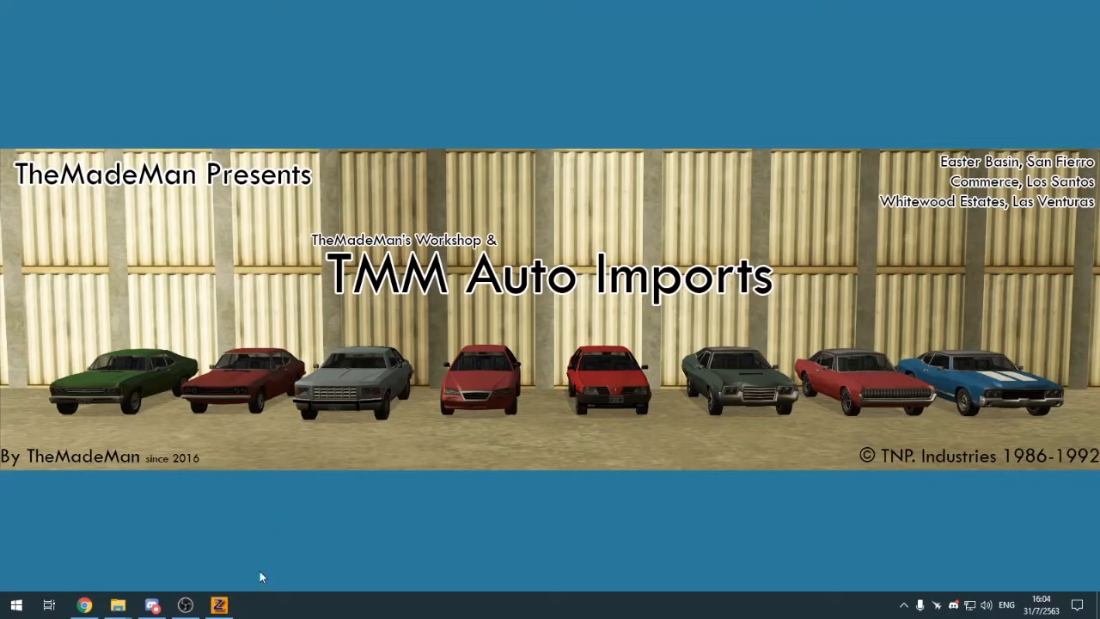
Step: Switch to ZModeler and orbit the perspective view to see the 93felon_z0001 car body from its side
click(220, 605)
double_click(448, 128)
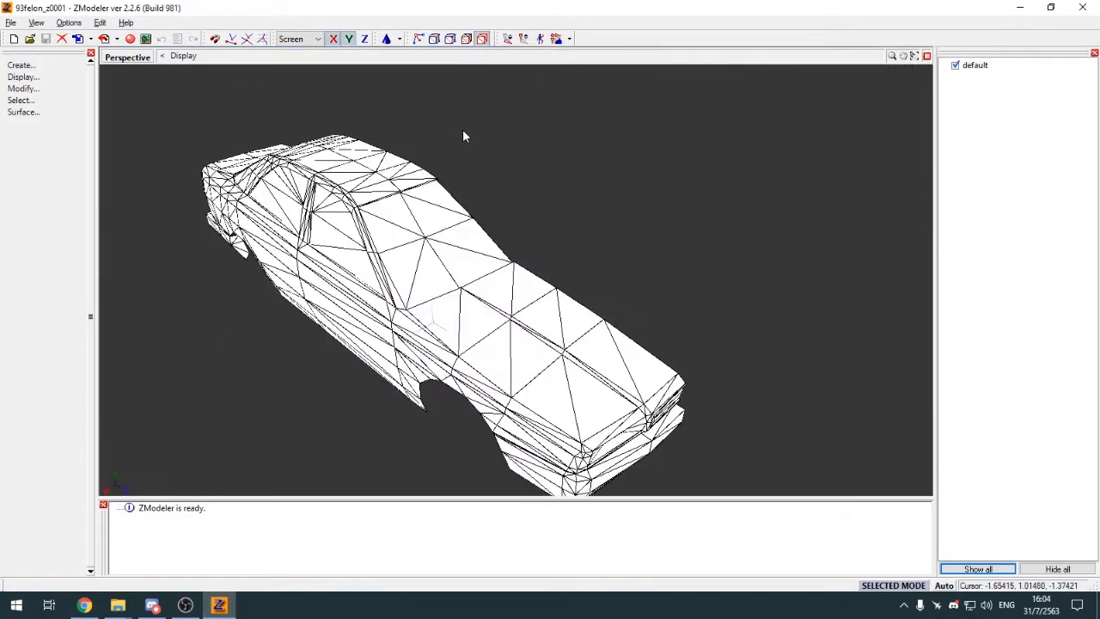
middle_drag(463, 131, 516, 215)
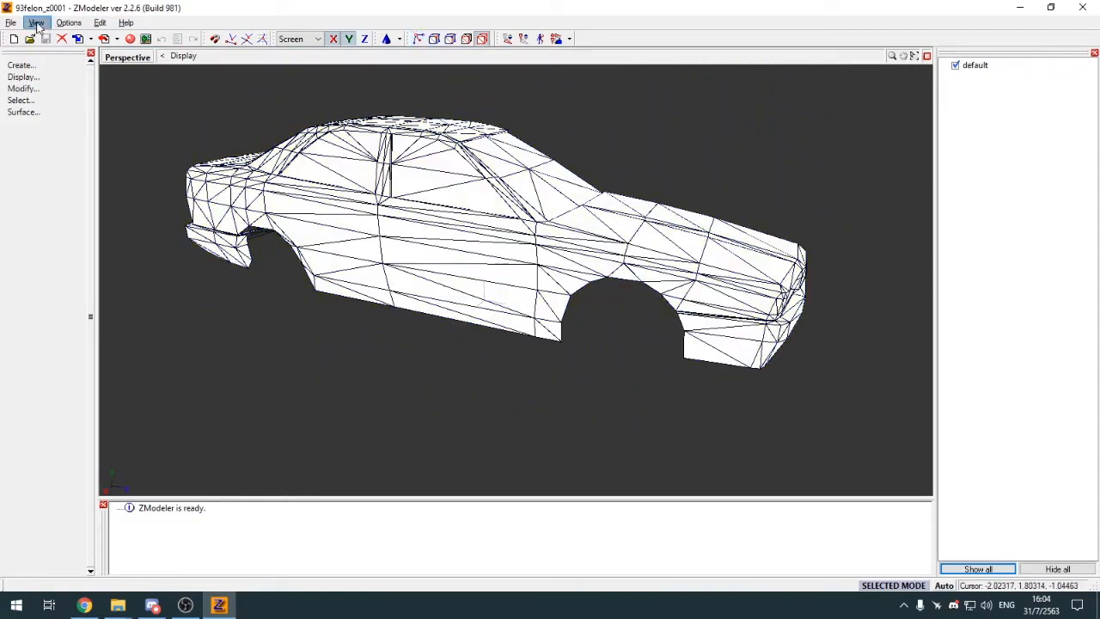
Step: Import another car body mesh into the scene and hide the original body
click(10, 22)
click(42, 111)
double_click(396, 230)
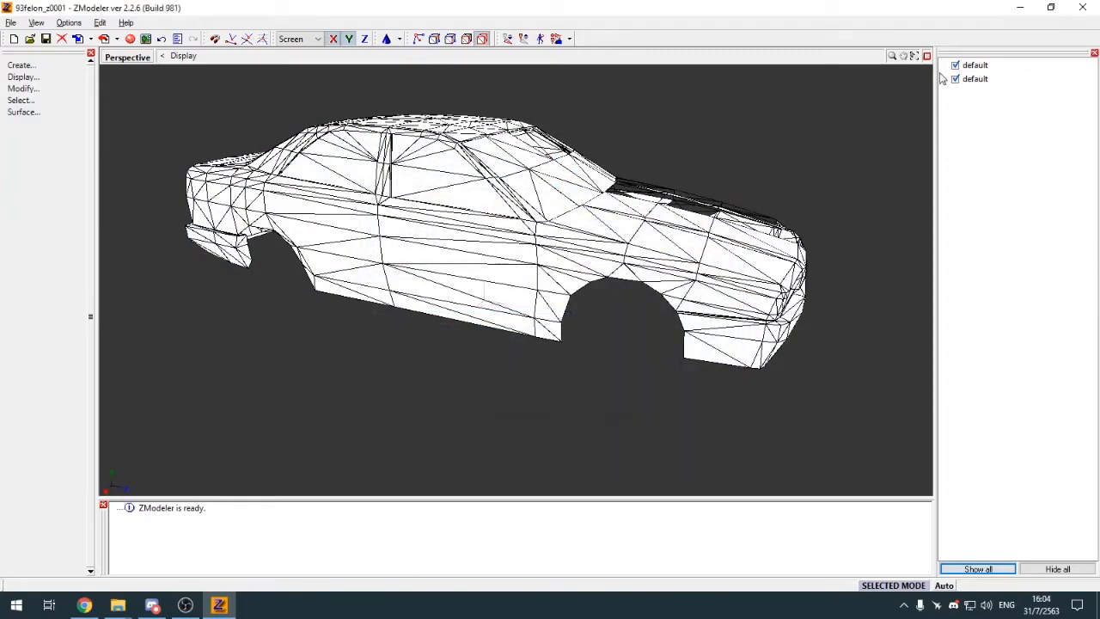
click(973, 78)
click(955, 66)
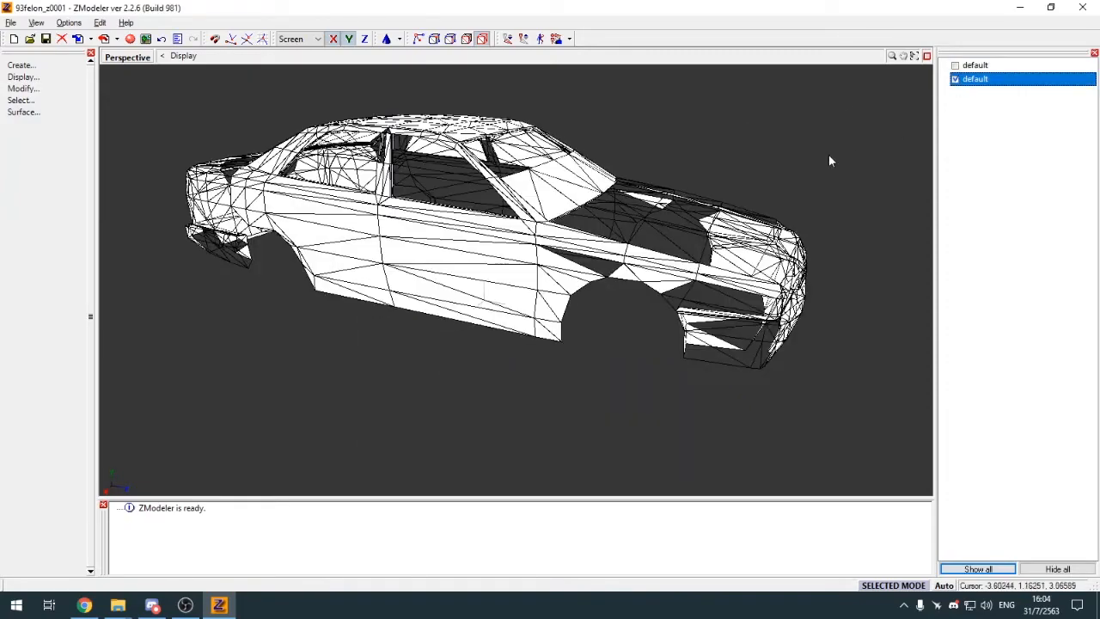
Step: Flip the inverted polygons on the near half of the imported body's hood so they face outward
middle_drag(829, 156, 742, 195)
middle_drag(666, 148, 585, 201)
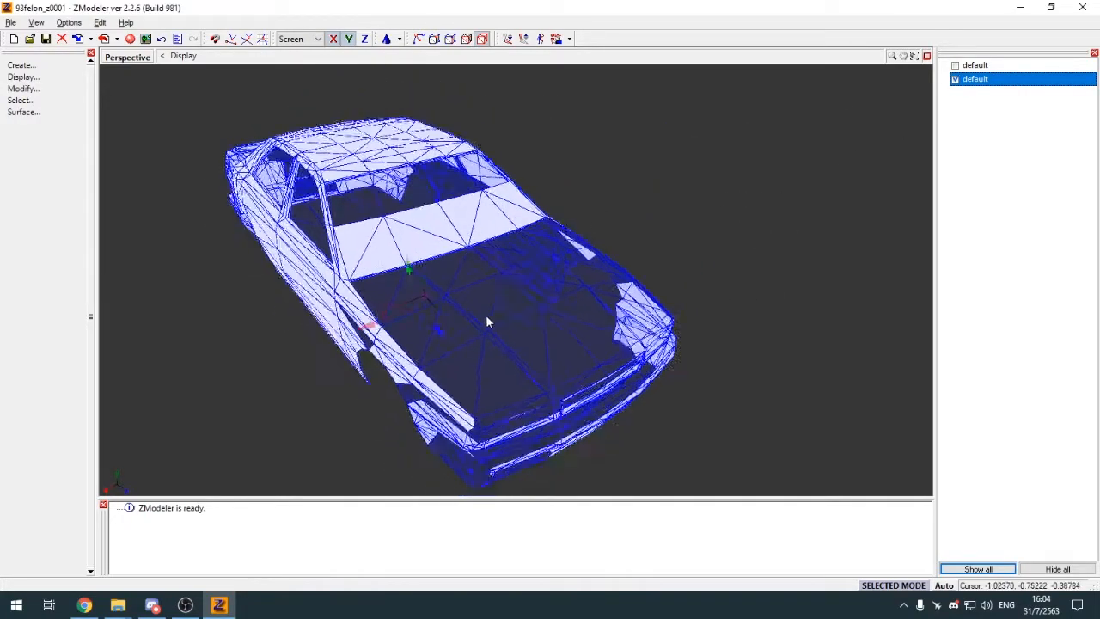
middle_drag(487, 322, 444, 327)
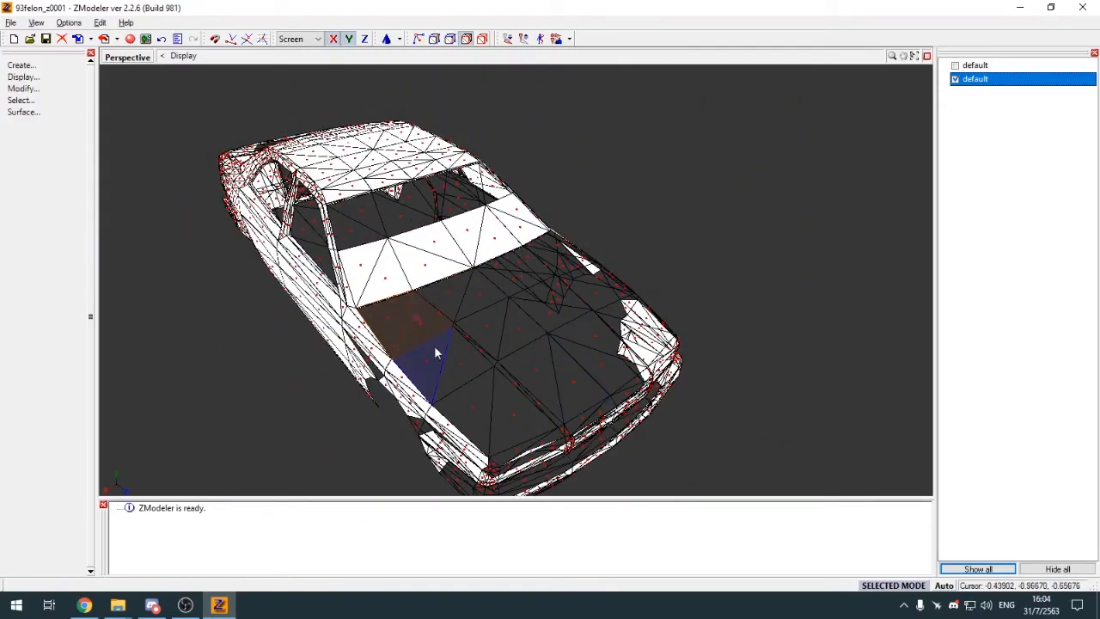
middle_drag(448, 359, 486, 348)
scroll(486, 347, up, 5)
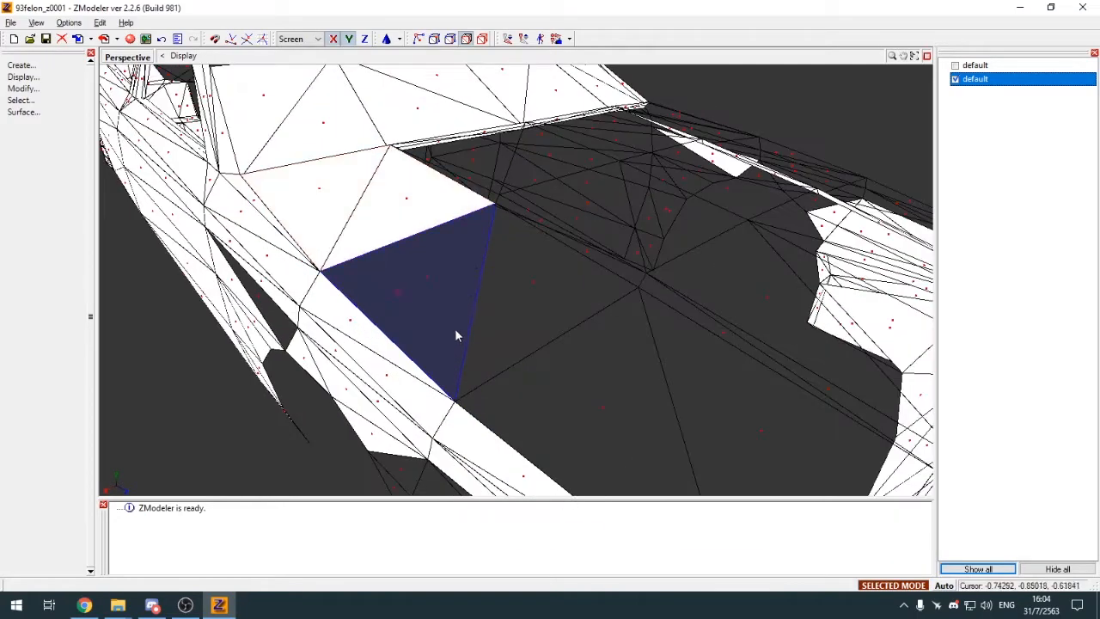
scroll(455, 328, up, 3)
scroll(458, 333, down, 5)
scroll(434, 320, up, 5)
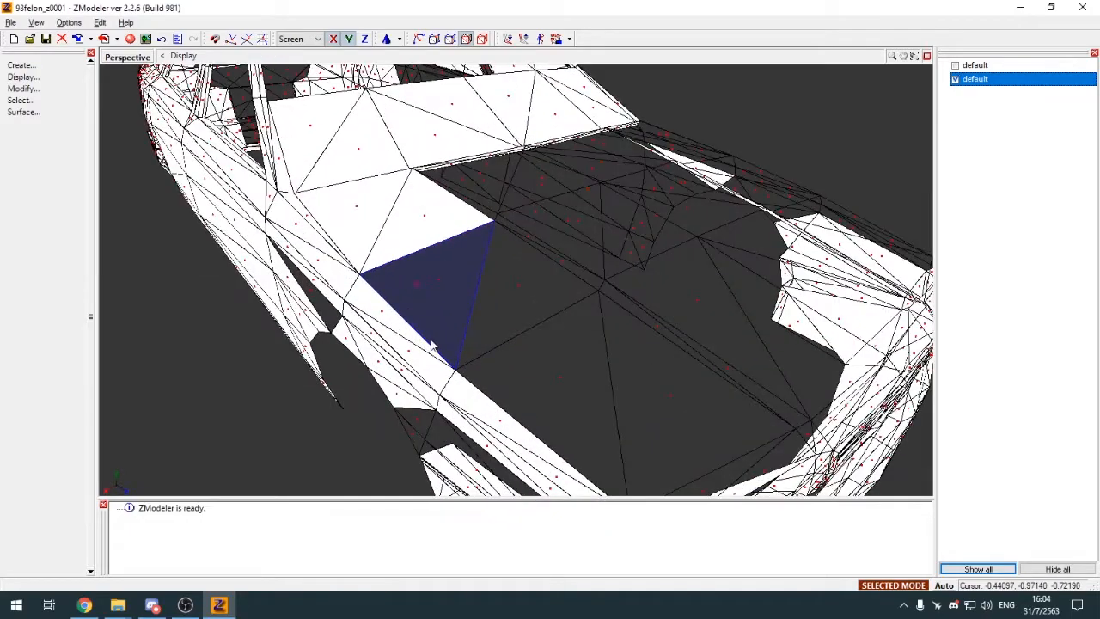
scroll(433, 345, down, 4)
middle_drag(433, 342, 525, 282)
scroll(451, 325, up, 5)
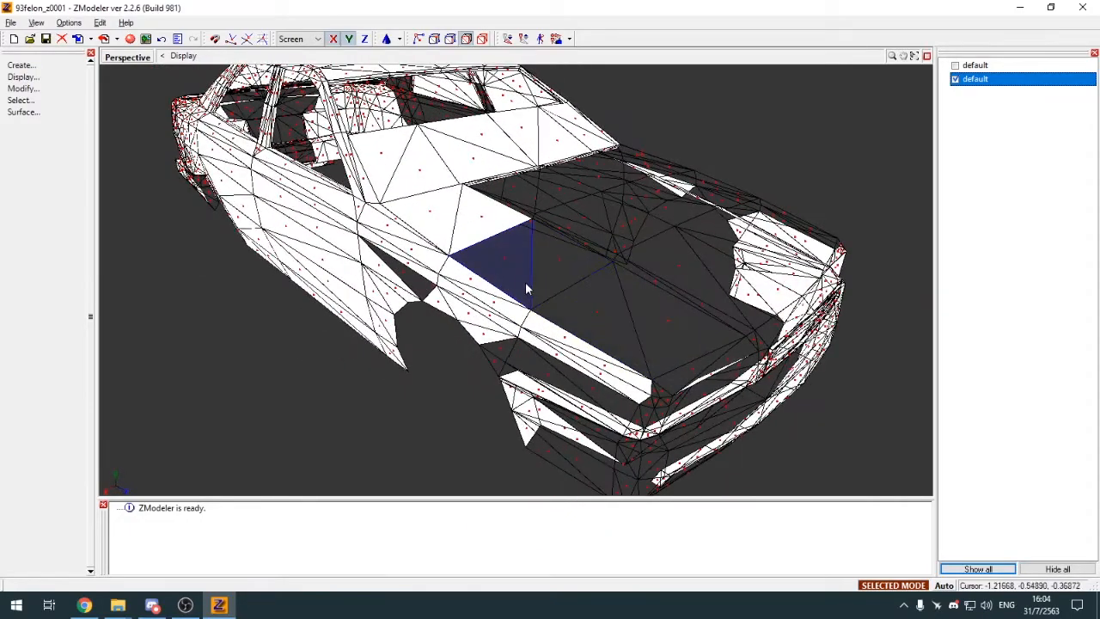
drag(525, 282, 647, 336)
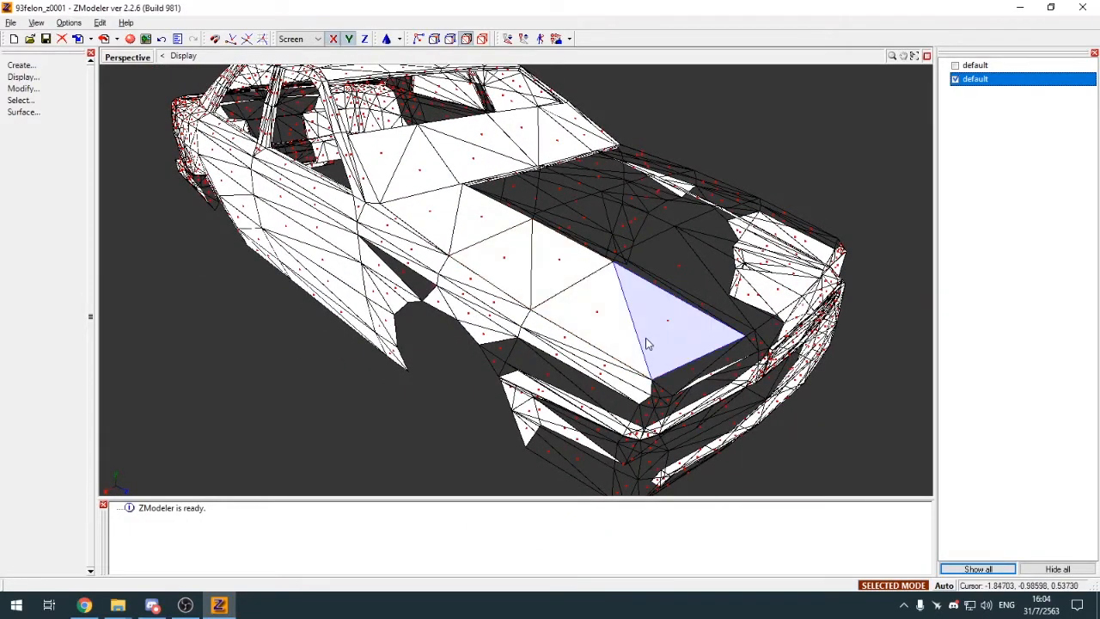
Step: Examine the flipped hood polygons and the surrounding bodywork from several angles
middle_drag(643, 339, 534, 295)
scroll(545, 323, up, 4)
scroll(546, 323, down, 4)
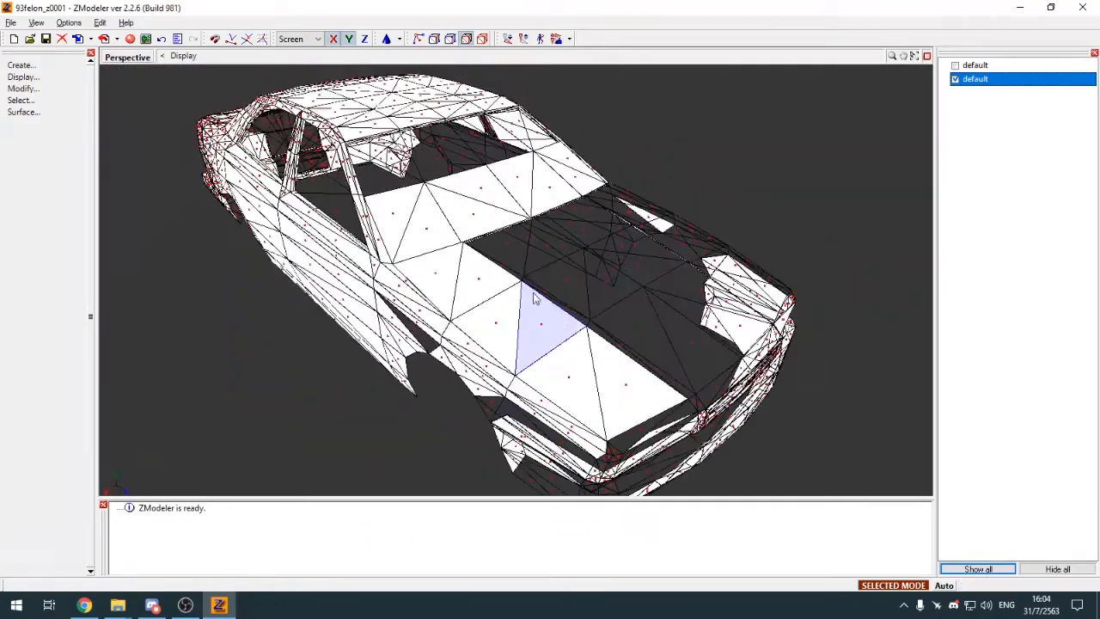
scroll(492, 249, up, 5)
scroll(540, 297, down, 5)
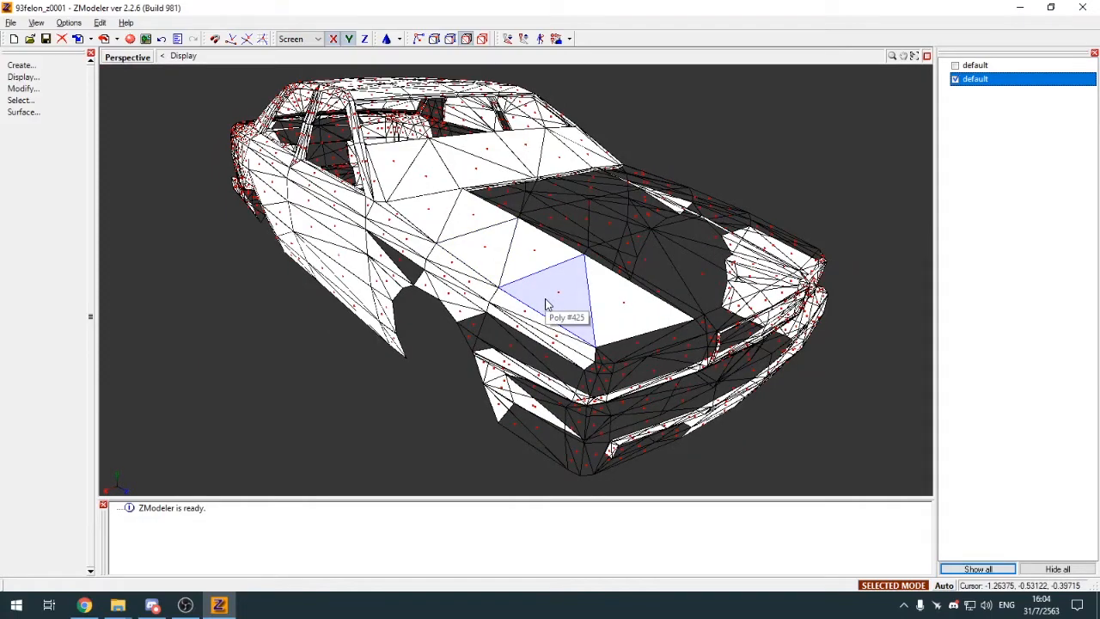
scroll(550, 301, up, 5)
scroll(550, 304, down, 5)
middle_drag(553, 310, 554, 326)
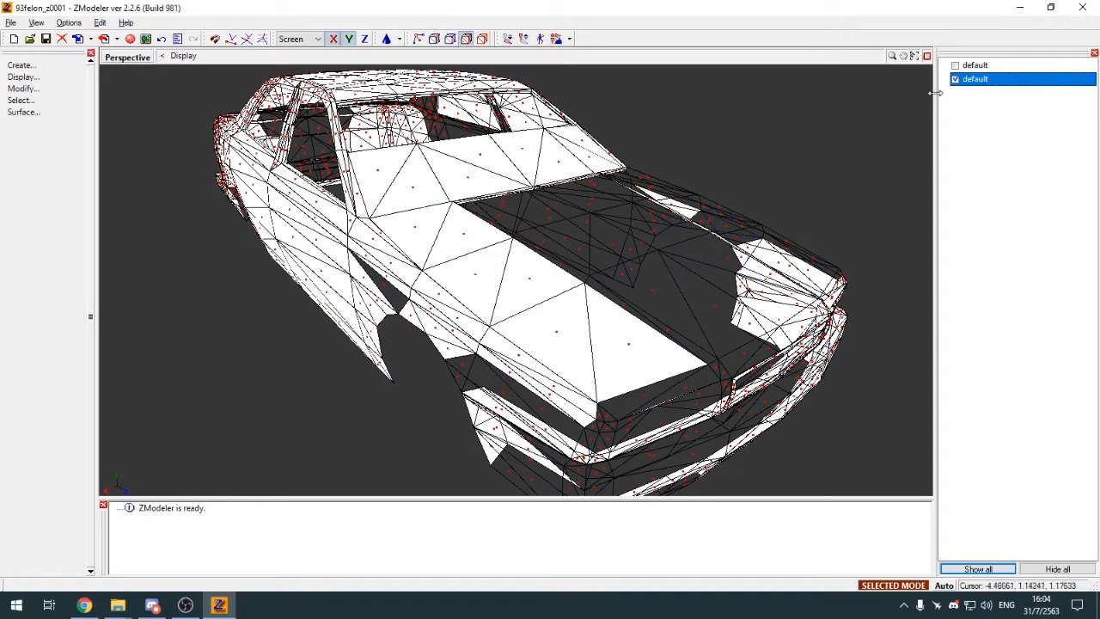
Step: Return to object level, compare the two bodies, delete the imported one and show the original body again
right_click(987, 81)
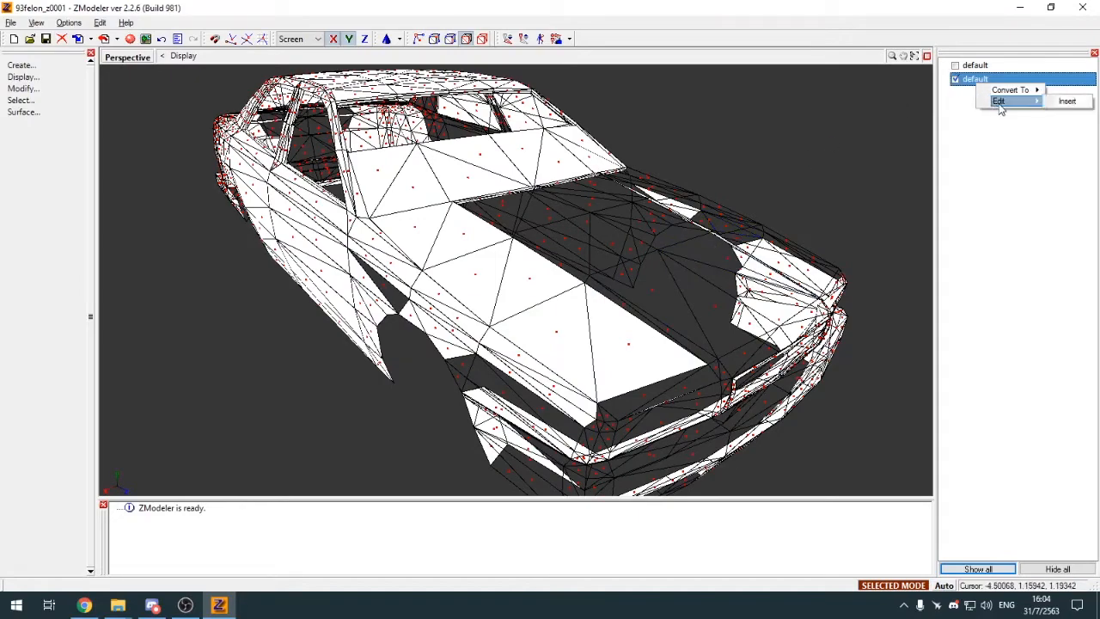
click(981, 131)
click(482, 42)
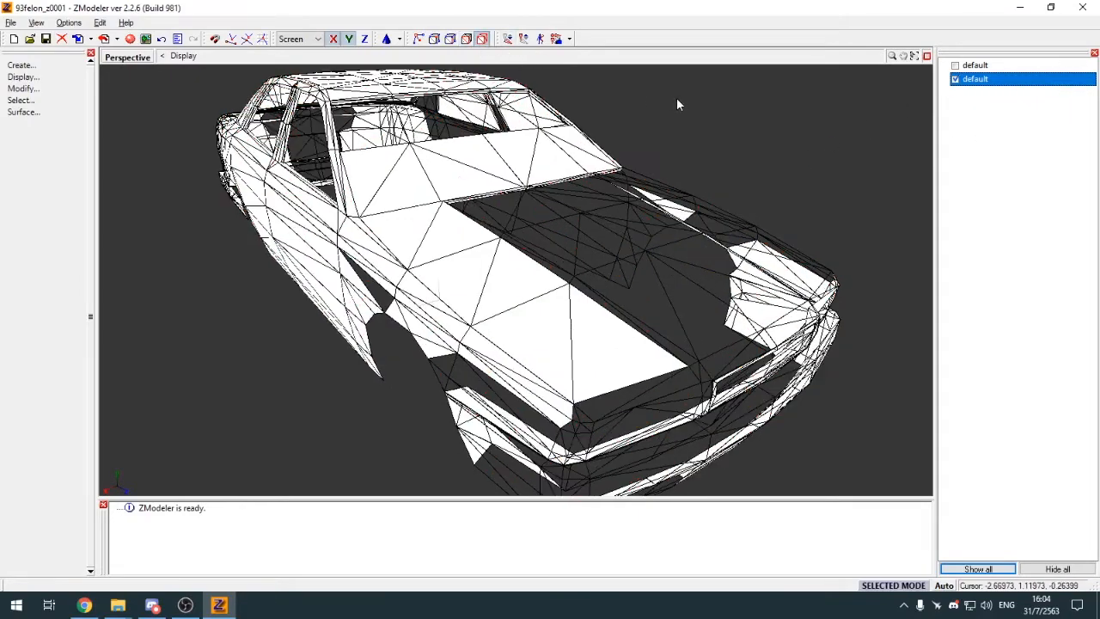
mouse_move(678, 101)
right_down()
mouse_move(707, 121)
mouse_move(838, 134)
mouse_move(693, 115)
right_up()
click(955, 79)
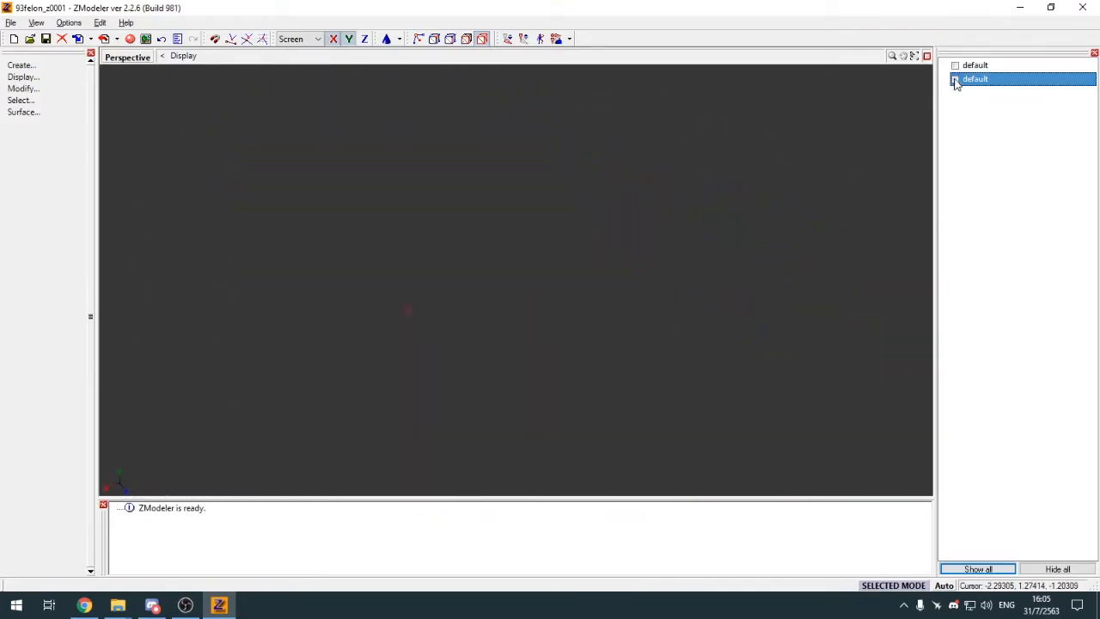
click(955, 66)
right_drag(582, 191, 798, 226)
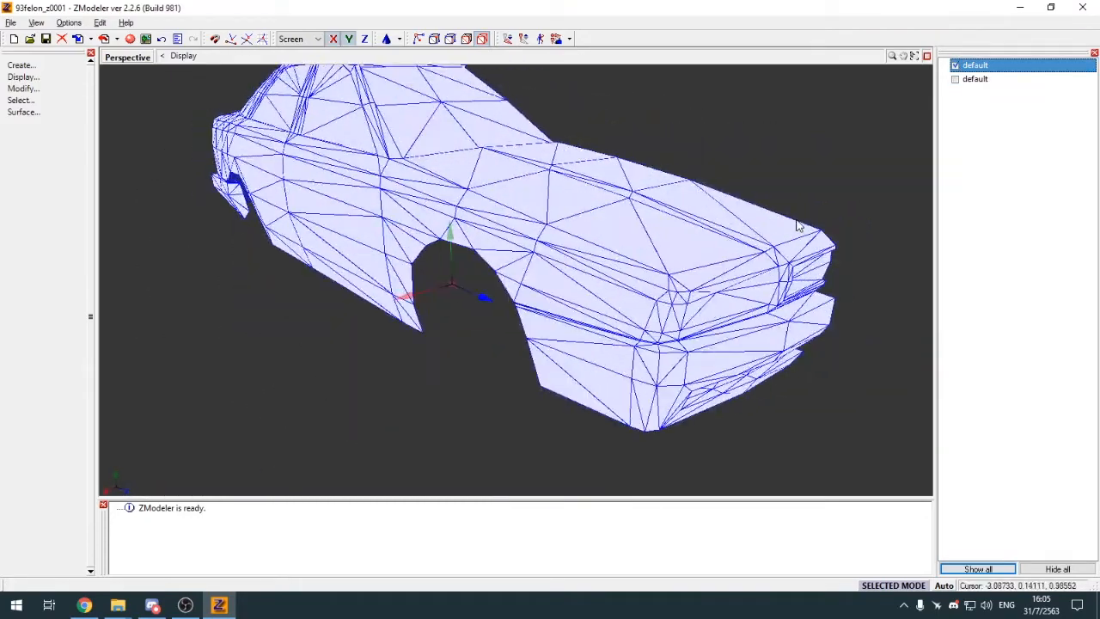
click(956, 79)
click(956, 66)
right_click(973, 80)
mouse_move(993, 97)
click(956, 96)
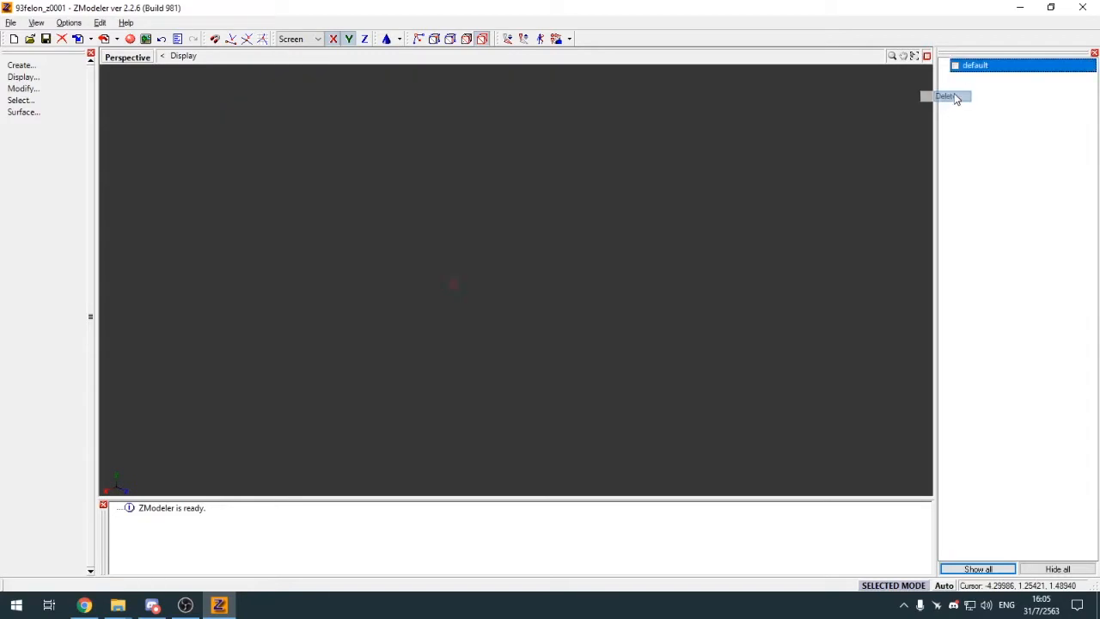
click(956, 65)
Step: Show all four viewports and activate the Move tool restricted to the X axis
key(alt+w)
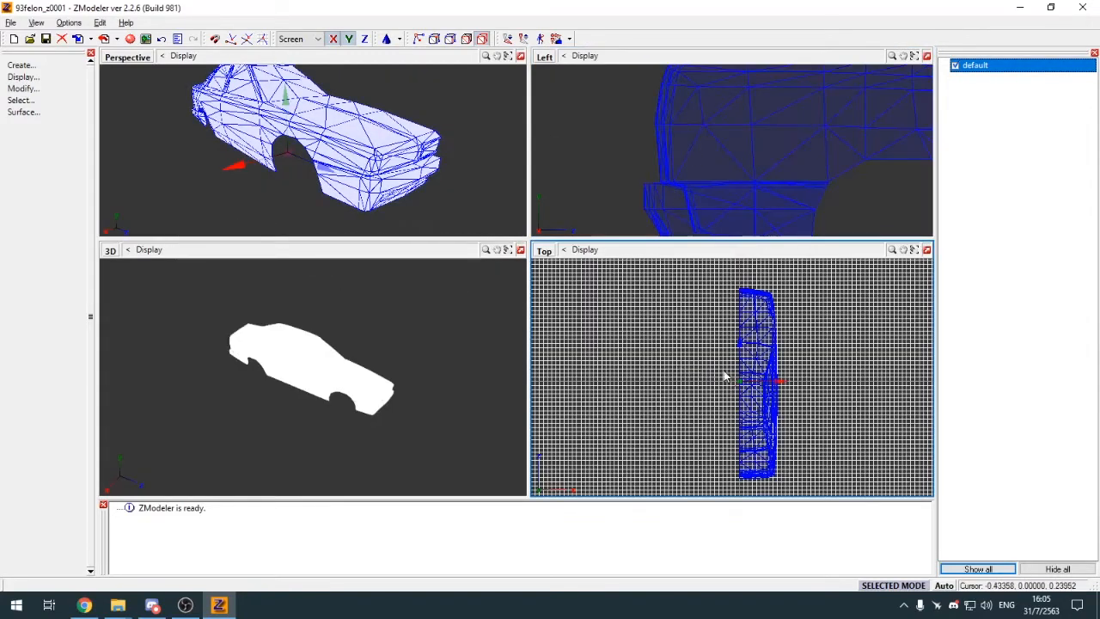
key(m)
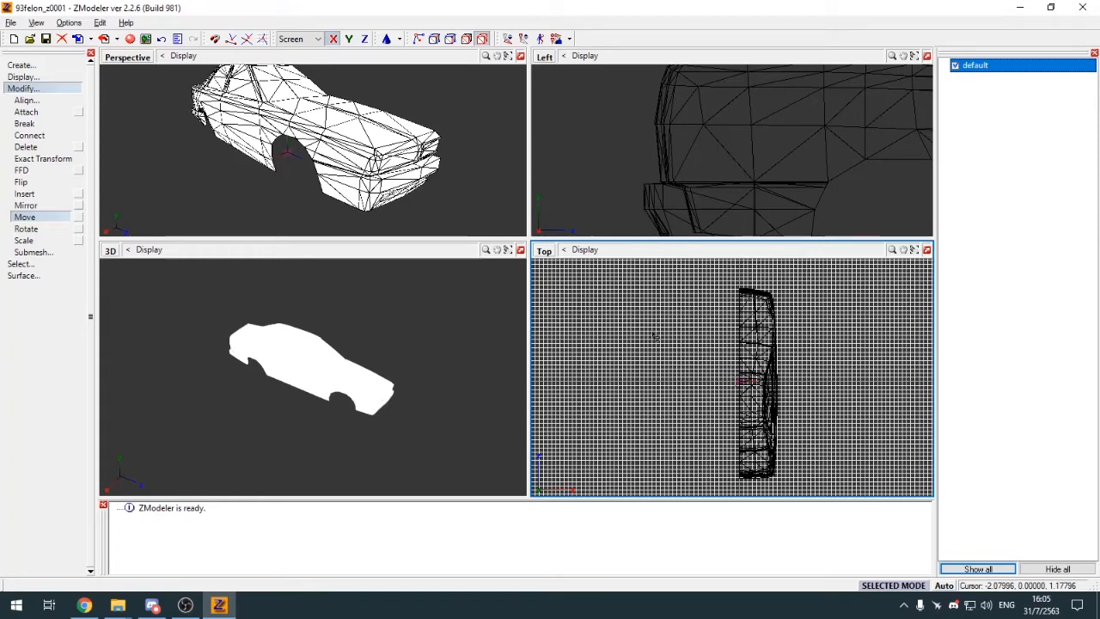
scroll(681, 339, down, 2)
click(739, 361)
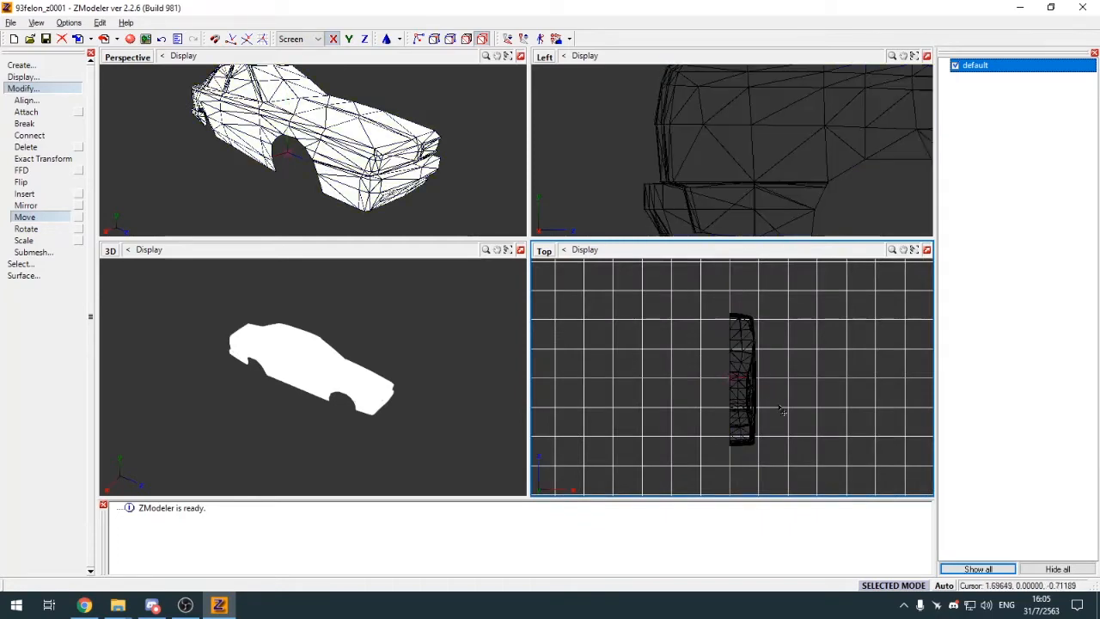
Step: Try moving the car body sideways along the X axis in the top view, undoing each move
drag(751, 445, 801, 440)
key(ctrl+z)
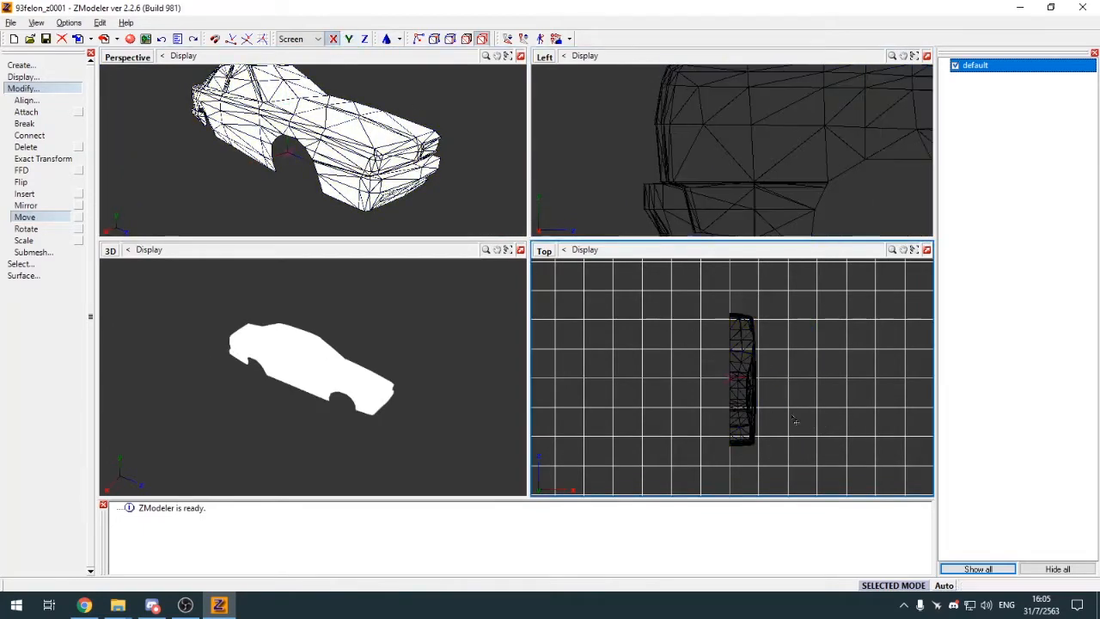
drag(752, 416, 820, 438)
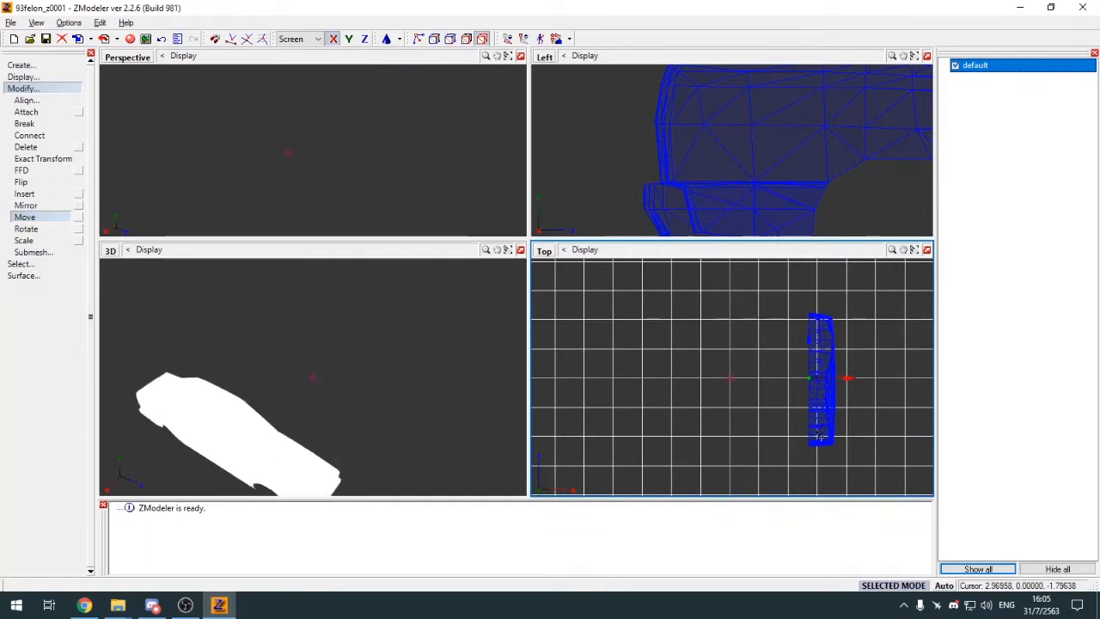
key(ctrl+z)
Step: Try moving the car body lengthwise in the top view with only the Y axis enabled, and undo the move
click(349, 39)
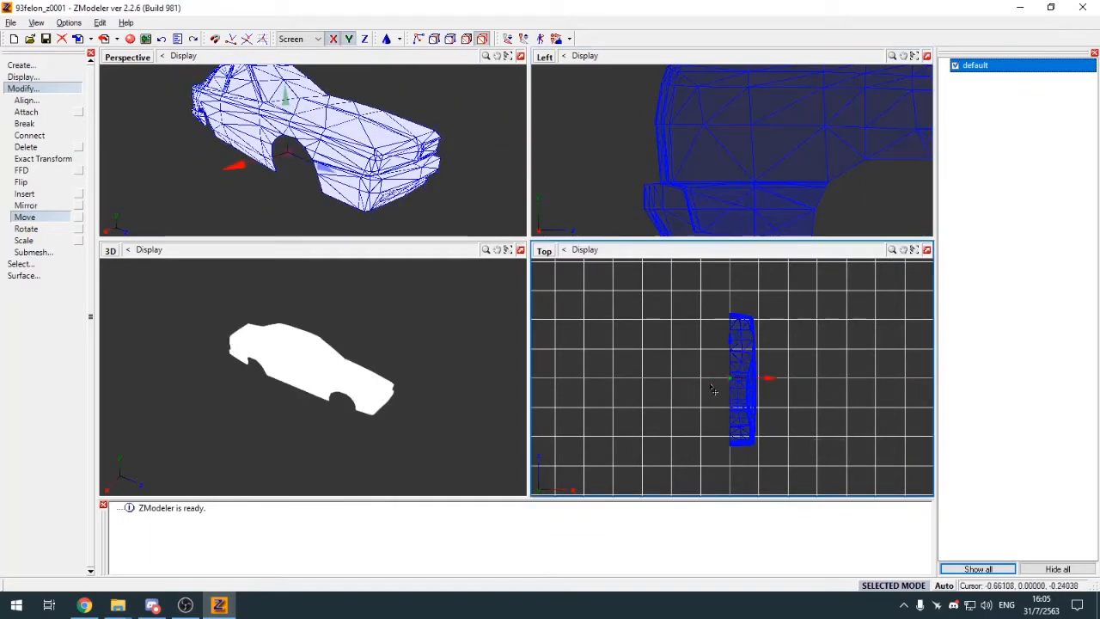
click(753, 404)
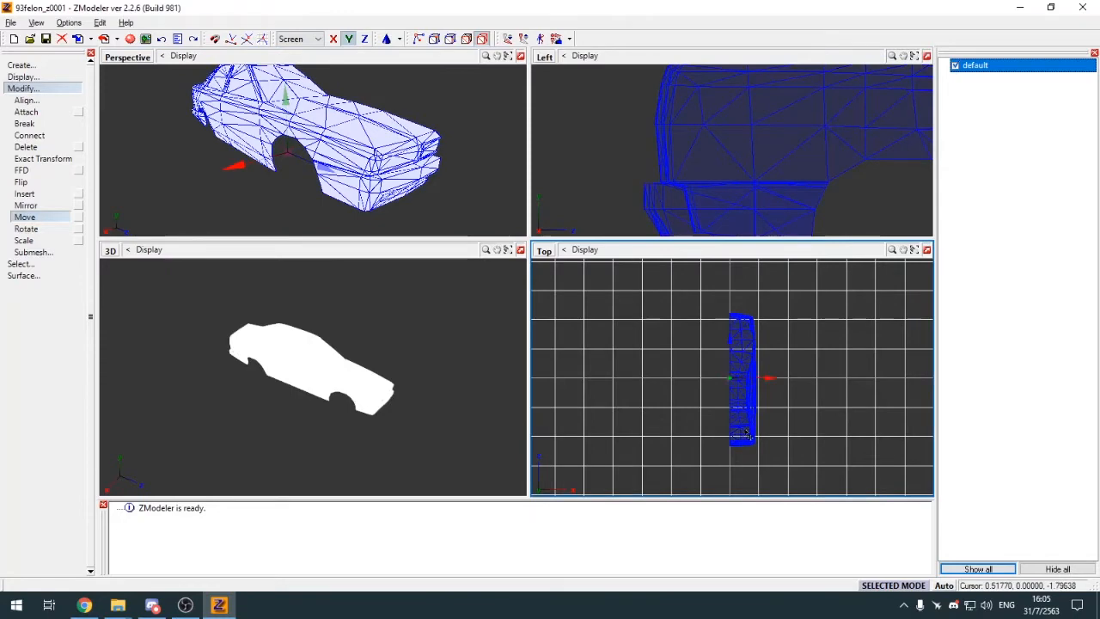
drag(748, 434, 739, 336)
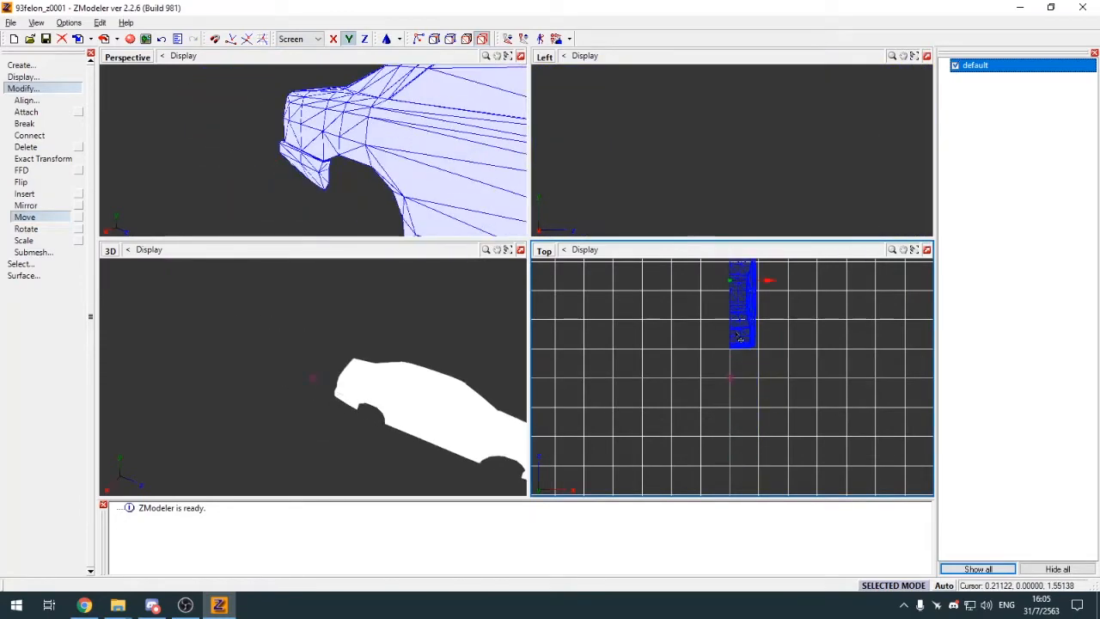
key(ctrl+z)
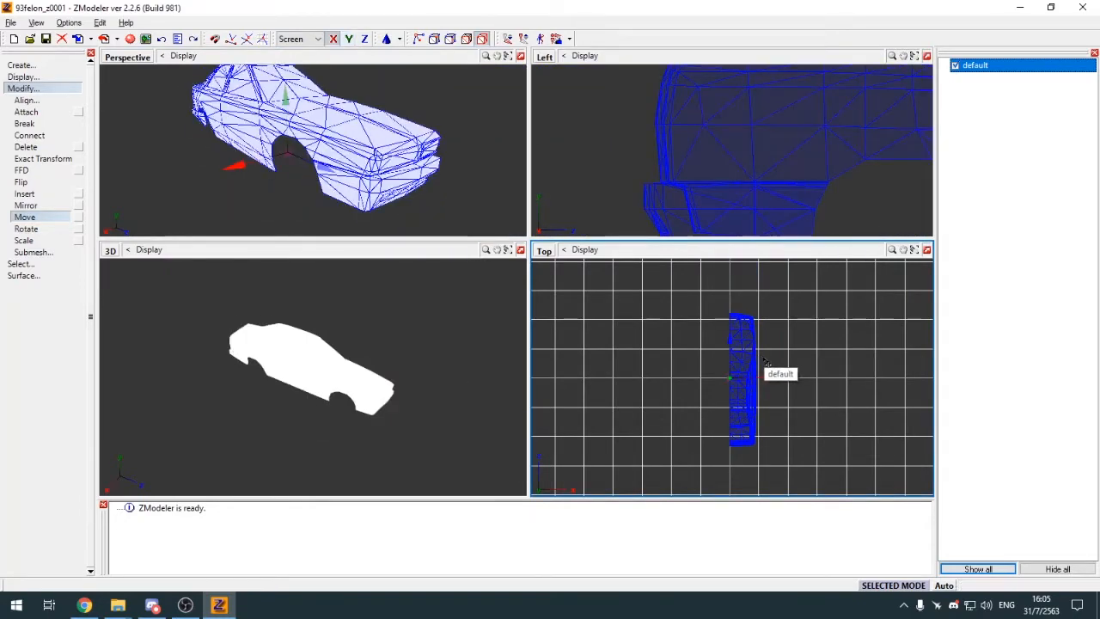
click(765, 363)
click(511, 190)
click(581, 295)
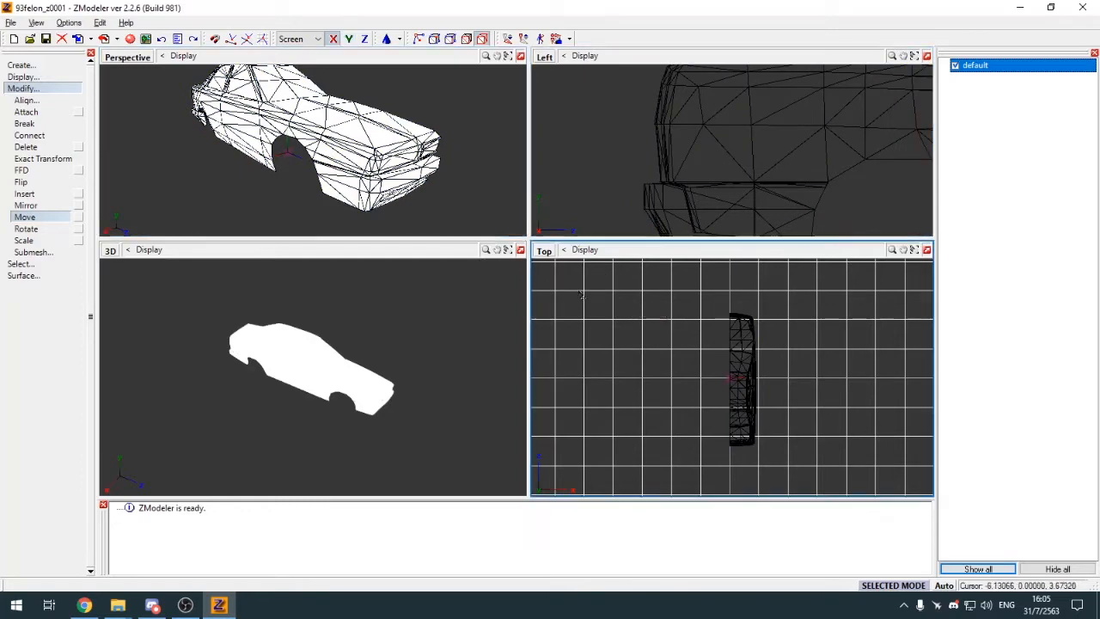
scroll(665, 358, up, 2)
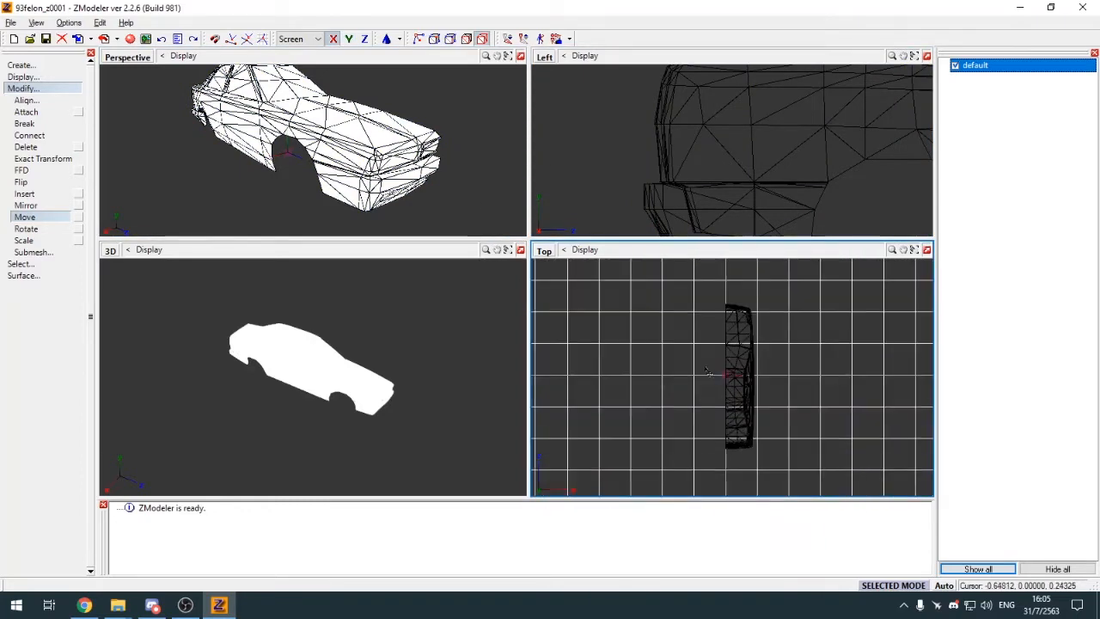
click(741, 378)
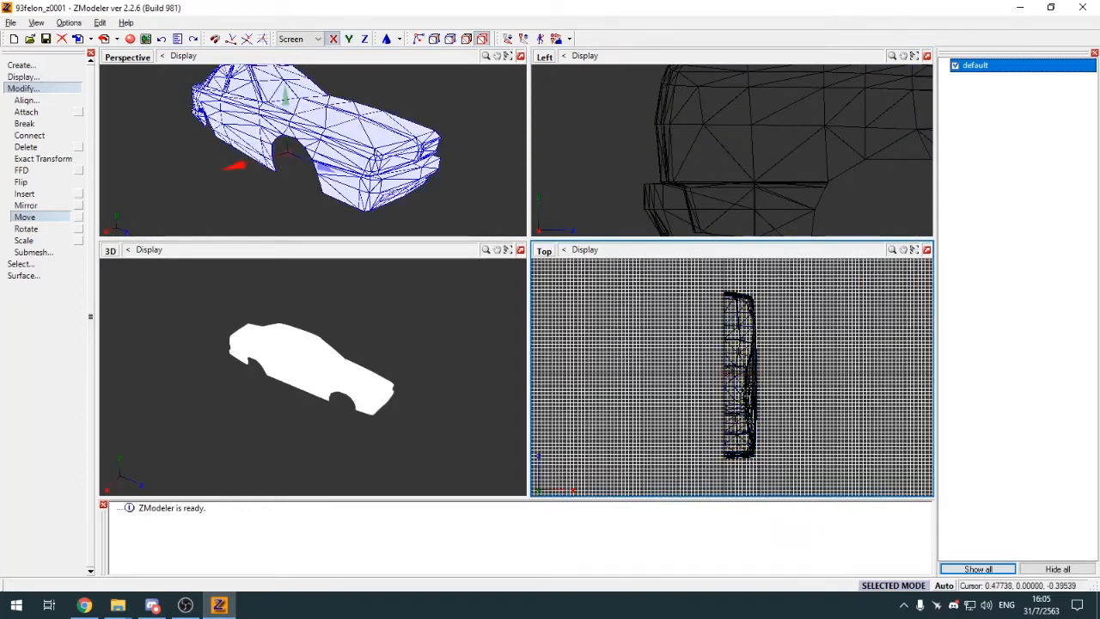
scroll(747, 390, down, 1)
click(655, 351)
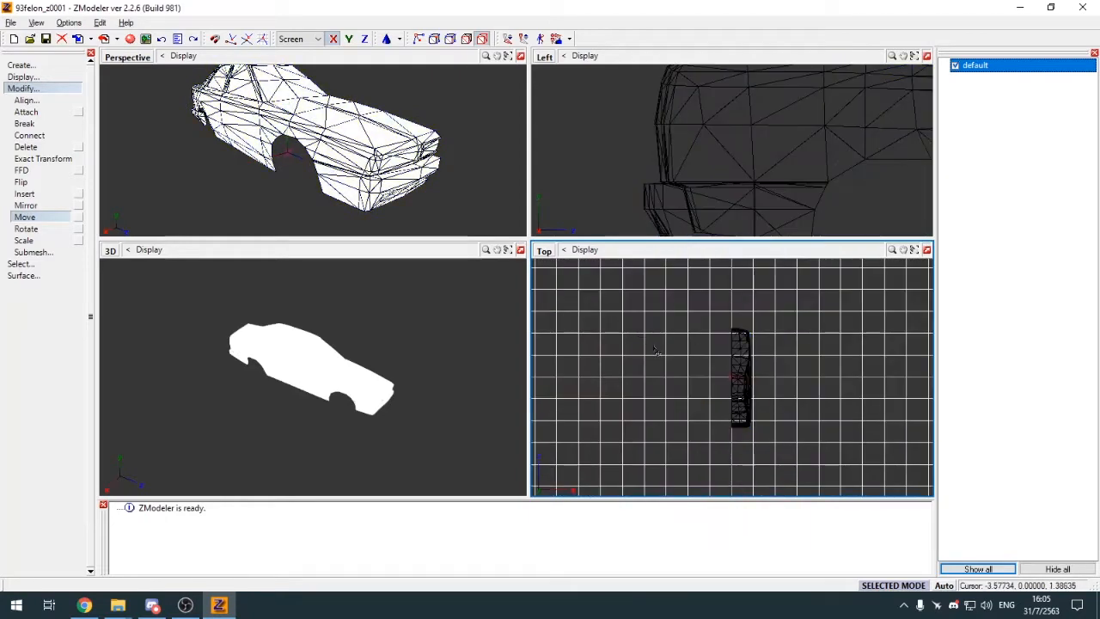
click(401, 80)
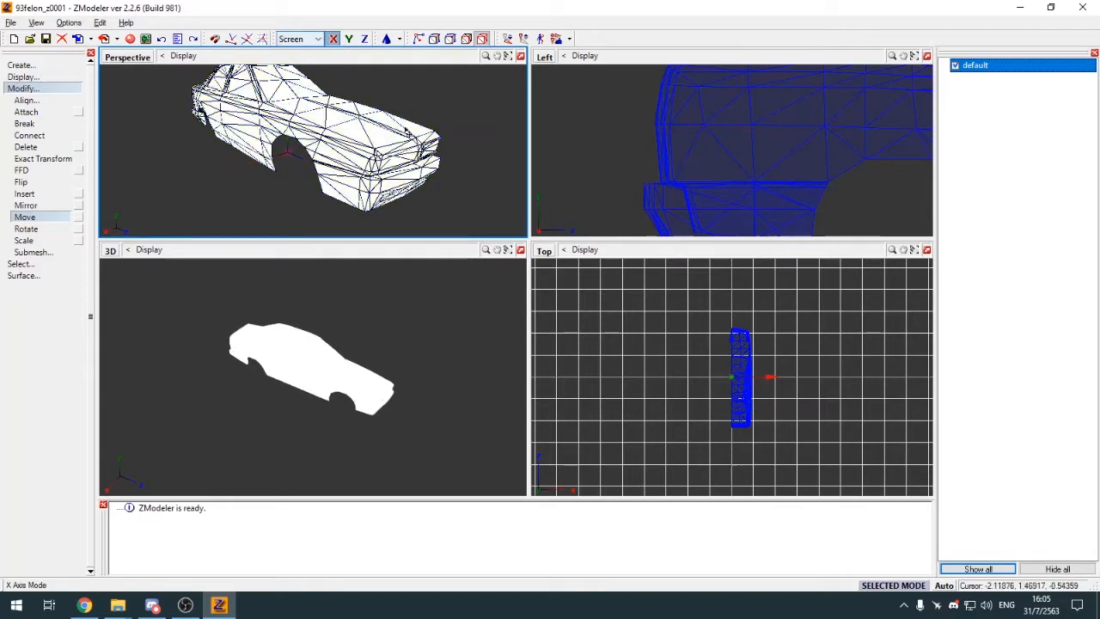
click(25, 228)
click(741, 386)
click(742, 387)
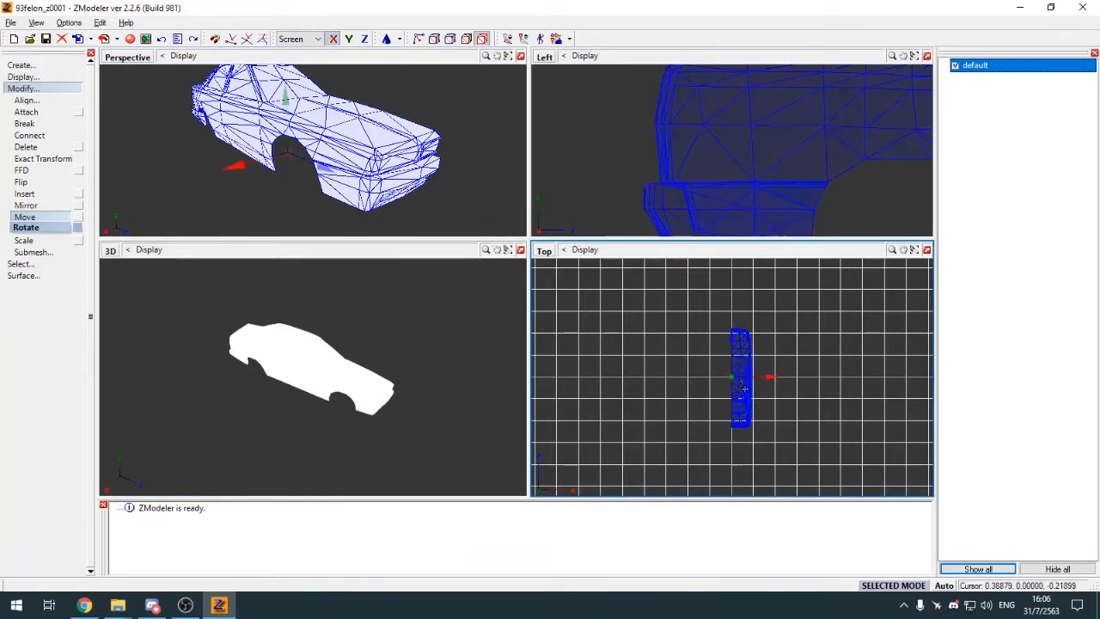
Step: Create a copy of the half car body in the top view and hide the original
click(20, 65)
click(23, 77)
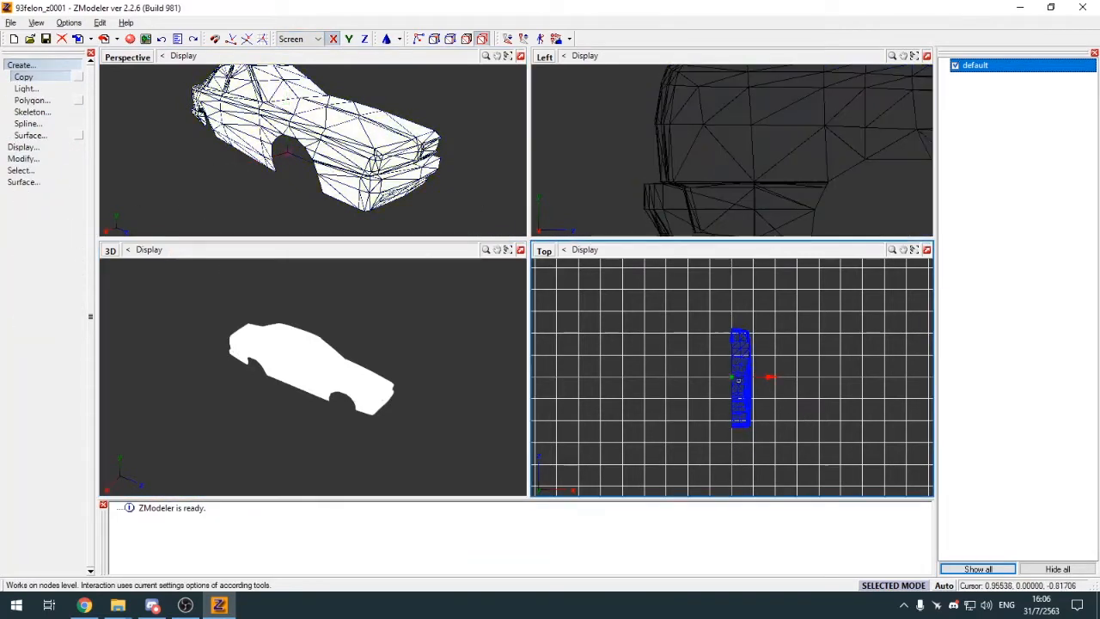
click(738, 361)
click(955, 66)
click(21, 65)
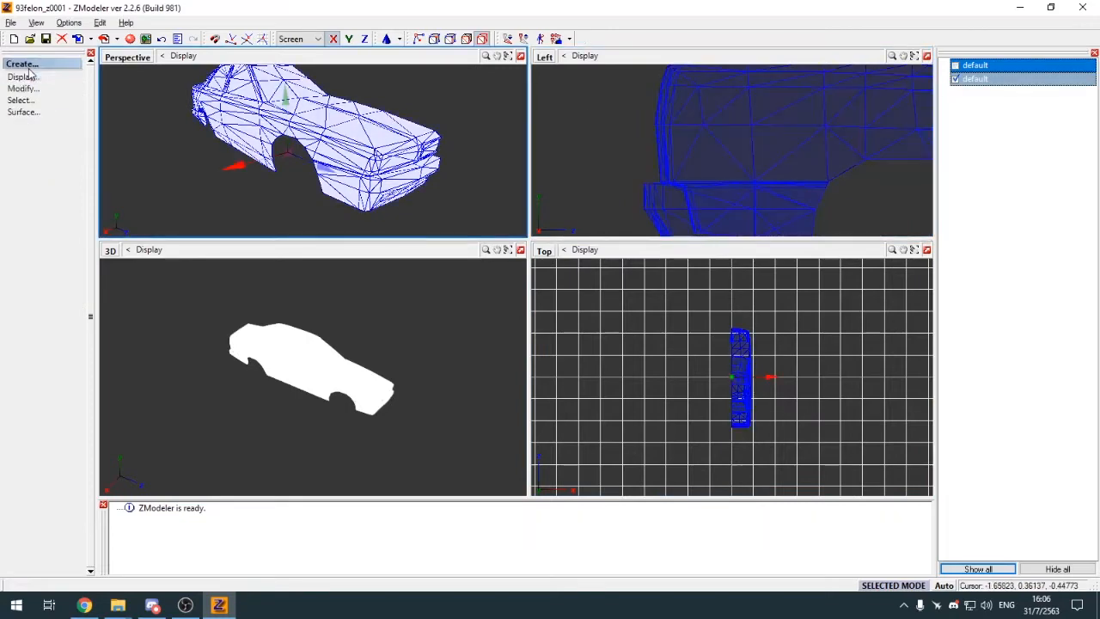
Step: Mirror the copied half car body along the X axis and flip its polygons to face outward
click(743, 346)
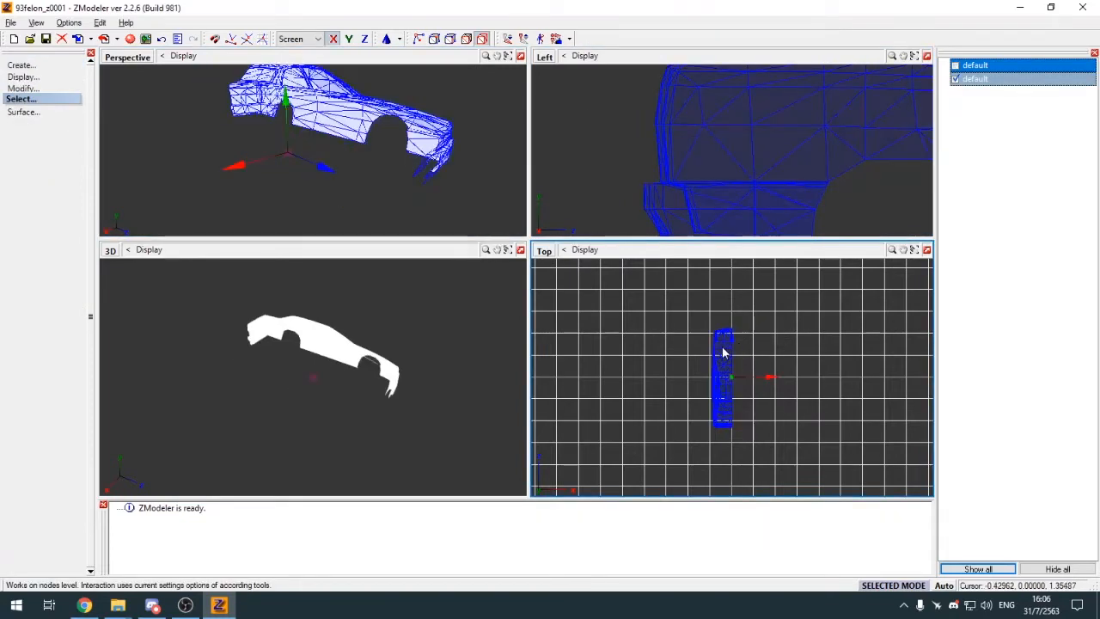
click(723, 353)
click(380, 133)
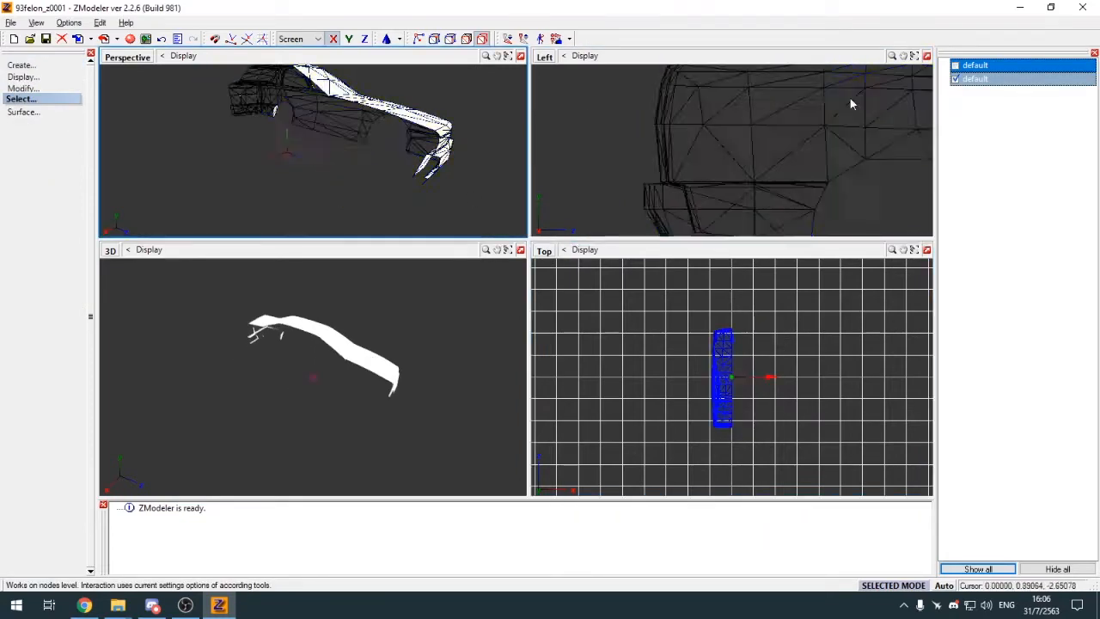
Step: Unhide the original half body and inspect the seam between both halves from the front in a maximized perspective view
click(955, 65)
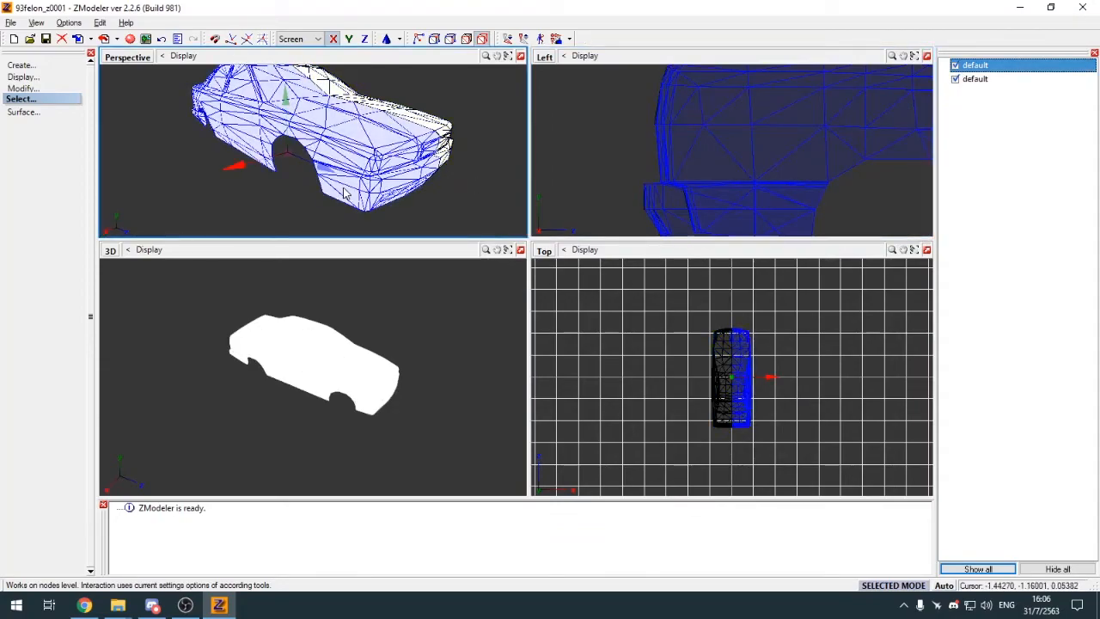
click(520, 56)
click(491, 151)
middle_drag(494, 152, 729, 164)
scroll(724, 196, down, 3)
click(618, 273)
middle_drag(617, 277, 685, 281)
scroll(650, 313, up, 5)
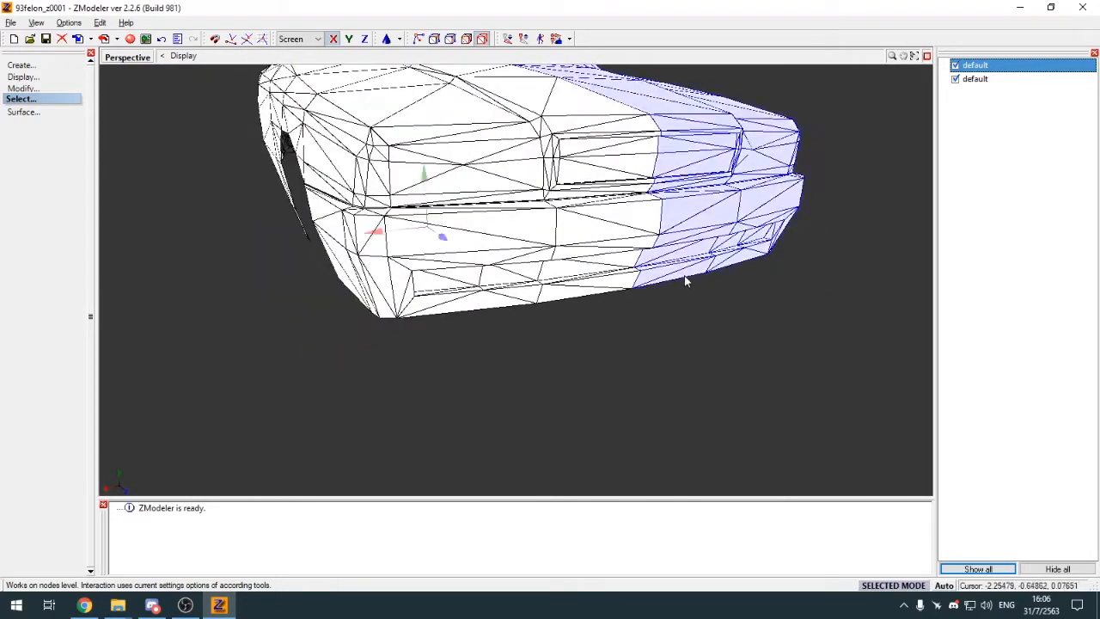
Step: Try attaching the two body halves into one object, and undo the attachment
key(a)
click(668, 248)
click(640, 230)
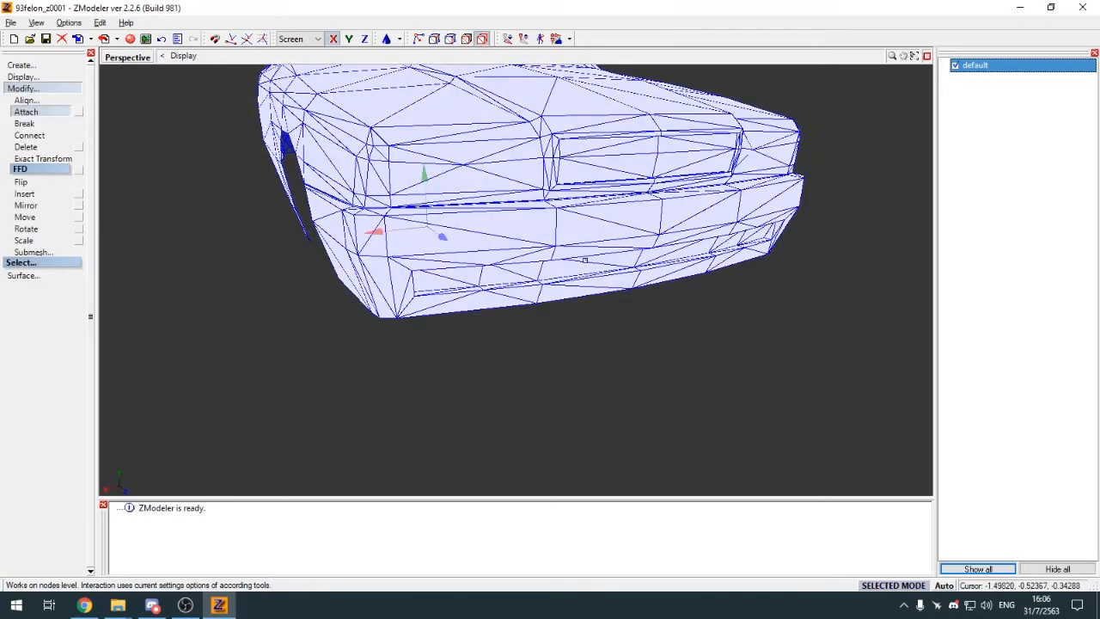
key(ctrl+z)
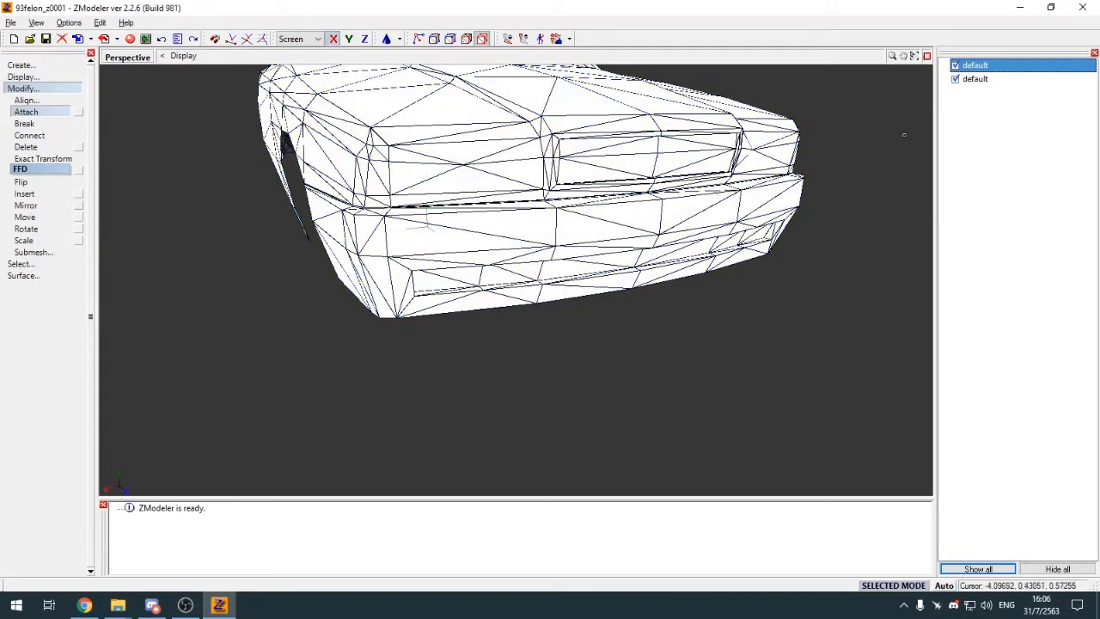
Step: Attach the two body halves into a single object and check the complete body from the front and above
click(956, 79)
click(956, 79)
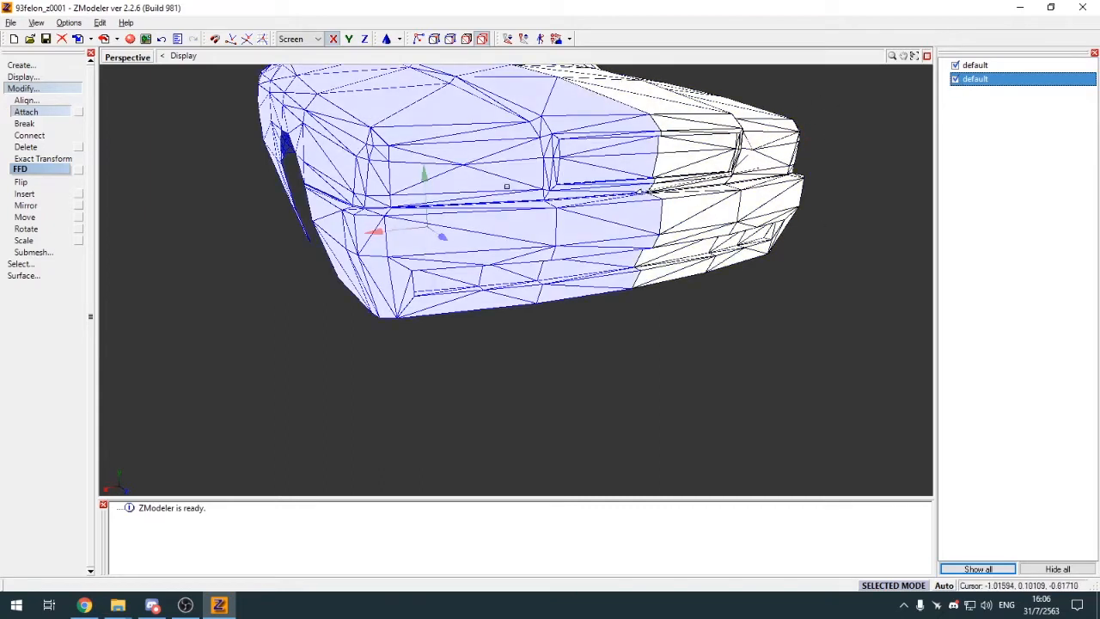
click(474, 199)
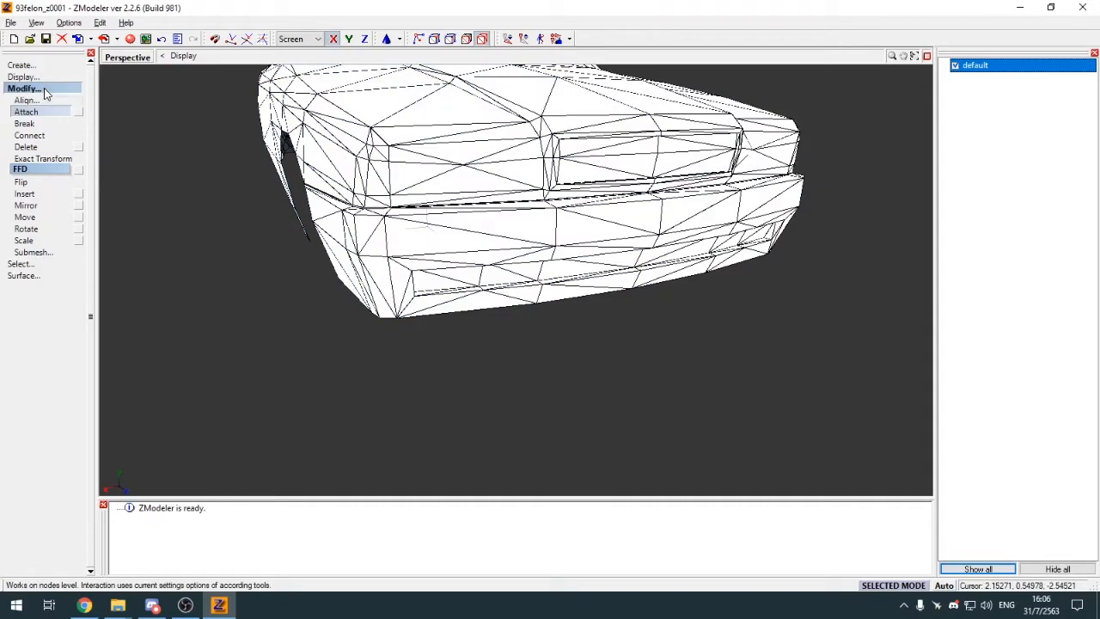
scroll(602, 189, down, 5)
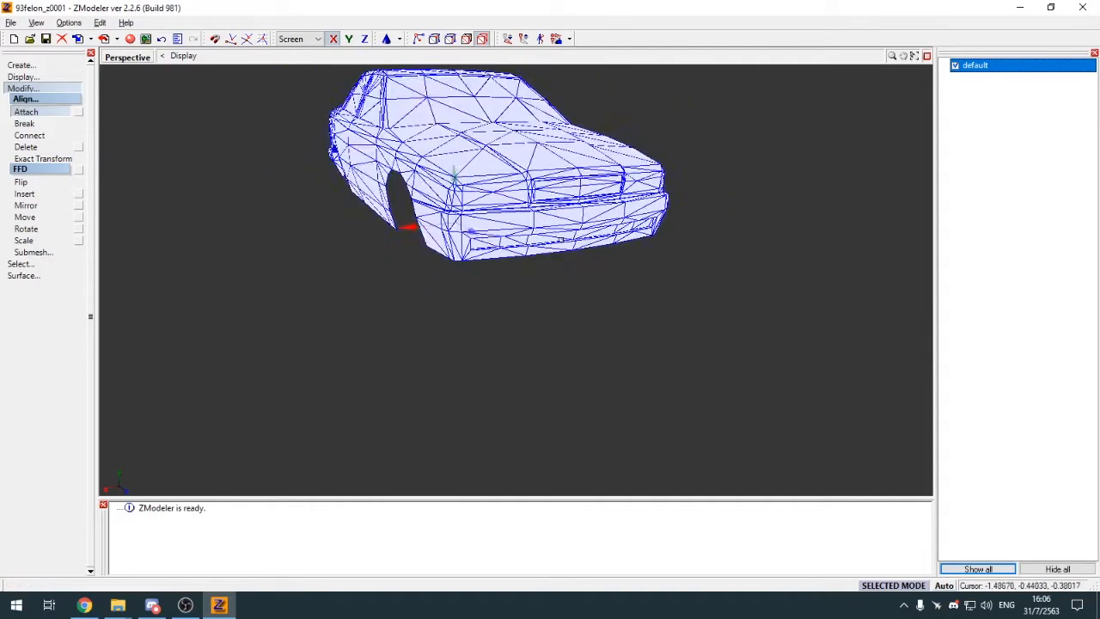
click(72, 91)
middle_drag(369, 164, 550, 222)
middle_drag(678, 279, 533, 258)
click(629, 403)
click(20, 100)
Step: Switch to the Tools folder in File Explorer and launch Alci's IMG Editor 1.5
mouse_move(137, 601)
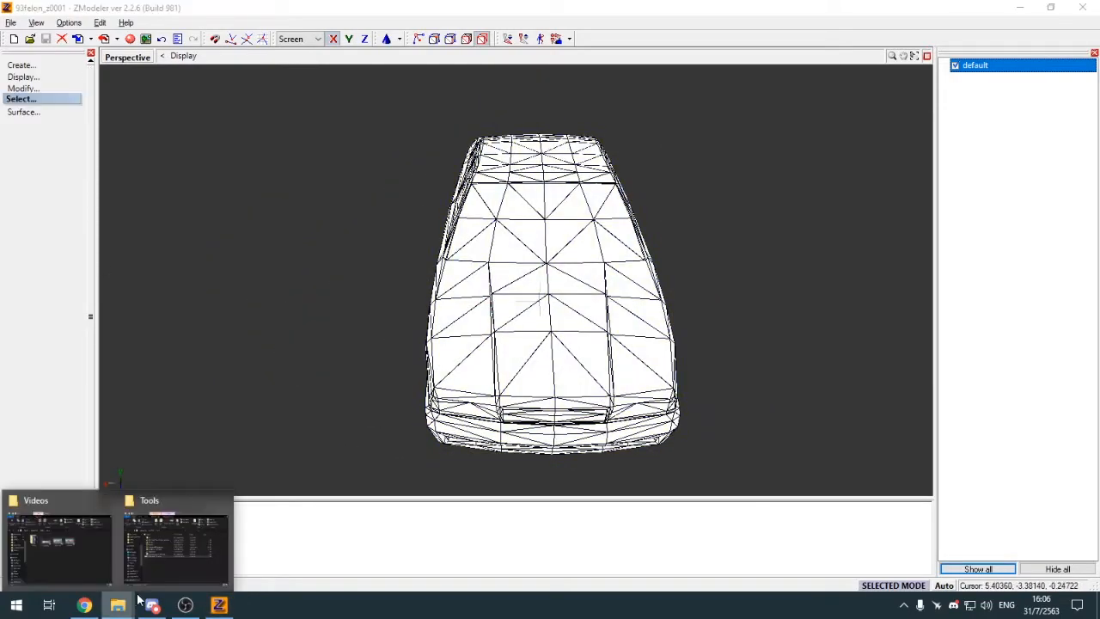
click(172, 555)
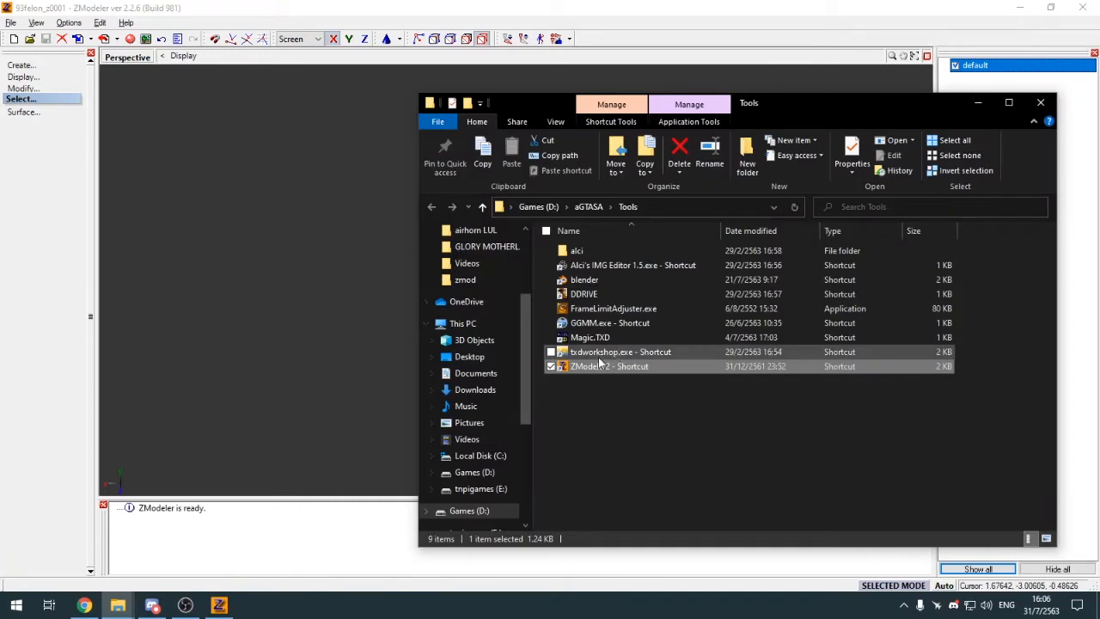
mouse_move(138, 602)
click(91, 563)
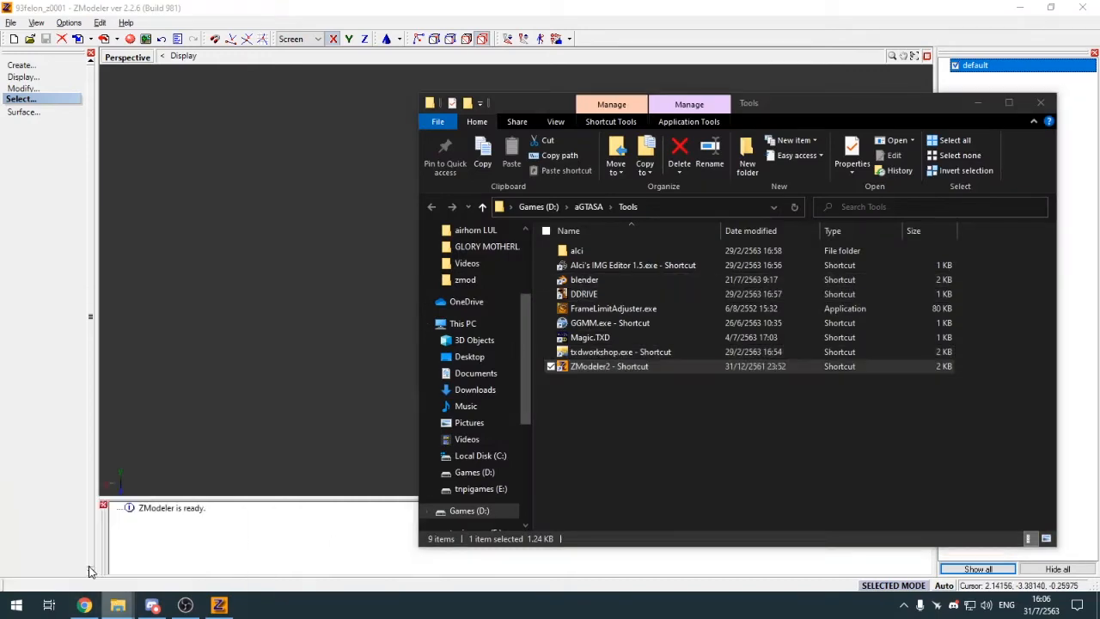
click(613, 538)
click(966, 83)
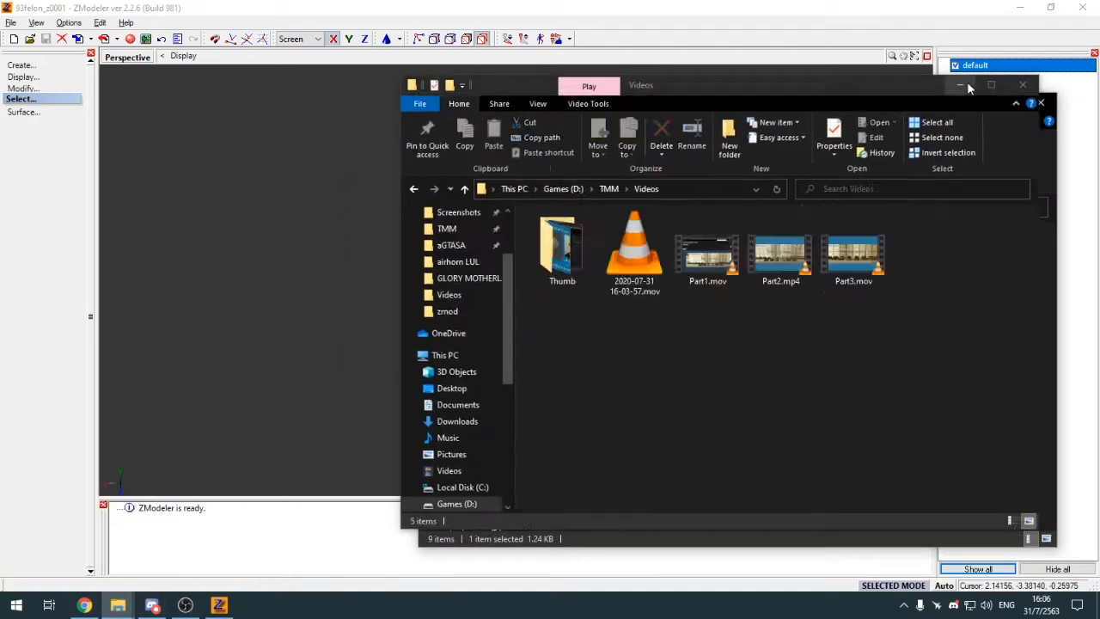
double_click(602, 265)
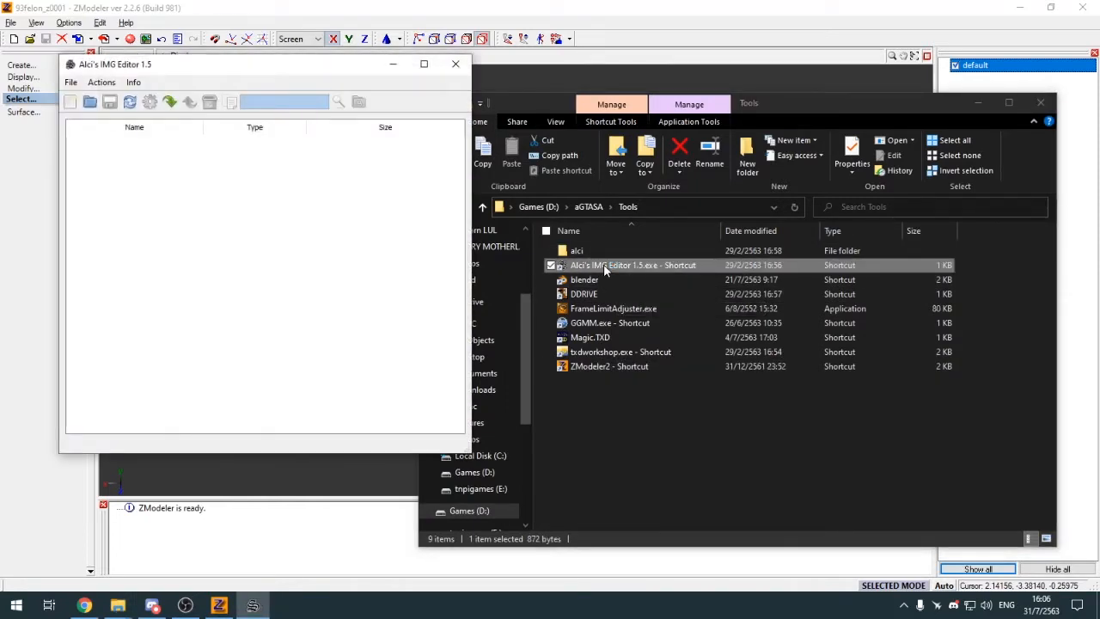
Step: Open gta3.img from the GTA SA_MODDED models folder and search the archive for sentinel
click(90, 102)
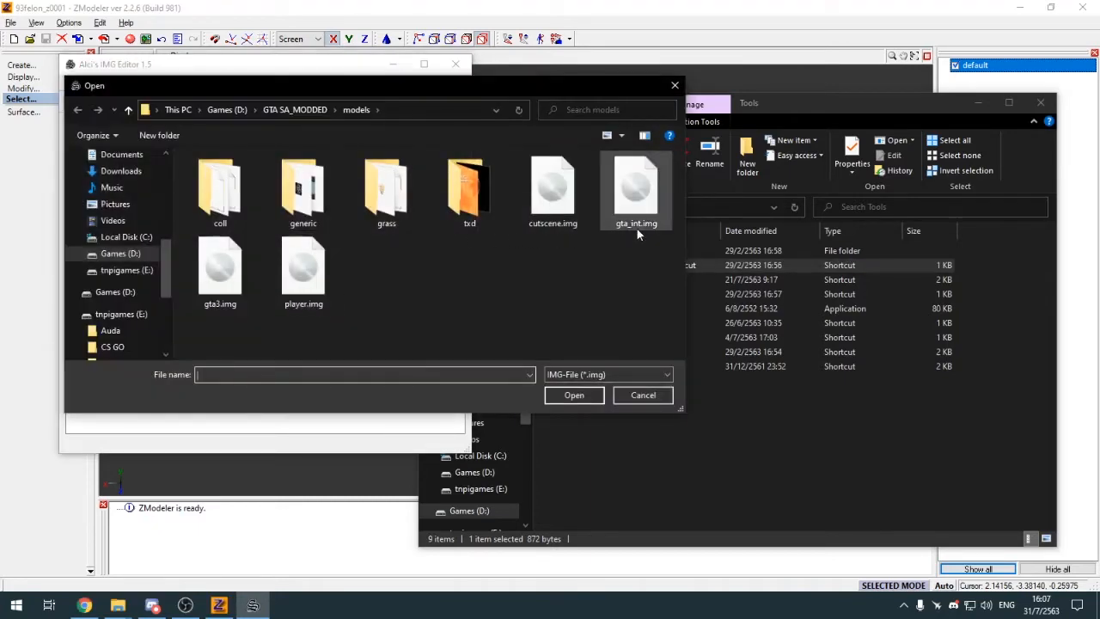
double_click(220, 271)
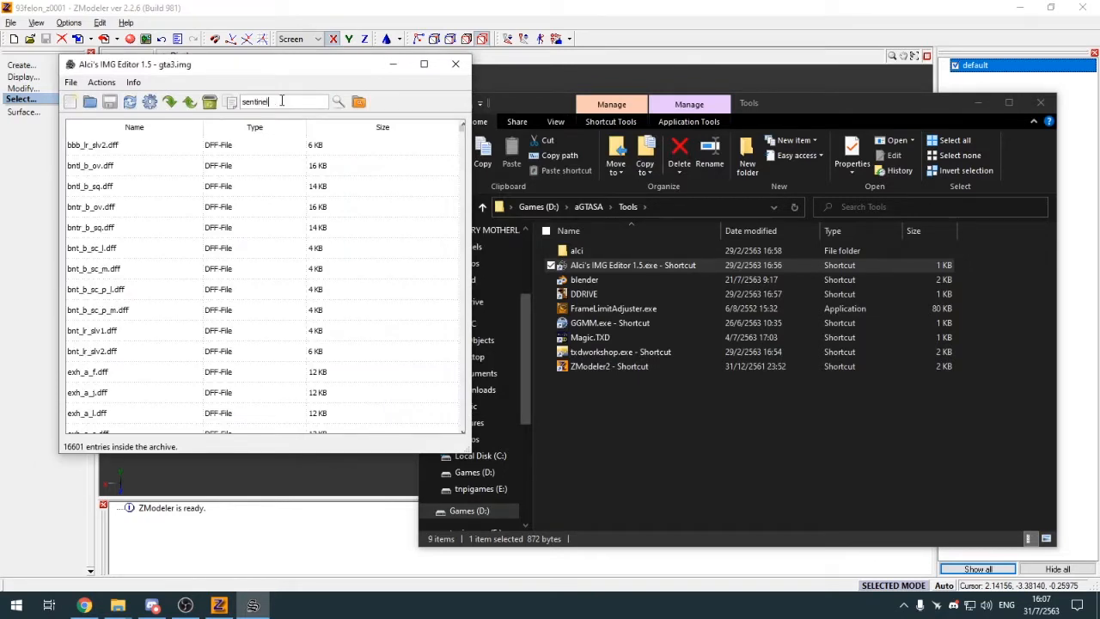
key(Return)
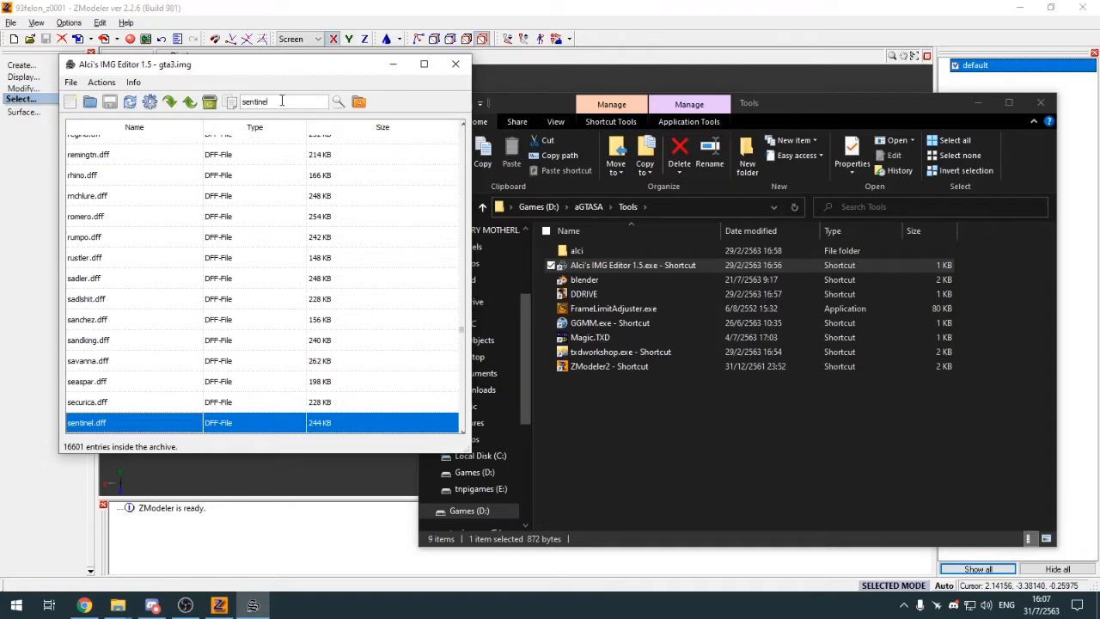
Step: Export sentinel.dff from the archive to the aGTASA 93Felon folder
click(188, 103)
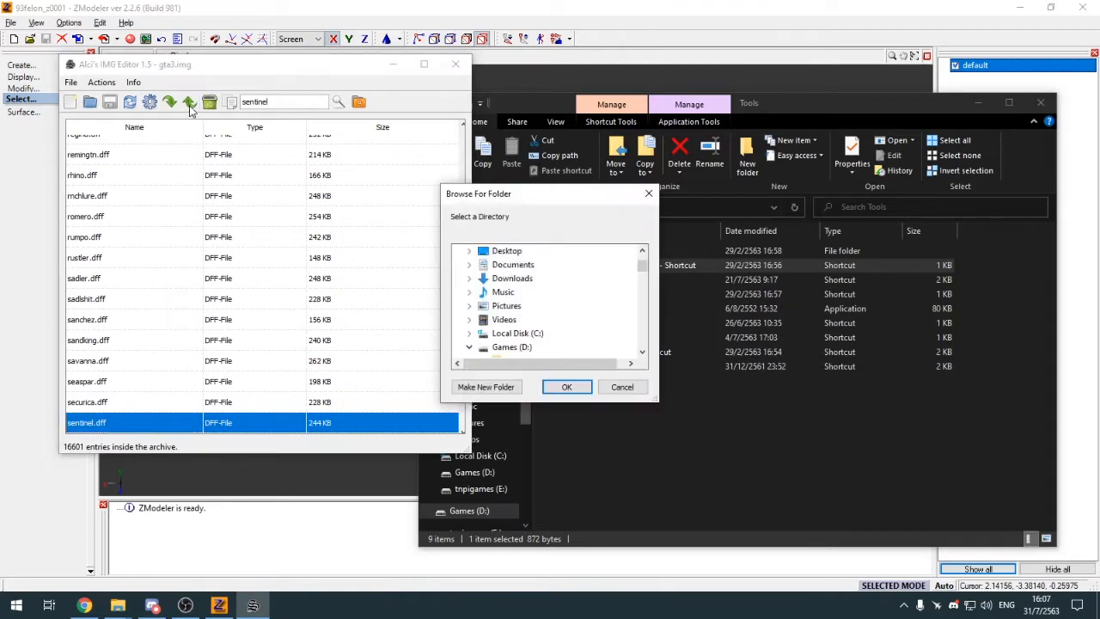
scroll(496, 271, down, 5)
scroll(563, 349, up, 2)
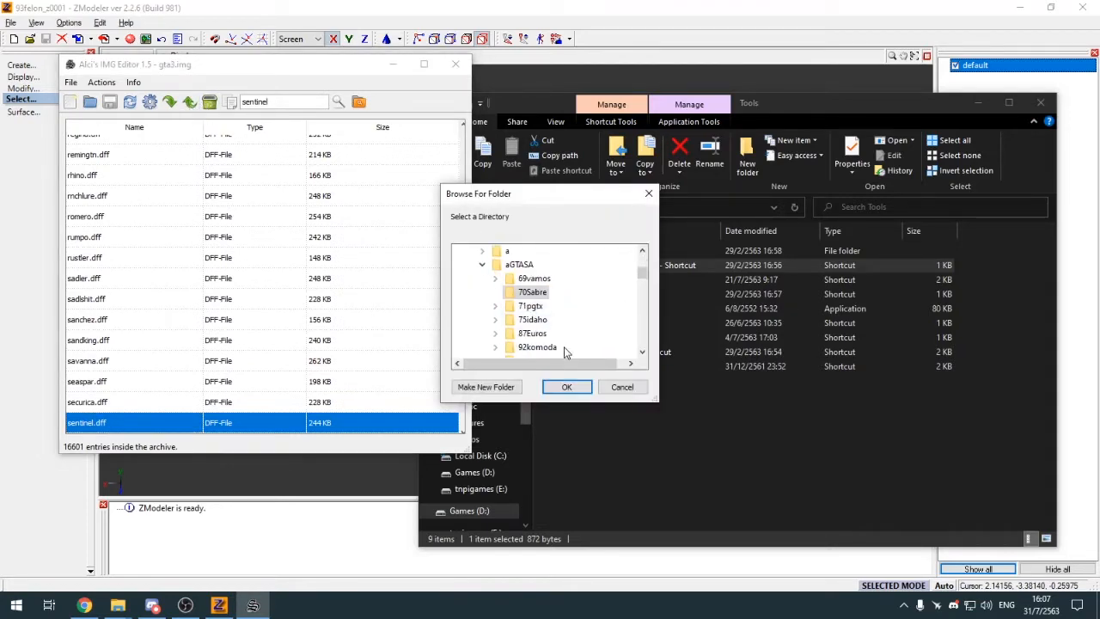
scroll(566, 316, down, 2)
double_click(532, 278)
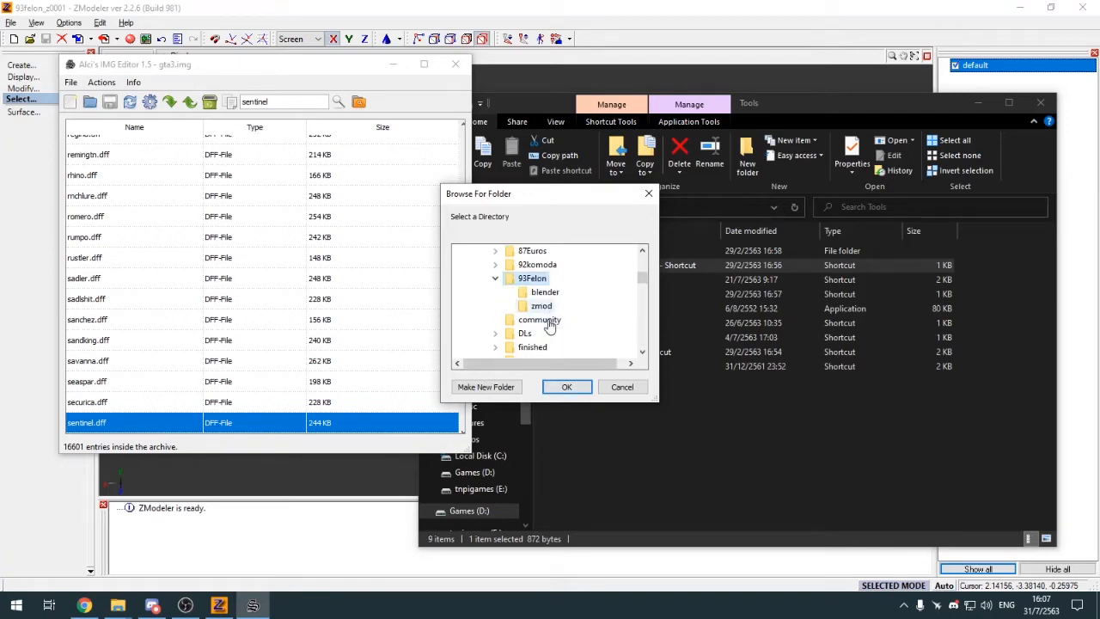
click(550, 392)
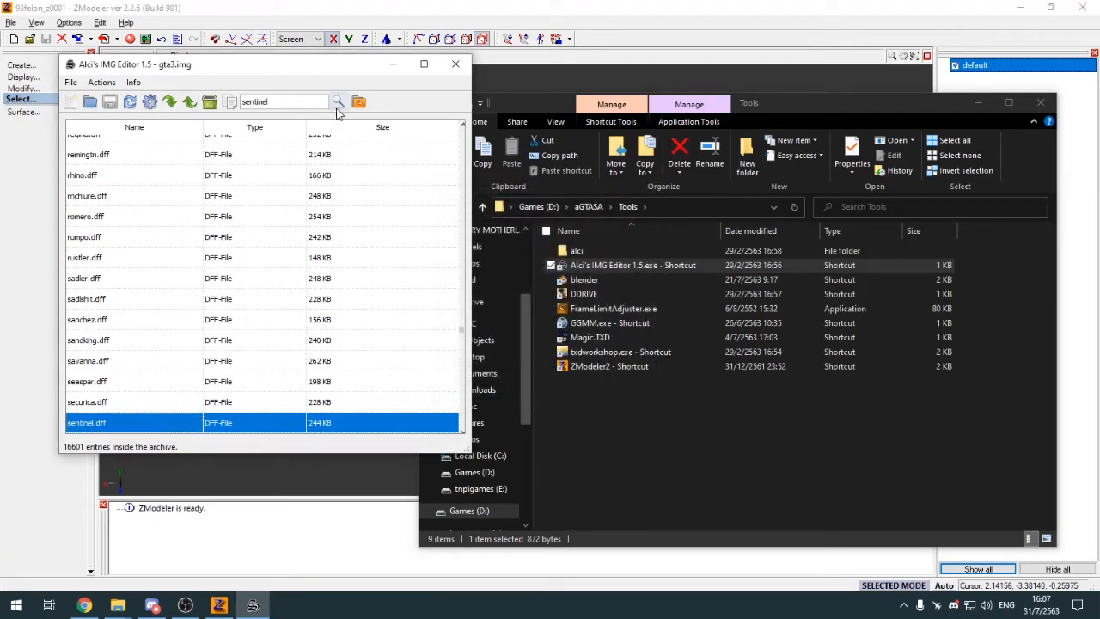
Step: Find and export sentinel.txd to the 93Felon folder, and close the IMG editor
click(337, 106)
click(195, 104)
click(569, 392)
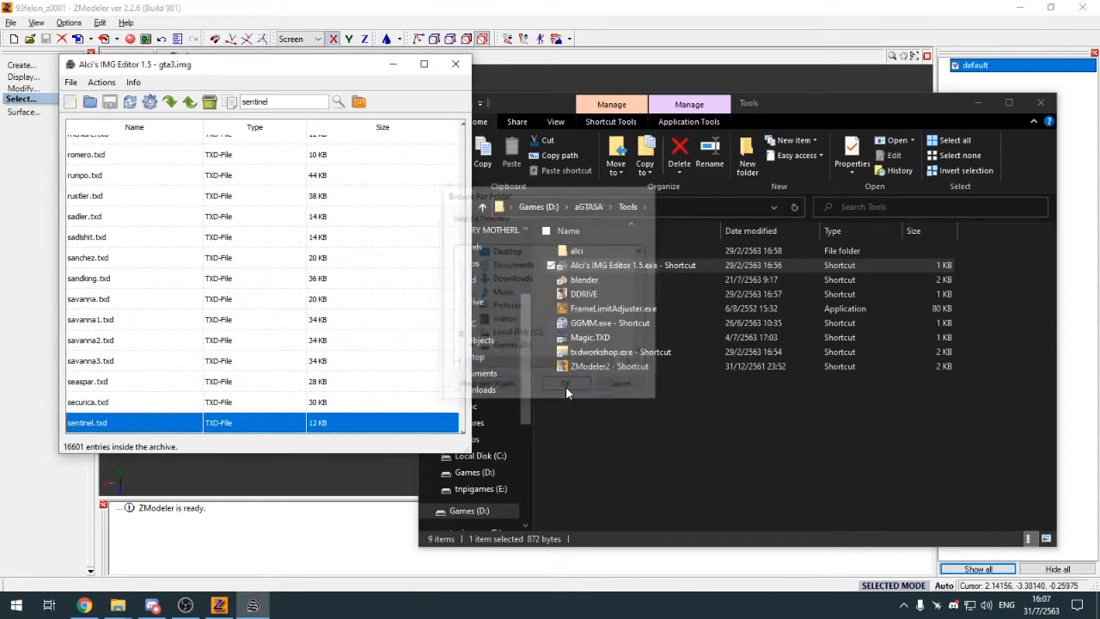
click(461, 69)
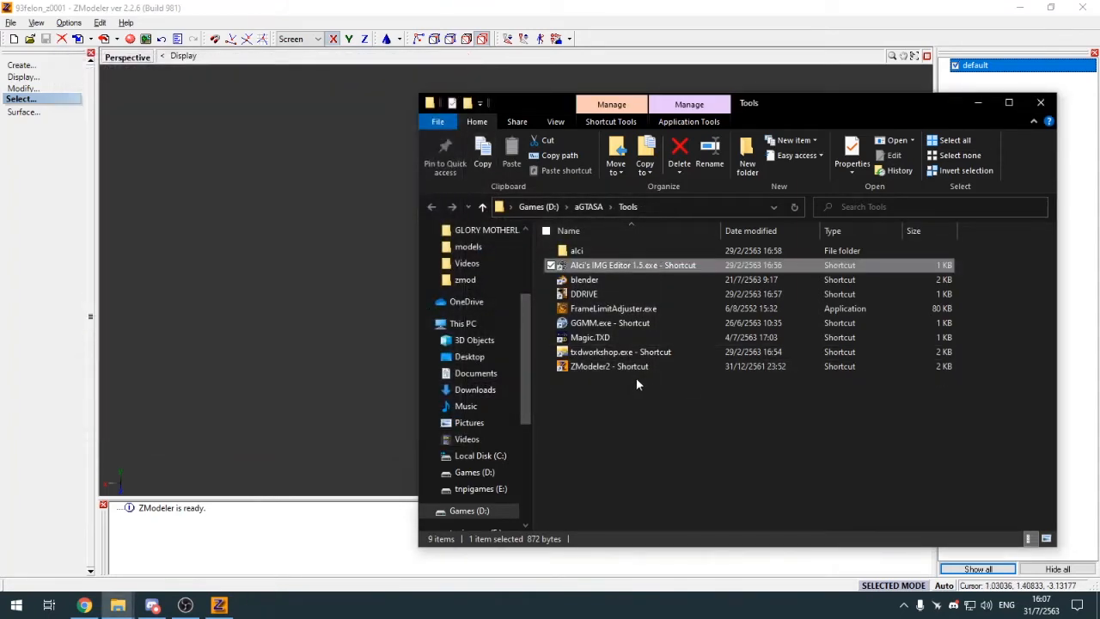
Step: Launch Magic.TXD and open sentinel.txd from the aGTASA 93Felon folder on drive D
click(586, 338)
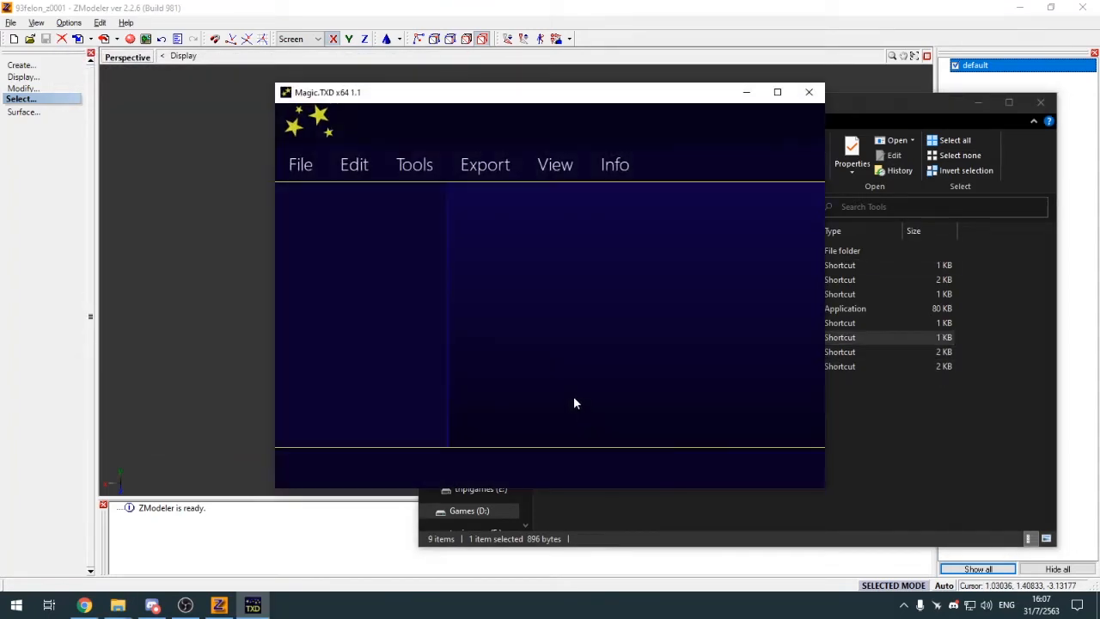
click(301, 164)
click(336, 218)
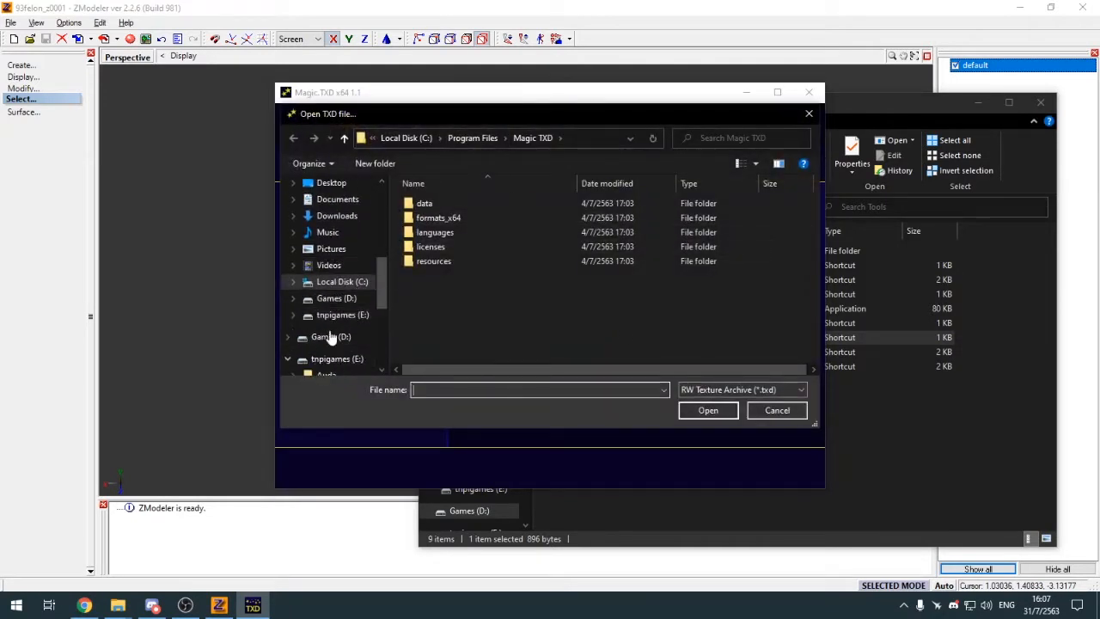
click(336, 299)
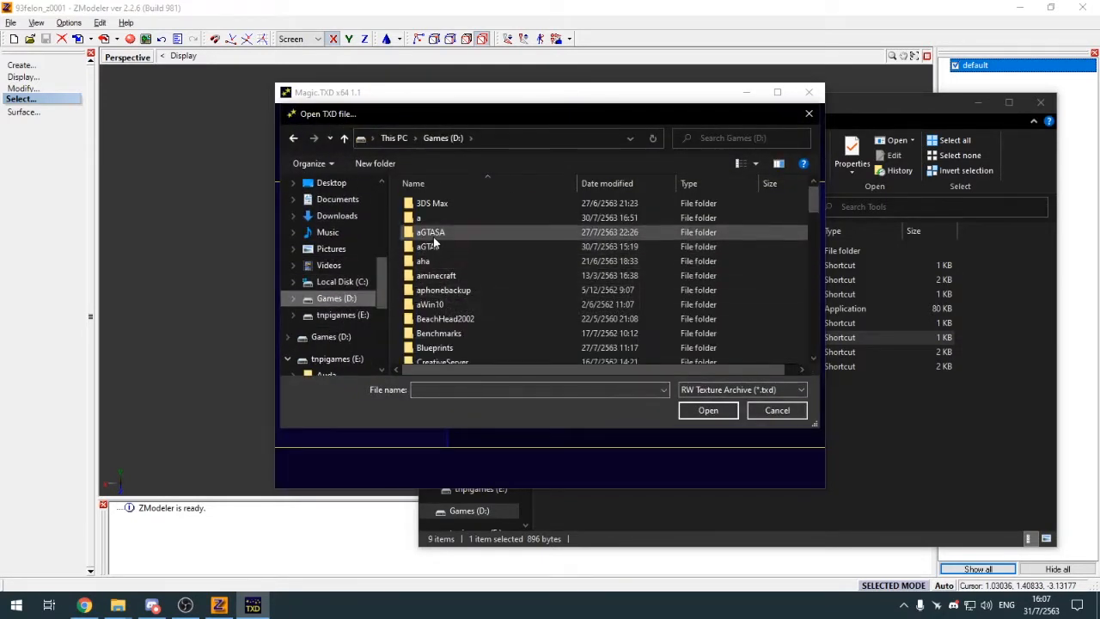
double_click(430, 232)
double_click(431, 291)
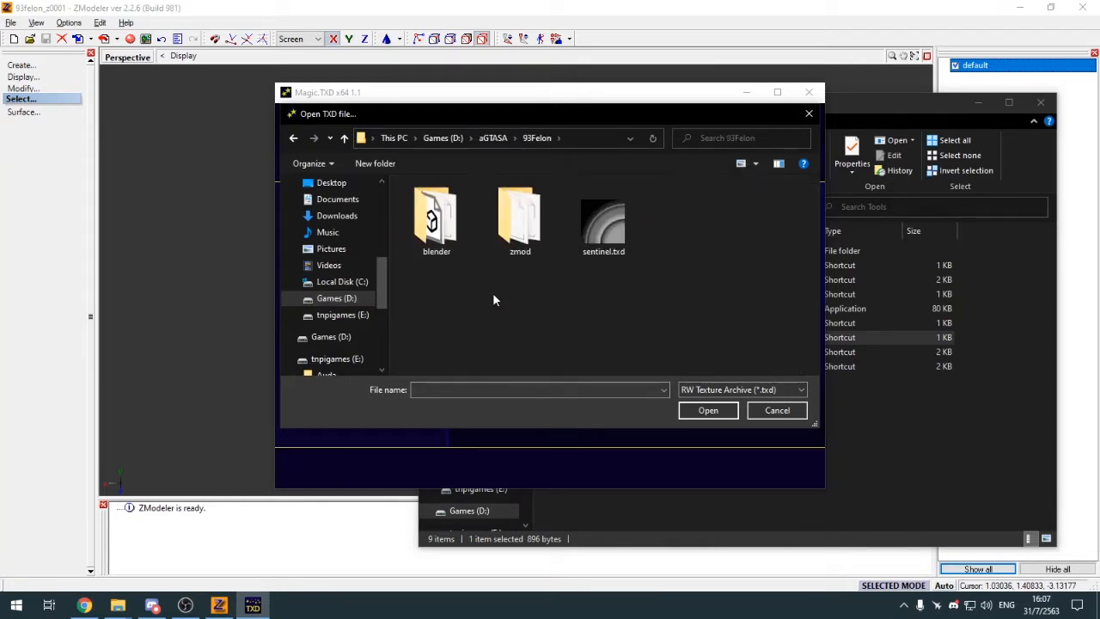
double_click(601, 258)
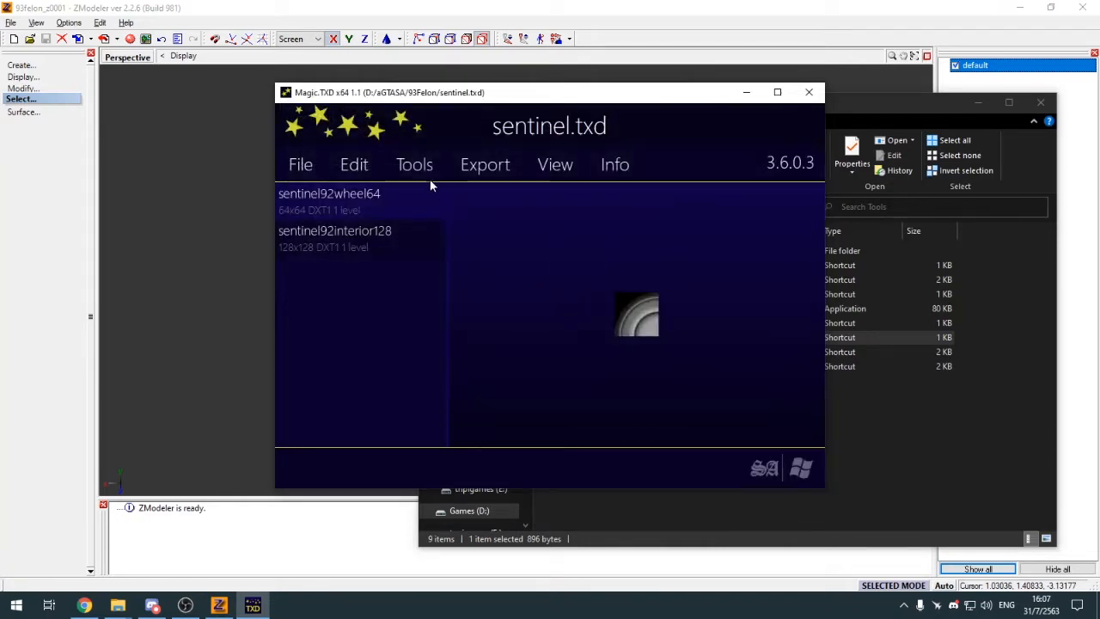
Step: Export all textures of sentinel.txd as TGA files to the 93Felon folder, and close Magic.TXD
click(491, 168)
click(492, 382)
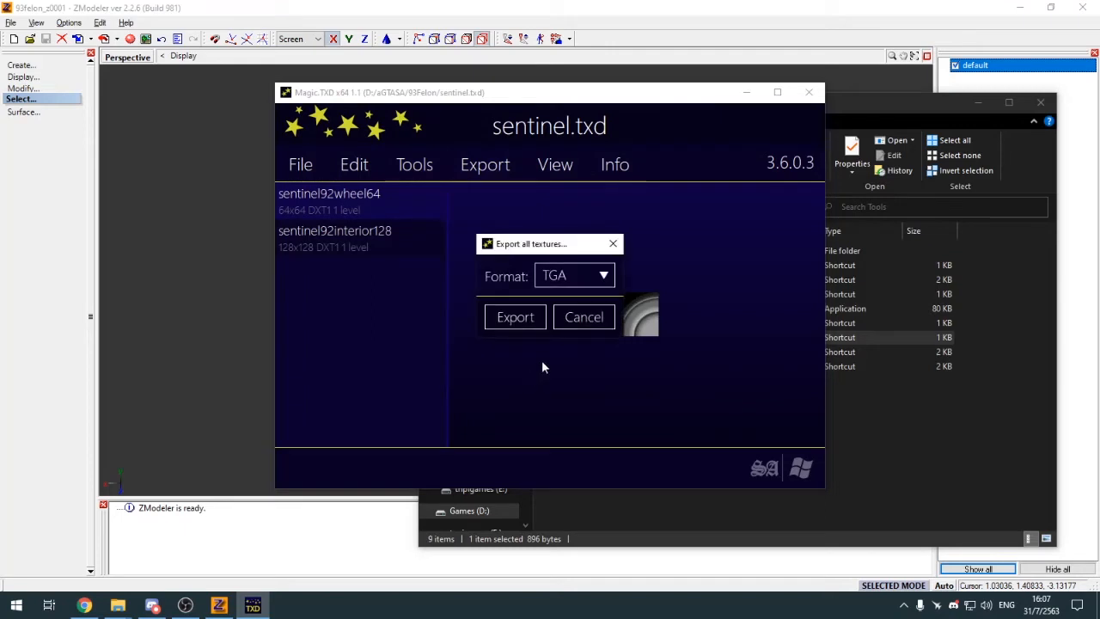
click(515, 317)
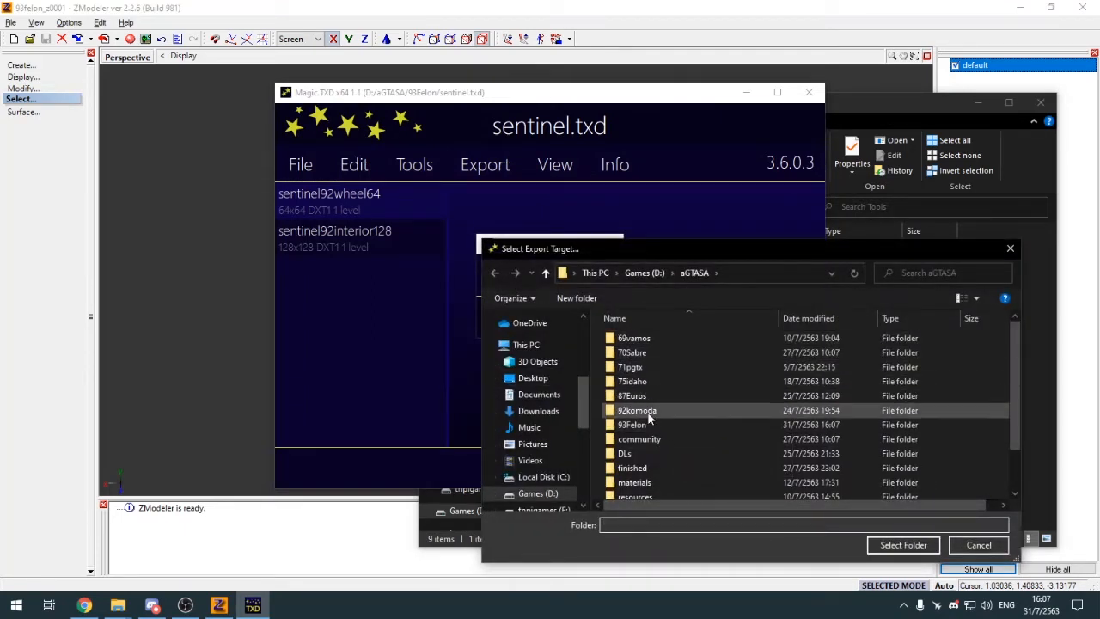
double_click(640, 438)
key(alt+Left)
double_click(634, 425)
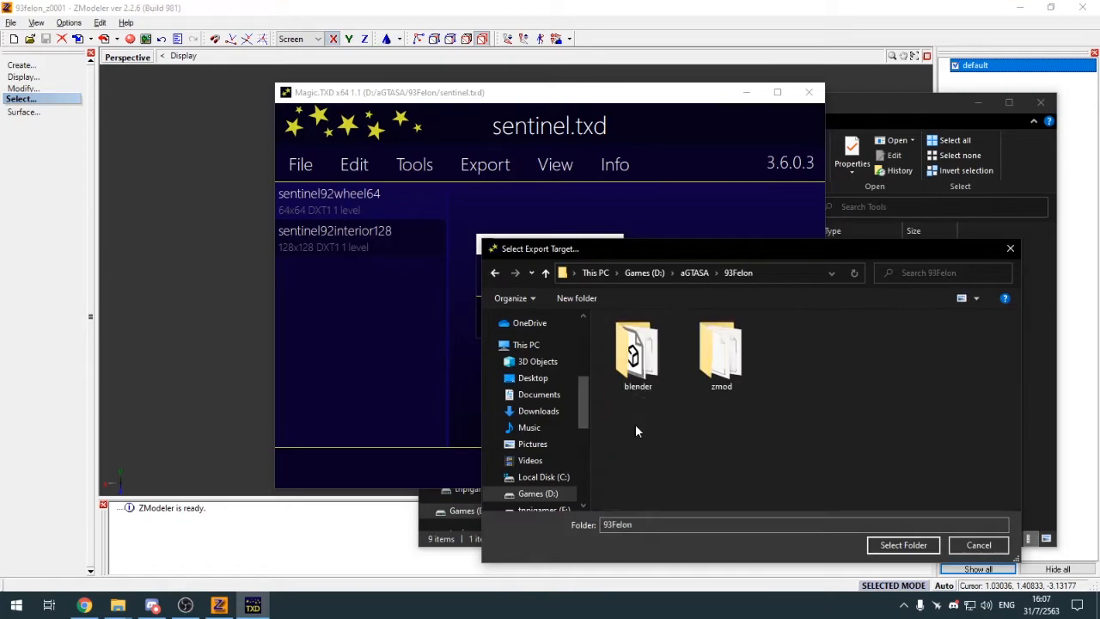
click(902, 545)
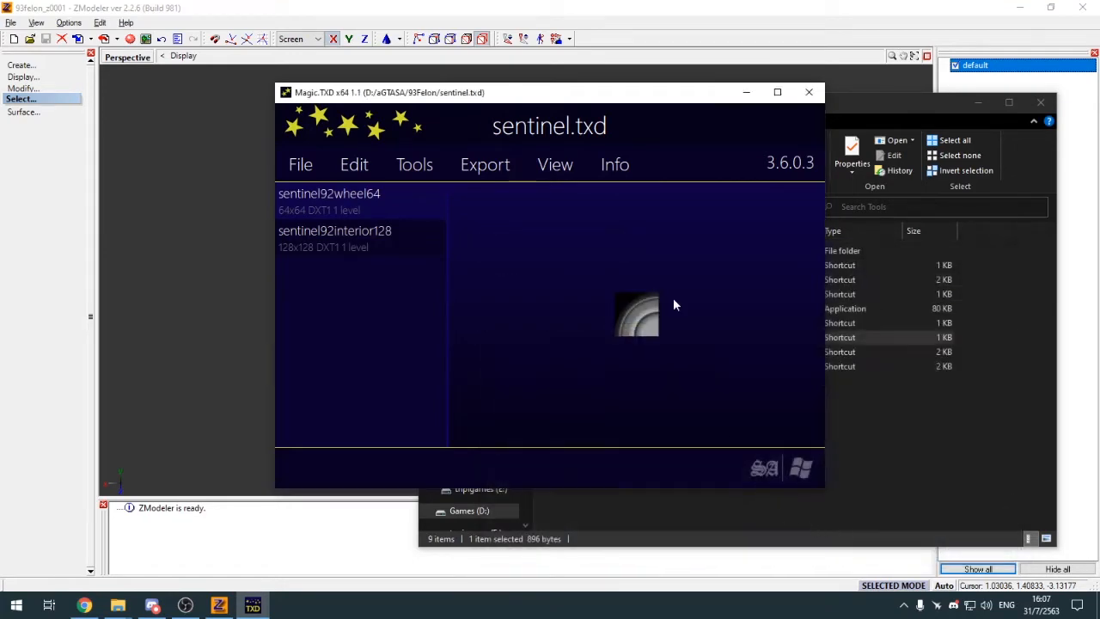
click(809, 93)
Step: Browse to the 93Felon folder in aGTASA to check the exported files, and open its zmod subfolder
click(591, 208)
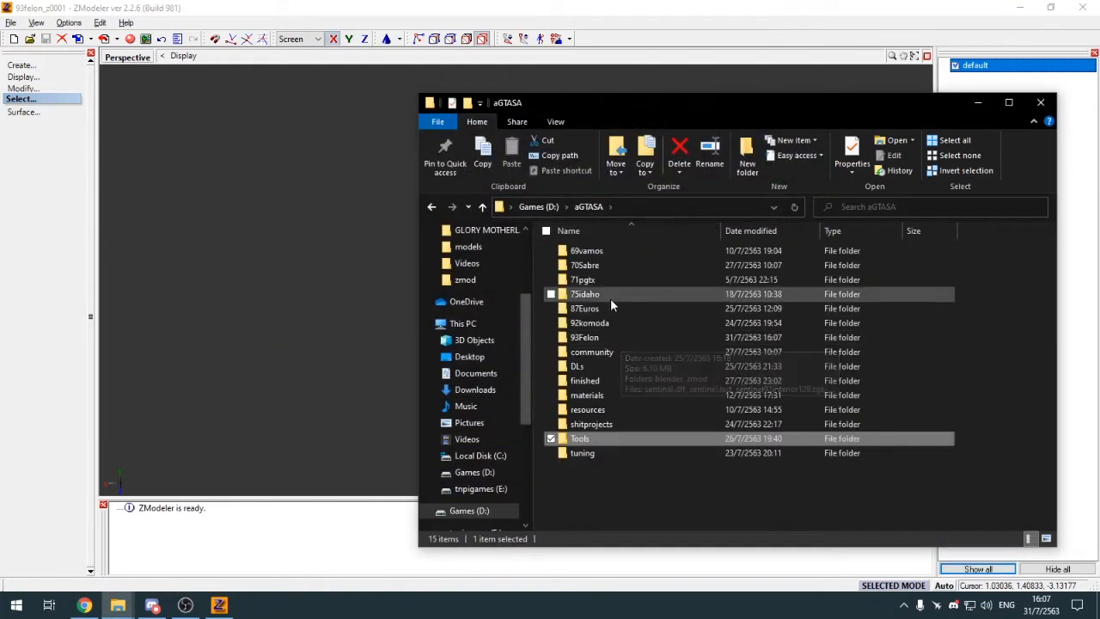
double_click(600, 339)
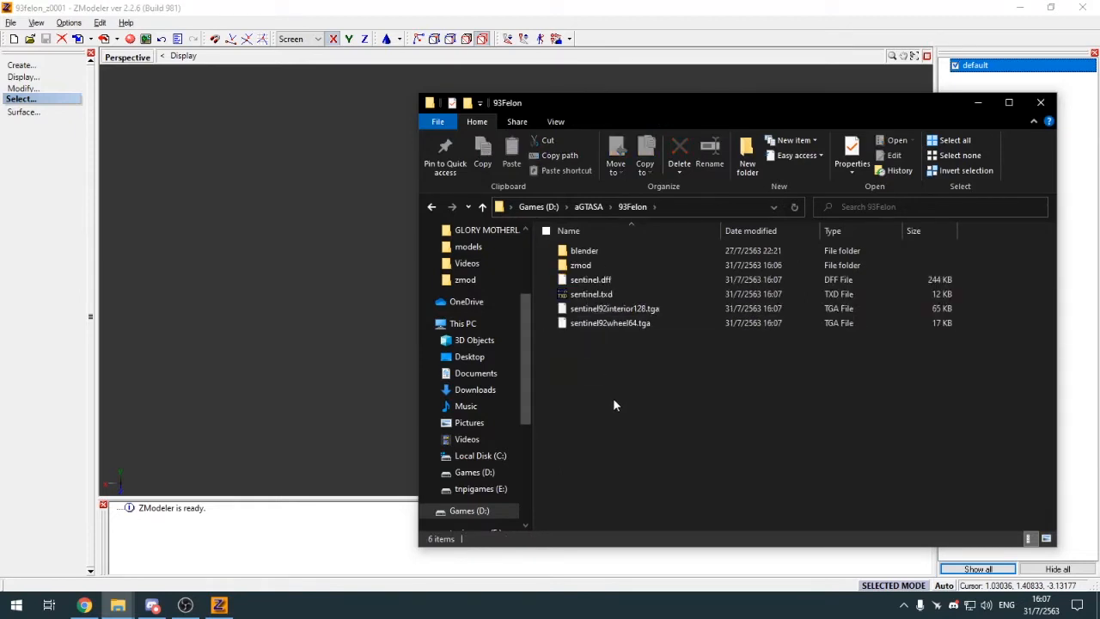
double_click(600, 265)
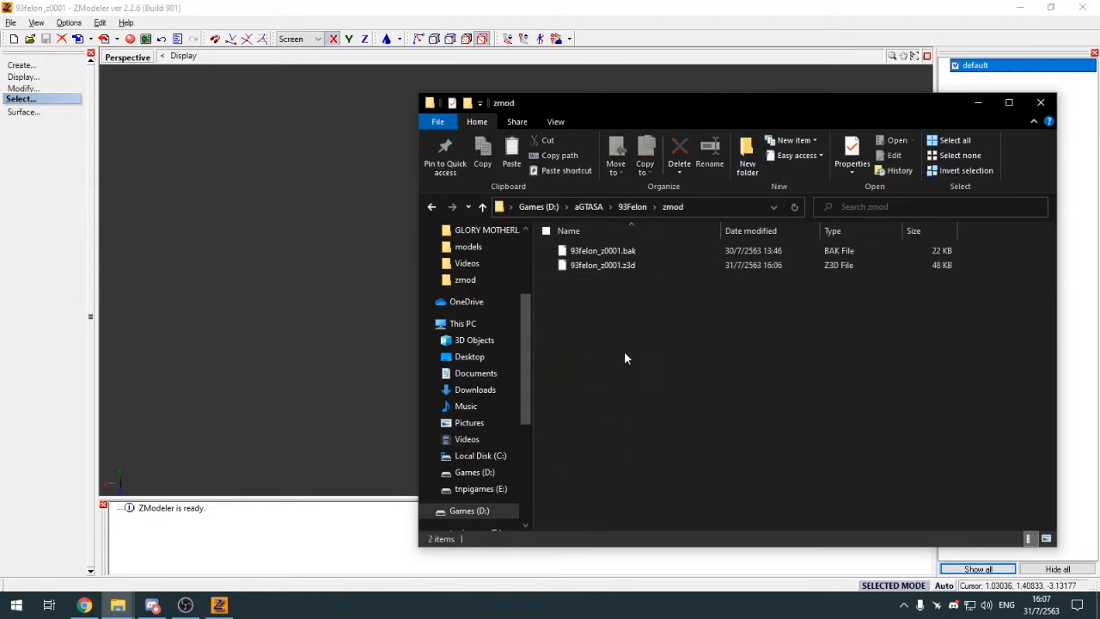
Step: Paste sentinel92interior128.tga and sentinel92wheel64.tga into the zmod folder, return to the 93Felon folder, and switch back to ZModeler
key(ctrl+v)
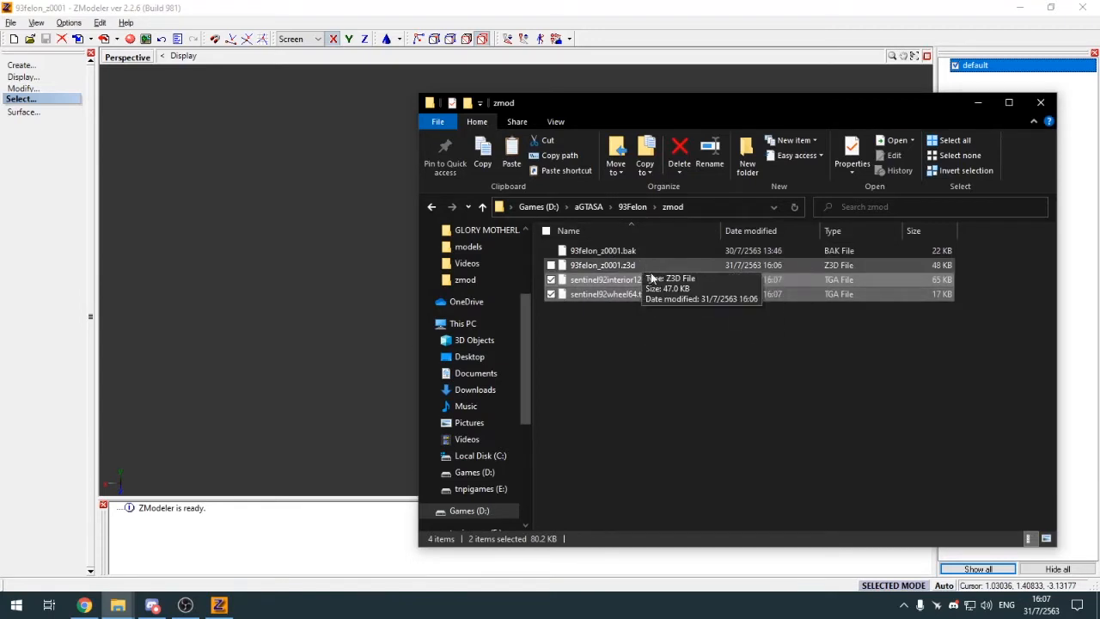
click(631, 207)
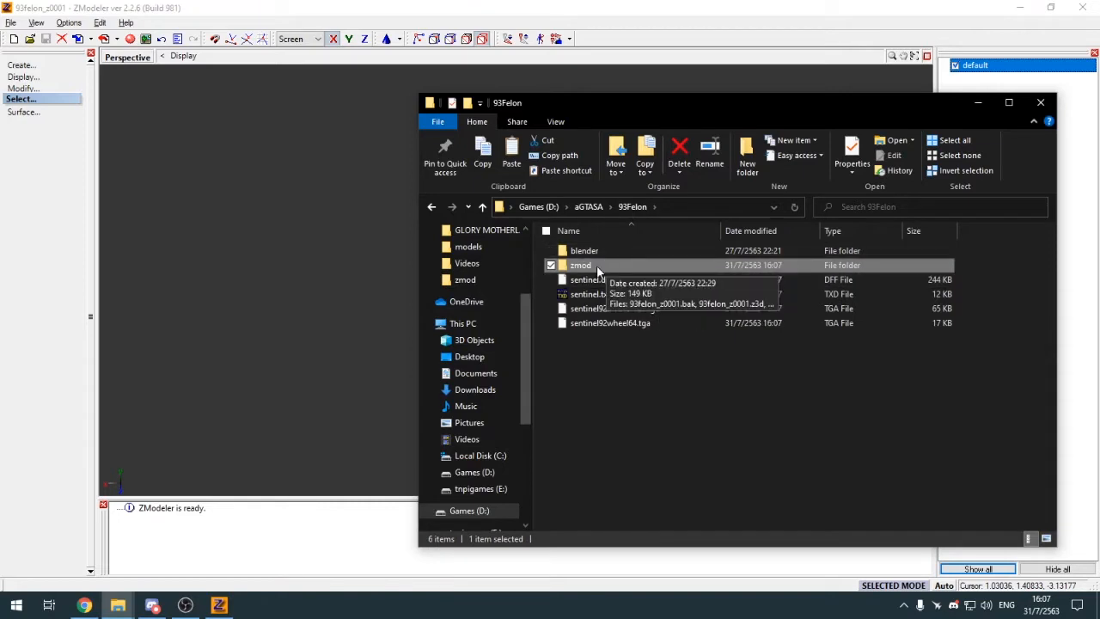
mouse_move(623, 371)
mouse_down()
mouse_move(614, 325)
mouse_move(613, 344)
mouse_move(634, 312)
mouse_move(619, 318)
mouse_move(633, 372)
mouse_up()
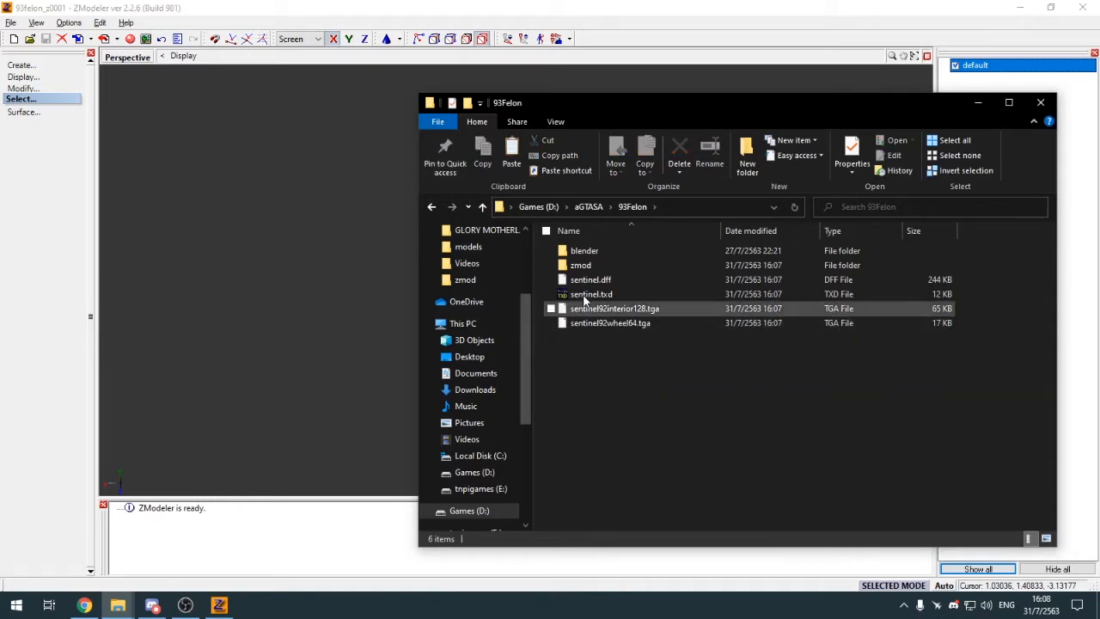
click(976, 105)
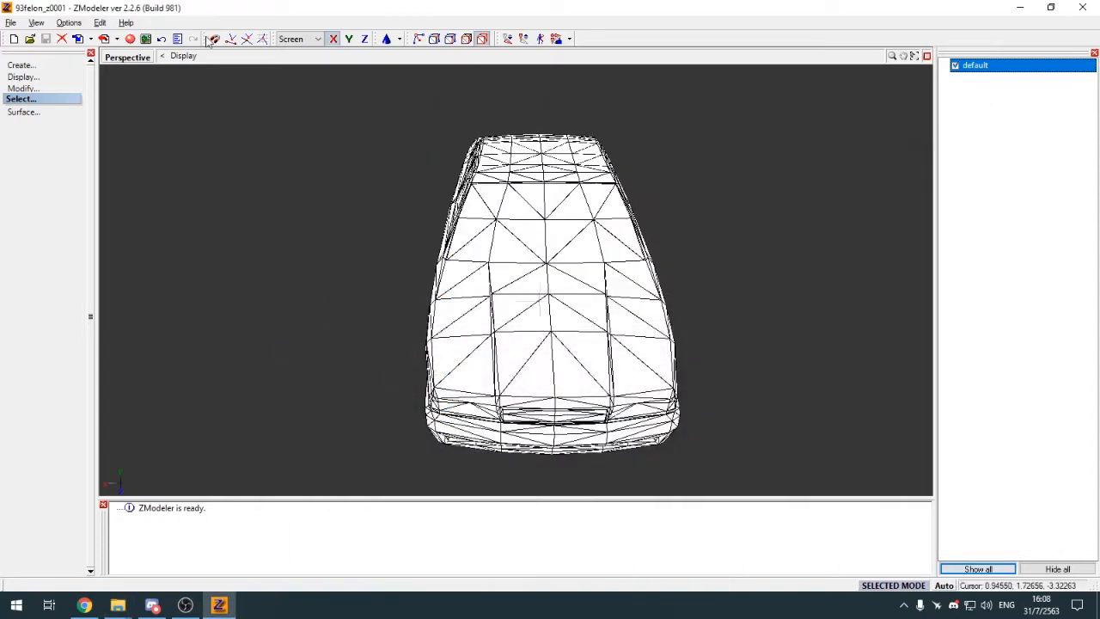
Step: Import sentinel.dff from the 93Felon folder into the scene
click(10, 22)
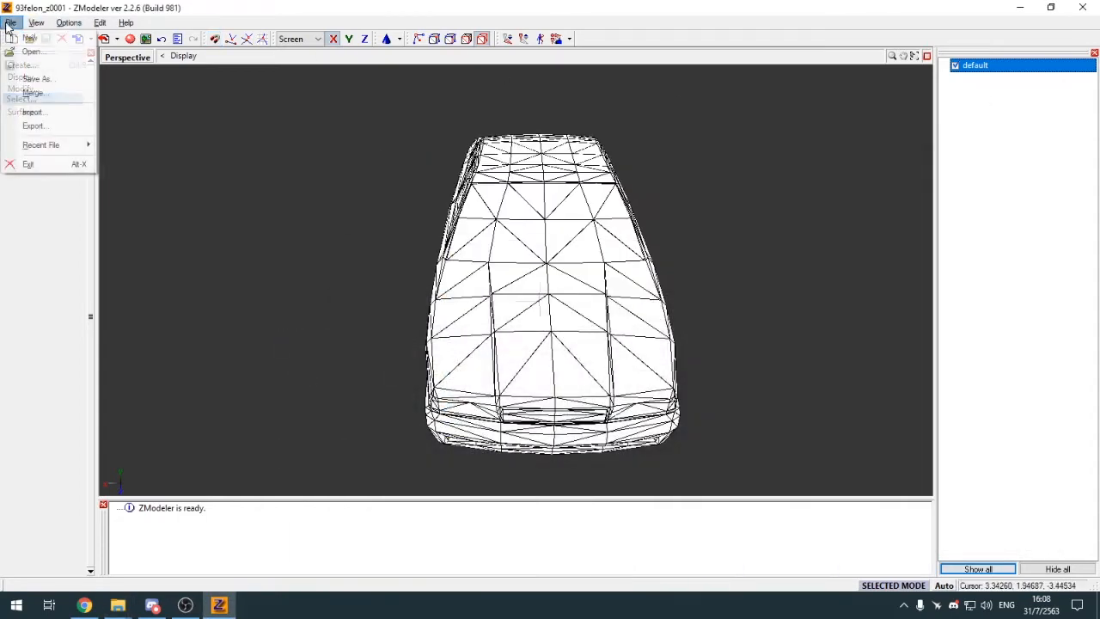
click(61, 109)
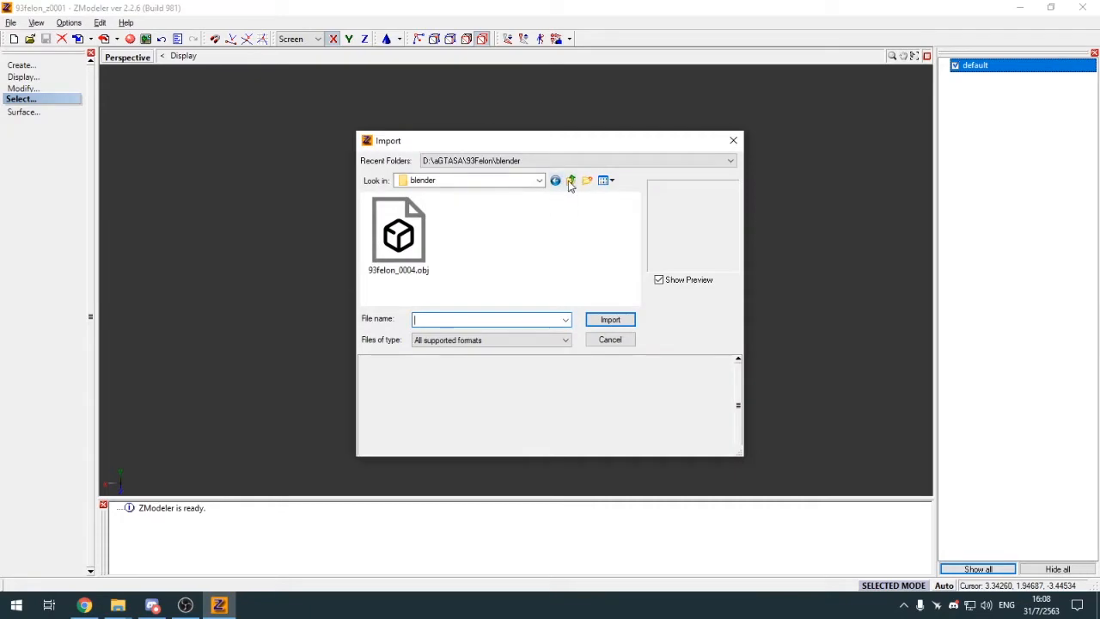
click(570, 183)
double_click(541, 258)
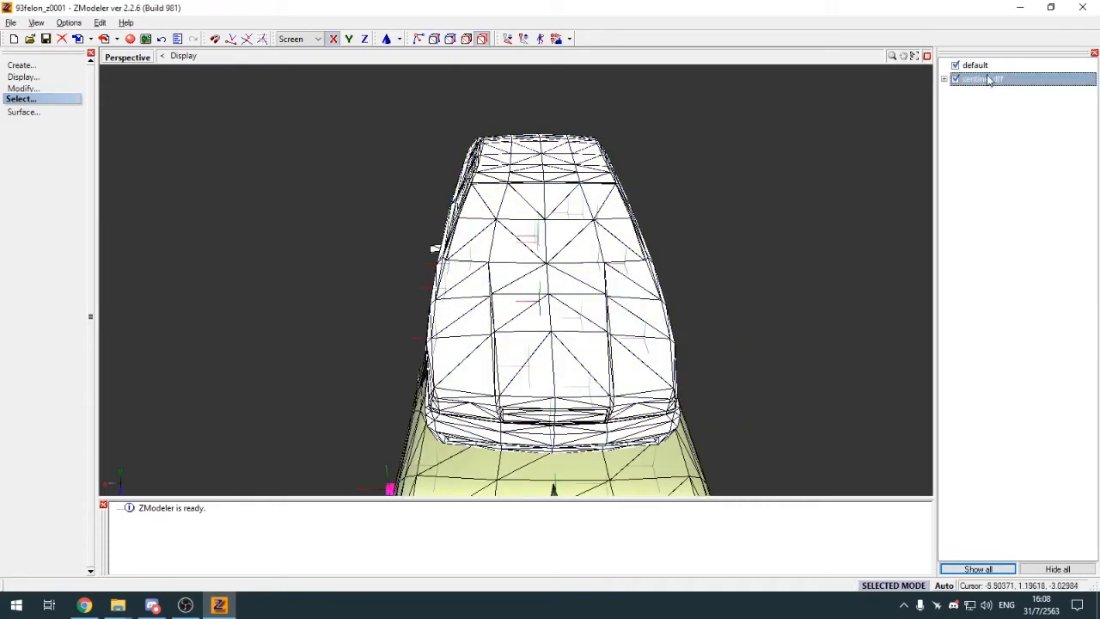
Step: Compare the imported model with the default body, then hide sentinel.dff and place it above default in the object list
middle_drag(894, 121, 765, 182)
scroll(687, 202, down, 3)
scroll(533, 271, up, 4)
scroll(629, 163, up, 3)
mouse_move(629, 162)
middle_down()
mouse_move(687, 188)
mouse_move(608, 134)
mouse_move(651, 148)
mouse_move(656, 172)
mouse_move(644, 164)
middle_up()
scroll(637, 155, down, 4)
key(alt+w)
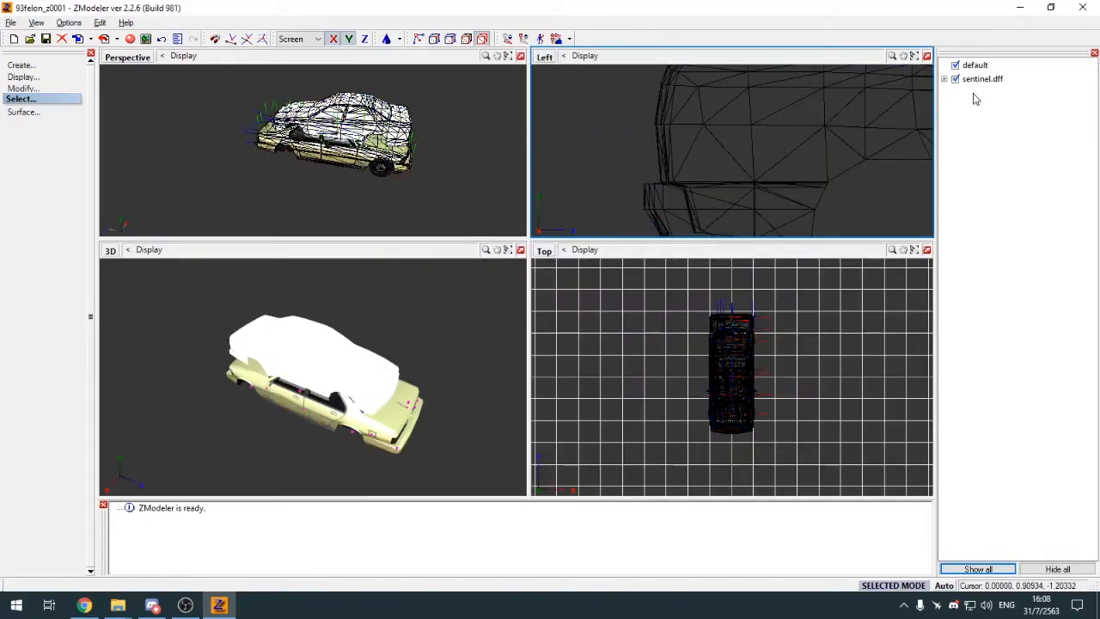
click(955, 65)
click(955, 65)
click(955, 79)
drag(955, 79, 952, 67)
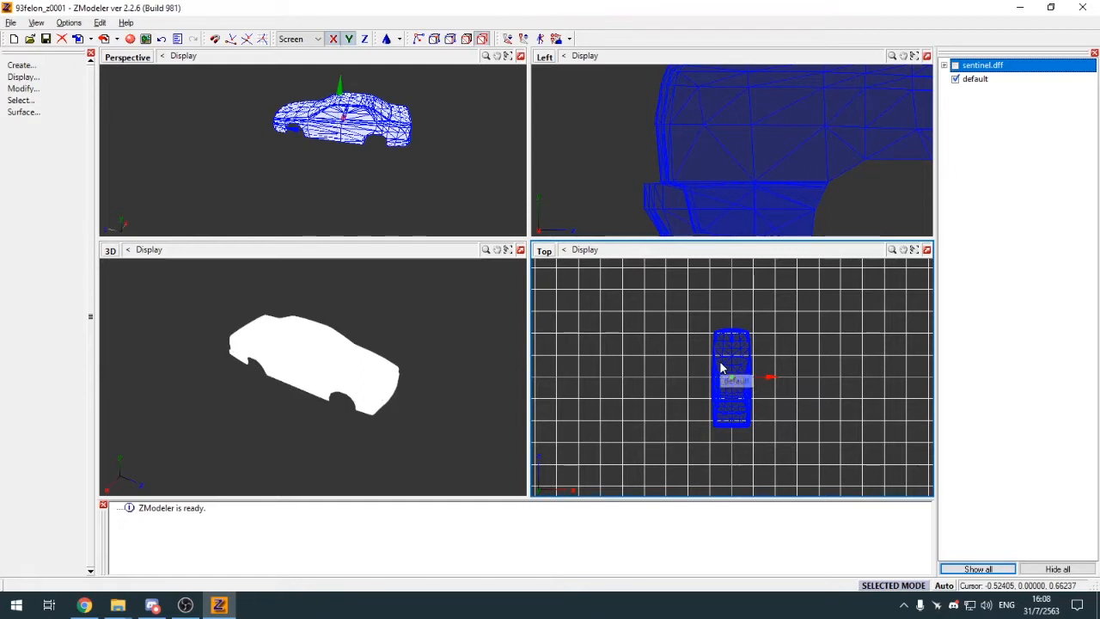
Step: Rotate the default car body by 180 degrees in the Top view using quick rotation mode
key(r)
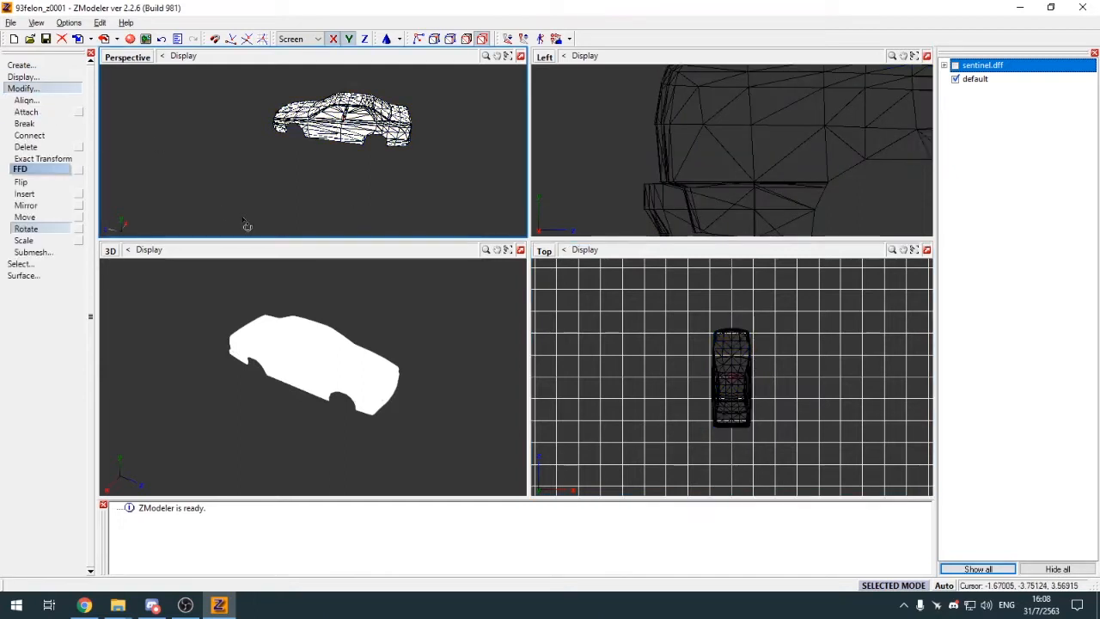
click(38, 219)
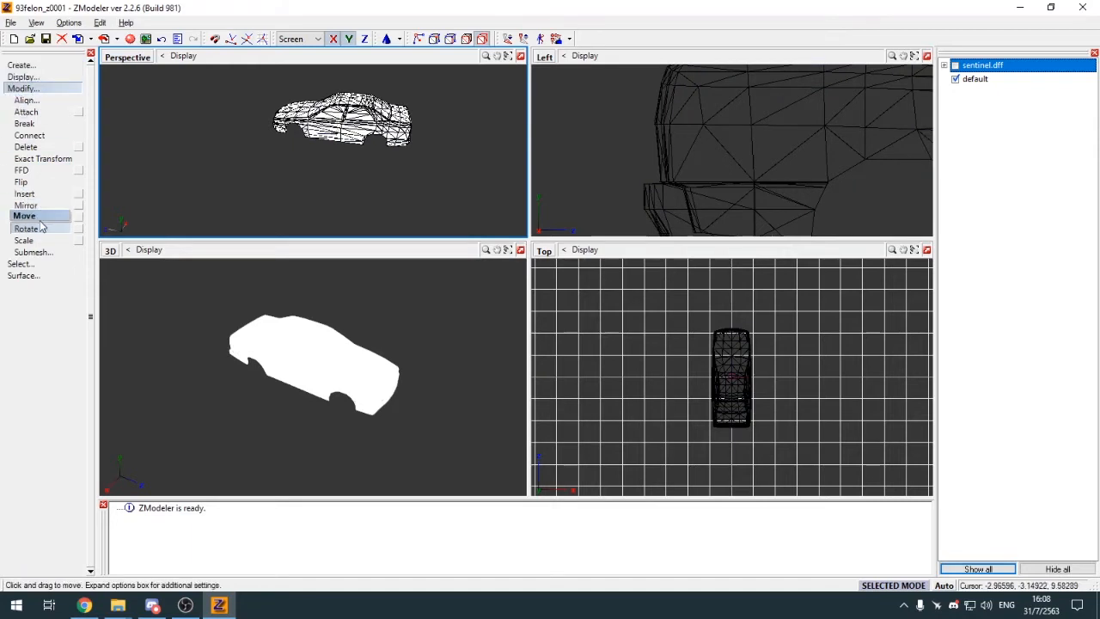
click(62, 89)
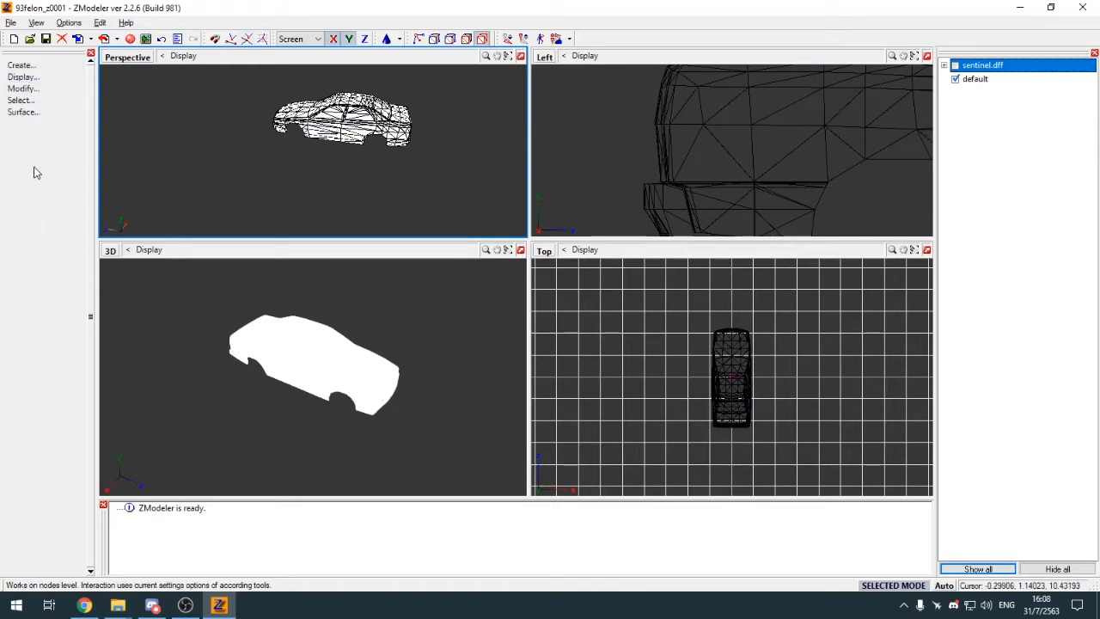
click(24, 89)
click(25, 229)
click(739, 402)
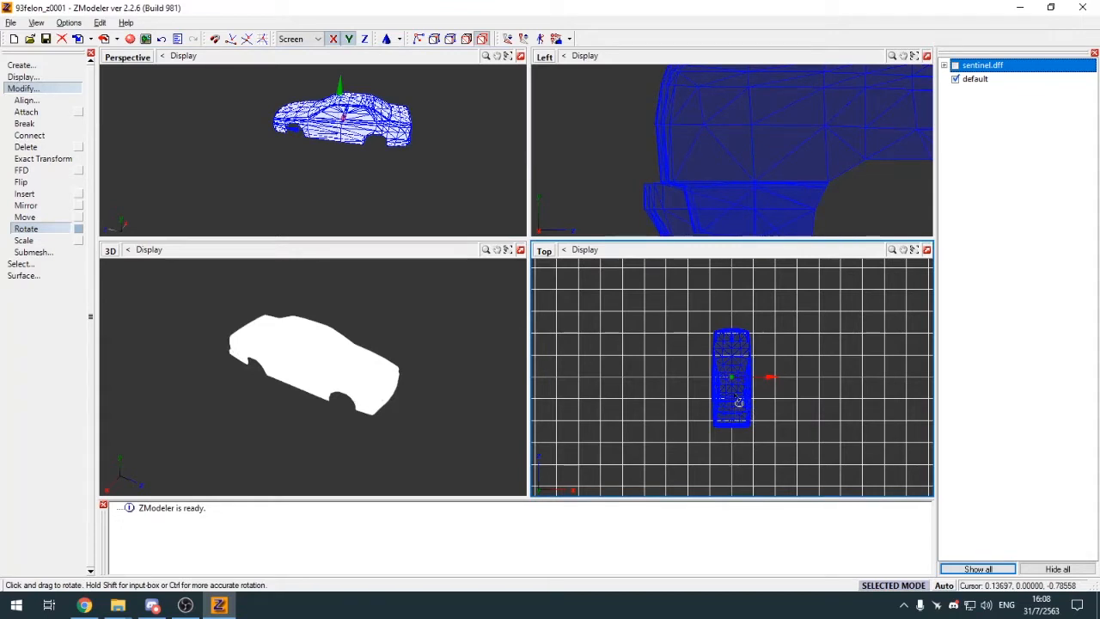
shift+click(735, 396)
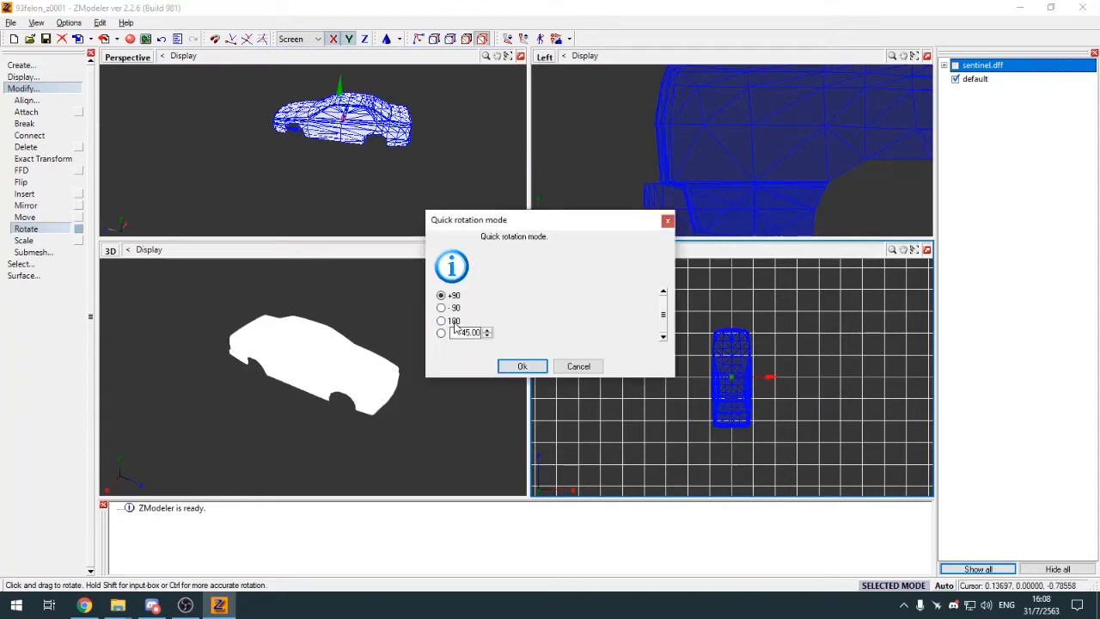
click(521, 368)
click(27, 88)
Step: Center the default car body's local axes on the object with Keep Object enabled
middle_drag(276, 172, 317, 185)
click(521, 56)
middle_drag(523, 245, 592, 216)
scroll(464, 236, up, 6)
key(c)
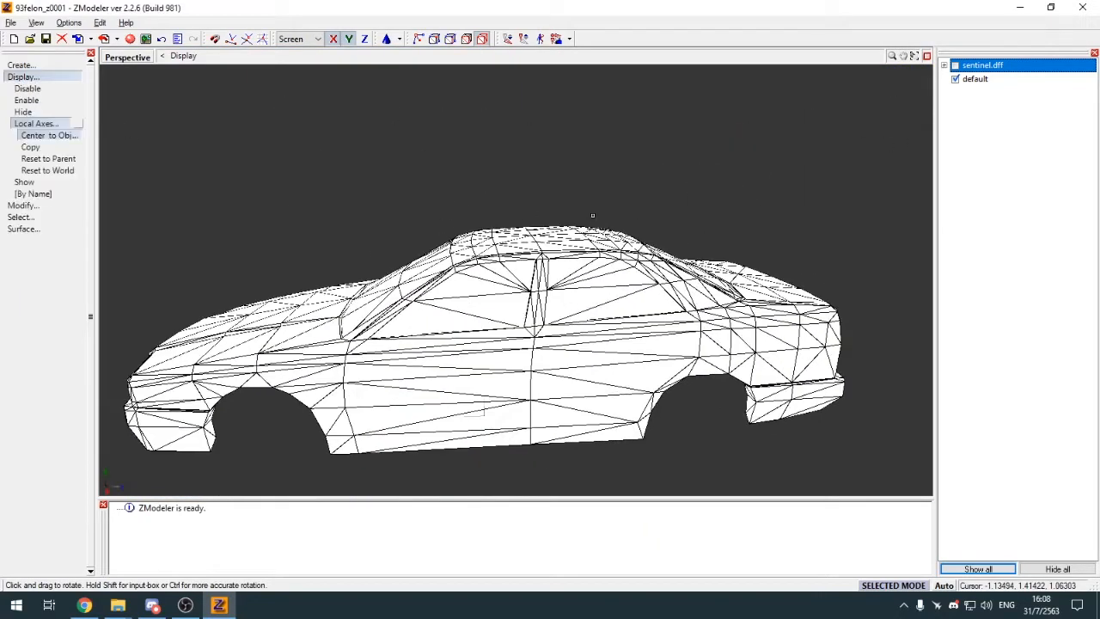
click(34, 77)
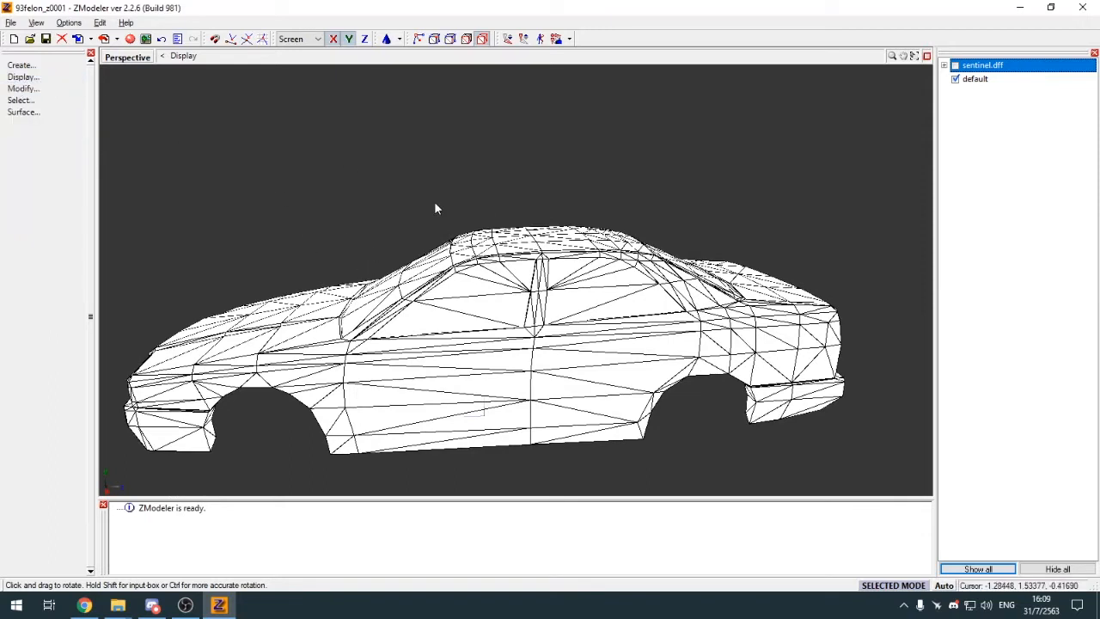
key(c)
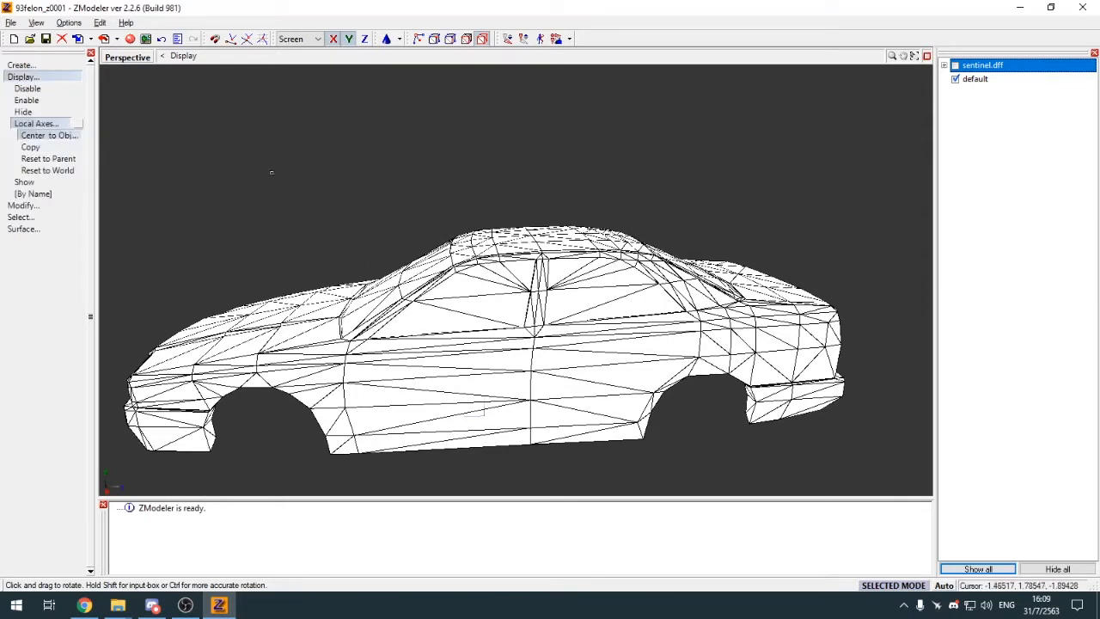
click(45, 88)
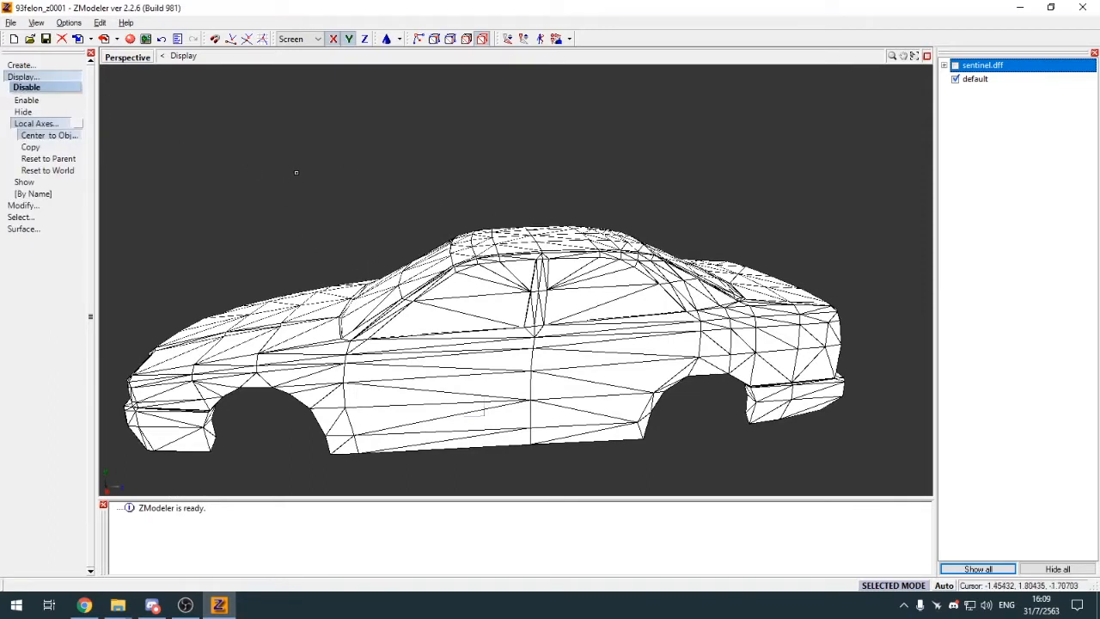
key(r)
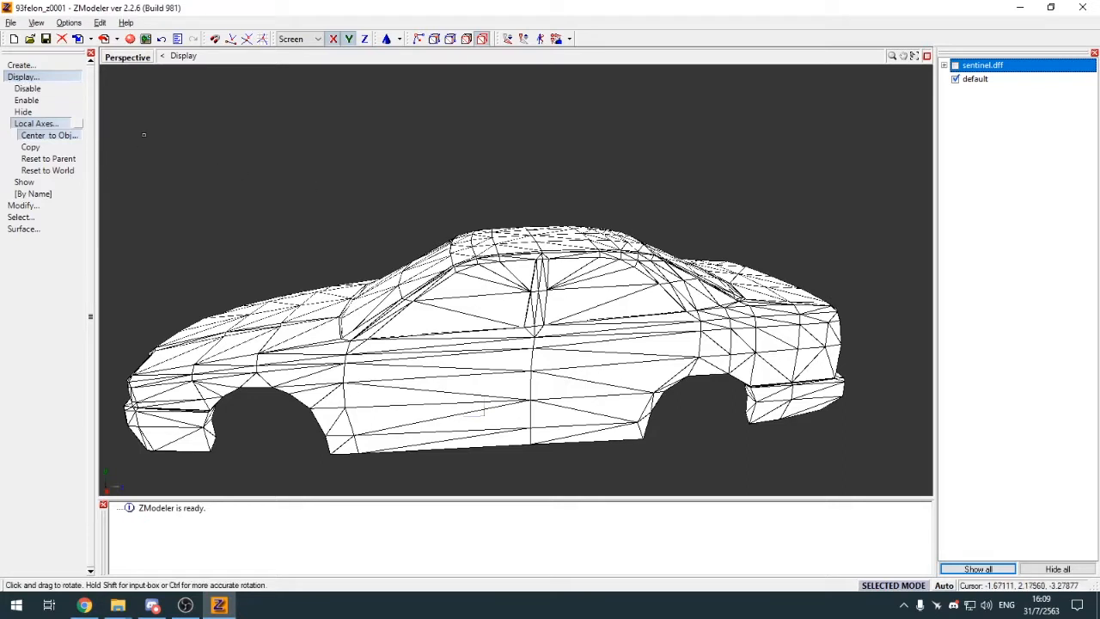
click(79, 123)
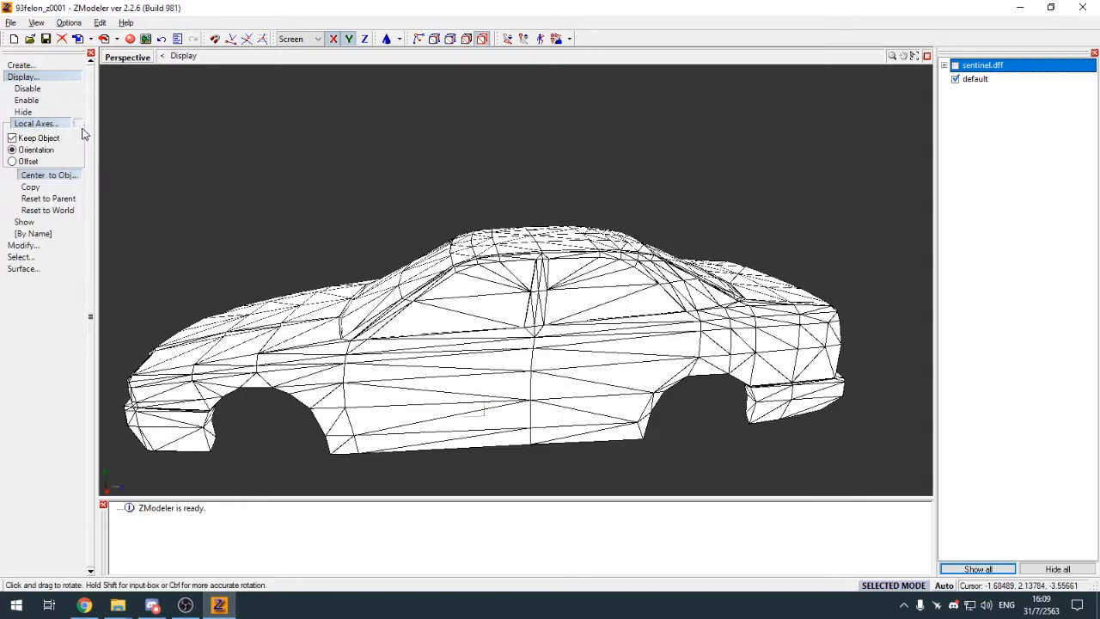
click(30, 187)
right_click(525, 304)
click(60, 78)
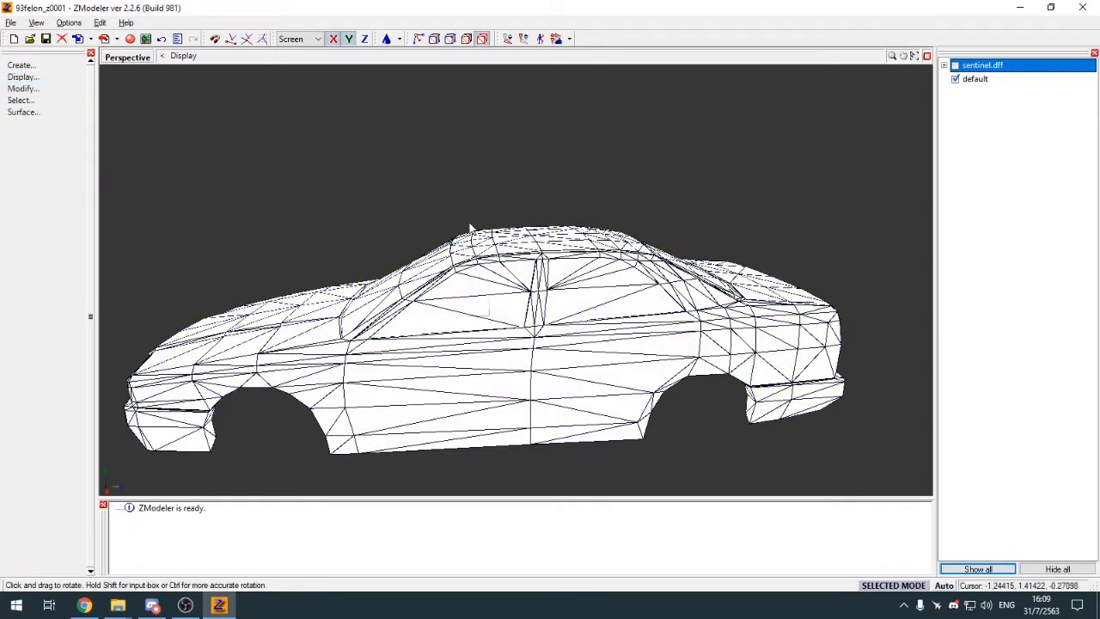
Step: Reset the body's local axes to parent using Offset with Keep Object disabled, moving the body to the origin
middle_drag(470, 228, 471, 378)
scroll(471, 378, up, 5)
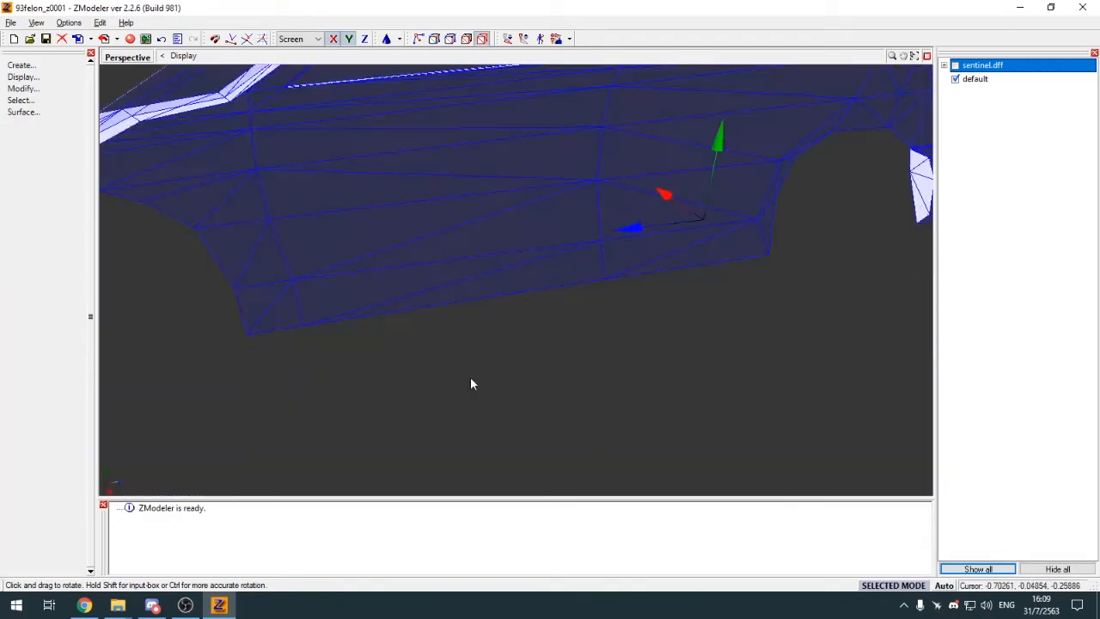
scroll(471, 384, down, 5)
click(23, 77)
click(50, 124)
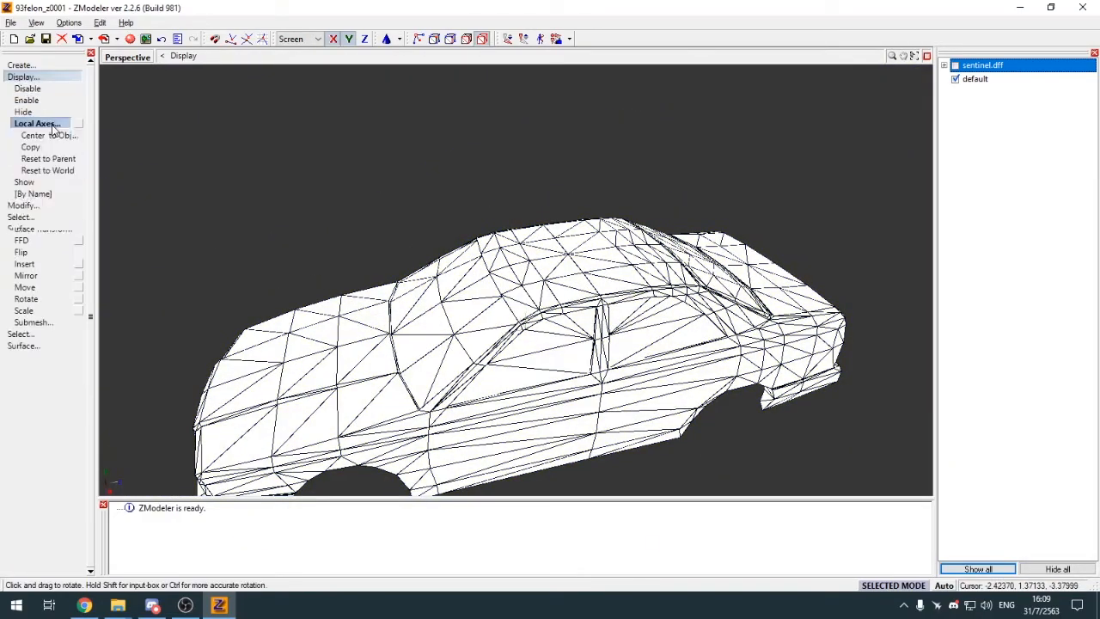
click(23, 77)
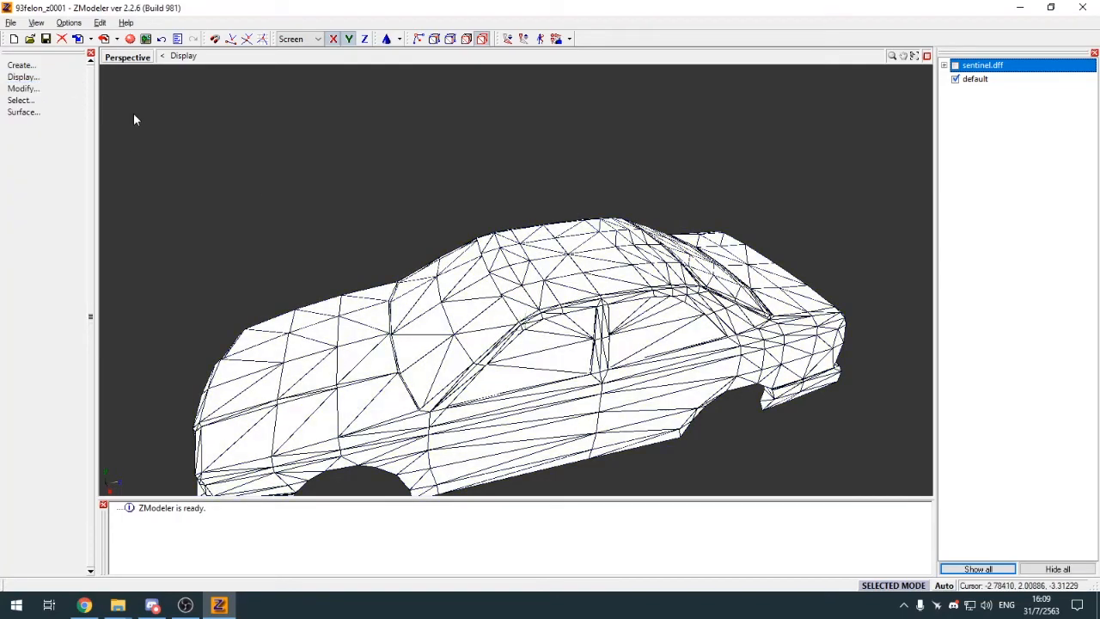
middle_drag(533, 330, 528, 373)
click(23, 76)
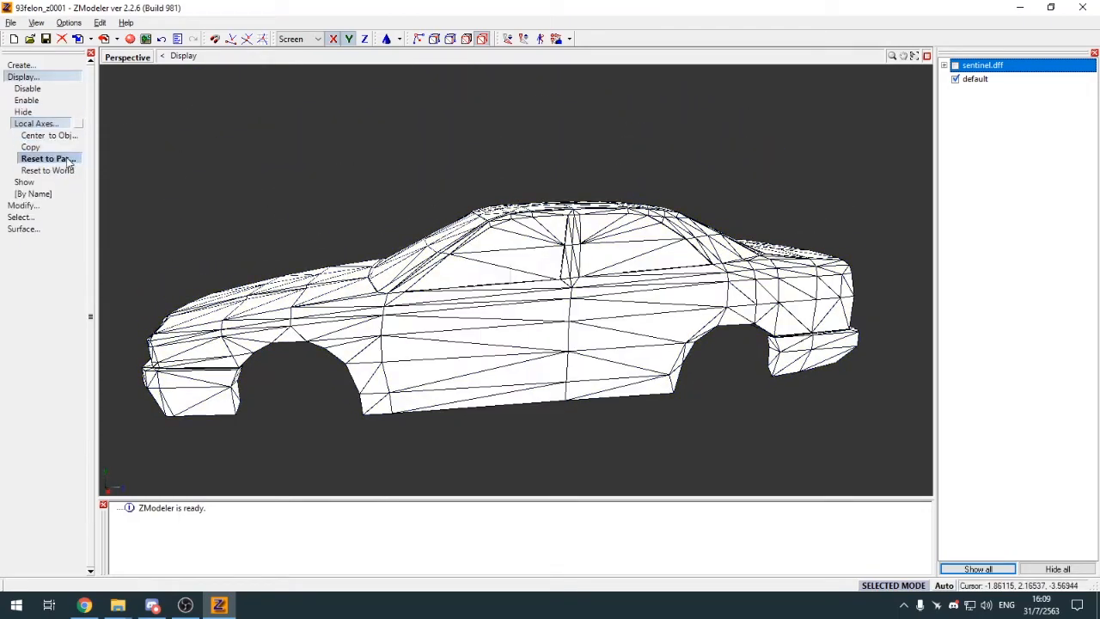
click(78, 124)
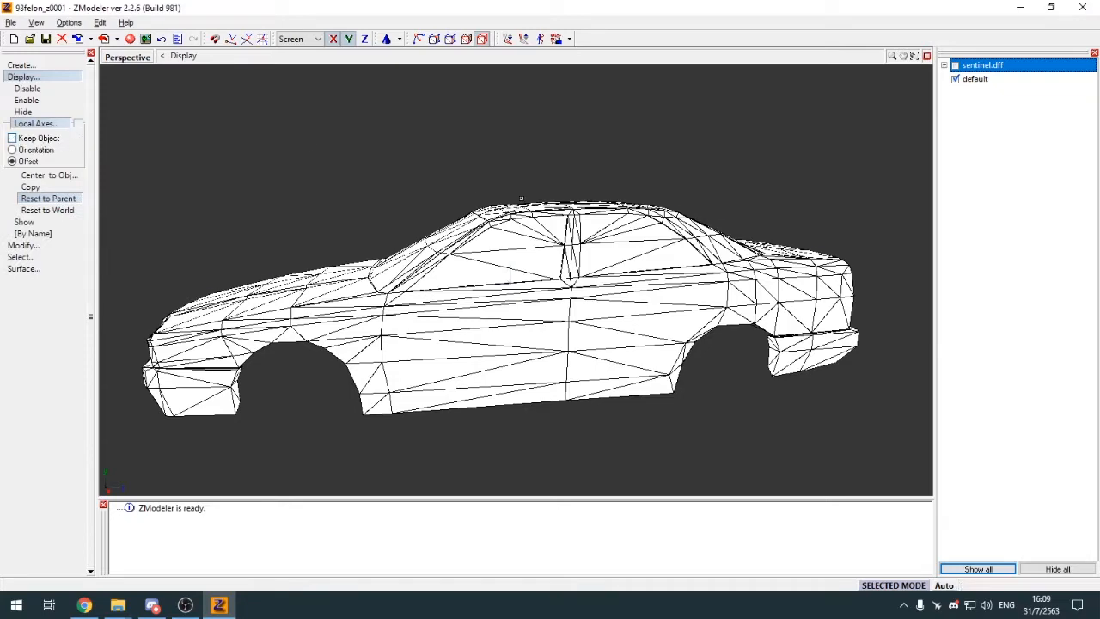
middle_drag(521, 199, 475, 195)
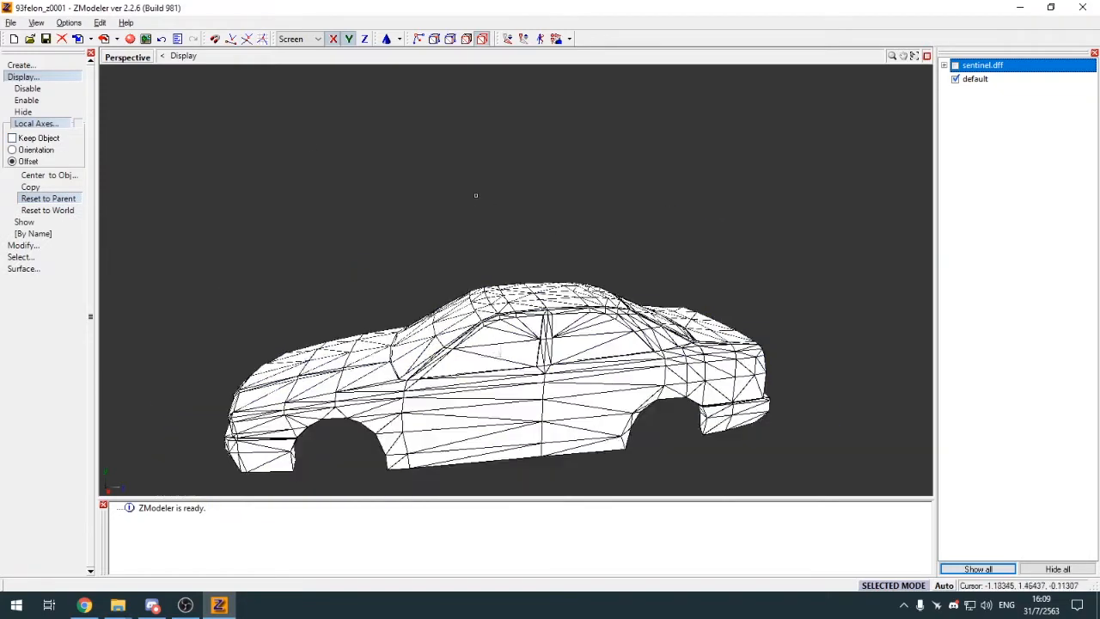
Step: Check the body's position against the axes in the Left view, and re-enable Keep Object for local axes
scroll(476, 195, down, 3)
click(927, 56)
scroll(708, 217, down, 2)
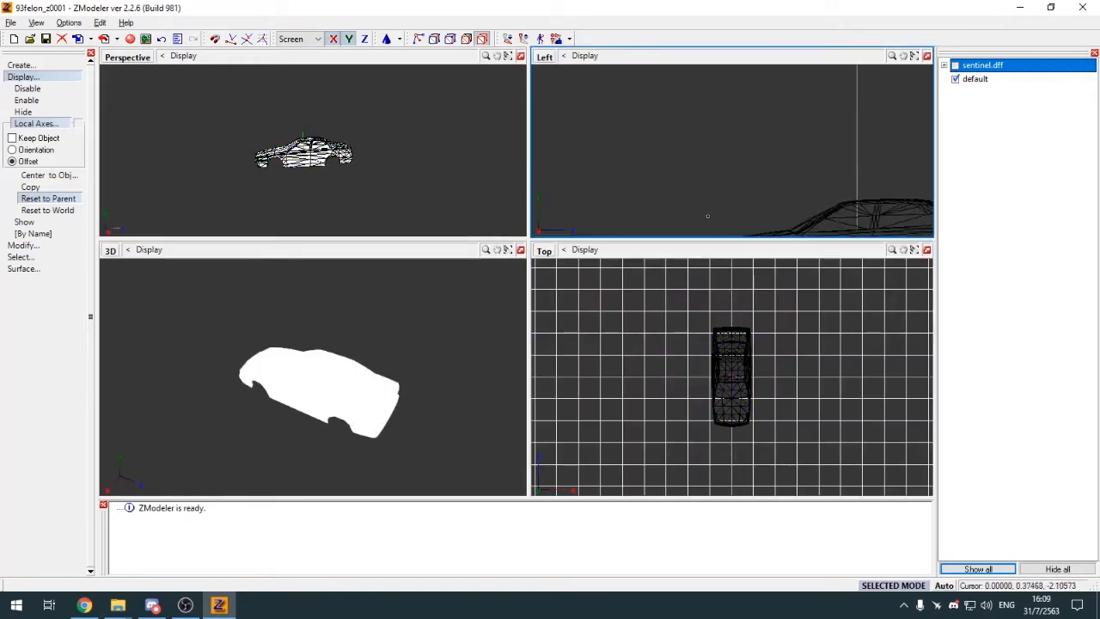
scroll(696, 196, down, 6)
scroll(755, 227, up, 5)
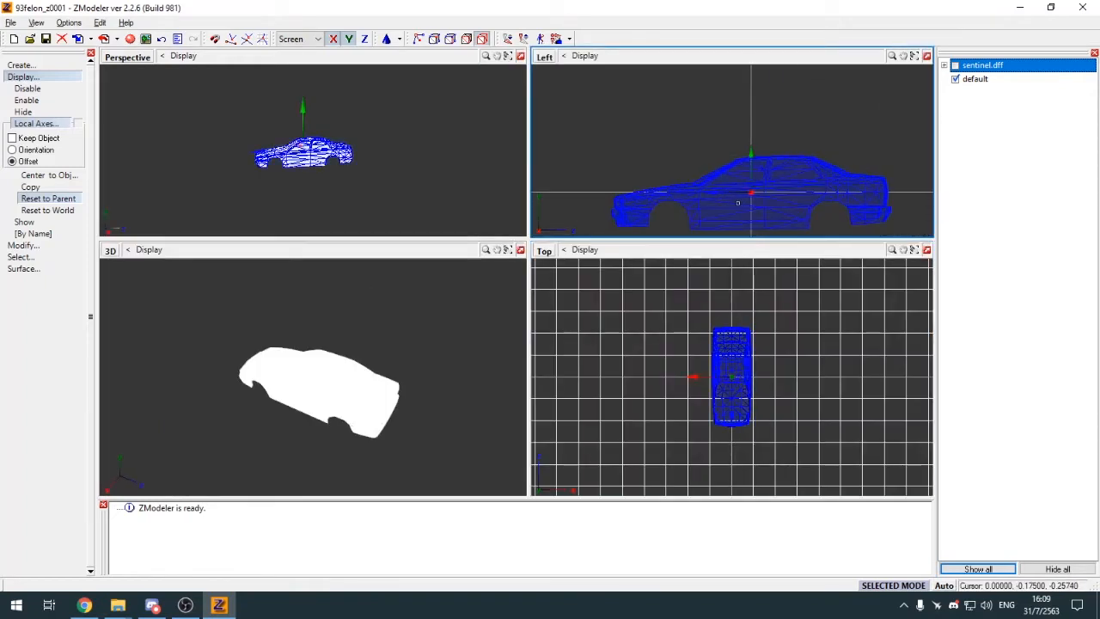
scroll(737, 203, up, 3)
scroll(688, 181, down, 4)
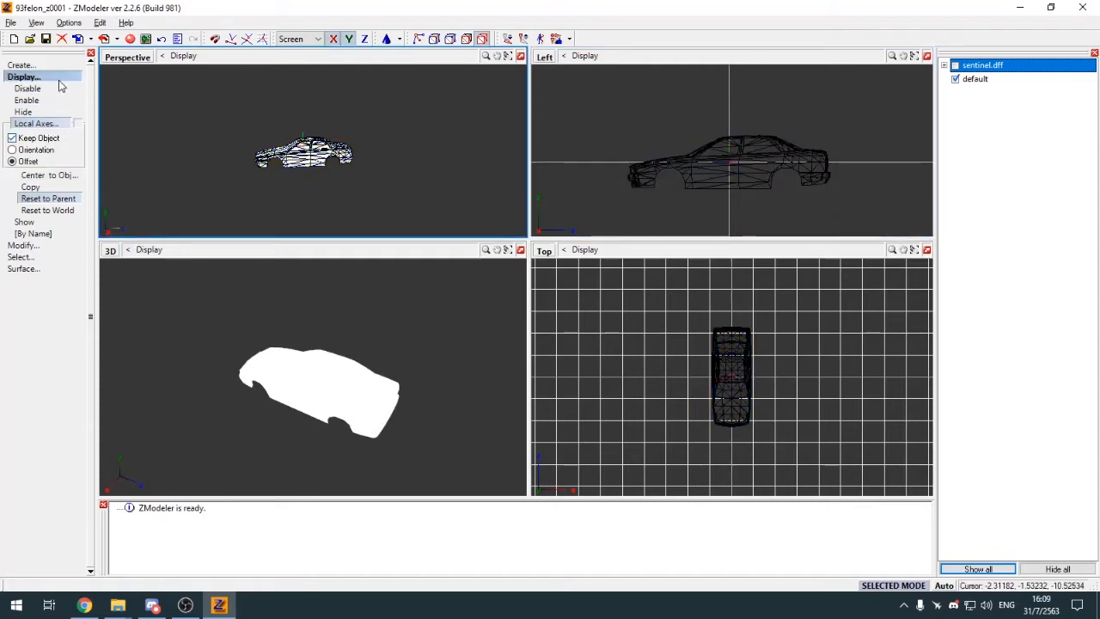
click(26, 77)
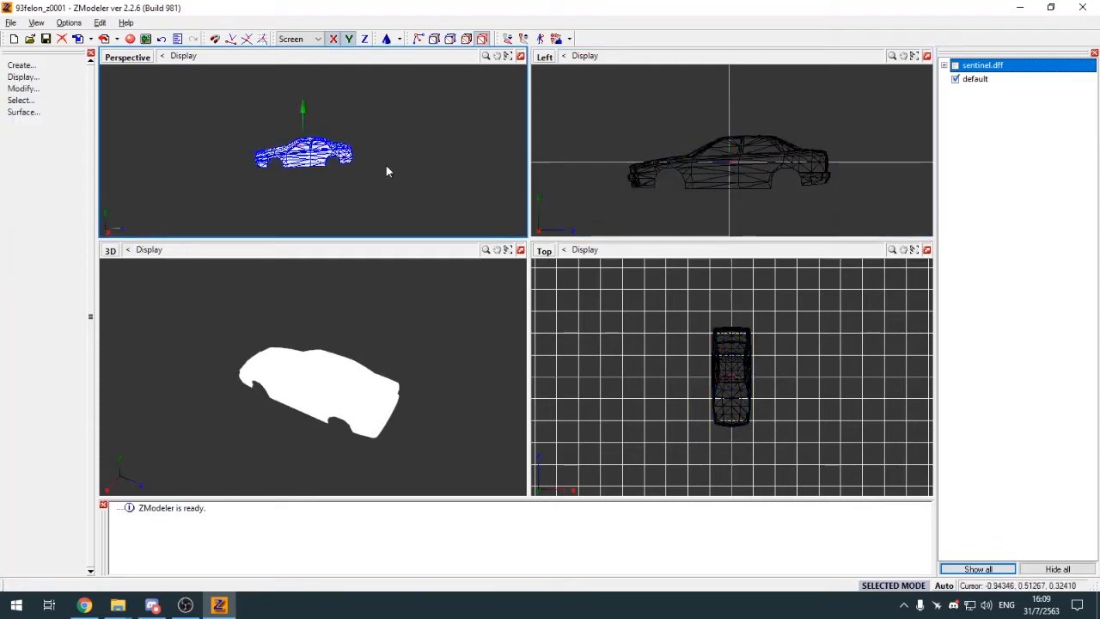
Step: Select the default body in the object list and make sentinel.dff visible again
click(967, 79)
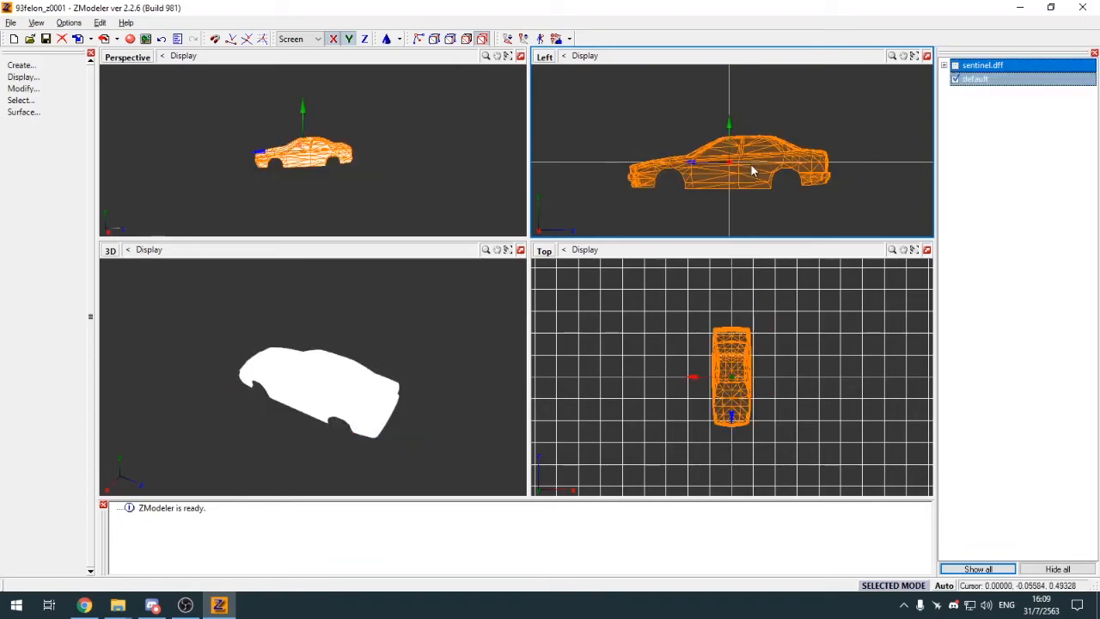
click(751, 165)
click(954, 66)
click(627, 176)
Step: Examine the sentinel model from several sides in the enlarged 3D and Perspective views
click(521, 250)
middle_drag(427, 416, 582, 426)
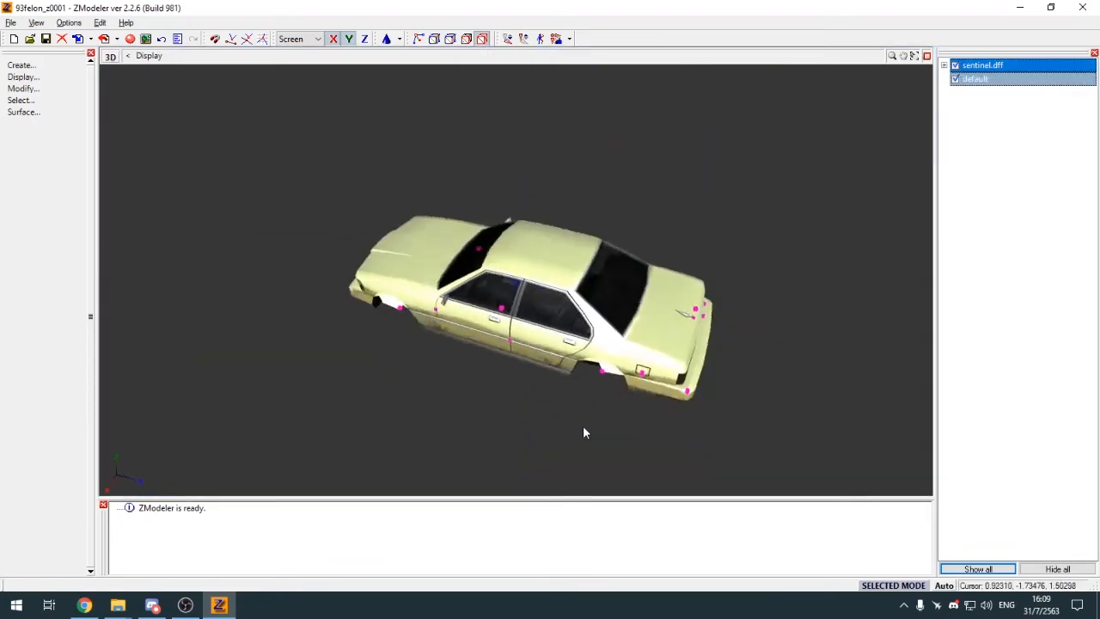
key(alt+w)
key(alt+w)
middle_drag(414, 173, 527, 364)
scroll(509, 362, up, 4)
scroll(509, 362, up, 3)
scroll(527, 363, down, 3)
scroll(529, 366, down, 4)
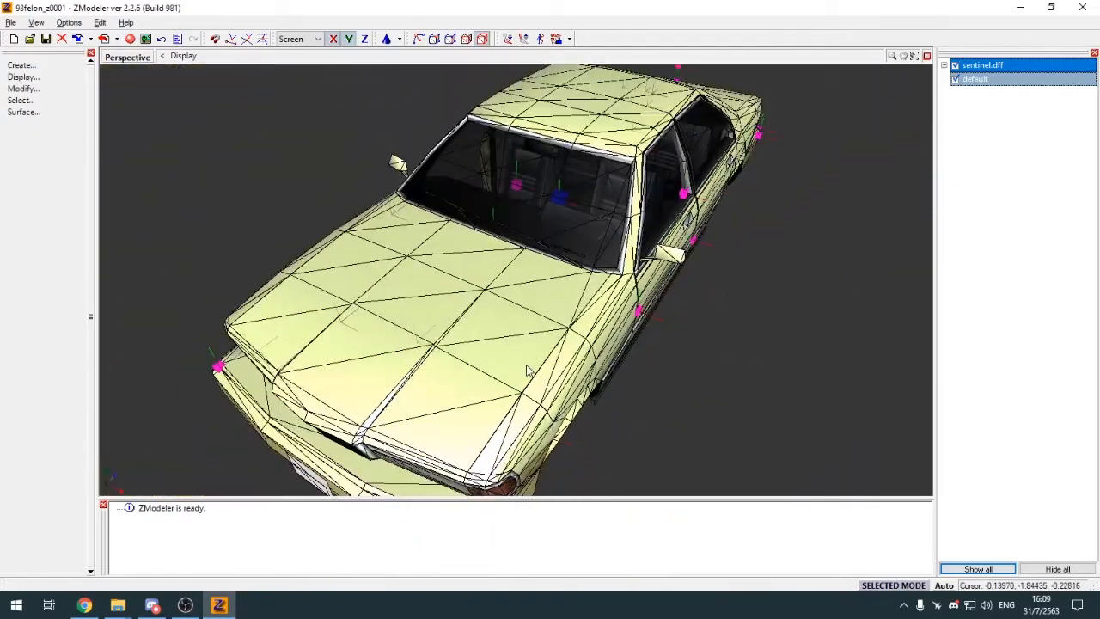
middle_drag(641, 369, 696, 373)
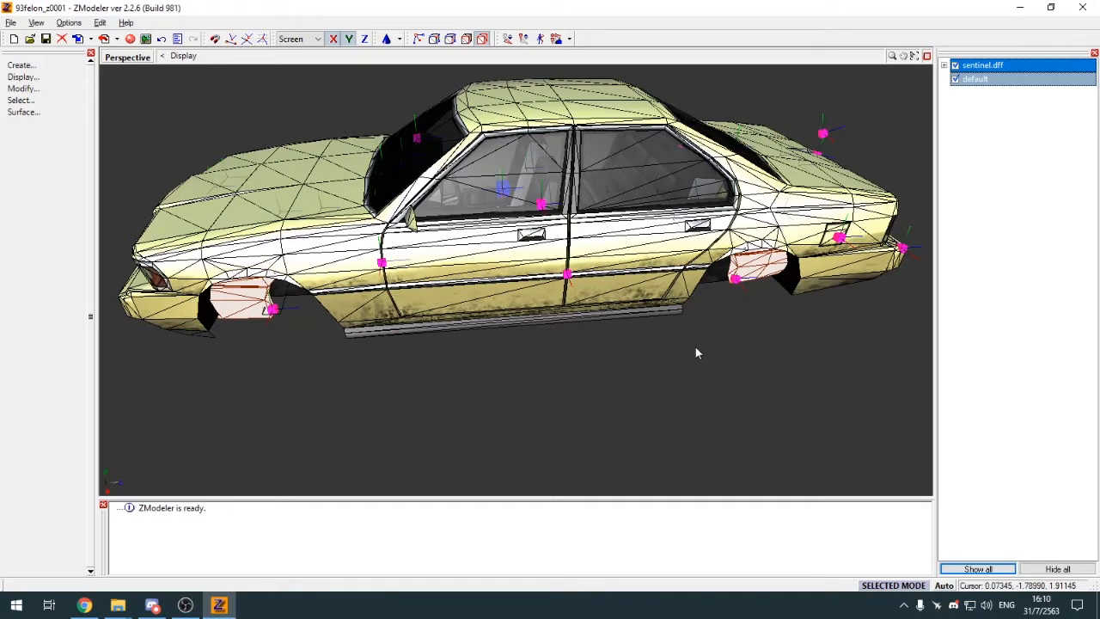
Step: Examine how the default body overlaps the sentinel model around the front bumper and wheel arch
middle_drag(695, 351, 470, 387)
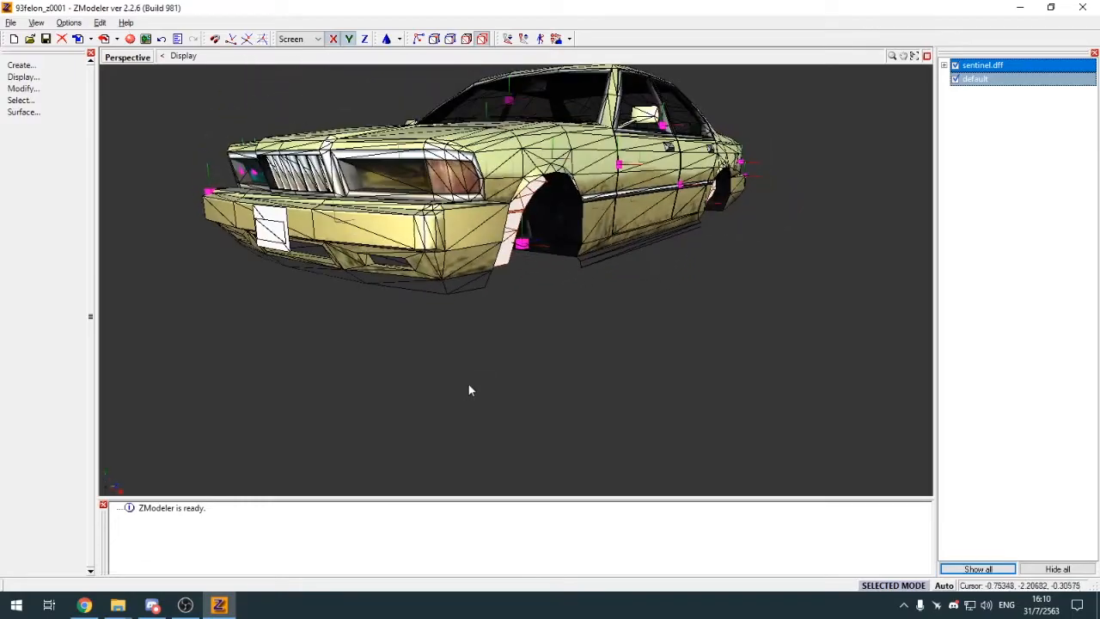
scroll(370, 265, up, 4)
scroll(397, 282, up, 2)
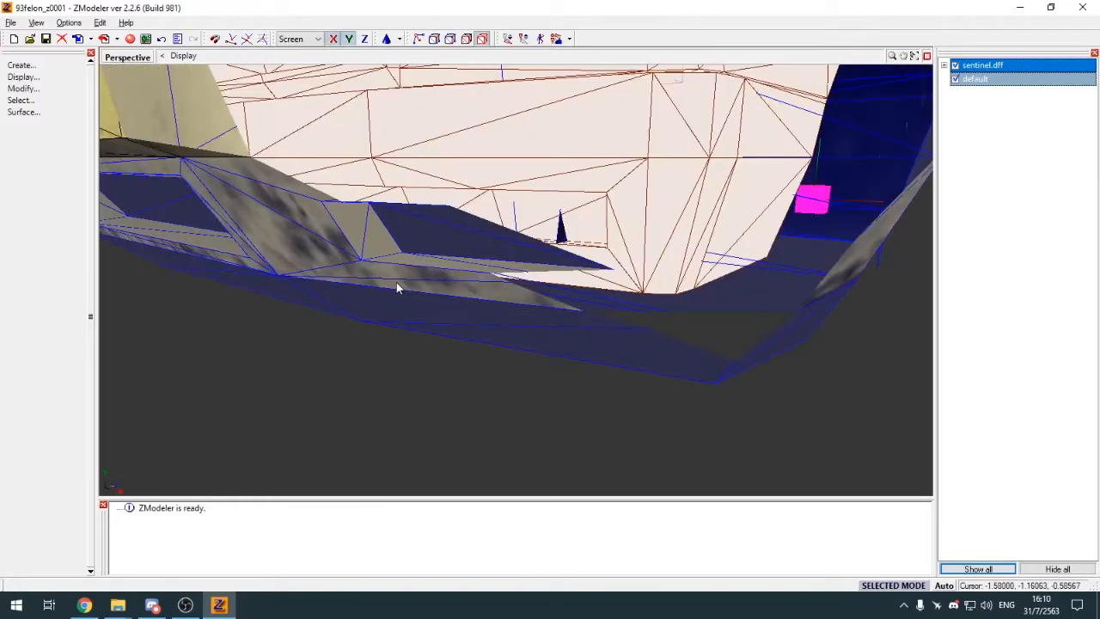
scroll(396, 283, down, 5)
middle_drag(518, 317, 516, 330)
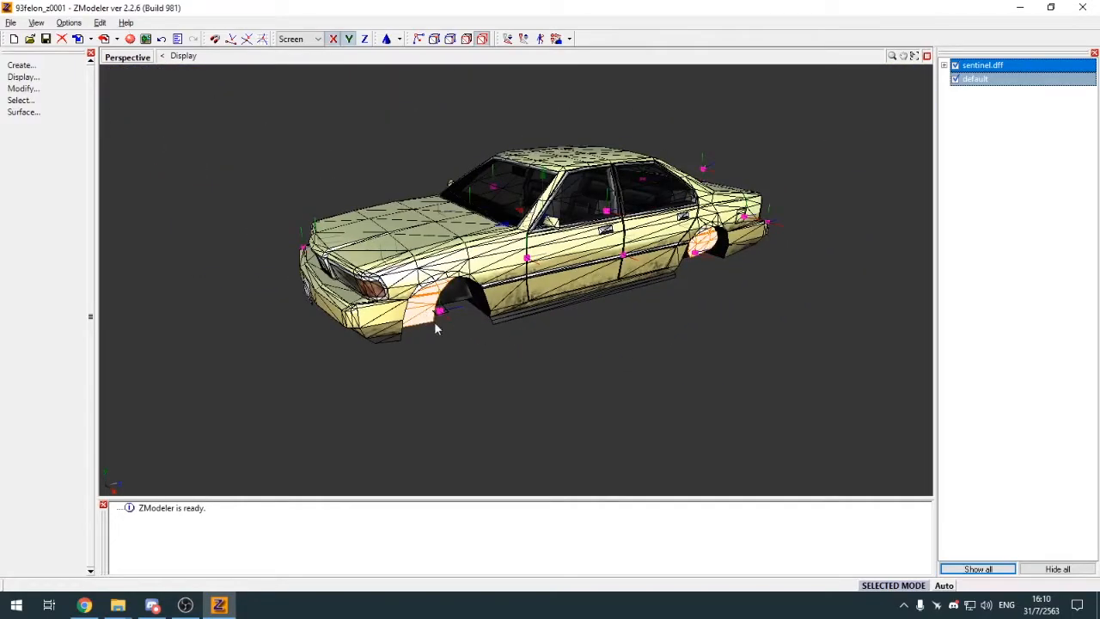
scroll(438, 327, up, 5)
middle_drag(437, 327, 496, 361)
scroll(496, 366, down, 5)
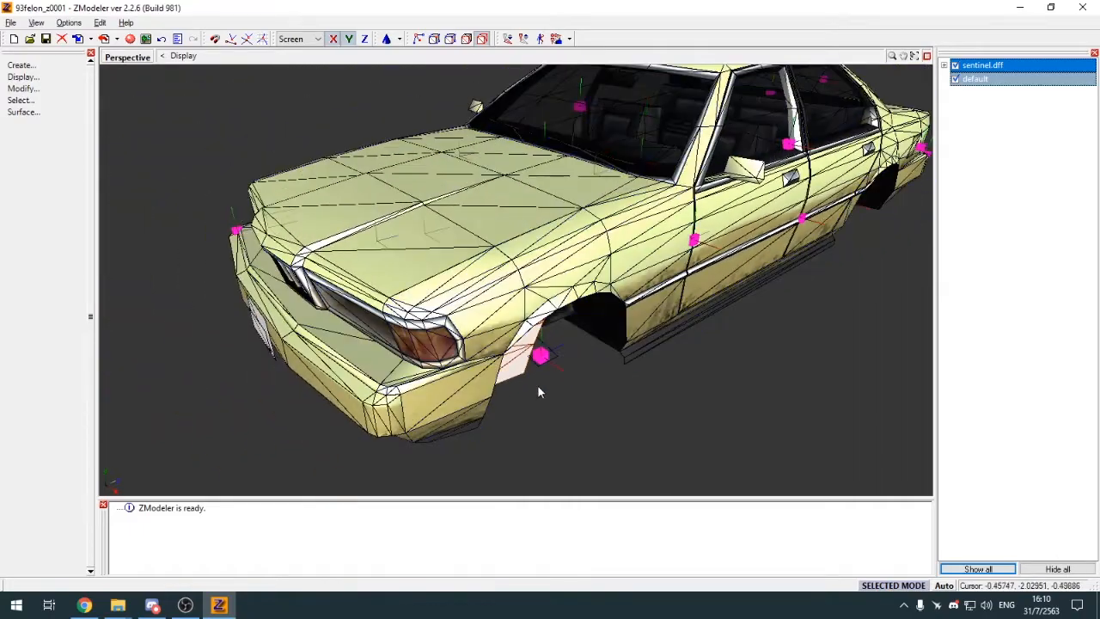
scroll(481, 409, up, 3)
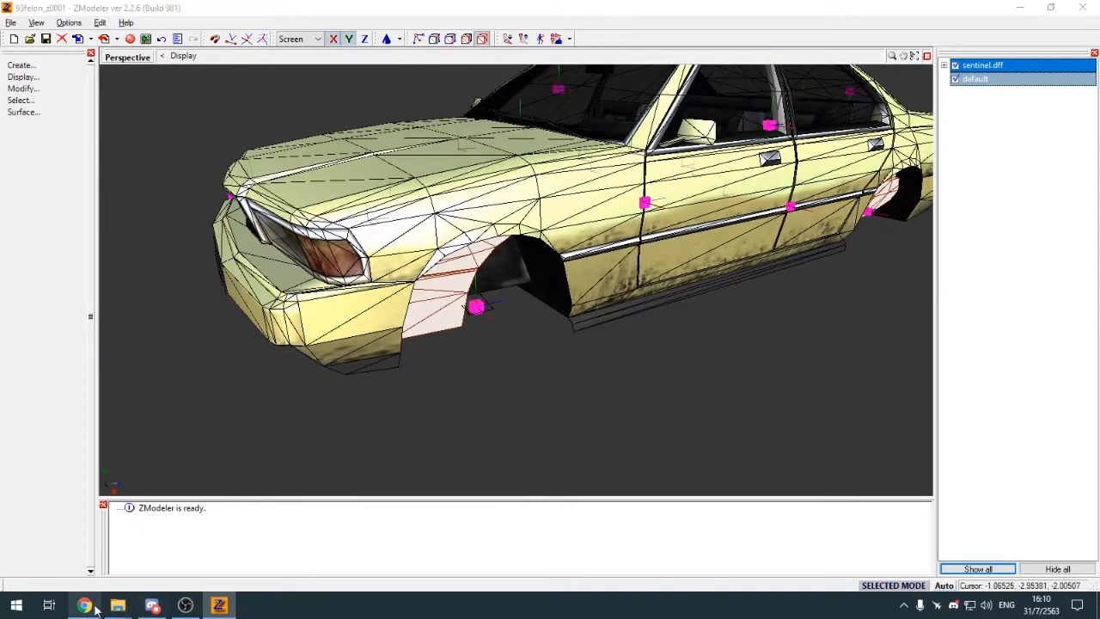
Step: Switch to Chrome and look over the Wikipedia articles on the Maserati Quattroporte IV and BMW 5 Series (E34), including their lead photos
click(84, 605)
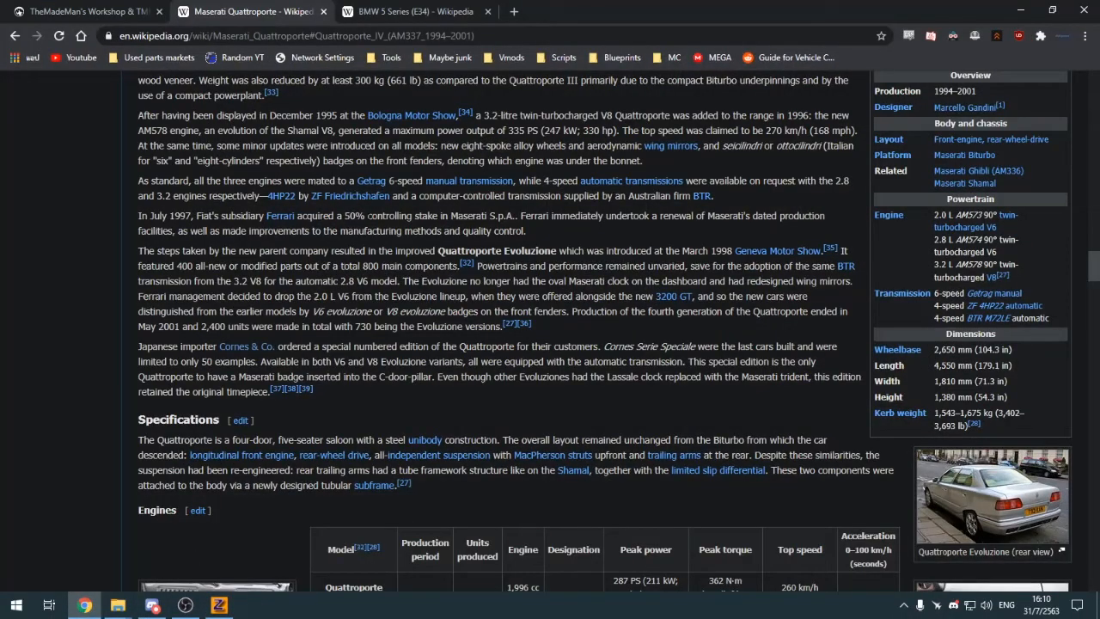
click(412, 11)
scroll(450, 326, up, 5)
click(275, 16)
scroll(421, 311, down, 2)
scroll(420, 311, up, 10)
click(413, 11)
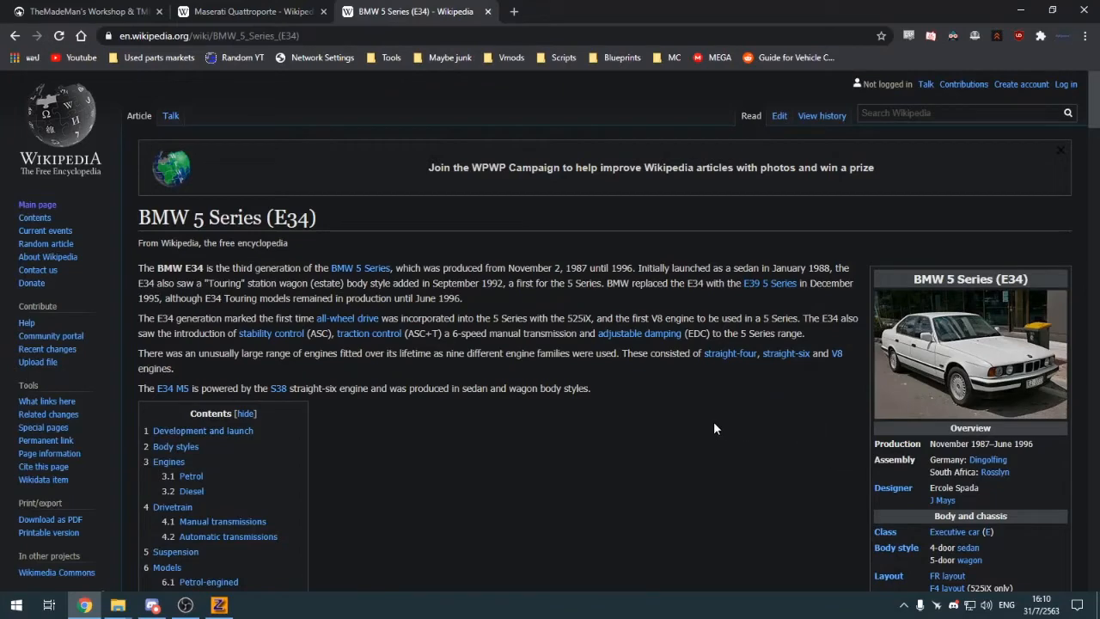
click(238, 8)
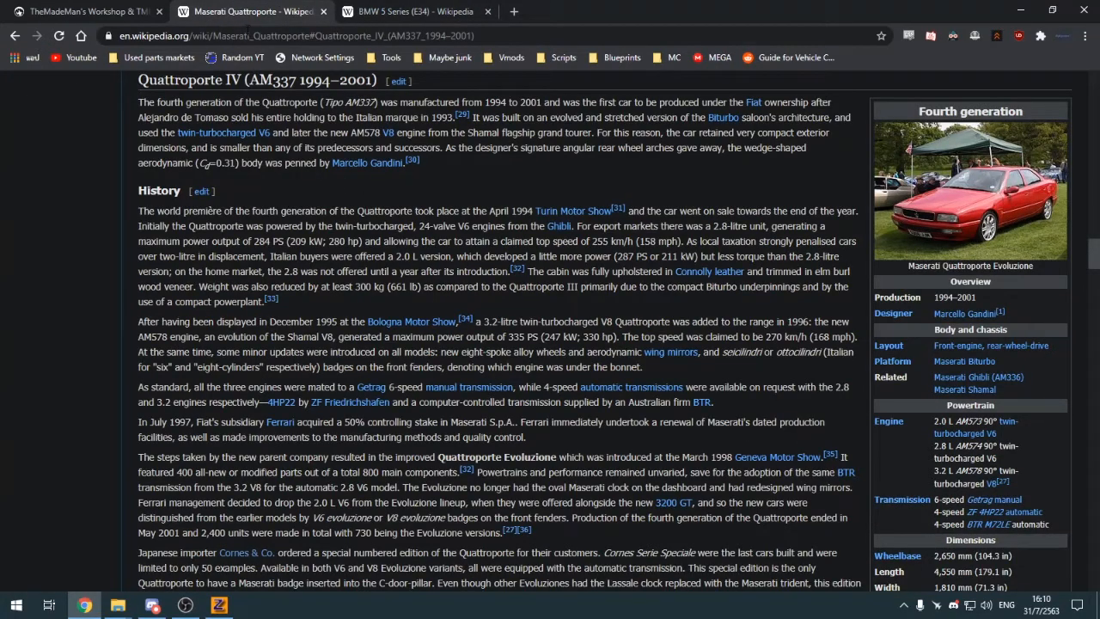
Step: Compare the listed wheelbase, length, width and height of the BMW 5 Series (E34) and the Maserati Quattroporte IV
click(370, 6)
scroll(402, 300, down, 5)
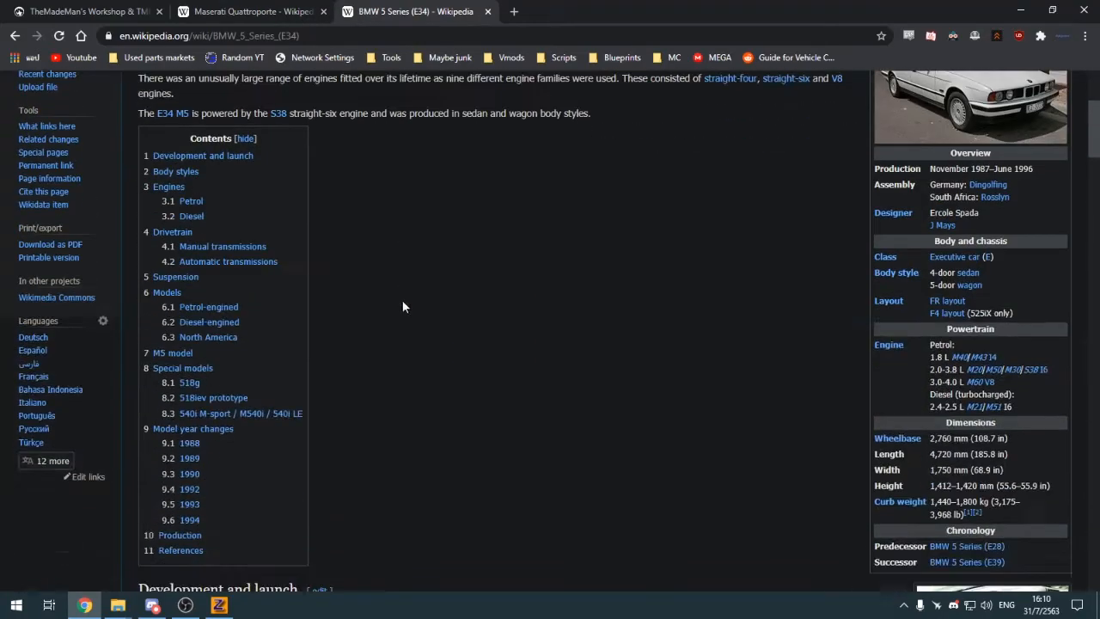
click(238, 8)
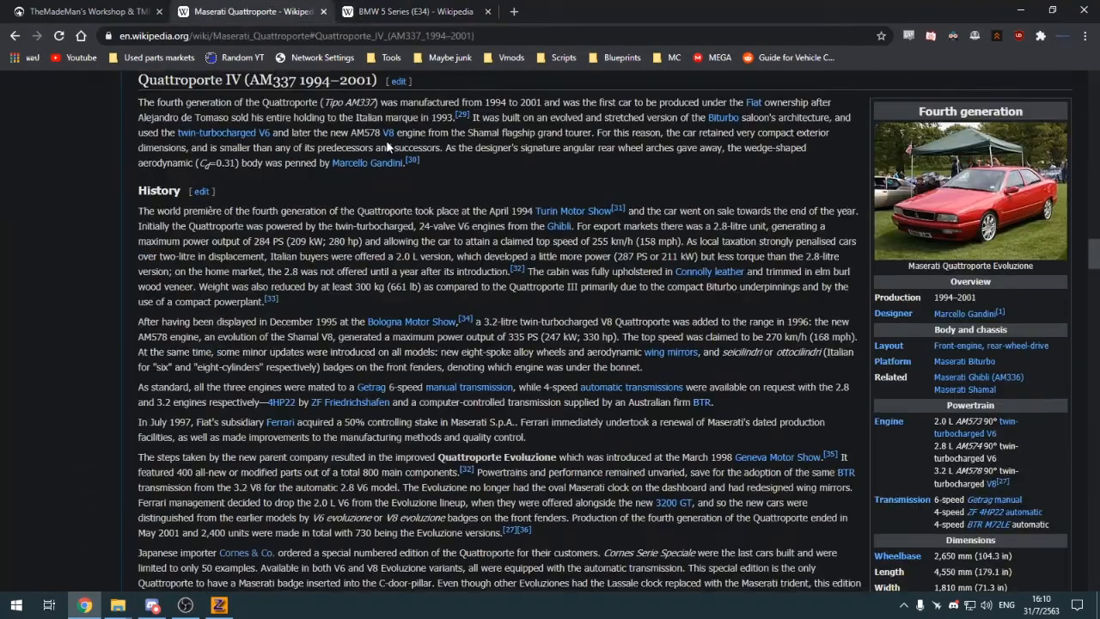
scroll(717, 275, down, 5)
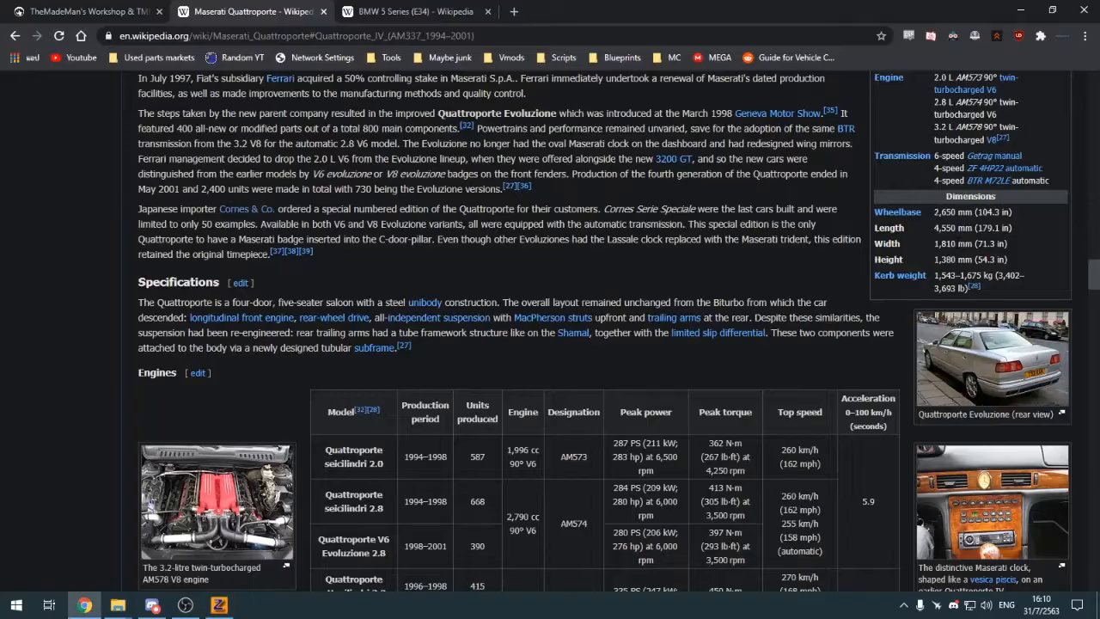
click(389, 6)
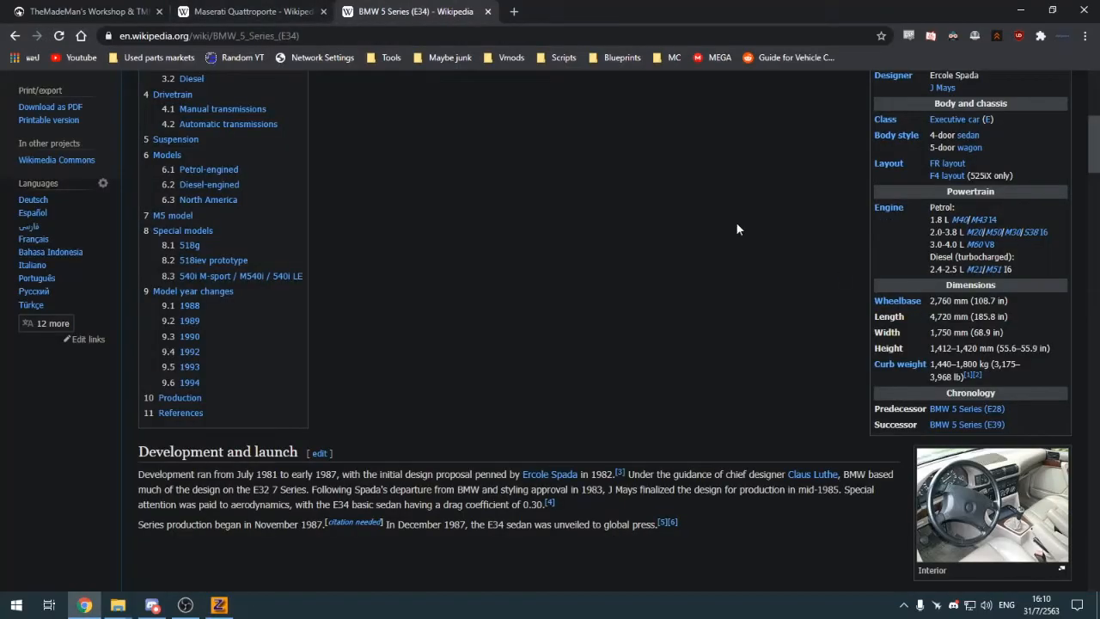
click(274, 7)
click(241, 11)
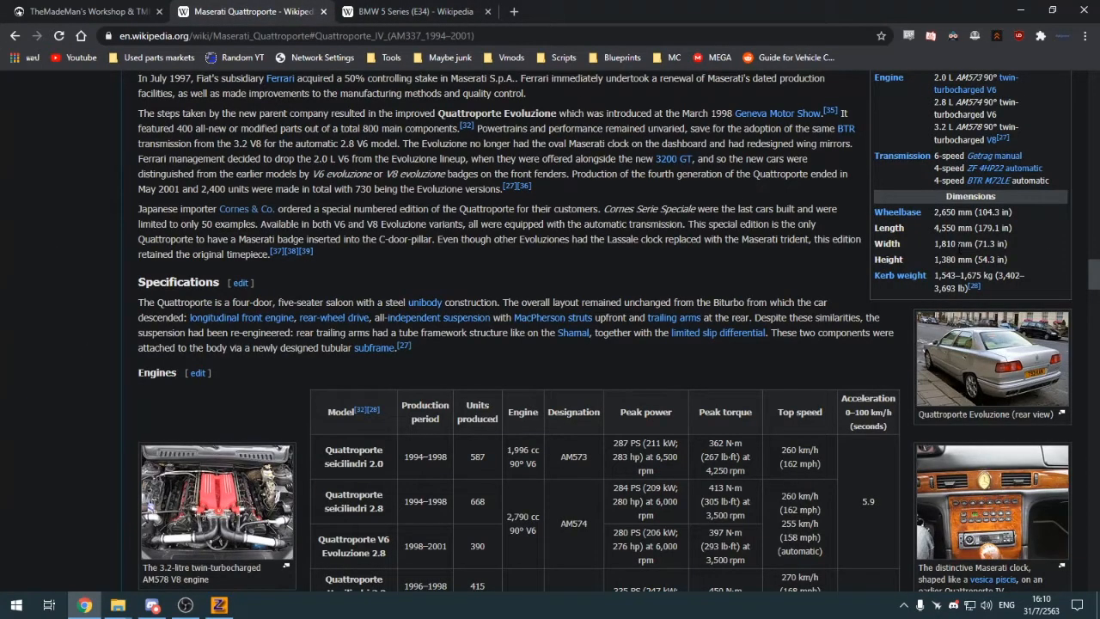
click(417, 13)
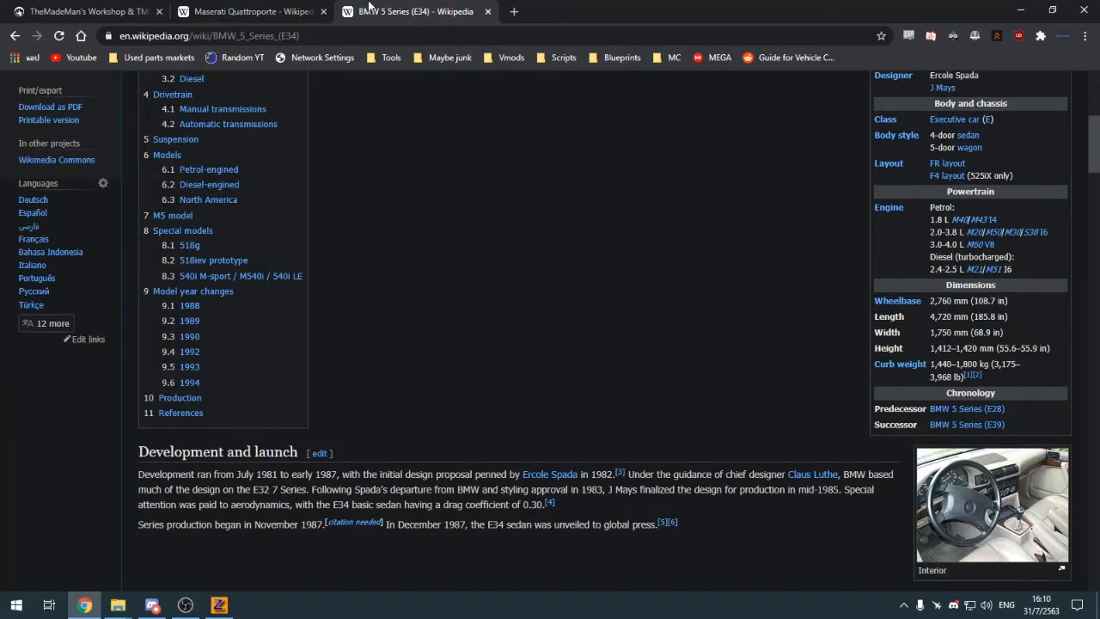
key(ctrl+shift+Tab)
click(404, 8)
click(258, 11)
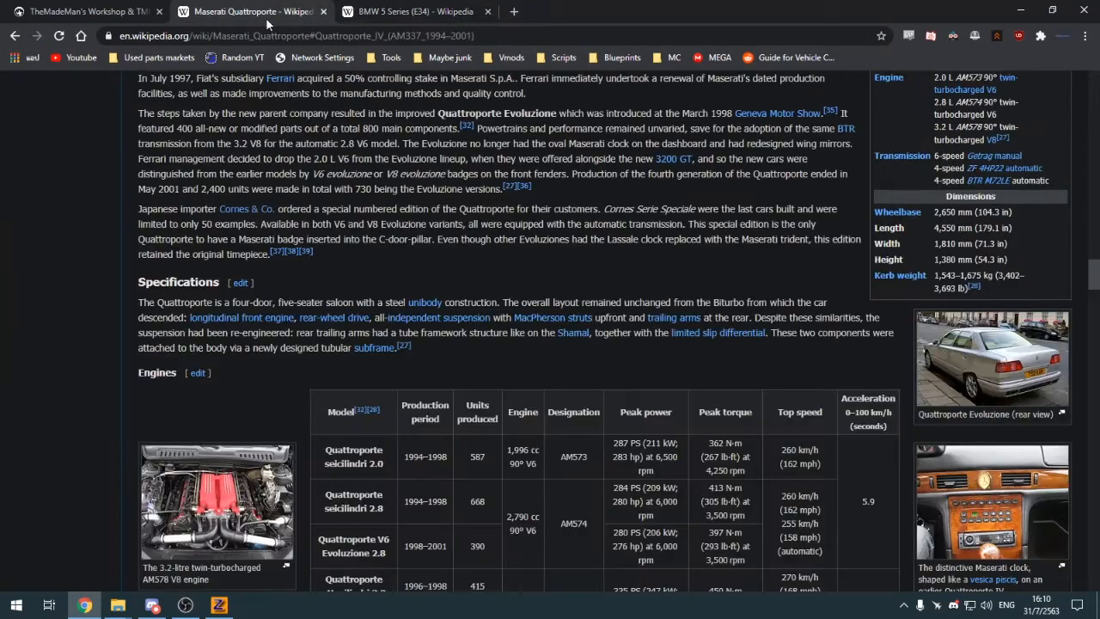
Step: Switch back to ZModeler and view the overlapping body and sentinel model as a whole
click(219, 605)
scroll(484, 364, down, 3)
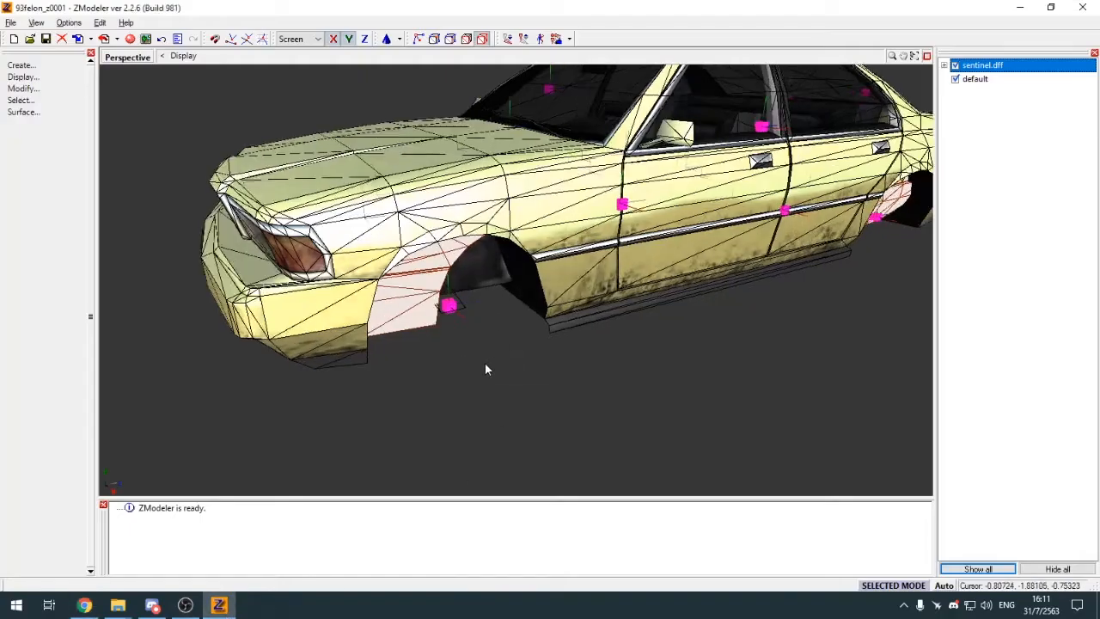
middle_drag(483, 394, 472, 389)
key(space)
key(space)
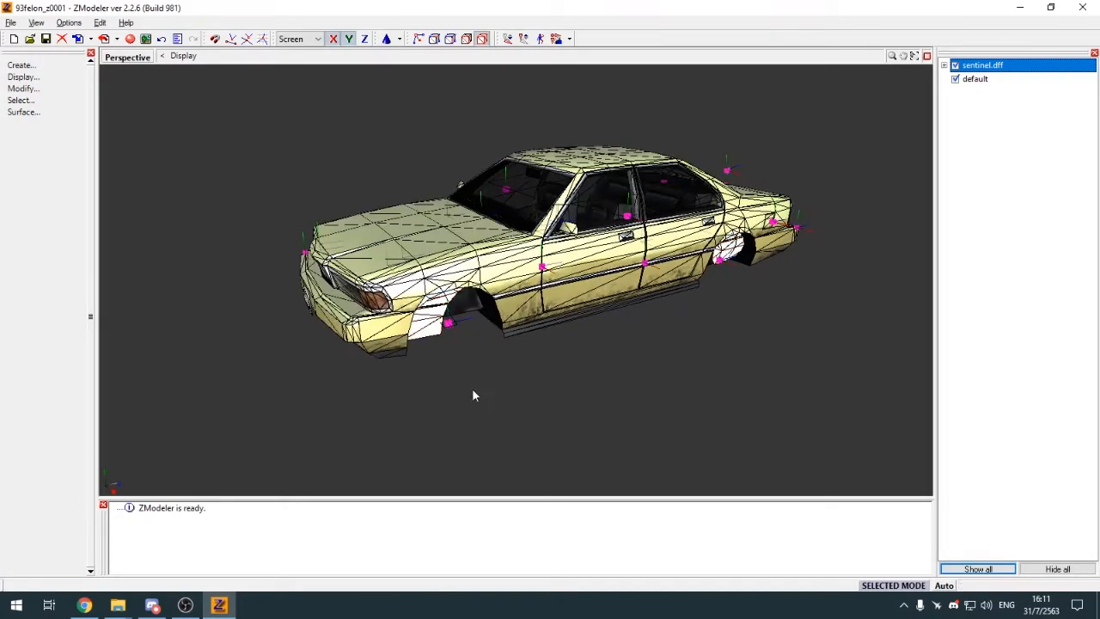
Step: Hide sentinel.dff and try scaling the default body by 1.1 with Exact Transform
click(23, 89)
click(58, 164)
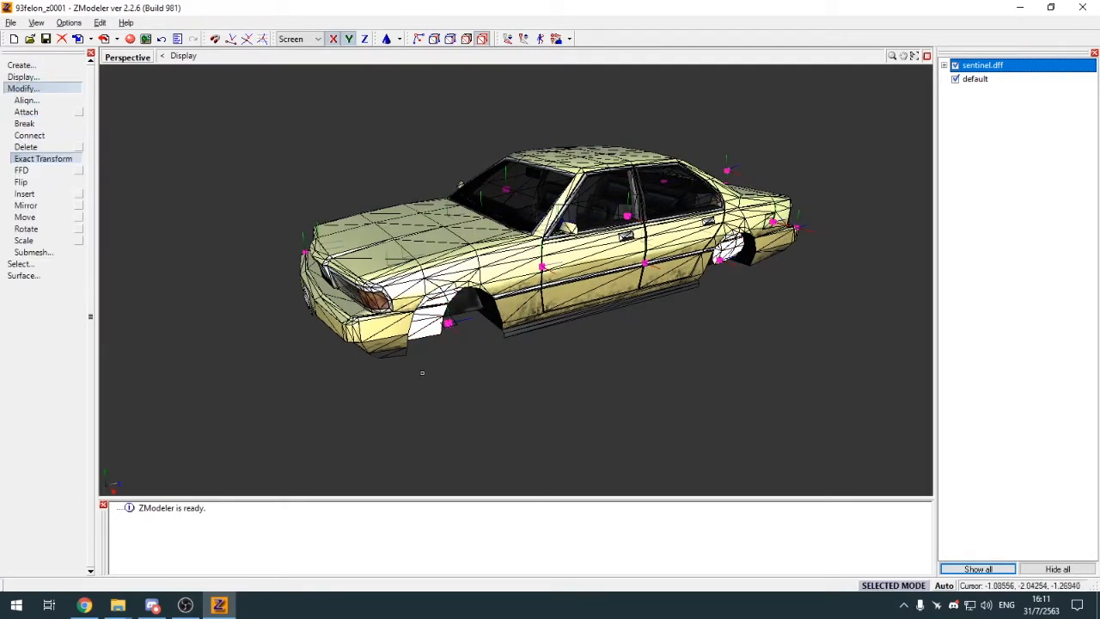
key(alt+w)
click(956, 65)
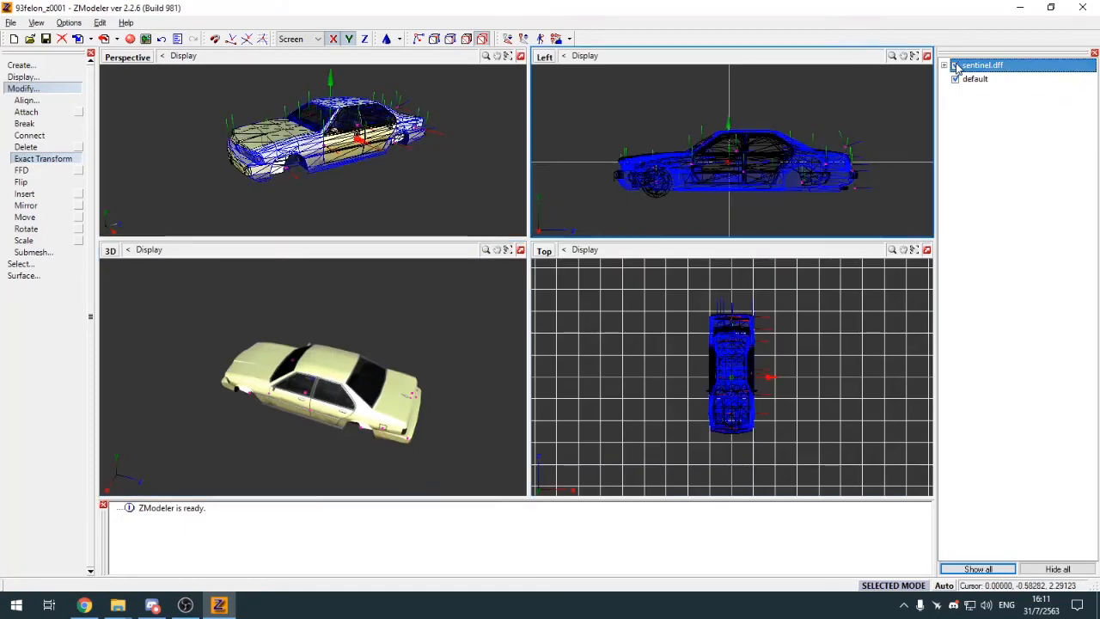
click(729, 162)
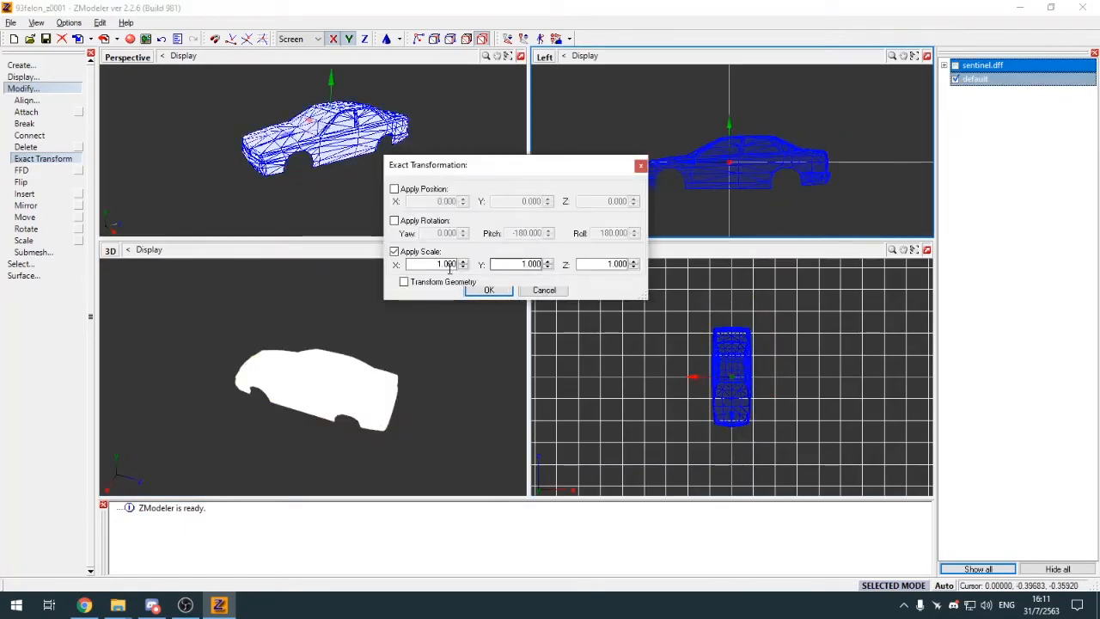
double_click(449, 267)
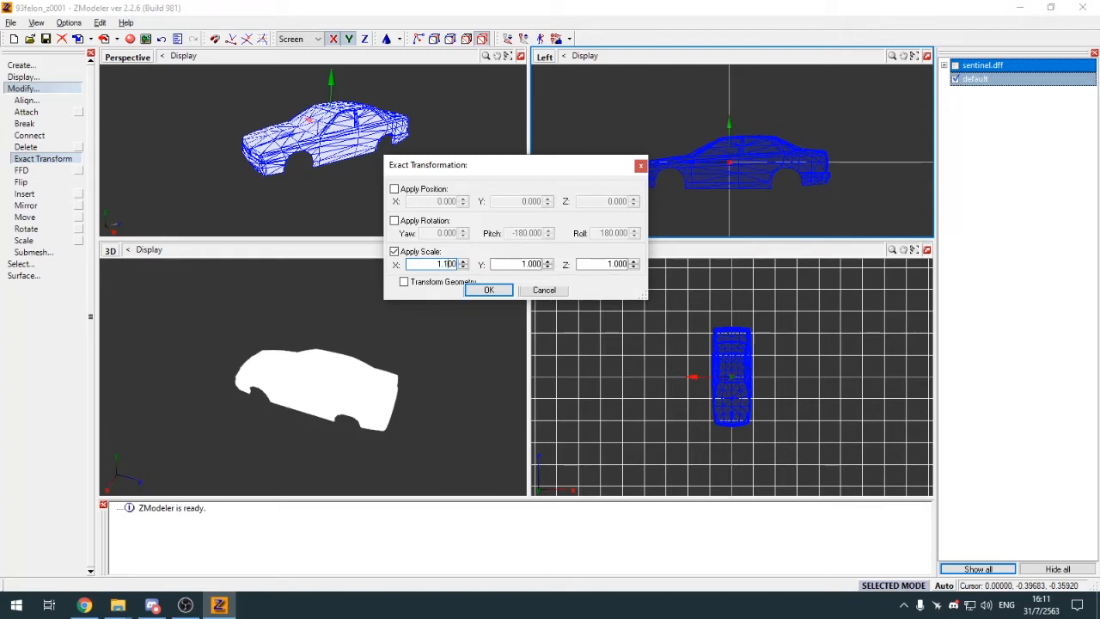
double_click(523, 263)
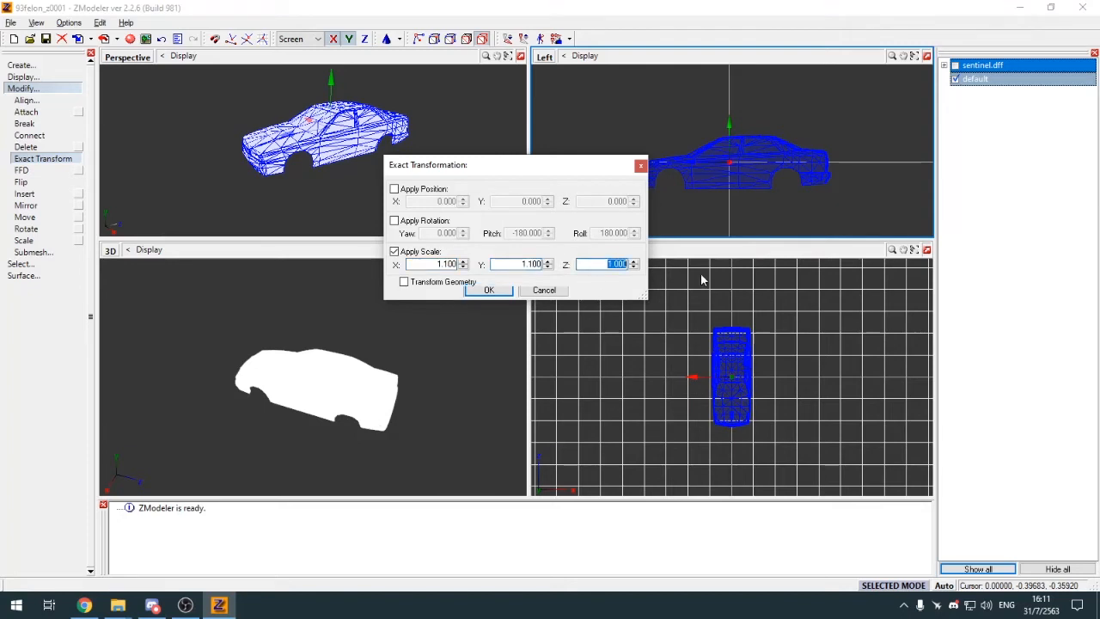
click(488, 289)
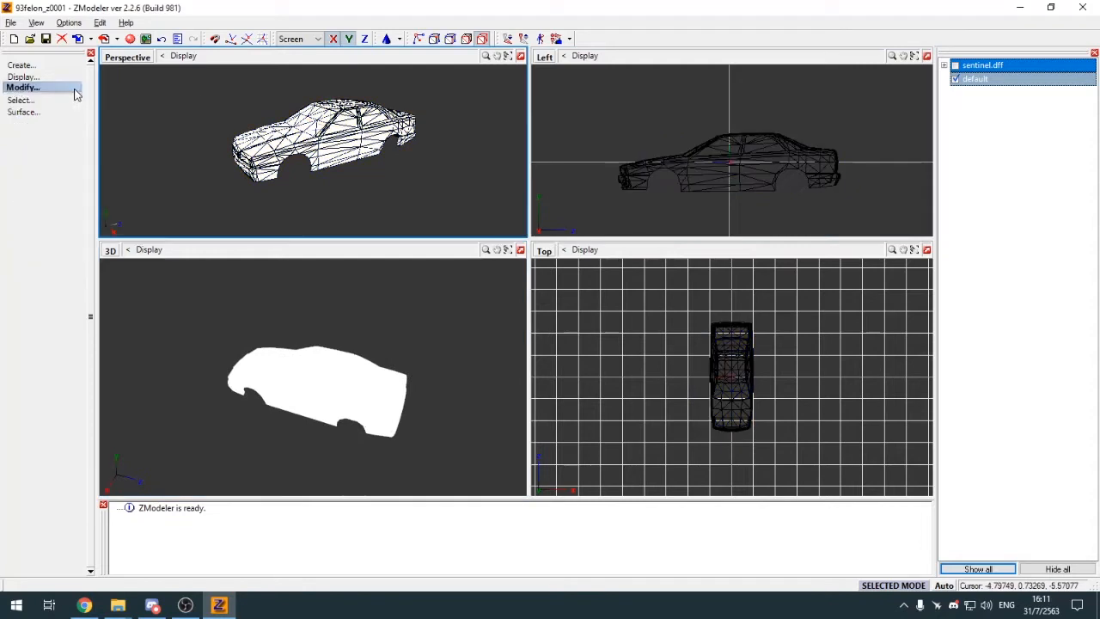
Step: Show sentinel.dff and compare the scaled body's outline with it in the Left and Top views
click(955, 65)
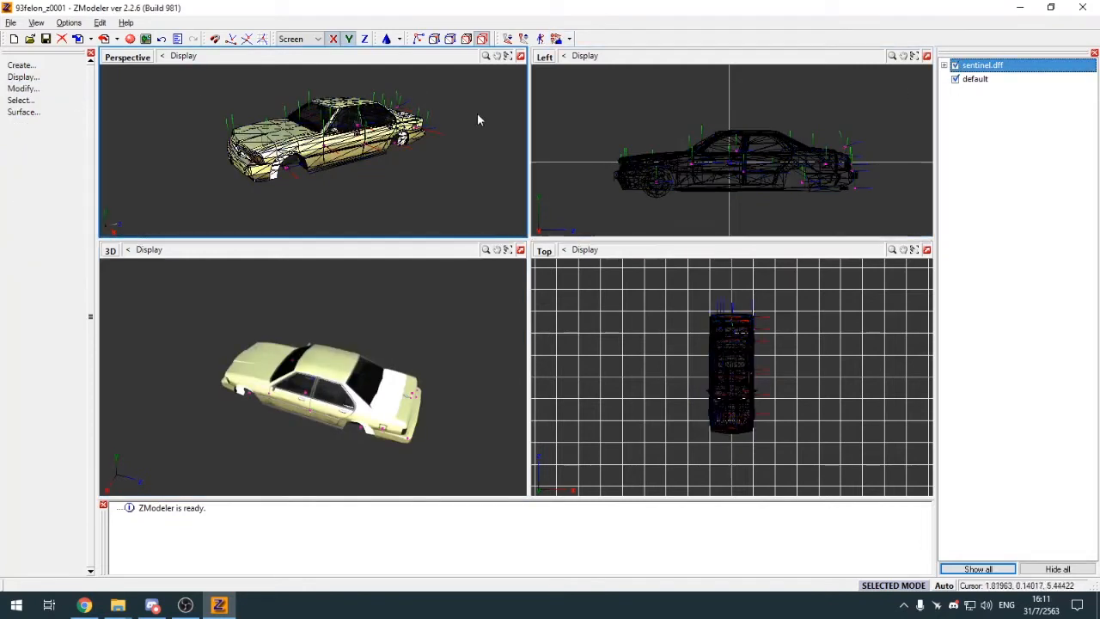
click(273, 178)
click(274, 178)
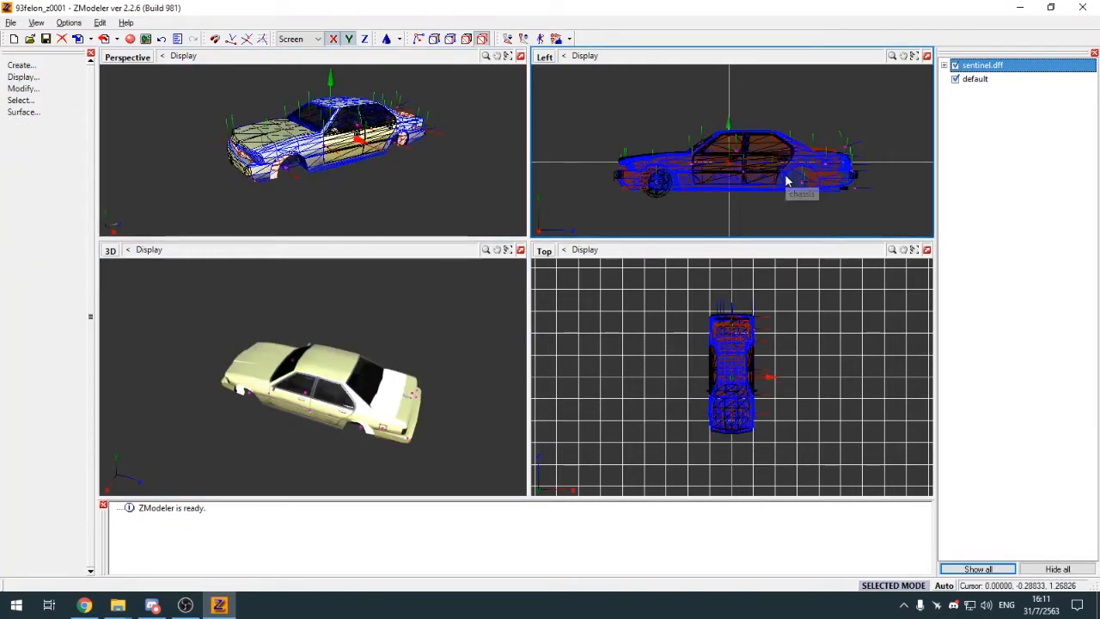
key(alt+Tab)
key(alt+Tab)
scroll(744, 356, up, 4)
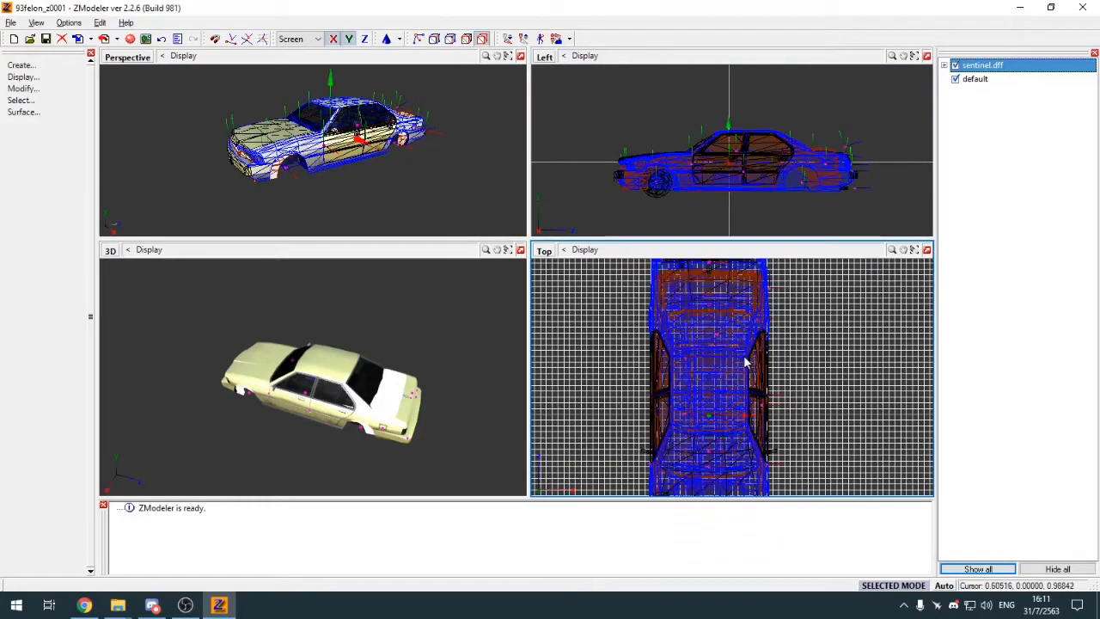
scroll(737, 316, down, 2)
scroll(760, 129, up, 5)
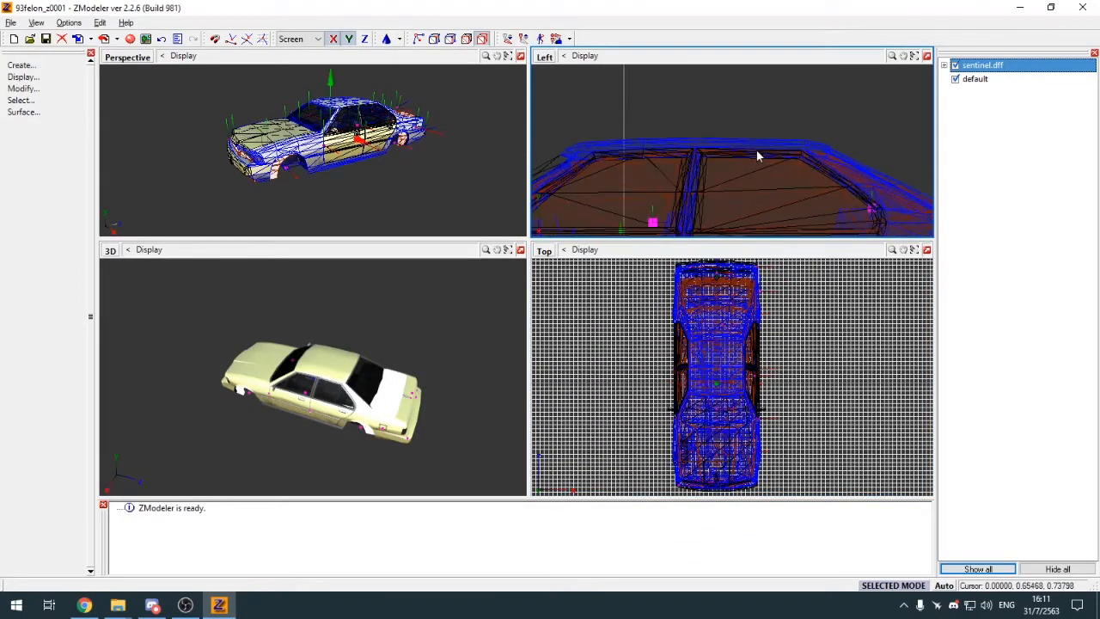
scroll(753, 121, down, 5)
scroll(728, 334, up, 3)
scroll(728, 334, down, 3)
scroll(729, 294, up, 1)
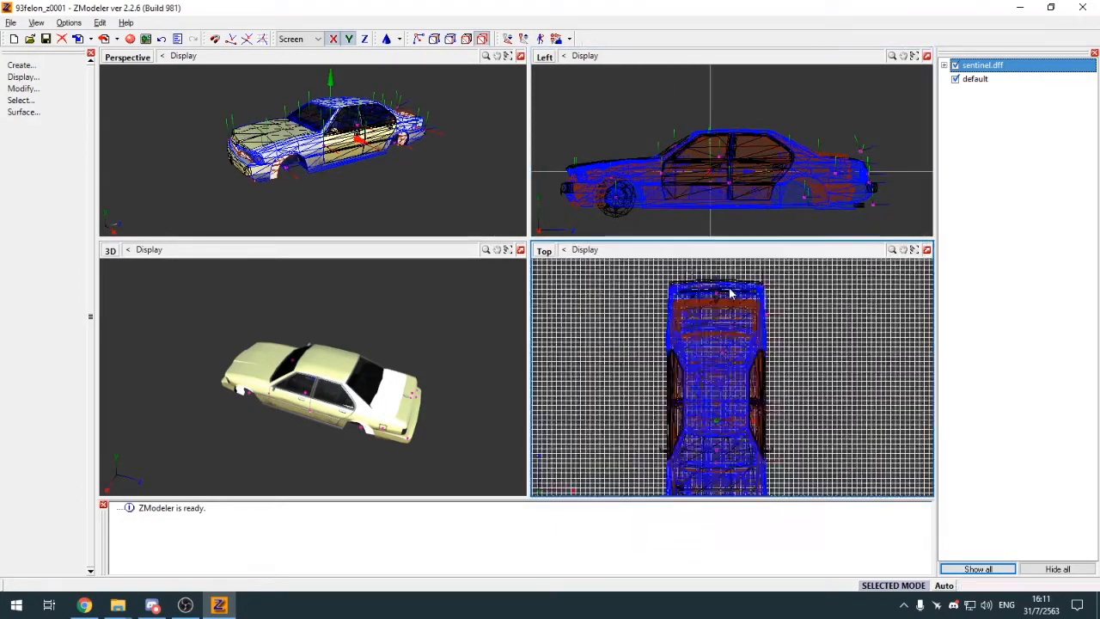
scroll(732, 296, up, 2)
scroll(736, 302, down, 3)
click(690, 272)
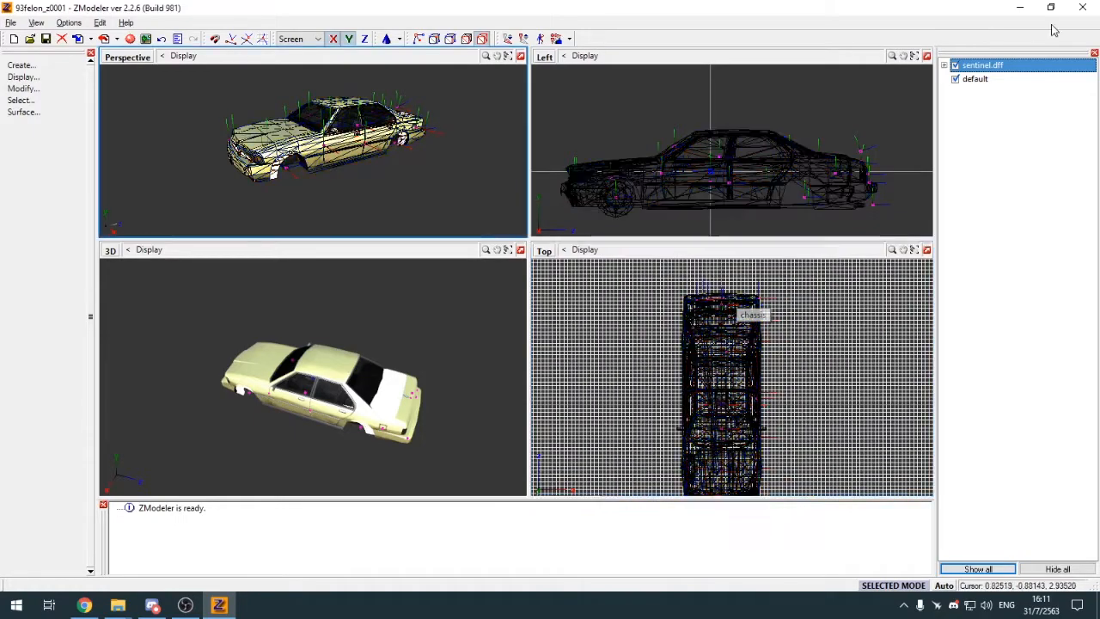
Step: Hide sentinel.dff, enlarge the Perspective view and undo the default body's last scaling
click(956, 67)
click(521, 56)
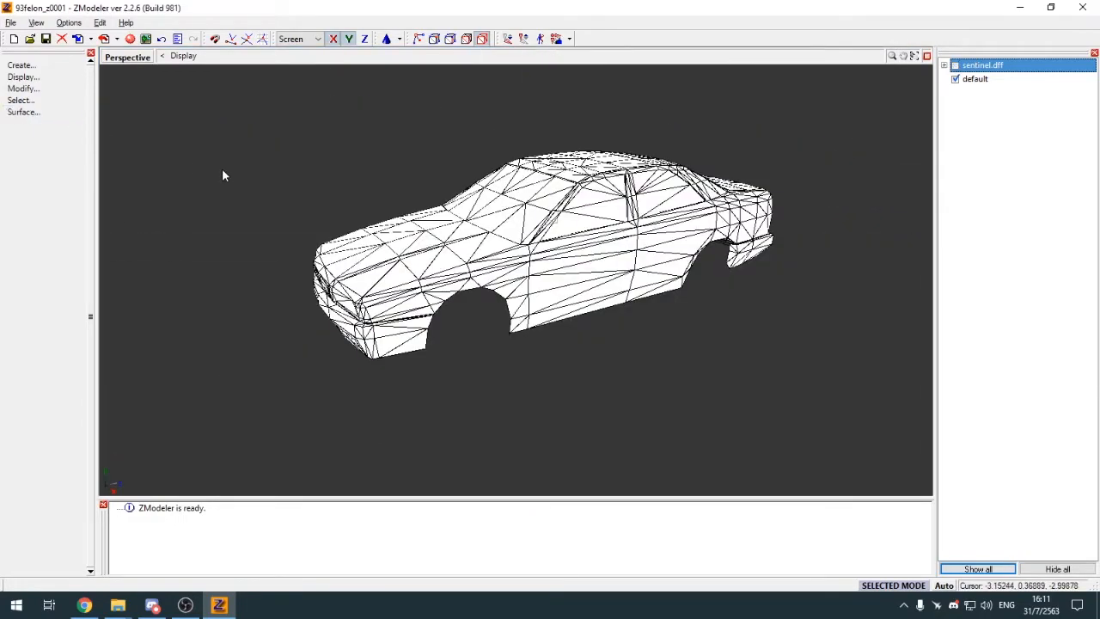
key(ctrl+z)
key(ctrl+z)
key(ctrl+z)
key(ctrl+z)
scroll(227, 170, down, 1)
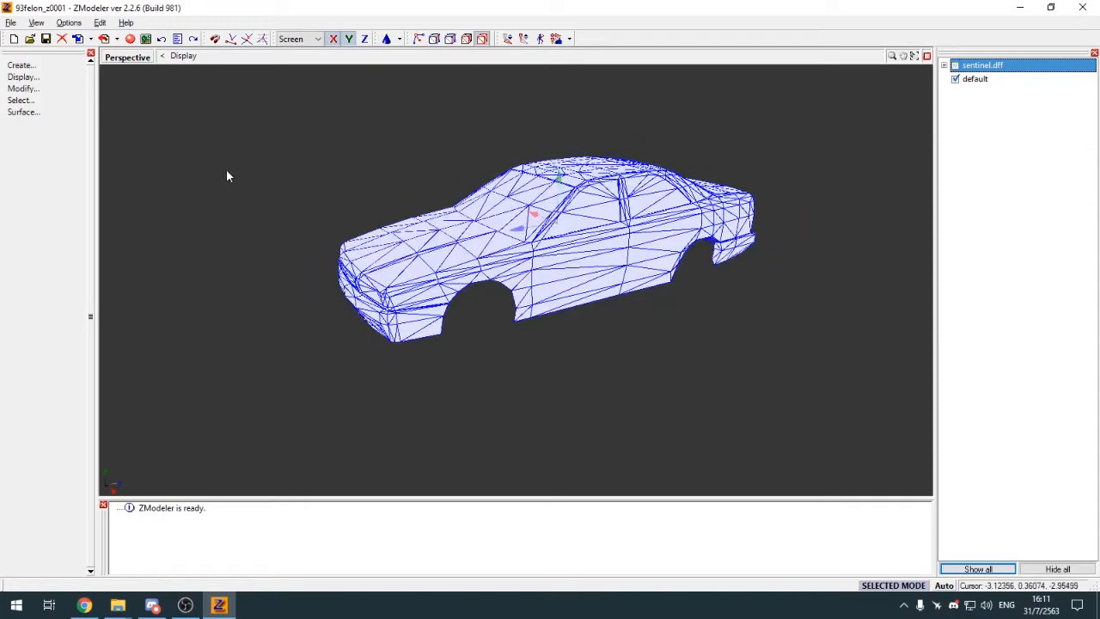
Step: Scale the default body by 1.15 with Exact Transform, and make sentinel.dff visible again for comparison
click(235, 171)
click(23, 88)
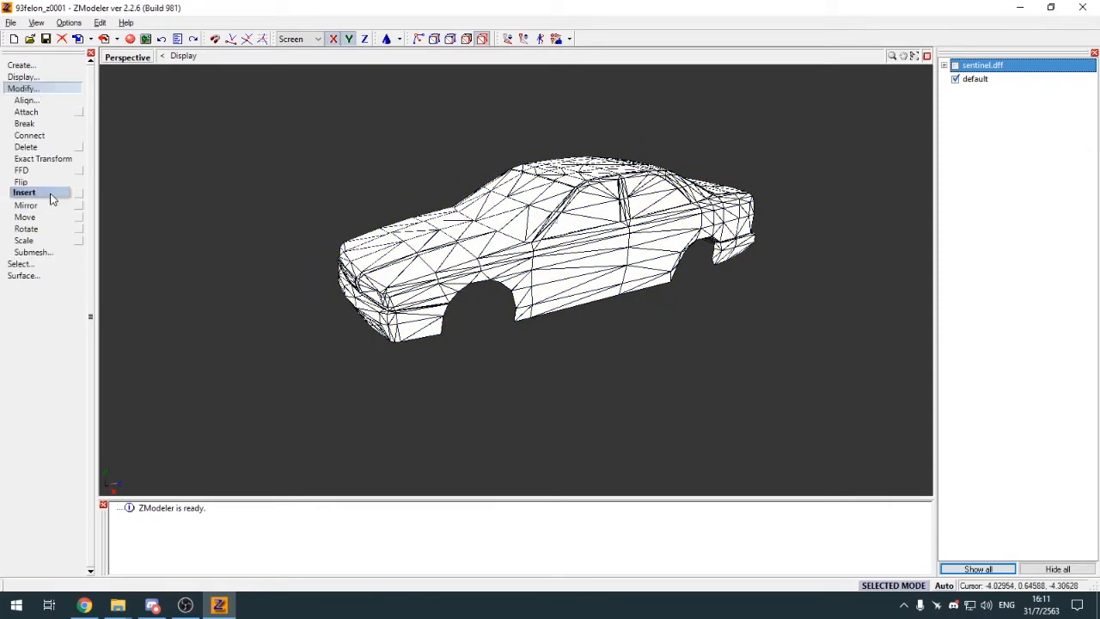
click(42, 159)
click(419, 295)
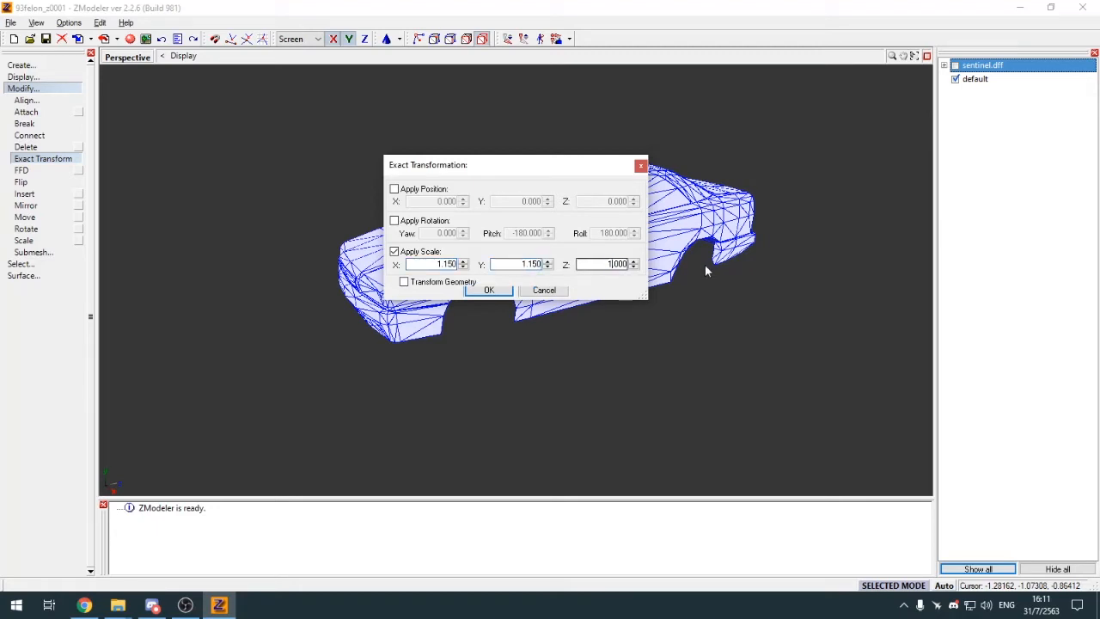
click(489, 290)
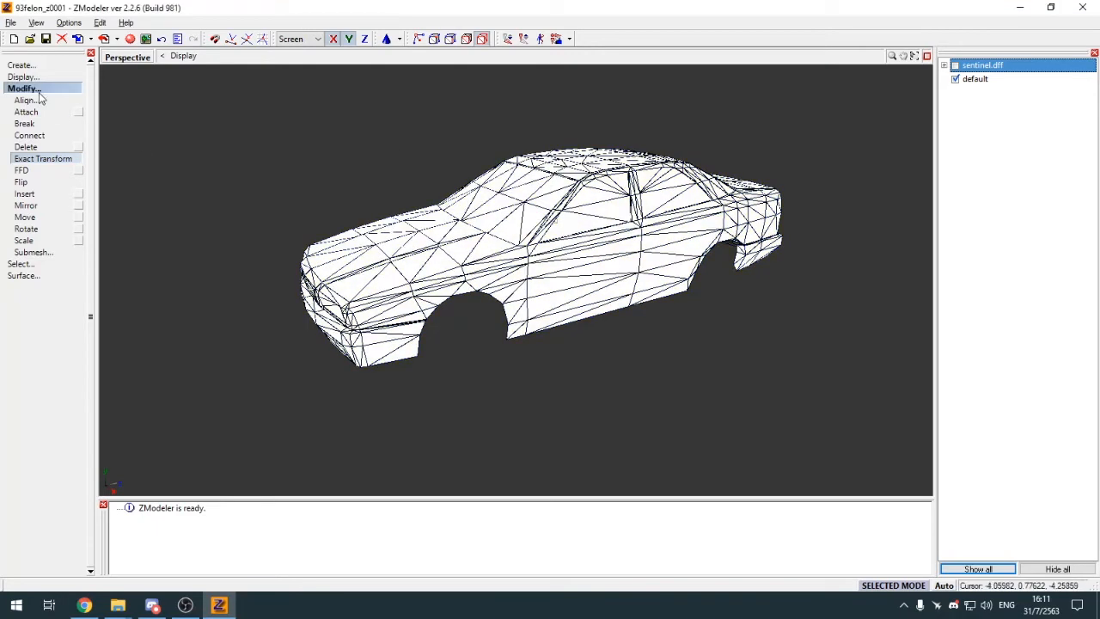
click(38, 91)
click(955, 66)
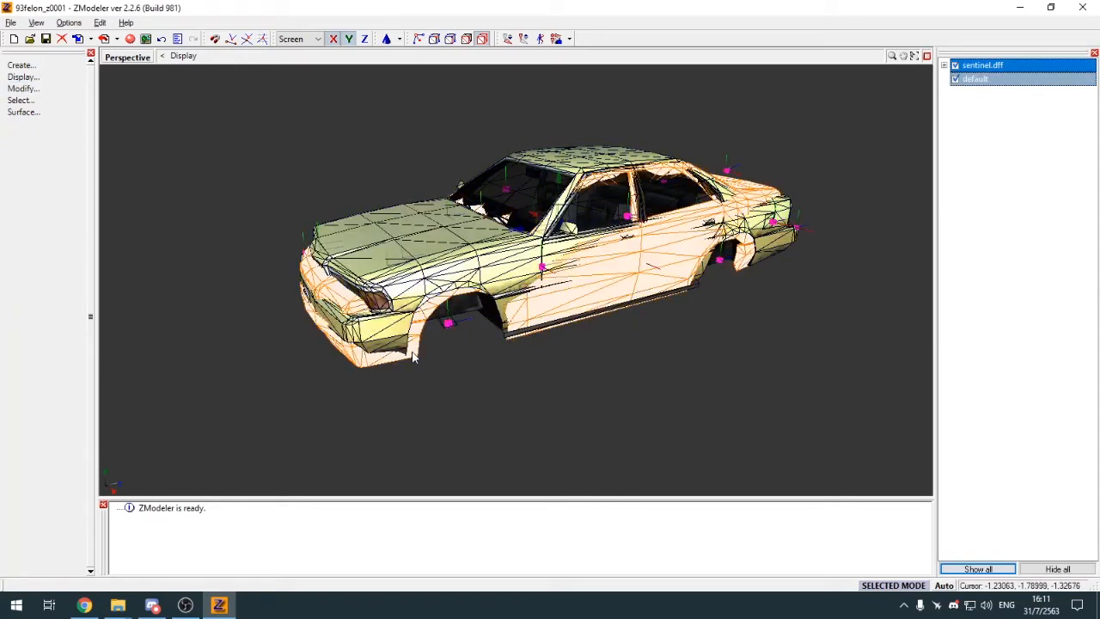
Step: Compare the front, rear and wheel arches of the scaled body with sentinel.dff in the Left view
key(alt+w)
scroll(616, 191, up, 3)
scroll(611, 189, down, 4)
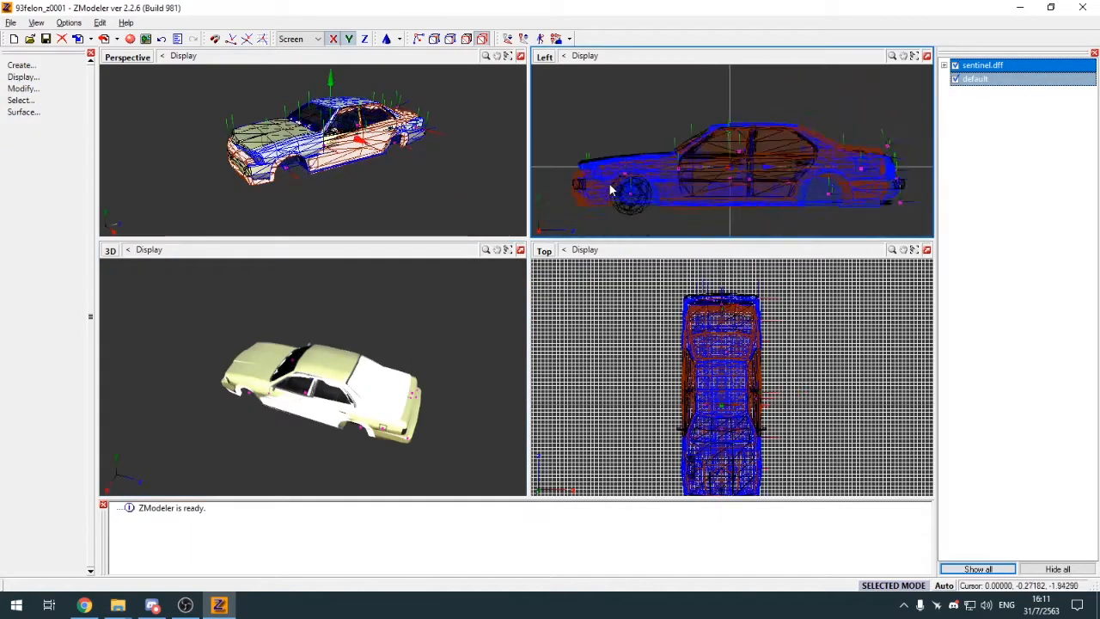
scroll(816, 183, up, 2)
scroll(814, 182, up, 2)
scroll(814, 181, down, 4)
scroll(620, 208, up, 4)
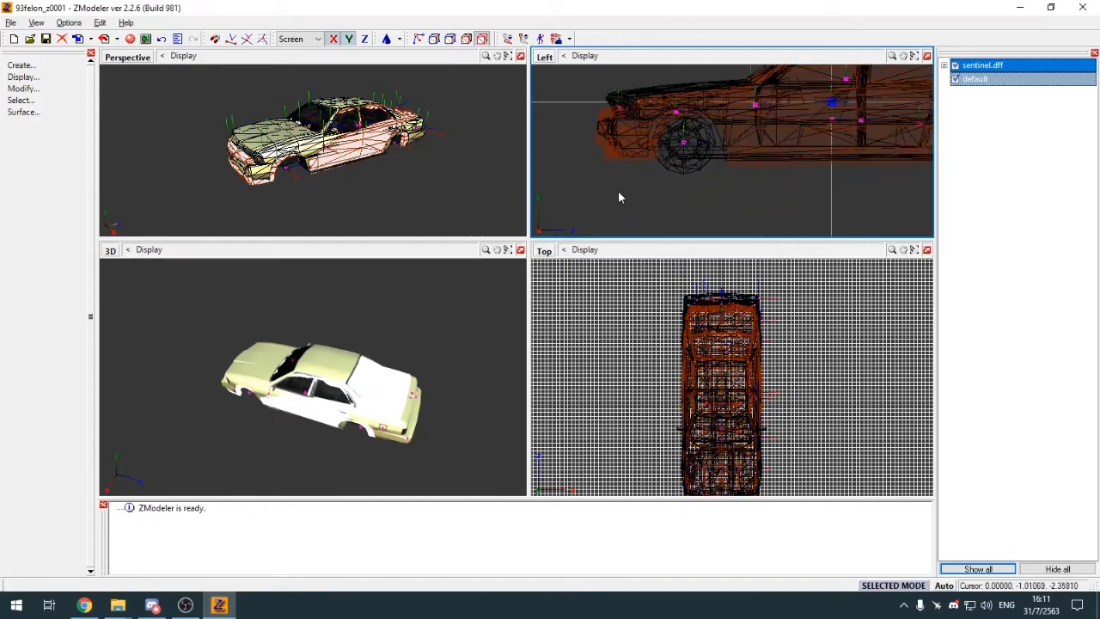
scroll(618, 190, down, 2)
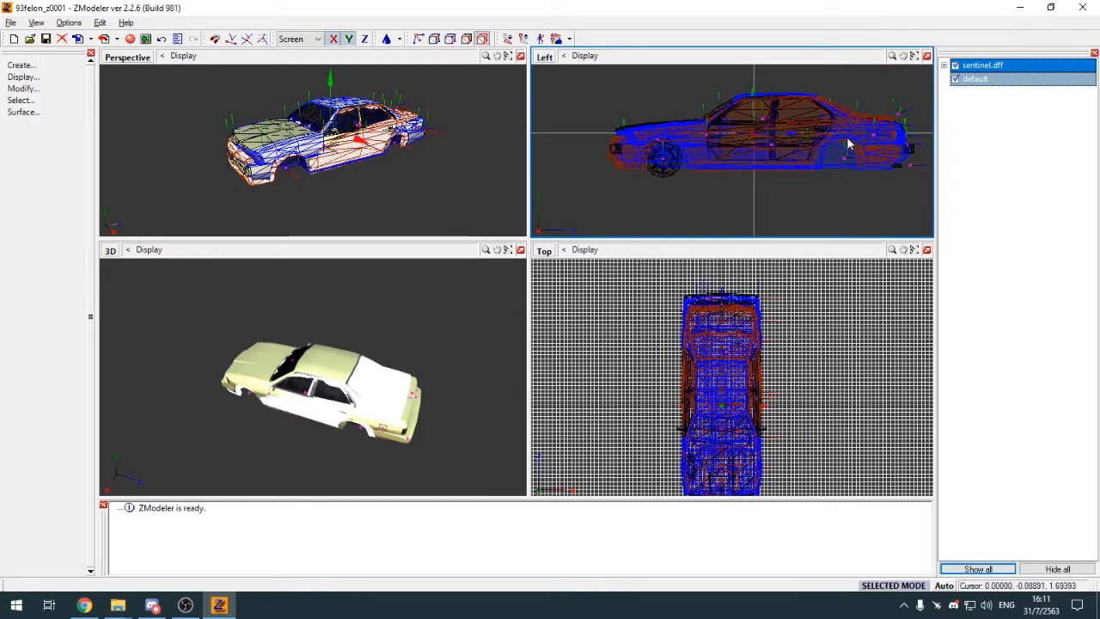
Step: Examine the fit of the overlaid bodies from the side in the 3D view and across the other views
click(698, 306)
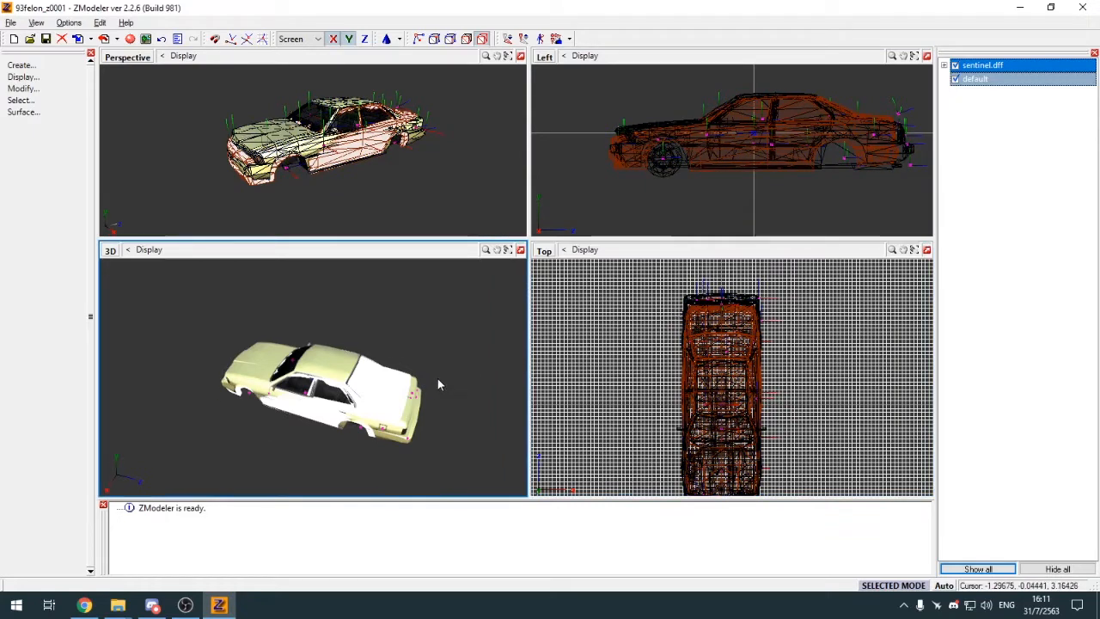
middle_drag(437, 378, 550, 315)
key(alt+w)
scroll(545, 300, up, 4)
scroll(544, 299, down, 4)
key(alt+w)
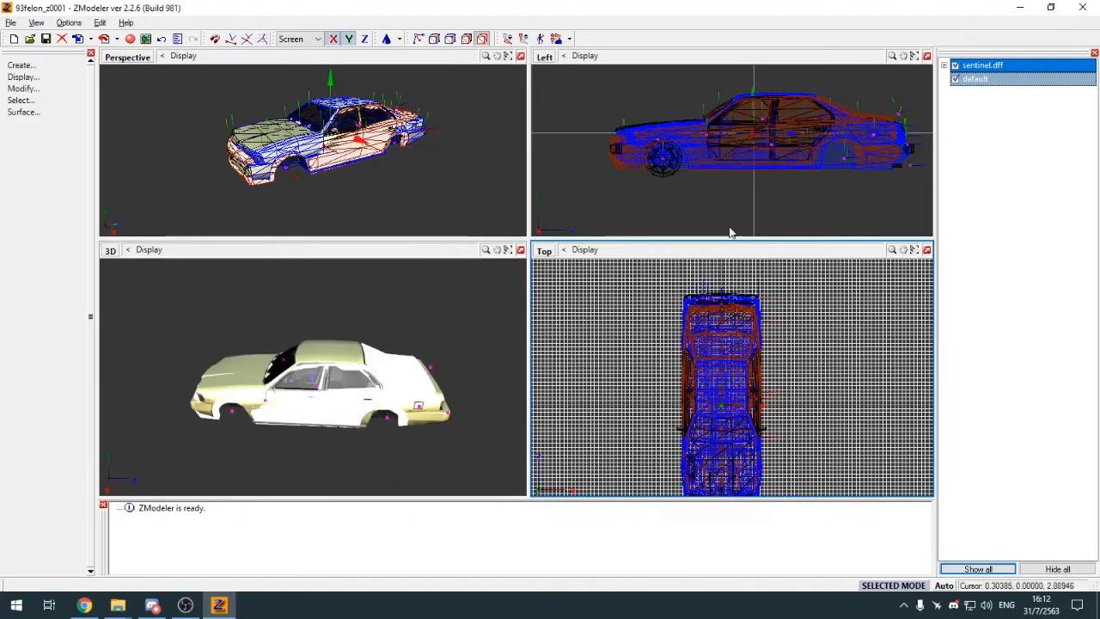
scroll(788, 95, up, 4)
scroll(795, 97, down, 6)
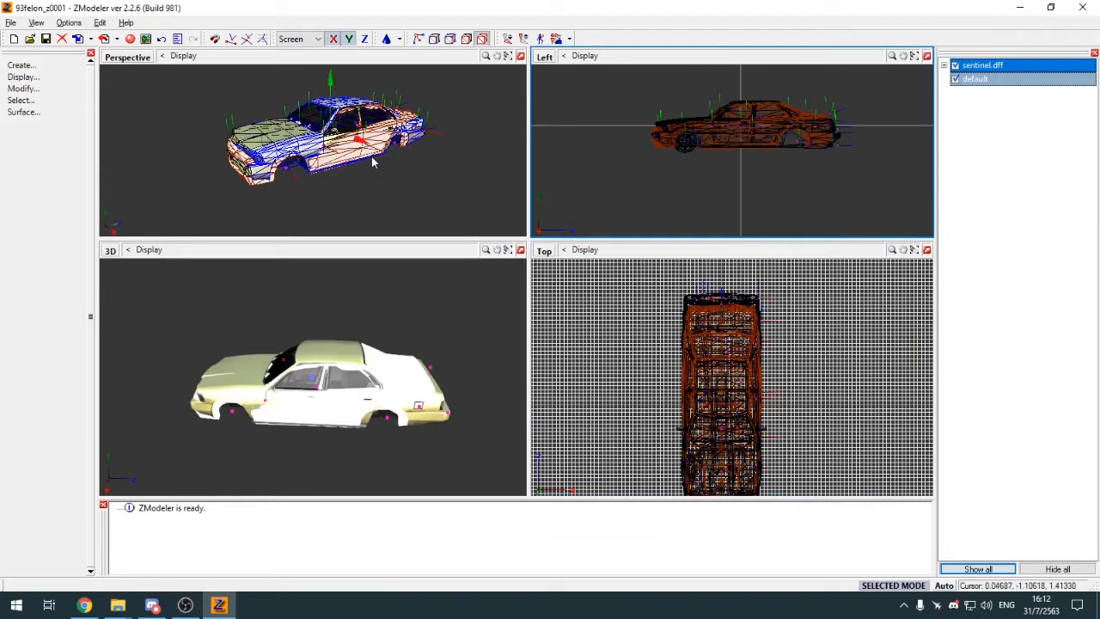
Step: Hide sentinel.dff and reset the default body's local axes orientation to its parent, with Keep Object enabled
key(alt+w)
click(956, 66)
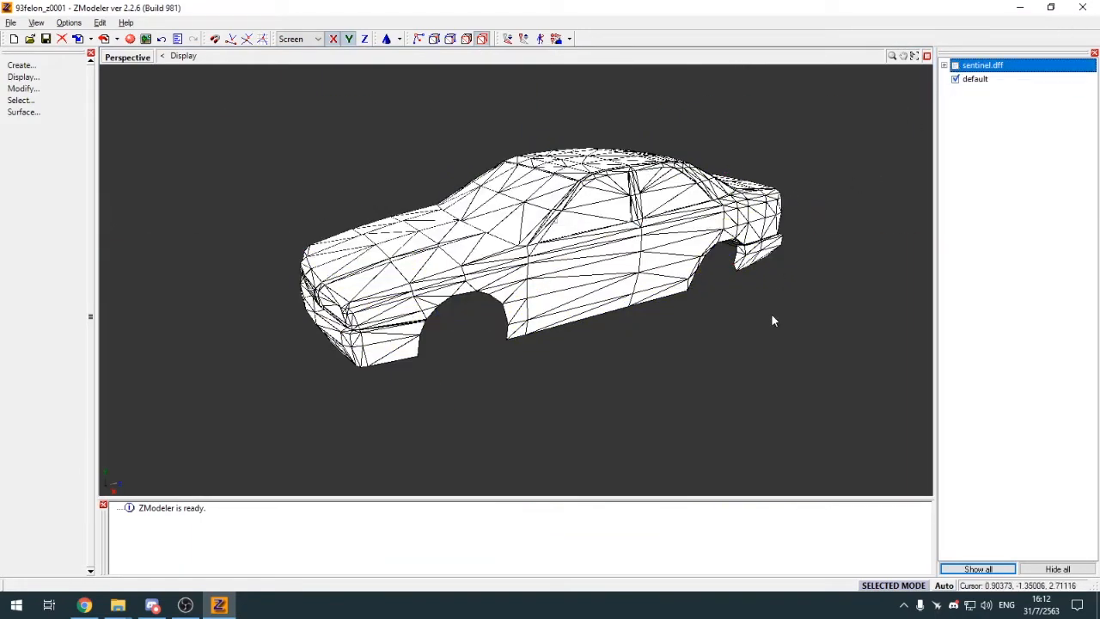
middle_drag(771, 313, 762, 311)
key(space)
key(space)
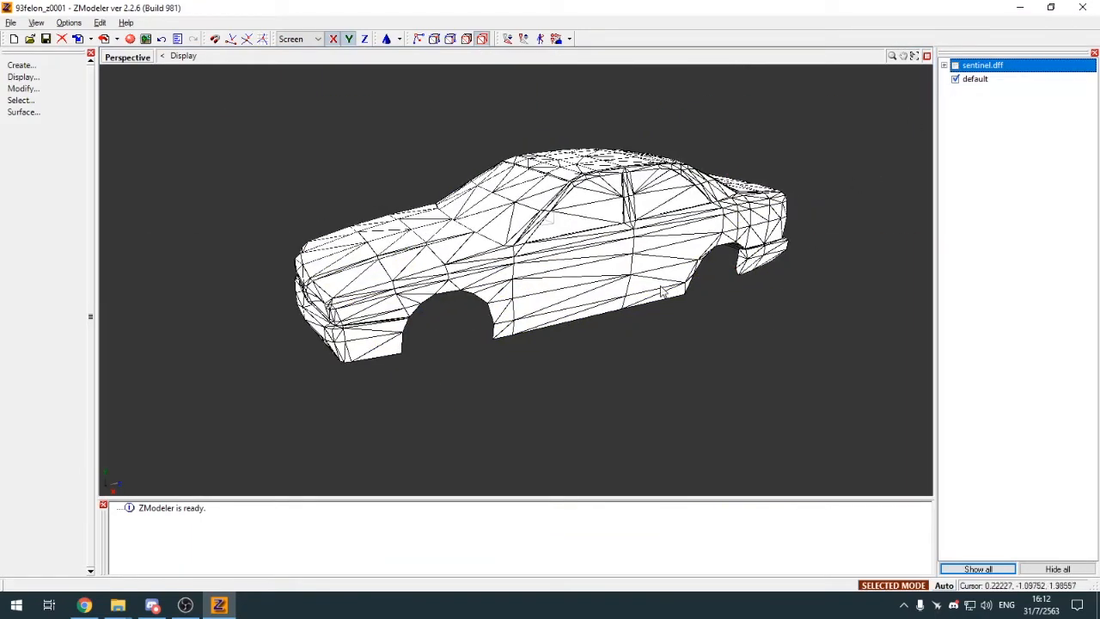
click(56, 76)
click(80, 123)
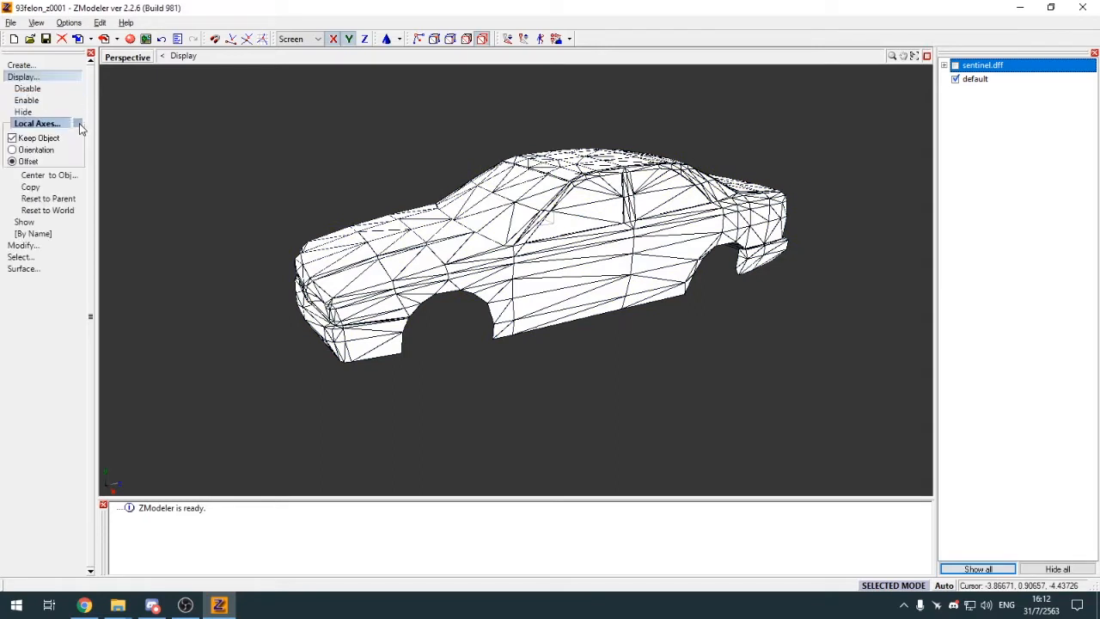
click(62, 200)
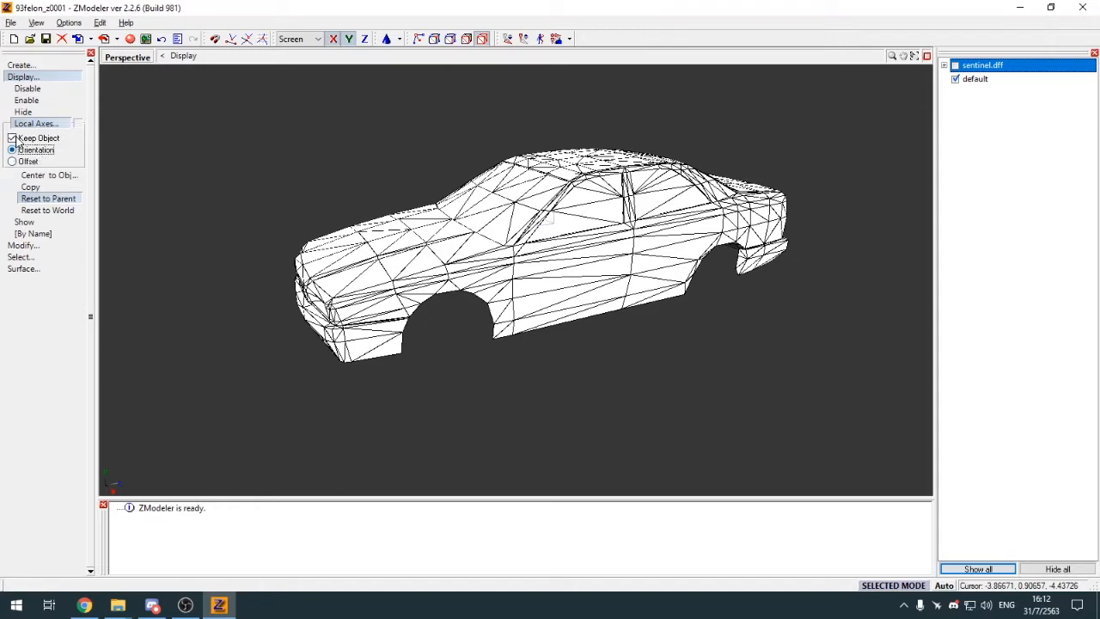
click(546, 216)
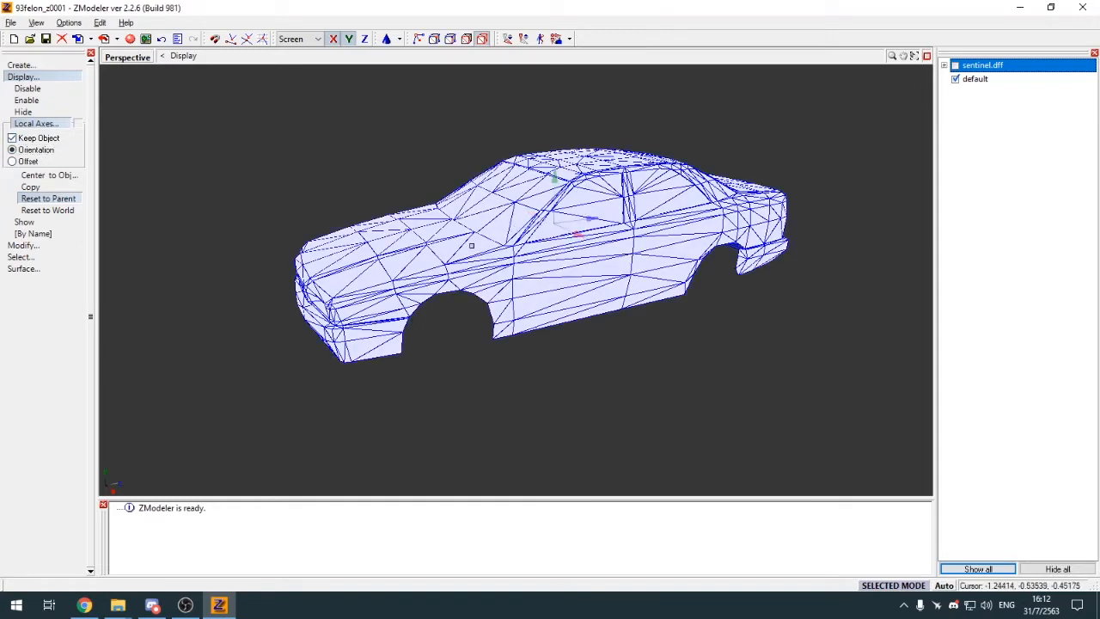
click(76, 78)
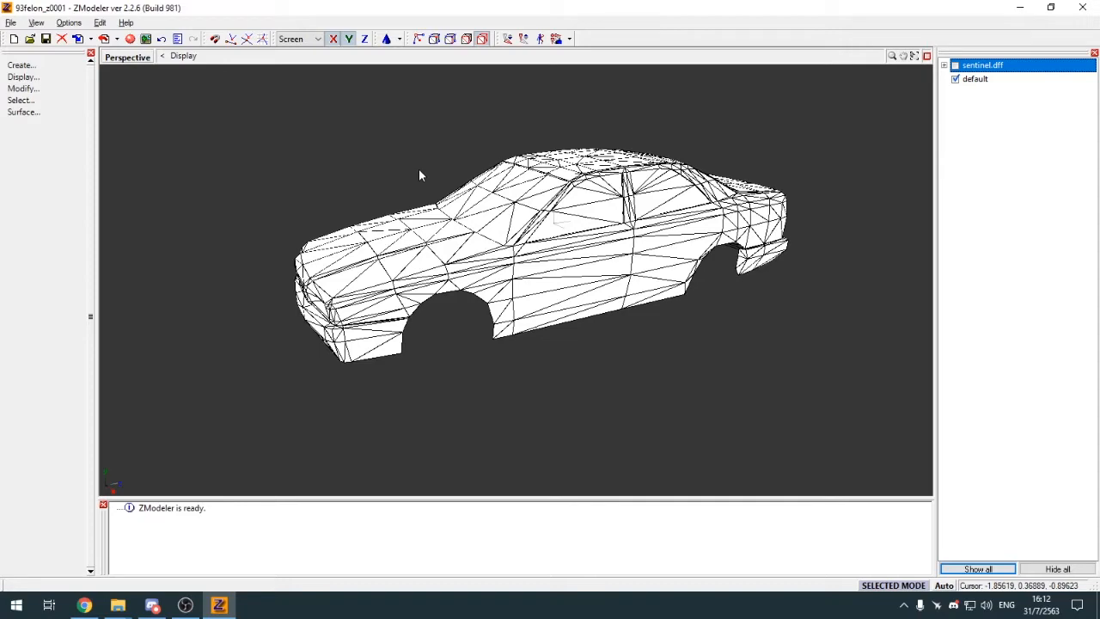
Step: Save the scene under the new name 93felon_z0002.z3d in the zmod folder
middle_drag(491, 118, 460, 126)
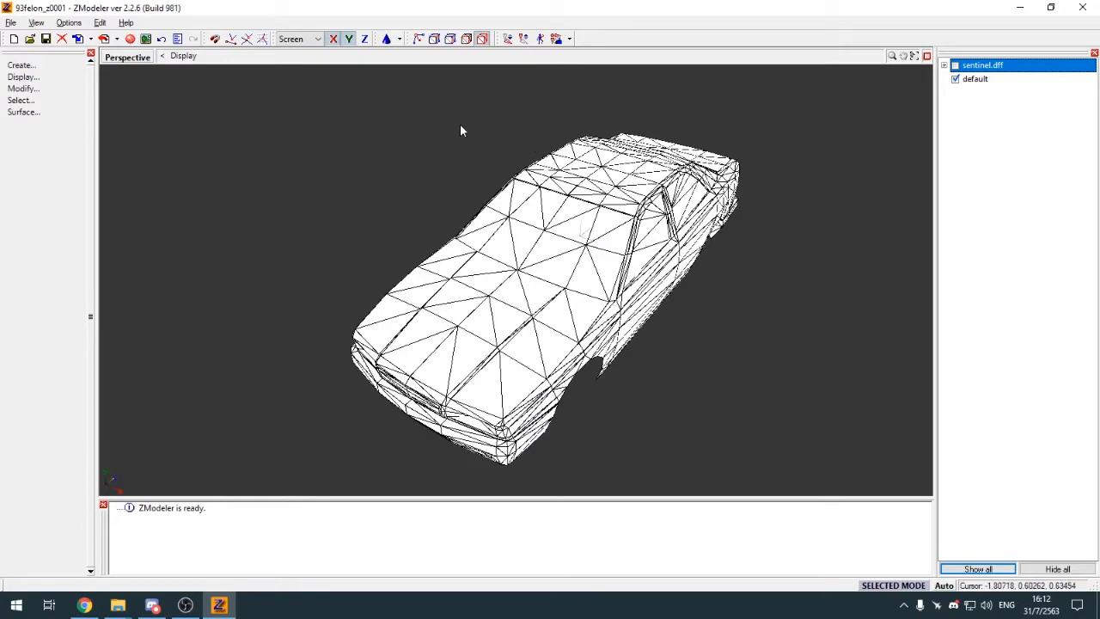
click(10, 22)
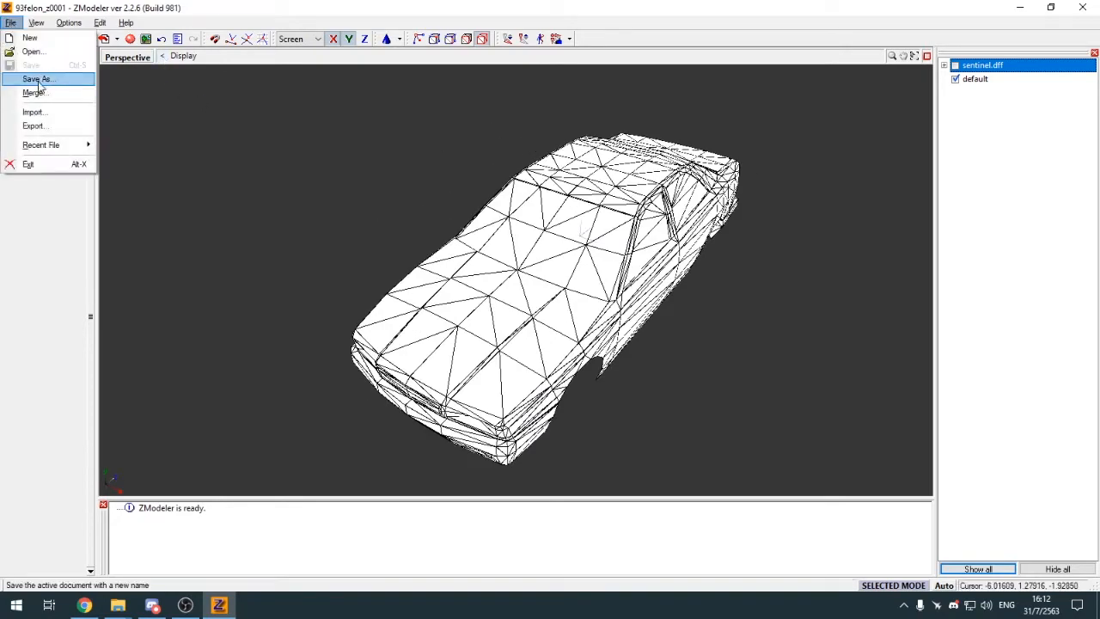
click(34, 77)
click(469, 334)
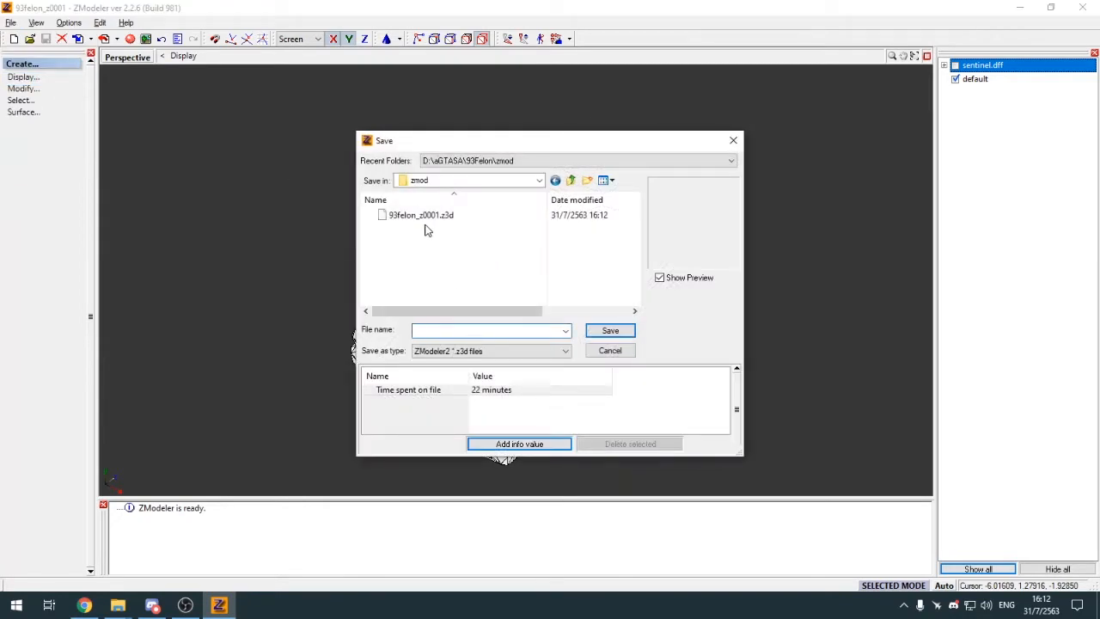
click(427, 216)
click(502, 330)
click(465, 331)
key(BackSpace)
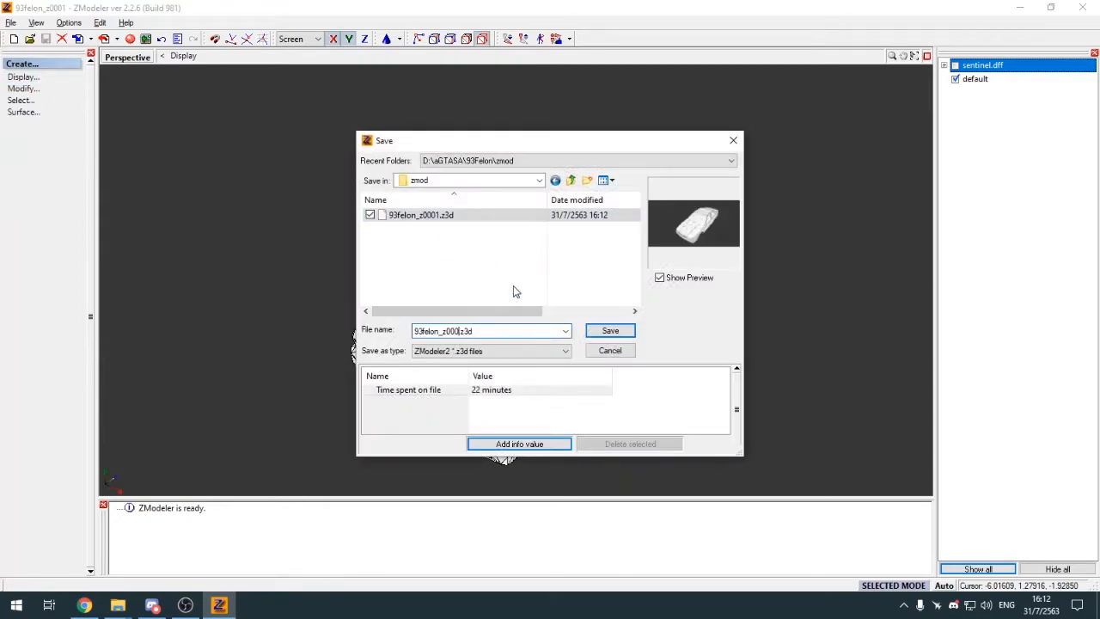
text(2)
click(609, 330)
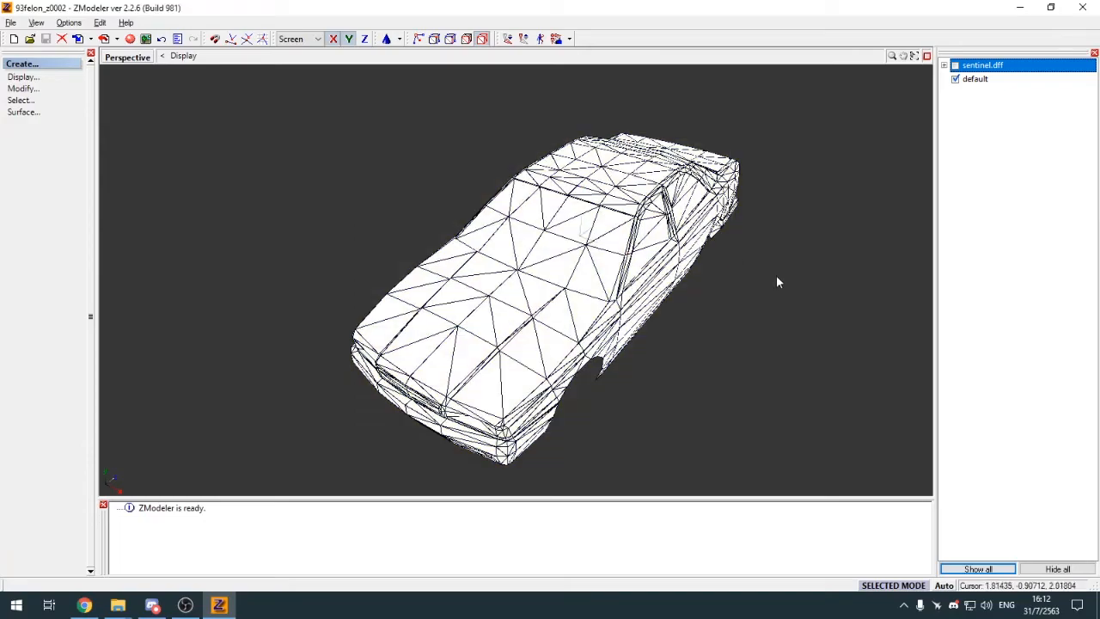
Step: Inspect sentinel.dff's front bumper on its own, then show only the default body and inspect its front bumper
middle_drag(778, 282, 773, 374)
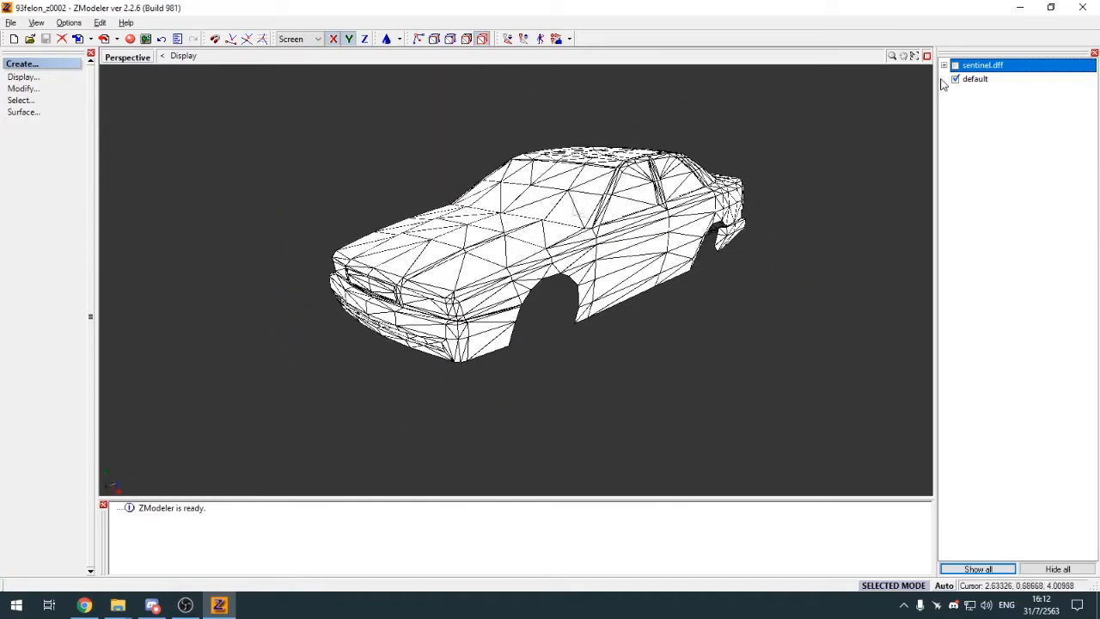
click(955, 65)
click(954, 79)
middle_drag(765, 245, 817, 341)
scroll(604, 354, up, 6)
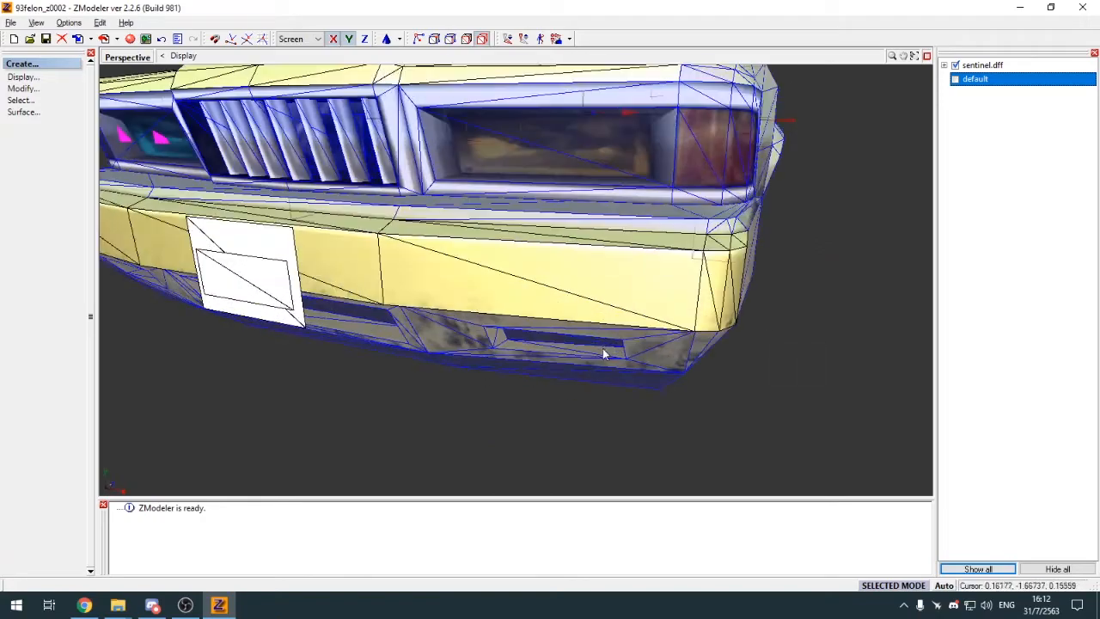
click(955, 80)
click(955, 65)
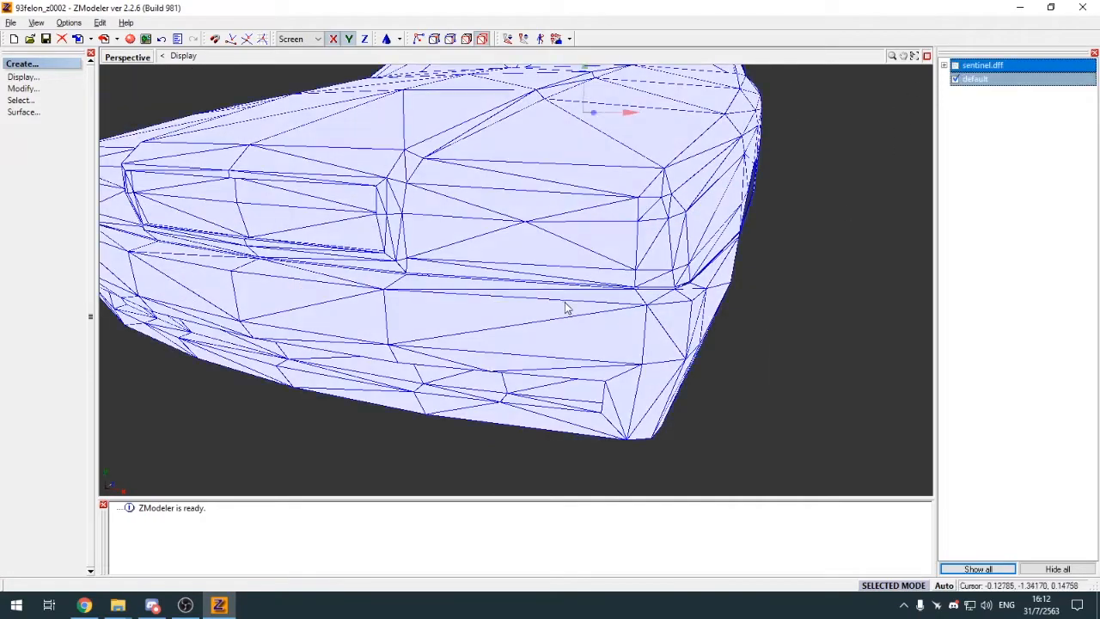
scroll(565, 308, down, 6)
middle_drag(629, 327, 593, 327)
Step: Open the default body's properties, check the UV Channels setting in its vertex format, and accept the dialog
key(3)
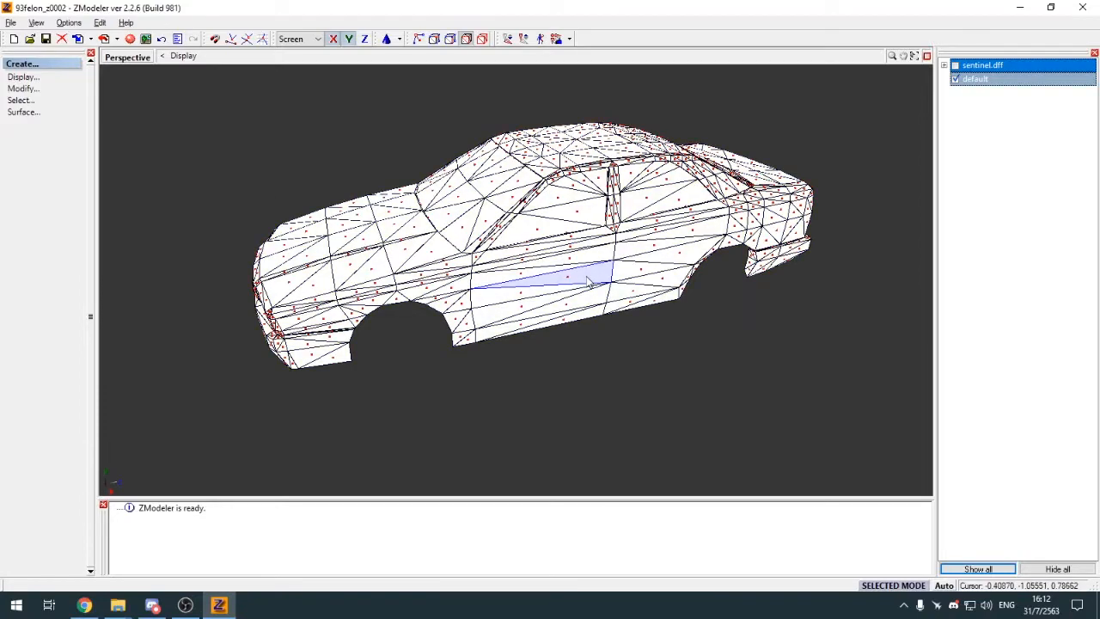
middle_drag(587, 282, 581, 274)
key(4)
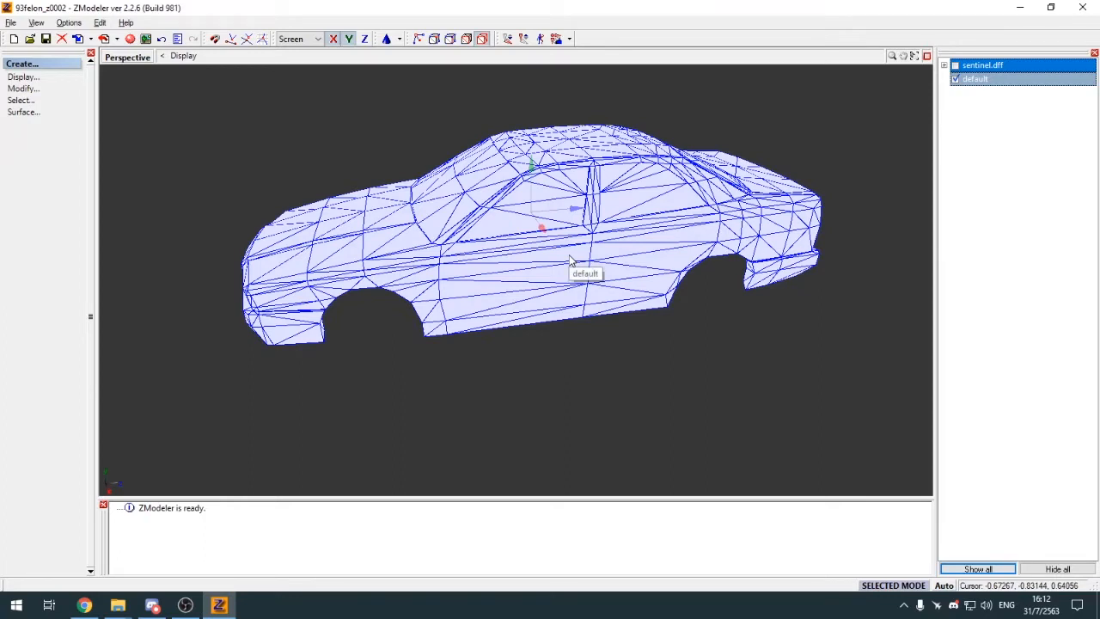
right_click(567, 252)
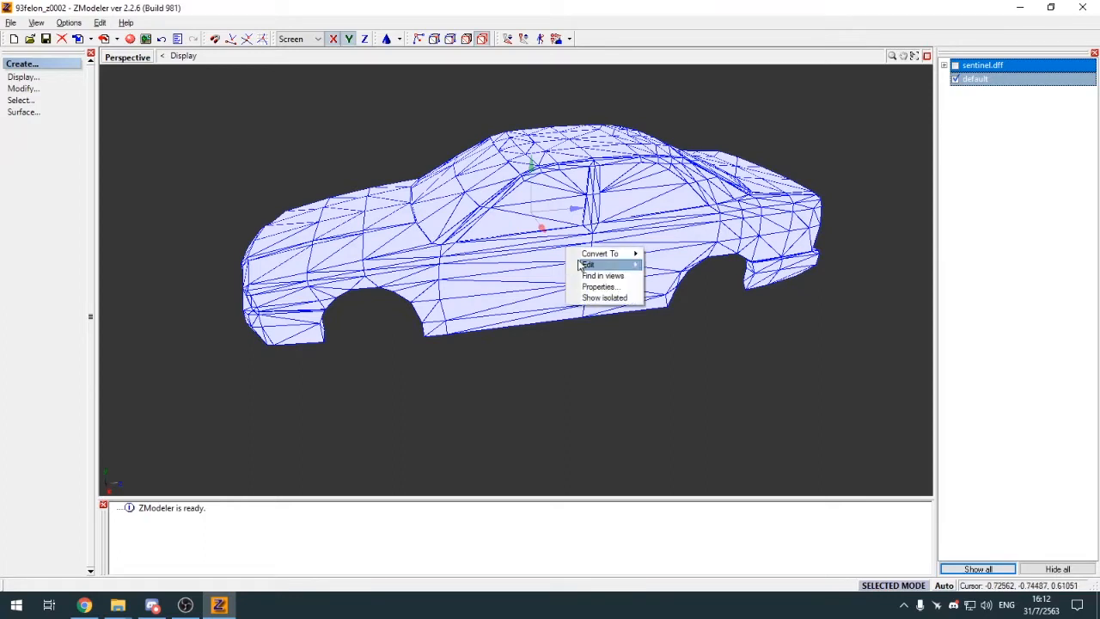
click(694, 112)
right_click(593, 159)
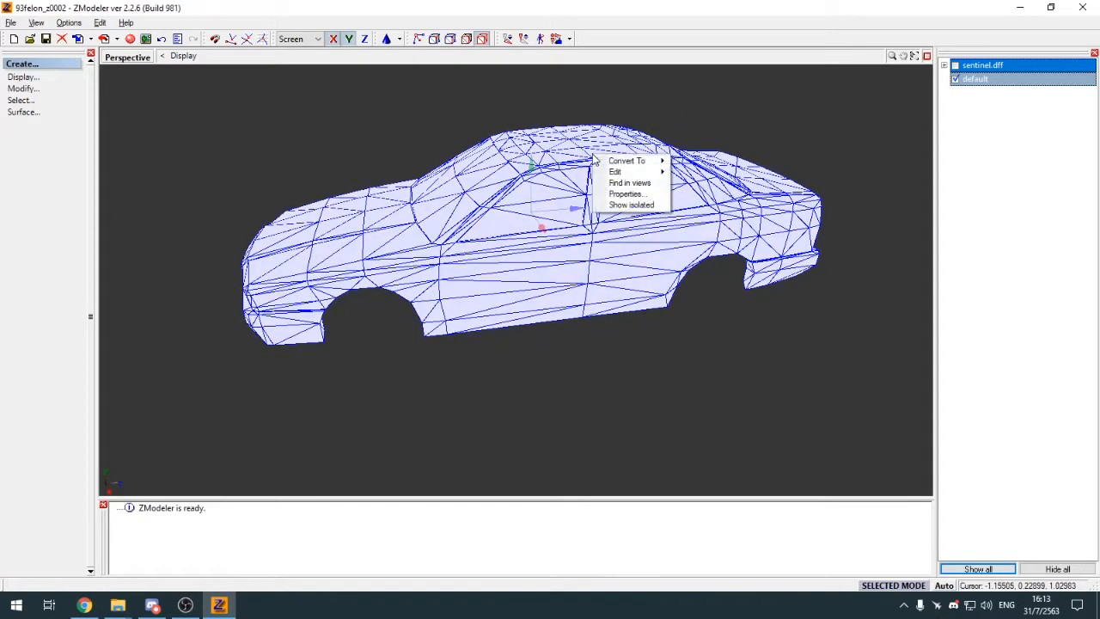
click(617, 195)
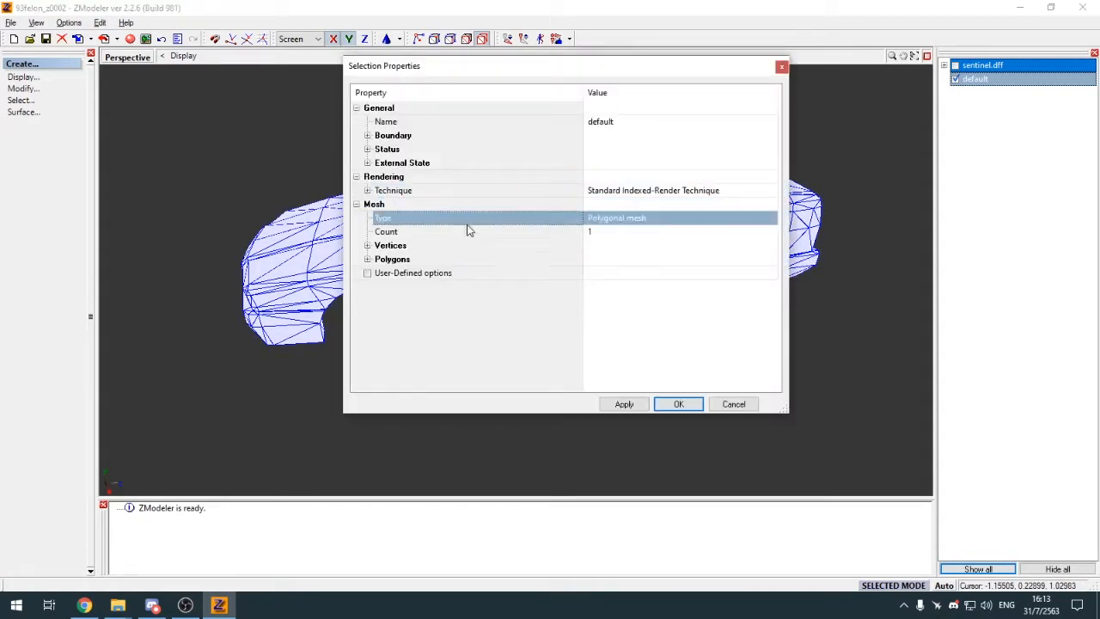
click(367, 246)
click(378, 273)
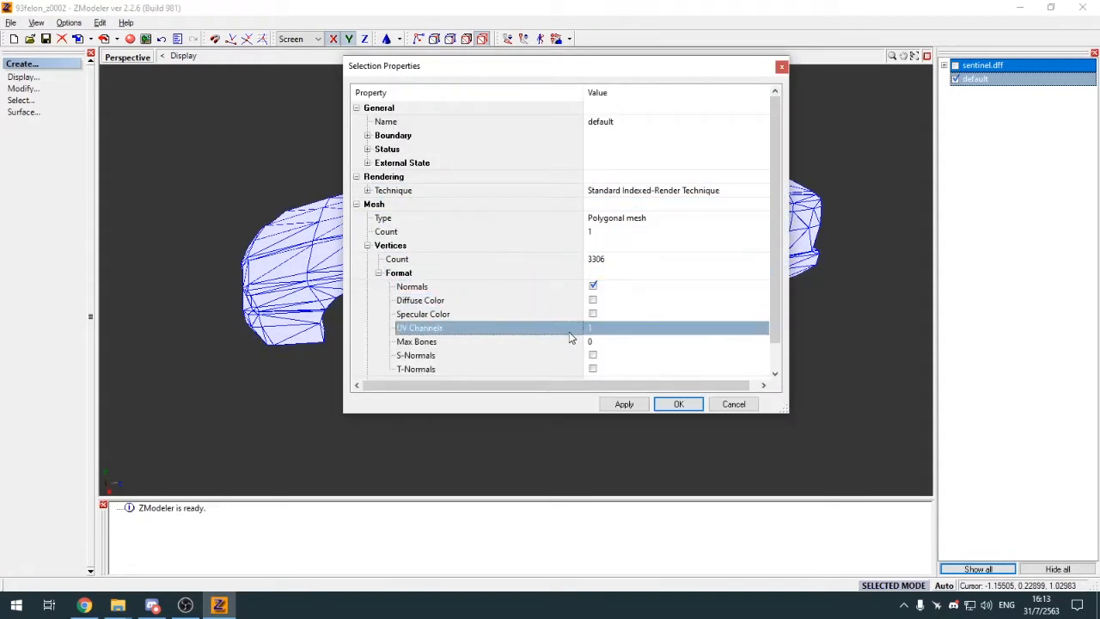
click(736, 331)
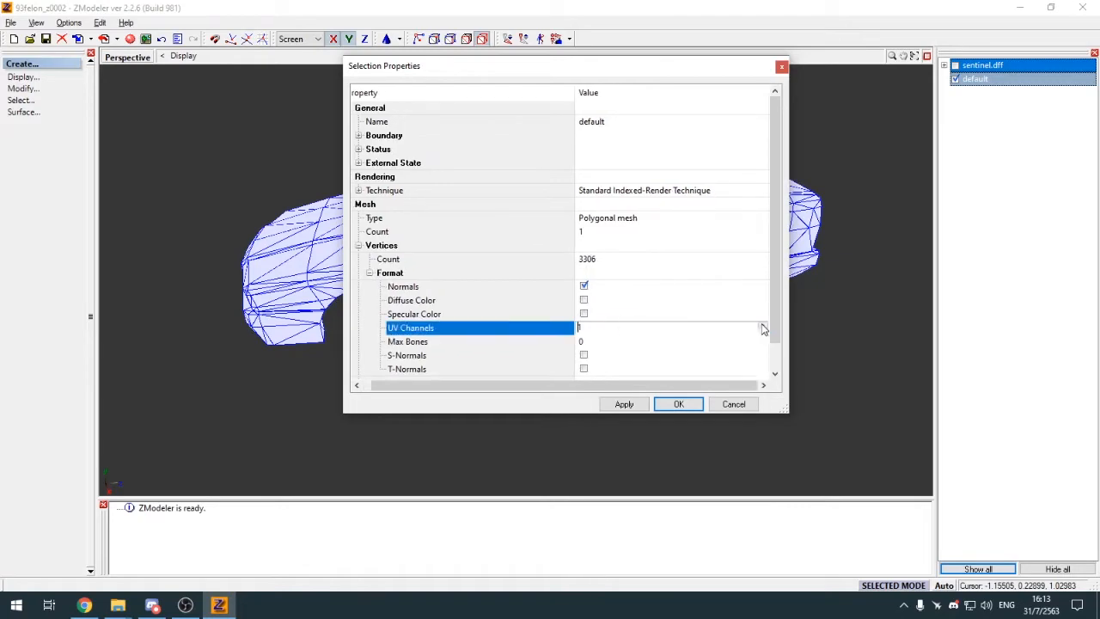
click(679, 404)
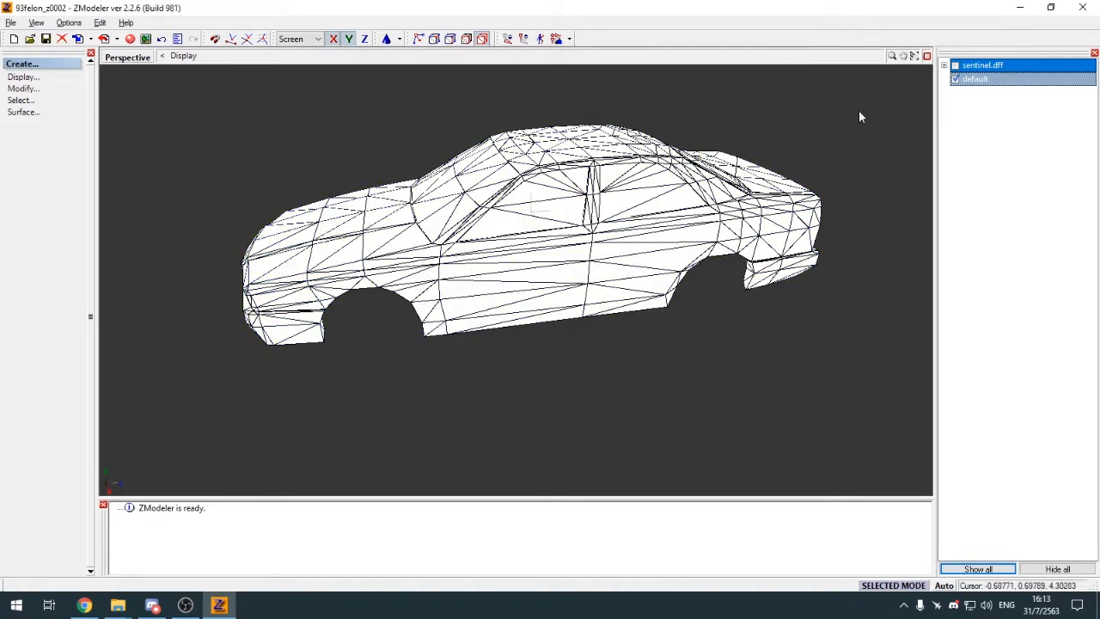
Step: Select the default body's main panel, roof and pillar polygons by their material, leaving out the windows and bumpers
scroll(625, 237, up, 4)
scroll(626, 243, down, 5)
middle_drag(663, 266, 612, 222)
key(3)
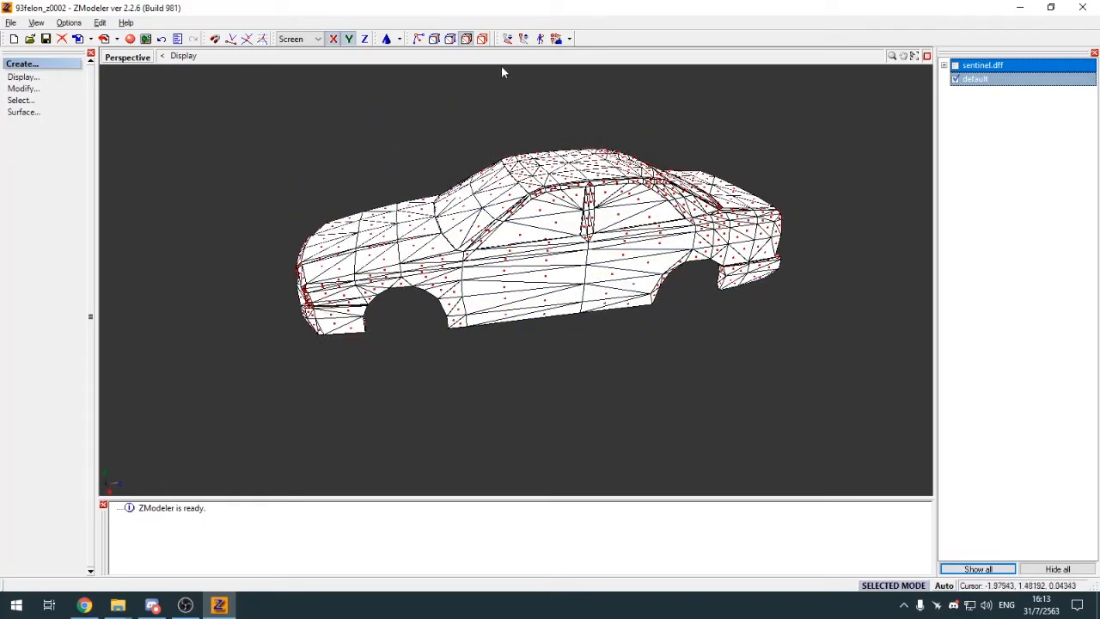
scroll(503, 281, up, 3)
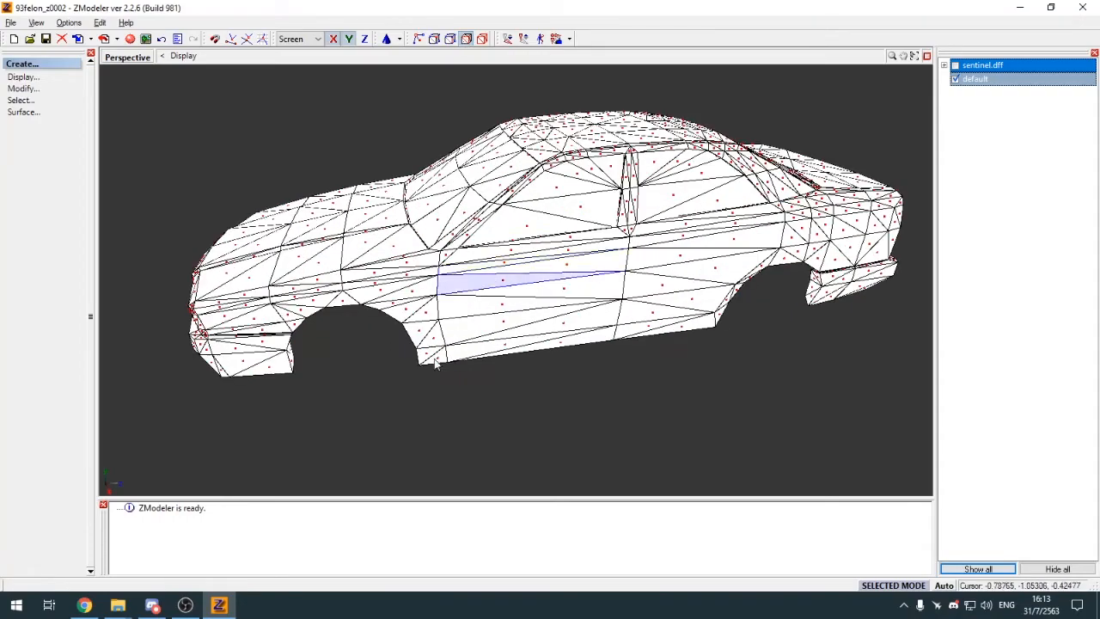
middle_drag(509, 292, 638, 335)
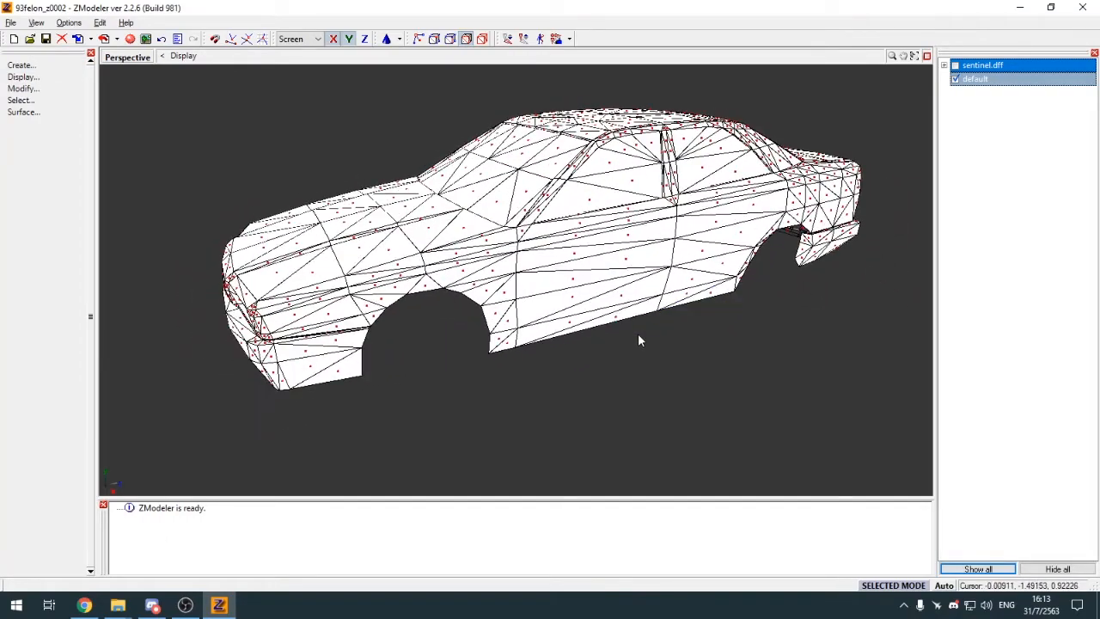
key(h)
scroll(632, 254, down, 2)
scroll(643, 224, down, 1)
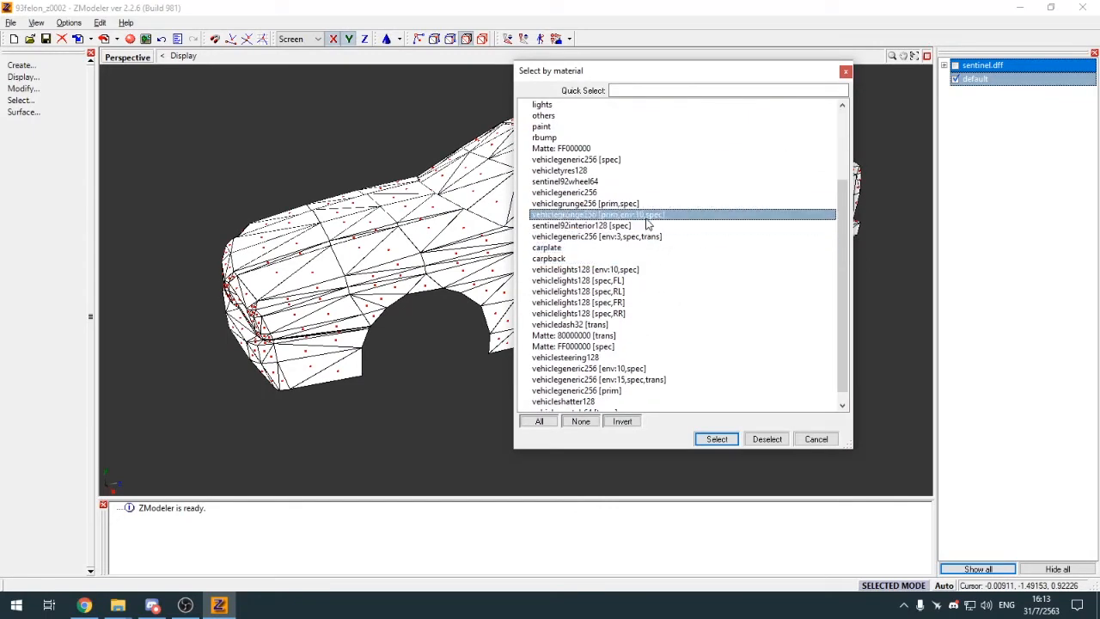
scroll(646, 236, up, 3)
click(556, 160)
click(716, 440)
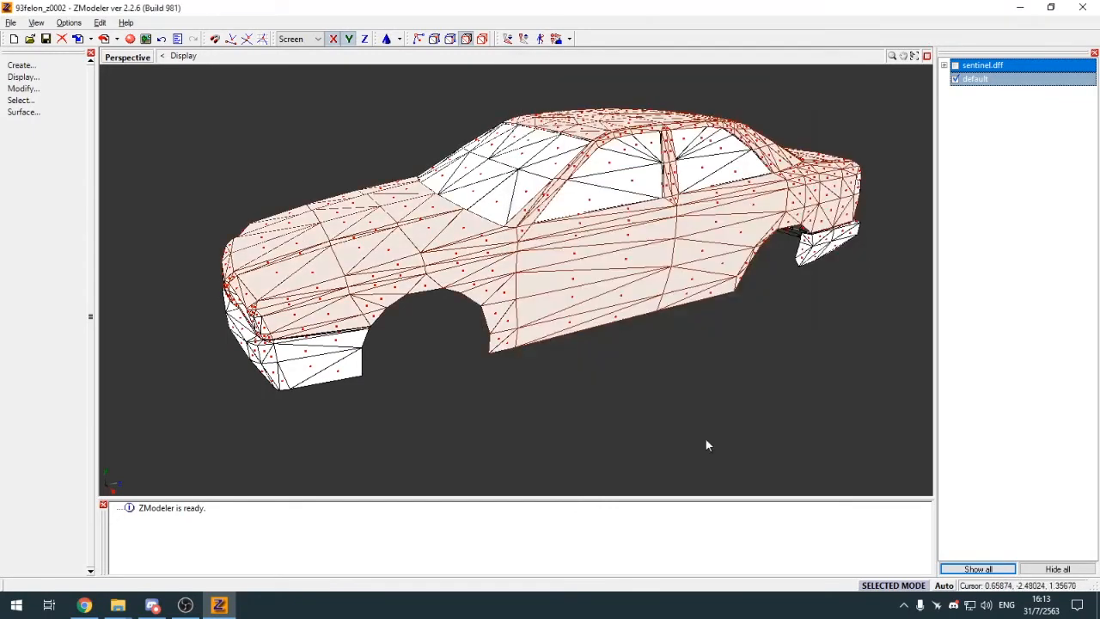
Step: Detach the selected main panel, roof and pillar polygons into a new object, with Enable Drag switched off
click(22, 88)
click(79, 298)
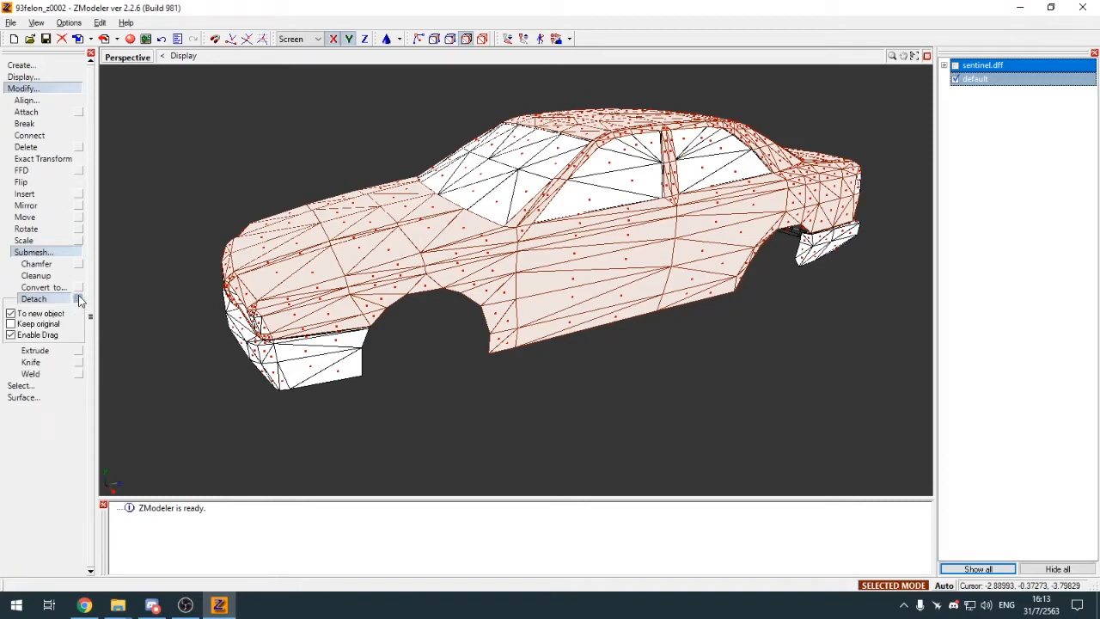
click(53, 336)
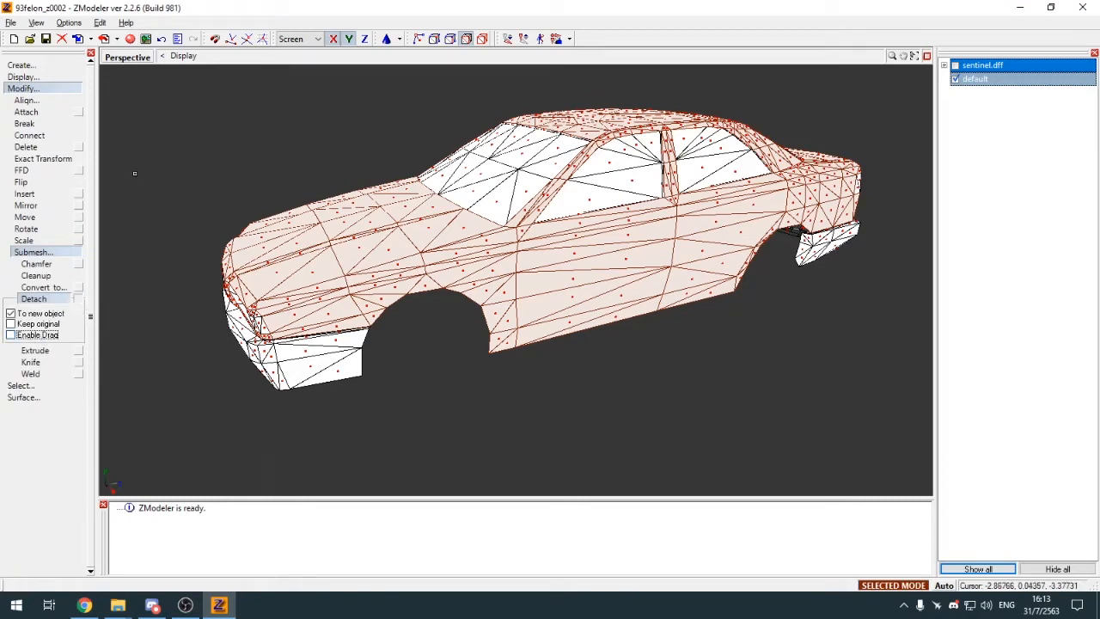
click(78, 264)
click(239, 382)
click(61, 90)
click(481, 40)
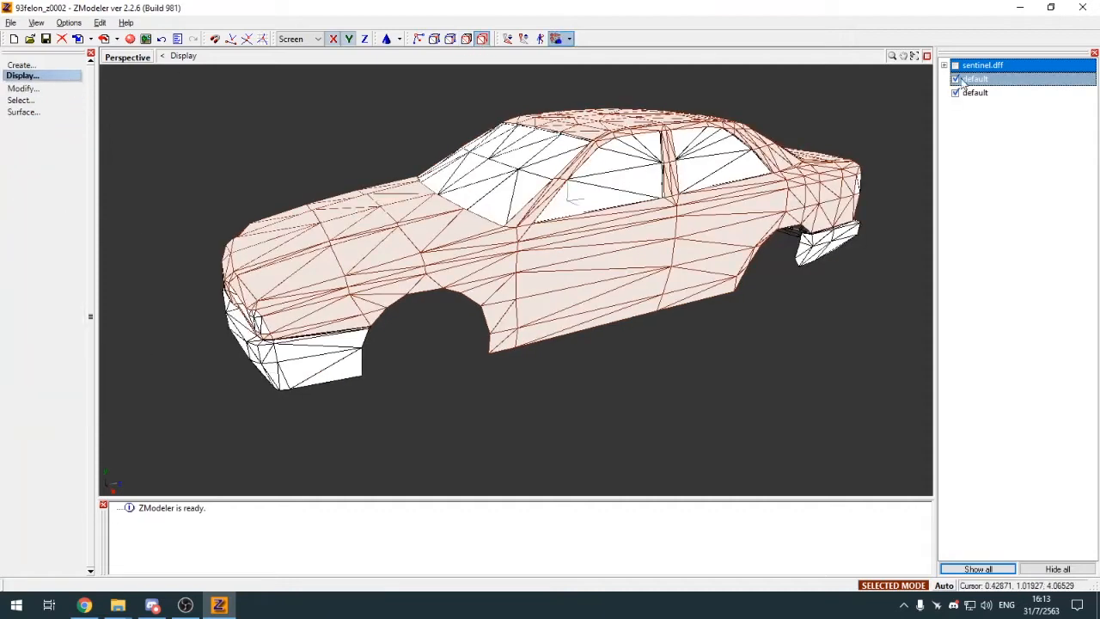
Step: Show only the newly detached body shell and inspect its front and side
click(956, 93)
click(956, 79)
click(956, 93)
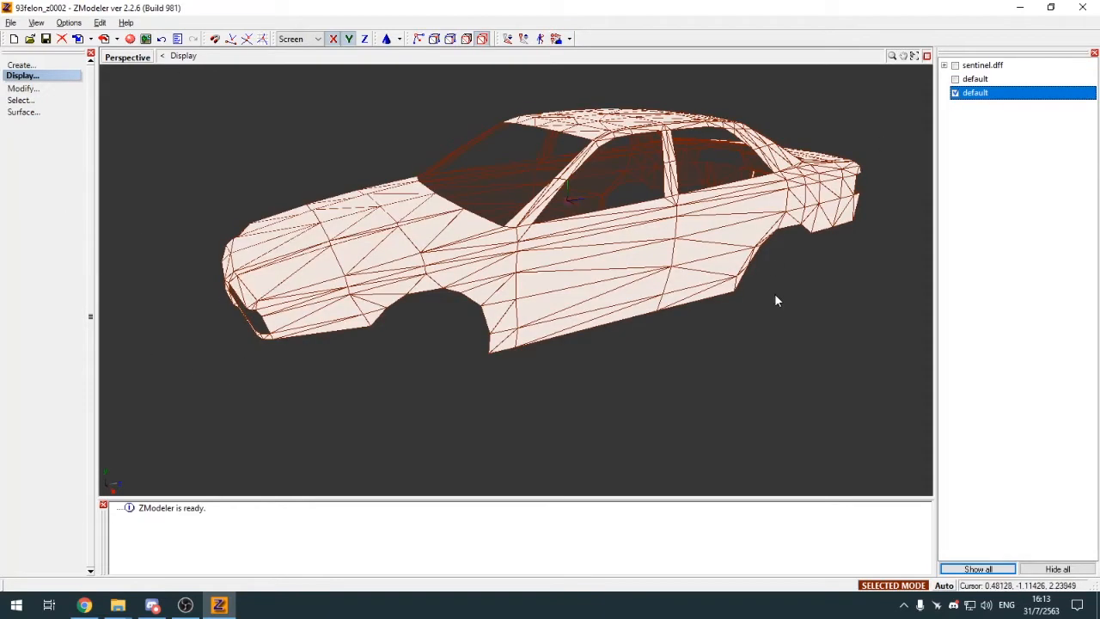
middle_drag(776, 301, 661, 288)
key(2)
key(3)
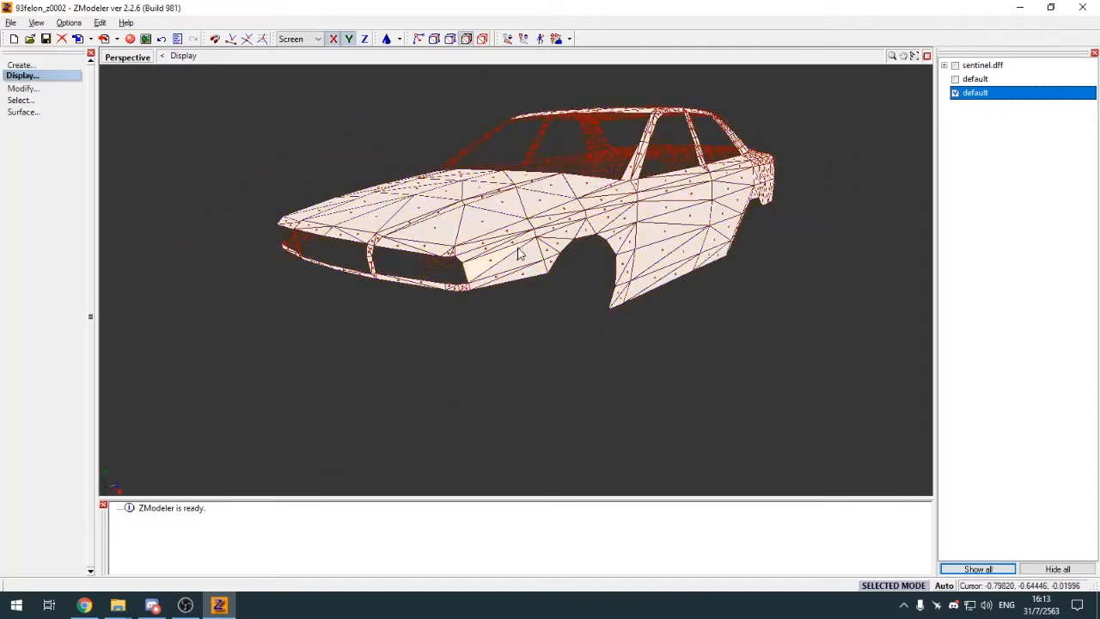
key(4)
middle_drag(531, 263, 528, 303)
Step: Assign the material vehiclegrunge256 [prim,env:10,spec] to the detached body shell
click(528, 307)
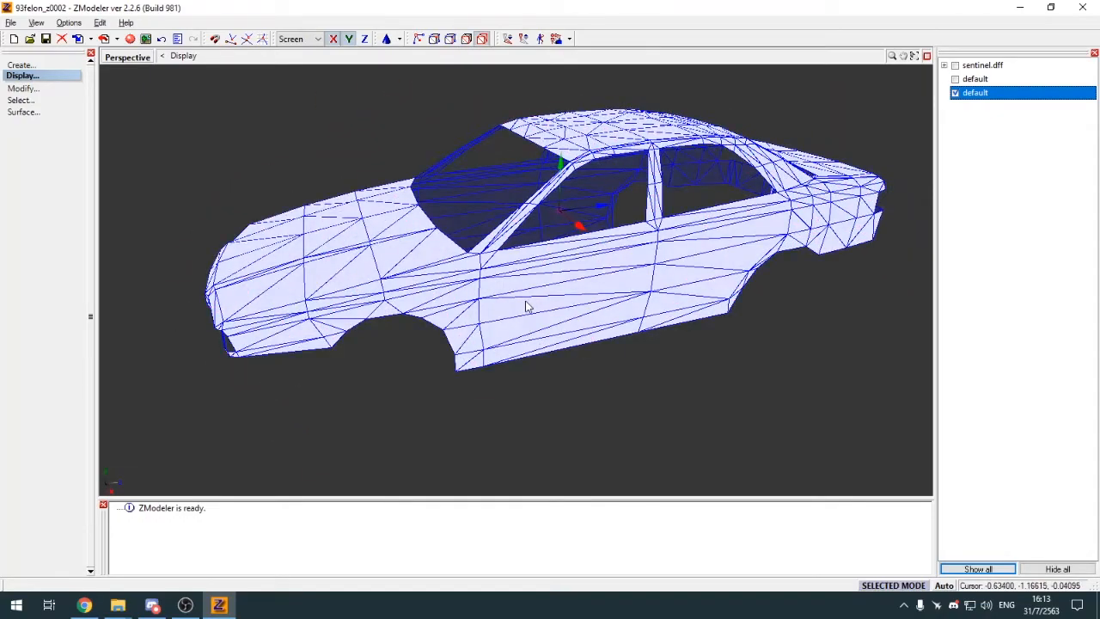
key(m)
click(339, 141)
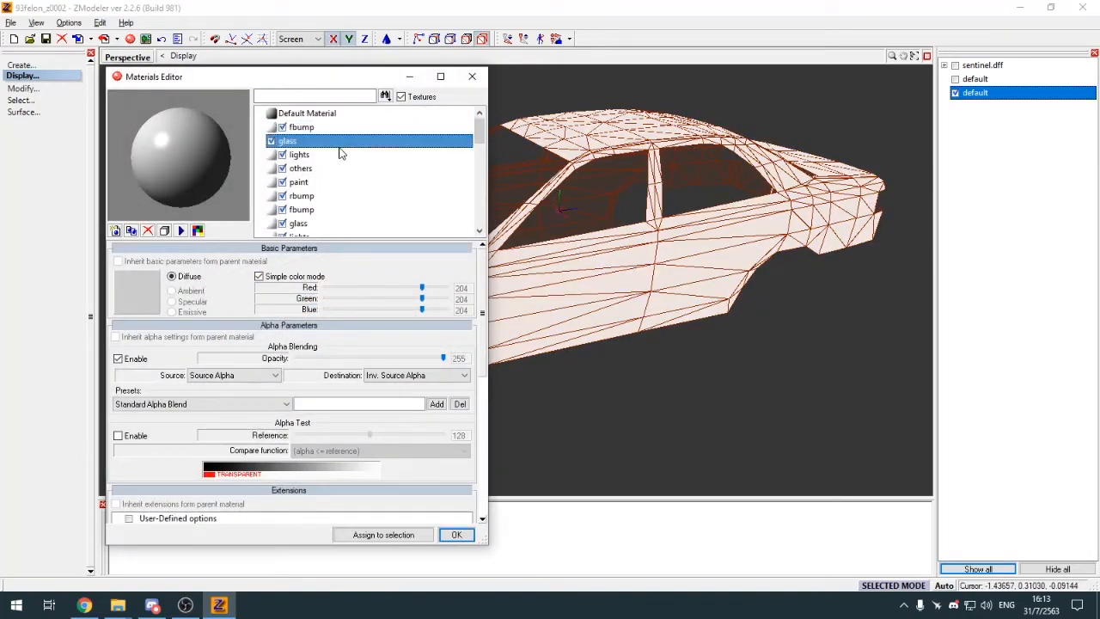
scroll(336, 184, down, 5)
click(344, 168)
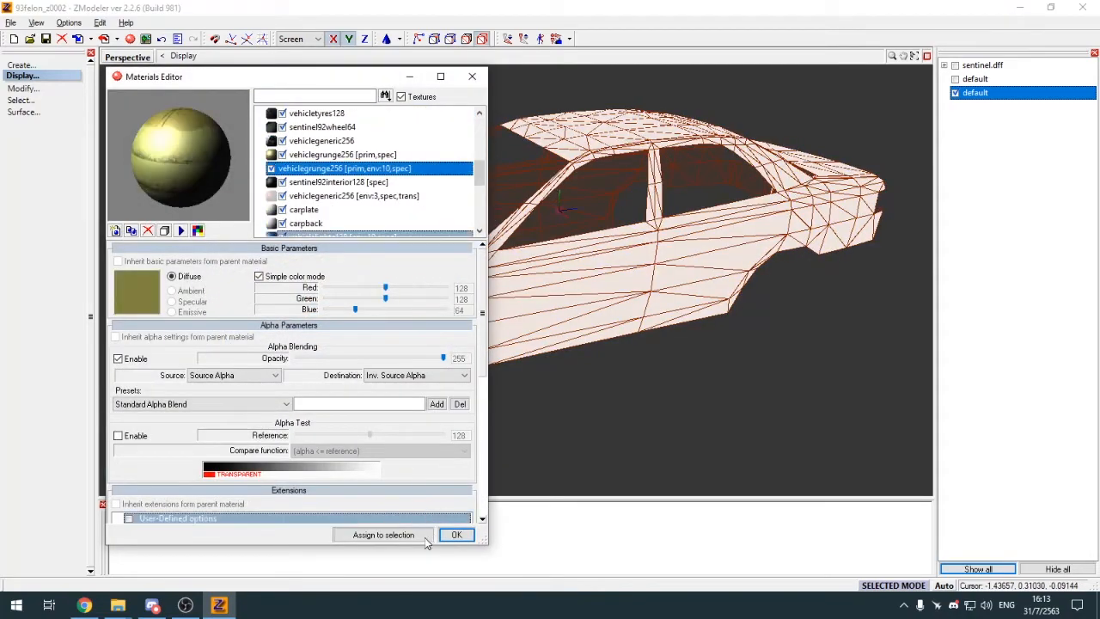
click(424, 536)
click(457, 534)
Step: Select the centre strips above and below the grille opening and detach them from the body shell into a new object
middle_drag(606, 399, 589, 369)
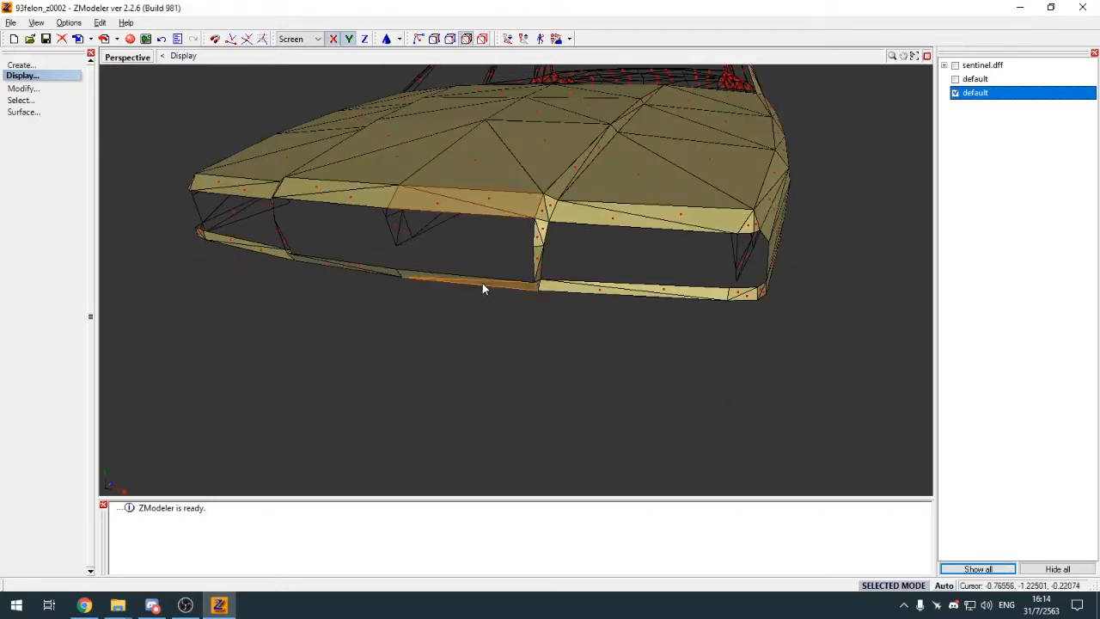
click(463, 281)
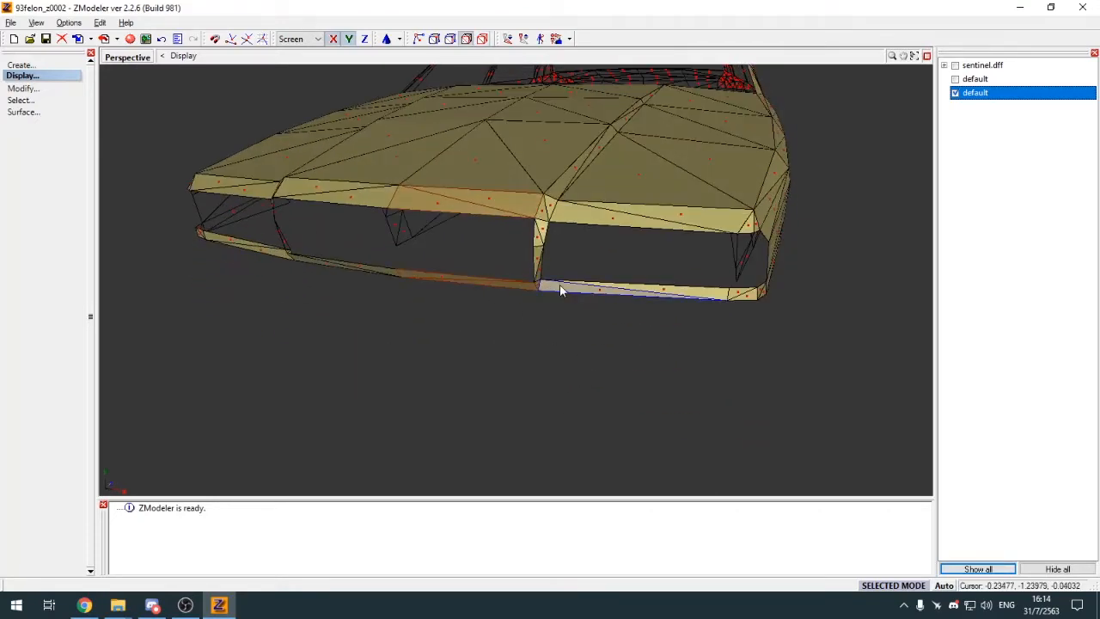
middle_drag(687, 292, 517, 364)
key(d)
key(space)
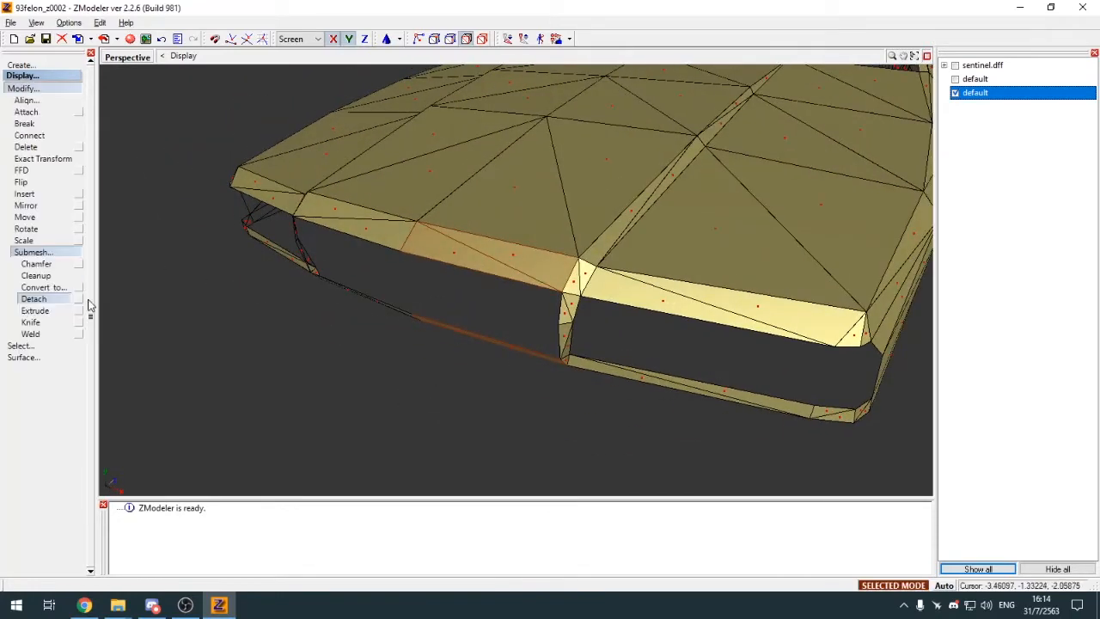
click(89, 306)
click(281, 288)
click(483, 39)
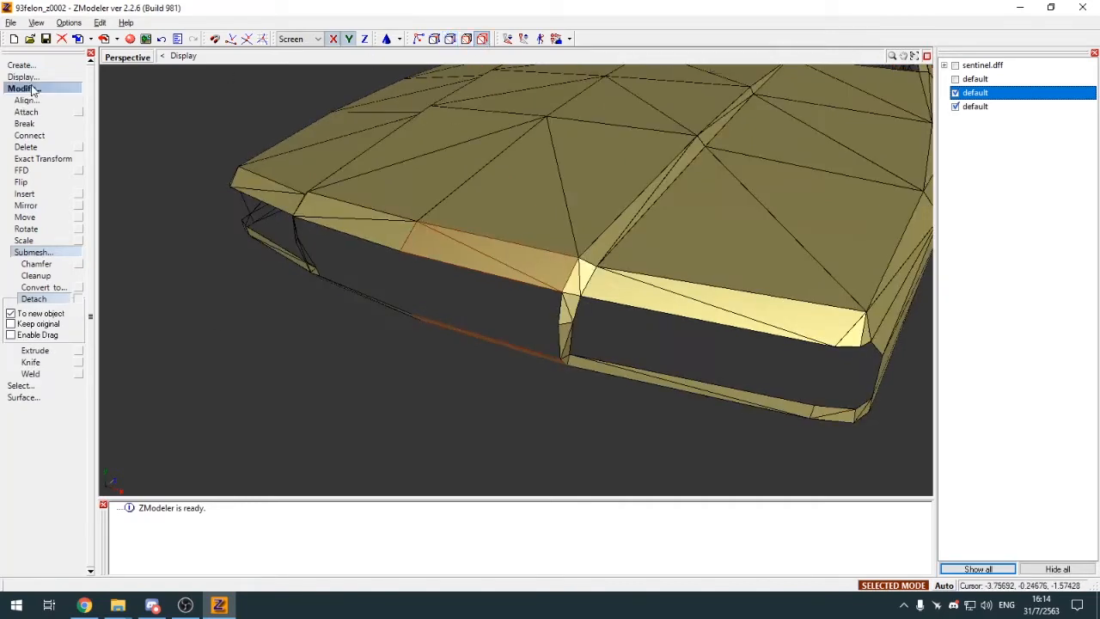
click(30, 88)
Step: Show only the detached grille strips and box-select vertices on the upper and lower strips
click(955, 93)
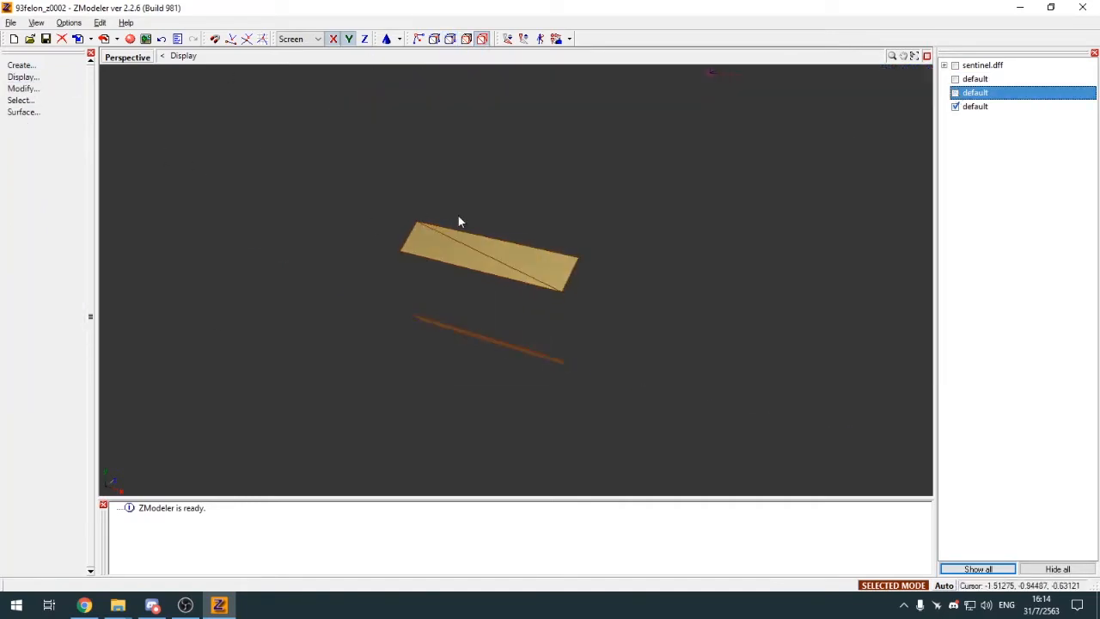
key(space)
middle_drag(458, 215, 581, 209)
key(1)
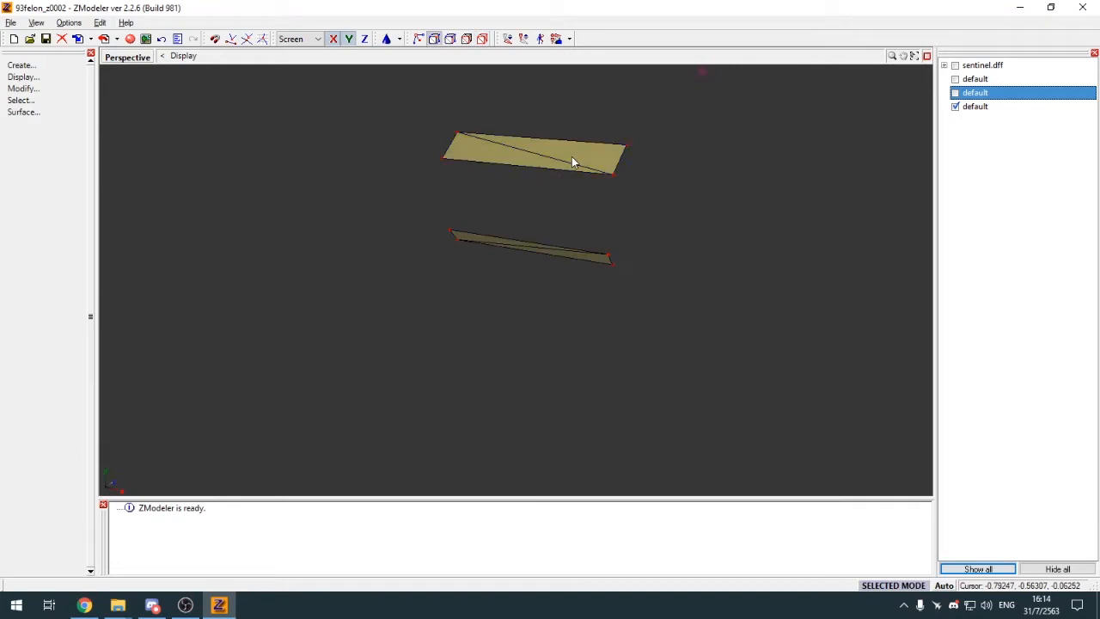
key(q)
key(space)
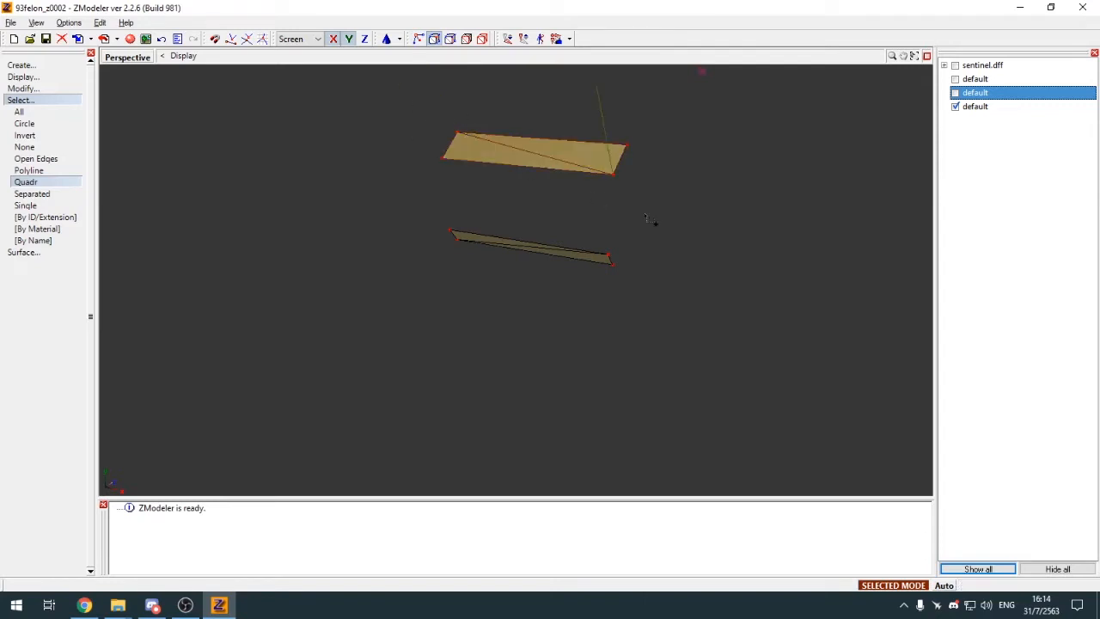
middle_drag(697, 247, 655, 226)
middle_drag(557, 237, 601, 210)
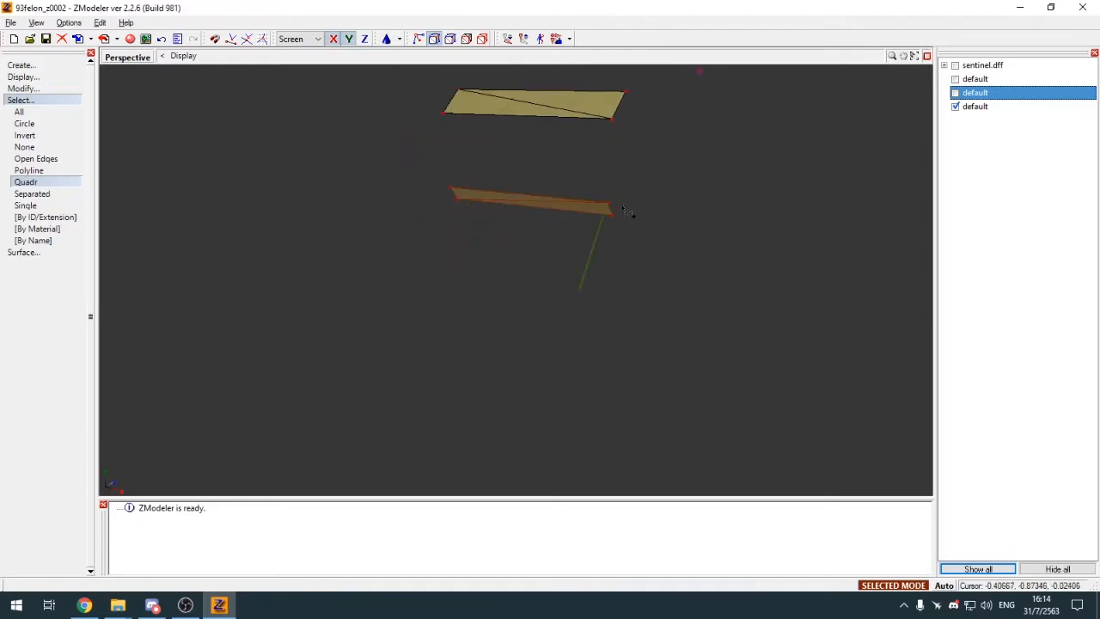
click(56, 98)
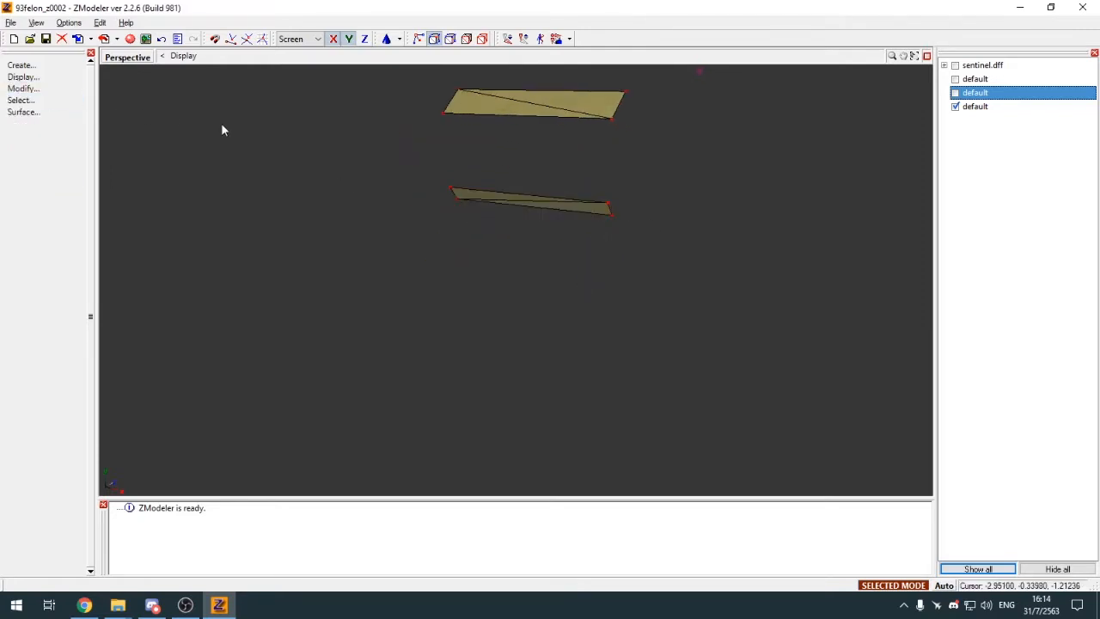
Step: Hide the grille strips, show the body shell, and select the narrow bonnet crease polygons down through the grille-headlight divider on one side
click(955, 106)
click(955, 92)
middle_drag(712, 214, 588, 268)
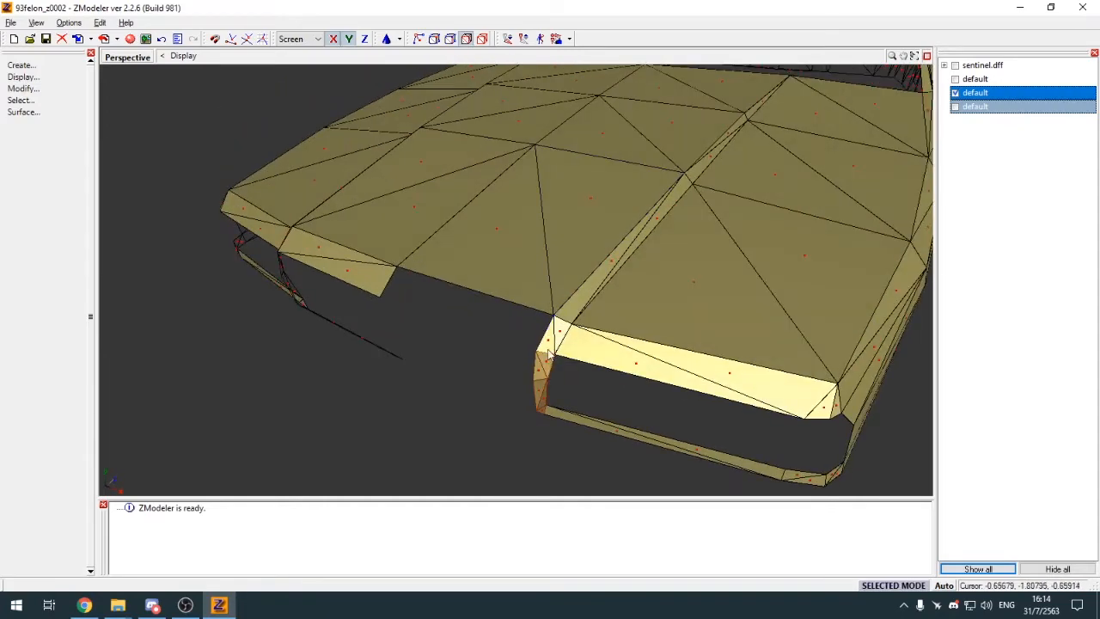
mouse_move(642, 229)
middle_down()
mouse_move(656, 221)
mouse_move(661, 258)
mouse_move(652, 235)
middle_up()
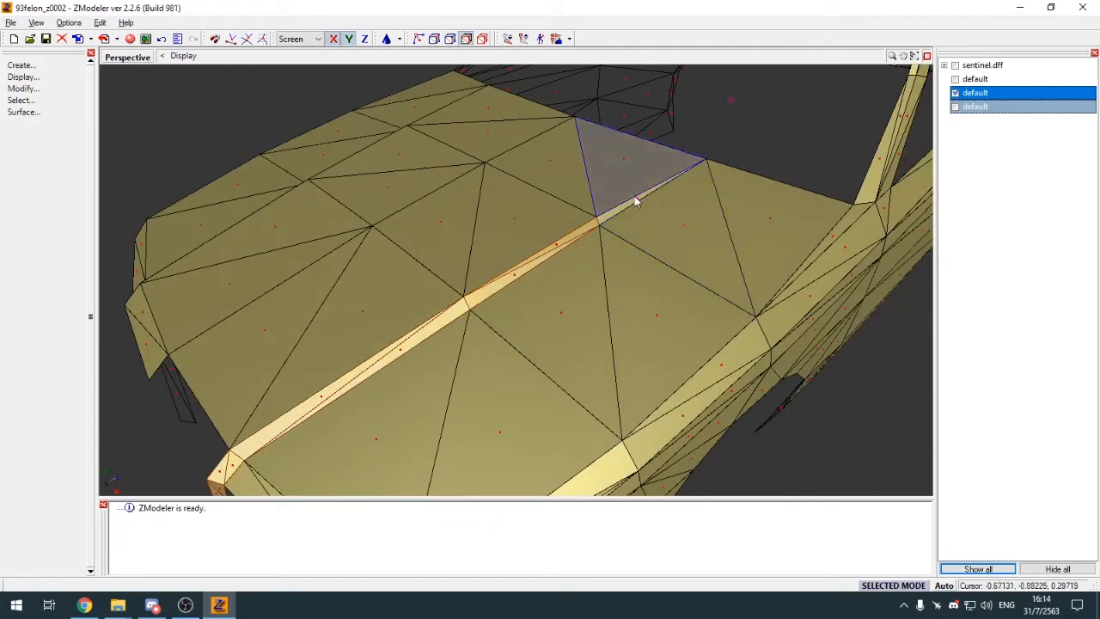
scroll(650, 208, down, 3)
scroll(771, 184, up, 4)
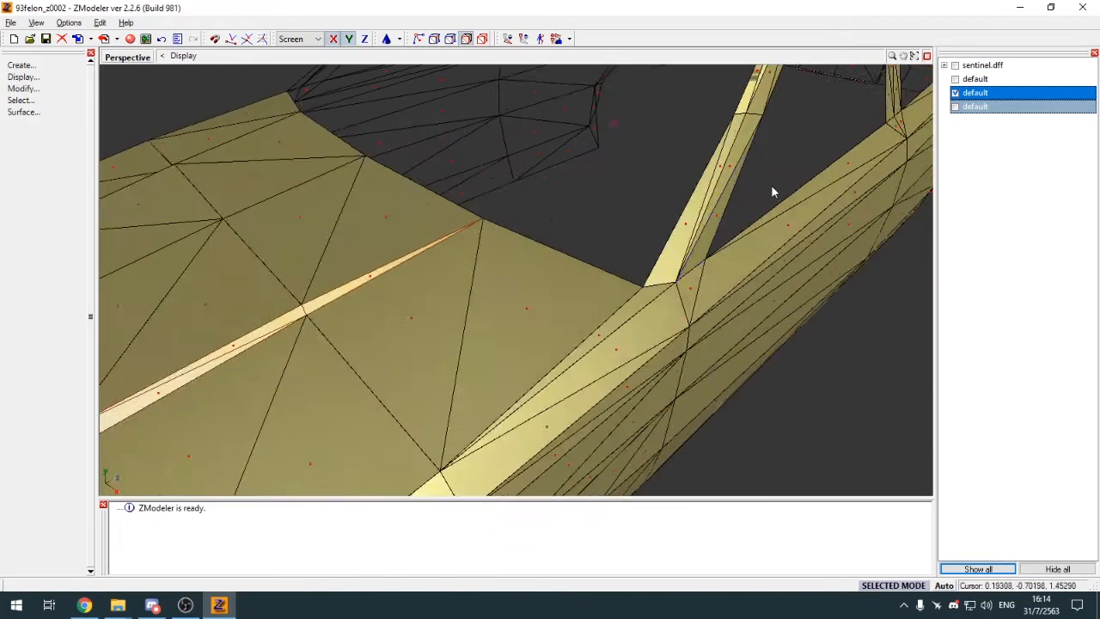
middle_drag(771, 185, 785, 178)
scroll(782, 186, down, 2)
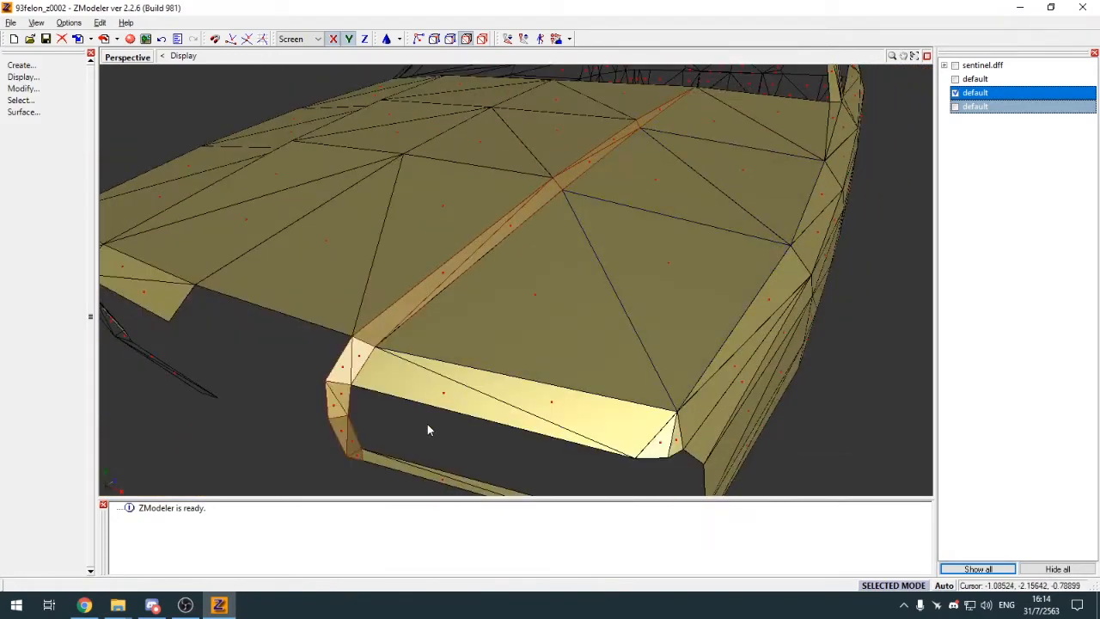
scroll(436, 427, up, 2)
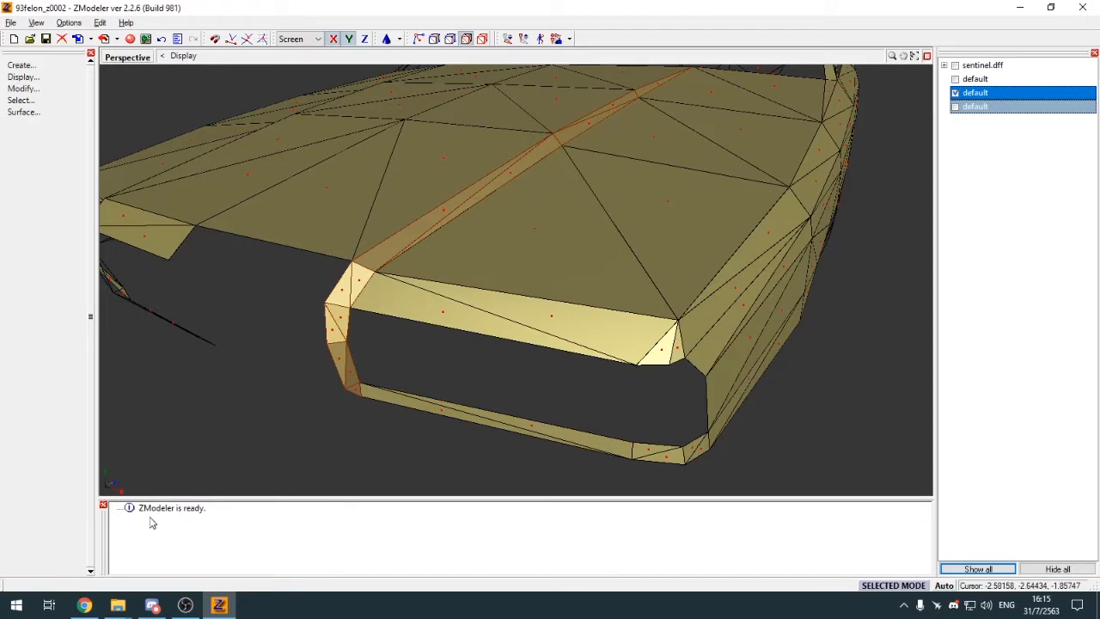
Step: Open the Maserati Quattroporte IV photo on Wikipedia in Chrome and compare its bonnet crease and front end with the model in ZModeler
click(84, 605)
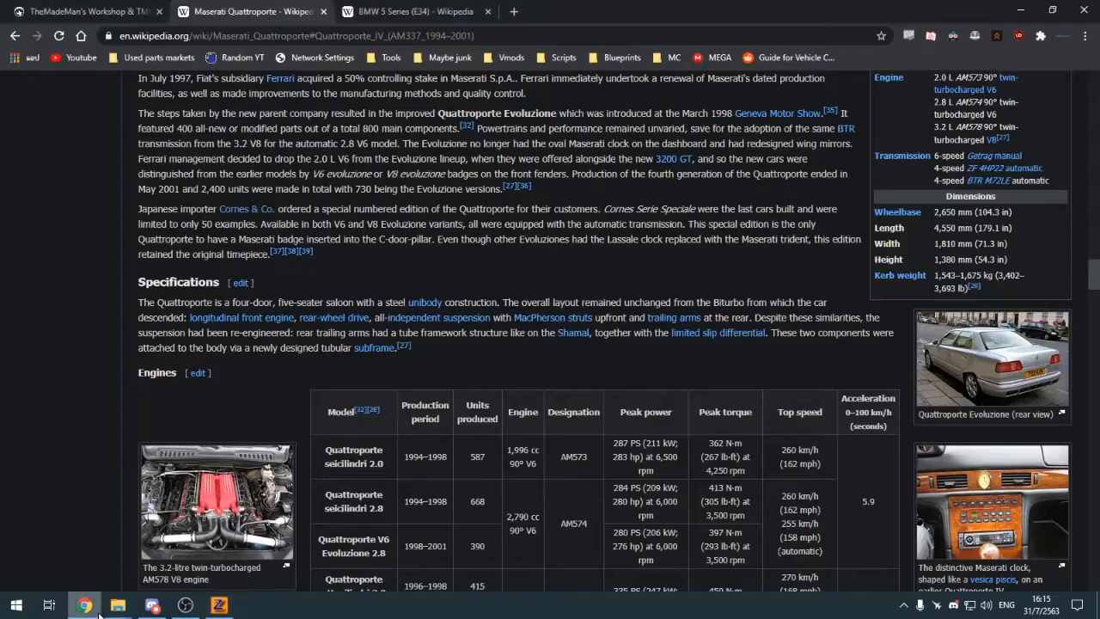
scroll(493, 280, up, 9)
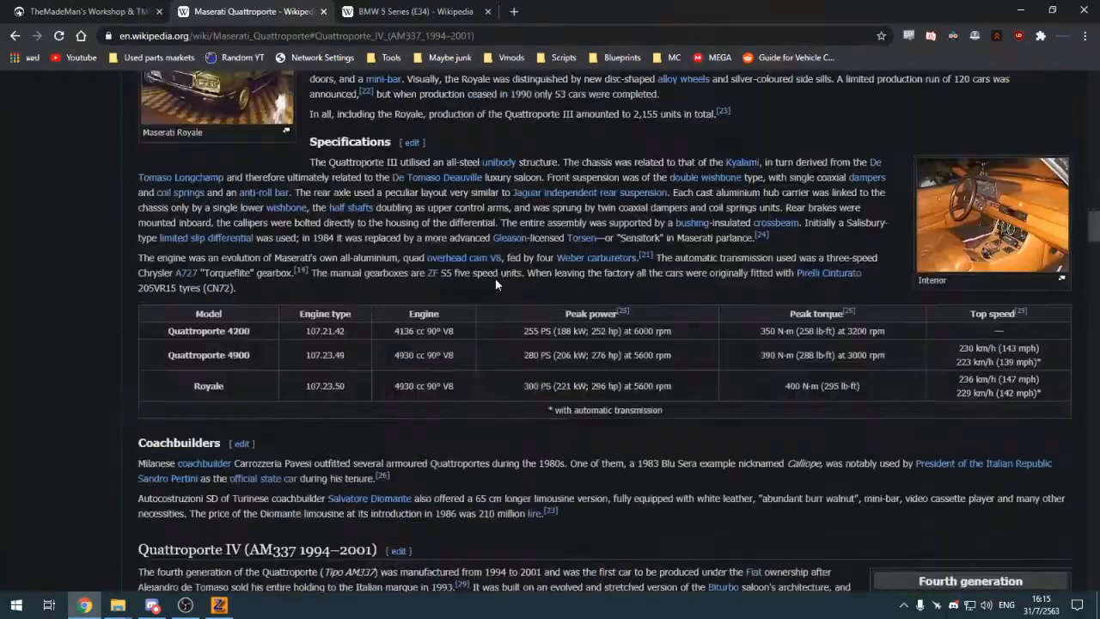
scroll(497, 280, down, 4)
click(900, 318)
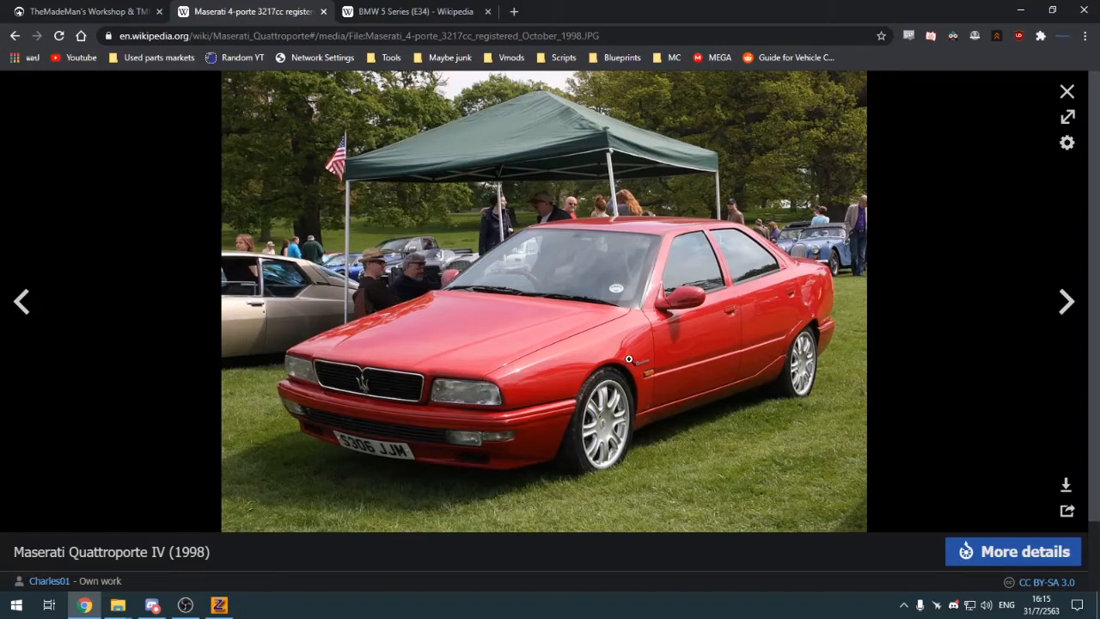
key(alt+Tab)
middle_drag(453, 313, 471, 311)
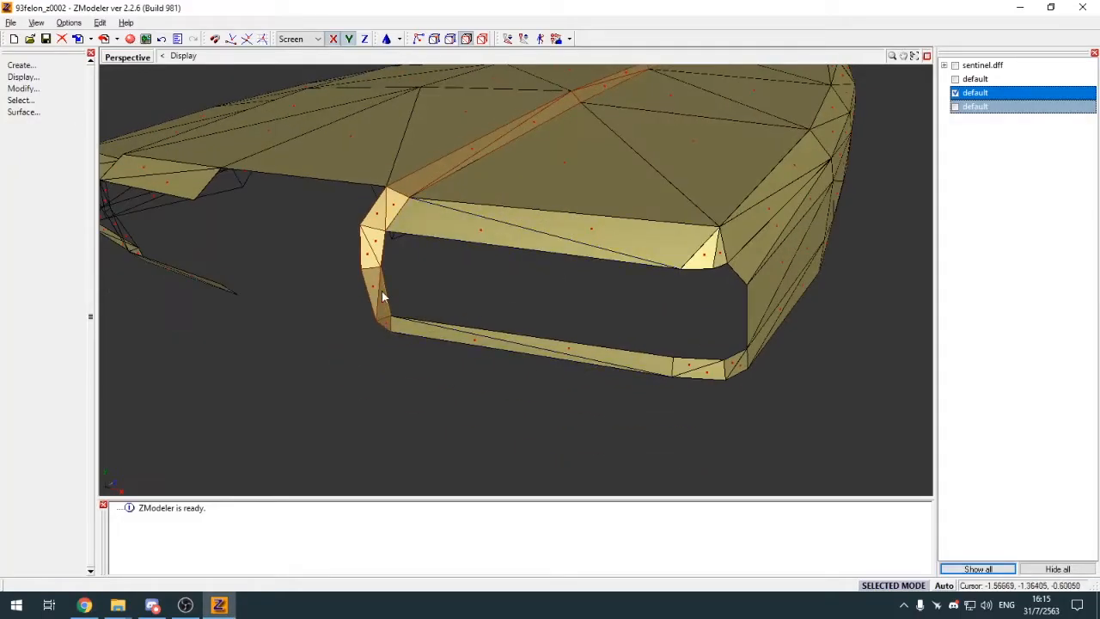
middle_drag(377, 244, 372, 276)
middle_drag(509, 325, 639, 389)
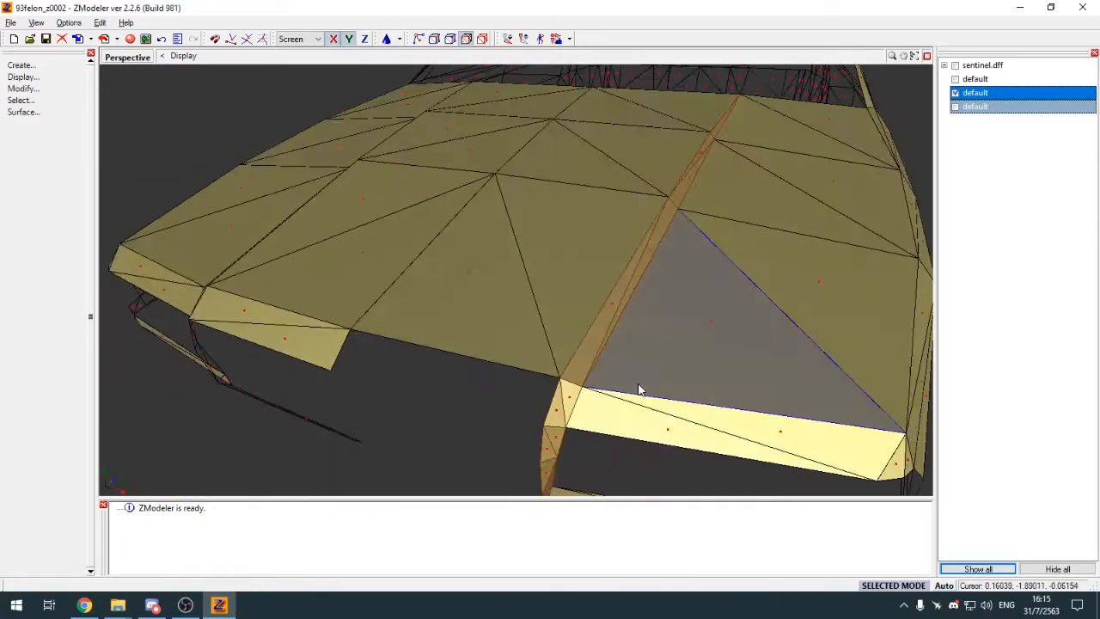
scroll(638, 389, down, 3)
key(alt+Tab)
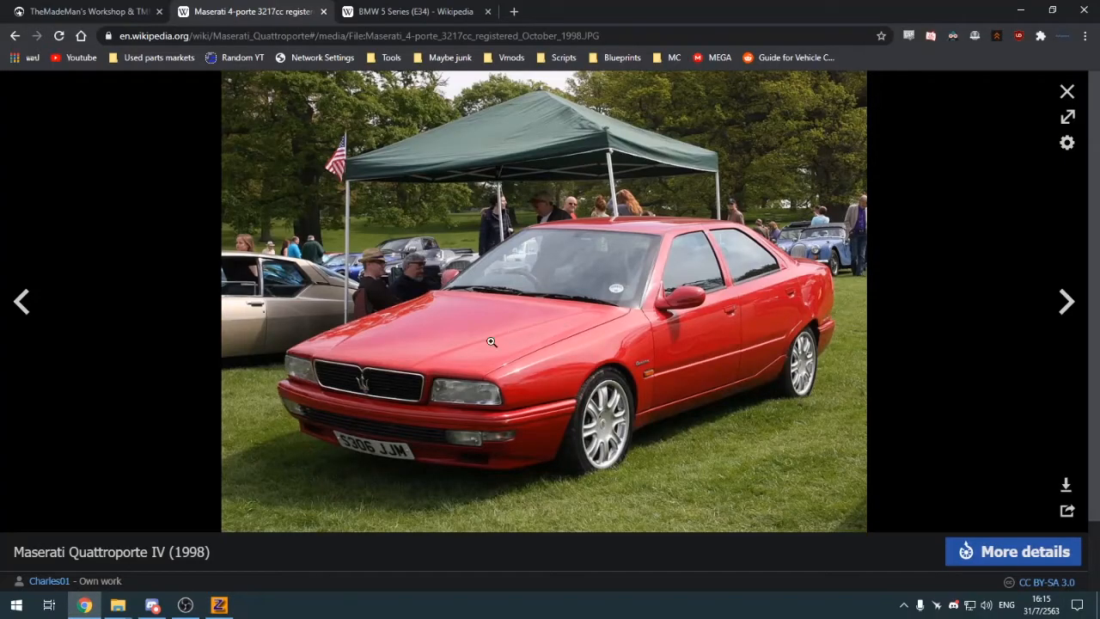
key(alt+Tab)
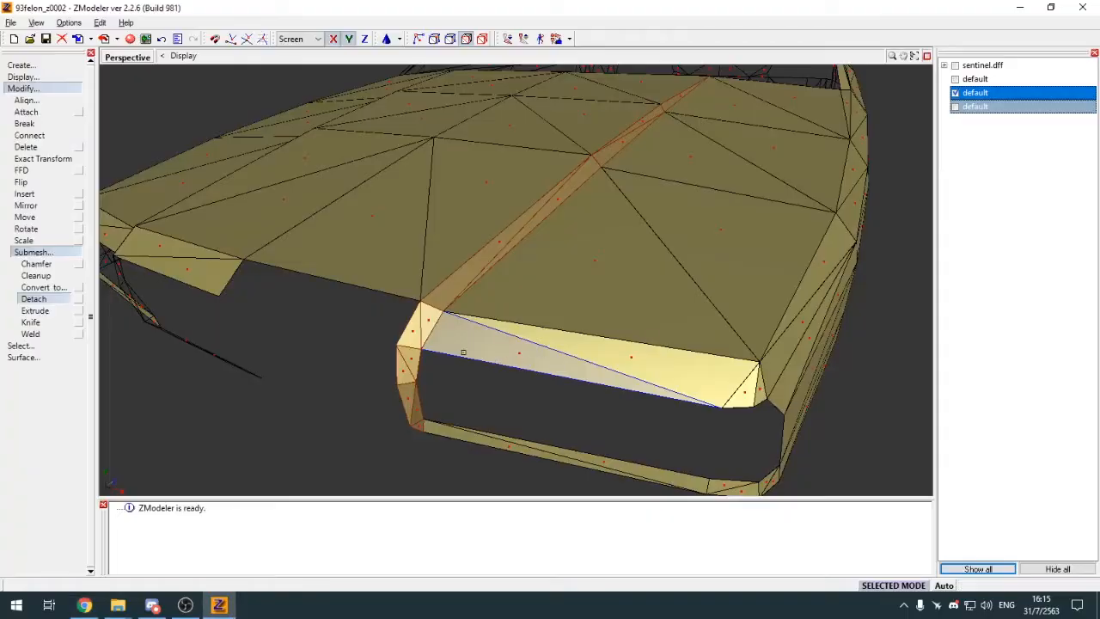
Step: Detach the selected bonnet crease and headlight divider strip into a new object and hide the body shell
click(78, 300)
click(213, 307)
click(60, 90)
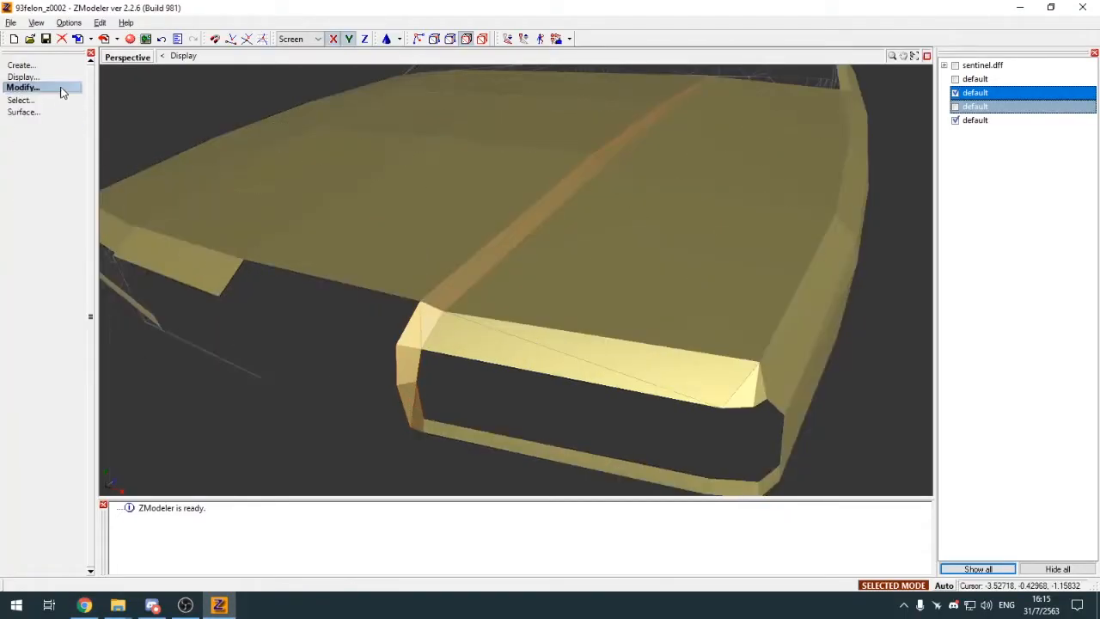
click(483, 40)
click(956, 93)
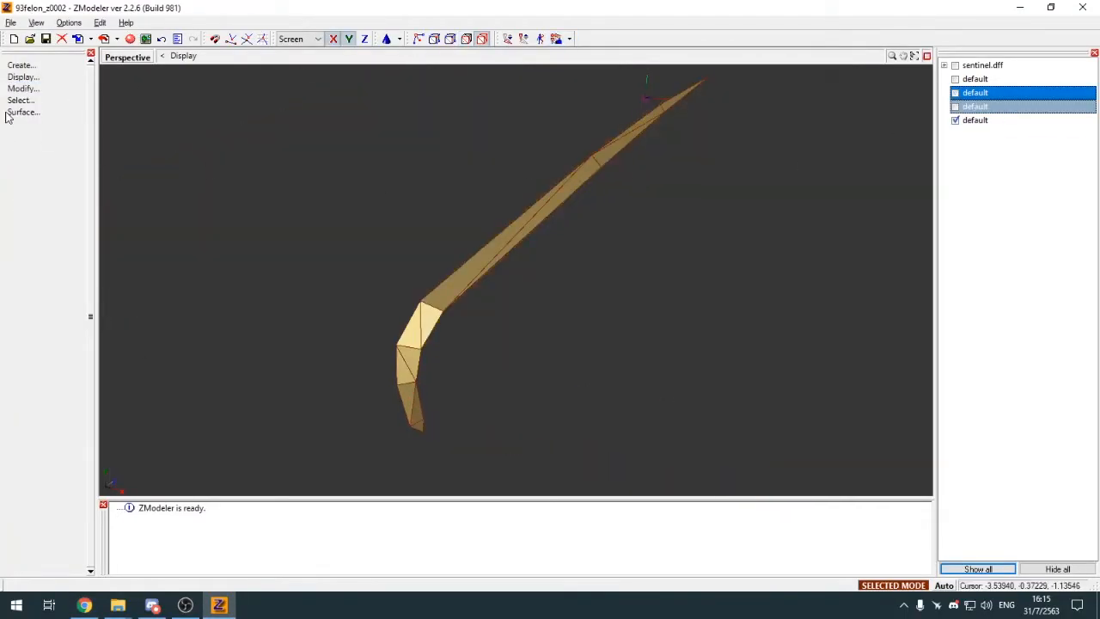
Step: Box-select vertex pairs along the detached crease strip from its rear section to the divider's lower end, and return to object level
middle_drag(534, 125, 560, 178)
key(2)
key(q)
key(space)
drag(576, 198, 590, 205)
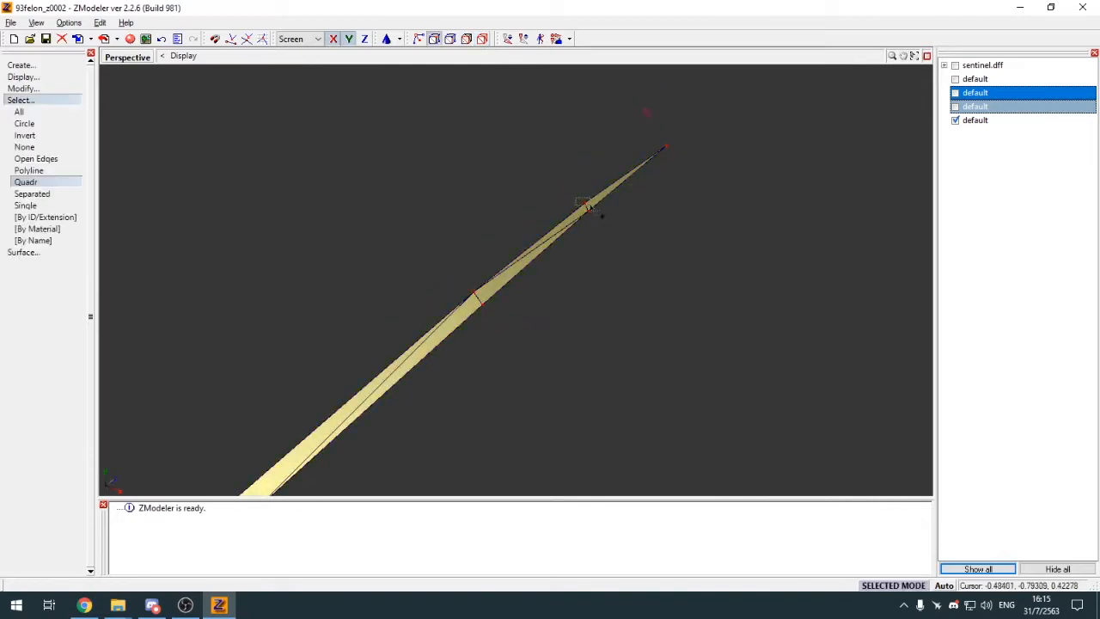
drag(413, 275, 483, 307)
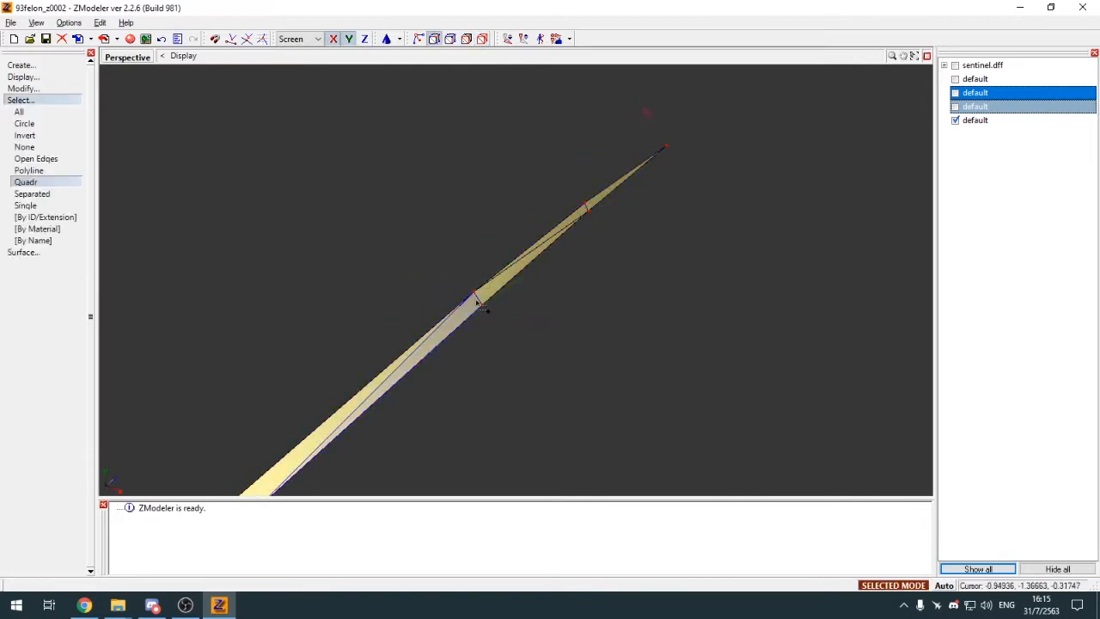
middle_drag(769, 492, 515, 329)
click(487, 307)
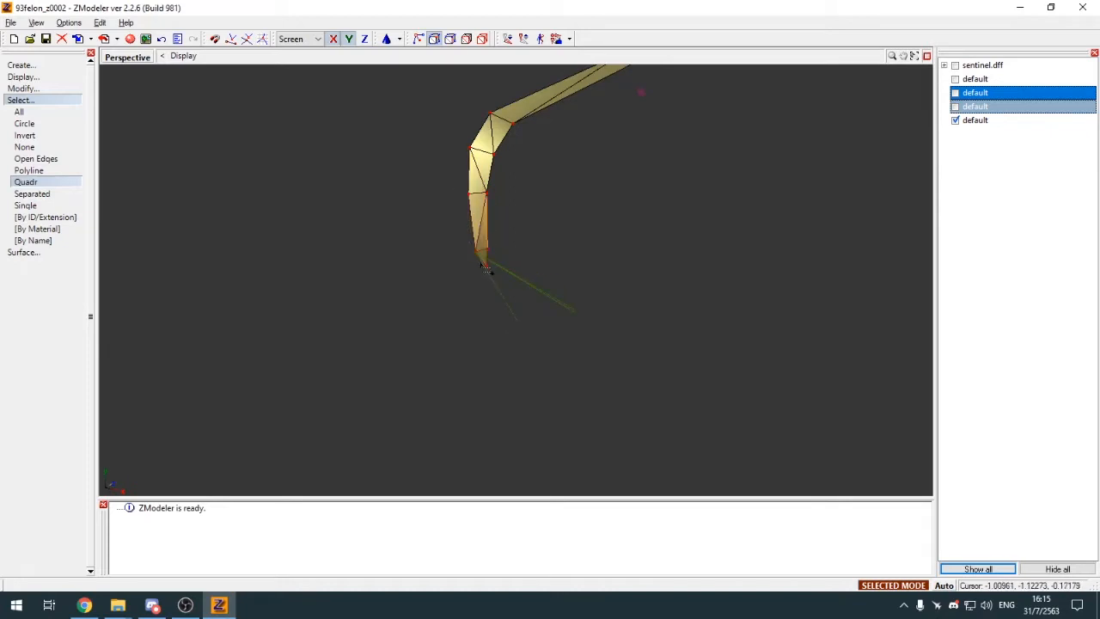
click(49, 99)
key(4)
scroll(429, 193, down, 4)
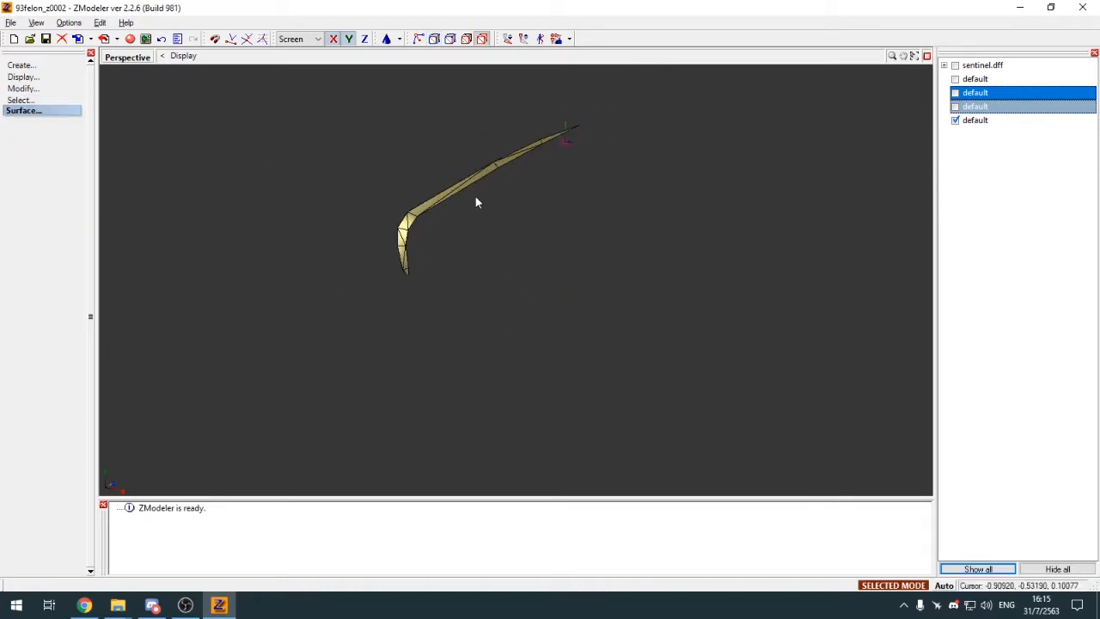
Step: Attach the detached bonnet crease and headlight divider strip to the grille strips object
middle_drag(466, 183, 500, 191)
key(a)
click(491, 183)
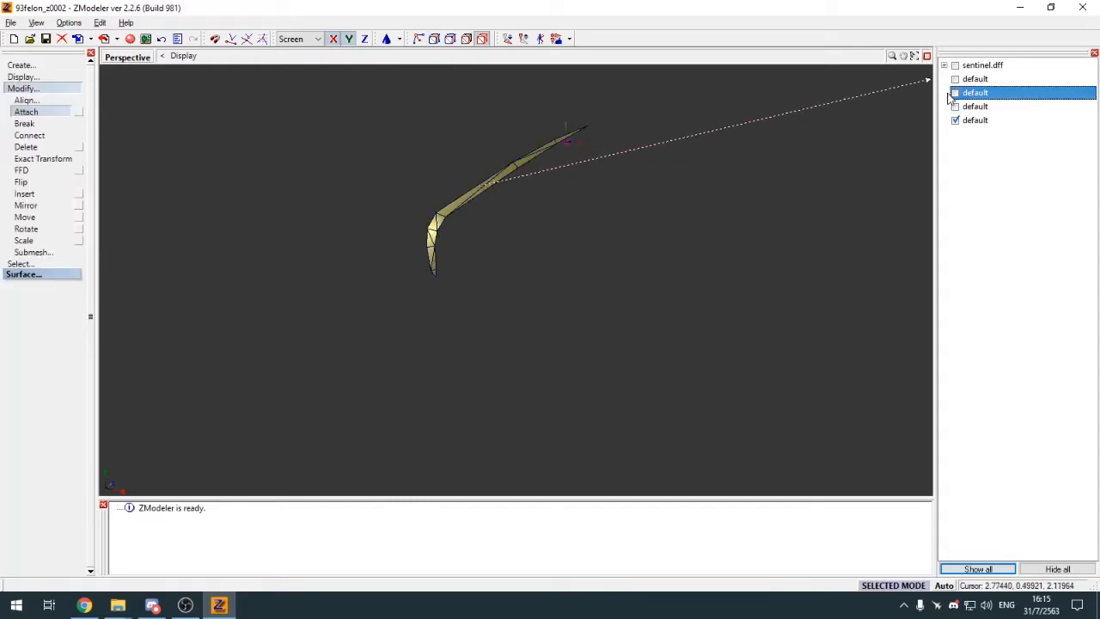
click(955, 106)
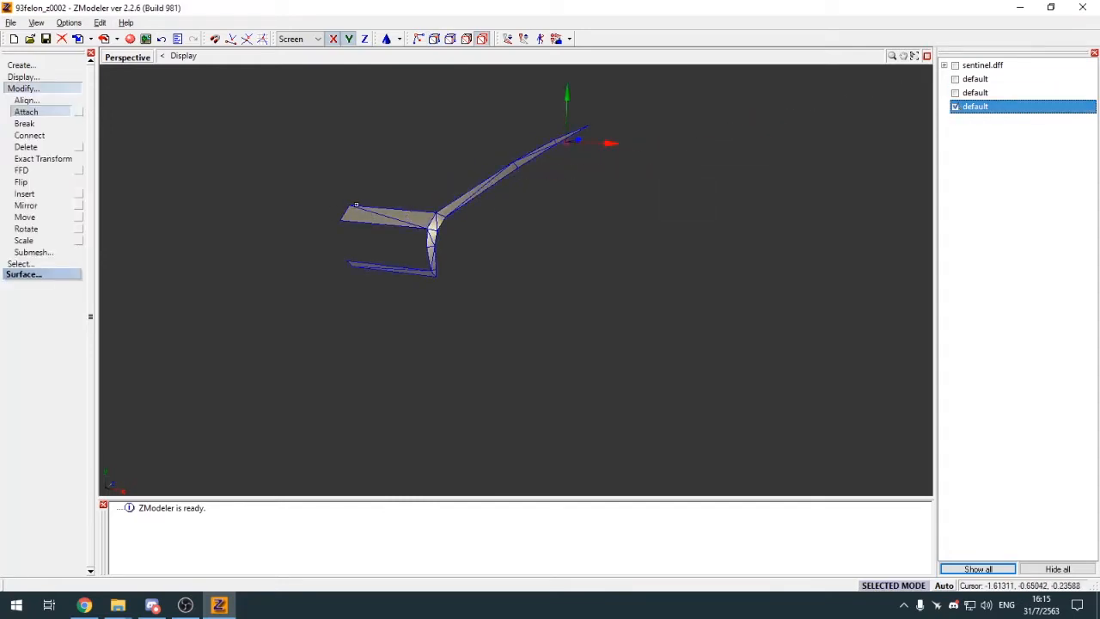
click(69, 90)
scroll(484, 240, up, 6)
scroll(490, 240, down, 2)
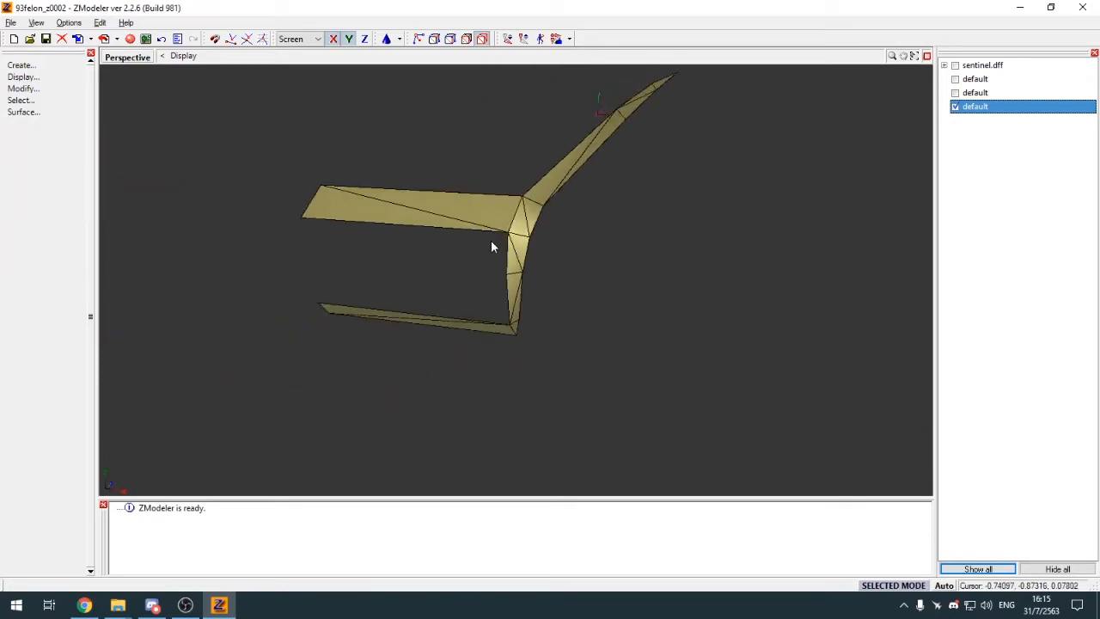
middle_drag(491, 240, 450, 122)
Step: Hide the merged grille and crease strips, show the body shell, and select the six bonnet polygons between the centre line and the crease gap
click(955, 106)
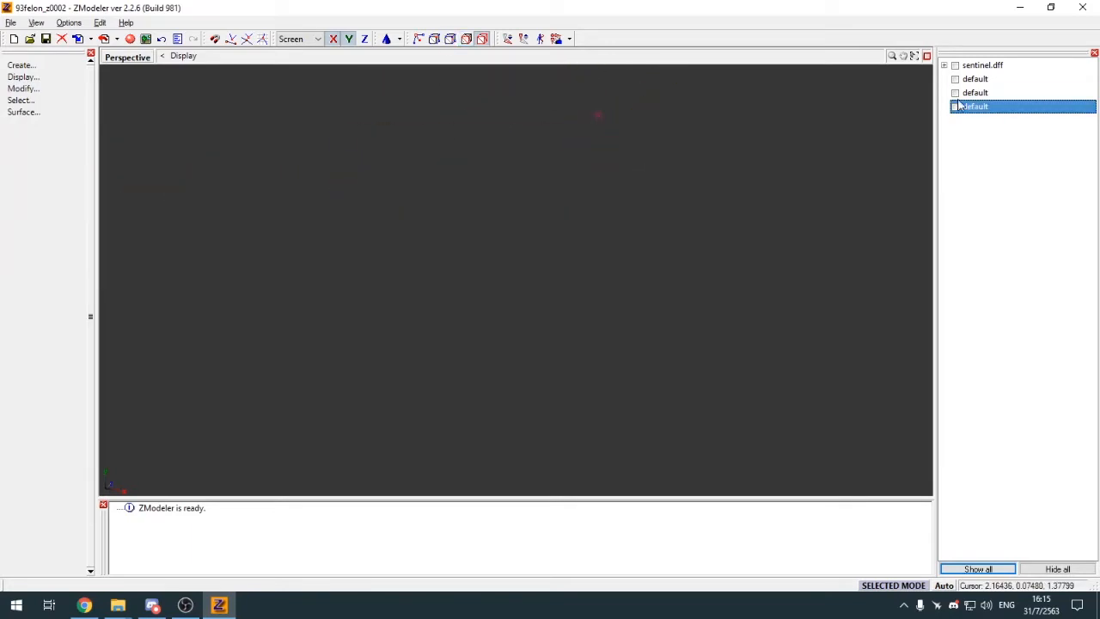
click(956, 93)
scroll(545, 307, down, 2)
middle_drag(545, 310, 528, 277)
key(3)
click(553, 220)
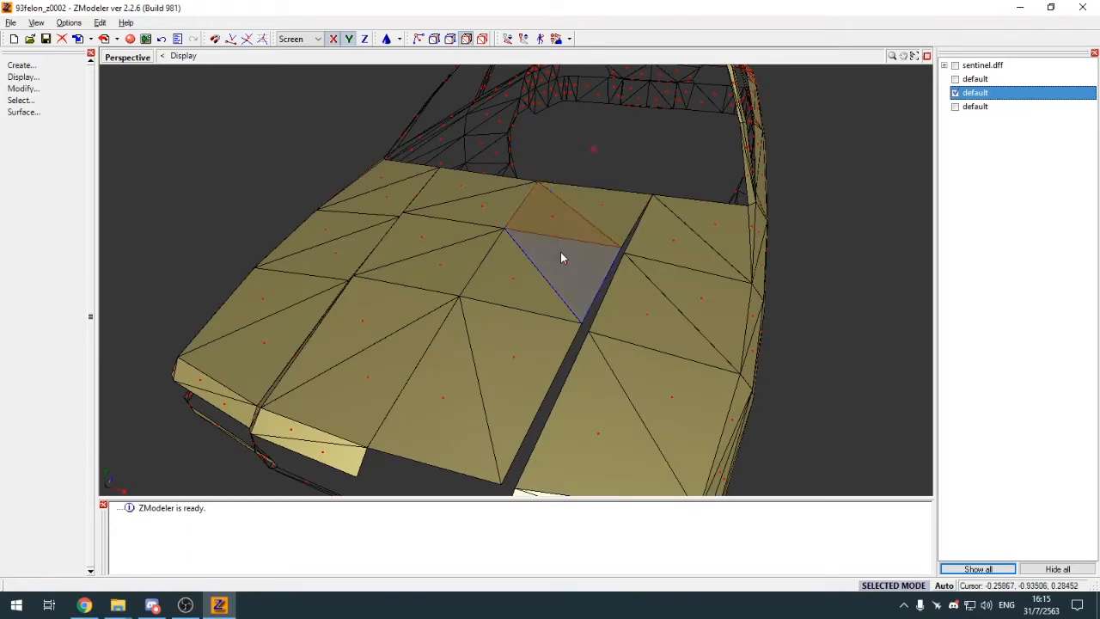
click(561, 254)
click(597, 222)
click(516, 279)
click(509, 339)
click(457, 394)
middle_drag(460, 394, 540, 355)
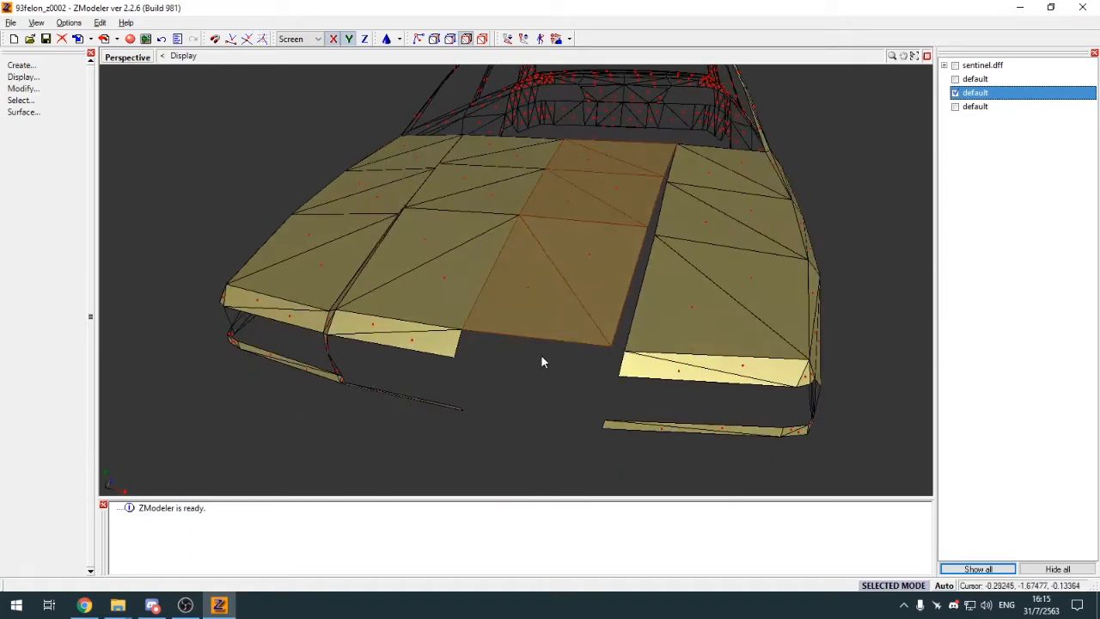
Step: Detach the selected central bonnet polygons into a new object and hide the body shell
key(d)
key(space)
click(471, 363)
click(60, 88)
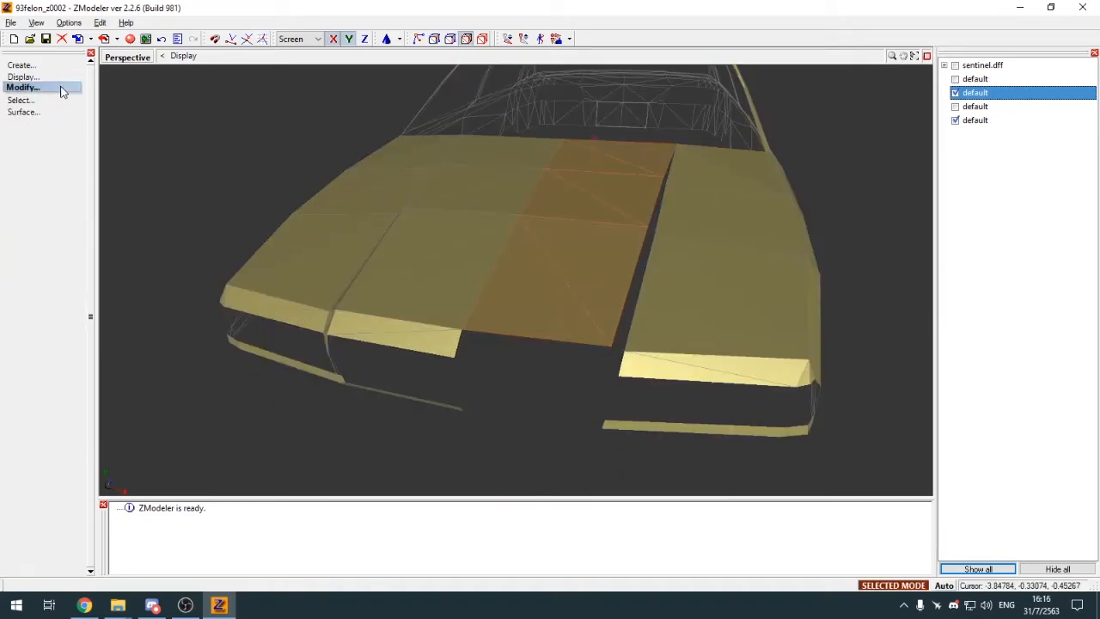
click(483, 39)
click(956, 93)
middle_drag(524, 213, 433, 238)
Step: Box-select vertices on the detached central bonnet panel and return to object level
key(1)
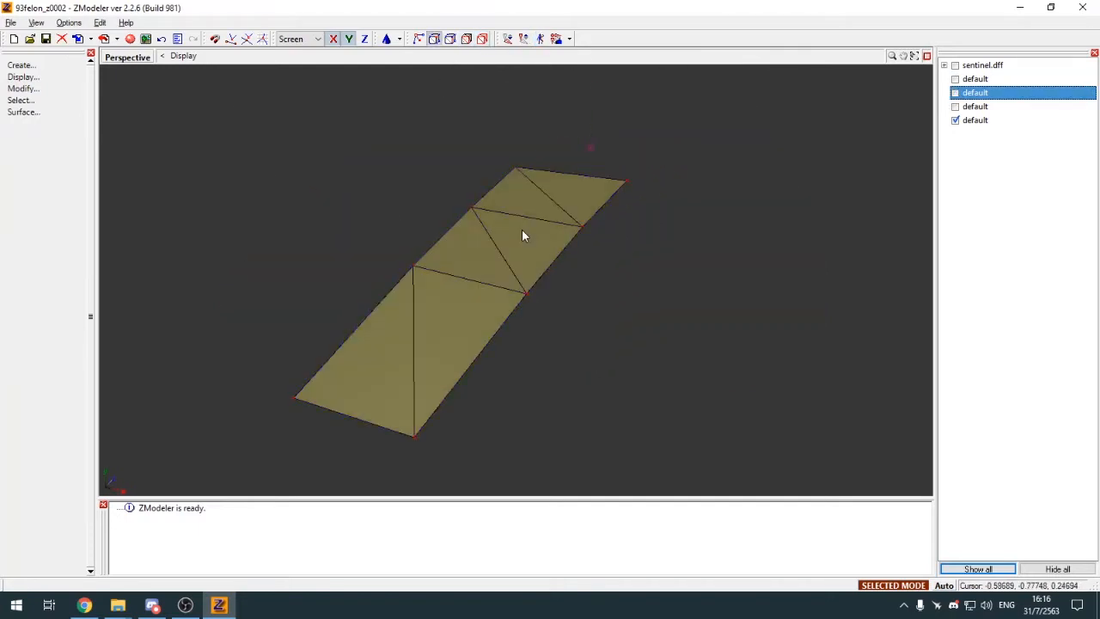
key(q)
key(space)
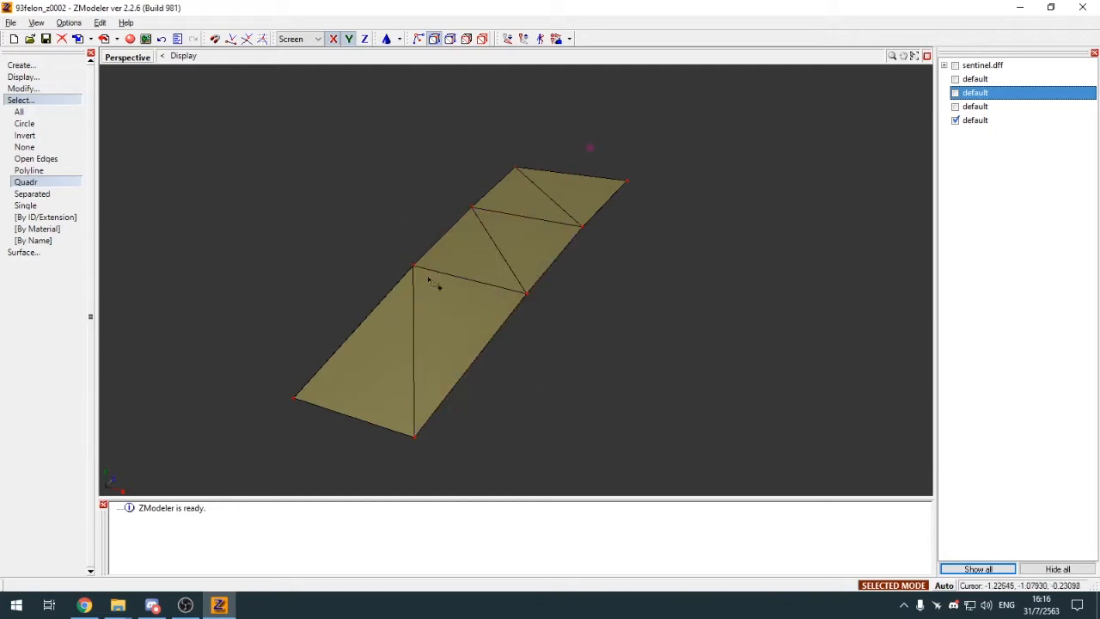
click(19, 112)
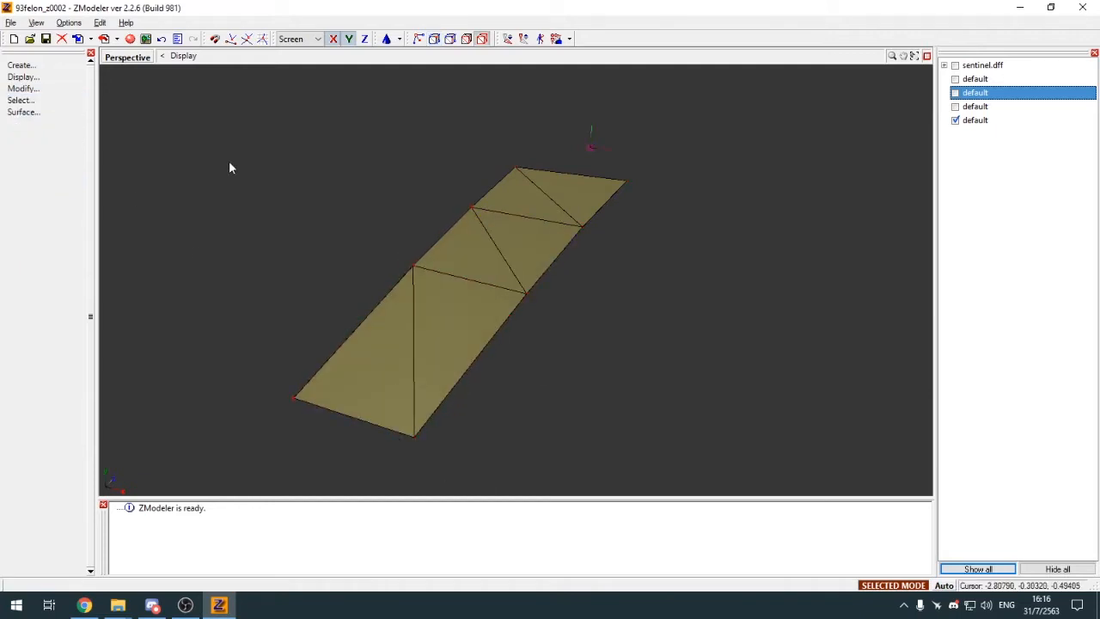
click(463, 238)
Step: Show the grille and crease strips together with the central bonnet panel and examine how their edges meet
click(955, 120)
click(956, 107)
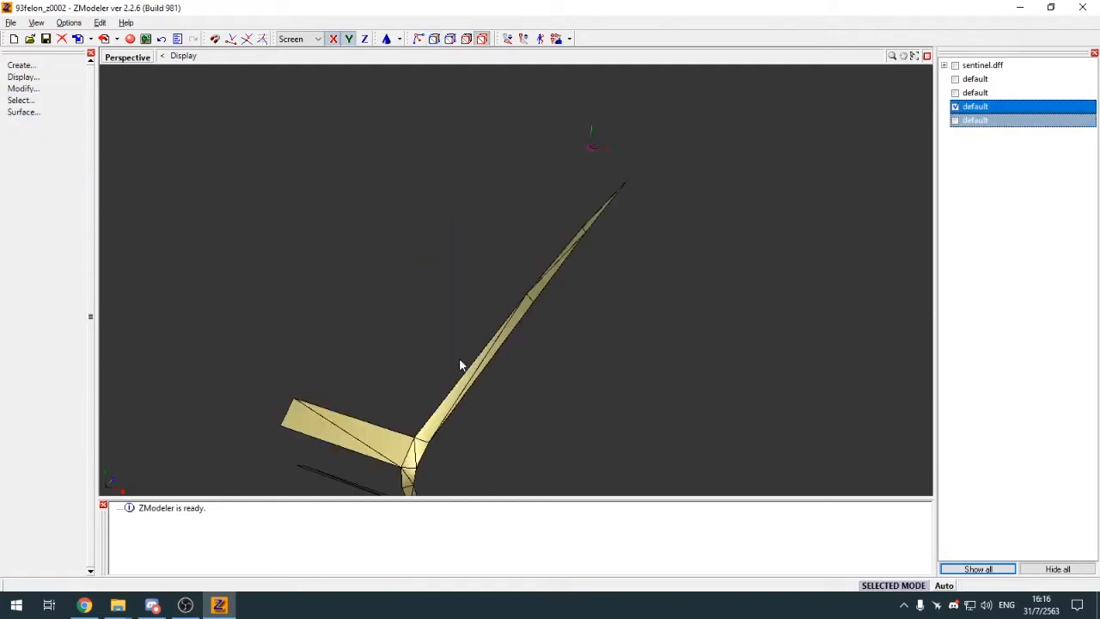
click(956, 120)
click(457, 355)
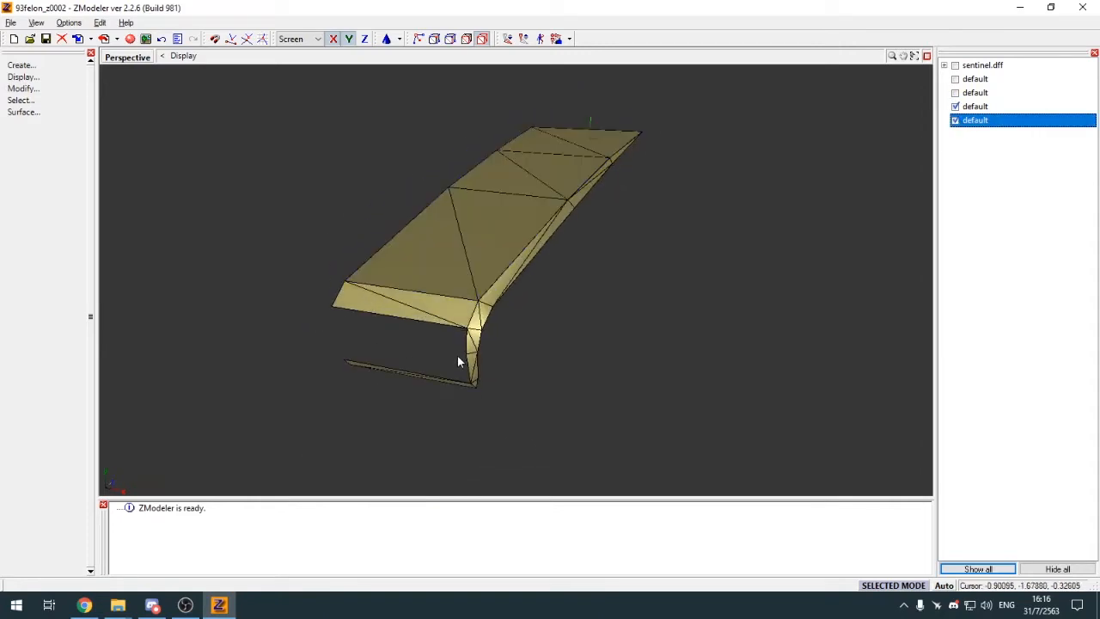
click(470, 342)
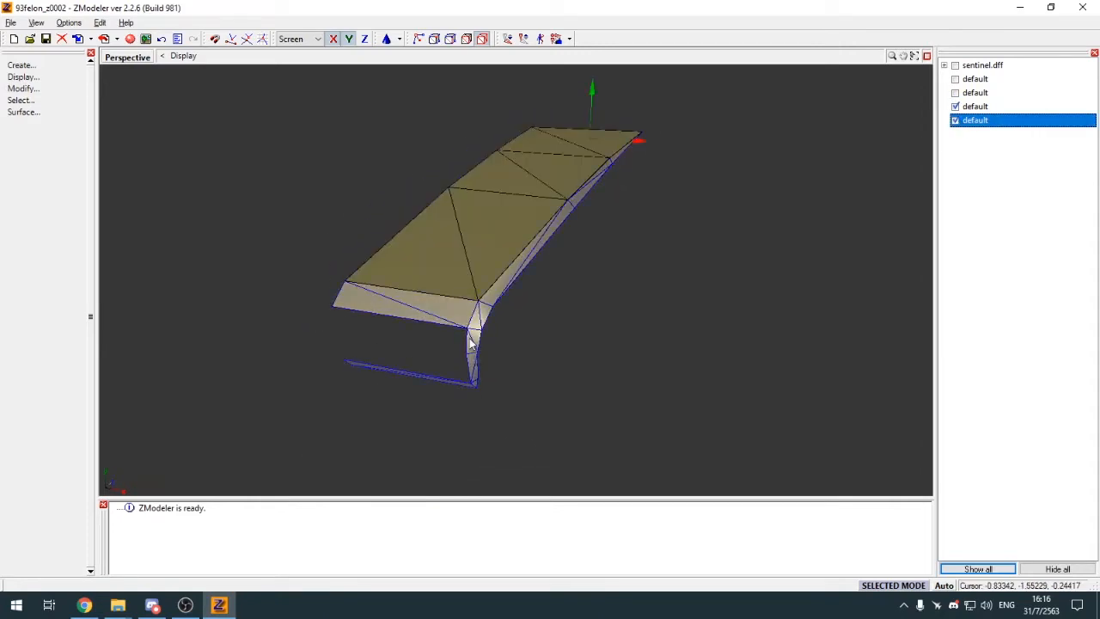
click(334, 269)
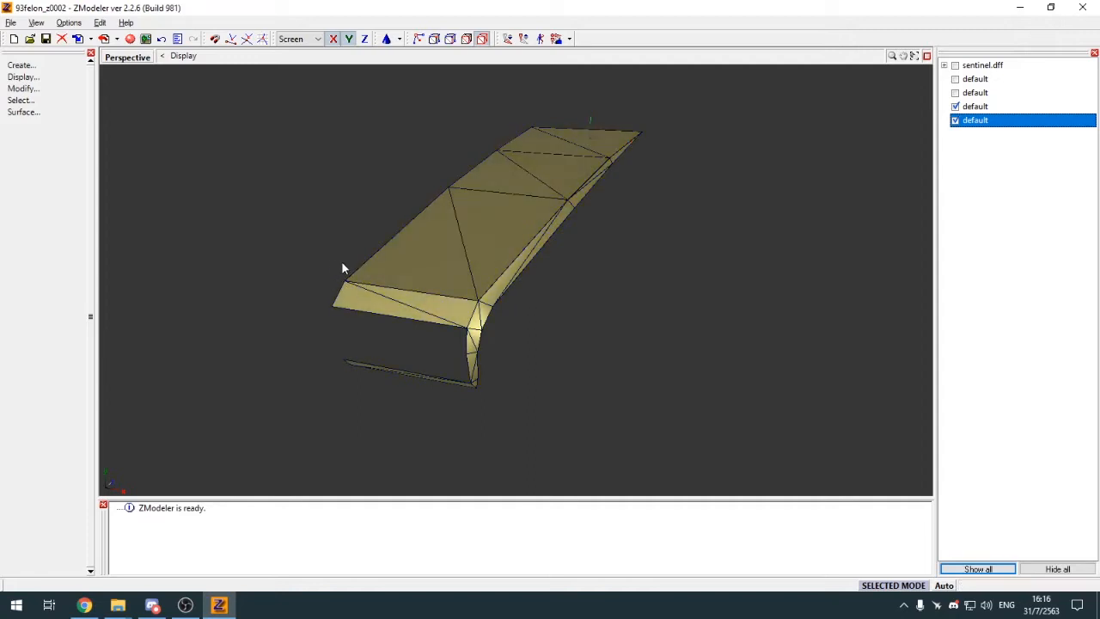
scroll(343, 280, up, 3)
scroll(353, 284, down, 2)
click(369, 295)
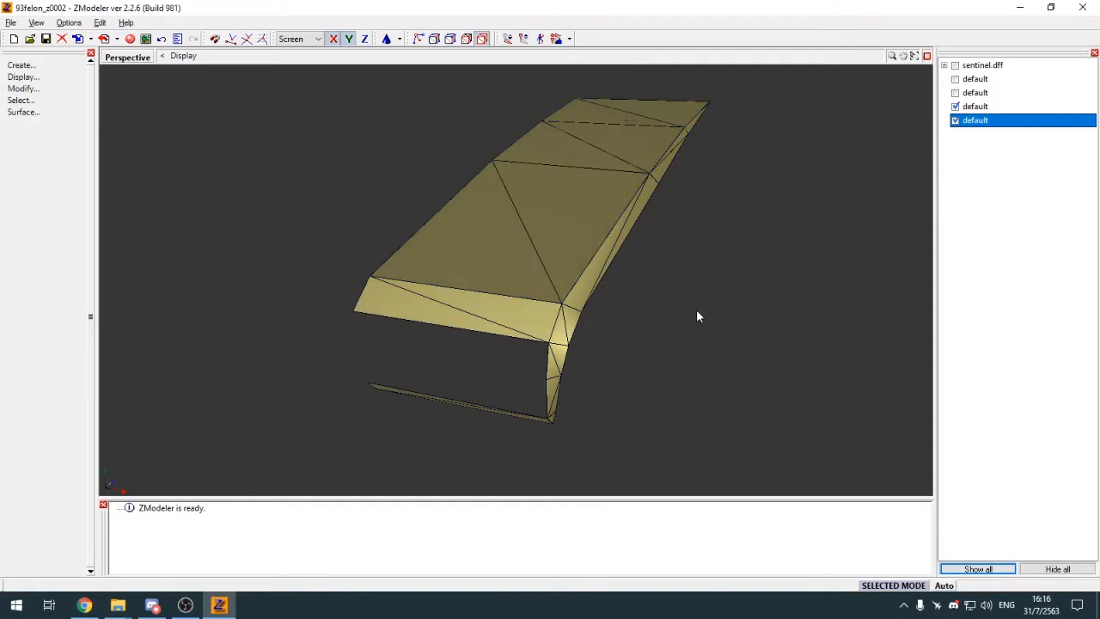
Step: Hide the bonnet panel and strips, show the body shell, and select the outer bonnet polygons beyond the crease gap, including the rear corner sliver
click(956, 120)
click(956, 107)
click(955, 79)
click(956, 80)
click(955, 93)
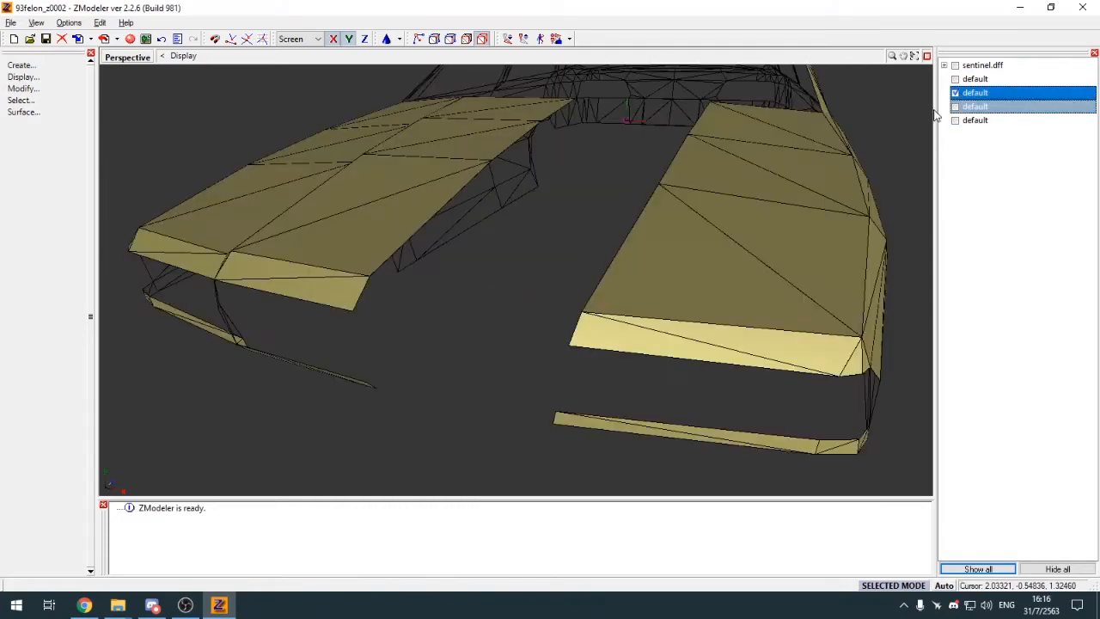
mouse_move(593, 287)
middle_down()
mouse_move(750, 253)
mouse_move(739, 277)
mouse_move(589, 292)
middle_up()
key(3)
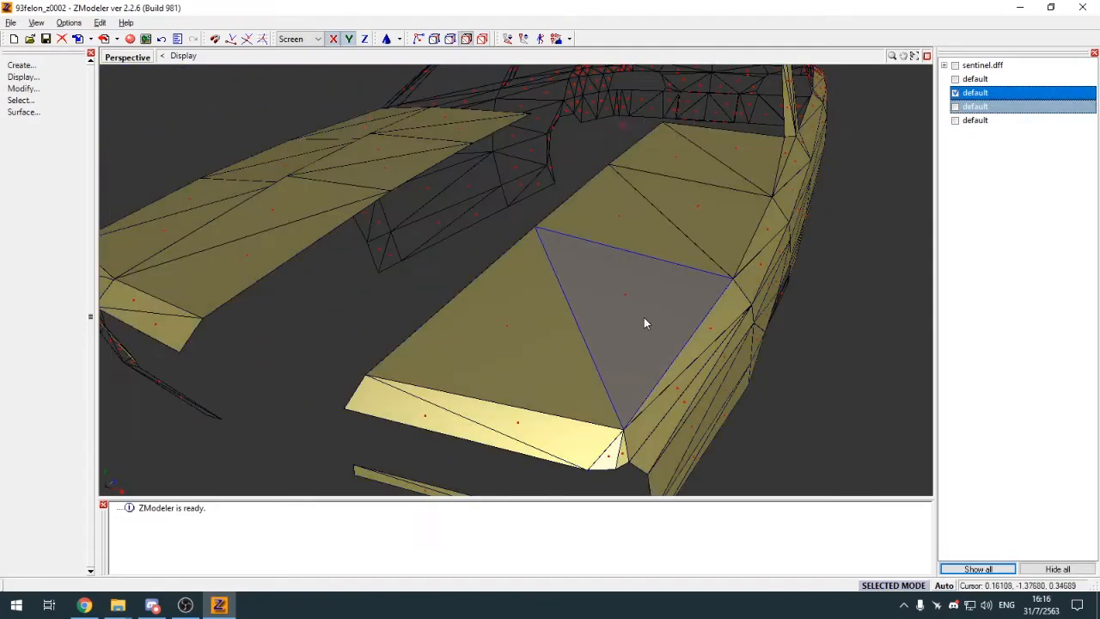
mouse_move(643, 318)
middle_down()
mouse_move(632, 318)
mouse_move(647, 325)
middle_up()
scroll(647, 326, down, 3)
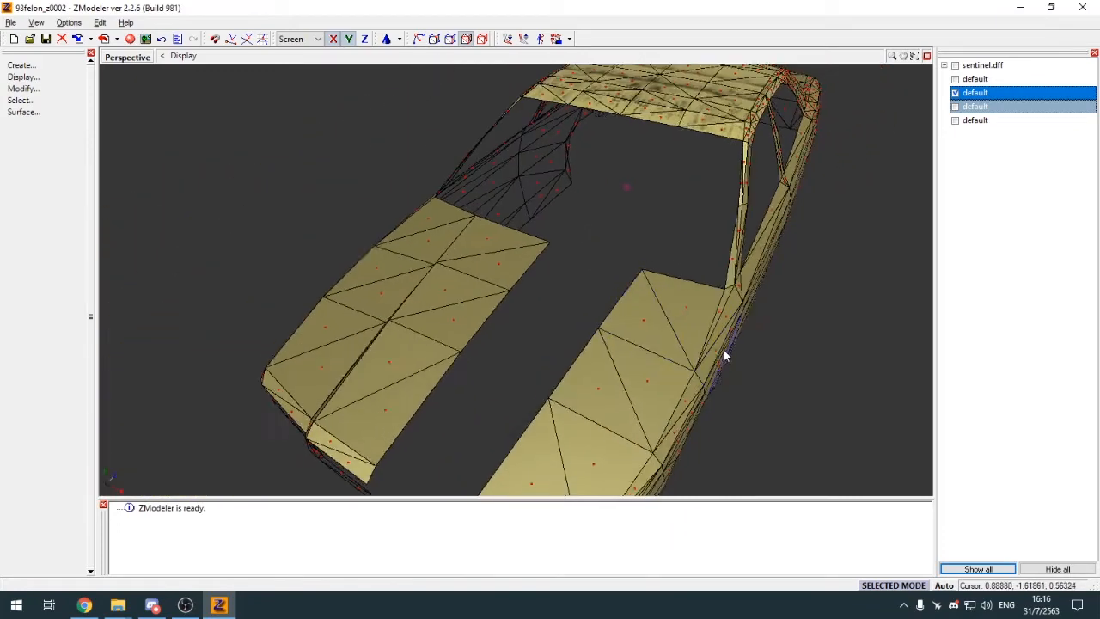
middle_drag(724, 355, 731, 275)
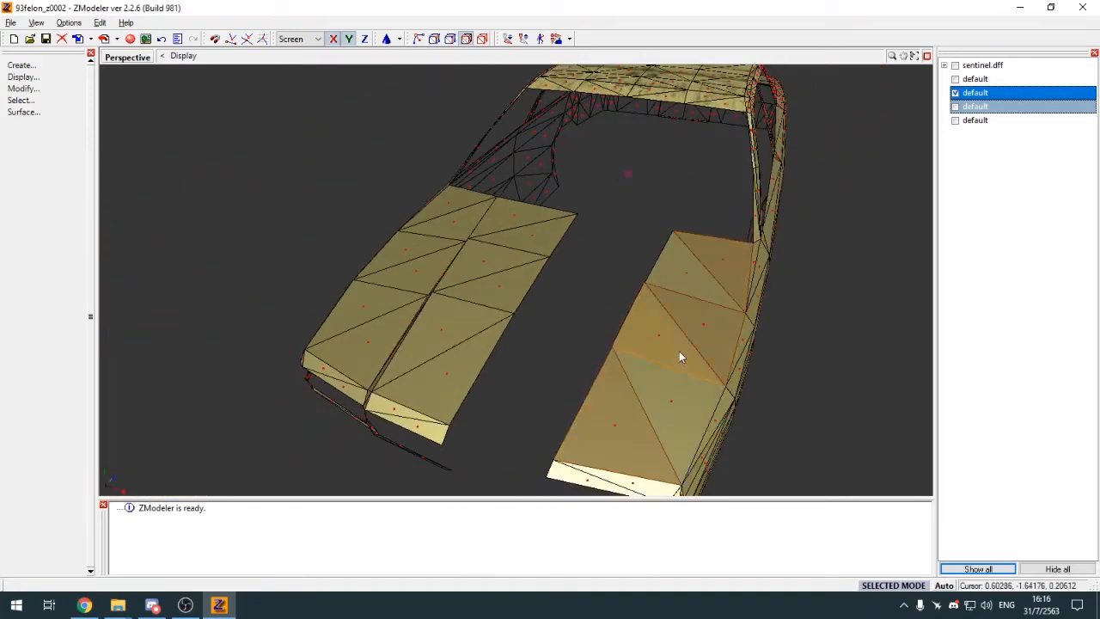
middle_drag(679, 305, 634, 353)
scroll(668, 300, up, 3)
scroll(665, 330, down, 3)
middle_drag(567, 387, 554, 396)
scroll(544, 305, up, 3)
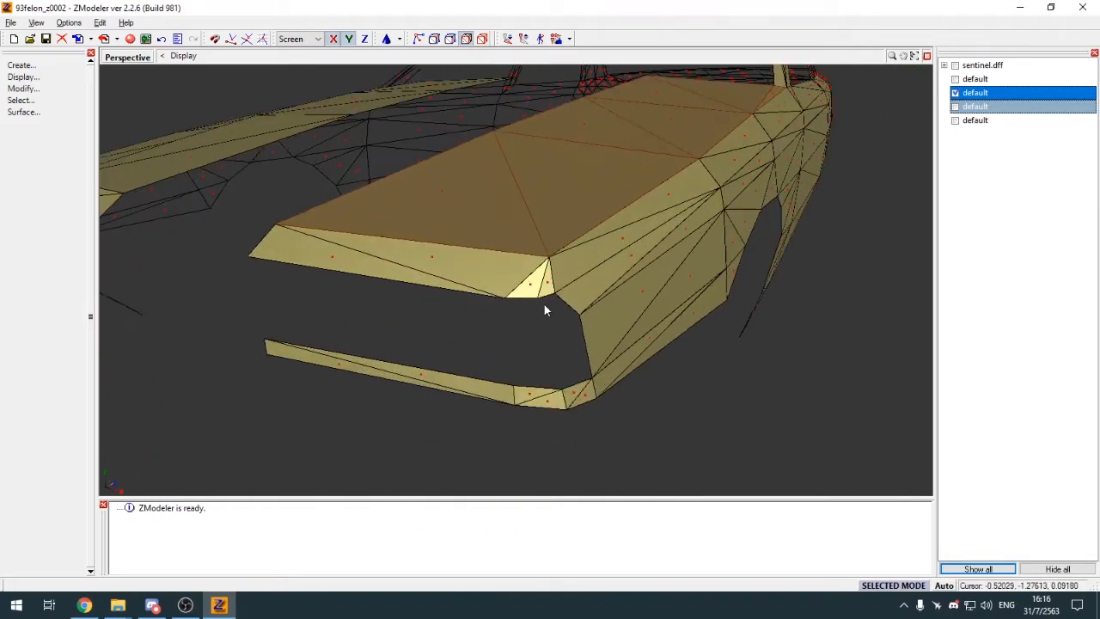
Step: Detach the selected outer bonnet polygons into a new object and hide the body shell
key(d)
key(space)
click(260, 311)
click(21, 89)
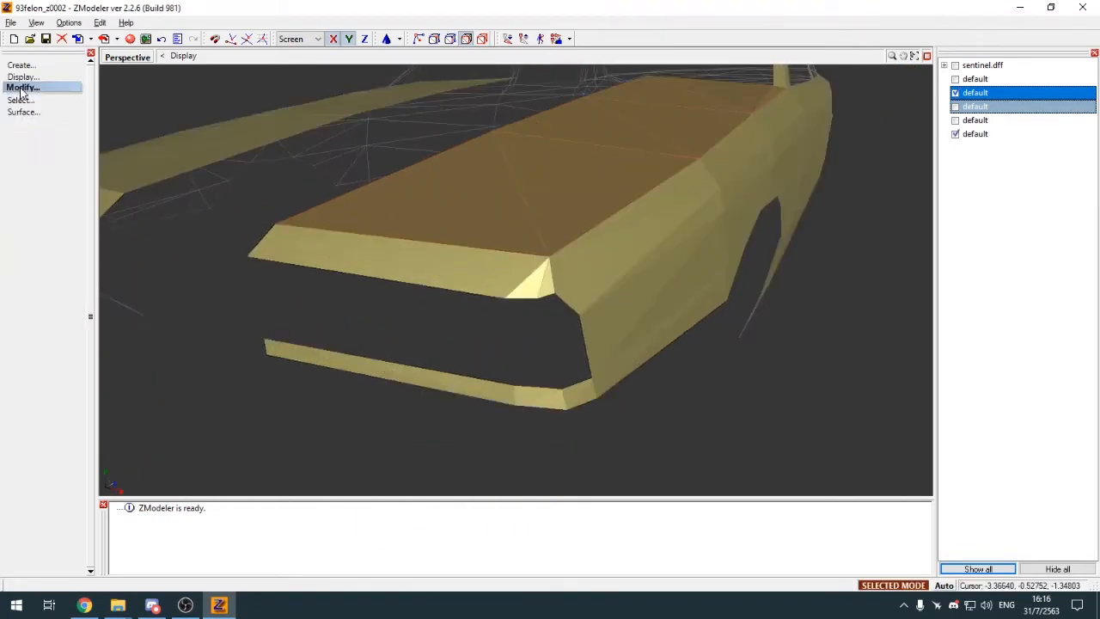
click(483, 41)
click(956, 93)
click(629, 201)
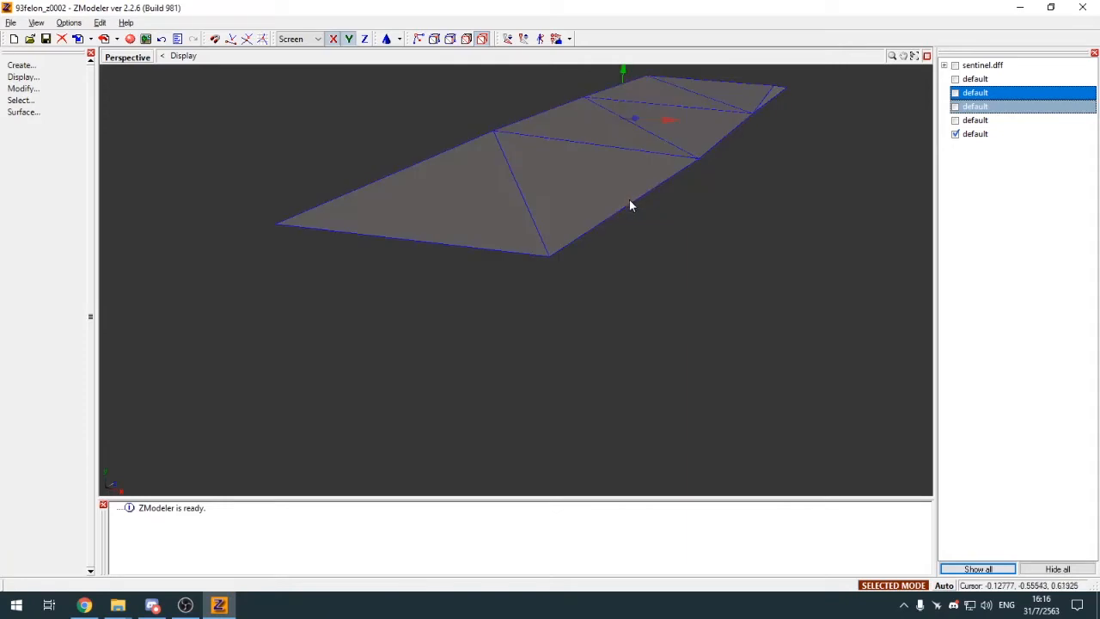
Step: Box-select vertices on the detached outer bonnet panel around its rear outer corner and return to object level
middle_drag(629, 199, 705, 331)
key(space)
key(1)
scroll(638, 248, down, 5)
key(q)
scroll(651, 287, up, 2)
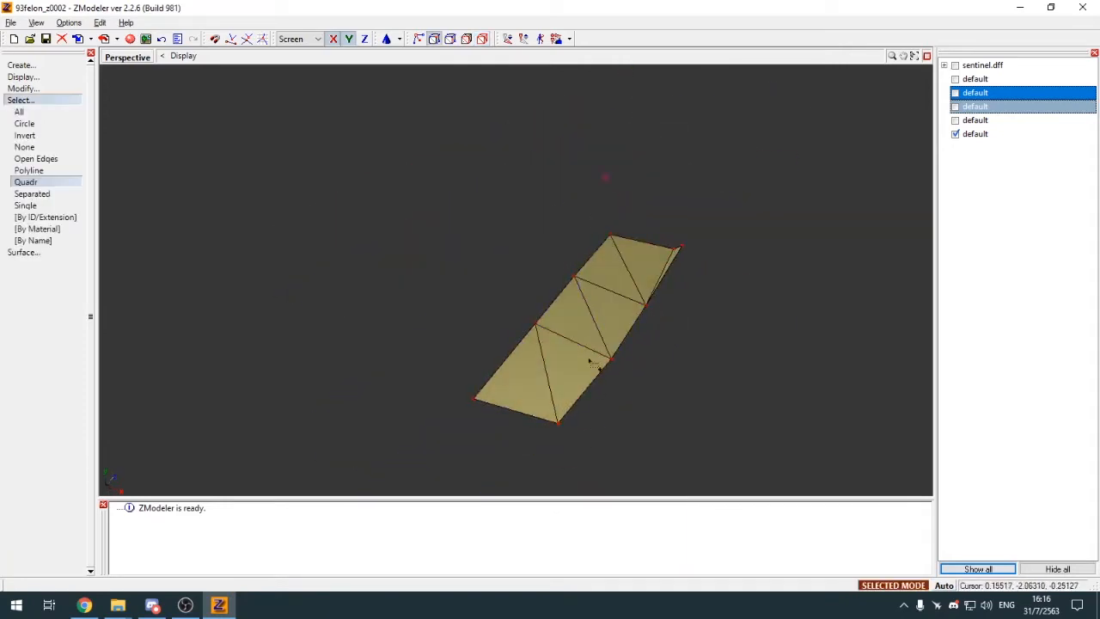
drag(675, 262, 689, 267)
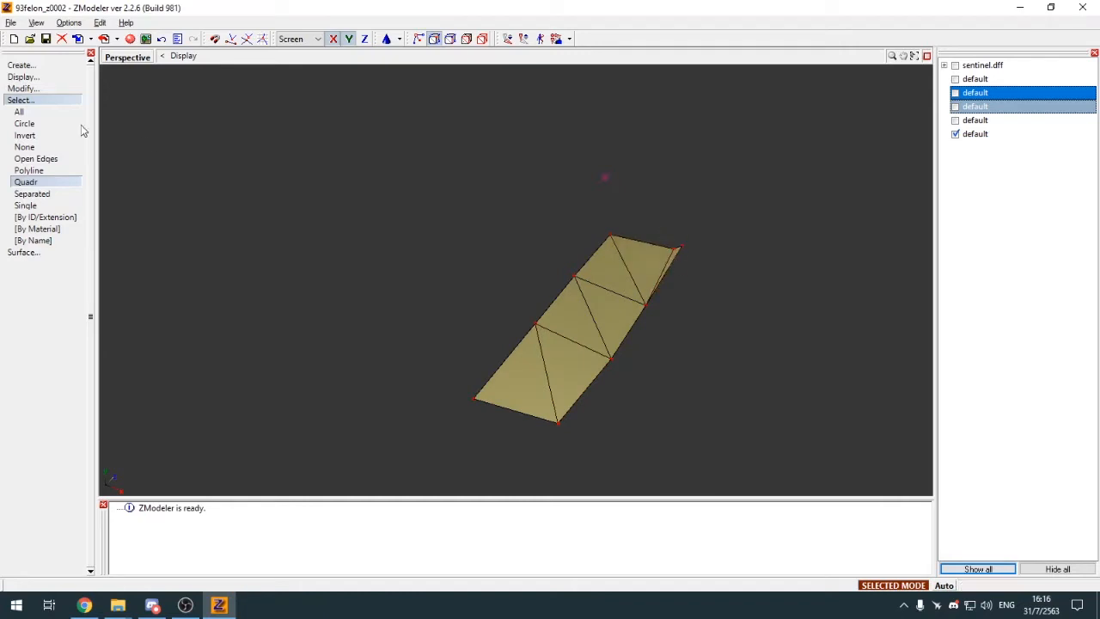
click(38, 101)
key(4)
Step: Attach the outer bonnet panel to the central bonnet panel so both form one half-bonnet object
key(space)
key(a)
click(613, 278)
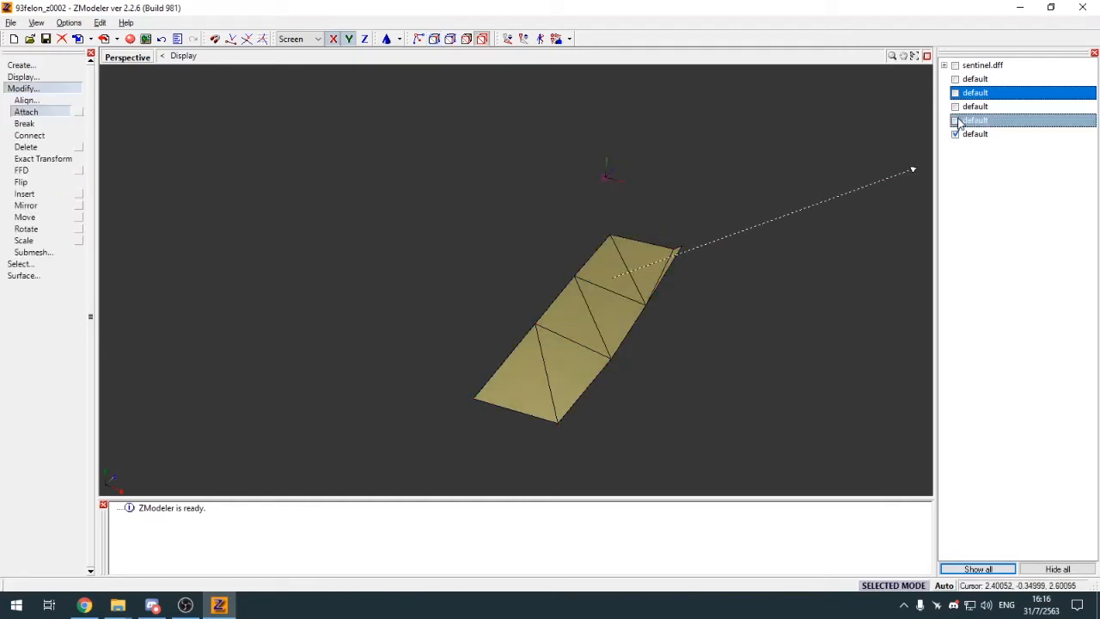
click(955, 120)
click(493, 272)
click(58, 90)
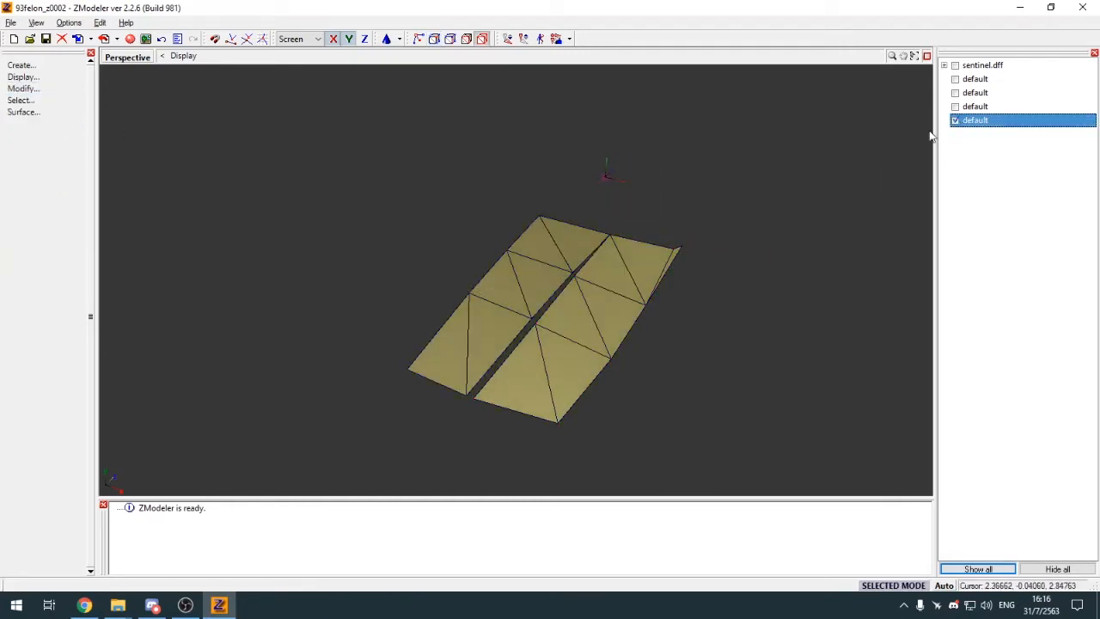
Step: Toggle the grille and crease strips, body shell and half bonnet to examine how the separated parts fit together
click(955, 108)
click(955, 110)
click(955, 108)
click(955, 121)
middle_drag(851, 182, 881, 153)
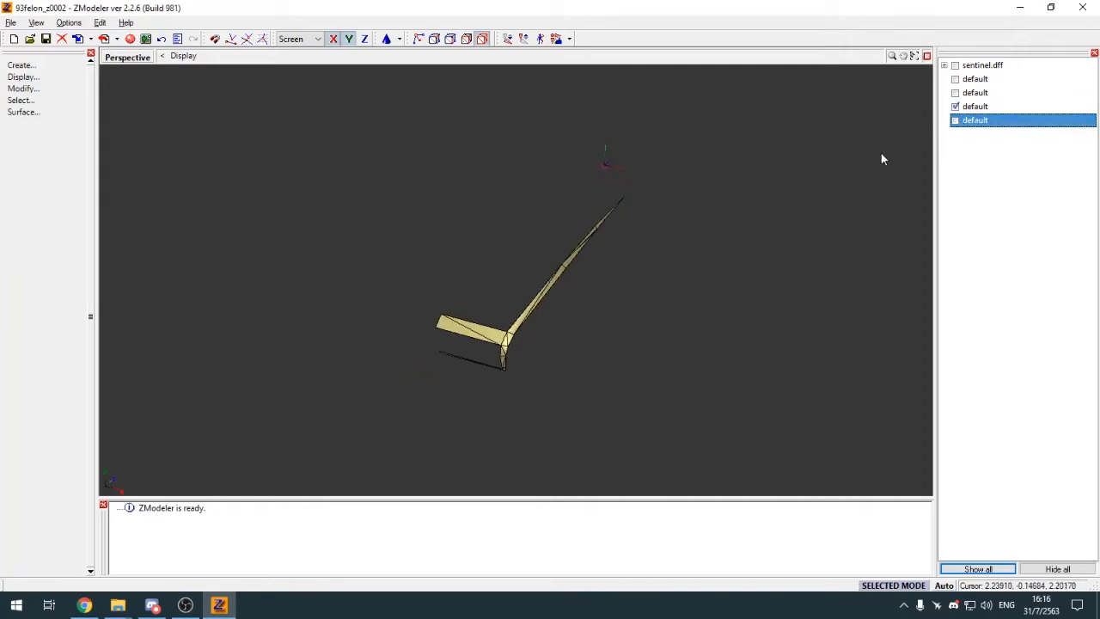
click(960, 107)
click(955, 93)
click(955, 107)
mouse_move(726, 313)
middle_down()
mouse_move(666, 287)
mouse_move(564, 275)
mouse_move(567, 286)
middle_up()
click(955, 108)
click(955, 94)
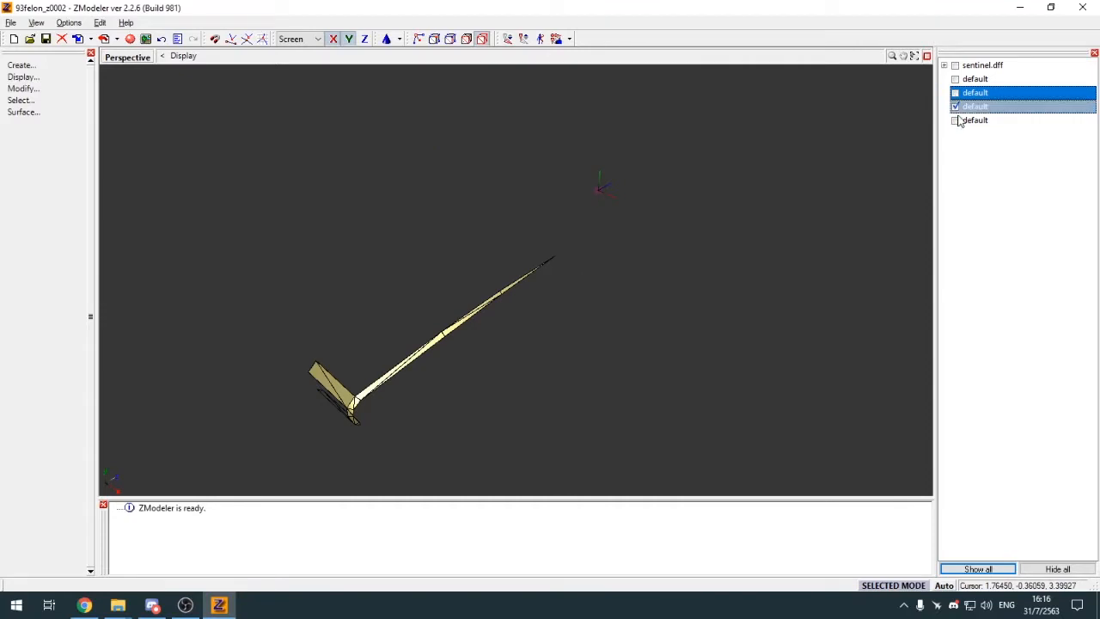
click(956, 121)
middle_drag(778, 219, 583, 297)
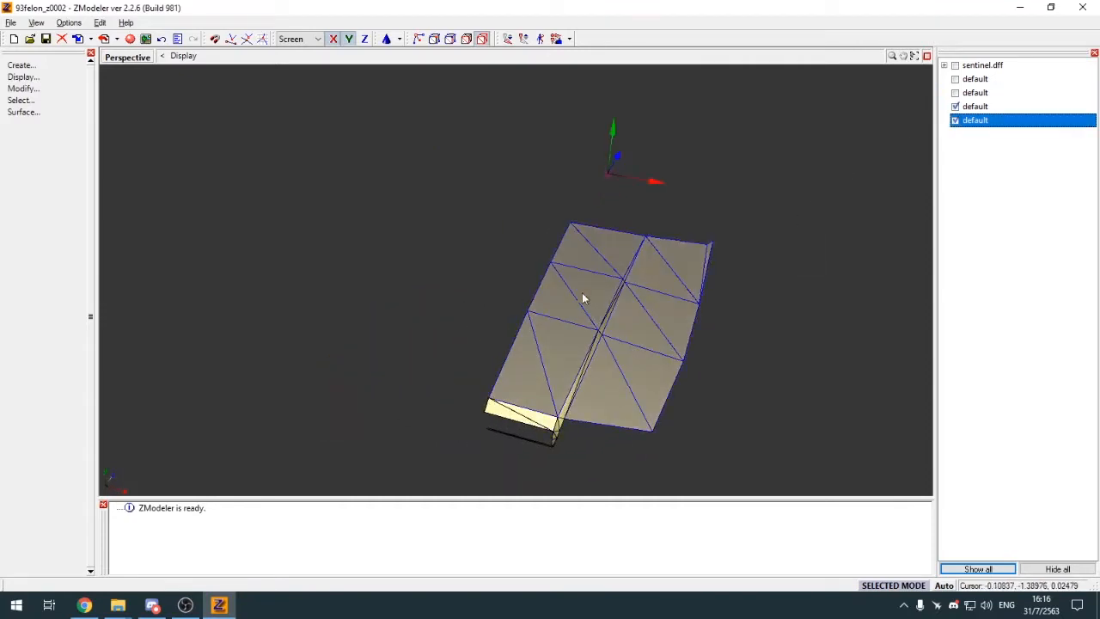
Step: Hide the grille and crease strips, copy the half bonnet in place, and hide the original half
click(955, 106)
click(22, 65)
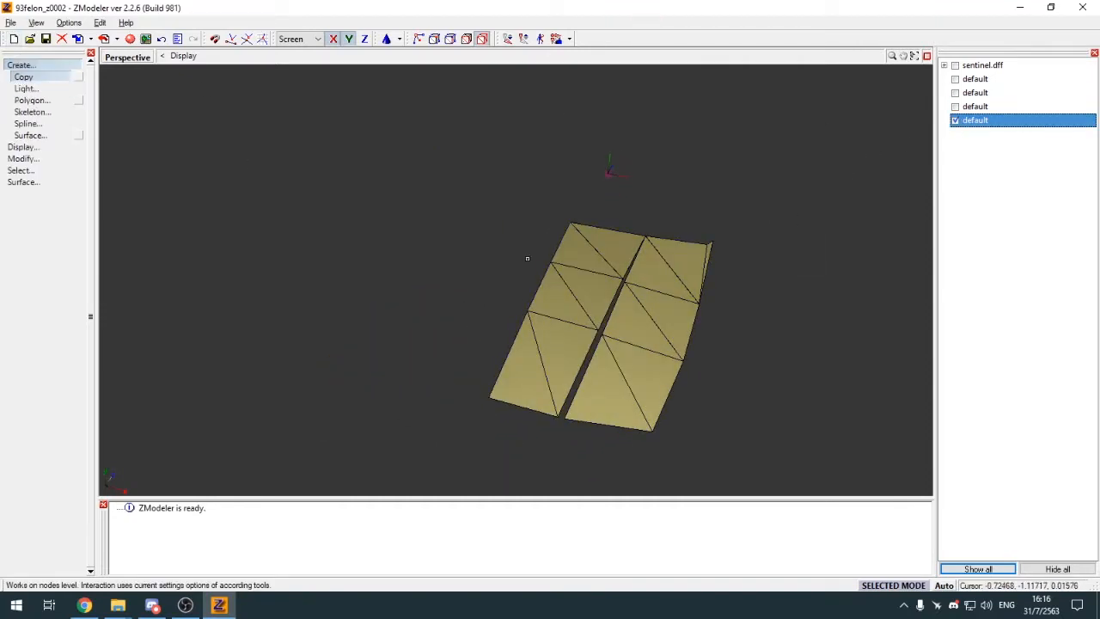
click(956, 121)
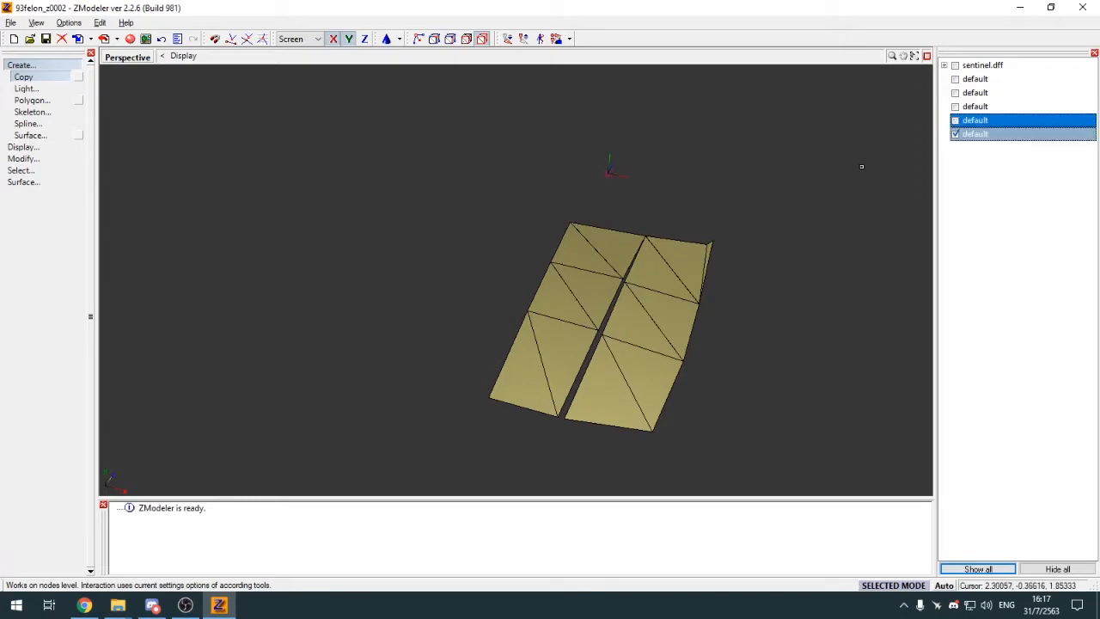
Step: Mirror the copied half bonnet to the car's other side along the X axis only, using the Top view
click(927, 56)
scroll(623, 290, down, 2)
scroll(689, 400, up, 2)
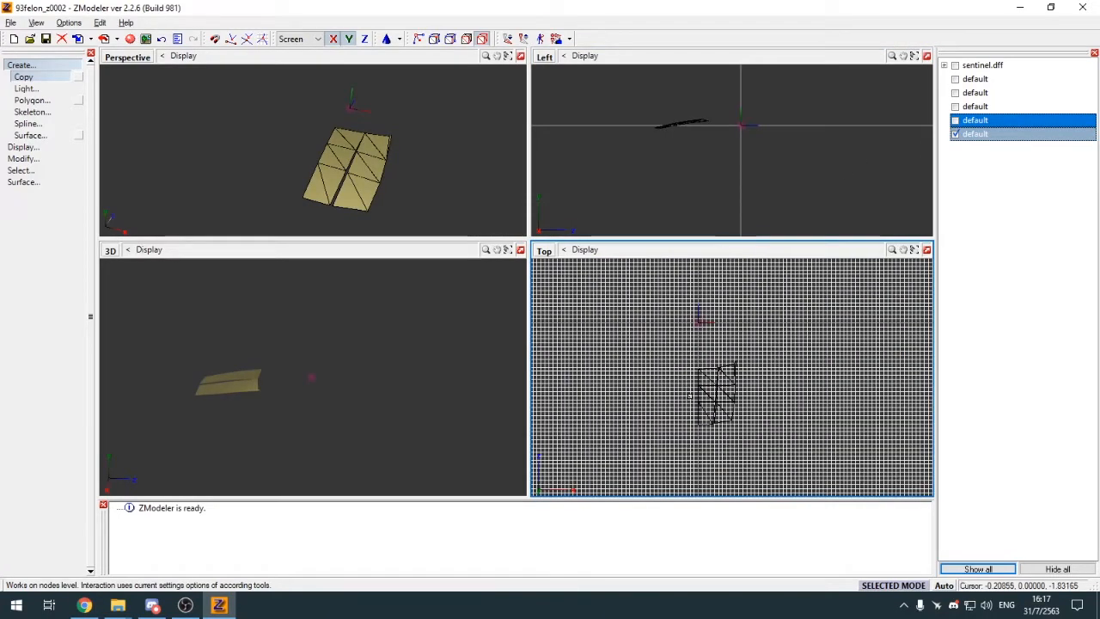
click(318, 69)
click(332, 37)
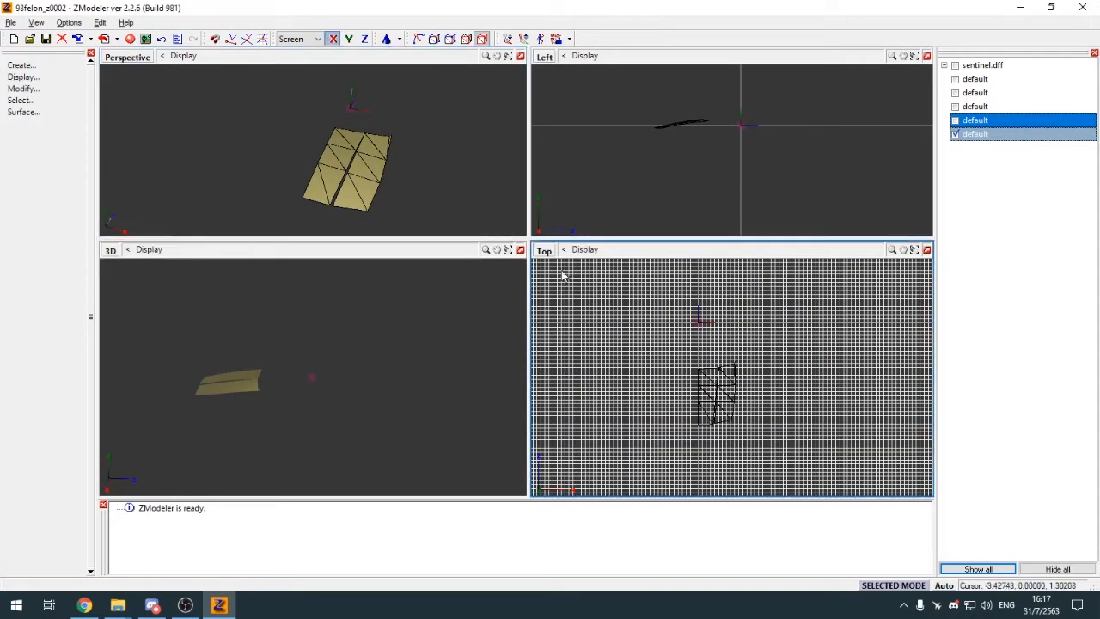
scroll(660, 352, down, 3)
scroll(681, 362, up, 4)
drag(706, 360, 674, 361)
click(520, 56)
Step: Attach the mirrored half bonnet to the original half so they form one full-width bonnet object
key(a)
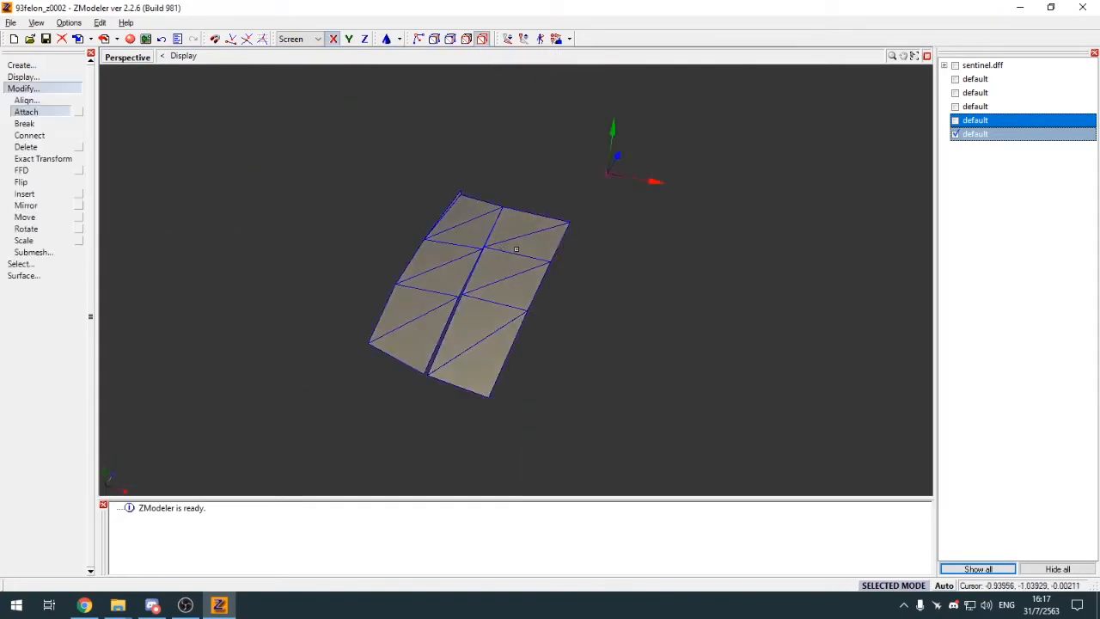
click(503, 249)
click(957, 122)
click(632, 262)
click(50, 91)
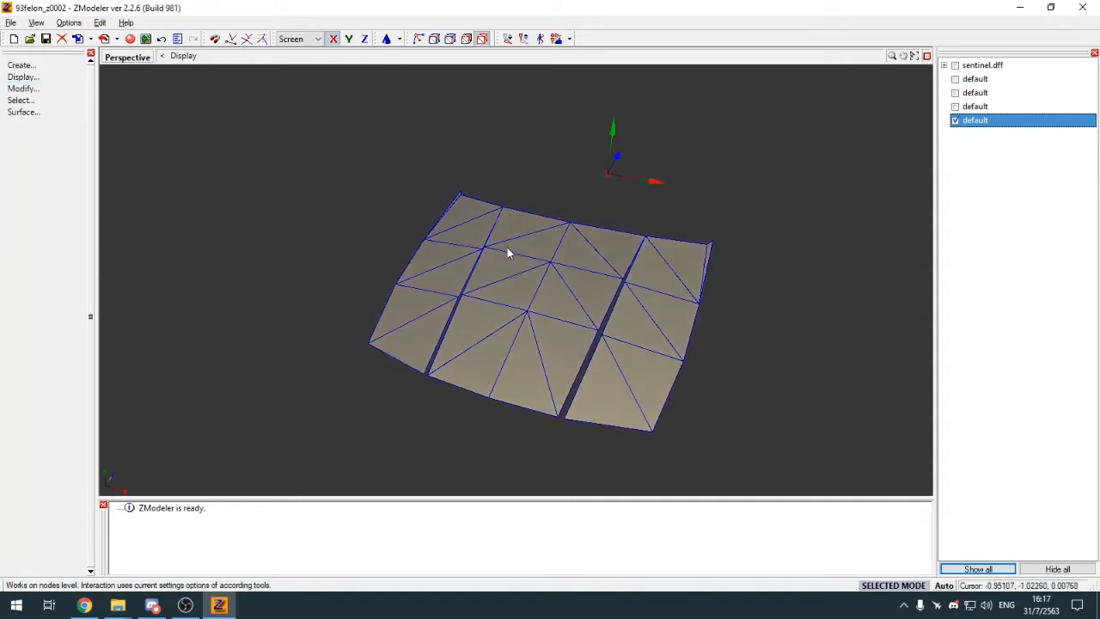
Step: Select the nodes along the centre seam of the full-width bonnet
key(1)
key(q)
key(space)
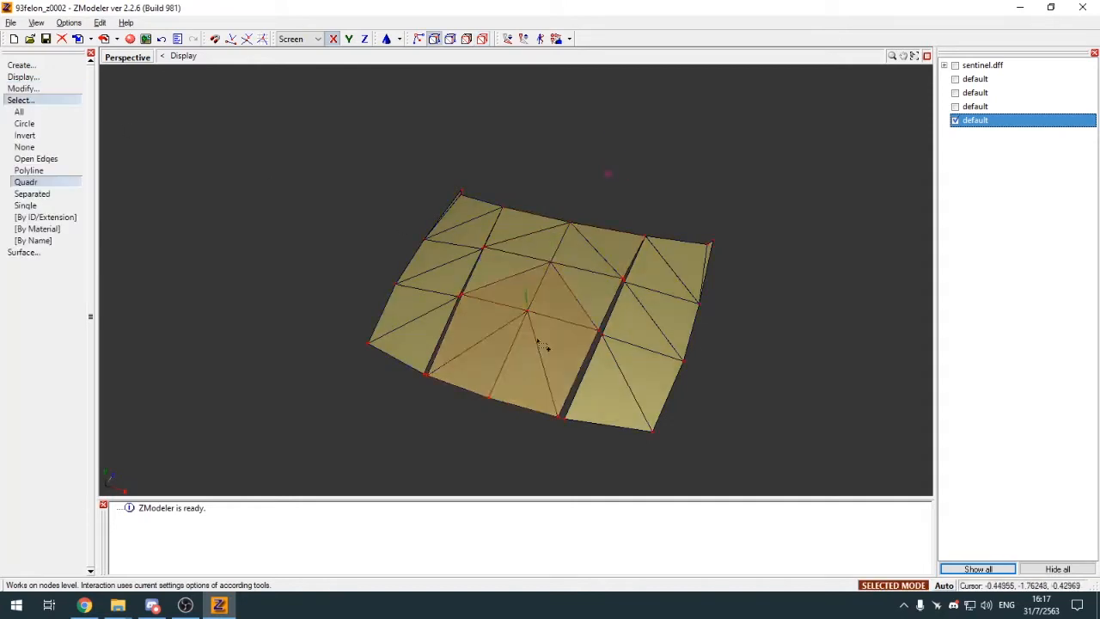
click(72, 101)
key(4)
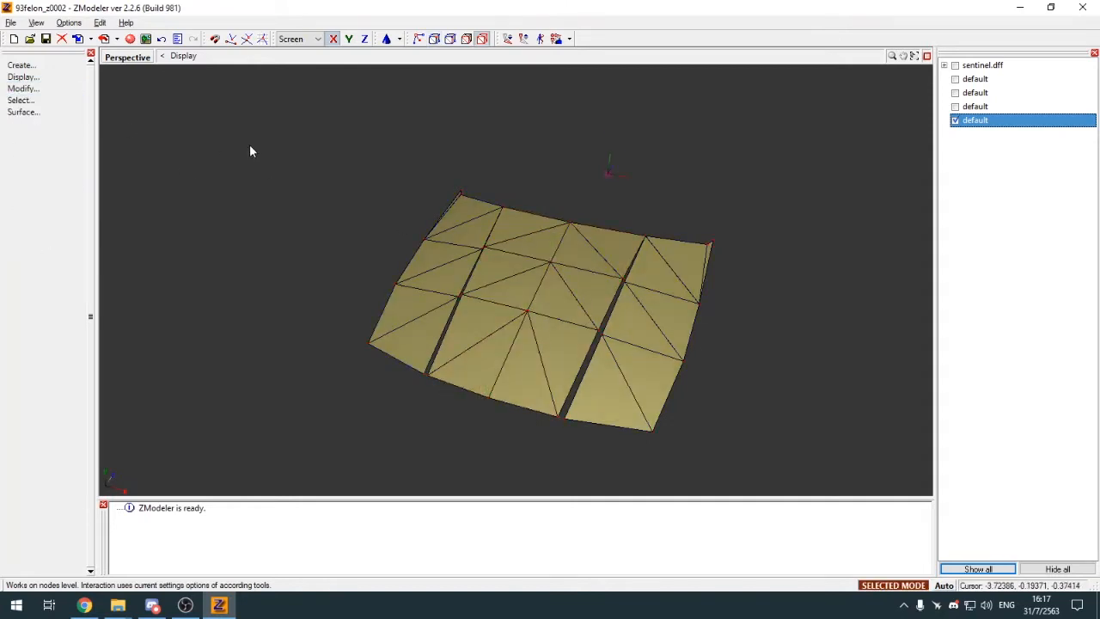
Step: Hide the bonnet, show the grille and crease strips, copy them in place, and hide the originals
click(955, 121)
click(955, 107)
click(27, 66)
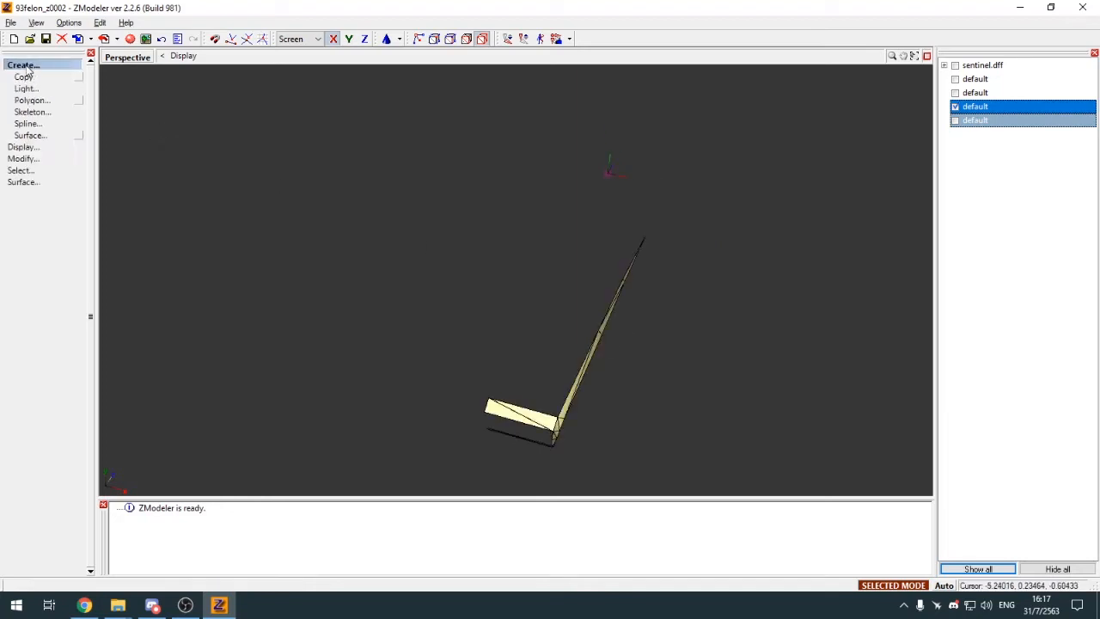
click(31, 77)
click(500, 416)
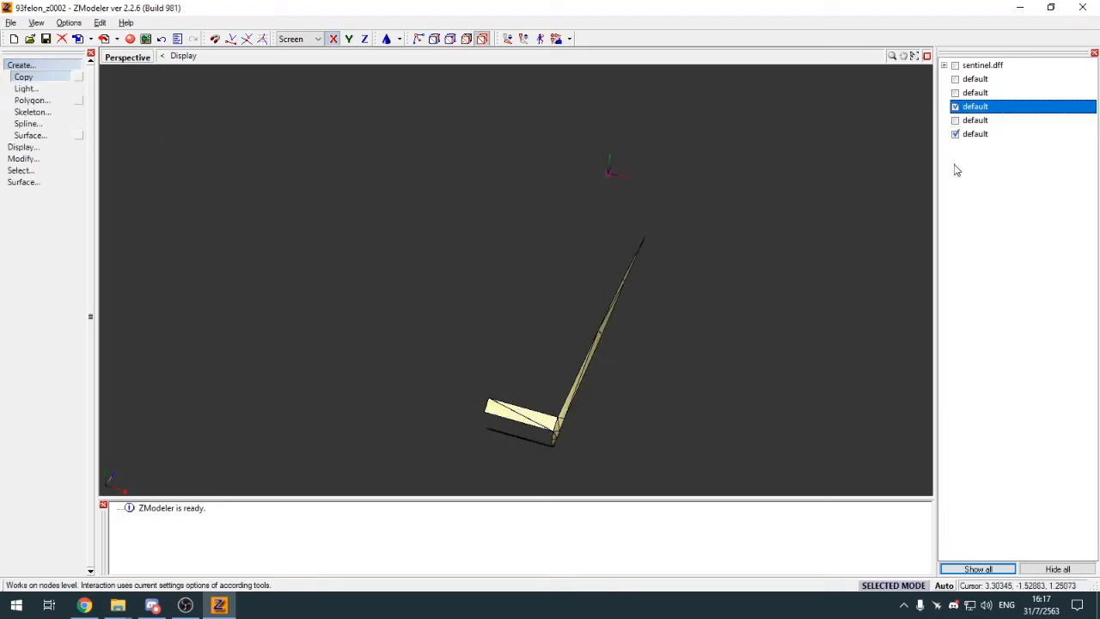
click(66, 66)
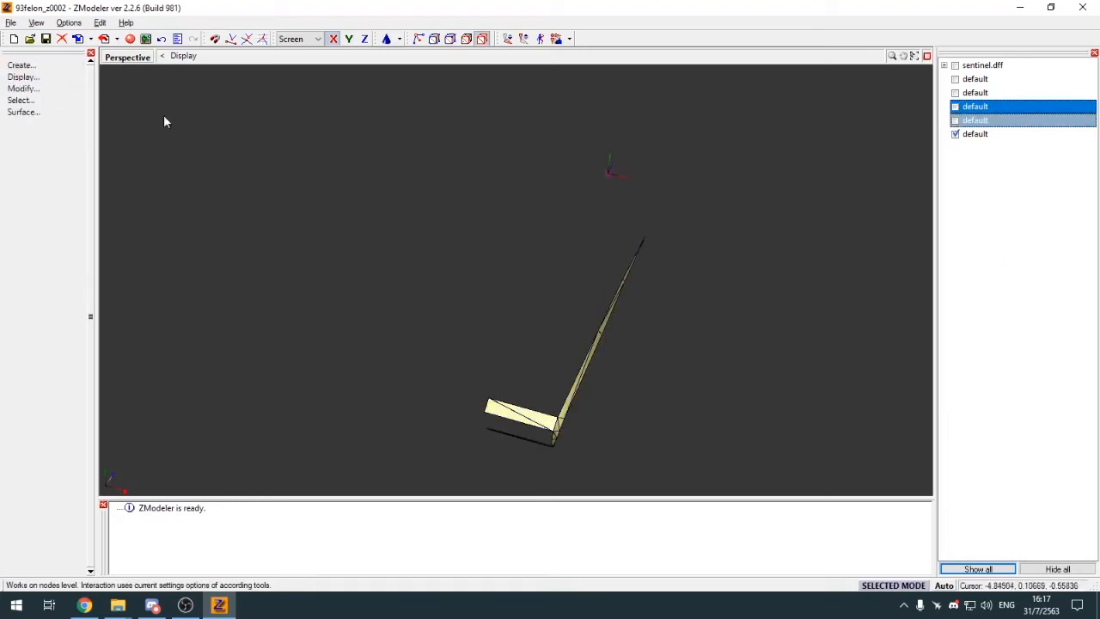
Step: Mirror the copied grille and crease strips to the car's other side along the X axis, using the Top view
key(alt+w)
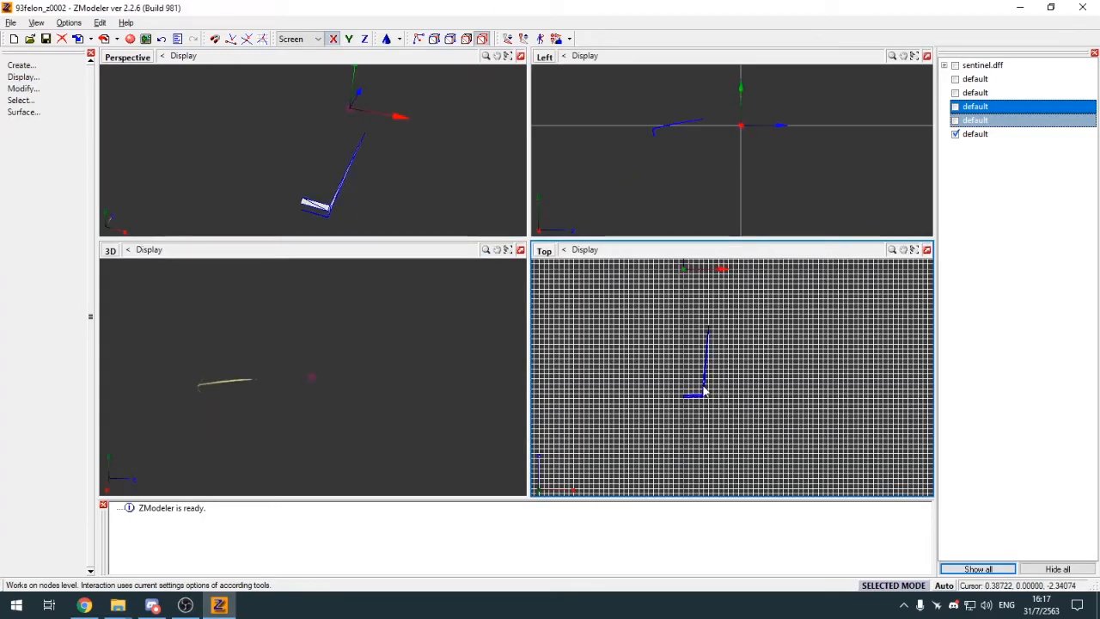
key(alt+w)
key(alt+w)
key(alt+w)
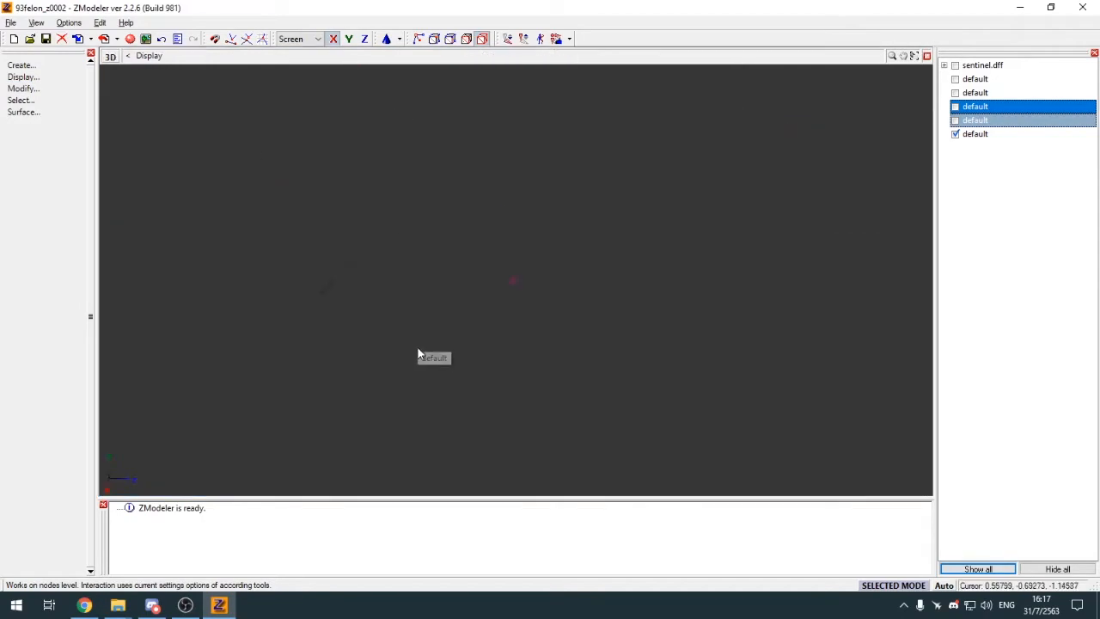
key(alt+w)
key(alt+w)
key(alt+w)
key(alt+w)
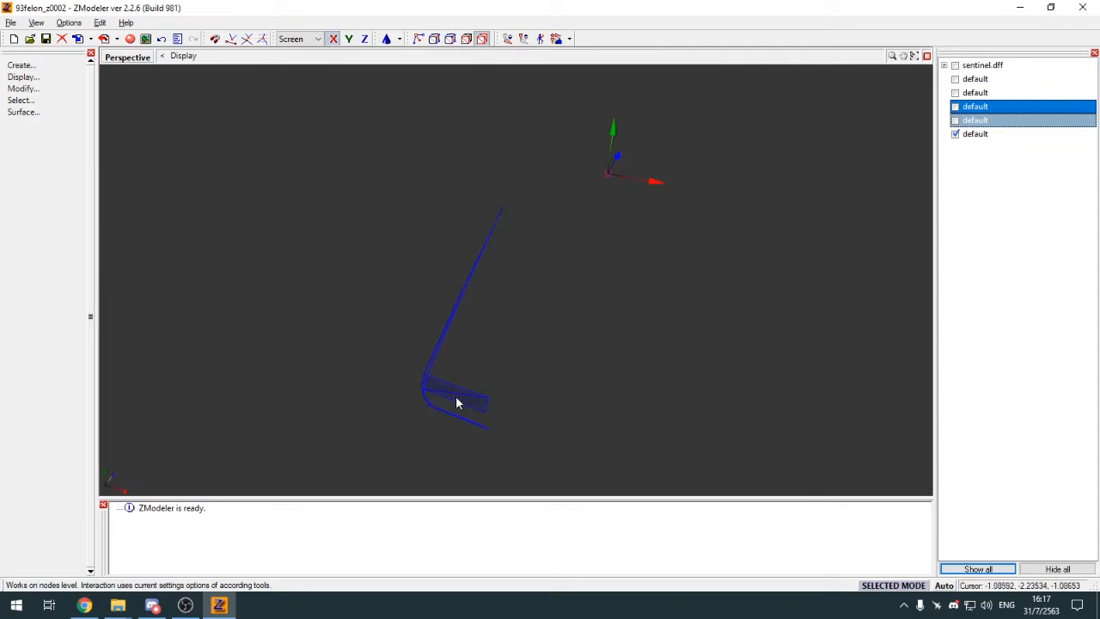
Step: Show the original strips and attach the mirrored copy to them as one full-width object
key(a)
click(456, 395)
click(955, 120)
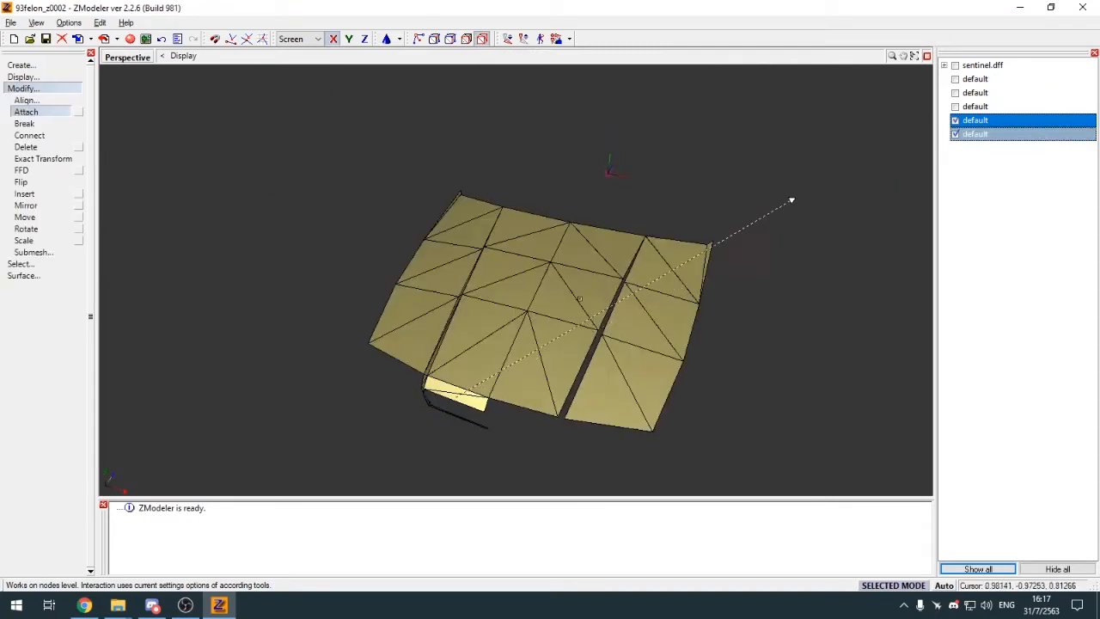
click(956, 121)
click(956, 106)
click(511, 416)
Step: Select the centre seam nodes on the upper and lower front bars of the joined grille strips
key(1)
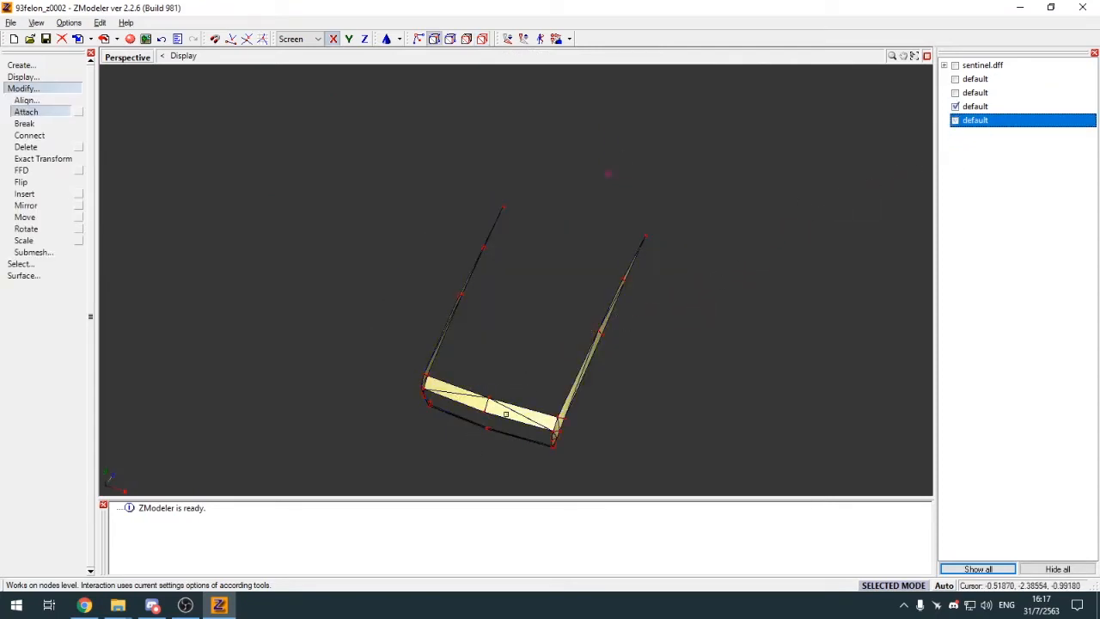
click(29, 90)
middle_drag(337, 369, 551, 164)
scroll(559, 155, up, 3)
key(q)
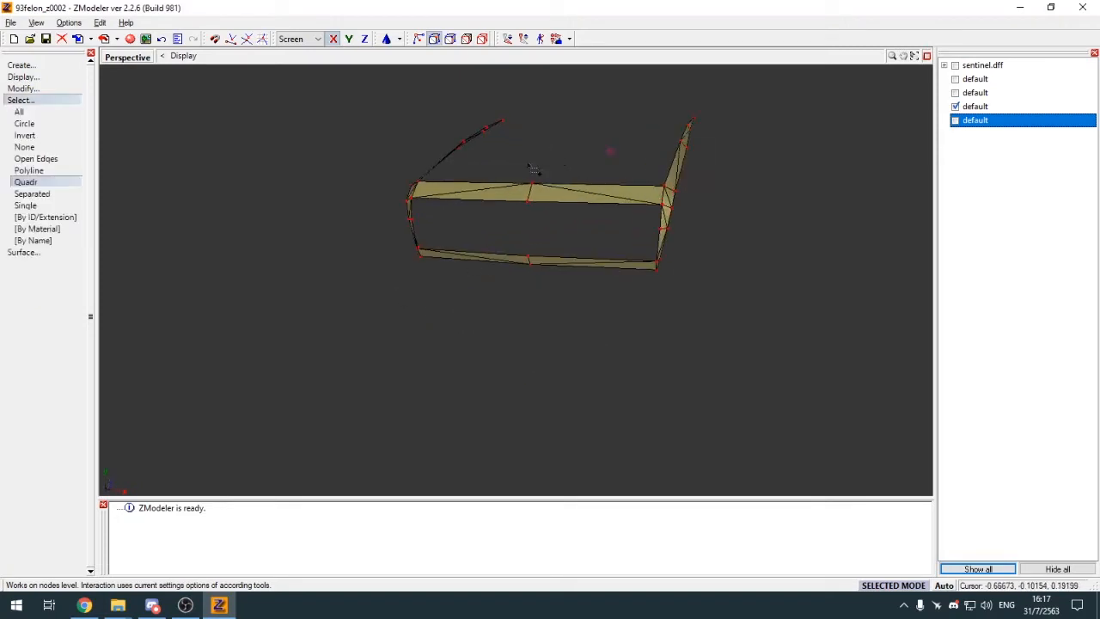
key(space)
drag(527, 164, 541, 203)
scroll(526, 239, up, 5)
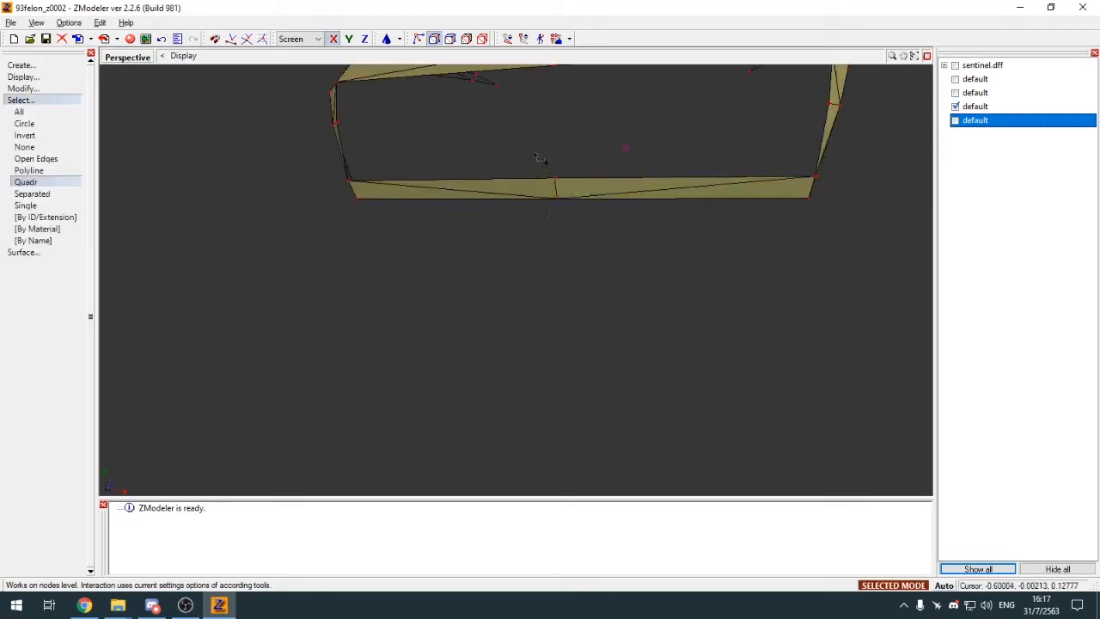
click(47, 101)
key(4)
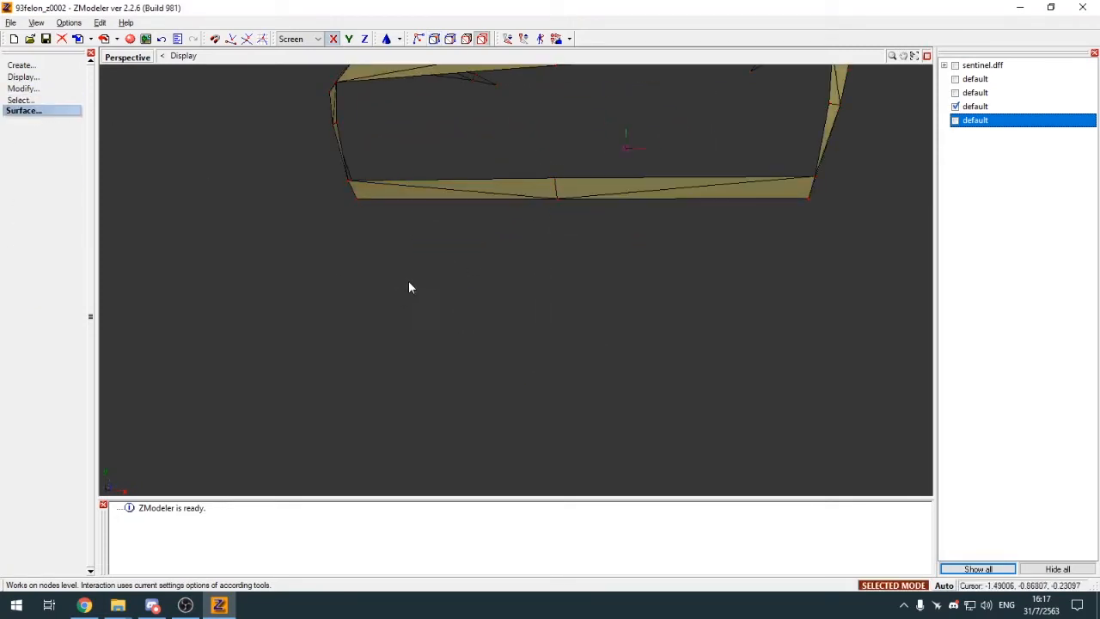
Step: Show the full bonnet and attach the joined grille and crease strips to it as a single object
scroll(408, 280, down, 5)
middle_drag(408, 280, 444, 294)
key(space)
key(a)
click(506, 353)
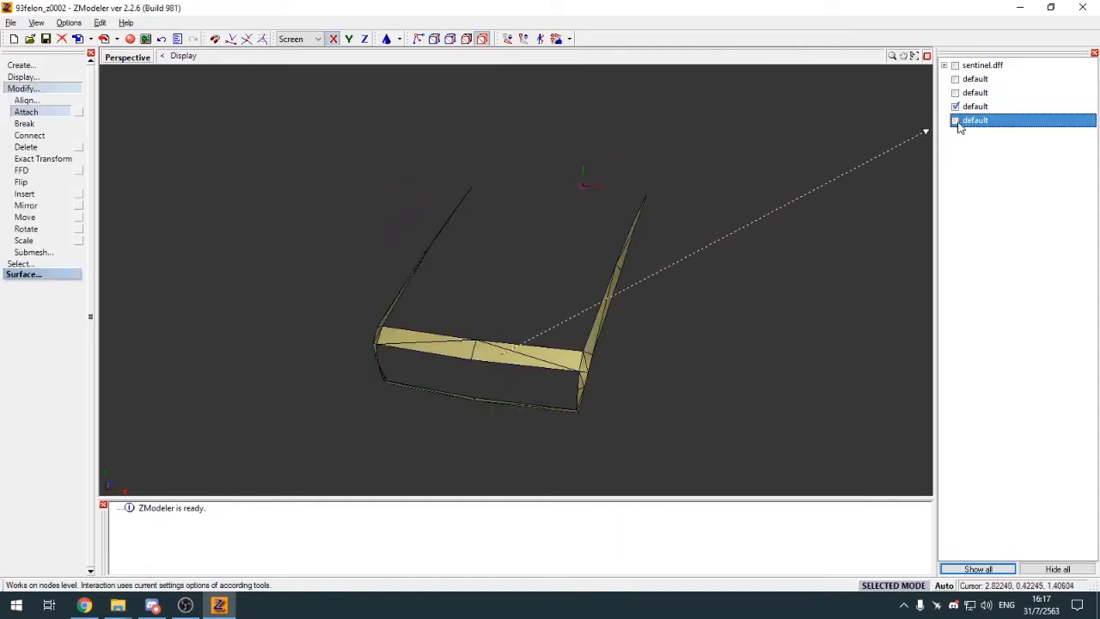
click(955, 120)
click(713, 258)
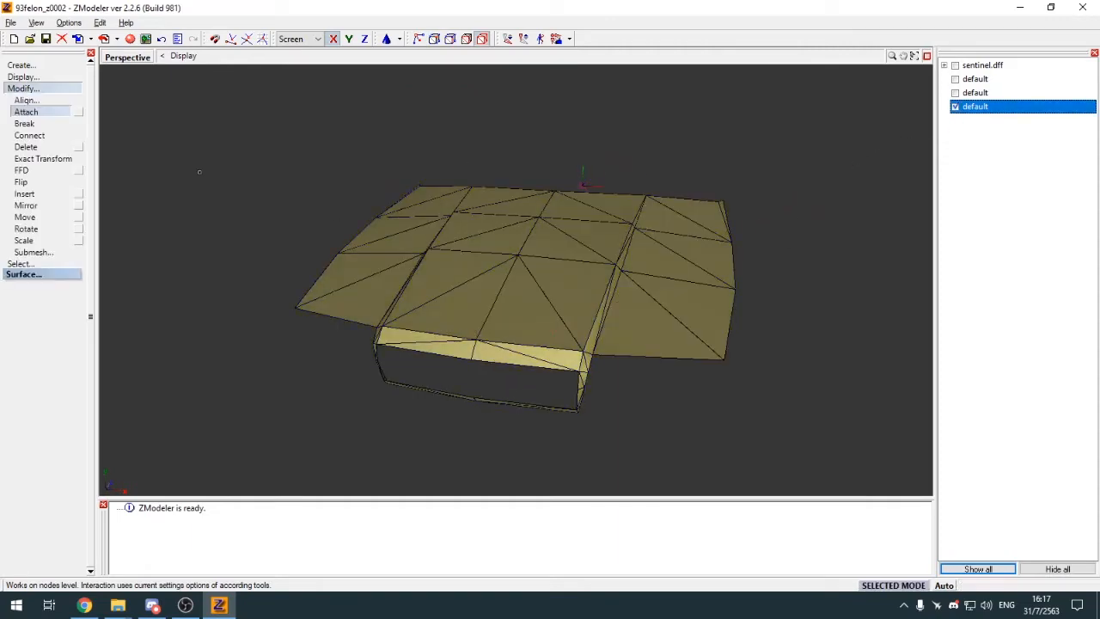
click(24, 90)
mouse_move(758, 369)
middle_down()
mouse_move(749, 408)
mouse_move(741, 381)
middle_up()
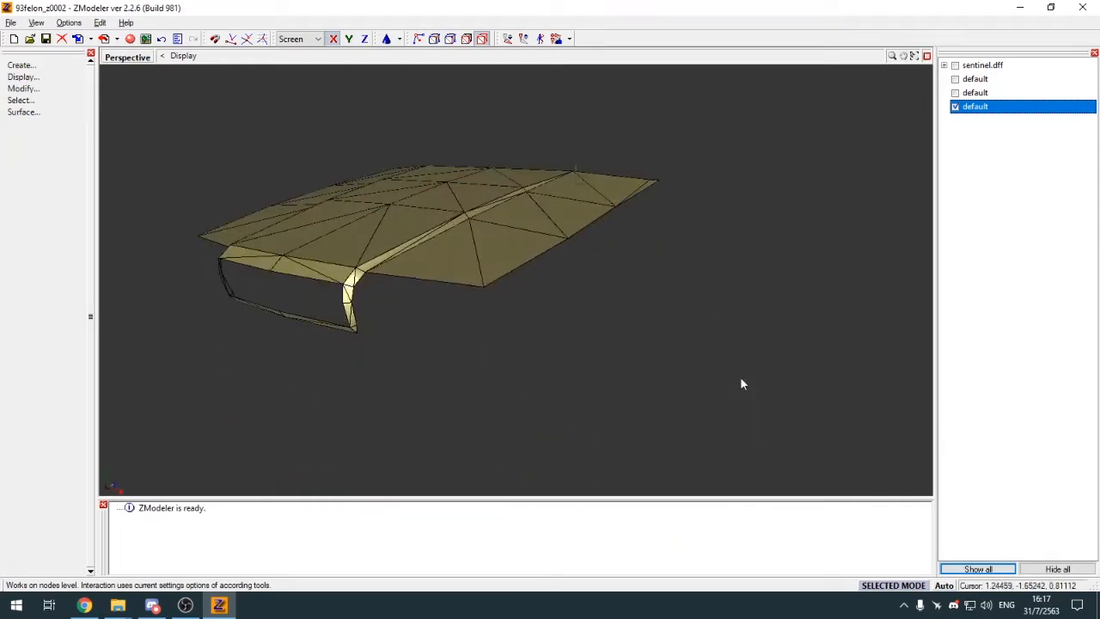
Step: Hide the bonnet, show the body shell, and select the upper front fender polygons, checking the Maserati Quattroporte IV reference photo
click(955, 106)
click(954, 92)
middle_drag(640, 264, 565, 348)
key(3)
key(alt+Tab)
key(alt+Tab)
click(616, 324)
click(389, 315)
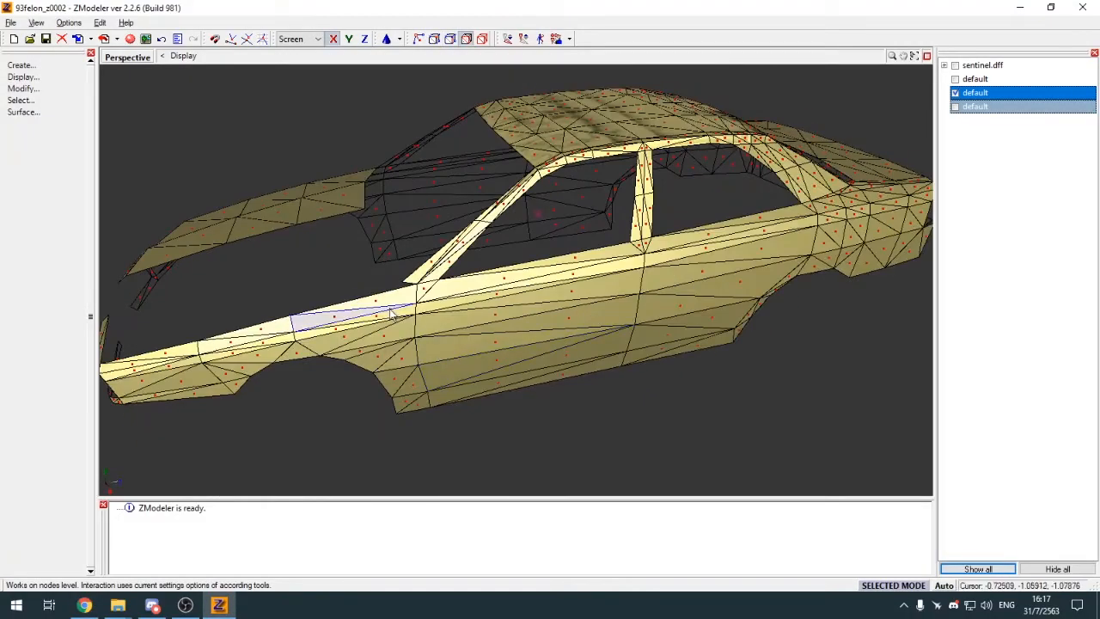
key(alt+Tab)
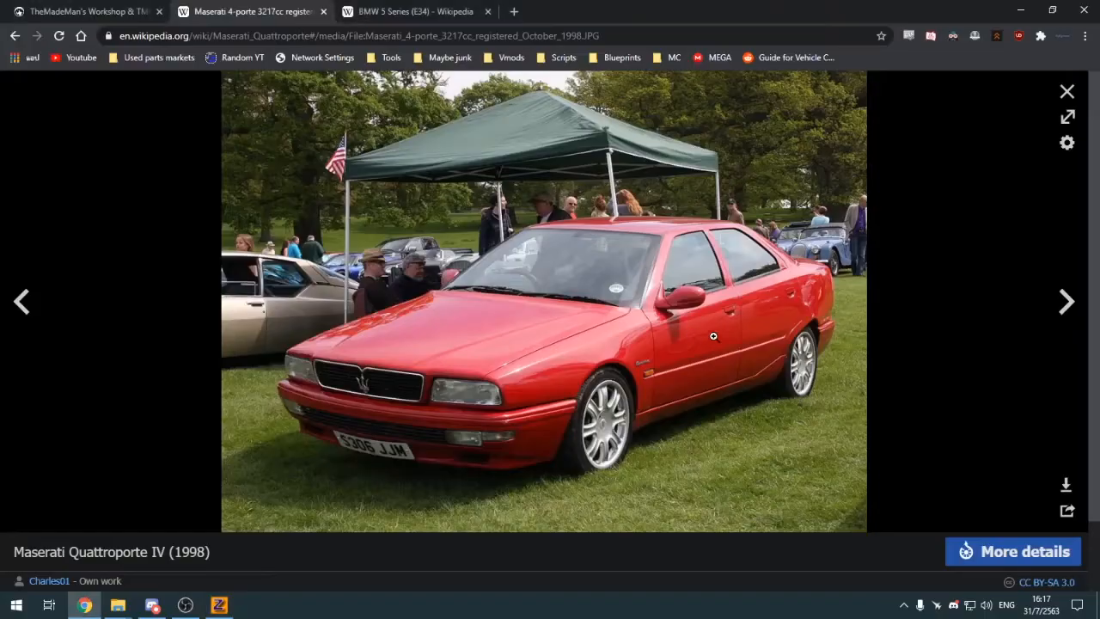
key(alt+Tab)
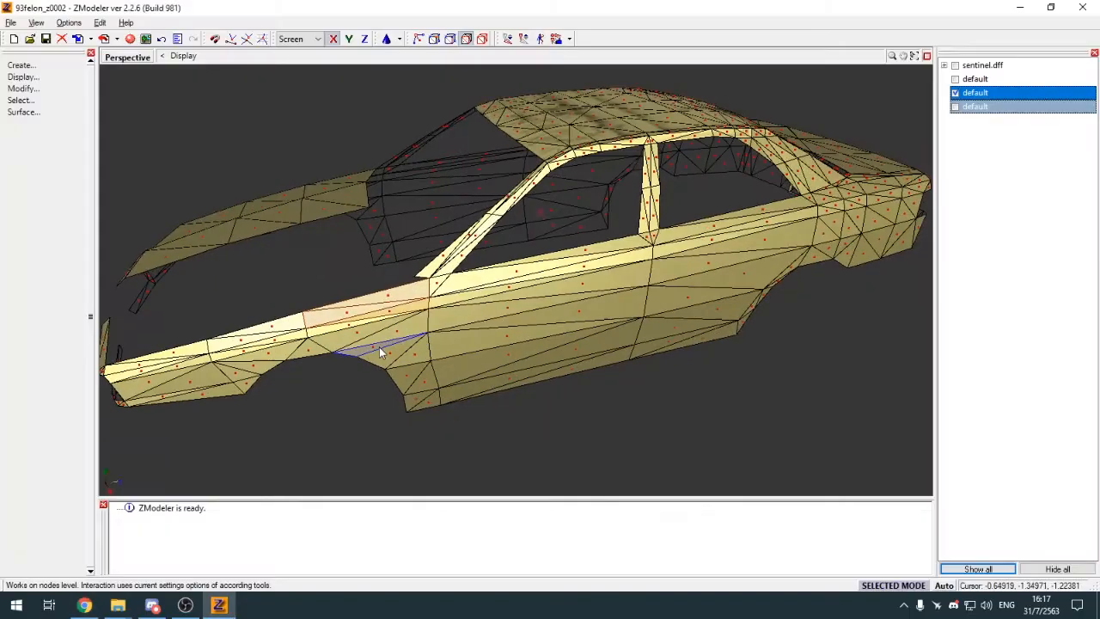
Step: Extend the polygon selection forward along the upper fender and around the upper and lower grille surround
scroll(379, 346, up, 3)
middle_drag(361, 327, 378, 329)
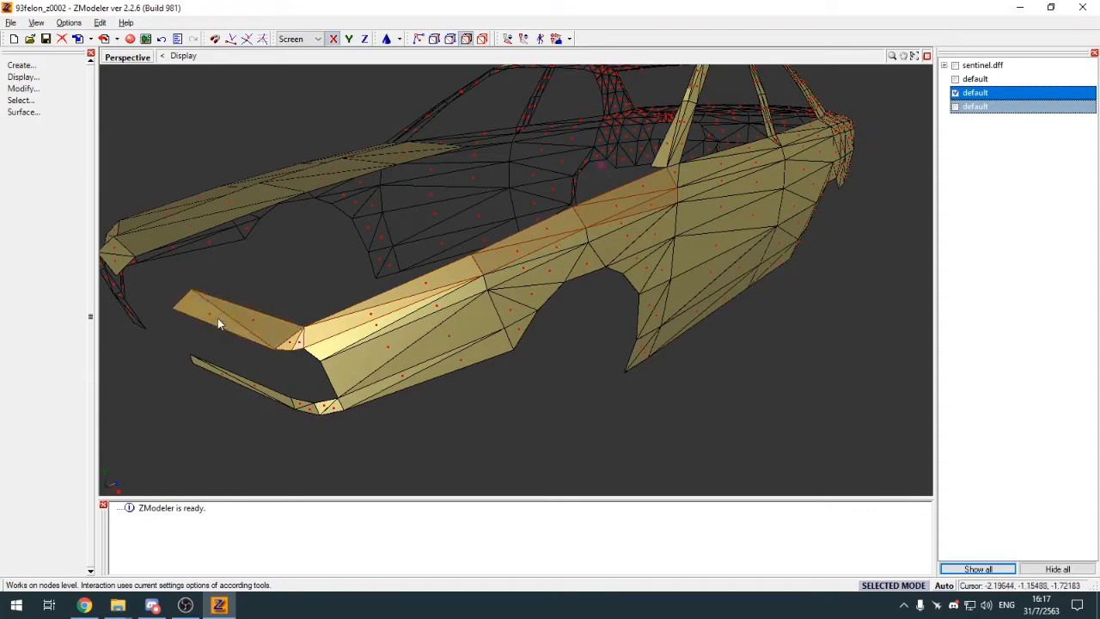
key(q)
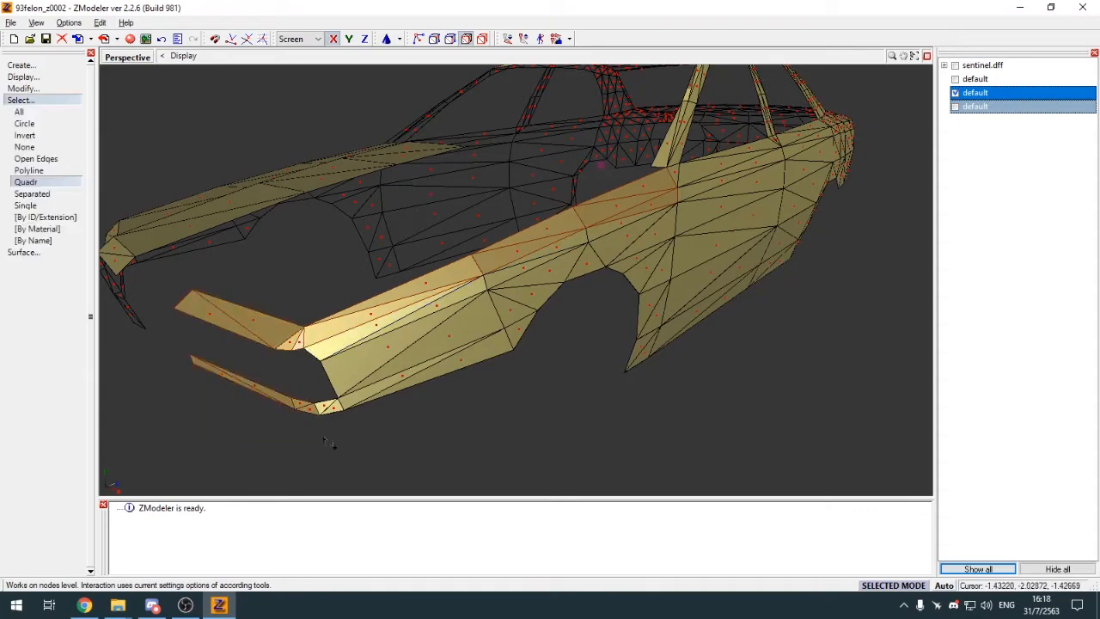
middle_drag(325, 441, 241, 414)
drag(217, 418, 220, 420)
scroll(293, 378, down, 3)
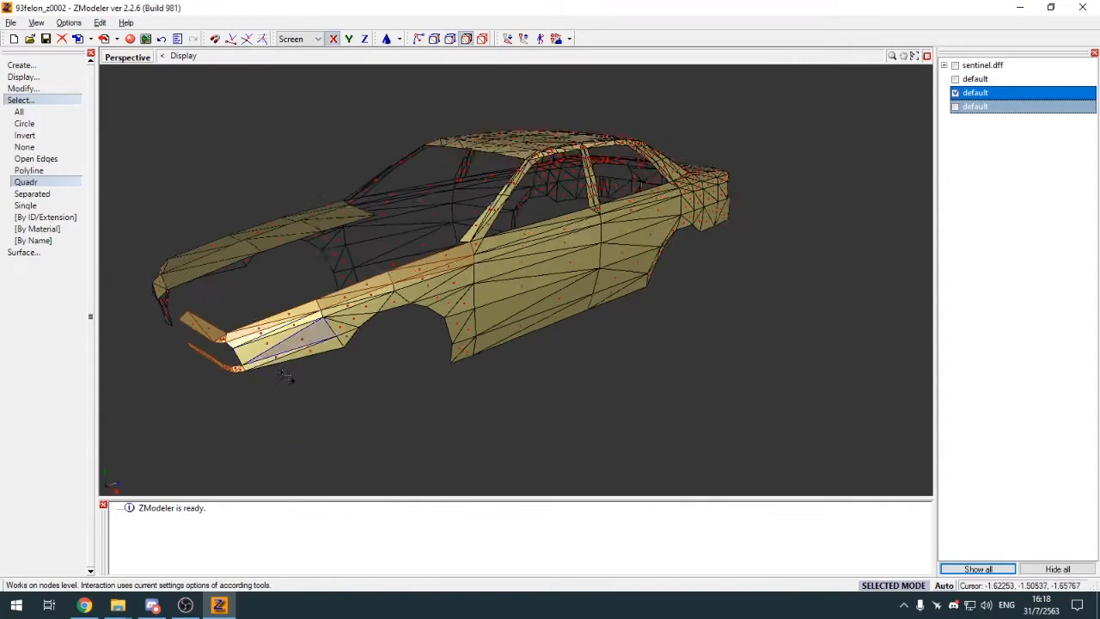
Step: Add the remaining fender side polygons ahead of, above and behind the front wheel arch to the selection
middle_drag(292, 378, 466, 301)
scroll(333, 370, up, 3)
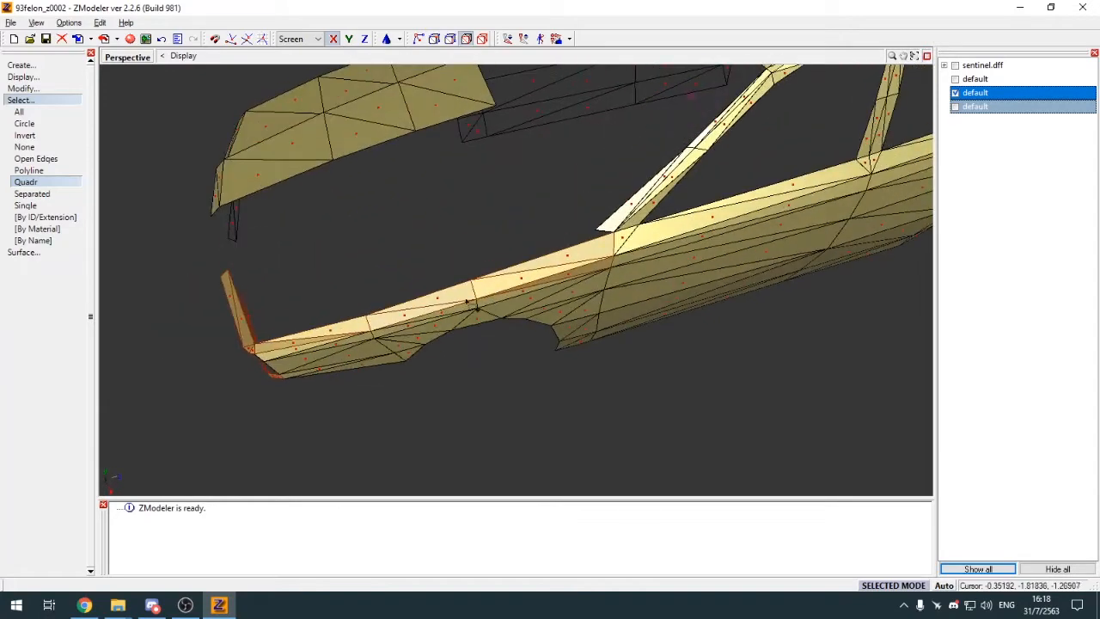
drag(408, 419, 407, 420)
middle_drag(407, 419, 388, 374)
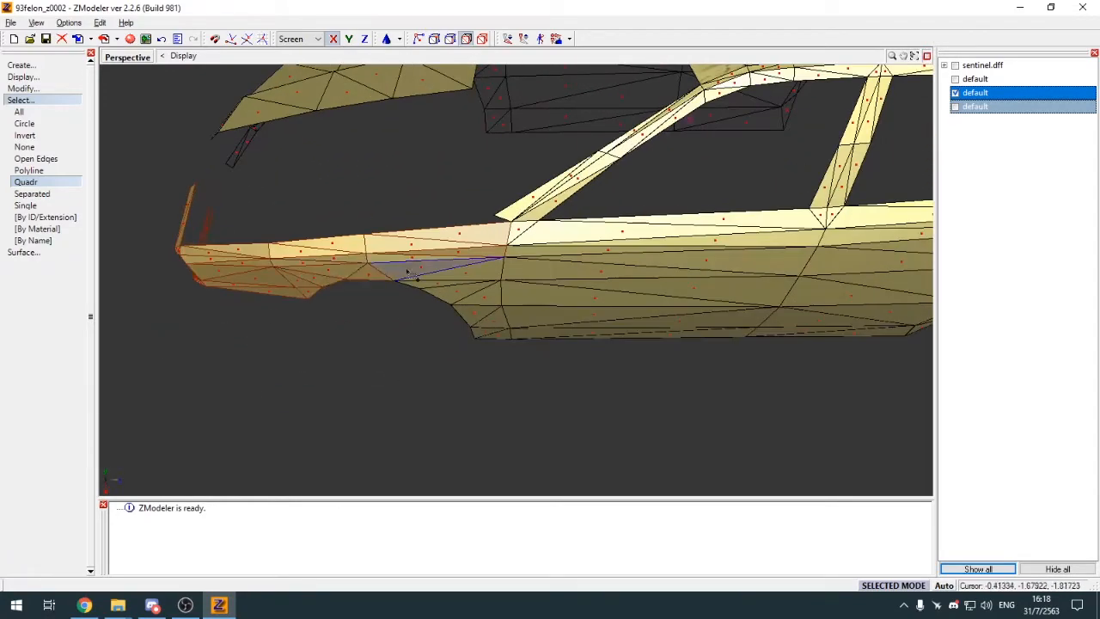
drag(506, 409, 509, 412)
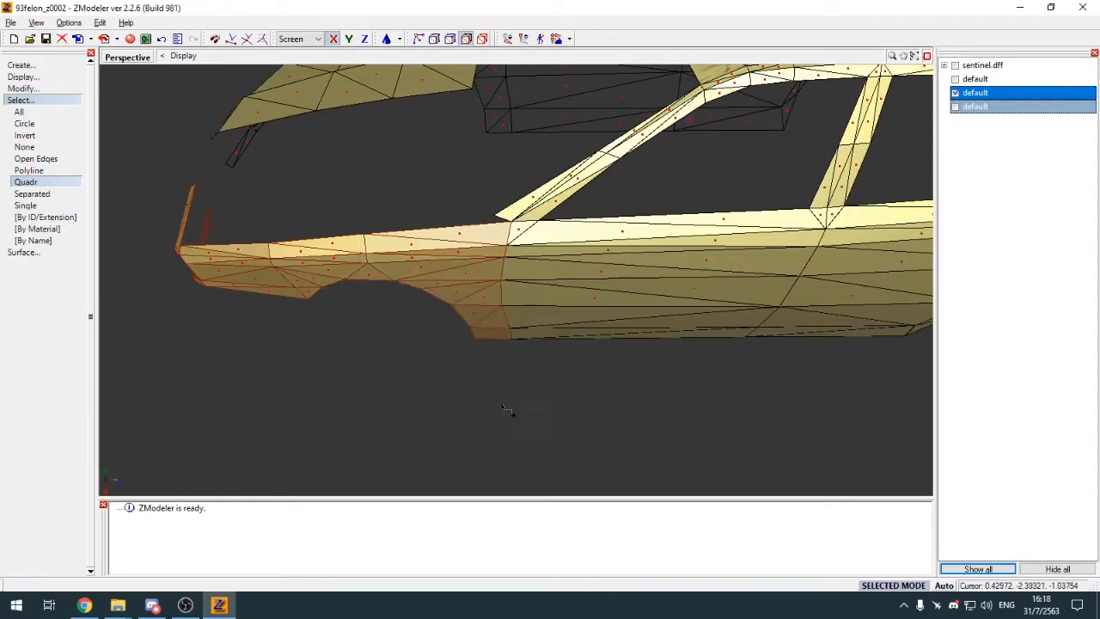
Step: Detach the selected front fender and grille surround polygons from the body shell as a separate object
click(24, 101)
middle_drag(269, 183, 282, 183)
key(d)
key(space)
click(275, 170)
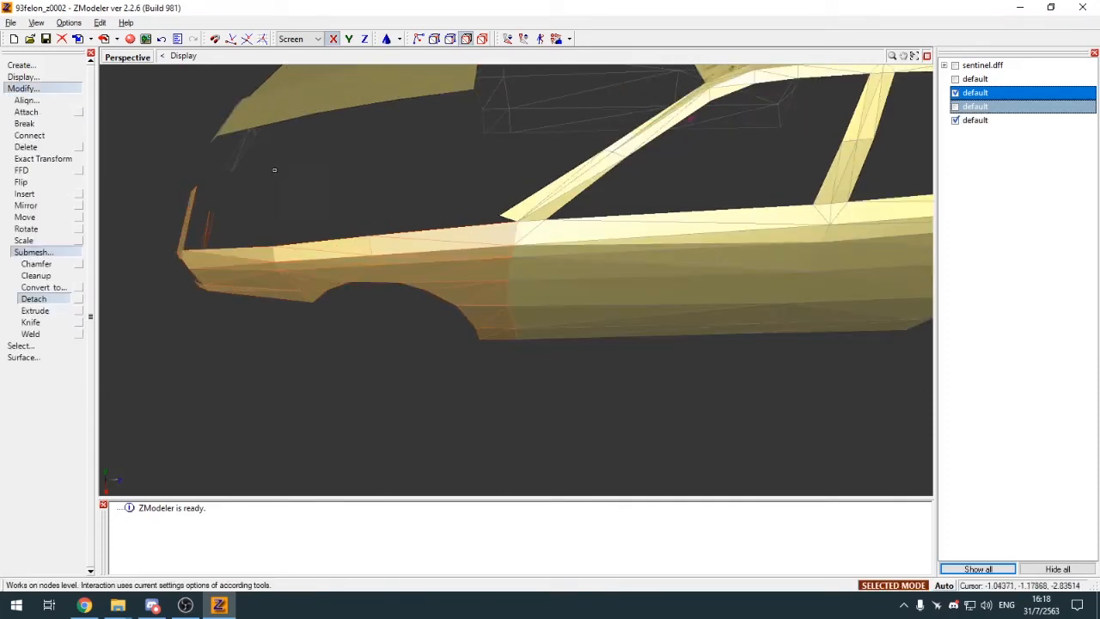
click(23, 79)
click(23, 80)
click(23, 88)
click(483, 39)
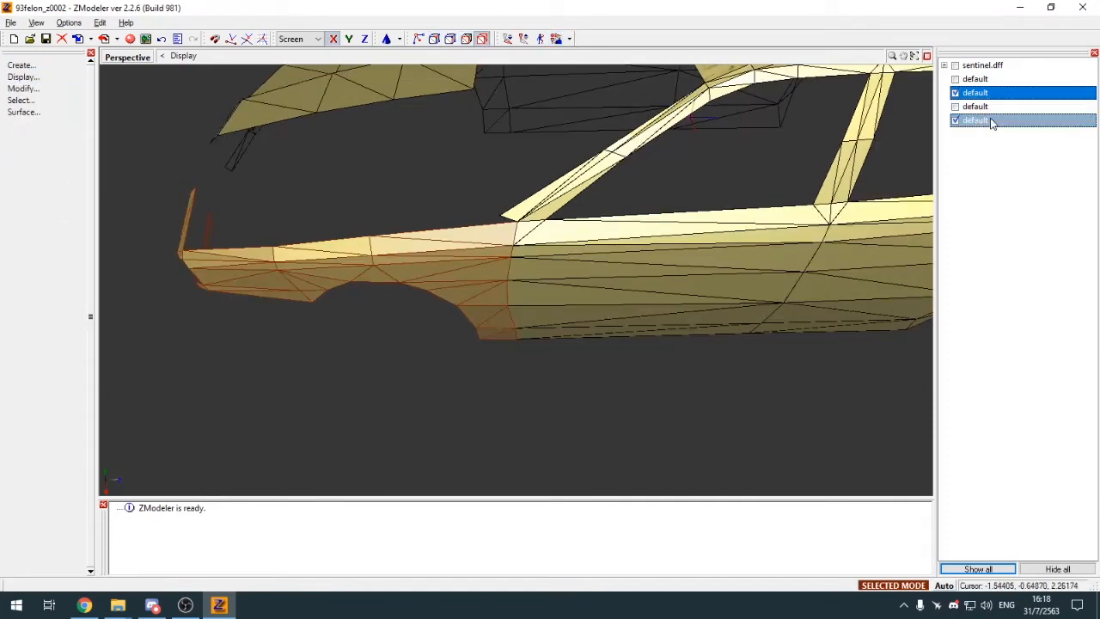
Step: Isolate the detached front fender and examine its nodes around the grille surround, lower edge and wheel arch
click(956, 80)
click(956, 79)
click(956, 92)
middle_drag(560, 272, 552, 209)
middle_drag(555, 255, 572, 270)
key(q)
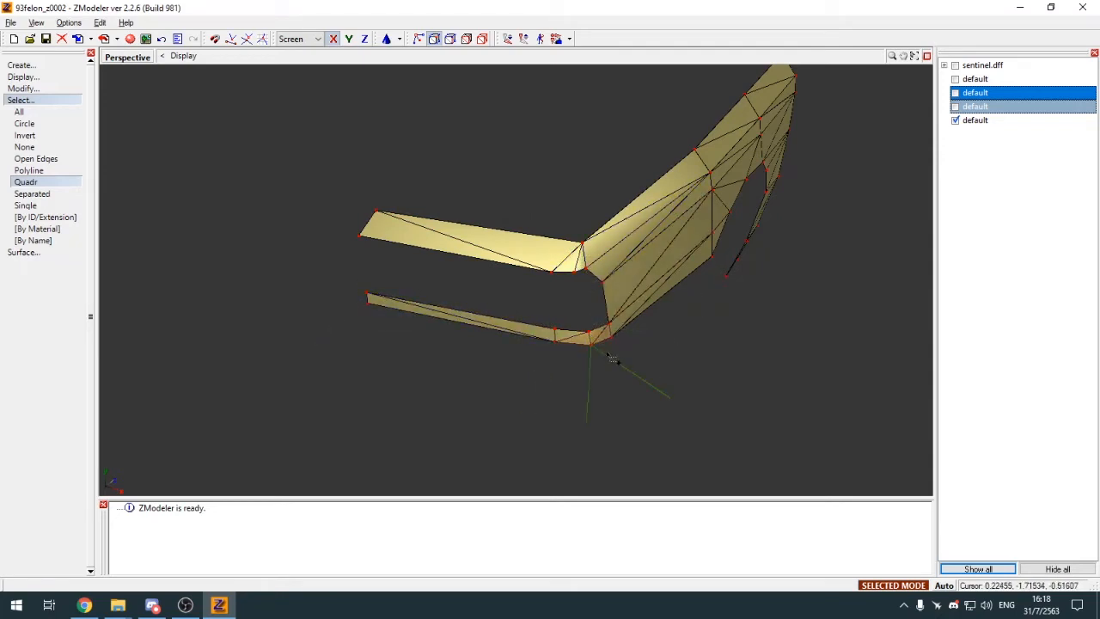
middle_drag(627, 284, 579, 245)
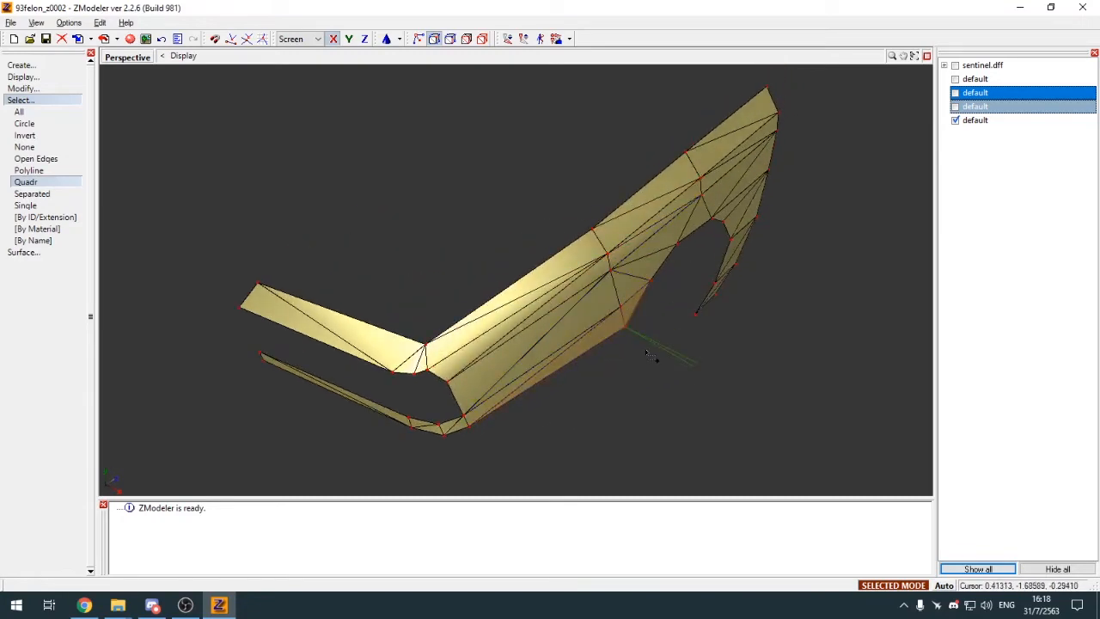
middle_drag(647, 352, 628, 361)
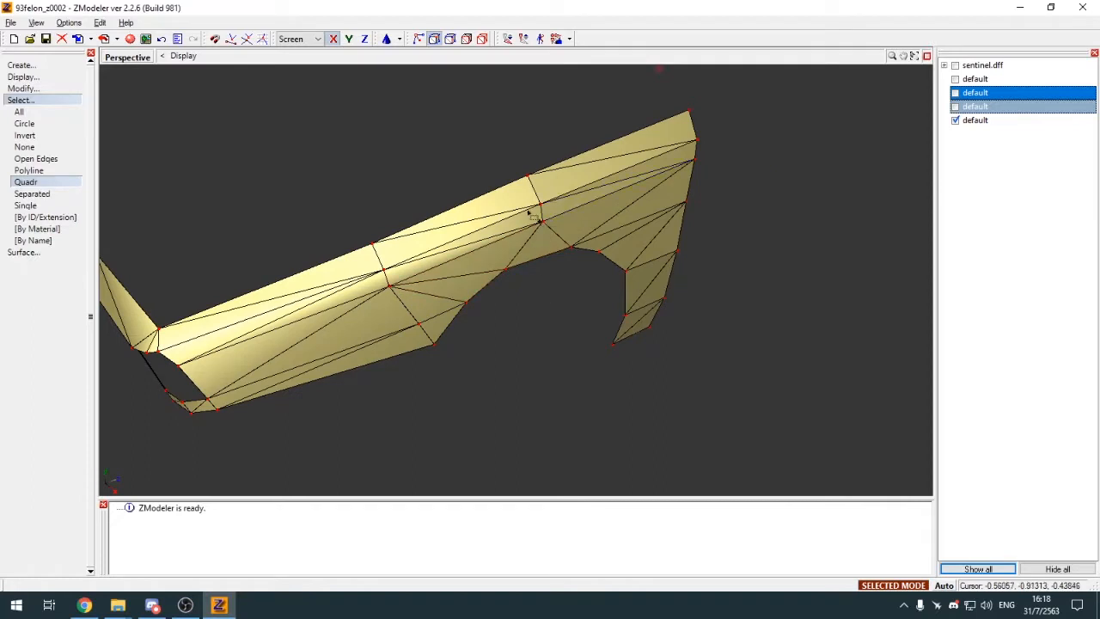
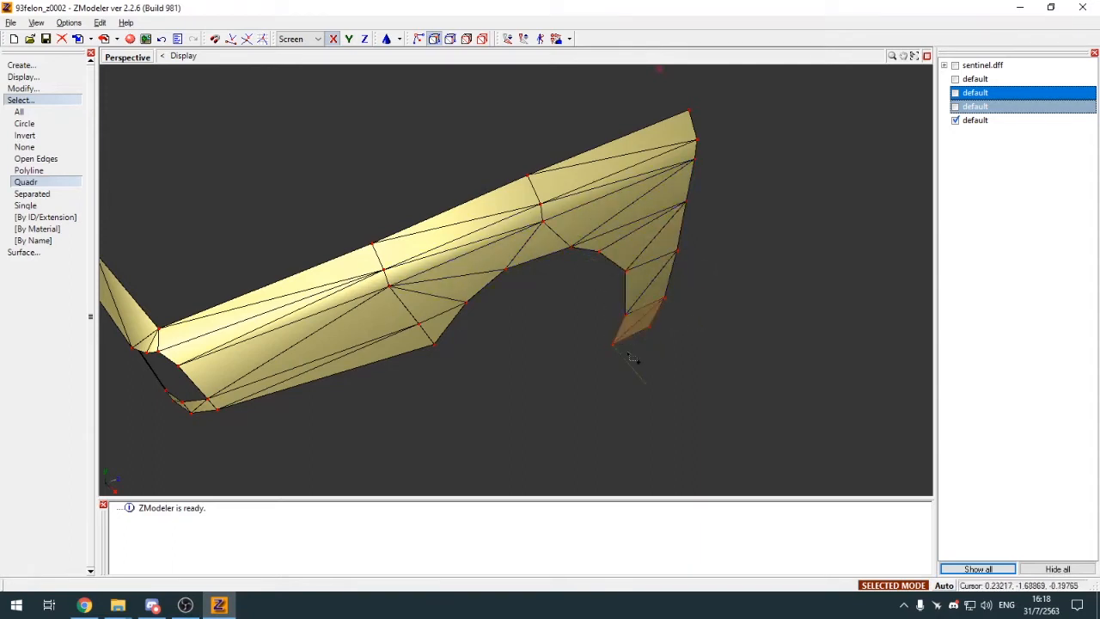
key(4)
key(space)
click(75, 104)
Step: Toggle the detached fender and other parts to check the split, leaving only the body shell visible
middle_drag(301, 163, 385, 163)
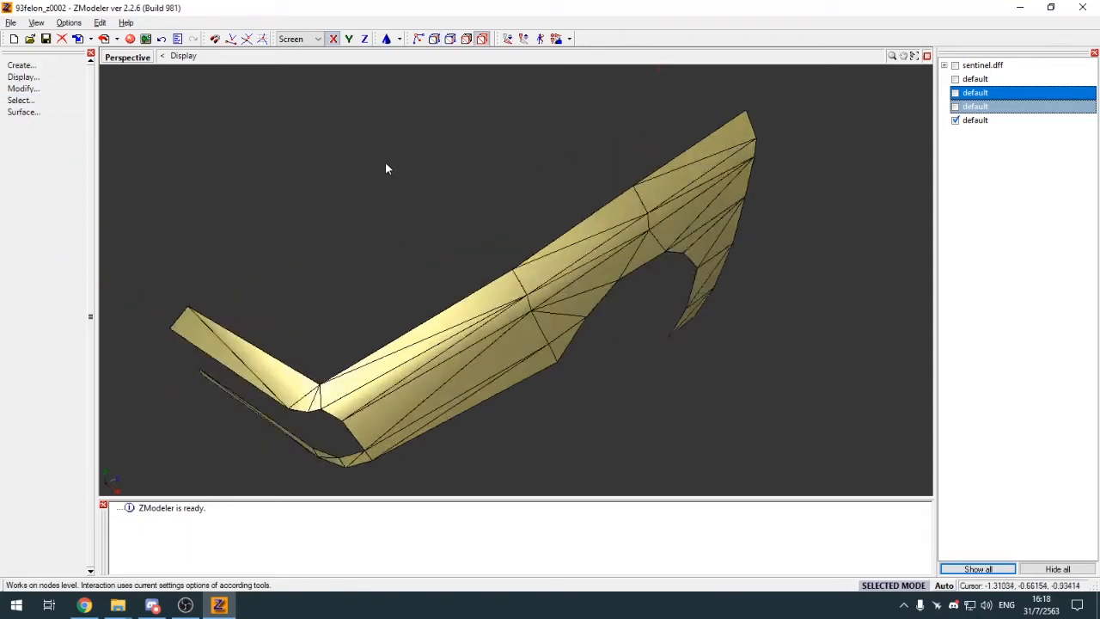
scroll(385, 164, down, 4)
click(956, 121)
click(956, 93)
click(956, 93)
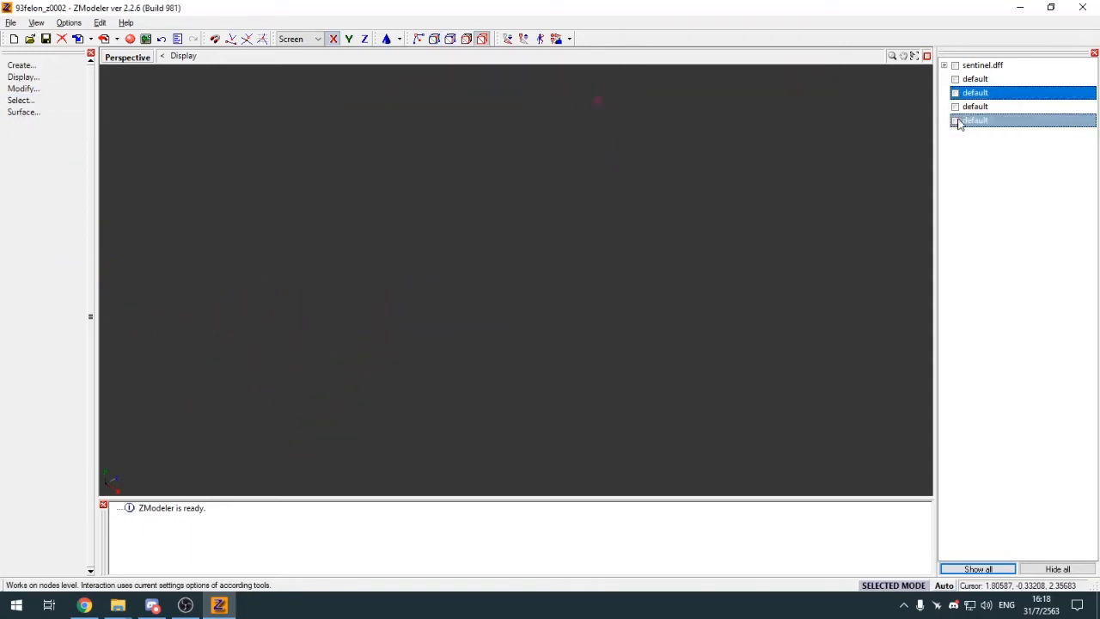
click(956, 120)
middle_drag(688, 244, 732, 225)
click(955, 120)
click(956, 79)
click(956, 79)
click(956, 93)
Step: Examine the remaining body shell's side and compare it with the Maserati Quattroporte IV reference photo in the browser
key(alt+w)
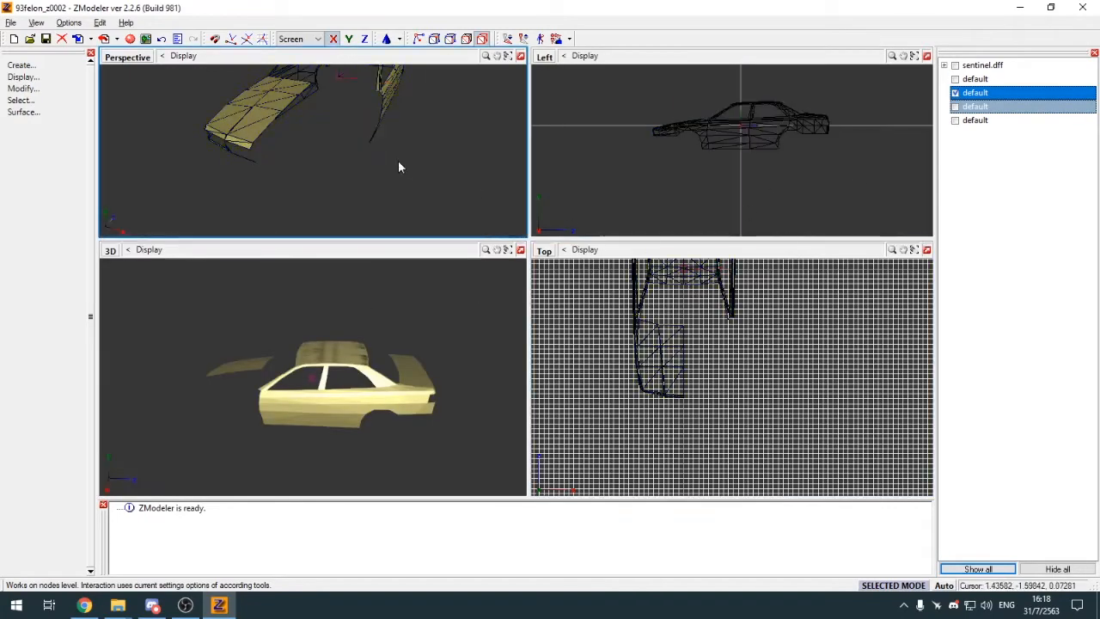
key(alt+w)
middle_drag(398, 164, 484, 223)
scroll(484, 223, down, 4)
scroll(484, 224, up, 4)
middle_drag(596, 366, 622, 377)
key(alt+Tab)
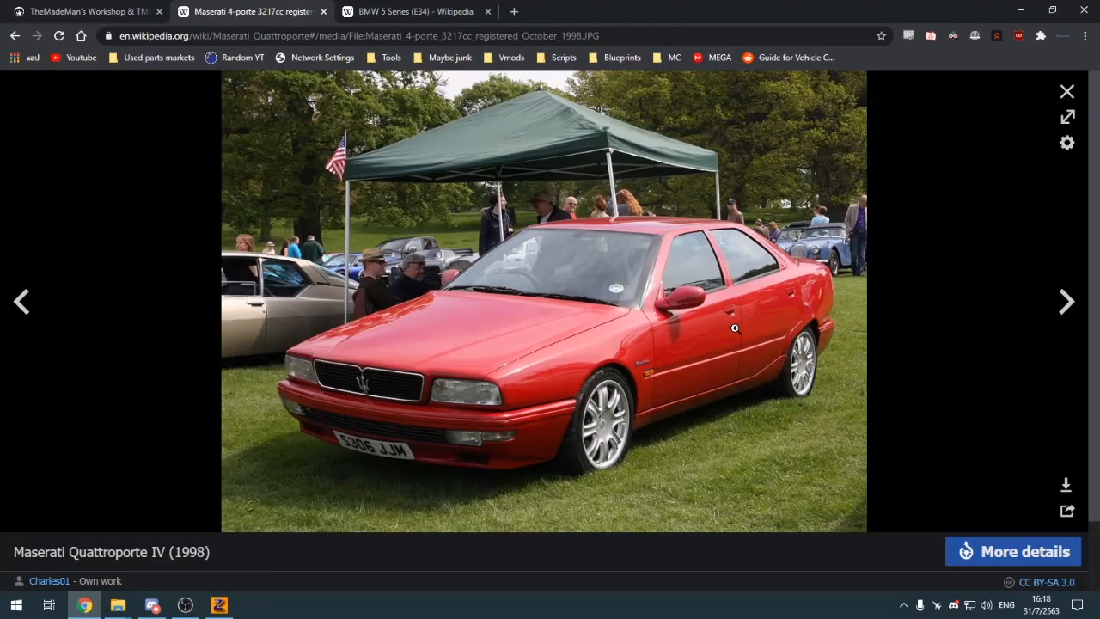
Step: Switch back to ZModeler, select the front door polygons below the window line on the body shell and detach them as a separate object
key(alt+Tab)
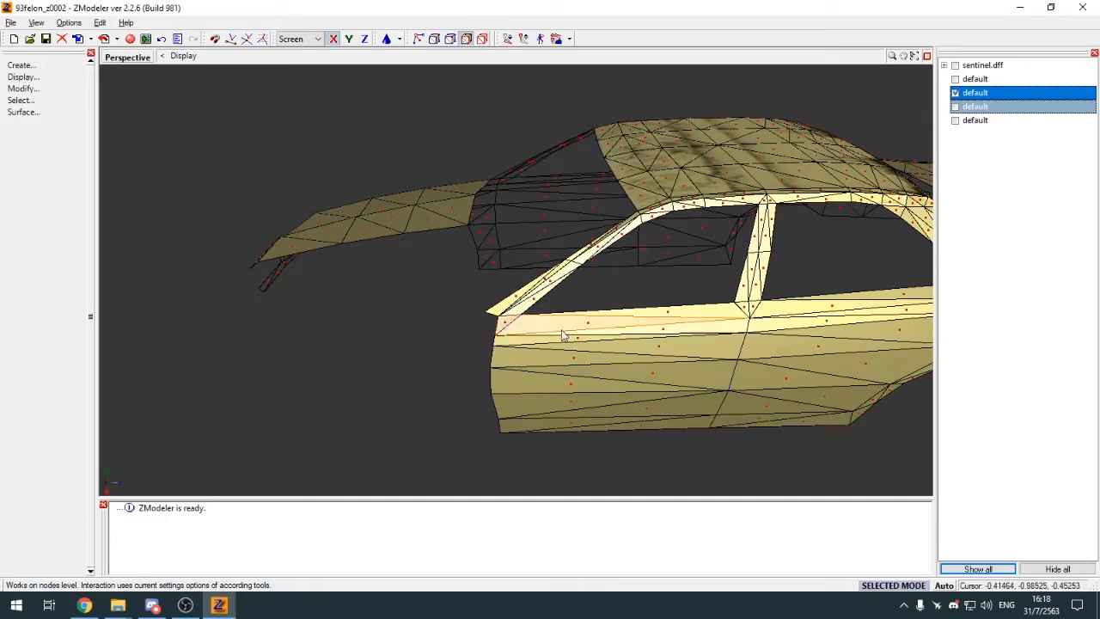
click(642, 322)
click(742, 309)
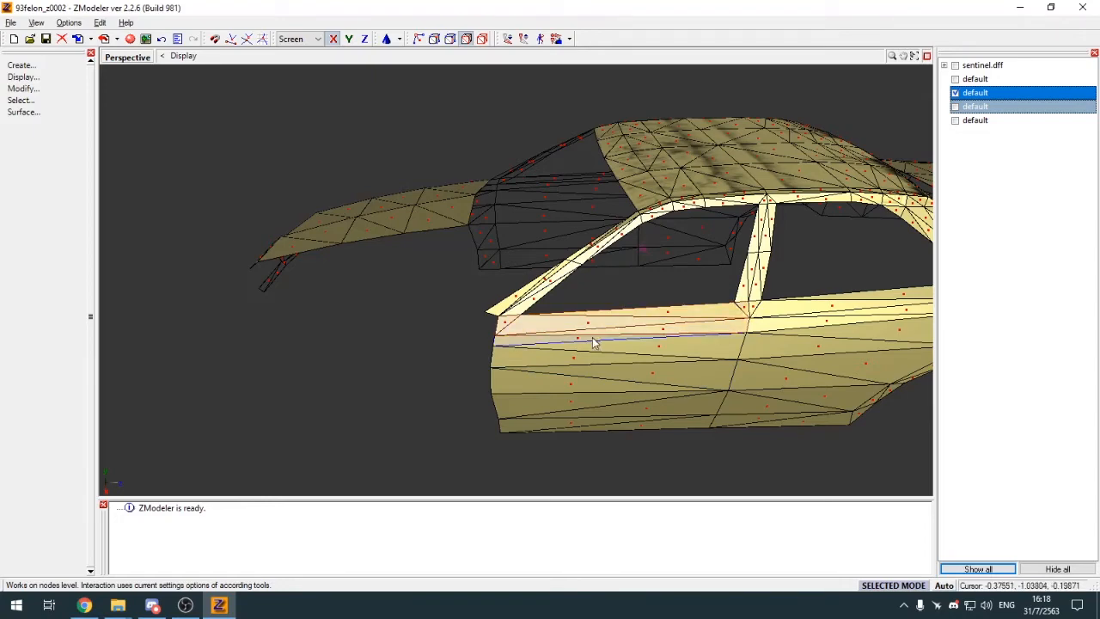
click(613, 359)
click(611, 372)
click(611, 386)
click(609, 395)
click(609, 410)
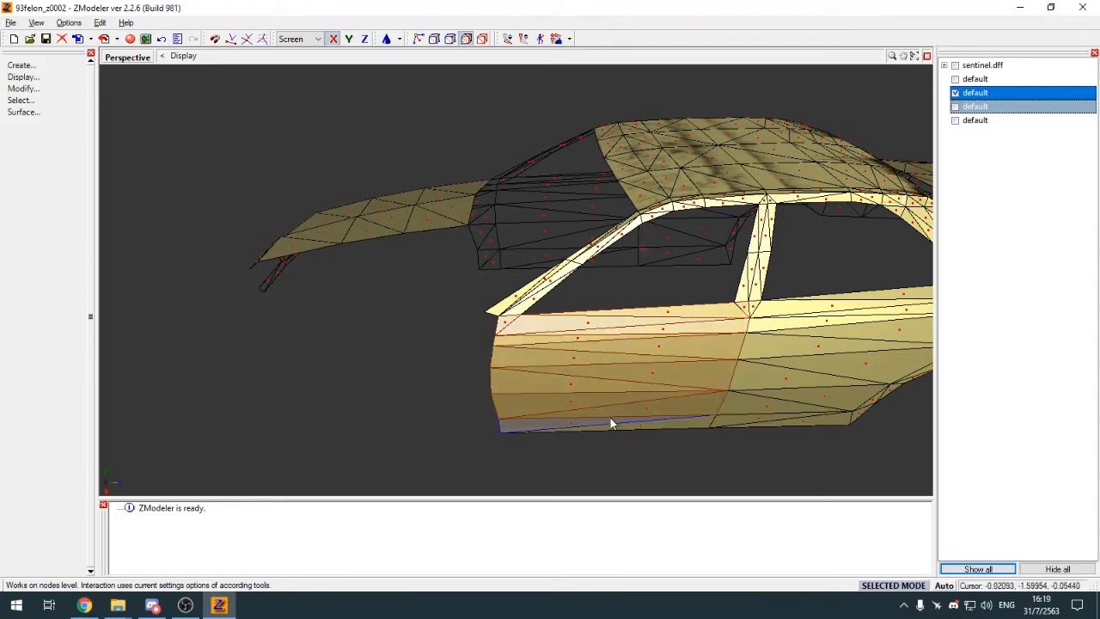
click(611, 421)
click(635, 427)
scroll(711, 346, up, 3)
middle_drag(711, 346, 610, 345)
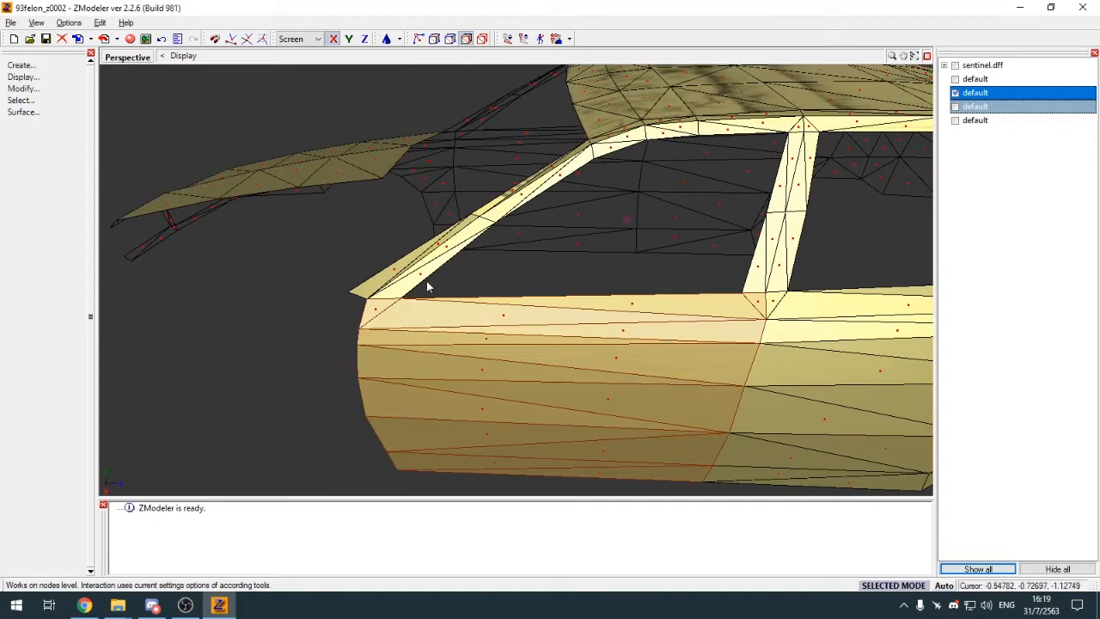
key(d)
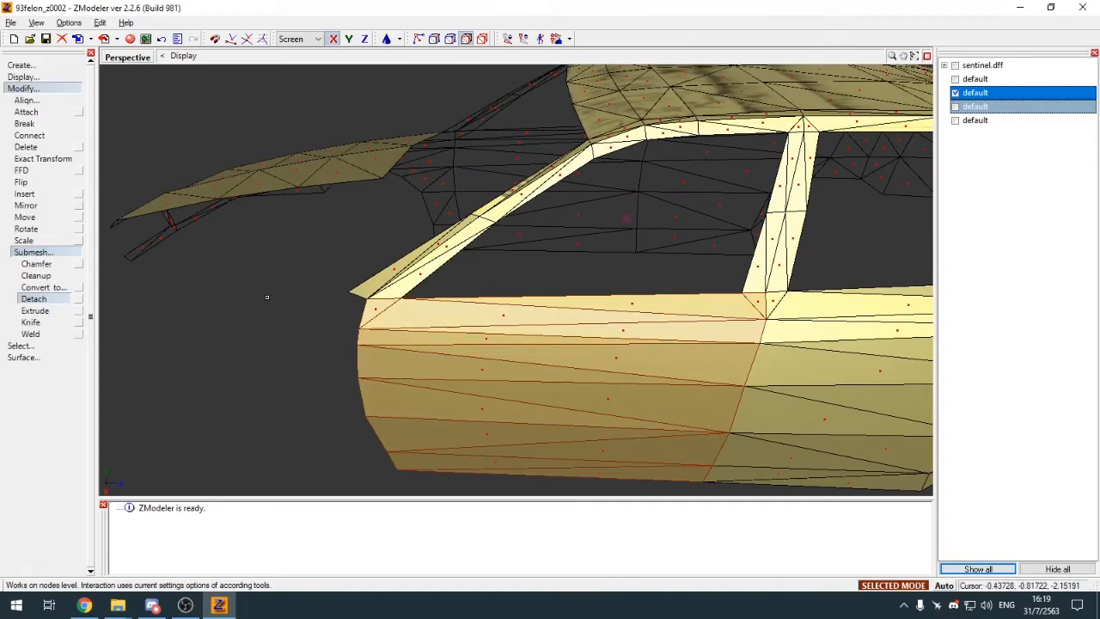
click(266, 296)
Step: Isolate the detached front door and check its nodes along the upper corners, front, rear and lower edges with rectangular selections
click(483, 38)
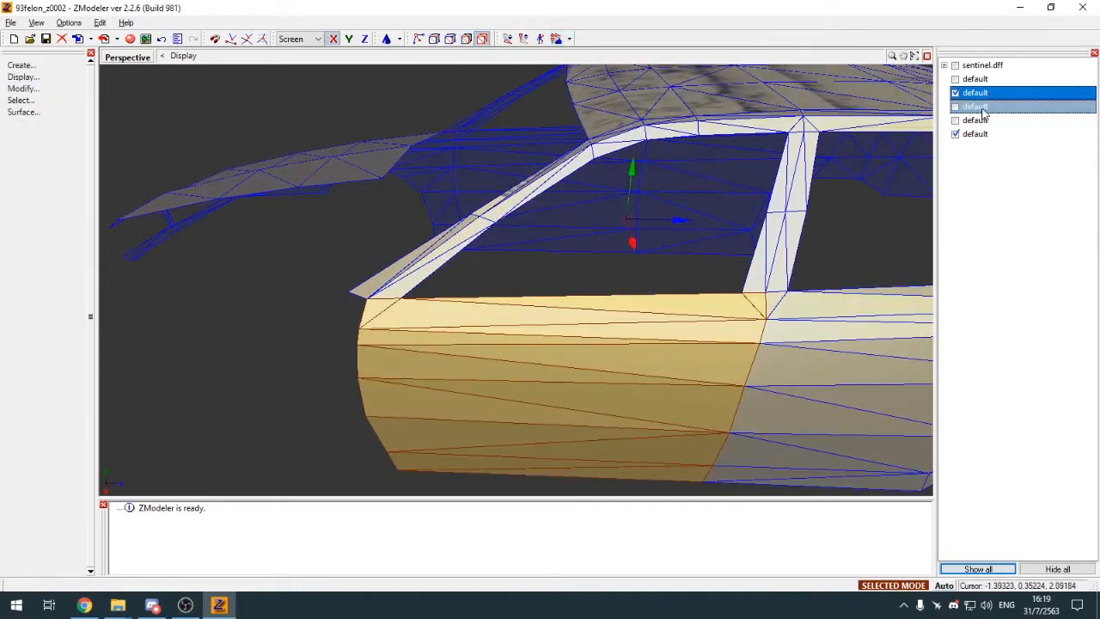
click(957, 93)
key(1)
key(2)
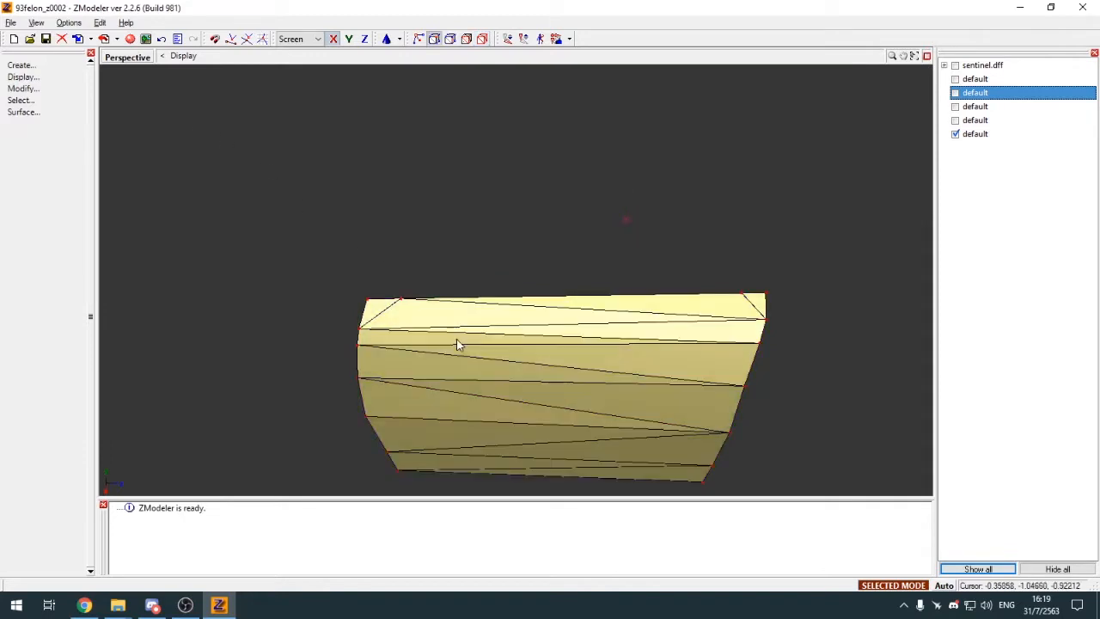
key(q)
key(space)
drag(413, 302, 417, 312)
drag(728, 284, 796, 350)
click(386, 340)
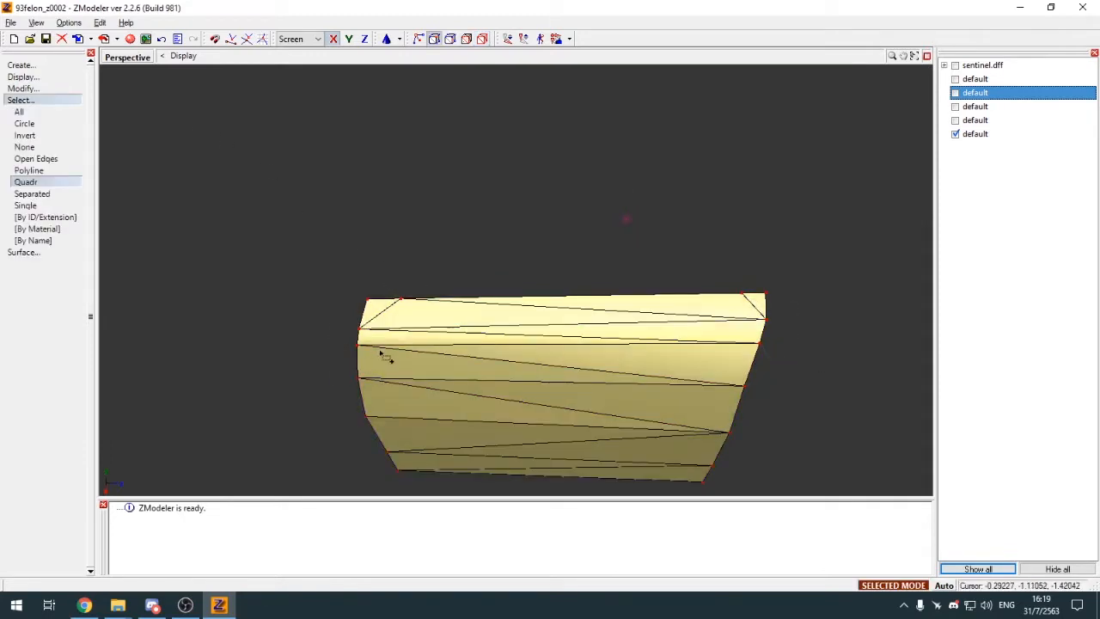
click(381, 353)
click(399, 406)
middle_drag(411, 438, 389, 414)
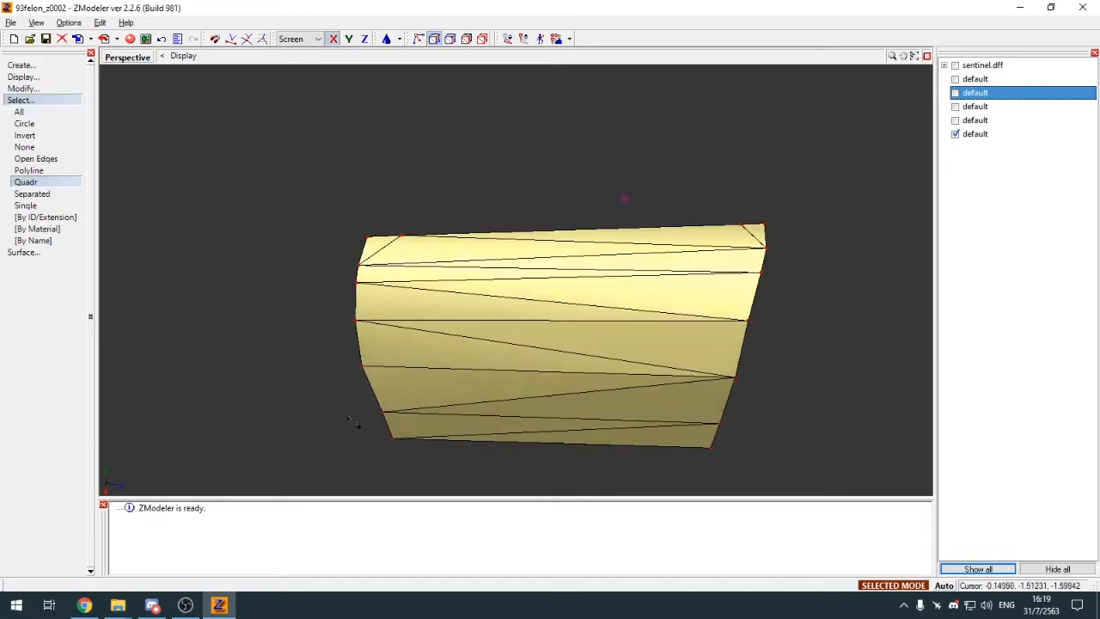
drag(367, 401, 415, 451)
drag(691, 437, 729, 463)
drag(704, 411, 750, 436)
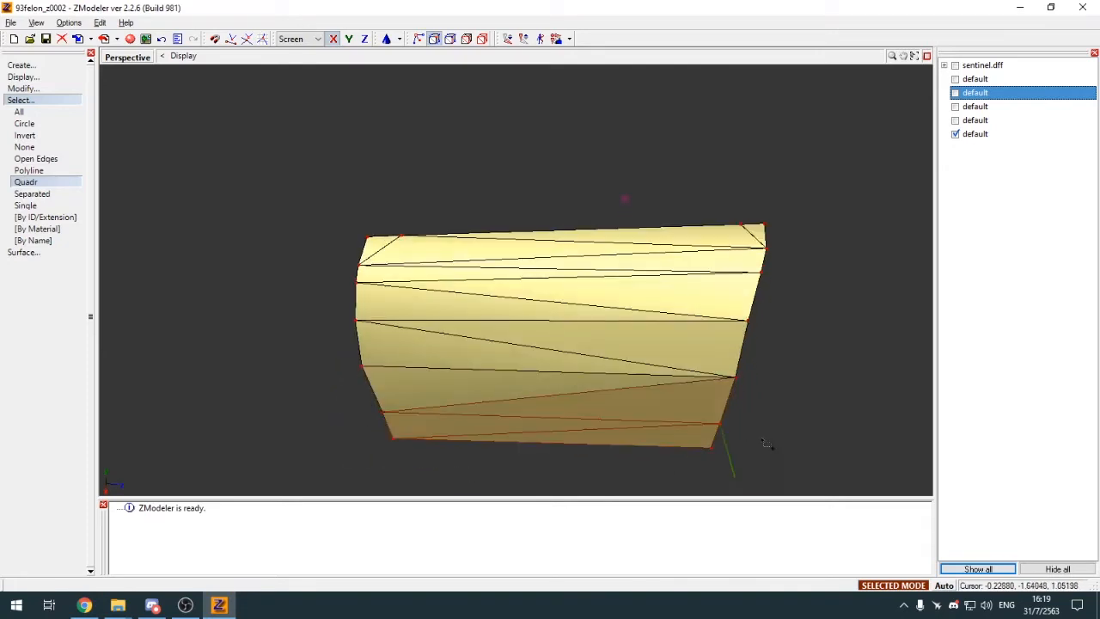
Step: Attach the detached front door panel to the front fender object
click(482, 39)
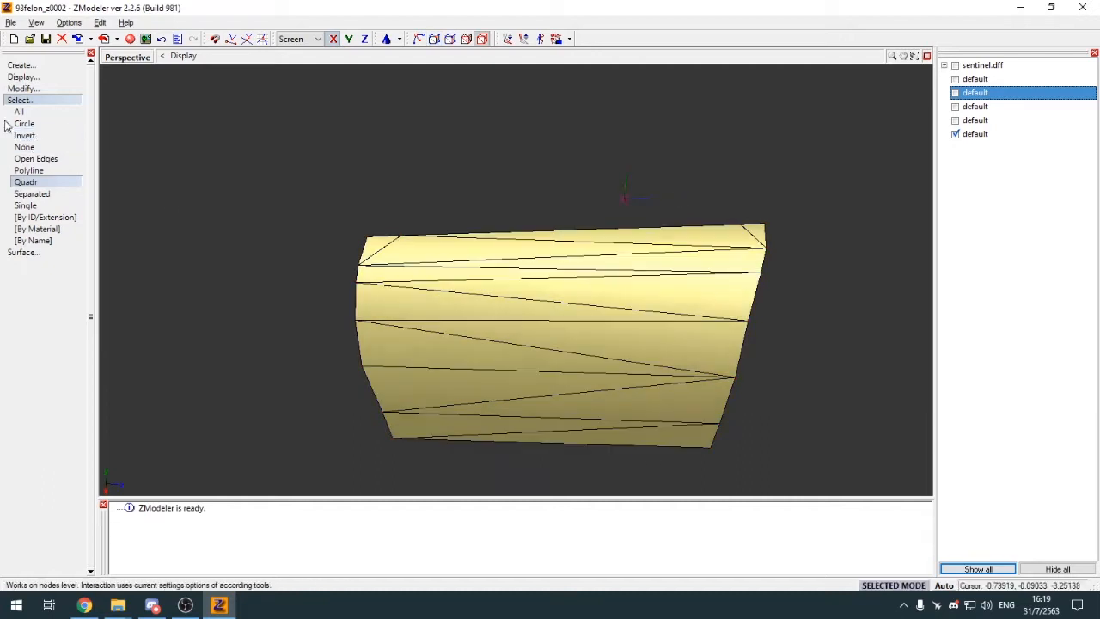
click(21, 101)
key(a)
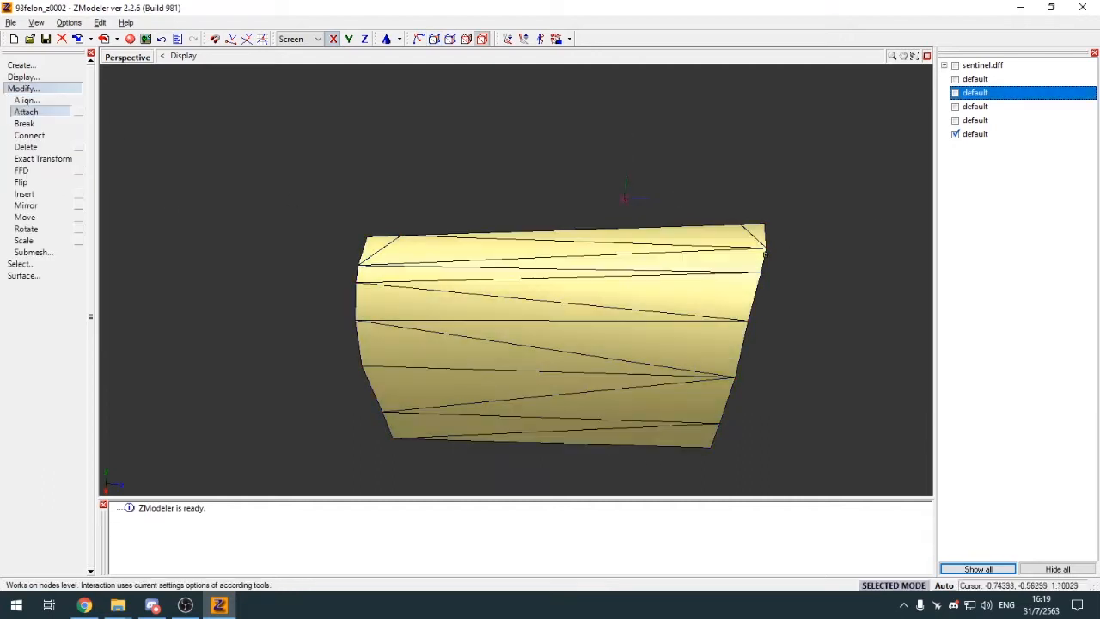
click(958, 120)
click(36, 88)
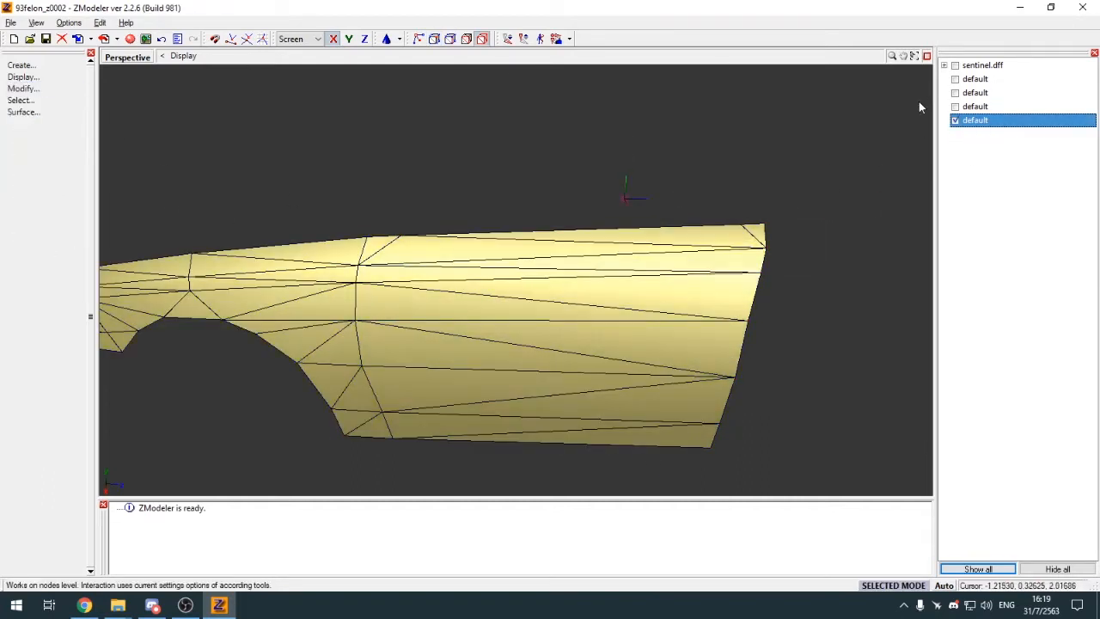
Step: Detach the front door's window frame polygons, from the windscreen pillar over the roofline to the centre pillar, from the body shell
click(955, 92)
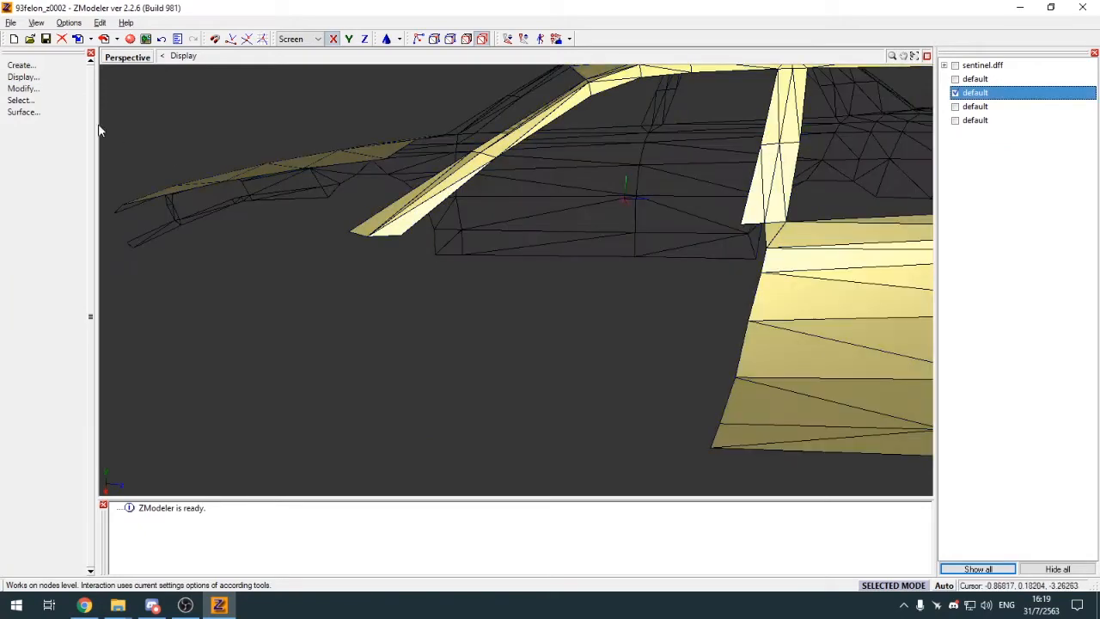
scroll(407, 226, down, 5)
scroll(569, 262, up, 5)
middle_drag(580, 283, 598, 290)
key(3)
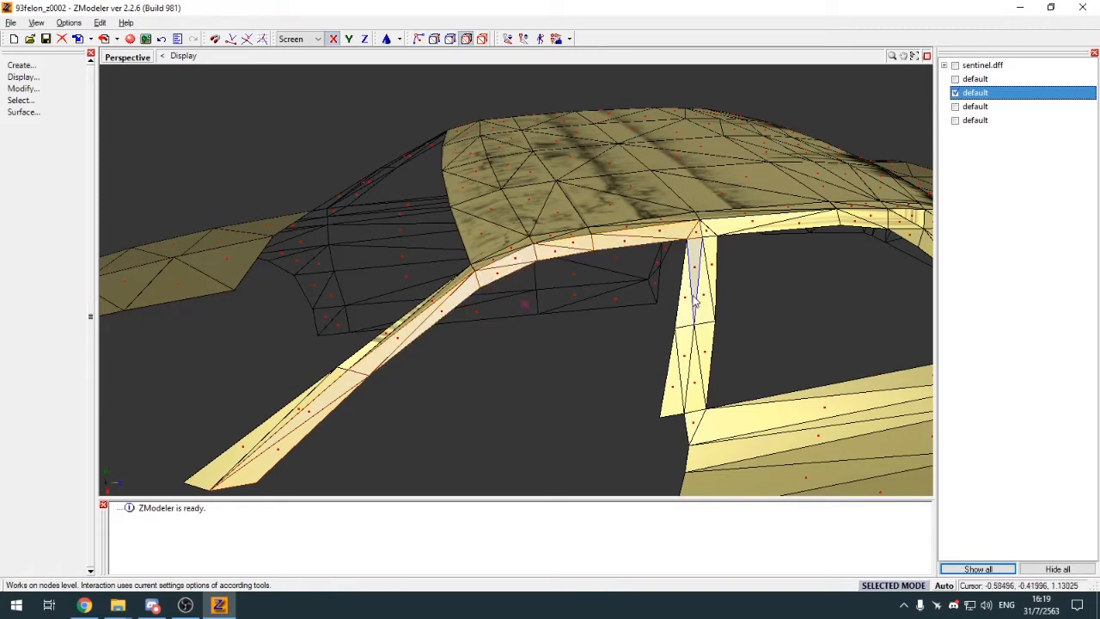
click(678, 382)
key(d)
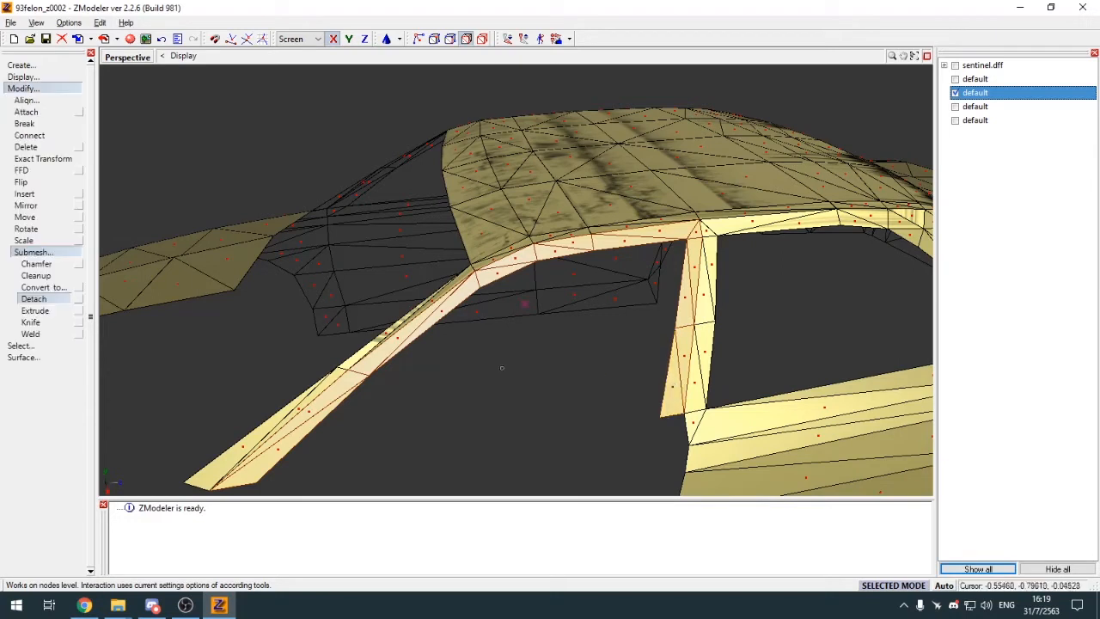
click(507, 370)
click(23, 88)
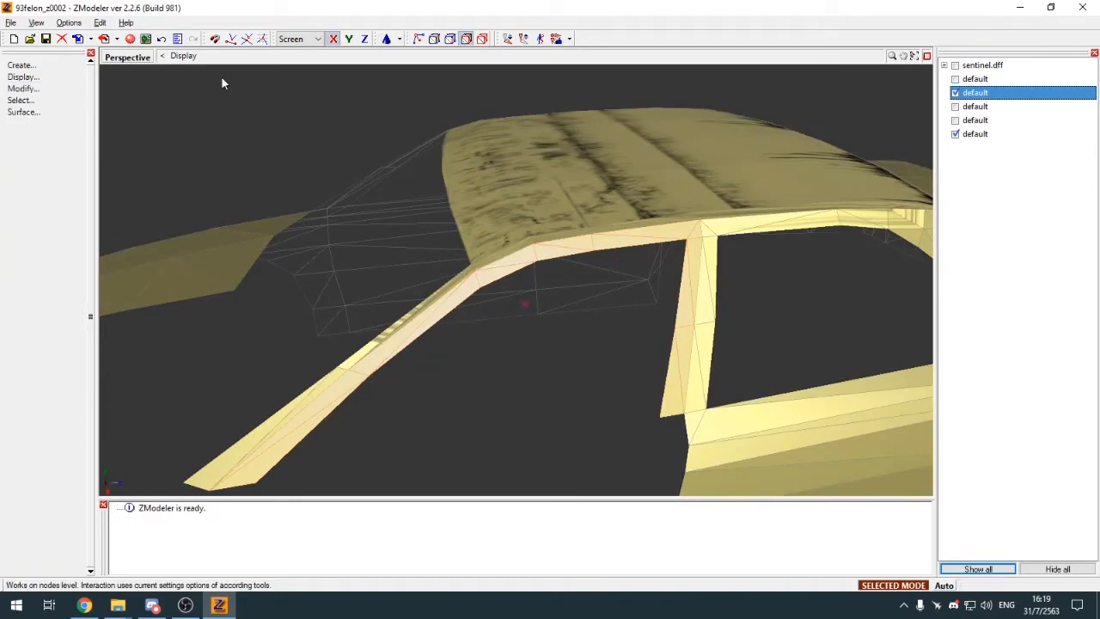
Step: Isolate the detached front window frame and check its nodes along the windscreen pillar, roofline and centre pillar
click(476, 43)
click(954, 93)
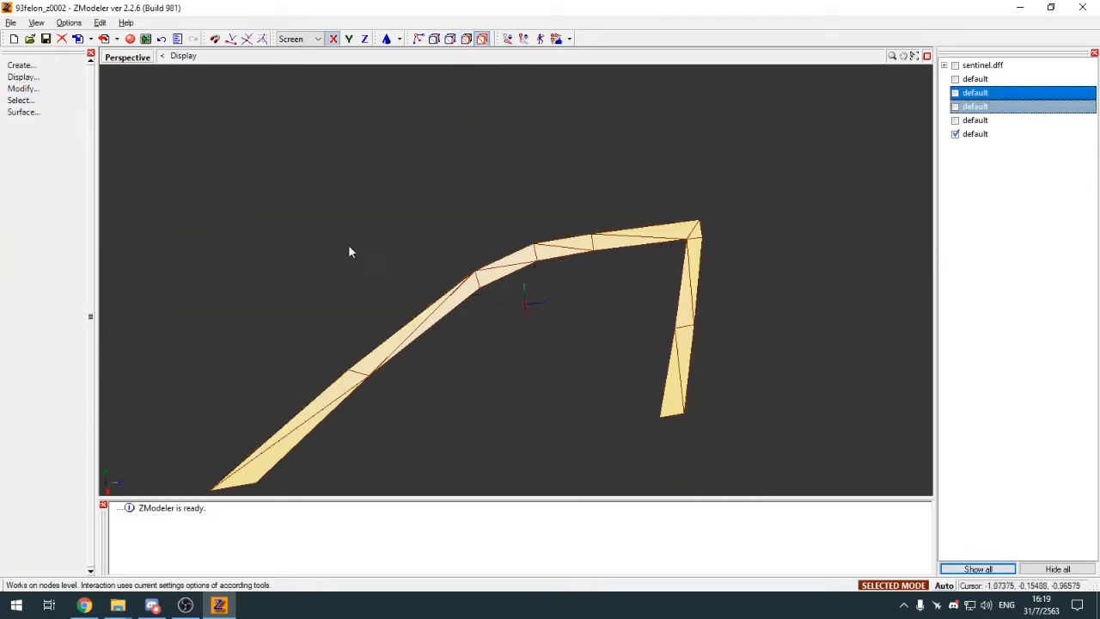
middle_drag(349, 245, 385, 217)
key(1)
click(413, 294)
key(q)
key(space)
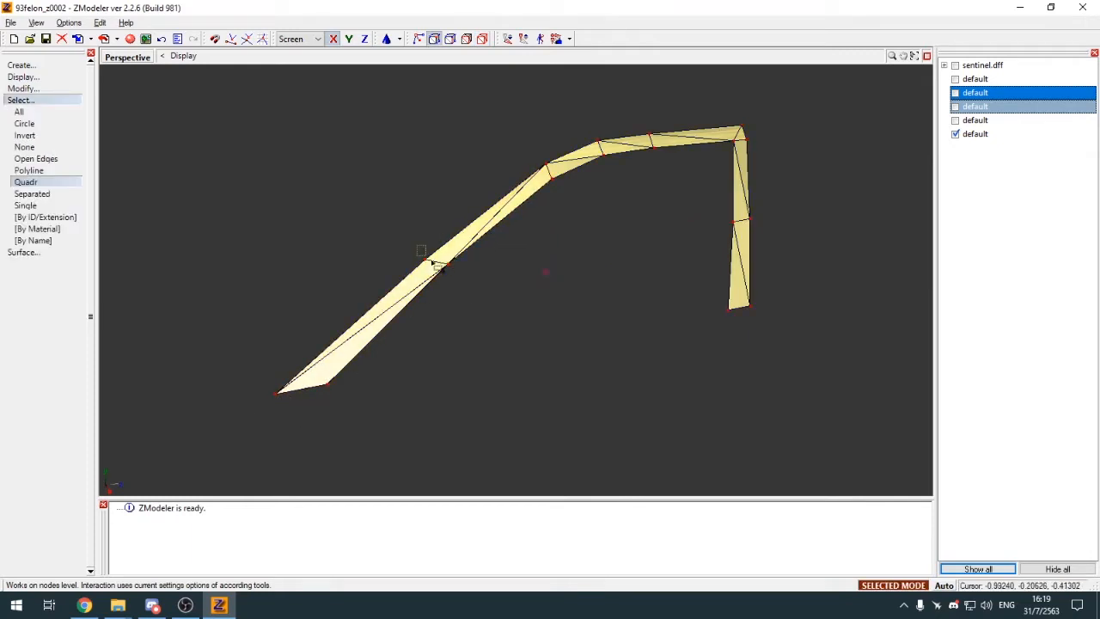
middle_drag(434, 265, 526, 273)
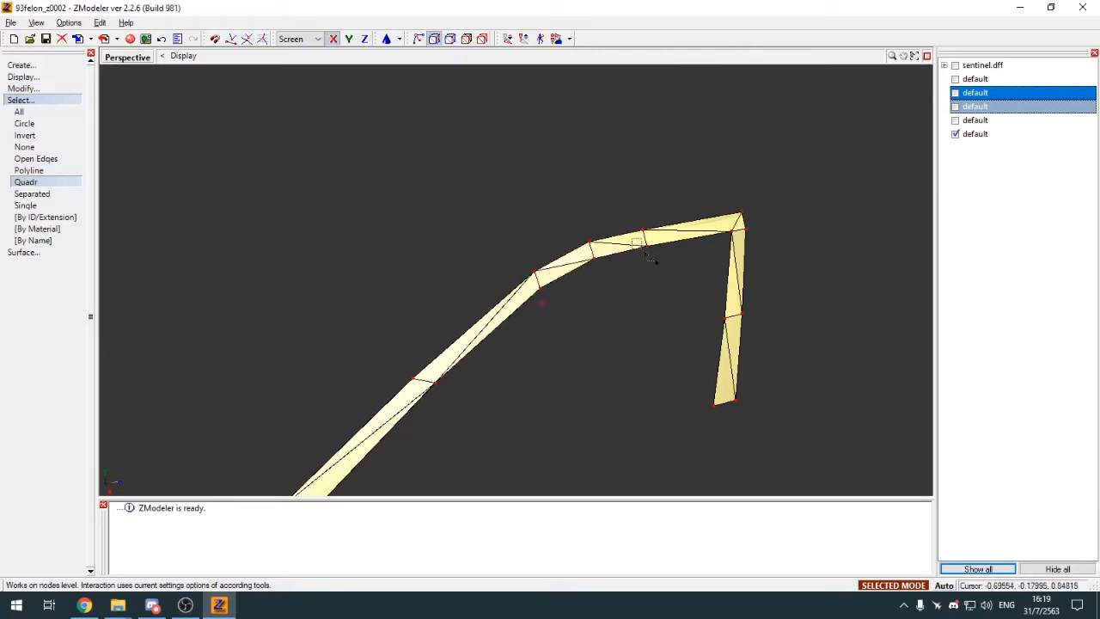
middle_drag(651, 244, 668, 285)
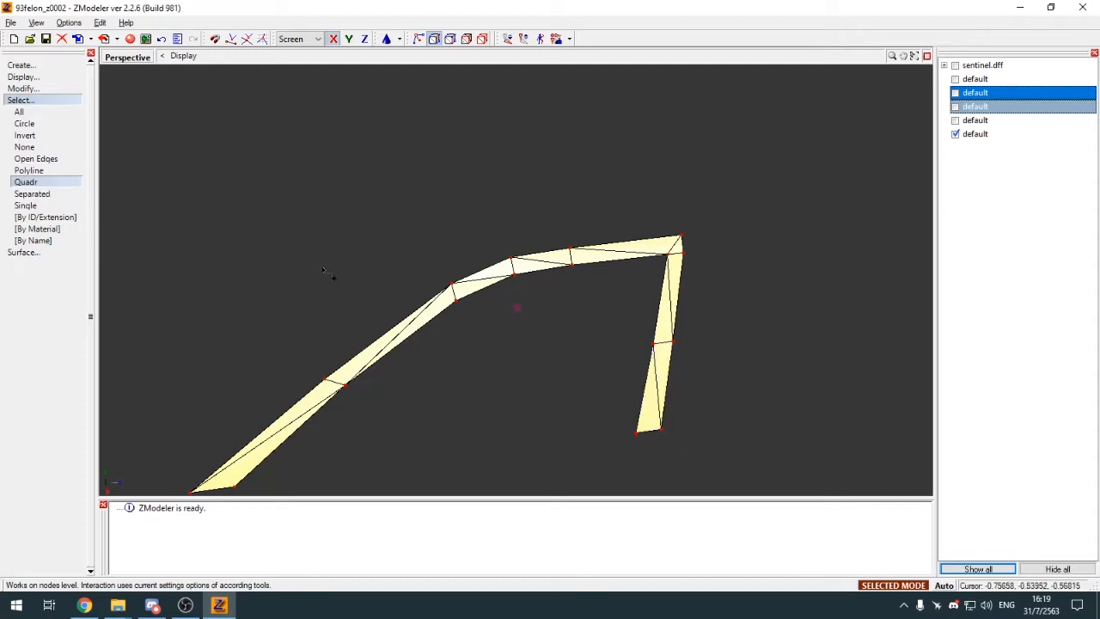
Step: Attach the front window frame to the combined fender and front door object
click(48, 99)
key(space)
key(a)
click(489, 275)
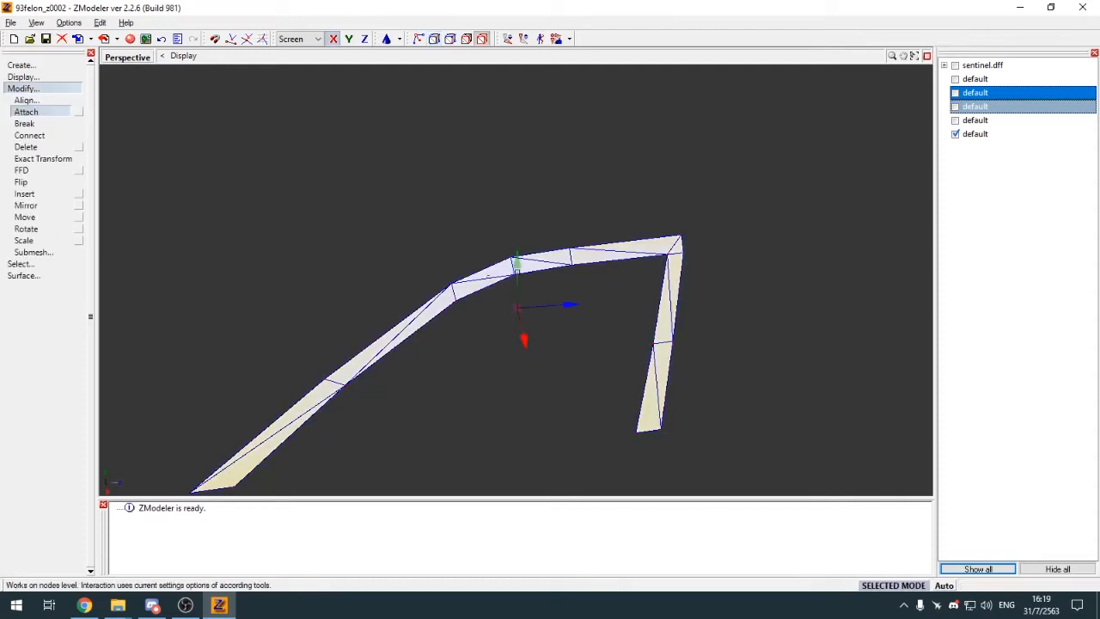
click(955, 120)
click(634, 429)
click(67, 90)
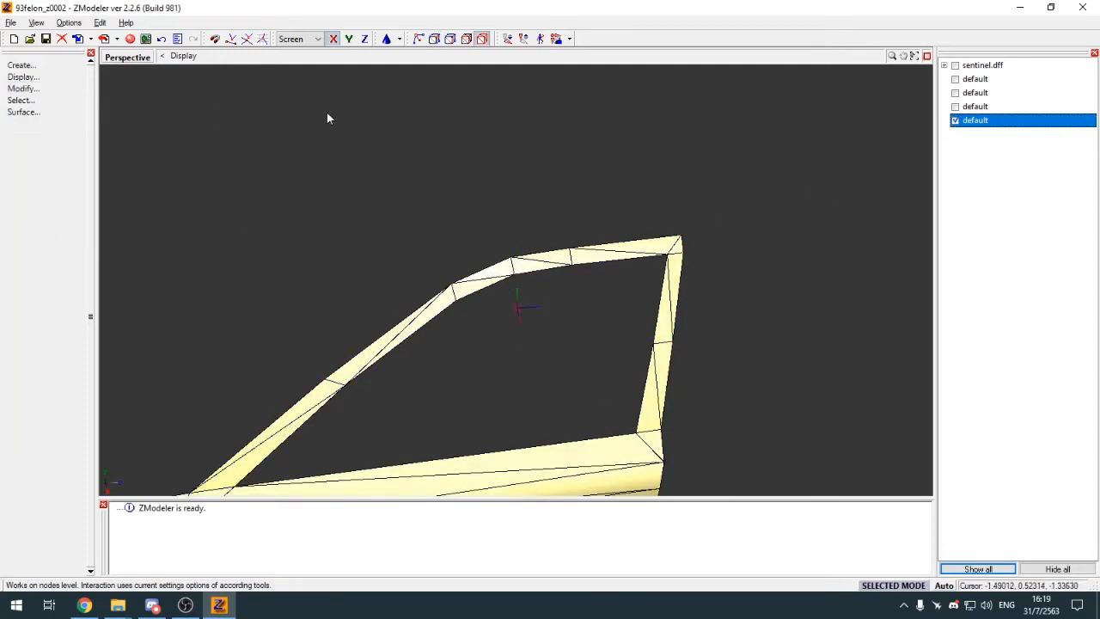
Step: Examine the combined fender, front door and window frame, toggling the visibility of the separated parts to compare them
scroll(331, 121, down, 5)
middle_drag(344, 154, 404, 220)
scroll(379, 225, up, 2)
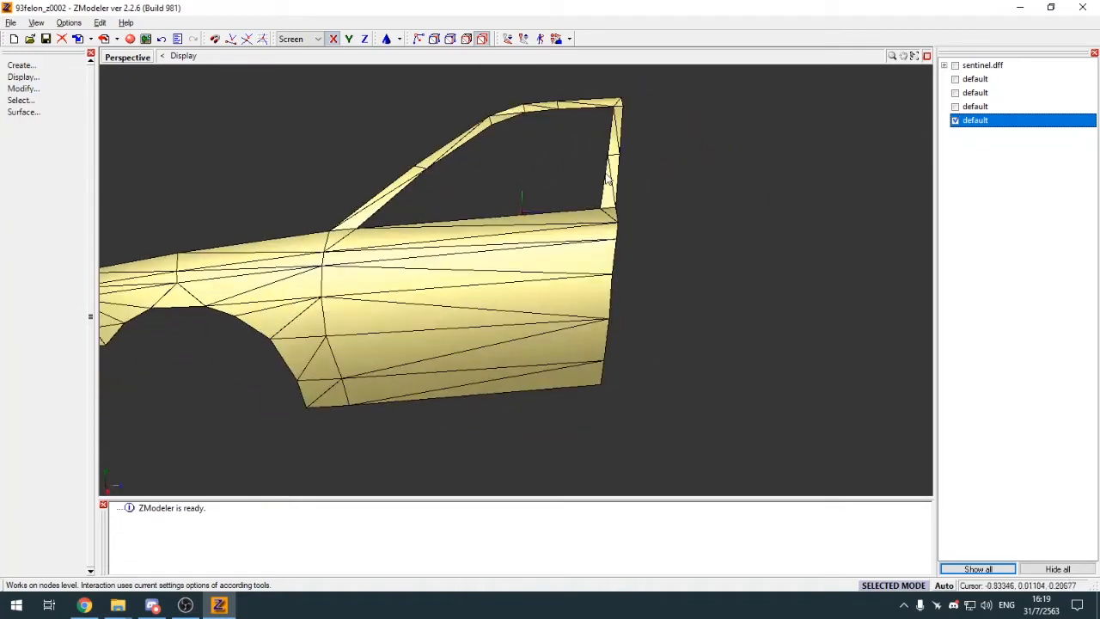
click(956, 120)
click(956, 121)
middle_drag(487, 251, 518, 263)
click(956, 120)
click(956, 79)
click(956, 79)
Step: Detach the rear door's window frame polygons, from the centre pillar over the roofline to the rear pillar, from the body shell
click(956, 93)
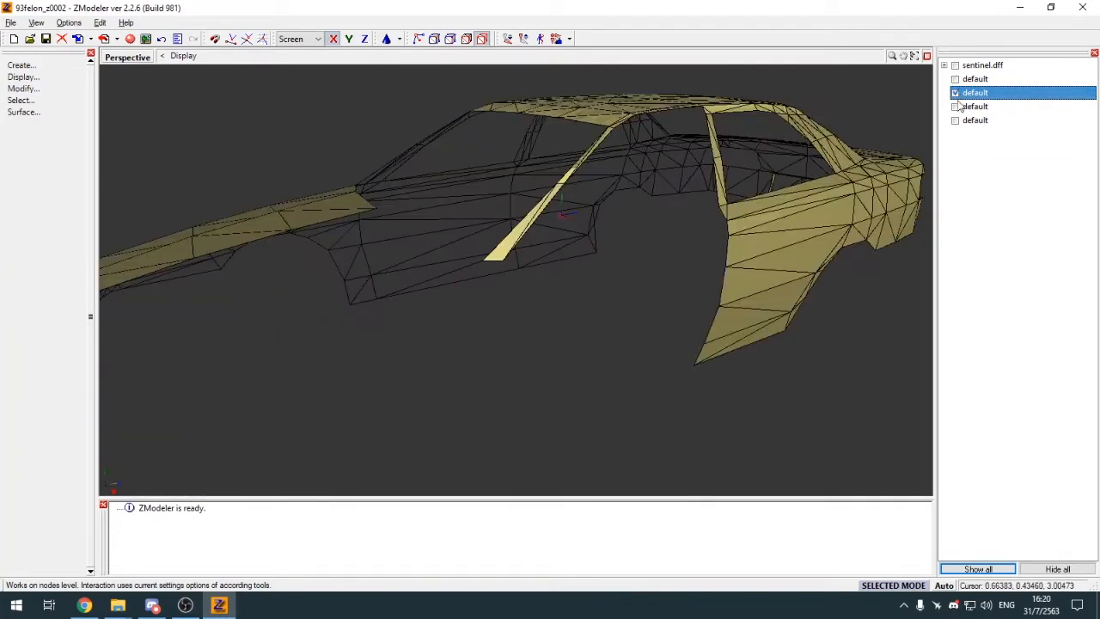
middle_drag(804, 249, 689, 282)
key(3)
middle_drag(584, 352, 550, 330)
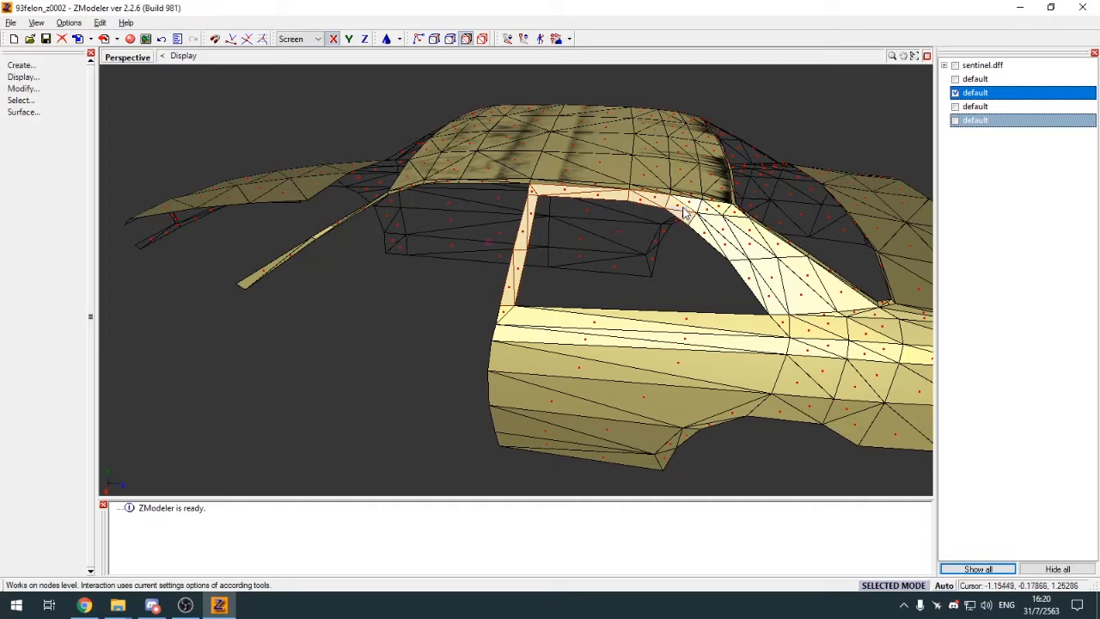
key(d)
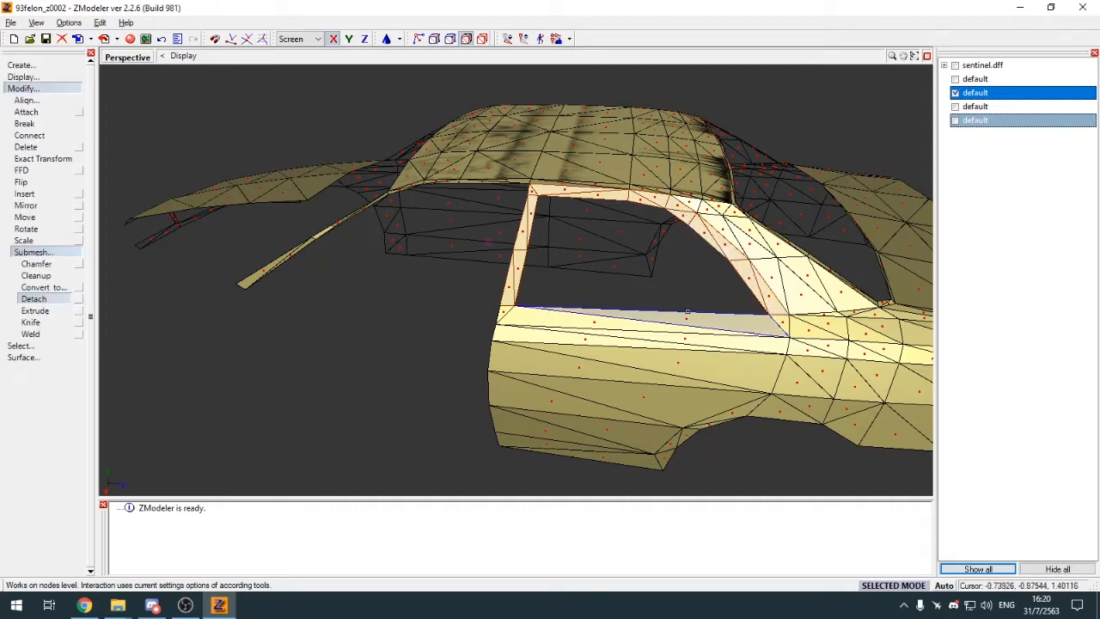
key(space)
click(669, 293)
click(67, 91)
click(483, 40)
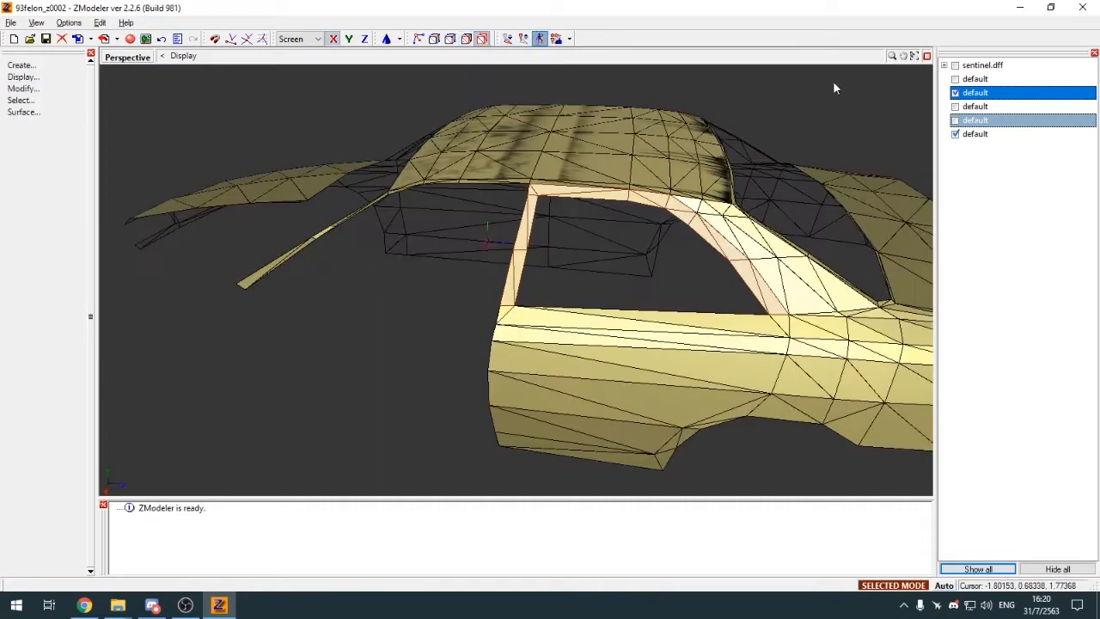
Step: Isolate the detached rear window frame and check its nodes along the centre pillar, roofline and rear pillar
click(956, 93)
key(1)
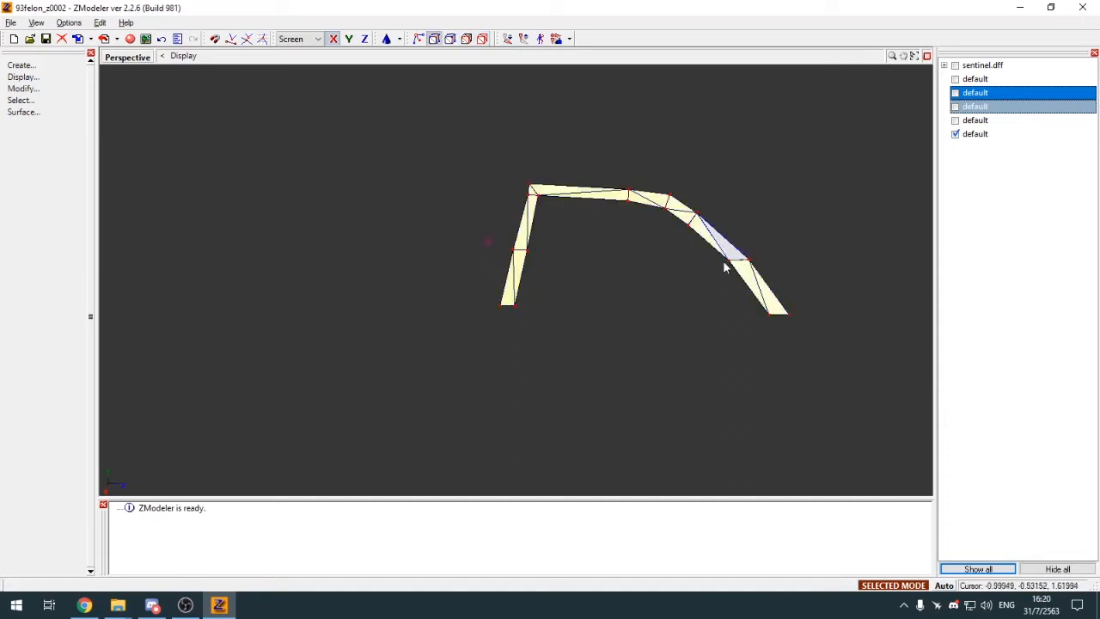
key(q)
scroll(539, 308, up, 4)
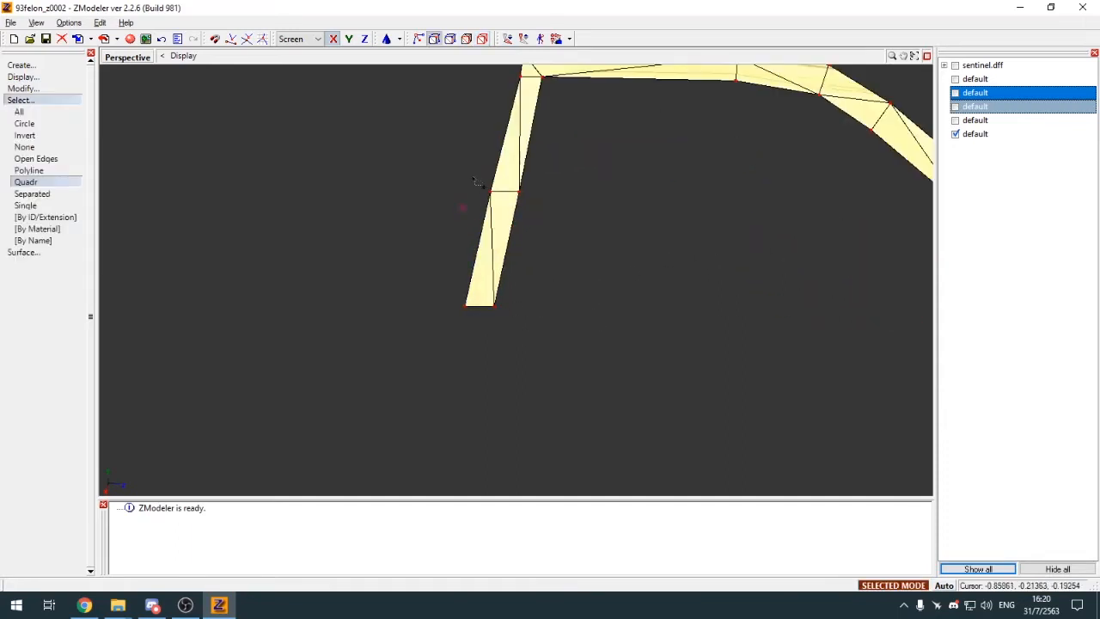
middle_drag(529, 134, 571, 221)
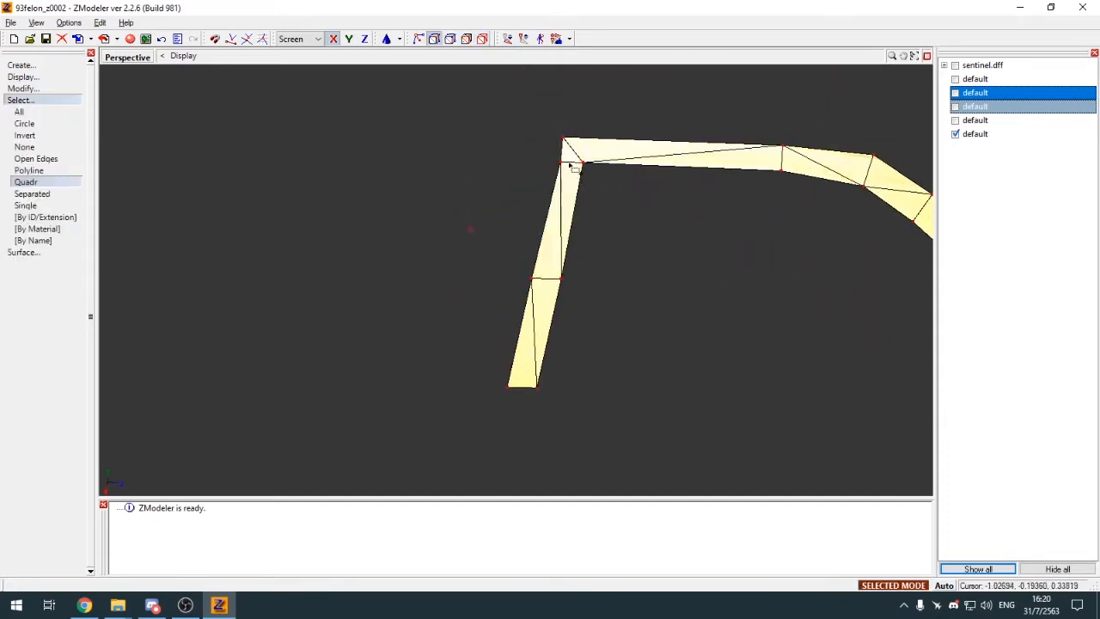
middle_drag(700, 179, 470, 137)
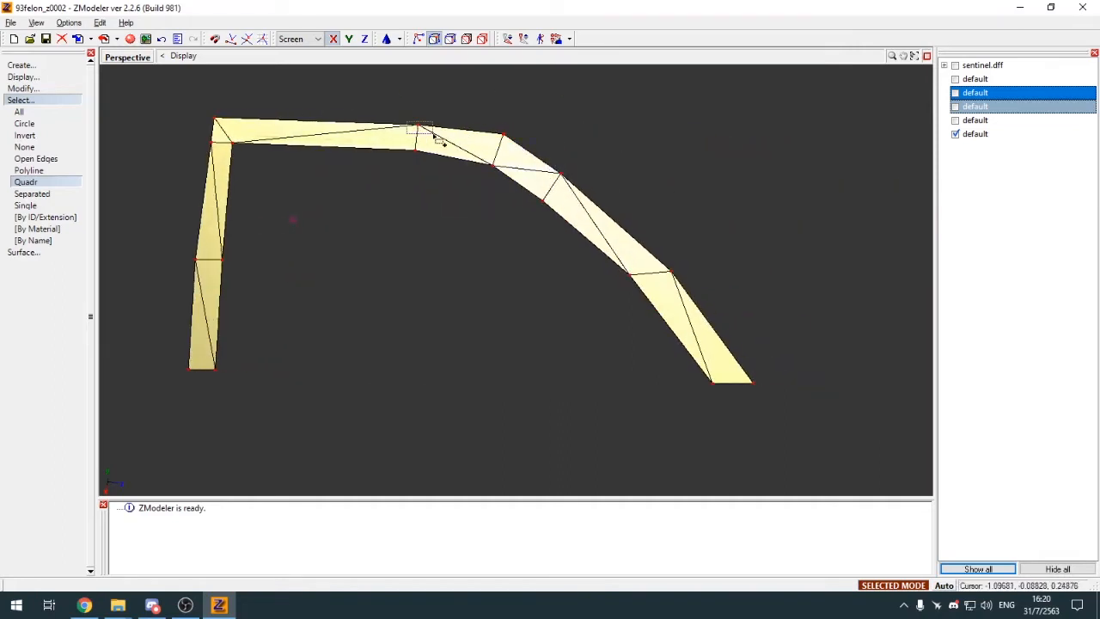
drag(433, 135, 434, 136)
drag(399, 135, 424, 166)
drag(522, 147, 523, 148)
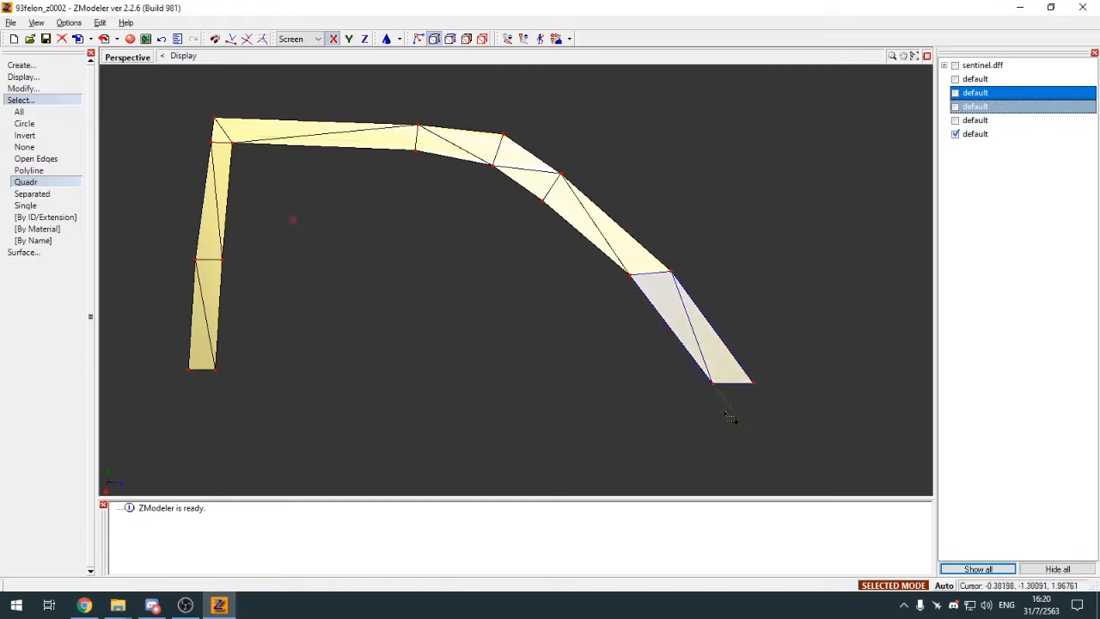
Step: Attach the detached rear window frame to the combined fender and front door object
click(20, 100)
key(4)
key(space)
key(a)
click(434, 140)
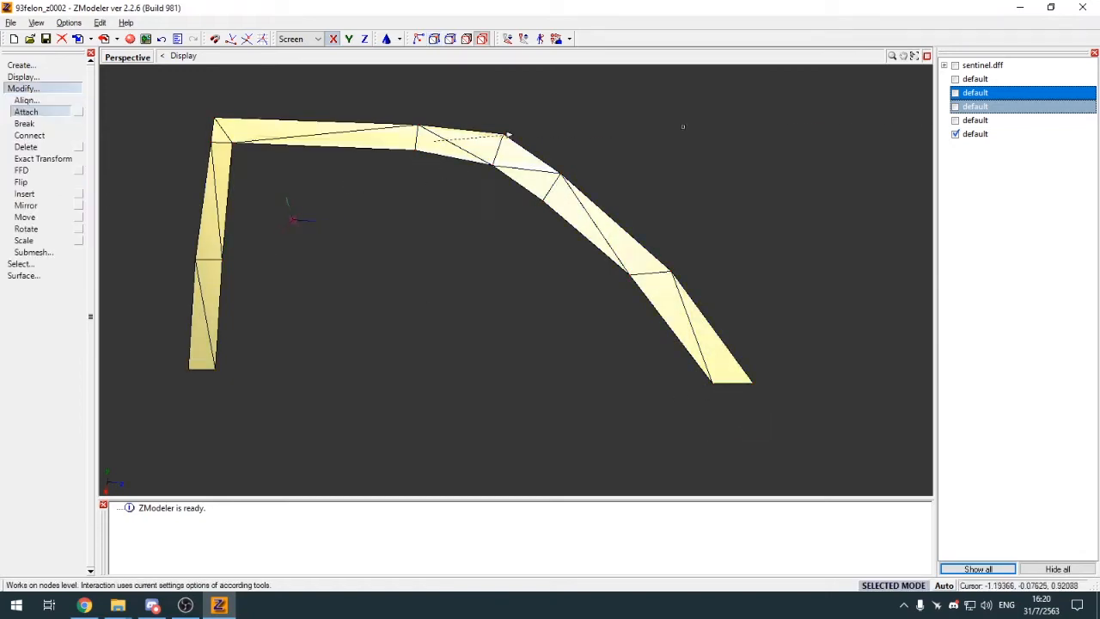
click(955, 94)
click(955, 94)
click(955, 106)
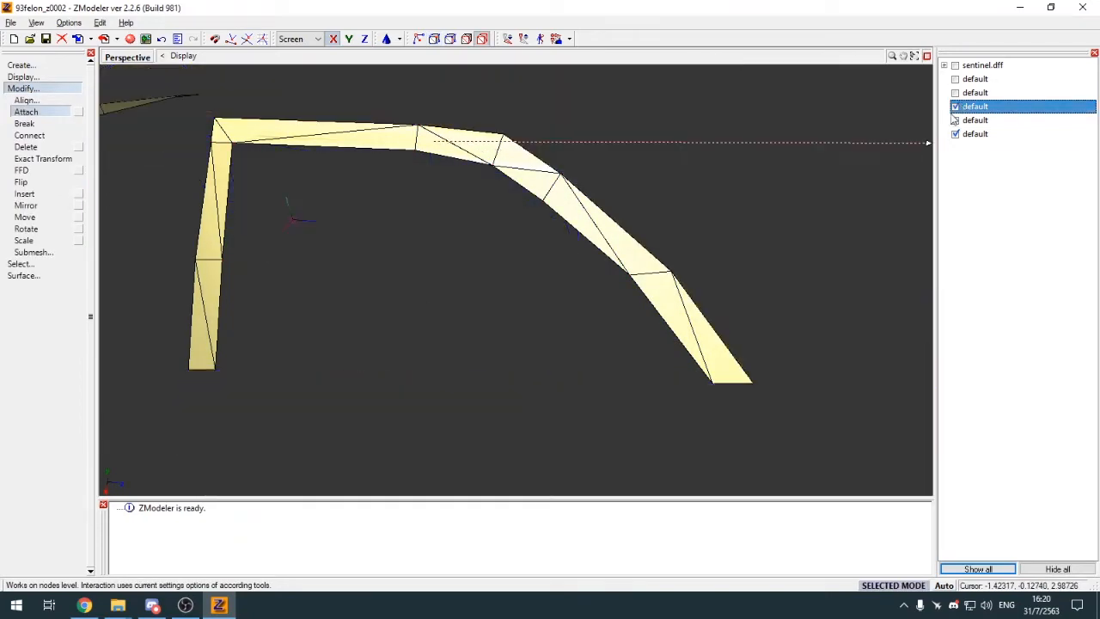
scroll(510, 185, down, 3)
click(955, 106)
click(955, 121)
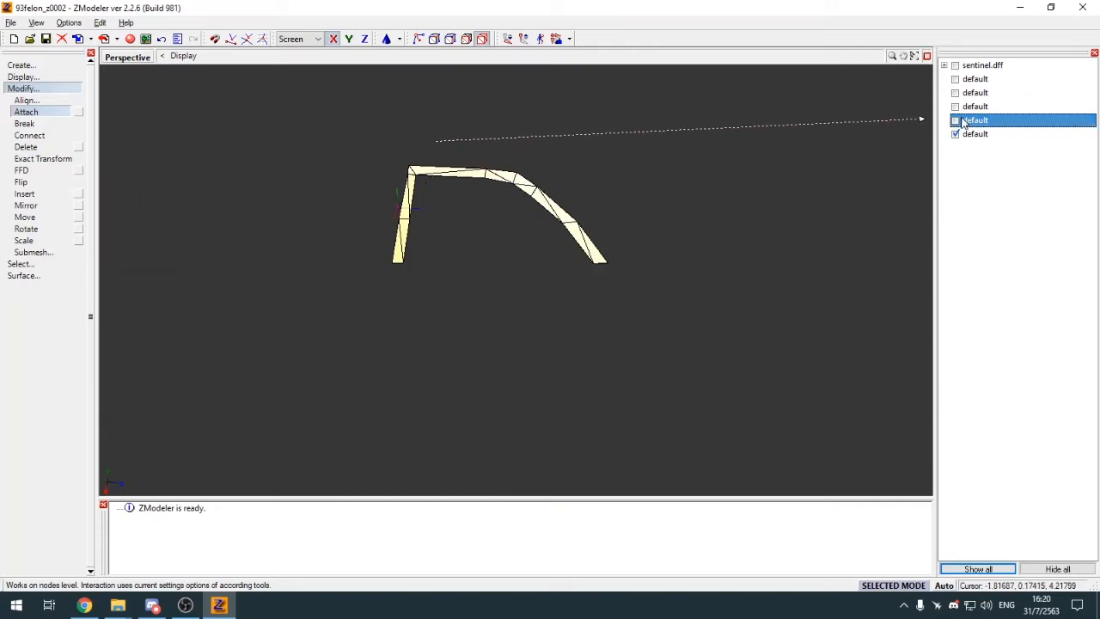
click(378, 275)
click(955, 120)
Step: Detach the rear door's lower panel polygons, from the front door edge to the wheel arch, from the body shell
click(955, 93)
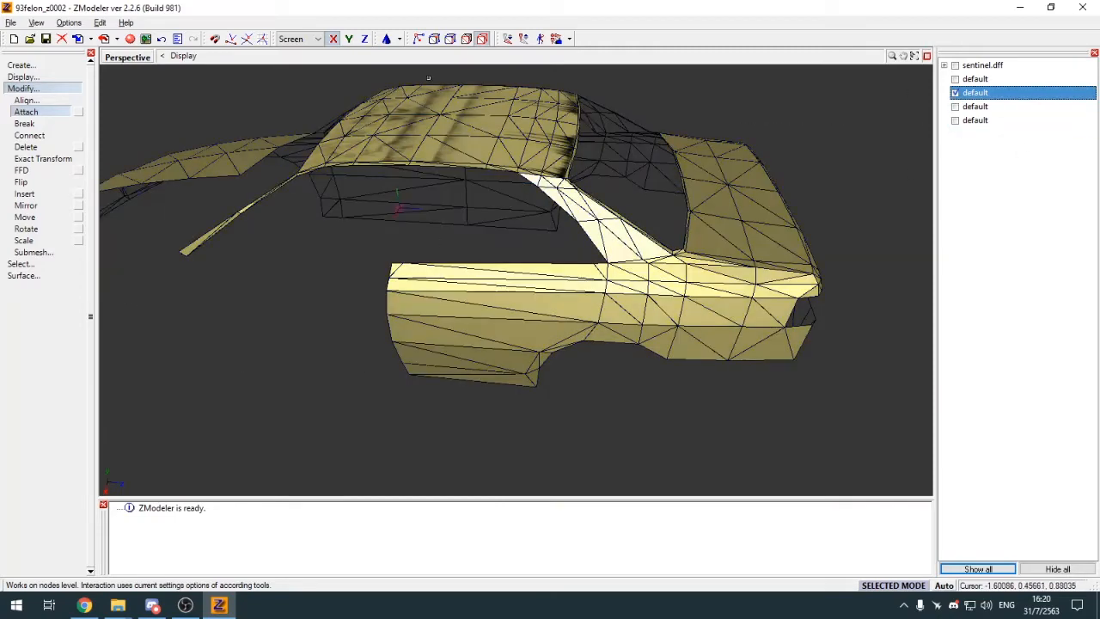
click(19, 79)
click(27, 79)
click(31, 91)
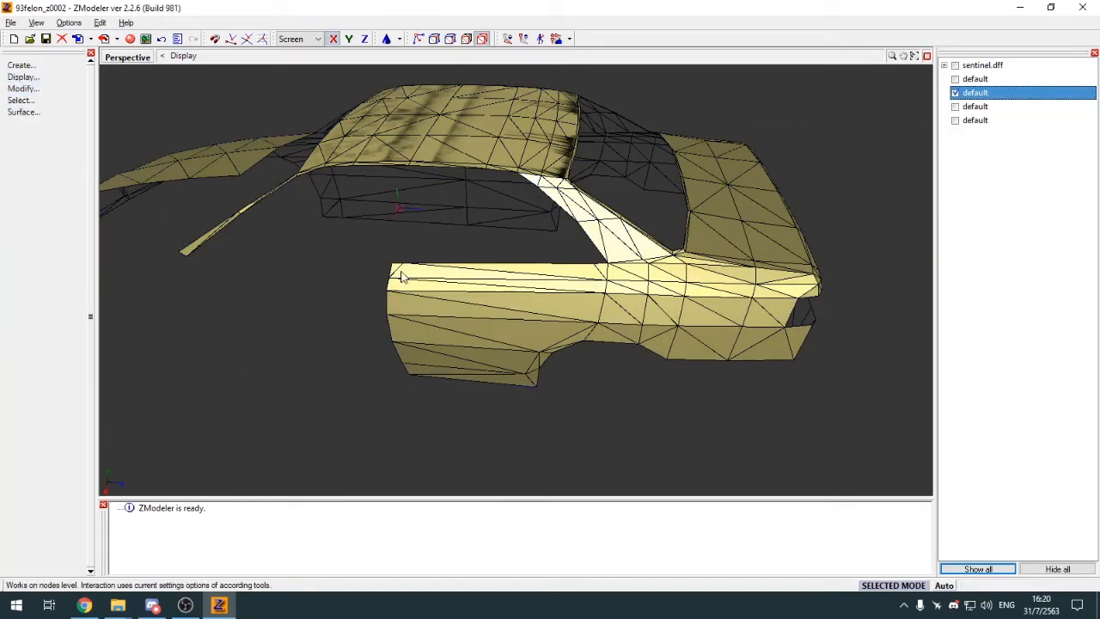
key(3)
scroll(513, 330, up, 2)
key(q)
drag(344, 242, 530, 406)
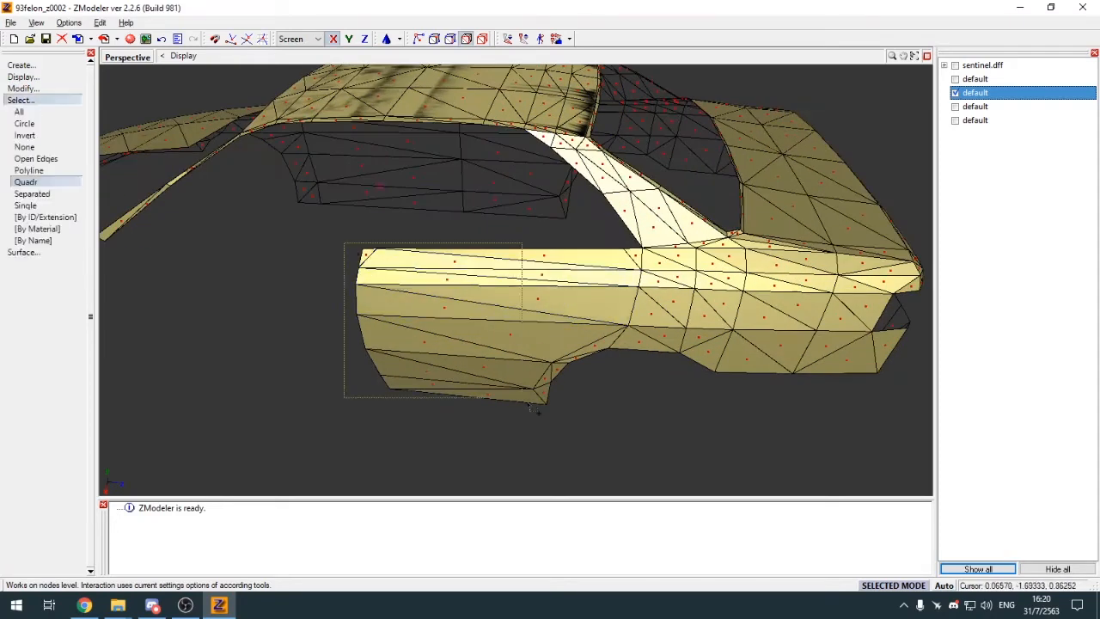
mouse_move(616, 461)
mouse_down()
mouse_move(533, 451)
mouse_move(607, 462)
mouse_up()
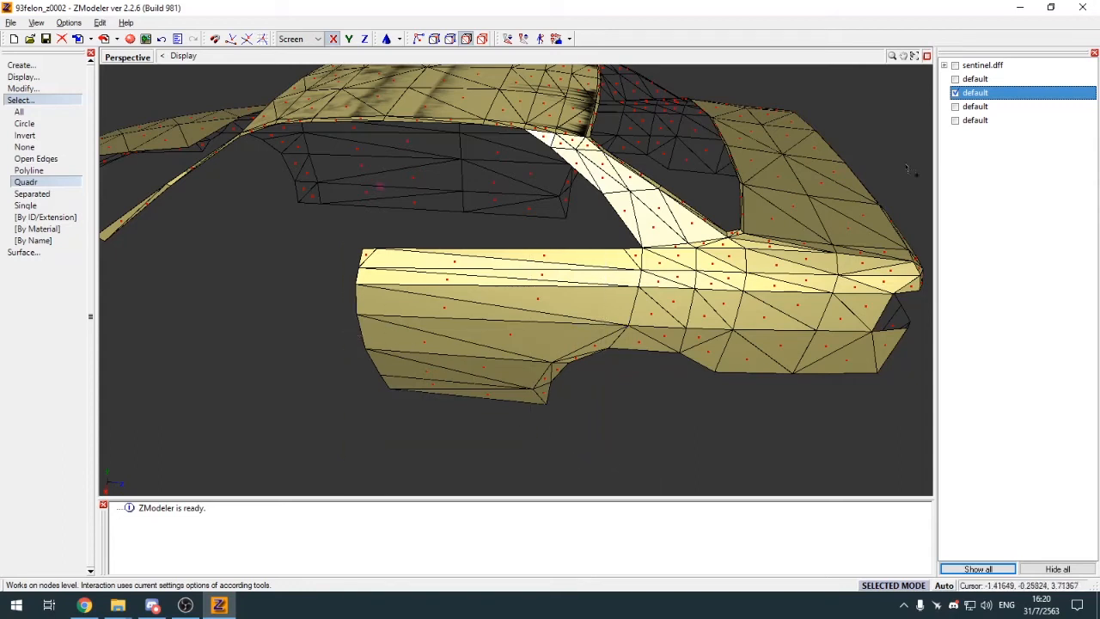
mouse_move(604, 438)
mouse_down()
mouse_move(643, 464)
mouse_move(617, 464)
mouse_move(610, 451)
mouse_up()
click(35, 88)
click(36, 298)
key(space)
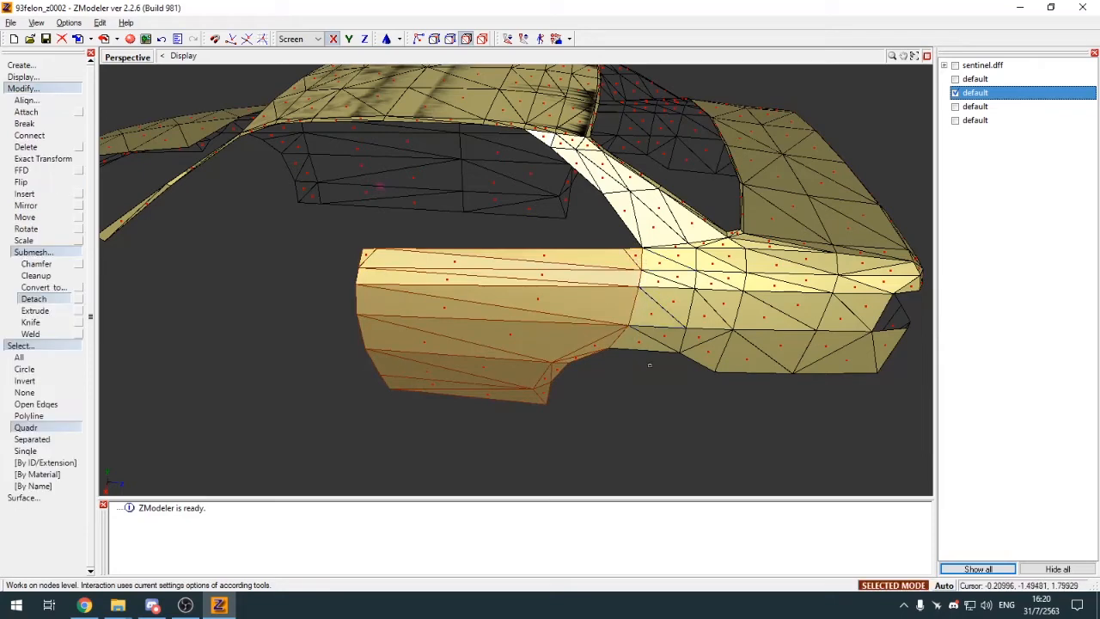
click(635, 359)
Step: Isolate the detached rear door panel and check its nodes along the front edge, lower edge and wheel arch
middle_drag(635, 359, 739, 309)
click(65, 90)
click(63, 102)
middle_drag(404, 317, 384, 345)
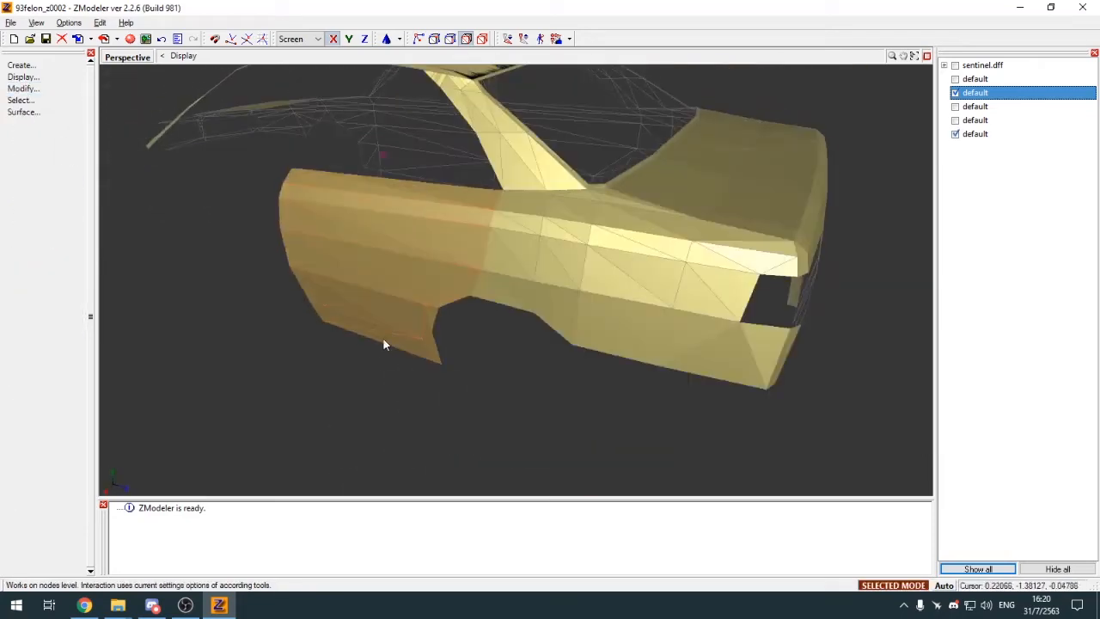
click(482, 39)
click(955, 93)
middle_drag(730, 237, 792, 242)
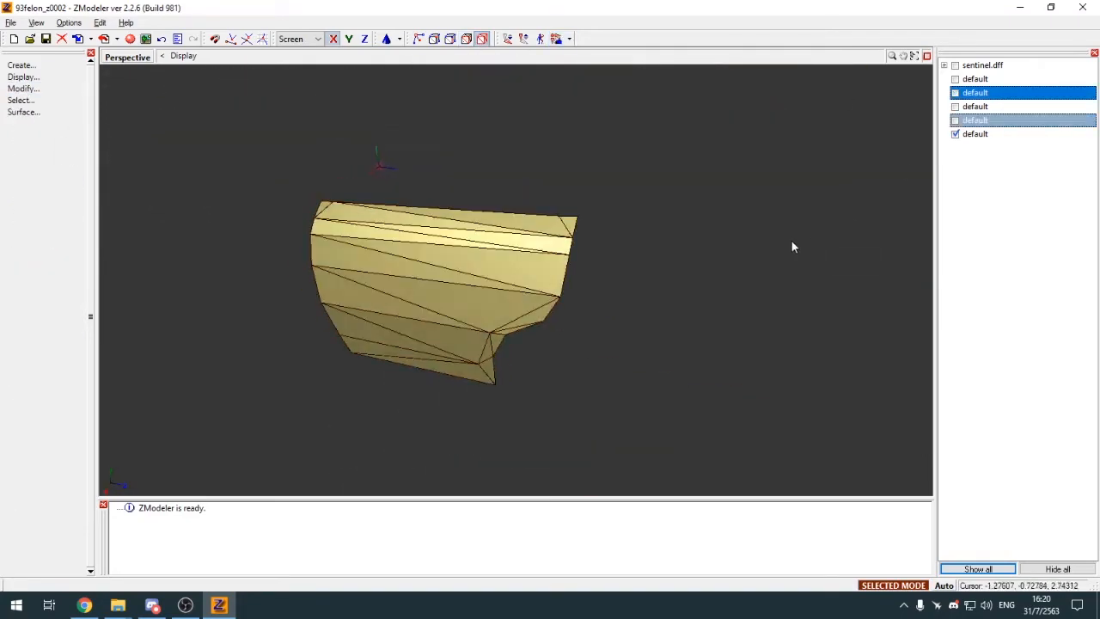
click(434, 39)
middle_drag(559, 258, 575, 257)
key(q)
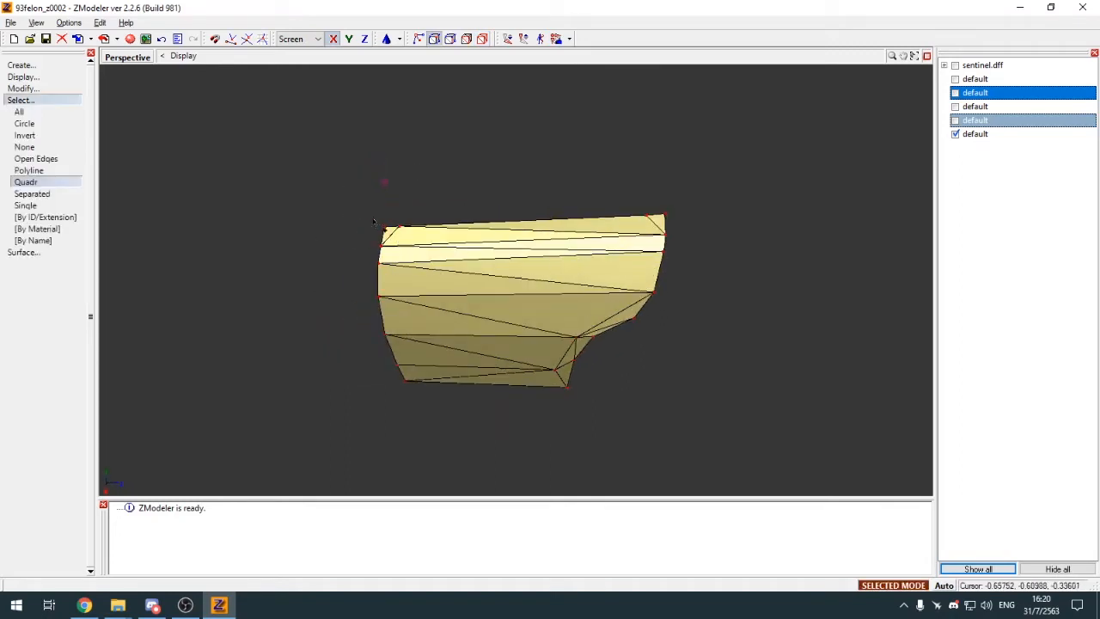
scroll(377, 236, up, 2)
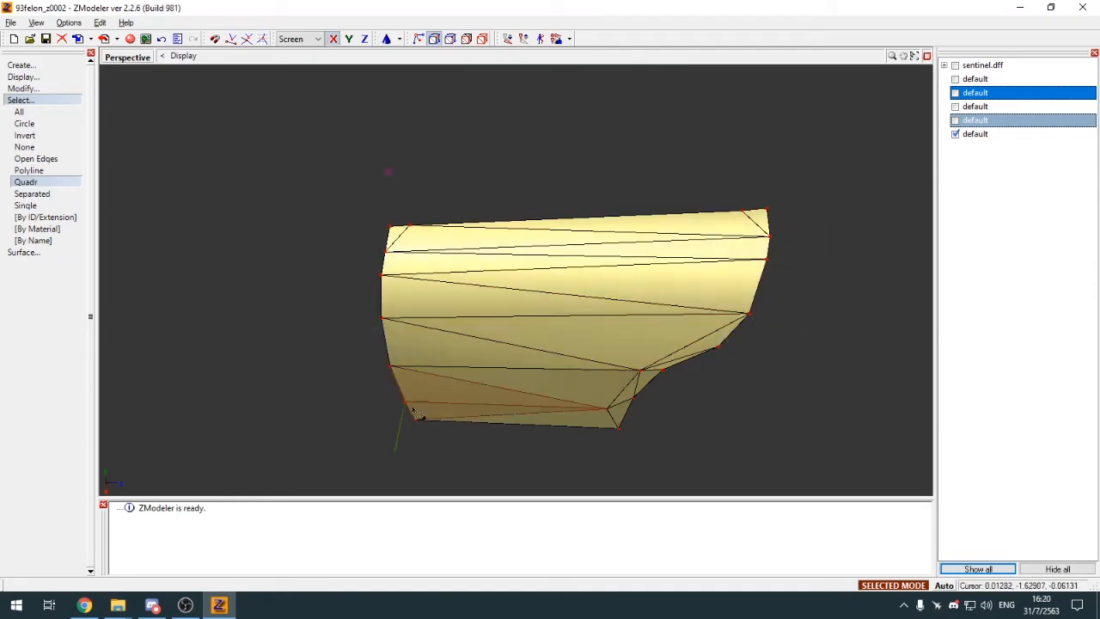
drag(599, 418, 650, 453)
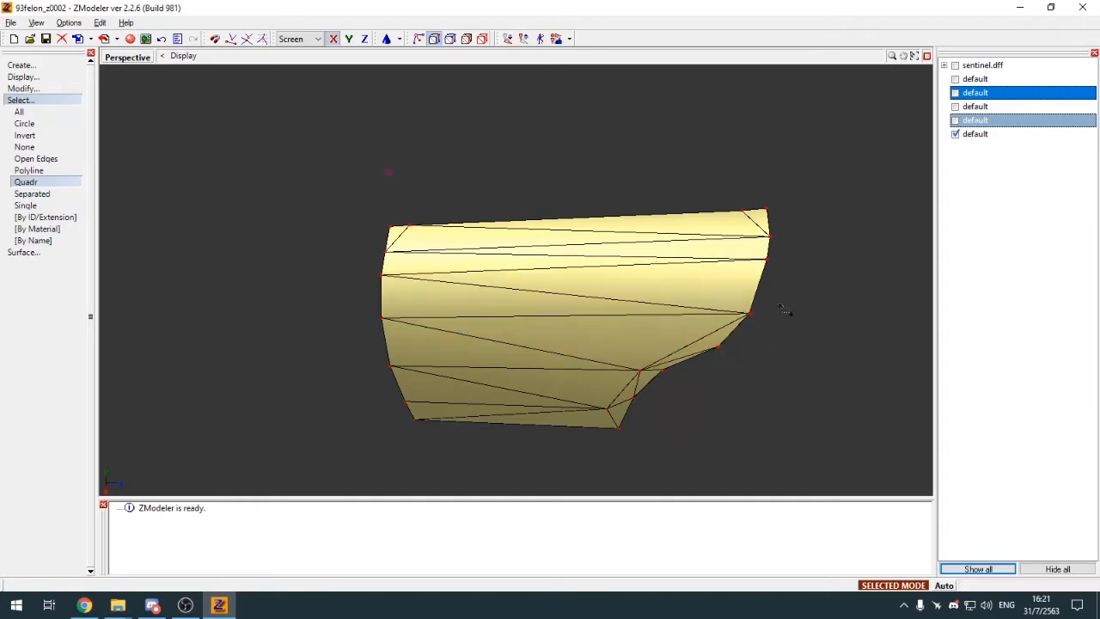
click(31, 99)
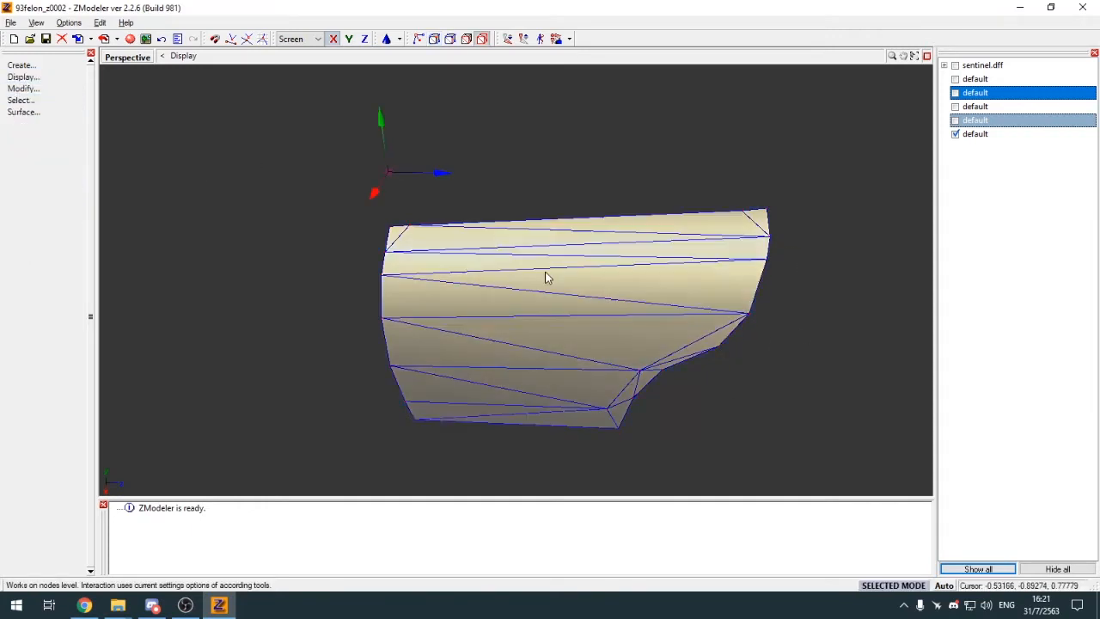
Step: Attach the rear door panel to the combined fender, front door and window frame object
key(a)
click(547, 277)
click(955, 120)
click(264, 284)
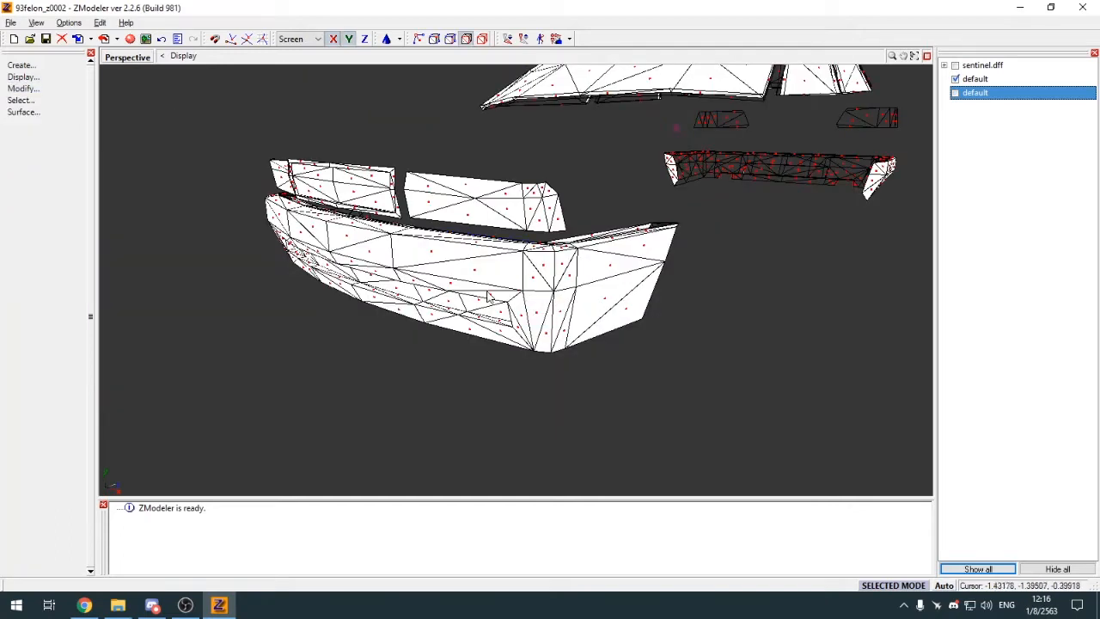
Step: Select the upper band polygons of the slotted bumper directly beside its centre line, including the top edge
middle_drag(367, 342, 384, 340)
scroll(509, 260, up, 3)
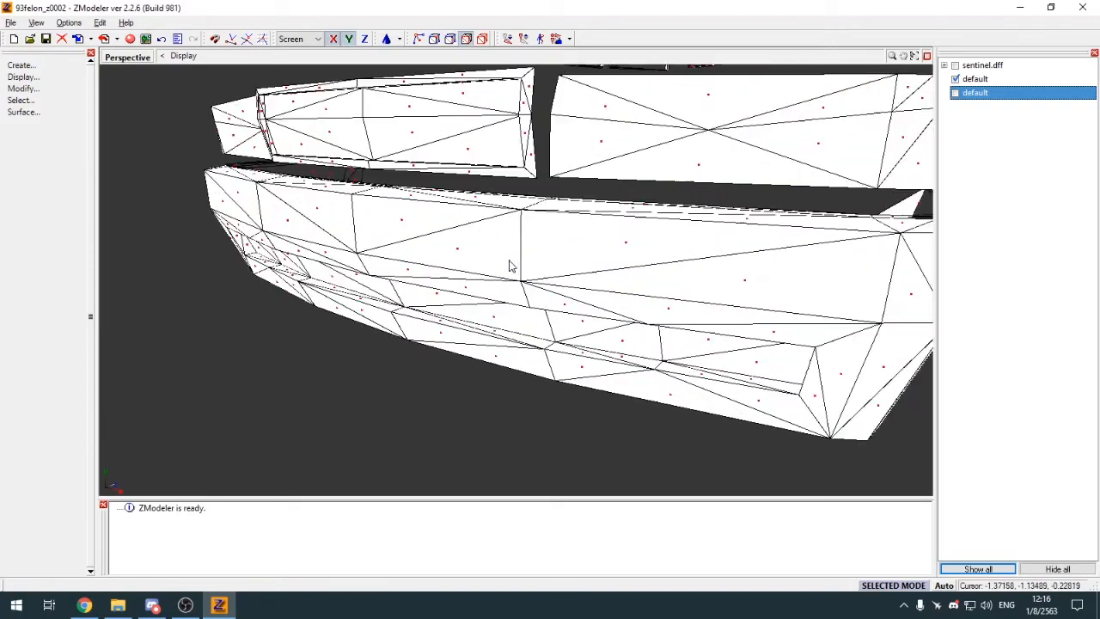
scroll(503, 267, down, 3)
scroll(470, 237, up, 2)
middle_drag(469, 242, 434, 251)
scroll(436, 370, up, 3)
scroll(434, 251, down, 3)
click(430, 232)
click(523, 234)
click(418, 262)
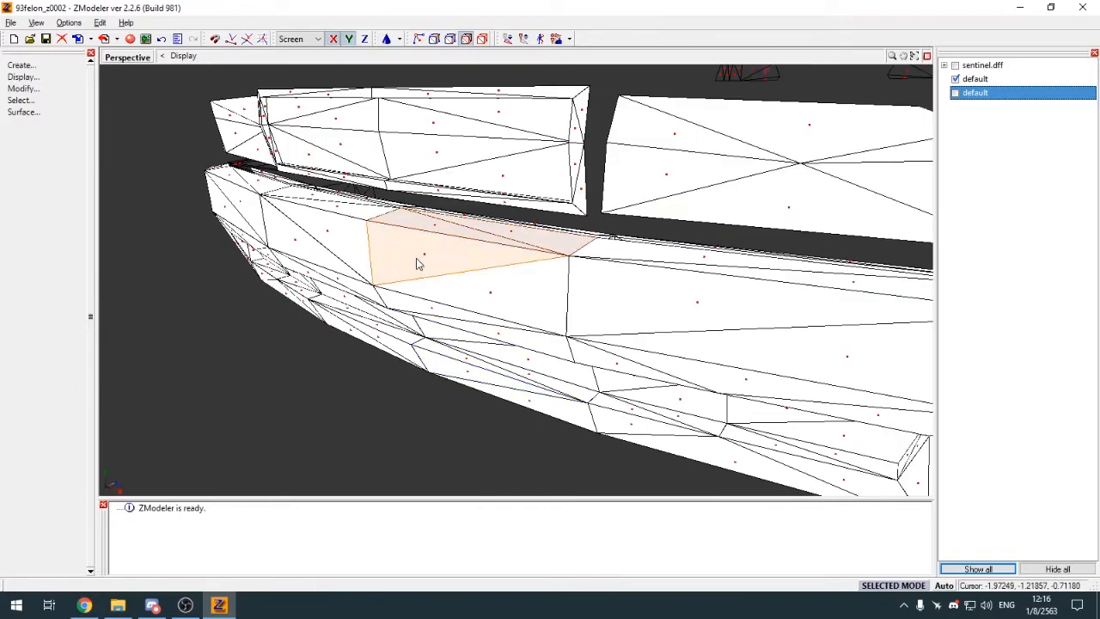
click(490, 295)
middle_drag(490, 296, 504, 158)
click(420, 280)
click(444, 293)
scroll(439, 289, down, 5)
scroll(462, 163, up, 5)
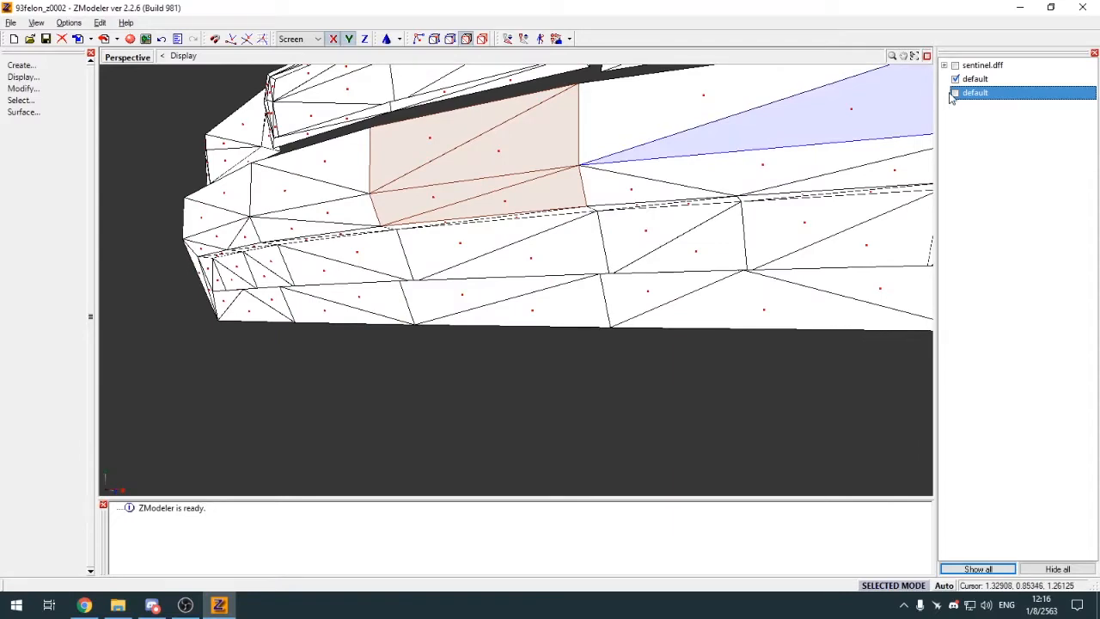
Step: Compare the bumper with the other separated object by switching their visibility
click(953, 93)
click(954, 80)
scroll(689, 225, down, 4)
scroll(425, 238, down, 4)
middle_drag(688, 225, 400, 264)
scroll(580, 267, up, 4)
scroll(556, 279, down, 3)
scroll(432, 288, up, 4)
scroll(530, 287, down, 4)
click(956, 79)
click(956, 93)
Step: Add the rest of the bumper's upper band, the outer end of the slot and the adjoining lower strip to the selection
scroll(391, 291, up, 2)
scroll(400, 265, up, 2)
click(447, 195)
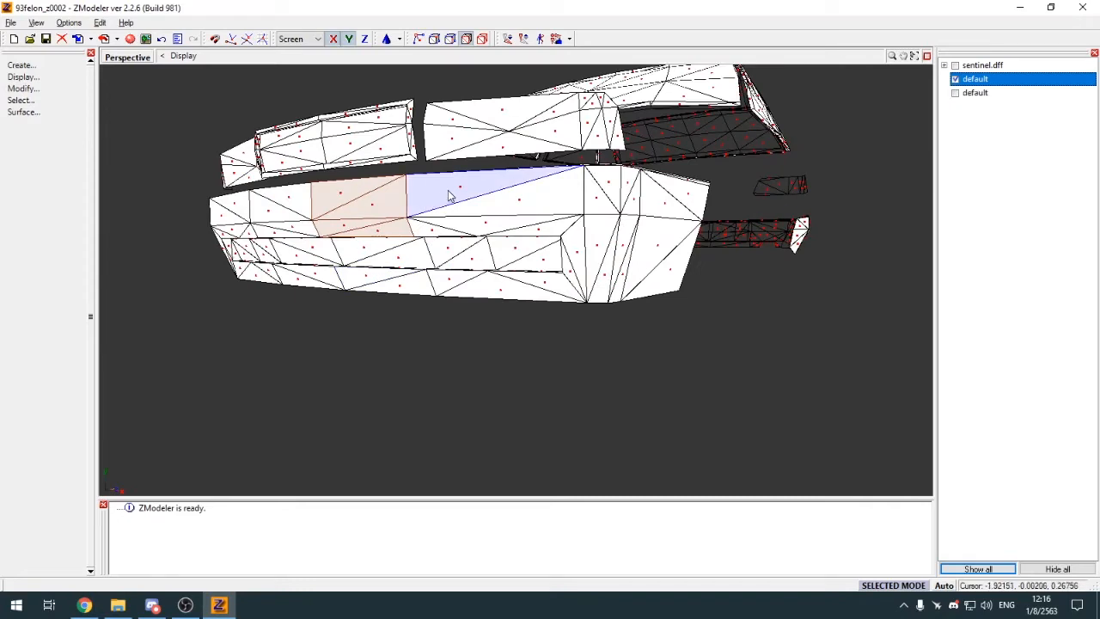
click(515, 204)
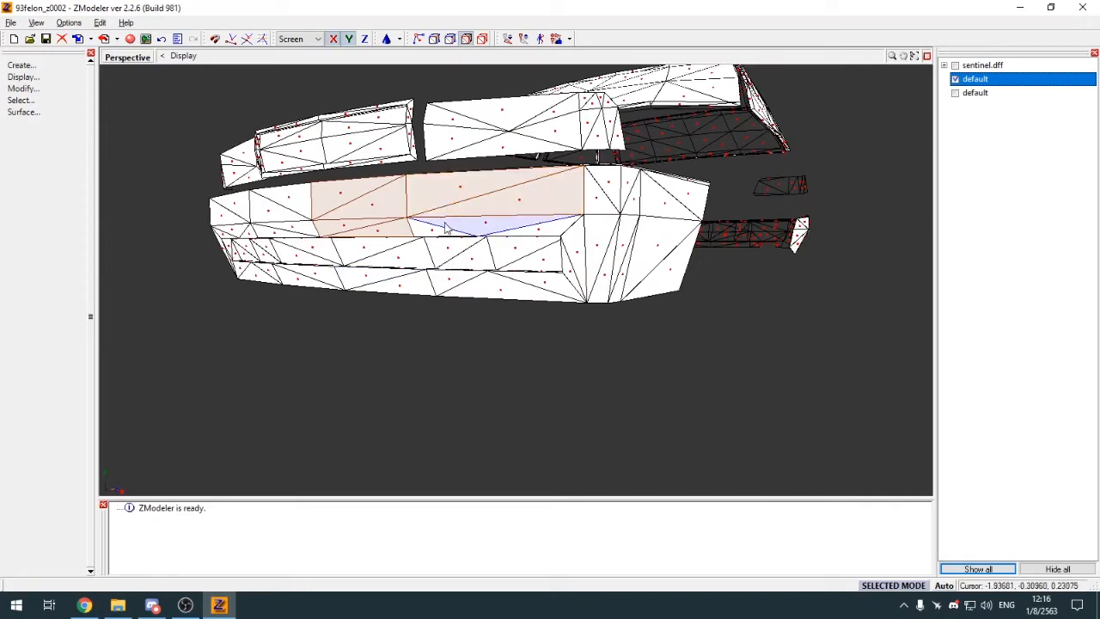
click(507, 205)
click(431, 230)
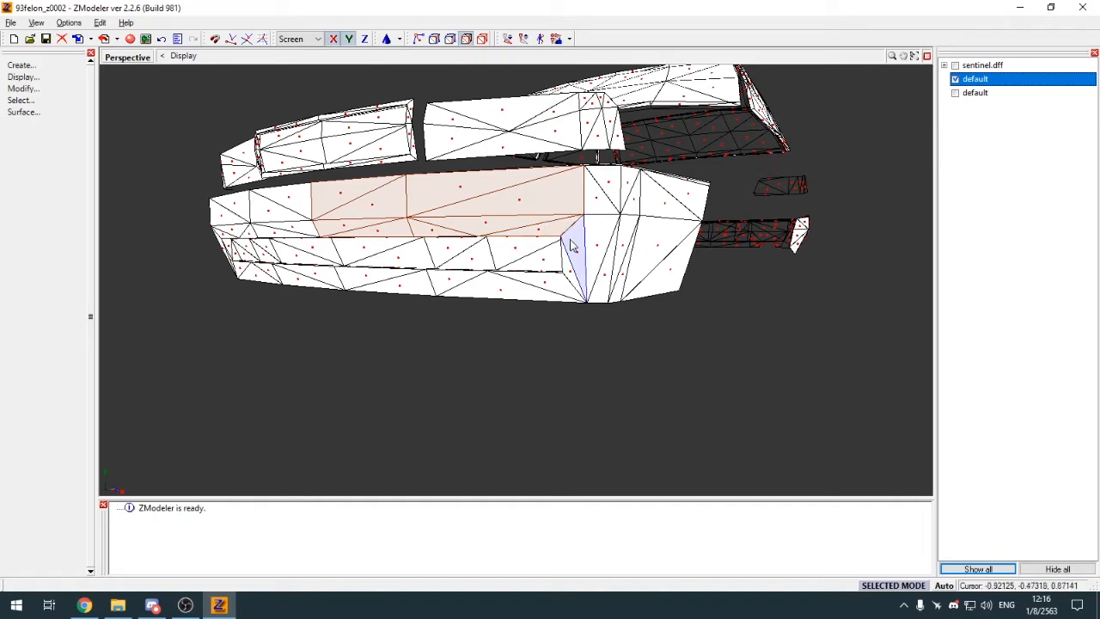
click(550, 292)
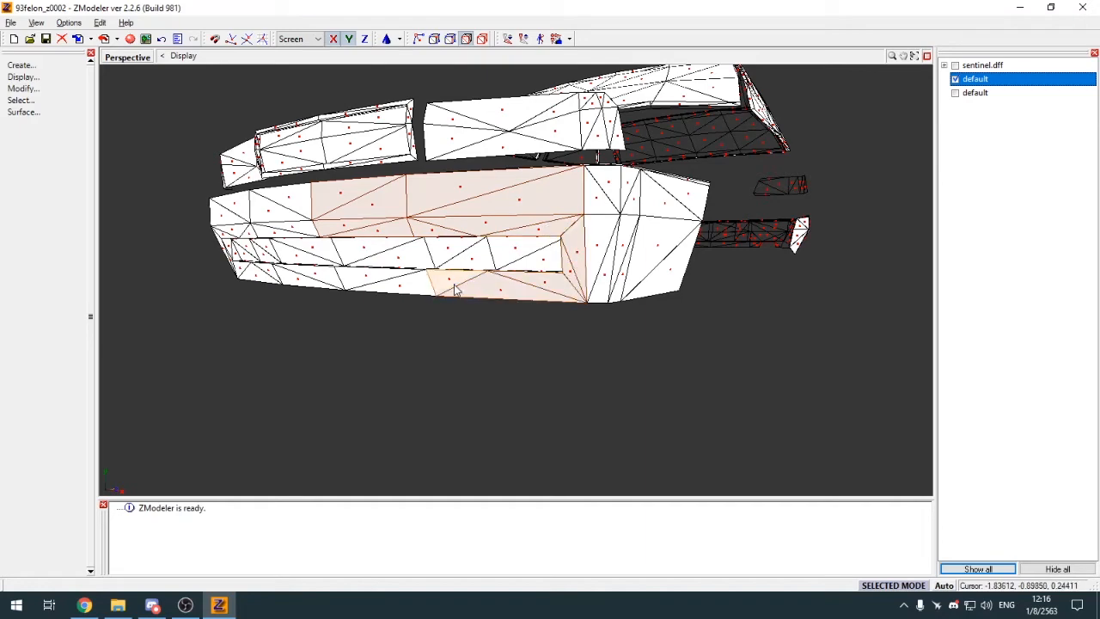
Step: Extend the polygon selection along the lower strip to the bumper's centre line and onto the slot's inner lips
scroll(454, 297, up, 1)
scroll(447, 351, up, 1)
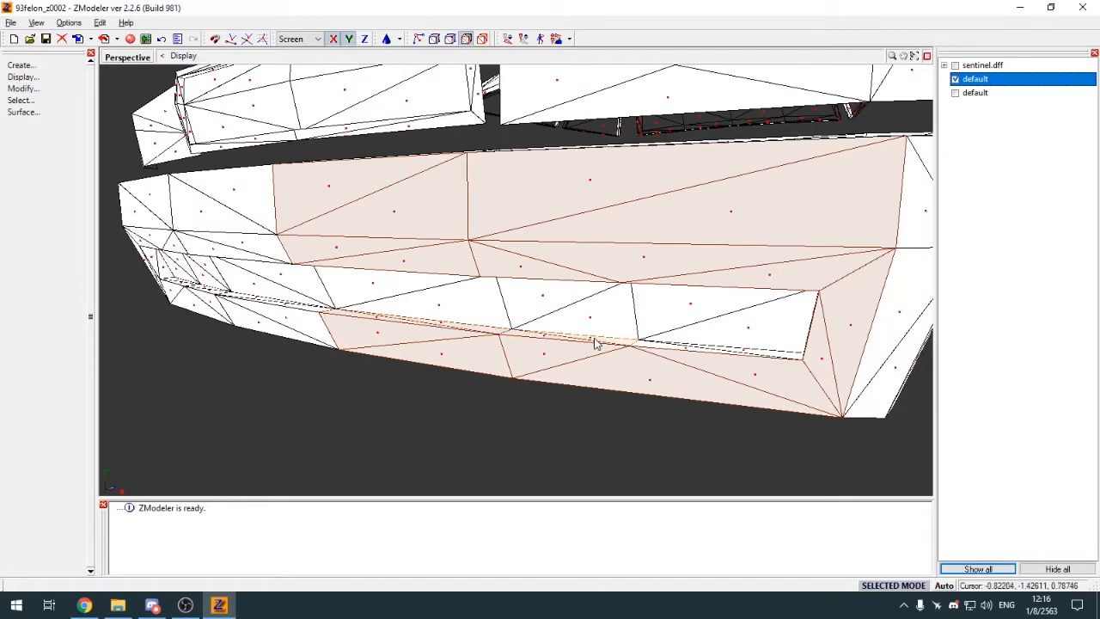
scroll(722, 348, down, 3)
middle_drag(636, 318, 563, 157)
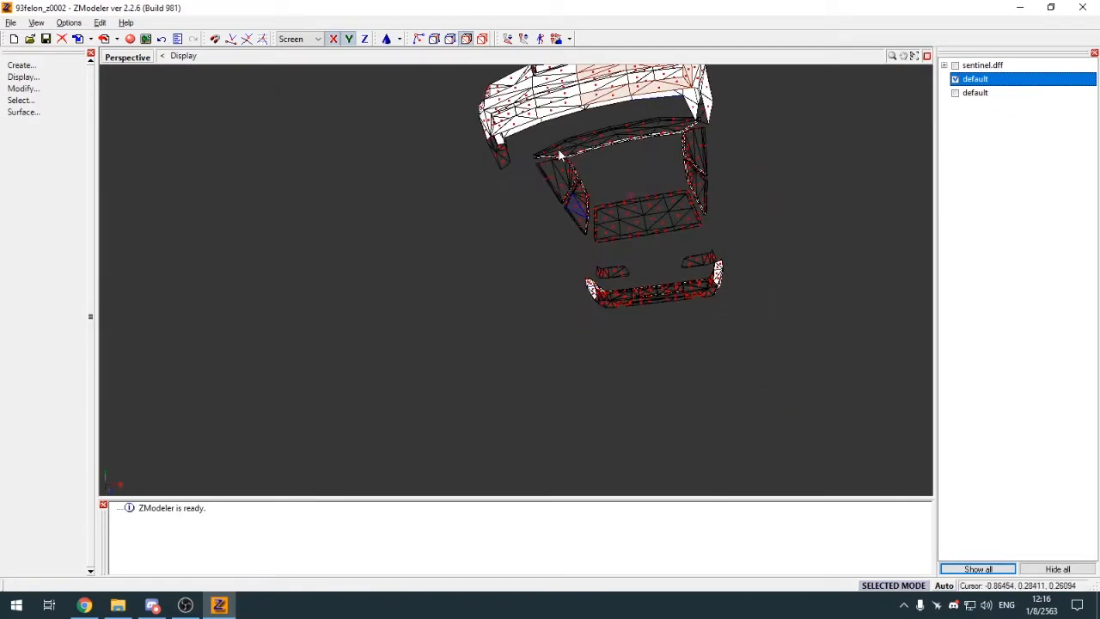
scroll(563, 151, down, 1)
scroll(578, 145, up, 2)
scroll(504, 203, up, 1)
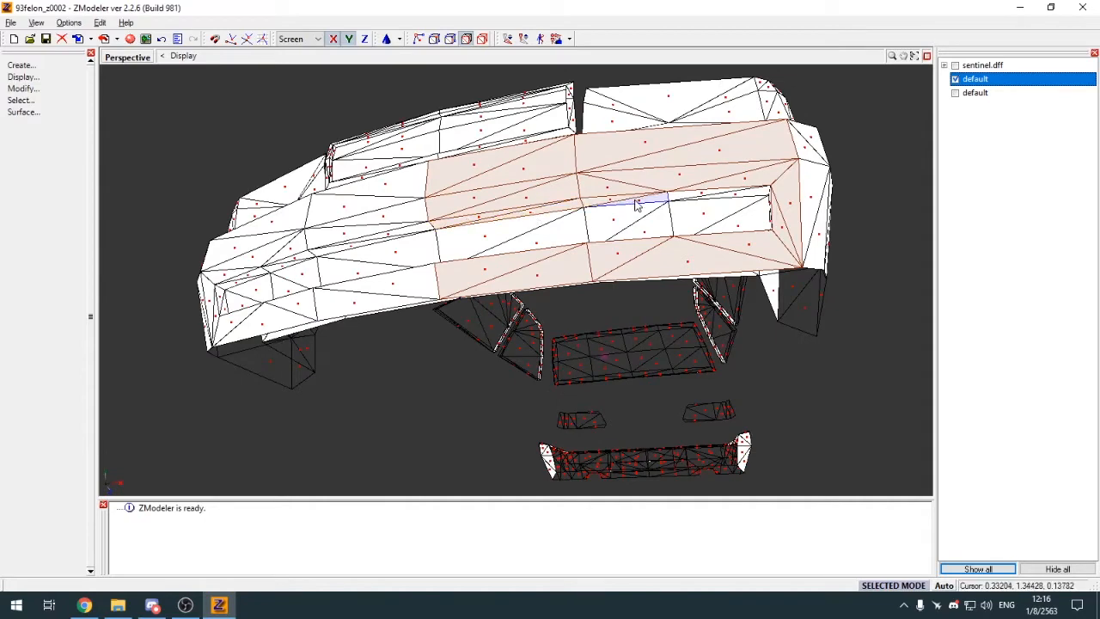
middle_drag(746, 206, 745, 224)
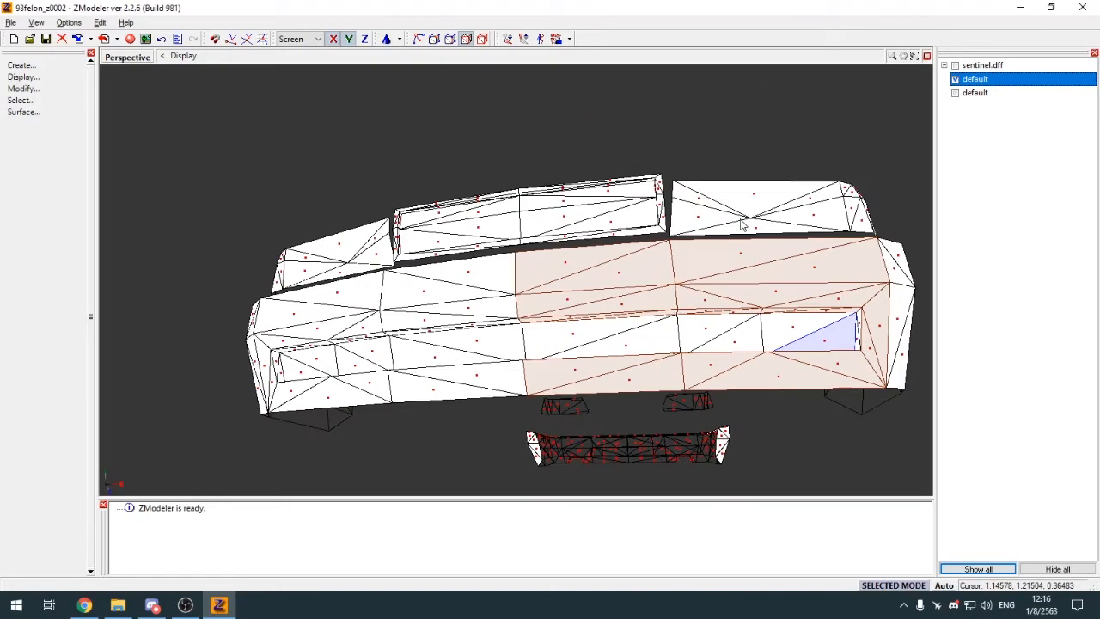
Step: Complete the half-bumper selection around the corner and side, and detach it as a separate object
scroll(731, 225, down, 2)
middle_drag(627, 278, 633, 401)
scroll(735, 456, up, 3)
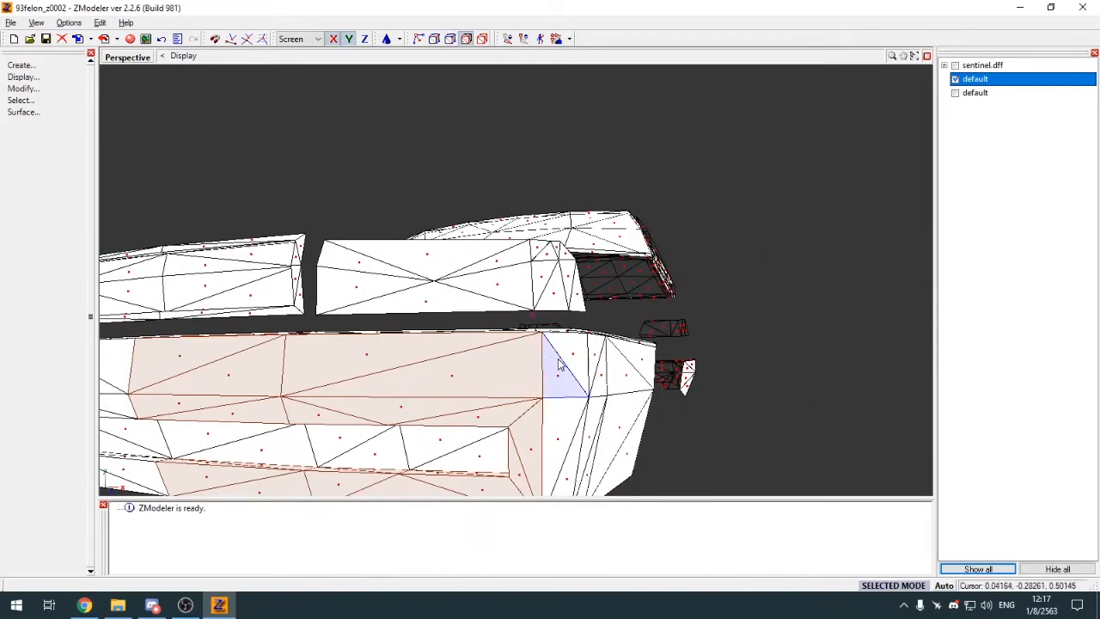
scroll(563, 343, down, 3)
middle_drag(566, 366, 451, 191)
scroll(451, 191, down, 2)
scroll(471, 388, up, 2)
scroll(470, 389, up, 3)
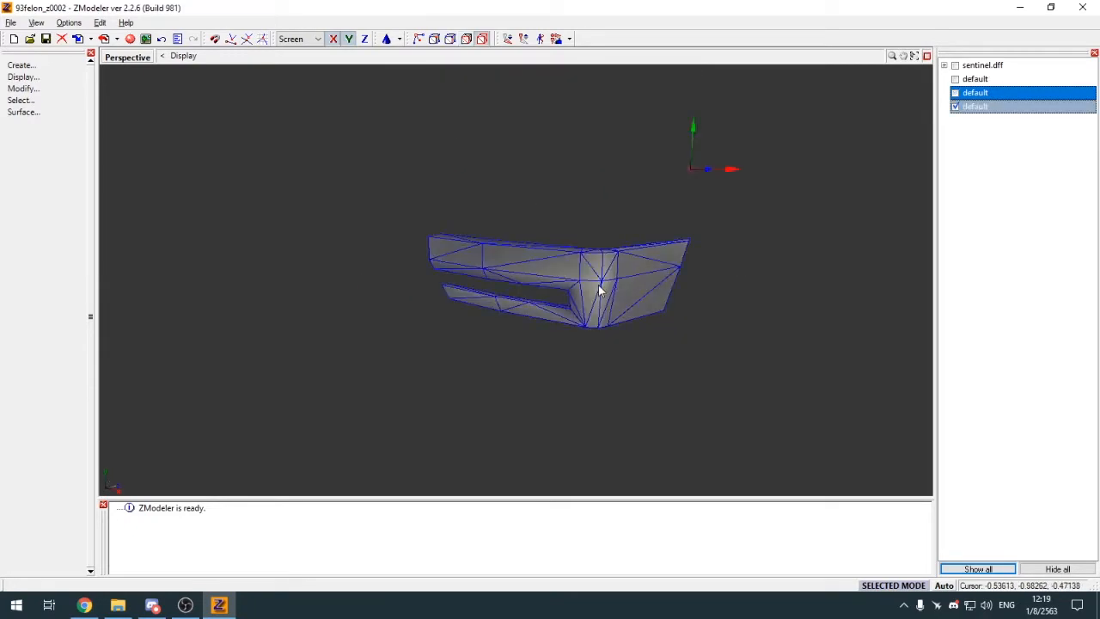
Step: Select the polygons of the slot's upper inner lip on the isolated half bumper
scroll(541, 305, up, 3)
scroll(550, 297, down, 3)
scroll(643, 222, up, 4)
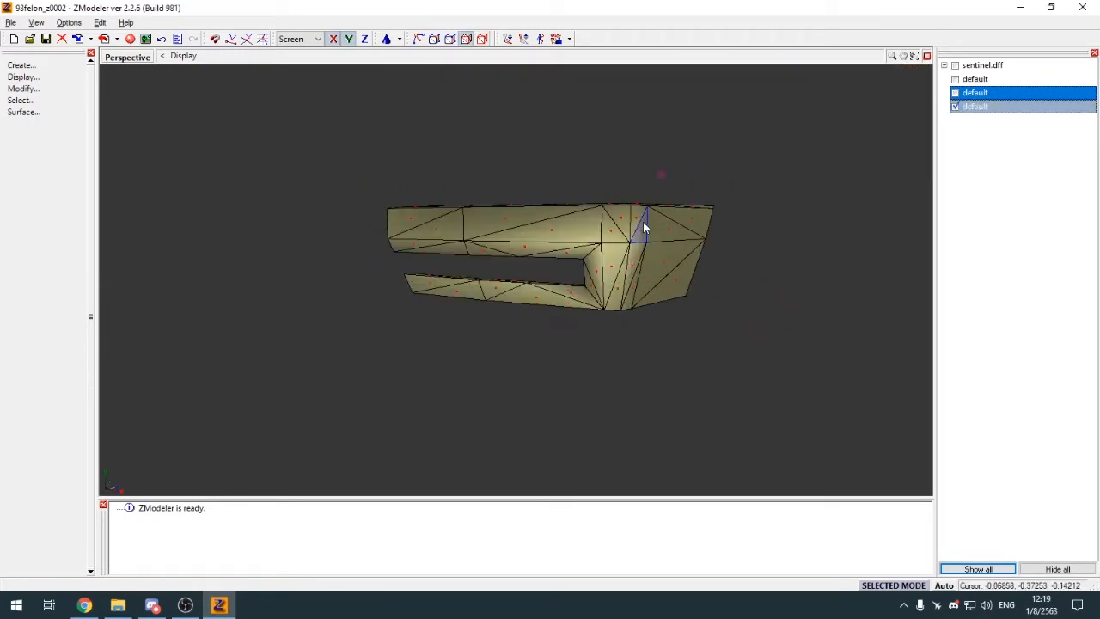
middle_drag(643, 221, 615, 176)
scroll(518, 154, up, 3)
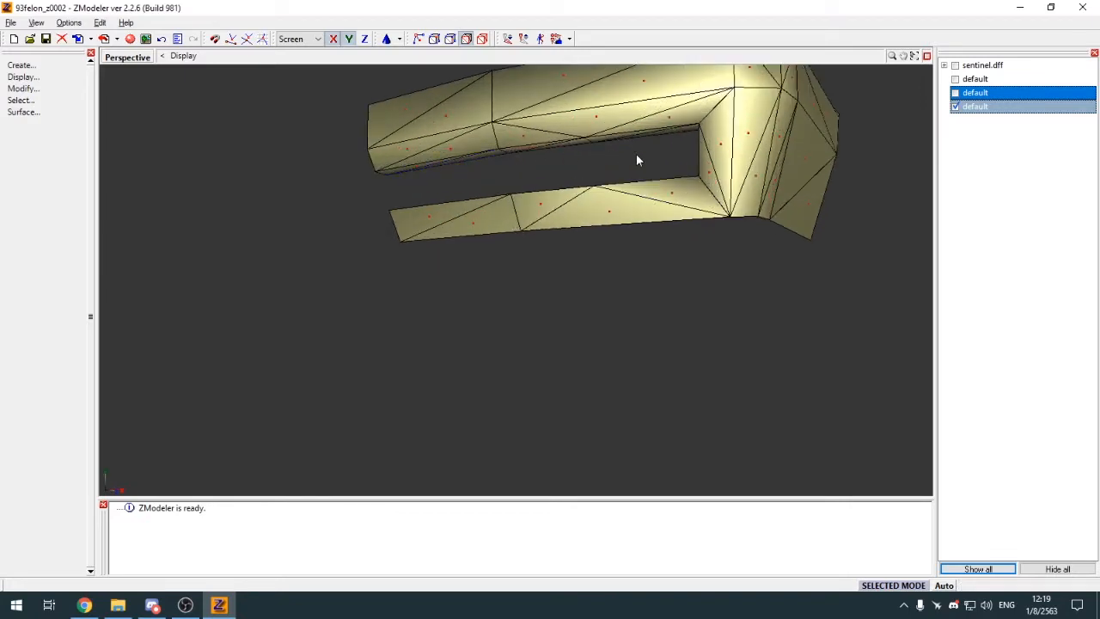
middle_drag(497, 153, 456, 168)
middle_drag(571, 227, 498, 224)
scroll(439, 204, down, 1)
scroll(367, 178, up, 2)
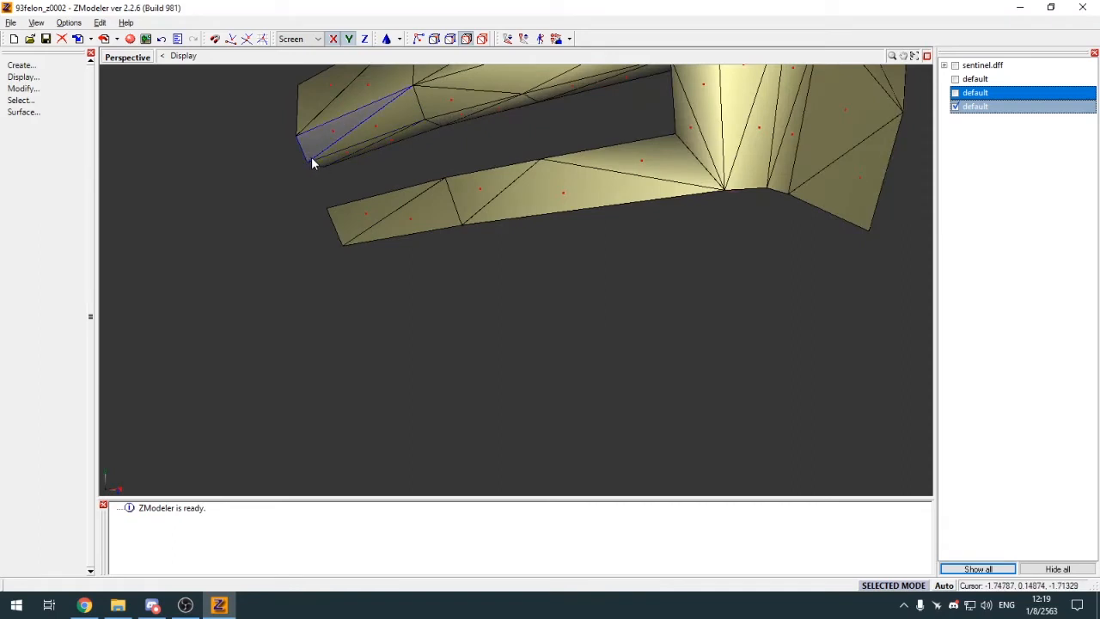
scroll(354, 160, up, 1)
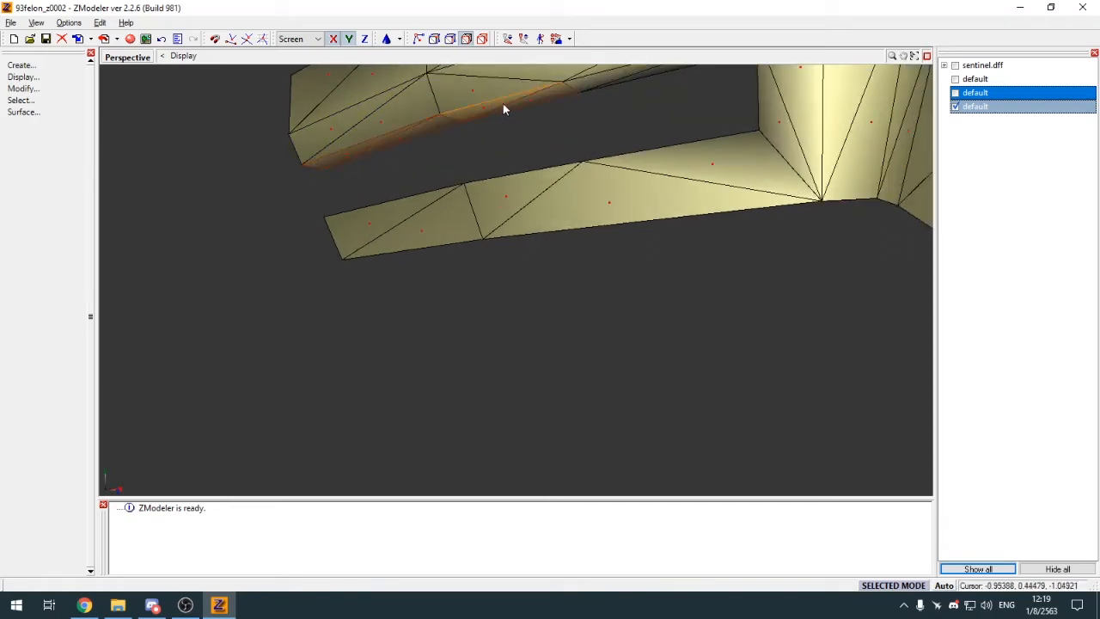
Step: Add the slot's lower inner lip to the polygon selection and detach the selected lips within the half bumper
scroll(560, 262, down, 3)
middle_drag(561, 257, 547, 331)
scroll(547, 331, up, 2)
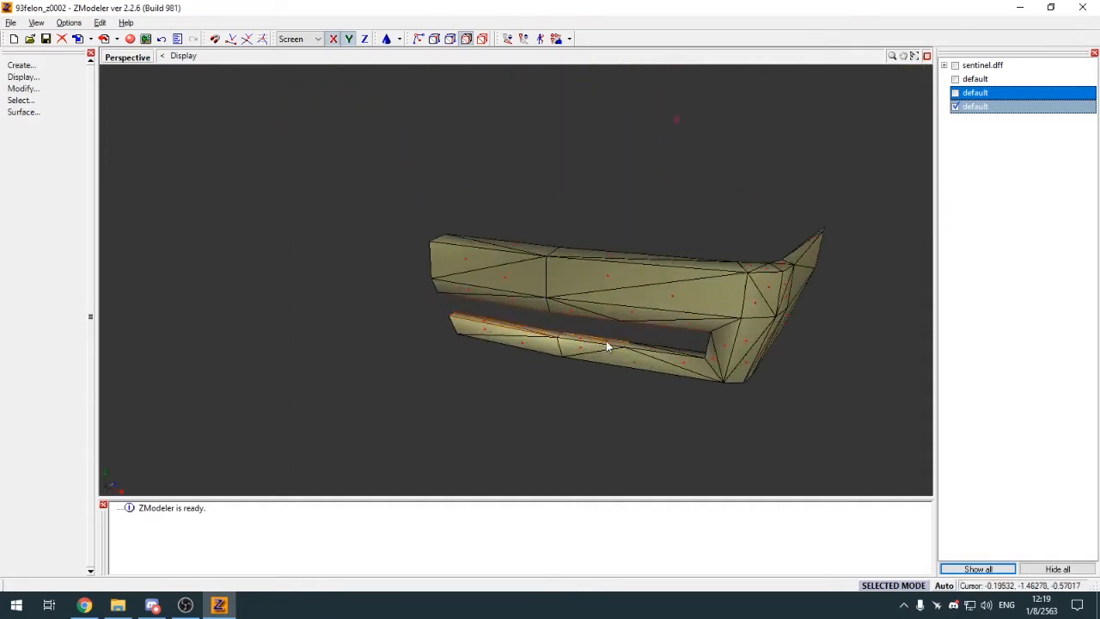
middle_drag(683, 348, 670, 309)
key(d)
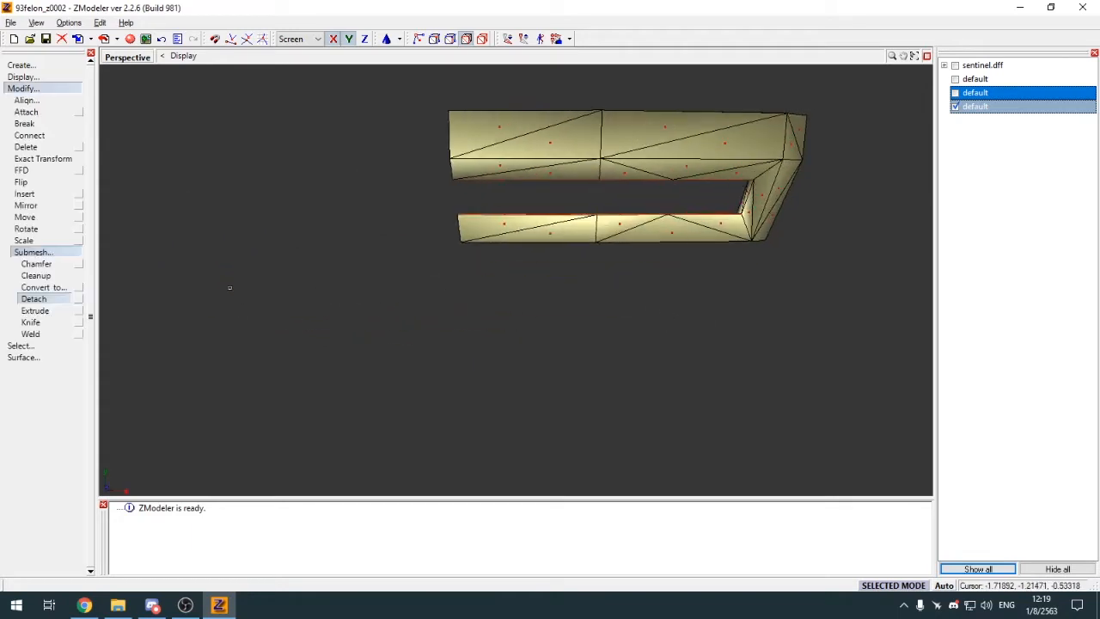
click(79, 299)
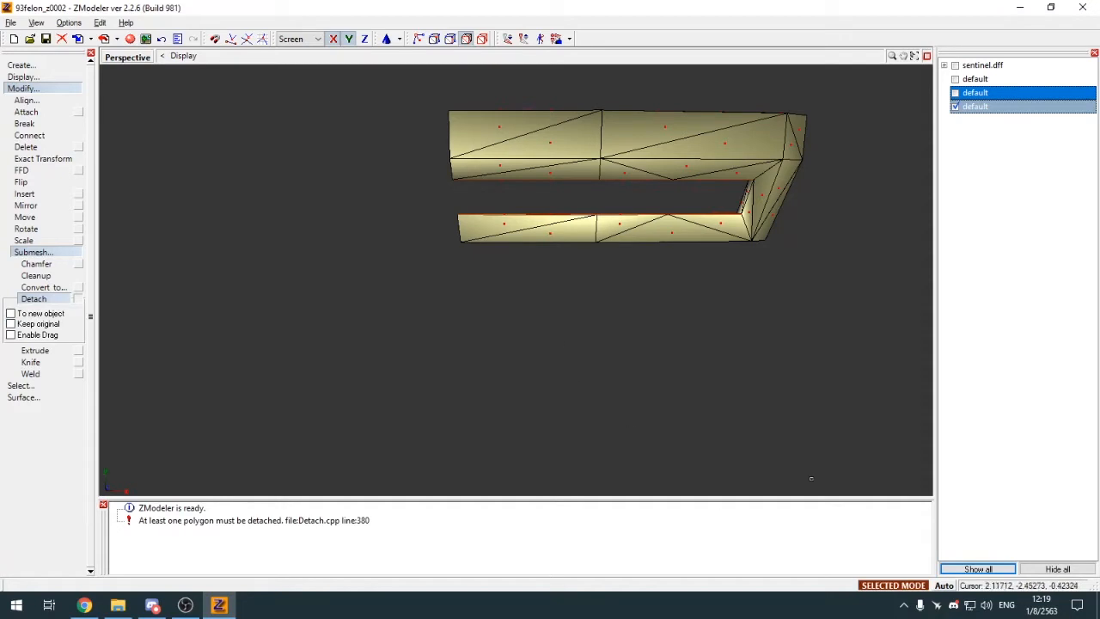
Step: Detach the inner lip polygons at the slot's outer end within the half bumper
scroll(691, 277, up, 2)
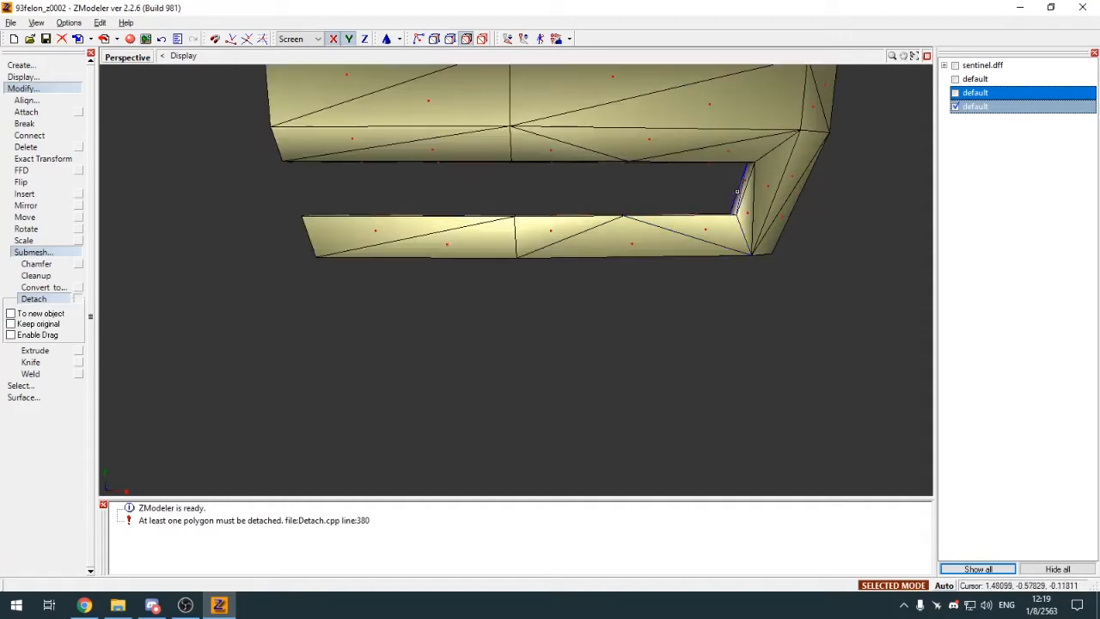
click(35, 299)
mouse_move(259, 315)
middle_down()
mouse_move(238, 316)
mouse_move(249, 322)
middle_up()
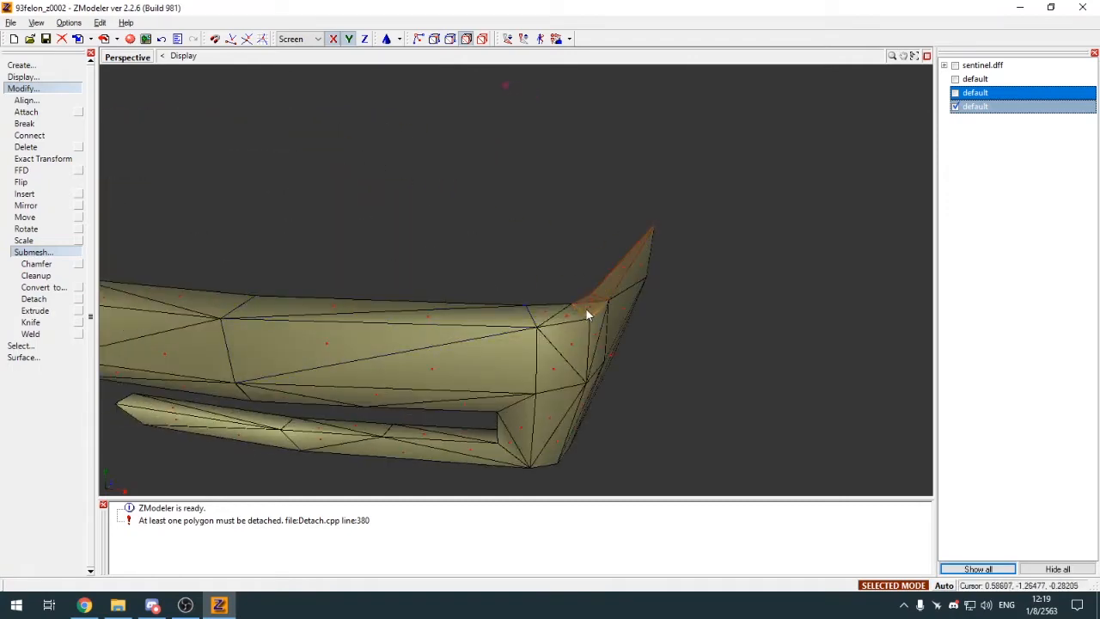
Step: Select the polygons along the half bumper's top ledge up to the centre line and detach them within the object
click(469, 315)
click(383, 305)
middle_drag(384, 306, 391, 305)
click(397, 293)
click(452, 287)
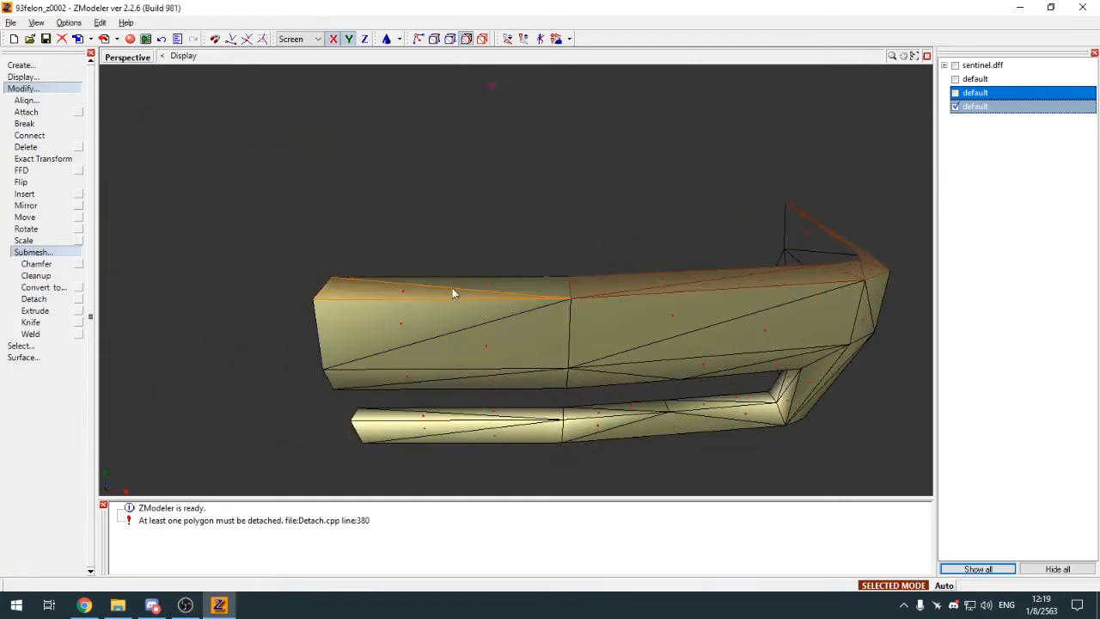
click(34, 299)
click(52, 90)
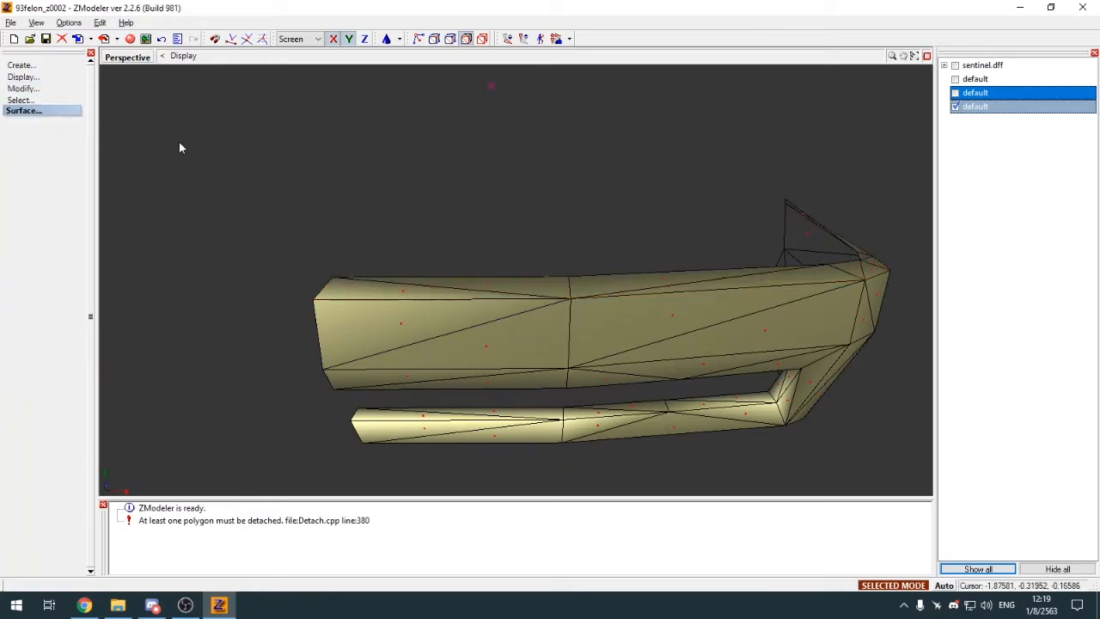
Step: Return to object level and examine the half bumper's shading around the slot, corner and top ledge
key(4)
key(space)
middle_drag(453, 298, 430, 228)
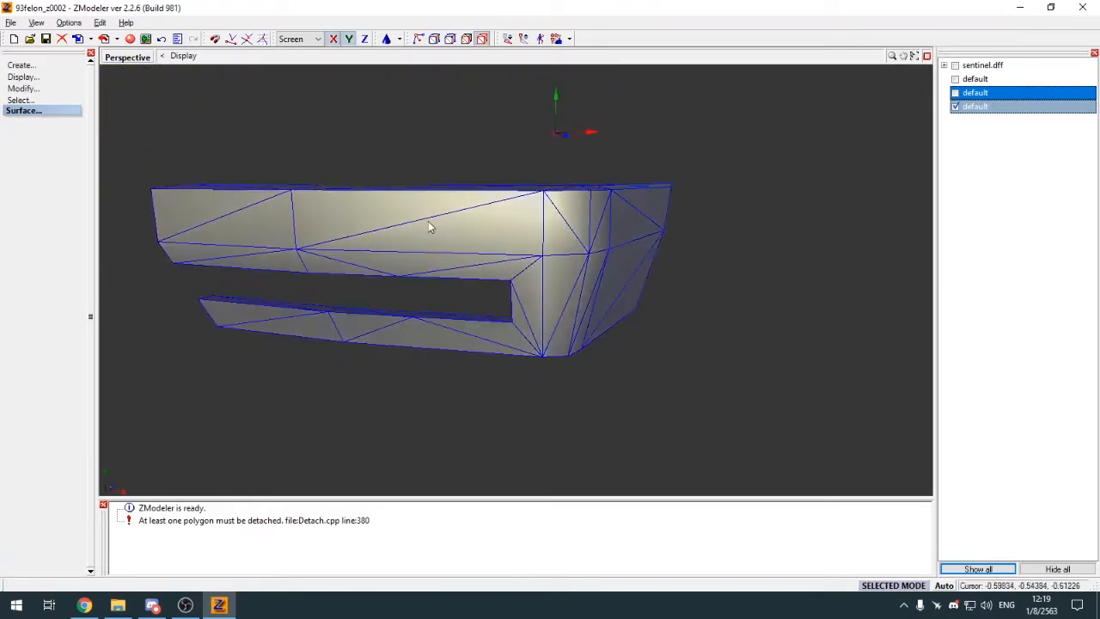
scroll(432, 230, down, 3)
middle_drag(511, 313, 528, 353)
scroll(507, 368, up, 2)
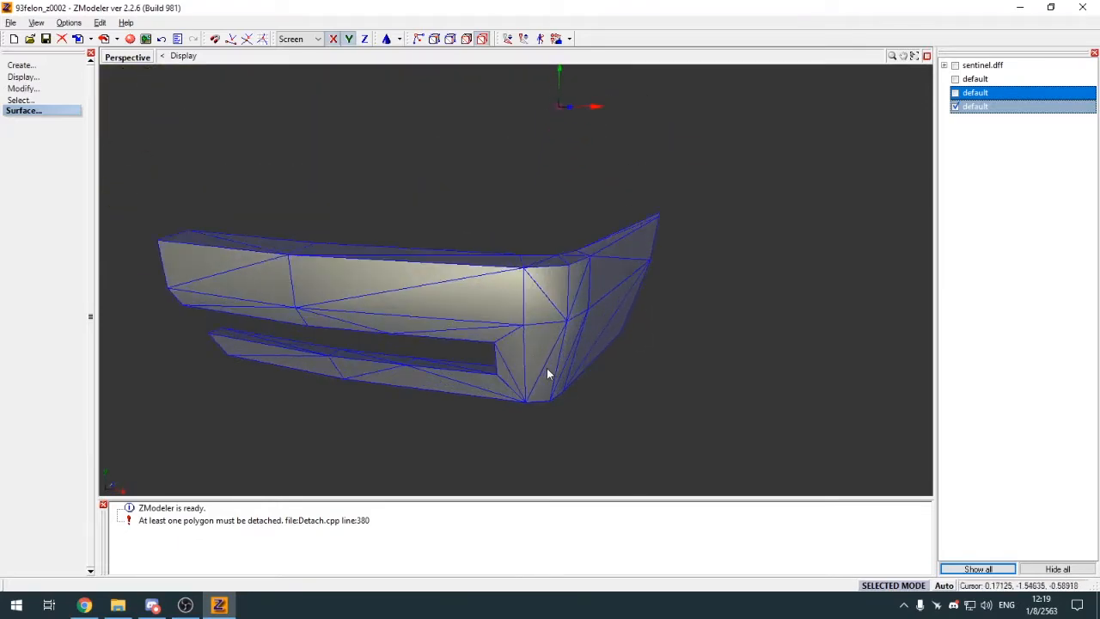
scroll(545, 367, down, 1)
middle_drag(505, 315, 489, 225)
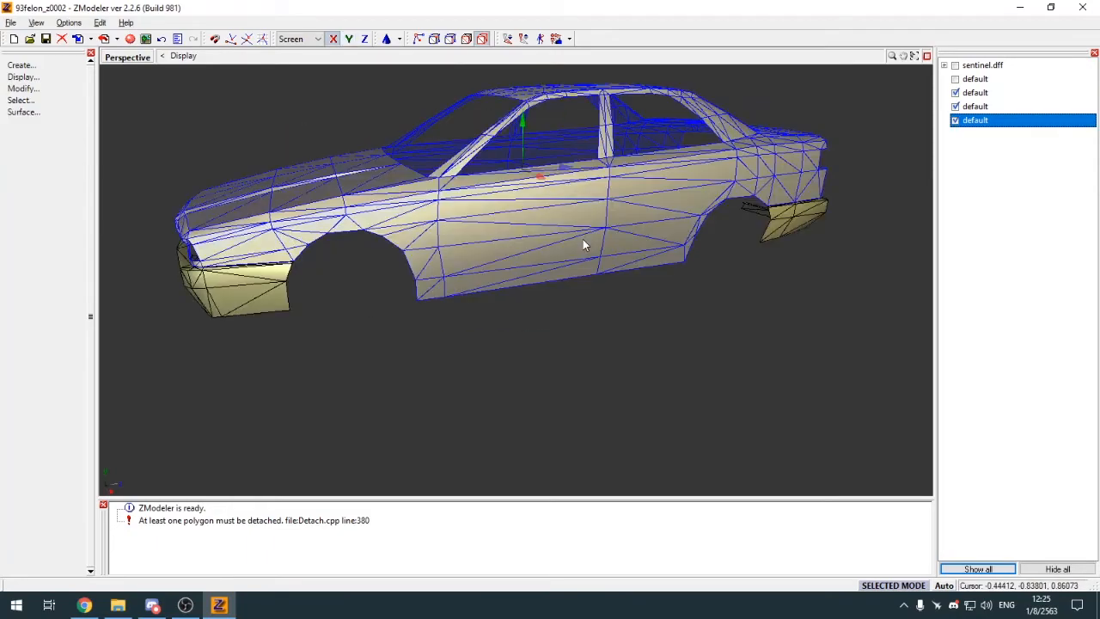
Step: Select the car body's side polygons, from the front fender to the rear quarter, using Separated selection
middle_drag(583, 239, 531, 264)
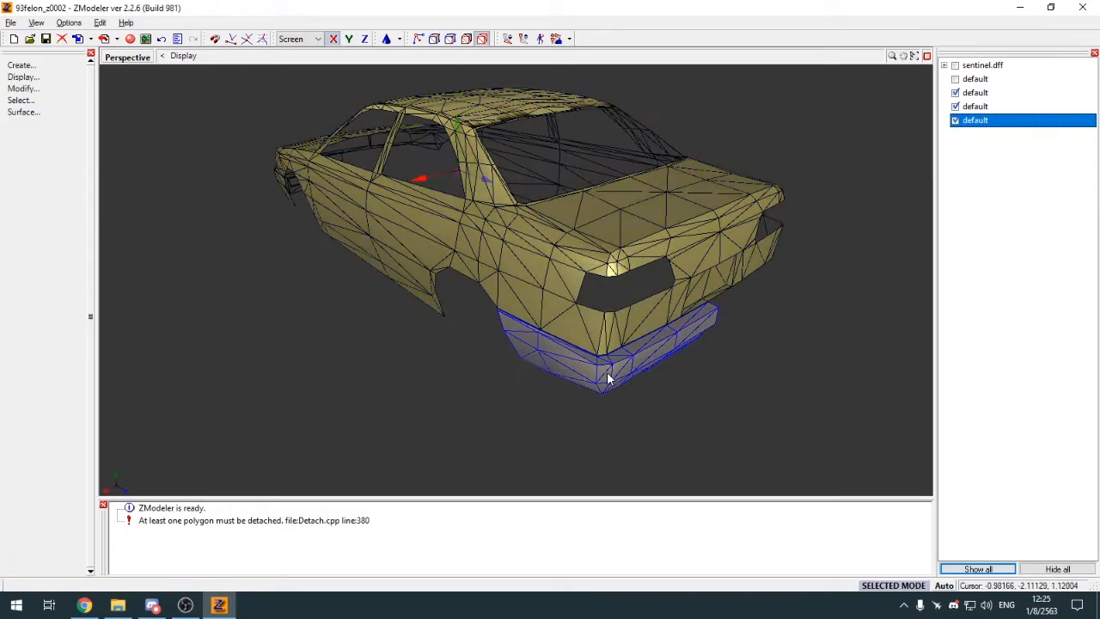
middle_drag(607, 372, 574, 286)
key(s)
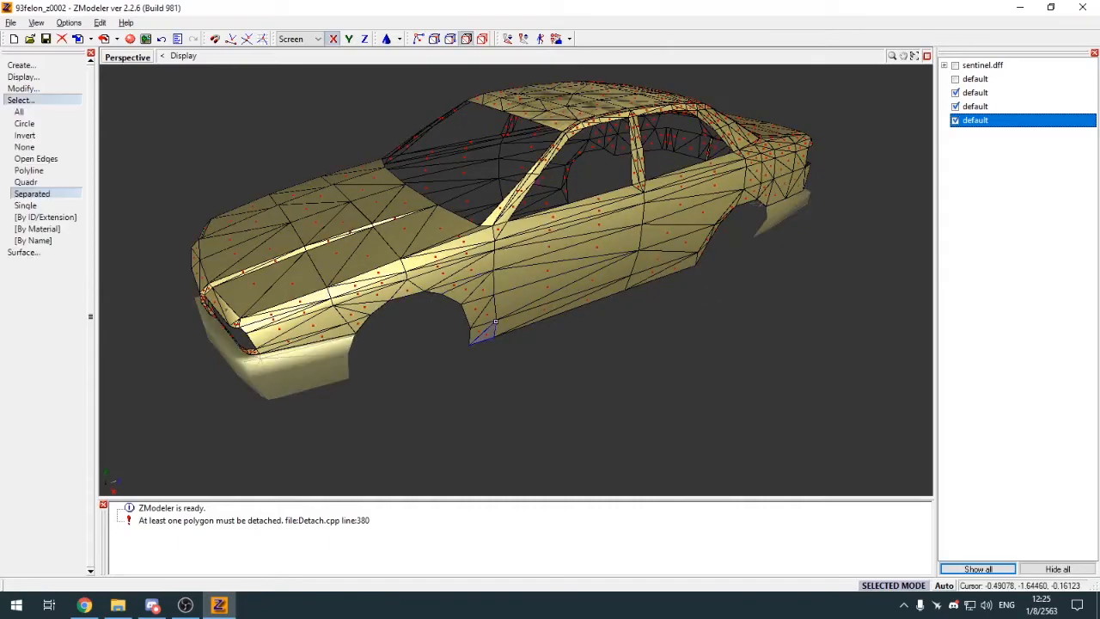
click(526, 309)
middle_drag(545, 323, 569, 288)
click(423, 304)
scroll(582, 305, up, 5)
click(514, 268)
middle_drag(507, 271, 541, 306)
scroll(541, 307, down, 3)
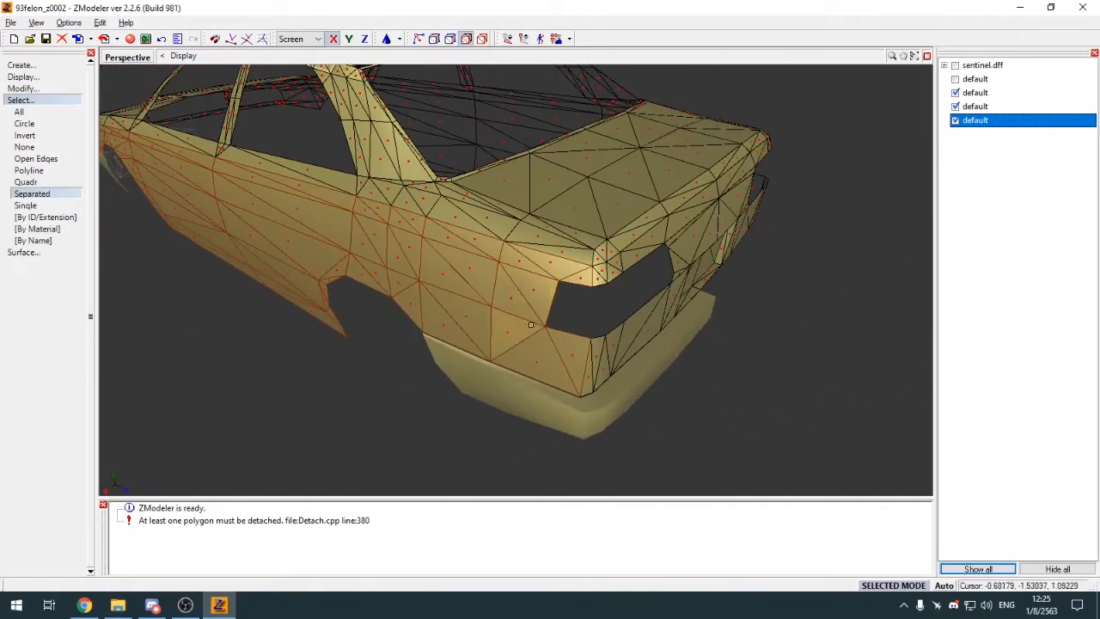
Step: Extend the side polygon selection to the narrow strip beneath the front grille opening
middle_drag(290, 239, 626, 306)
scroll(621, 303, down, 5)
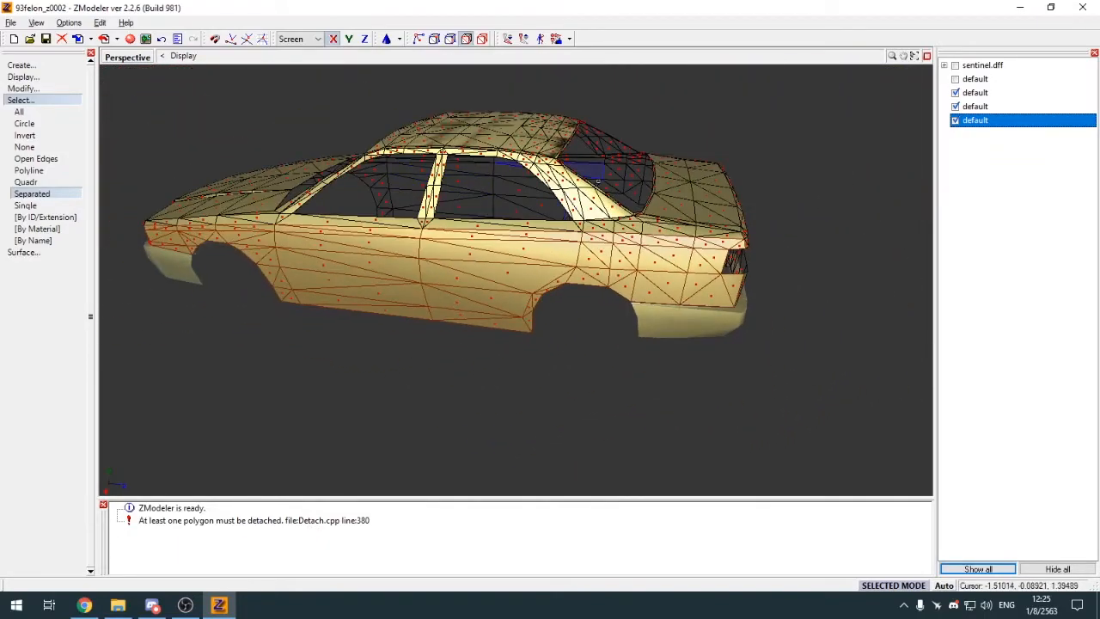
middle_drag(483, 207, 523, 199)
middle_drag(447, 133, 606, 256)
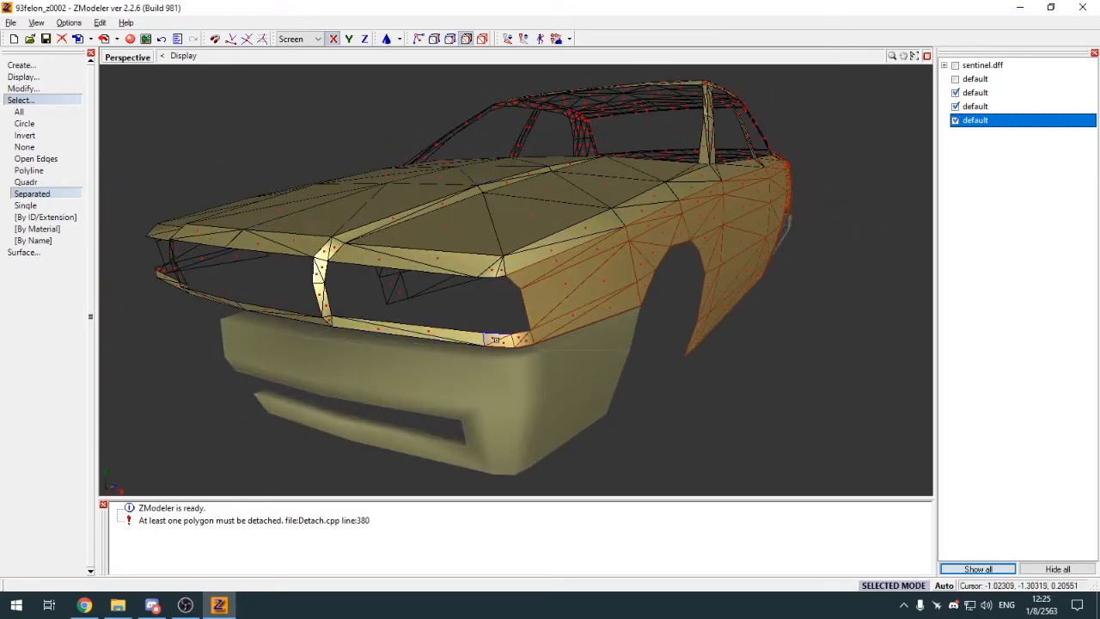
middle_drag(525, 341, 533, 329)
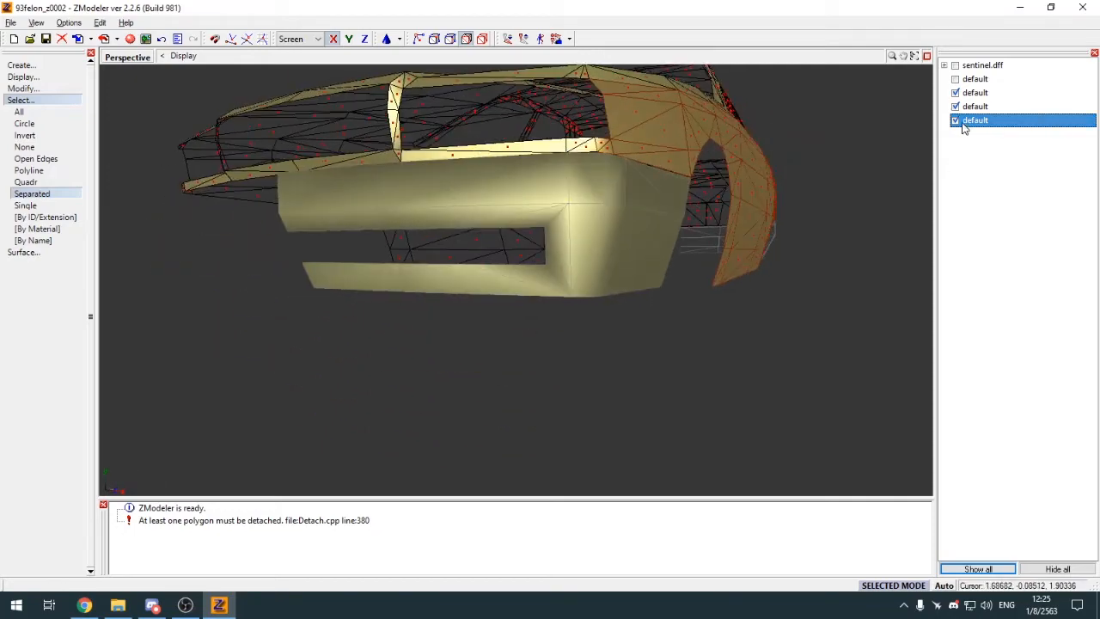
middle_drag(533, 146, 529, 163)
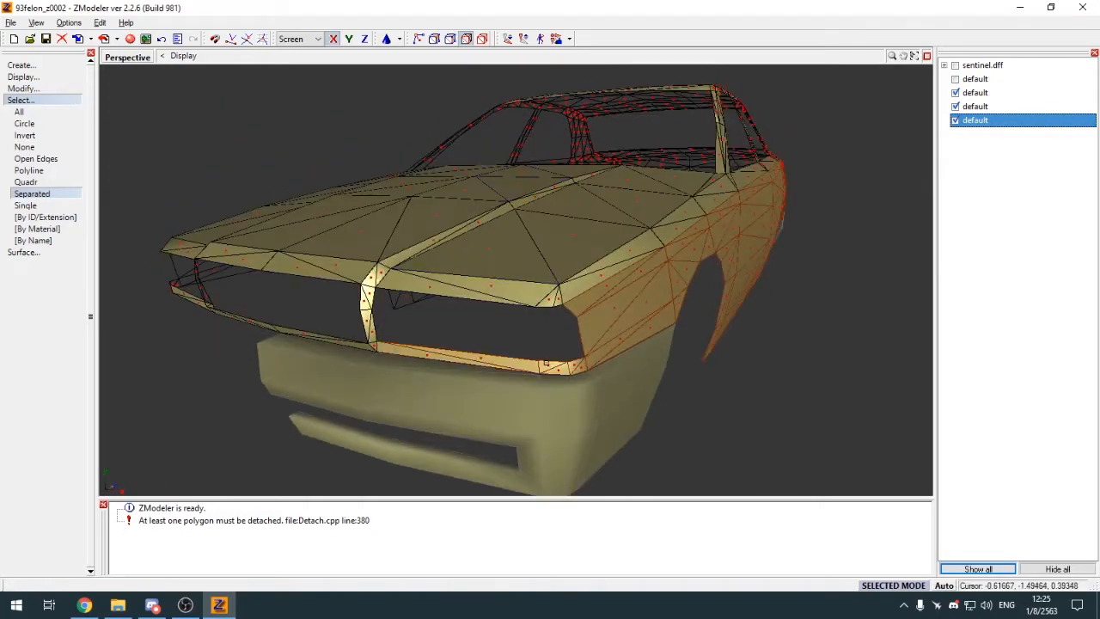
middle_drag(473, 354, 564, 331)
Step: Detach the selected side polygons as a new object and return to object level
key(d)
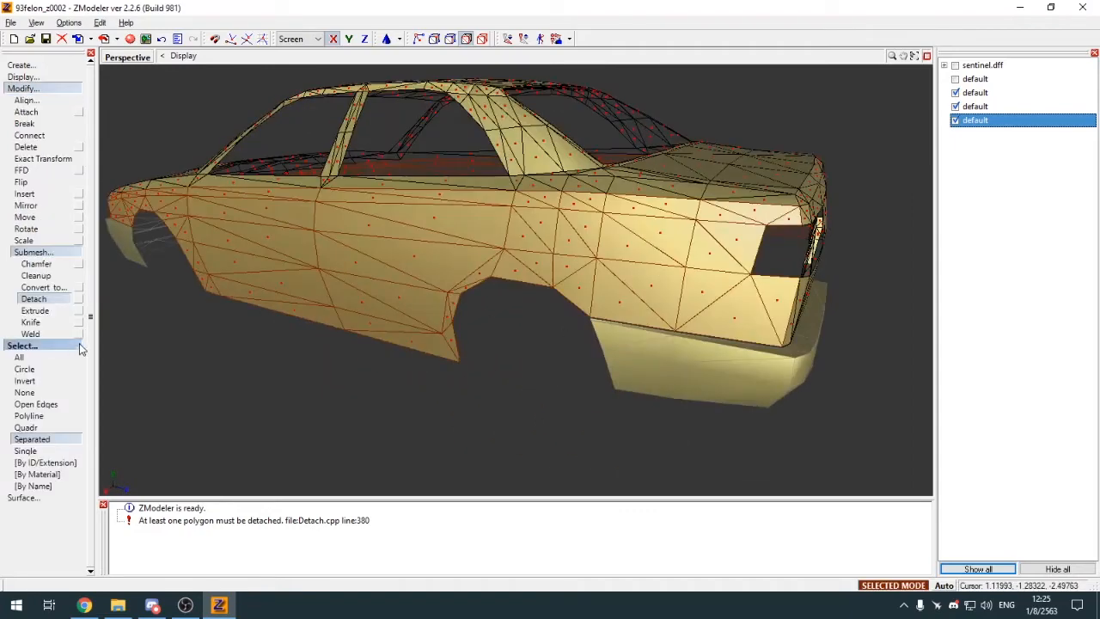
click(78, 299)
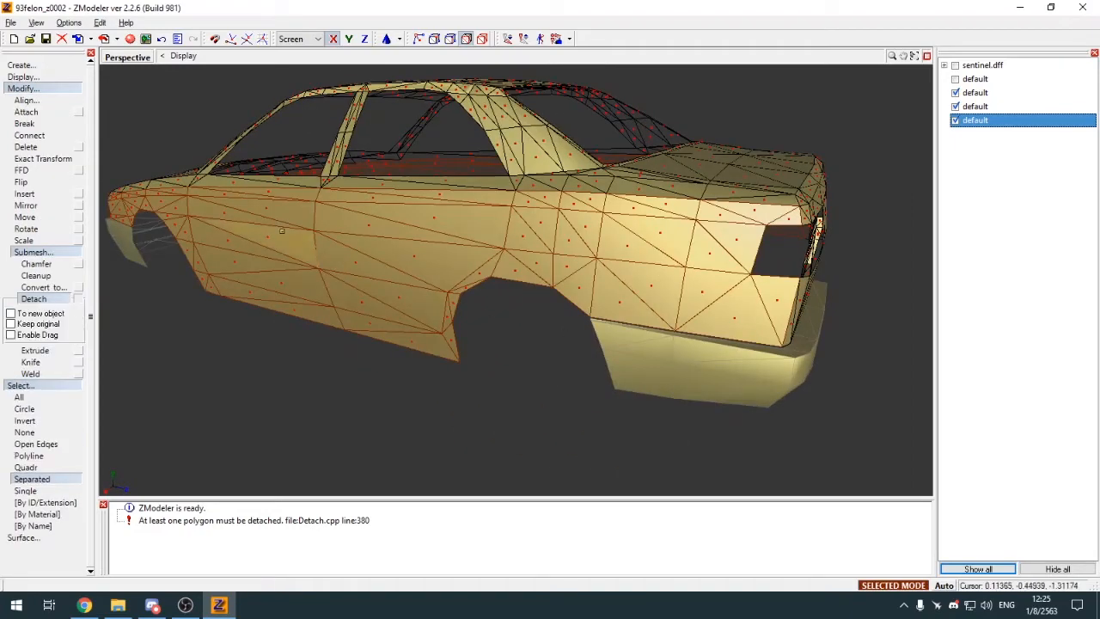
click(235, 344)
click(34, 89)
click(483, 39)
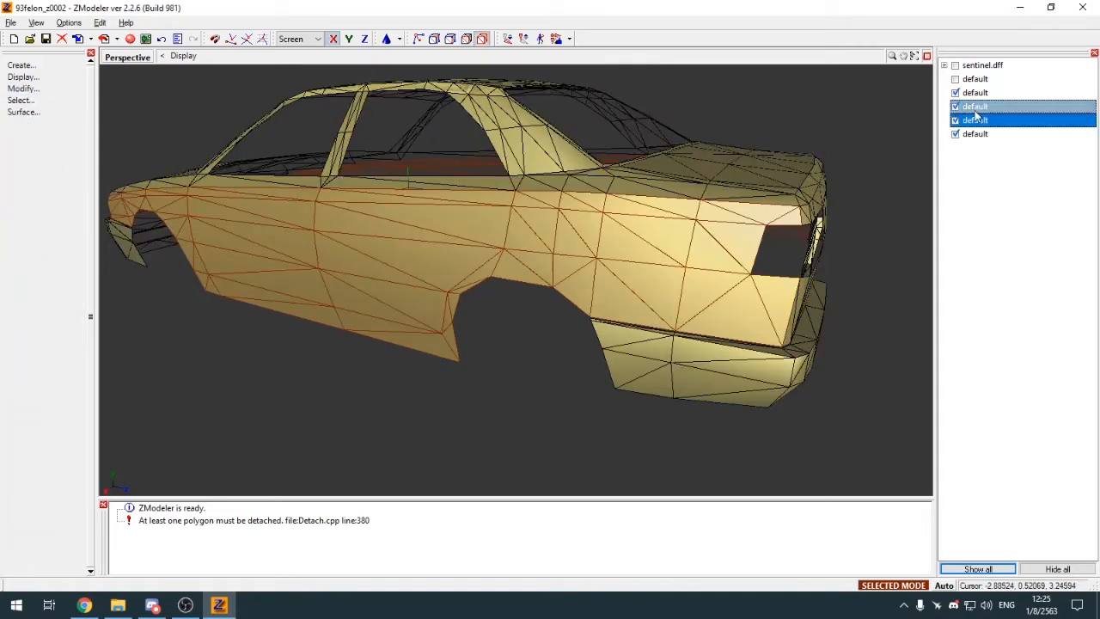
Step: Hide the remaining body and both bumper objects, isolating the detached side panels, and turn selected mode off
click(955, 93)
click(955, 107)
click(955, 120)
middle_drag(885, 232, 977, 190)
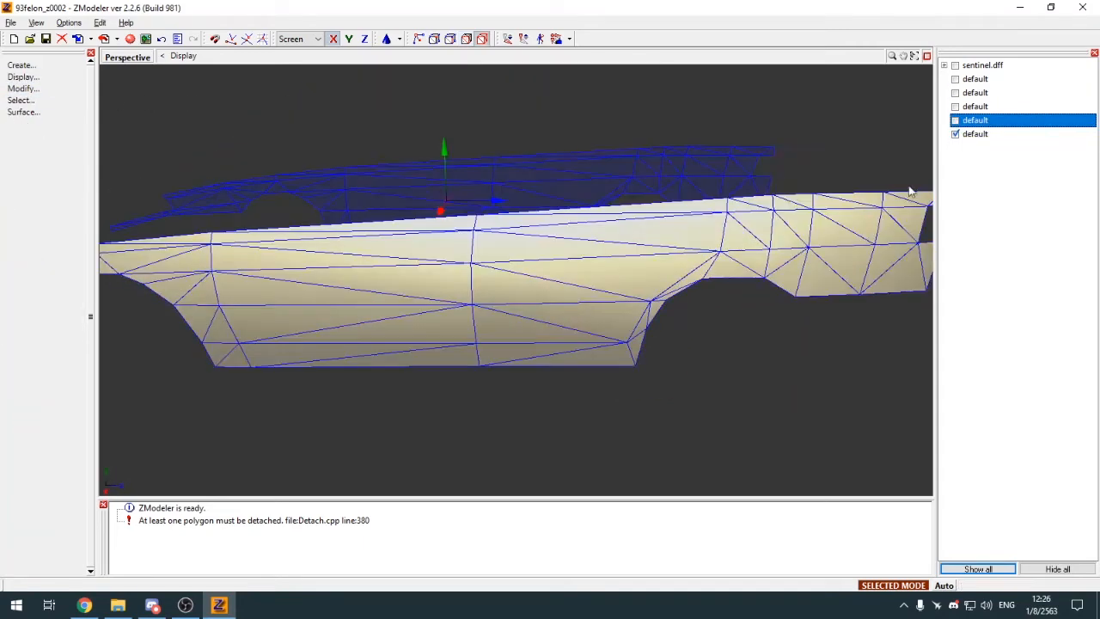
key(space)
Step: Restore the four-viewport layout with the side panels fully in view in the Left viewport
scroll(783, 135, down, 3)
click(926, 56)
scroll(690, 212, down, 8)
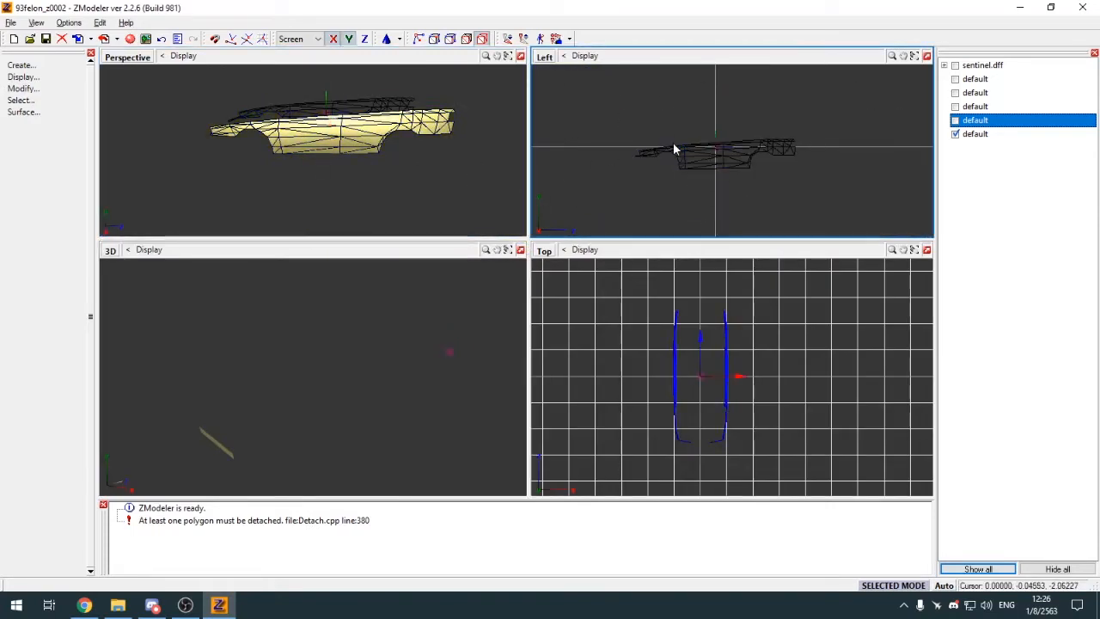
click(698, 159)
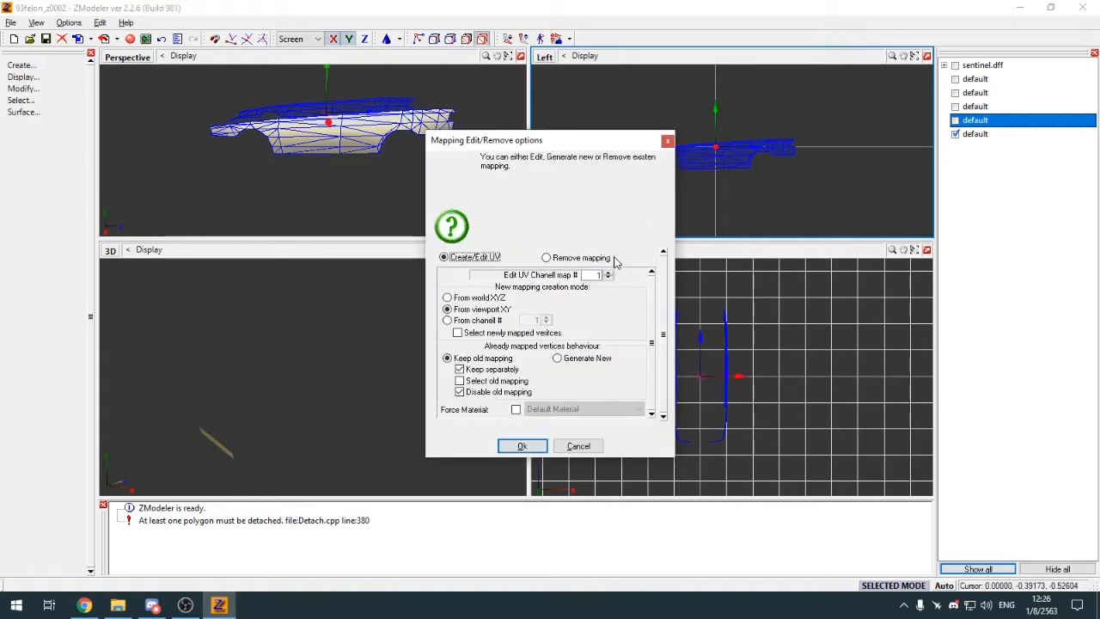
click(668, 140)
click(698, 160)
click(578, 446)
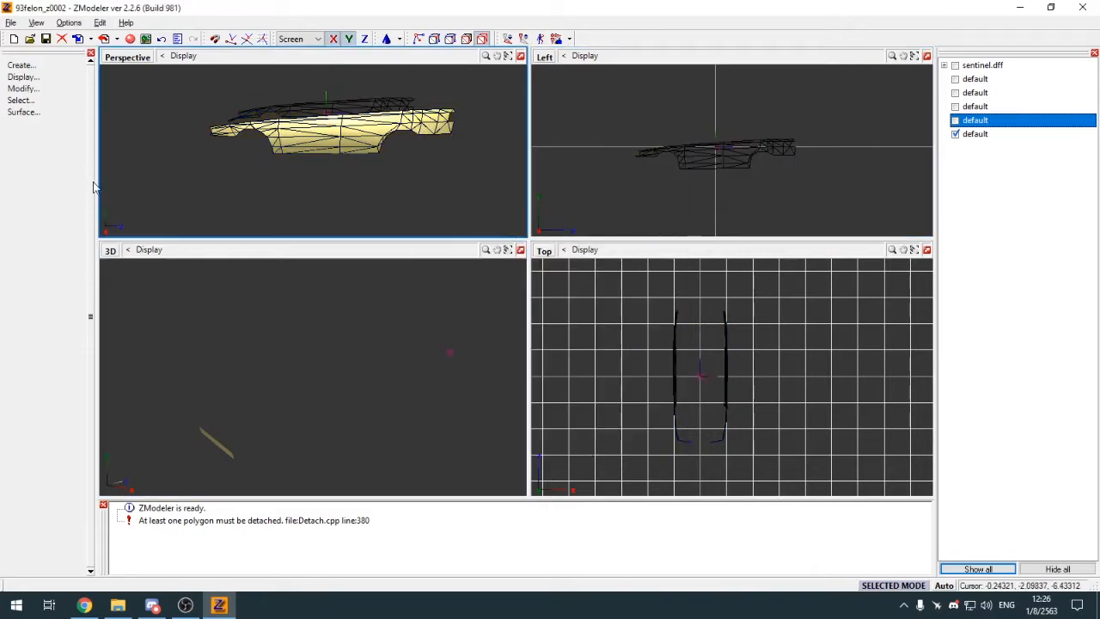
Step: Create UV mapping on channel 1 for the side panels with Edit UV, projected from the Left viewport's XY
click(60, 115)
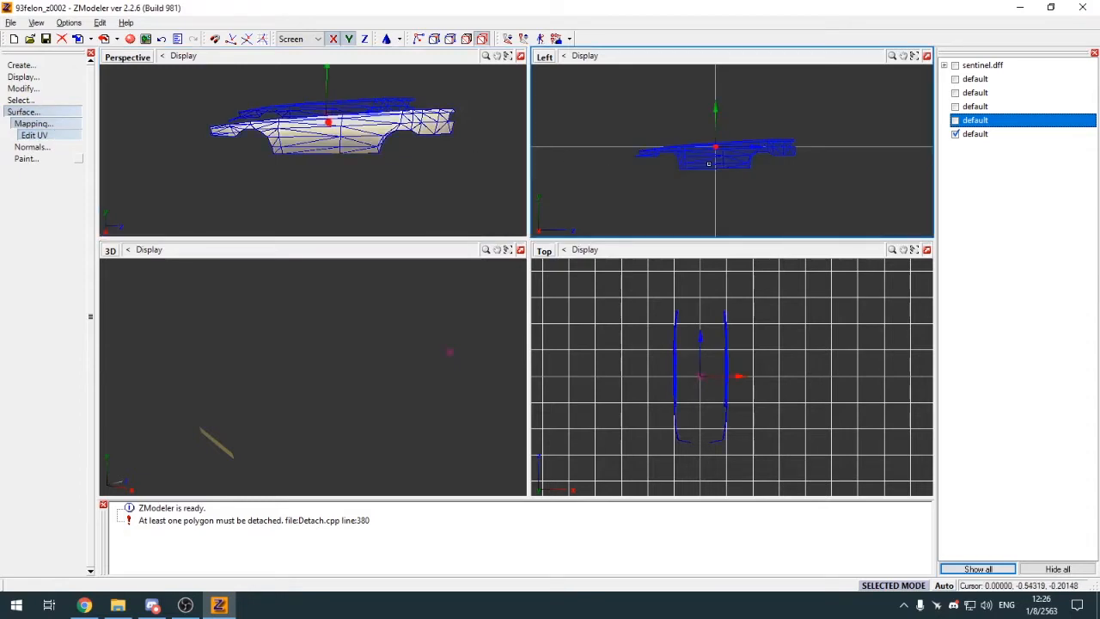
click(709, 163)
click(522, 446)
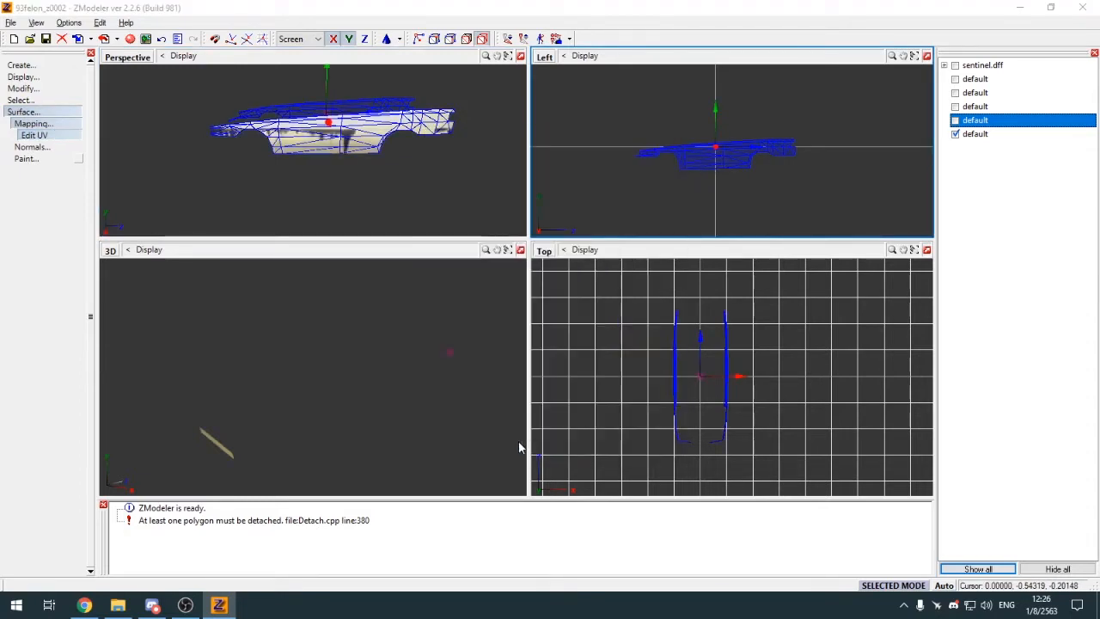
Step: Change the 3D viewport to the UV Mapper view
click(110, 251)
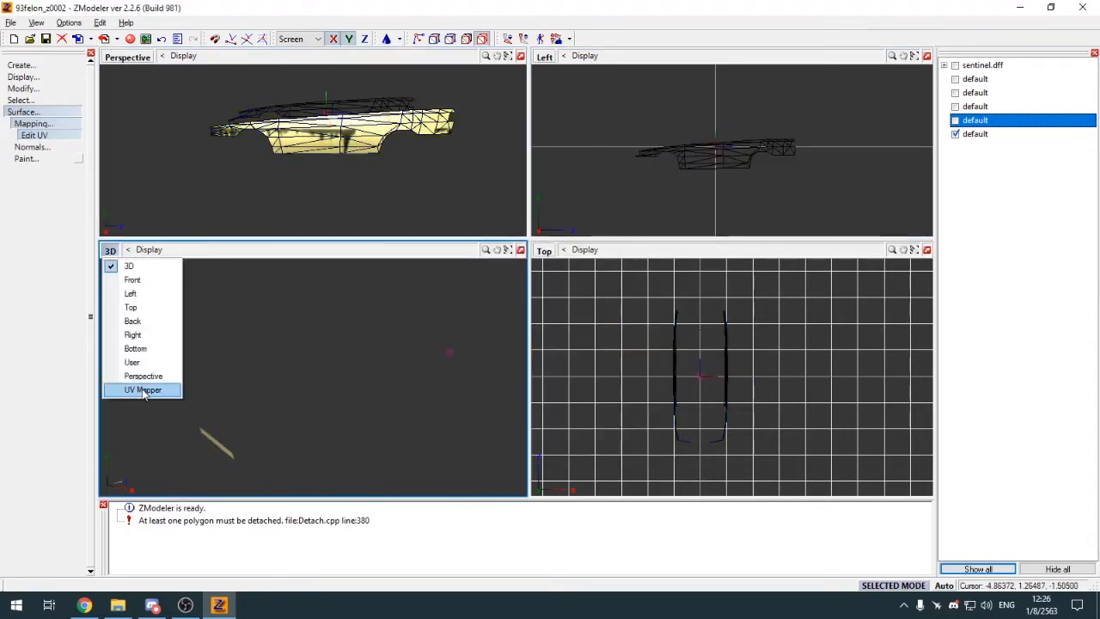
Step: Switch the 3D viewport to UV Mapper and display the side panel material's dirt texture behind the UVs
click(142, 390)
click(124, 488)
click(145, 400)
scroll(228, 362, up, 5)
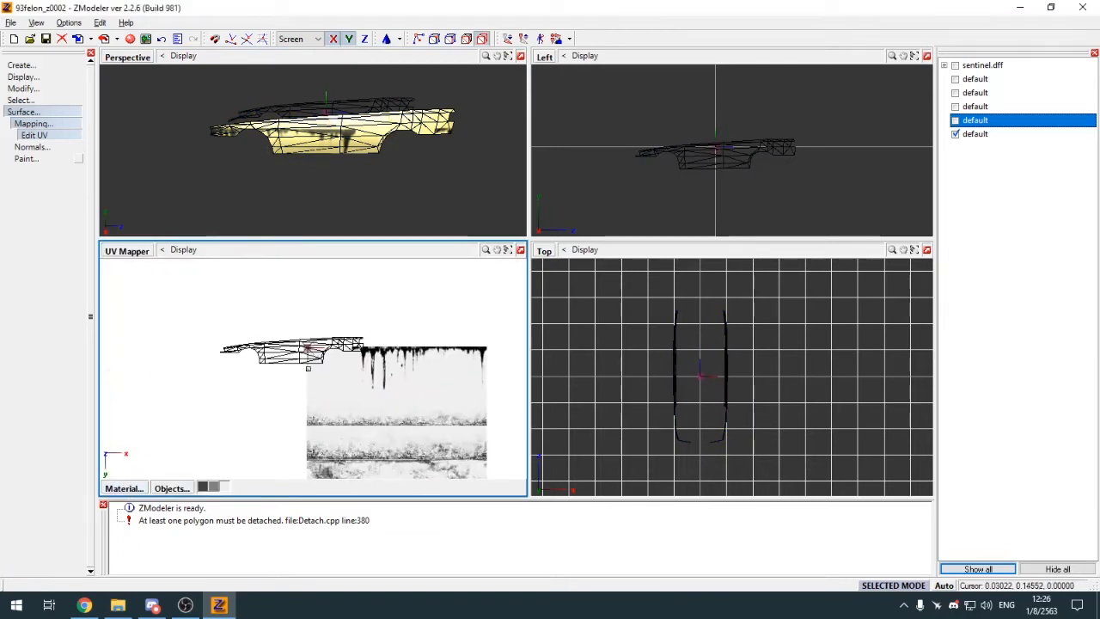
Step: Move the side panel's UVs onto the texture so the panel's lower edge lies on the first horizontal dirt band
key(c)
key(m)
scroll(238, 290, down, 5)
scroll(277, 319, up, 4)
drag(262, 330, 316, 379)
scroll(315, 380, up, 4)
drag(325, 385, 324, 383)
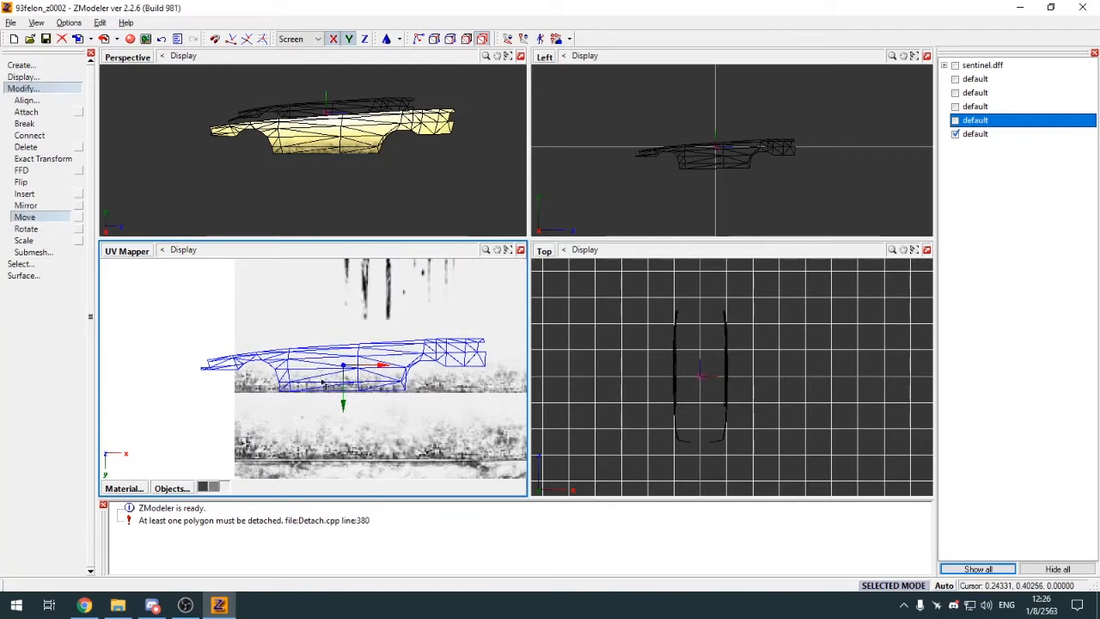
scroll(324, 385, up, 2)
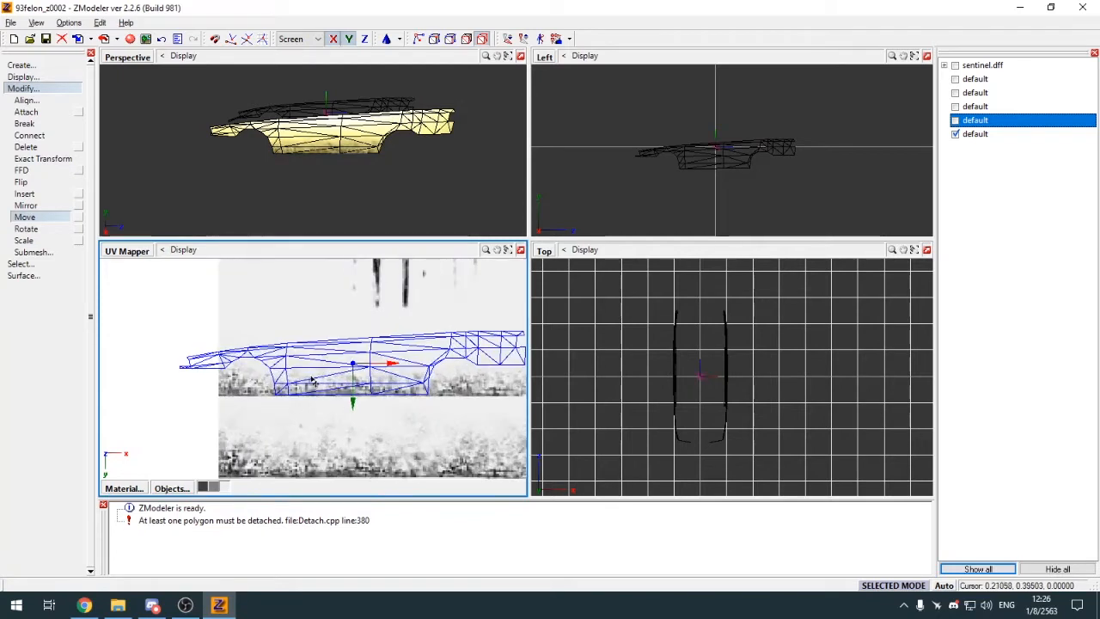
drag(325, 385, 337, 380)
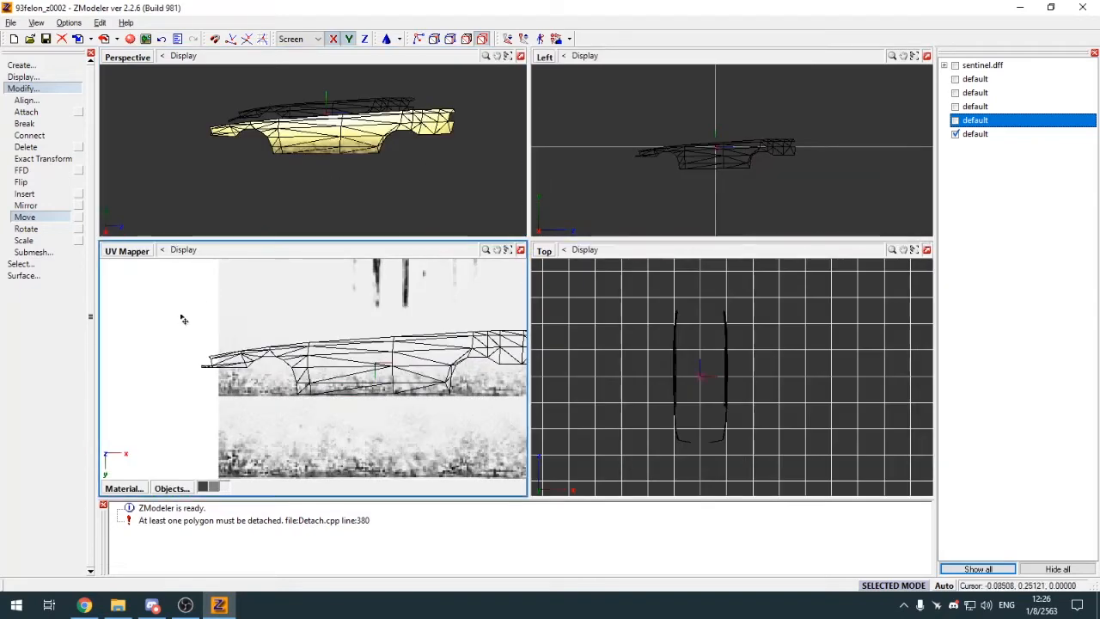
Step: Return the UV Mapper viewport to 3D and enlarge the perspective view of the textured side panels
click(135, 253)
click(132, 266)
key(alt+x)
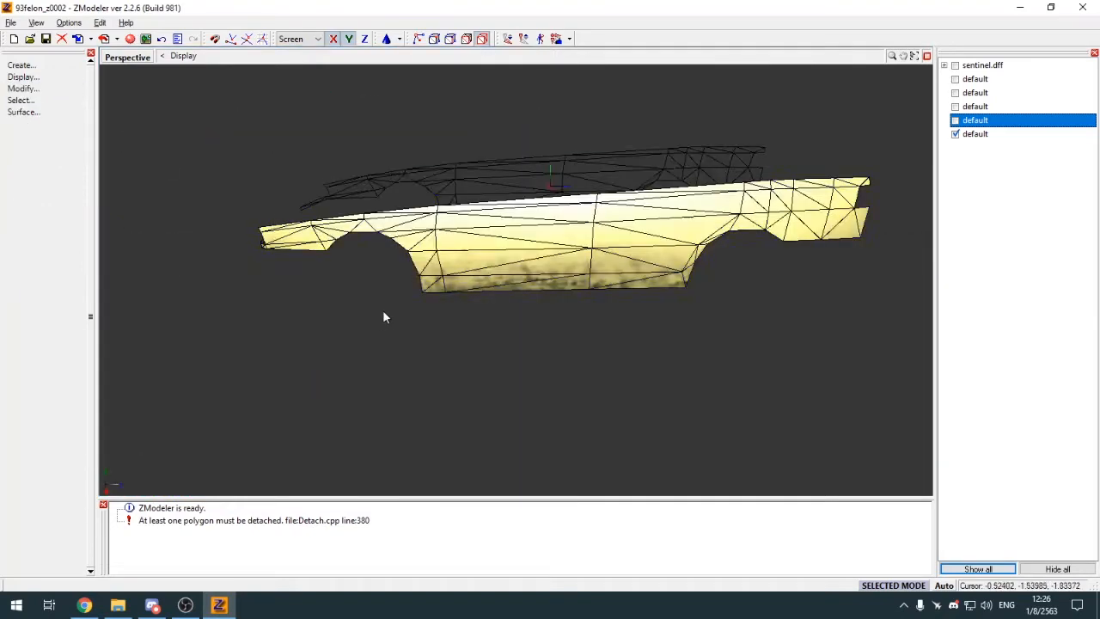
middle_drag(382, 310, 412, 323)
Step: Attach the textured side panels to the main car body object
key(a)
click(643, 261)
click(955, 107)
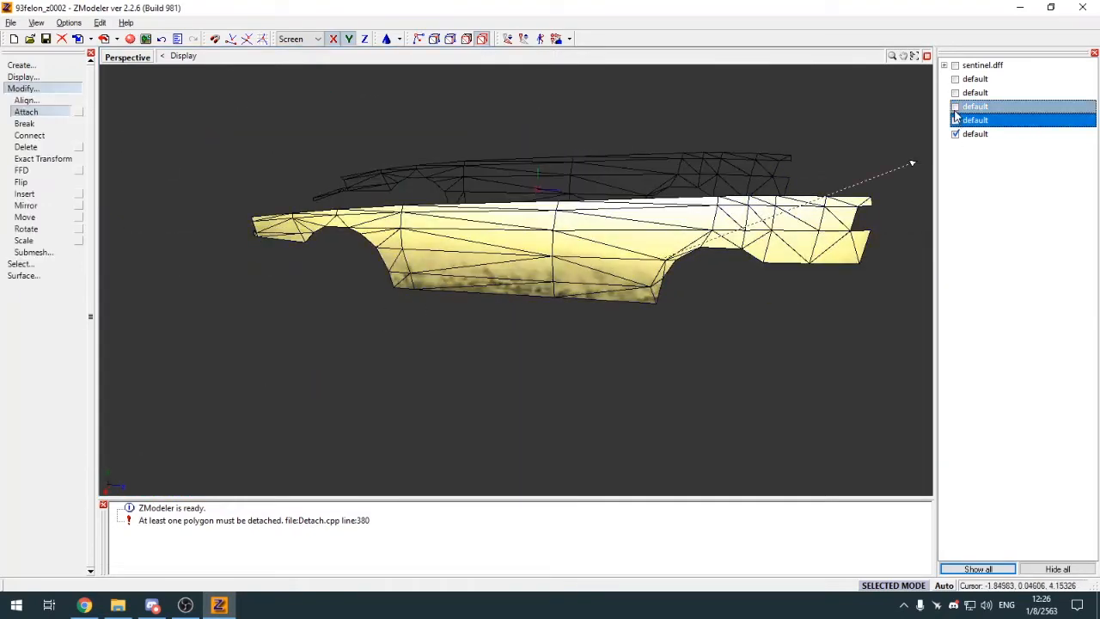
click(956, 112)
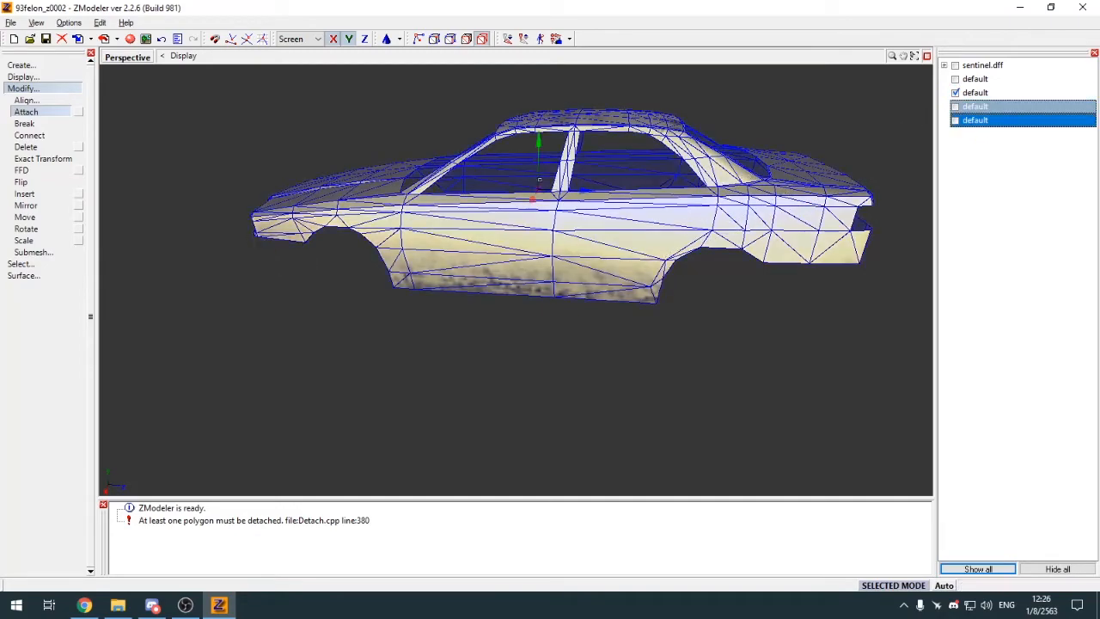
click(52, 90)
middle_drag(356, 191, 613, 302)
Step: Hide the car body and show only the bumper object
click(960, 95)
click(958, 106)
middle_drag(549, 309, 528, 328)
scroll(521, 287, up, 4)
Step: Try selecting the bumper's connected polygons with Separated selection at polygon level
key(3)
middle_drag(489, 423, 483, 333)
key(e)
click(447, 265)
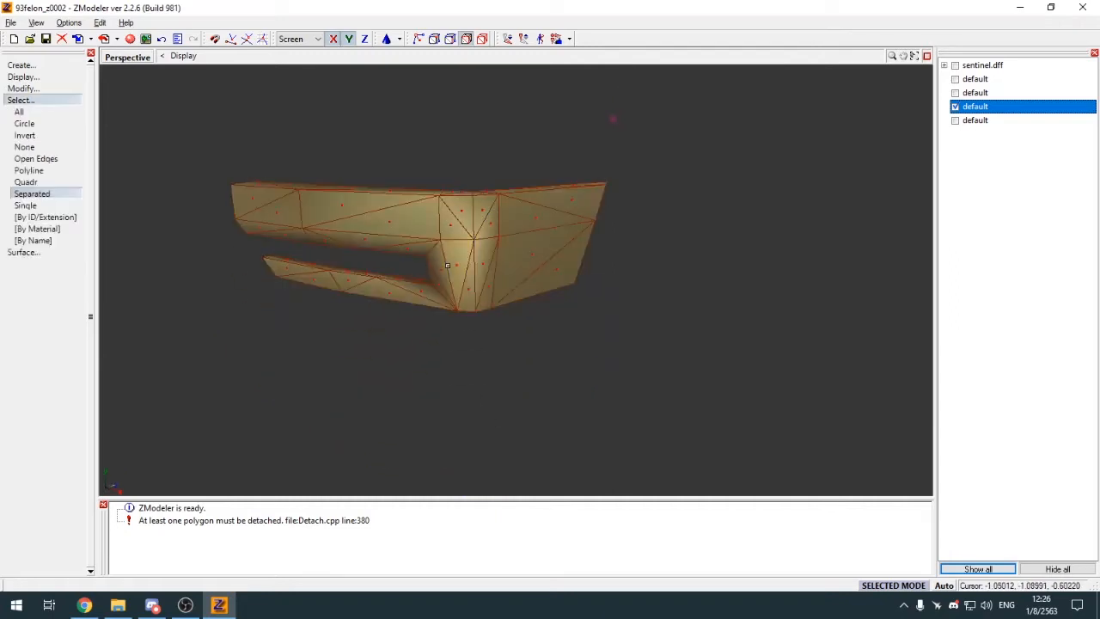
click(20, 100)
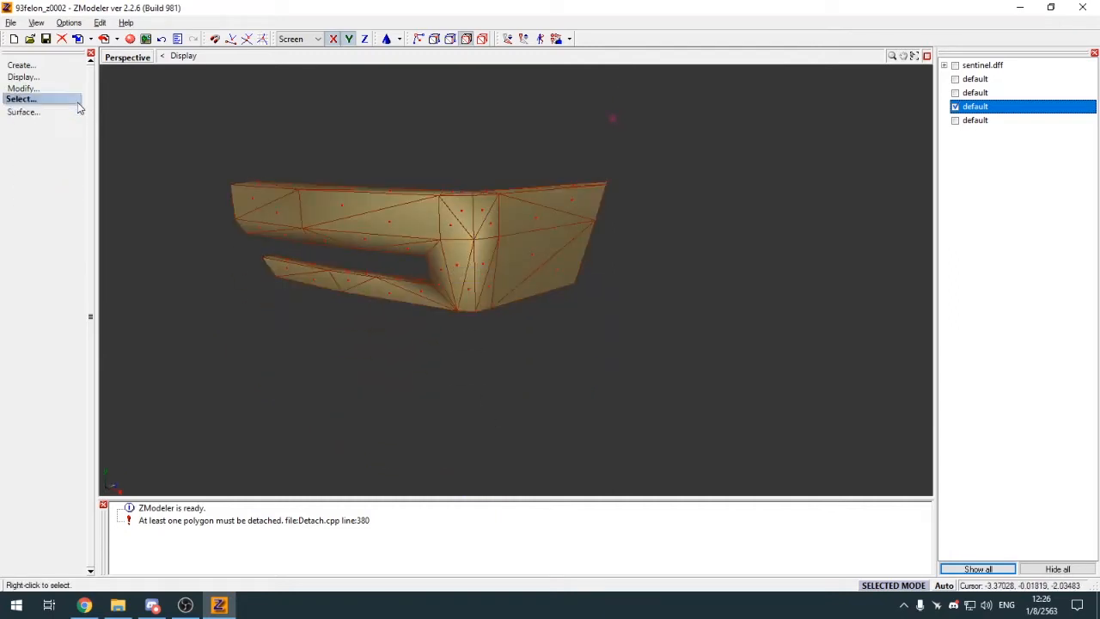
key(4)
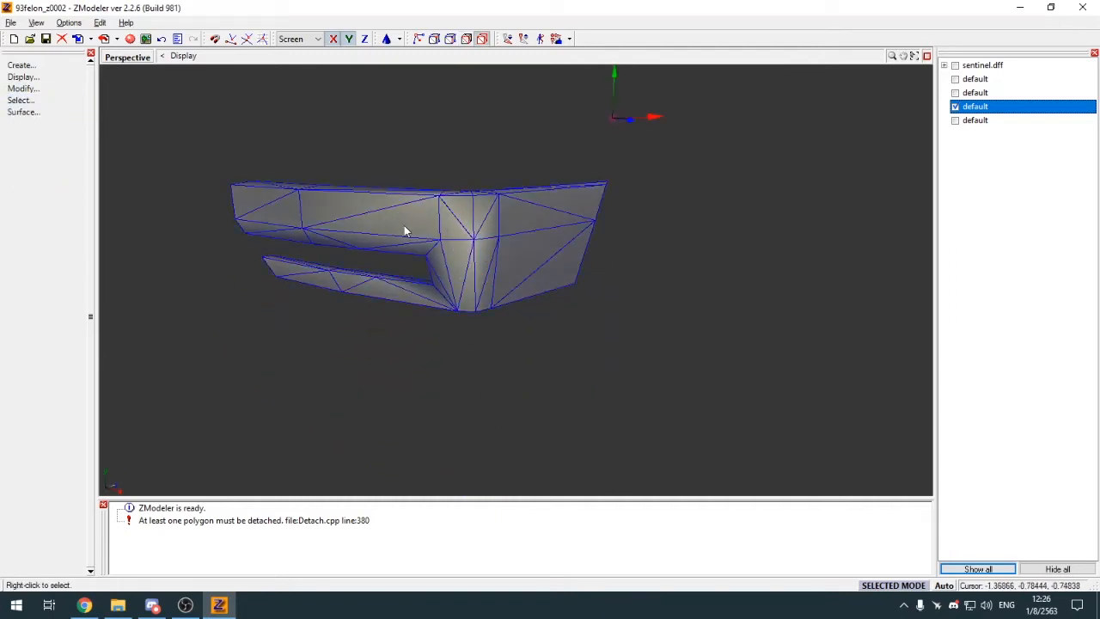
key(3)
middle_drag(403, 225, 400, 258)
key(e)
click(401, 393)
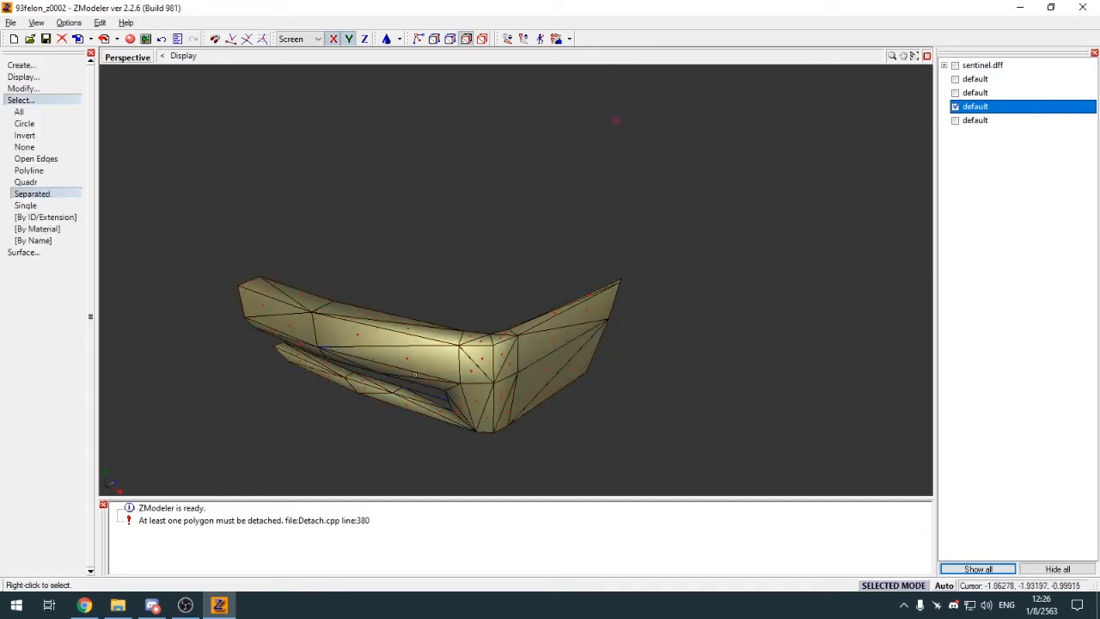
Step: Try to detach the polygons along the bumper's upper edge
click(49, 112)
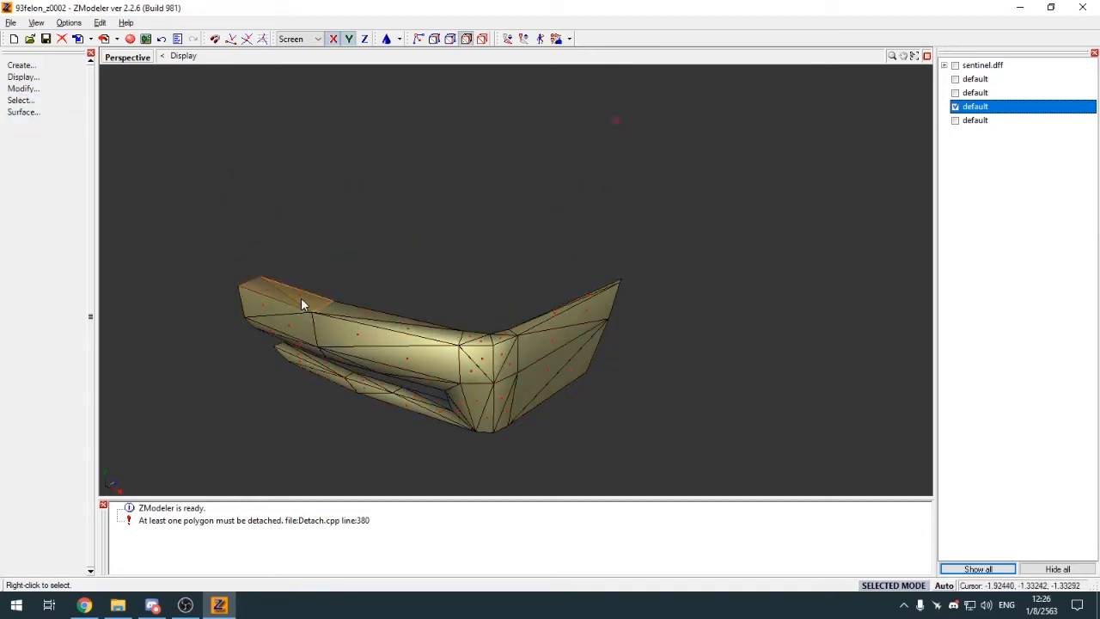
click(301, 305)
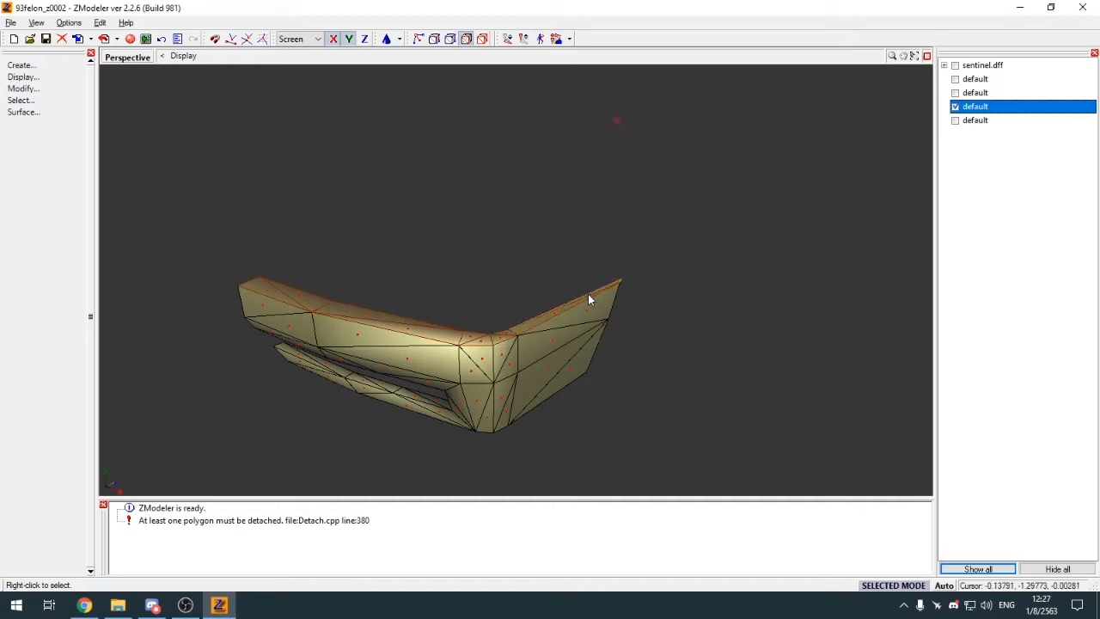
click(24, 88)
click(36, 311)
click(74, 298)
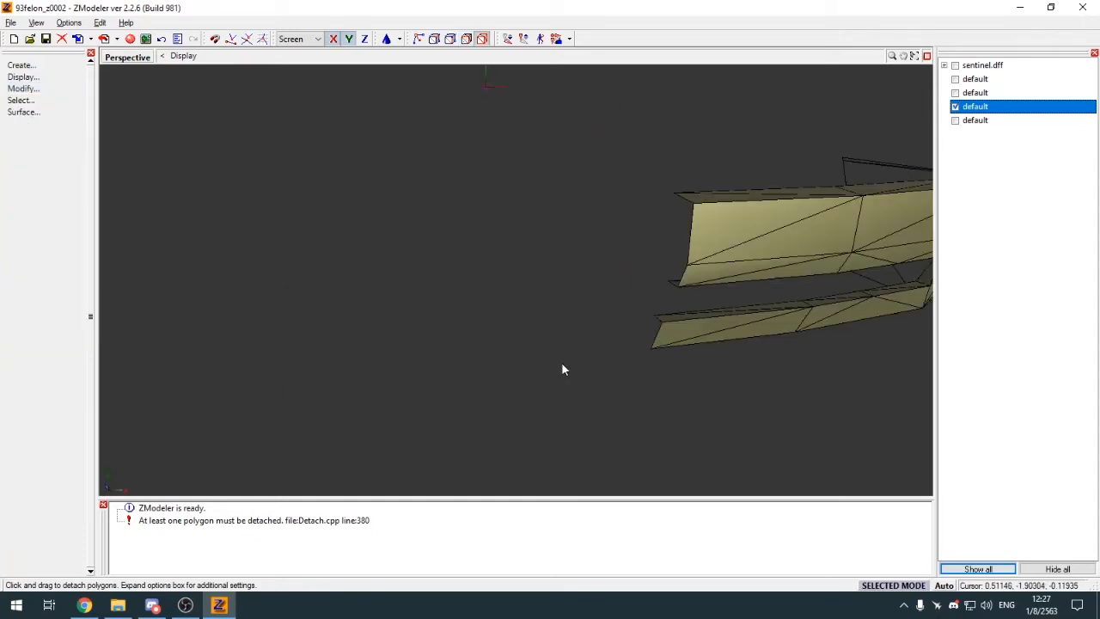
Step: Restore the four-viewport layout and switch the Top viewport to Front, framing the bumper
scroll(521, 361, down, 4)
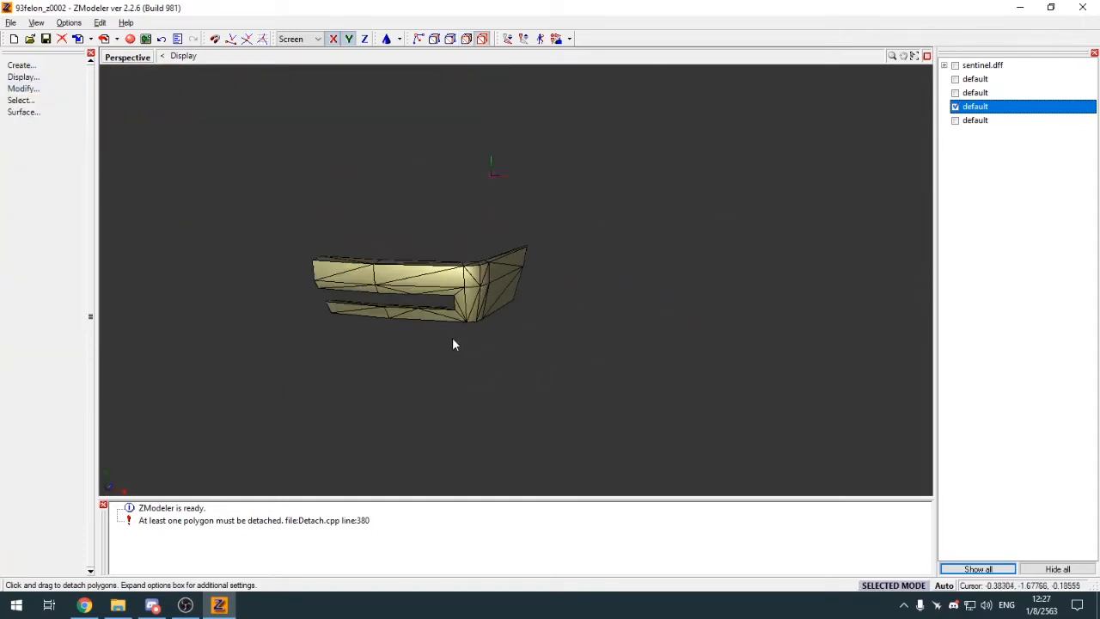
middle_drag(455, 300, 469, 301)
key(alt+w)
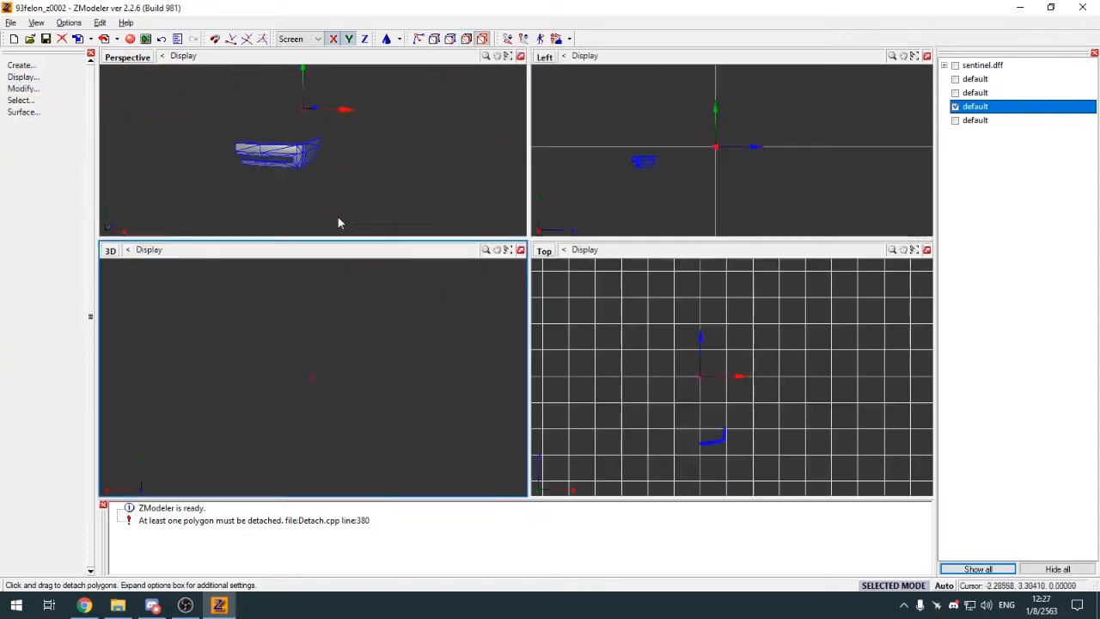
click(544, 250)
click(567, 282)
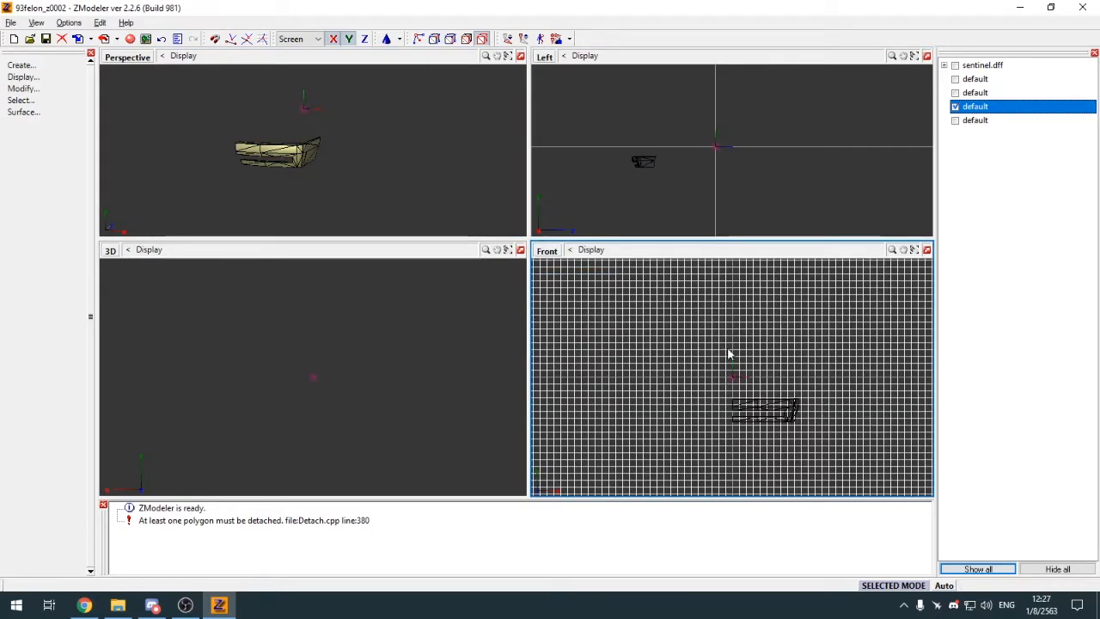
scroll(767, 443, up, 2)
Step: Create UV mapping for the bumper from viewport XY with the Generate New option
click(778, 382)
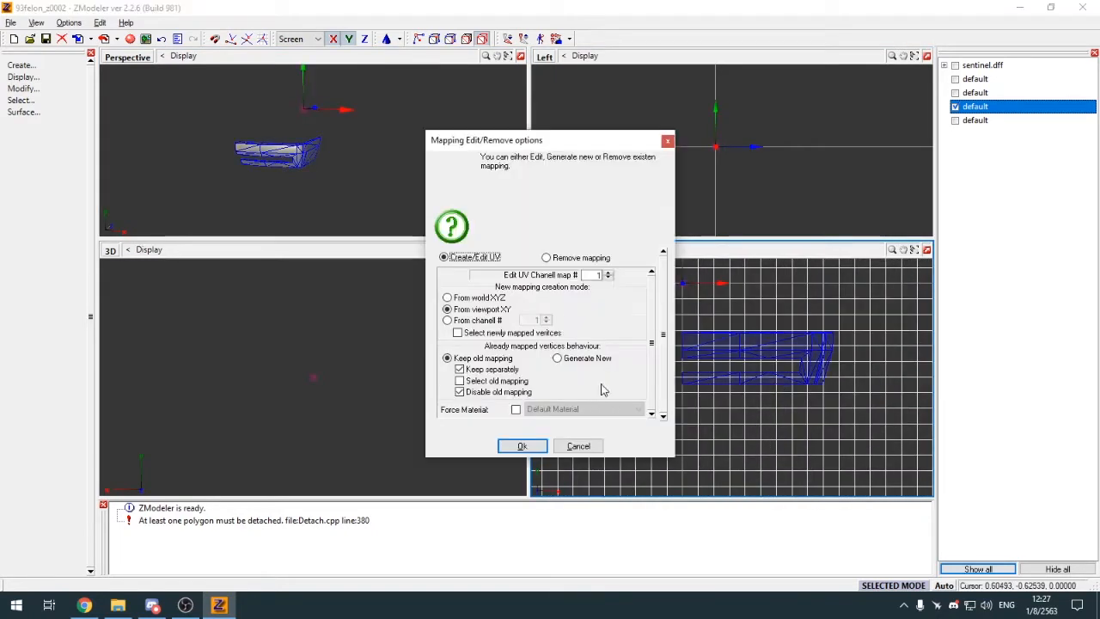
click(576, 360)
click(525, 442)
Step: Switch the 3D viewport to UV Mapper and display the bumper's UVs over the dirt texture
click(110, 250)
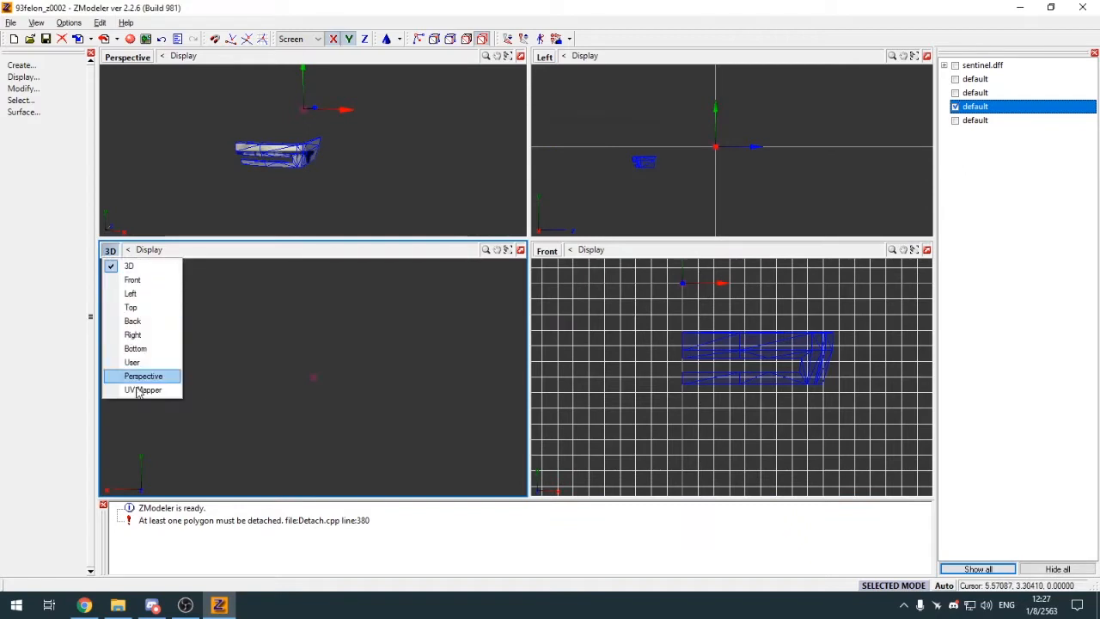
click(138, 388)
click(155, 355)
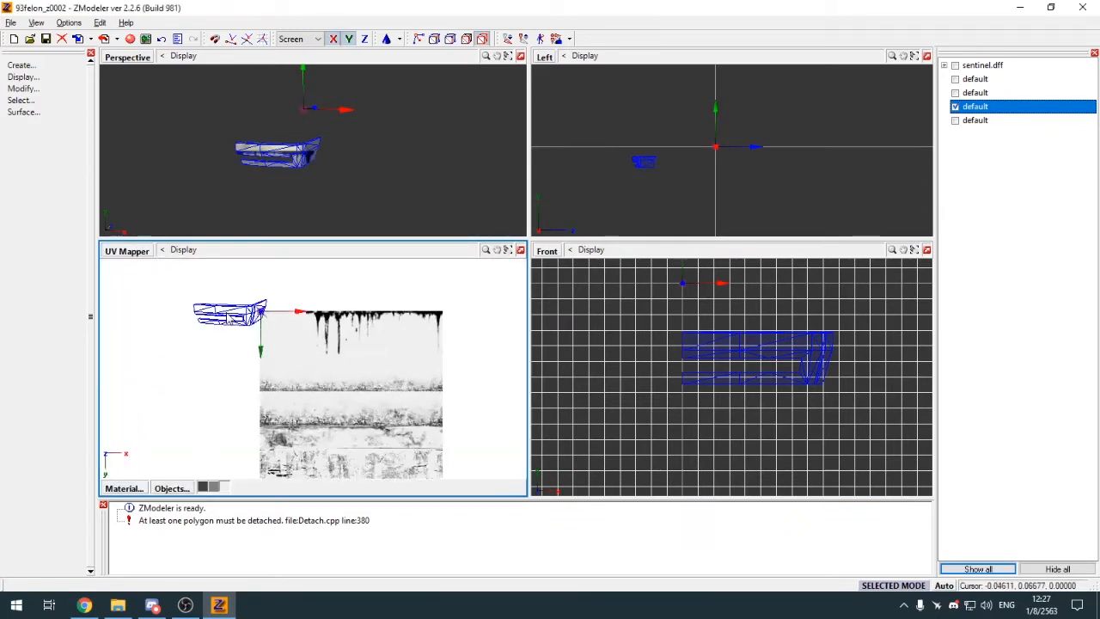
click(259, 163)
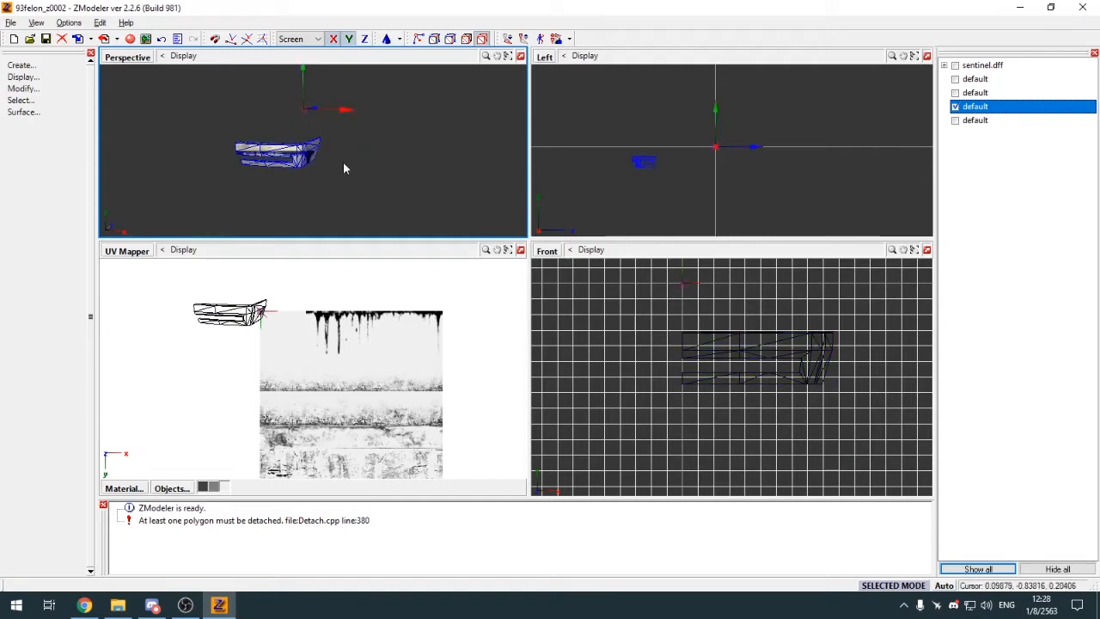
Step: Regenerate the bumper's UV mapping from the Front viewport's XY projection, using Generate New for already mapped vertices
click(650, 315)
click(703, 349)
click(558, 359)
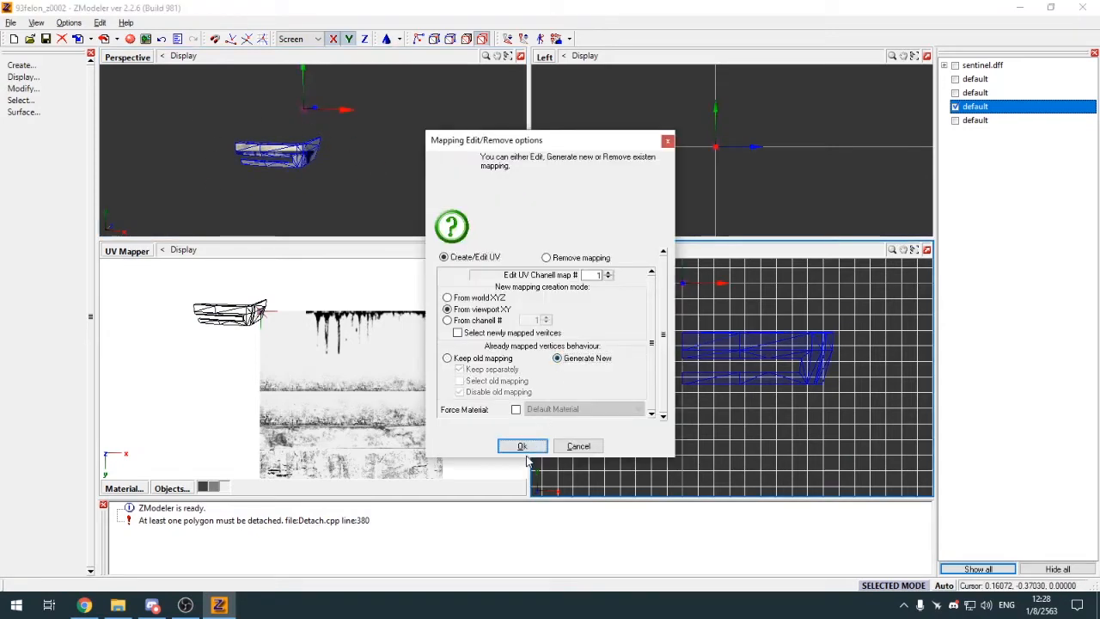
click(522, 446)
click(781, 388)
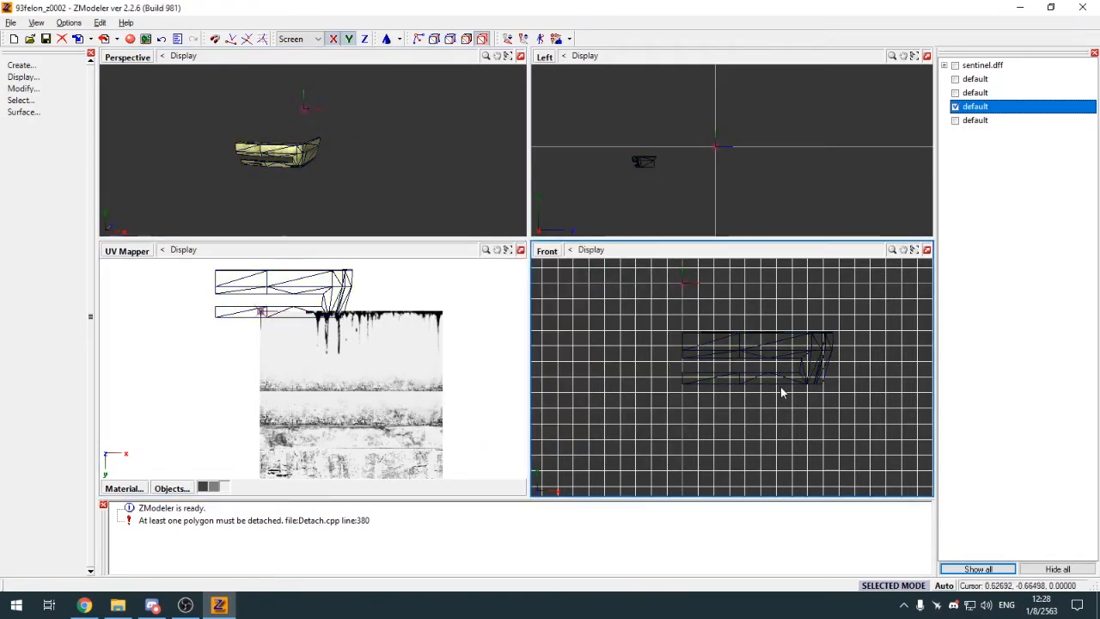
click(726, 366)
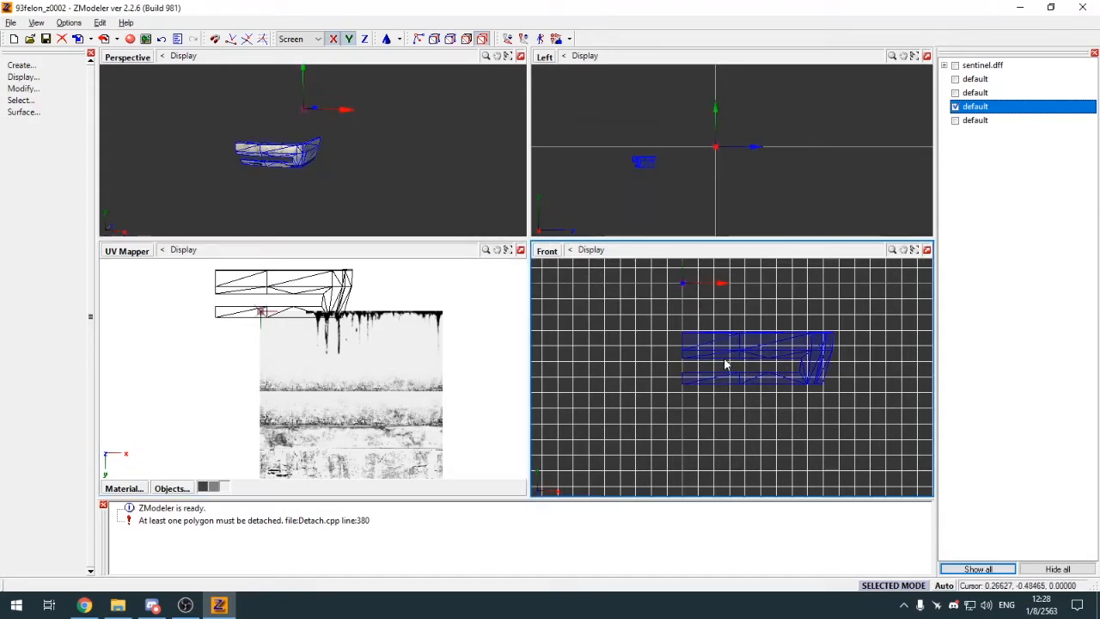
scroll(724, 365, down, 2)
scroll(724, 365, up, 3)
scroll(725, 365, down, 5)
scroll(724, 365, up, 5)
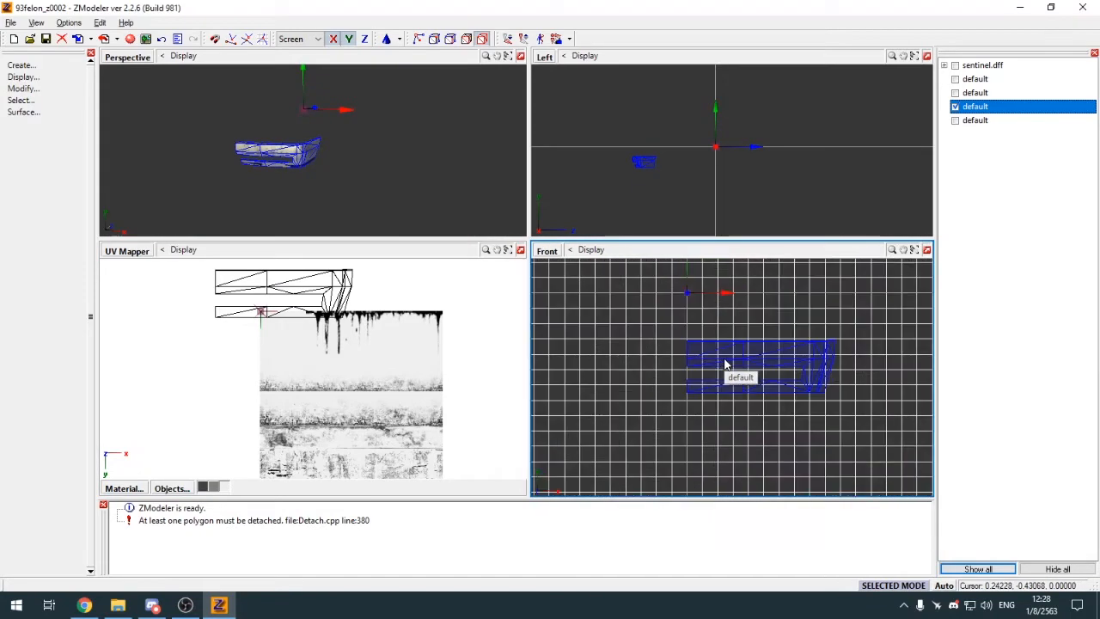
click(730, 353)
middle_drag(336, 188, 325, 162)
click(136, 62)
click(136, 84)
click(122, 60)
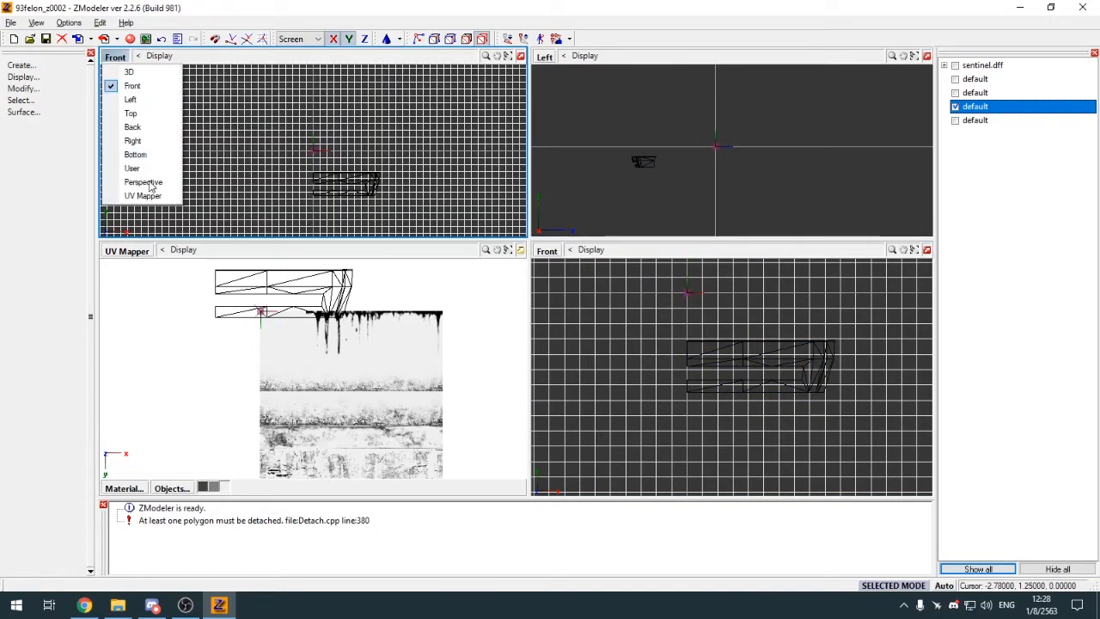
click(148, 182)
Step: Switch to vertex-level editing and inspect the bumper's texture in the enlarged perspective view
scroll(339, 348, up, 3)
key(1)
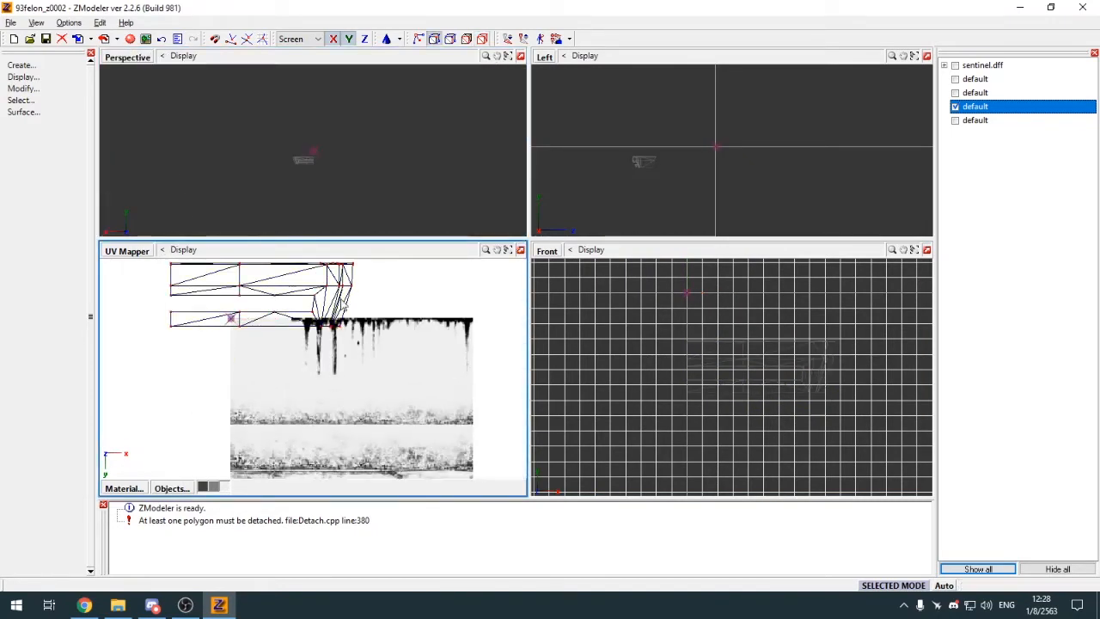
scroll(363, 278, up, 4)
scroll(345, 348, down, 4)
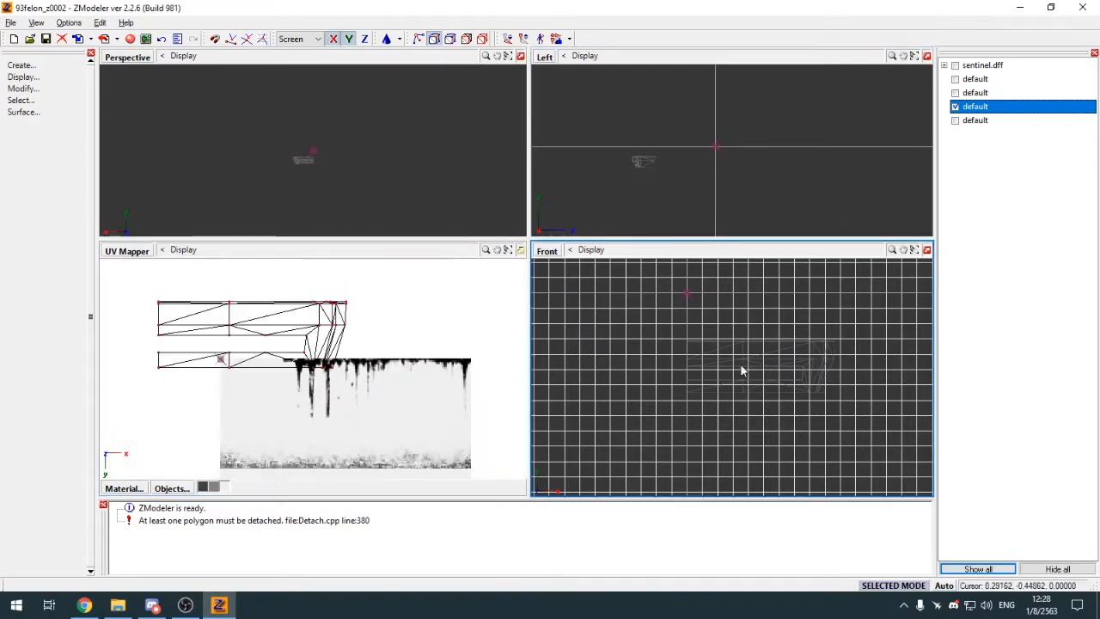
scroll(842, 358, up, 2)
key(alt+w)
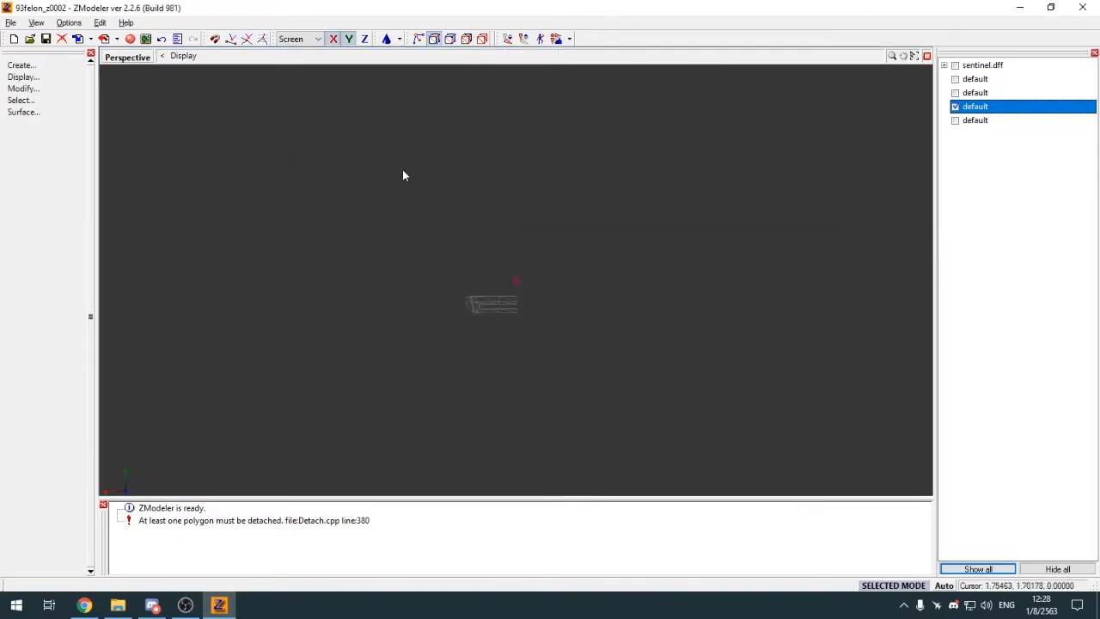
scroll(530, 316, up, 6)
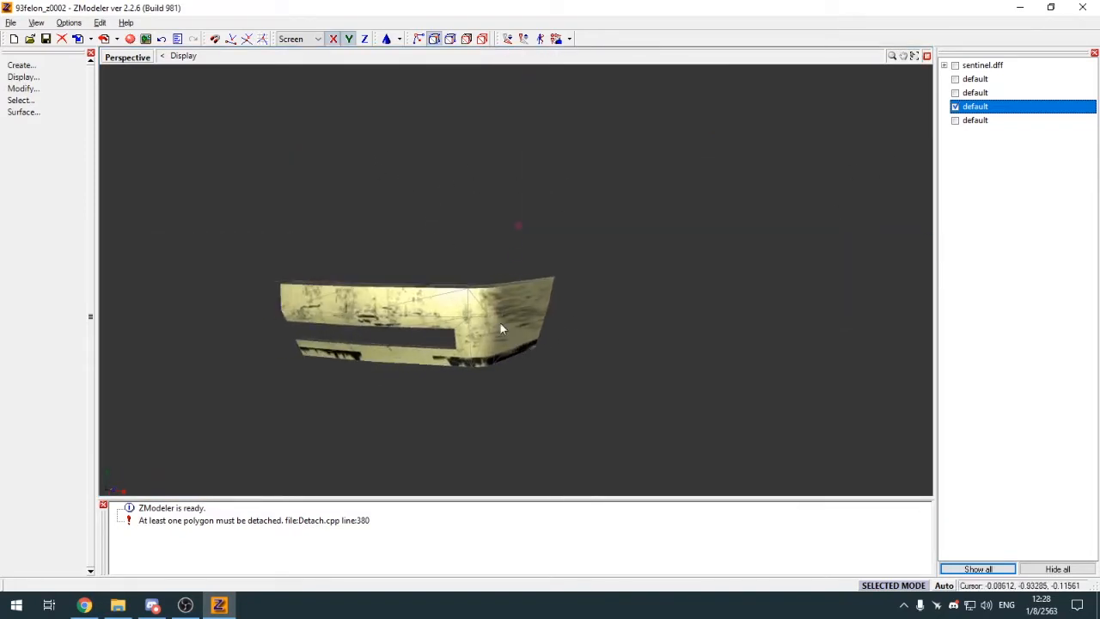
scroll(454, 319, down, 1)
key(alt+w)
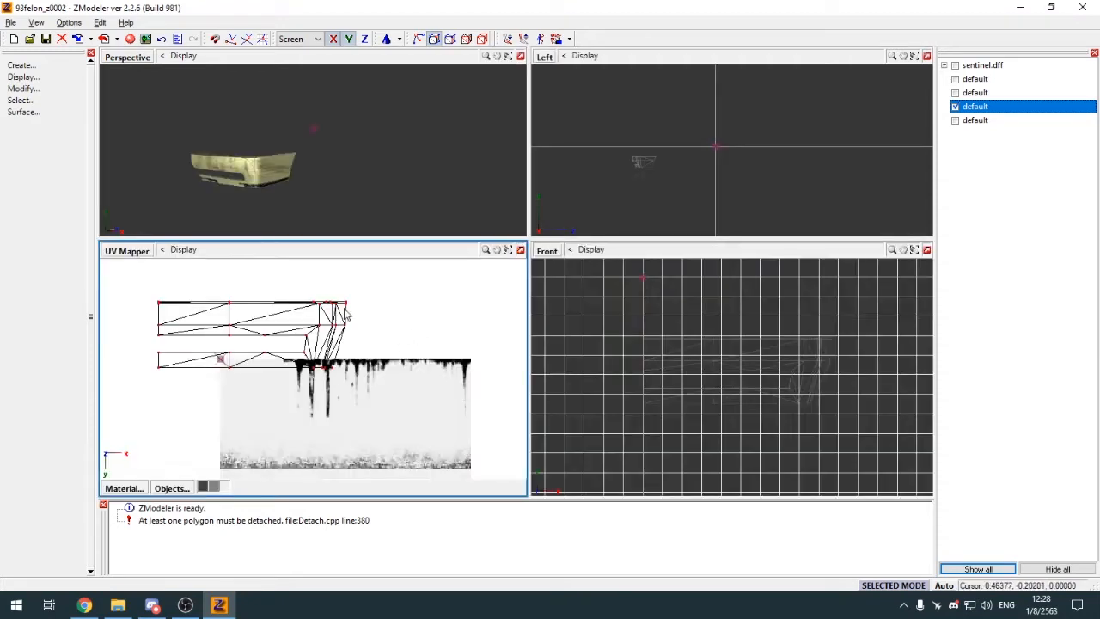
Step: Select the outermost UV vertices at the bumper's side end and move them outward along X only
scroll(348, 334, up, 3)
key(q)
drag(329, 274, 401, 426)
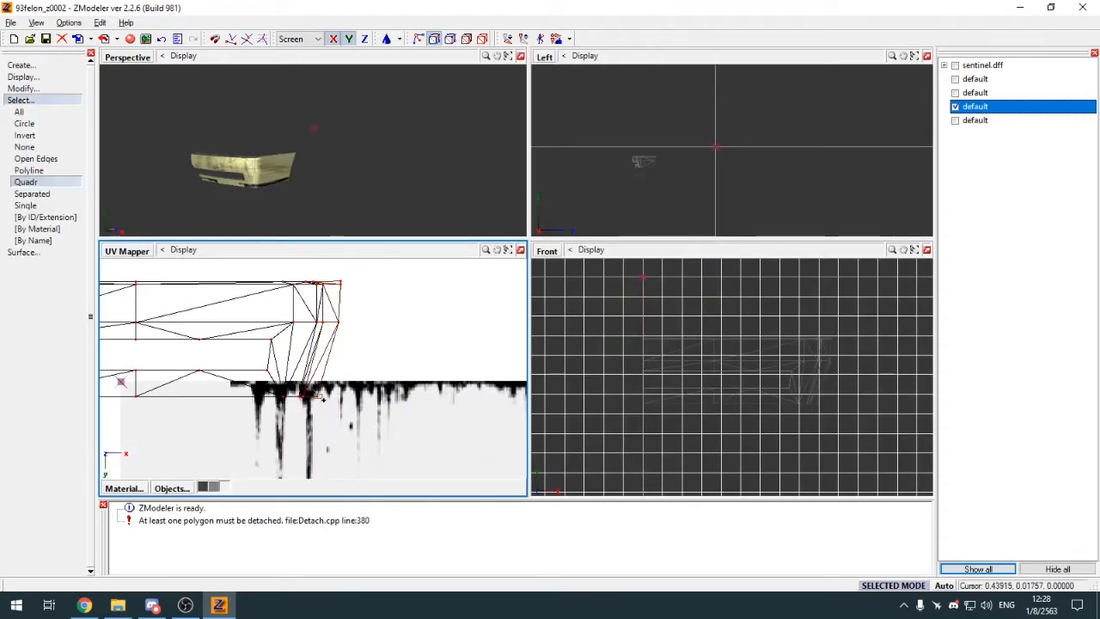
key(m)
scroll(311, 326, down, 3)
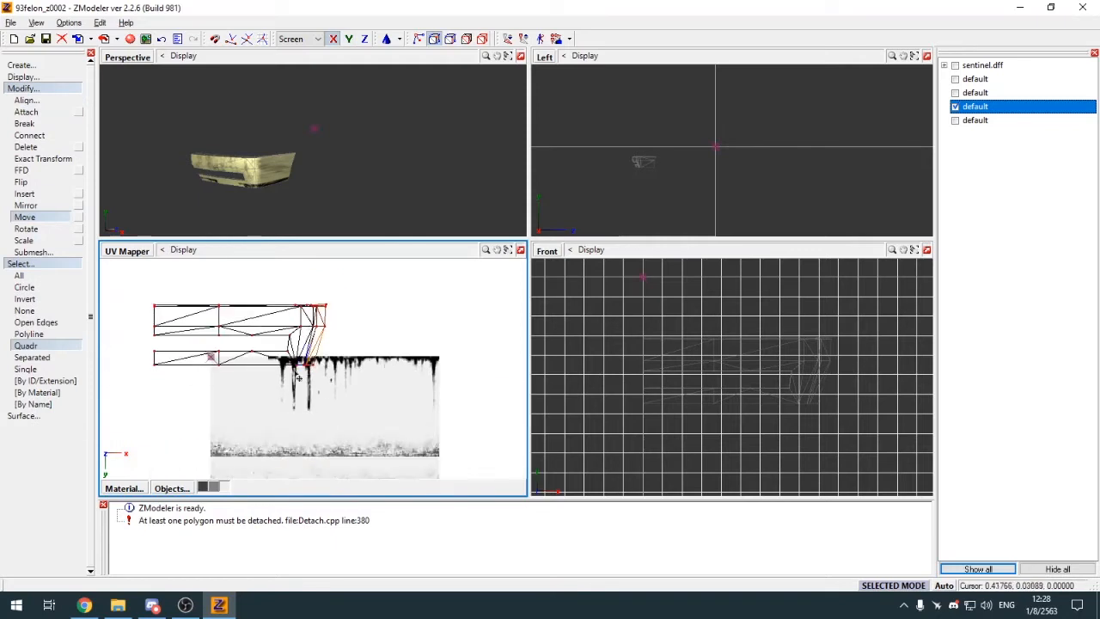
key(space)
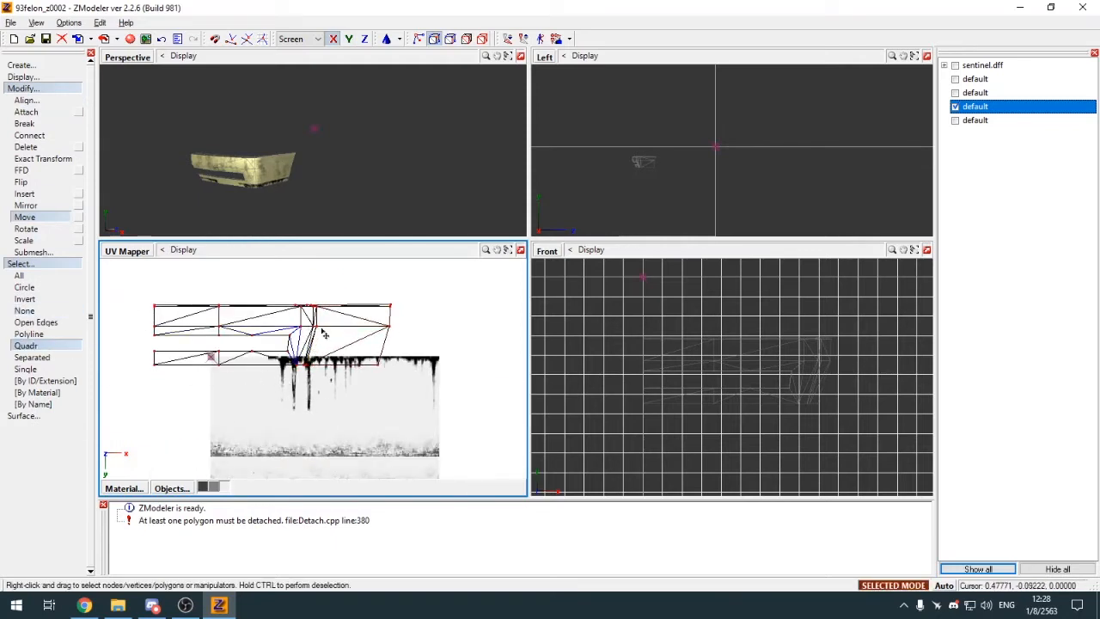
Step: Select the UV vertices along the bumper's corner, from top edge to bottom edge, and move them outward along X only
scroll(298, 283, up, 5)
right_drag(298, 283, 300, 286)
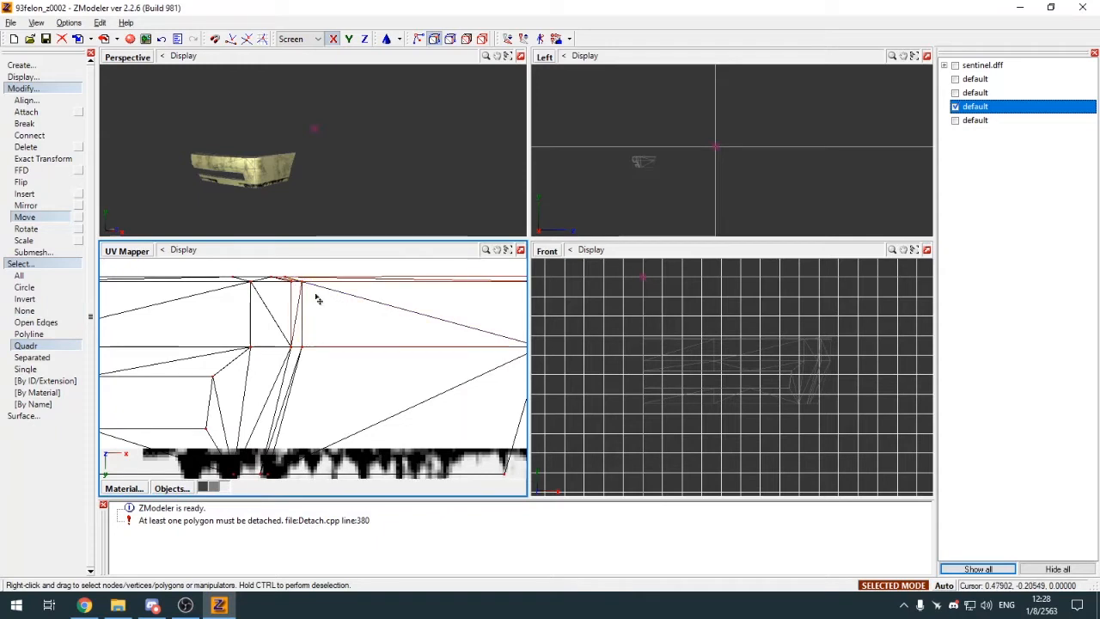
scroll(300, 348, up, 3)
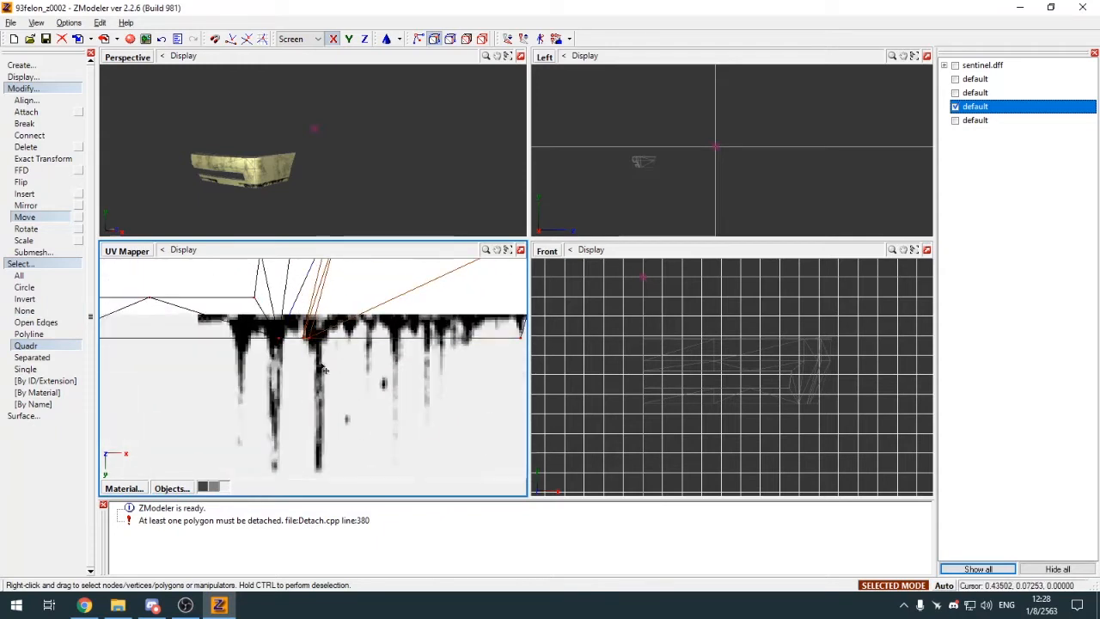
scroll(323, 368, down, 3)
drag(338, 378, 363, 378)
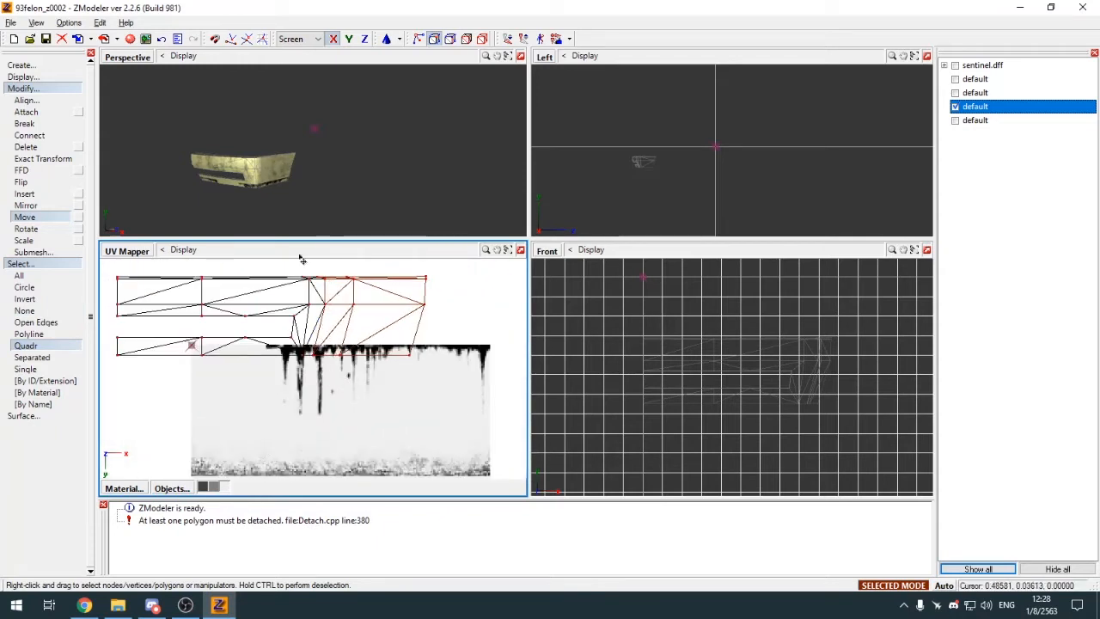
Step: Check the bumper's texture in the perspective view and shift the corner's UV vertices slightly back inward along X
key(Tab)
scroll(355, 394, up, 2)
key(Tab)
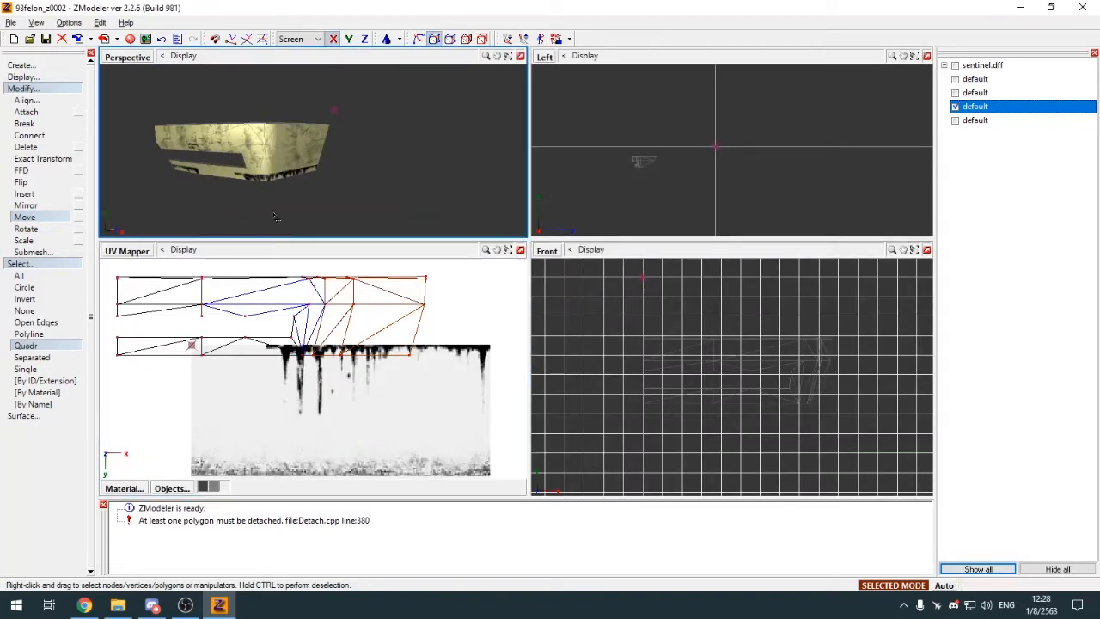
scroll(275, 217, up, 3)
drag(366, 372, 351, 373)
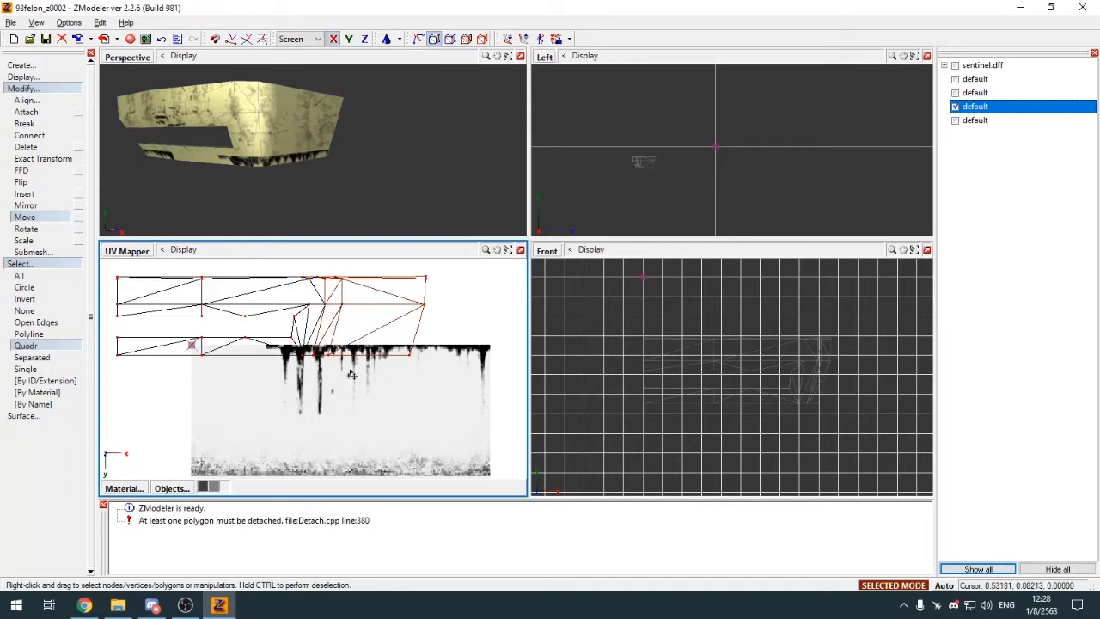
Step: Clear the vertex selection and return to object-level editing
click(23, 312)
right_click(236, 317)
key(space)
key(4)
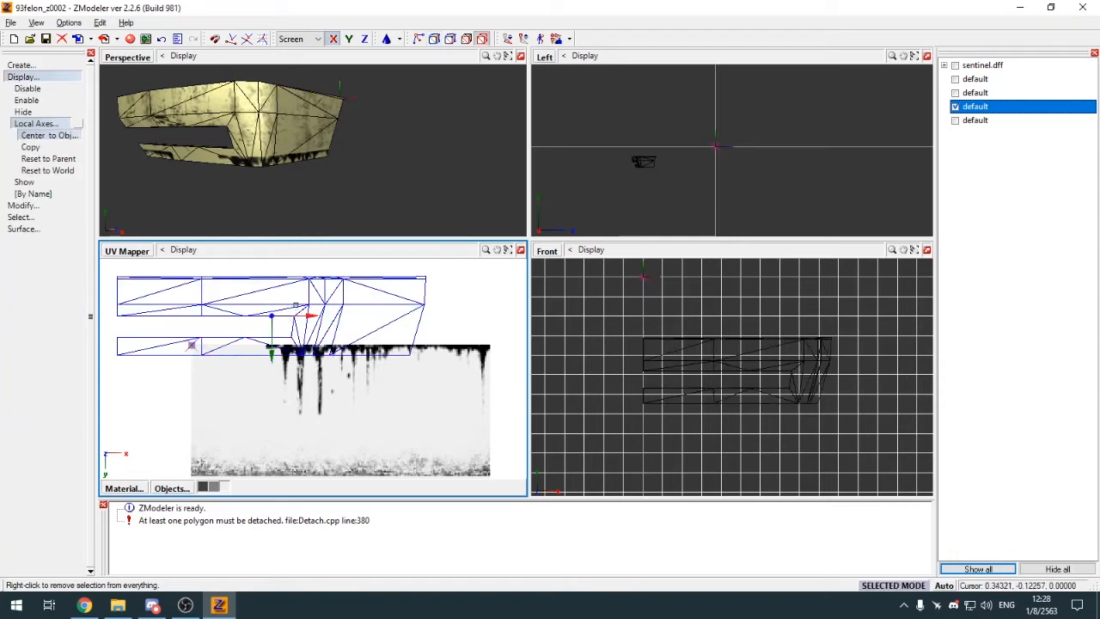
scroll(300, 307, down, 4)
key(m)
Step: Show the main car body and hide the front bumper
click(958, 120)
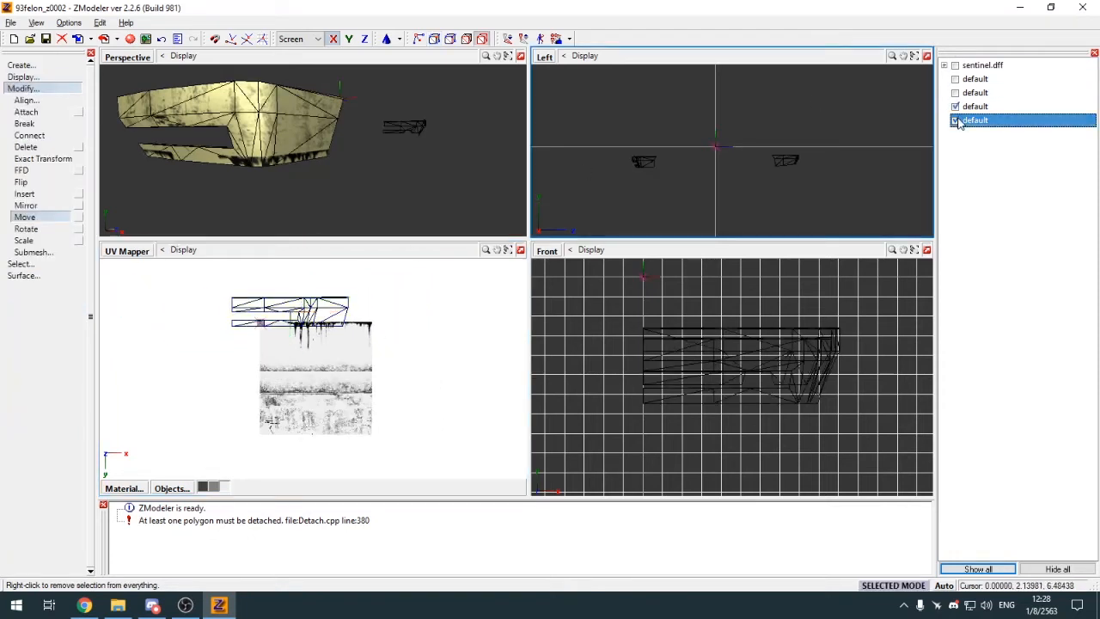
click(955, 120)
click(955, 92)
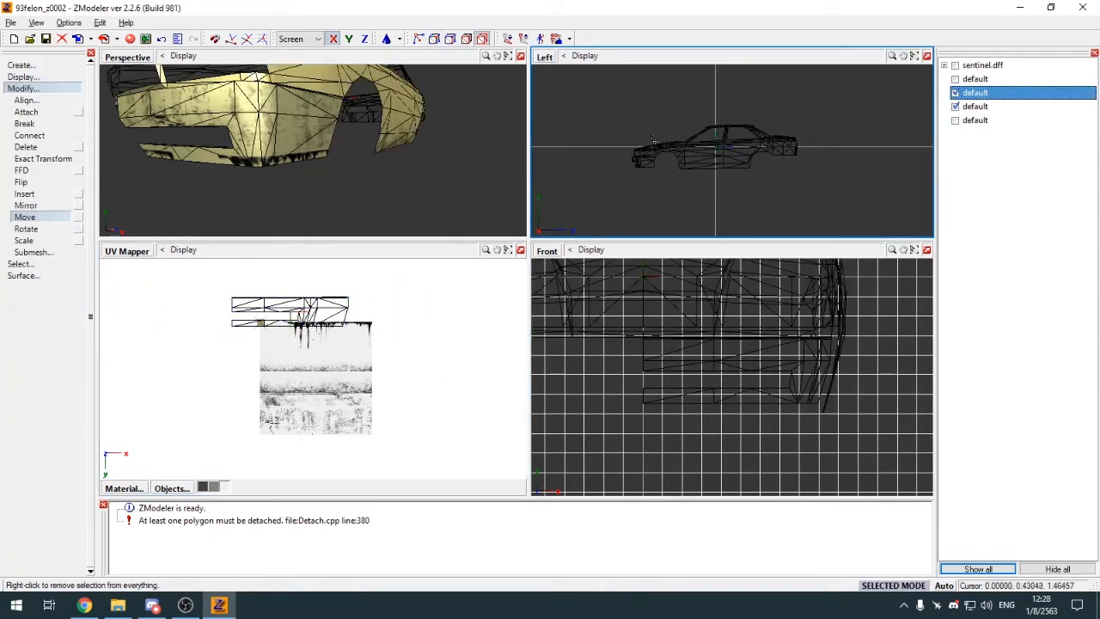
scroll(405, 172, down, 4)
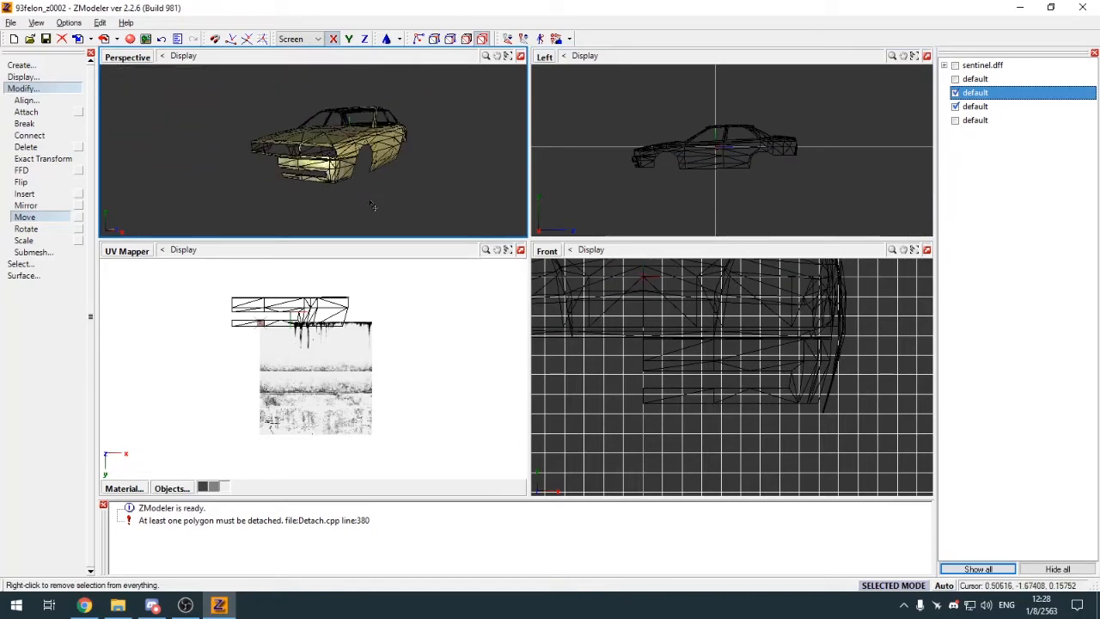
click(974, 122)
click(43, 89)
click(955, 106)
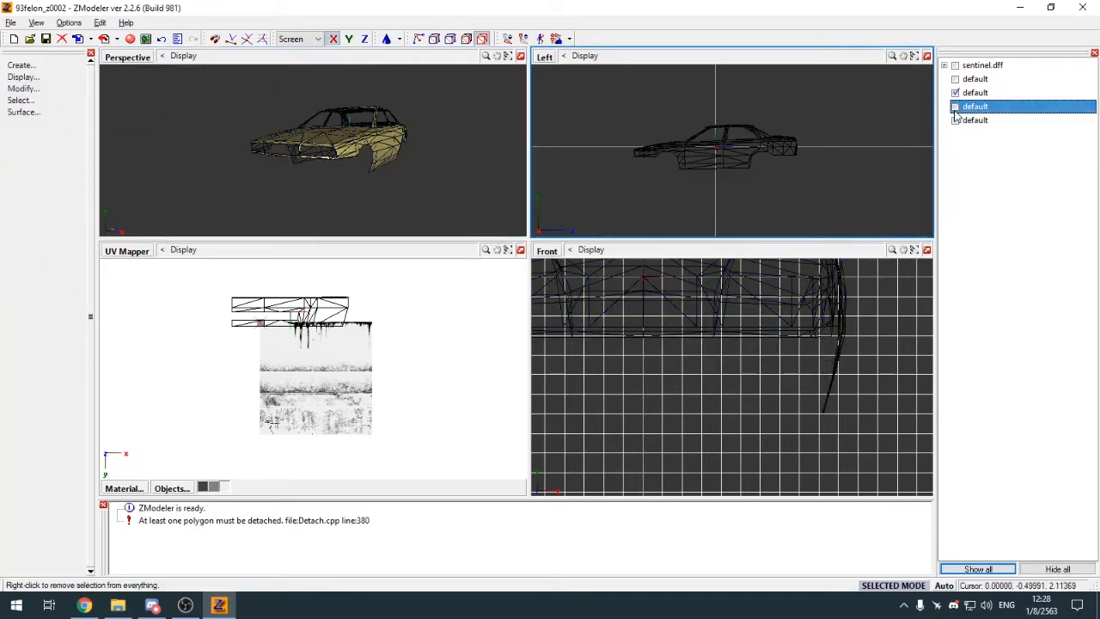
Step: Select the separated side-panel polygons on both sides of the car body and detach them to a new object
click(520, 57)
middle_drag(593, 227, 529, 237)
key(3)
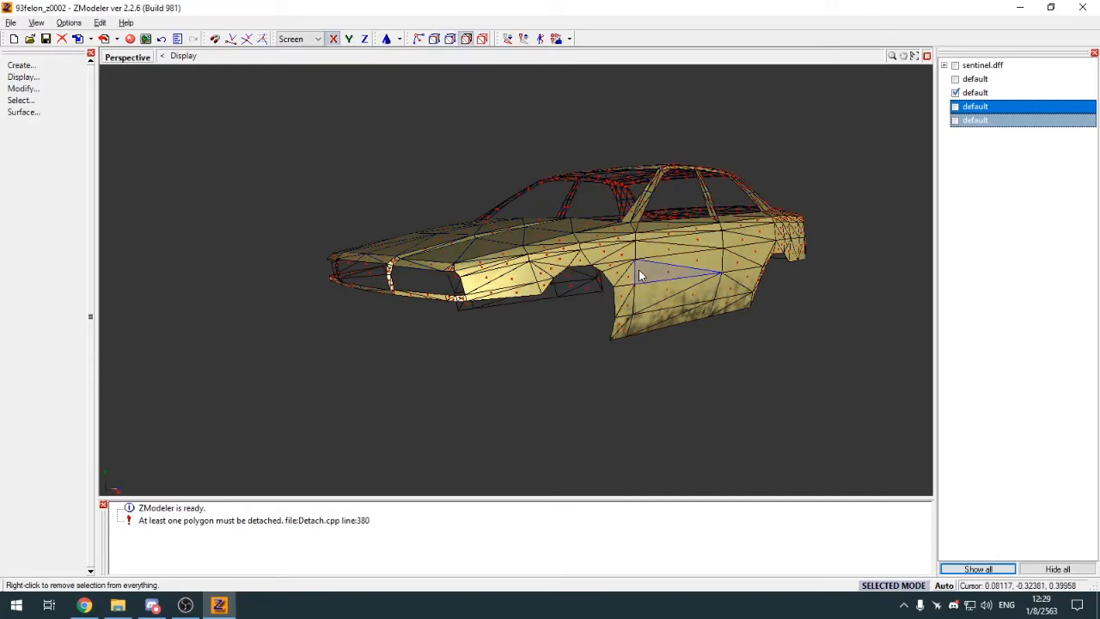
key(e)
click(672, 306)
click(523, 293)
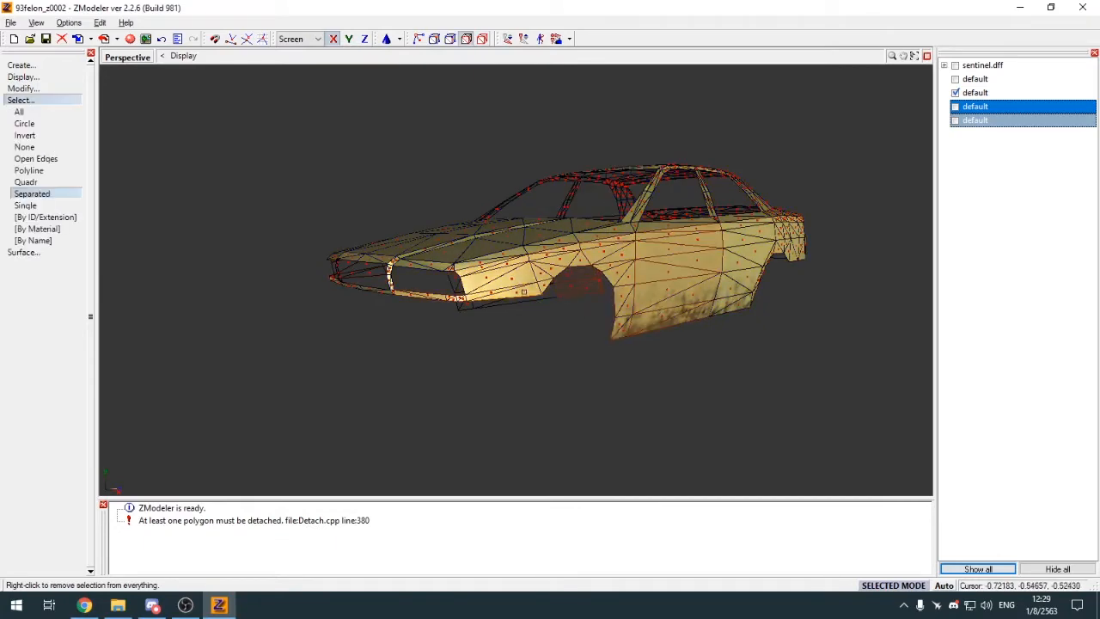
middle_drag(353, 249, 473, 249)
click(509, 332)
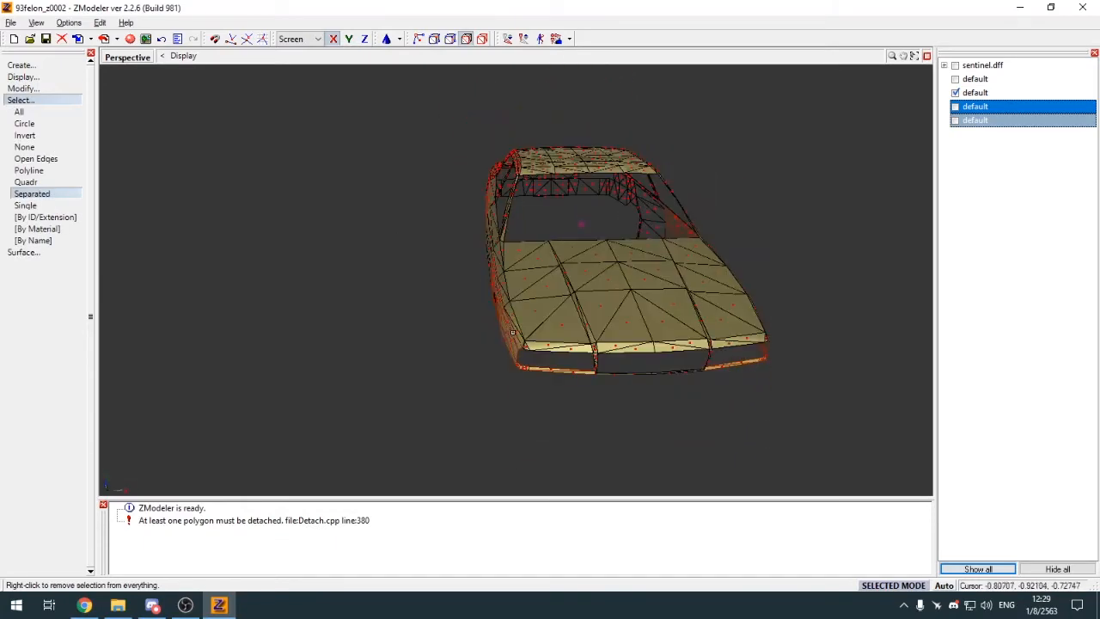
middle_drag(509, 332, 618, 319)
middle_drag(540, 302, 498, 361)
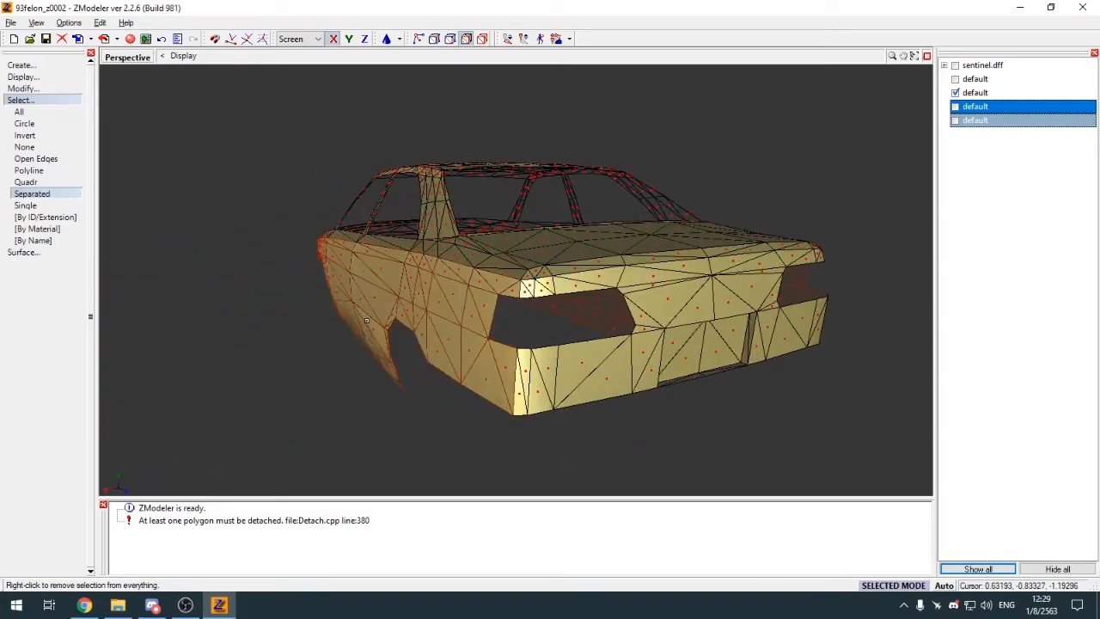
middle_drag(379, 284, 392, 324)
click(77, 299)
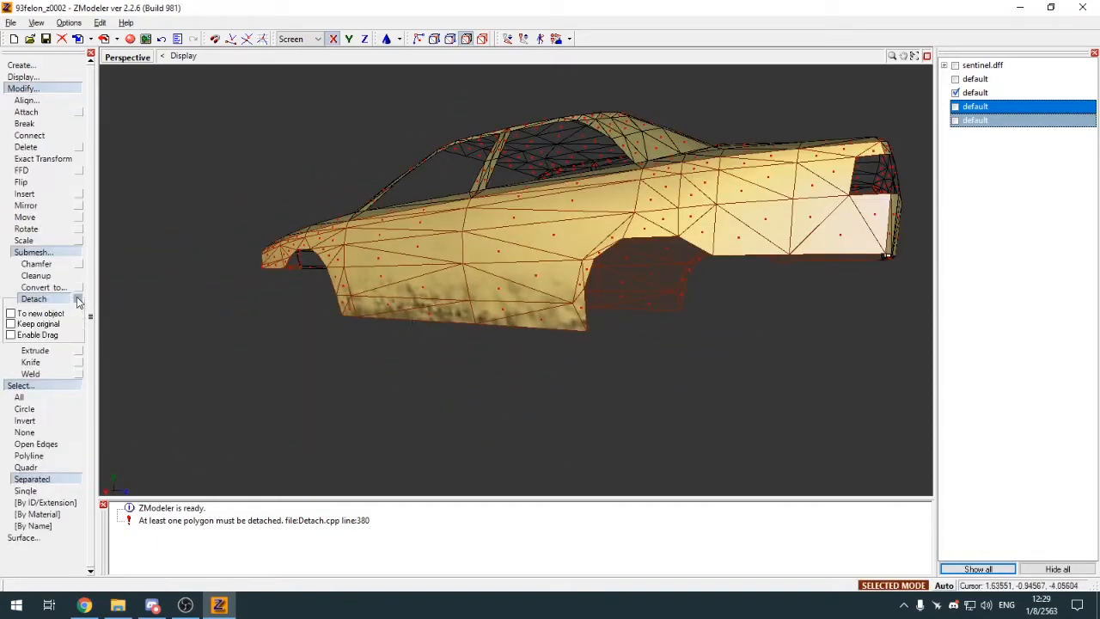
click(105, 324)
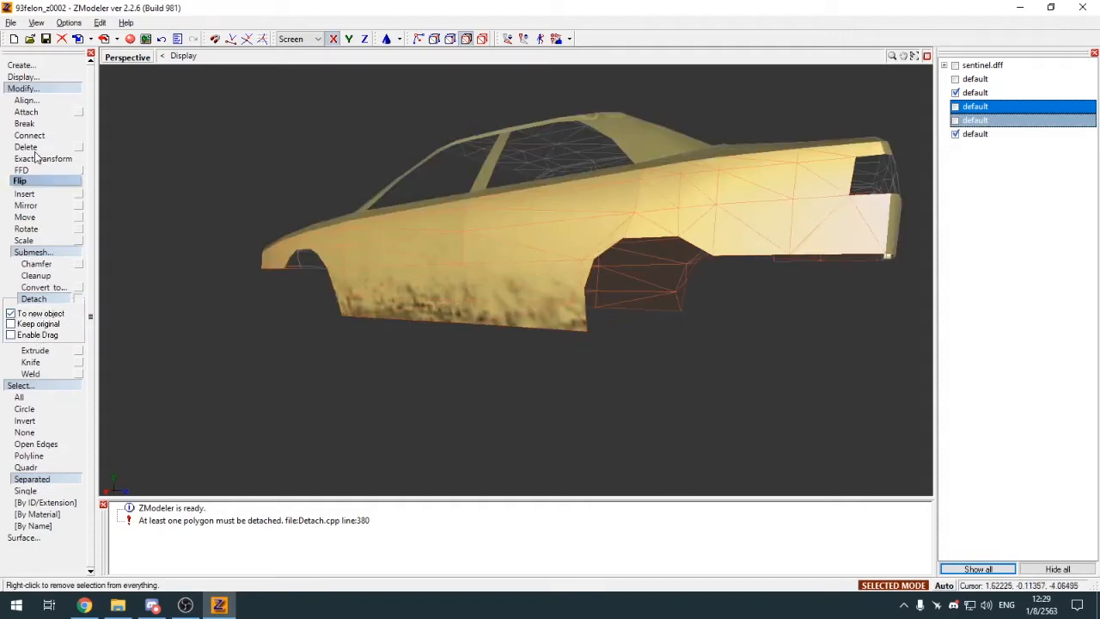
Step: Return to object-level editing and hide the remaining body so only the detached side panels are displayed
click(29, 90)
click(28, 100)
click(483, 39)
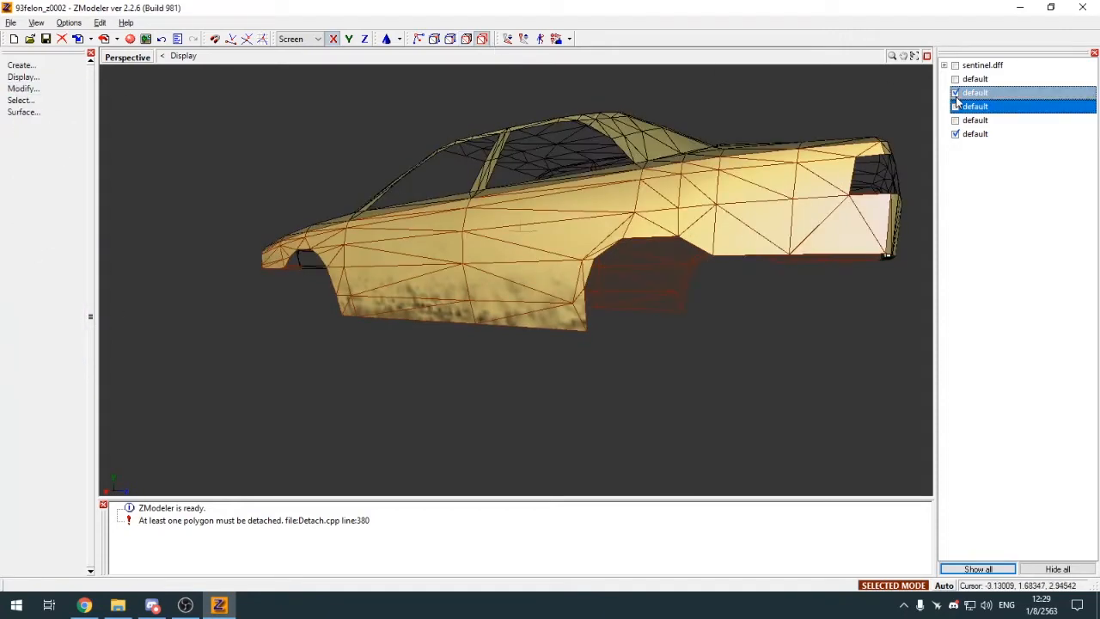
click(956, 94)
middle_drag(777, 187, 838, 182)
click(928, 56)
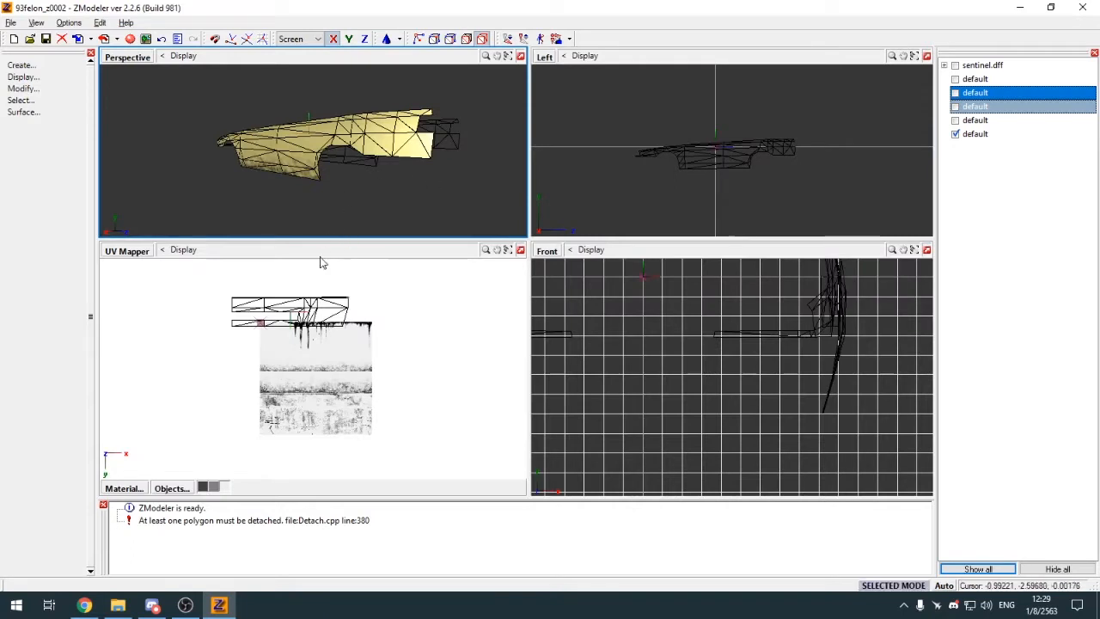
Step: Load the side panels' UV mapping for editing from the Left viewport, keeping the old mapping separate and disabled
click(721, 168)
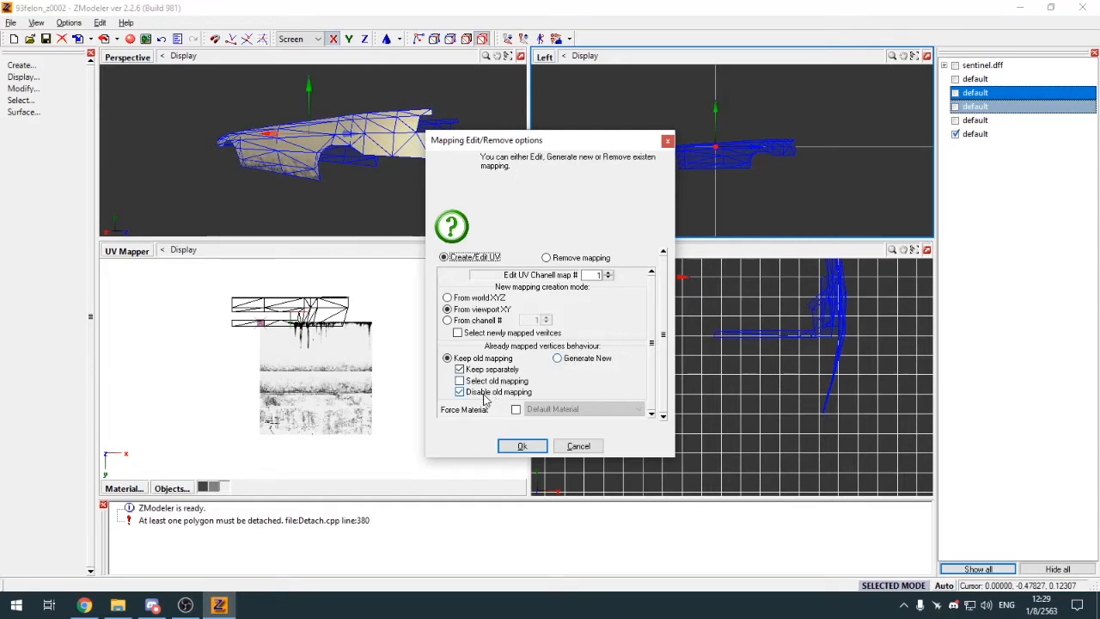
click(667, 141)
click(701, 167)
click(522, 445)
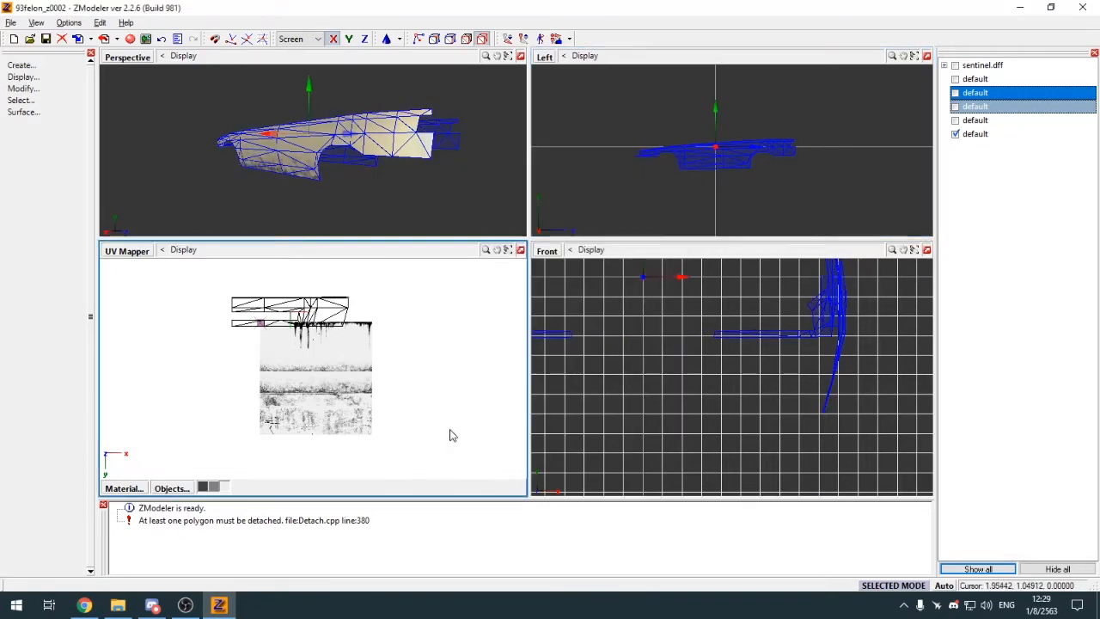
click(722, 190)
click(728, 162)
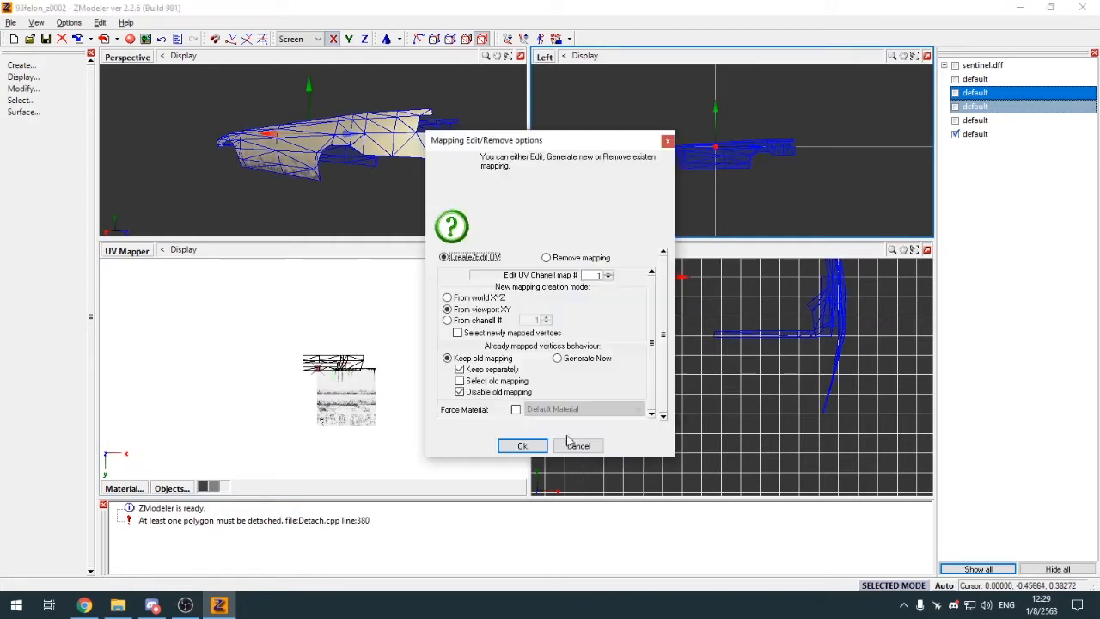
click(523, 446)
Step: Examine the side panels' UVs over the second vehiclegrunge material in the UV Mapper, and switch the viewport back to 3D
scroll(335, 368, up, 3)
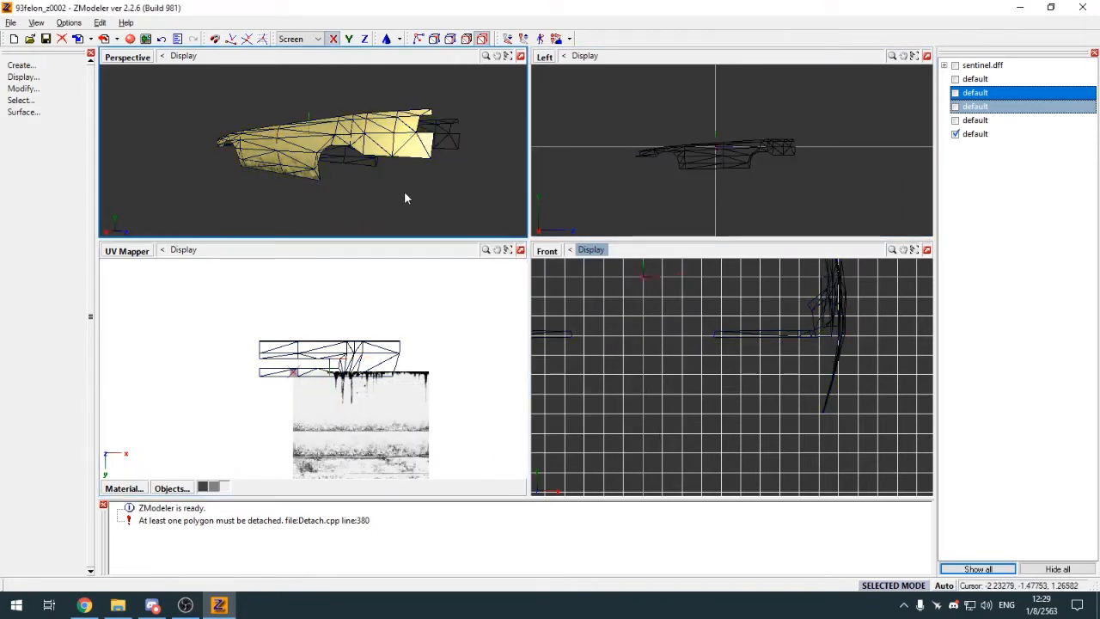
middle_drag(405, 191, 455, 194)
click(124, 488)
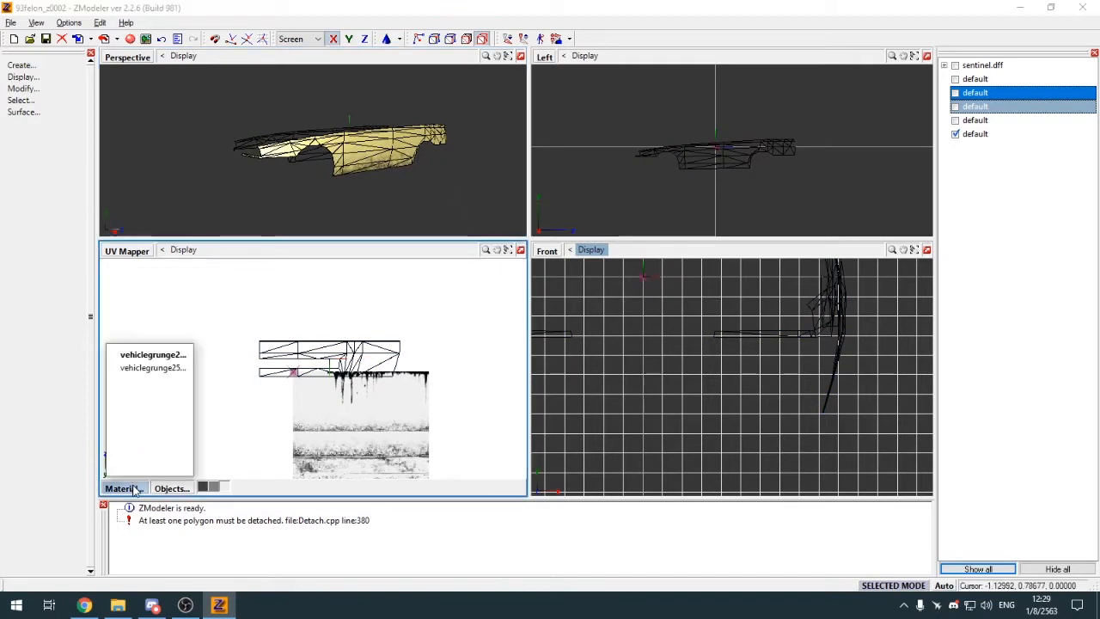
click(155, 370)
click(123, 252)
click(124, 268)
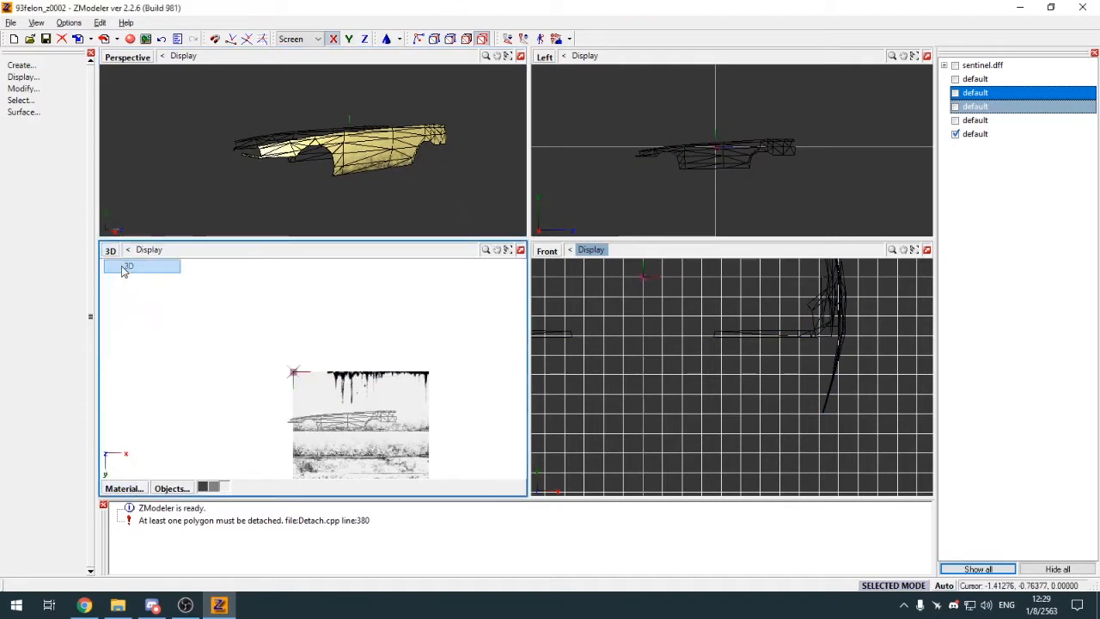
Step: Display only the front bumper, hiding the side panels and rear bumper, and enlarge it in the perspective view
click(955, 121)
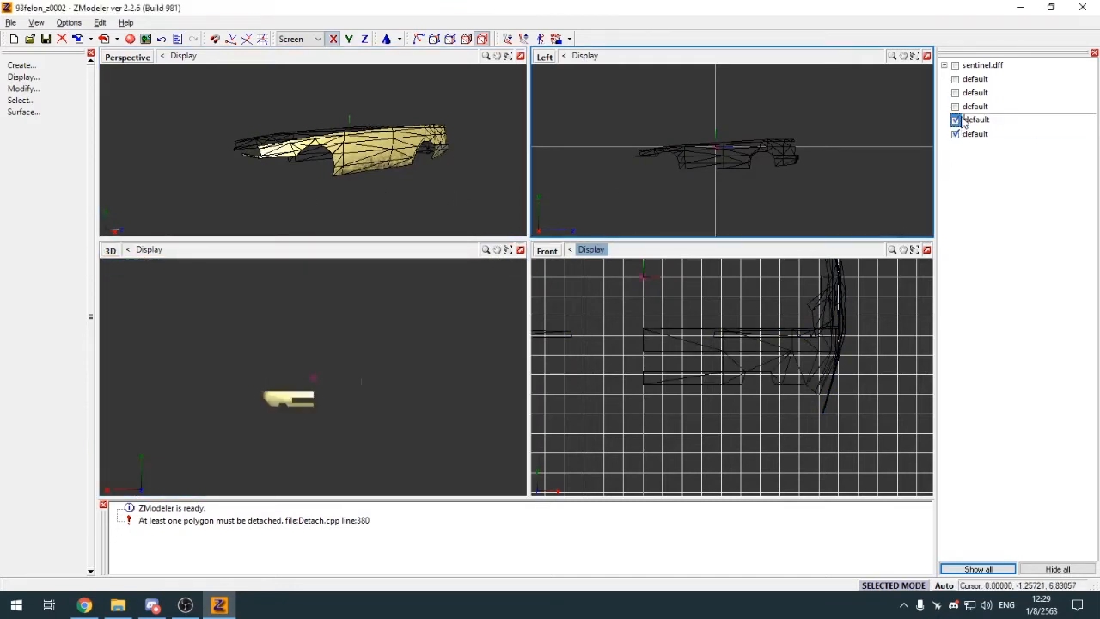
click(957, 120)
click(957, 108)
click(956, 135)
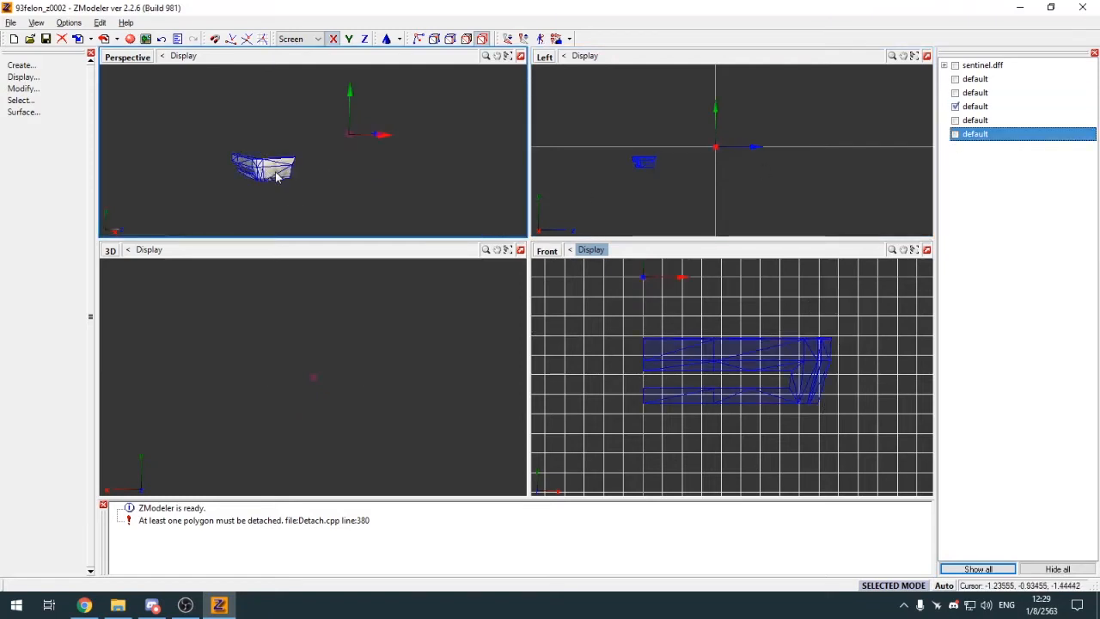
middle_drag(283, 172, 382, 189)
click(521, 56)
middle_drag(635, 357, 575, 363)
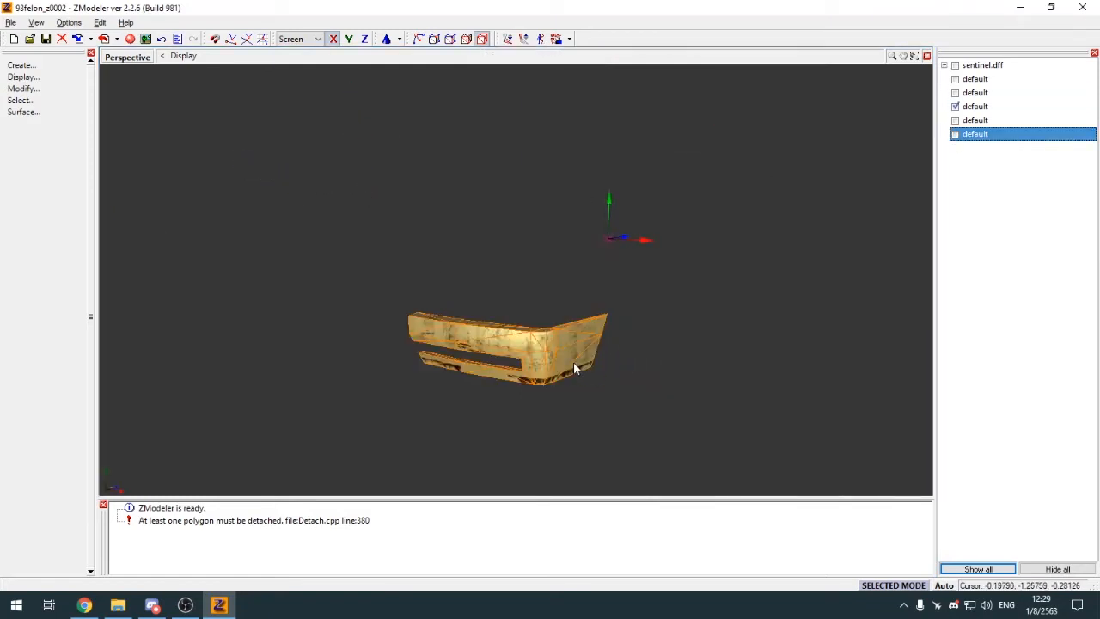
Step: Assign the material vehiclegrunge256 [prim,env:10,spec] to the front bumper
key(e)
scroll(300, 130, down, 5)
click(318, 154)
key(Down)
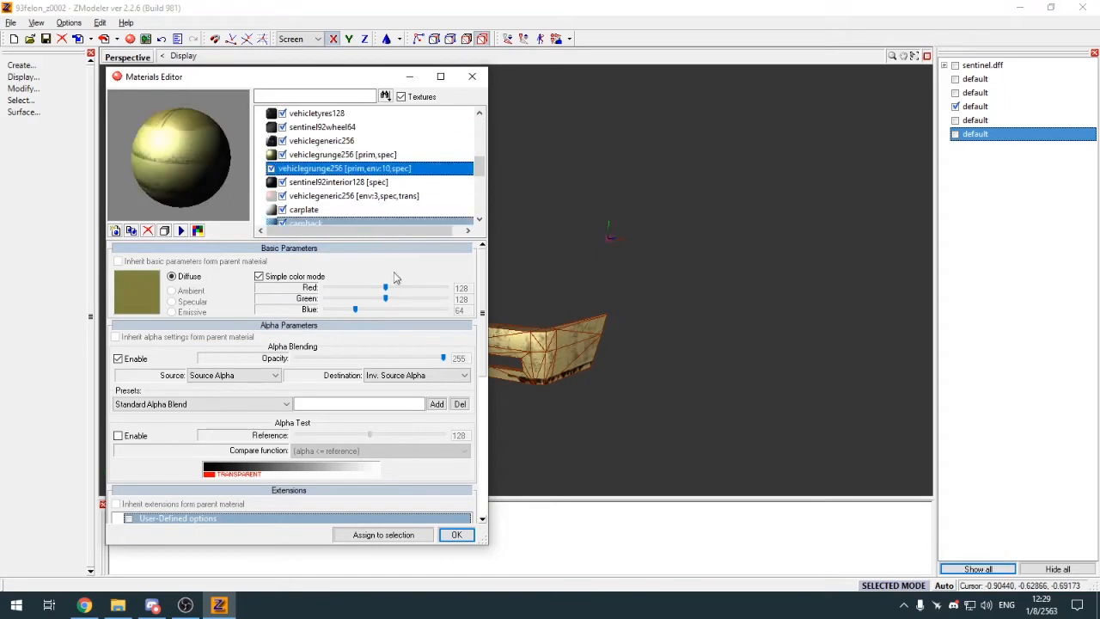
click(424, 536)
click(456, 535)
Step: Regenerate the front bumper's UV mapping from the Front viewport's XY with Generate New and display it in the UV Mapper
click(928, 55)
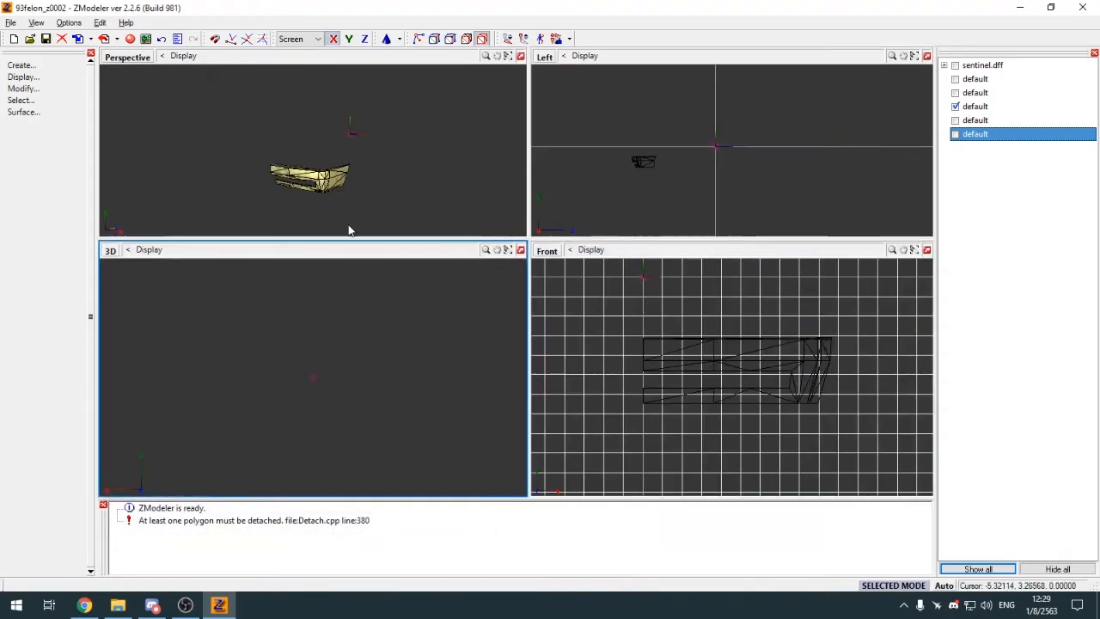
click(676, 342)
click(569, 359)
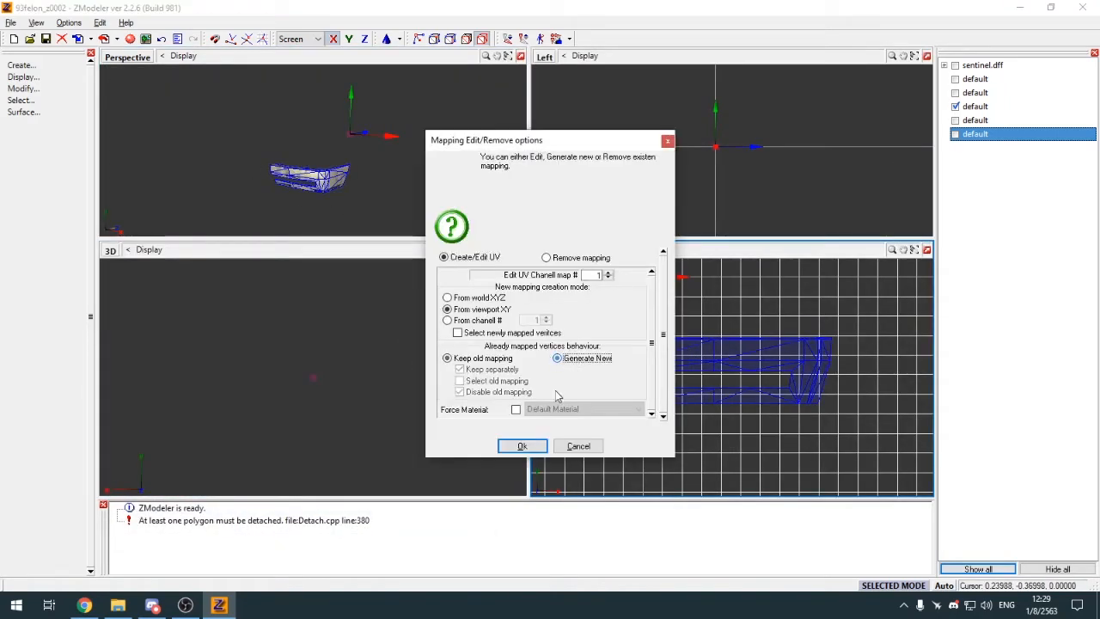
click(524, 446)
click(110, 250)
click(123, 361)
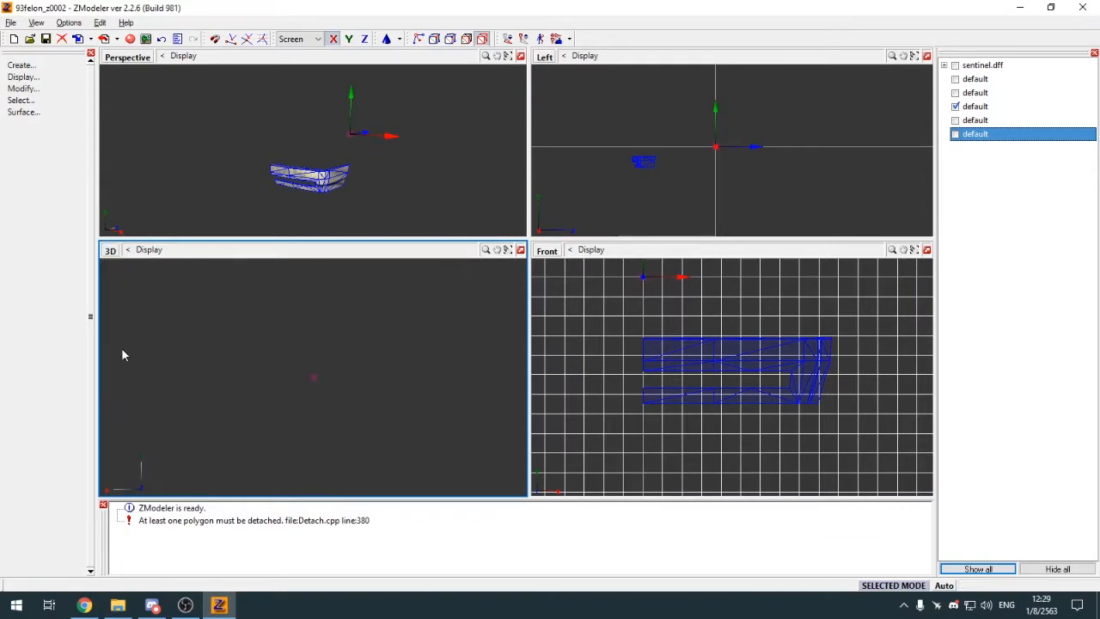
click(110, 250)
click(143, 390)
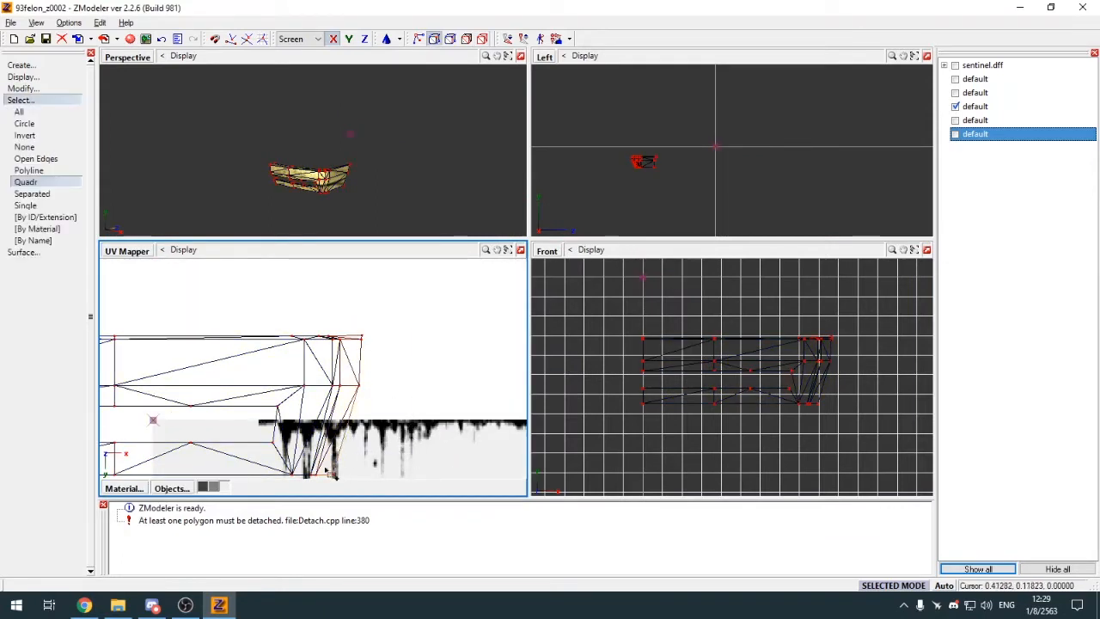
Step: Select the outermost UV vertices at the front bumper's side end and stretch them outward along X only
scroll(313, 357, down, 4)
key(m)
scroll(366, 206, up, 3)
middle_drag(366, 206, 294, 341)
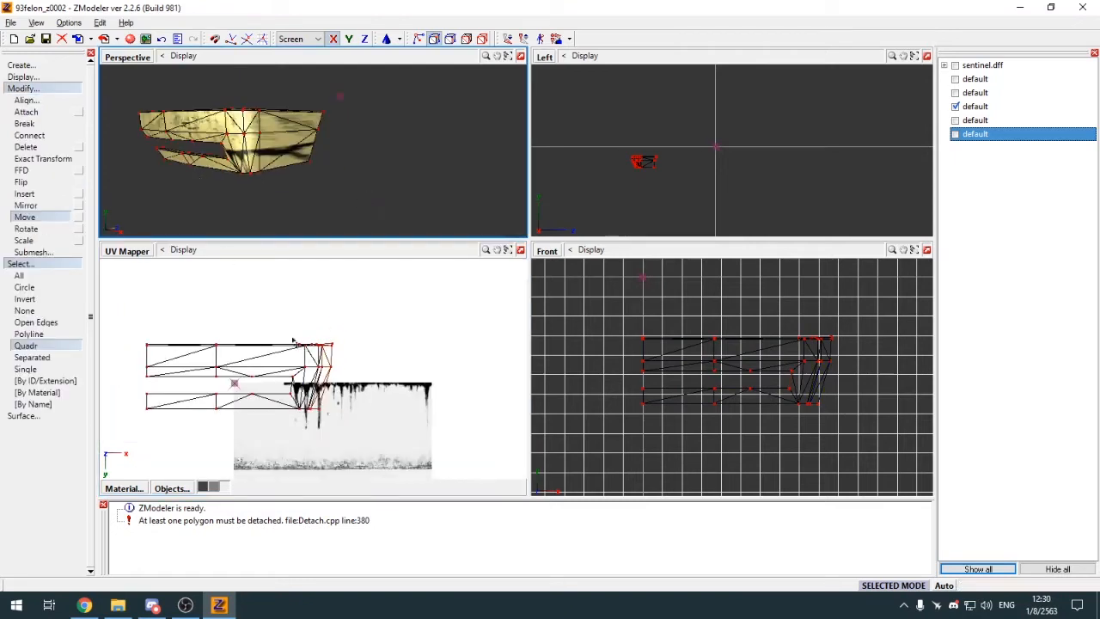
key(space)
drag(341, 443, 359, 447)
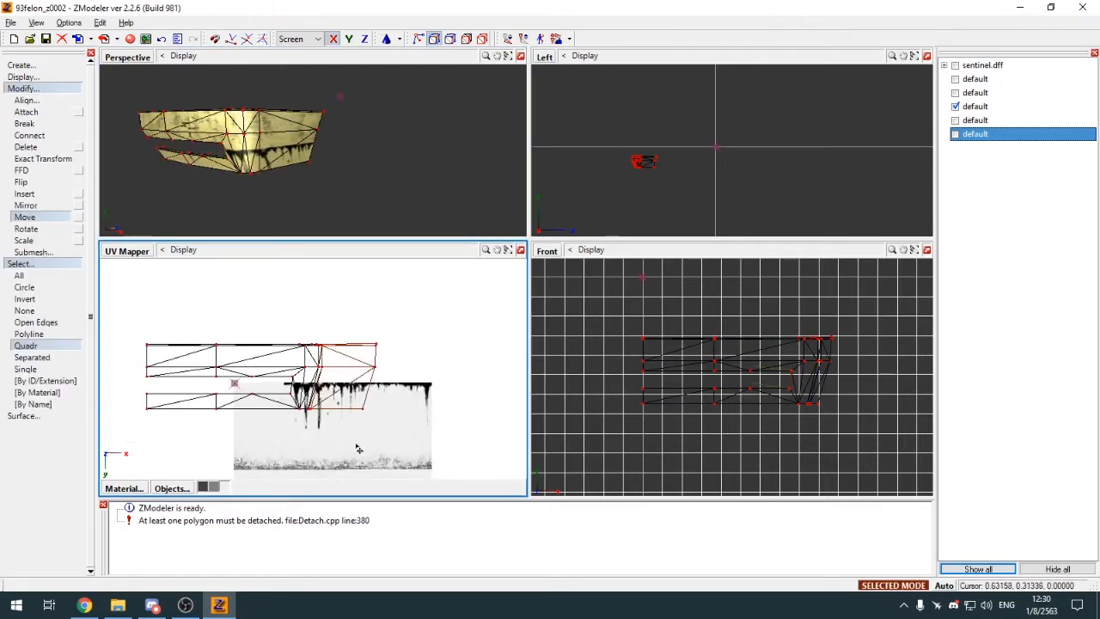
scroll(300, 331, up, 4)
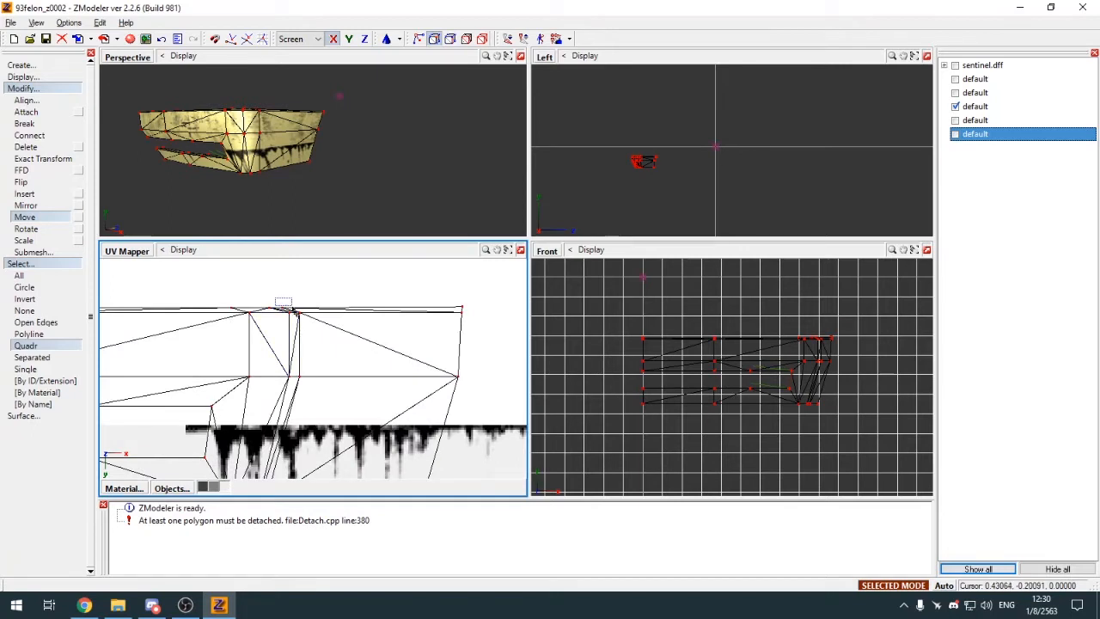
Step: Select the UV vertices from the front bumper's corner to its side end, stretch them further outward along X, and clear the selection
scroll(316, 391, down, 3)
scroll(309, 438, up, 3)
drag(314, 388, 327, 436)
scroll(289, 404, down, 2)
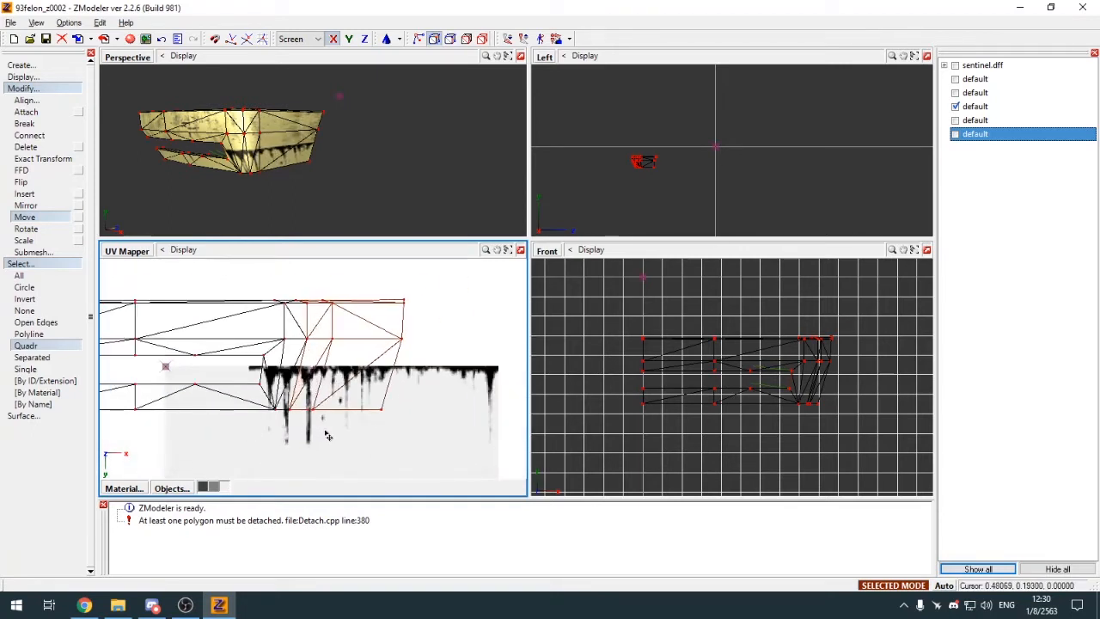
click(62, 311)
click(165, 316)
key(space)
key(4)
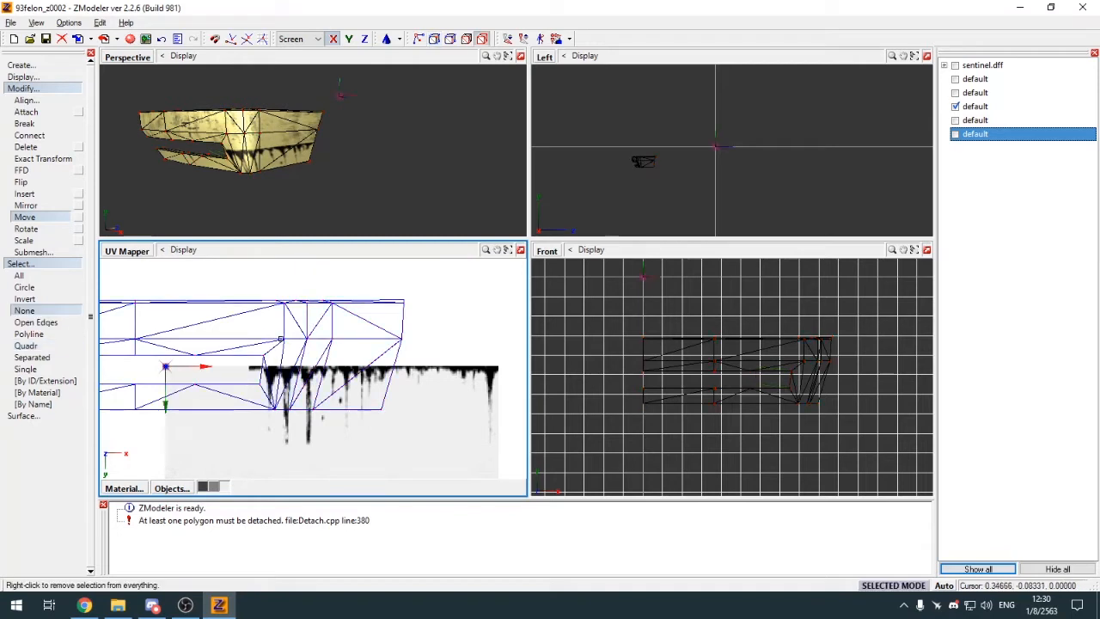
key(c)
Step: Show the side panels with the front bumper and load their existing UVs using Keep old mapping, Keep separately and Disable old mapping
scroll(328, 282, down, 2)
scroll(329, 282, down, 3)
key(m)
click(956, 122)
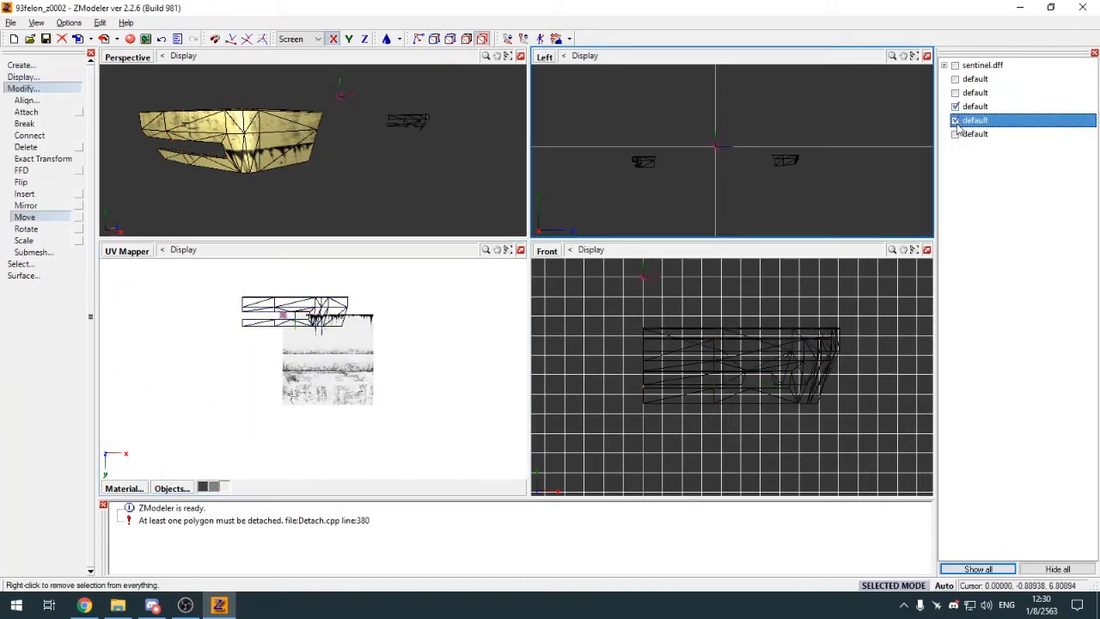
click(956, 121)
click(956, 135)
drag(397, 104, 444, 352)
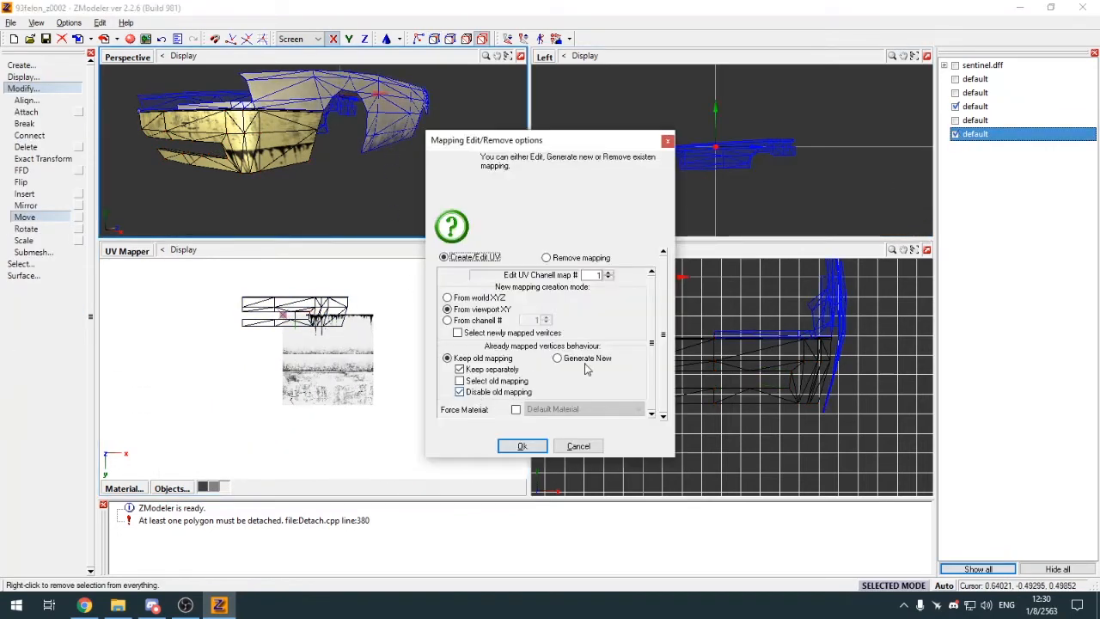
click(544, 446)
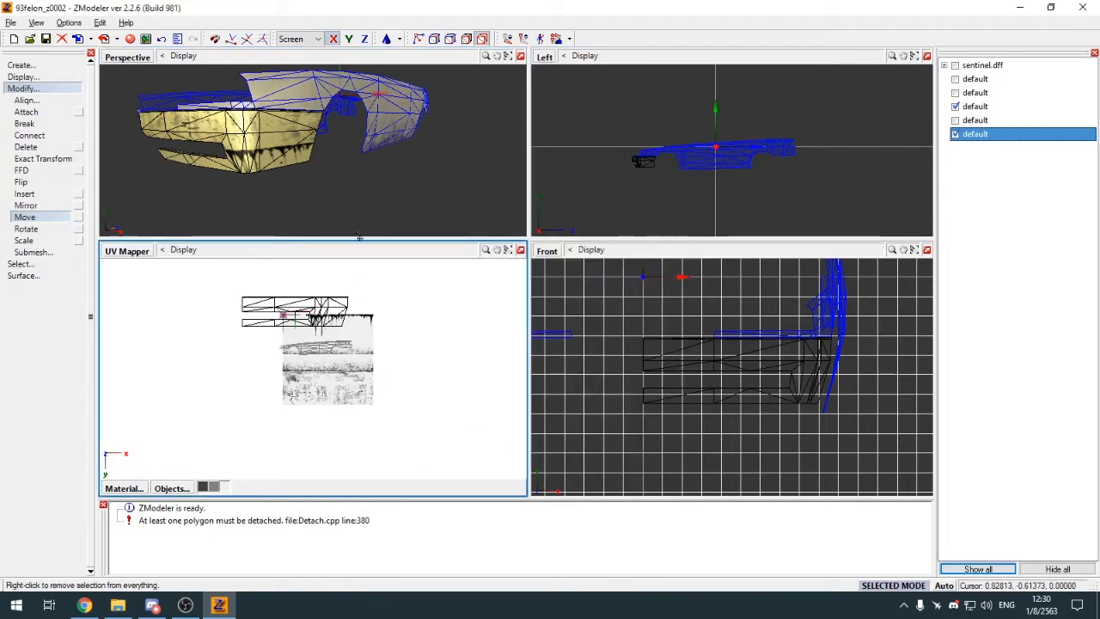
click(387, 108)
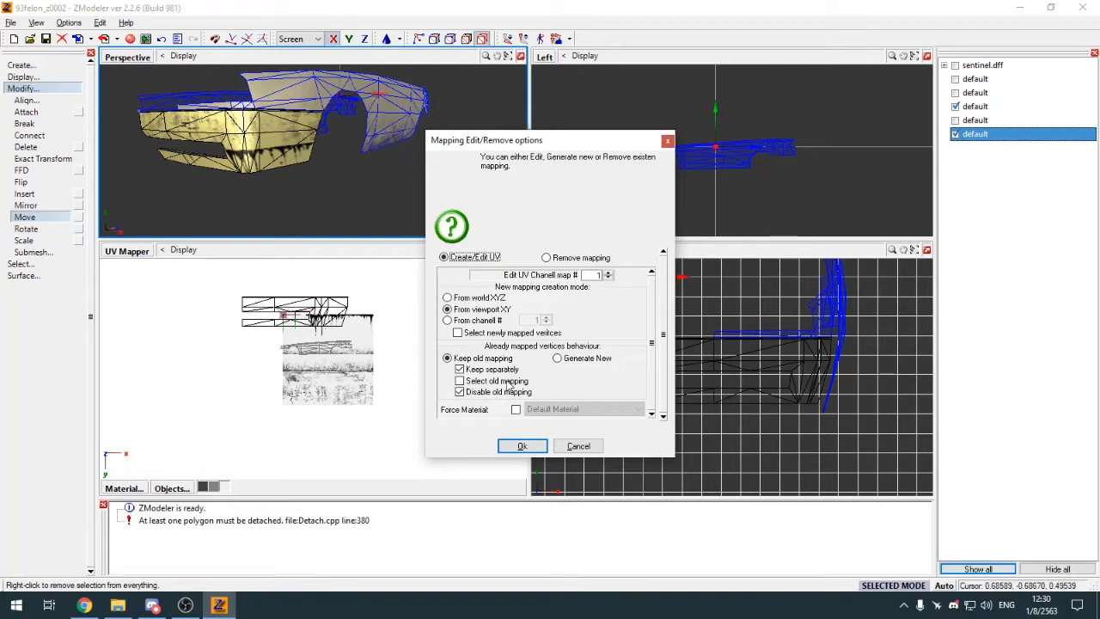
click(521, 446)
scroll(290, 364, up, 3)
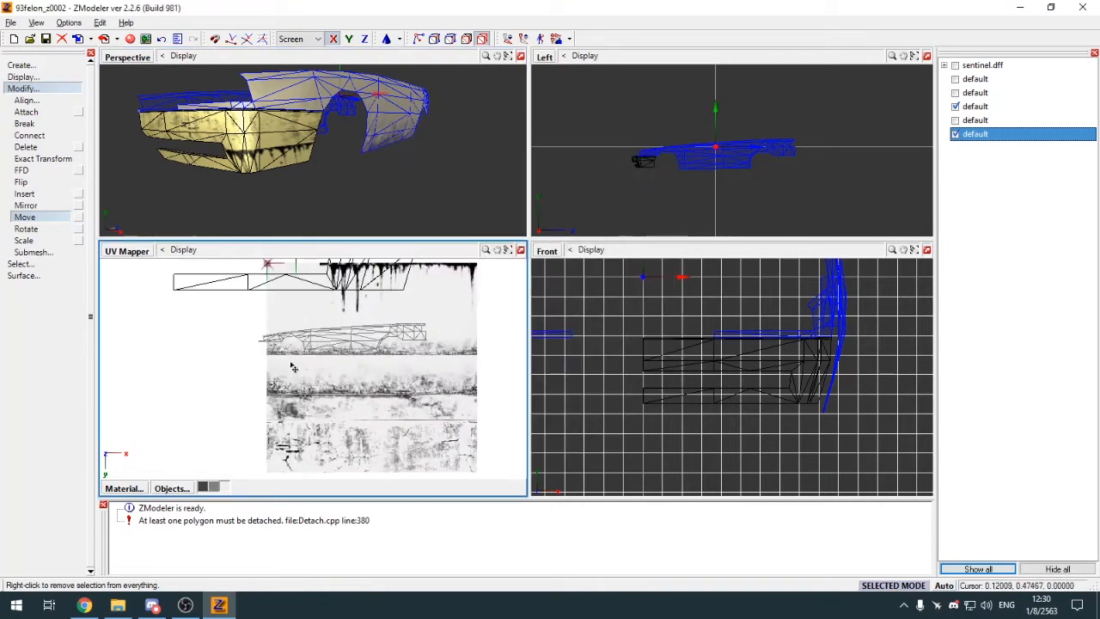
Step: Move the front bumper's whole UV layout down to the side panels' dirt band and scale it down along X and Y
scroll(327, 401, down, 2)
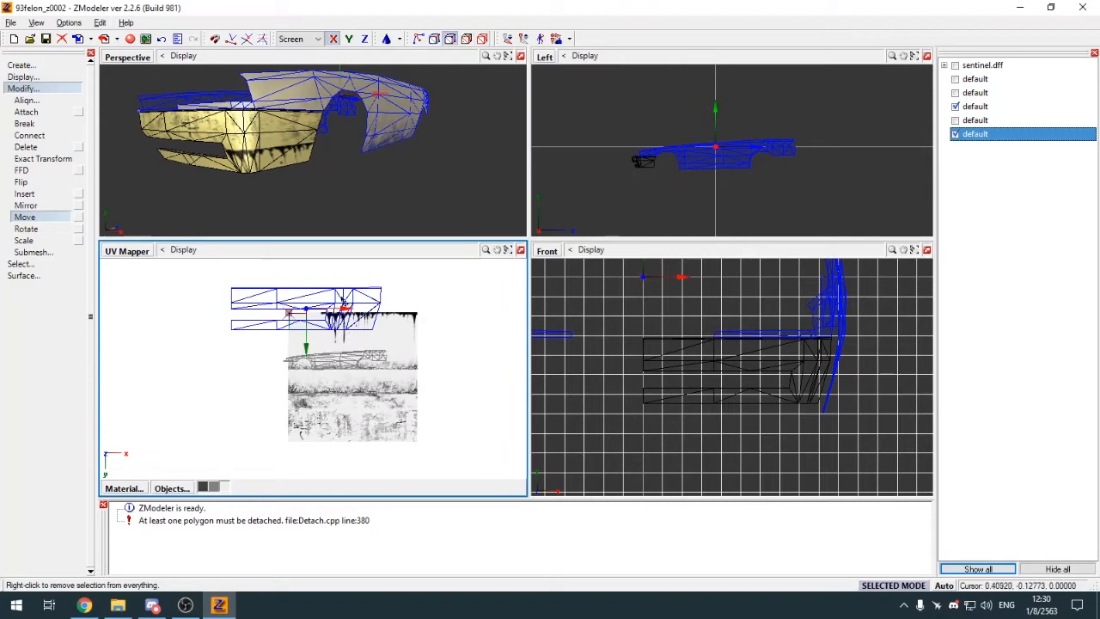
key(5)
drag(356, 301, 333, 360)
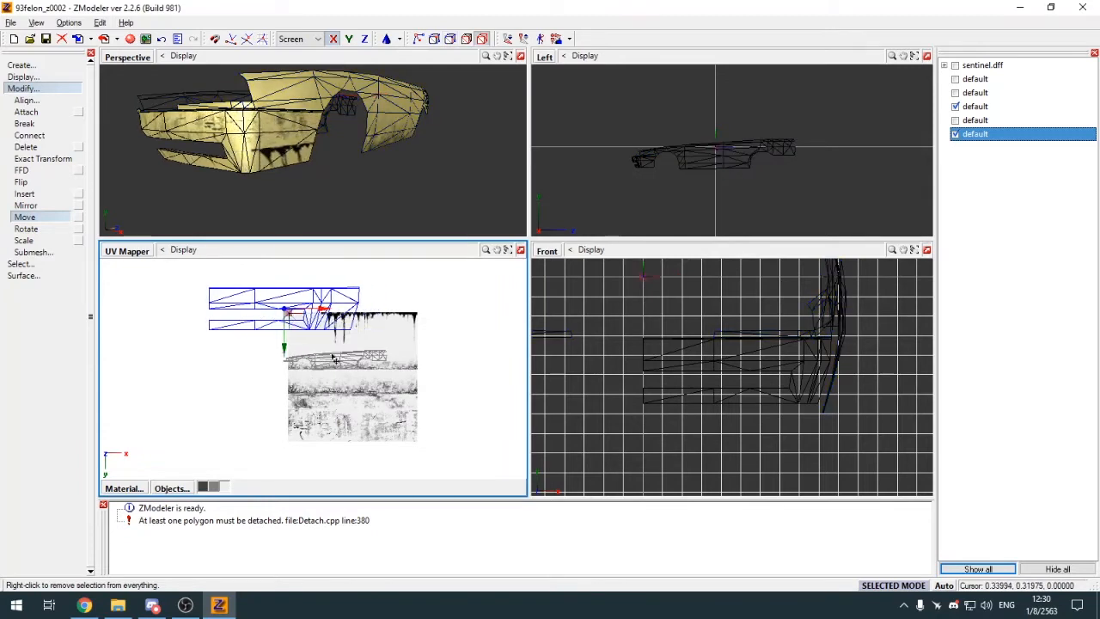
drag(337, 321, 335, 377)
key(s)
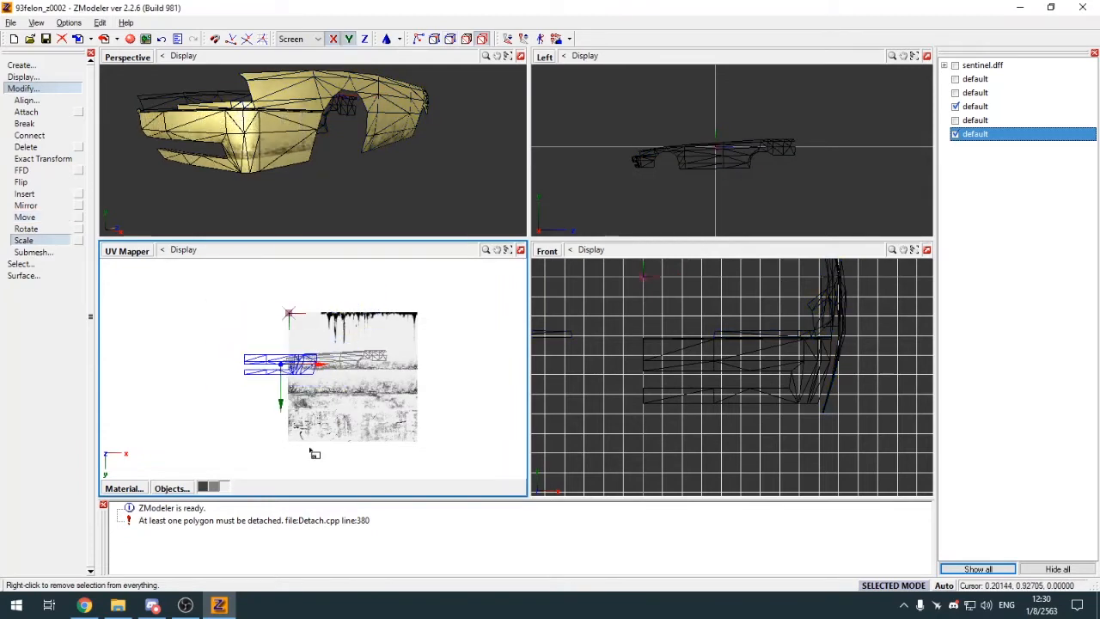
scroll(315, 453, up, 3)
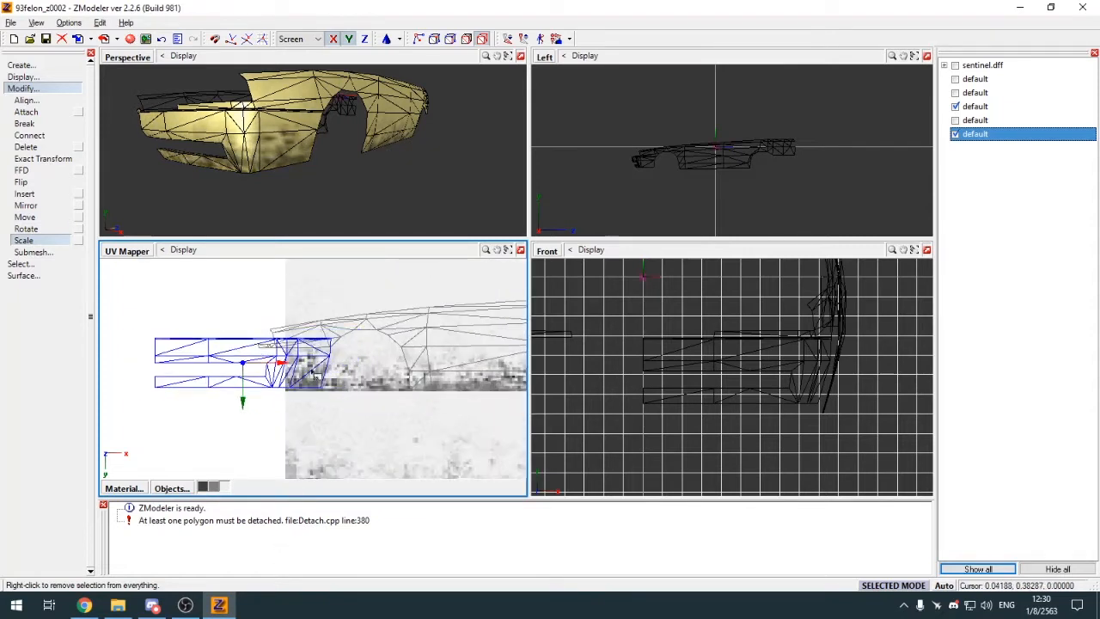
Step: Refine the scale and position of the front bumper's UVs so they sit on the dirt band beside the front fender's UVs
key(m)
drag(307, 371, 326, 381)
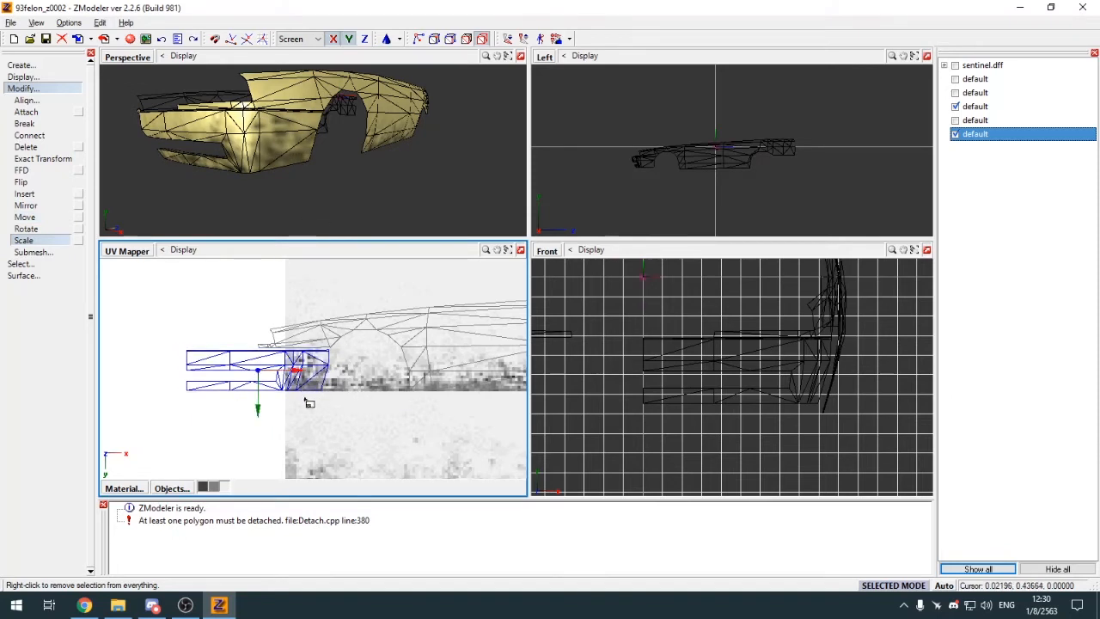
drag(312, 384, 284, 513)
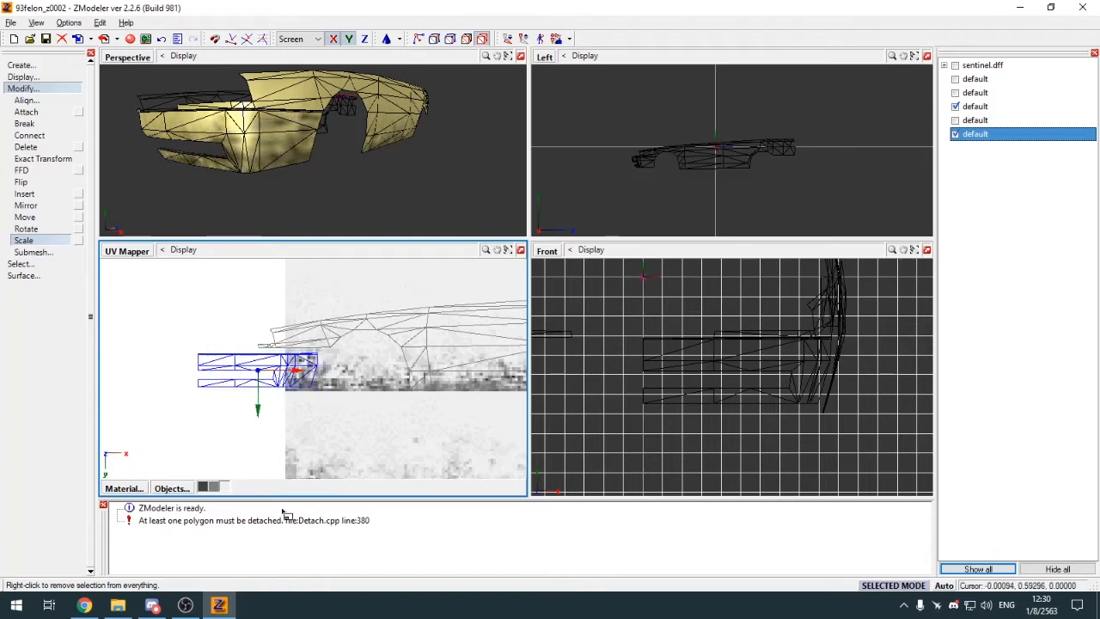
drag(305, 380, 310, 408)
key(m)
drag(356, 328, 327, 376)
key(m)
key(s)
Step: Examine how the front bumper's dirt lines up with the fender's in the enlarged perspective view and in the UV Mapper
key(alt+w)
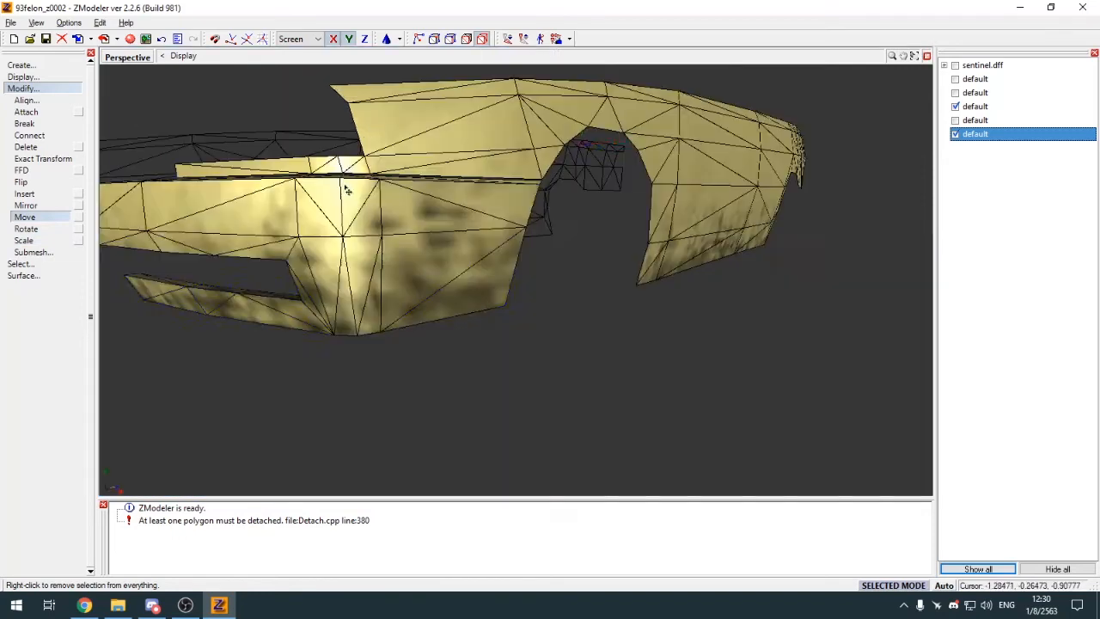
scroll(344, 187, down, 3)
middle_drag(344, 187, 239, 276)
scroll(378, 259, up, 3)
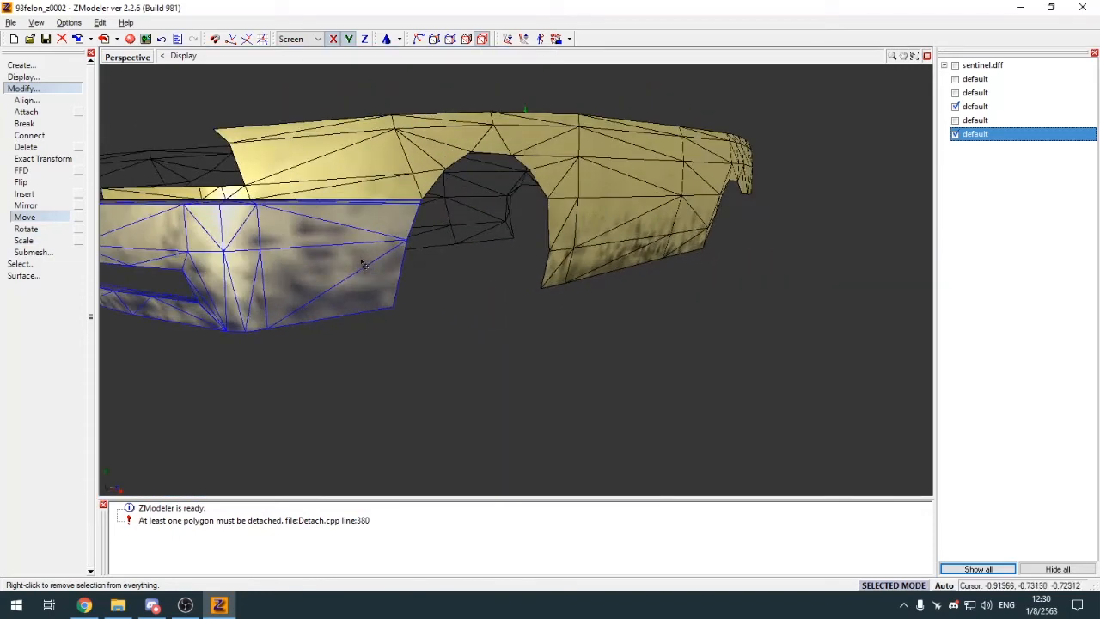
key(alt+w)
scroll(360, 358, down, 4)
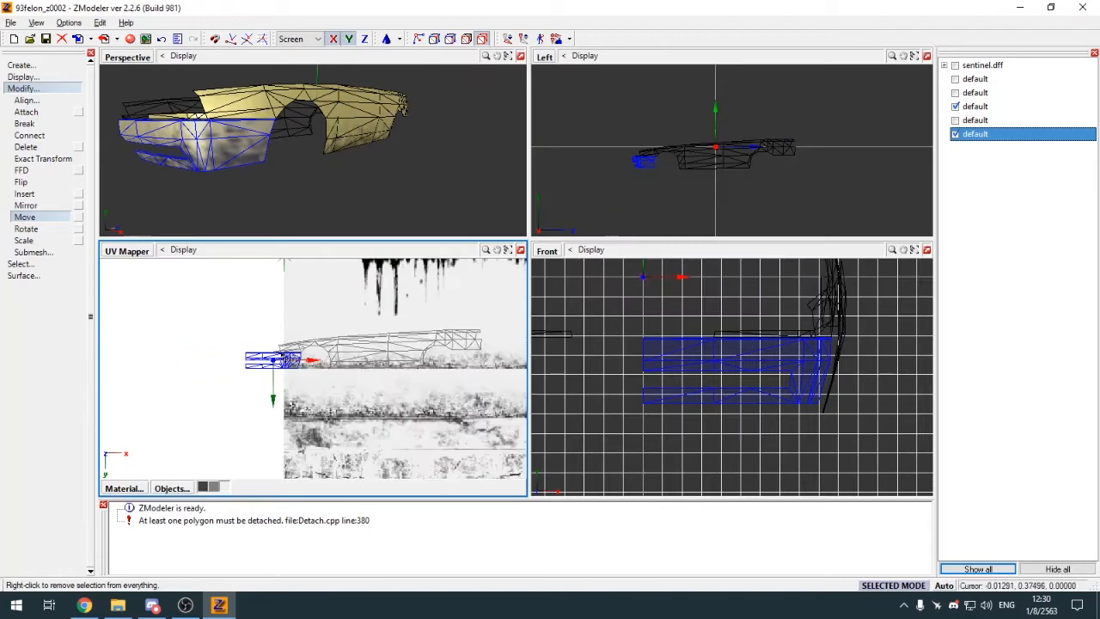
scroll(404, 361, up, 4)
scroll(204, 394, up, 5)
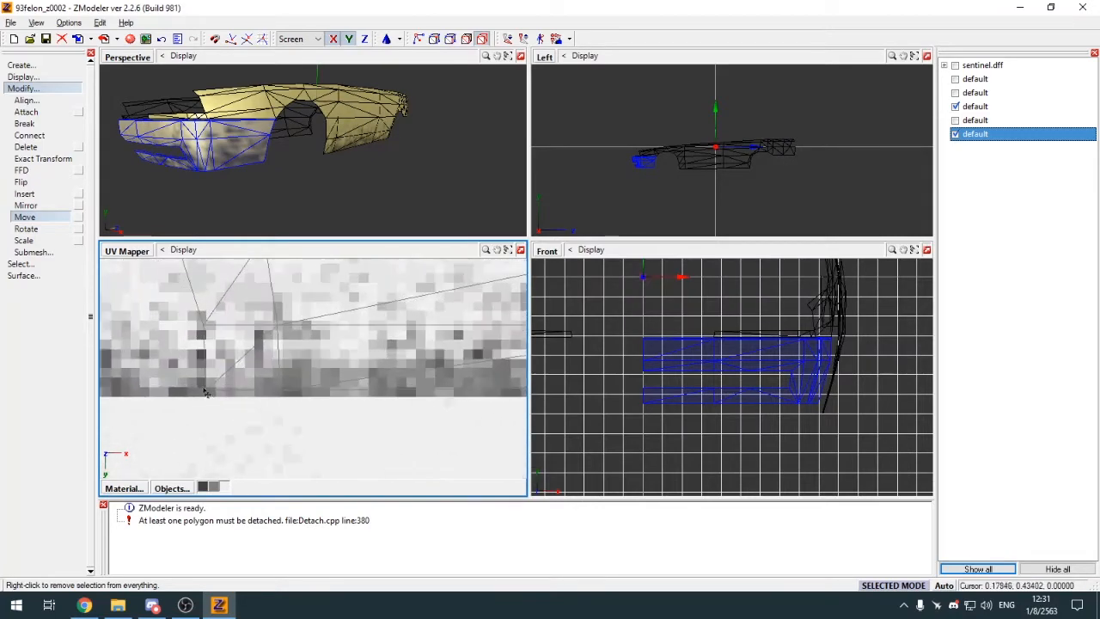
scroll(299, 421, down, 7)
scroll(161, 394, up, 4)
scroll(161, 394, up, 1)
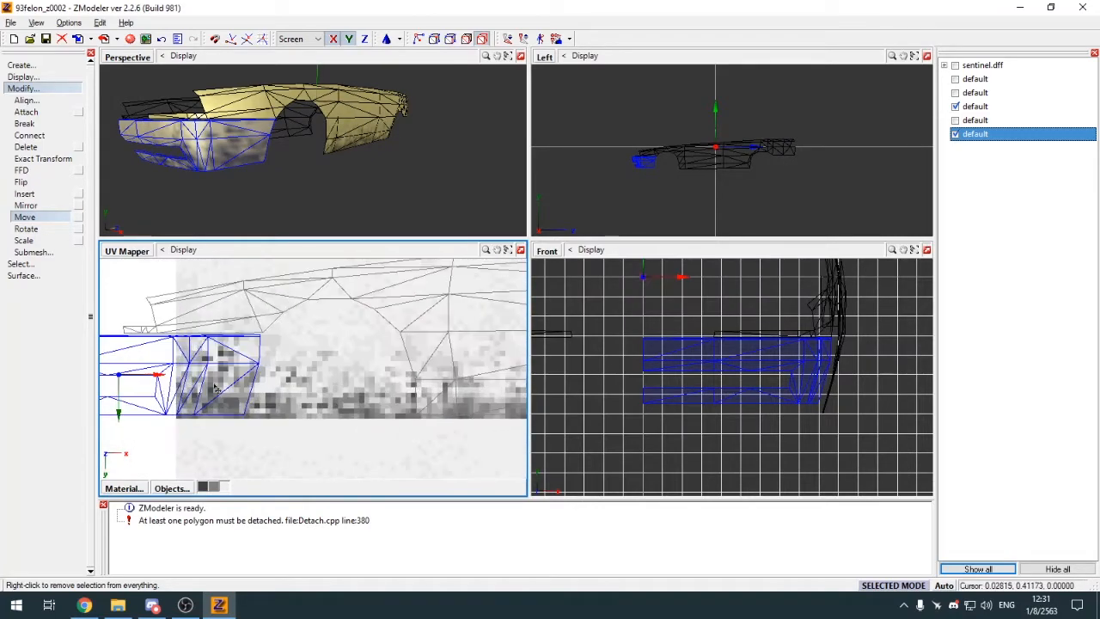
Step: Display the front bumper's vertices and compare their UV placement with the grime shown on the bumper and side panels
key(1)
scroll(302, 388, down, 2)
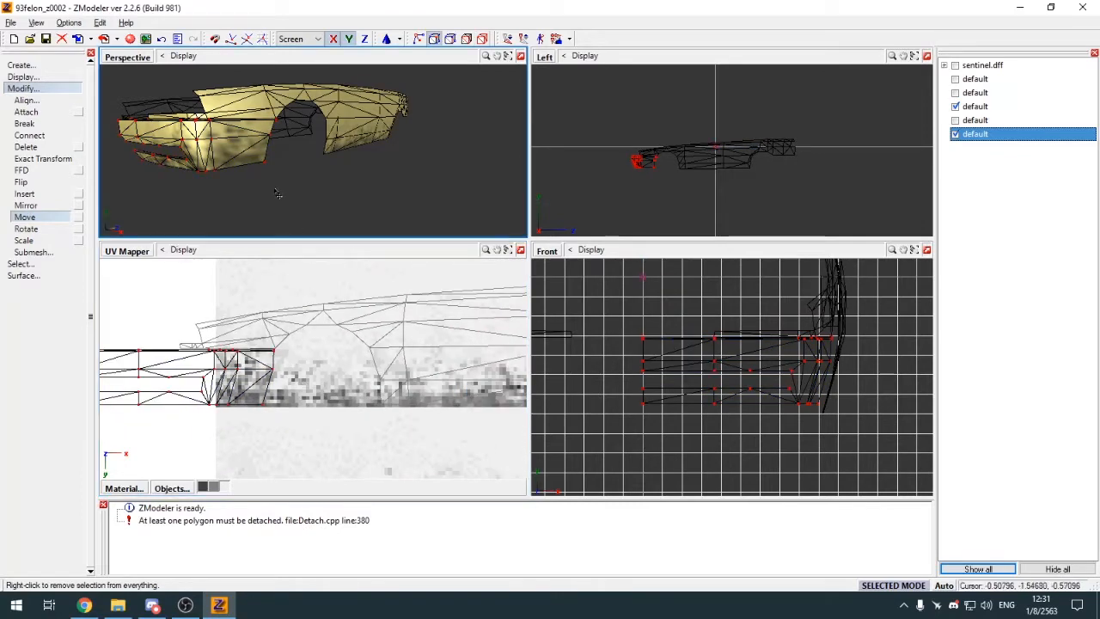
scroll(263, 402, up, 1)
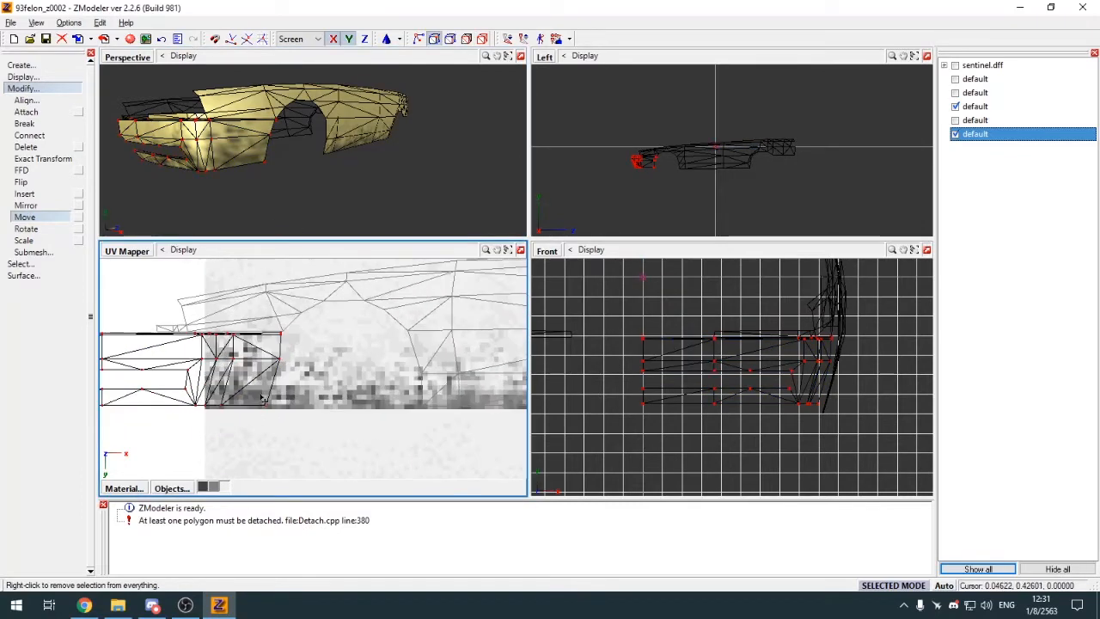
click(520, 56)
scroll(481, 318, down, 2)
scroll(277, 298, up, 2)
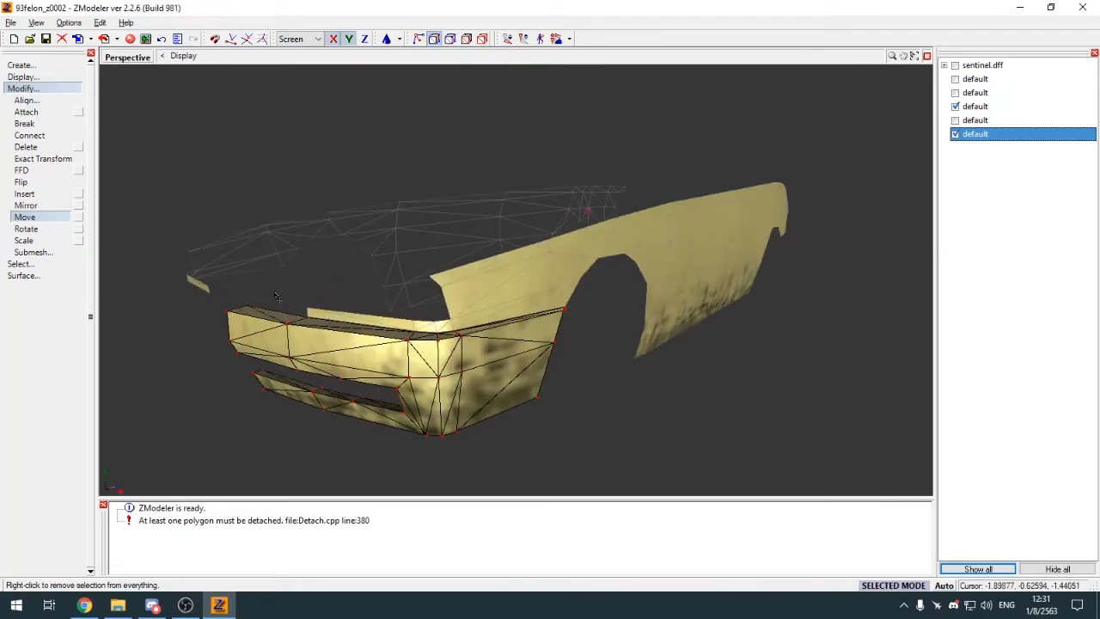
scroll(277, 298, down, 2)
scroll(277, 297, up, 1)
click(927, 56)
scroll(263, 411, up, 2)
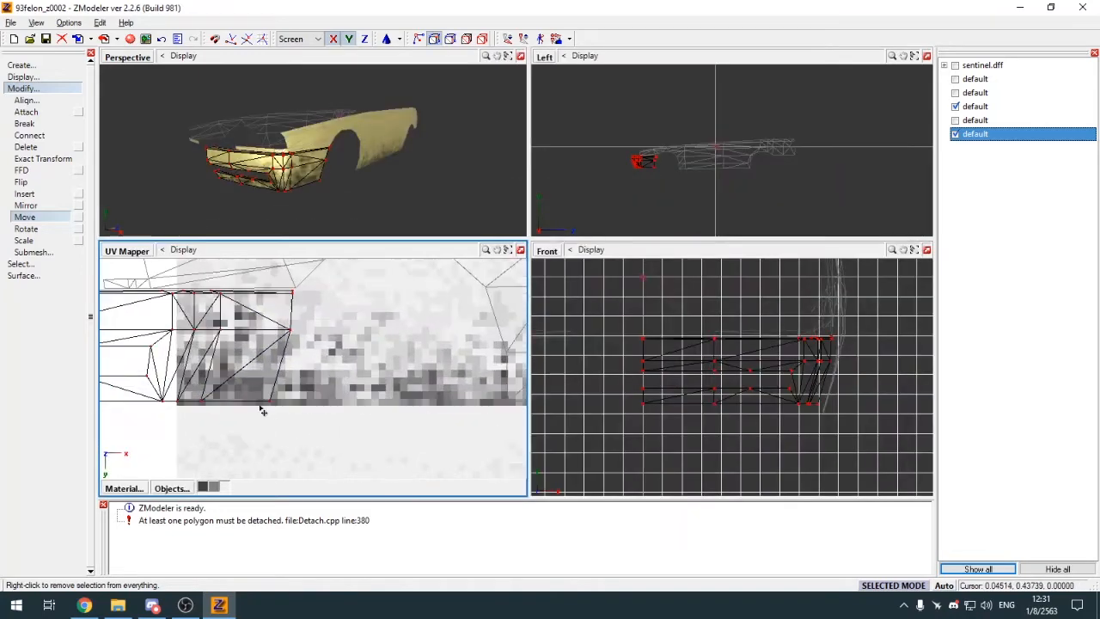
scroll(263, 412, down, 2)
scroll(263, 411, down, 1)
scroll(293, 206, up, 2)
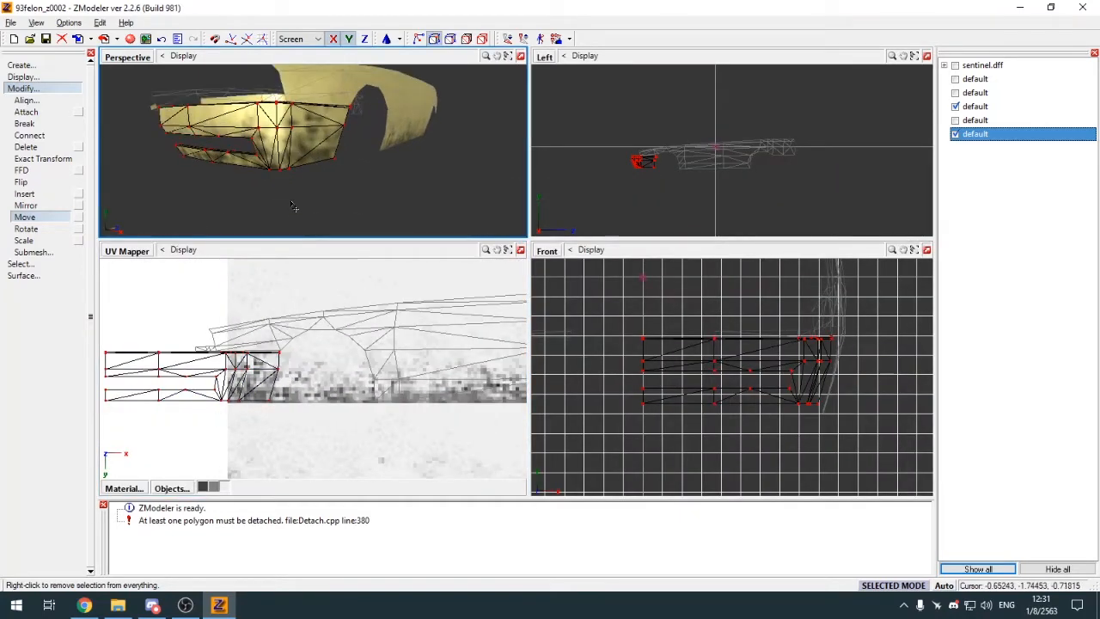
scroll(258, 165, down, 3)
scroll(344, 148, up, 2)
scroll(310, 374, down, 1)
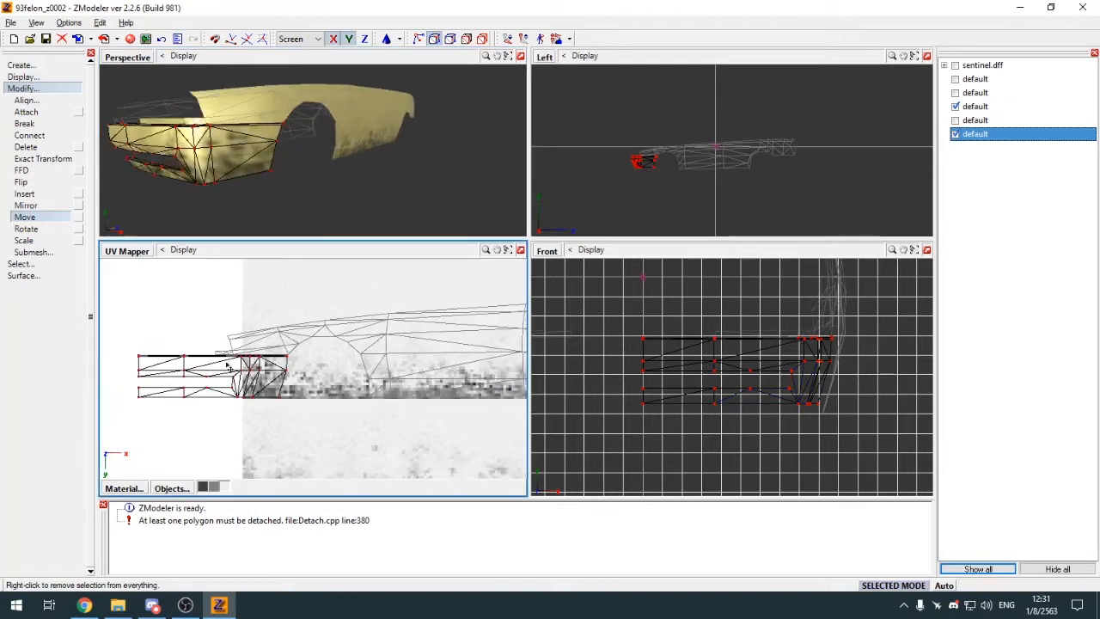
Step: Scale up the front bumper's whole UV layout and reposition it with its lower edge along the bottom of the dirt band
key(4)
key(space)
key(c)
key(s)
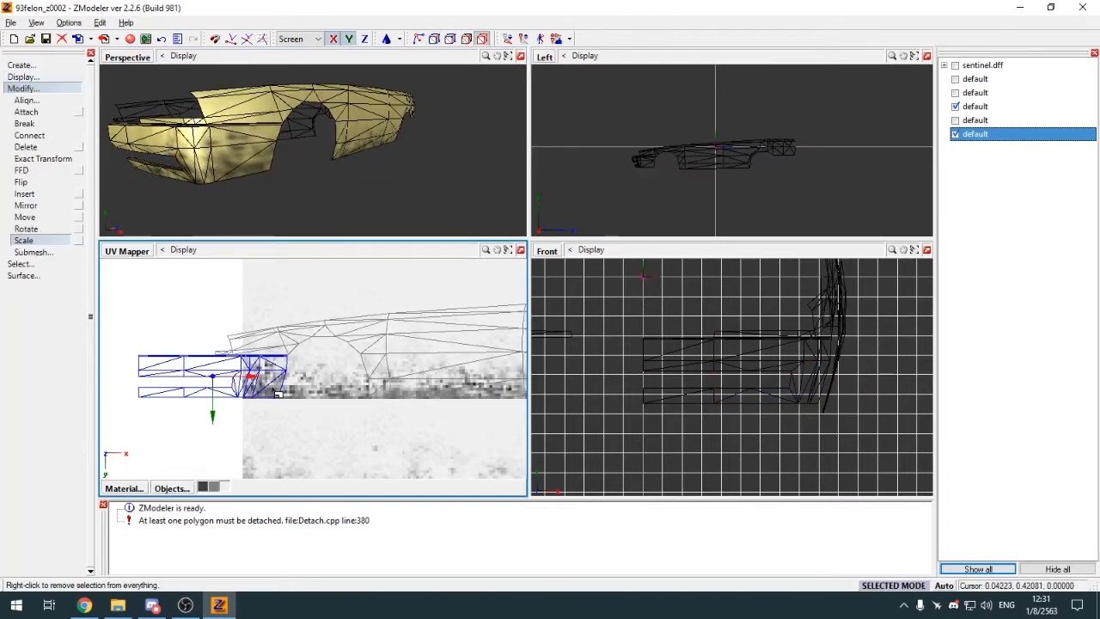
mouse_move(288, 383)
mouse_down()
mouse_move(369, 326)
mouse_move(284, 383)
mouse_move(290, 376)
mouse_up()
key(m)
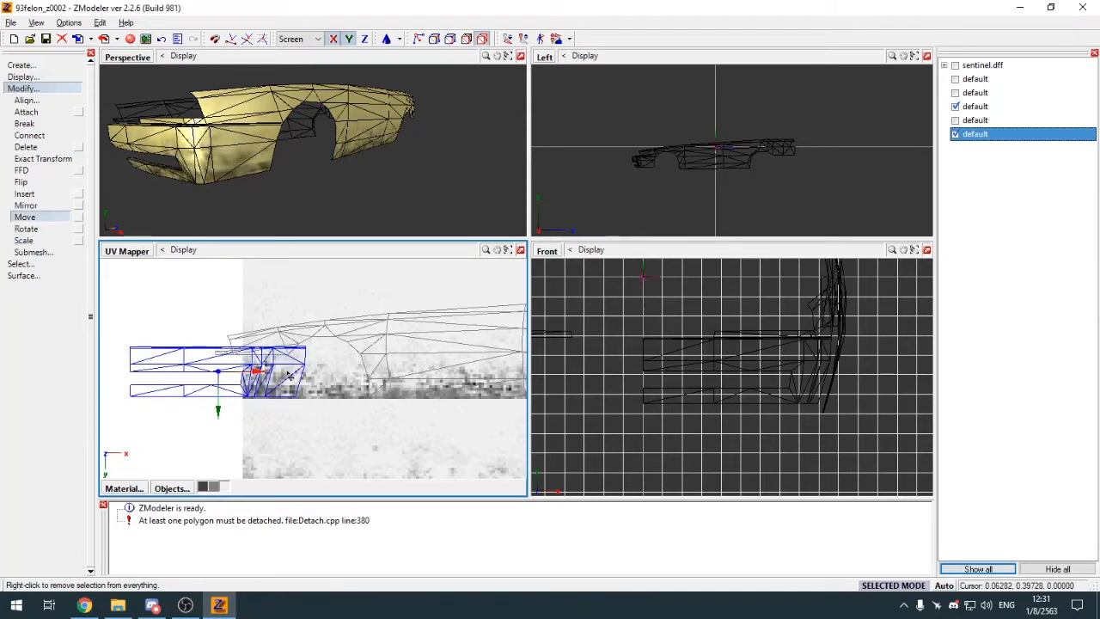
Step: Examine the dirt on the front bumper and side panels from several angles in the enlarged perspective view
key(w)
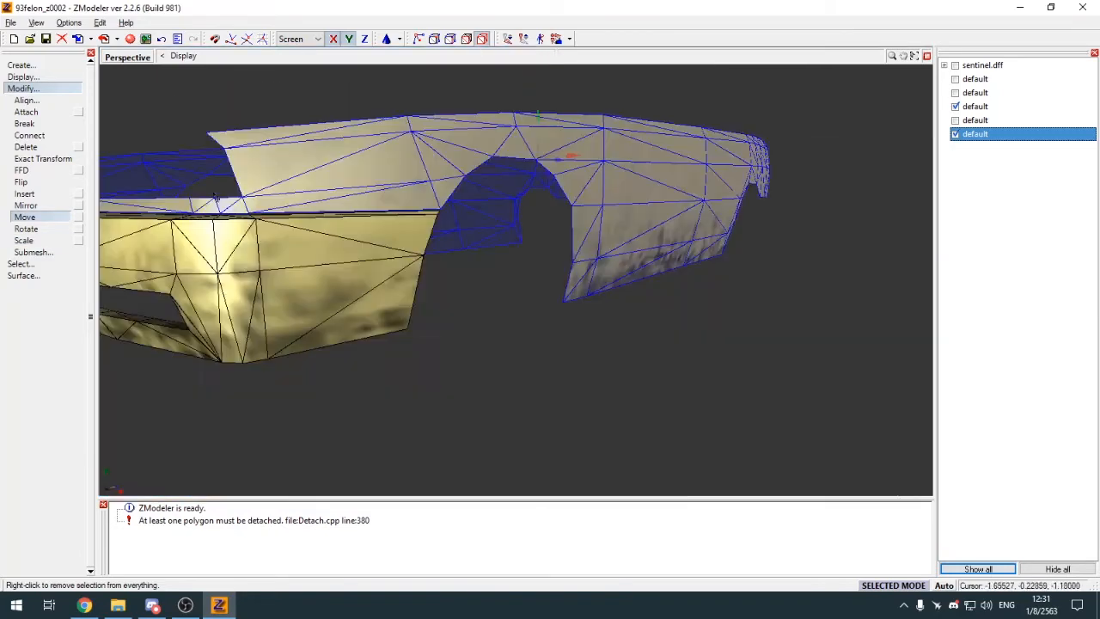
click(39, 90)
drag(284, 205, 396, 352)
scroll(527, 381, down, 4)
scroll(395, 352, up, 2)
scroll(394, 358, up, 5)
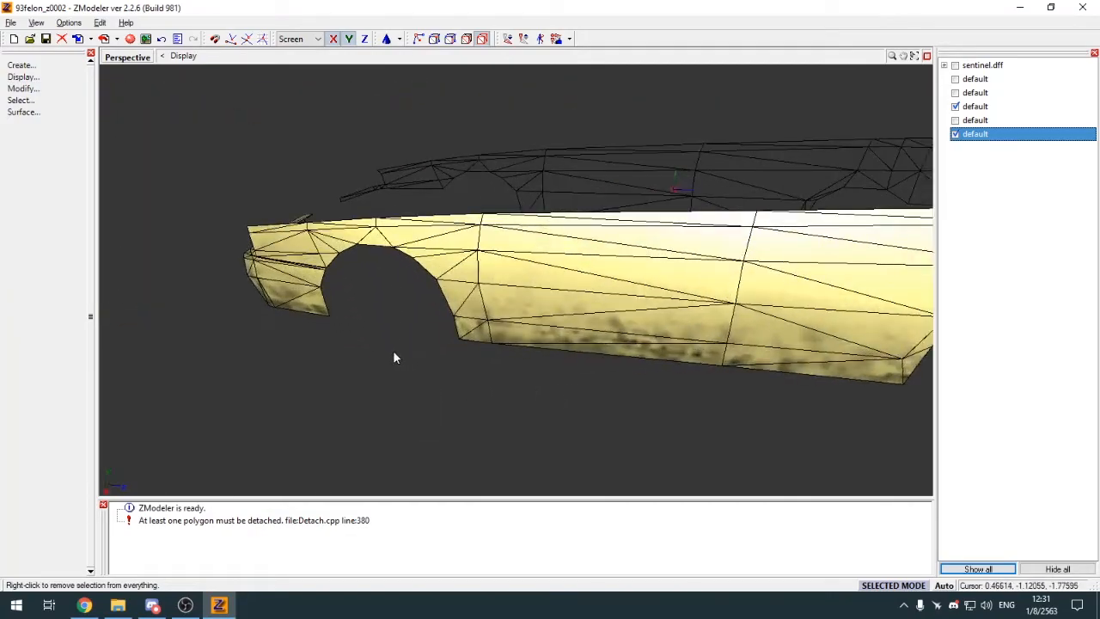
middle_drag(402, 352, 434, 352)
click(434, 354)
key(w)
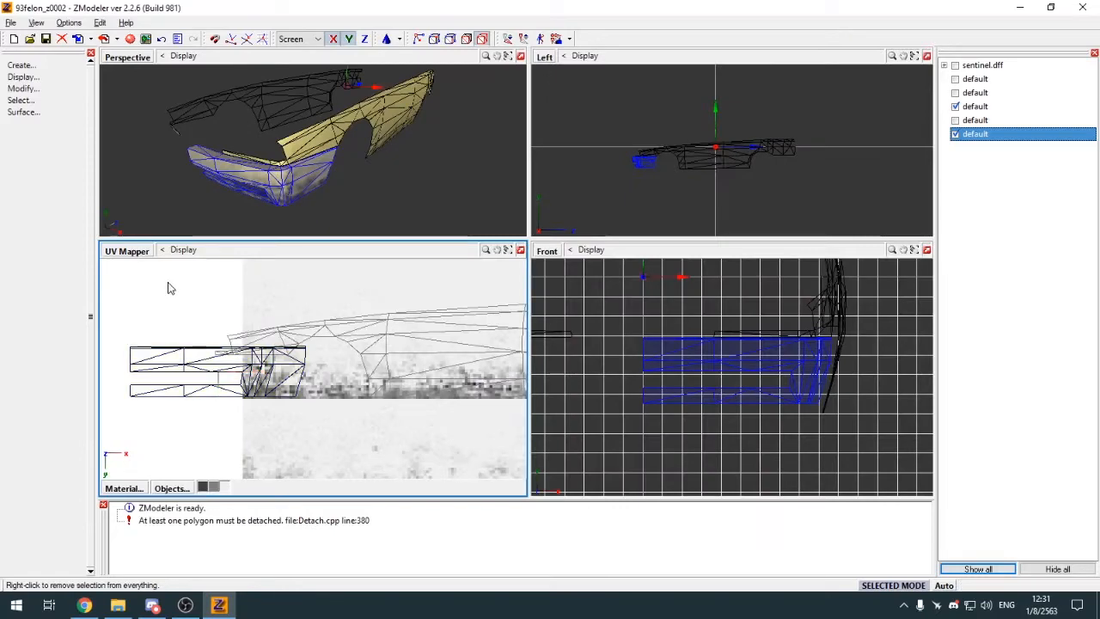
Step: Change the UV Mapper viewport to 3D and display only the rear bumper, hiding the front bumper and side panels
click(131, 254)
click(135, 266)
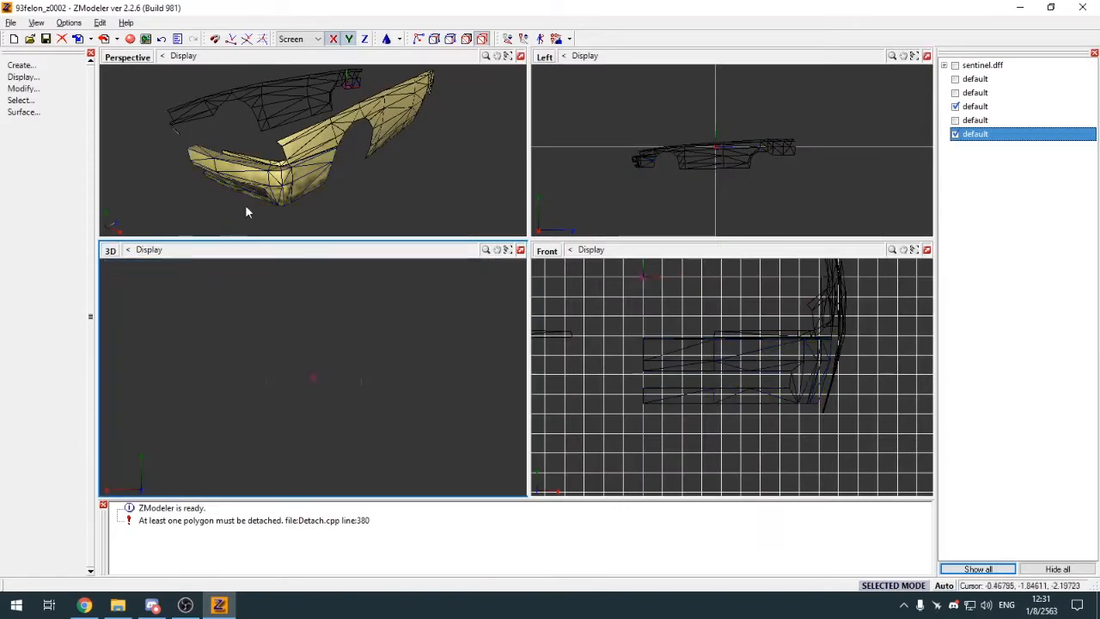
click(248, 203)
key(w)
middle_drag(393, 288, 443, 333)
click(956, 134)
click(956, 106)
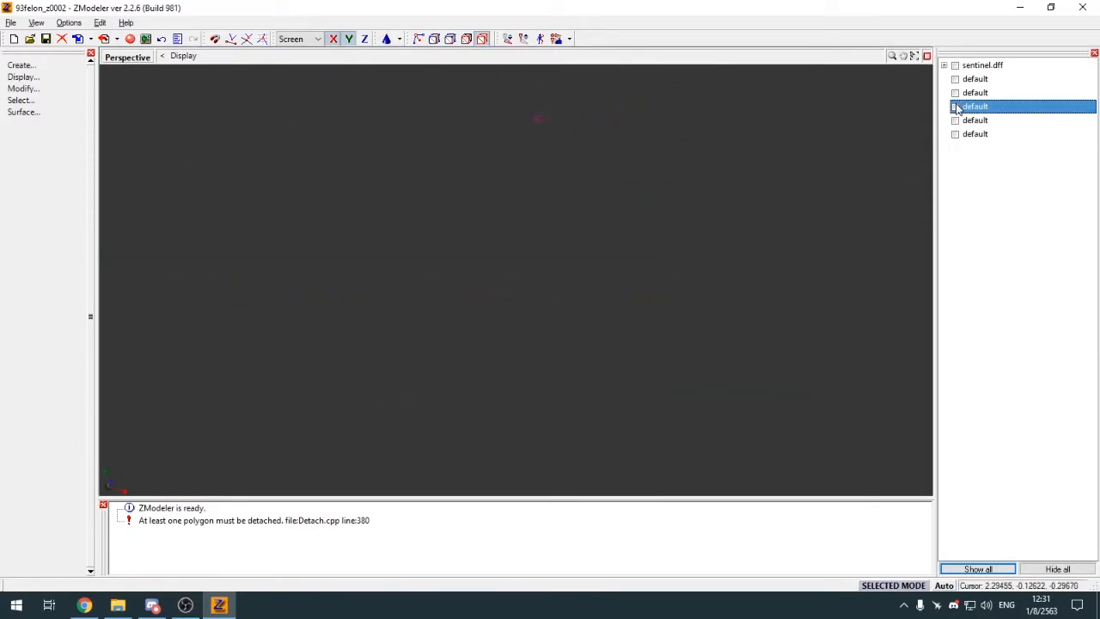
click(956, 134)
middle_drag(898, 191, 635, 266)
click(956, 120)
click(956, 134)
key(w)
Step: Change the Front viewport to Back and regenerate the rear bumper's UV mapping from its viewport XY with Generate New
click(546, 250)
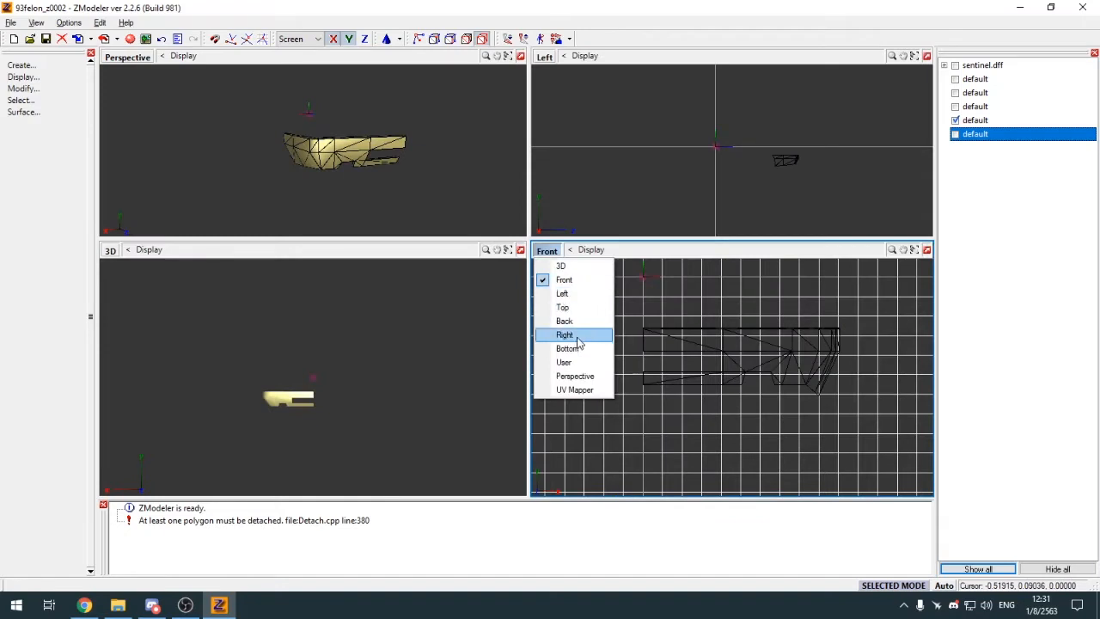
click(564, 334)
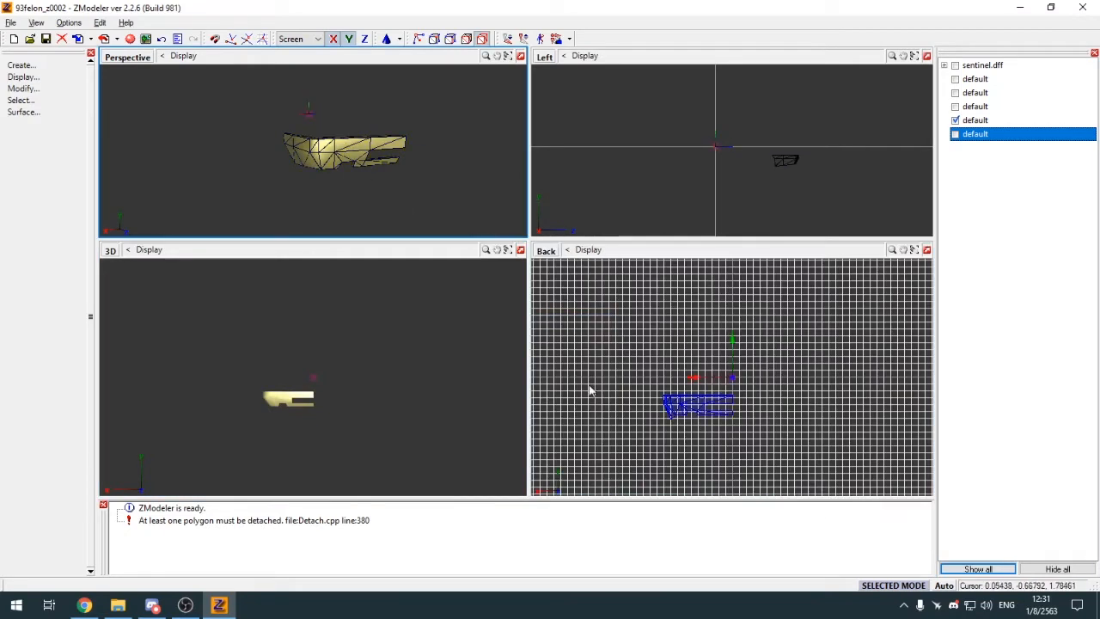
click(710, 415)
click(583, 359)
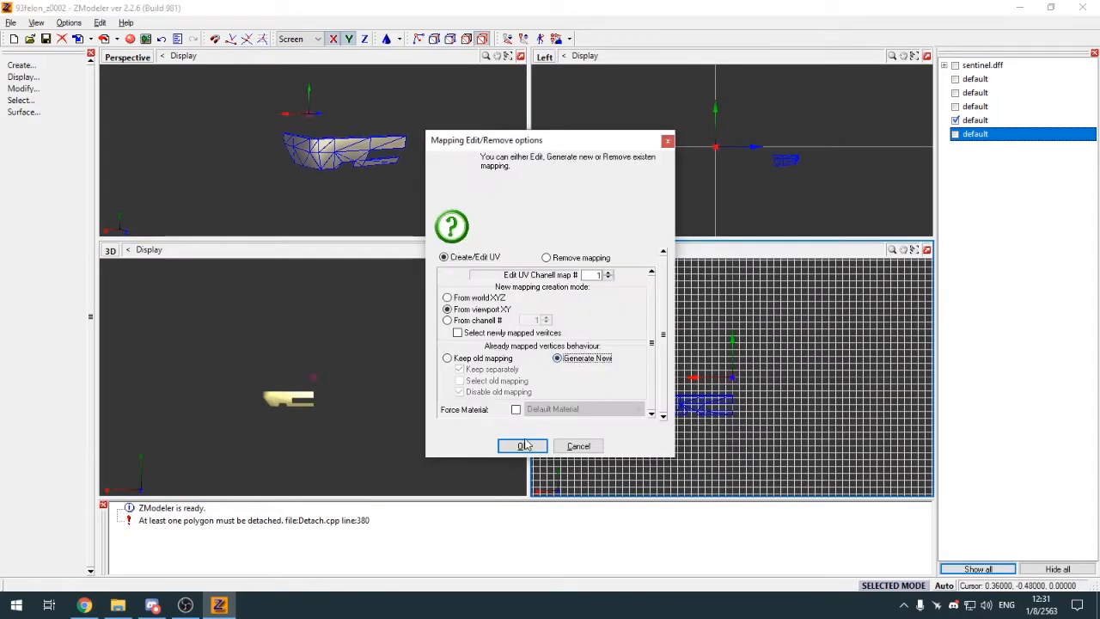
click(522, 445)
Step: Confirm the rear bumper's new mapping, display the side panels alongside it, and change the 3D viewport to UV Mapper
click(956, 134)
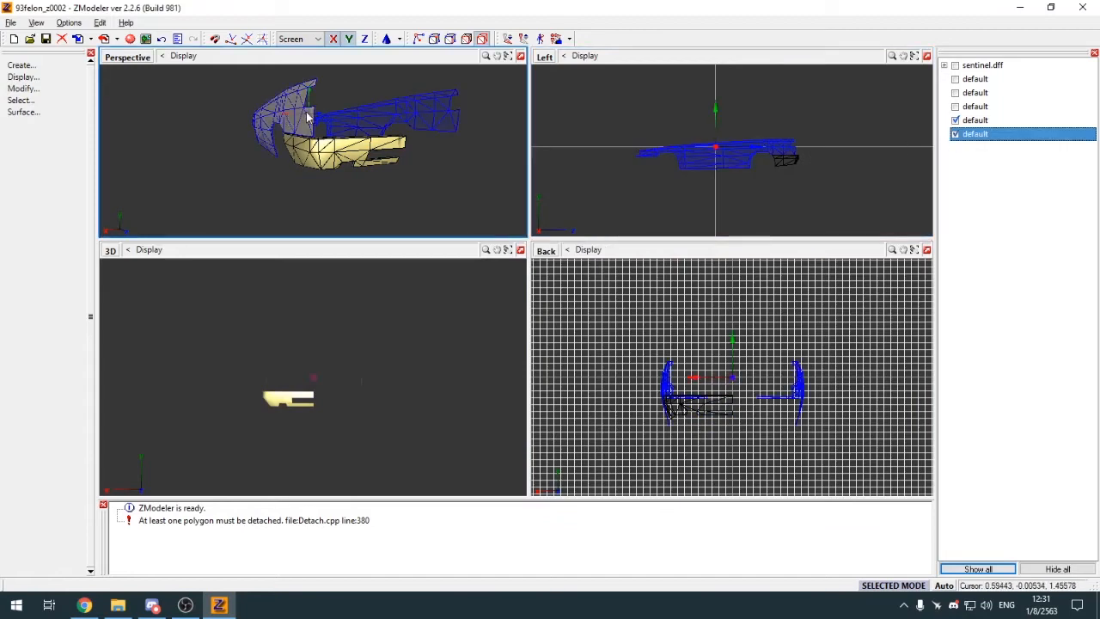
click(310, 122)
click(513, 443)
click(110, 250)
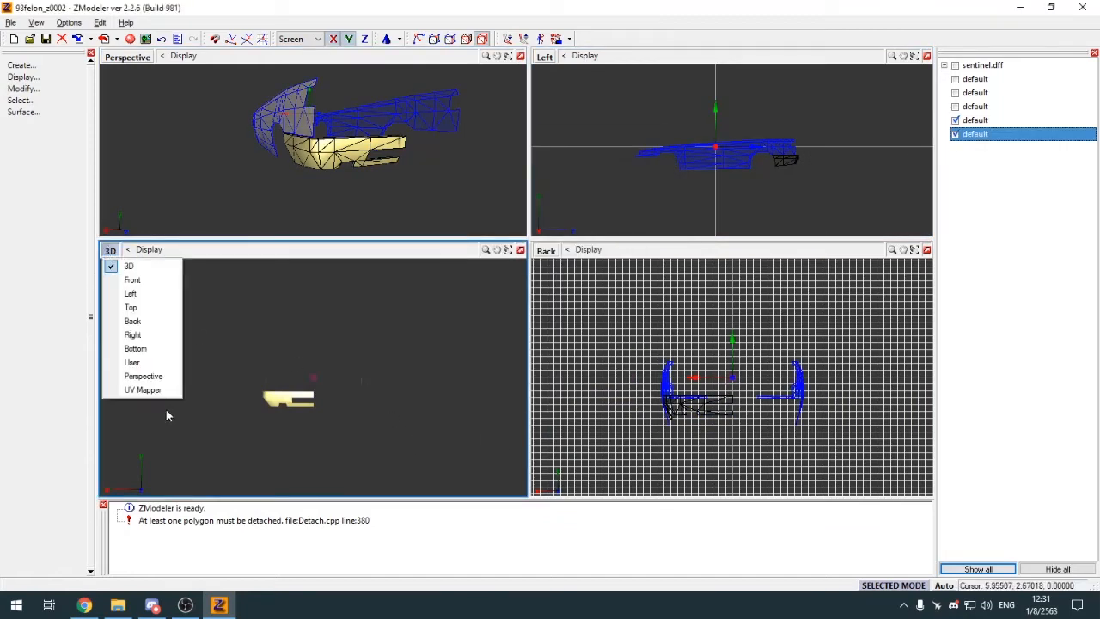
click(129, 391)
Step: Move the rear bumper's UV layout onto the lower dirt band near the side panel's rear end and scale it down
scroll(281, 301, down, 3)
key(m)
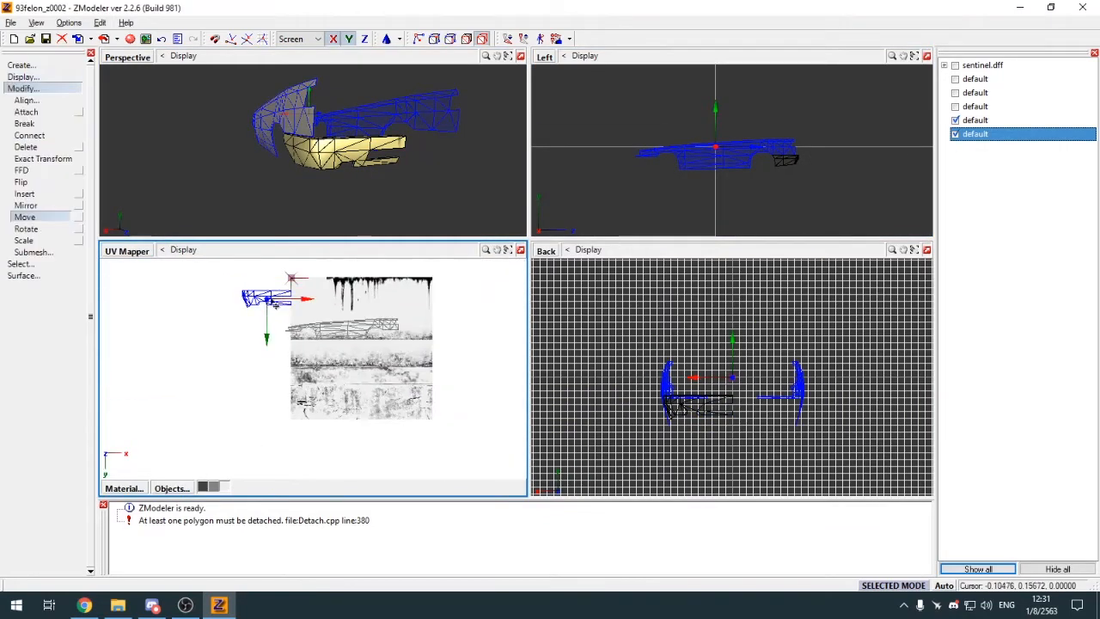
drag(261, 292, 374, 348)
scroll(376, 333, up, 6)
key(s)
scroll(381, 342, down, 4)
Step: Select the outermost column of vertices at the rear bumper's UV corner and move it outward along the X axis only
key(1)
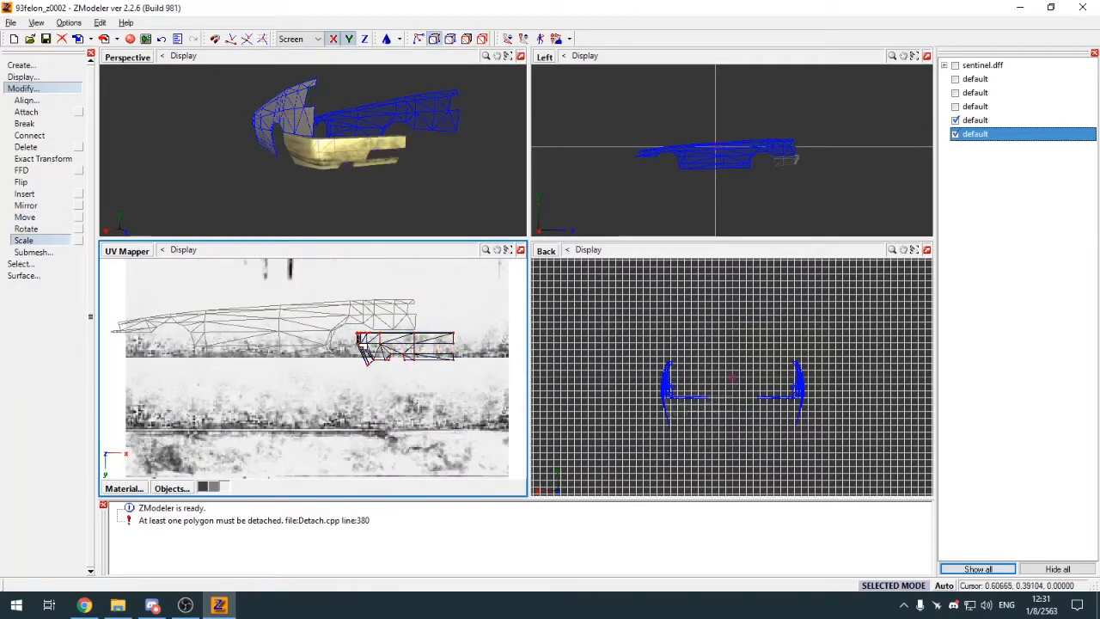
scroll(365, 336, up, 7)
key(q)
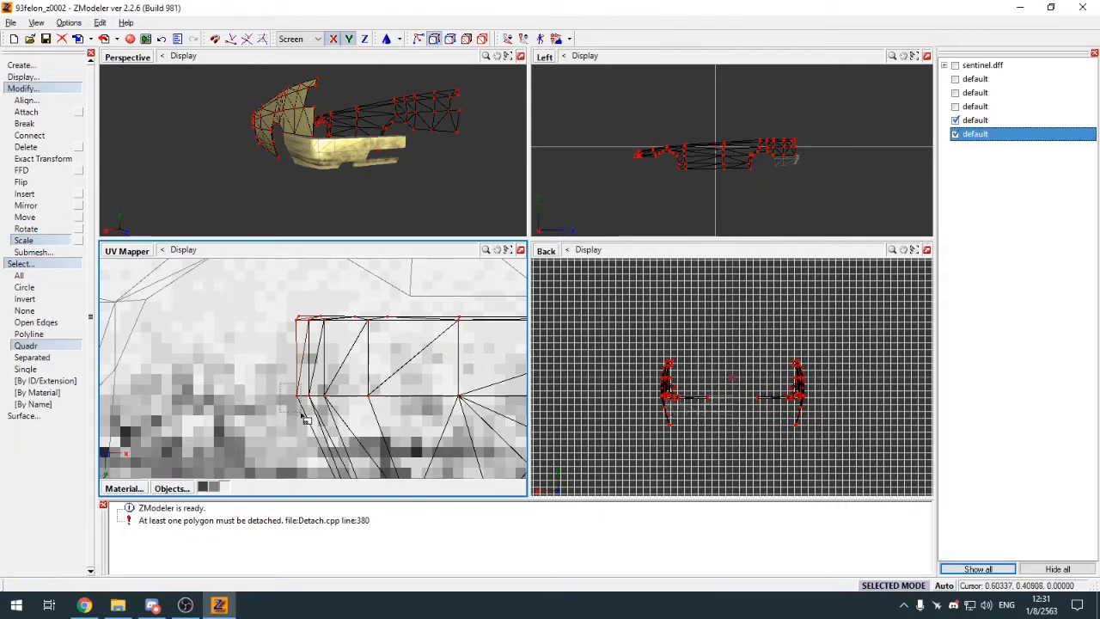
scroll(279, 267, down, 3)
scroll(316, 393, up, 3)
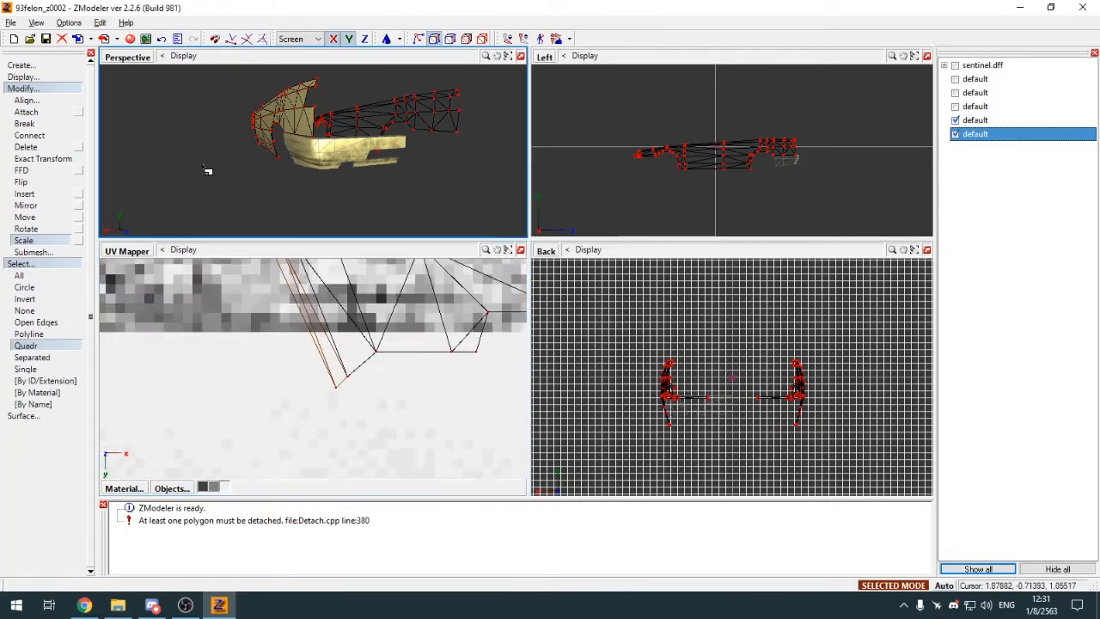
click(12, 243)
middle_drag(232, 211, 347, 179)
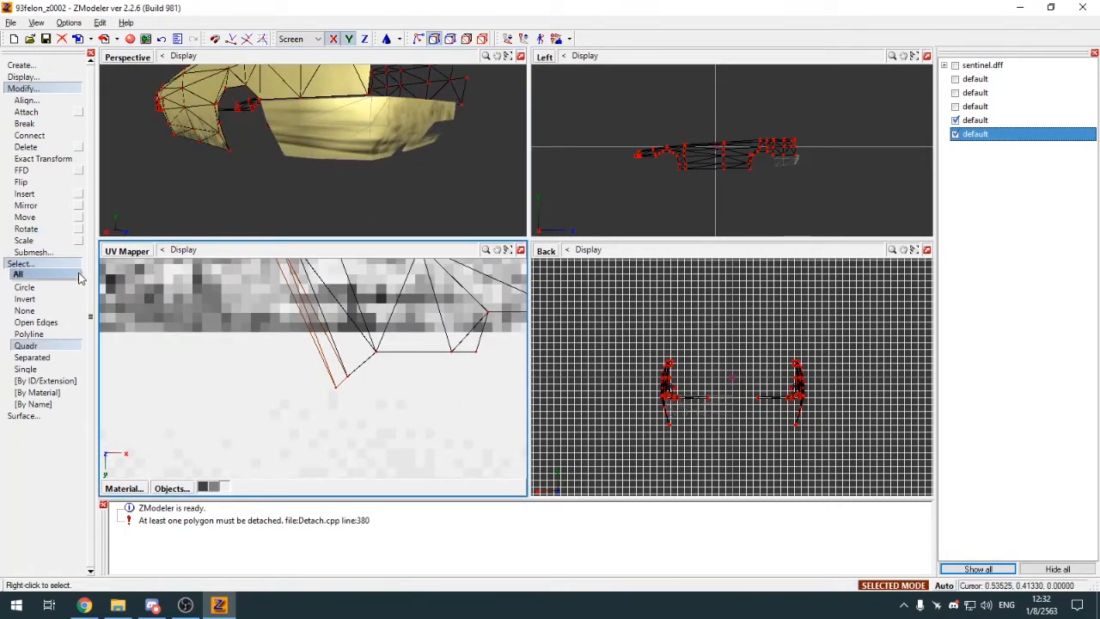
click(24, 240)
scroll(347, 430, up, 3)
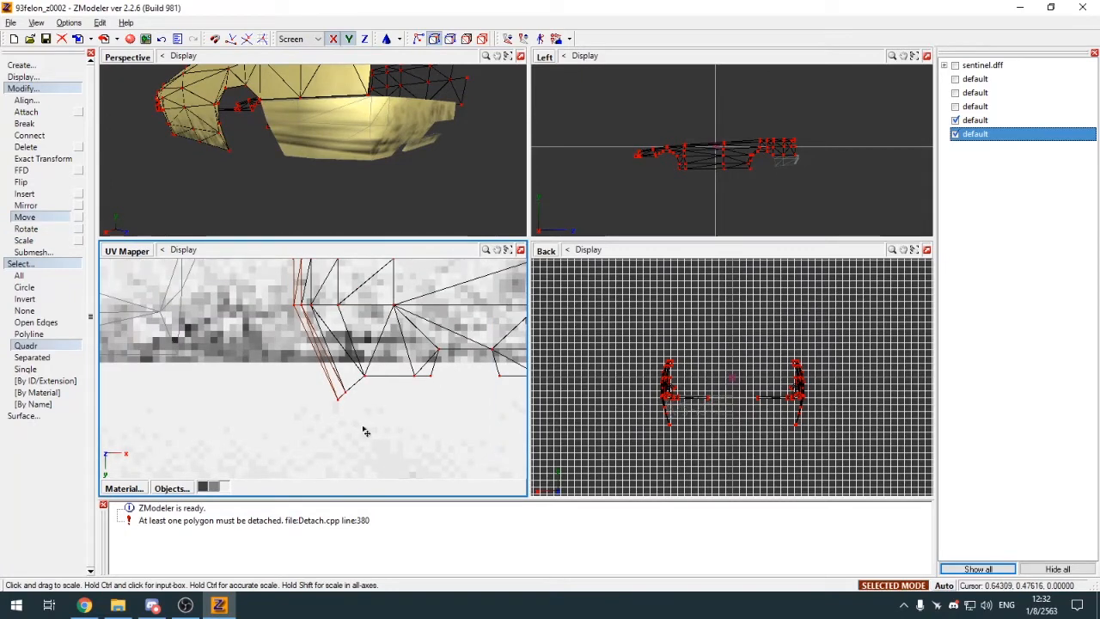
drag(366, 431, 275, 437)
key(ctrl+z)
key(y)
scroll(327, 441, down, 2)
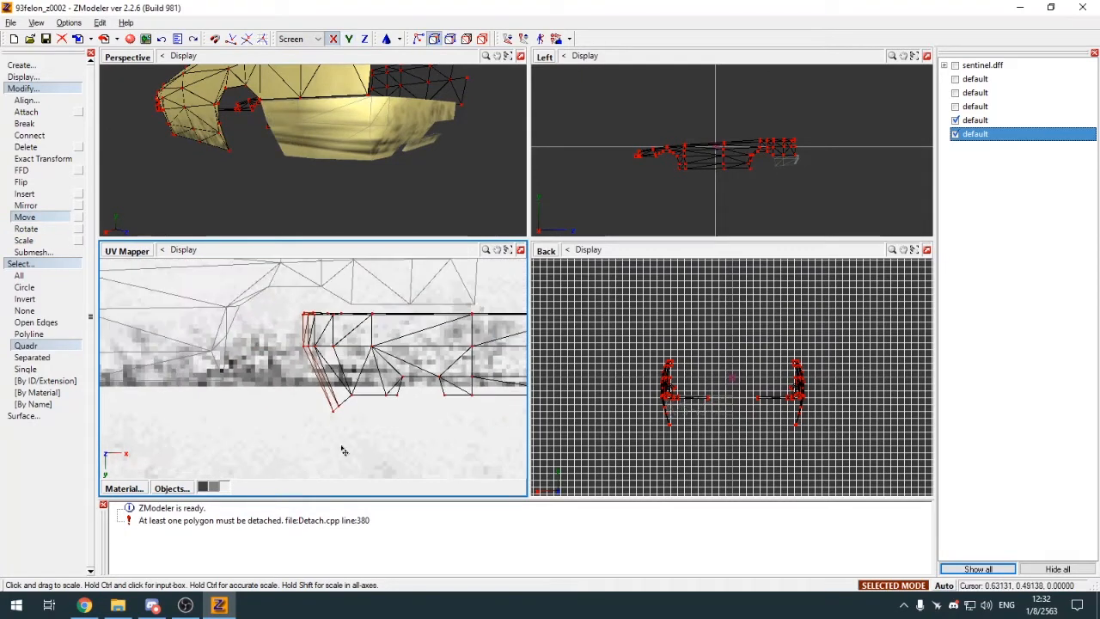
drag(342, 450, 266, 460)
click(72, 312)
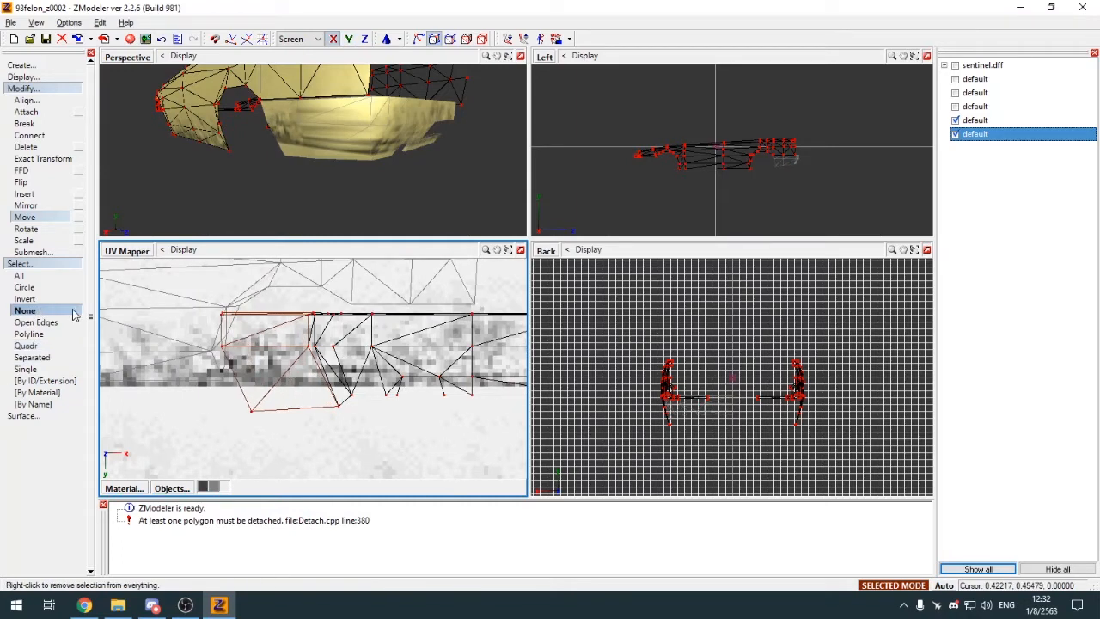
right_click(112, 320)
Step: Select the next vertex columns at the bumper's UV corner and shift them outward horizontally to unfold the compressed faces
click(71, 346)
scroll(306, 315, up, 3)
scroll(311, 325, up, 2)
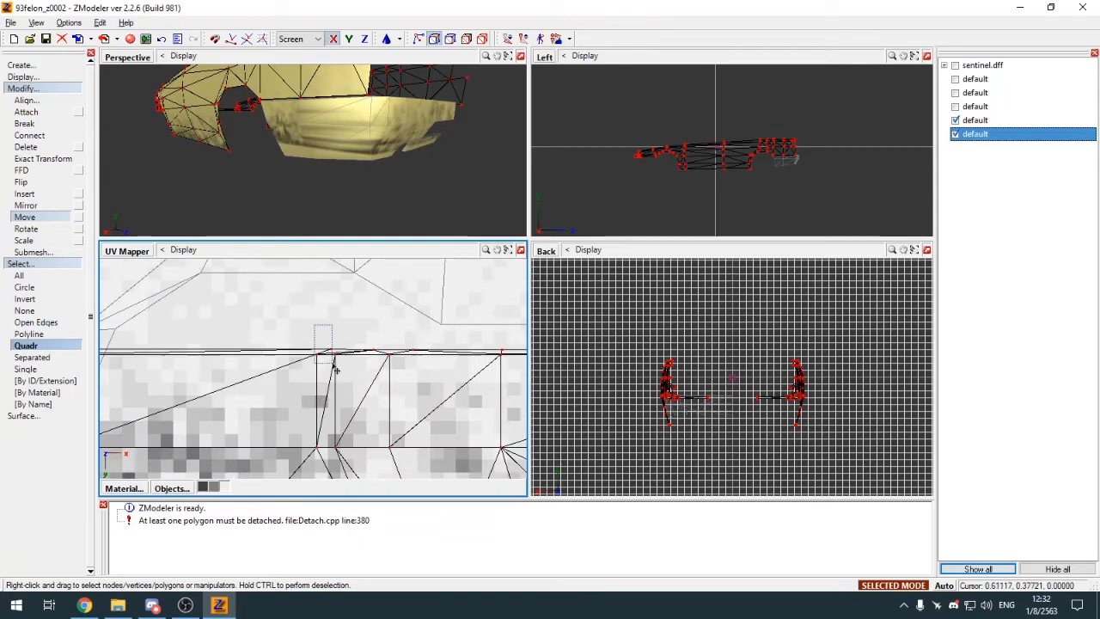
right_drag(334, 365, 358, 439)
scroll(315, 310, down, 3)
scroll(310, 373, up, 2)
scroll(314, 352, down, 3)
scroll(327, 395, up, 2)
drag(357, 439, 303, 439)
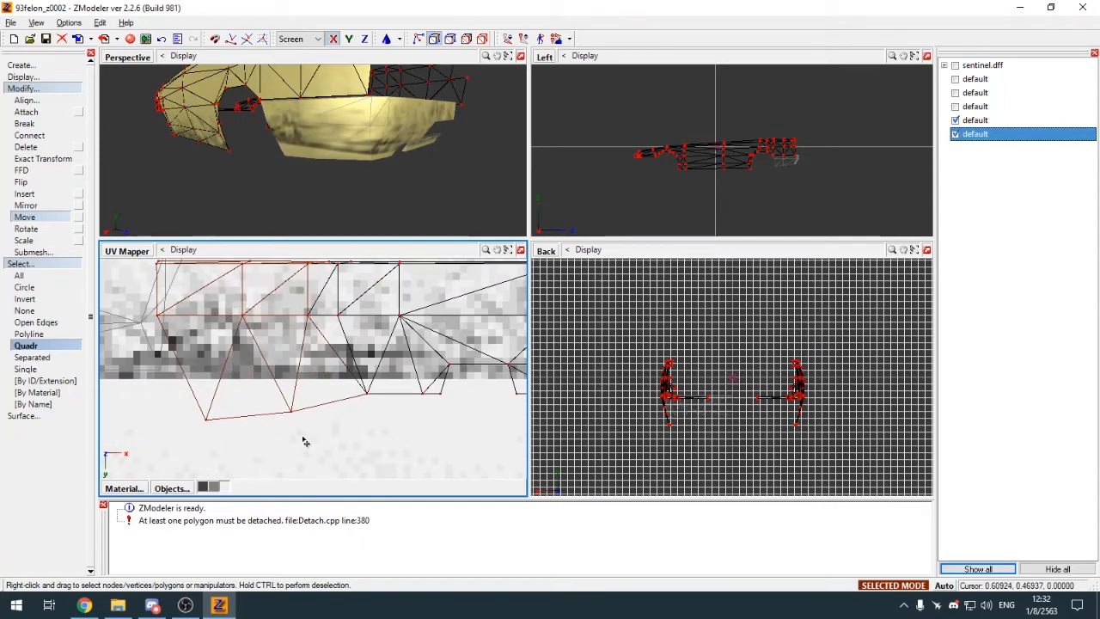
Step: Raise the two lowest corner vertices vertically so they sit level with the rest of the bumper's bottom UV edge
click(32, 355)
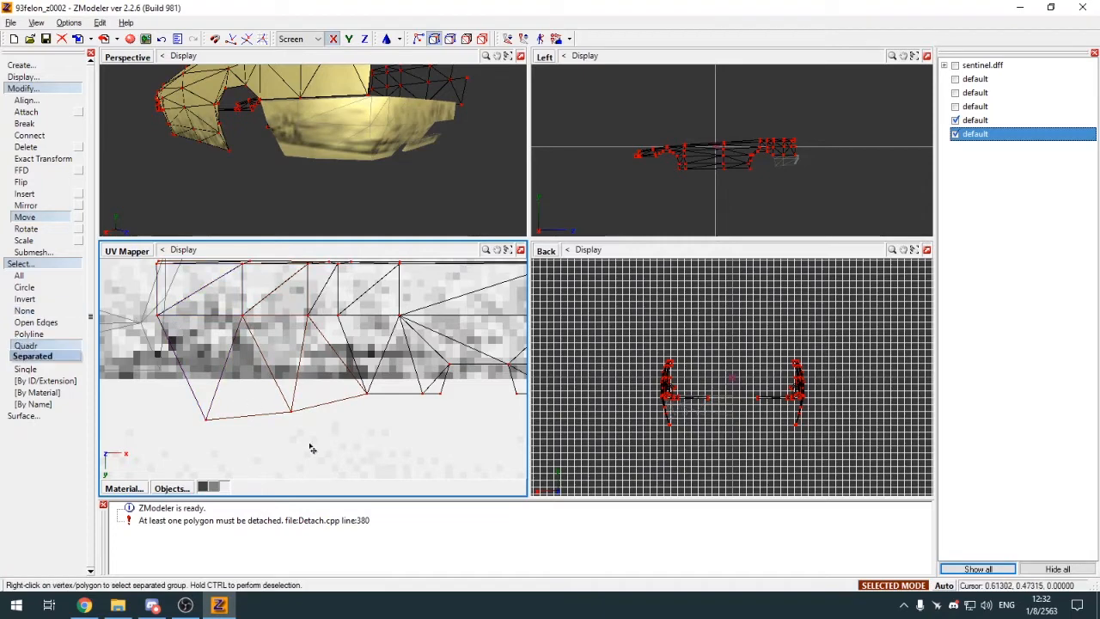
key(F5)
drag(311, 448, 312, 437)
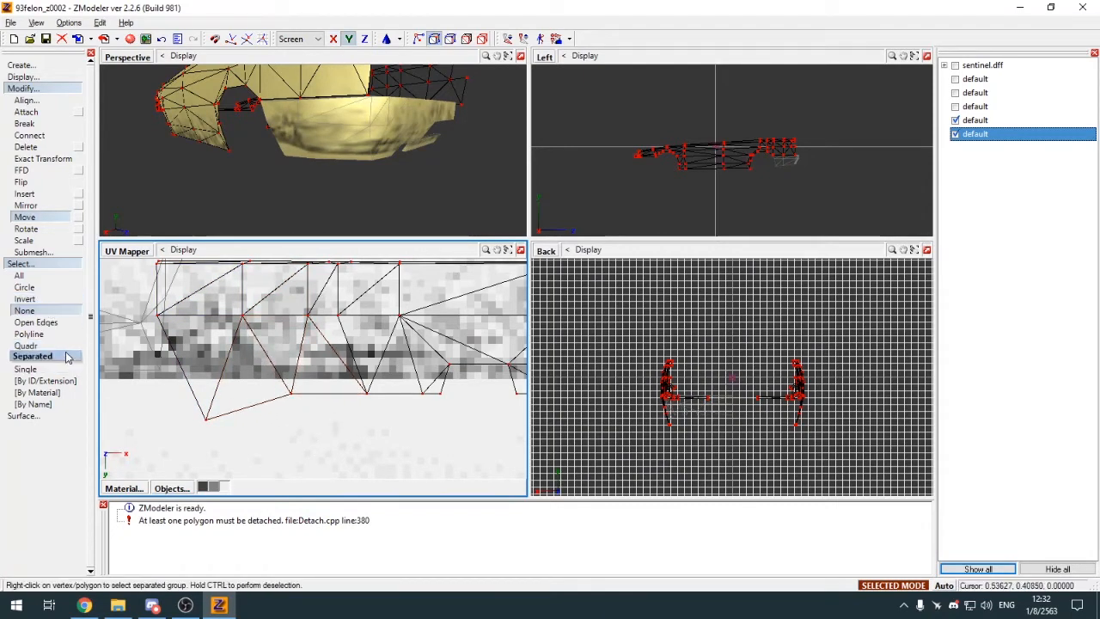
click(26, 345)
right_drag(151, 382, 242, 455)
drag(242, 455, 247, 429)
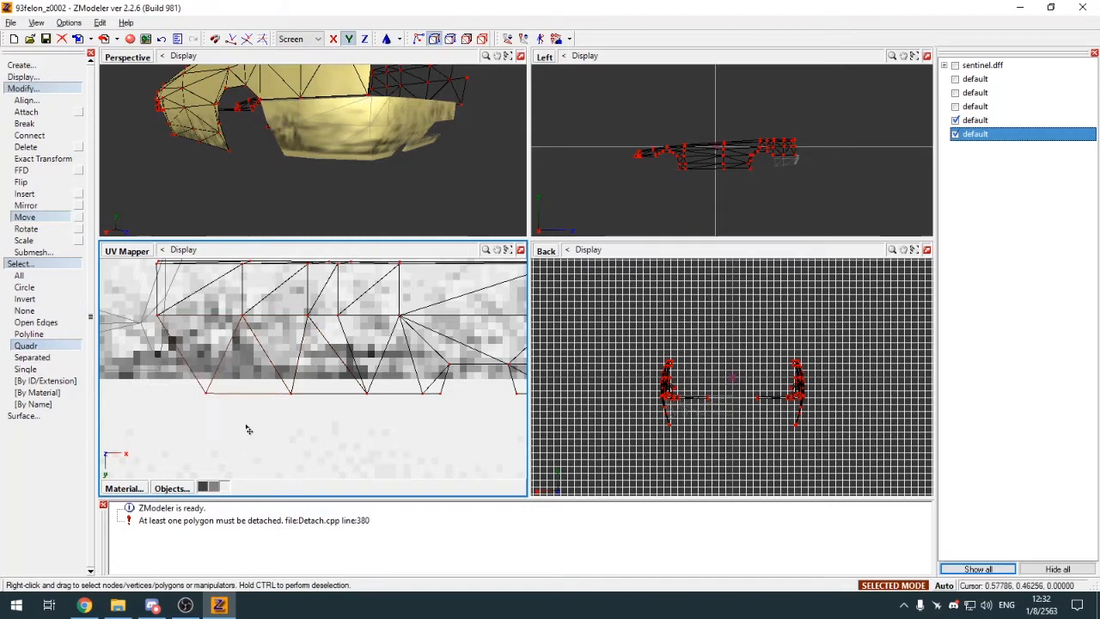
click(25, 311)
right_click(231, 400)
Step: Switch to whole-object level and move the rear bumper's UV layout up until its lower edge follows the bottom of the dirt band
scroll(244, 405, down, 3)
key(3)
key(space)
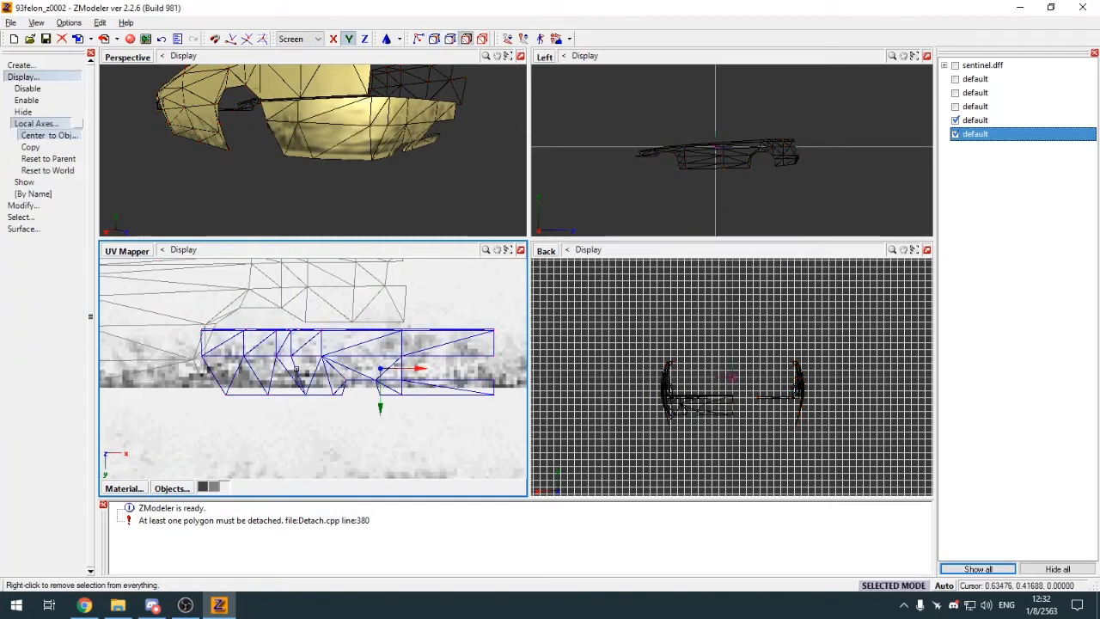
key(space)
key(4)
key(space)
click(297, 367)
scroll(302, 367, down, 2)
key(space)
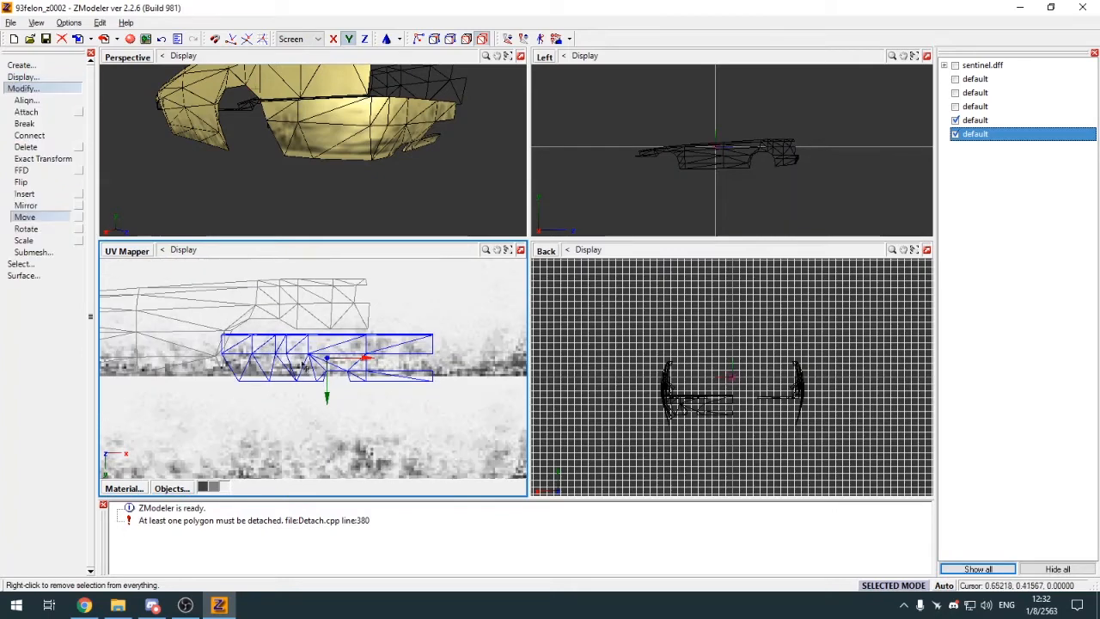
drag(302, 364, 337, 354)
Step: Scale the rear bumper's UV layout down on both axes and shift it horizontally so its corner starts beneath the side panel's rear section
key(s)
key(x)
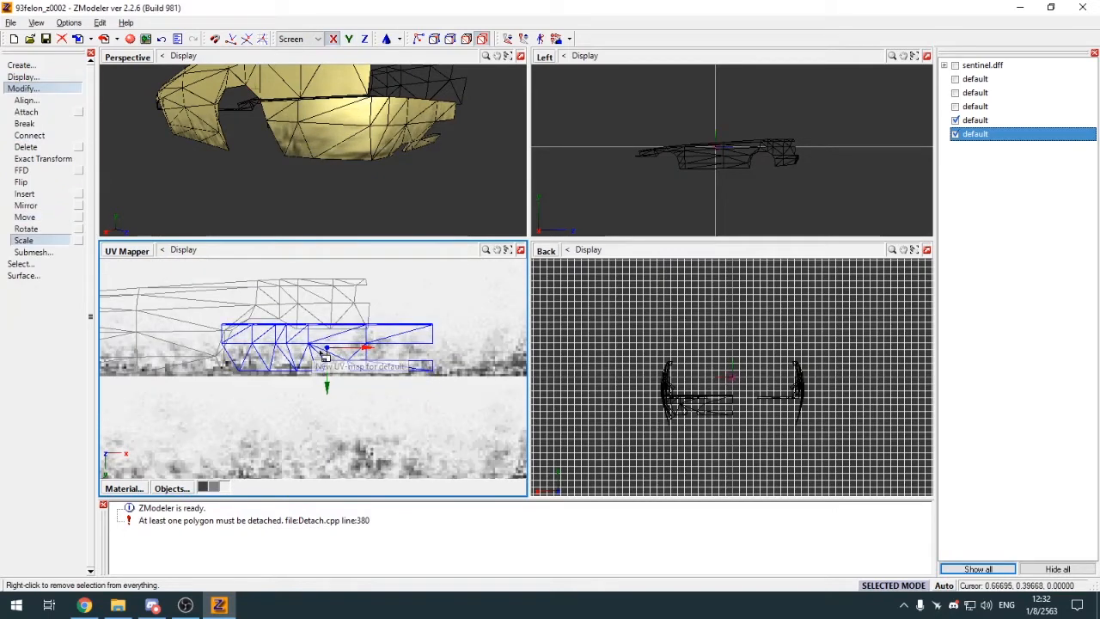
right_click(413, 385)
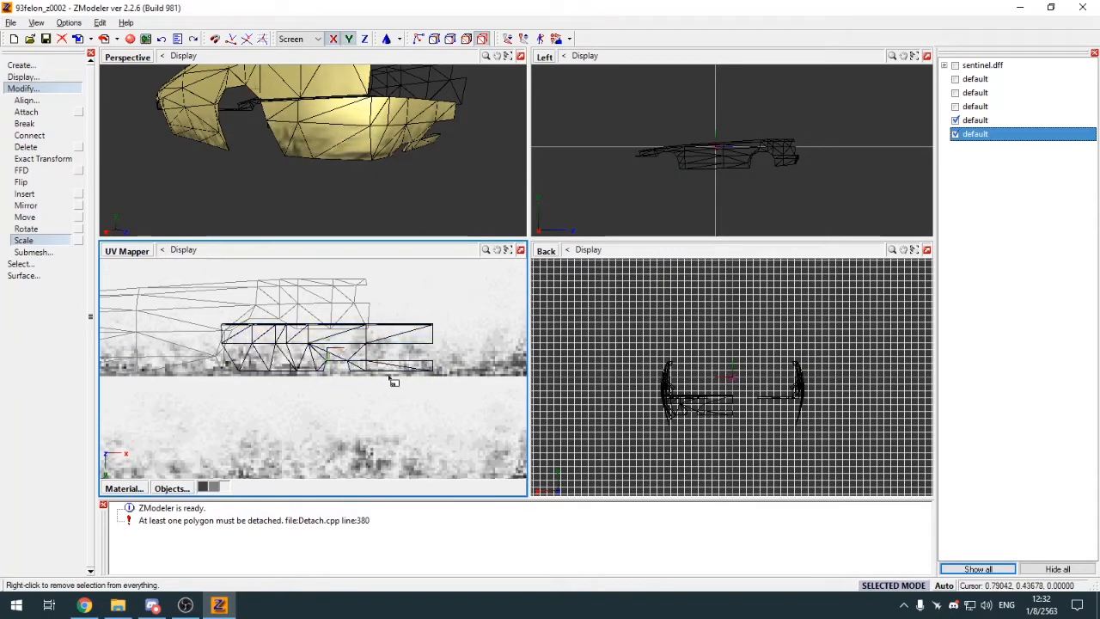
drag(335, 339, 382, 349)
key(m)
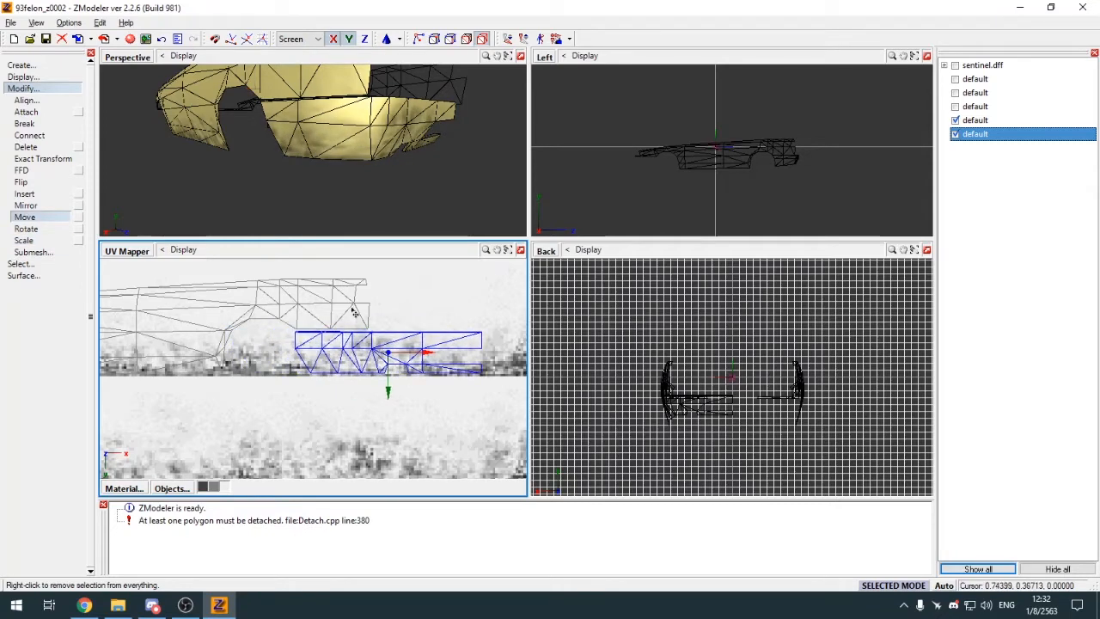
Step: Select the bumper's UV vertices from the third column inward and move them horizontally away from the corner to widen that segment
key(1)
scroll(354, 340, up, 4)
key(q)
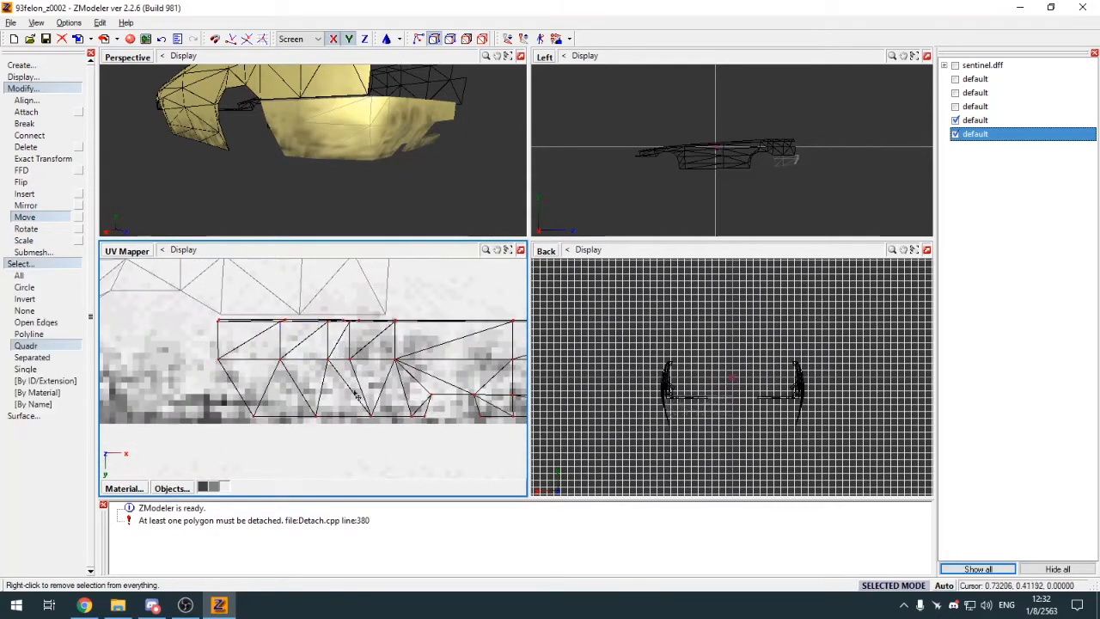
drag(345, 416, 343, 417)
scroll(336, 317, up, 5)
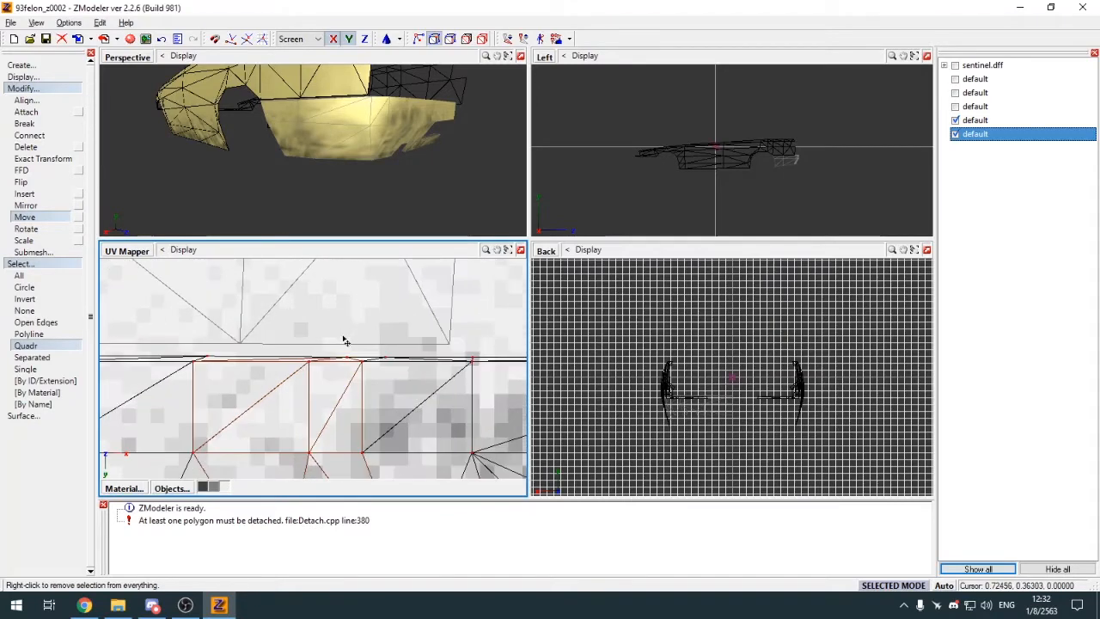
scroll(331, 321, down, 9)
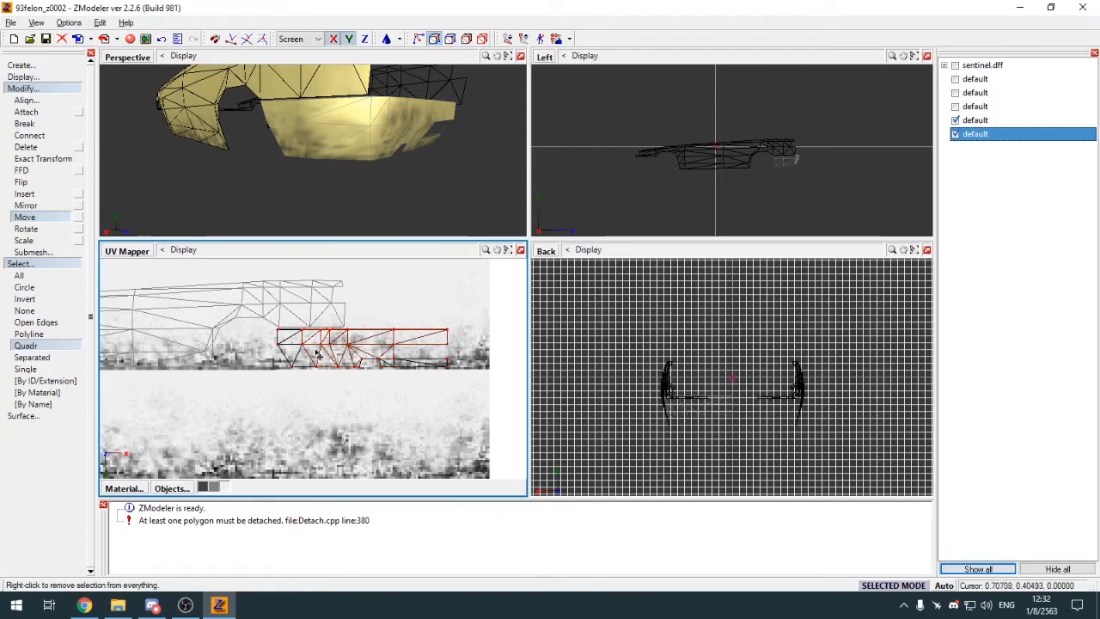
scroll(319, 376, up, 2)
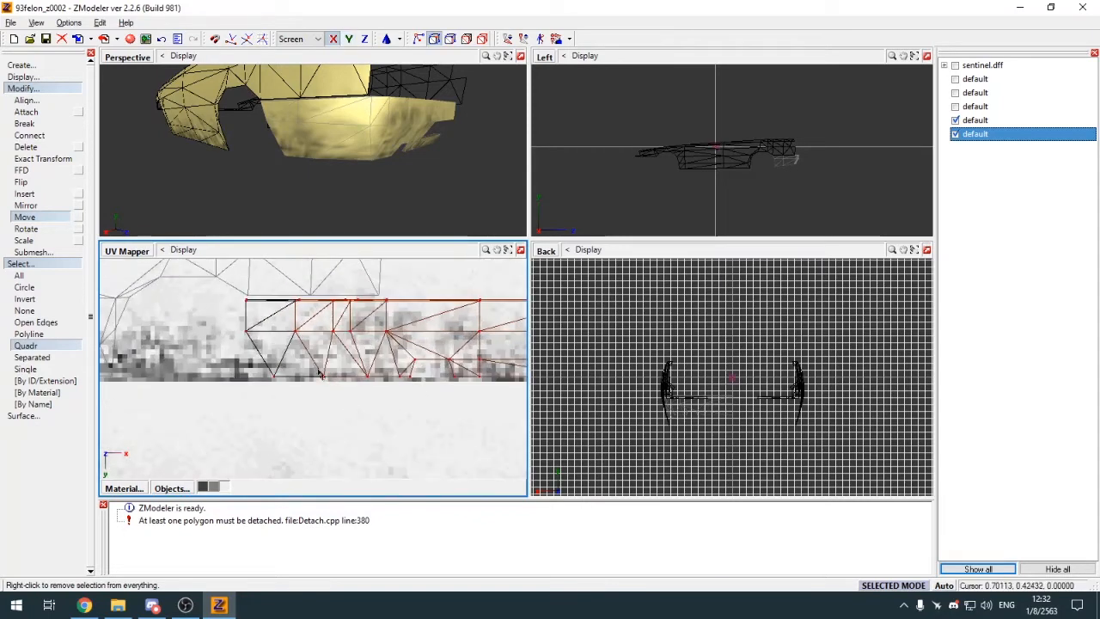
drag(360, 399, 326, 388)
scroll(320, 387, down, 4)
scroll(363, 385, up, 1)
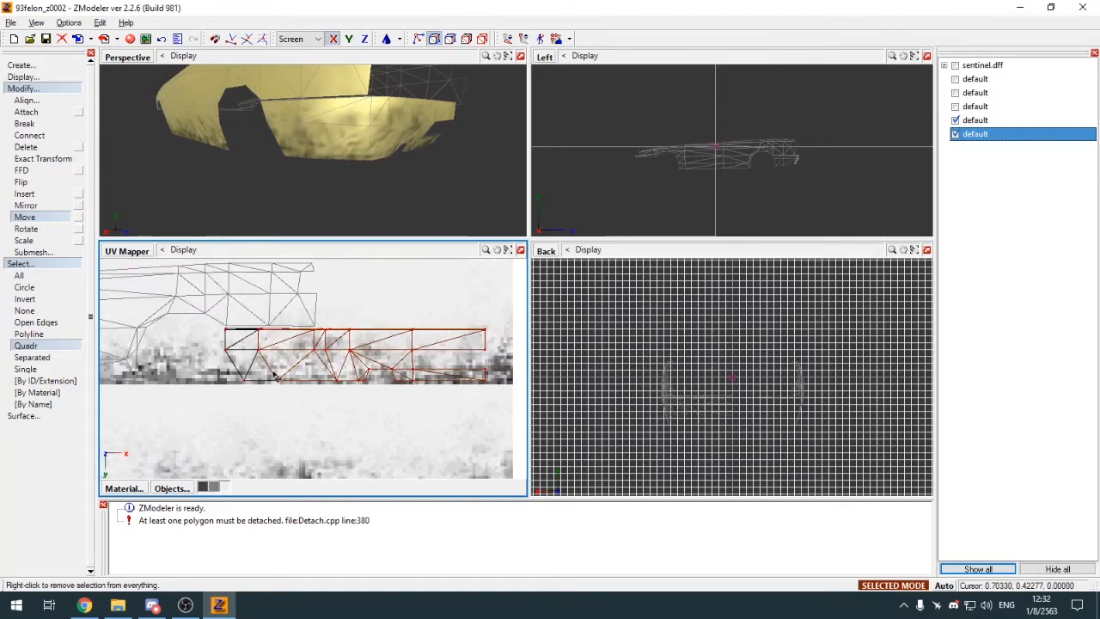
Step: Select the second vertex column from the bumper's UV corner and move it horizontally to even out the spacing between its neighbours
middle_drag(320, 164, 273, 168)
scroll(274, 167, up, 2)
scroll(273, 172, down, 2)
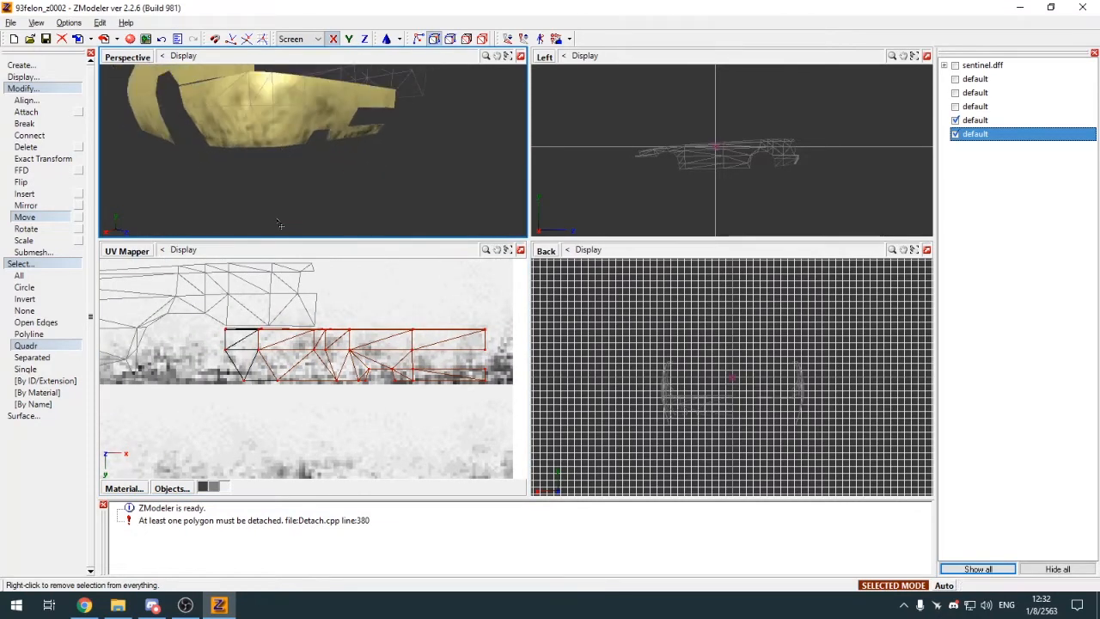
click(66, 311)
click(59, 345)
scroll(245, 343, up, 3)
right_drag(255, 308, 322, 433)
click(24, 311)
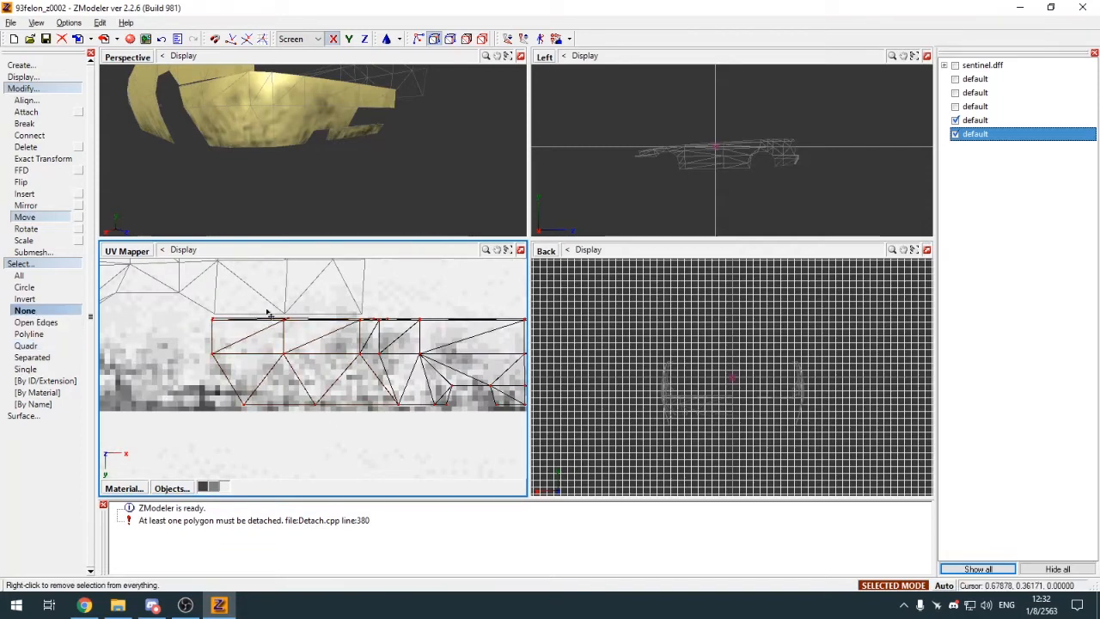
Step: Check the rear bumper's dirt in perspective, then shift the third bottom-edge UV vertex slightly toward the corner and clear the selection
scroll(269, 313, down, 2)
middle_drag(258, 182, 222, 187)
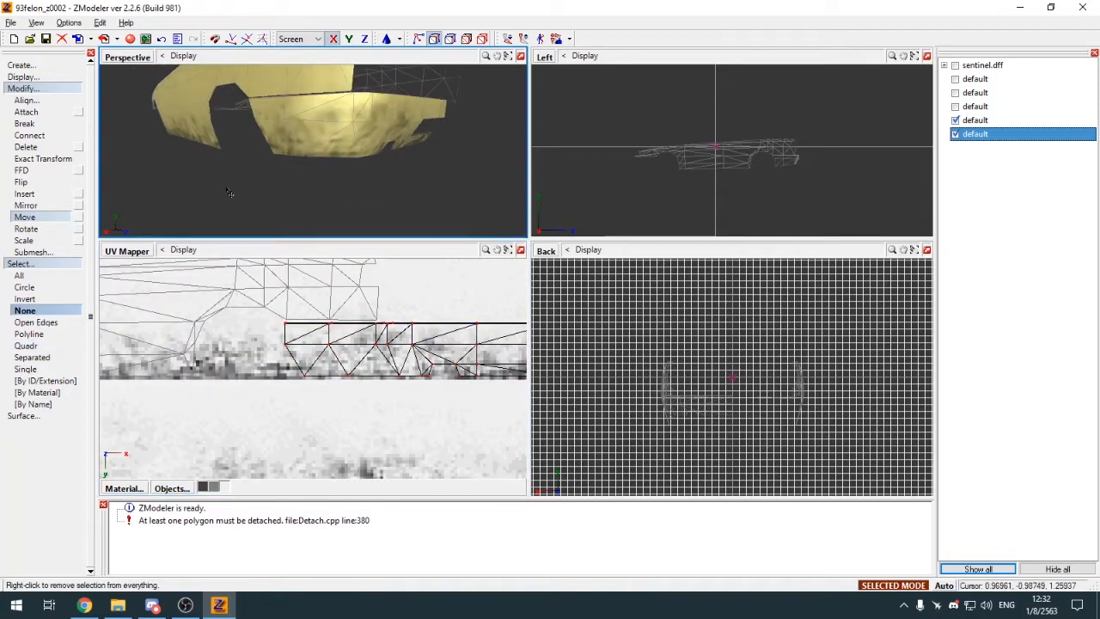
click(36, 217)
middle_drag(206, 196, 412, 185)
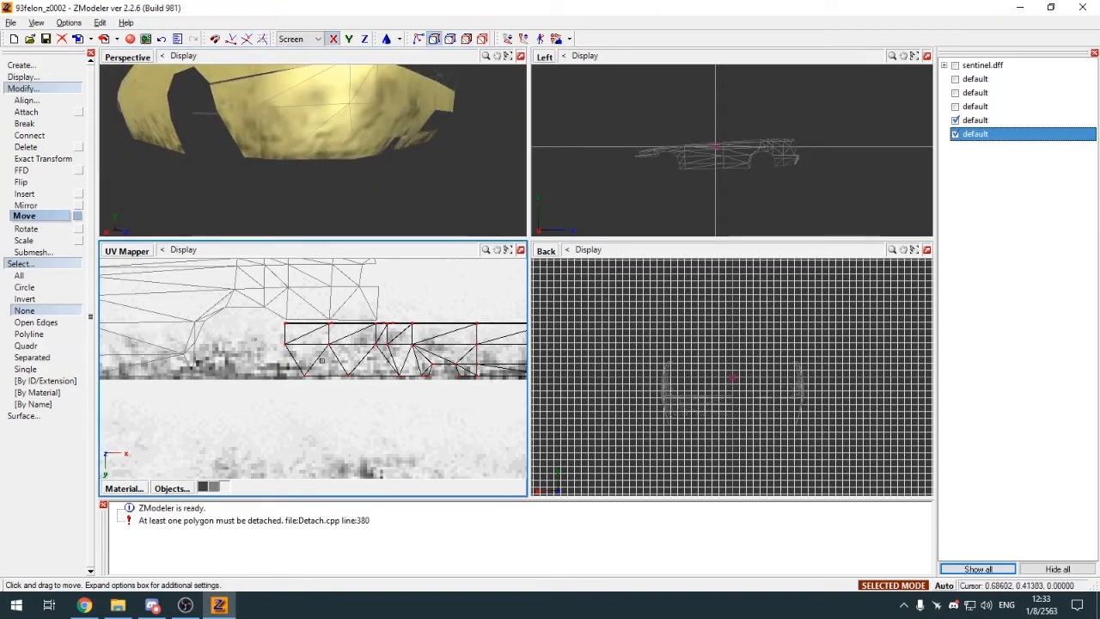
scroll(403, 369, up, 2)
key(q)
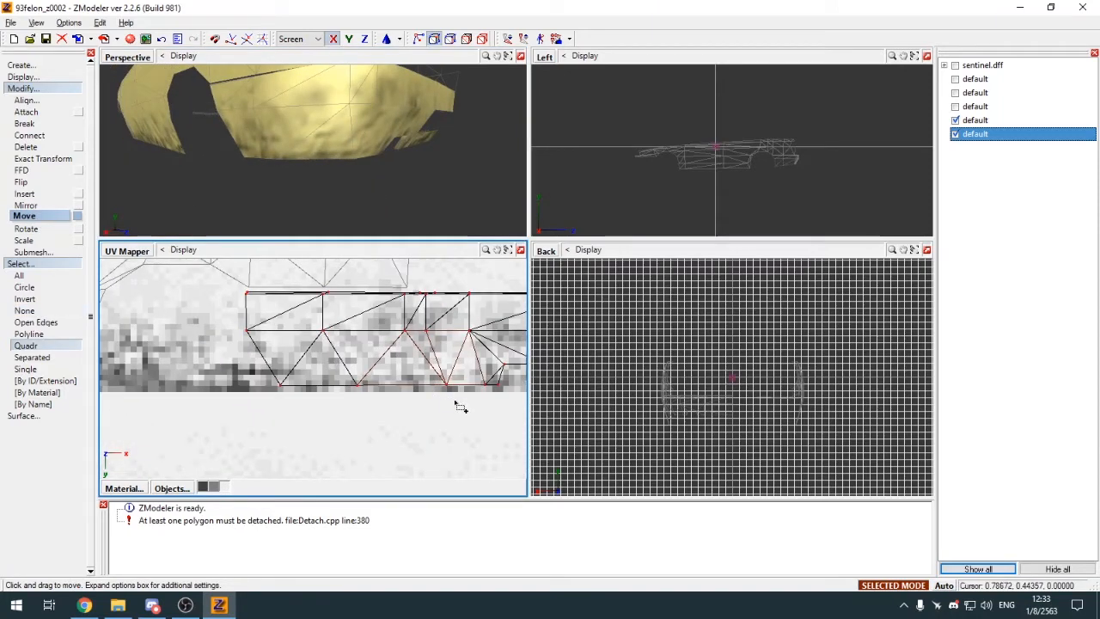
mouse_move(460, 406)
mouse_down()
mouse_move(428, 406)
mouse_move(443, 405)
mouse_up()
click(67, 315)
click(263, 342)
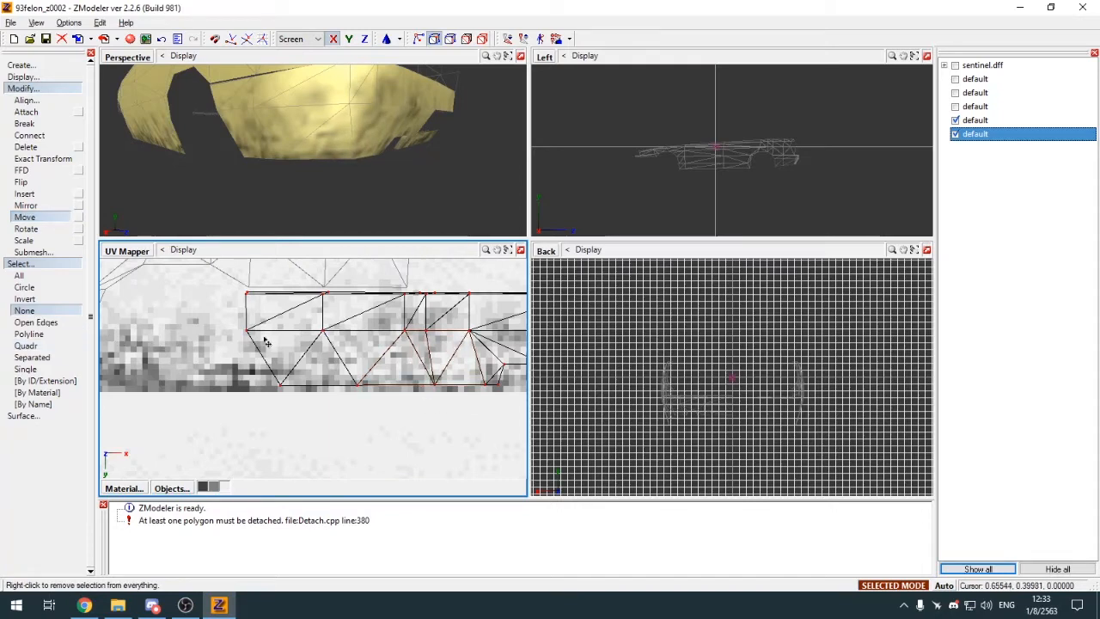
Step: Move the two bottom-edge UV vertices nearest the bumper's corner slightly outward along X and clear the selection
scroll(258, 342, down, 2)
key(q)
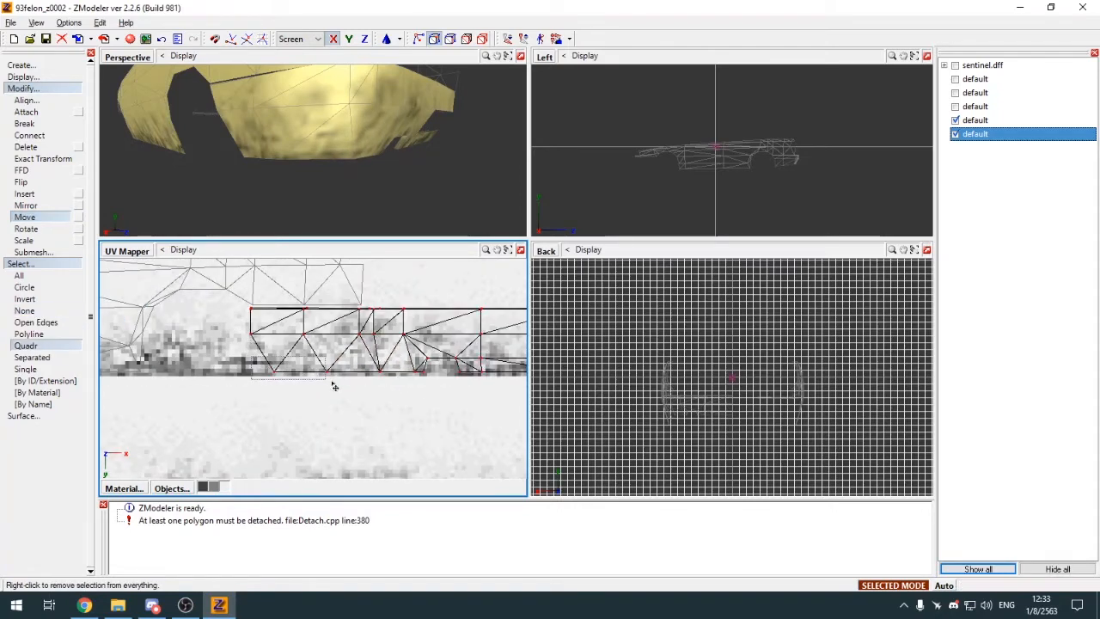
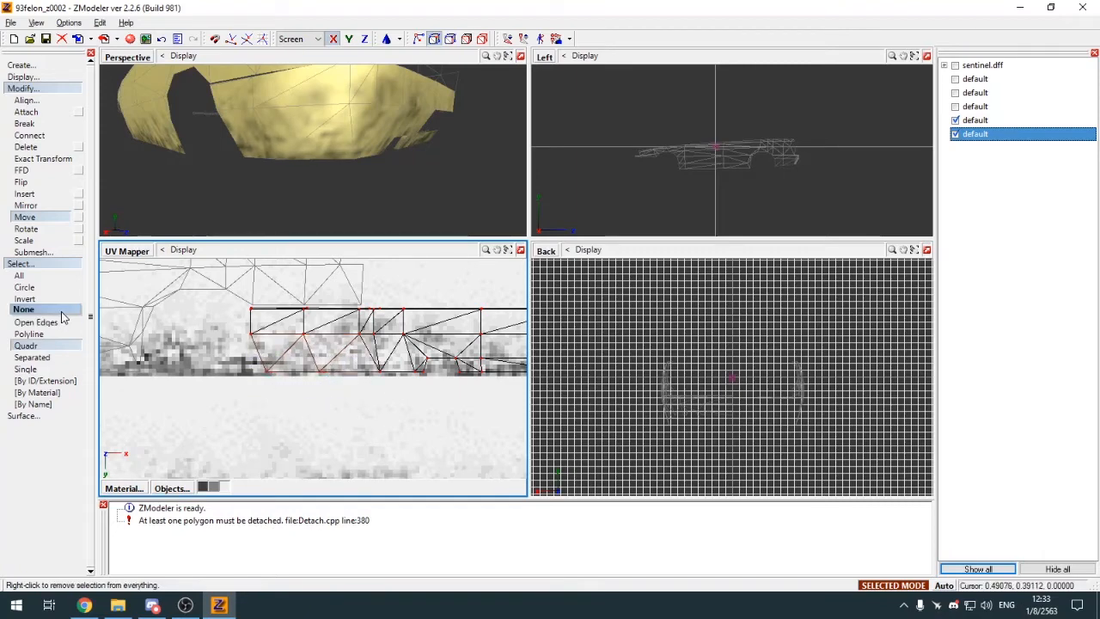
click(65, 315)
click(203, 327)
Step: Examine how the dirt lines up across the rear bumper and side panels from several angles in the enlarged perspective view
scroll(230, 340, down, 2)
scroll(165, 189, down, 2)
scroll(165, 189, up, 1)
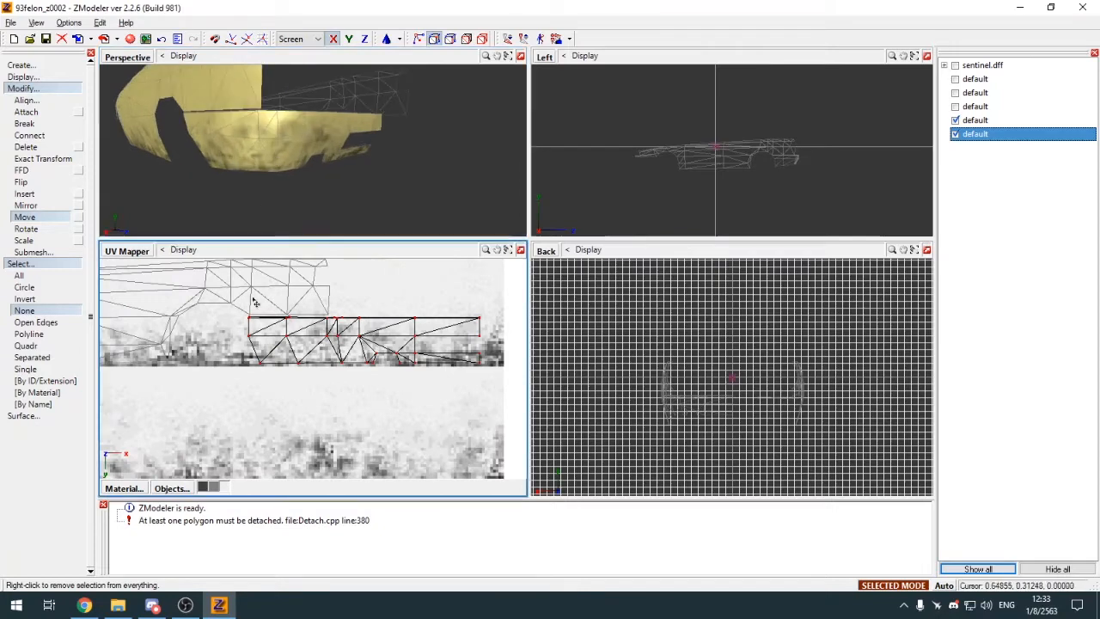
key(alt+w)
click(32, 91)
click(30, 101)
middle_drag(262, 233, 473, 413)
key(alt+w)
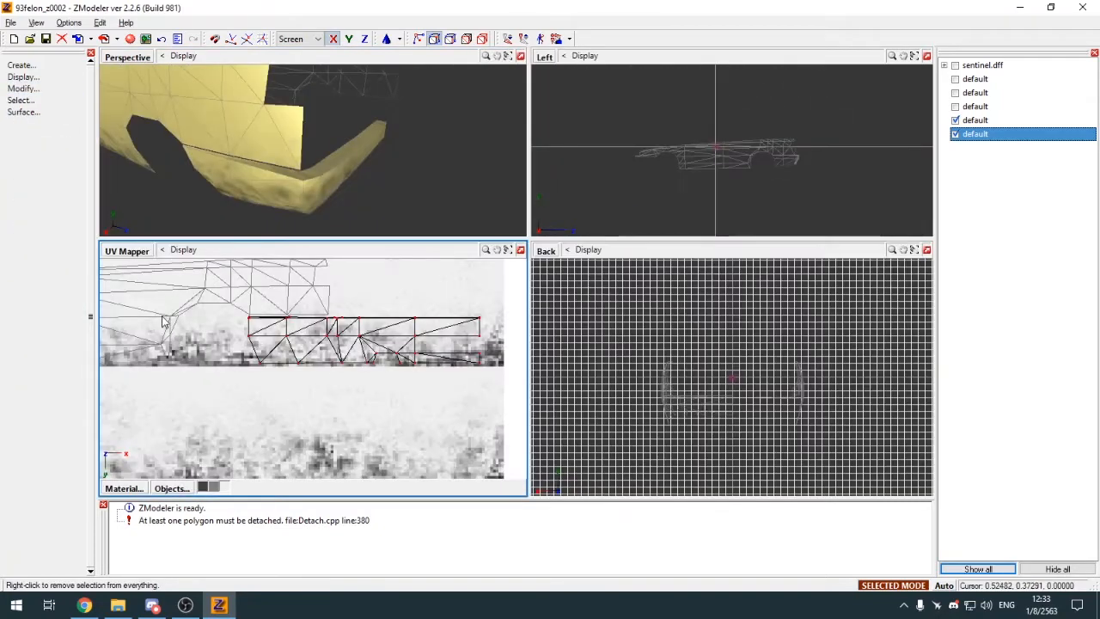
Step: Leave the UV layout, isolate the rear bumper in the enlarged perspective view and select the separated polygons of its top surface
click(140, 255)
click(143, 265)
key(alt+w)
key(4)
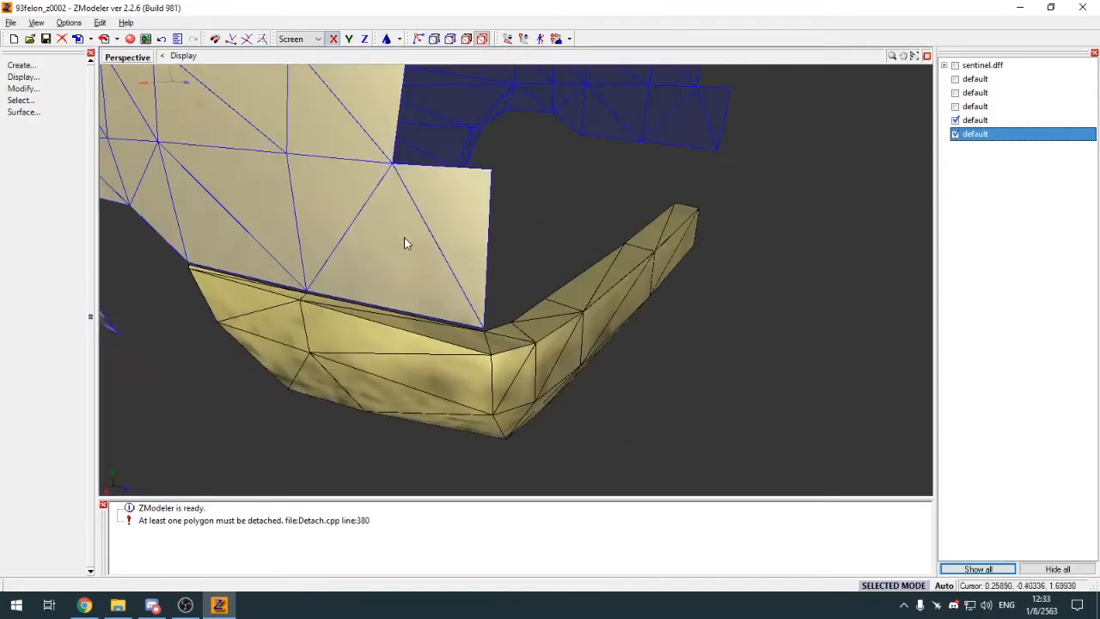
middle_drag(650, 346, 620, 286)
click(955, 121)
scroll(771, 197, down, 3)
click(954, 134)
click(954, 120)
key(s)
click(516, 336)
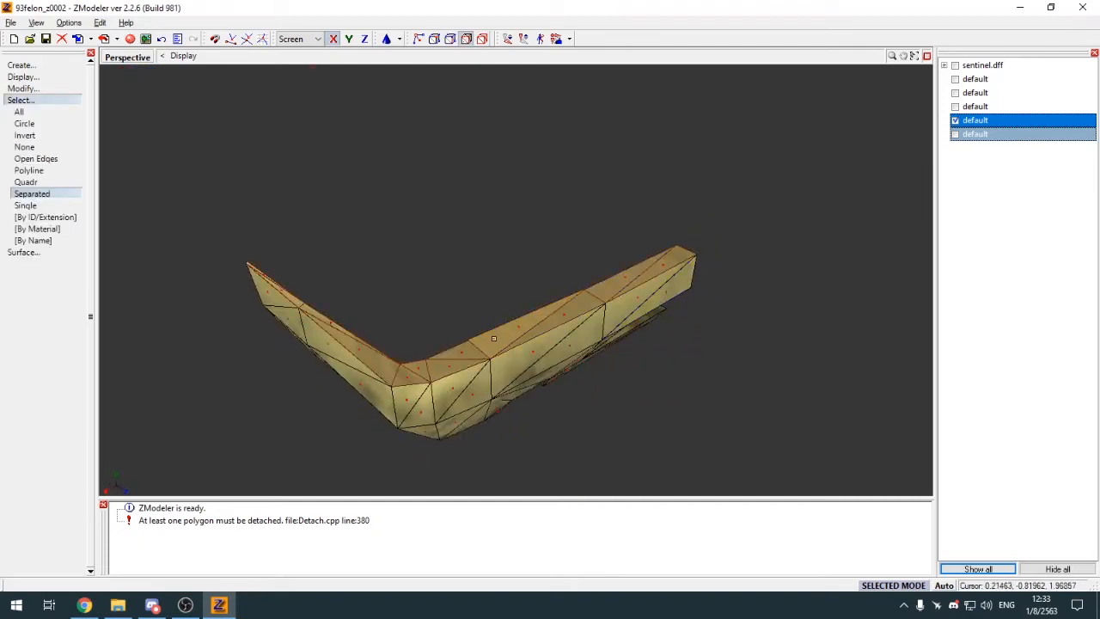
Step: Detach the selected top-surface polygons of the rear bumper to a new object and return to object level
key(d)
click(79, 302)
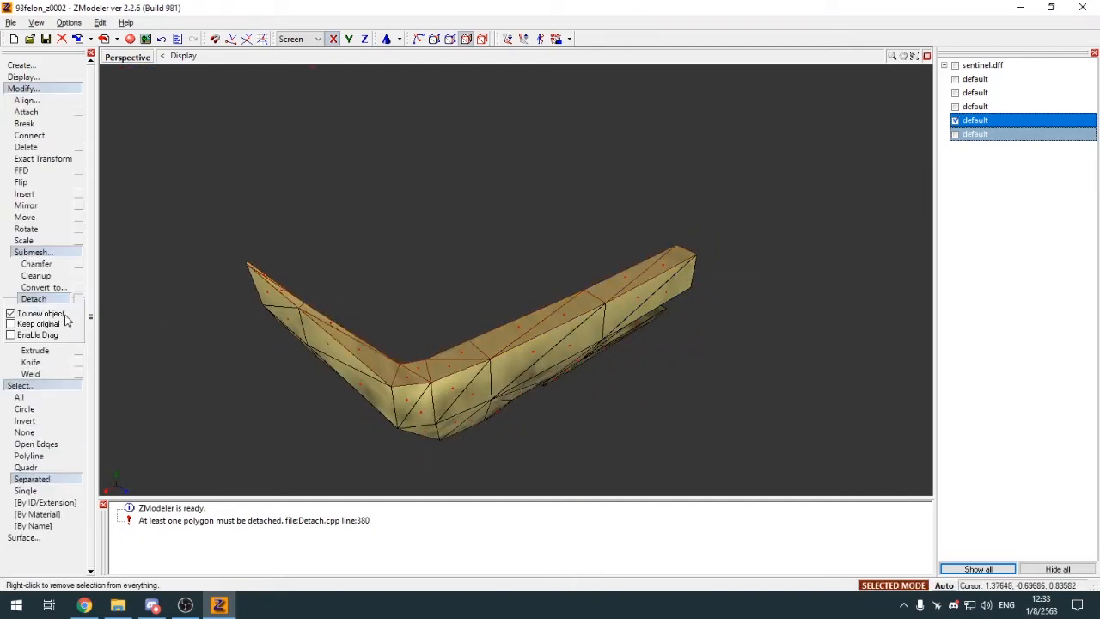
click(164, 180)
click(51, 90)
click(52, 101)
middle_drag(295, 127, 305, 127)
key(4)
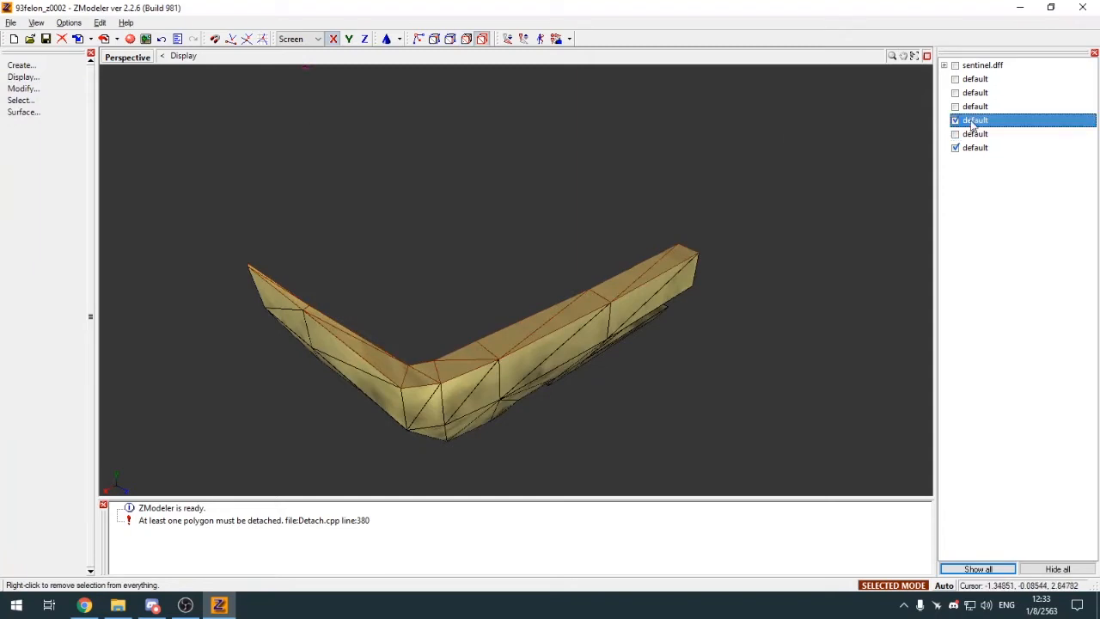
Step: Show only the detached top strip, clear its selection and restore the four-viewport layout
click(956, 148)
click(955, 150)
click(956, 121)
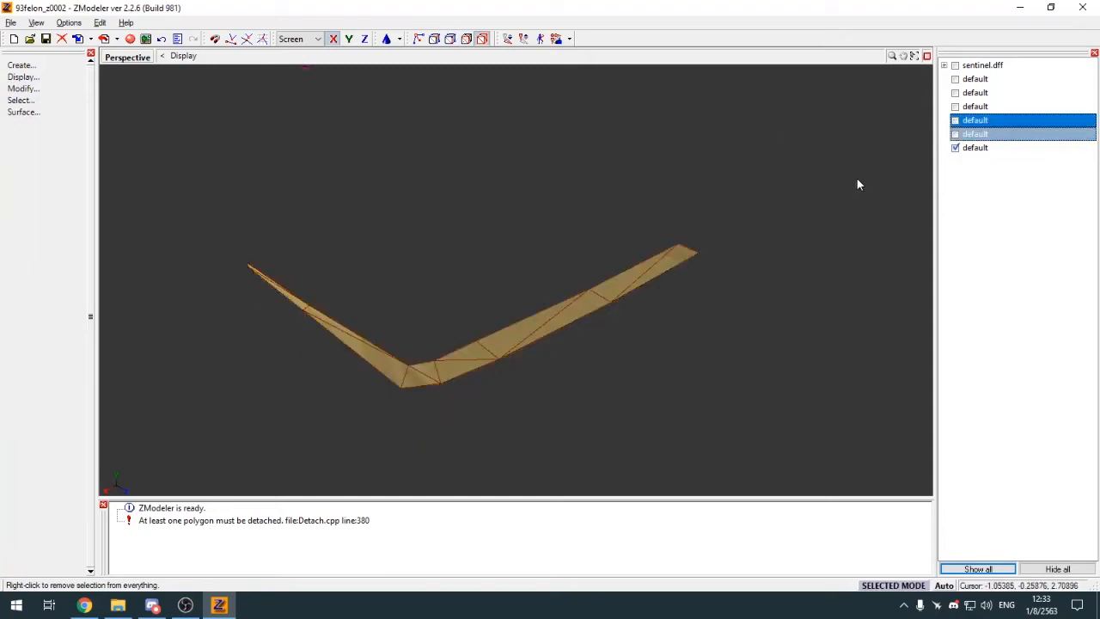
right_click(856, 177)
key(alt+w)
key(space)
key(space)
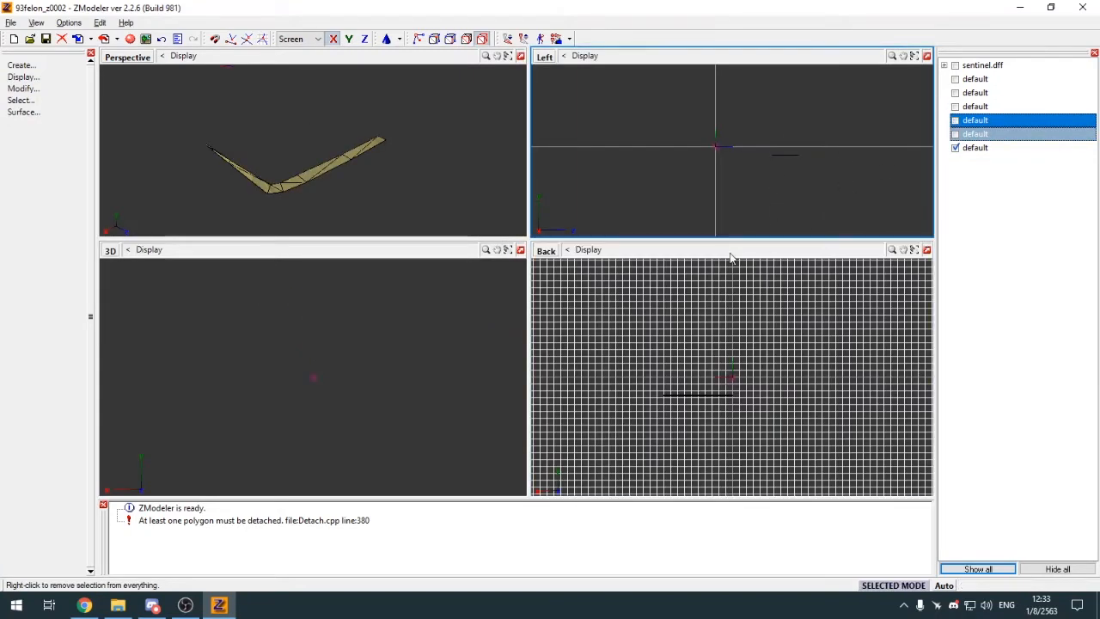
Step: Switch the Back viewport to Top and generate new UV mapping for the strip from viewport XY
click(546, 250)
click(560, 307)
scroll(721, 367, down, 4)
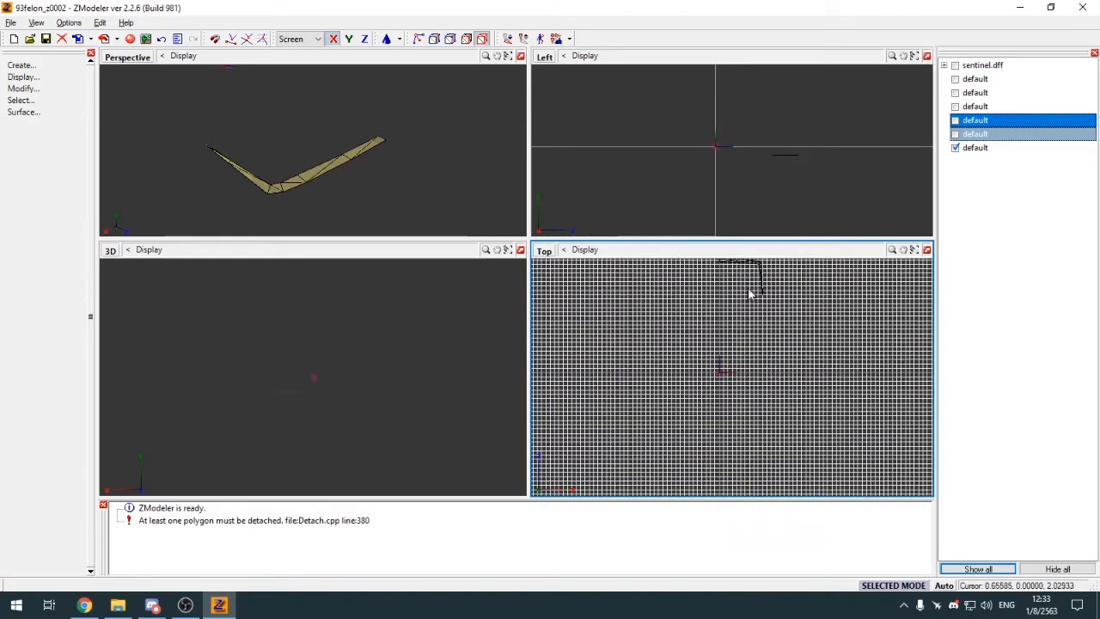
scroll(750, 293, up, 2)
scroll(749, 296, down, 3)
scroll(750, 297, up, 1)
click(750, 302)
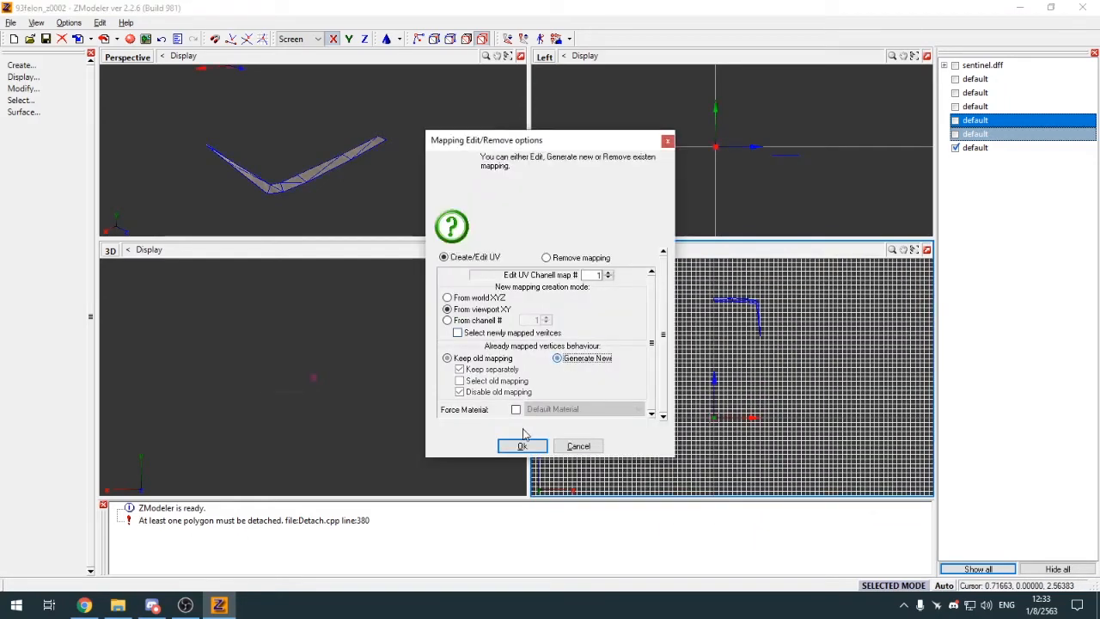
click(523, 445)
Step: Change the 3D viewport to UV Mapper and regenerate the strip's UV mapping from the Top viewport
click(110, 250)
click(465, 362)
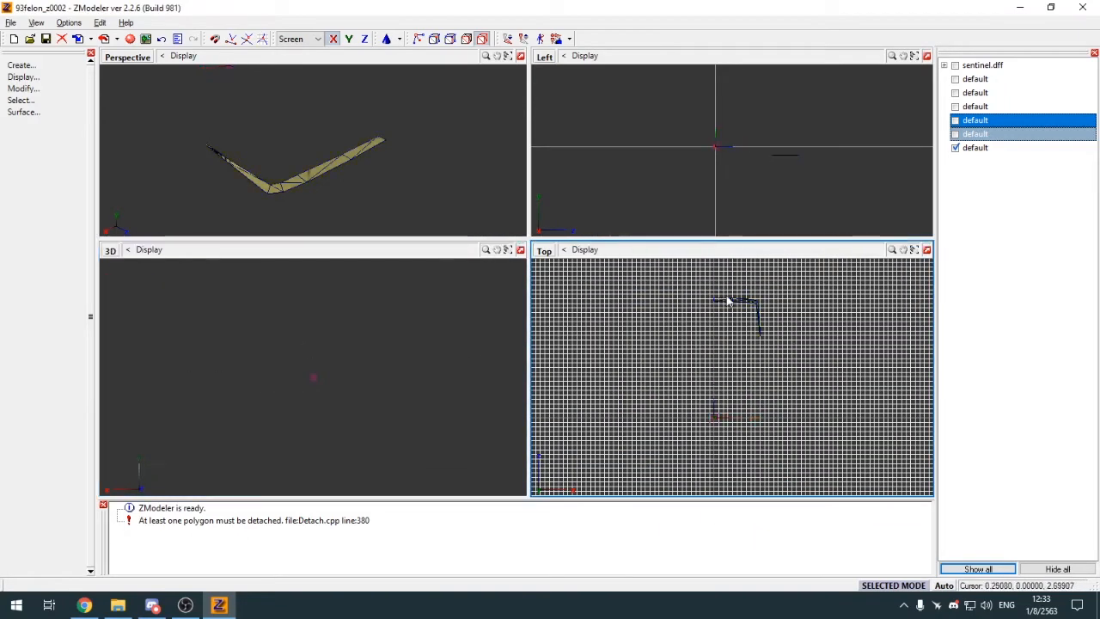
click(727, 300)
click(580, 363)
click(520, 446)
click(110, 250)
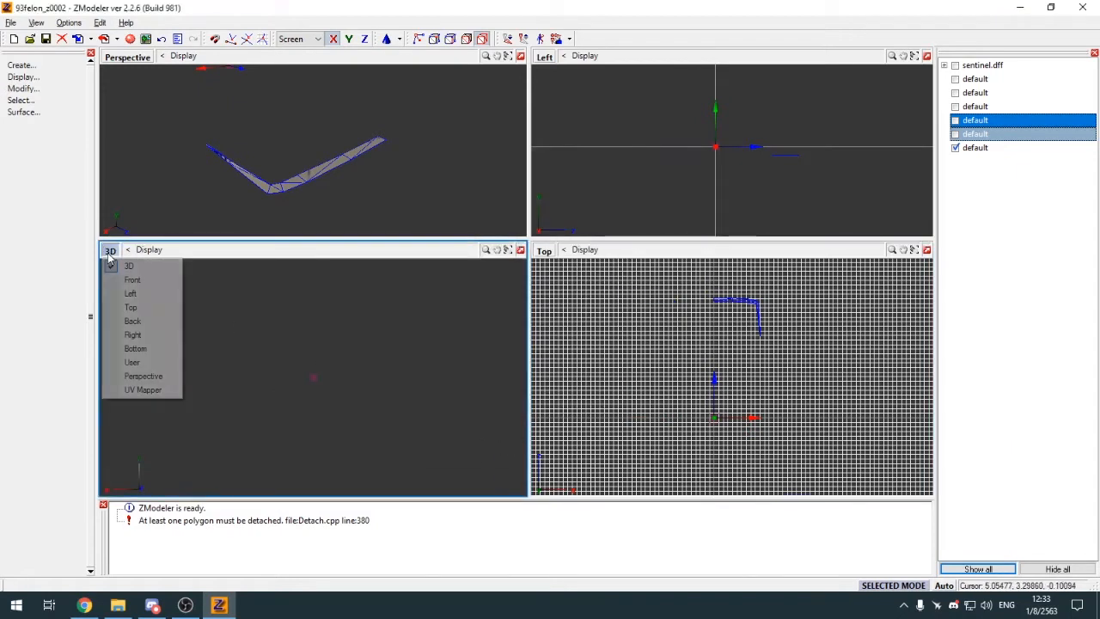
click(140, 390)
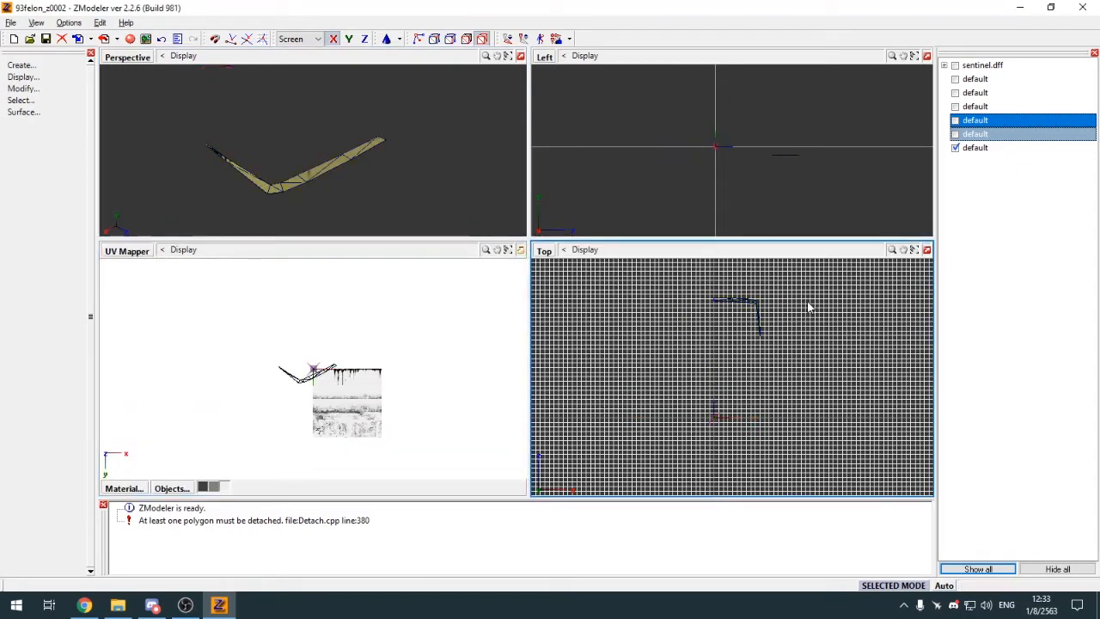
click(731, 299)
click(523, 446)
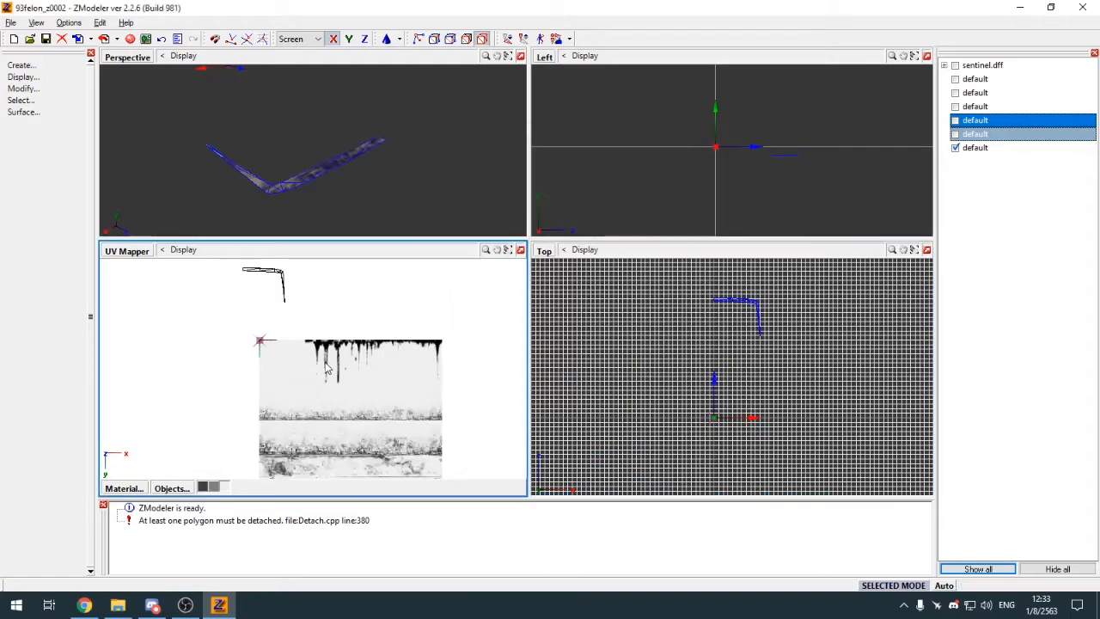
Step: Move the strip's UVs over the texture and scale them down into the clean area near its origin corner
mouse_move(36, 123)
key(m)
drag(269, 277, 281, 330)
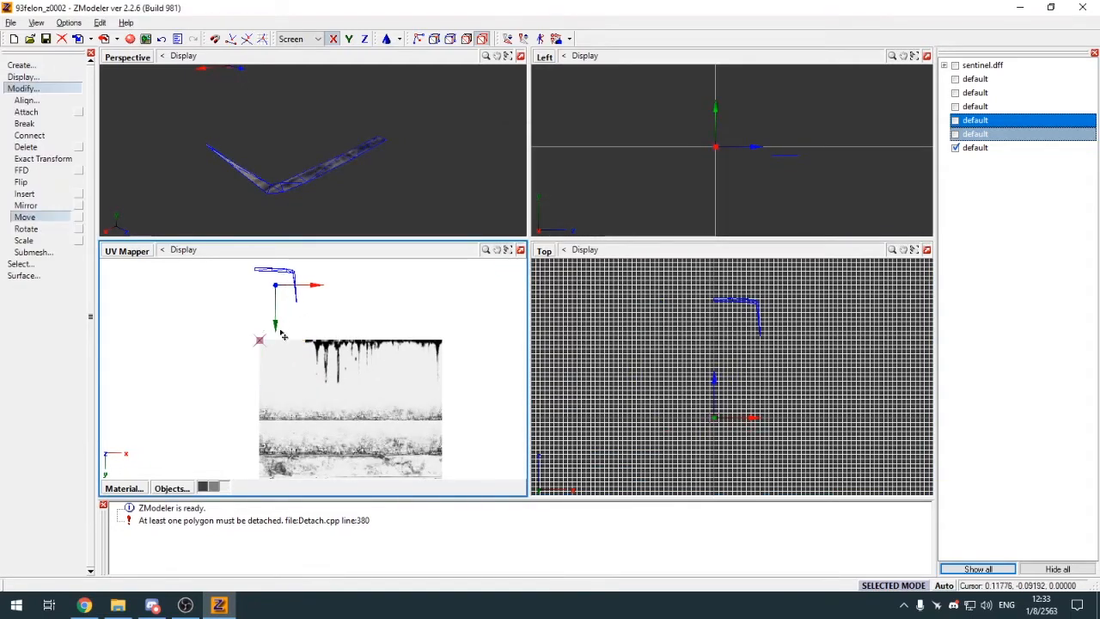
key(m)
drag(292, 275, 290, 337)
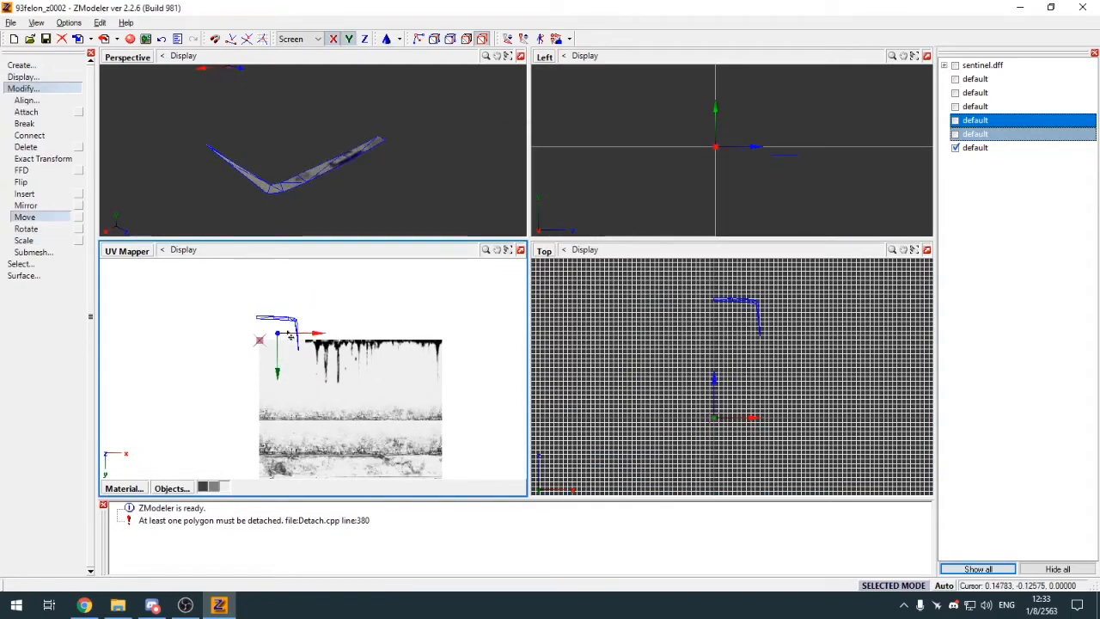
scroll(270, 336, up, 3)
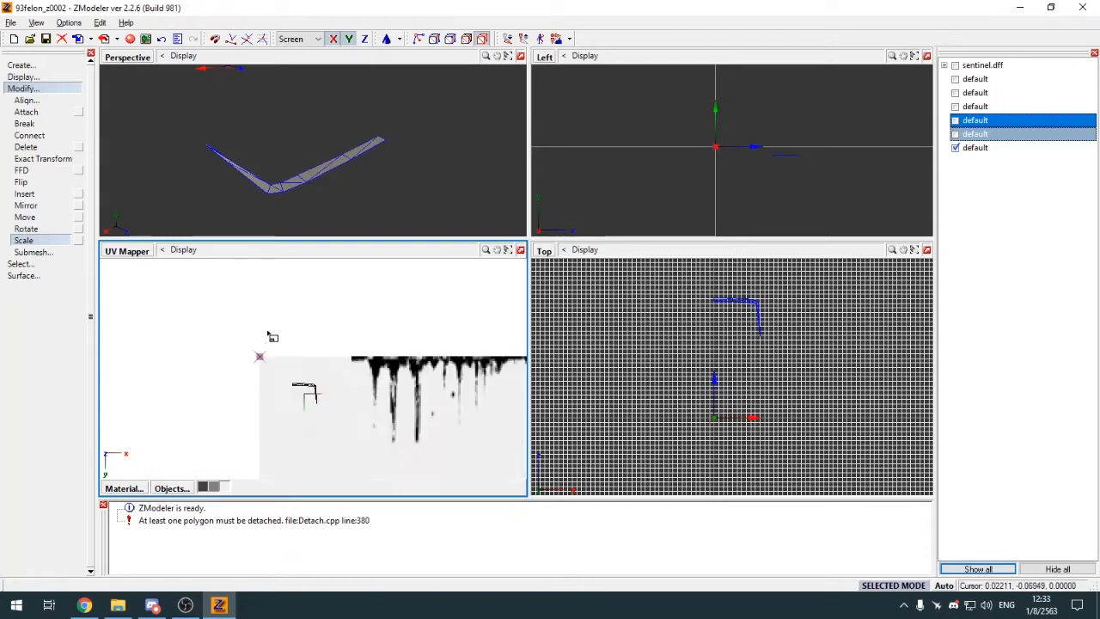
Step: Leave the UV Mapper, show the rear bumper again and attach the detached top strip to it
click(136, 252)
click(138, 265)
key(Escape)
key(alt+w)
key(a)
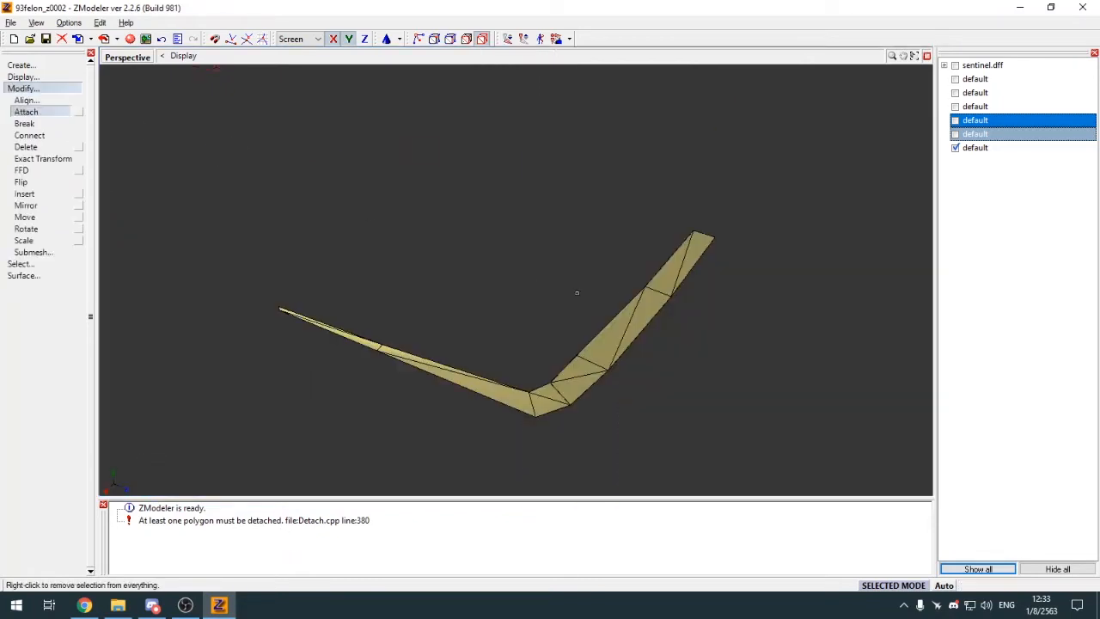
click(955, 134)
click(955, 134)
click(956, 122)
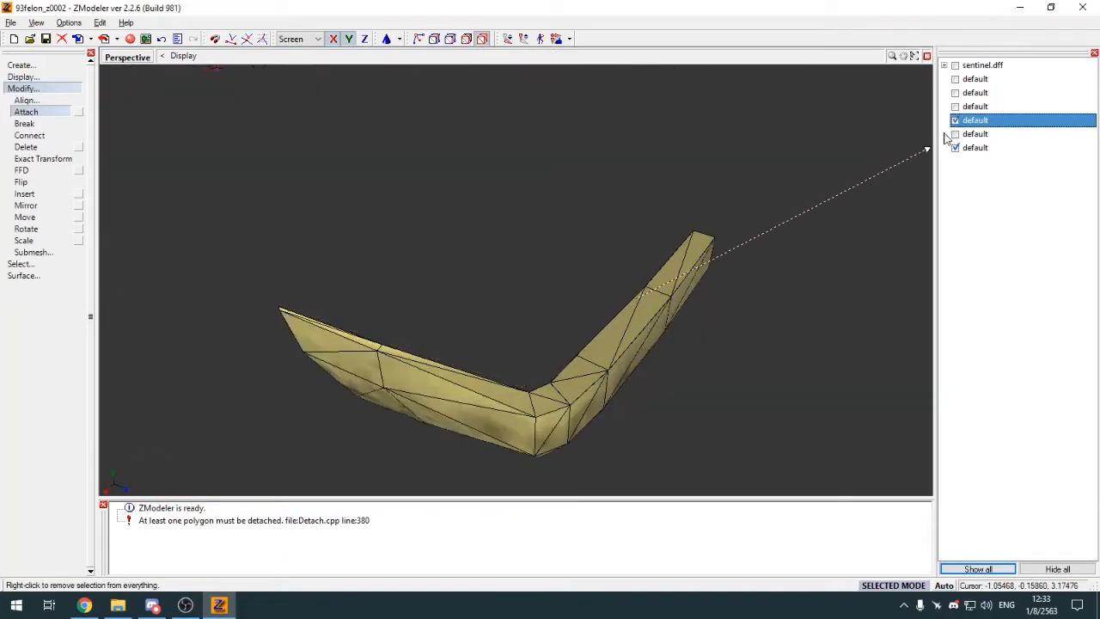
click(649, 306)
click(481, 409)
click(34, 88)
Step: Examine the separate body parts from several angles, showing and hiding them one by one to check their texture
middle_drag(134, 126, 406, 199)
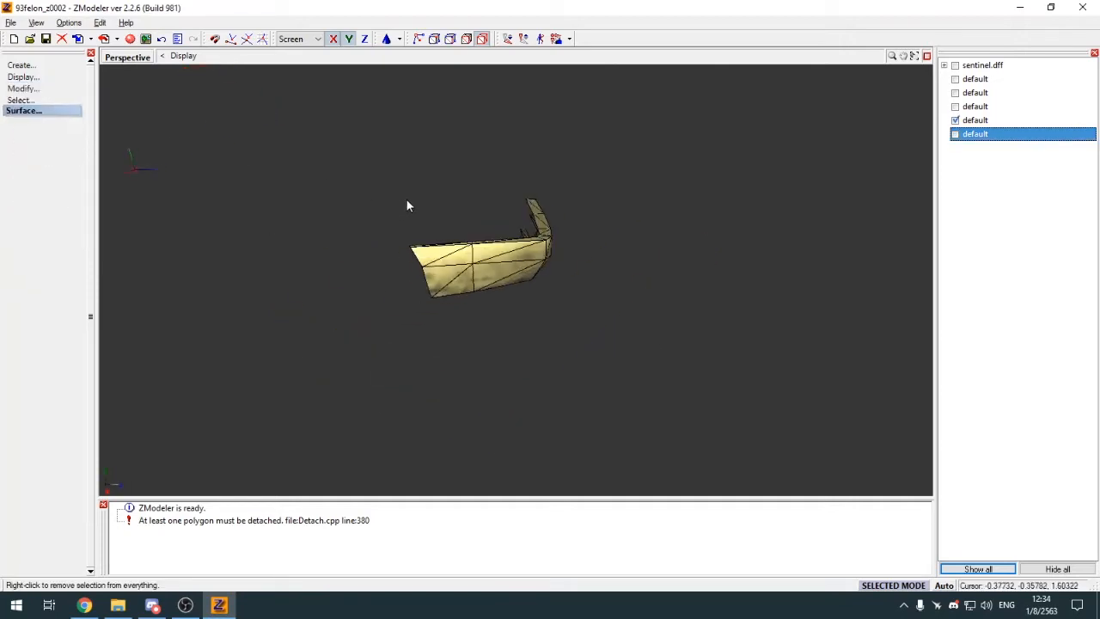
click(956, 120)
click(958, 106)
click(957, 104)
click(956, 96)
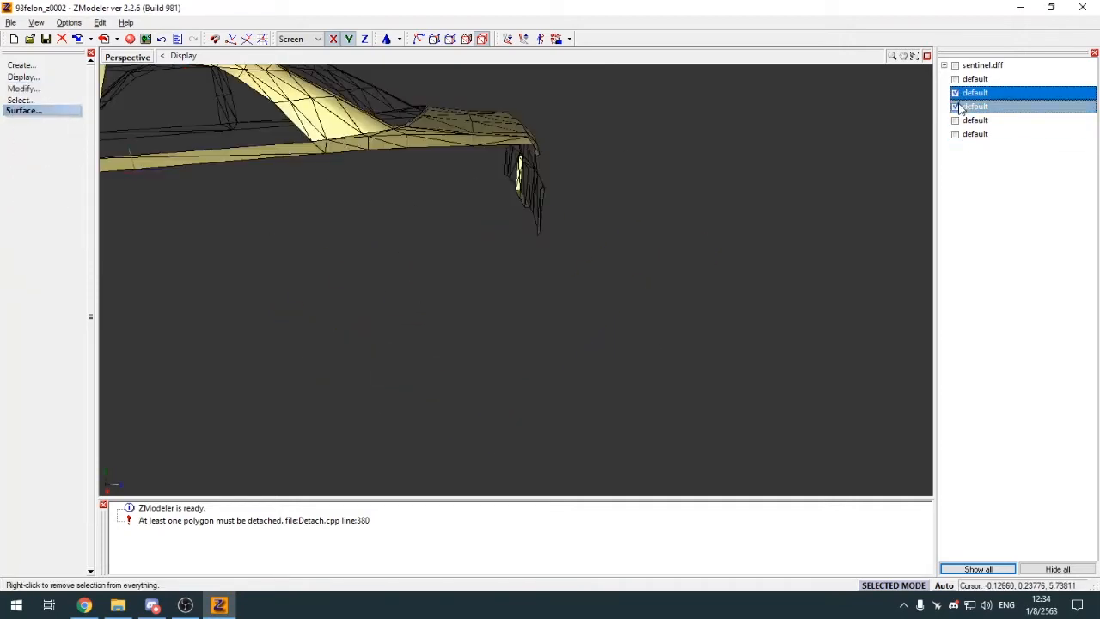
click(956, 96)
click(955, 109)
middle_drag(593, 249, 508, 376)
scroll(515, 369, up, 5)
middle_drag(799, 203, 580, 295)
scroll(755, 192, down, 5)
click(956, 121)
click(955, 108)
click(956, 121)
Step: Isolate the upper body shell, generate new UV mapping for it from the Left viewport and open the UV Mapper
click(955, 94)
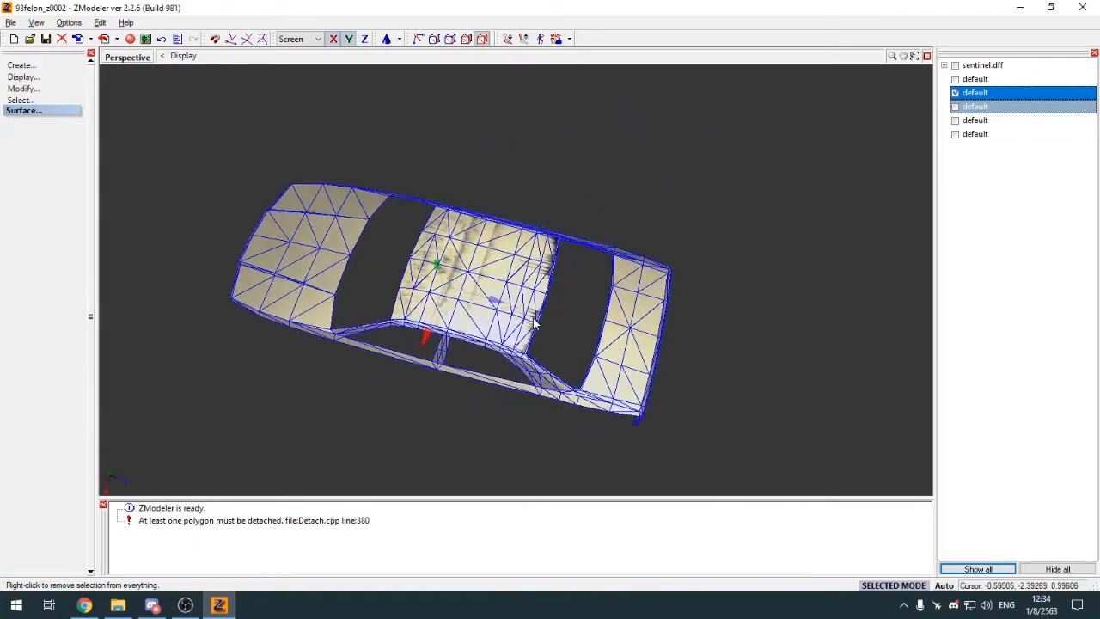
middle_drag(498, 296, 496, 192)
key(w)
scroll(792, 164, up, 5)
click(608, 142)
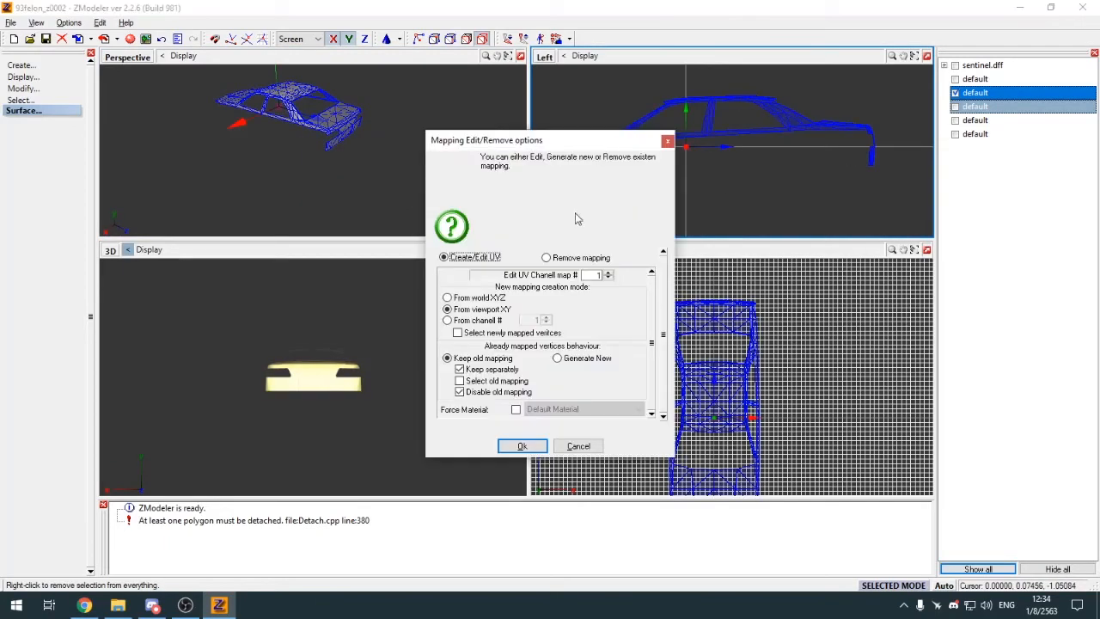
click(523, 447)
click(110, 251)
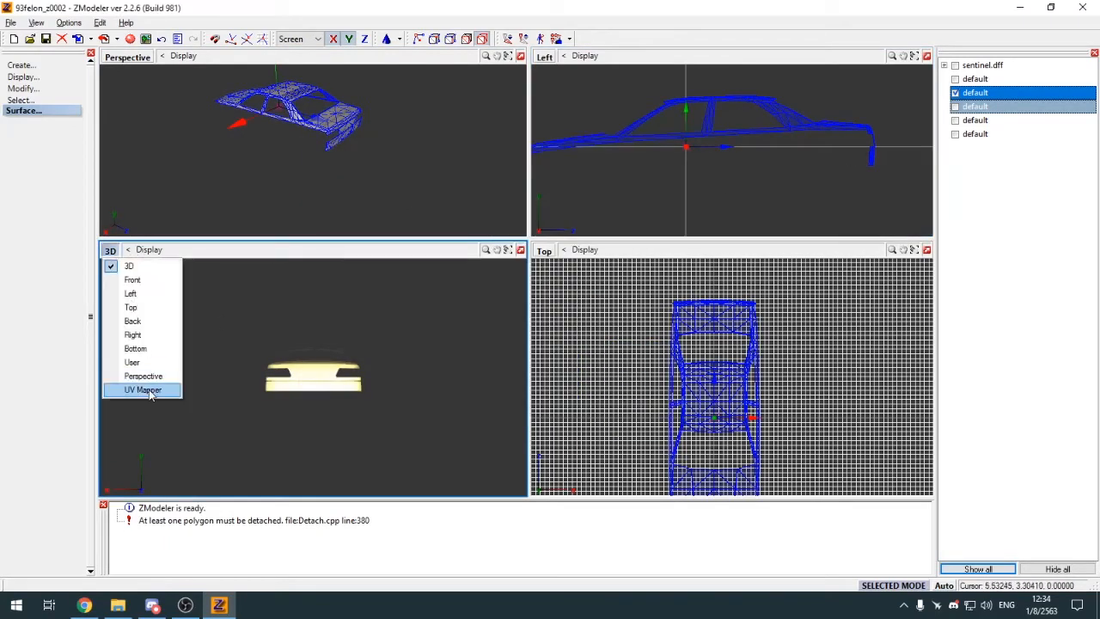
click(131, 386)
Step: Scale the upper body's UVs down, move them onto the clean area of the texture and return to the enlarged perspective view
click(23, 76)
click(367, 351)
key(s)
drag(352, 435, 345, 392)
drag(326, 553, 330, 540)
scroll(340, 404, up, 6)
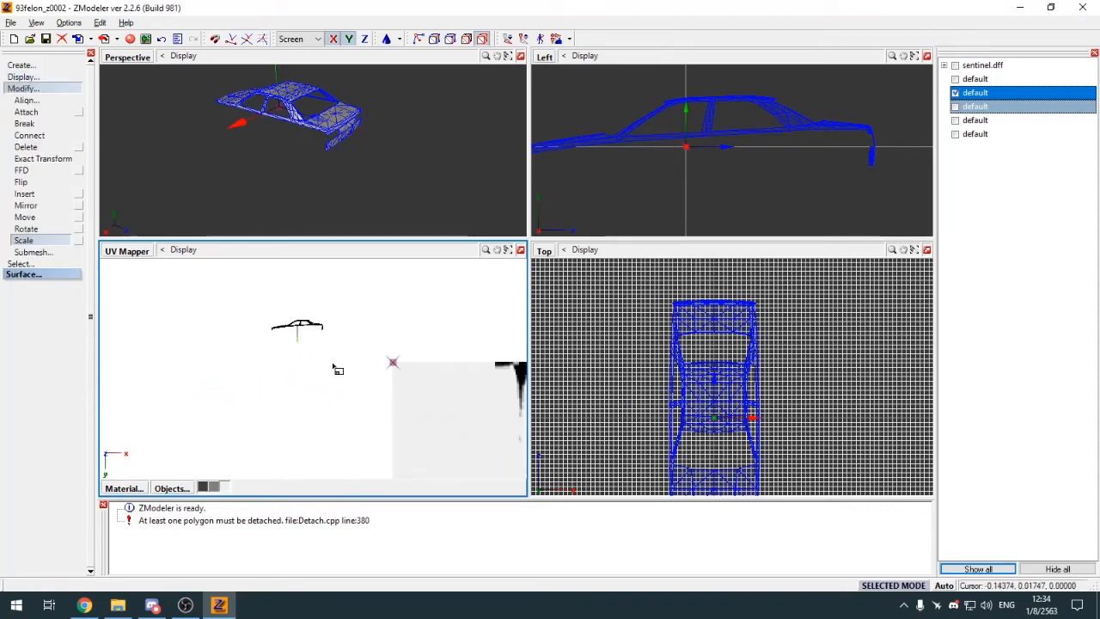
key(m)
drag(475, 434, 550, 433)
scroll(332, 380, down, 3)
scroll(407, 400, up, 3)
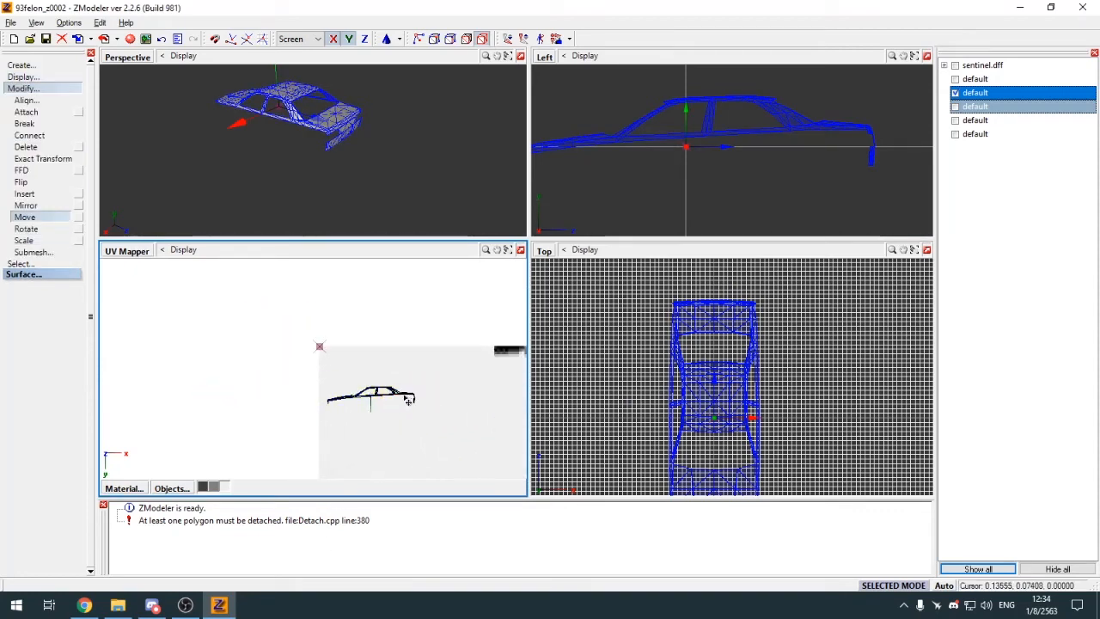
click(138, 268)
click(521, 56)
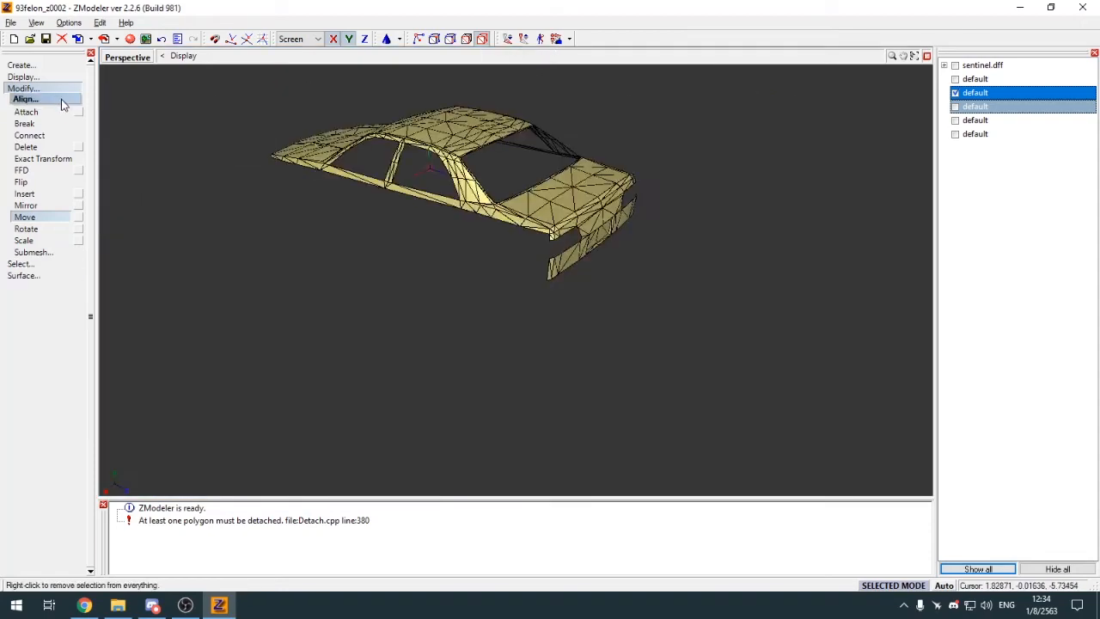
Step: Show the car's side panels together with the upper body shell and attach them to each other
click(59, 91)
middle_drag(164, 157, 464, 207)
click(955, 120)
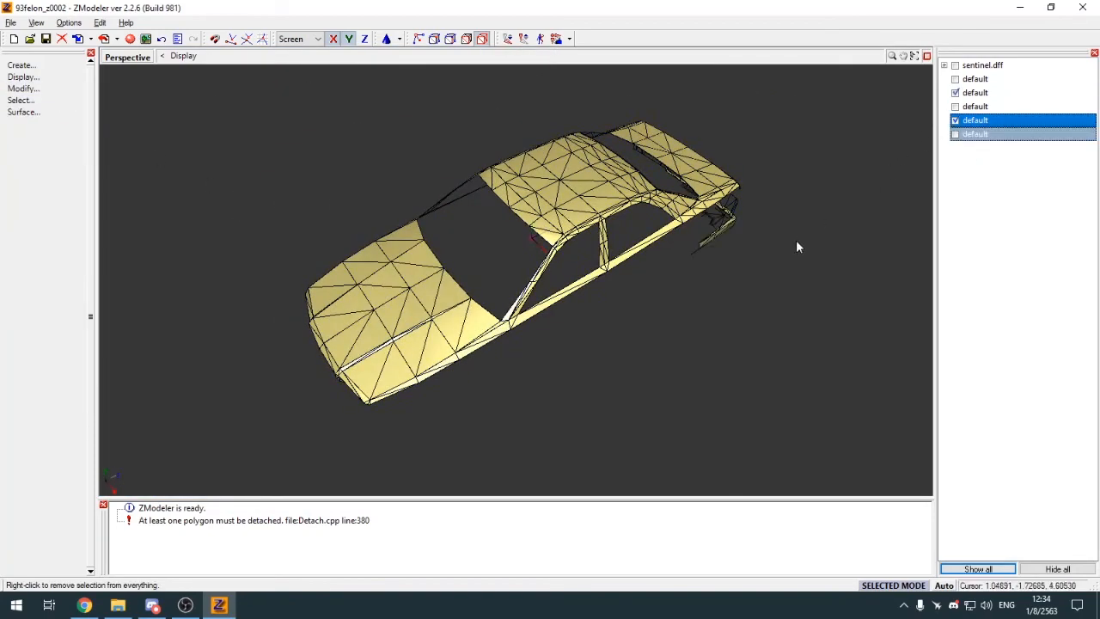
middle_drag(796, 239, 765, 193)
click(955, 121)
click(956, 107)
click(956, 107)
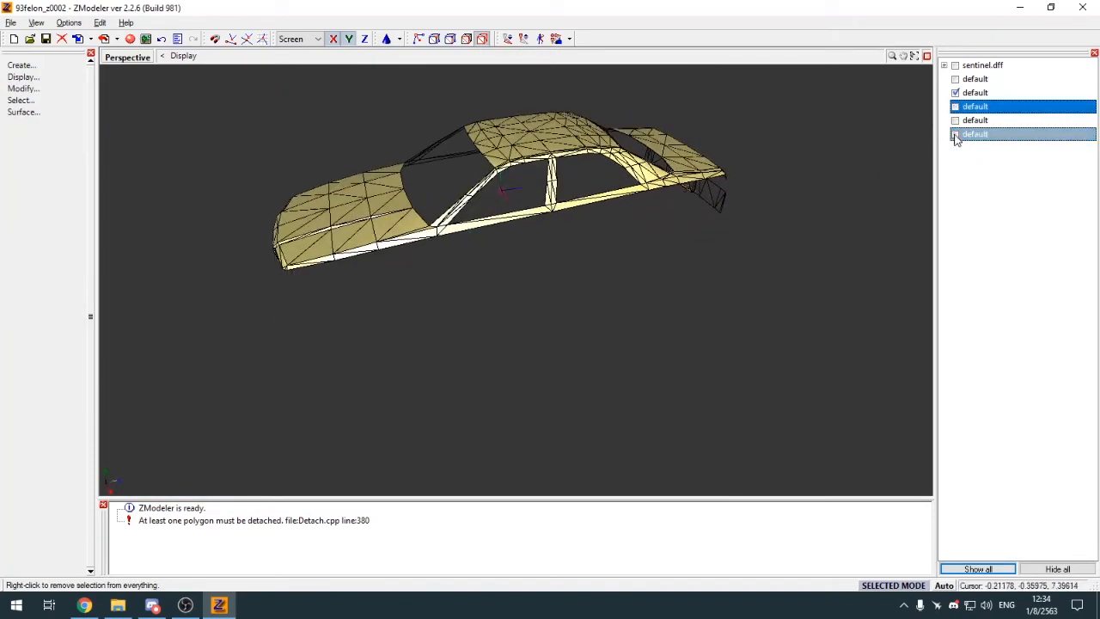
click(956, 135)
middle_drag(599, 276, 567, 263)
click(24, 88)
click(27, 111)
click(472, 249)
click(25, 89)
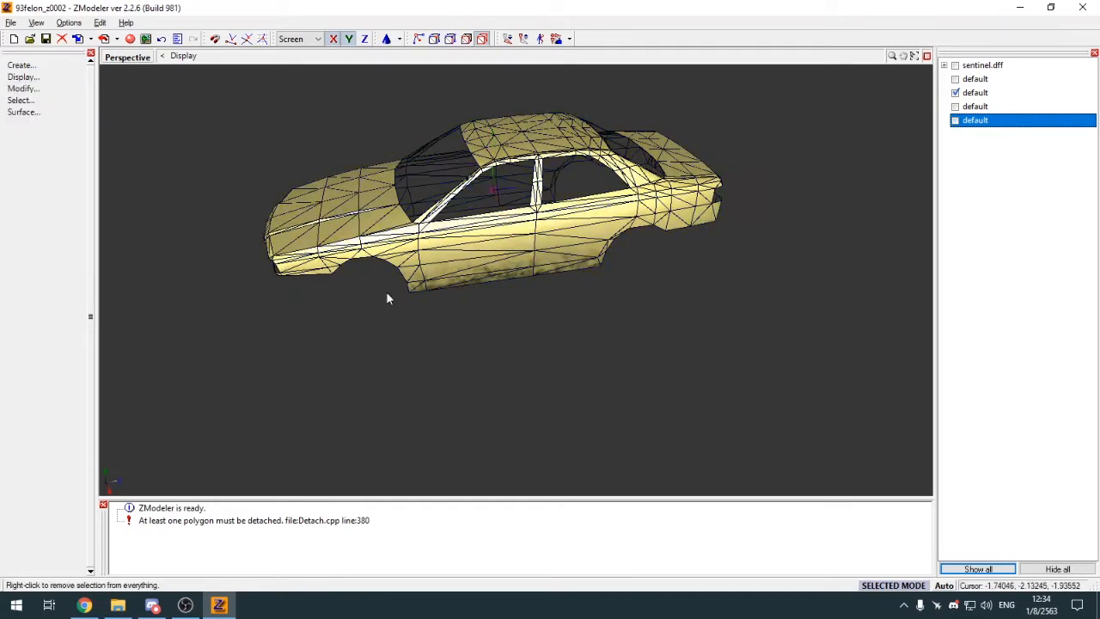
Step: Isolate the front bumper half, create a copy of it and hide the original
middle_drag(388, 297, 849, 197)
click(955, 107)
middle_drag(722, 163, 929, 141)
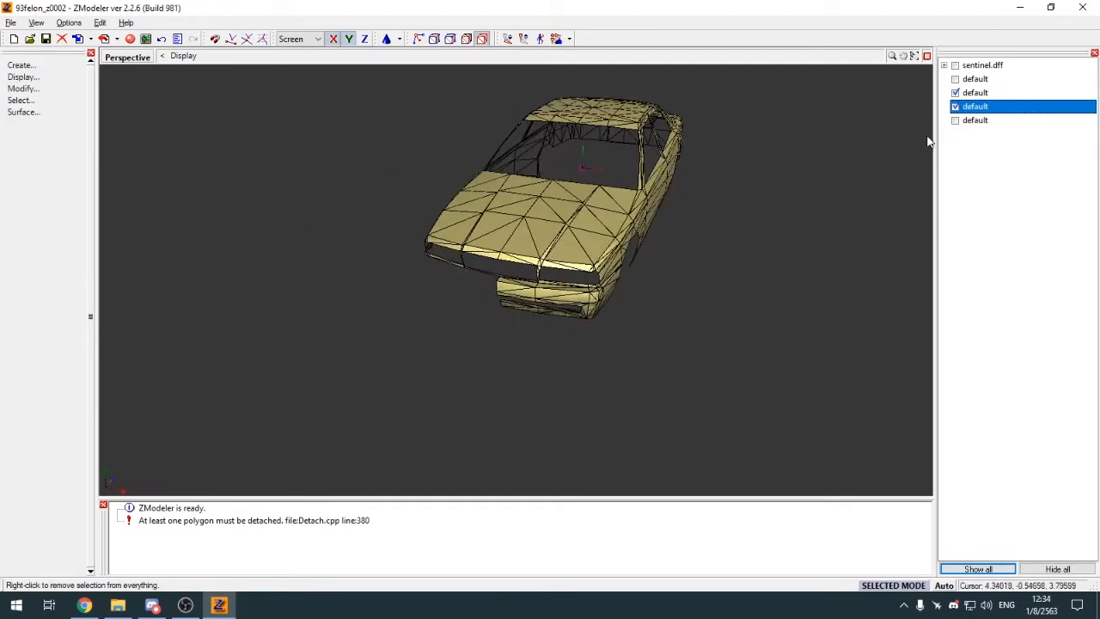
click(955, 94)
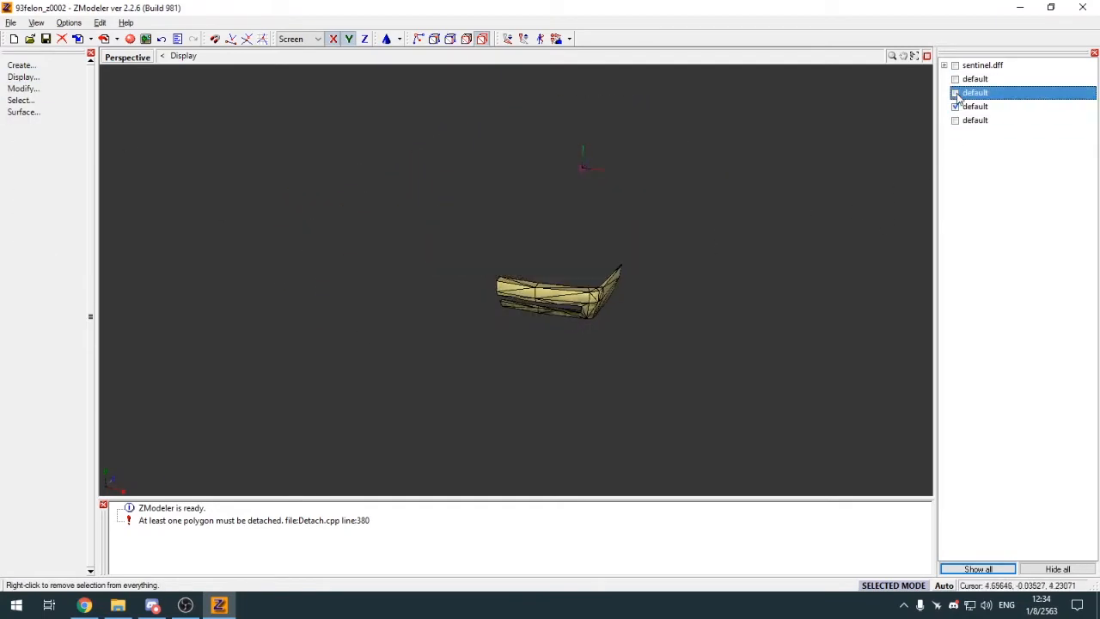
click(39, 65)
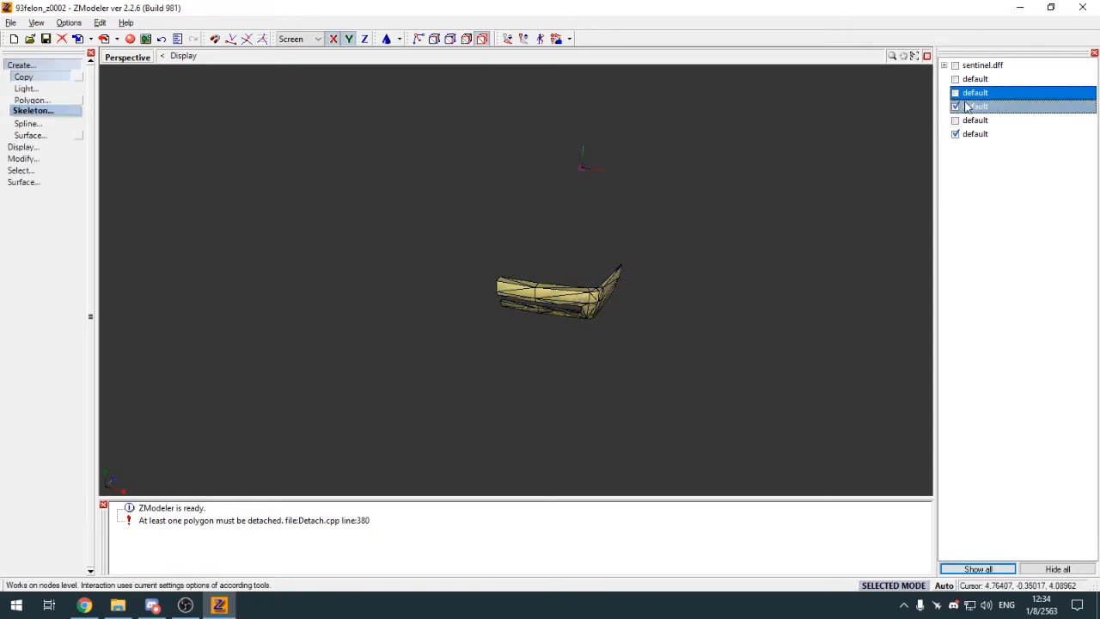
click(956, 106)
click(31, 66)
key(alt+w)
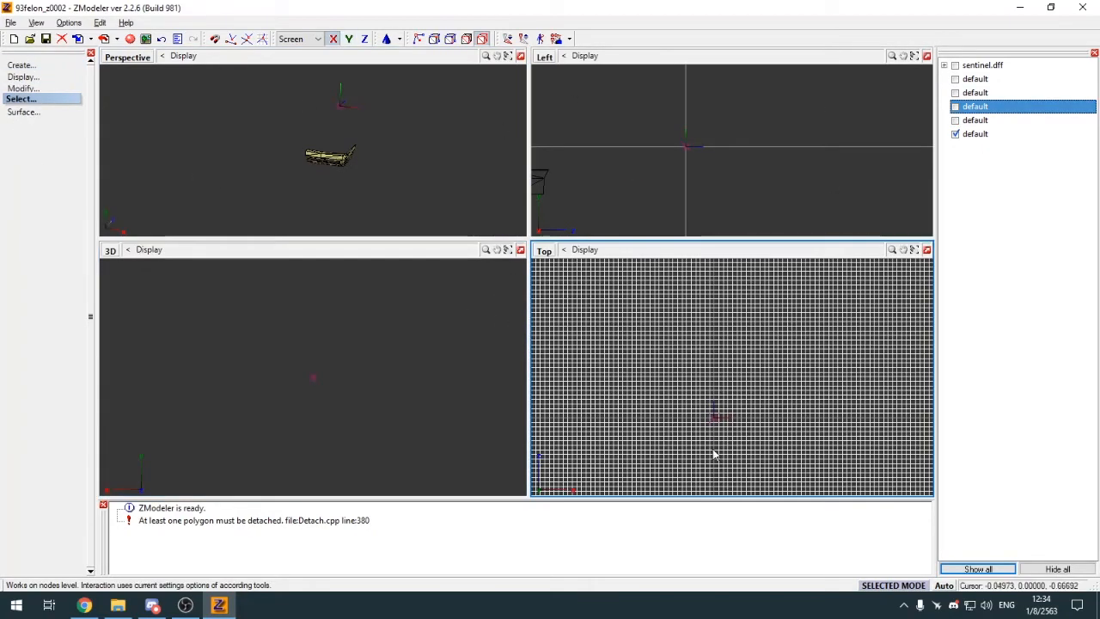
Step: Mirror the copied front bumper half along X from the Top viewport and enlarge the perspective view
scroll(700, 378, up, 5)
click(725, 391)
click(375, 84)
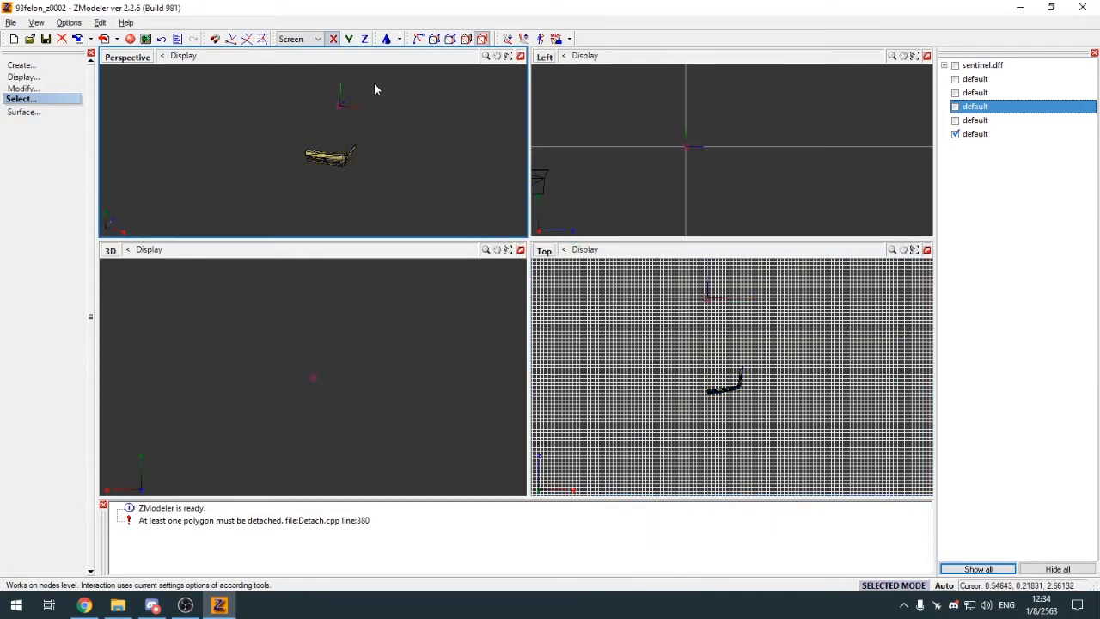
click(733, 389)
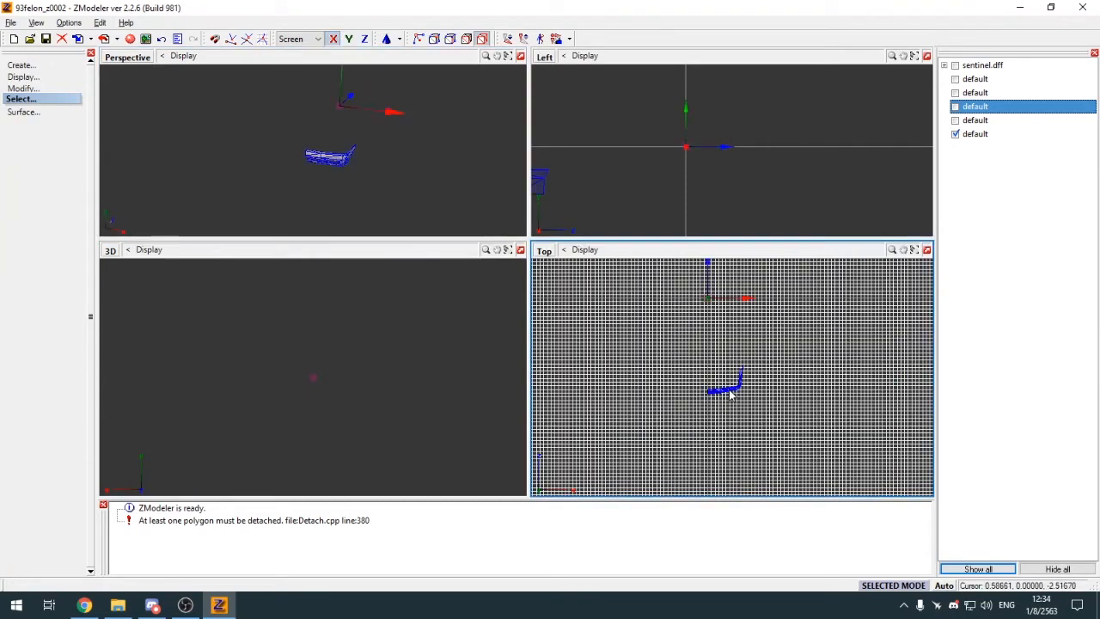
click(731, 393)
click(521, 56)
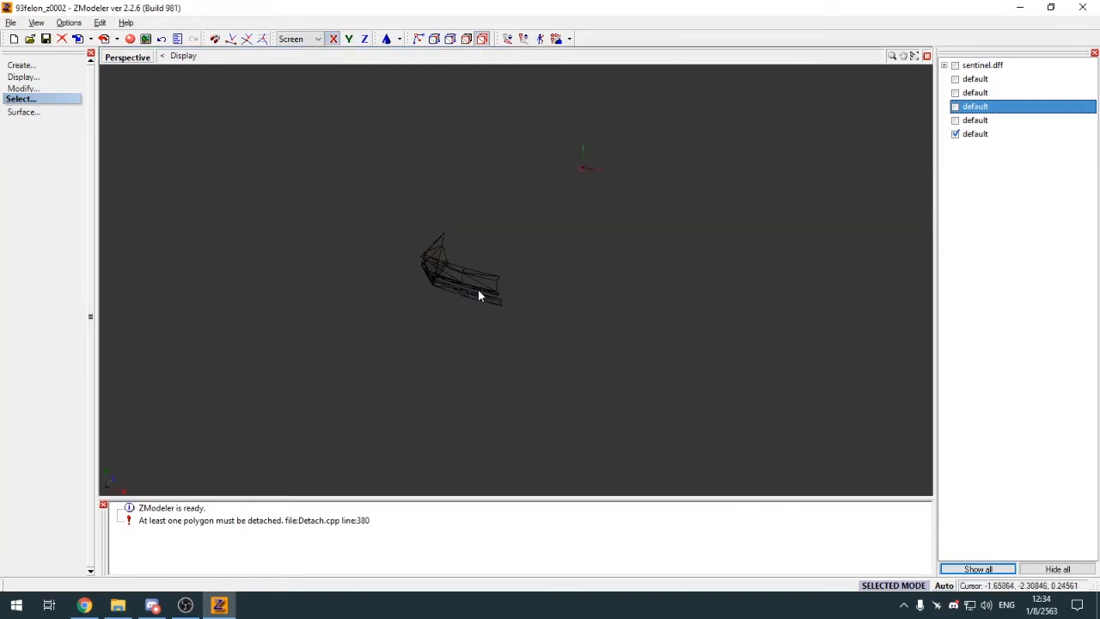
Step: Flip the mirrored front bumper half's faces and attach it to the original half
click(478, 290)
click(485, 289)
click(488, 289)
middle_drag(488, 289, 606, 290)
key(a)
click(559, 273)
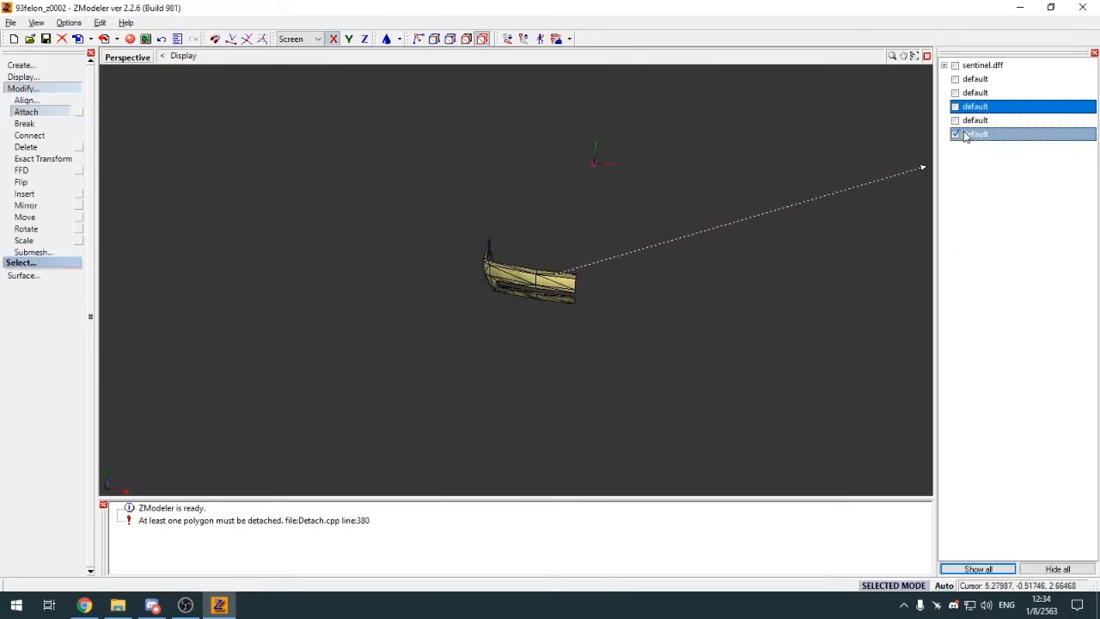
click(956, 121)
click(956, 121)
click(955, 108)
click(624, 280)
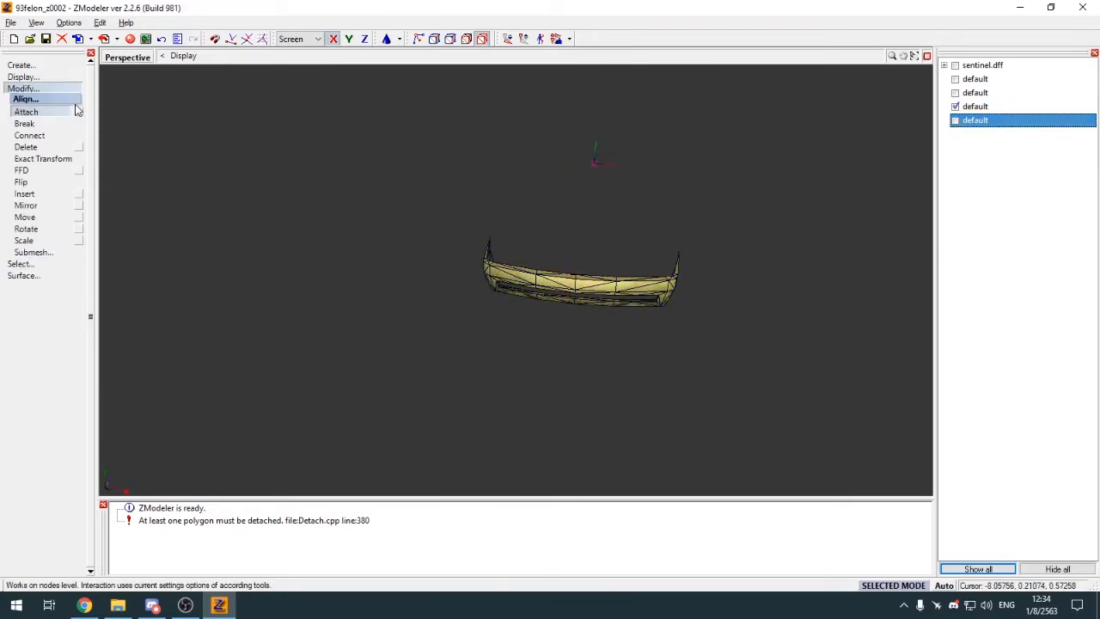
Step: Weld the vertices along the front bumper's centre seam, including those around the lower opening
click(74, 89)
scroll(599, 277, up, 5)
key(1)
middle_drag(434, 259, 457, 276)
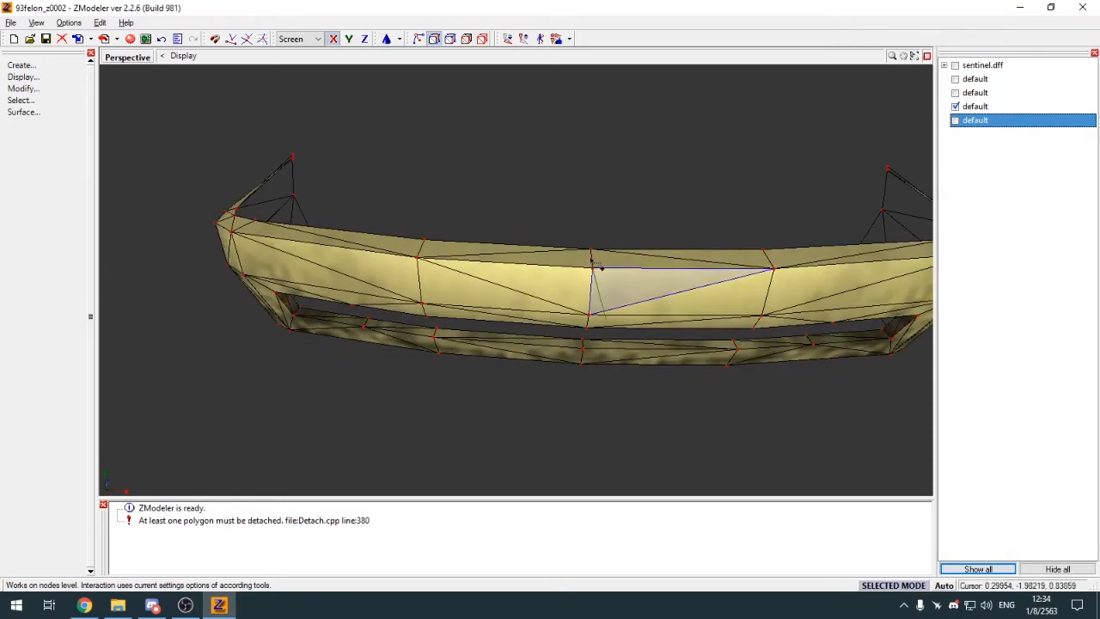
key(q)
drag(579, 238, 612, 263)
key(space)
click(585, 269)
middle_drag(629, 312, 612, 188)
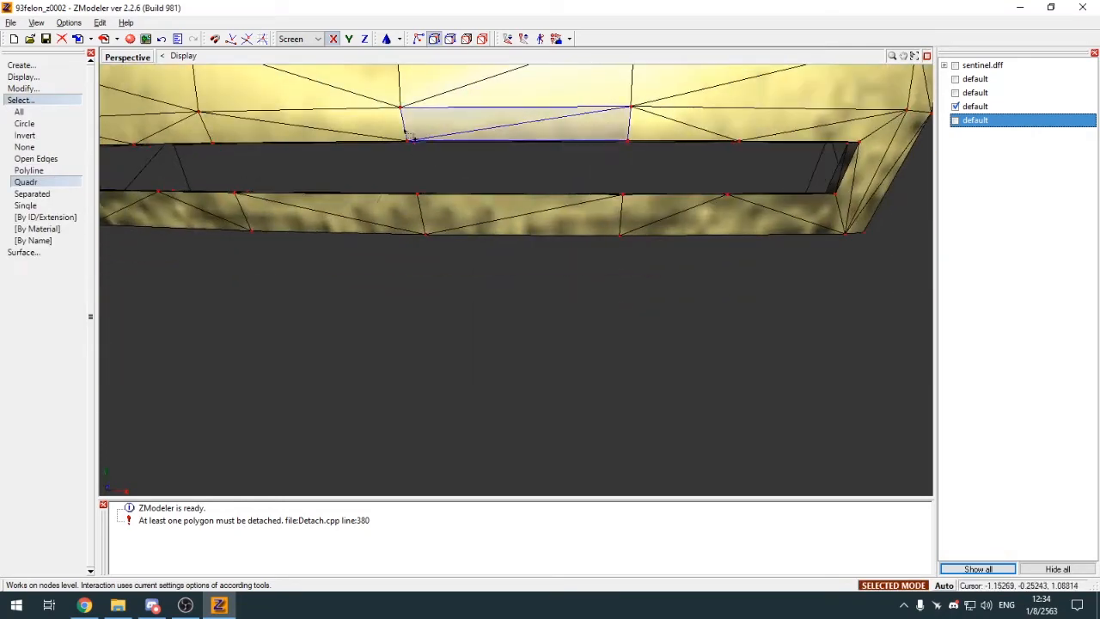
scroll(430, 133, down, 5)
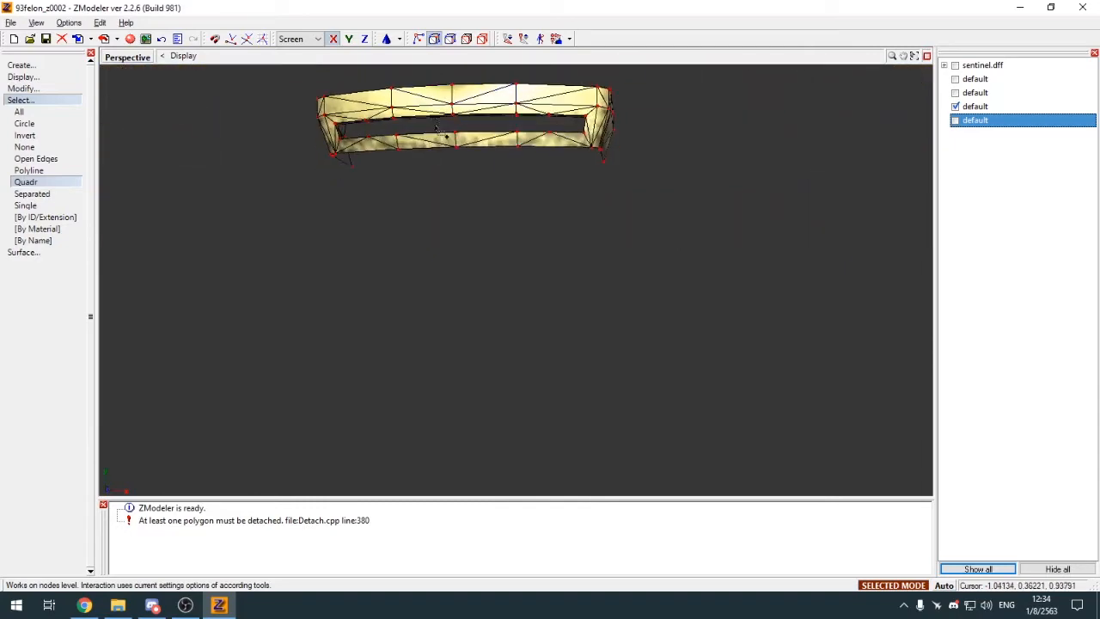
scroll(438, 131, up, 5)
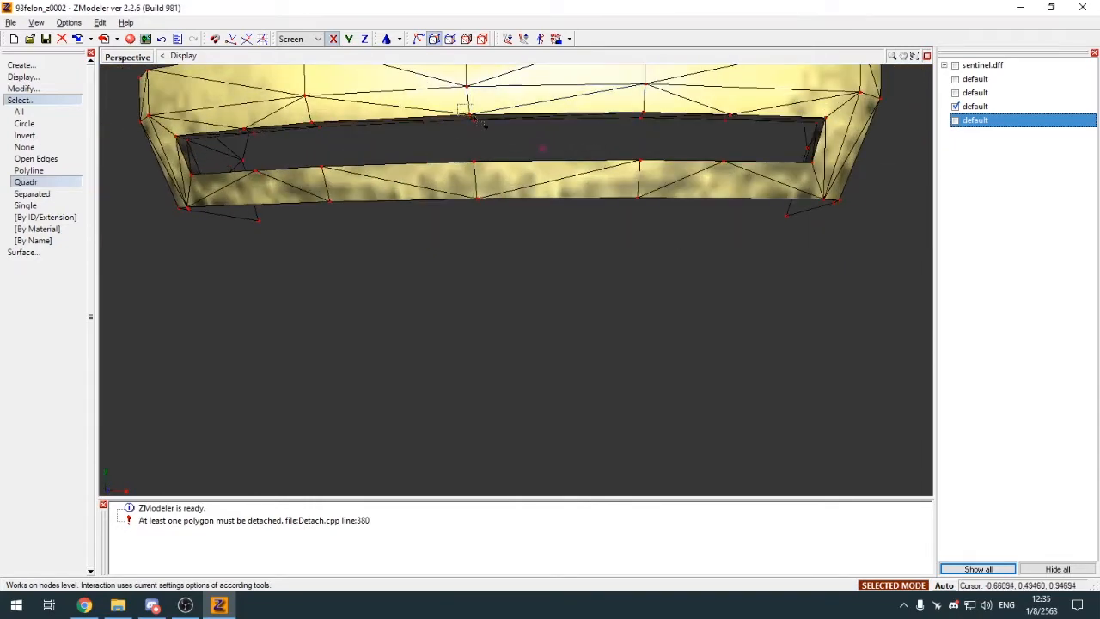
middle_drag(484, 126, 543, 411)
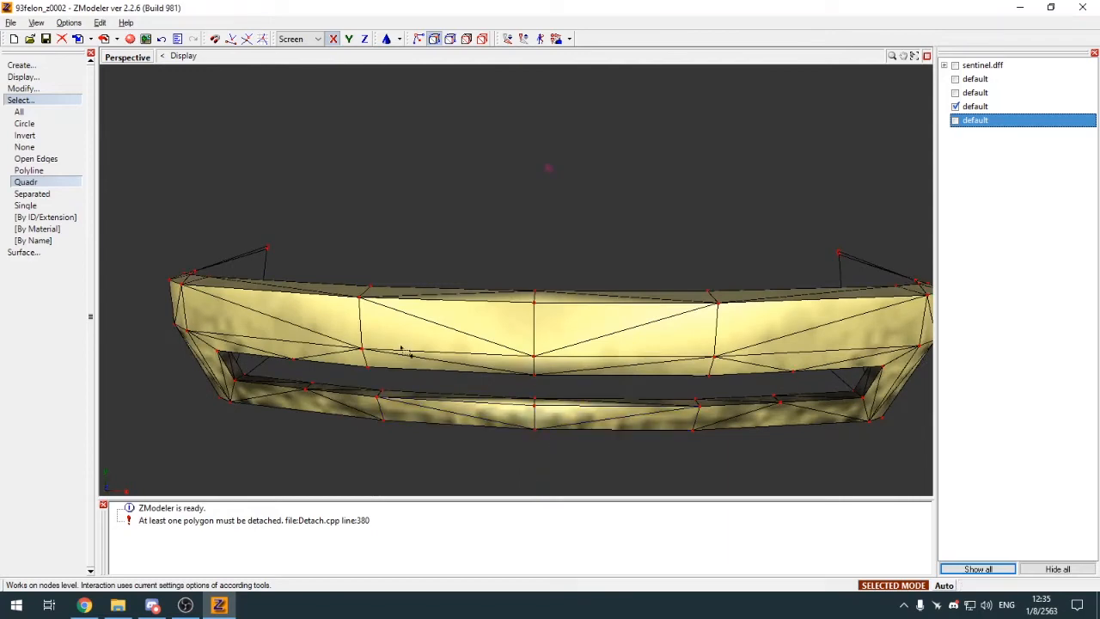
Step: Check the front bumper's separated polygon groups around the lower opening and along the top strip
key(3)
click(57, 102)
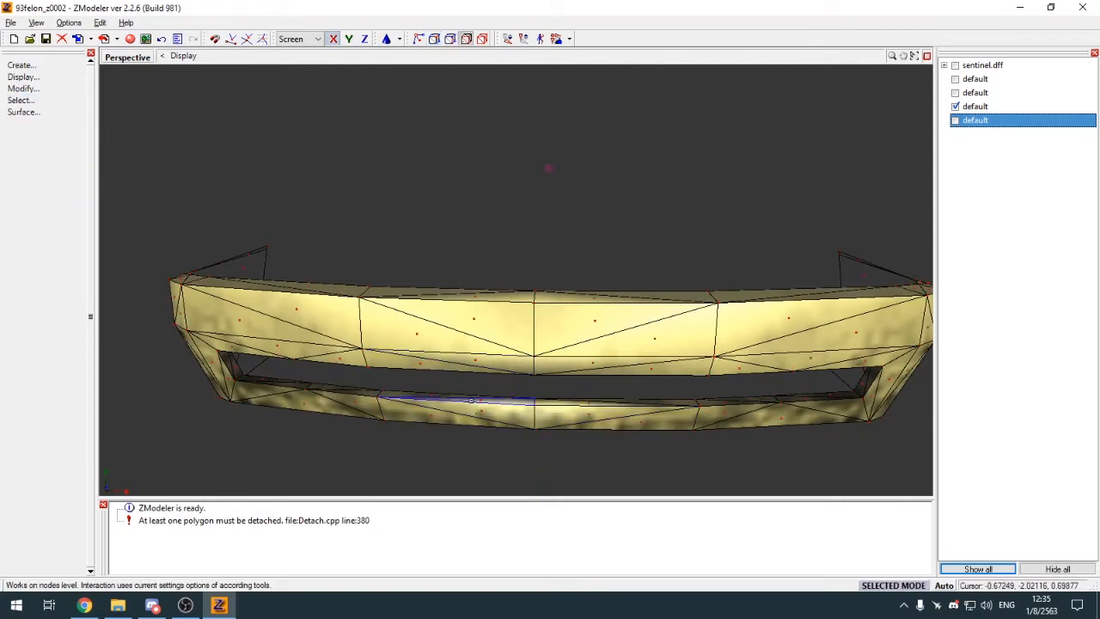
click(471, 399)
middle_drag(512, 402, 538, 133)
click(23, 89)
click(78, 299)
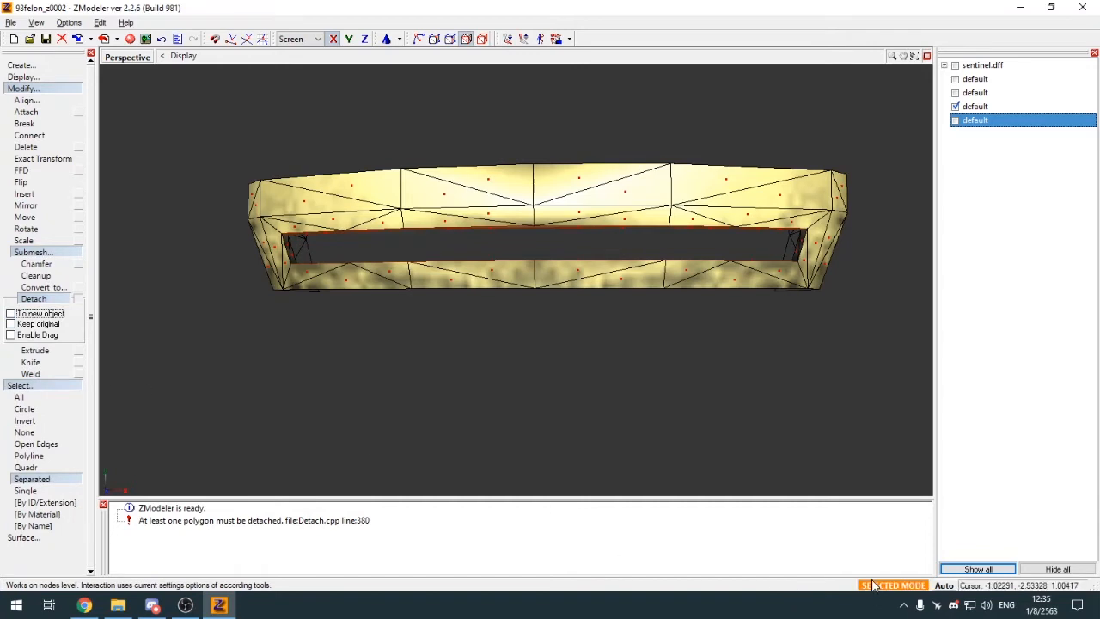
click(23, 88)
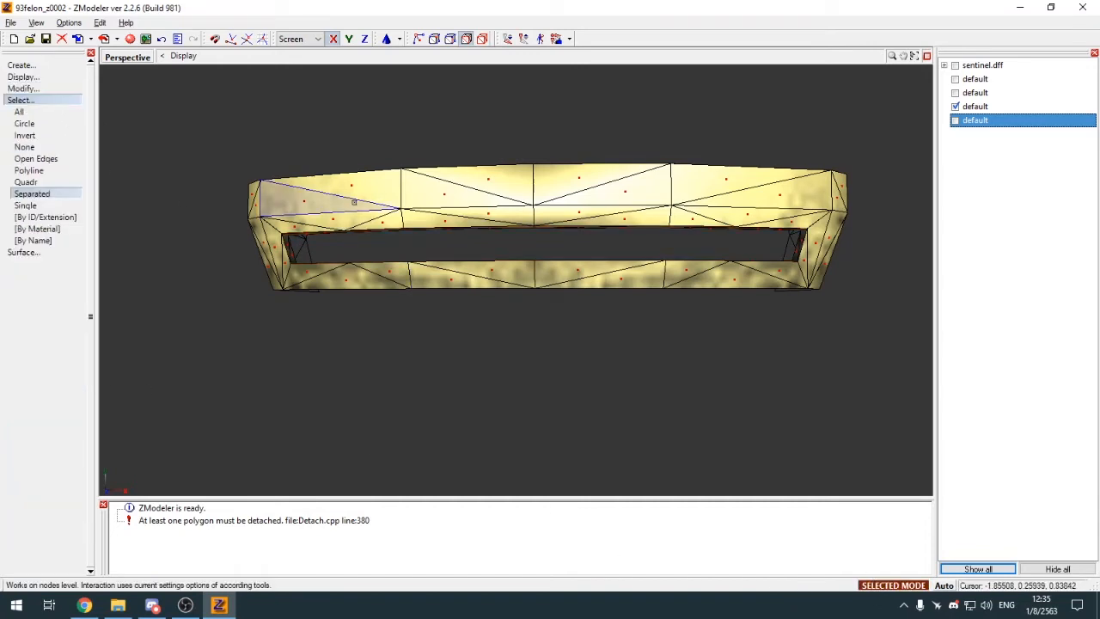
middle_drag(378, 202, 459, 325)
click(483, 317)
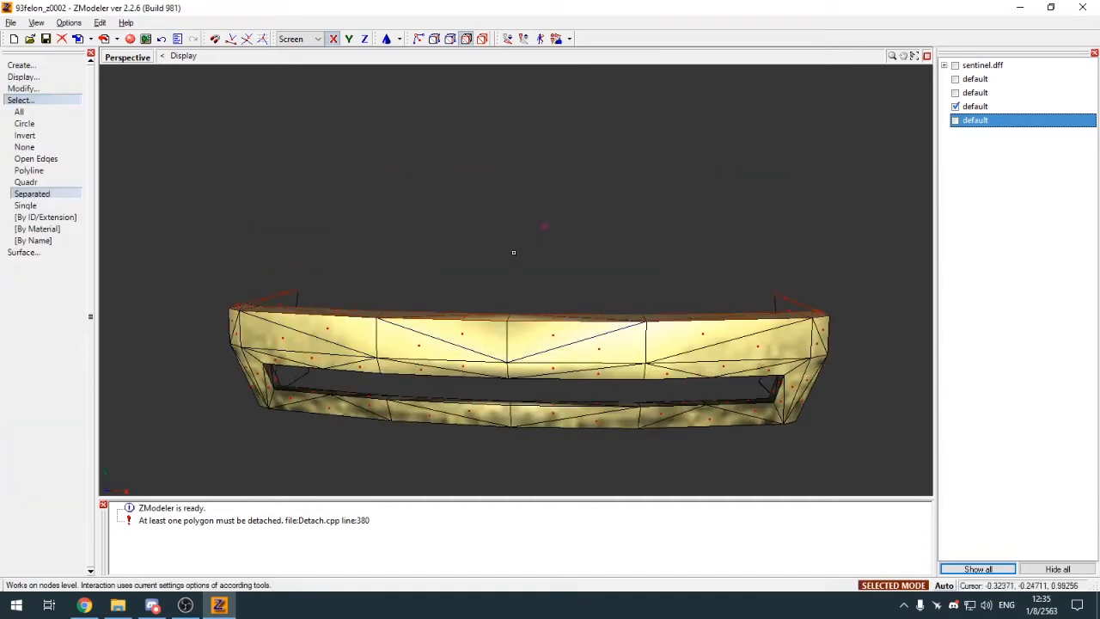
click(23, 88)
click(49, 90)
click(52, 101)
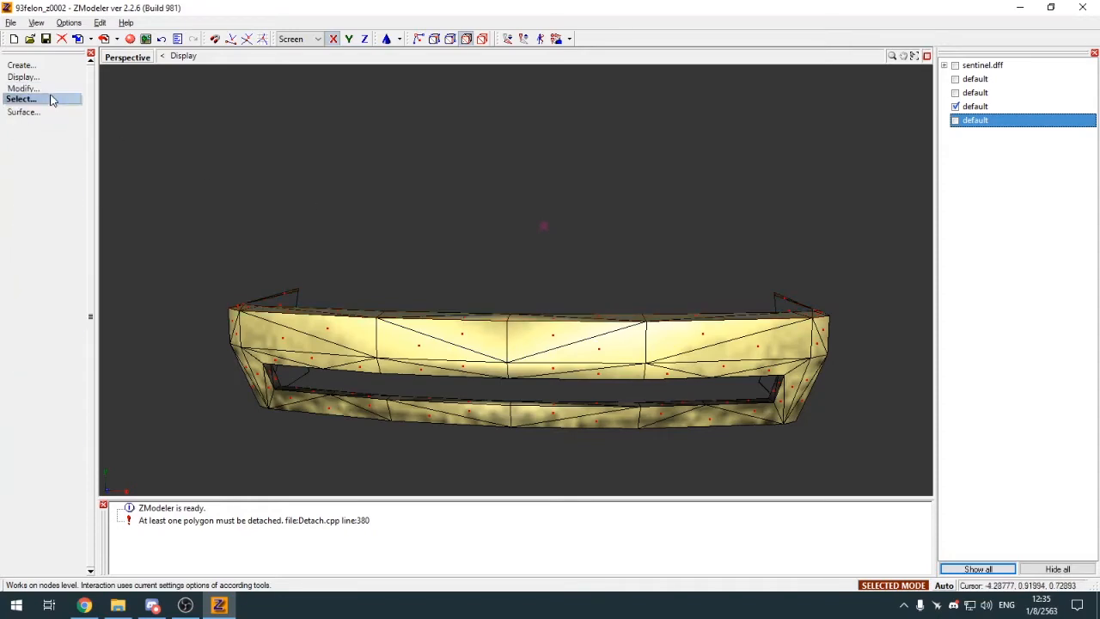
Step: Hide the front bumper and show only the rear bumper half at object level
click(482, 39)
scroll(525, 392, down, 3)
middle_drag(526, 391, 370, 284)
scroll(303, 251, up, 2)
click(956, 107)
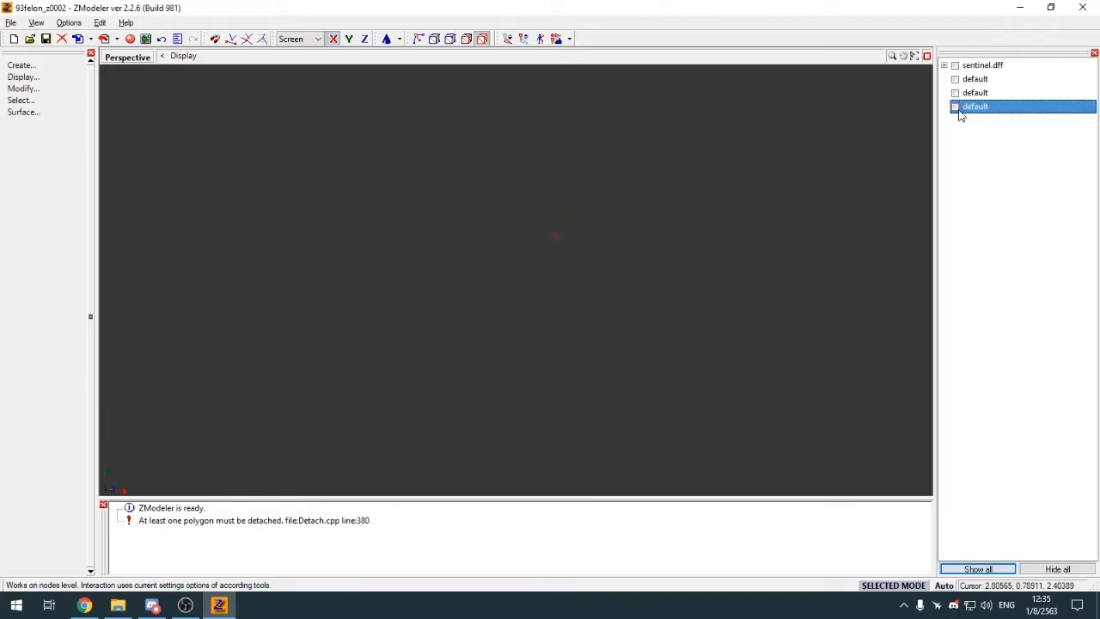
click(956, 120)
middle_drag(796, 217, 504, 236)
scroll(541, 367, up, 2)
scroll(555, 353, down, 2)
scroll(502, 350, down, 2)
scroll(523, 379, up, 2)
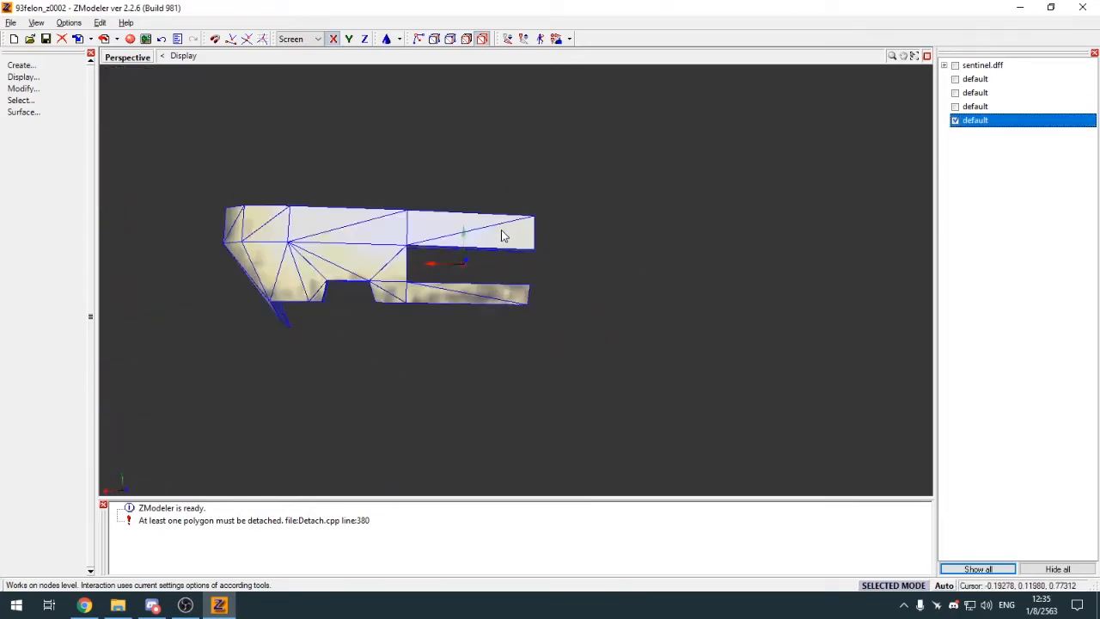
Step: Create a copy of the rear bumper half and hide the original
click(48, 67)
click(24, 76)
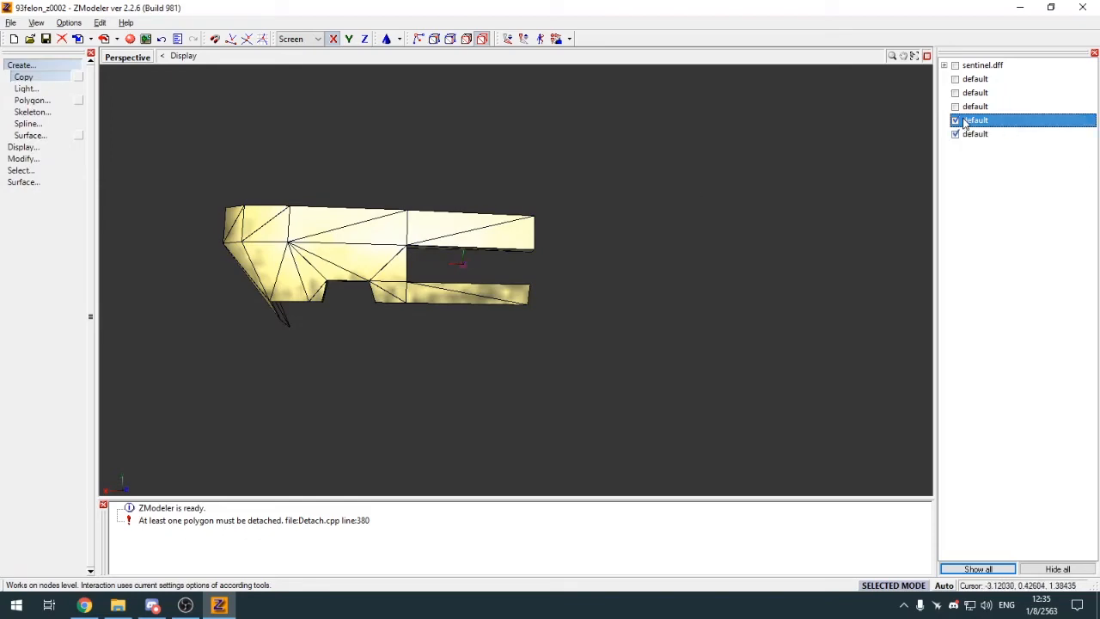
click(51, 66)
middle_drag(188, 111, 251, 122)
Step: Mirror the copied rear bumper half along X from the Top viewport and enlarge the perspective view
click(927, 56)
scroll(710, 370, up, 3)
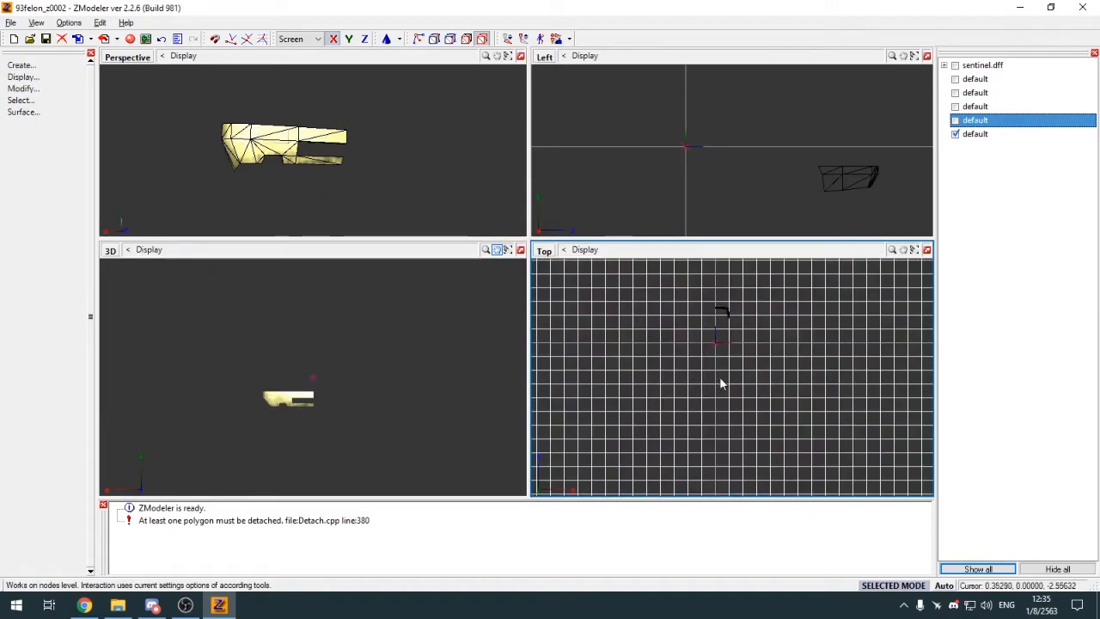
scroll(721, 382, down, 2)
scroll(723, 336, up, 2)
click(724, 332)
click(520, 56)
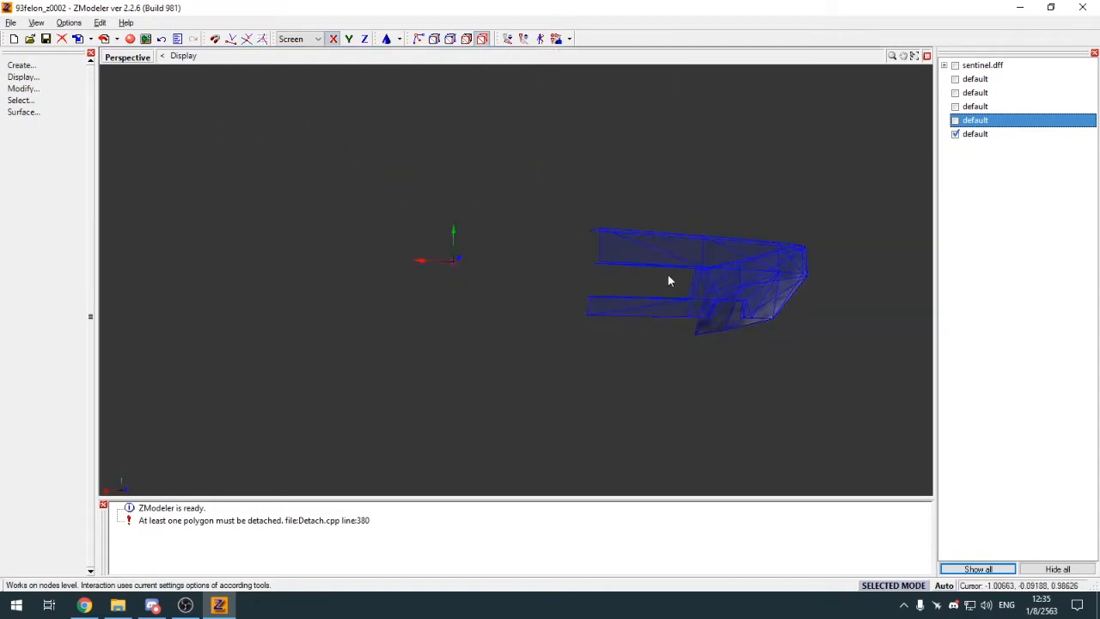
Step: Flip the mirrored rear bumper half's faces, show the original half and attach the two
click(771, 293)
click(927, 56)
click(24, 89)
click(26, 111)
click(520, 56)
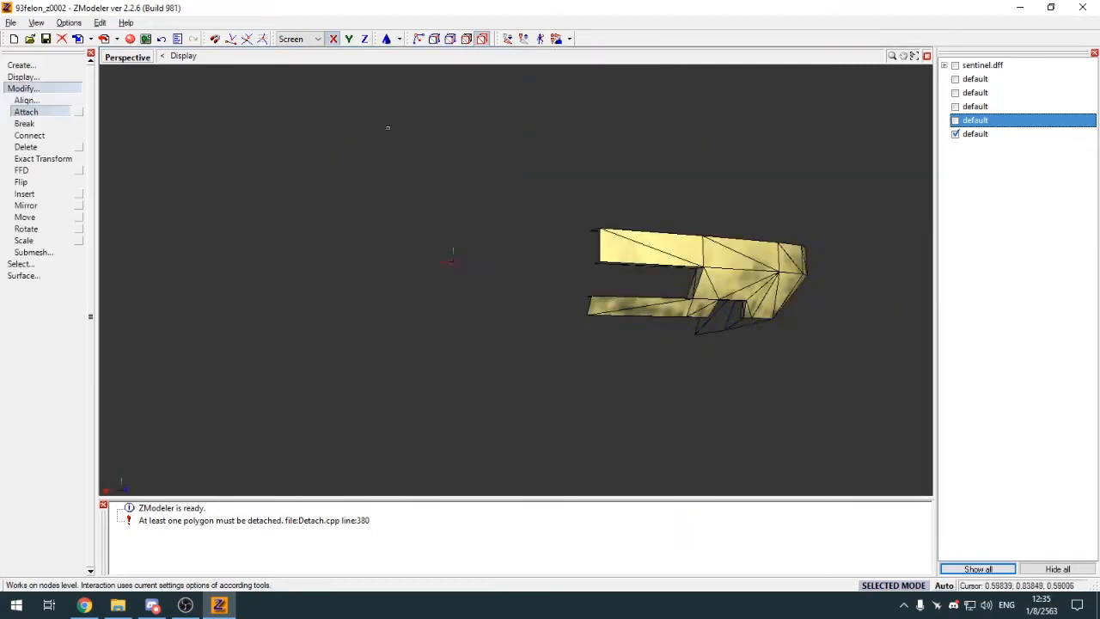
click(955, 121)
click(406, 223)
click(40, 89)
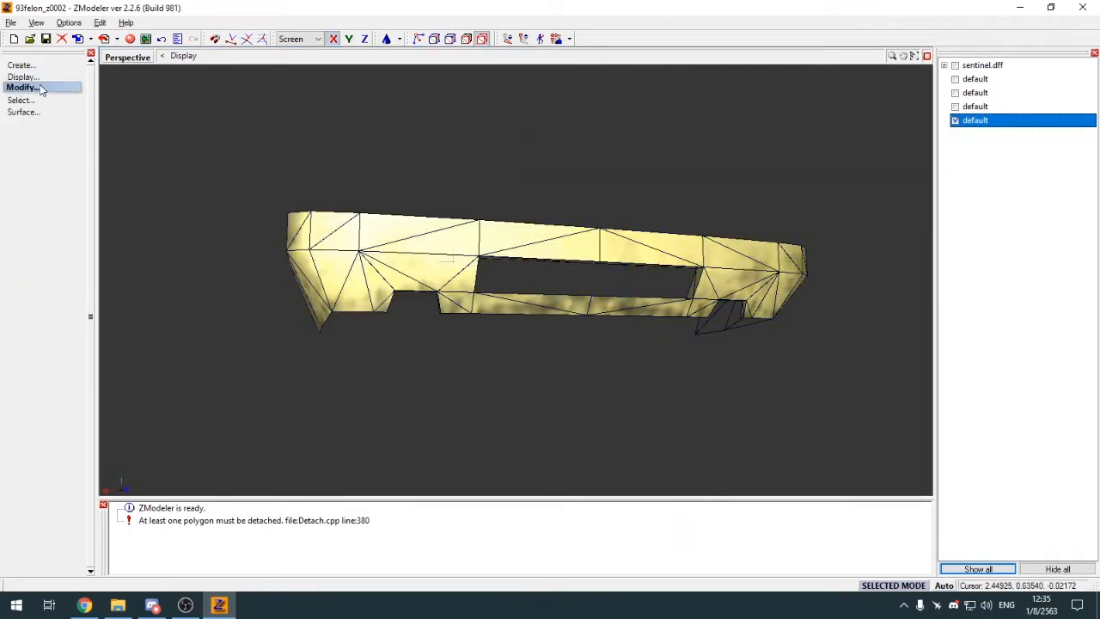
Step: Try to weld the vertices along the joined rear bumper's centre seam
key(1)
alt+middle_drag(575, 248, 501, 342)
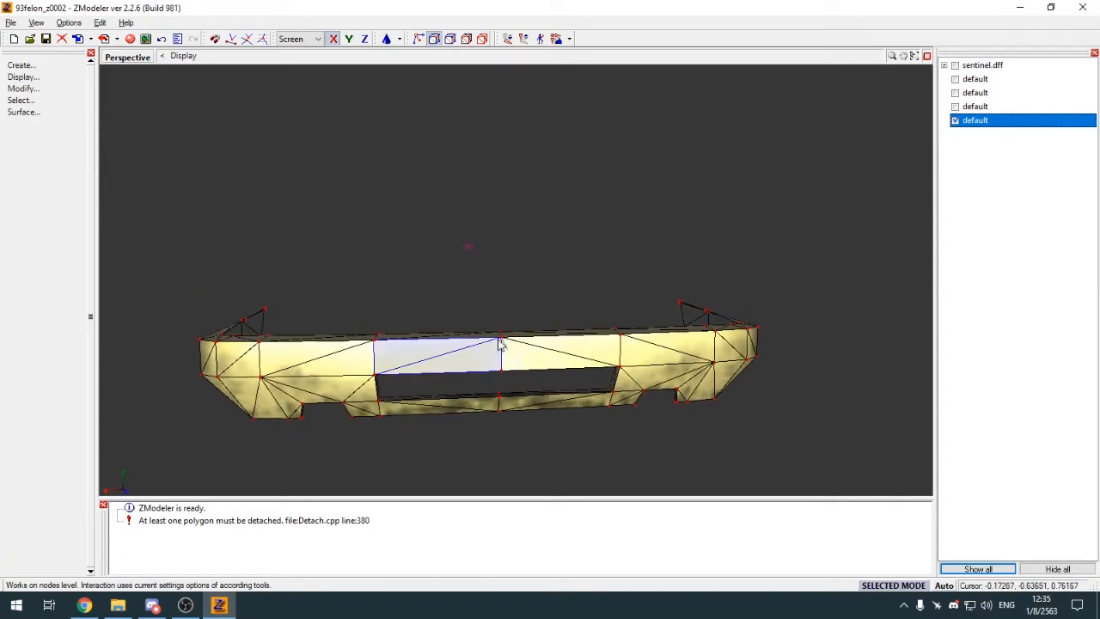
key(q)
key(space)
scroll(501, 338, up, 3)
alt+middle_drag(533, 413, 599, 391)
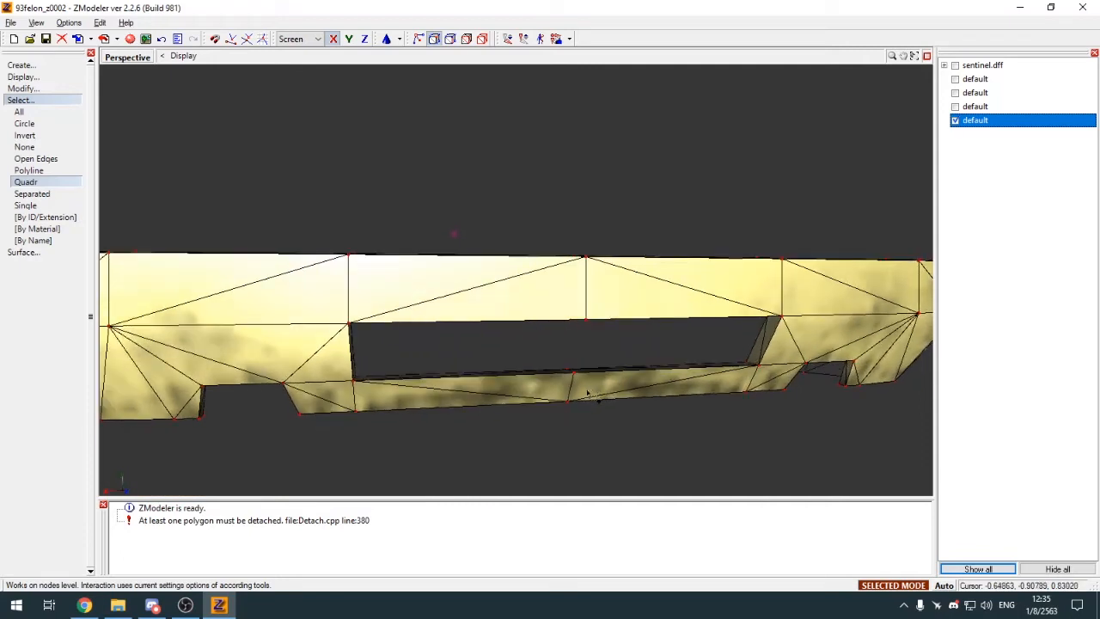
click(24, 100)
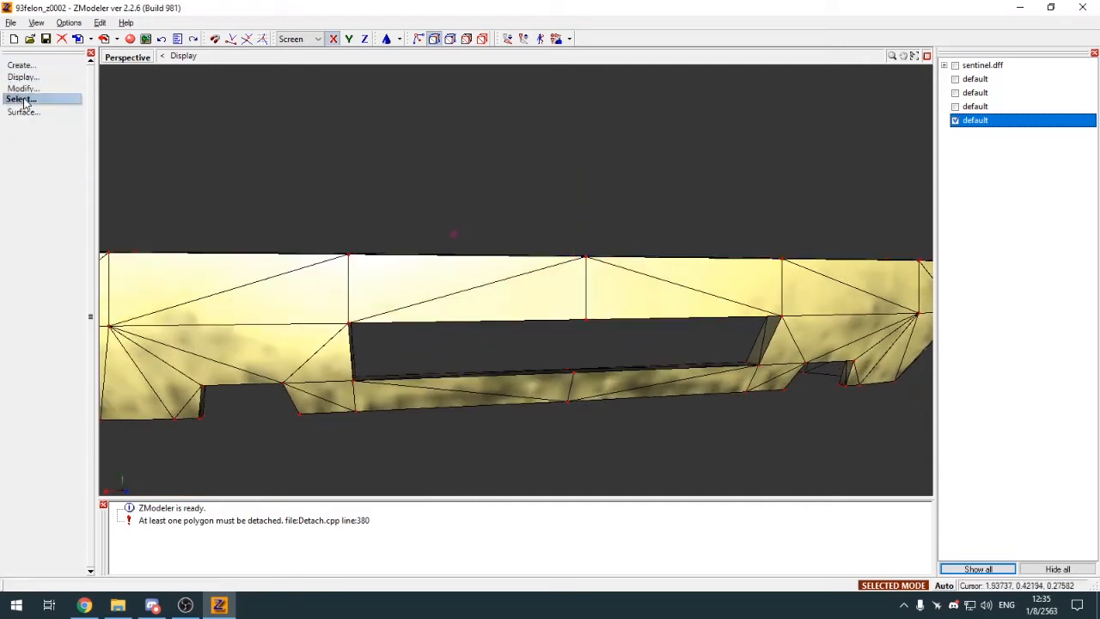
Step: Select both halves of the rear bumper's top strip with Separated selection and detach them as a new object
scroll(414, 269, down, 4)
alt+middle_drag(414, 269, 471, 363)
key(3)
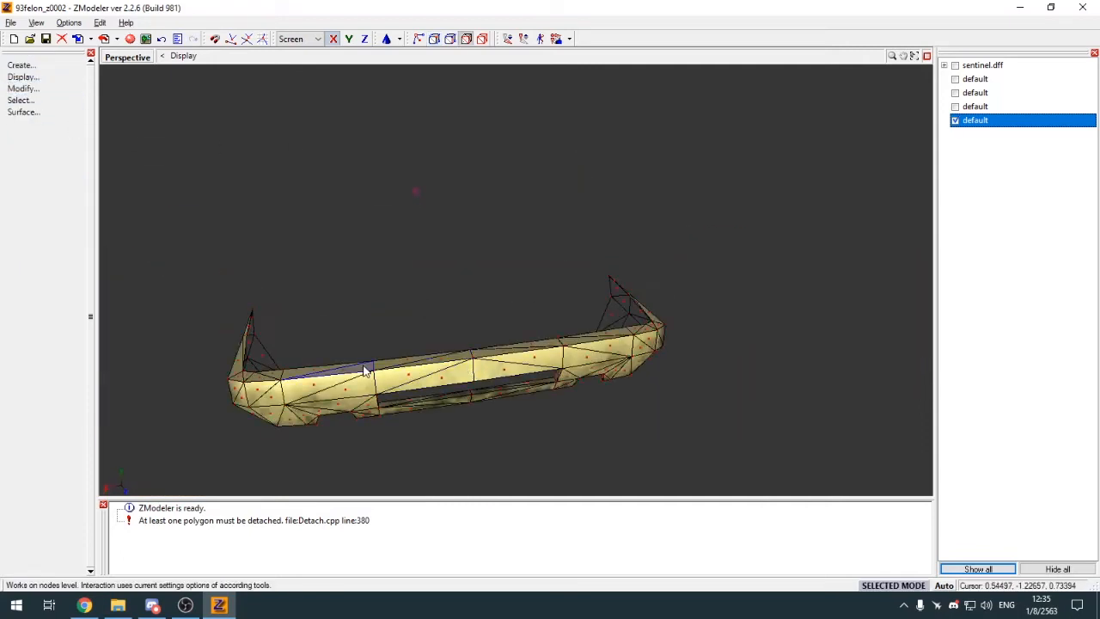
alt+middle_drag(362, 366, 367, 367)
key(s)
click(420, 368)
key(d)
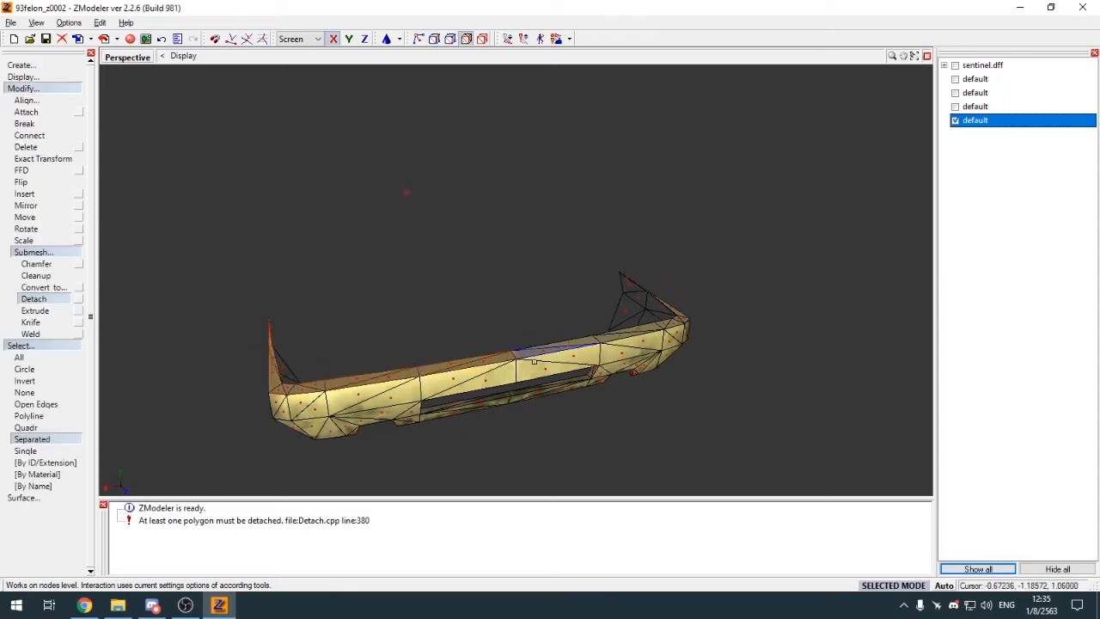
click(78, 298)
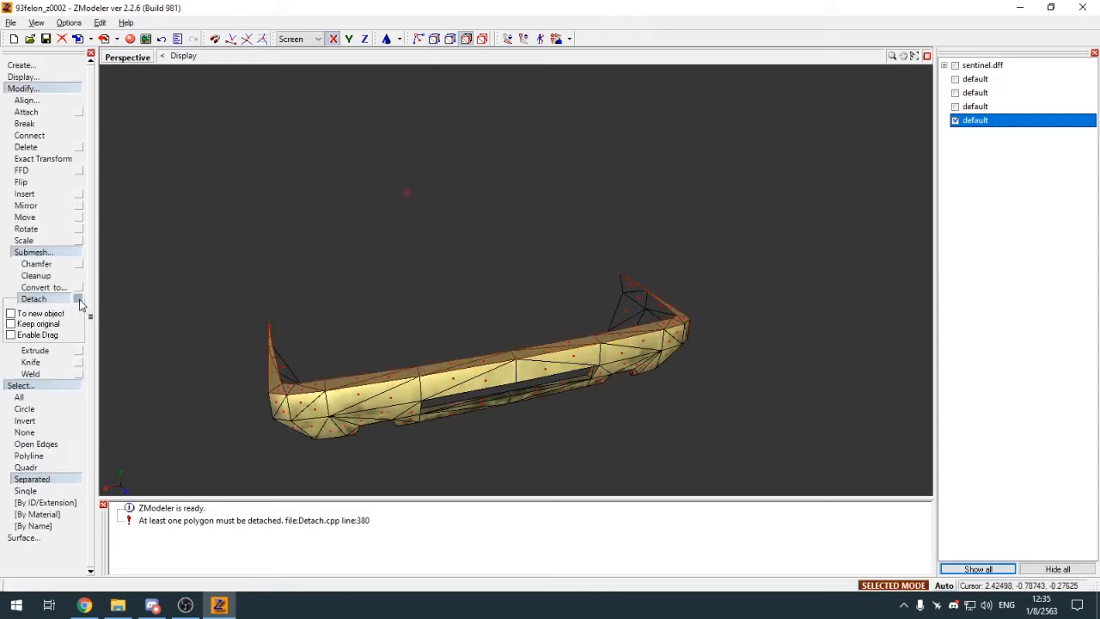
click(212, 274)
click(23, 90)
click(31, 101)
click(482, 39)
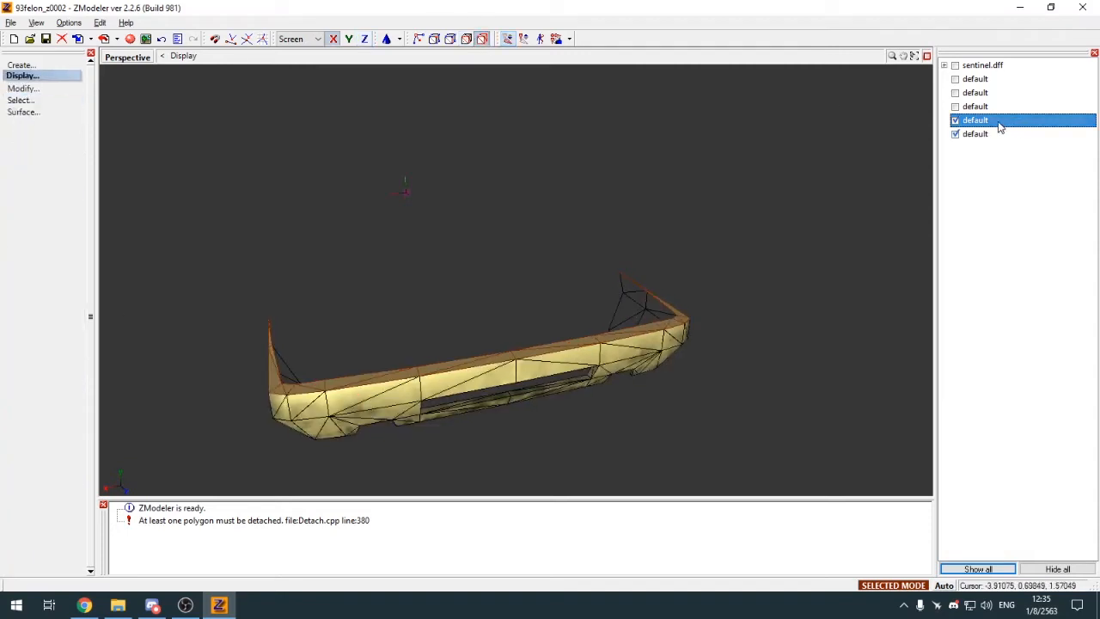
Step: Isolate the detached top strip, weld its two halves at the centre seam and return to object level
click(956, 121)
scroll(526, 356, up, 3)
key(1)
key(space)
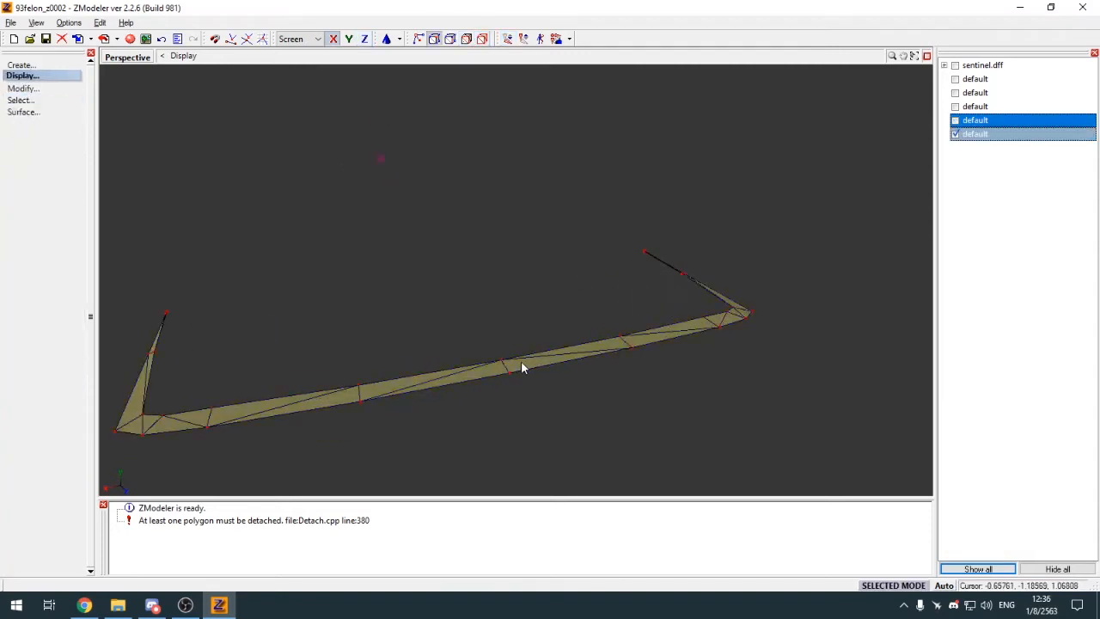
key(q)
drag(498, 357, 521, 375)
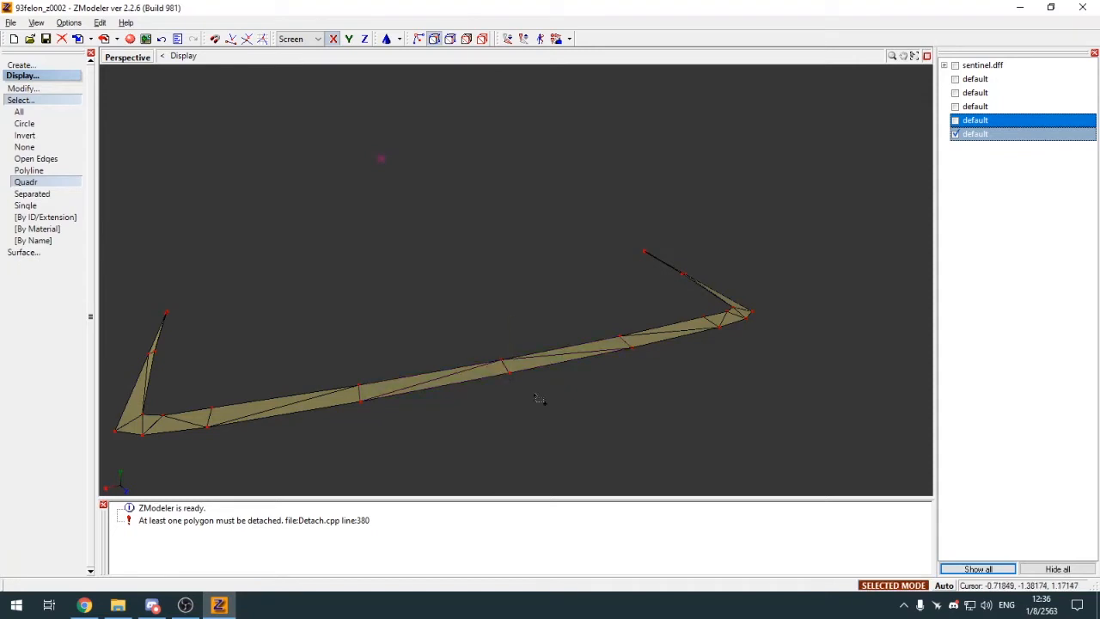
click(62, 100)
key(4)
Step: Hide the top strip, show the main rear bumper and weld the centre seam vertices above its opening
click(956, 135)
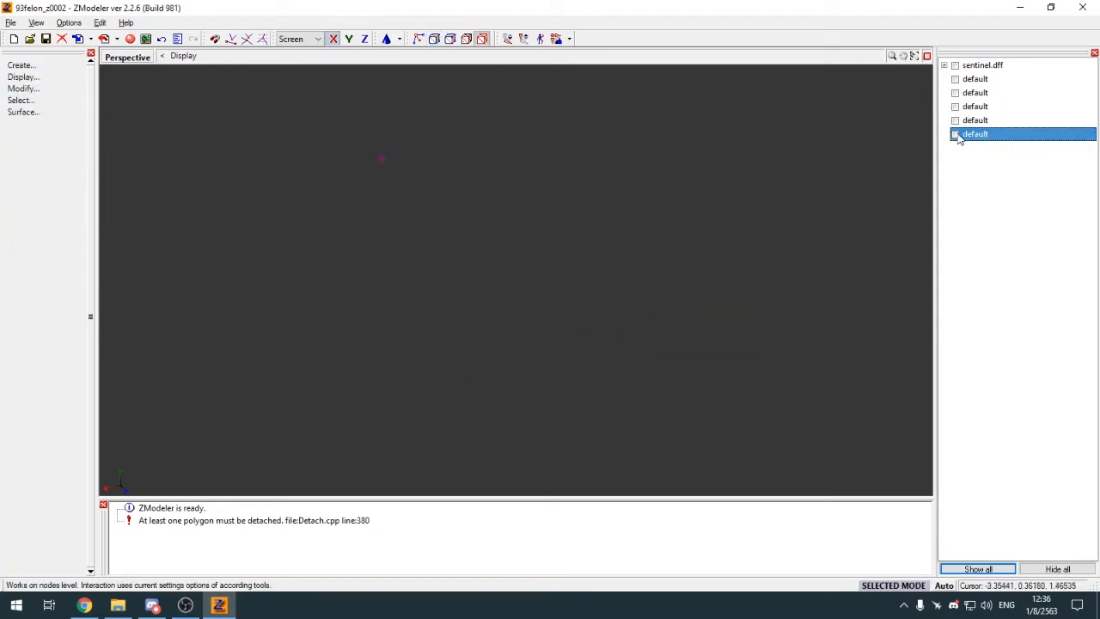
click(956, 120)
middle_drag(567, 376, 503, 258)
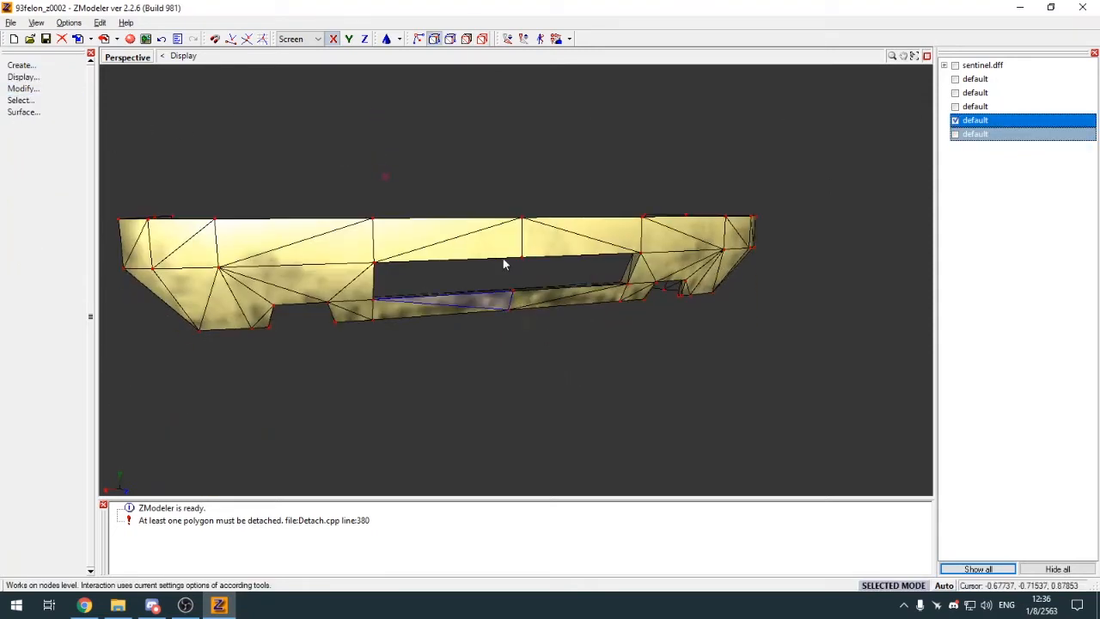
key(q)
drag(513, 192, 569, 247)
middle_drag(569, 252, 518, 177)
scroll(502, 126, up, 5)
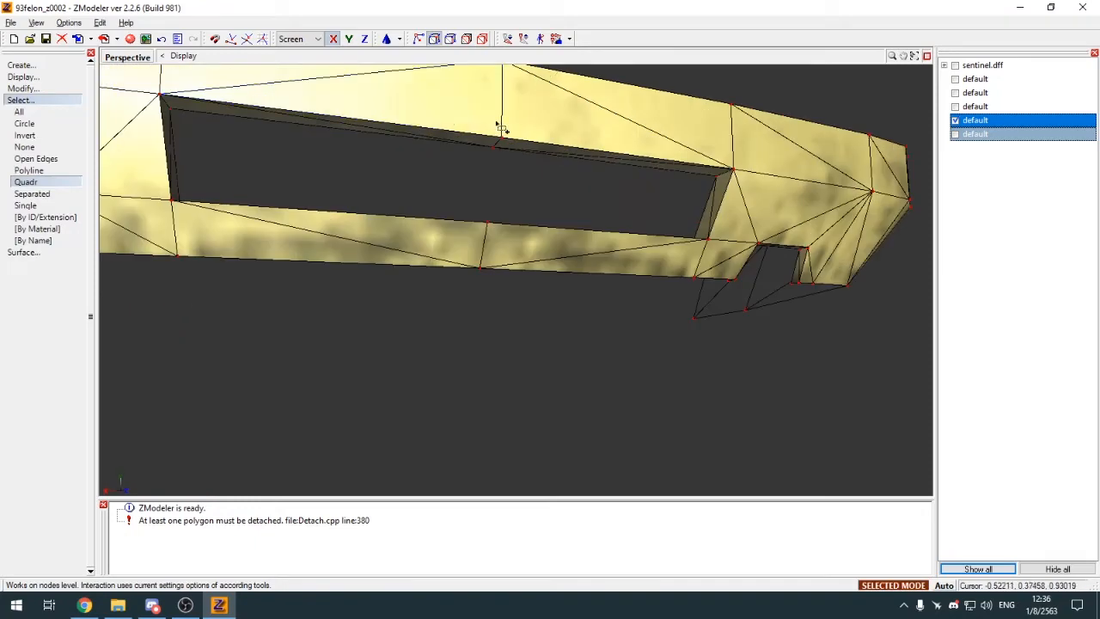
Step: Undo and redo the last seam edits on the rear bumper
key(ctrl+z)
key(ctrl+z)
key(ctrl+y)
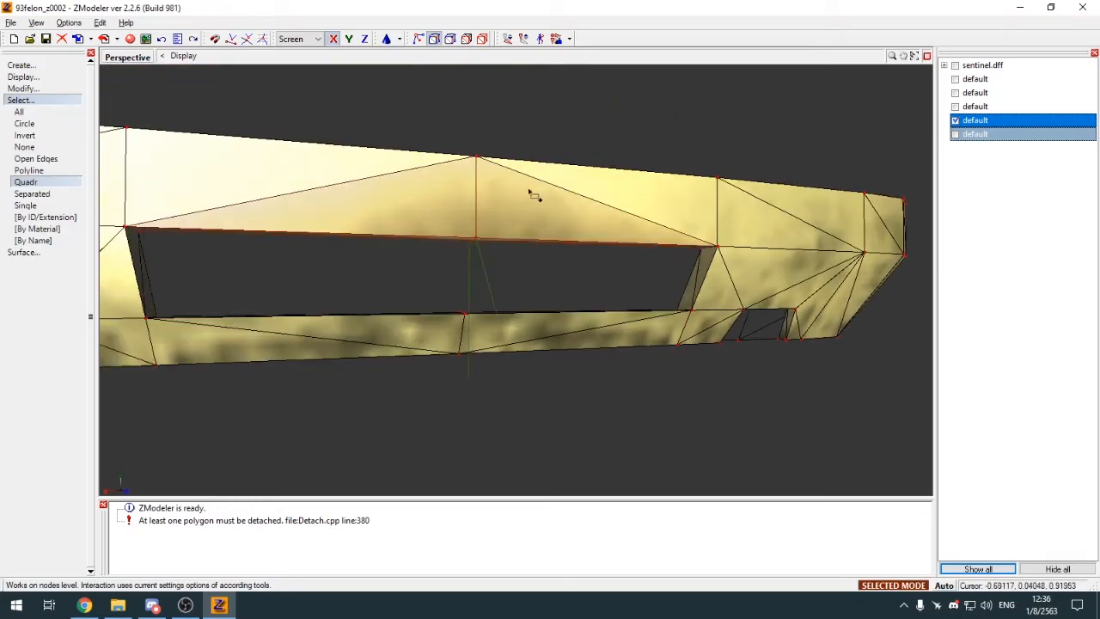
key(ctrl+y)
key(ctrl+y)
Step: Weld the centre seam vertices below the rear bumper's opening, return to object level and turn off selected mode
middle_drag(513, 179, 487, 337)
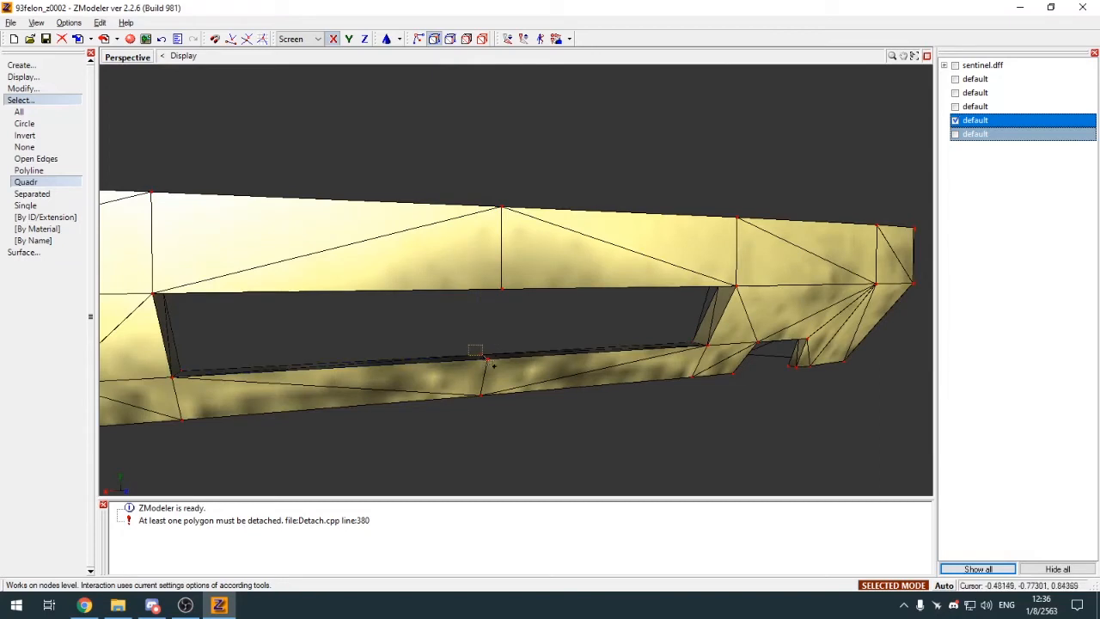
drag(484, 355, 493, 363)
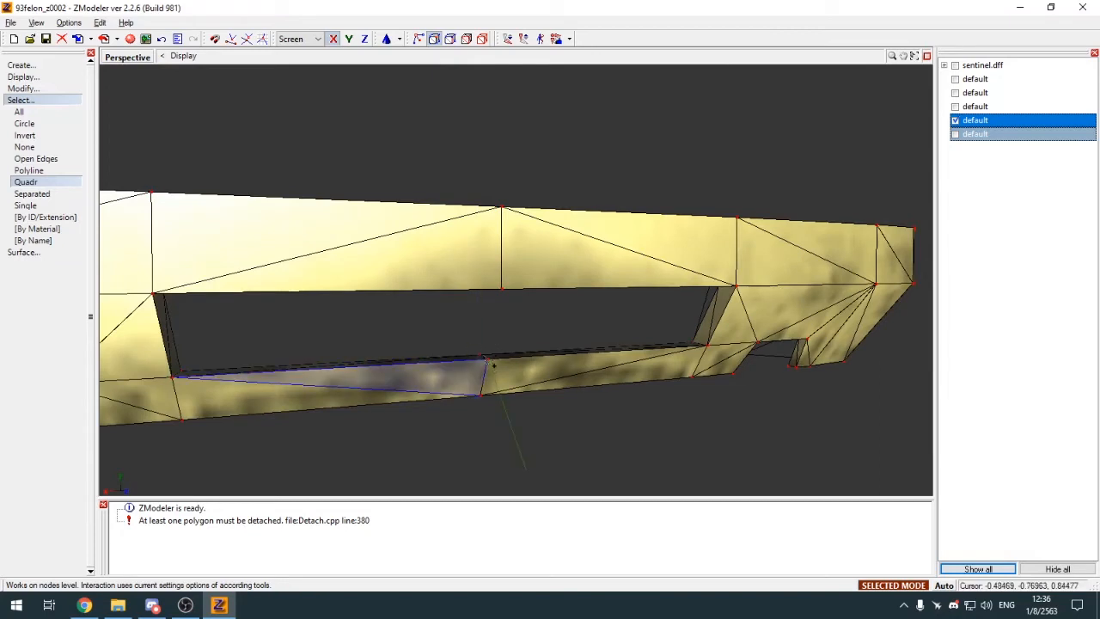
click(68, 104)
key(4)
scroll(494, 241, down, 5)
key(space)
middle_drag(507, 247, 577, 245)
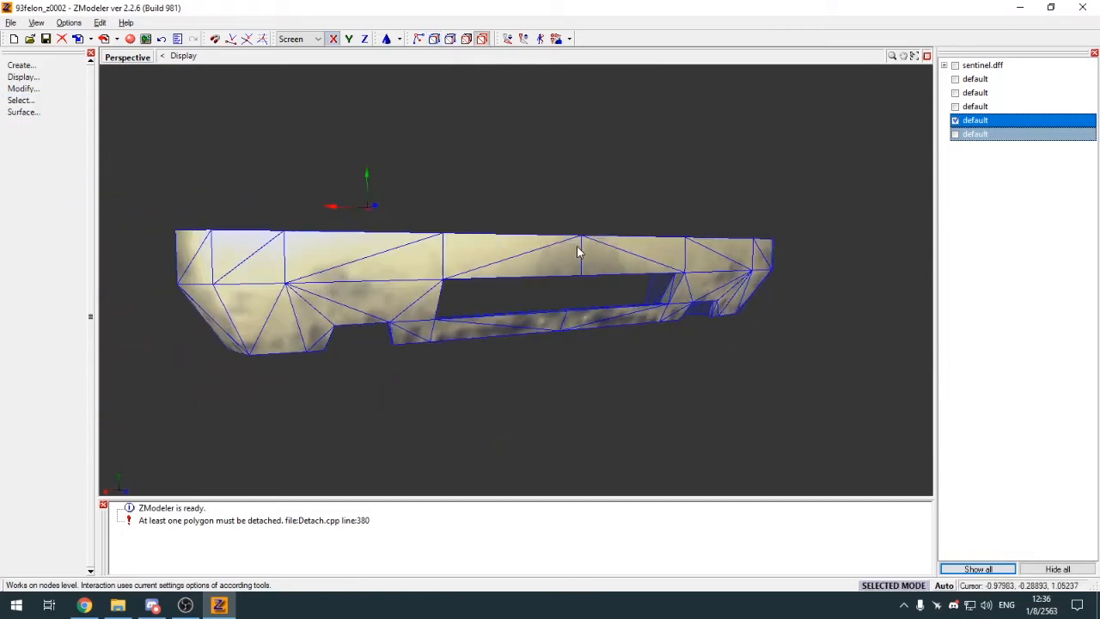
Step: Show the detached top strip together with the main rear bumper and attach the two into one object
click(956, 120)
click(956, 120)
click(956, 134)
middle_drag(749, 215, 720, 270)
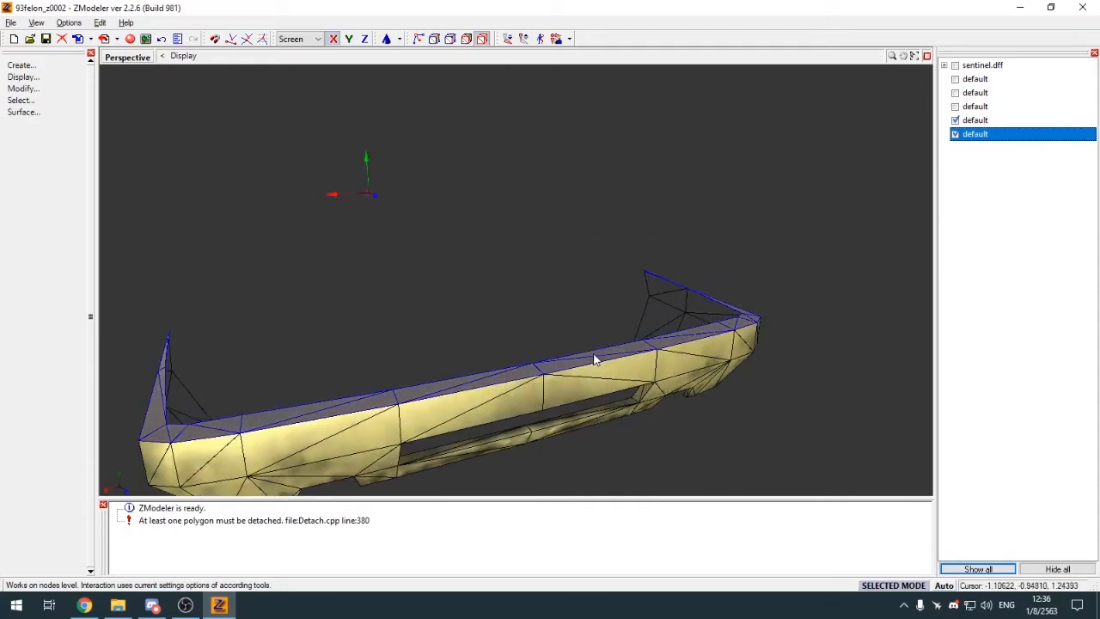
click(23, 88)
click(25, 112)
click(593, 359)
click(588, 384)
click(25, 90)
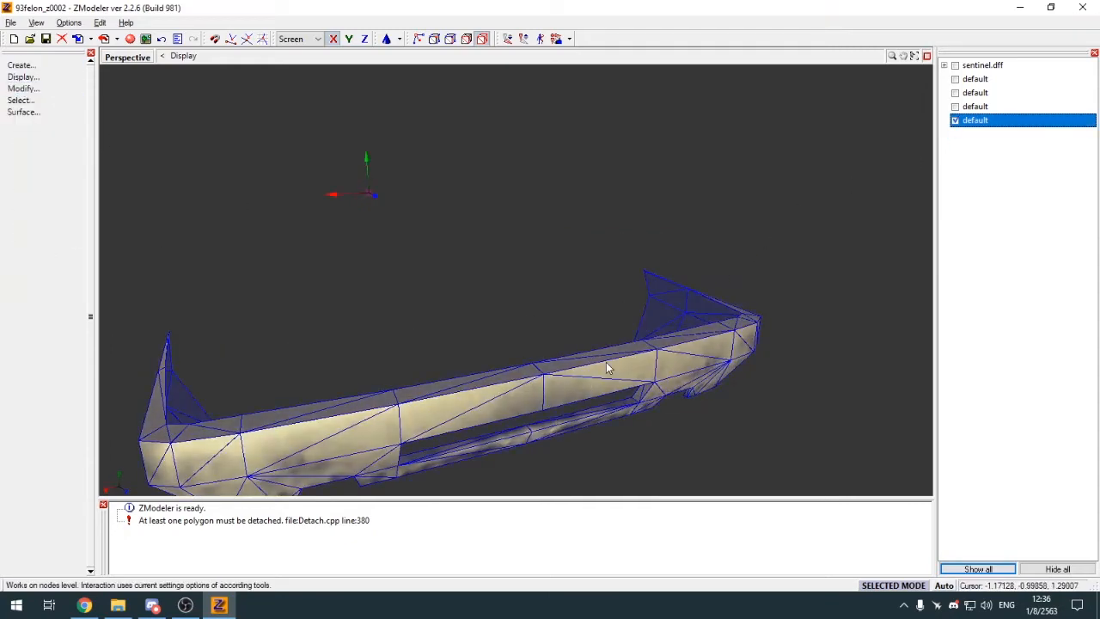
Step: Show the body and front bumper alongside the rear bumper, select all three parts and turn on selected mode
middle_drag(606, 363, 658, 353)
click(955, 107)
click(956, 94)
scroll(720, 146, down, 5)
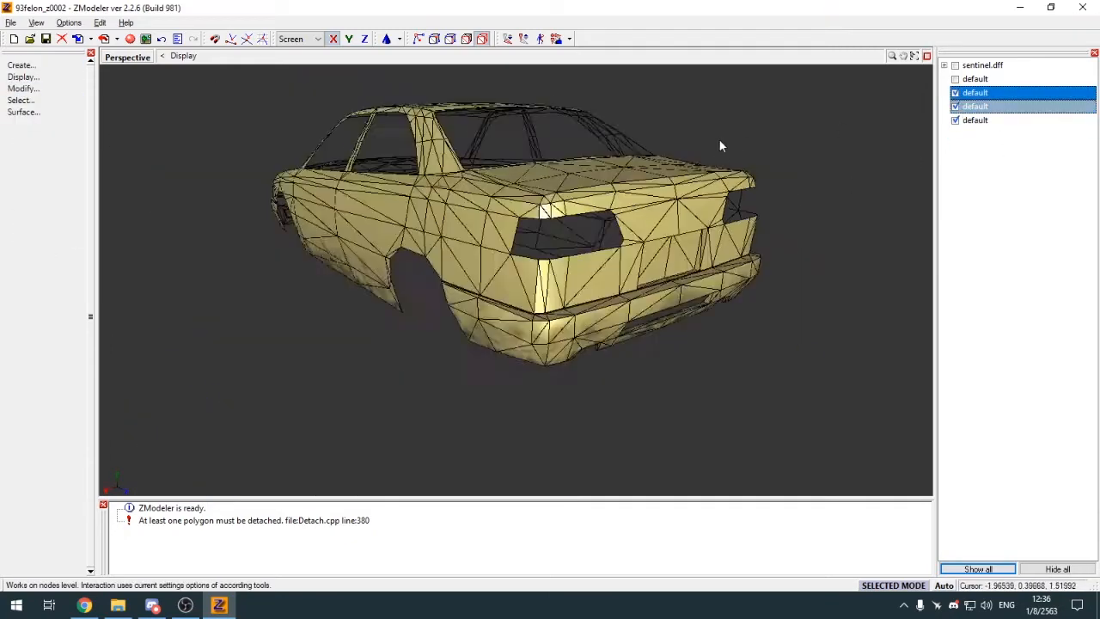
middle_drag(720, 146, 756, 196)
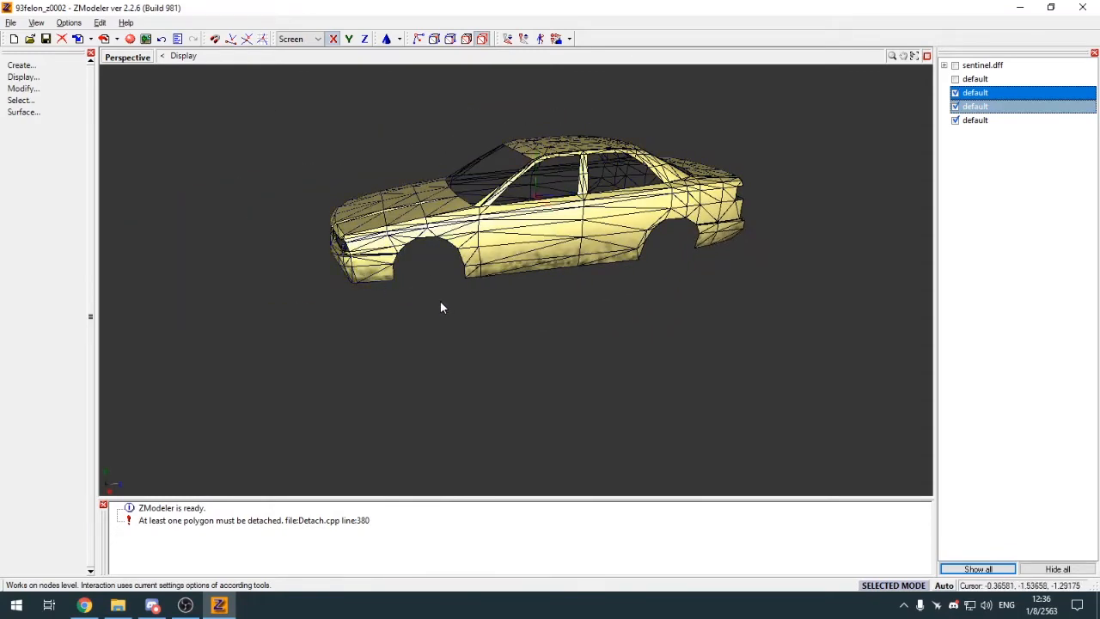
click(435, 270)
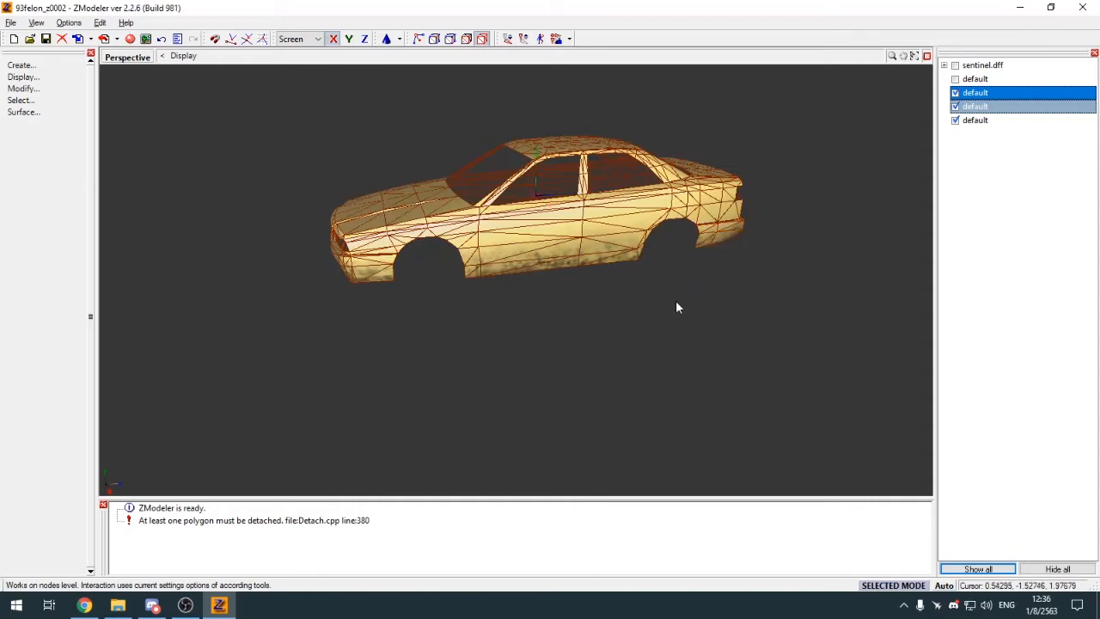
key(alt+w)
scroll(274, 130, up, 4)
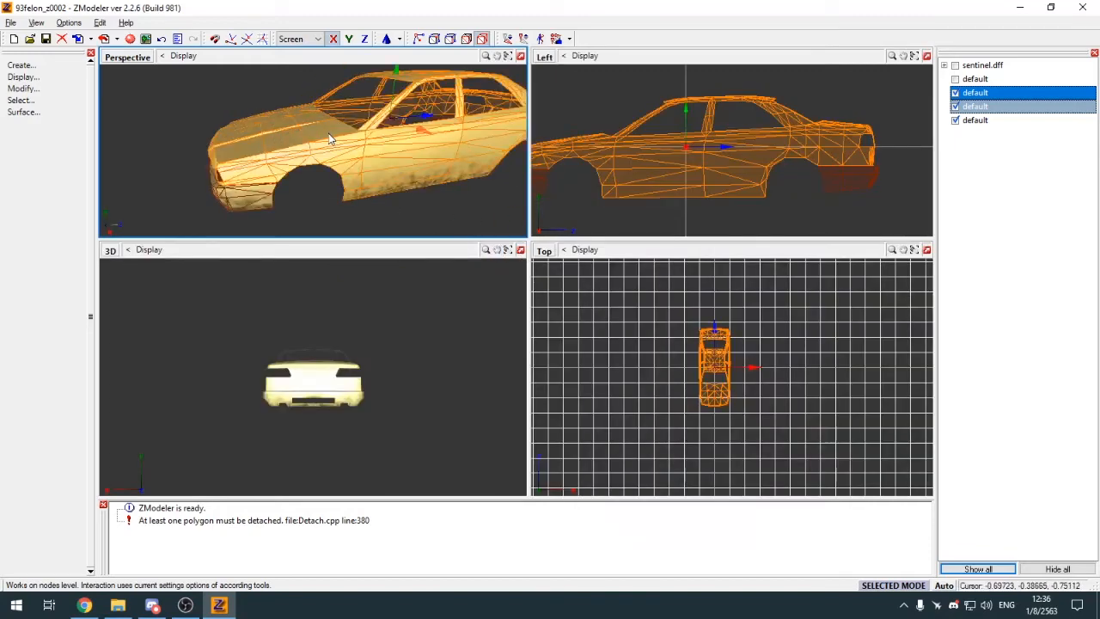
scroll(330, 138, down, 3)
click(639, 347)
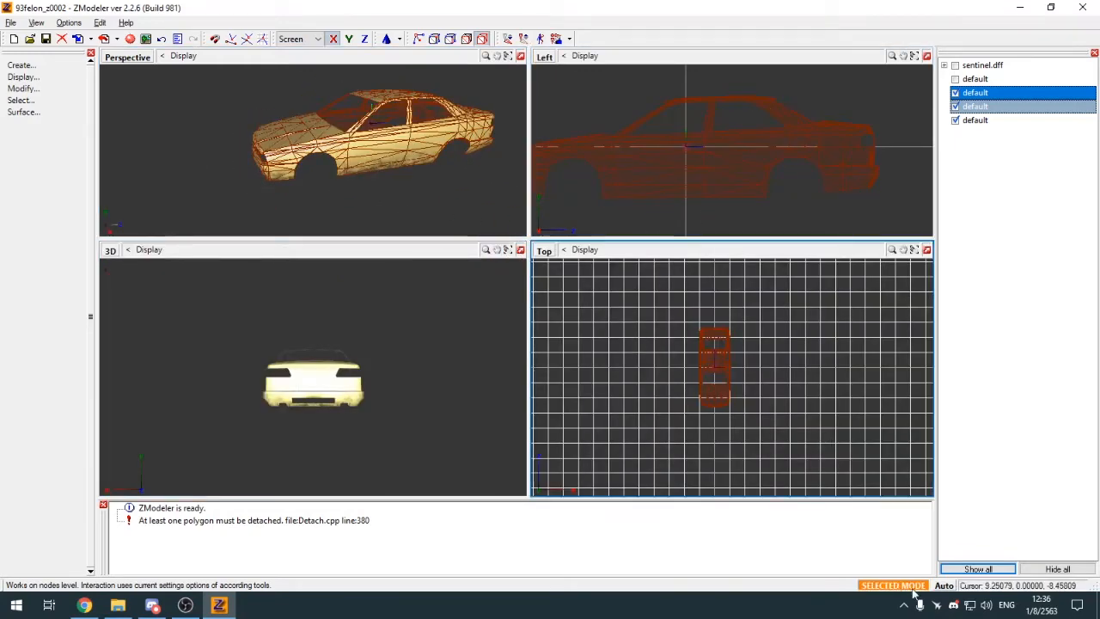
Step: Generate new UV mapping for the selected parts from the Left viewport's XY, and switch the 3D view to the UV Mapper
scroll(765, 198, down, 2)
click(691, 153)
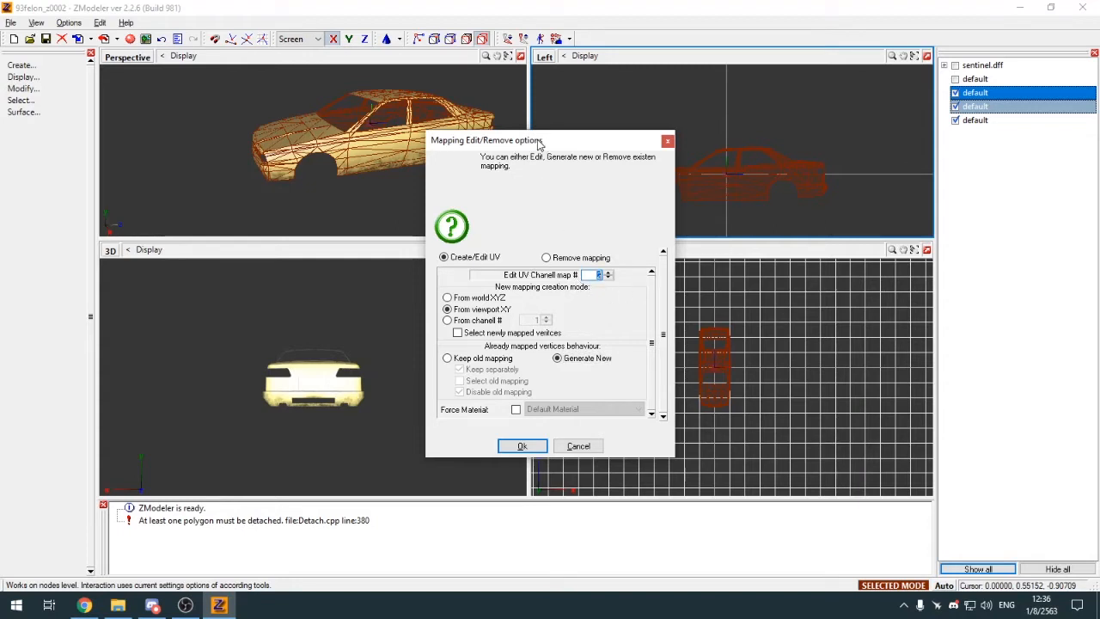
drag(539, 145, 462, 132)
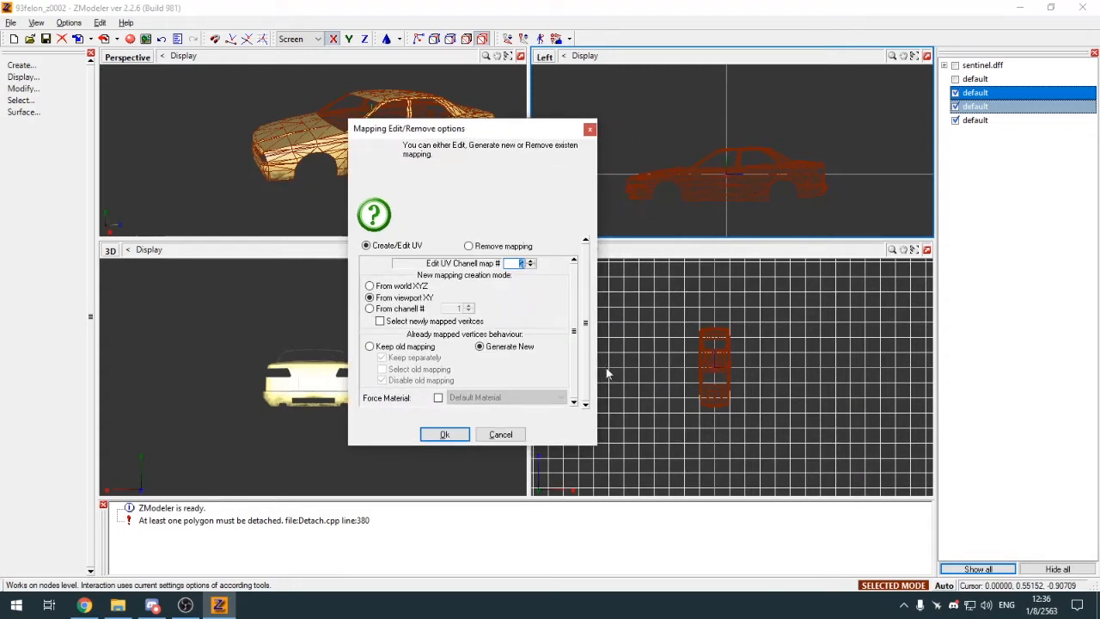
click(446, 434)
click(110, 251)
click(137, 388)
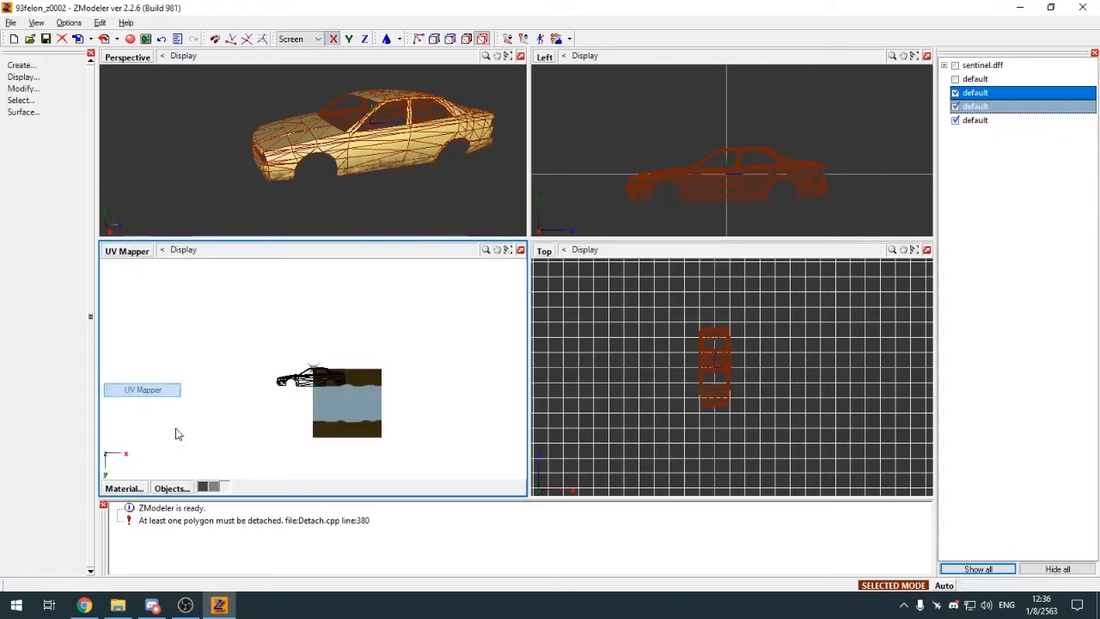
Step: Select the whole car's UV layout with Quadr selection and move it down so the lower body overlaps the texture's lower dirt band
scroll(313, 444, up, 2)
key(c)
scroll(323, 406, down, 3)
key(m)
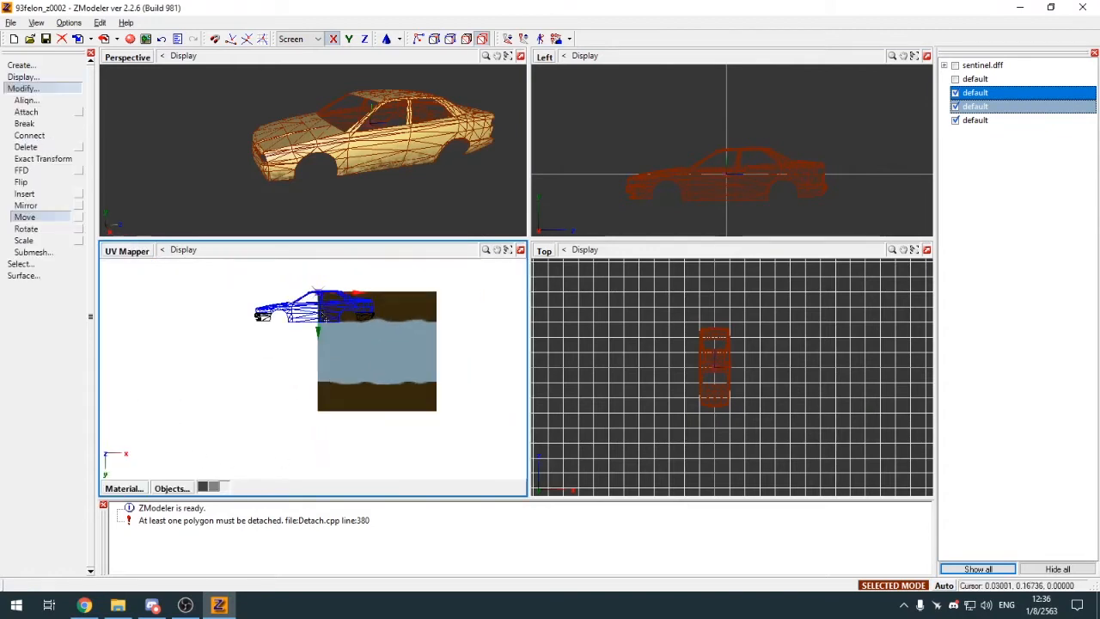
click(21, 263)
click(30, 333)
click(26, 346)
scroll(293, 348, up, 1)
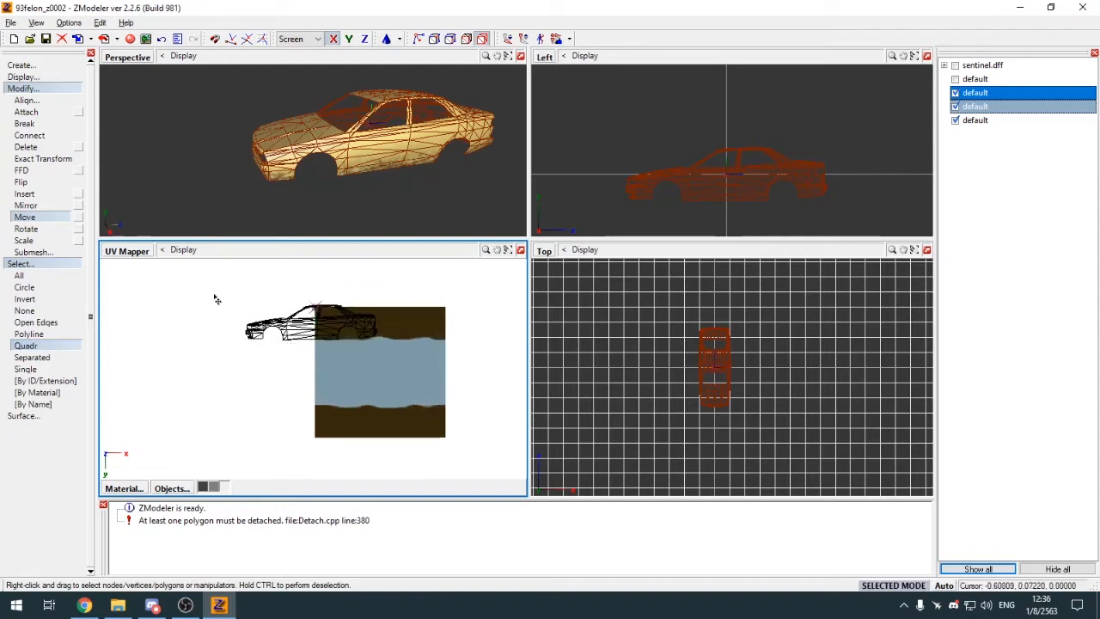
right_drag(412, 416, 404, 410)
key(c)
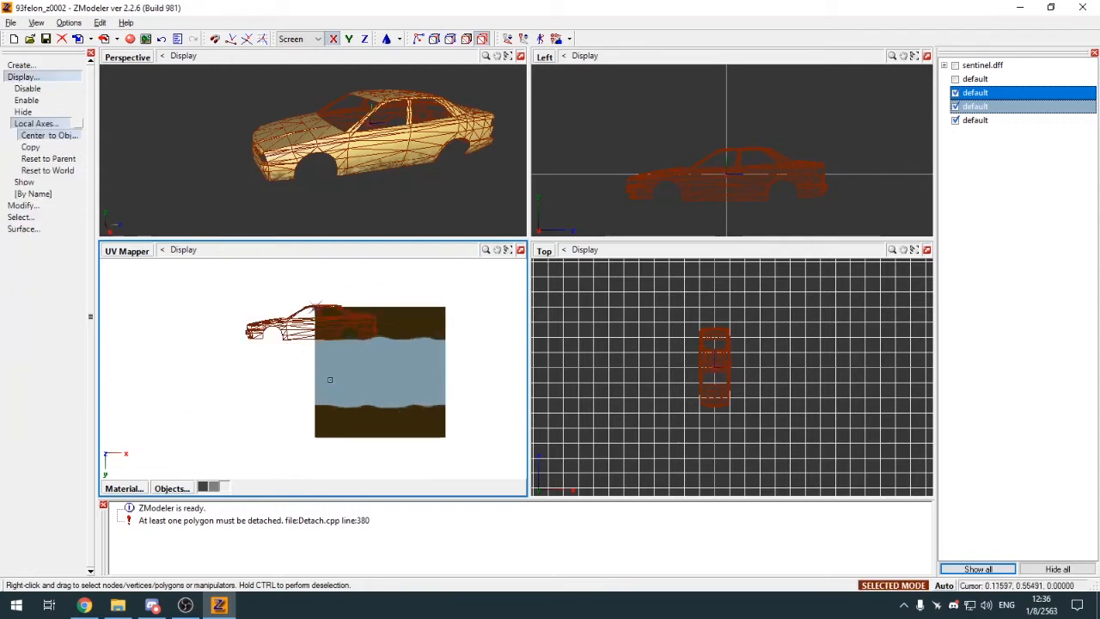
key(m)
key(y)
drag(357, 389, 358, 459)
scroll(333, 441, up, 3)
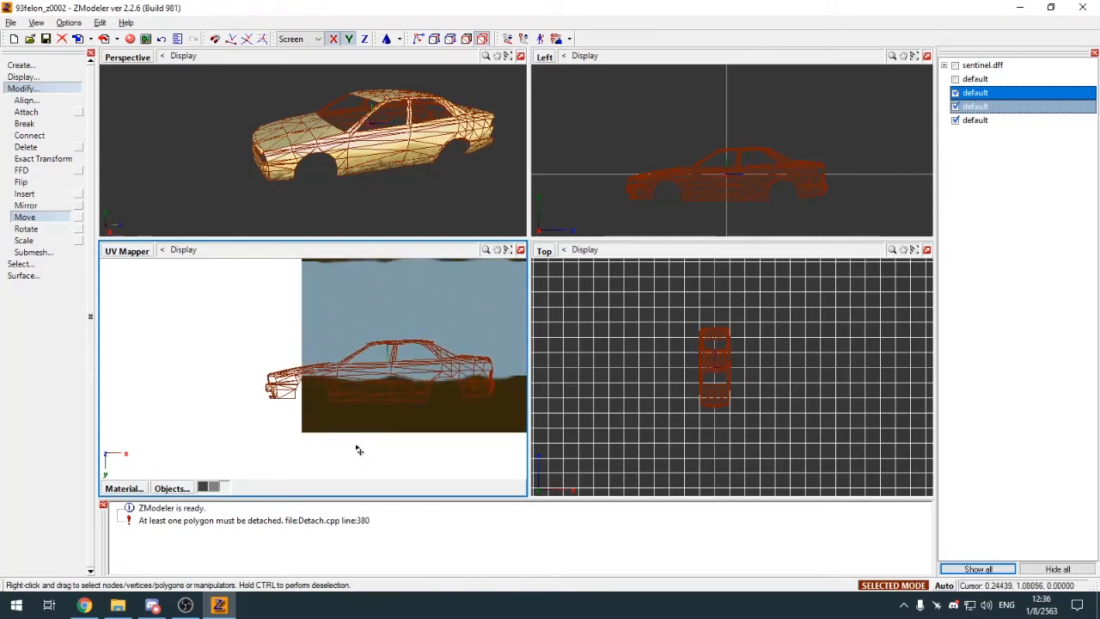
Step: Check the dirt on the car's front and side in perspective, and nudge the UV layout slightly downwards
click(521, 57)
click(58, 90)
middle_drag(404, 240, 585, 305)
scroll(526, 277, up, 8)
scroll(516, 301, down, 3)
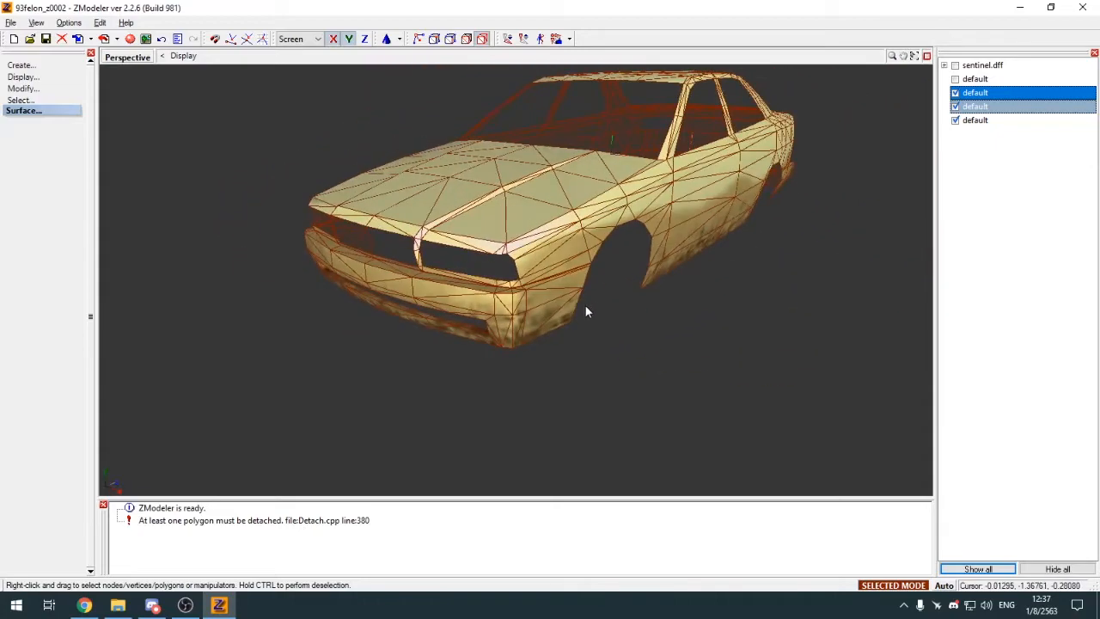
key(alt+w)
scroll(402, 390, up, 3)
key(m)
drag(366, 402, 364, 405)
Step: Inspect the dirt around the car, and slightly enlarge the UV layout over the dirt texture in both directions
click(26, 111)
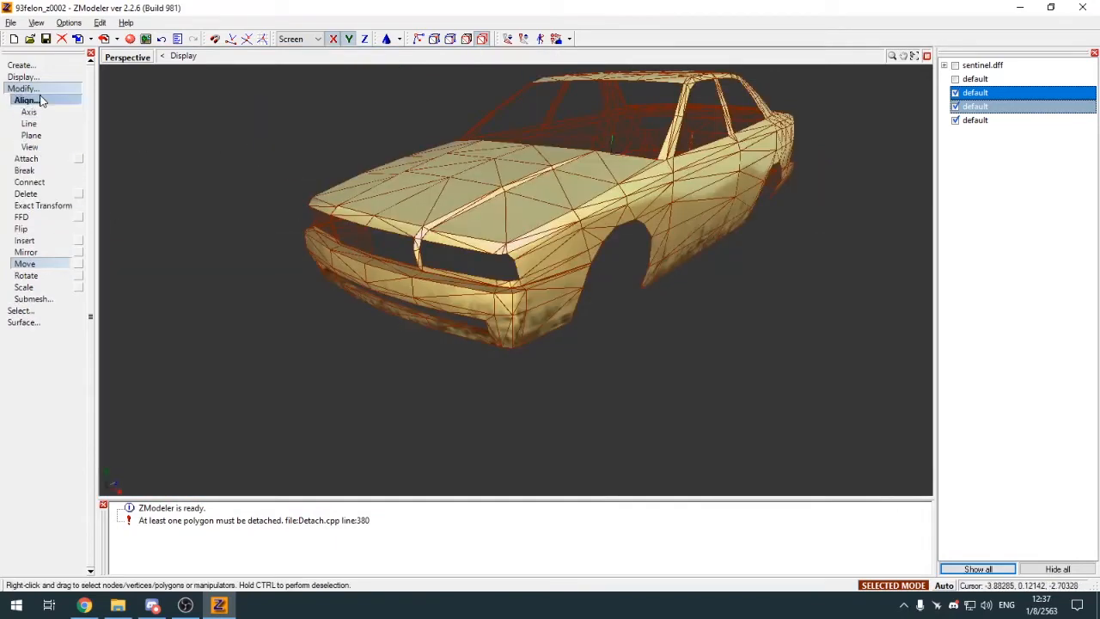
click(23, 88)
scroll(238, 138, up, 4)
middle_drag(407, 246, 391, 244)
scroll(408, 244, down, 4)
scroll(606, 275, up, 4)
mouse_move(614, 275)
middle_down()
mouse_move(572, 276)
mouse_move(593, 279)
middle_up()
key(alt+w)
scroll(378, 351, down, 3)
key(m)
drag(290, 357, 384, 352)
key(m)
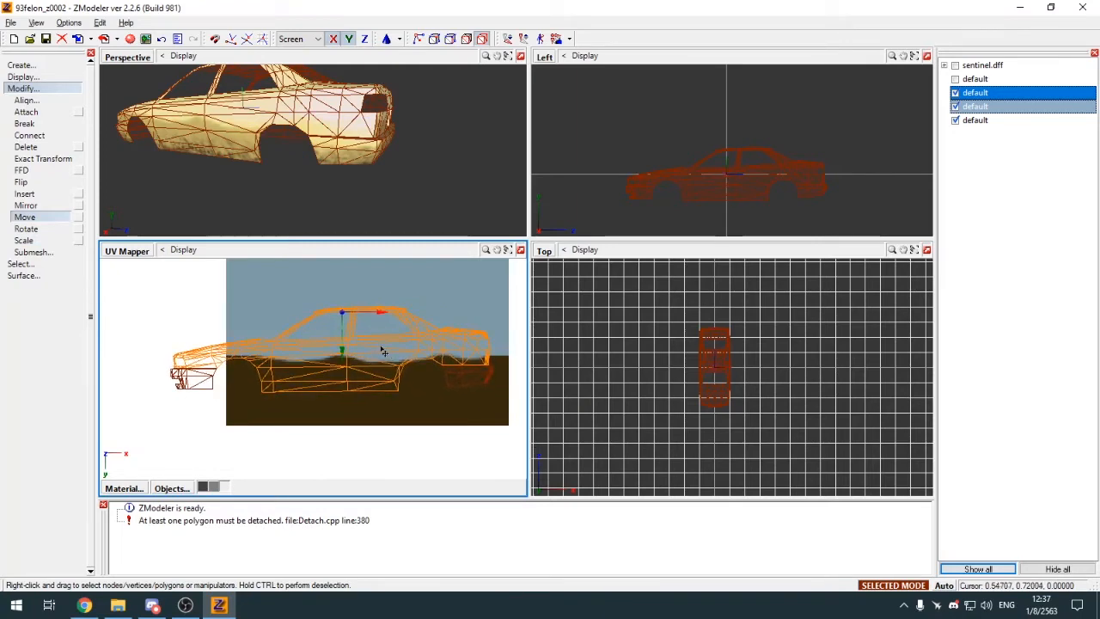
Step: Check the mapped car, switch the UV Mapper back to a 3D view, return to object level and turn off selected mode
double_click(127, 56)
scroll(296, 256, down, 5)
double_click(128, 56)
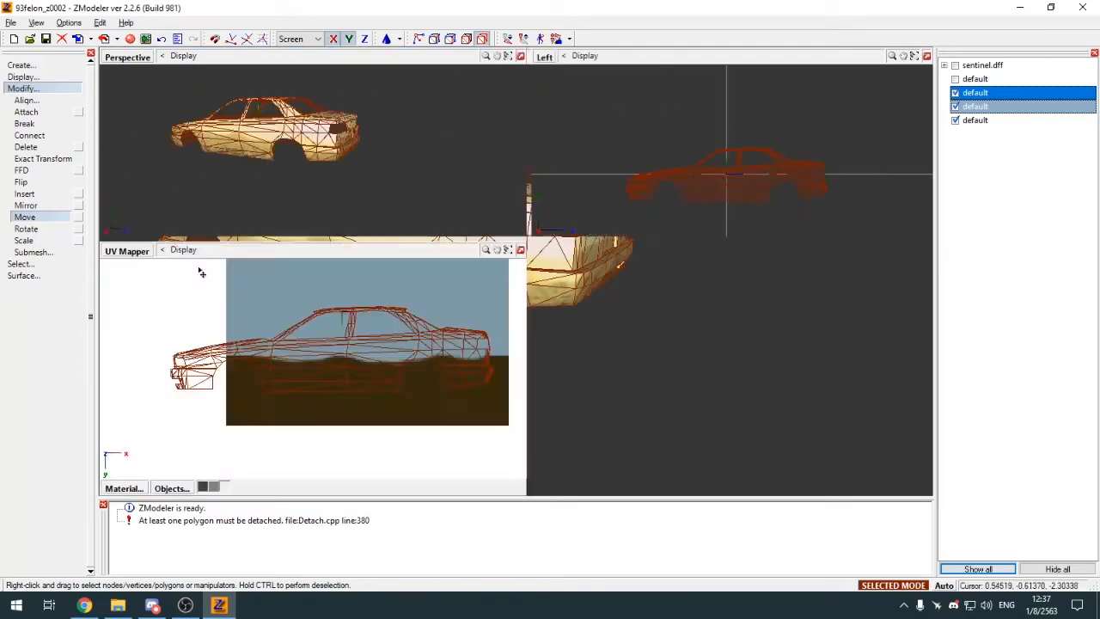
click(128, 252)
click(126, 264)
click(59, 89)
key(Escape)
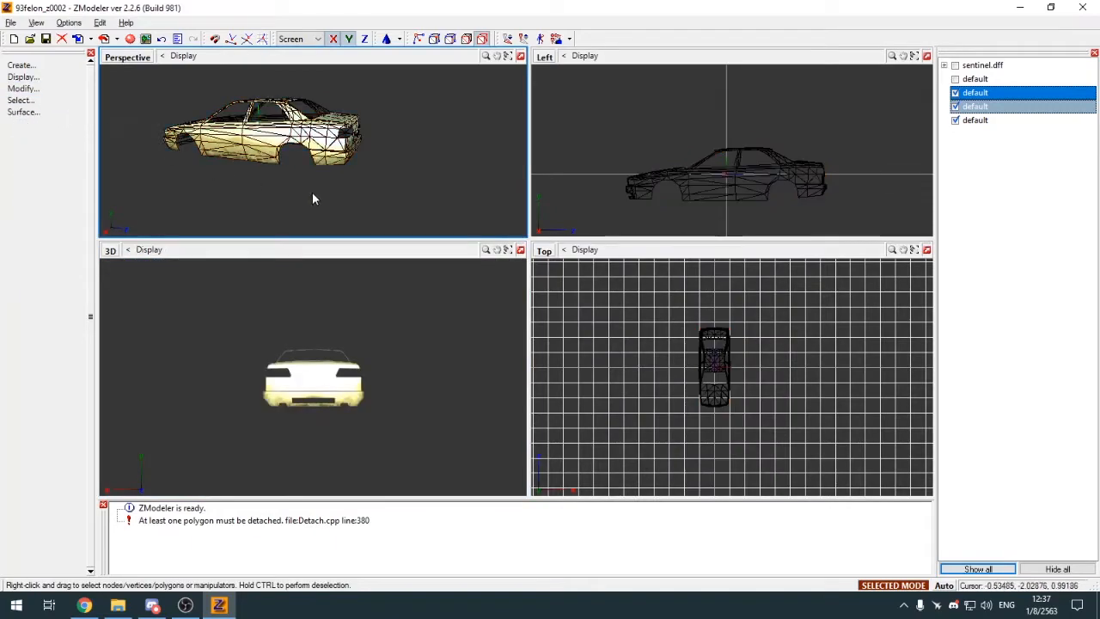
middle_drag(312, 194, 414, 191)
key(space)
key(alt+w)
middle_drag(482, 267, 617, 353)
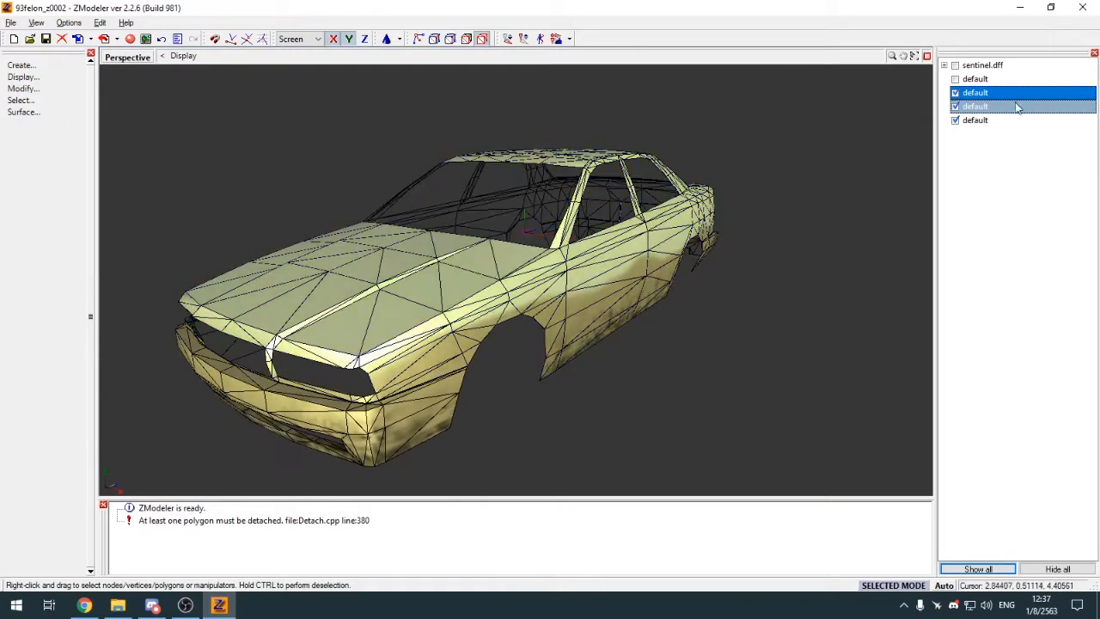
Step: Hide the other parts, isolate the front bumper and rename it bump_front
click(956, 93)
click(955, 107)
click(956, 120)
click(955, 107)
click(957, 108)
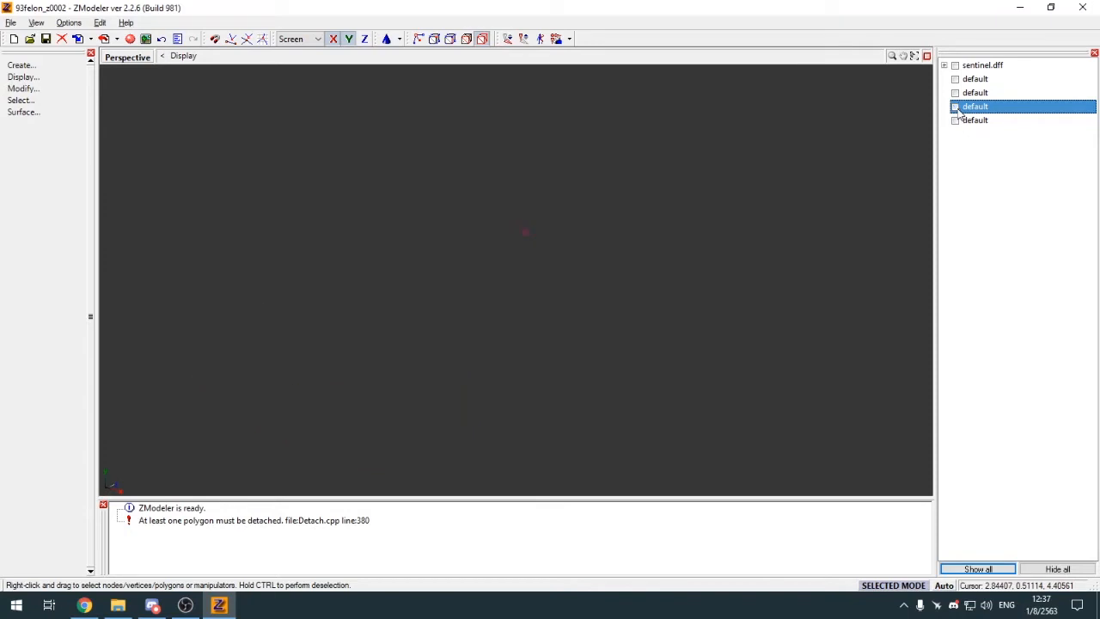
click(956, 106)
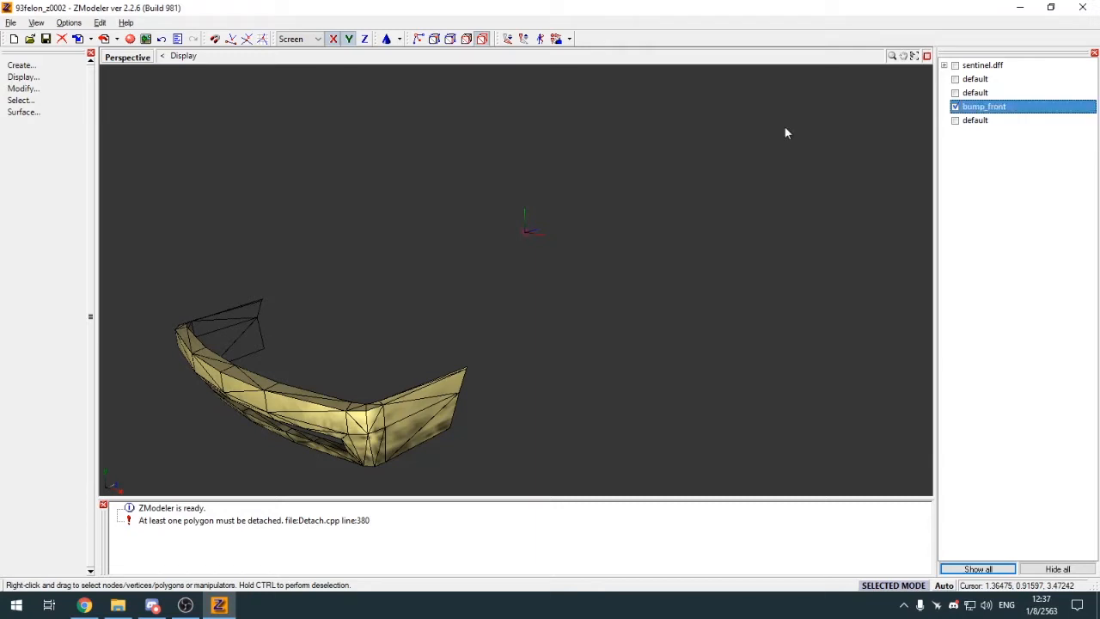
Step: Hide the front bumper, show the rear bumper and rename it bump_rear
click(955, 120)
click(956, 106)
click(980, 120)
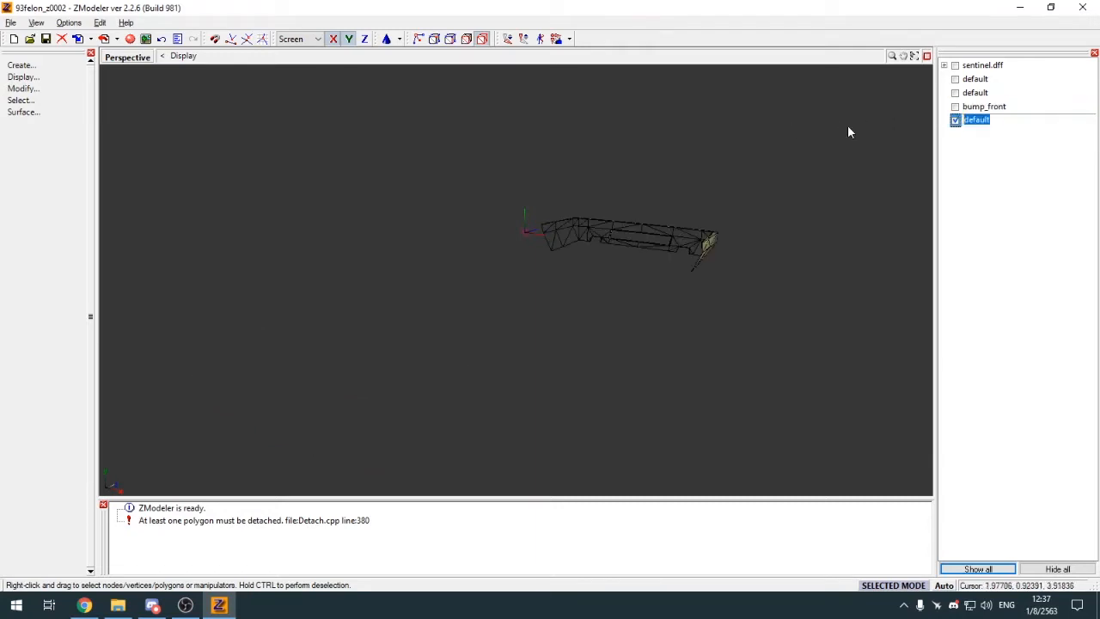
key(BackSpace)
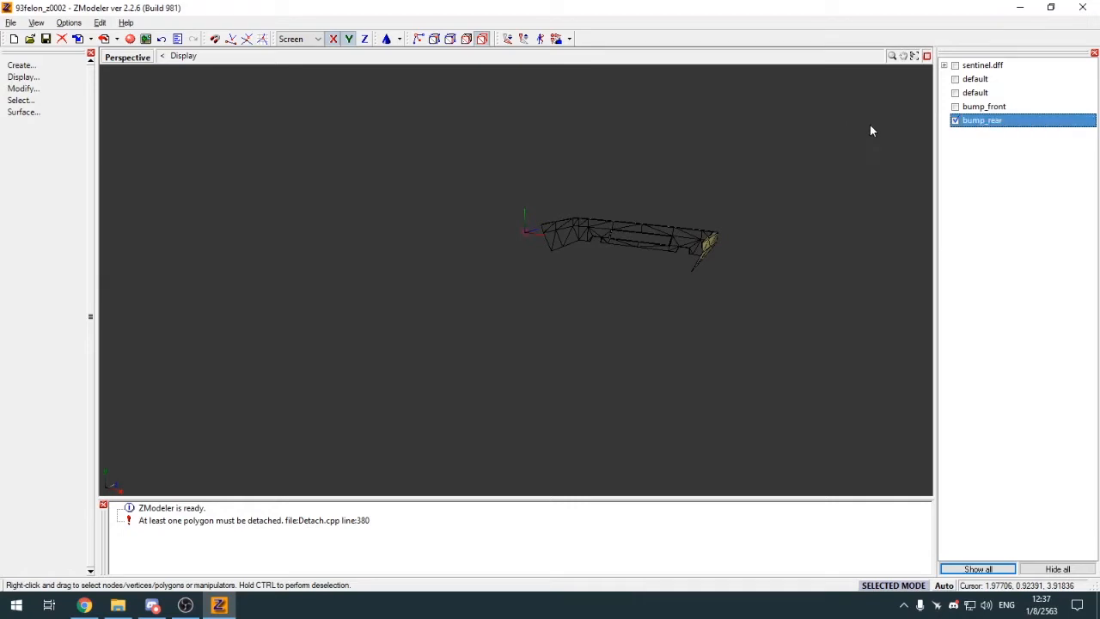
Step: Hide the rear bumper, show the car body and rename it chassis
click(956, 120)
click(955, 92)
click(1016, 106)
click(1031, 92)
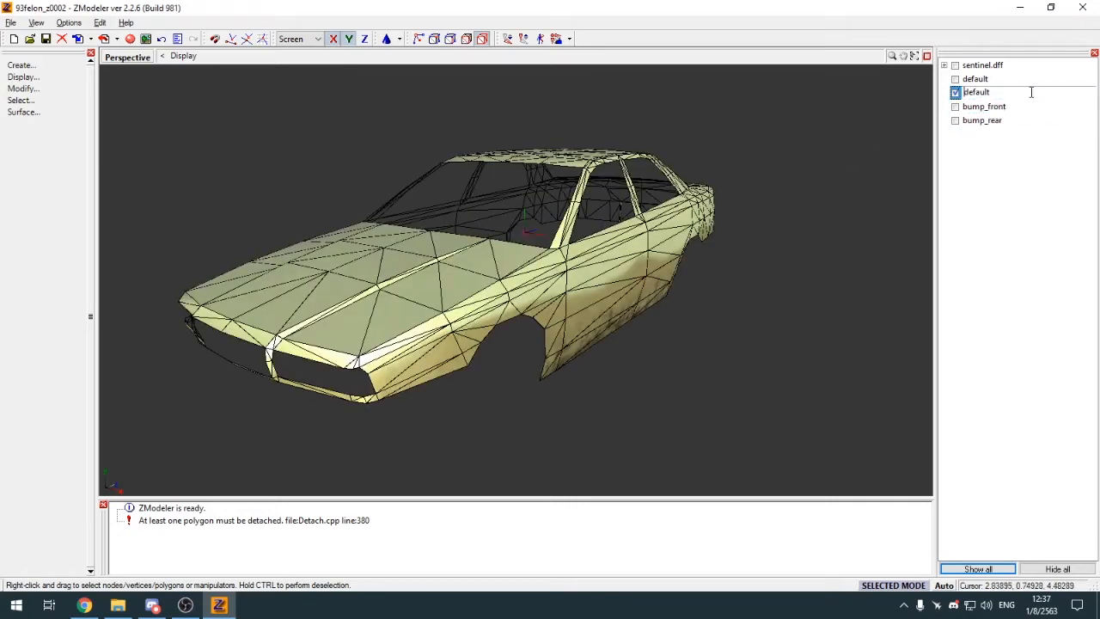
text(chassis)
key(Return)
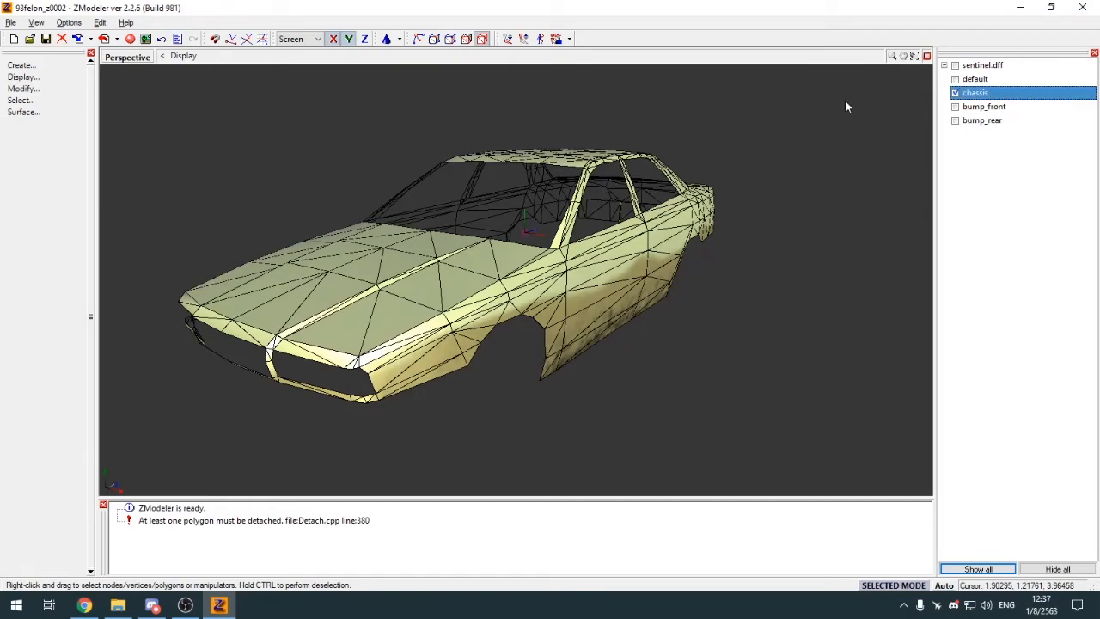
Step: Review the renamed car parts, and leave only the remaining default object with the glass, lights and bumper pieces shown
click(956, 93)
click(955, 79)
click(955, 79)
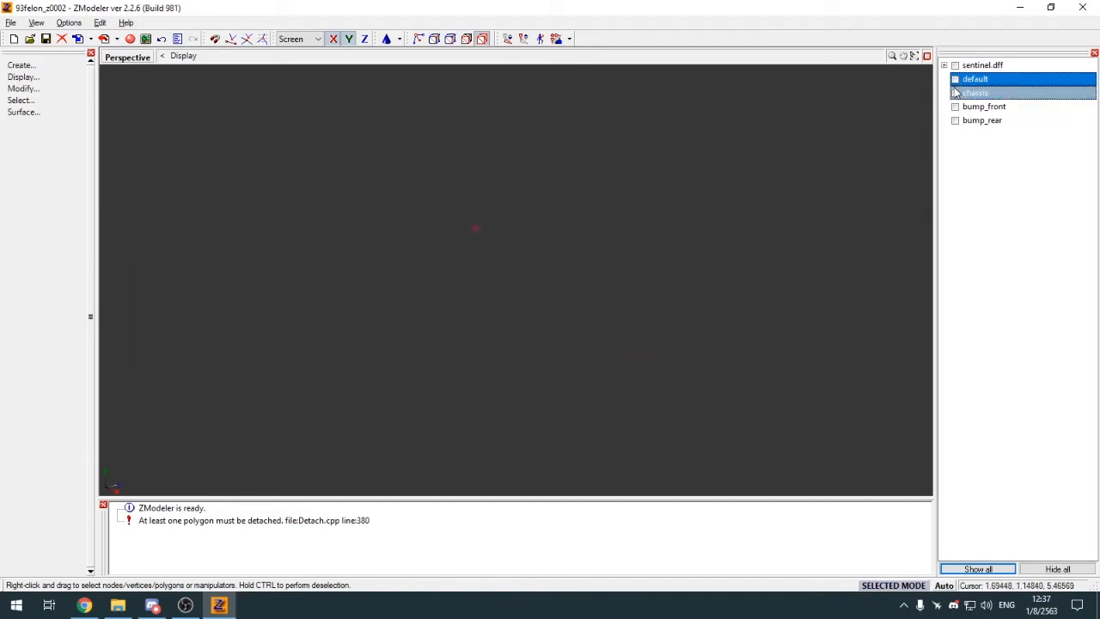
click(956, 93)
middle_drag(847, 197, 612, 246)
click(955, 121)
middle_drag(789, 175, 766, 306)
click(955, 93)
click(955, 79)
scroll(764, 307, down, 4)
scroll(602, 296, up, 4)
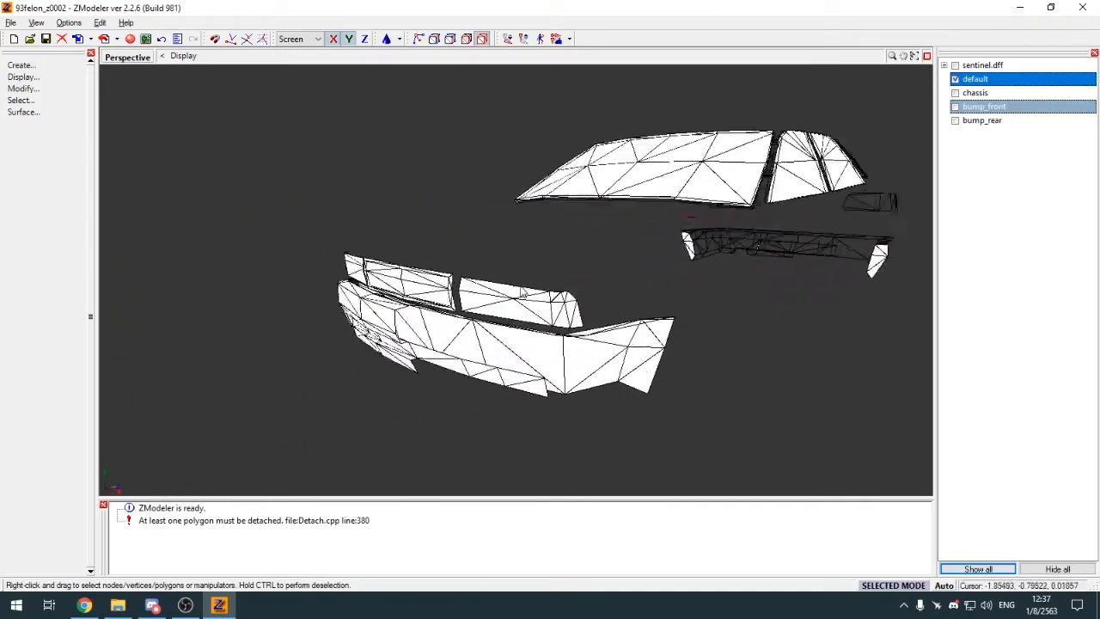
middle_drag(597, 297, 541, 295)
scroll(544, 297, up, 2)
scroll(562, 304, down, 4)
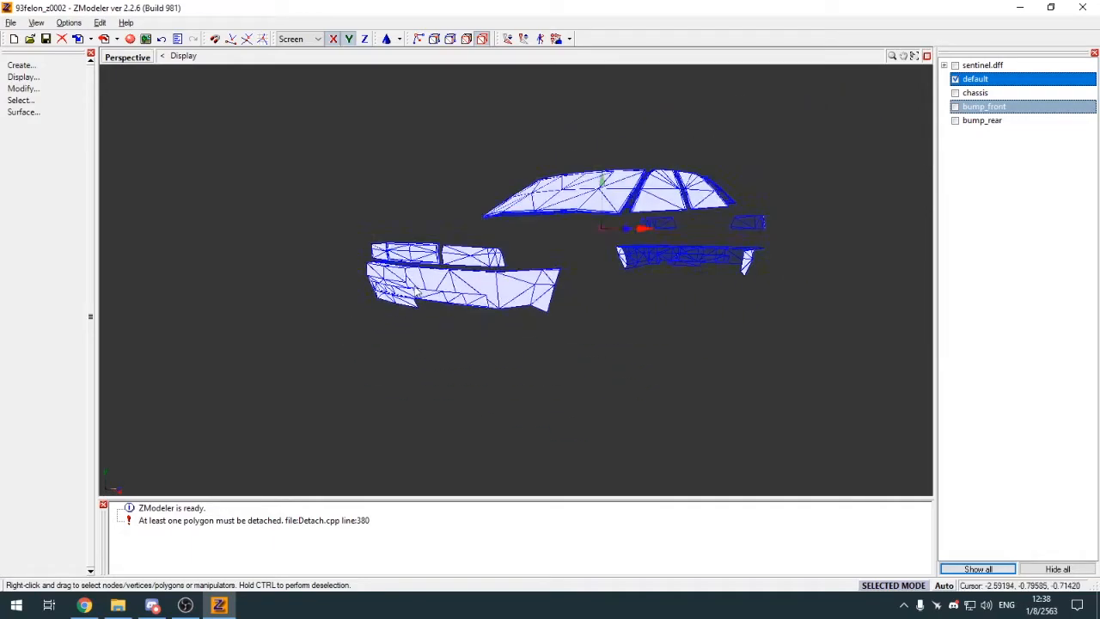
Step: Select the polygons of the flat main section of the front headlight, without its corner section, and detach them to a new object
scroll(494, 271, up, 5)
click(491, 255)
middle_drag(491, 255, 560, 264)
mouse_move(596, 264)
right_down()
mouse_move(630, 251)
mouse_move(735, 286)
mouse_move(757, 251)
right_up()
middle_drag(756, 251, 803, 324)
scroll(748, 277, down, 3)
scroll(785, 327, down, 3)
scroll(788, 331, up, 3)
key(Delete)
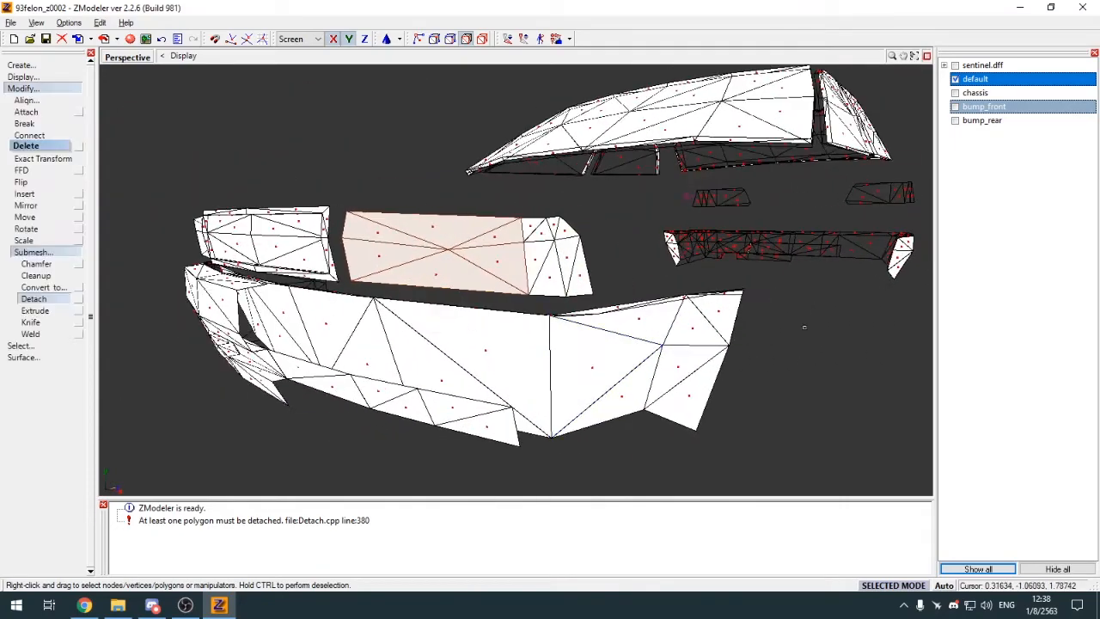
key(space)
click(78, 299)
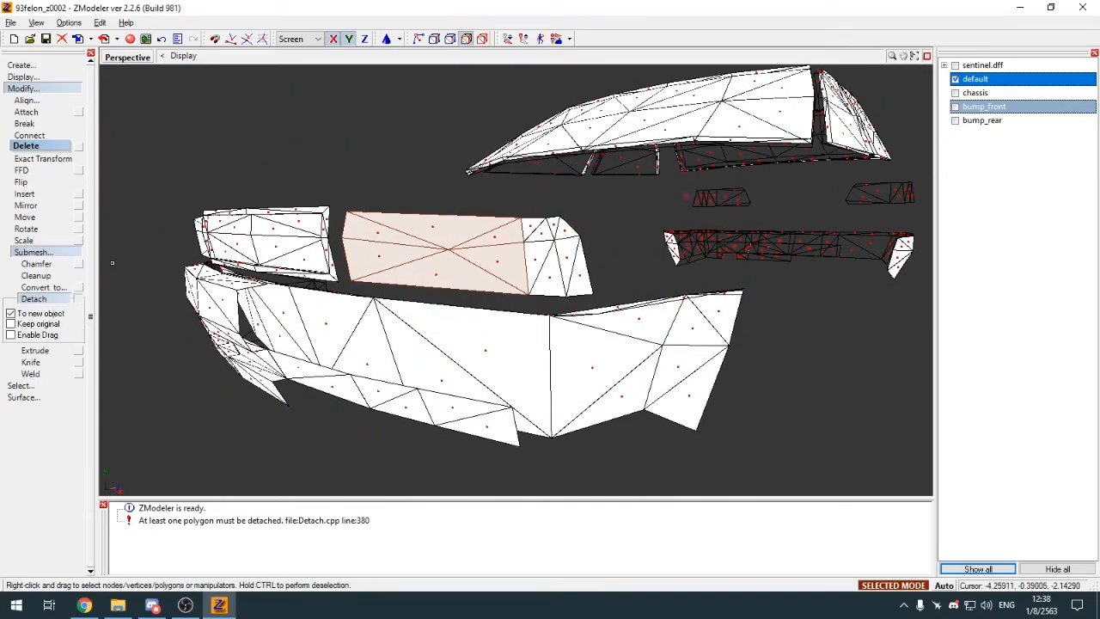
click(145, 202)
click(44, 89)
click(46, 100)
click(49, 101)
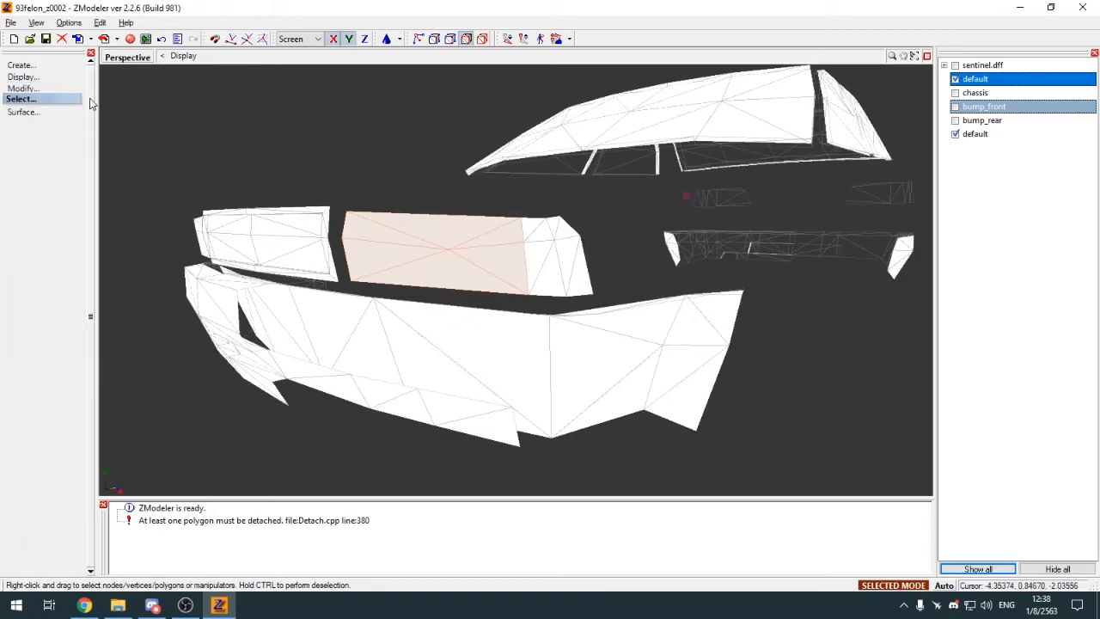
Step: Hide the remaining default parts and leave only the detached headlight panel shown with no vertices selected
click(956, 79)
drag(536, 225, 502, 229)
key(space)
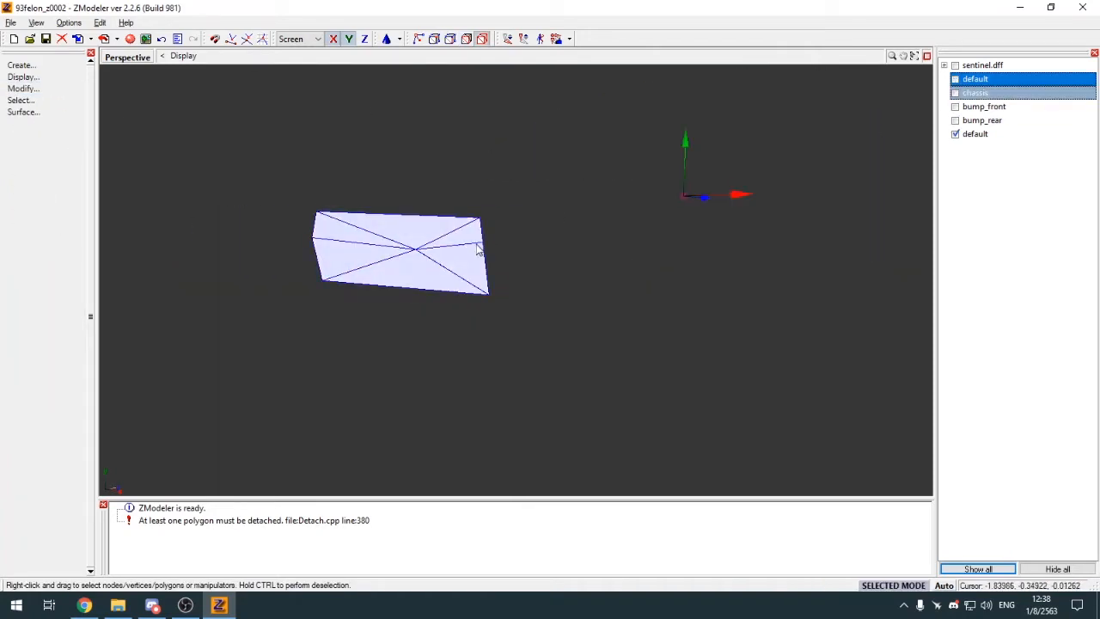
middle_drag(474, 245, 484, 248)
right_click(442, 212)
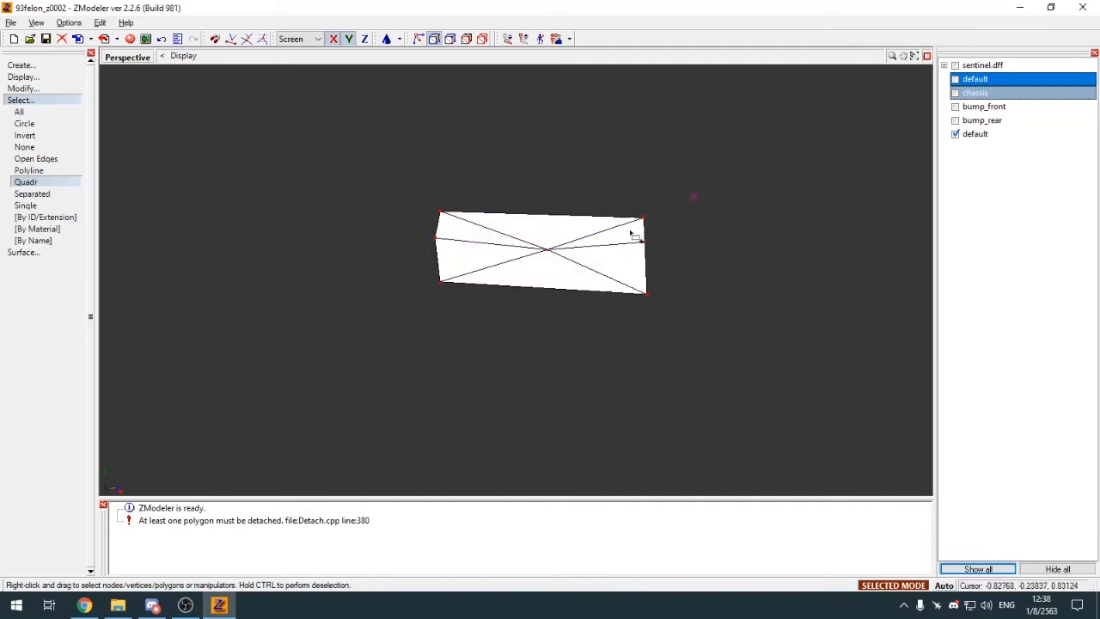
click(21, 100)
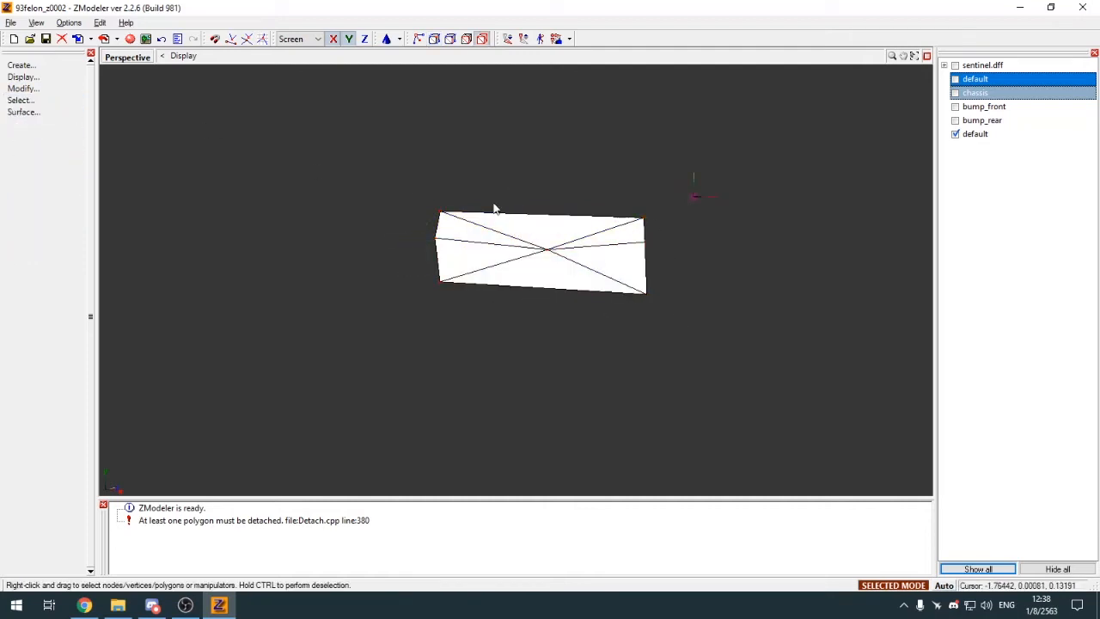
key(space)
Step: Assign the vehiclelights128 [spec,FL] material to the headlight panel, using the chassis as a temporary position reference
key(e)
scroll(299, 159, down, 6)
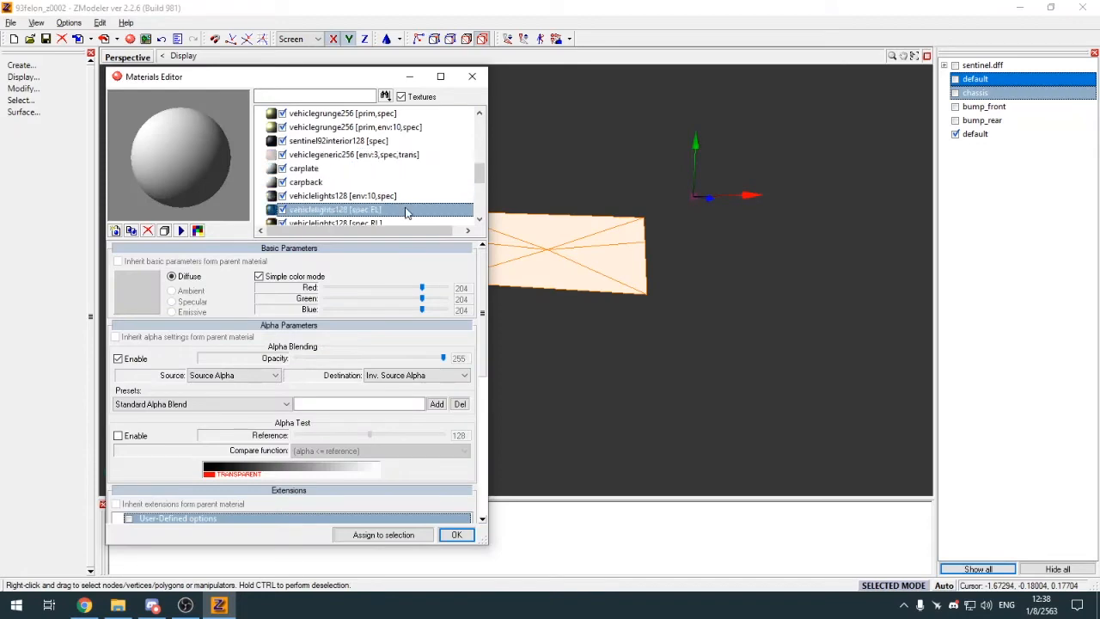
scroll(417, 184, down, 3)
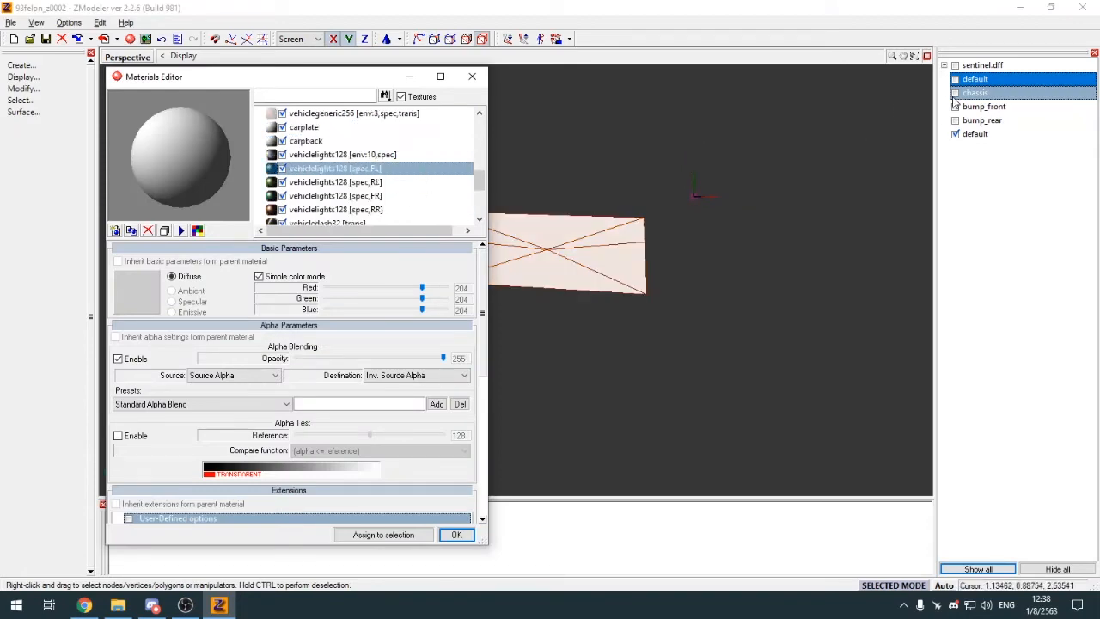
click(955, 93)
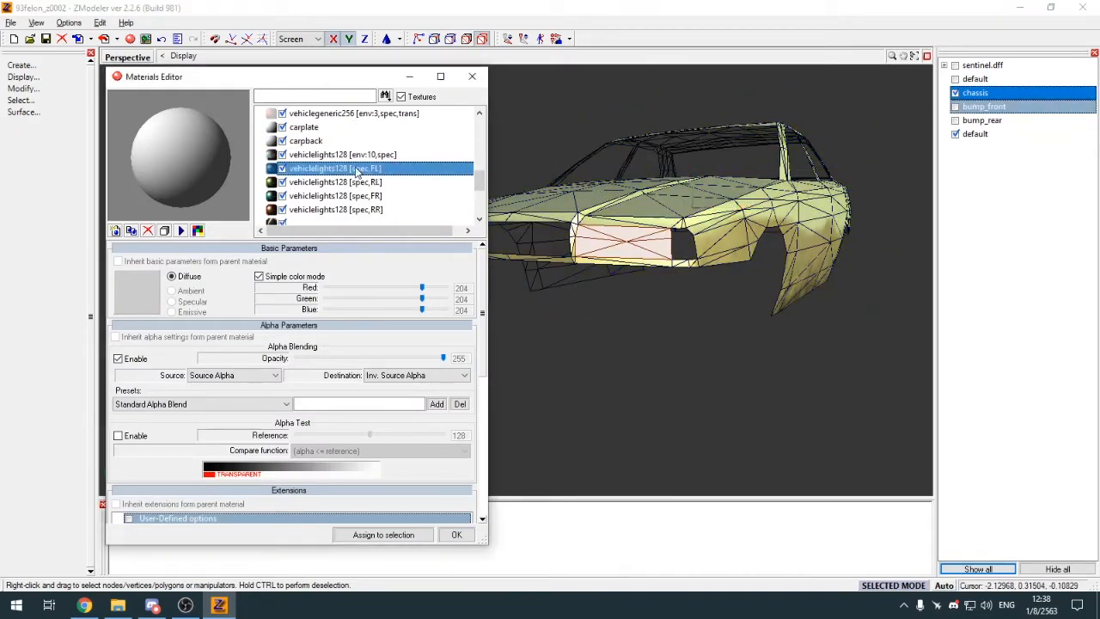
click(357, 169)
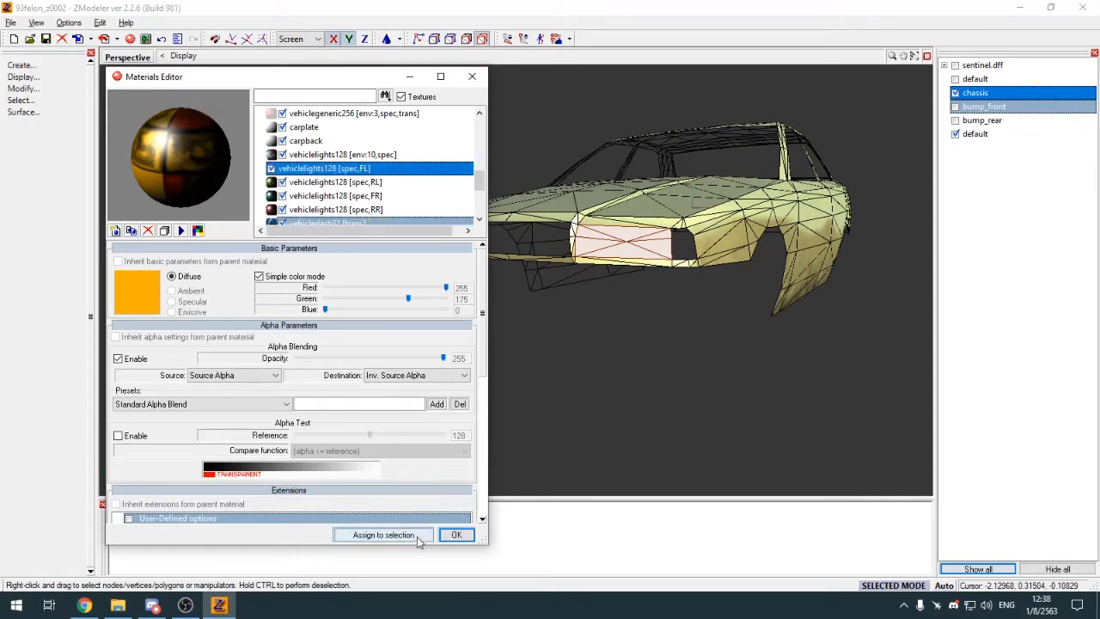
click(383, 535)
click(955, 93)
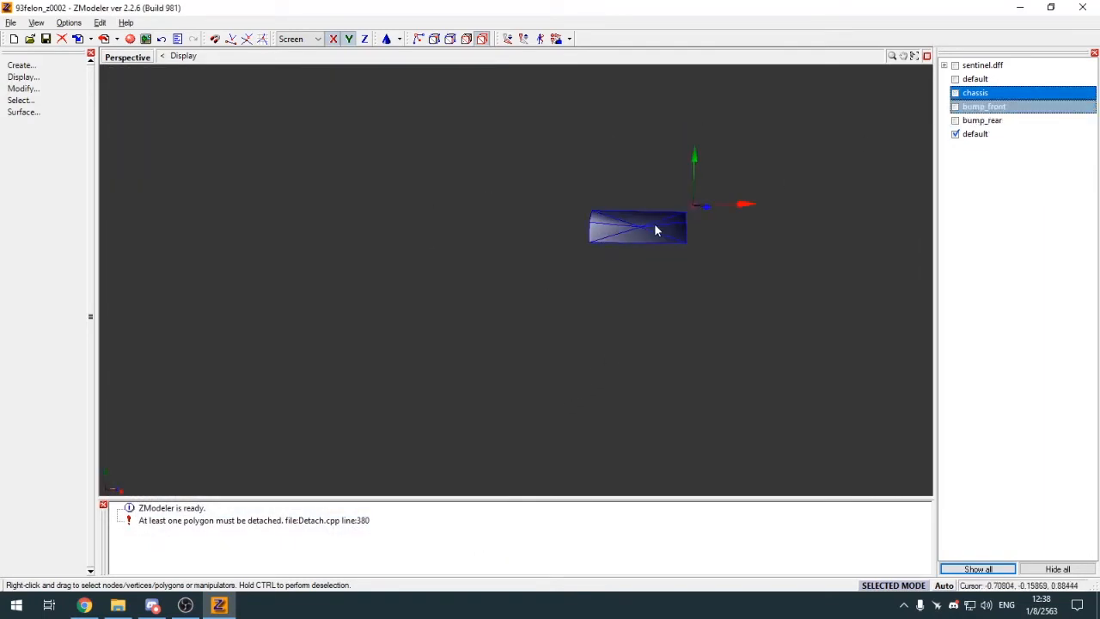
Step: Restore the four-viewport layout, change the Top viewport to Front, and generate the headlight panel's UV mapping from that view
scroll(655, 225, up, 3)
key(alt+w)
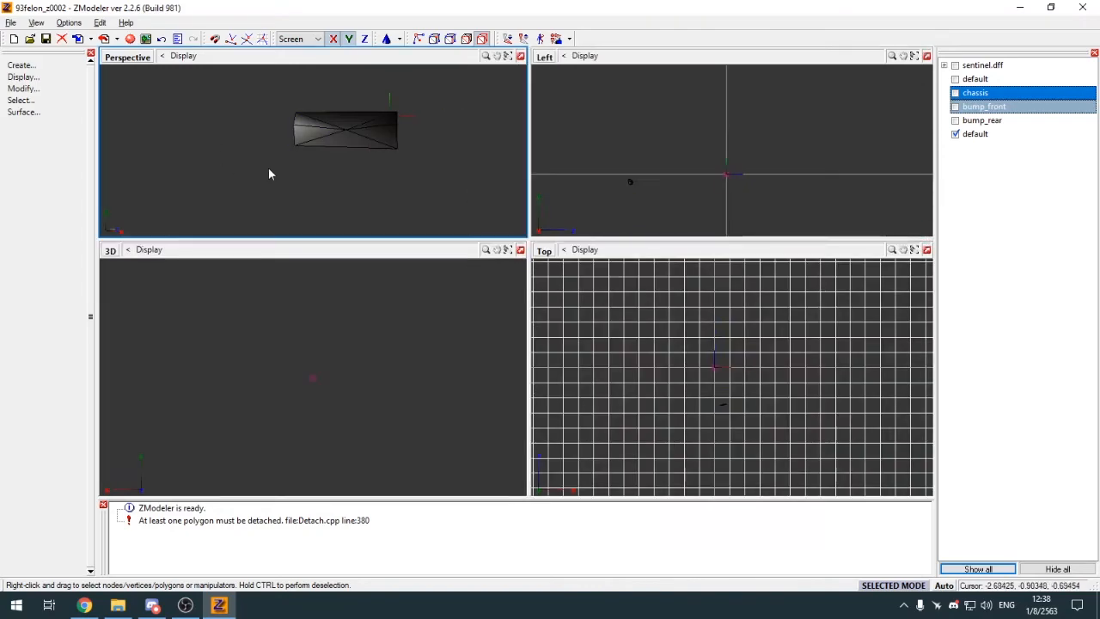
click(545, 251)
click(563, 280)
scroll(730, 386, up, 5)
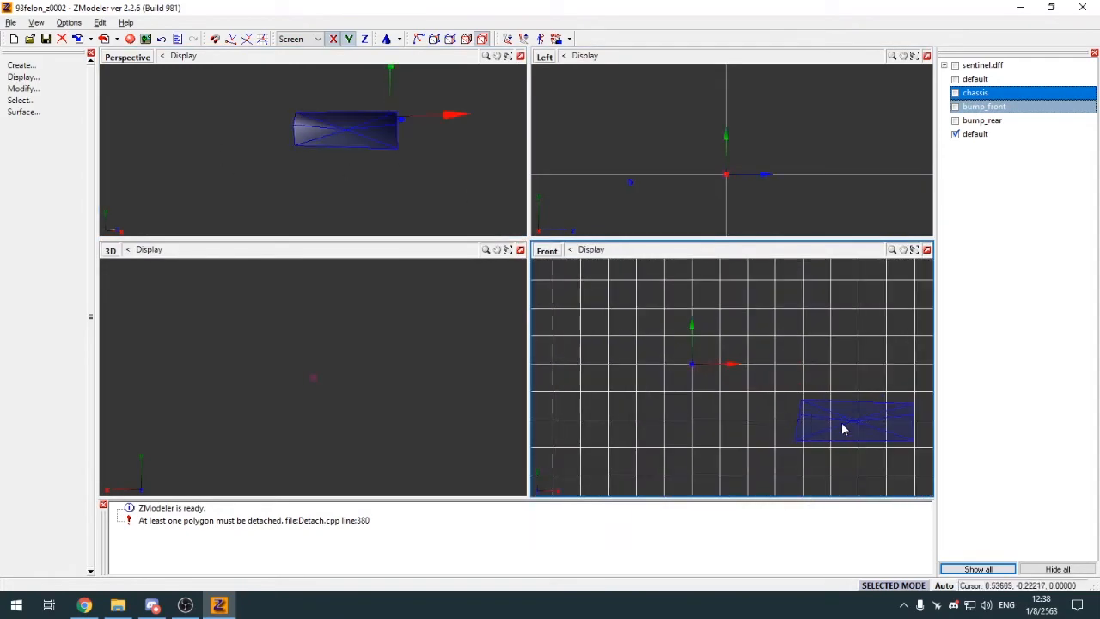
click(842, 422)
click(534, 453)
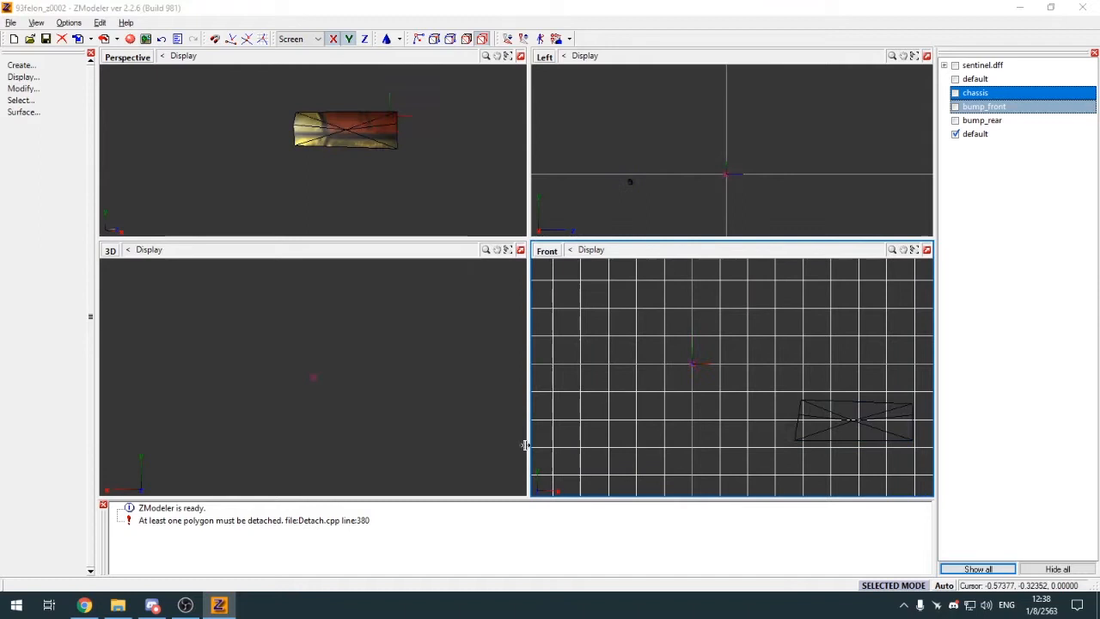
Step: Change the 3D viewport to the UV Mapper and load the vehiclelights128 texture as its background
click(110, 250)
click(143, 388)
click(125, 488)
click(152, 355)
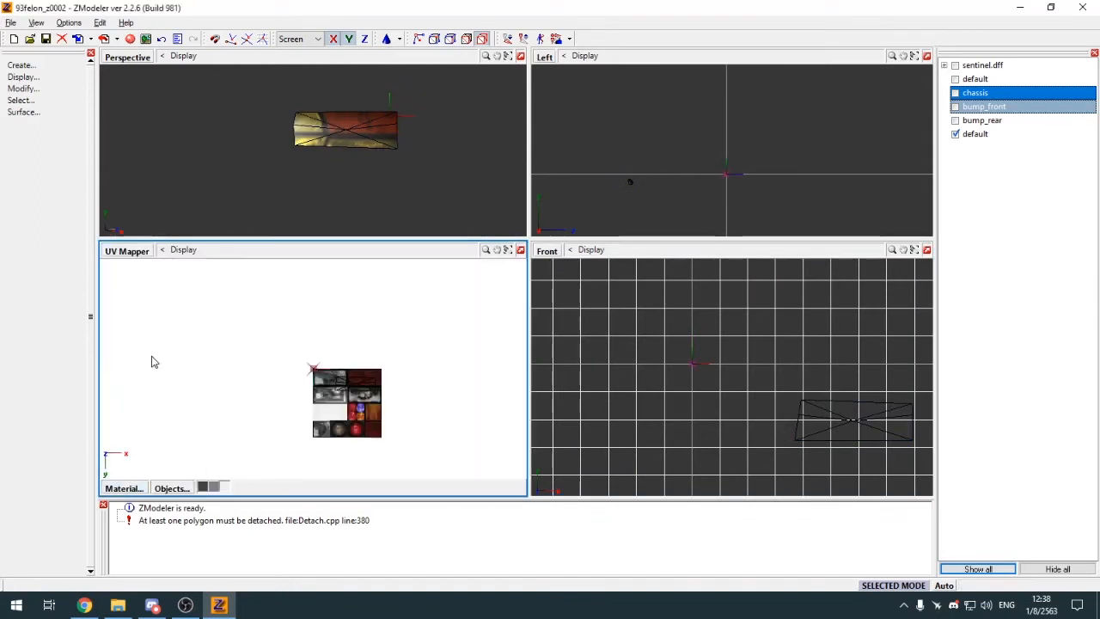
scroll(347, 351, up, 5)
Step: Centre the axes on the headlight UVs, then move and scale them onto the second-row headlight image
key(c)
scroll(384, 348, up, 4)
scroll(361, 370, down, 4)
scroll(399, 340, up, 3)
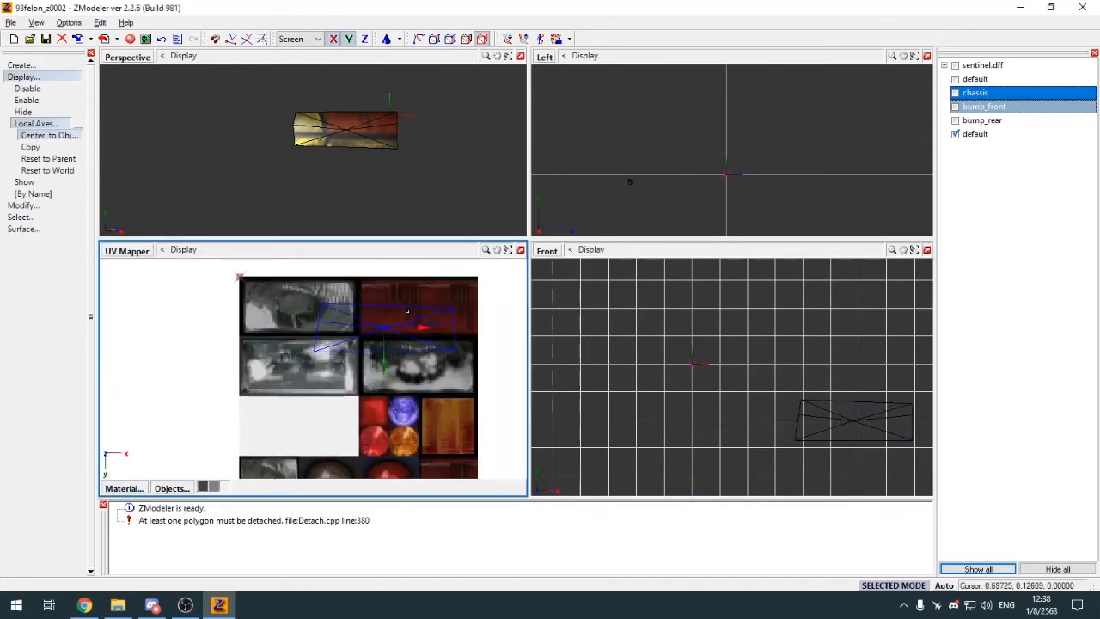
key(m)
drag(400, 340, 309, 397)
key(s)
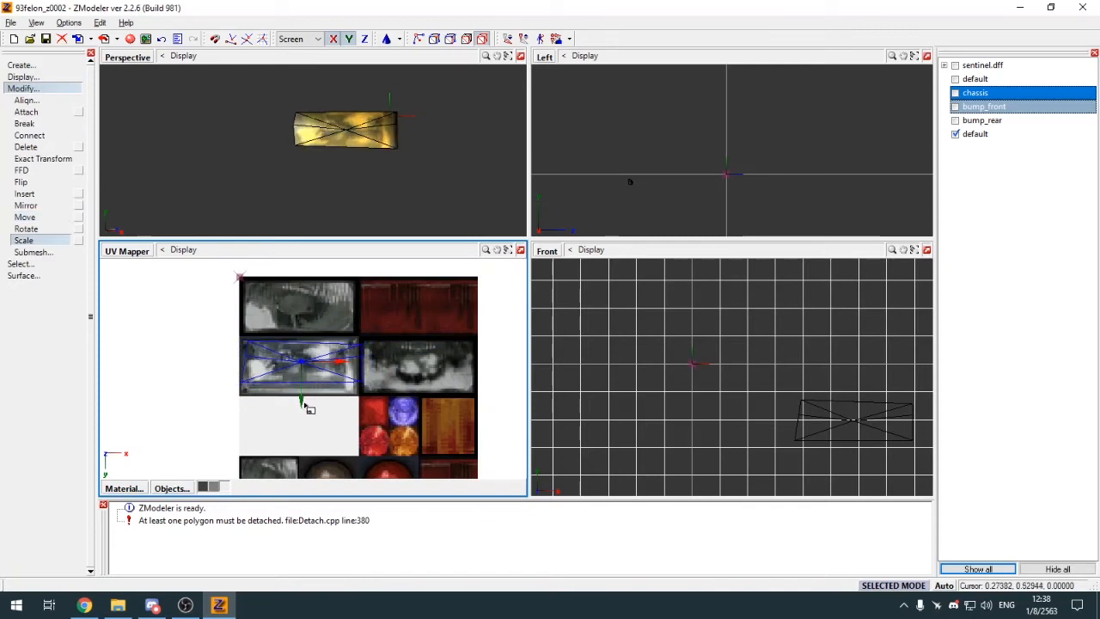
drag(359, 362, 296, 361)
scroll(296, 359, up, 2)
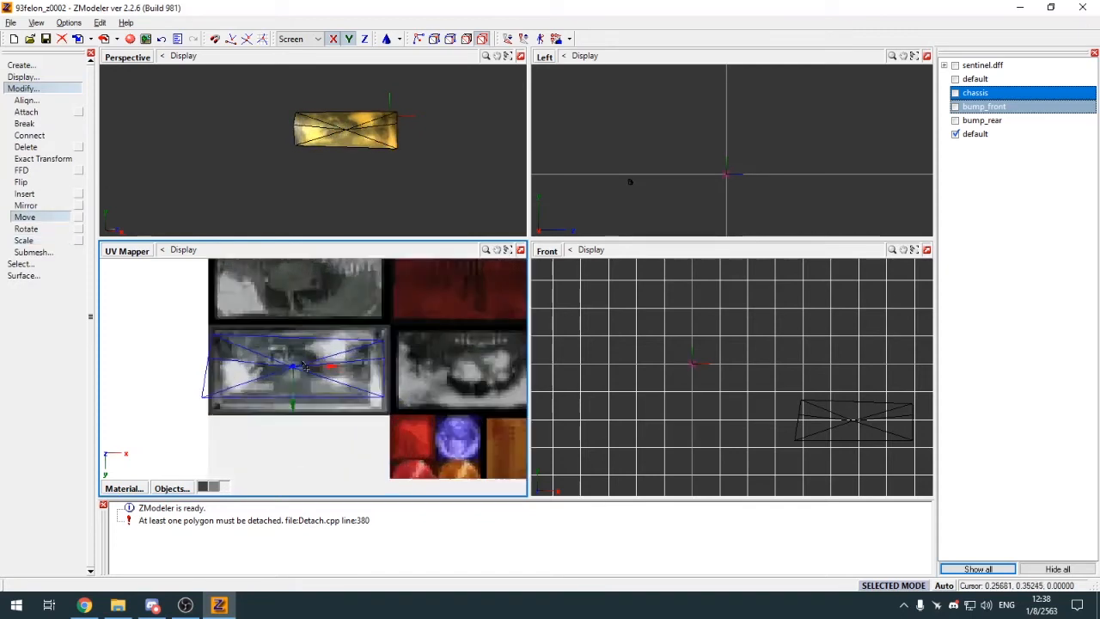
Step: Compare the UV placement on both headlight images and move the UVs onto the first-row headlight image
key(s)
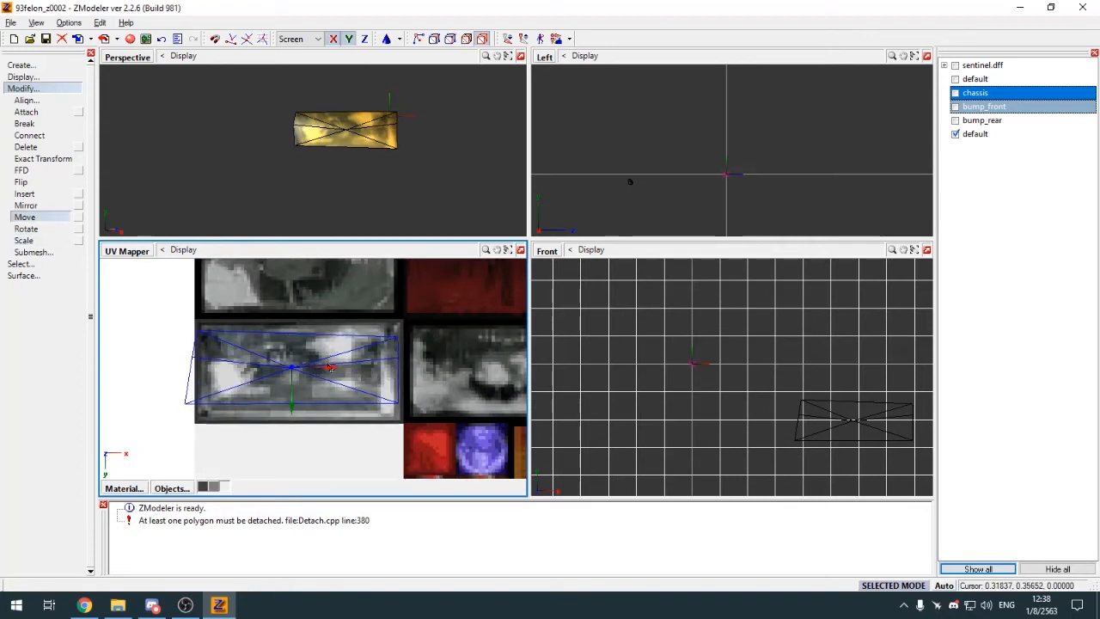
key(m)
drag(326, 384, 331, 331)
scroll(329, 344, down, 5)
scroll(332, 387, up, 4)
drag(335, 459, 328, 384)
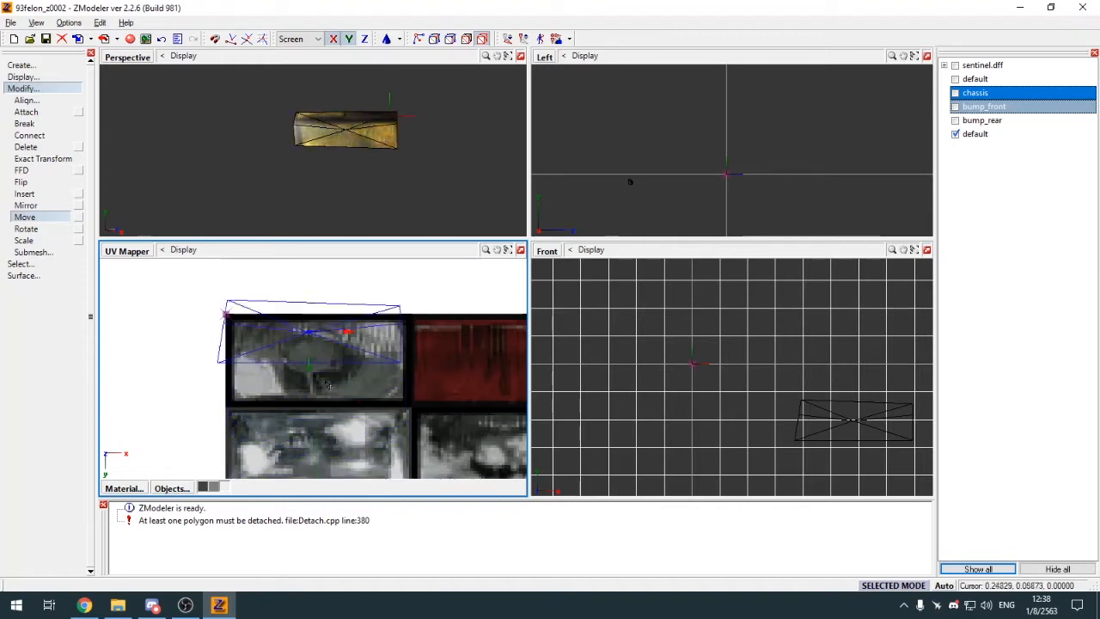
scroll(327, 386, down, 3)
scroll(313, 364, up, 4)
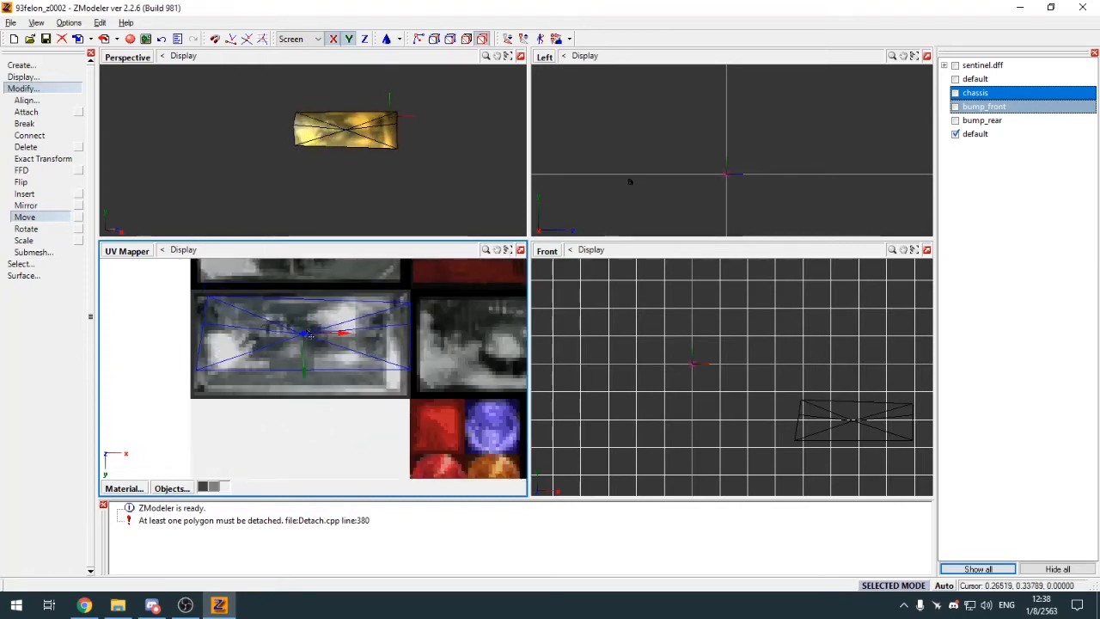
scroll(316, 391, down, 3)
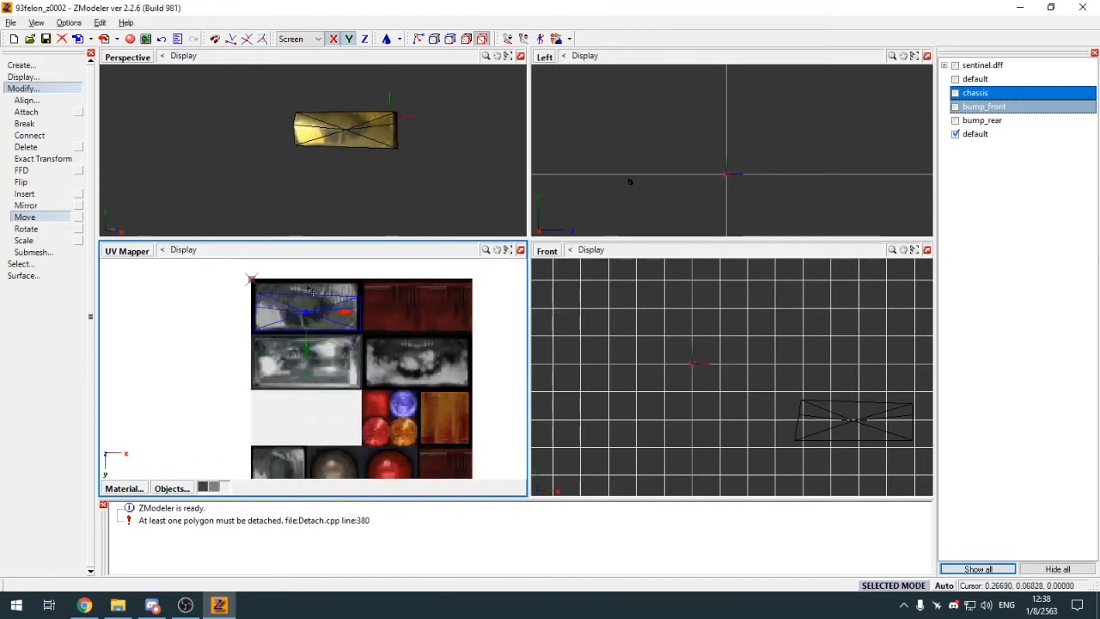
scroll(318, 354, up, 3)
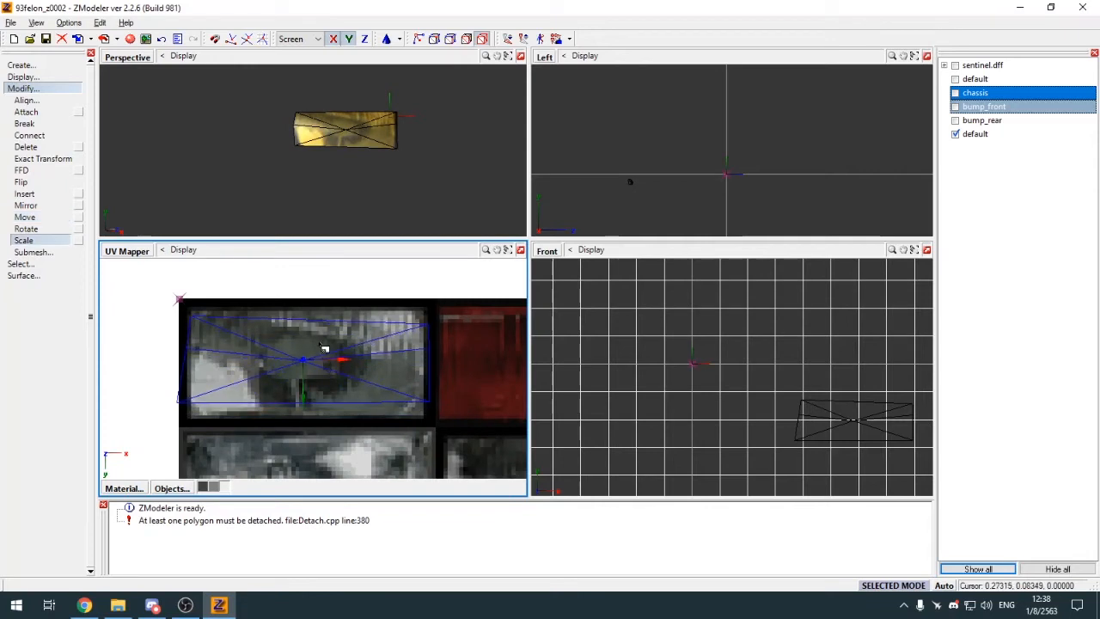
Step: Scale the headlight UVs separately along each axis to fill the frame of the first-row headlight image
drag(341, 365, 348, 341)
key(y)
key(x)
drag(366, 395, 378, 345)
Step: Select the outline vertices of the headlight UVs in groups and move them to line up with the image's frame
key(1)
key(q)
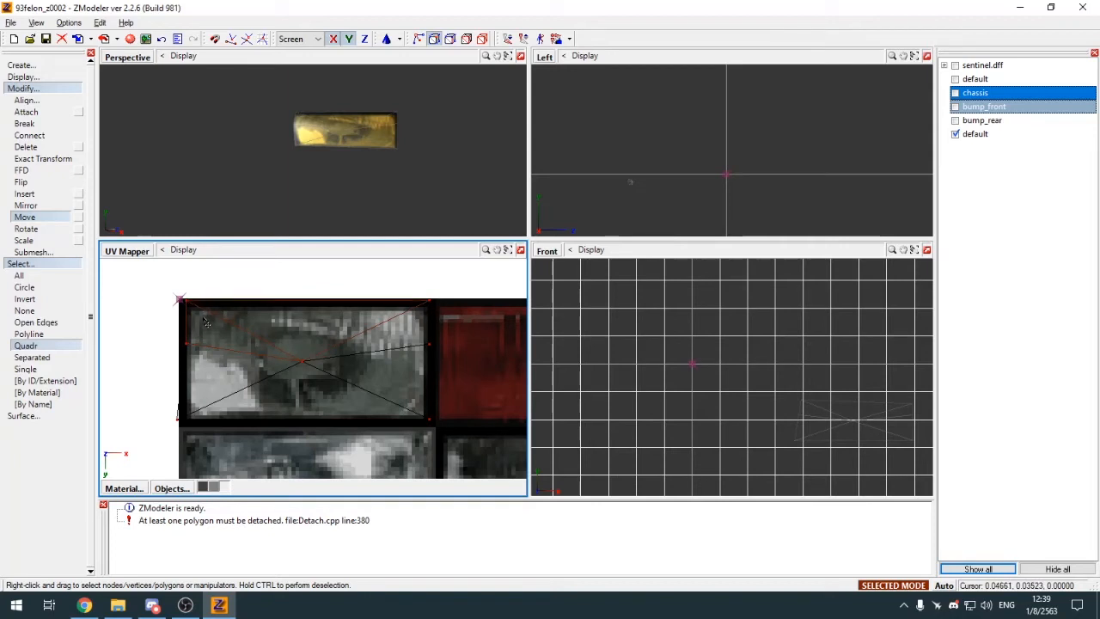
click(27, 312)
right_click(152, 306)
click(43, 346)
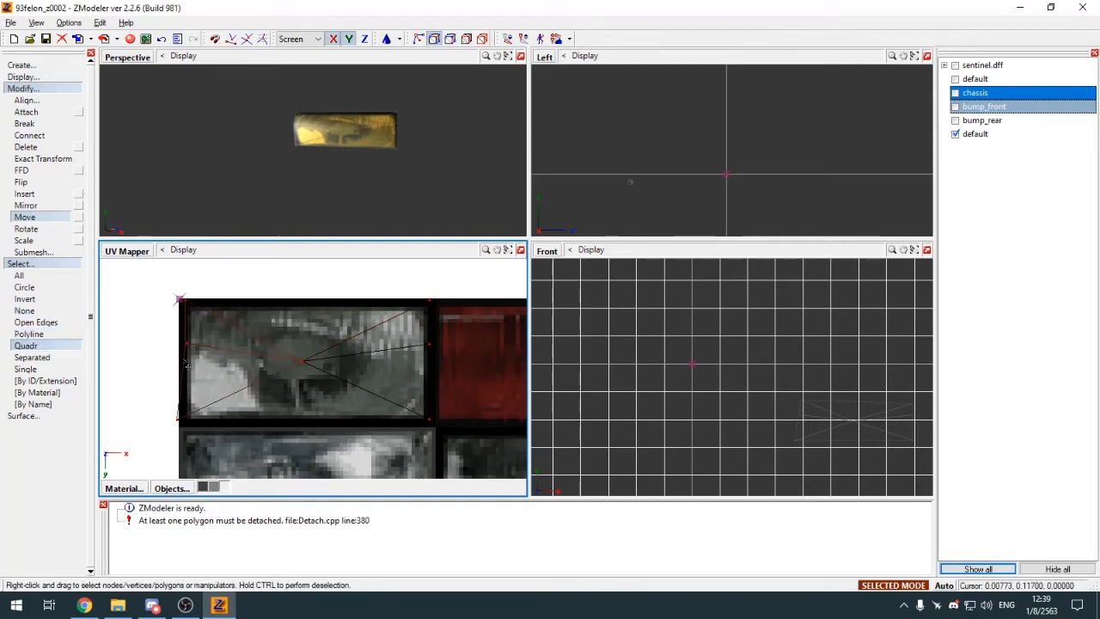
click(34, 312)
click(47, 346)
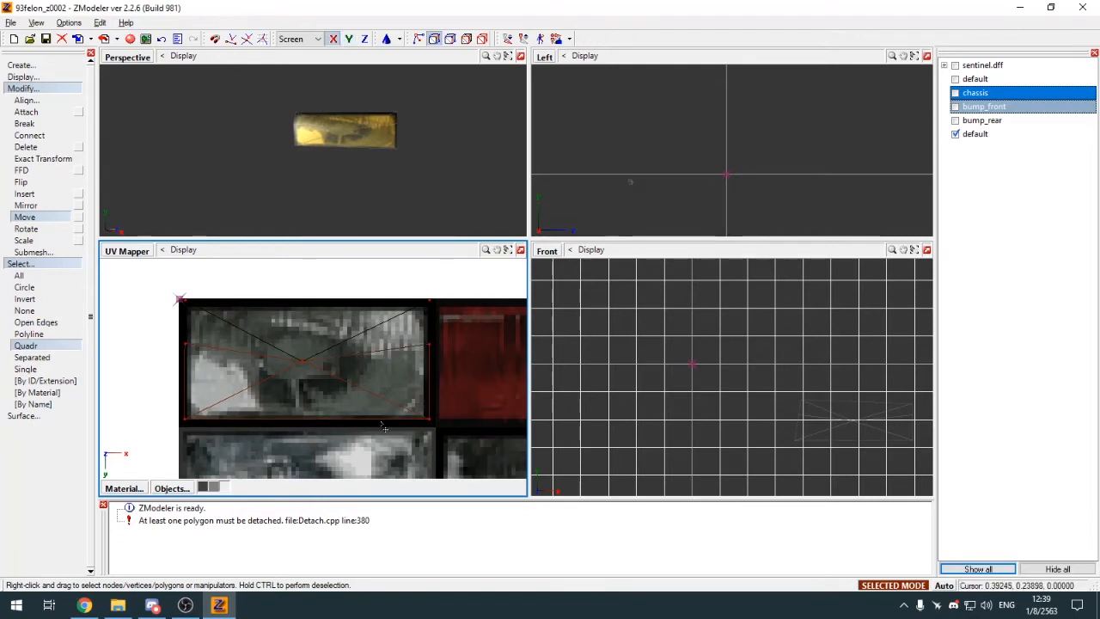
click(73, 320)
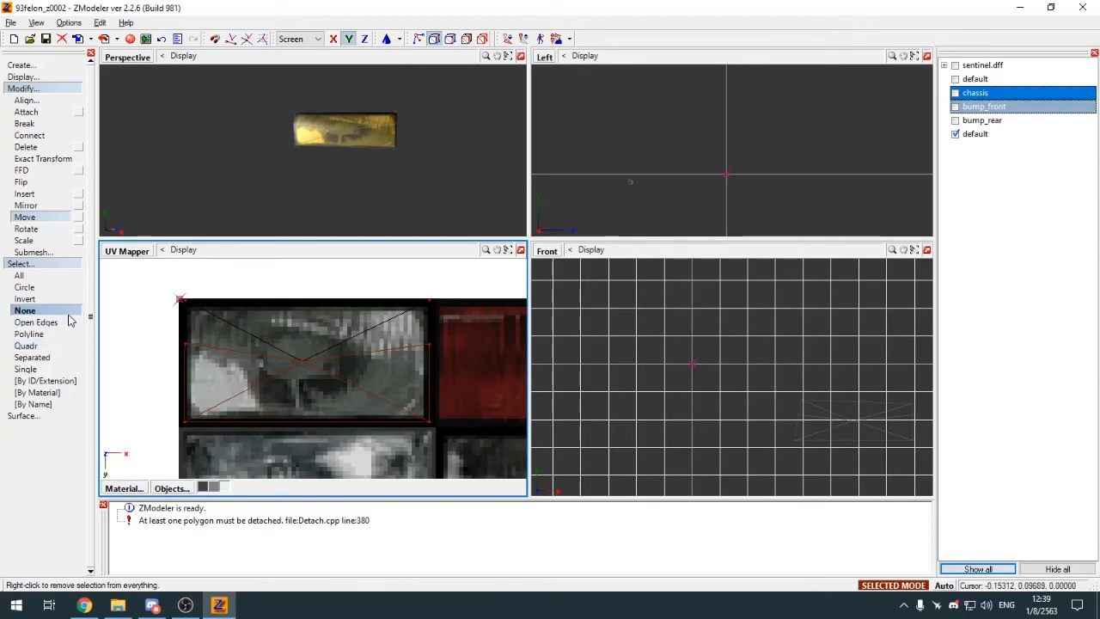
Step: Clear the vertex selection and return to a maximised Perspective view of the textured headlight panel
click(70, 313)
click(521, 56)
right_click(59, 104)
middle_drag(234, 194, 194, 187)
key(alt+w)
click(126, 251)
click(130, 267)
key(alt+w)
key(space)
key(5)
middle_drag(409, 294, 415, 295)
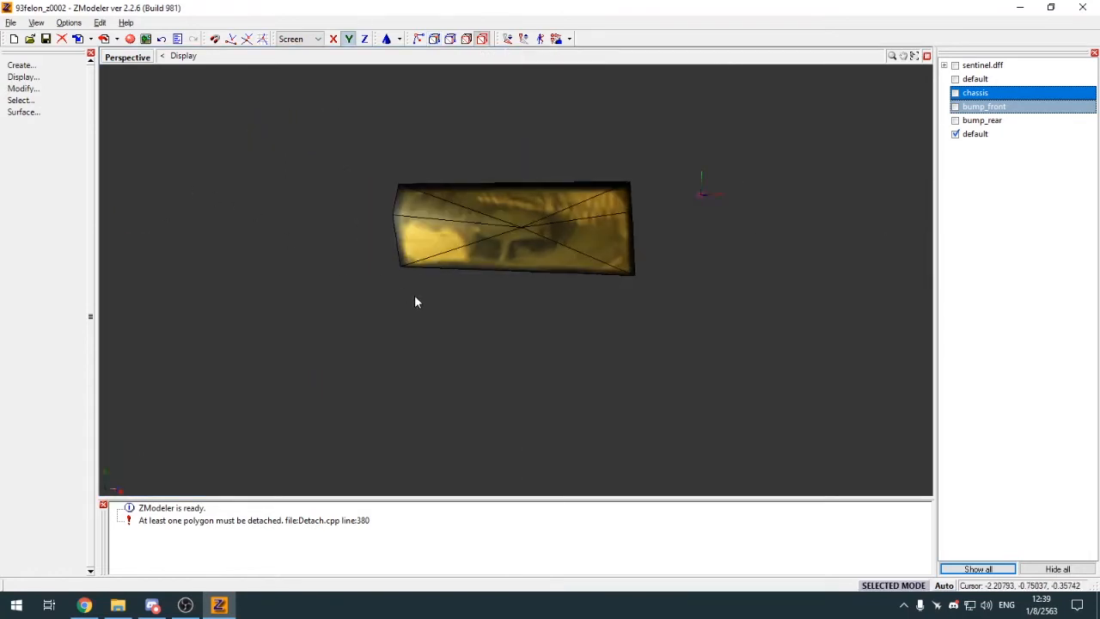
Step: Hide the textured headlight panel and show the remaining default glass, light and bumper parts
click(21, 65)
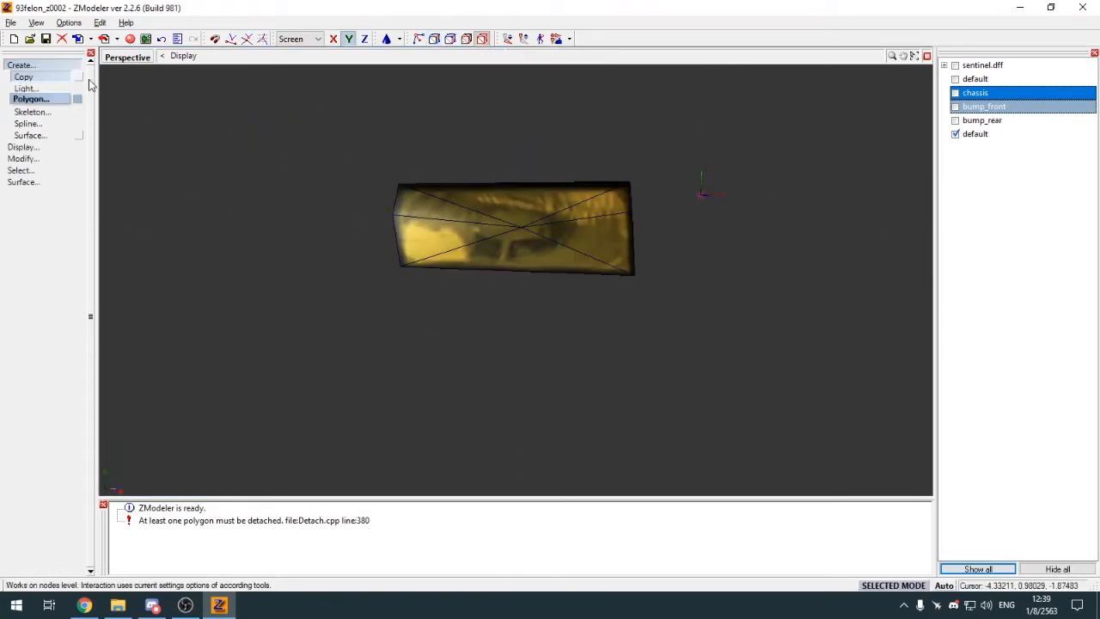
click(69, 66)
click(956, 134)
click(956, 93)
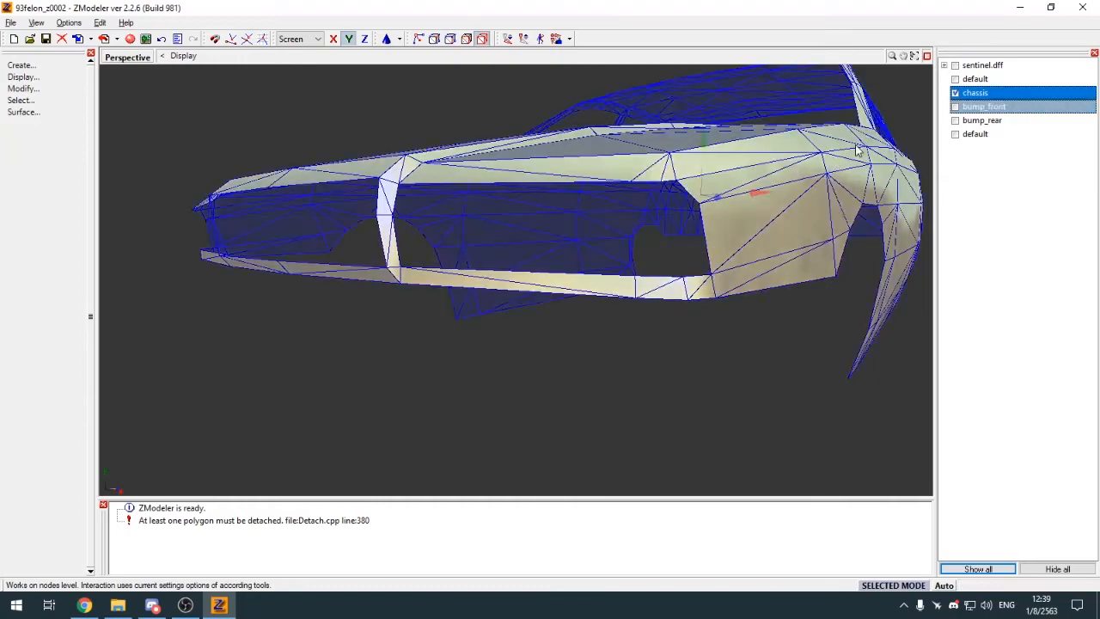
click(956, 93)
click(955, 79)
scroll(714, 288, down, 5)
middle_drag(694, 303, 777, 297)
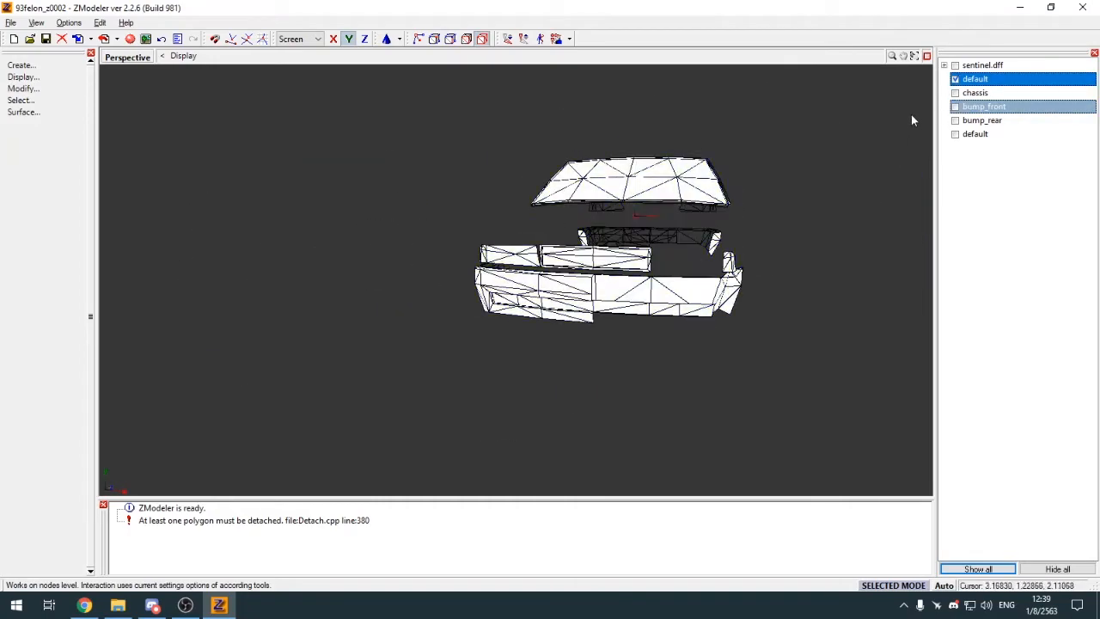
Step: Check the headlight's corner section against the temporarily shown chassis, leaving only the default parts shown
click(955, 93)
scroll(815, 236, up, 5)
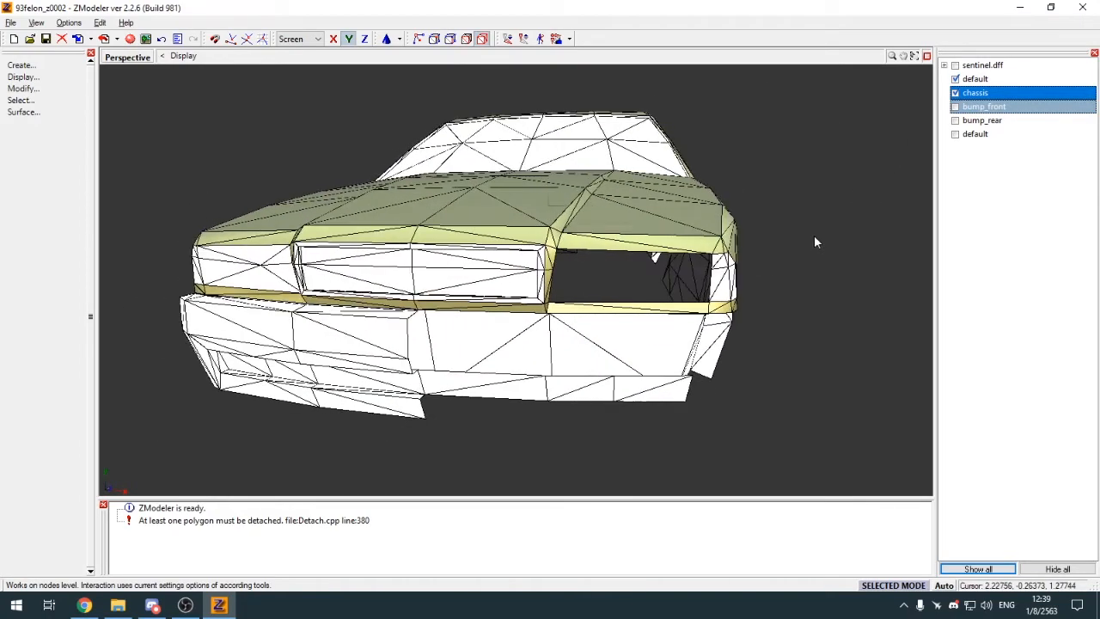
middle_drag(815, 237, 797, 243)
middle_drag(541, 160, 503, 163)
click(956, 93)
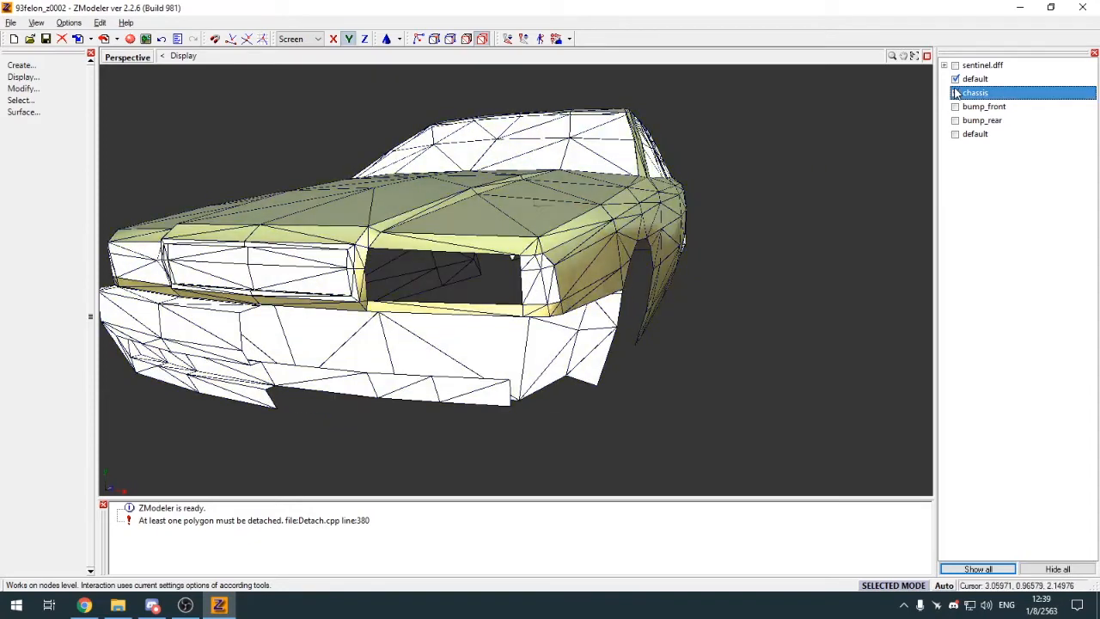
click(956, 80)
click(955, 80)
click(955, 92)
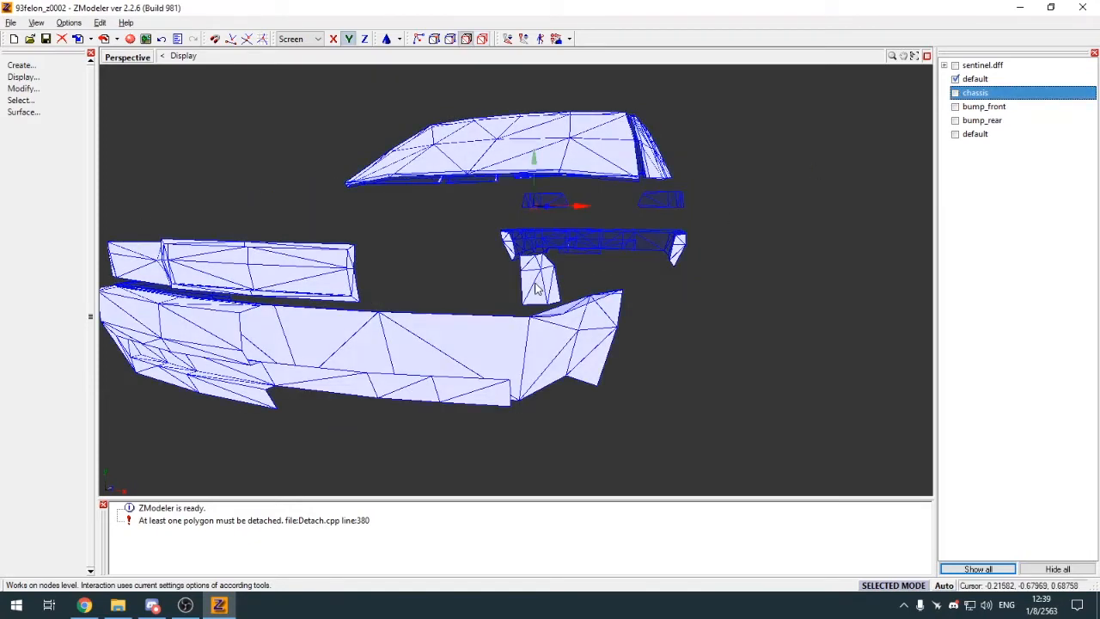
Step: Select the separate polygons of the headlight's corner section, detach them to a new object, and hide the remaining default parts
click(535, 290)
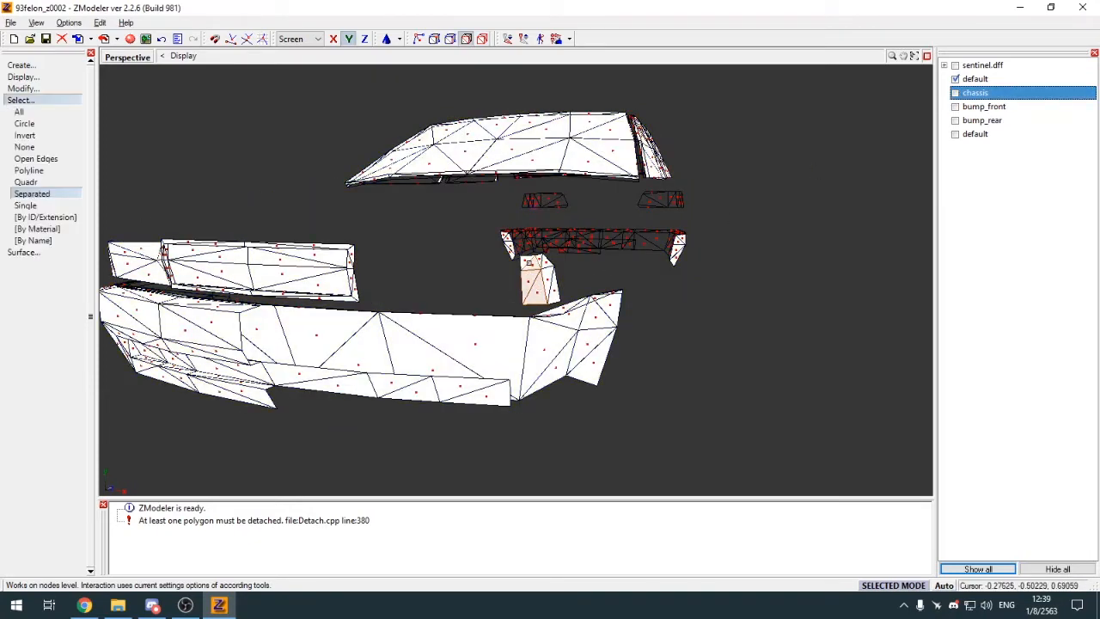
key(d)
key(space)
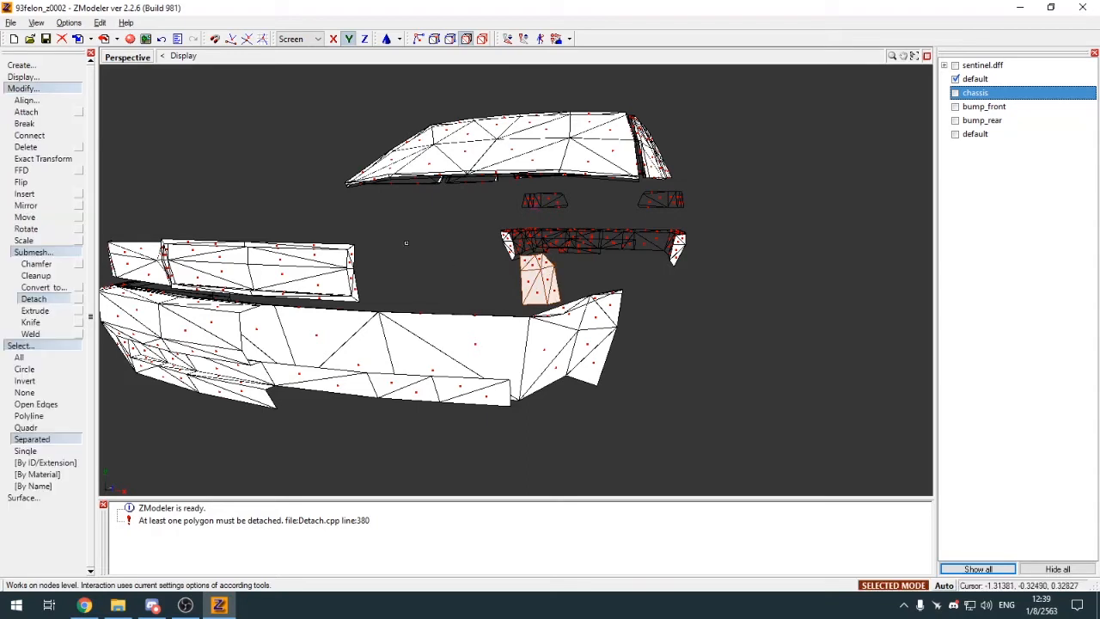
click(241, 186)
click(59, 89)
click(58, 102)
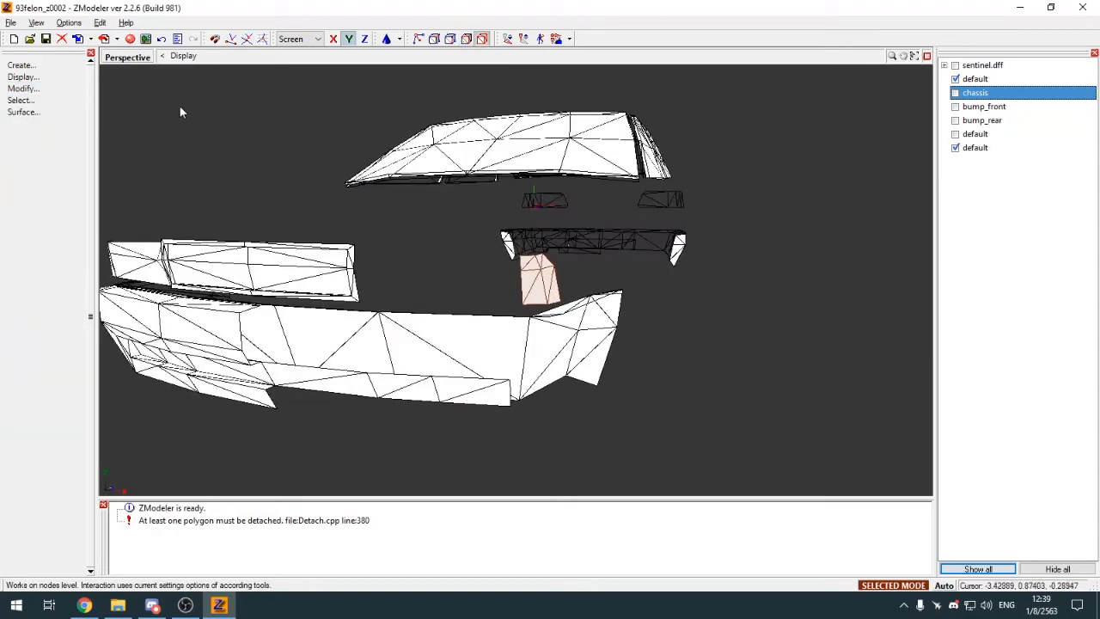
click(956, 79)
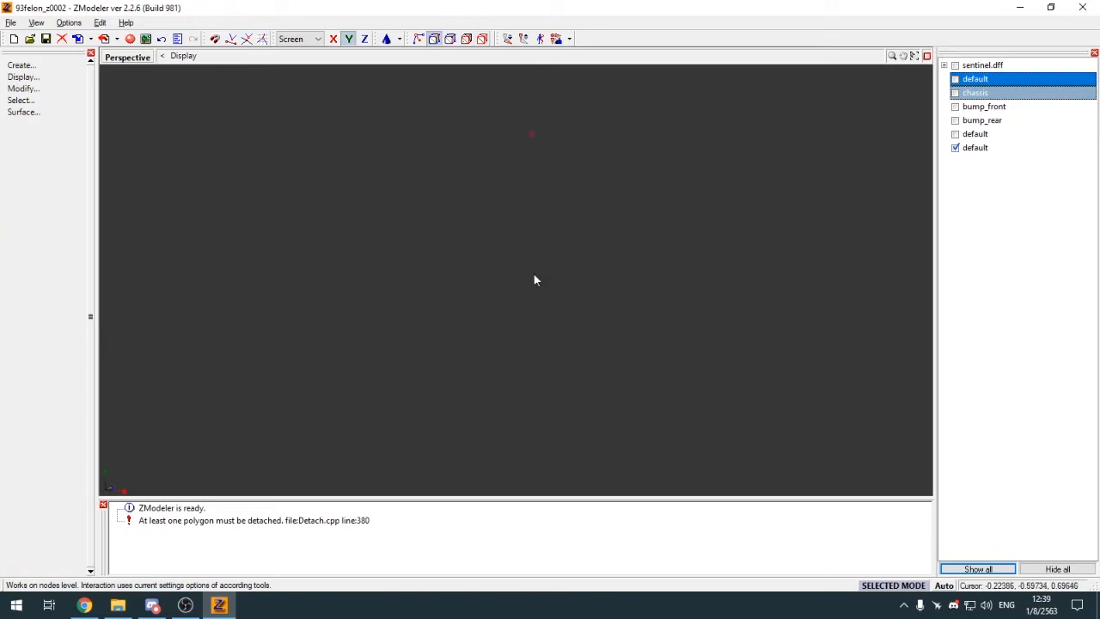
Step: Select the detached headlight corner piece and open the Materials Editor for it
key(q)
scroll(533, 274, down, 3)
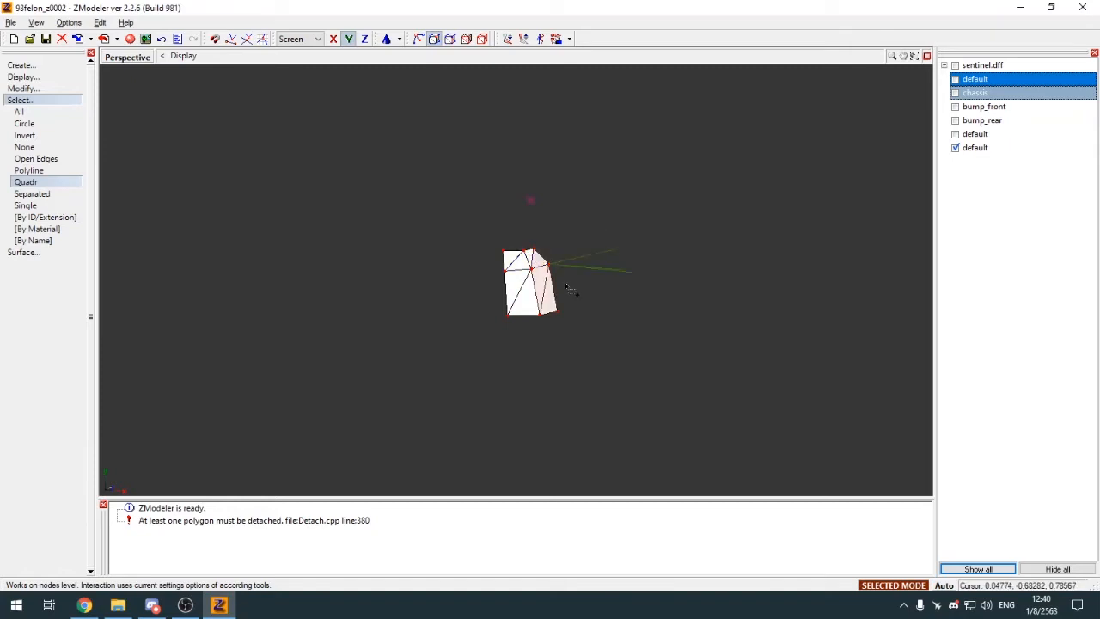
key(Escape)
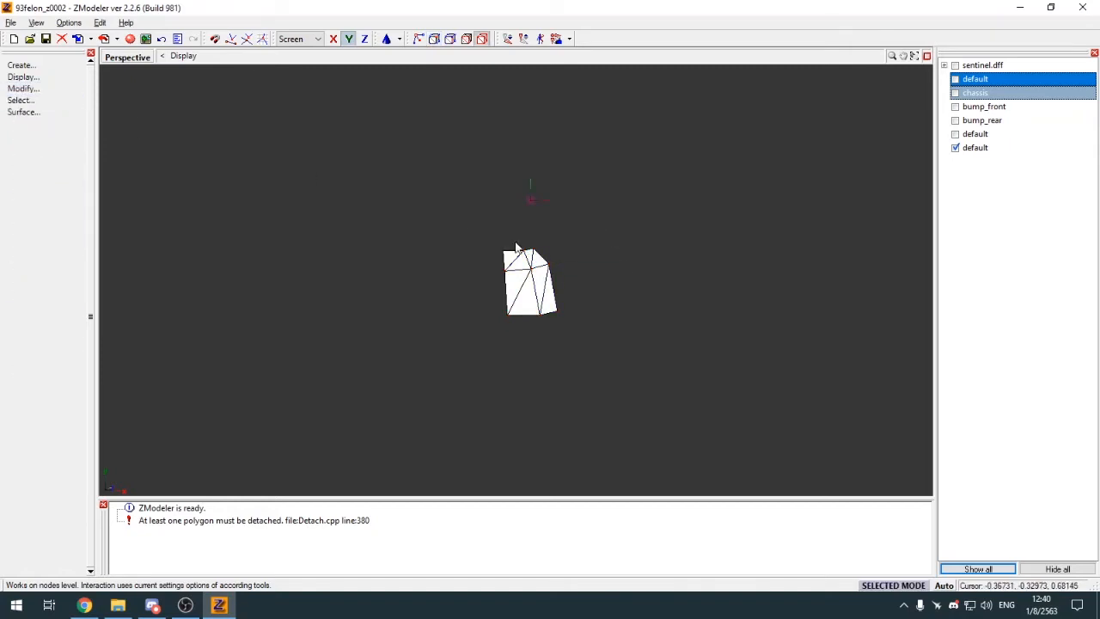
click(523, 262)
key(e)
scroll(297, 170, down, 6)
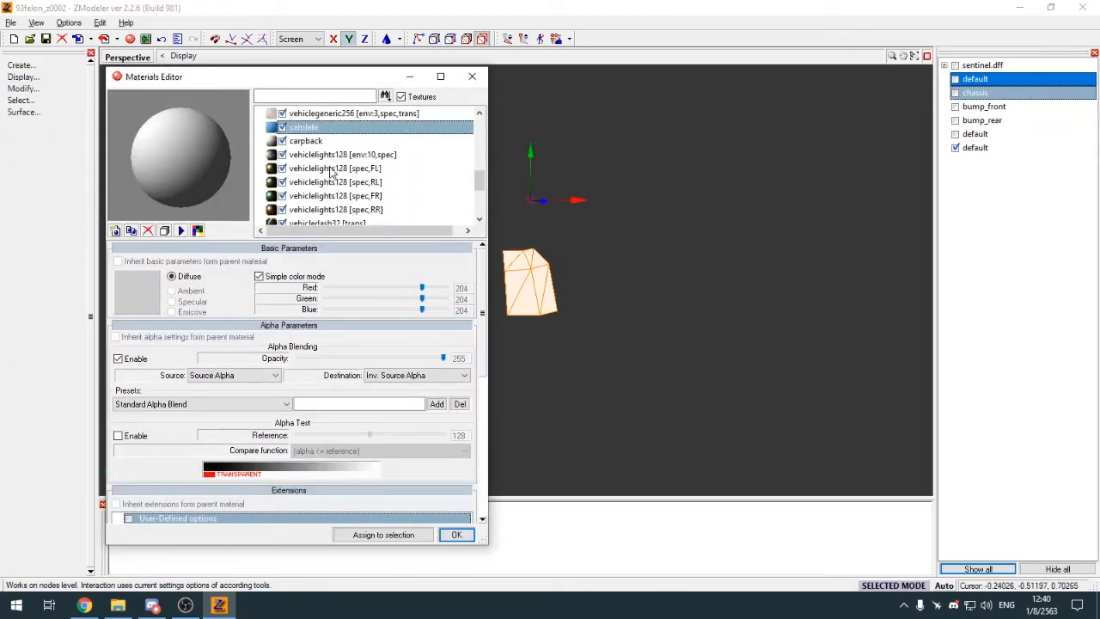
click(331, 170)
click(350, 156)
scroll(349, 161, down, 1)
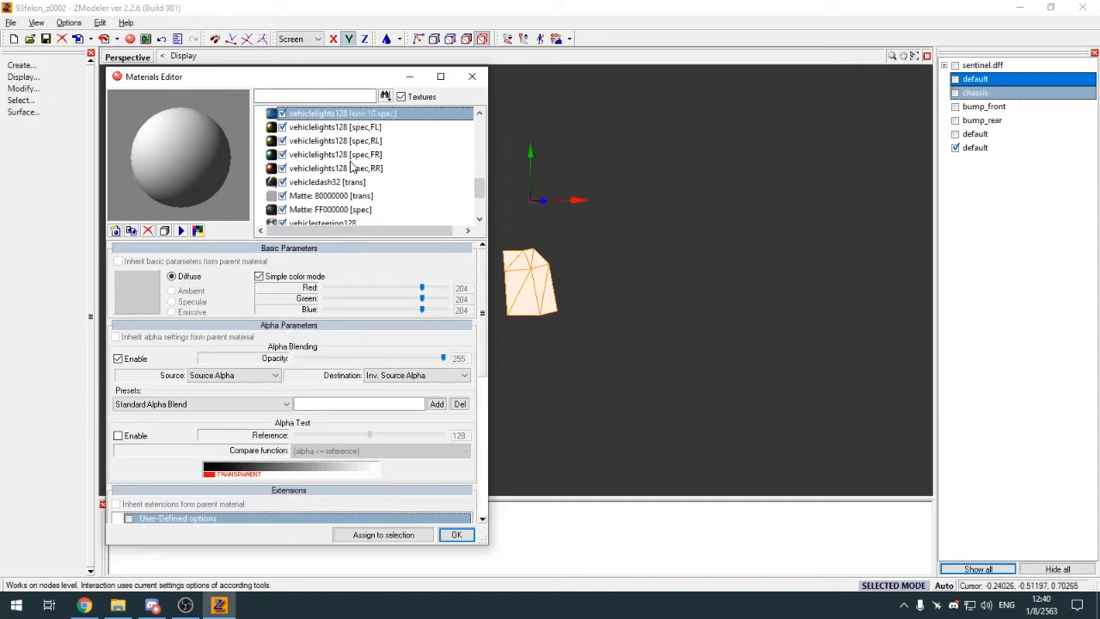
click(350, 165)
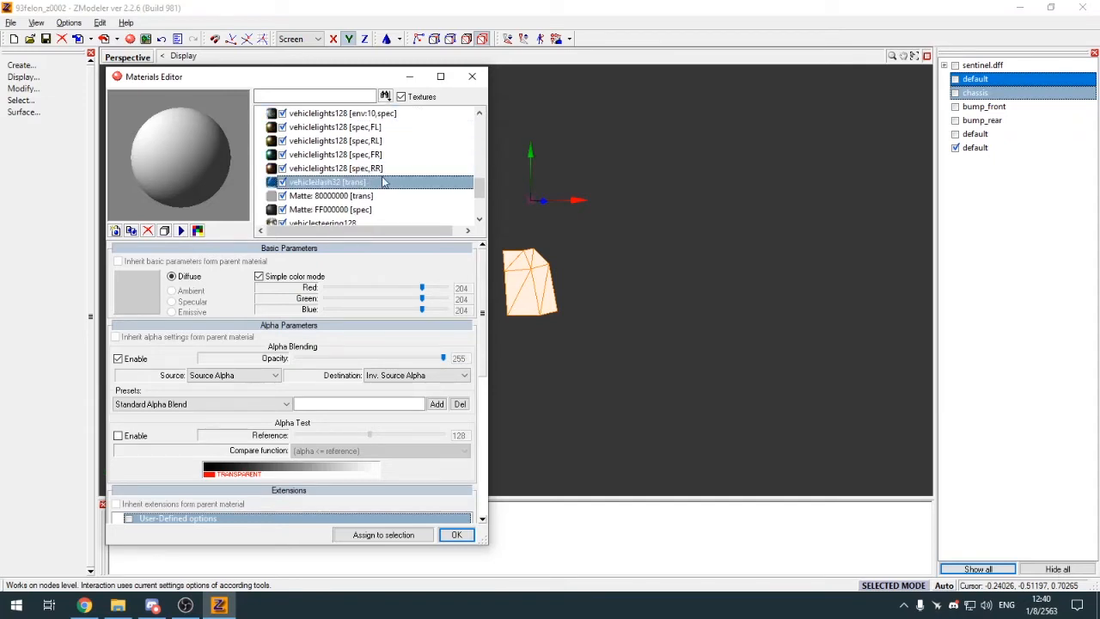
scroll(387, 145, up, 1)
scroll(387, 185, up, 2)
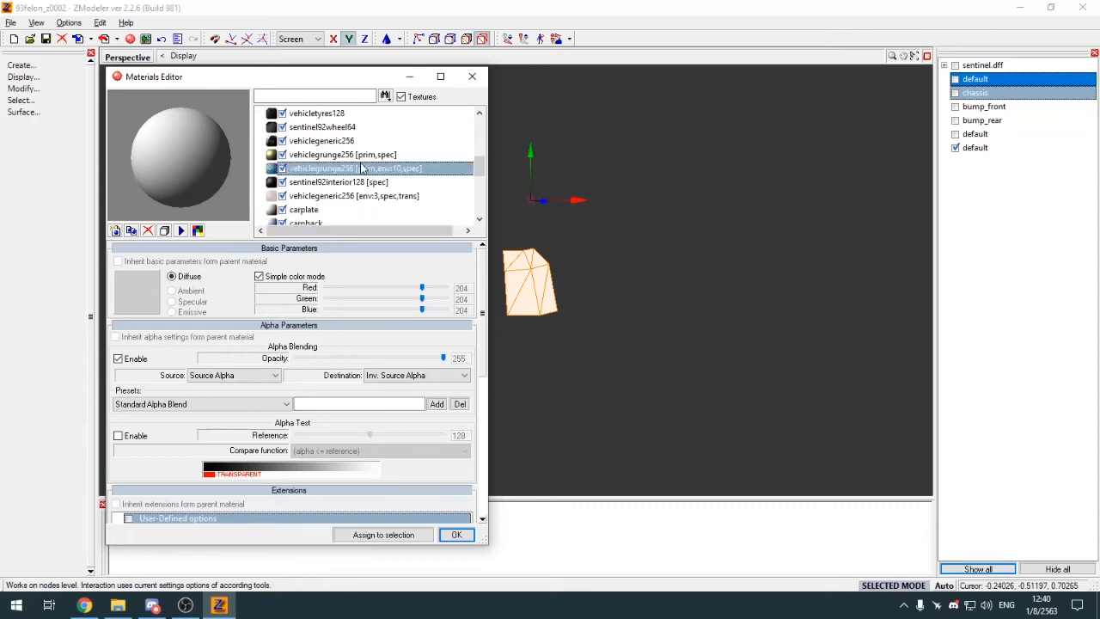
click(130, 231)
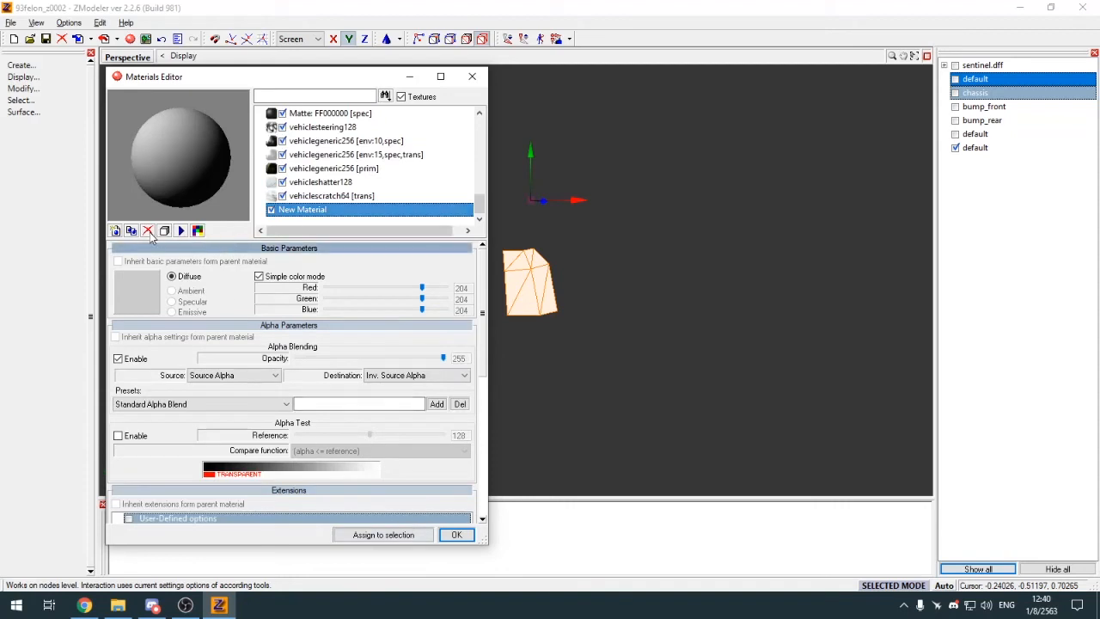
click(148, 232)
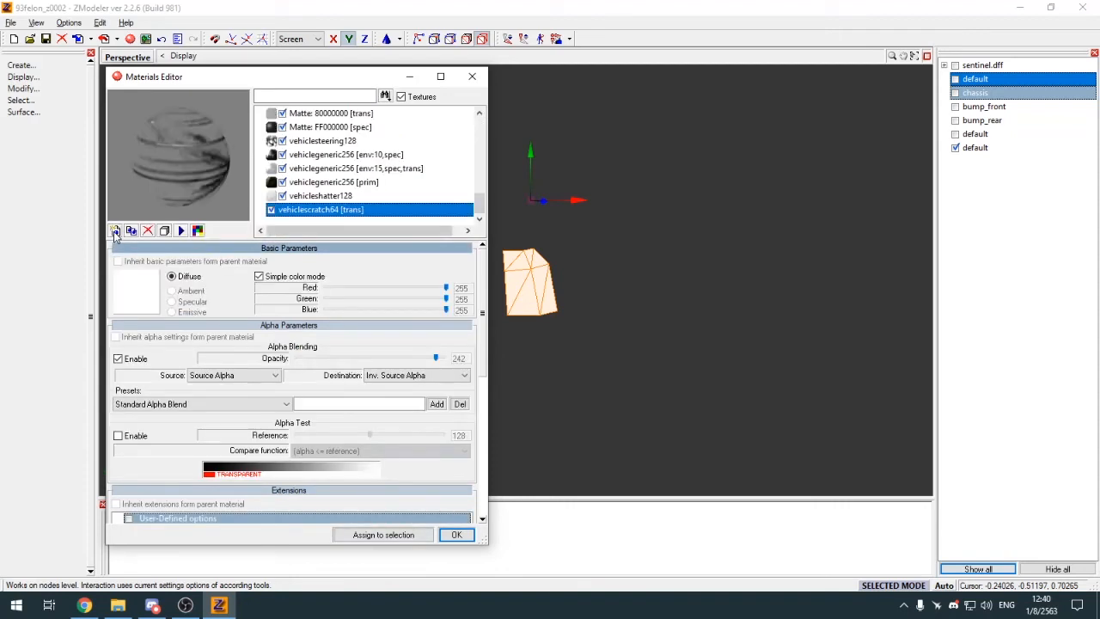
Step: Duplicate the plain vehiclegeneric256 material
scroll(355, 182, up, 5)
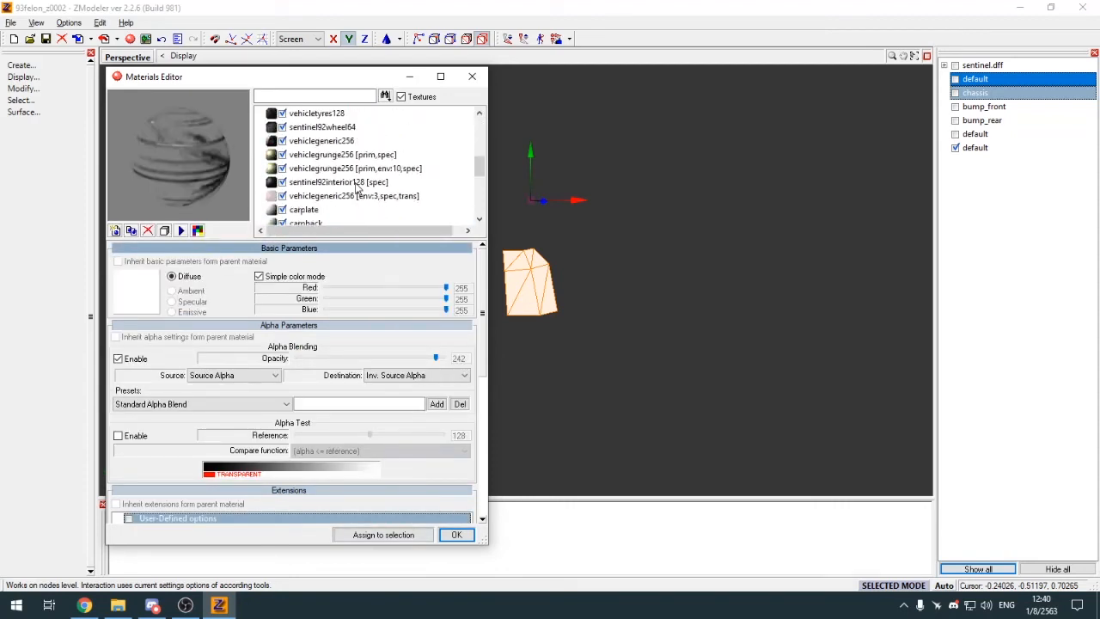
click(327, 140)
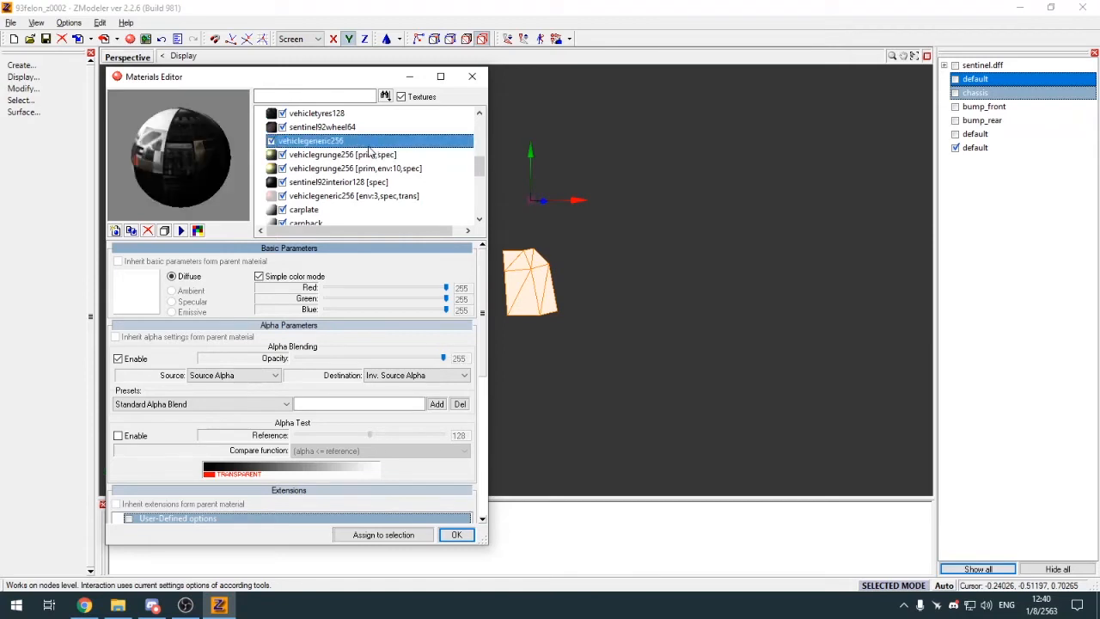
click(131, 233)
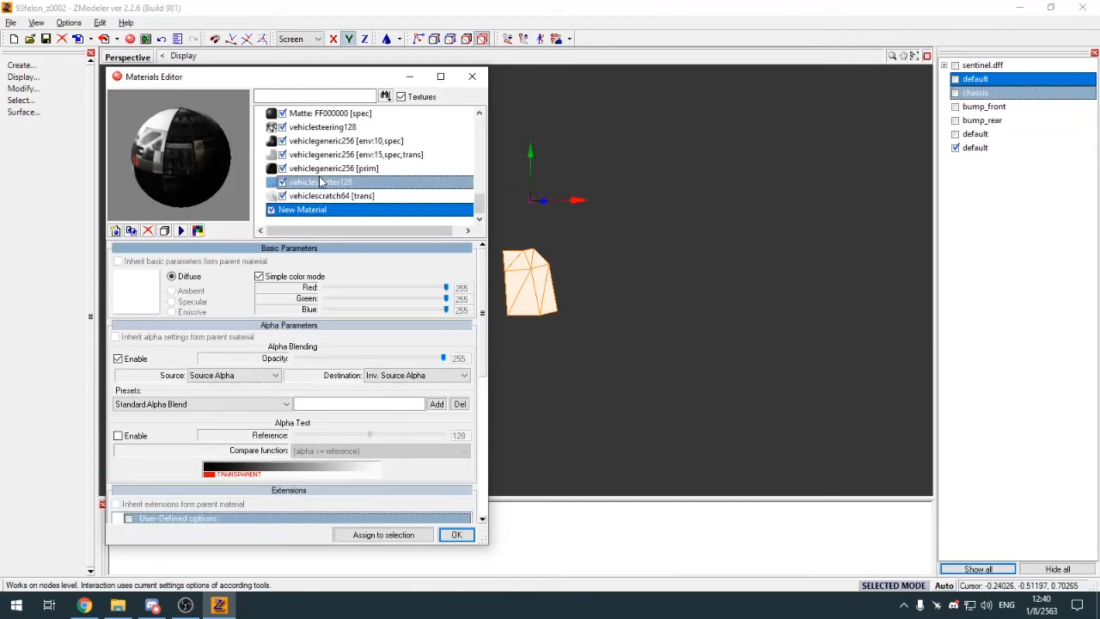
Step: Rename the duplicated material to vehiclelights128 [spec], following the naming of the existing vehiclelights128 materials
scroll(344, 203, up, 5)
scroll(356, 194, up, 4)
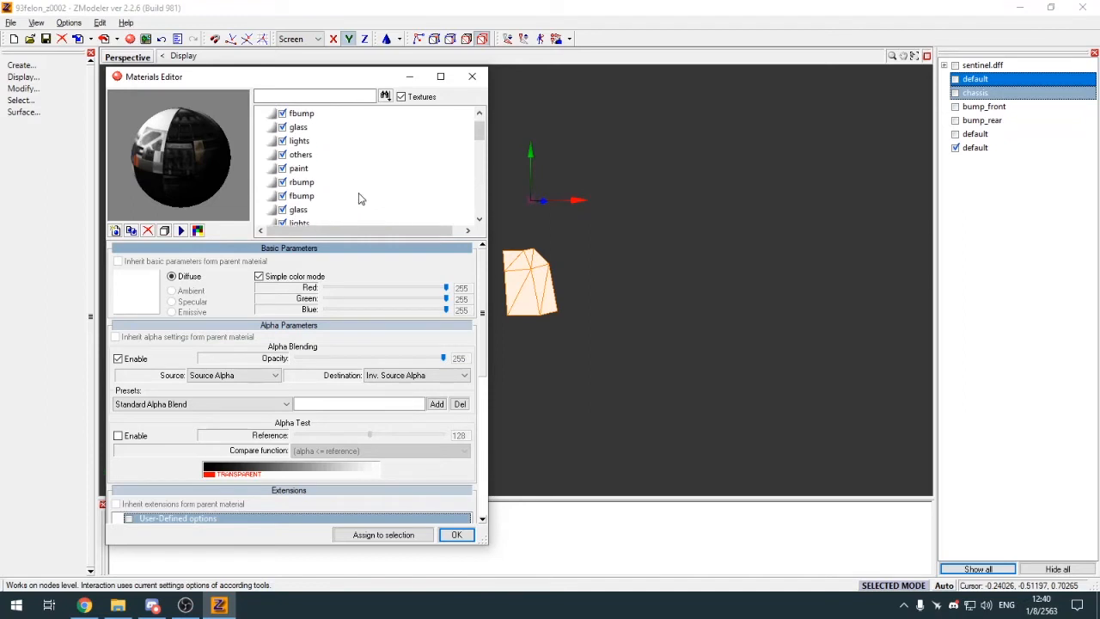
scroll(358, 194, down, 6)
click(349, 197)
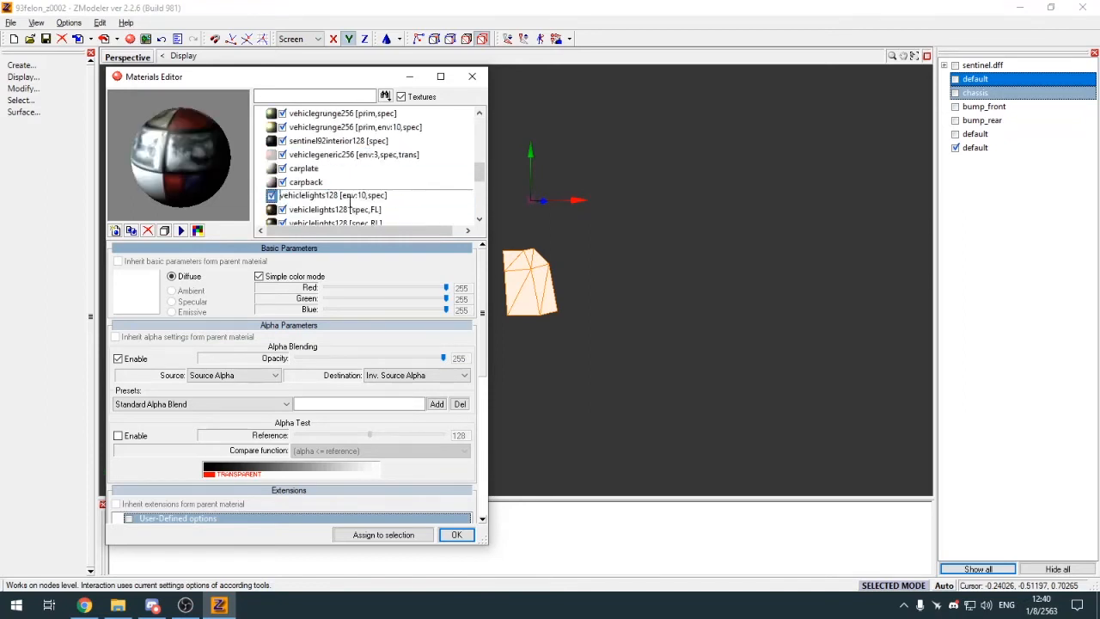
click(395, 195)
scroll(386, 201, down, 5)
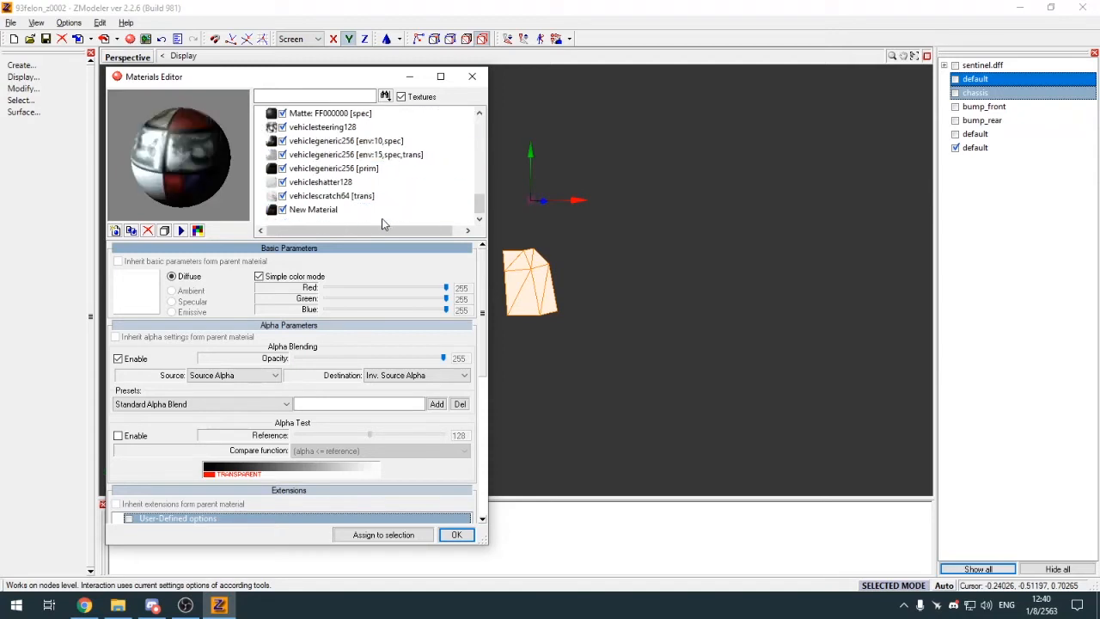
click(387, 210)
key(ctrl+a)
text(vehiclelights128)
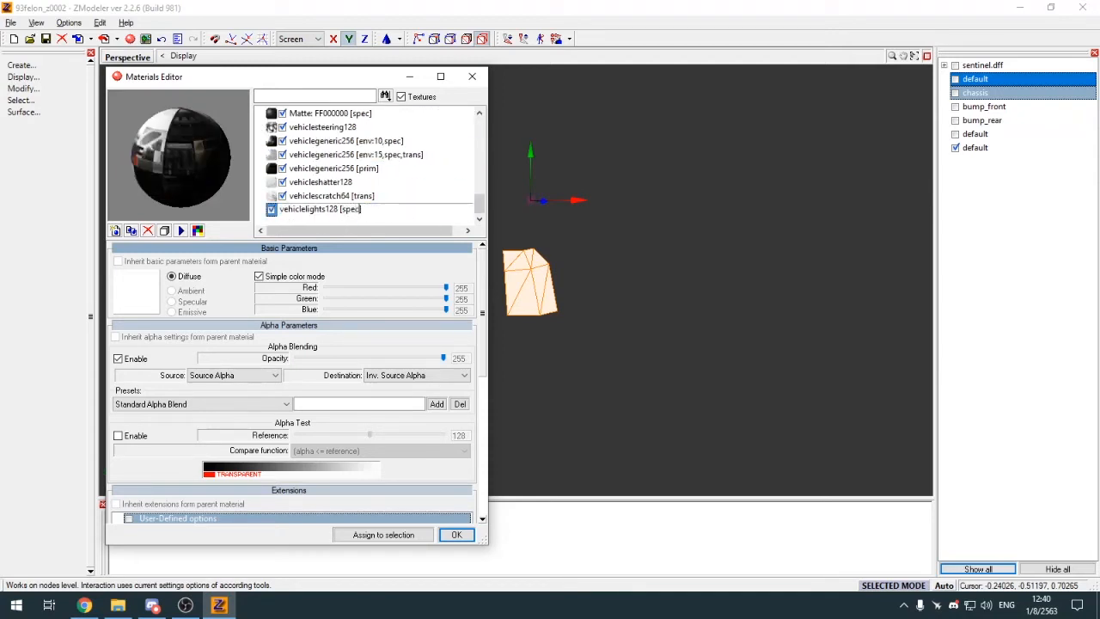
key(Return)
Step: Examine the settings of the vehiclegeneric256 [spec] and vehiclelights128 [spec,RL] materials as references
scroll(438, 169, up, 10)
click(422, 183)
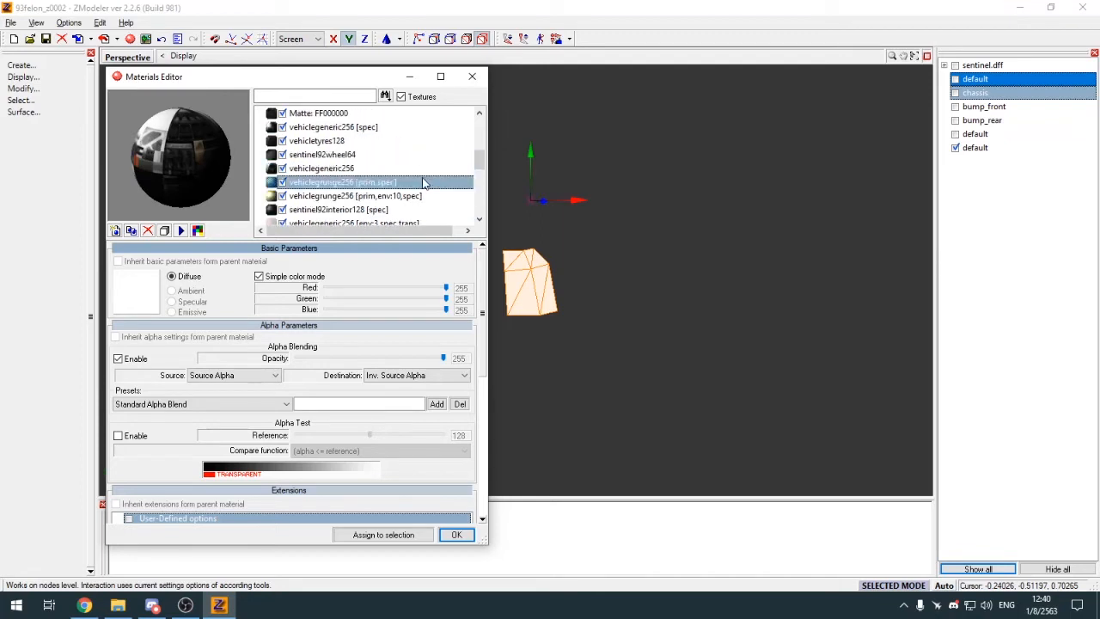
click(387, 127)
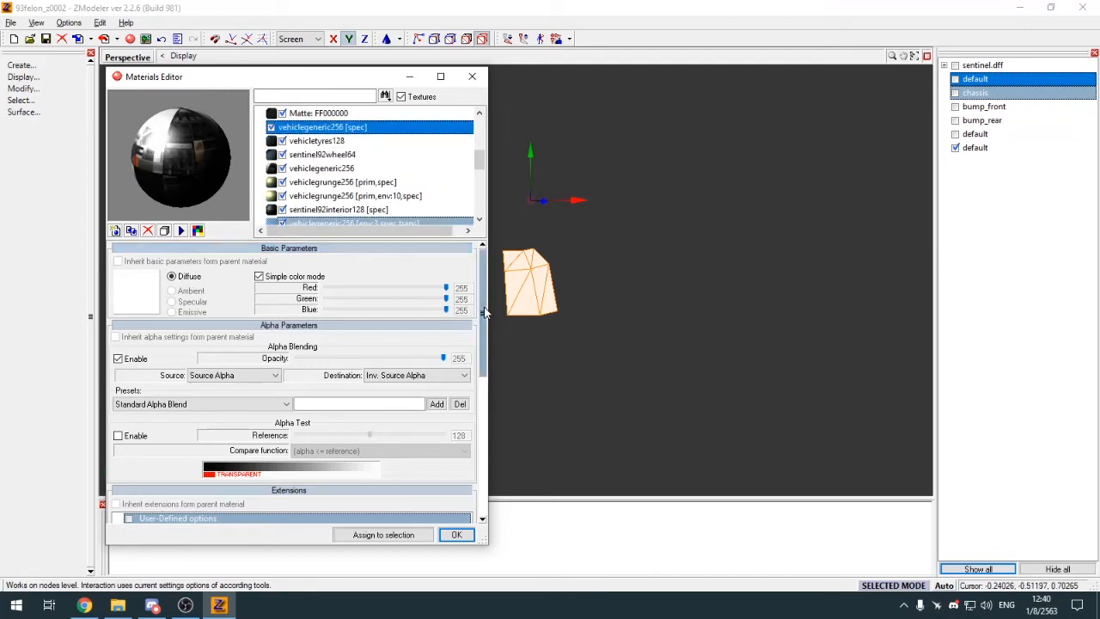
scroll(484, 313, down, 2)
scroll(484, 313, up, 2)
scroll(405, 177, down, 5)
click(399, 168)
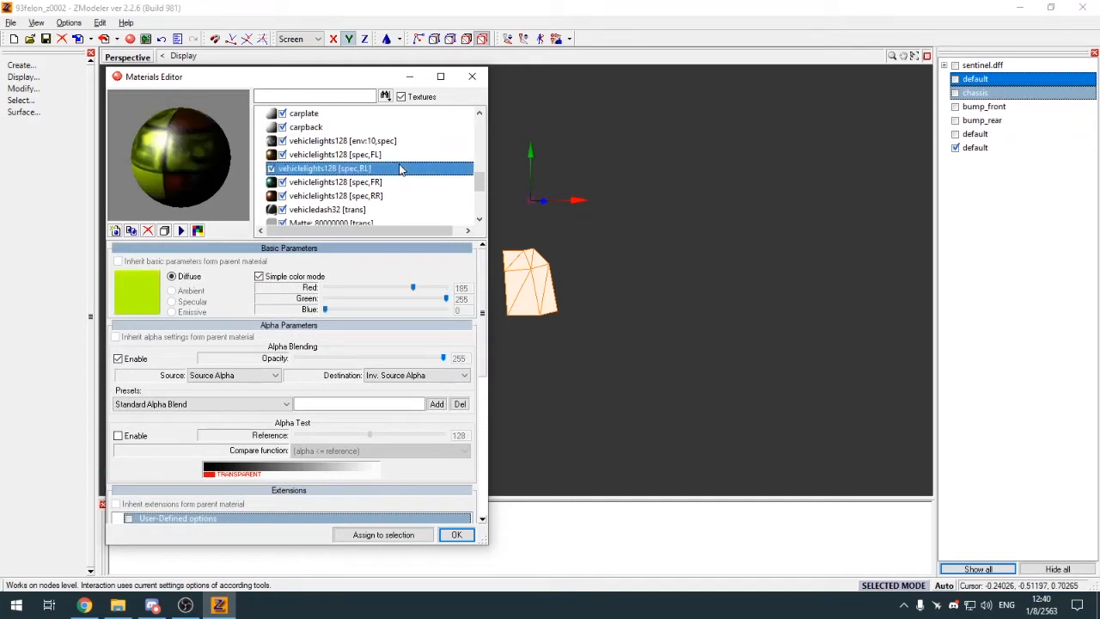
mouse_move(483, 365)
mouse_down()
mouse_move(491, 503)
mouse_move(491, 357)
mouse_up()
scroll(325, 219, down, 3)
Step: Enable Specular Highlight on the vehiclelights128 [spec] material and set its strength to 70, matching the vehiclelights128 [spec,FL] material
click(331, 212)
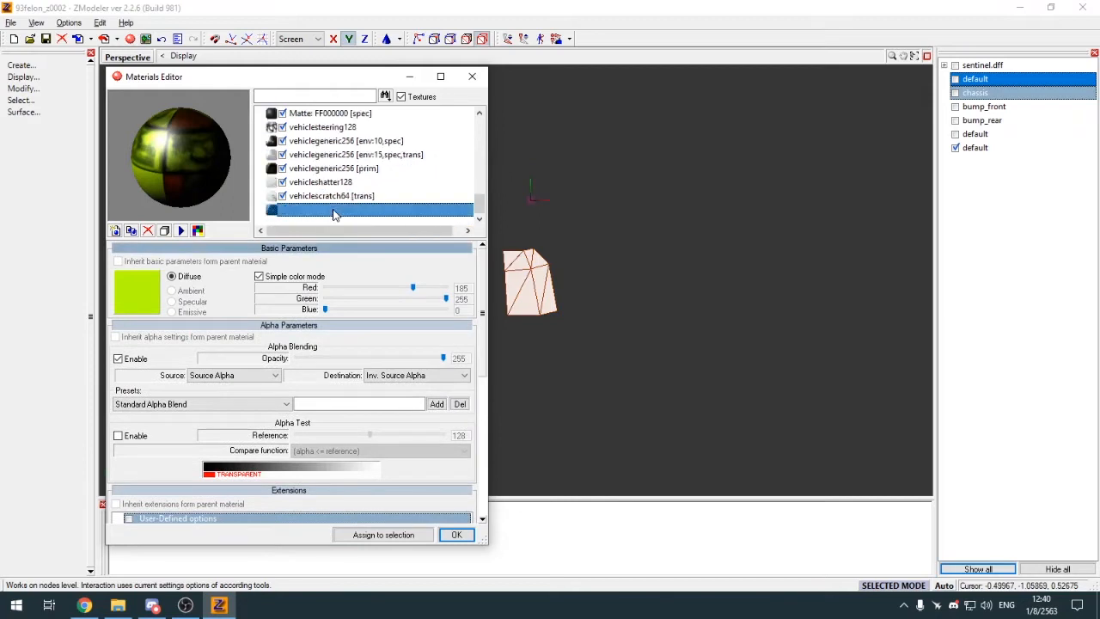
scroll(144, 494, down, 1)
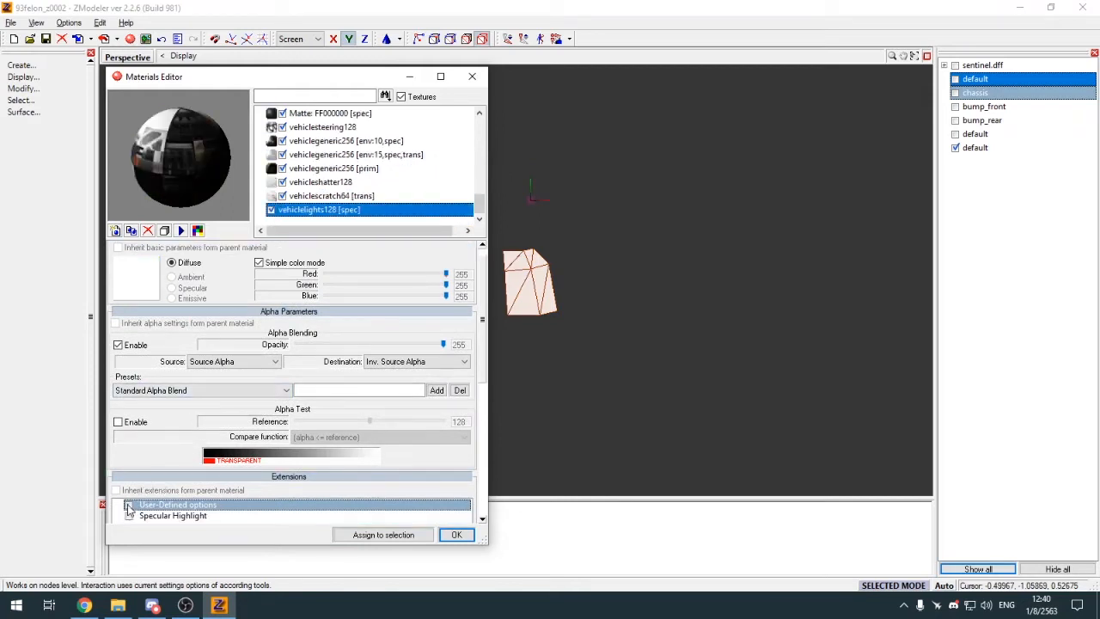
click(129, 515)
scroll(190, 481, down, 5)
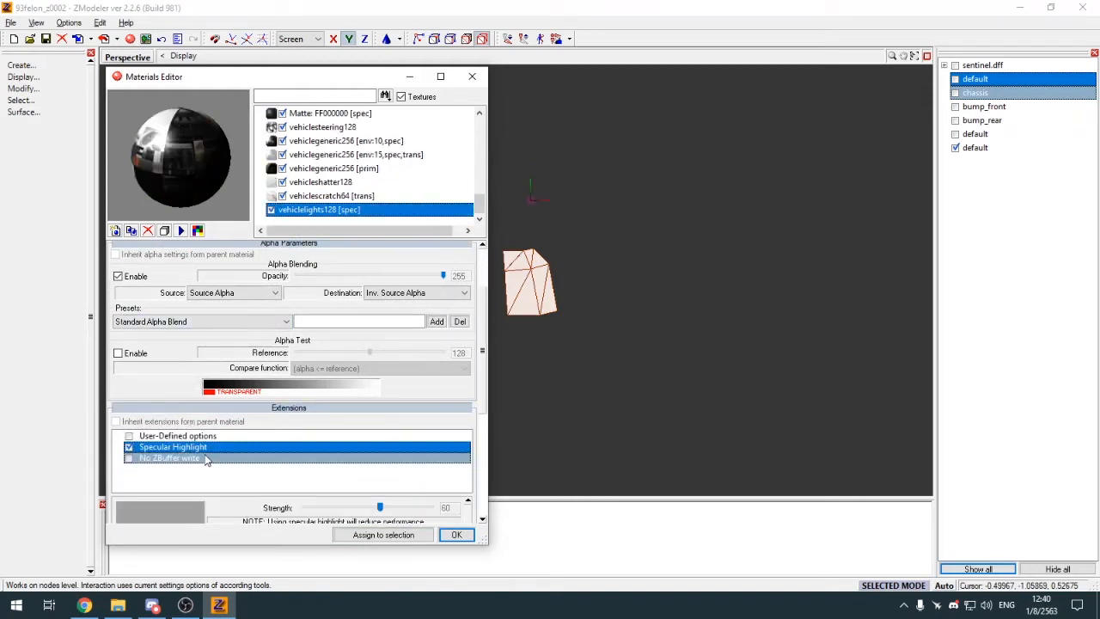
scroll(397, 196, up, 4)
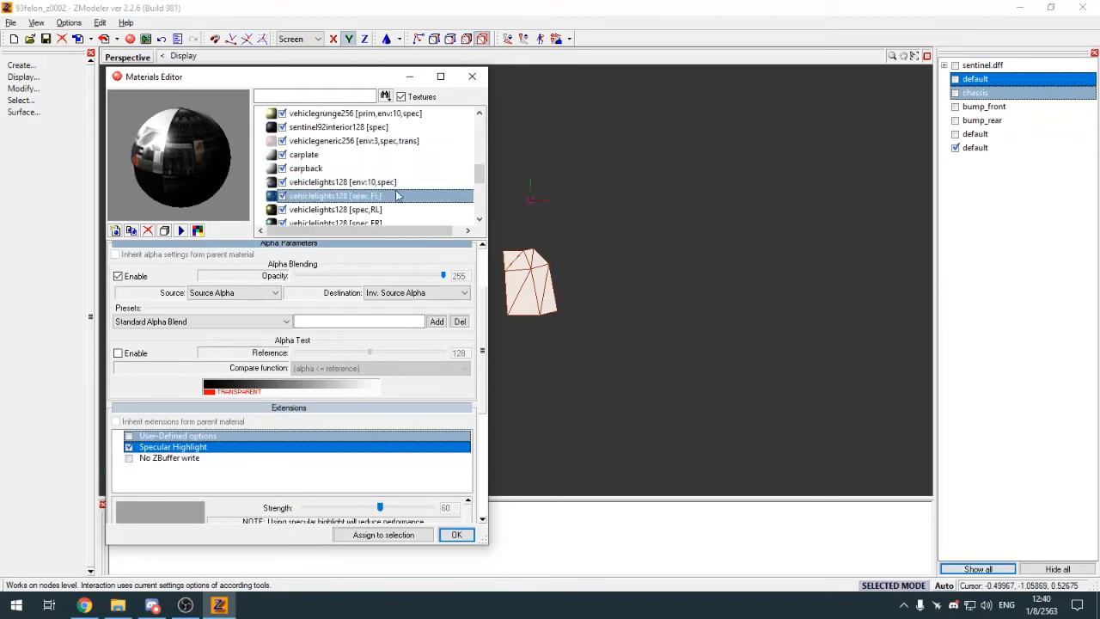
click(397, 196)
scroll(391, 194, down, 5)
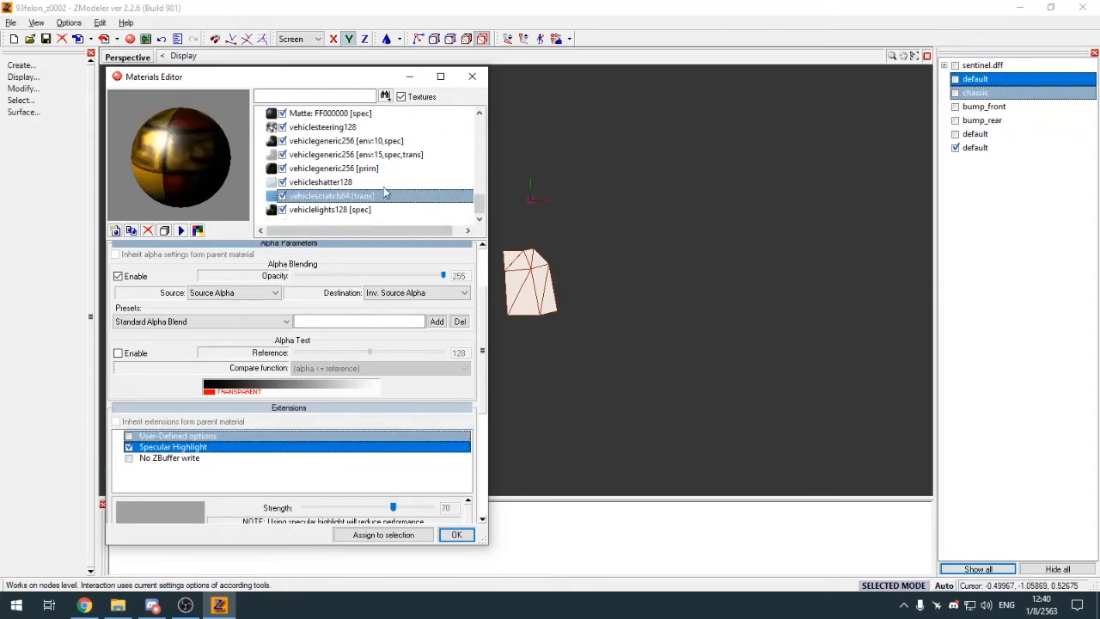
click(381, 209)
drag(384, 509, 394, 509)
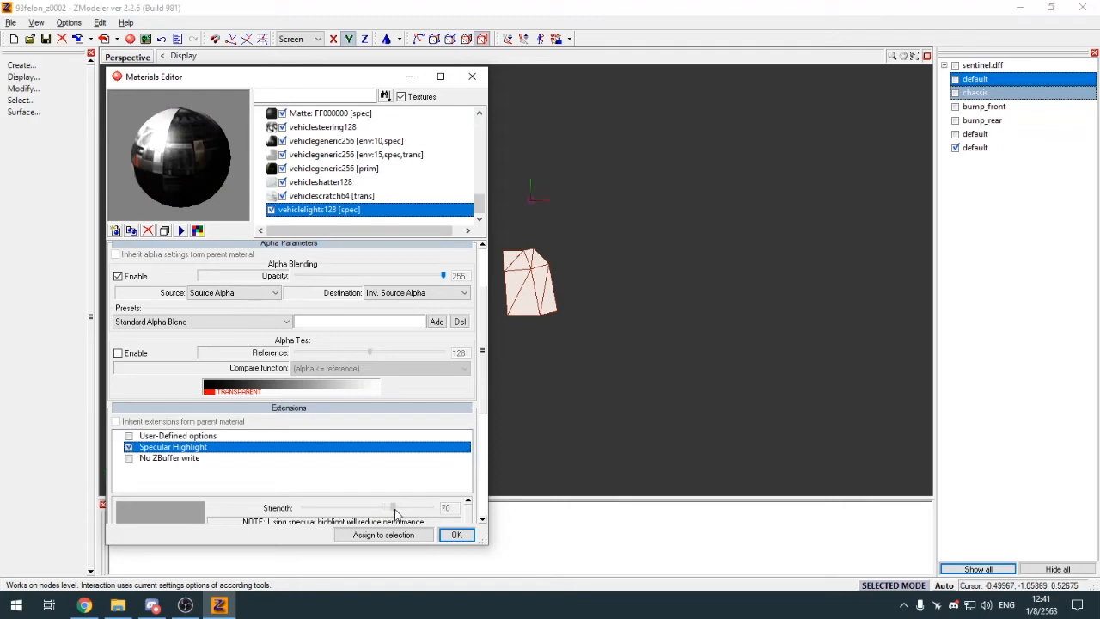
click(456, 535)
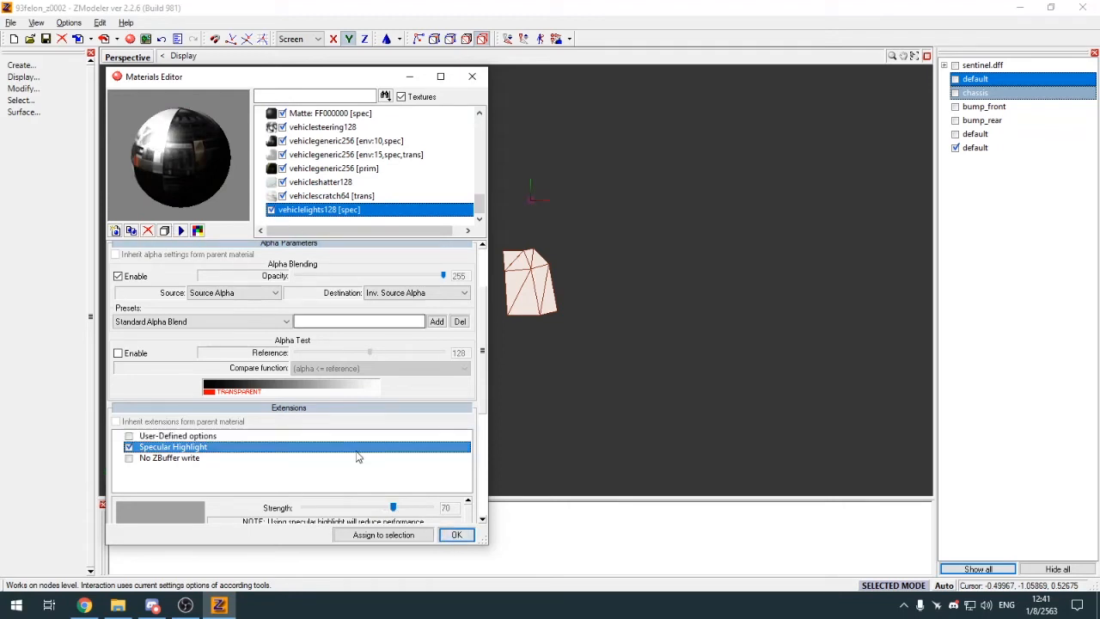
Step: Set the material's first texture layer to vehiclelights128.tga and assign the material to the selected headlight corner piece
drag(483, 409, 481, 512)
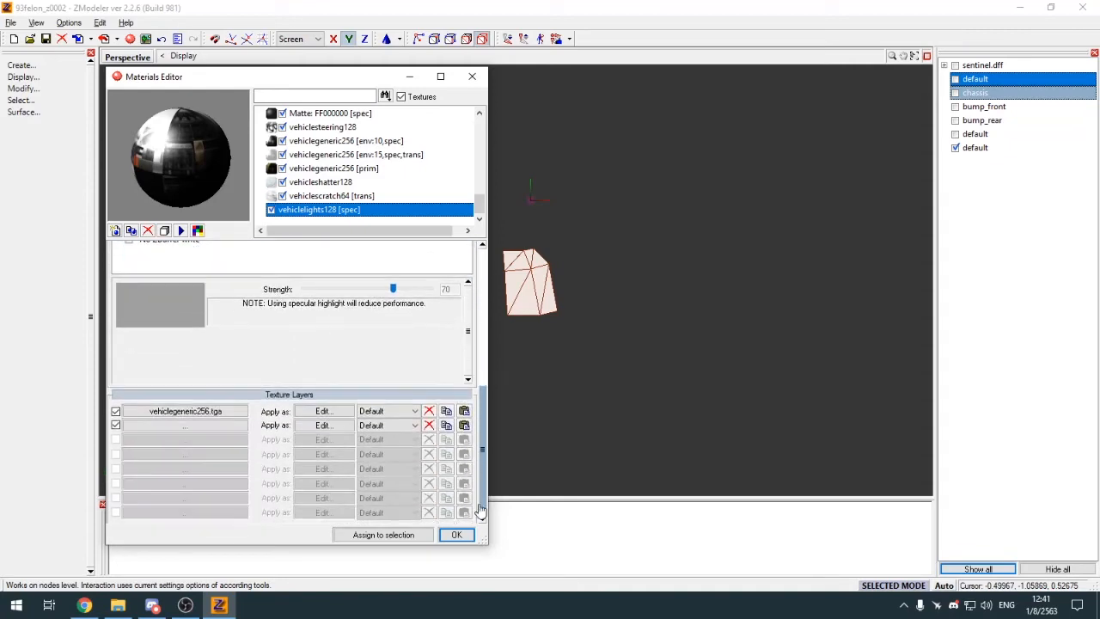
click(204, 412)
scroll(342, 361, down, 1)
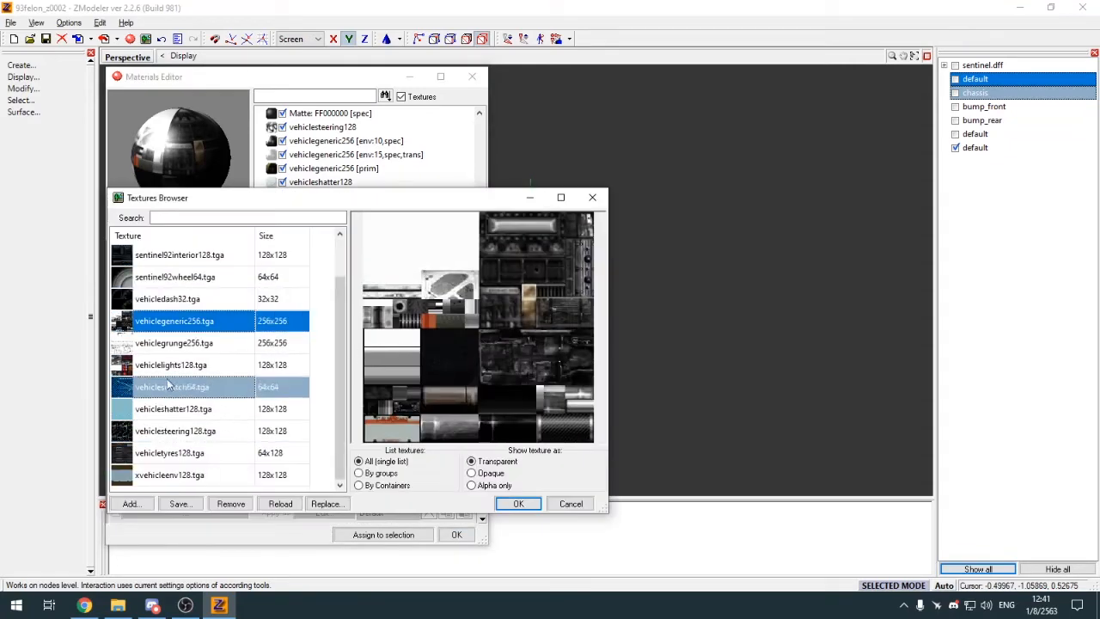
click(198, 364)
click(518, 503)
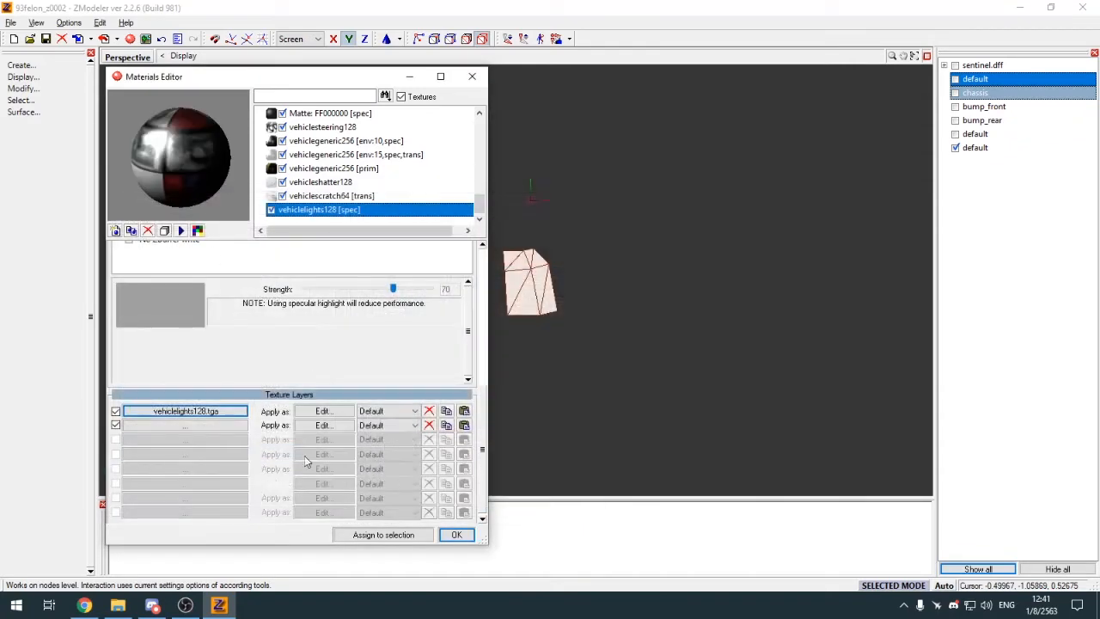
click(430, 534)
click(456, 535)
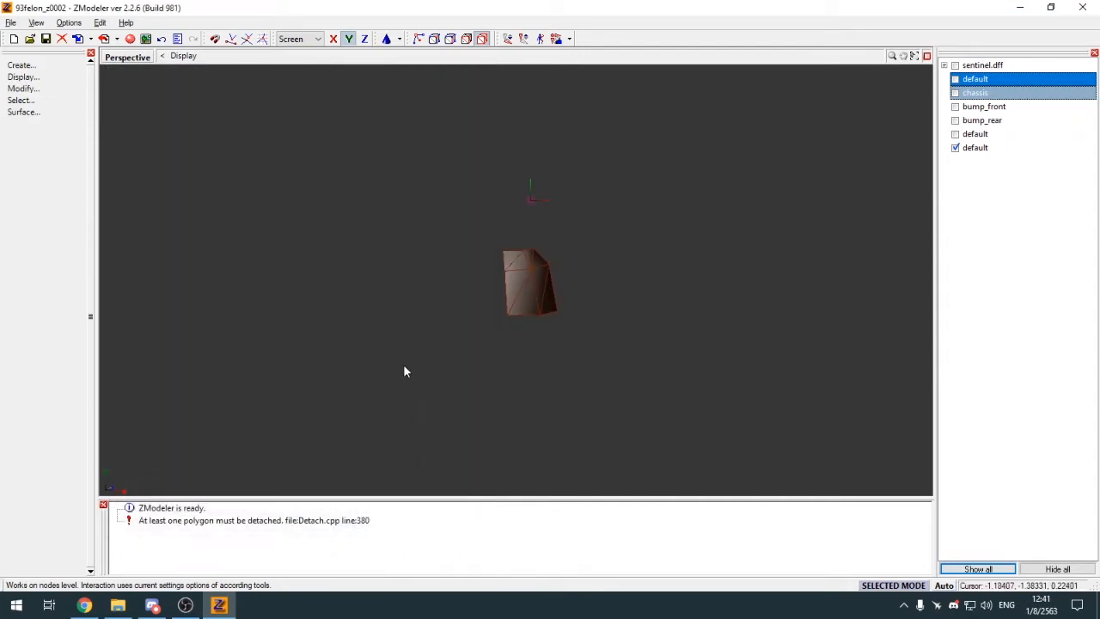
Step: Restore the four-view layout and generate new UV mapping for the corner piece from the Front viewport's XY projection
key(alt+w)
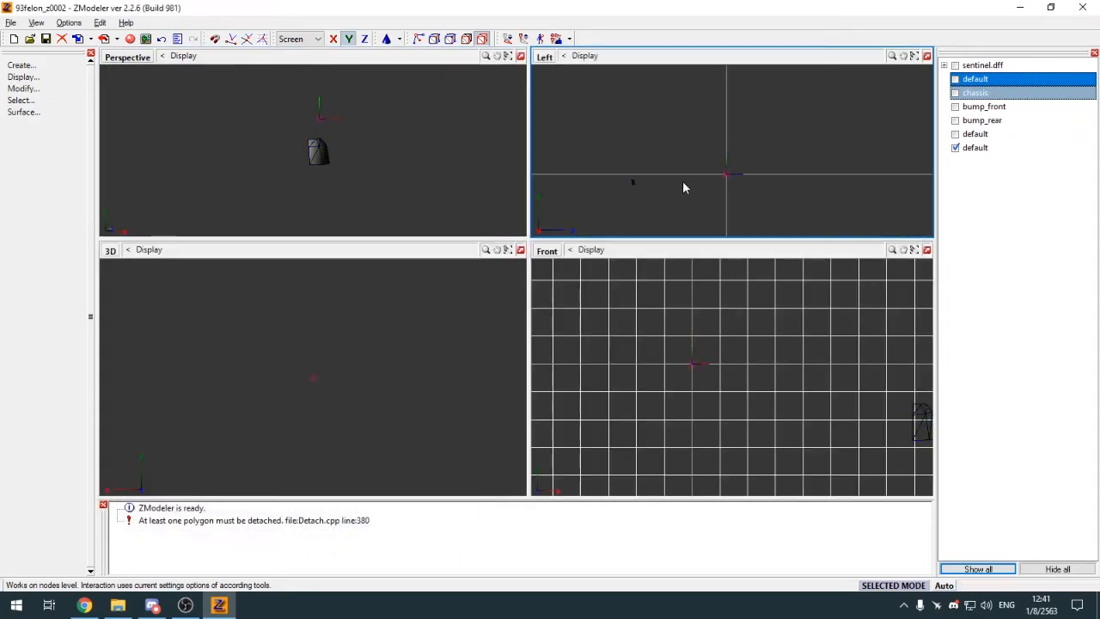
scroll(612, 189, up, 5)
scroll(658, 160, up, 3)
click(538, 295)
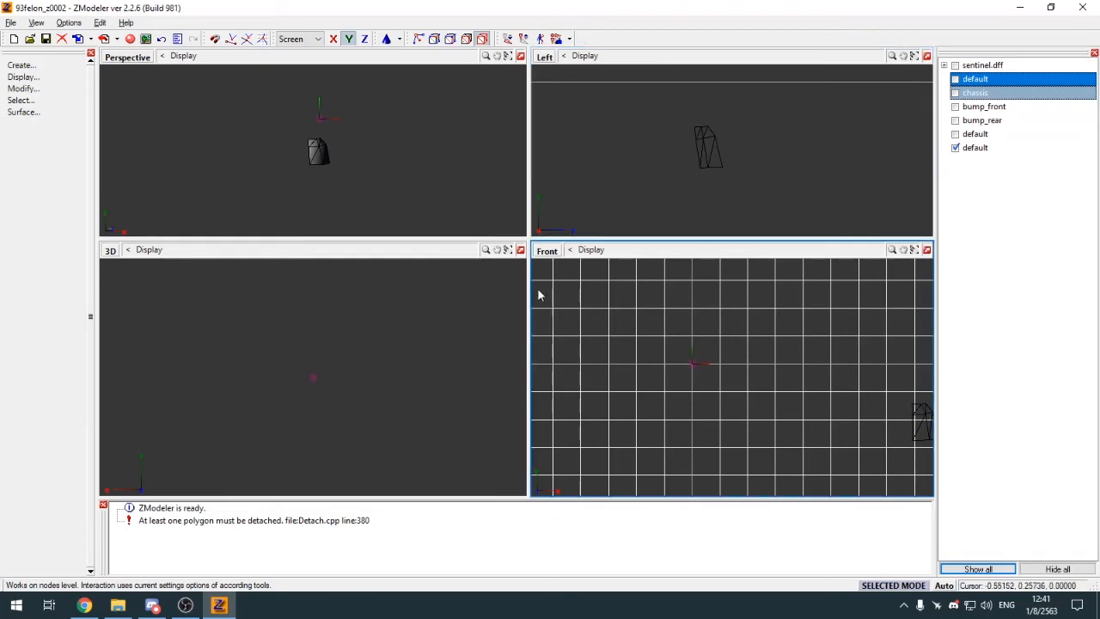
scroll(619, 312, down, 4)
scroll(774, 370, up, 4)
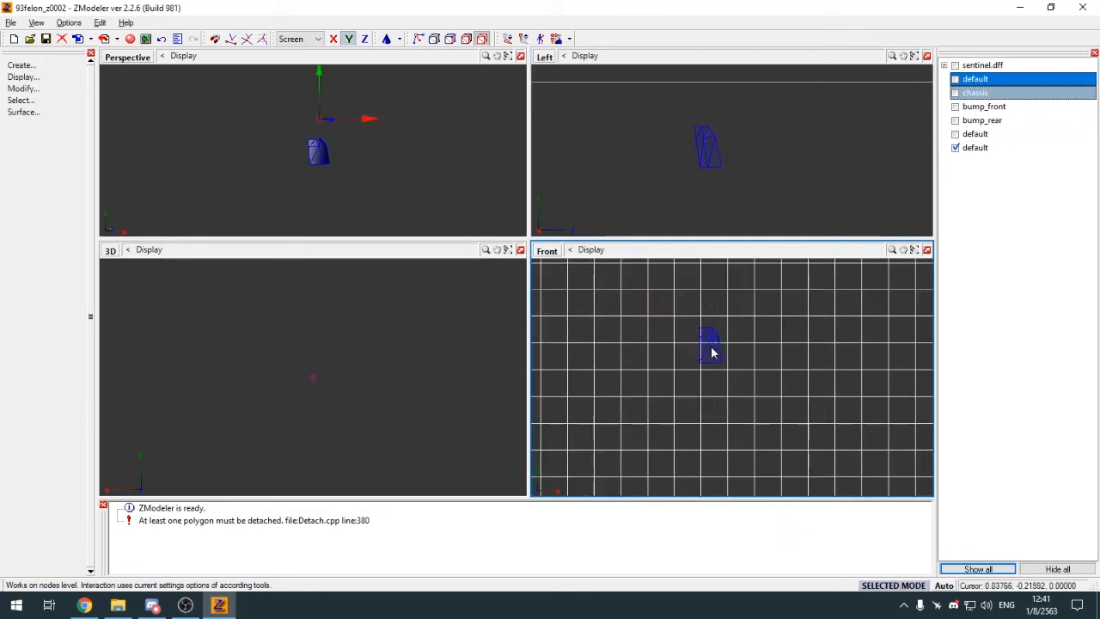
scroll(712, 353, up, 2)
click(711, 351)
click(558, 358)
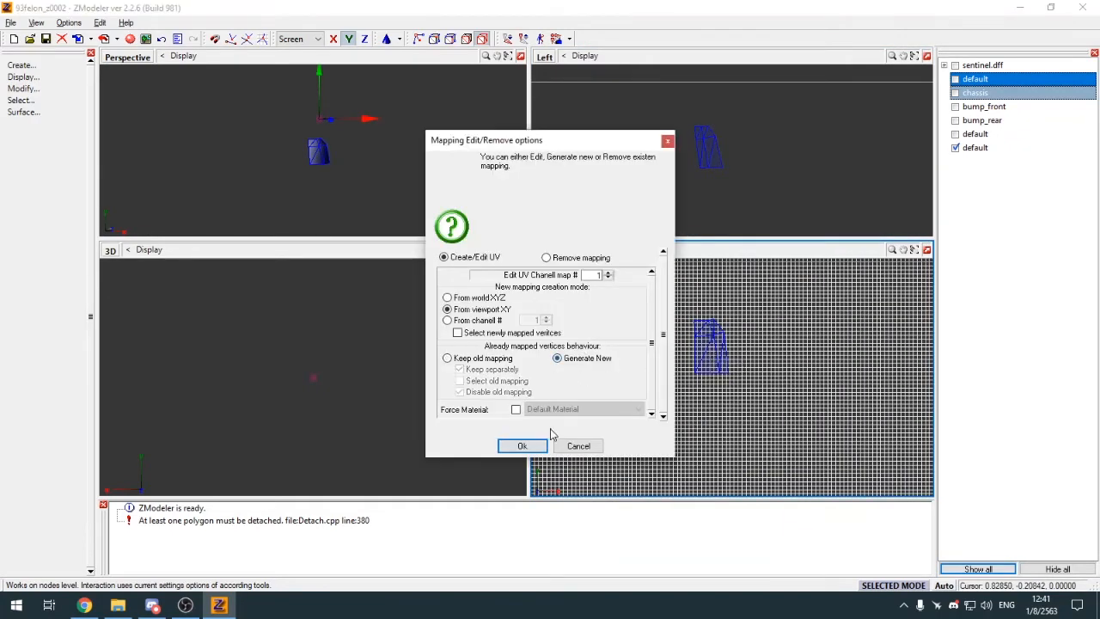
click(522, 445)
Step: Show the corner piece's UVs over the vehiclelights128 texture in a UV Mapper viewport and centre the local axes on them
click(112, 250)
click(143, 389)
click(156, 424)
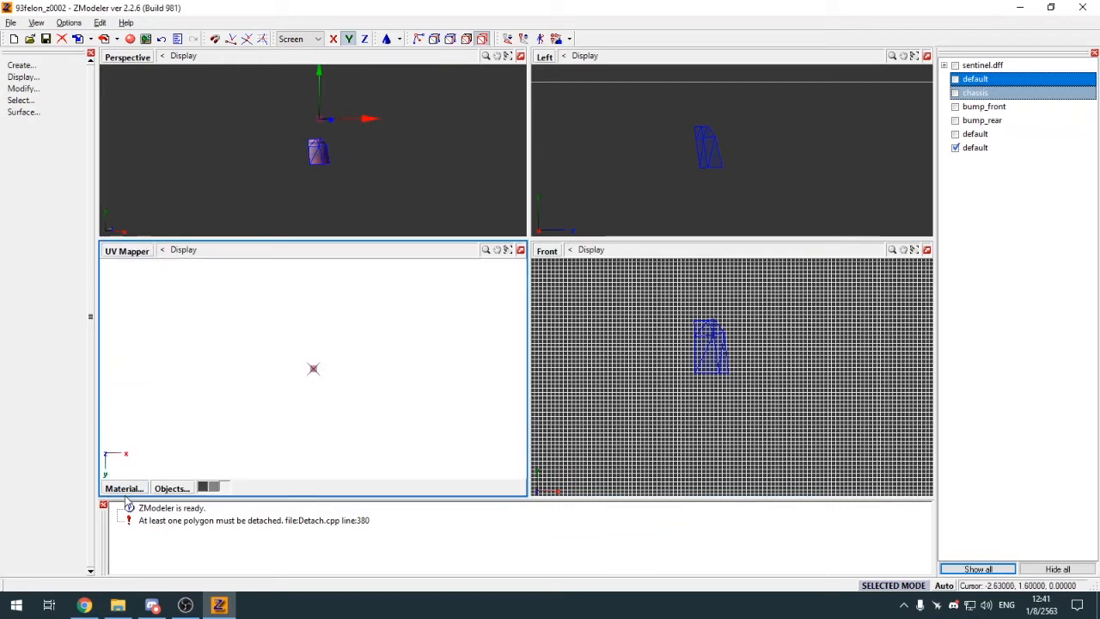
click(125, 489)
click(142, 357)
scroll(347, 405, up, 2)
key(c)
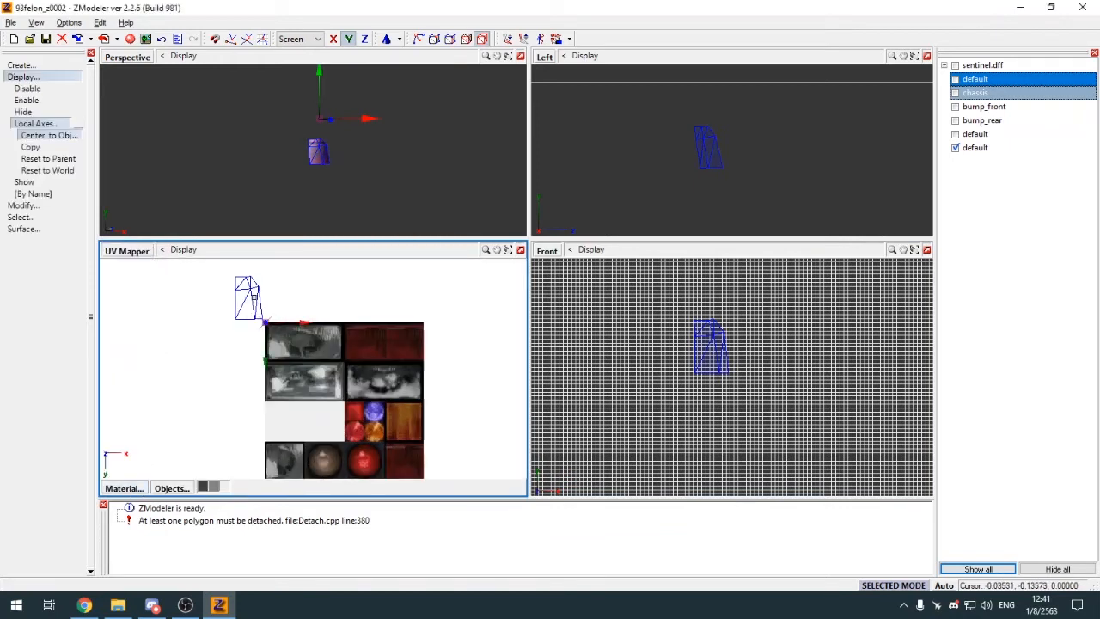
click(245, 301)
Step: Move the corner piece's UVs onto the plain amber tile of the lights texture and scale them up to its height
key(m)
drag(241, 306, 395, 419)
key(x)
key(s)
scroll(405, 437, up, 2)
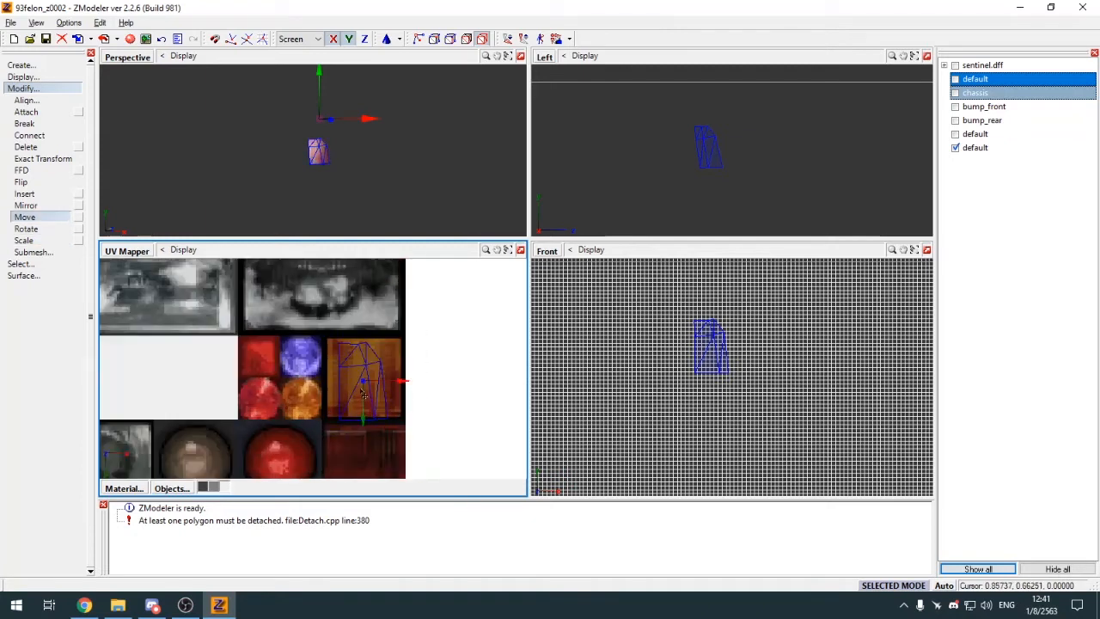
scroll(369, 383, up, 3)
drag(390, 358, 398, 337)
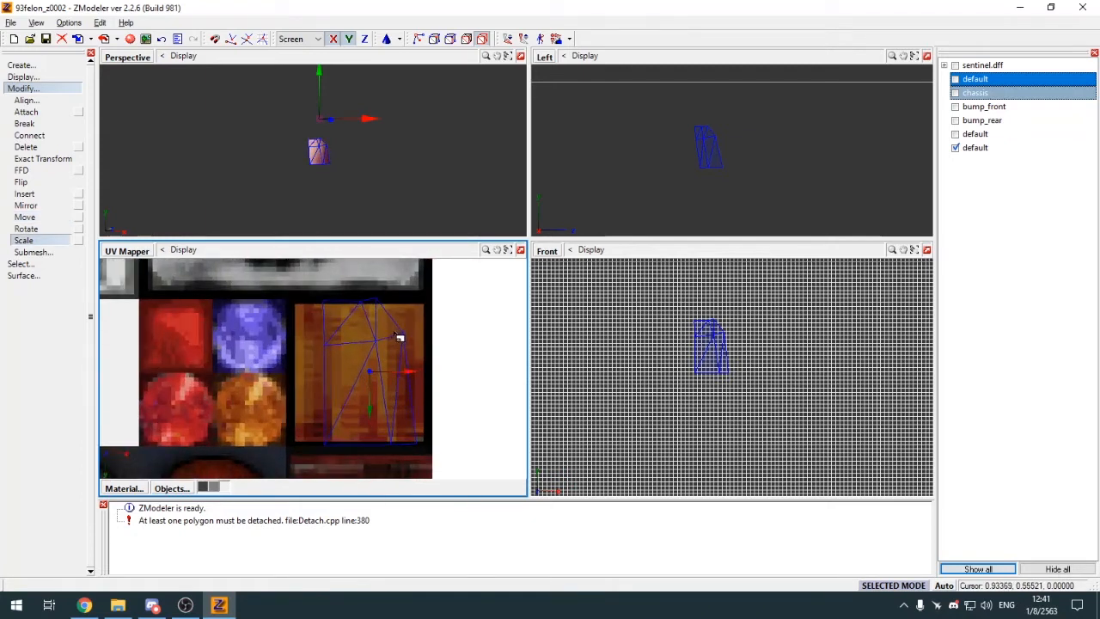
Step: Switch to vertex editing and move the lower middle UV vertex horizontally until it sits directly beneath the interior vertex
key(1)
key(q)
key(m)
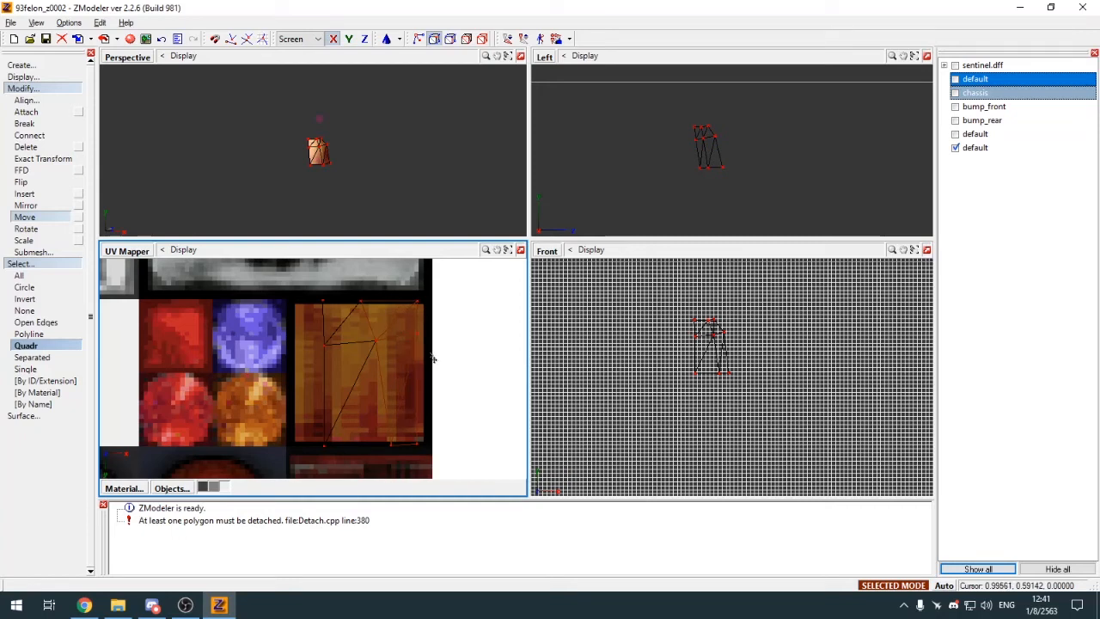
scroll(433, 359, up, 1)
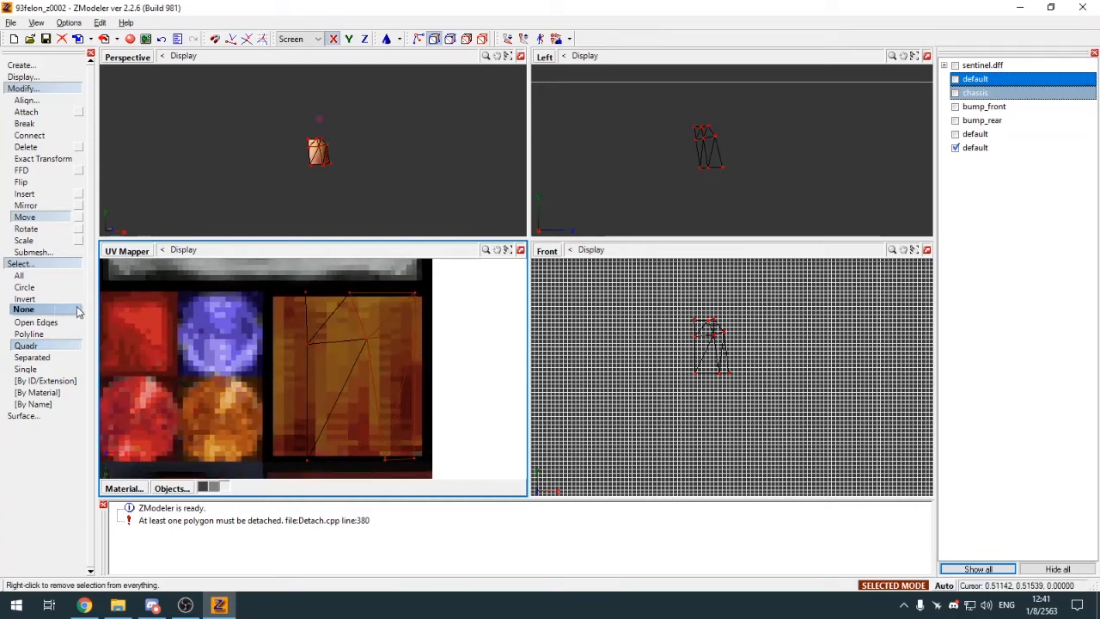
click(24, 311)
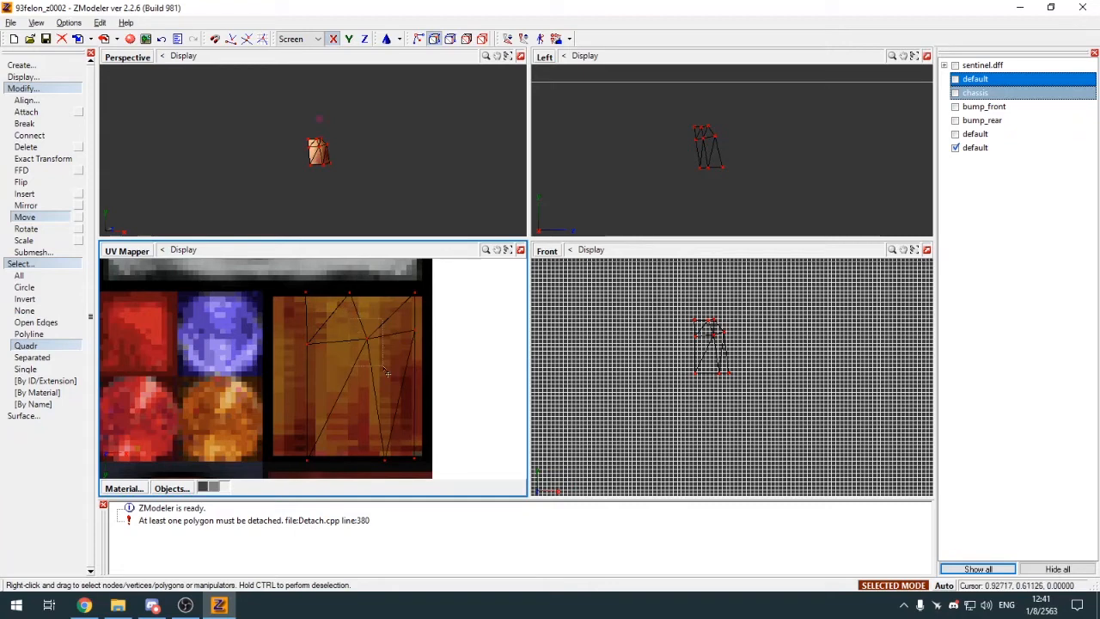
right_drag(384, 368, 385, 368)
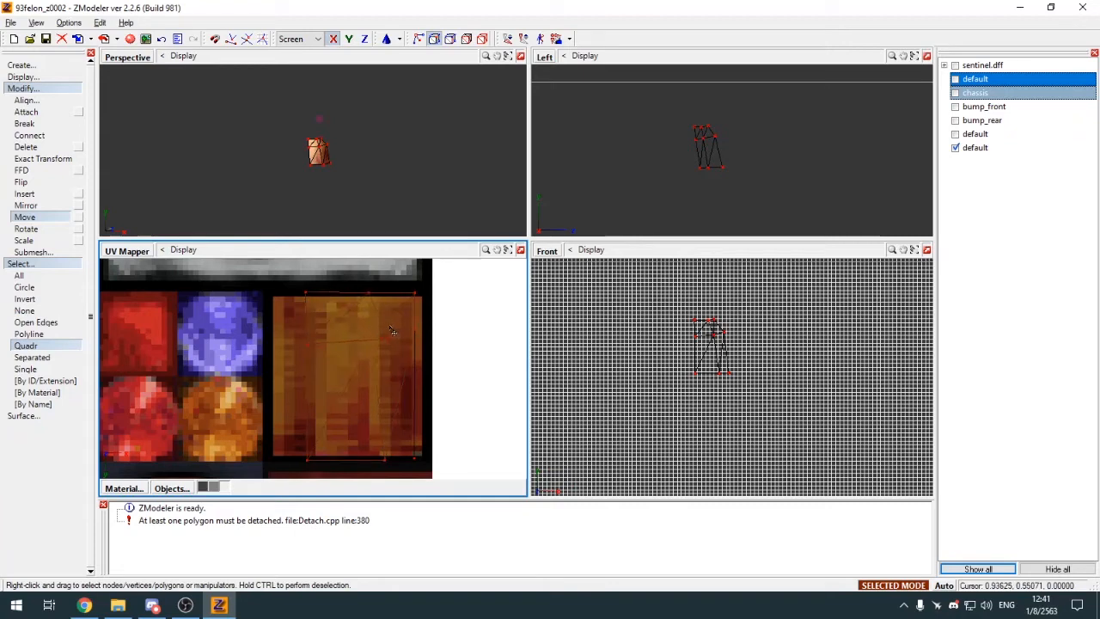
click(24, 310)
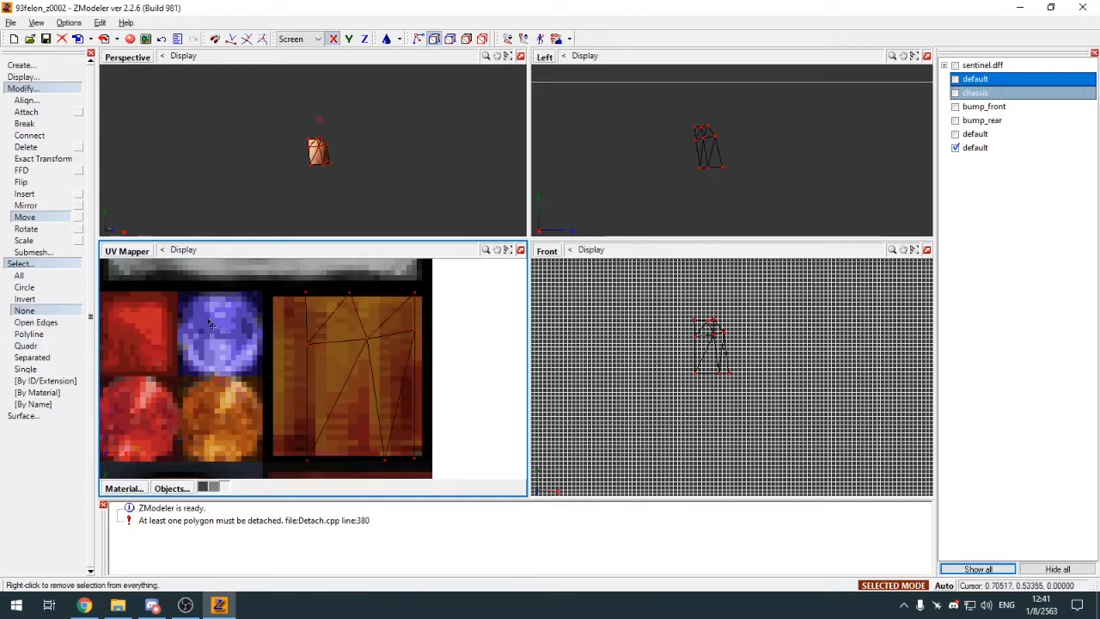
right_drag(394, 472, 393, 471)
drag(393, 471, 371, 475)
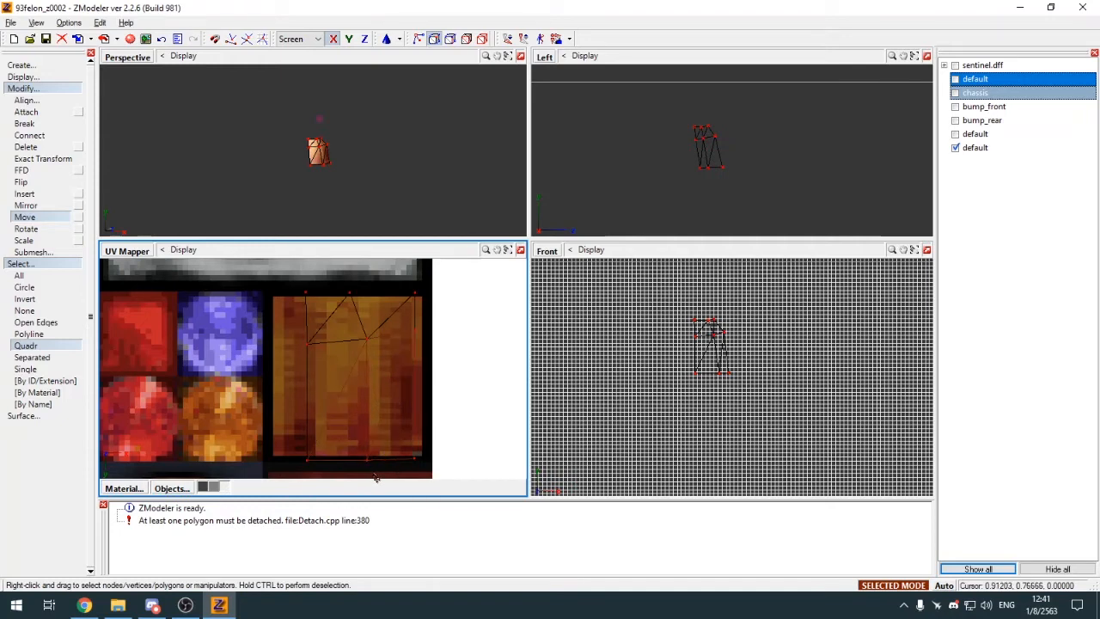
Step: Align the upper middle UV vertex directly above the interior vertex and the upper-left vertex with the left edge
click(24, 310)
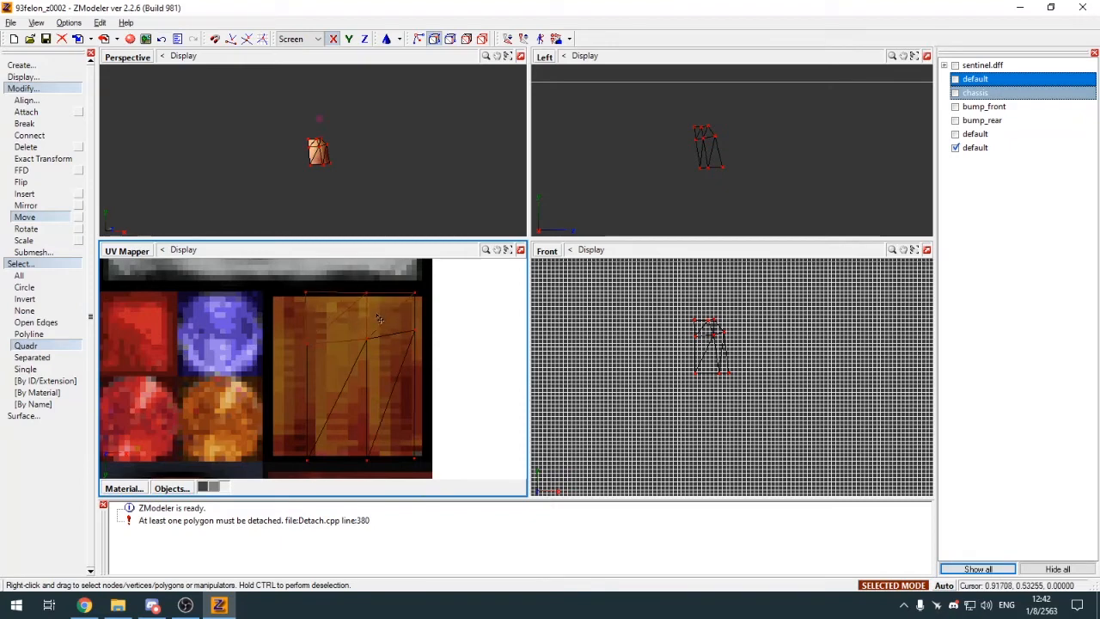
click(24, 310)
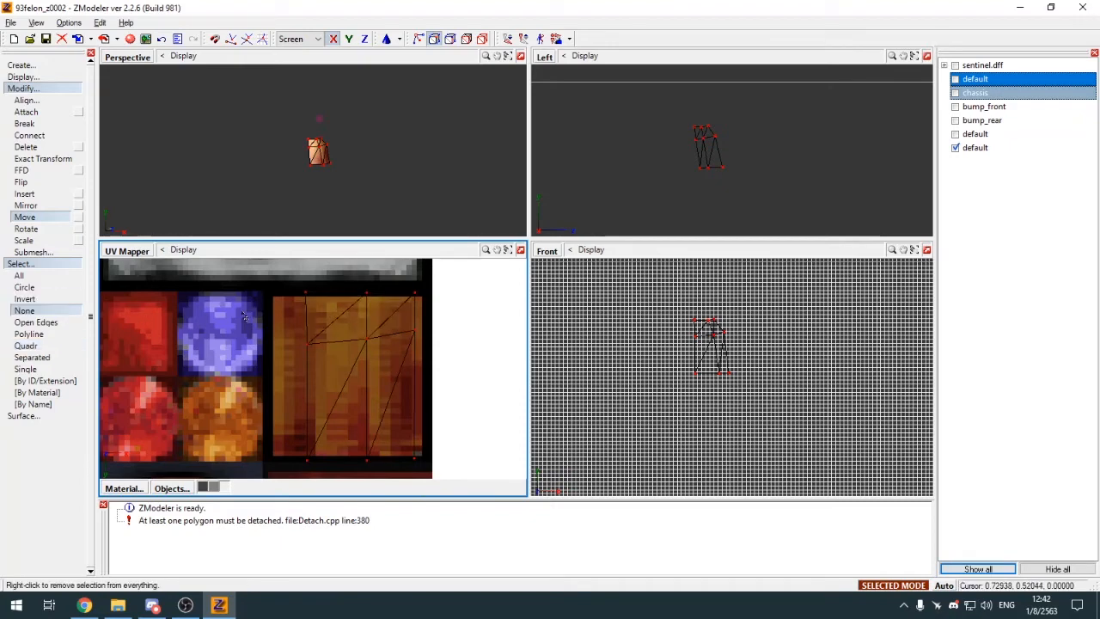
click(26, 345)
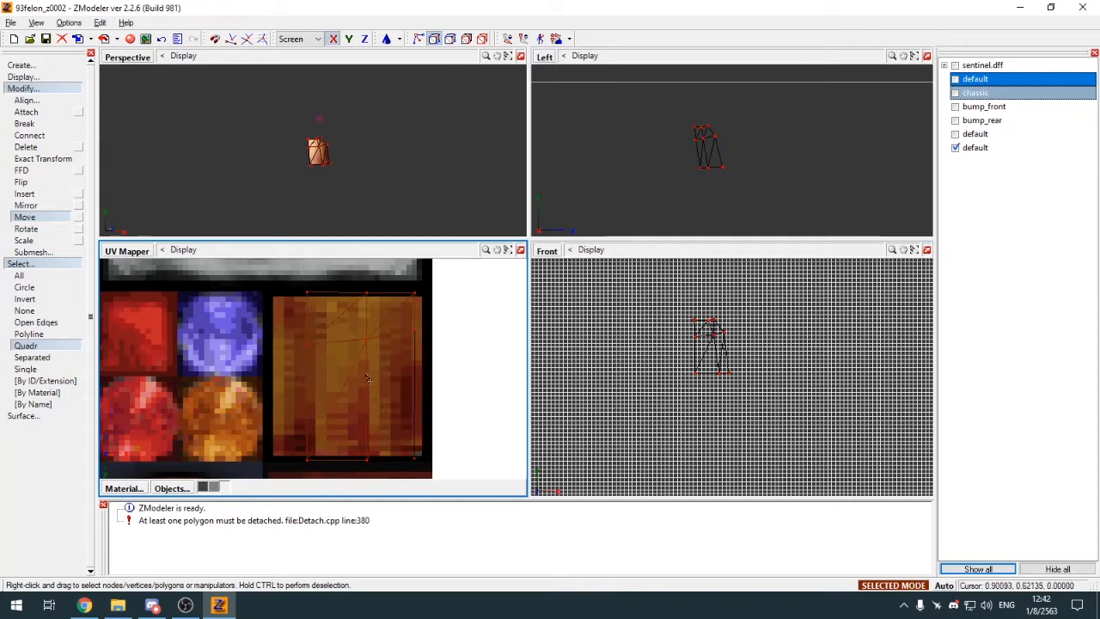
click(21, 312)
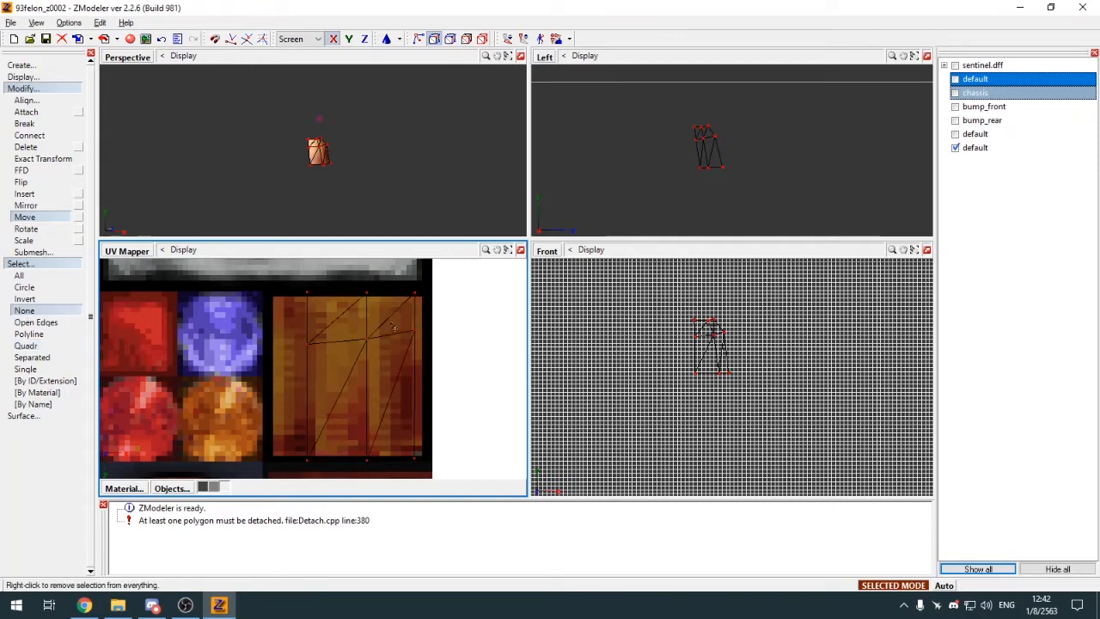
Step: Move the middle vertices of the right and left UV edges vertically until they are level with the interior vertex
right_click(425, 352)
right_drag(410, 325, 436, 351)
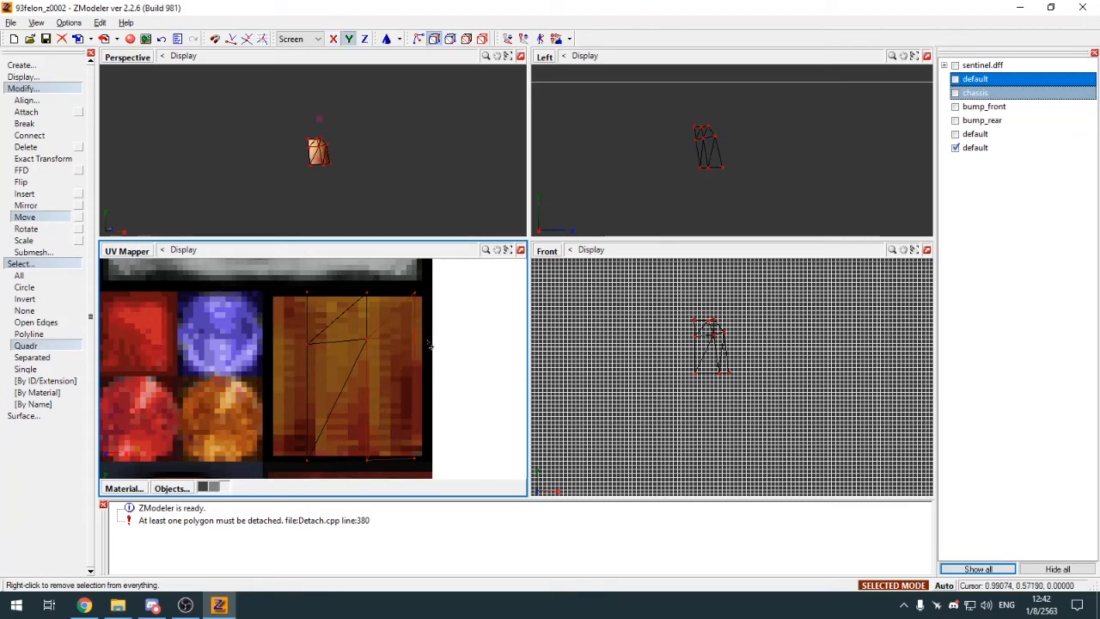
click(40, 309)
click(67, 345)
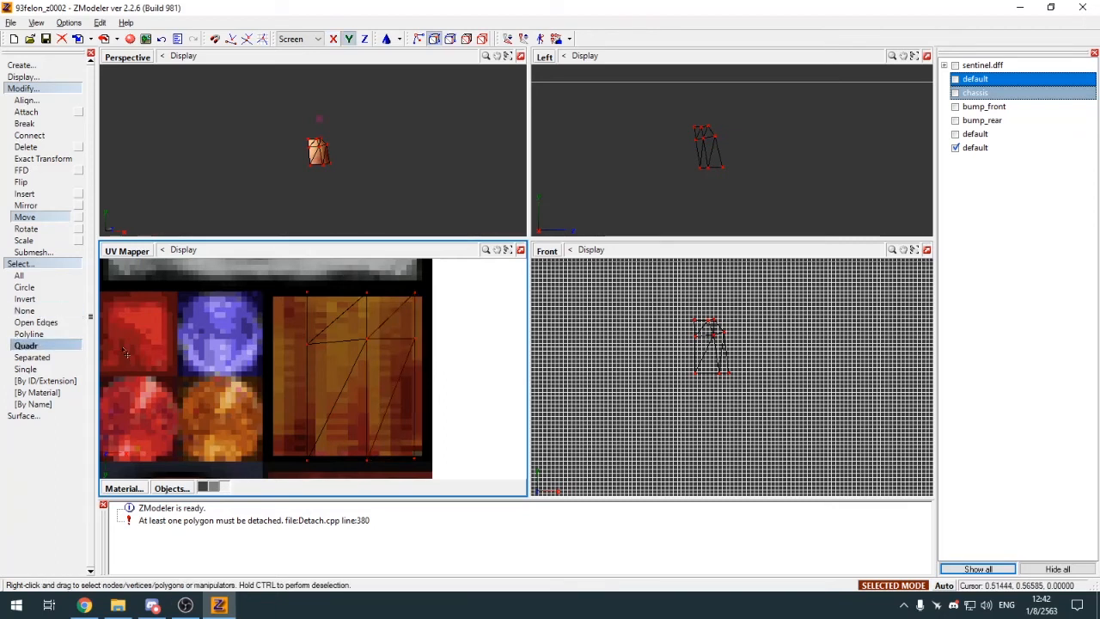
right_drag(315, 350, 315, 355)
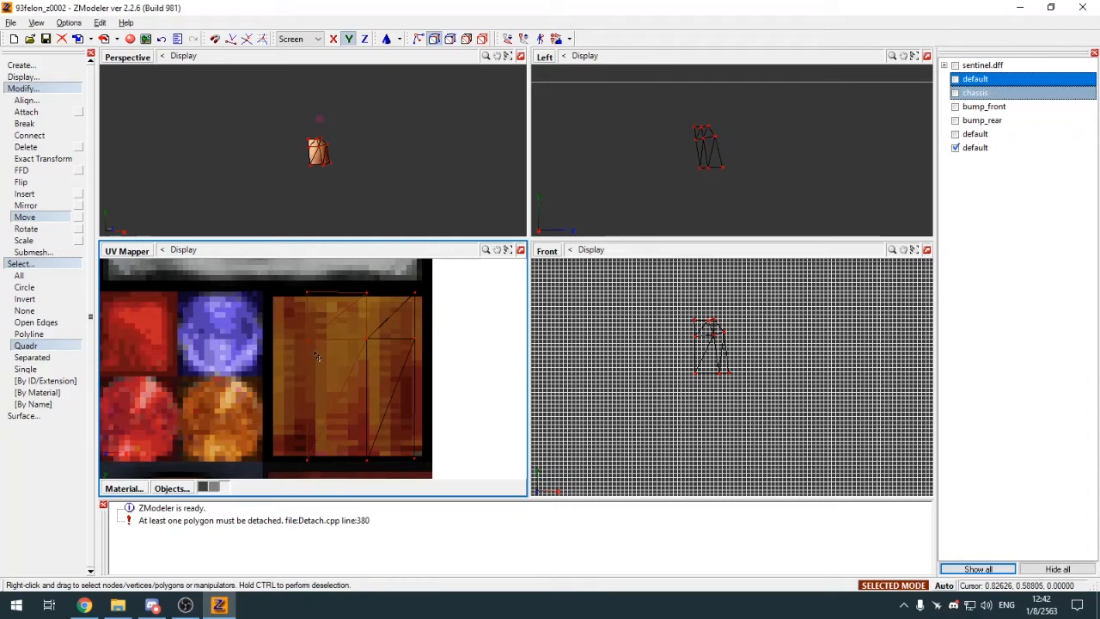
click(36, 310)
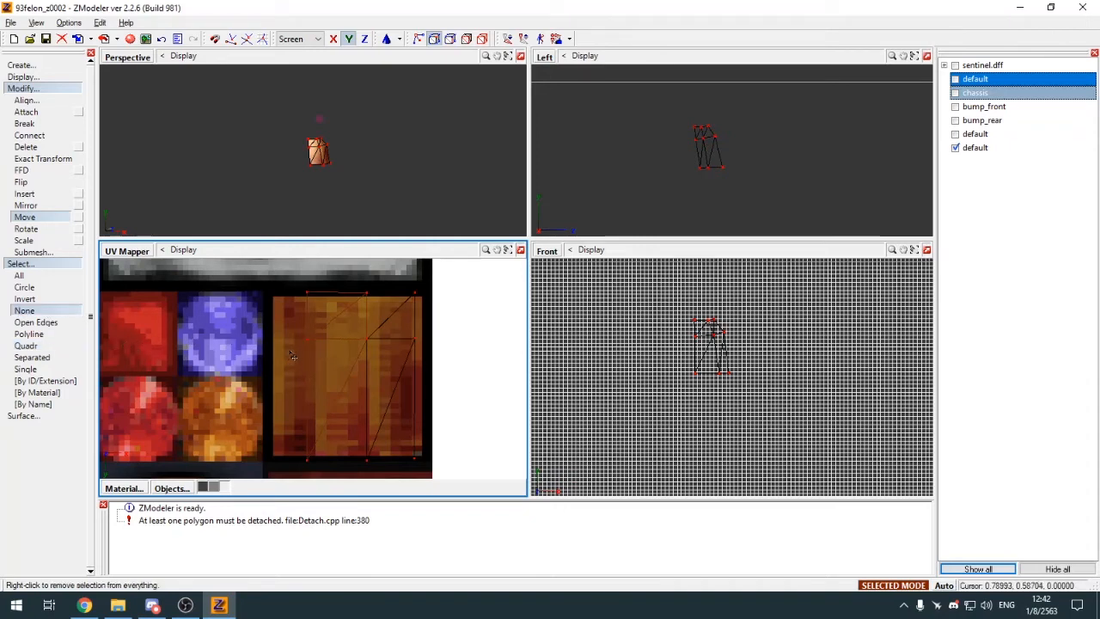
right_click(292, 355)
Step: Level the lower-right UV vertex with the layout's bottom edge and clear the vertex selection
scroll(401, 349, down, 2)
scroll(400, 378, up, 1)
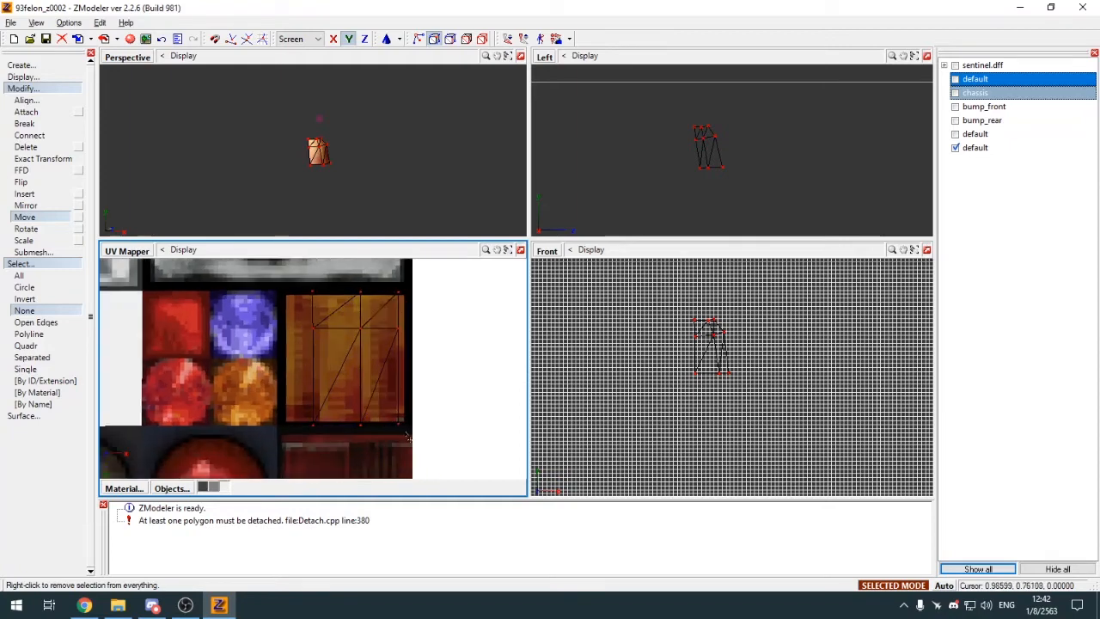
key(q)
right_drag(390, 414, 405, 432)
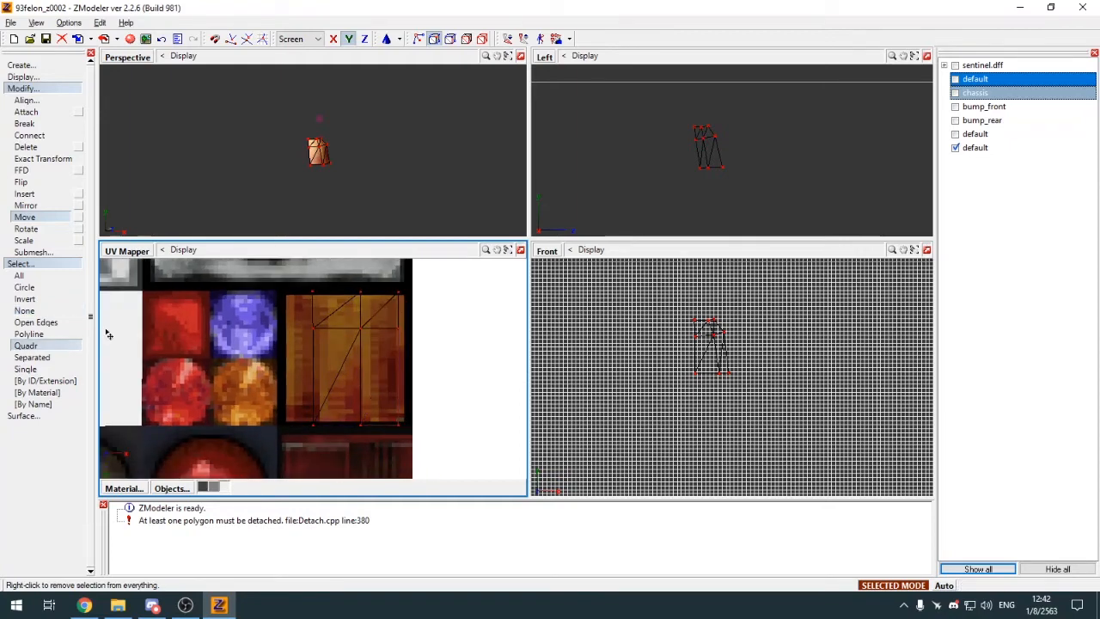
click(64, 312)
right_click(177, 328)
Step: Return to object-level editing and re-centre the local axes on the straightened UV layout
key(a)
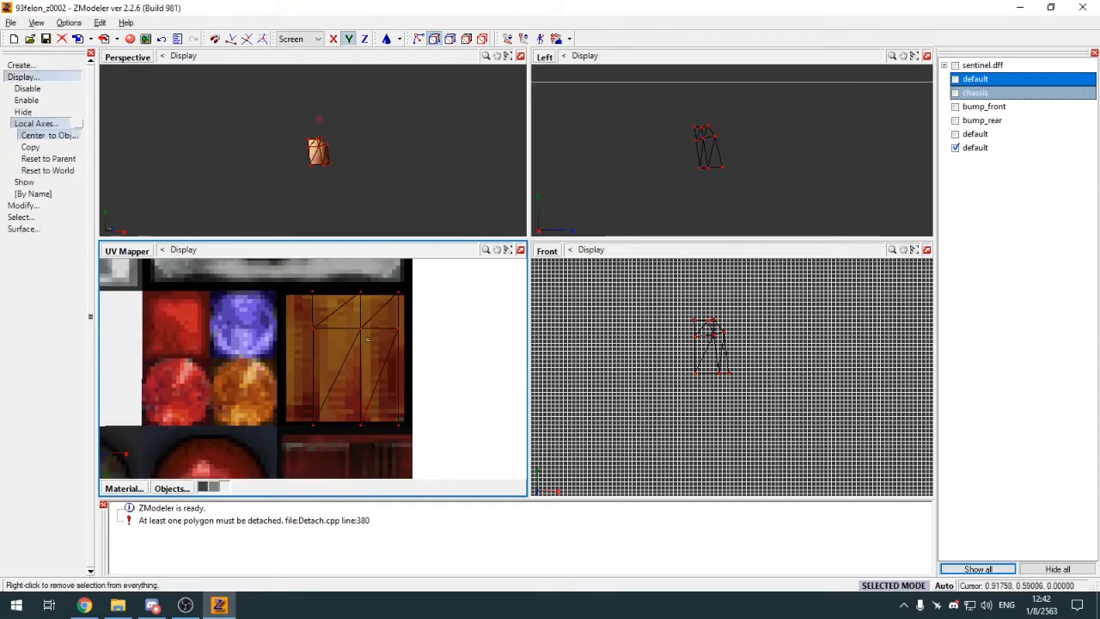
key(4)
key(space)
key(s)
key(space)
key(a)
click(367, 340)
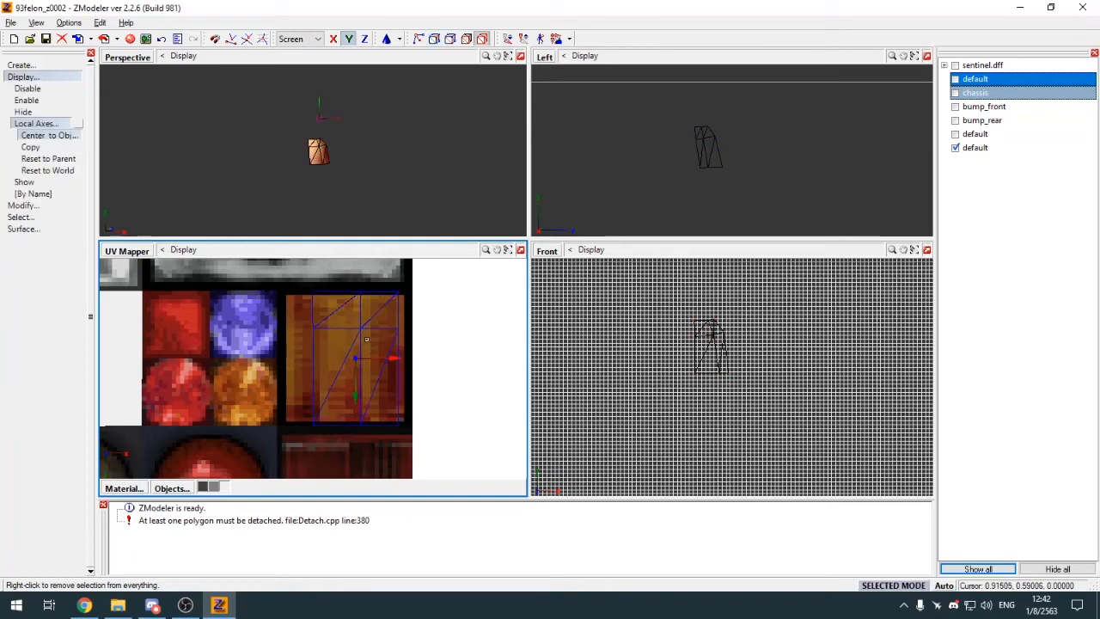
Step: Scale the UV layout horizontally and shift it so that it fills the full width of the amber tile
key(s)
key(x)
mouse_move(373, 398)
mouse_down()
mouse_move(351, 387)
mouse_move(375, 387)
mouse_up()
key(m)
key(s)
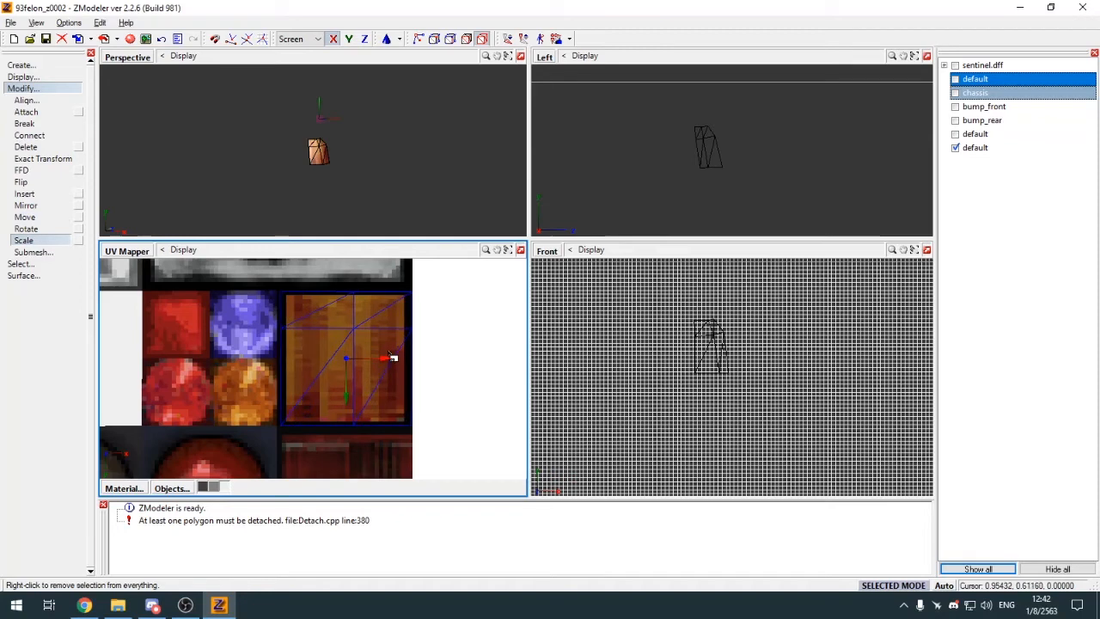
key(m)
key(s)
Step: Inspect the corner piece's texture in an enlarged Perspective view and switch the UV Mapper viewport back to a 3D view
click(521, 56)
middle_drag(560, 281, 560, 282)
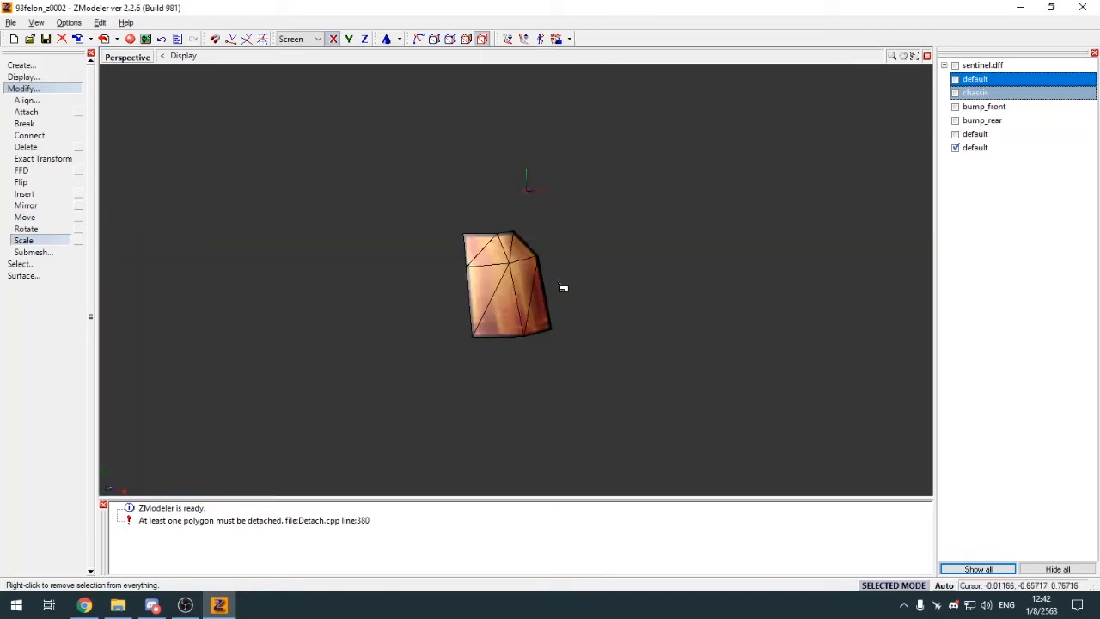
click(926, 56)
right_click(153, 273)
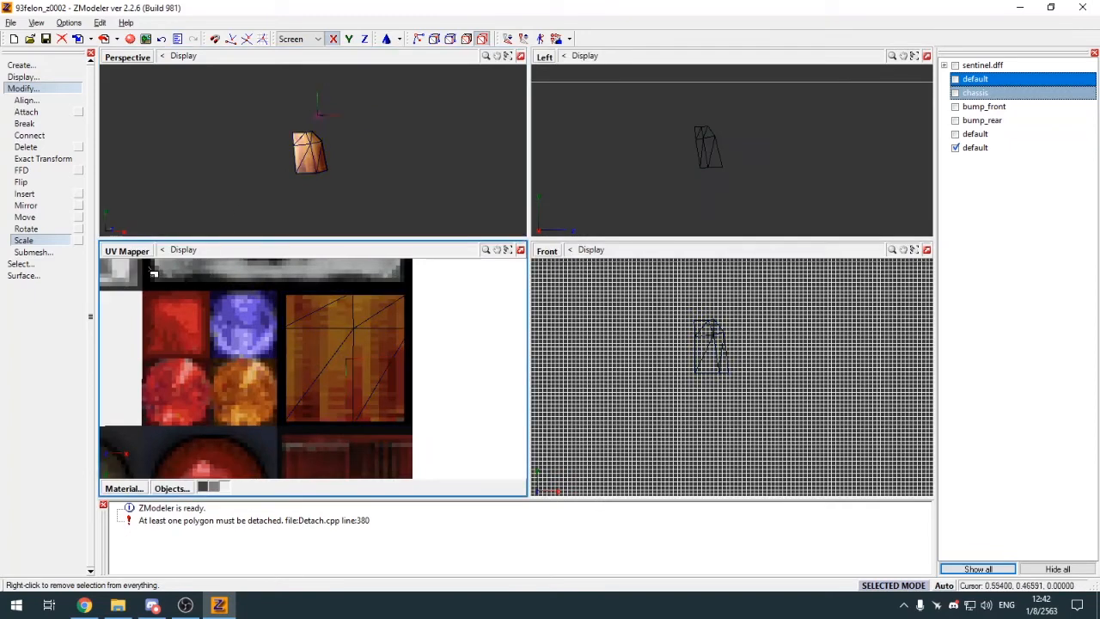
click(258, 175)
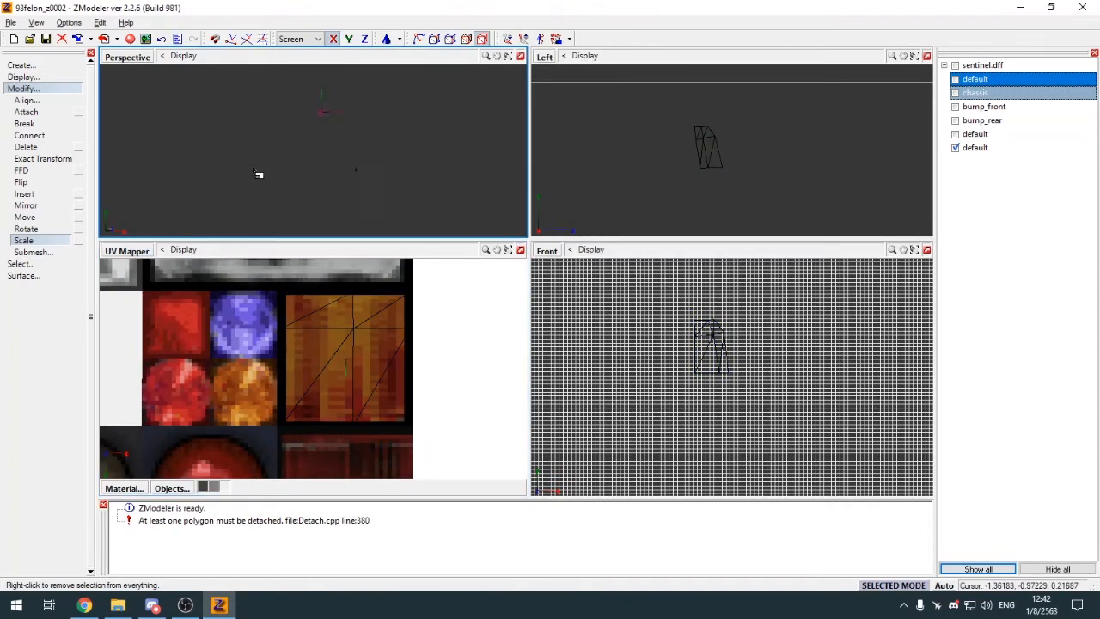
click(110, 253)
click(129, 266)
Step: Unhide the main headlight piece and attach the amber corner piece to it as one object in the Perspective view
click(75, 90)
click(78, 102)
click(79, 102)
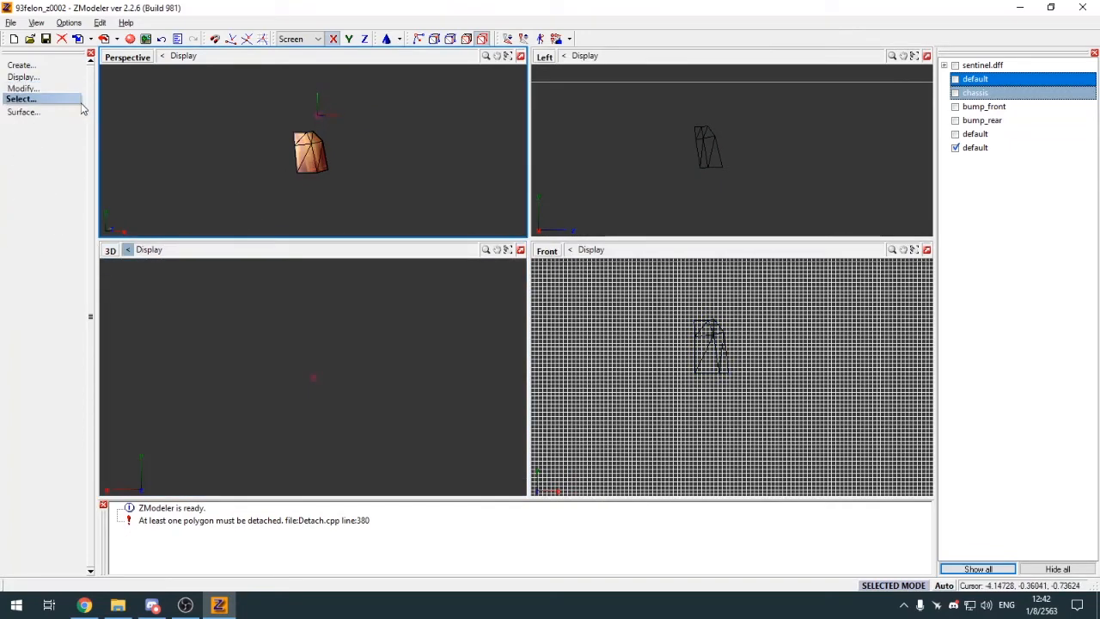
click(521, 56)
click(25, 88)
click(27, 112)
click(532, 282)
click(955, 134)
click(430, 280)
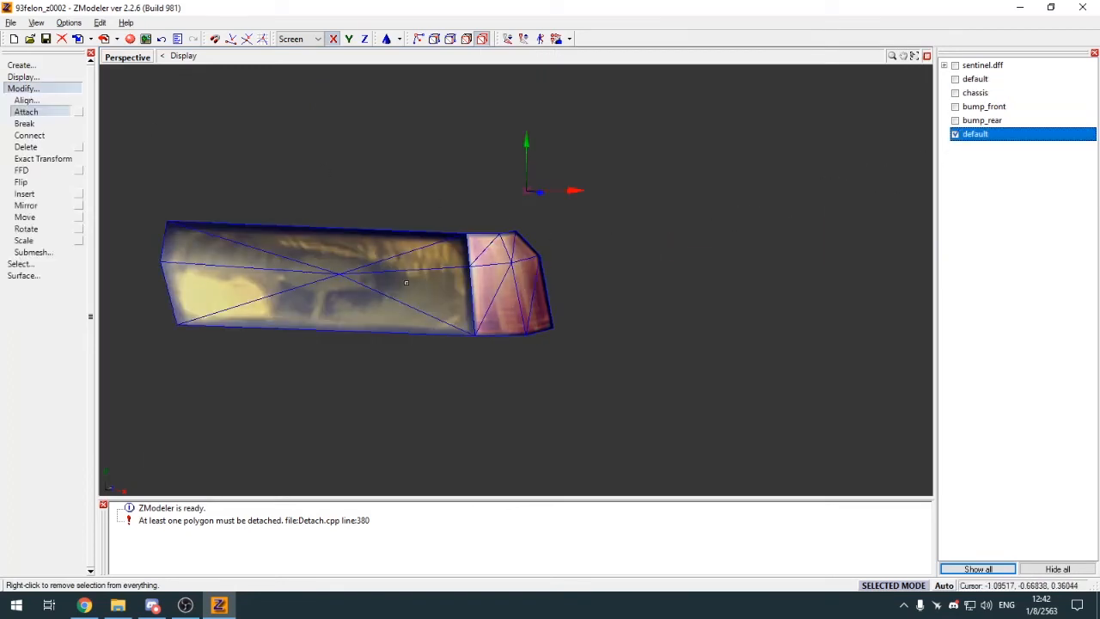
Step: Copy the combined headlight object in place and hide the original
click(23, 88)
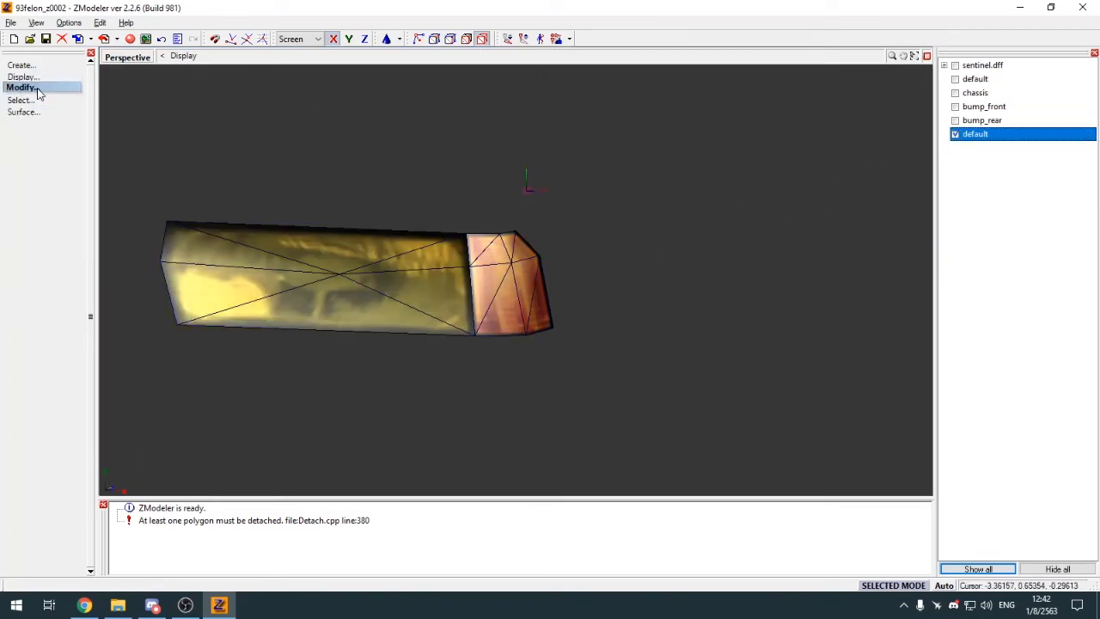
click(40, 66)
click(38, 77)
click(412, 280)
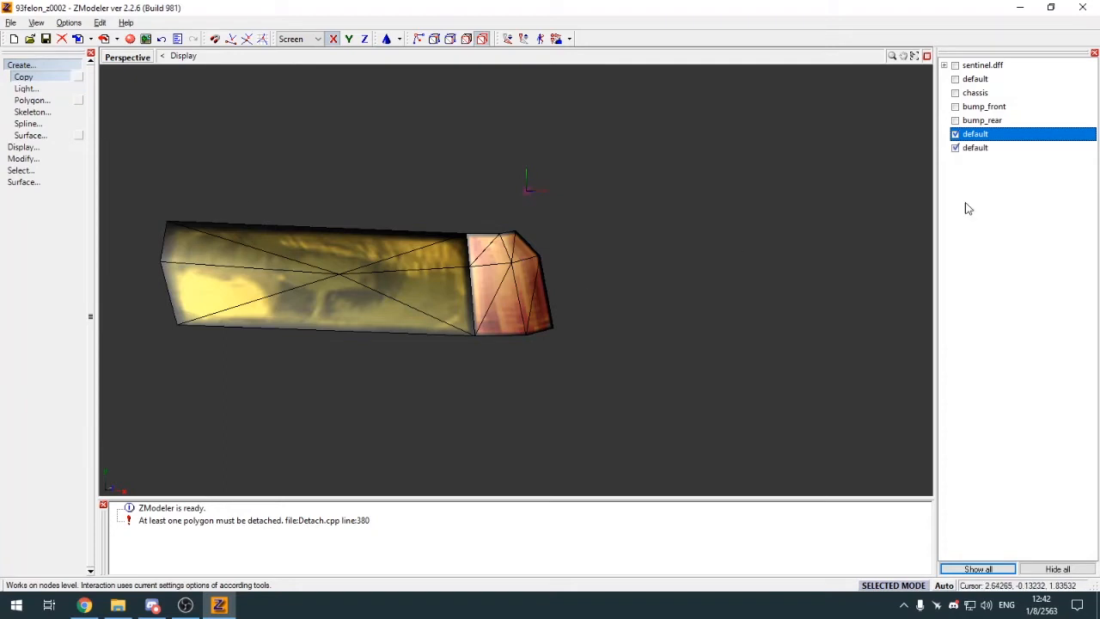
click(956, 135)
click(22, 66)
Step: Mirror the copied headlight horizontally in the Front viewport to the car's opposite side and view it in enlarged Perspective
middle_drag(146, 113, 191, 117)
click(927, 55)
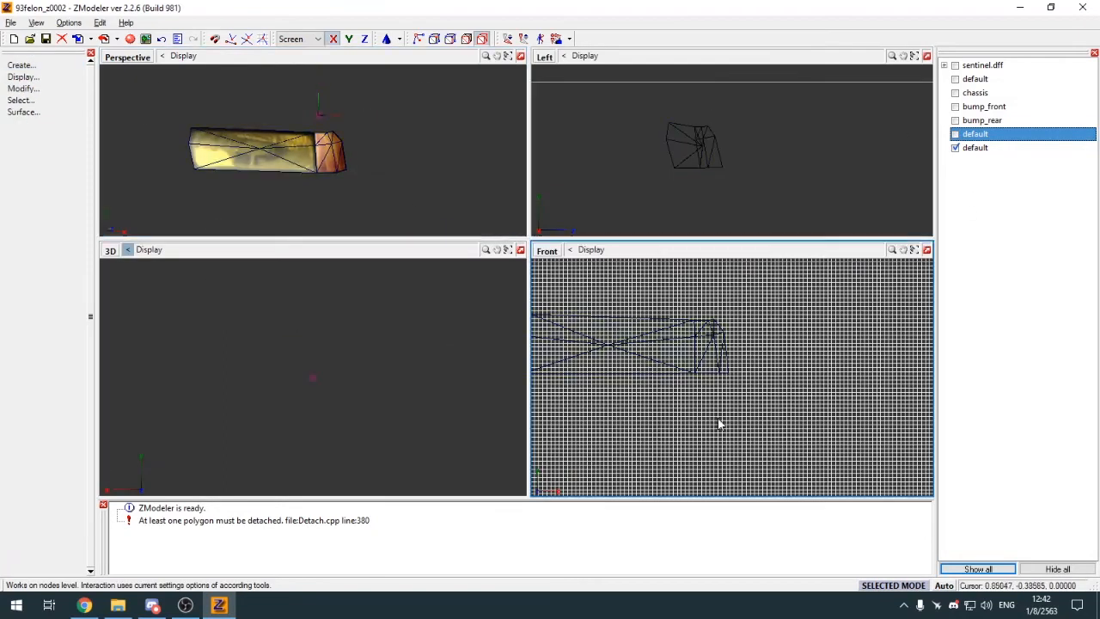
scroll(729, 354, down, 3)
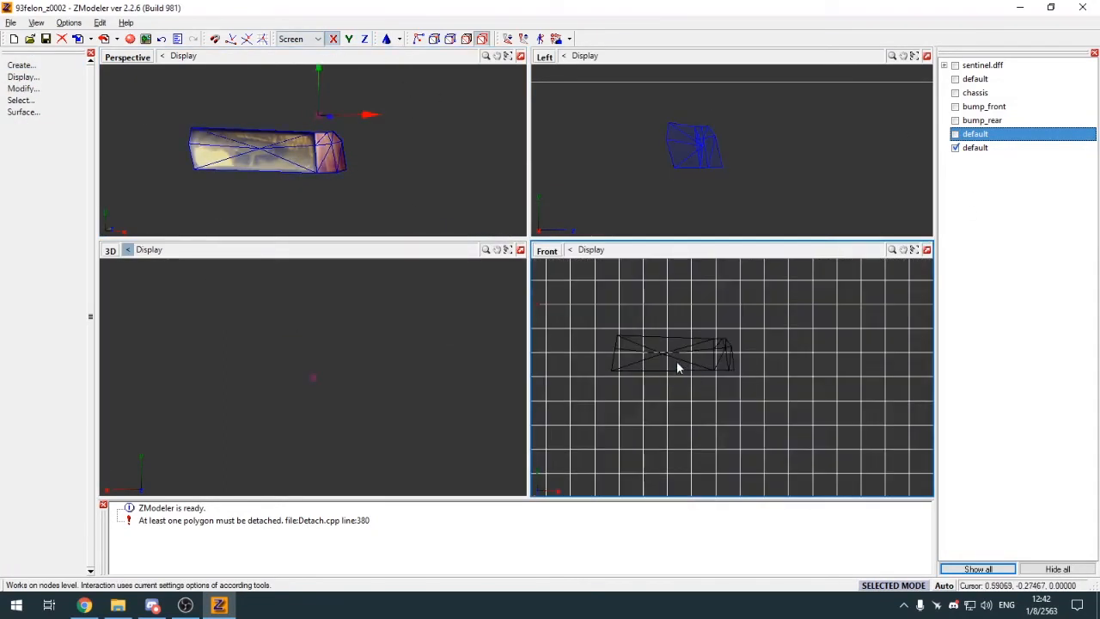
click(685, 365)
click(520, 56)
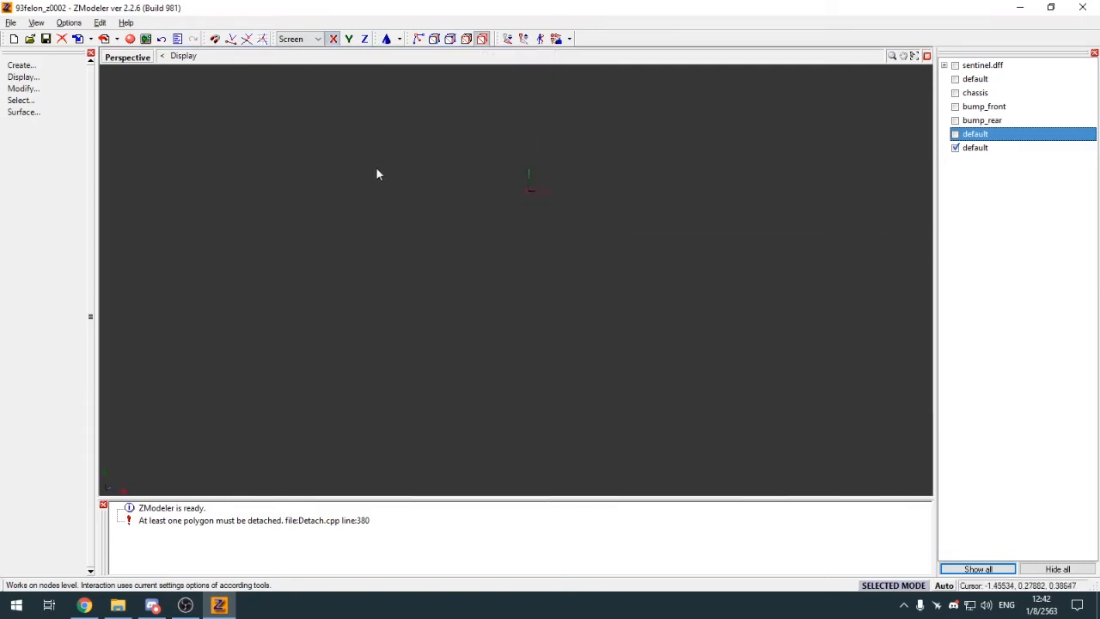
scroll(558, 332, down, 4)
middle_drag(558, 333, 595, 328)
key(9)
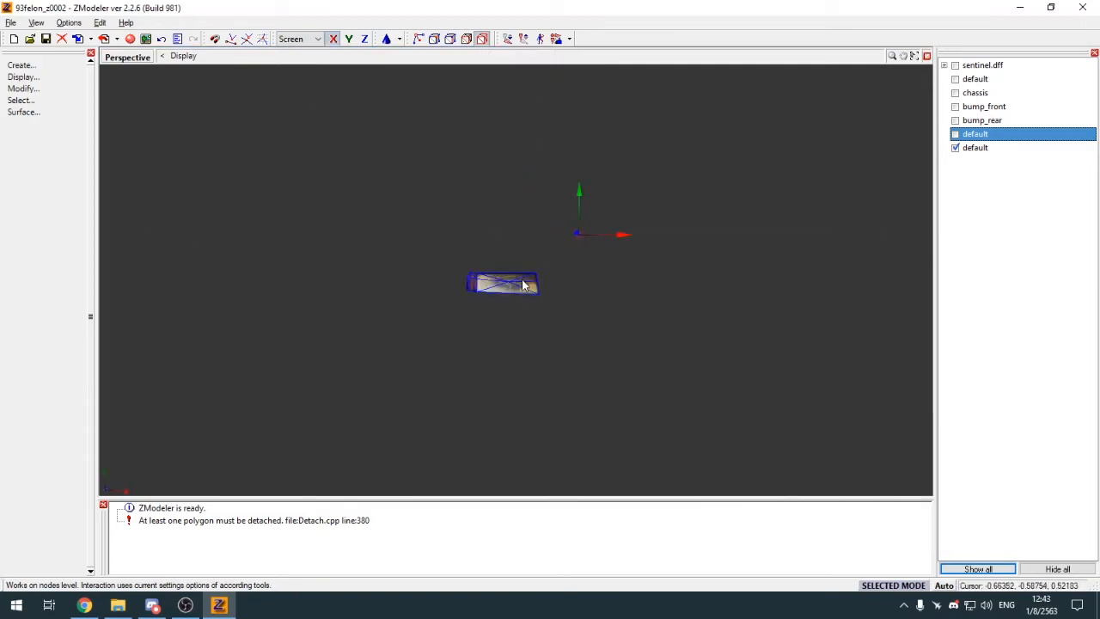
Step: Show the original headlight again and attach it together with the mirrored copy as one object
scroll(522, 282, up, 3)
key(a)
click(523, 282)
click(954, 135)
scroll(717, 253, down, 1)
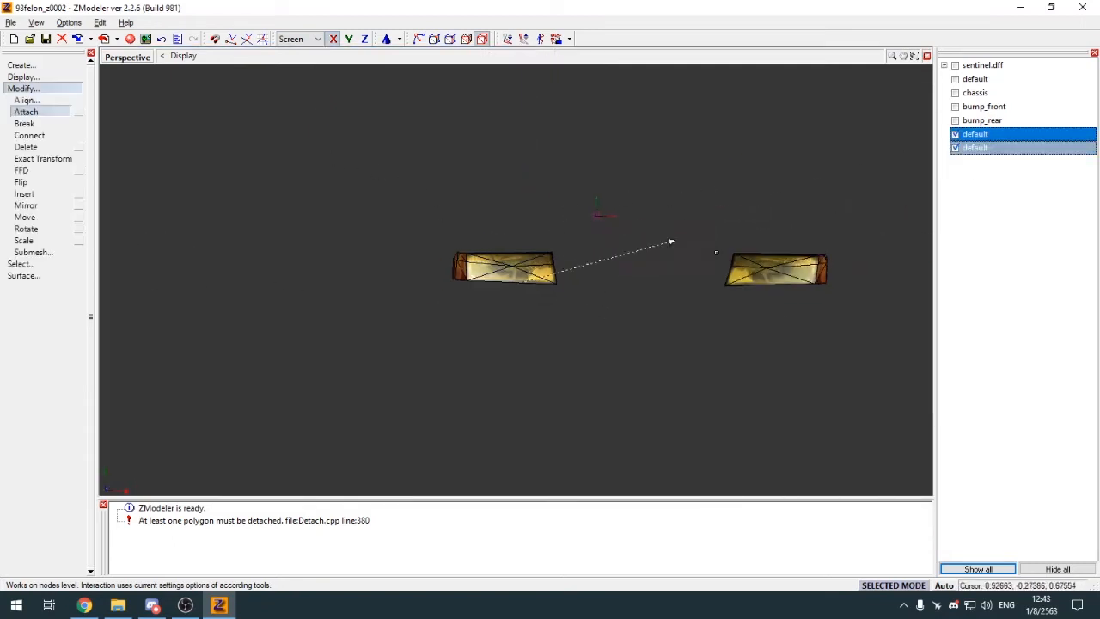
click(756, 268)
Step: Select the mirrored headlight's main lens polygons as a separated element and show the chassis around the headlights
key(3)
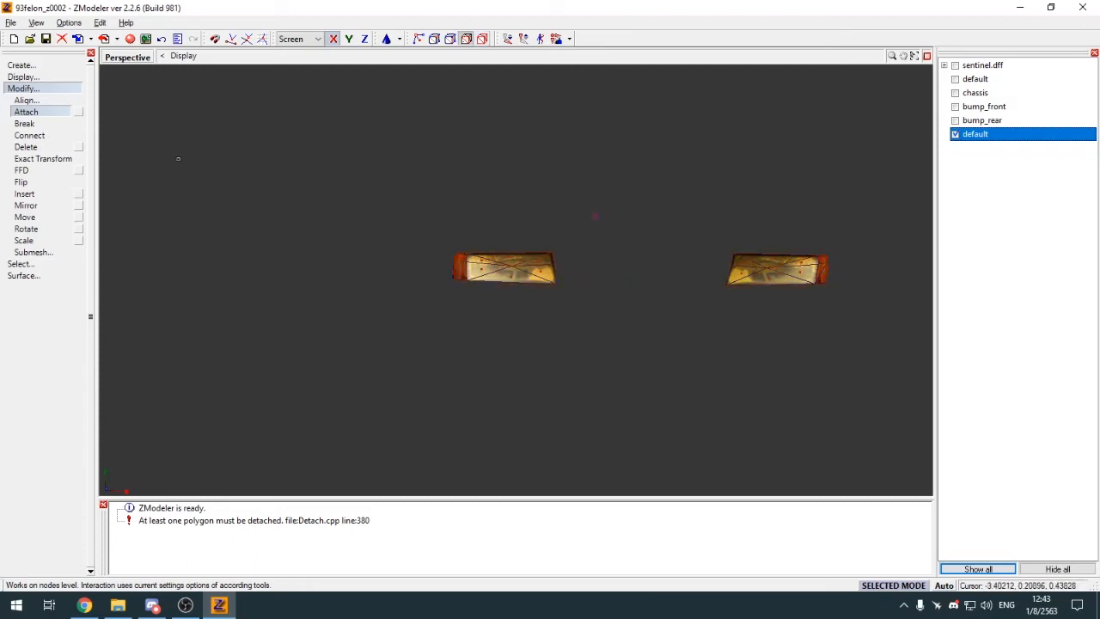
click(17, 89)
scroll(516, 261, up, 4)
key(s)
click(534, 275)
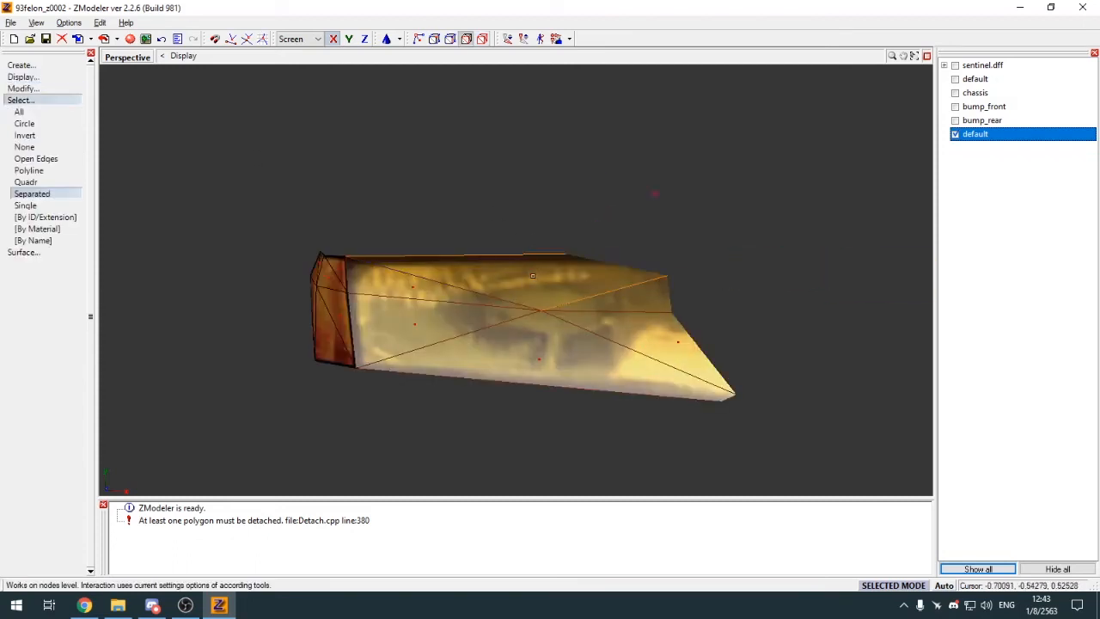
scroll(534, 275, down, 4)
click(955, 93)
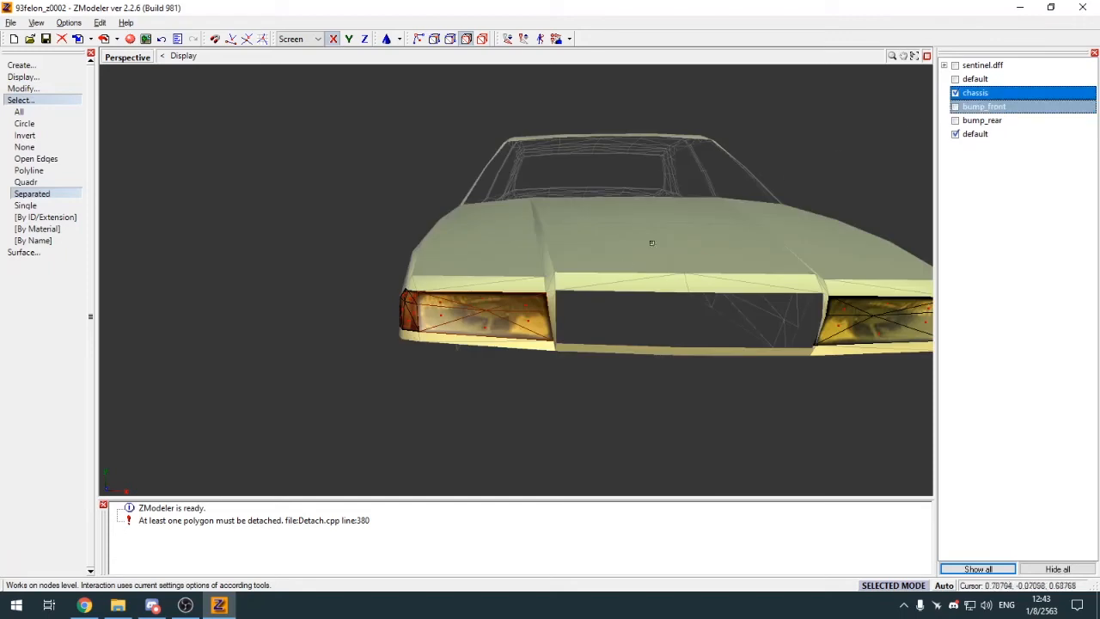
middle_drag(634, 283, 596, 244)
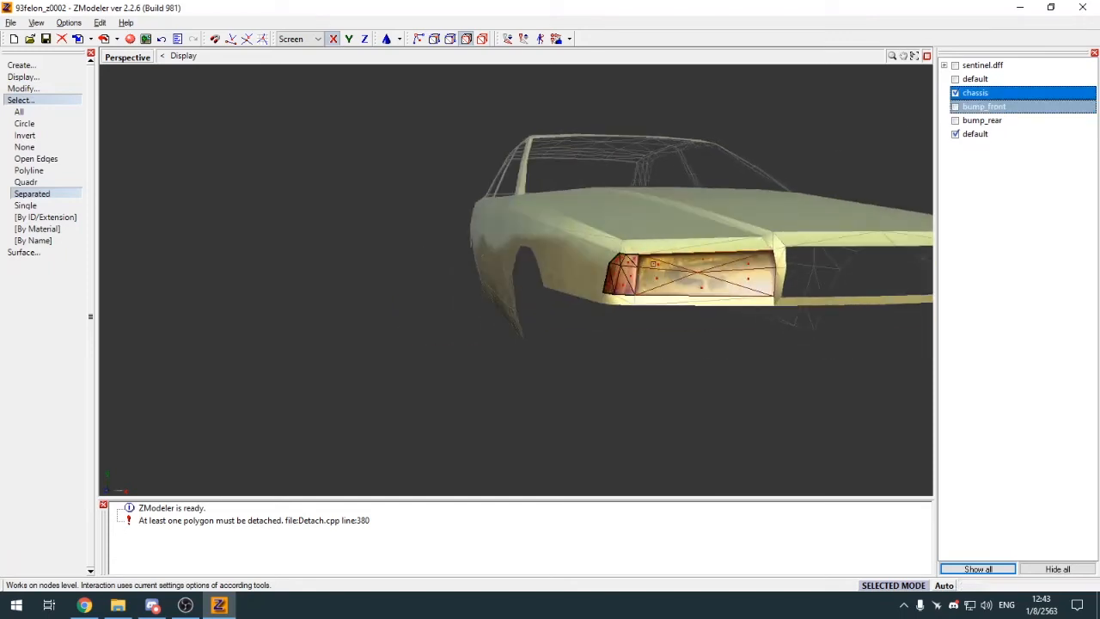
Step: Assign the material vehiclelights128 [spec,FR] to the selected lens polygons and clear the selection
key(m)
scroll(354, 195, down, 10)
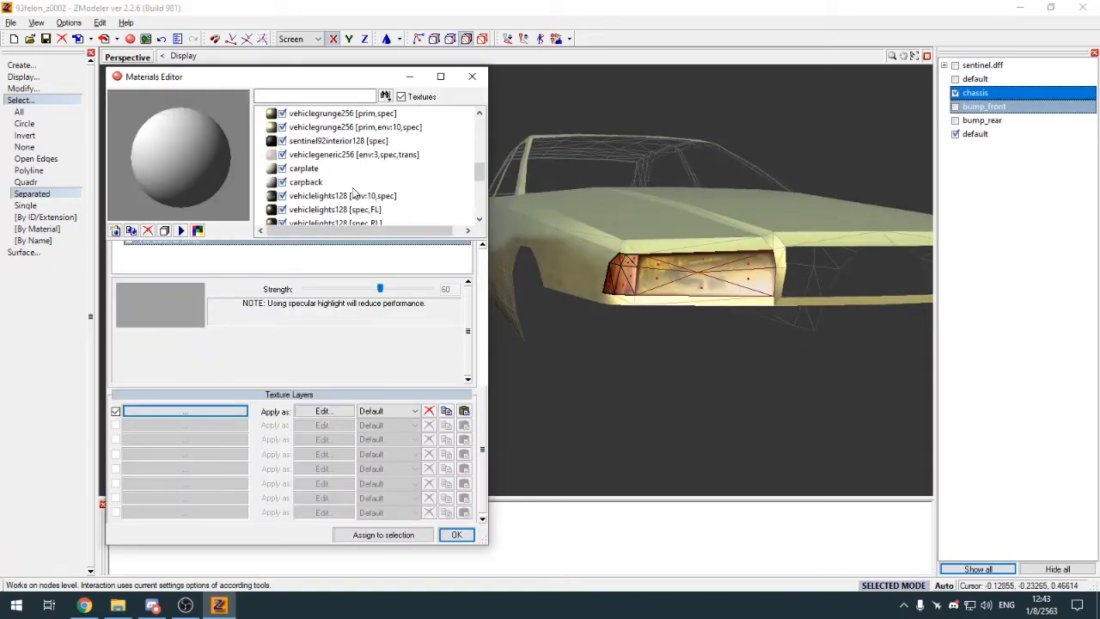
scroll(354, 196, up, 1)
click(355, 195)
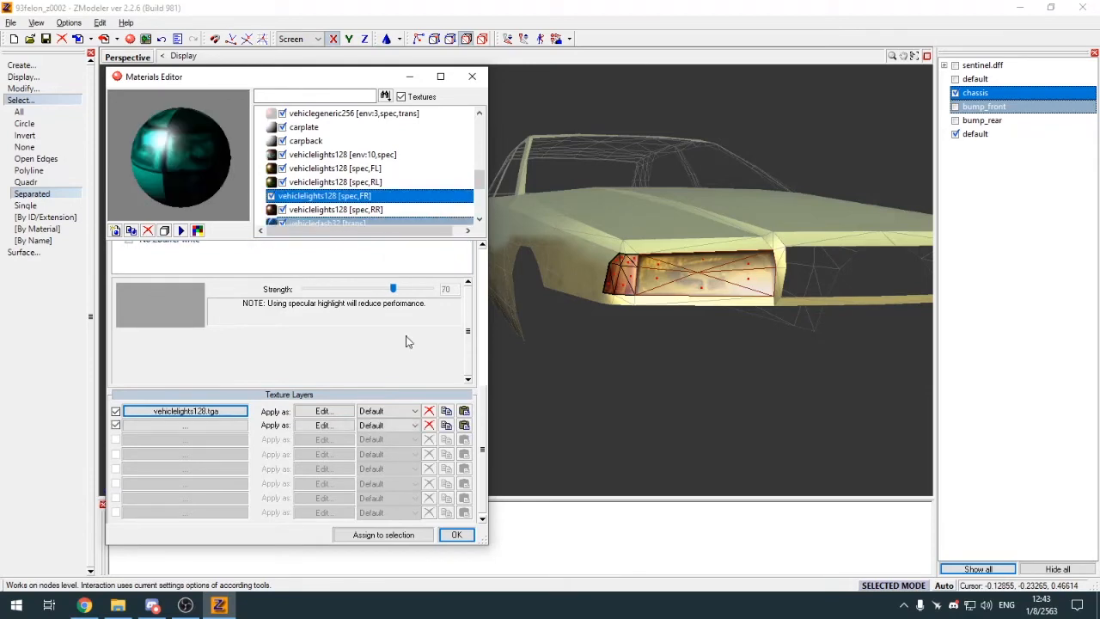
click(383, 535)
click(457, 535)
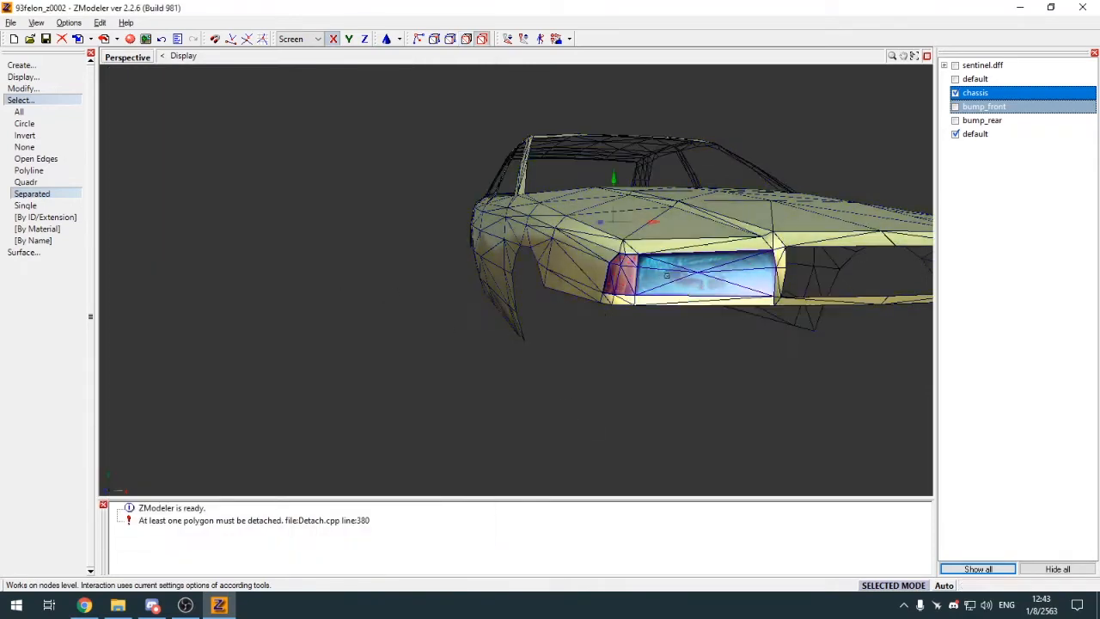
click(25, 122)
click(40, 102)
middle_drag(455, 287, 397, 304)
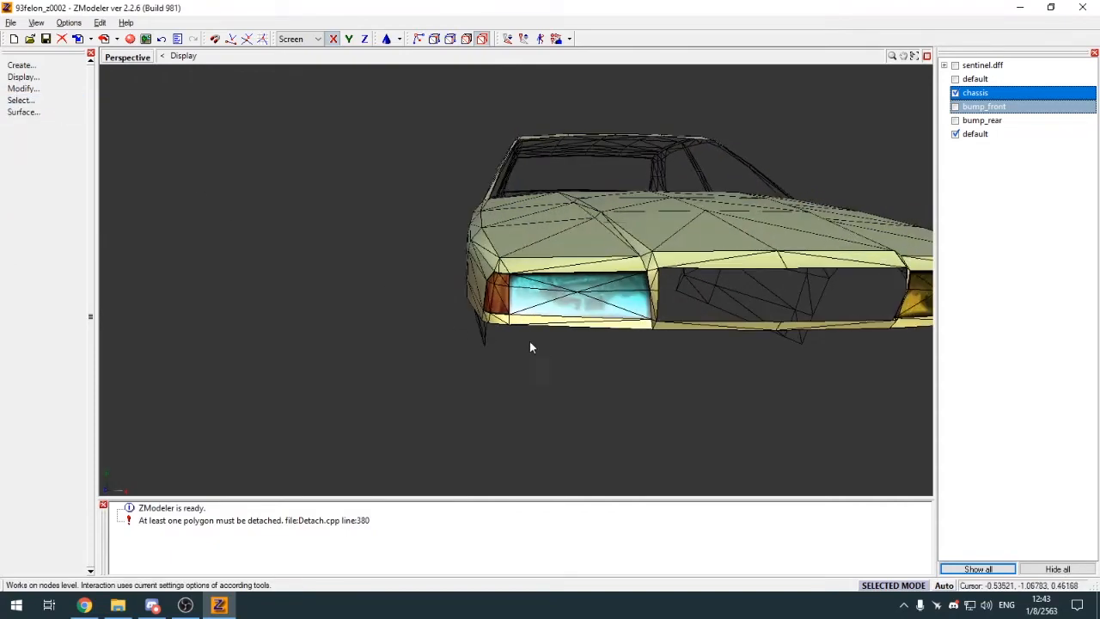
Step: Attach the combined headlights object to the chassis
middle_drag(530, 341, 597, 333)
key(a)
click(506, 316)
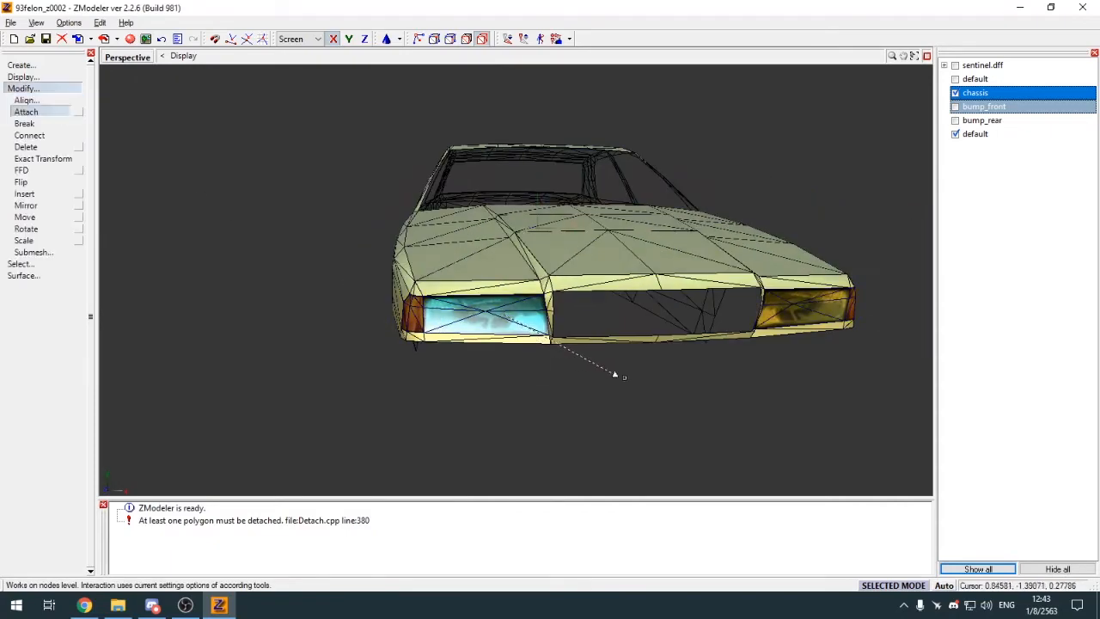
click(397, 274)
click(62, 91)
Step: Check the car's front without wireframe in the enlarged 3D view and save the project
mouse_move(368, 277)
middle_down()
mouse_move(398, 277)
mouse_move(452, 312)
mouse_move(437, 380)
mouse_move(449, 358)
middle_up()
key(alt+w)
key(alt+w)
scroll(442, 367, up, 3)
key(ctrl+s)
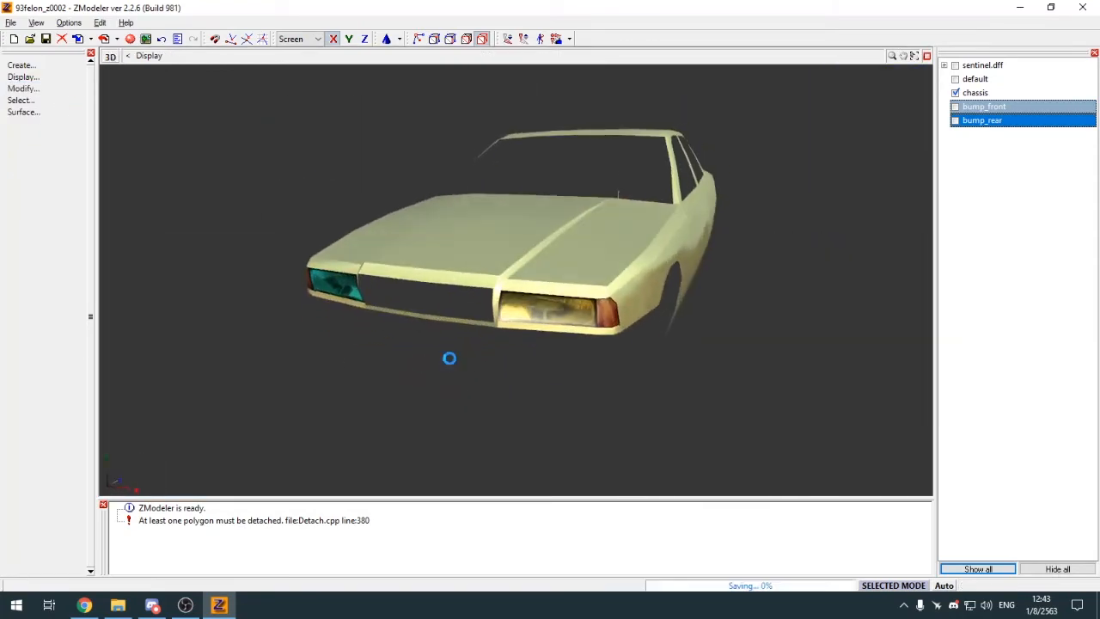
Step: Create single polygons between the edge vertices of the yellow headlight's opening so they cover its main lens
key(alt+w)
key(alt+w)
middle_drag(601, 283, 418, 312)
key(1)
scroll(507, 358, up, 3)
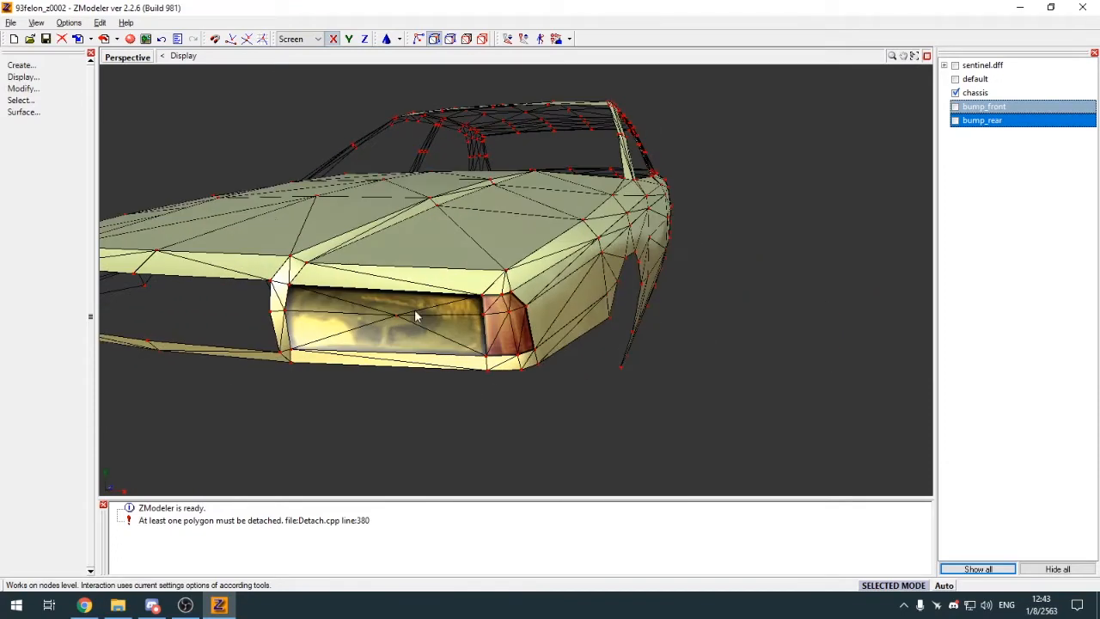
click(33, 65)
click(35, 100)
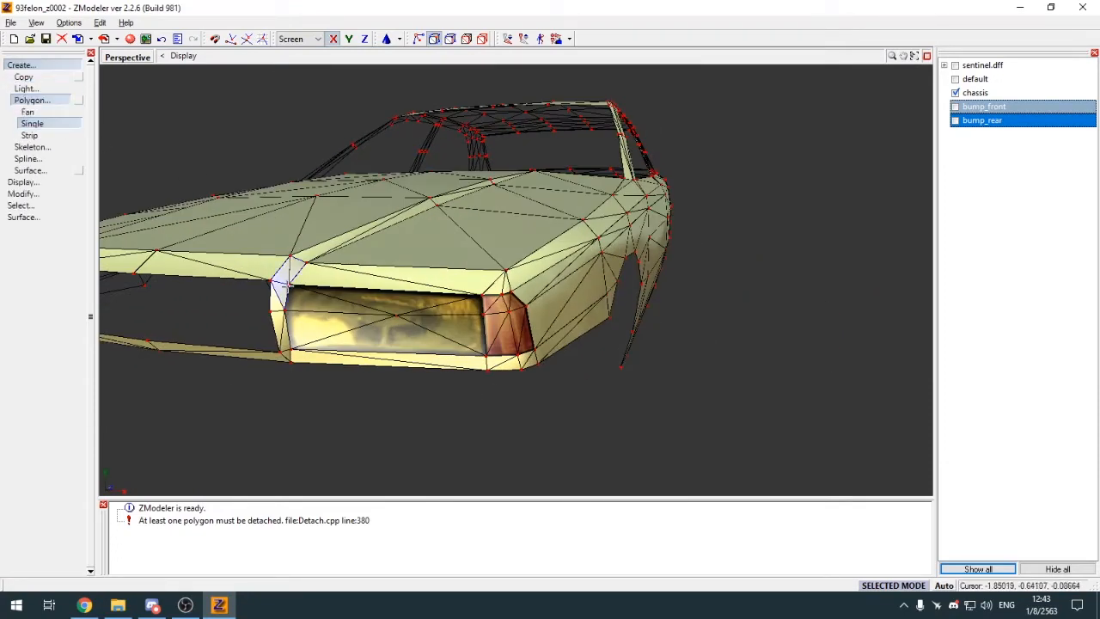
click(481, 295)
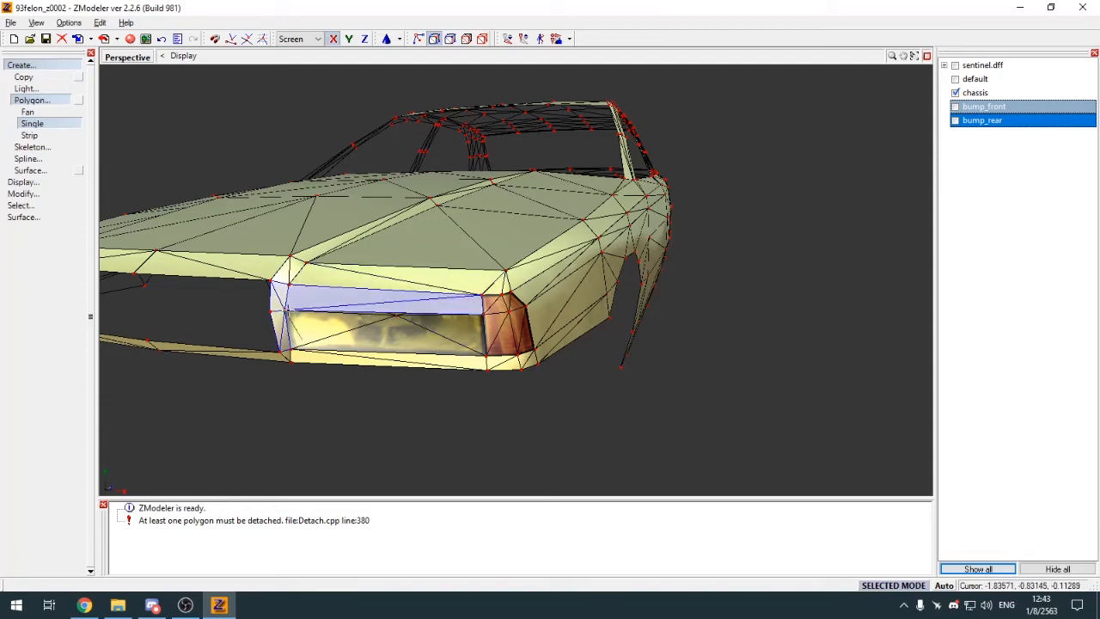
click(294, 345)
click(484, 315)
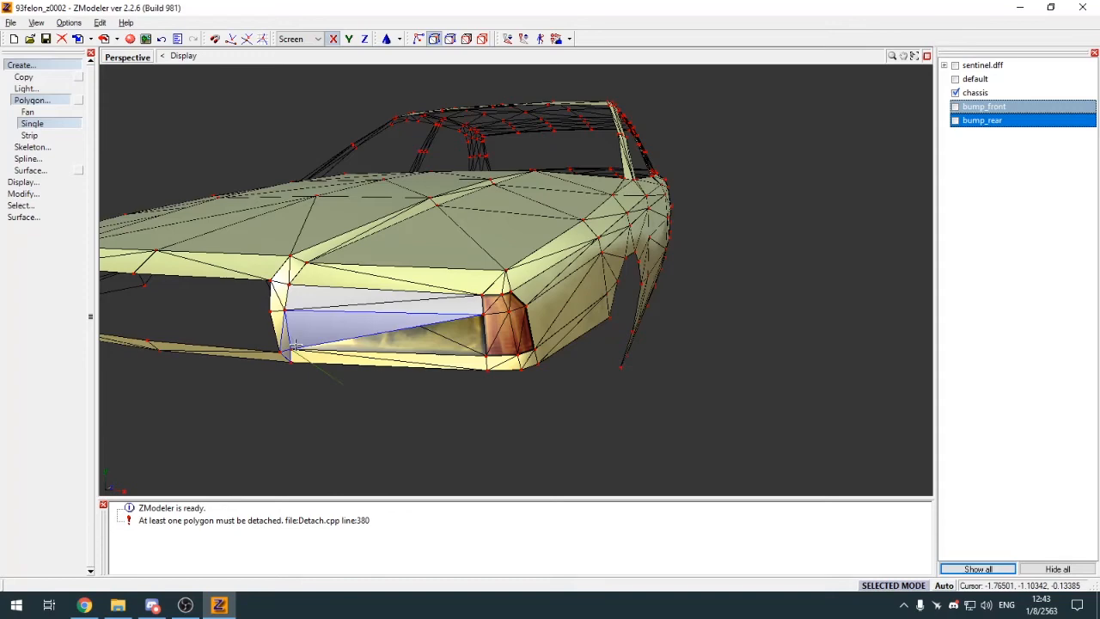
click(474, 319)
click(485, 351)
Step: Cover the teal headlight's main lens with single polygons built on the vertices around its opening
middle_drag(432, 290, 468, 258)
click(478, 260)
click(476, 278)
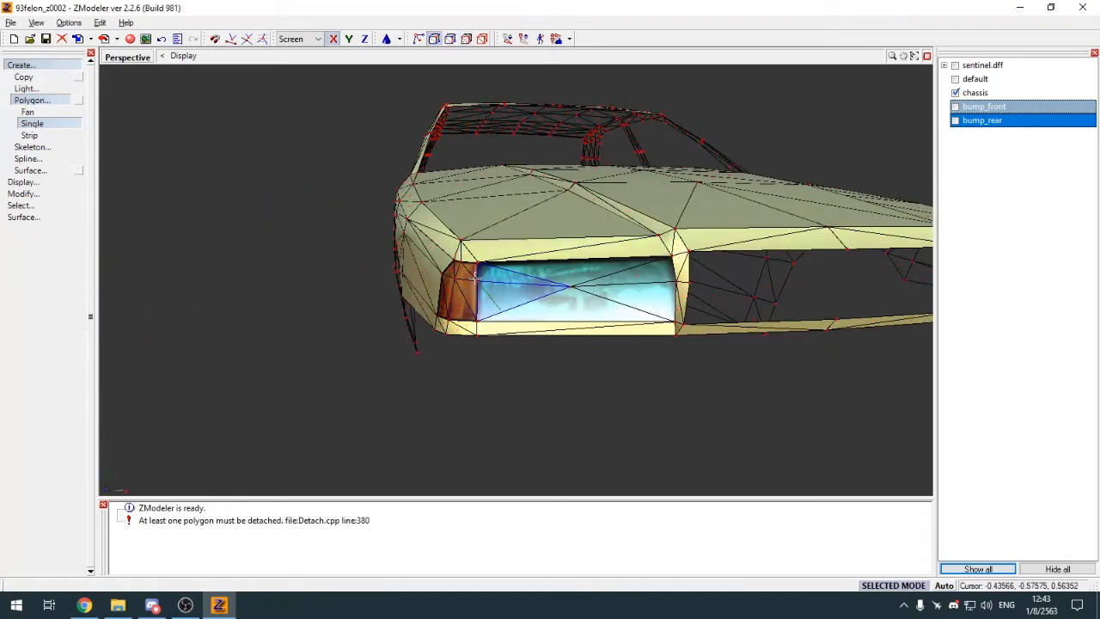
click(674, 280)
click(479, 263)
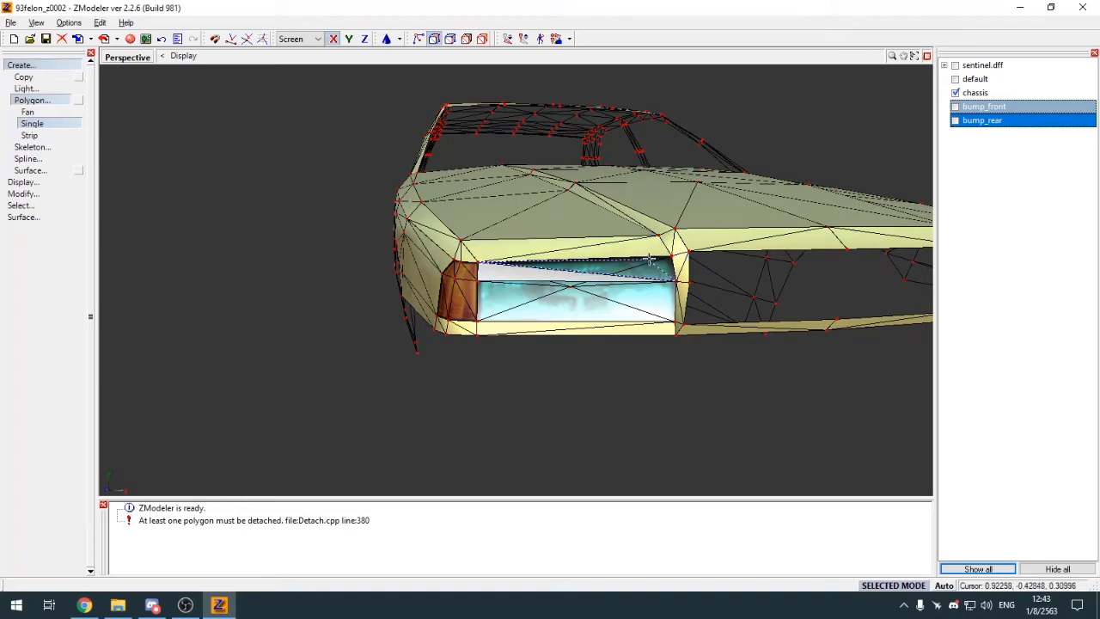
click(672, 256)
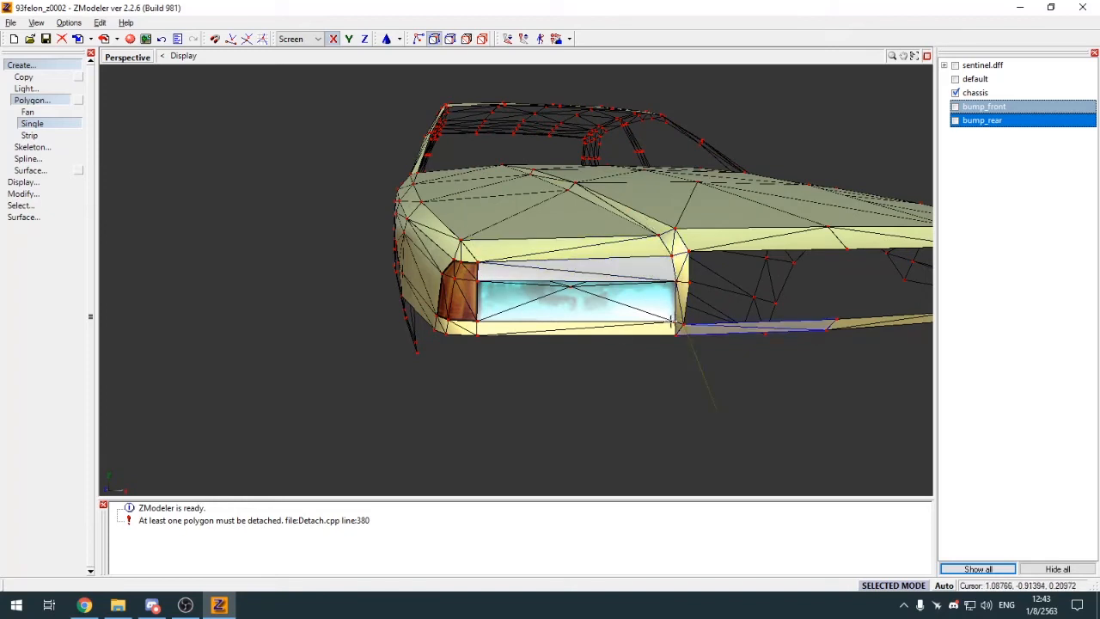
click(478, 281)
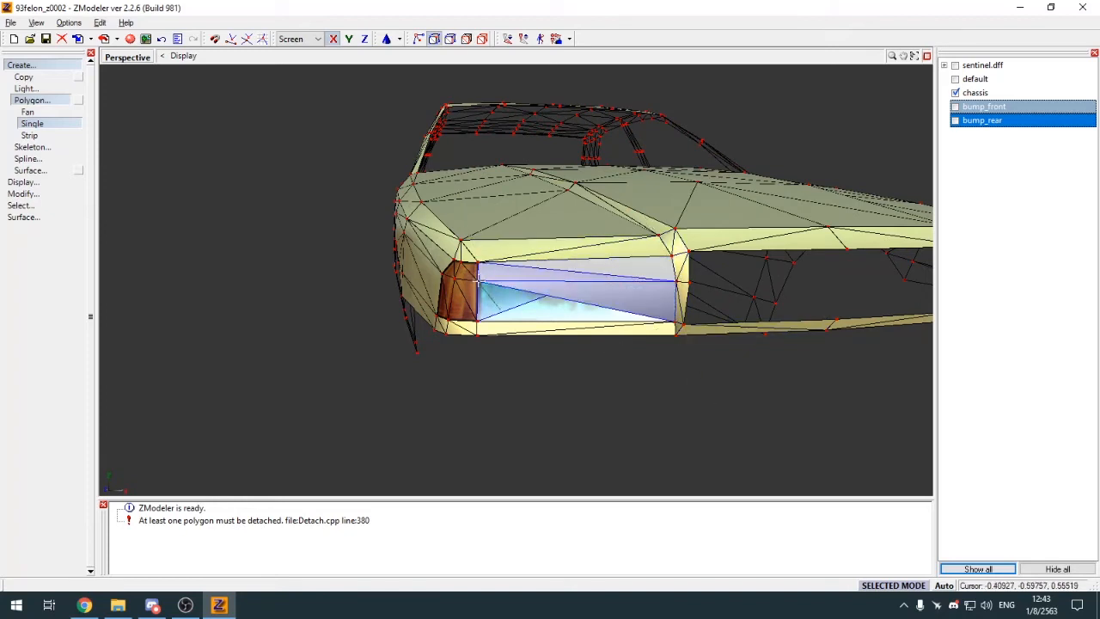
click(478, 281)
click(477, 322)
click(675, 322)
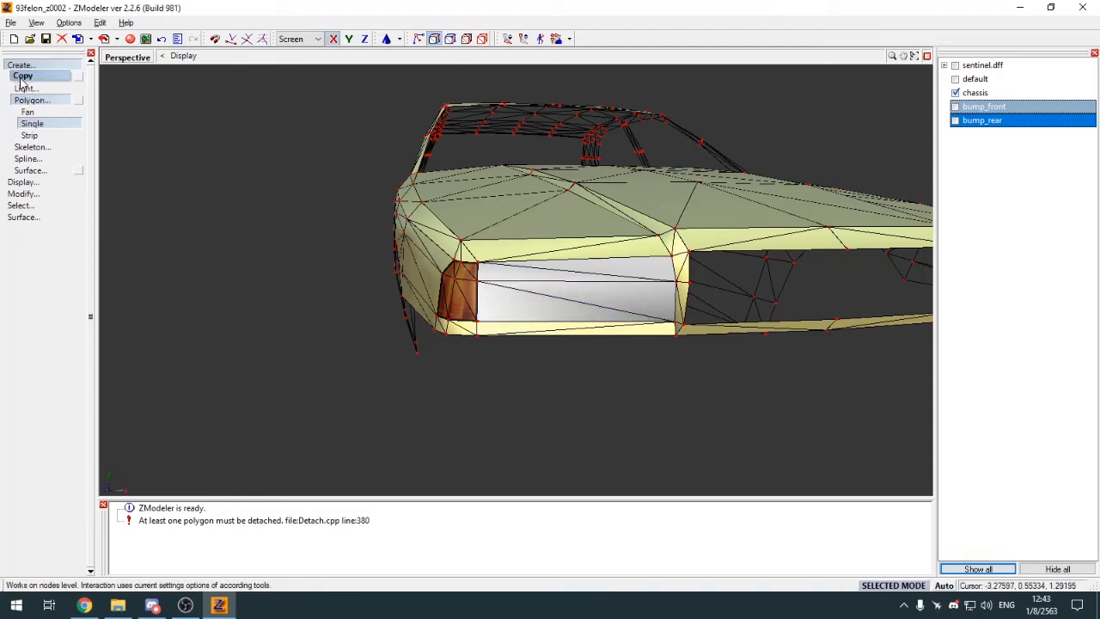
Step: Select the new headlight cover polygons by material and detach them from the chassis as a separate object
click(31, 66)
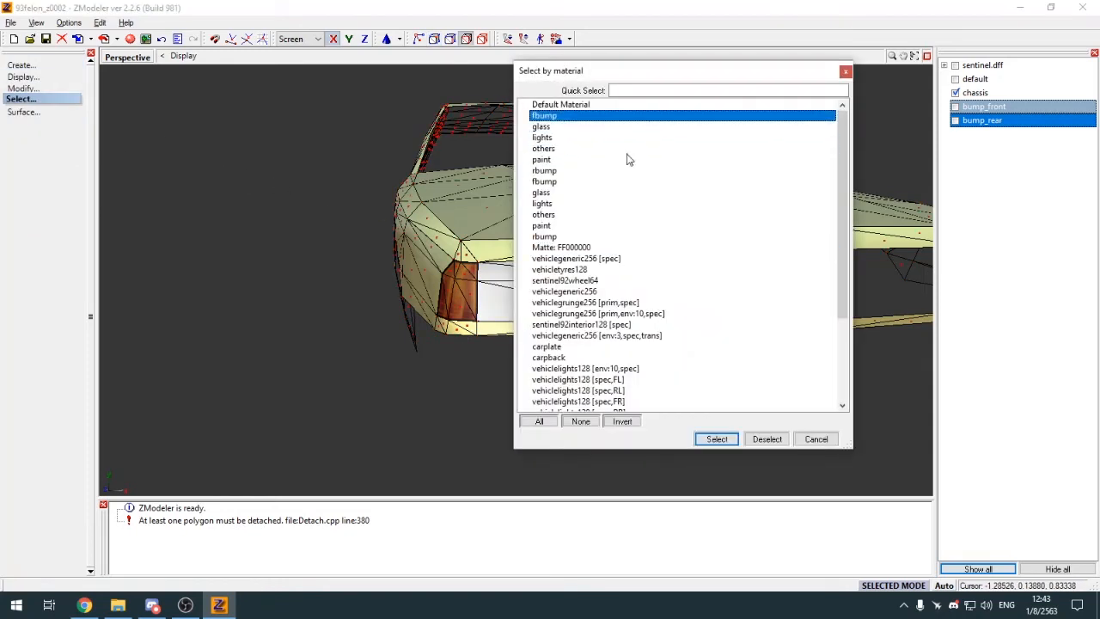
click(716, 438)
click(24, 88)
click(34, 299)
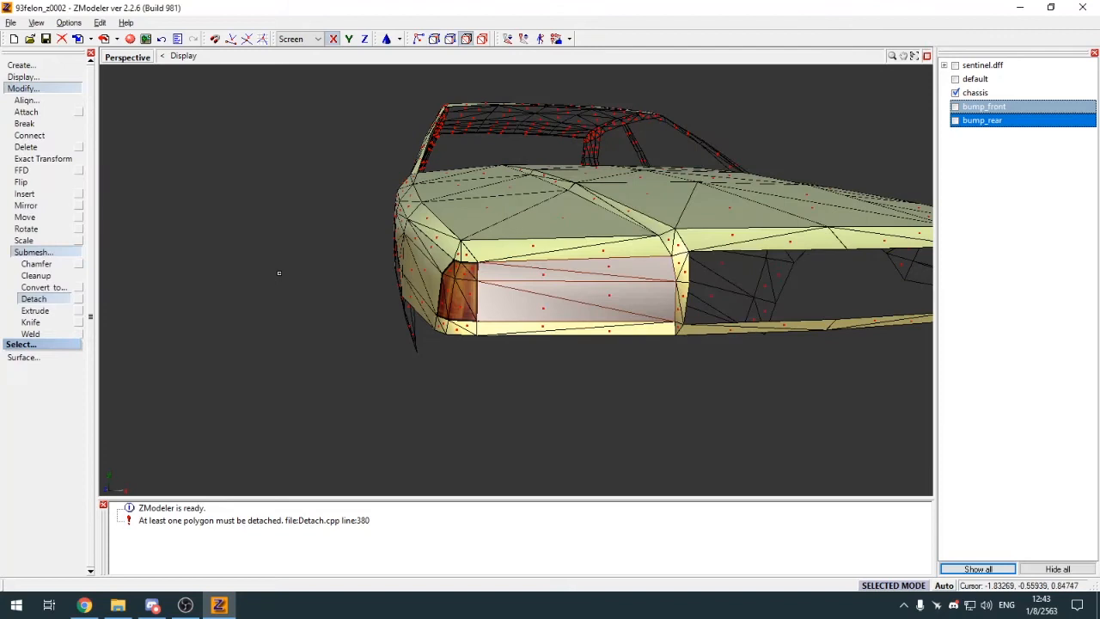
click(77, 299)
click(142, 299)
click(23, 89)
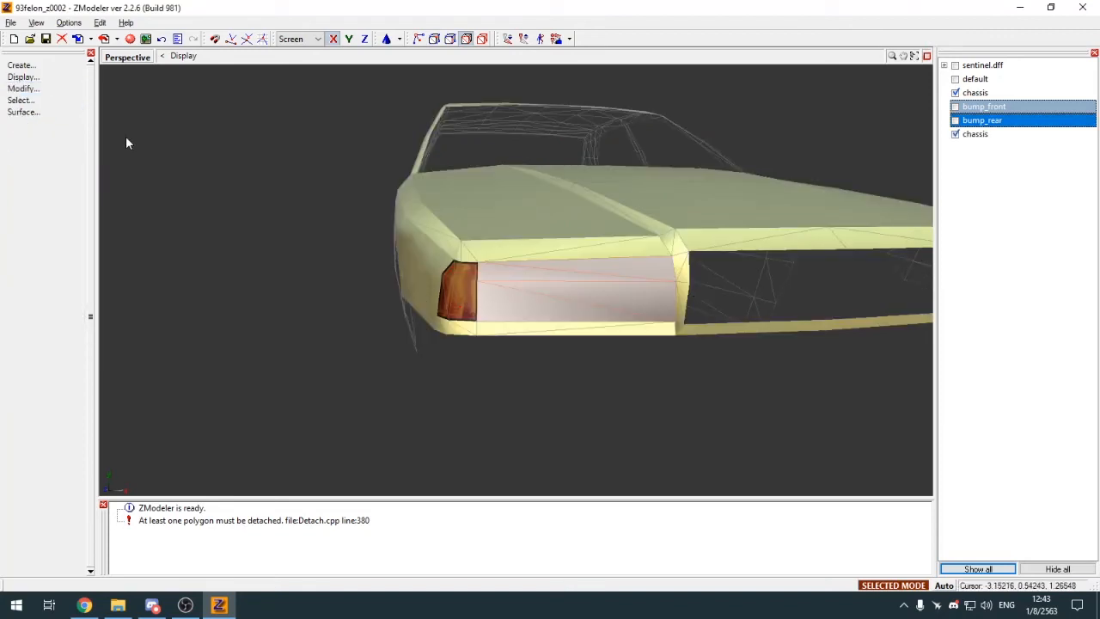
Step: Hide the original chassis in object mode so only the detached headlight covers are shown
key(4)
click(956, 93)
middle_drag(606, 273, 415, 339)
key(space)
Step: Browse the materials for the headlight covers and pick vehiclegeneric256 [env:15,spec,trans]
key(e)
scroll(353, 176, down, 5)
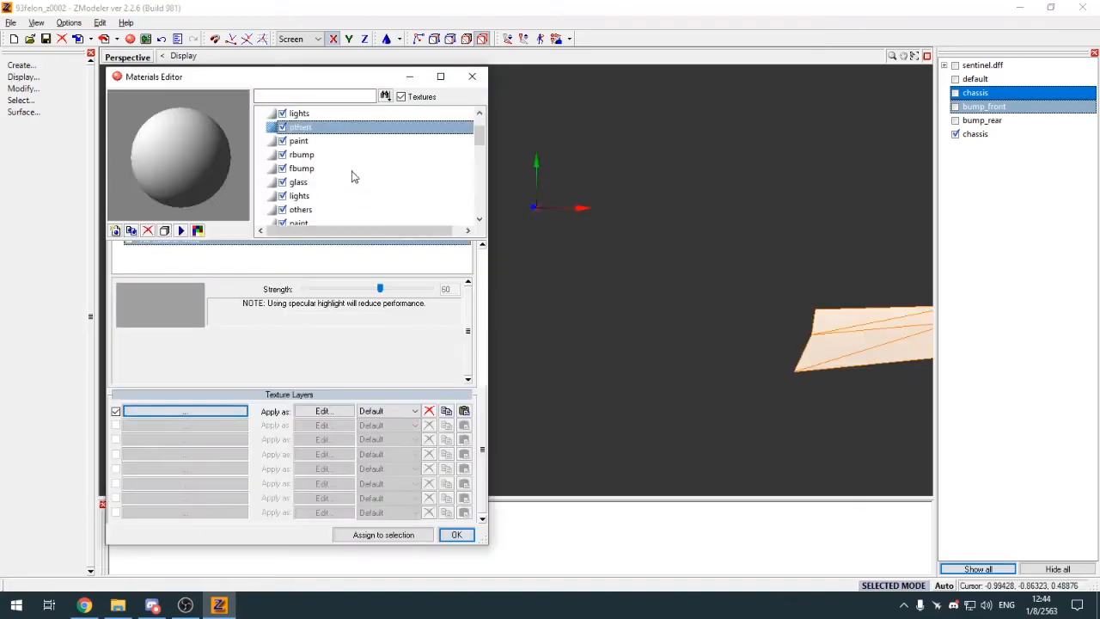
click(360, 173)
click(408, 171)
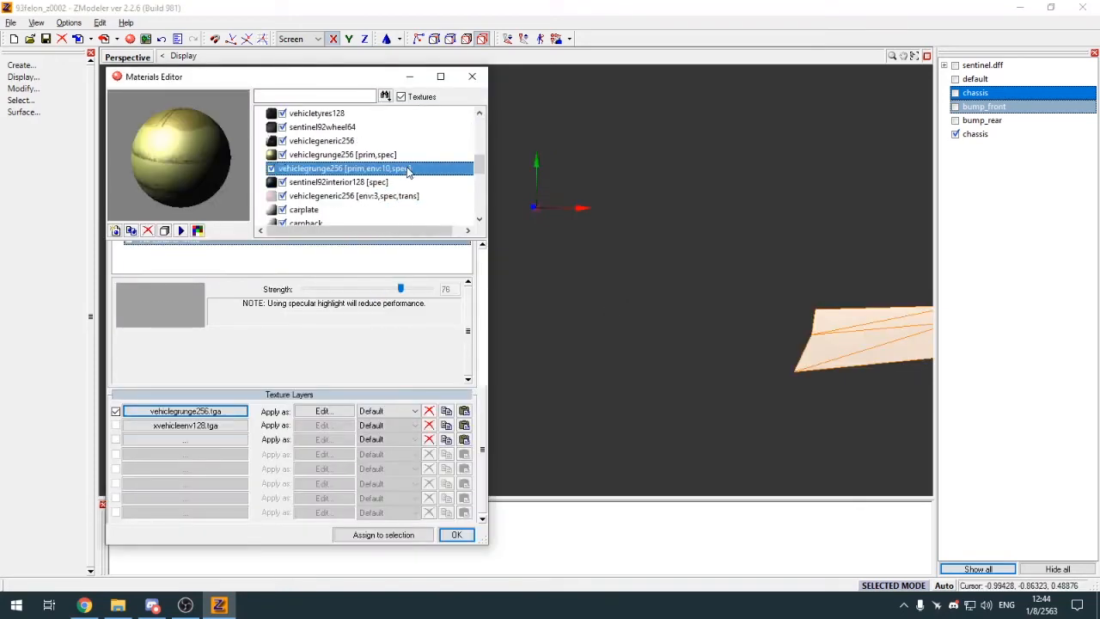
click(402, 201)
scroll(404, 206, down, 3)
scroll(404, 206, up, 1)
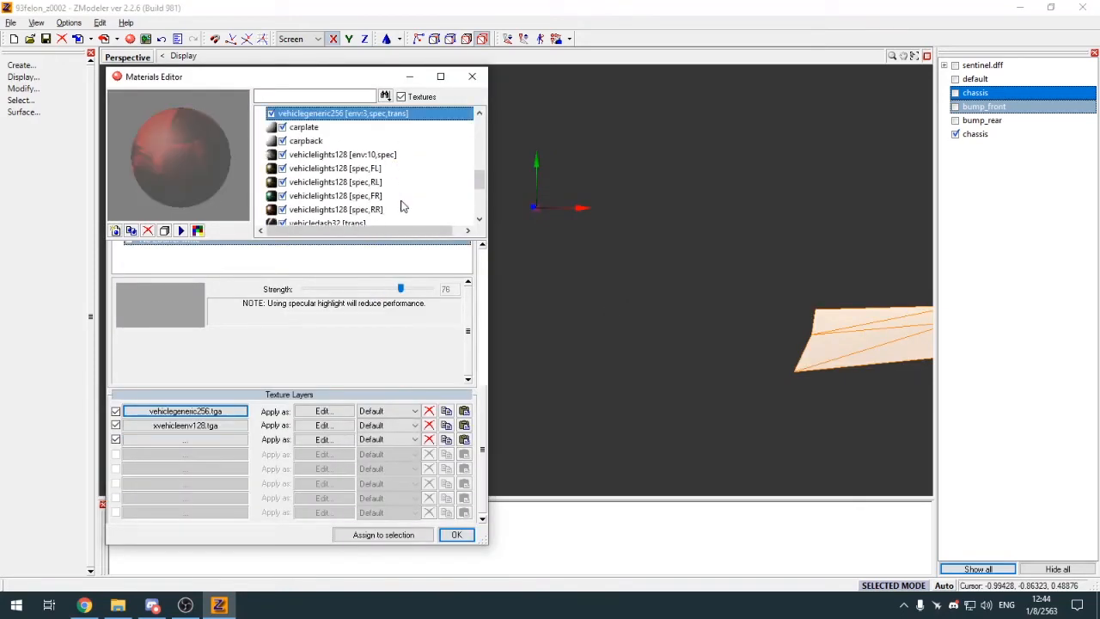
scroll(404, 206, down, 3)
click(403, 202)
click(407, 170)
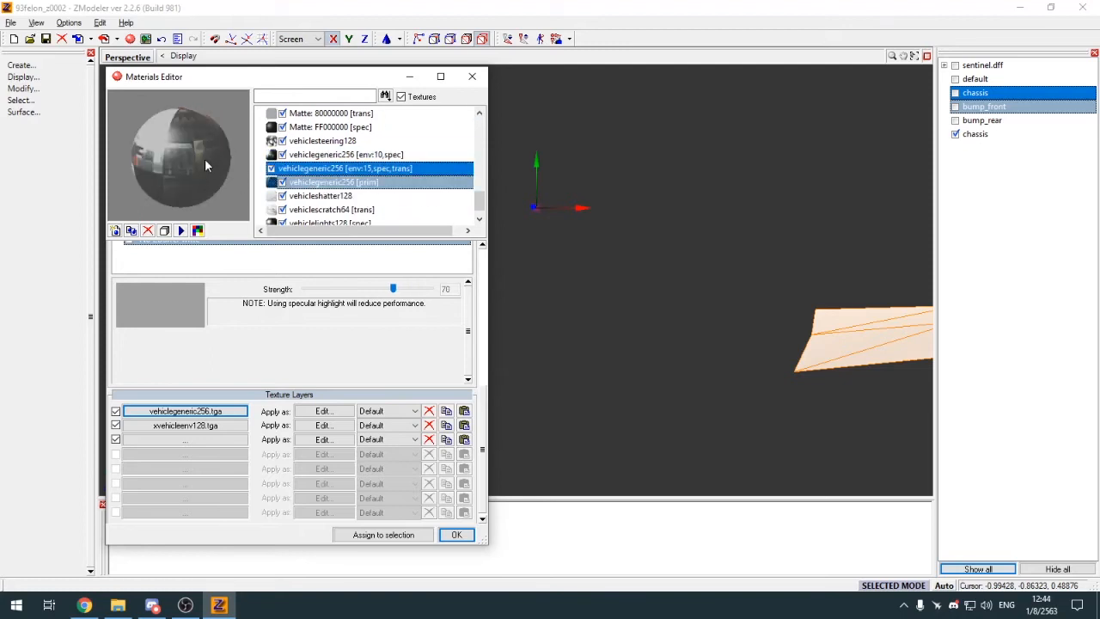
Step: Assign the vehiclegeneric256 [env:15,spec,trans] material to the two headlight panels and close the materials editor
drag(276, 84, 319, 79)
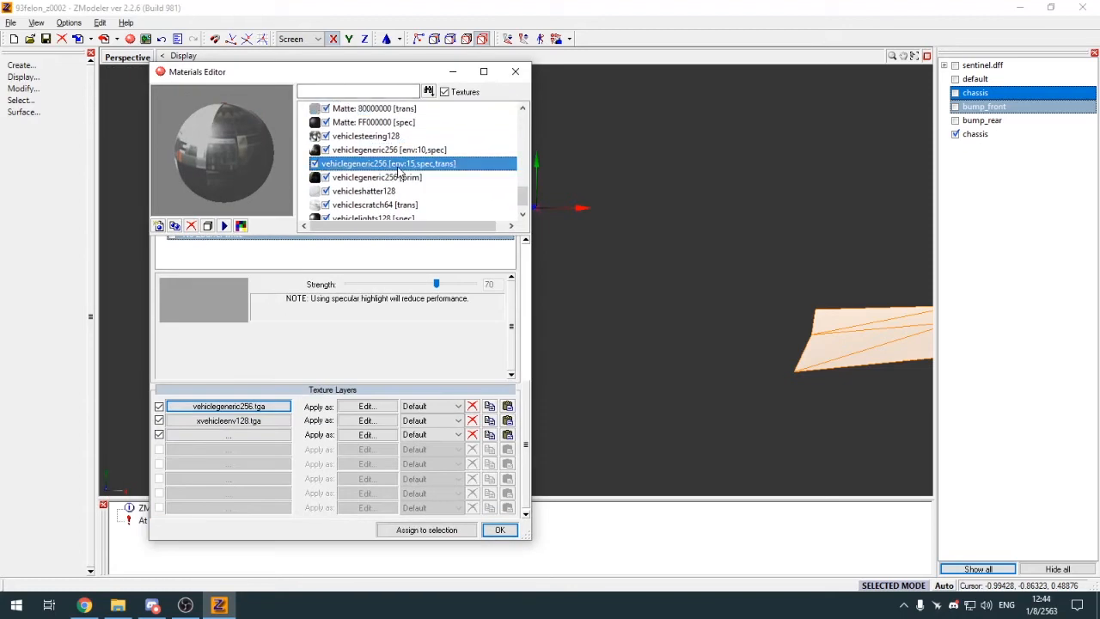
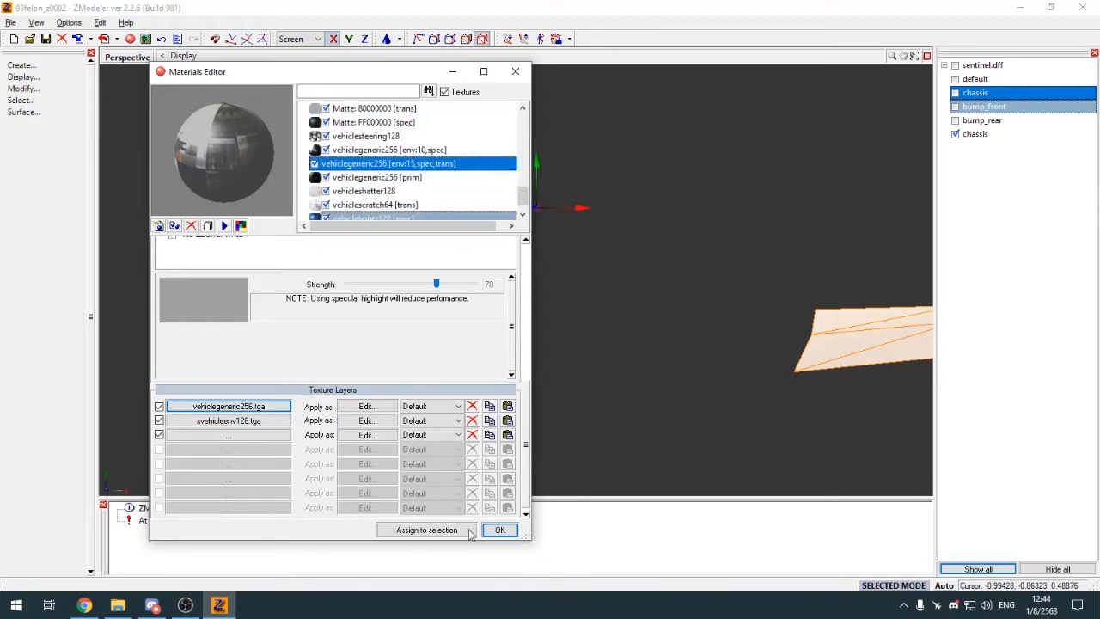
click(499, 530)
click(615, 346)
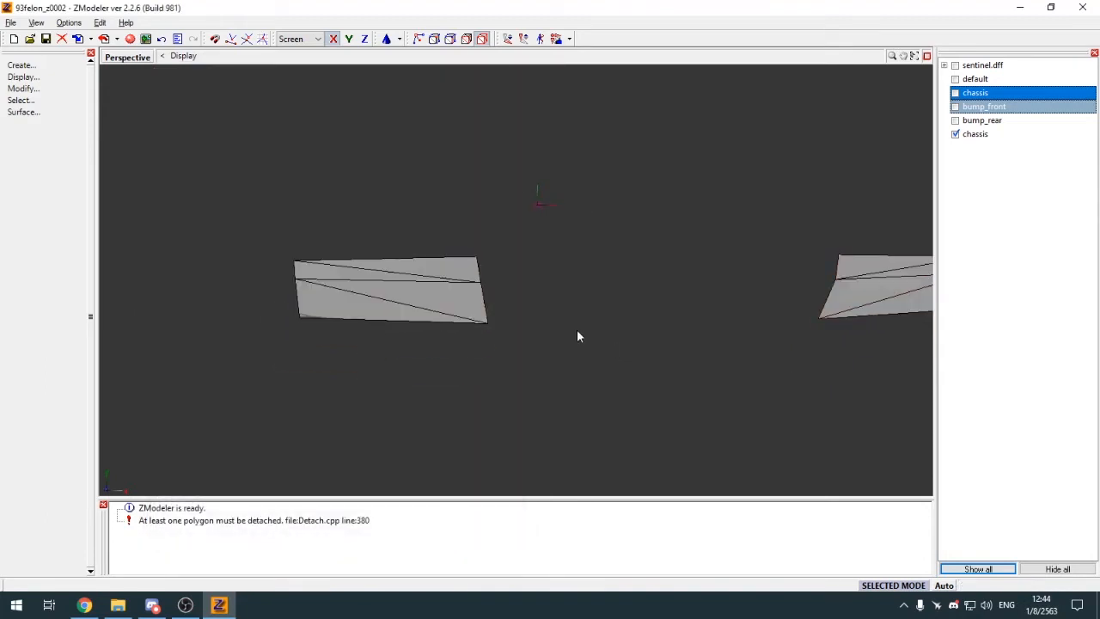
Step: Create a UV mapping for the two headlight panels from the Front viewport, using the From viewport XY mode
key(alt+x)
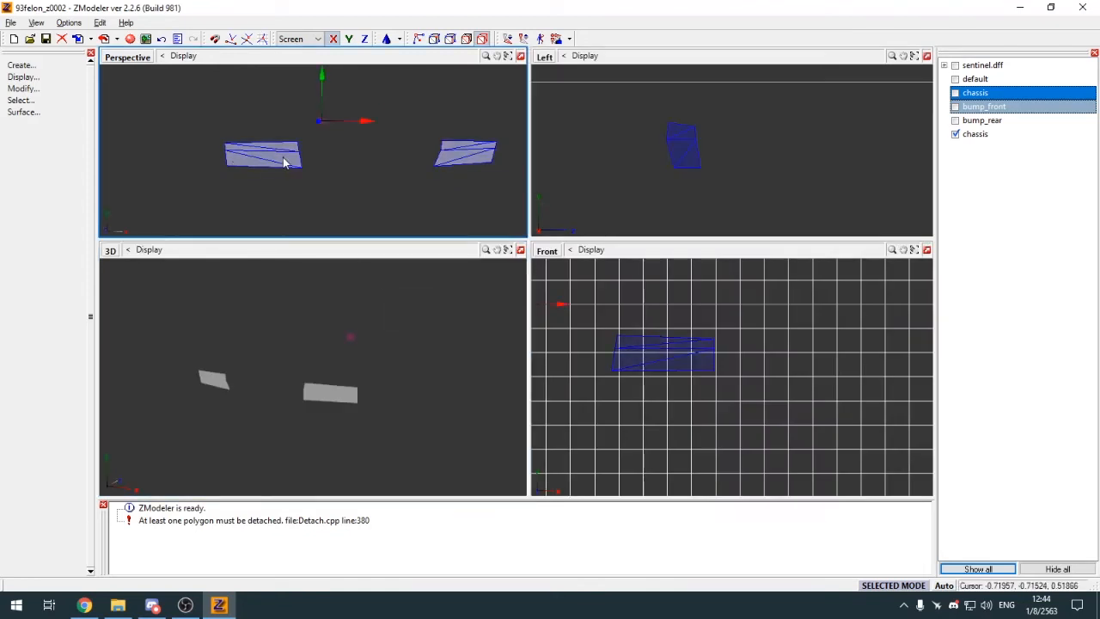
scroll(739, 438, down, 3)
click(686, 408)
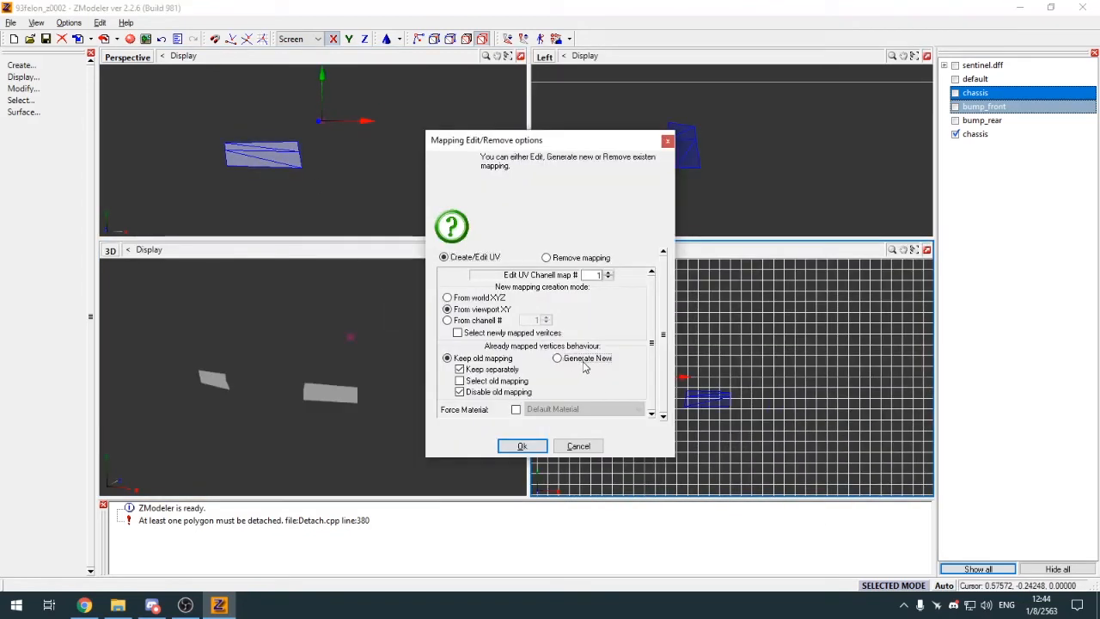
click(516, 444)
Step: Change the 3D viewport to the UV Mapper and display the panels' vehiclegeneric256 texture in it
click(110, 251)
click(142, 389)
click(126, 488)
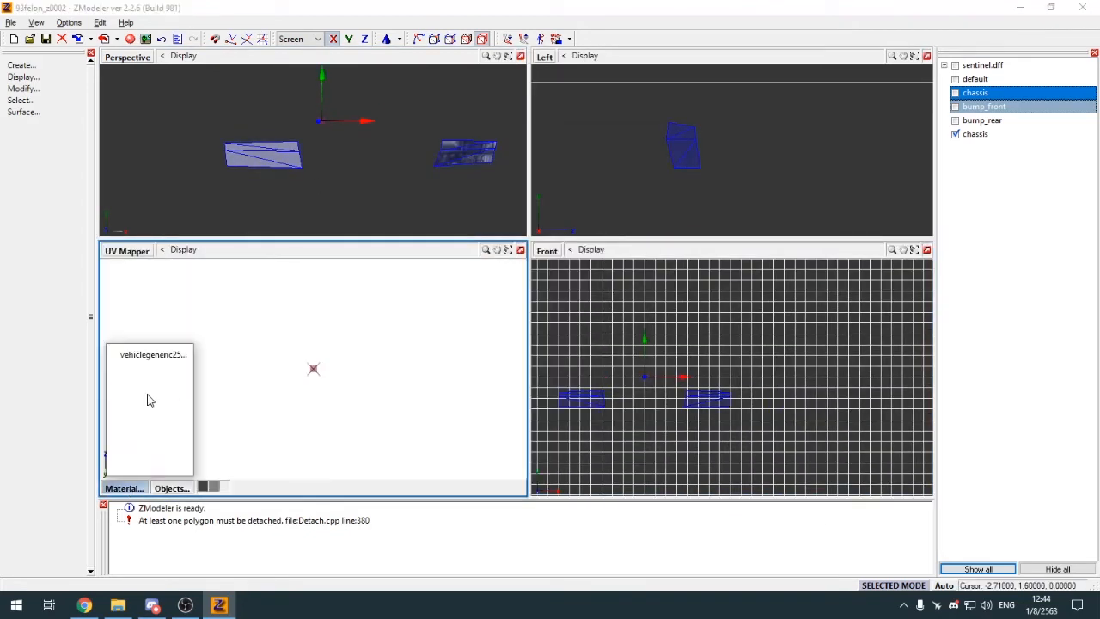
click(159, 356)
click(126, 488)
click(154, 356)
Step: Move the headlight panels' UV shapes onto the plain black area of the texture and scale them down to fit inside it
scroll(387, 437, up, 2)
key(c)
click(297, 379)
key(m)
drag(298, 379, 355, 427)
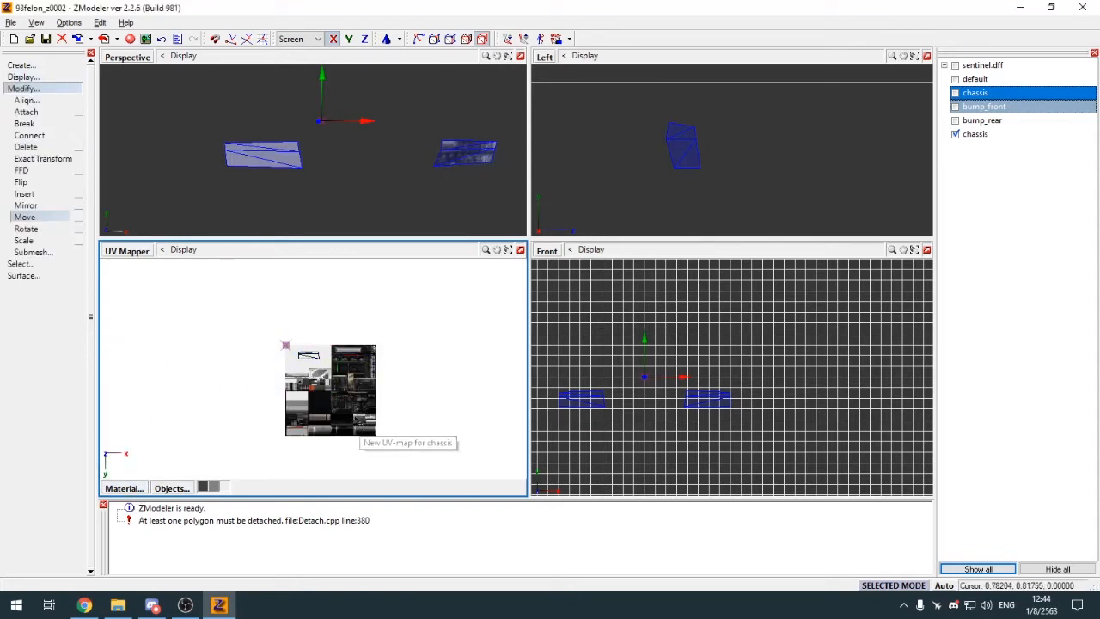
key(y)
scroll(362, 368, up, 1)
drag(364, 357, 372, 432)
key(s)
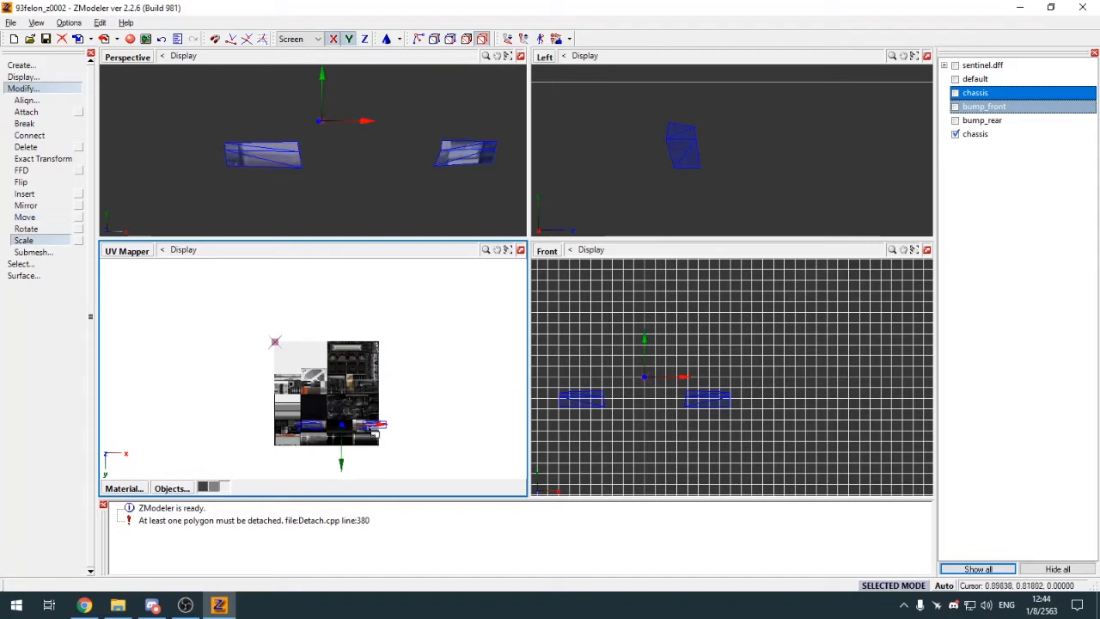
scroll(370, 424, up, 4)
key(m)
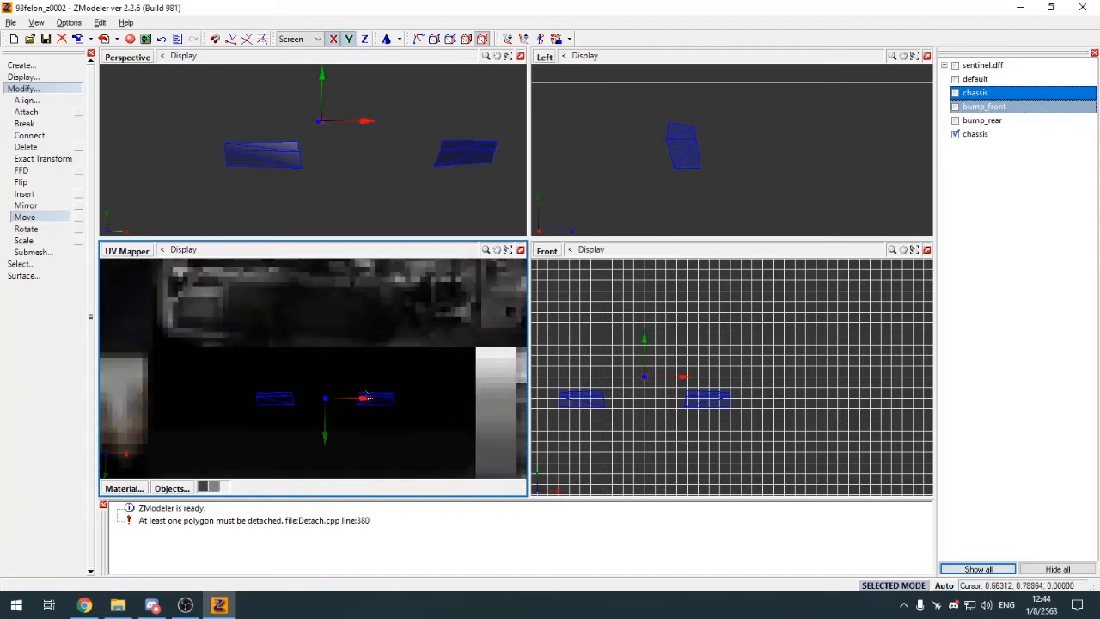
Step: Map the headlight panels again from the Front viewport and then from the Left viewport, using the From viewport XY mode
click(137, 251)
click(152, 264)
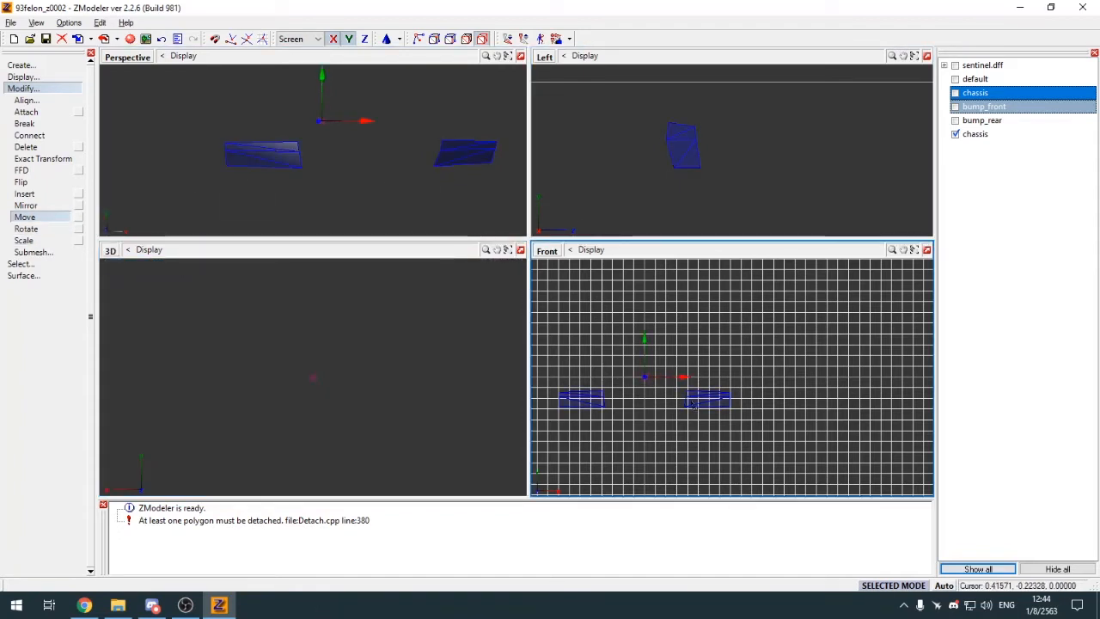
click(690, 397)
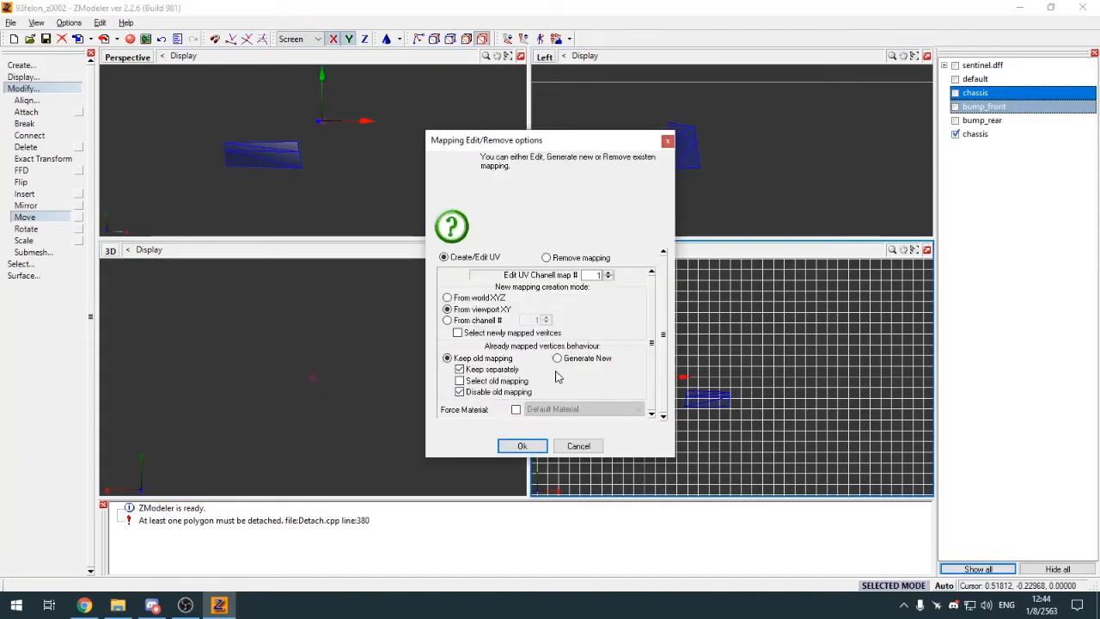
click(522, 441)
click(694, 157)
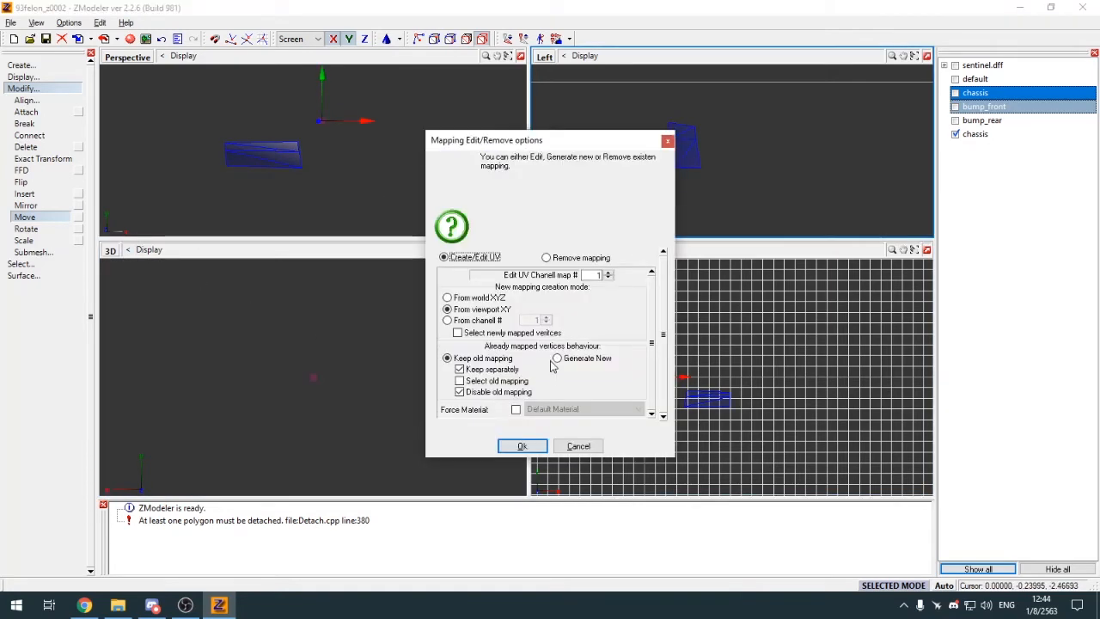
click(521, 445)
Step: In the UV Mapper, move the panels' side-view UV shape onto the blue-grey area of the environment texture and scale it down
click(110, 250)
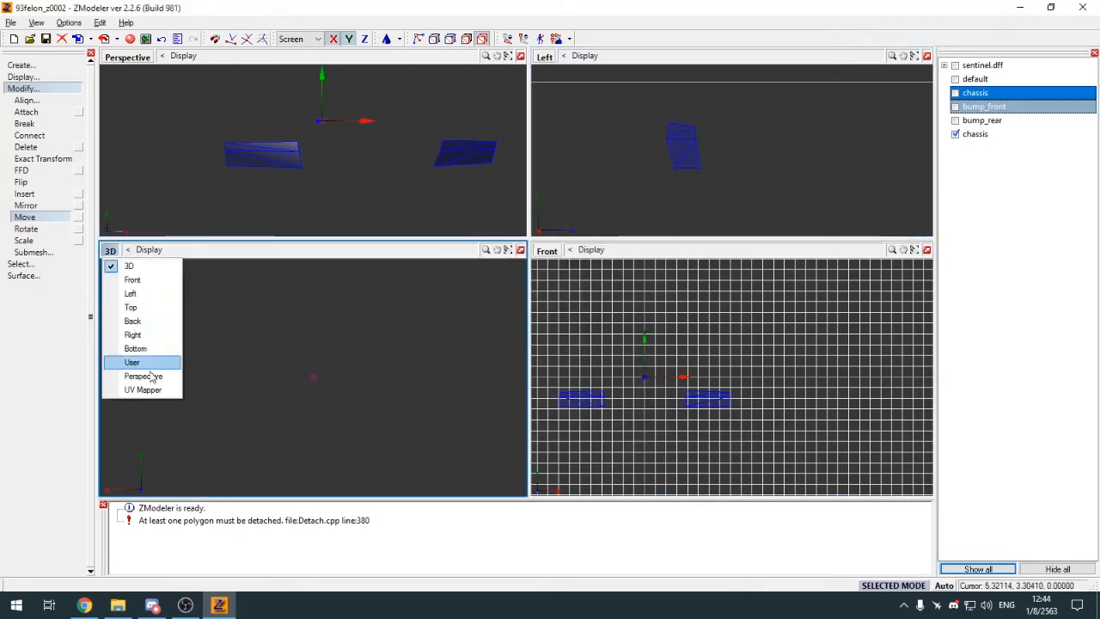
click(120, 388)
key(c)
click(291, 285)
key(m)
drag(290, 285, 344, 342)
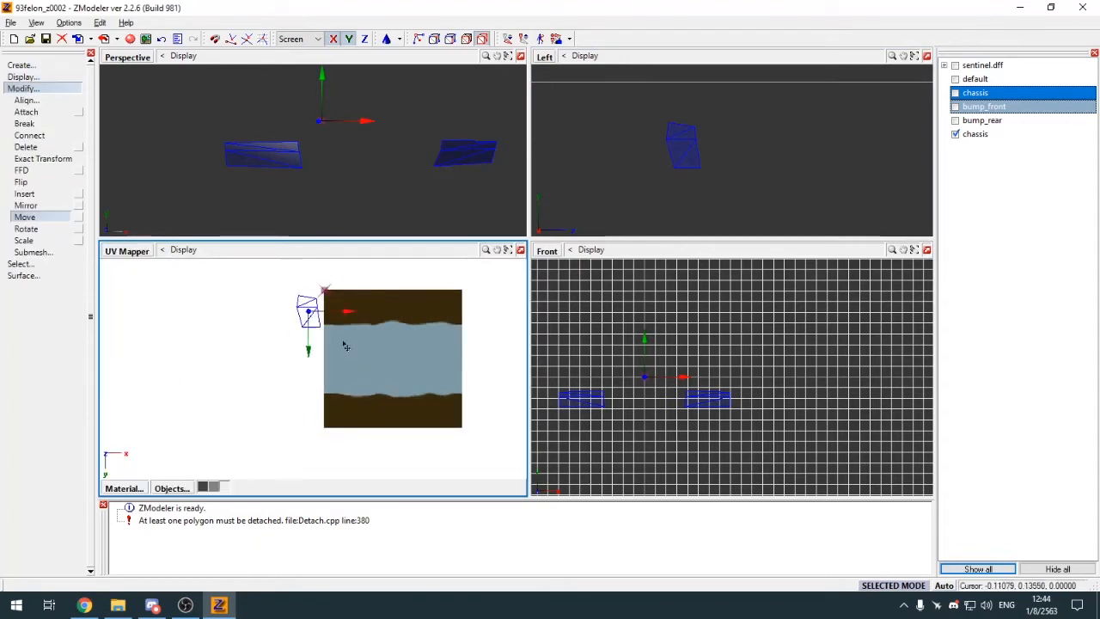
scroll(363, 349, up, 6)
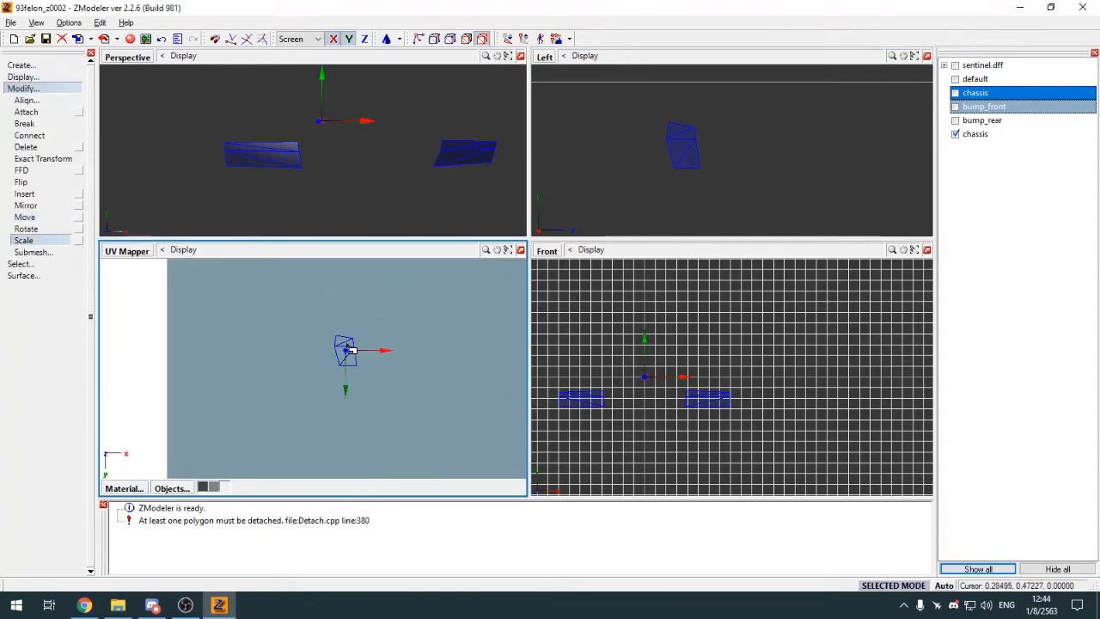
Step: Change the UV Mapper viewport back to 3D and maximize the Perspective view
click(128, 251)
click(125, 265)
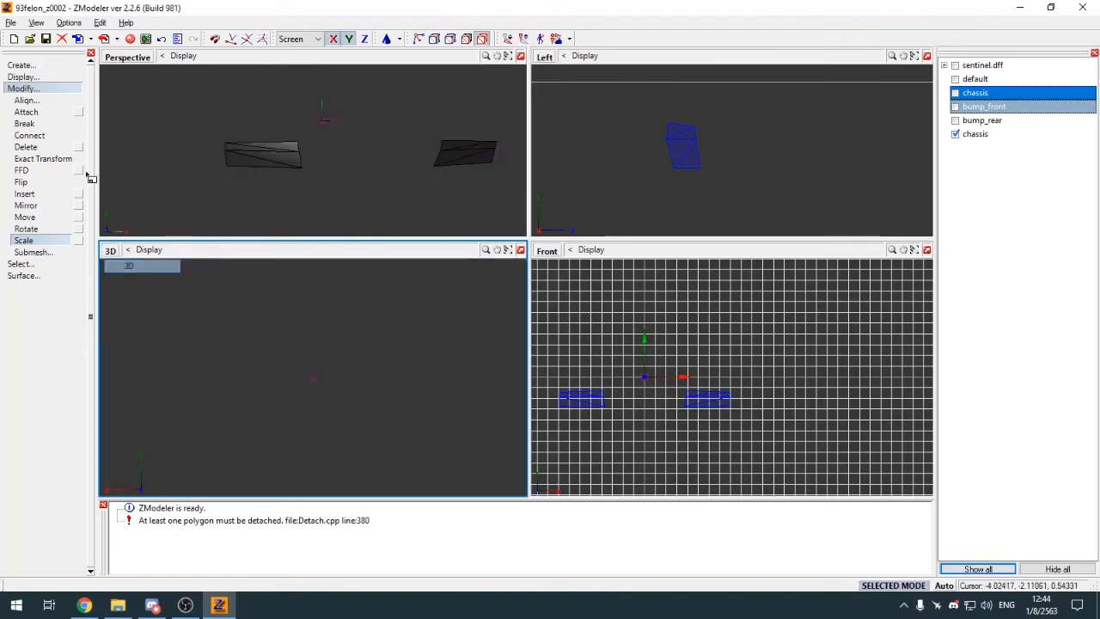
click(25, 88)
click(521, 56)
Step: Rename the headlight panel object to glass and place it directly below chassis in the object list
double_click(1024, 136)
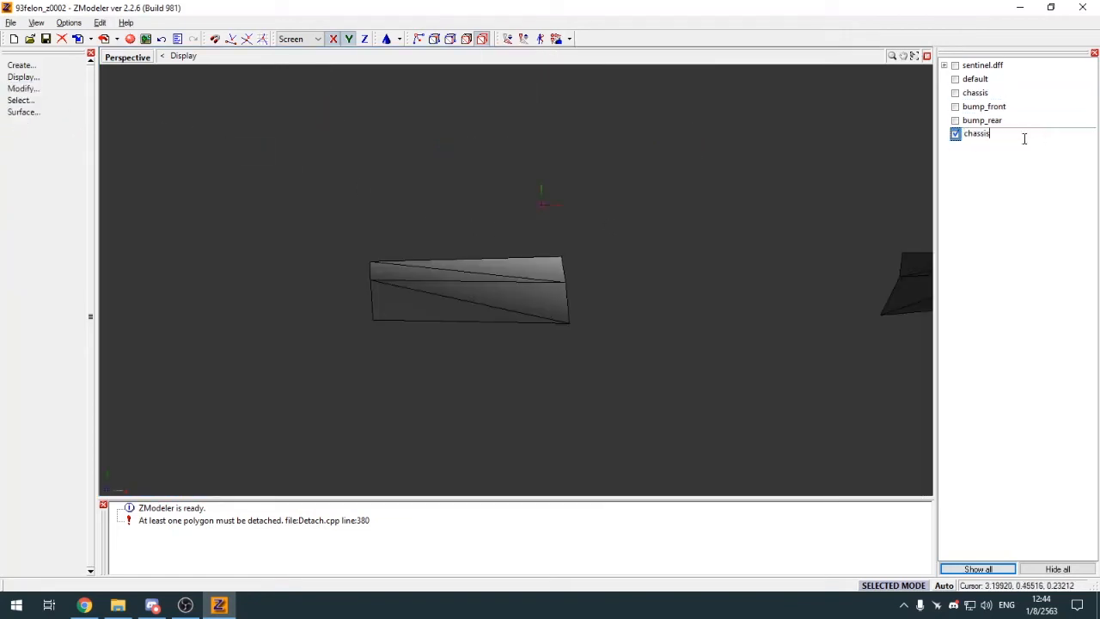
text(glass)
key(Return)
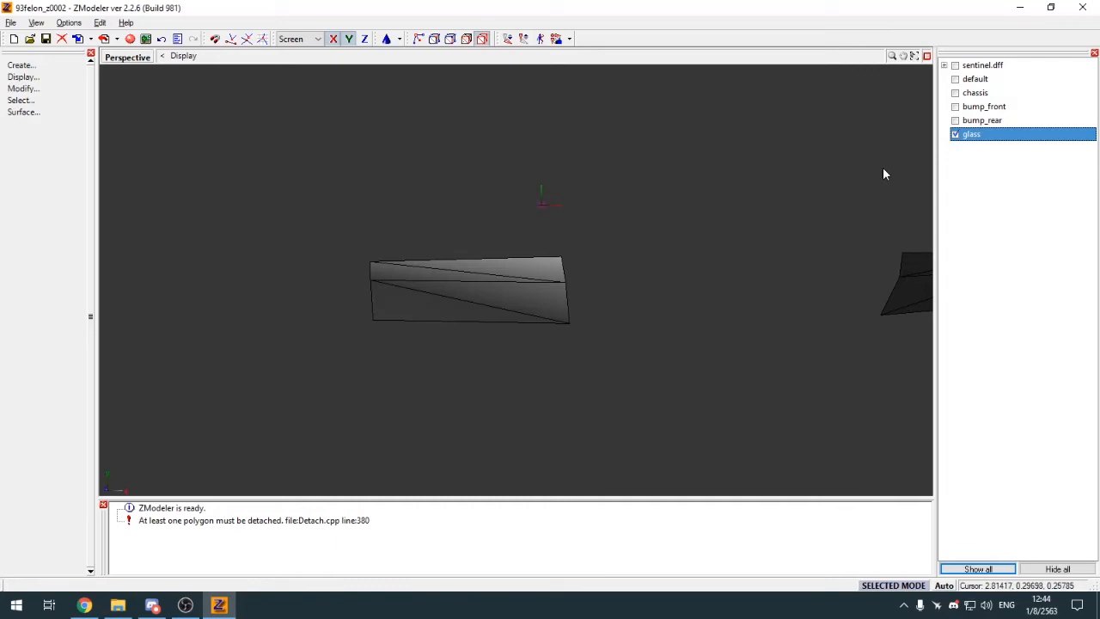
drag(990, 136, 975, 93)
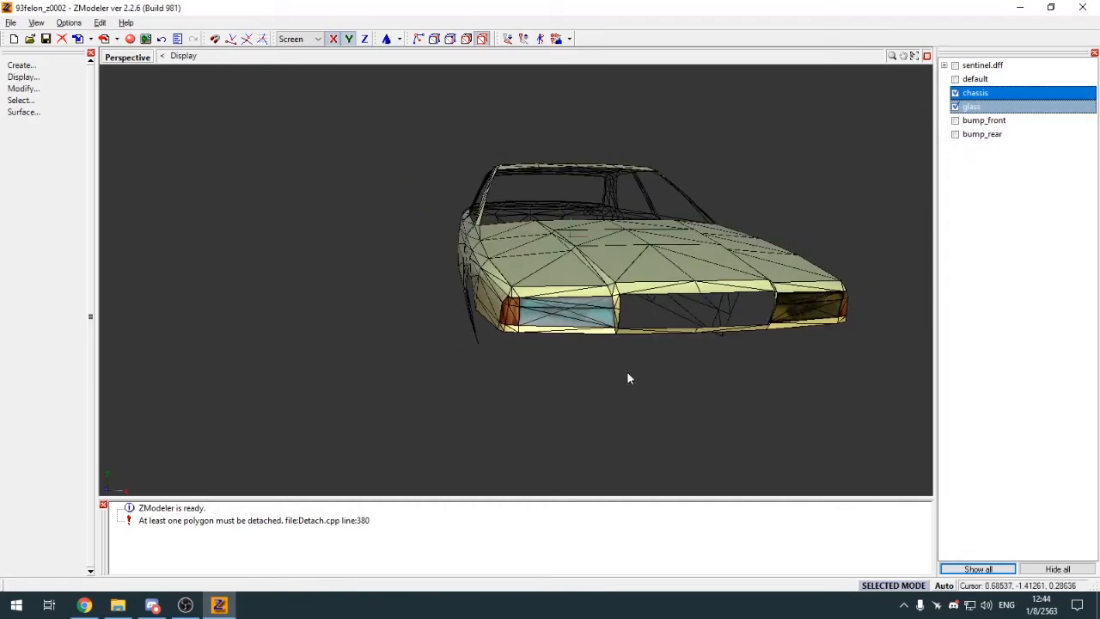
Step: Save the project and inspect the headlights on the car's front in the 3D view
middle_drag(627, 373, 586, 367)
key(ctrl+s)
key(alt+w)
key(alt+w)
key(alt+w)
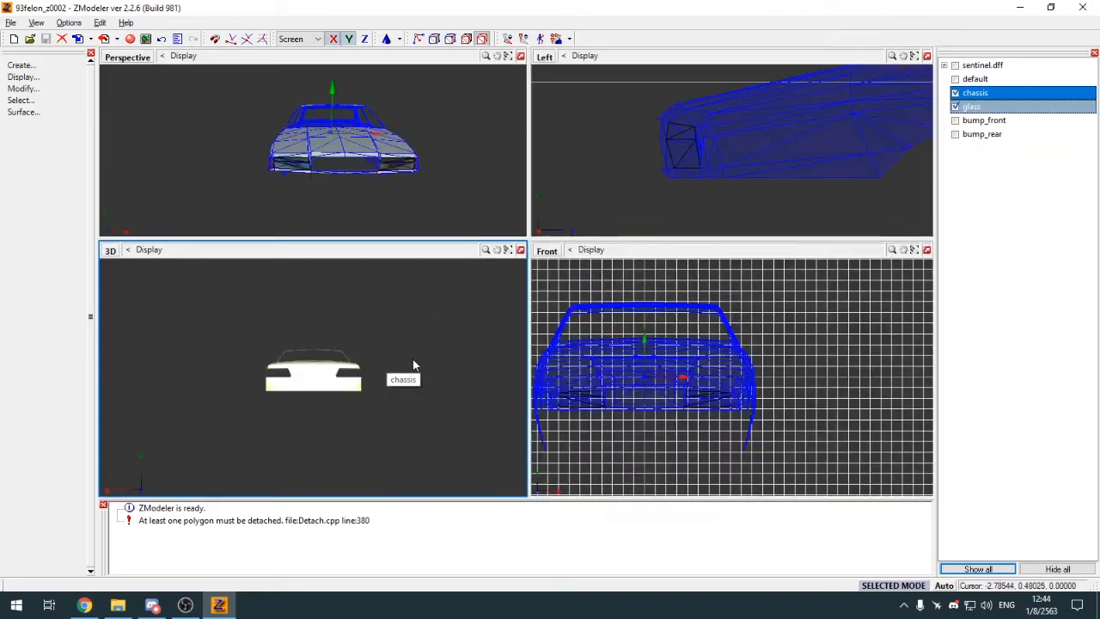
key(alt+w)
middle_drag(413, 366, 461, 369)
scroll(405, 369, up, 3)
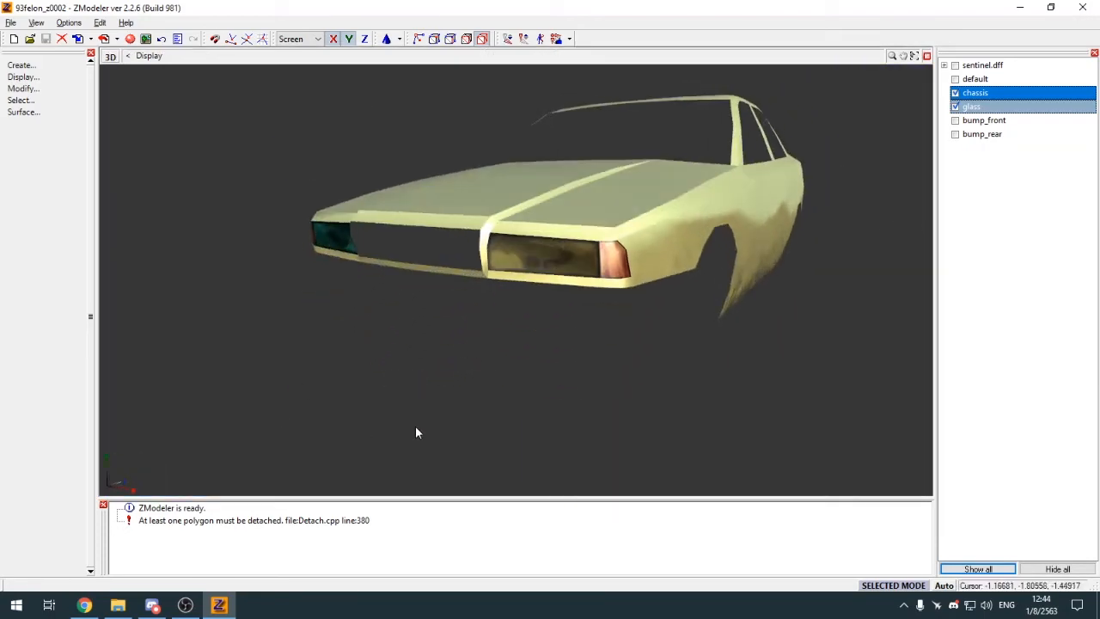
scroll(438, 238, up, 3)
mouse_move(437, 239)
middle_down()
mouse_move(399, 251)
mouse_move(477, 257)
mouse_move(446, 249)
middle_up()
key(alt+w)
key(alt+w)
Step: Hide the chassis and glass objects and show the default object
click(956, 94)
click(955, 107)
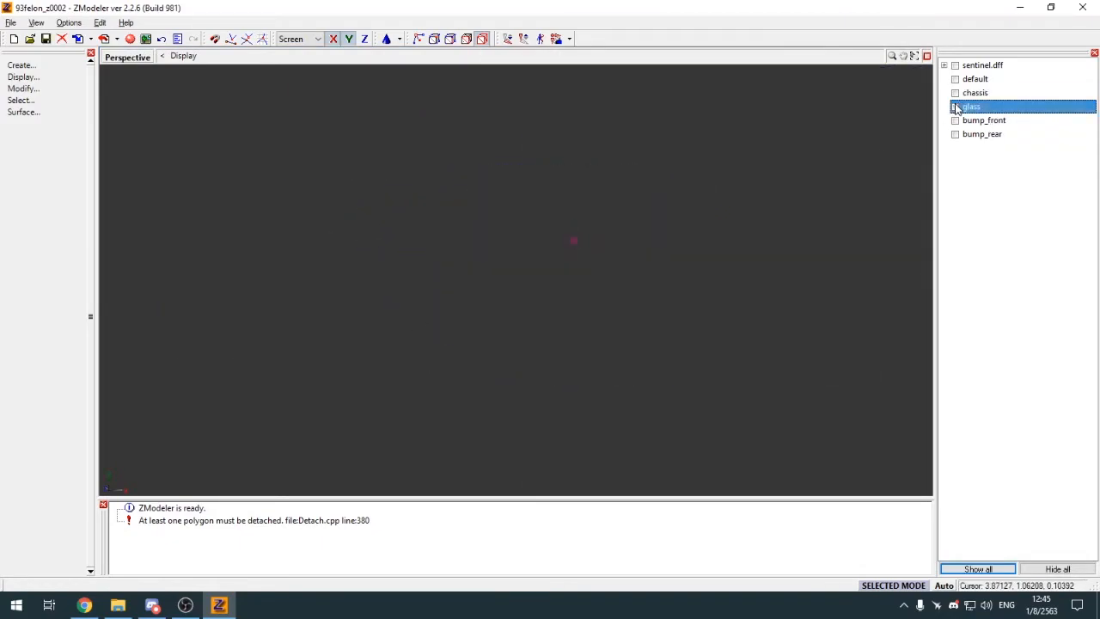
click(955, 79)
Step: At polygon level, select all the faces of the recessed central grille panel on the default object
middle_drag(713, 357, 496, 325)
key(3)
scroll(496, 324, up, 3)
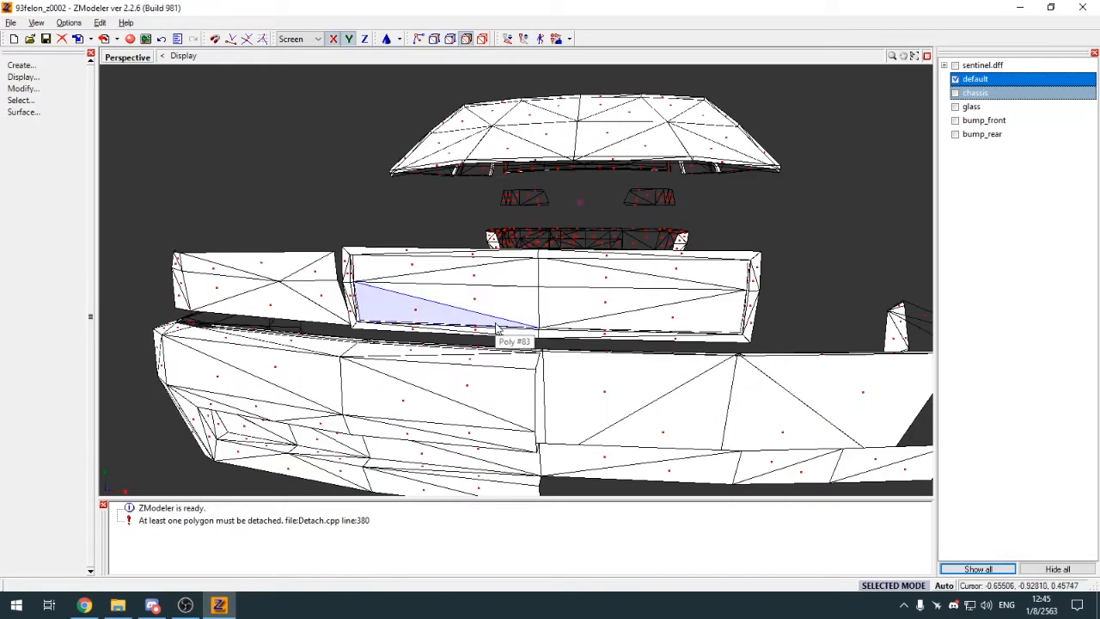
click(455, 308)
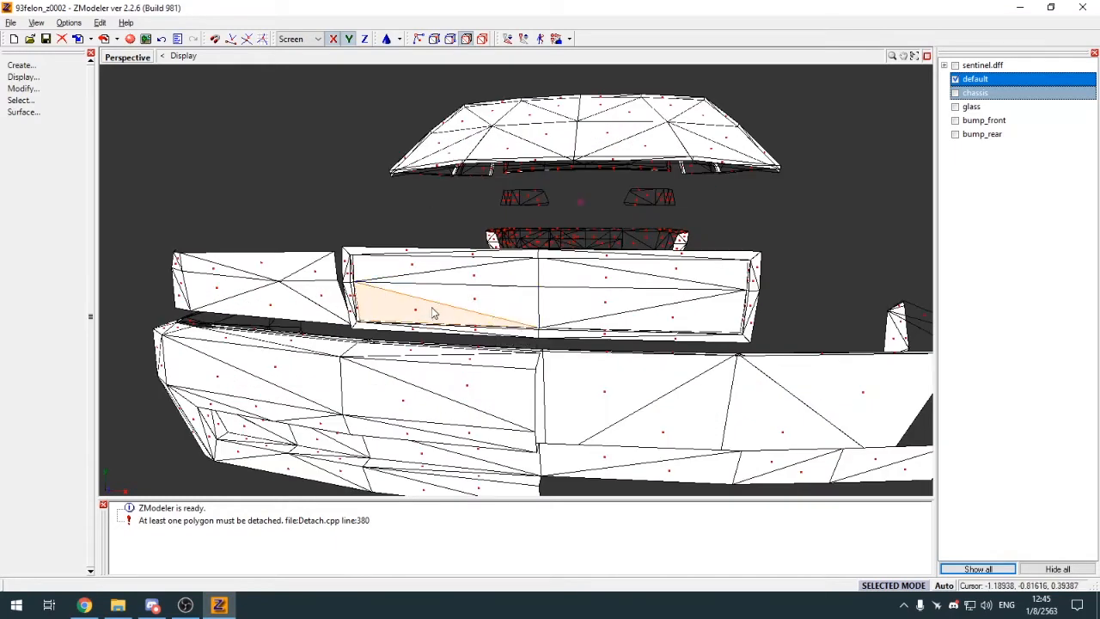
click(427, 268)
click(654, 275)
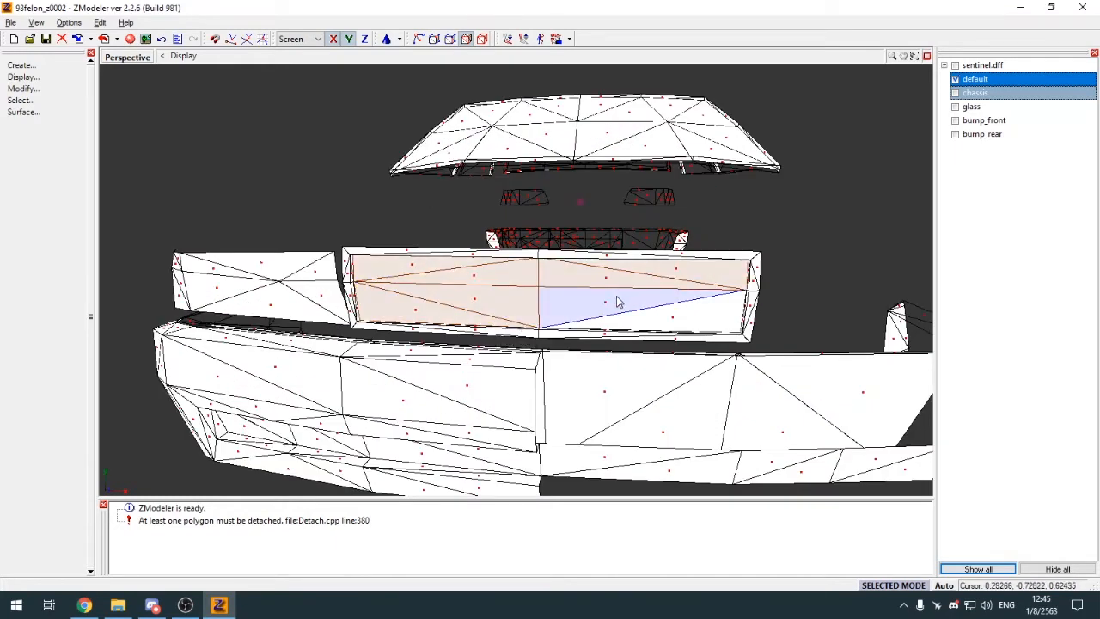
click(619, 303)
click(671, 320)
Step: Detach the selected grille panel faces from default as a separate object
middle_drag(670, 321, 537, 325)
key(d)
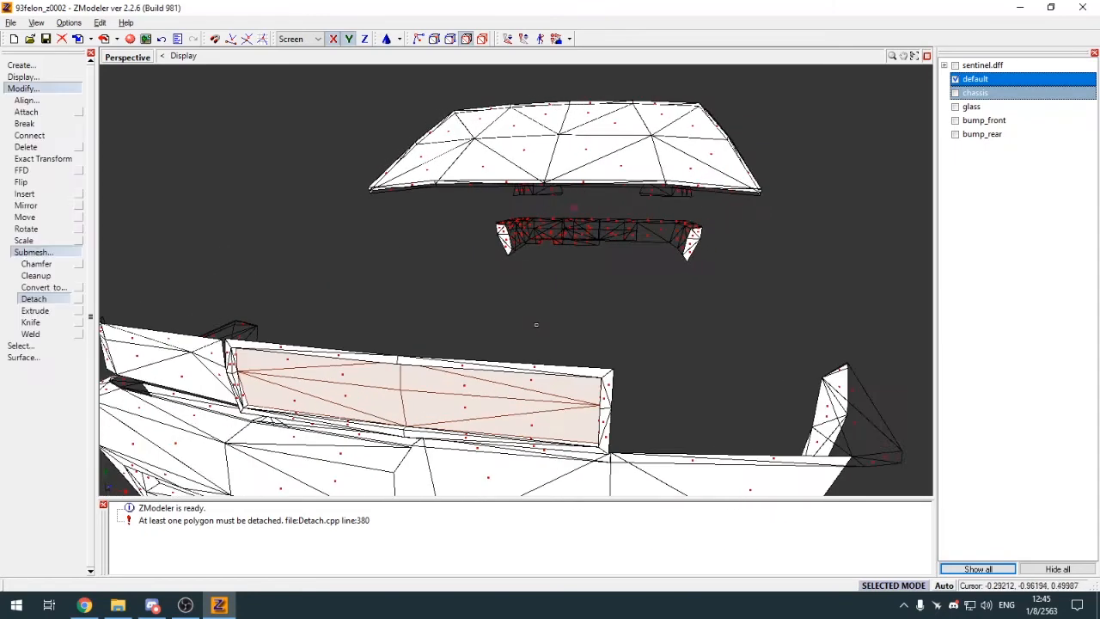
click(78, 299)
click(150, 200)
click(59, 89)
click(62, 100)
click(62, 99)
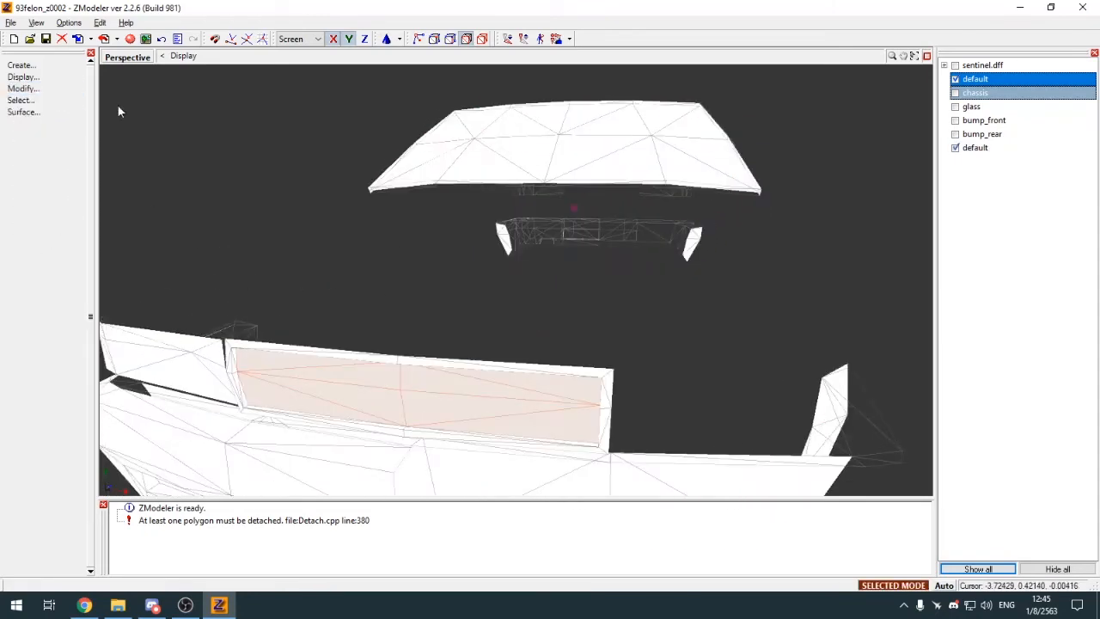
Step: Return to object level, switch off selected mode and hide the original default object so only the detached panel shows
middle_drag(118, 107, 249, 116)
key(4)
key(space)
click(955, 79)
middle_drag(791, 238, 772, 245)
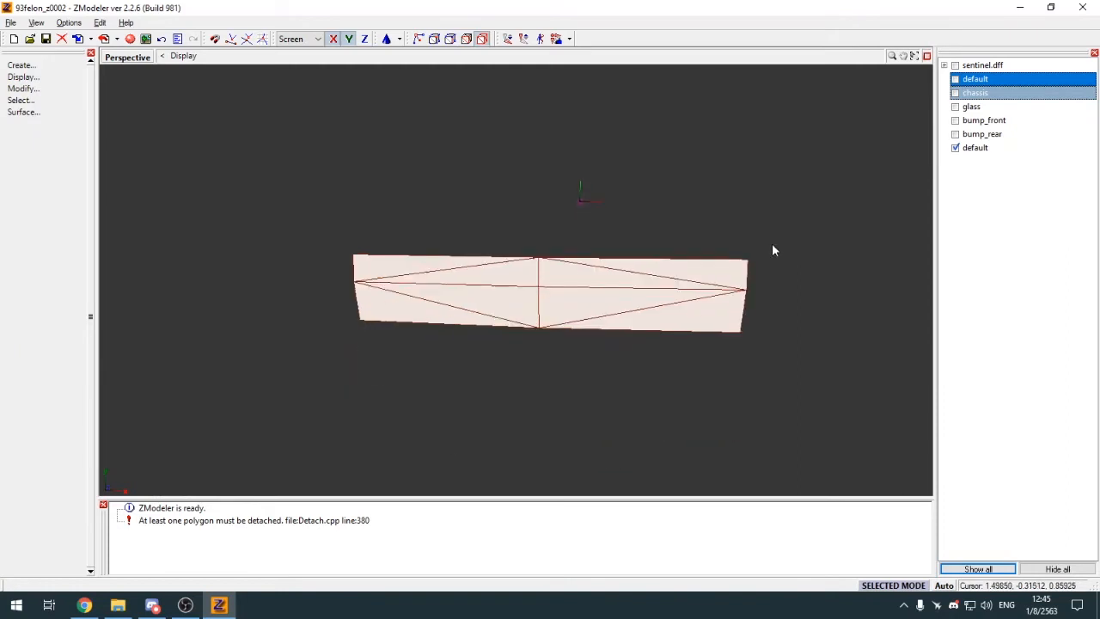
click(728, 268)
key(e)
scroll(426, 173, down, 2)
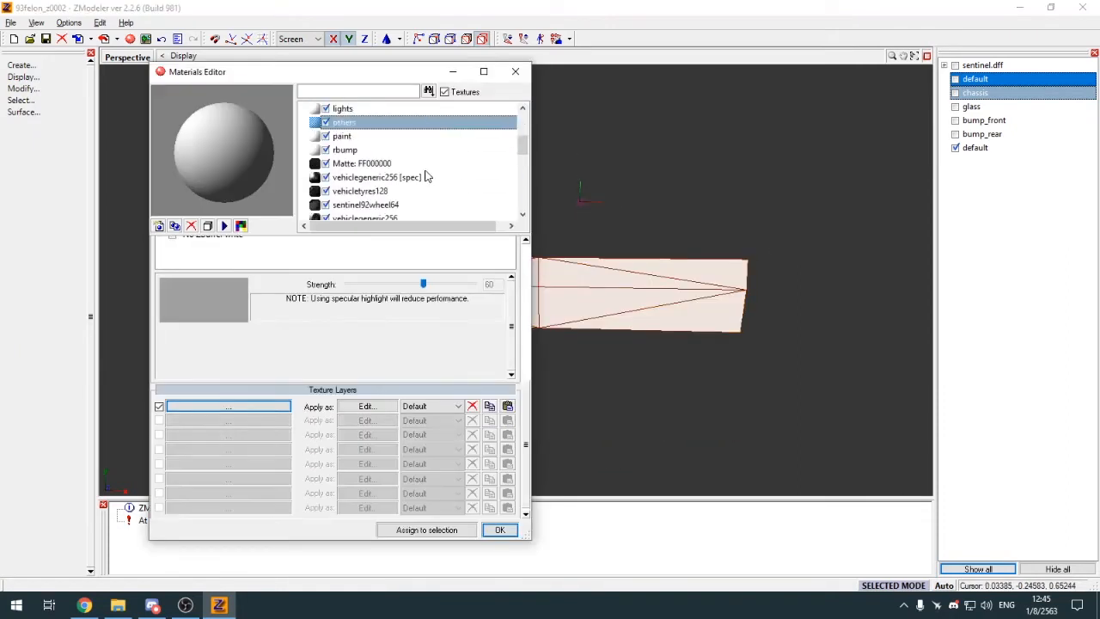
click(515, 73)
Step: At vertex level, box-select the detached panel's vertices along its two ends and its centre line, leaving selected mode off
key(1)
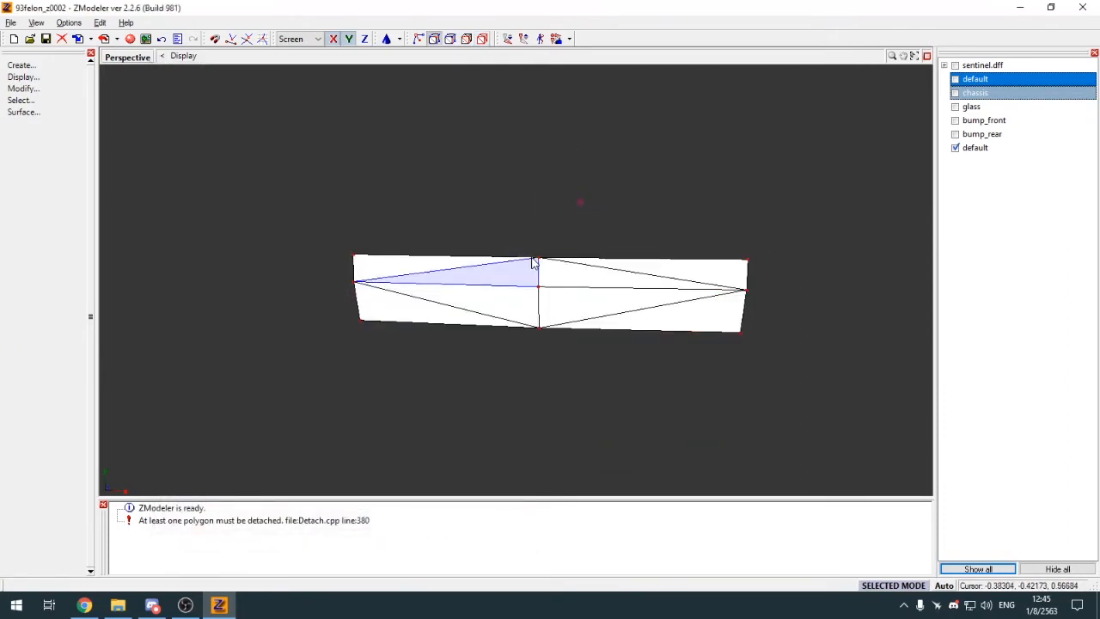
key(q)
drag(371, 263, 380, 299)
drag(322, 310, 432, 373)
drag(479, 244, 583, 274)
drag(499, 272, 612, 315)
drag(505, 311, 639, 391)
drag(673, 241, 767, 277)
drag(715, 275, 802, 310)
drag(701, 314, 772, 366)
click(62, 99)
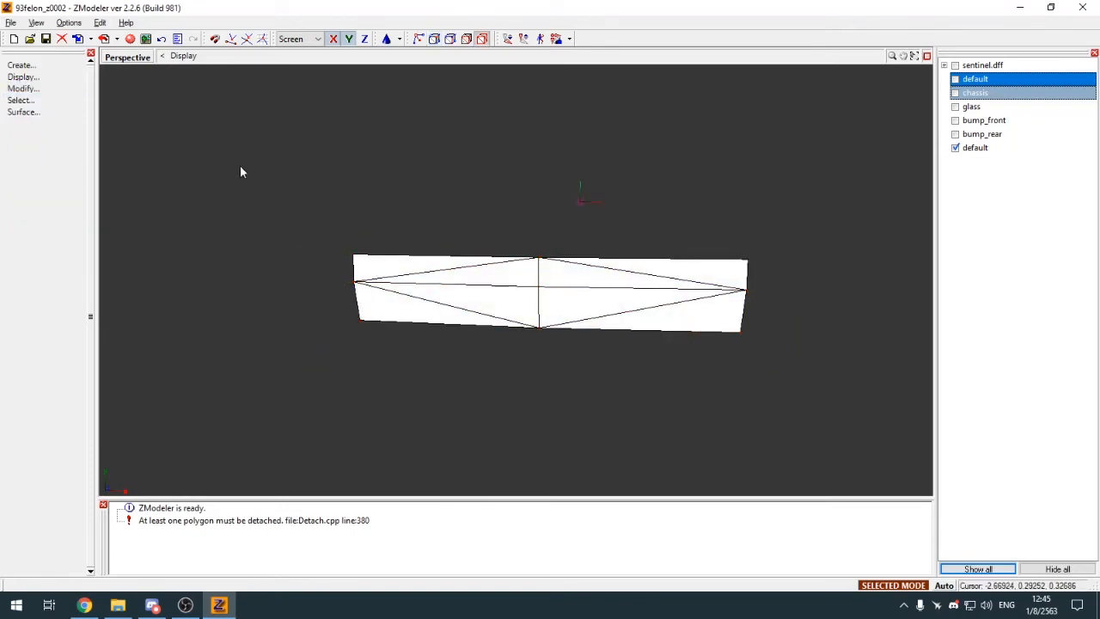
key(space)
Step: Assign the plain vehiclegeneric256 material to the detached grille panel and close the materials editor
key(e)
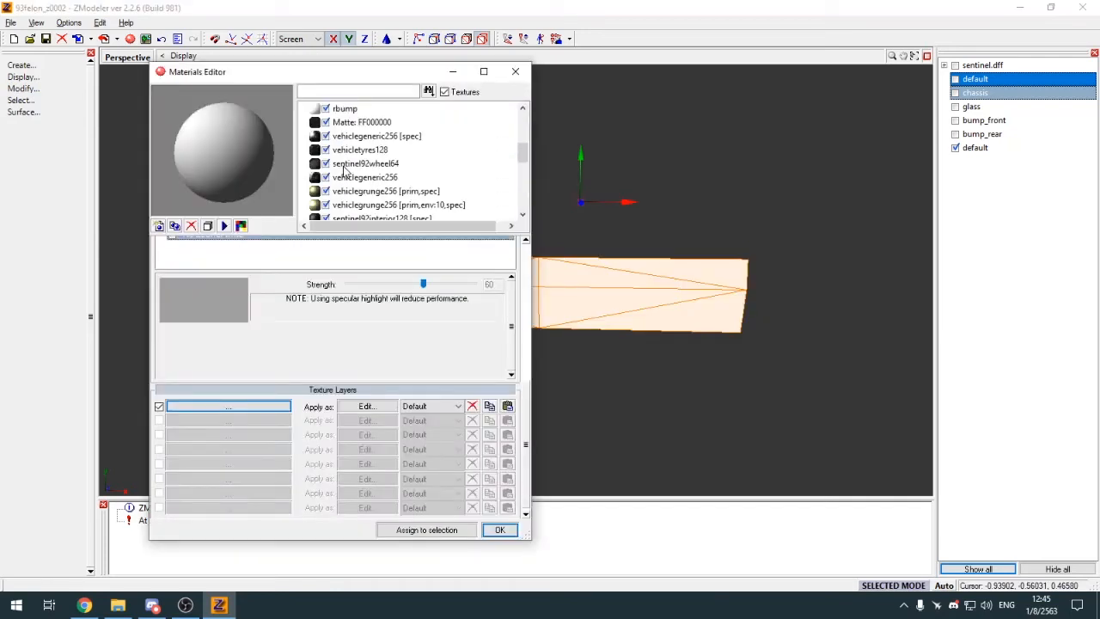
scroll(344, 168, down, 2)
scroll(356, 168, up, 2)
click(395, 180)
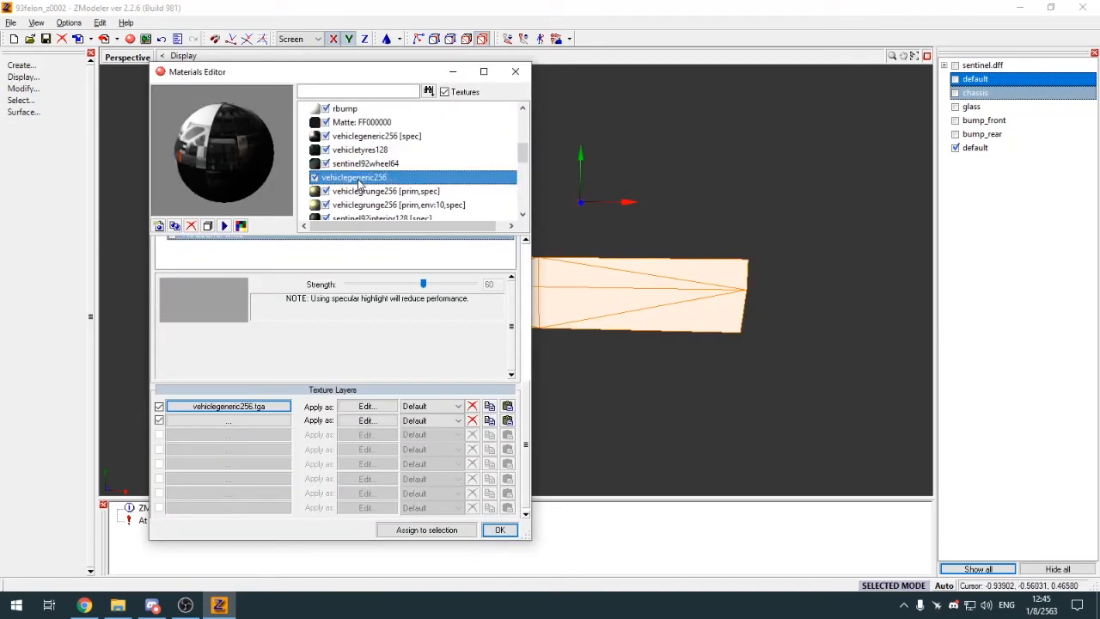
click(428, 529)
click(499, 530)
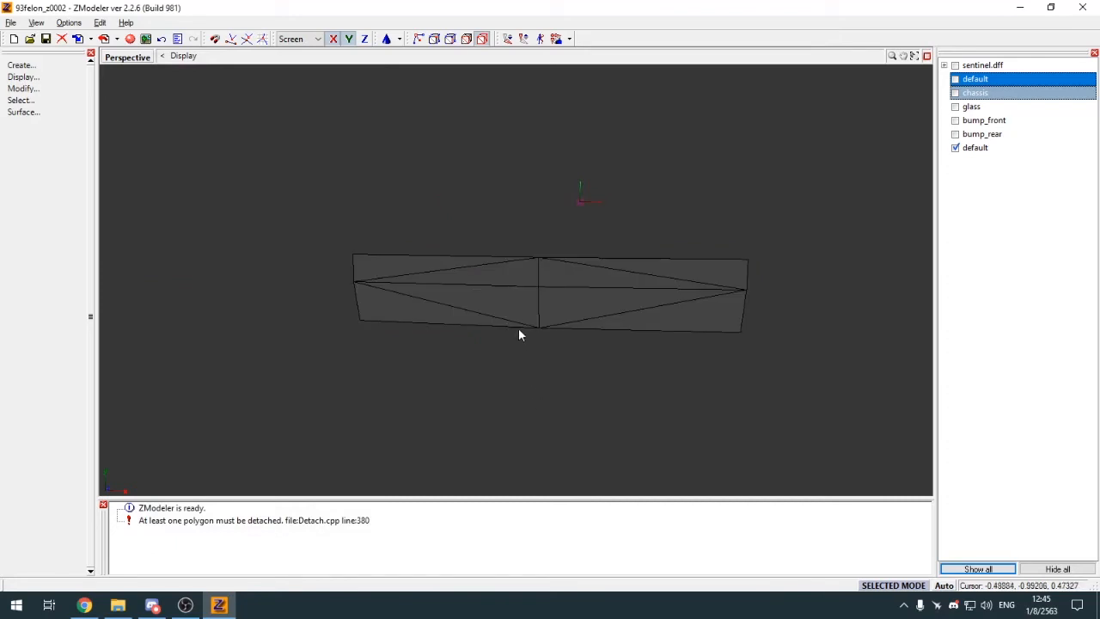
Step: Apply flat UV mapping to the detached grille panel from the Front view
key(alt+w)
scroll(643, 404, up, 3)
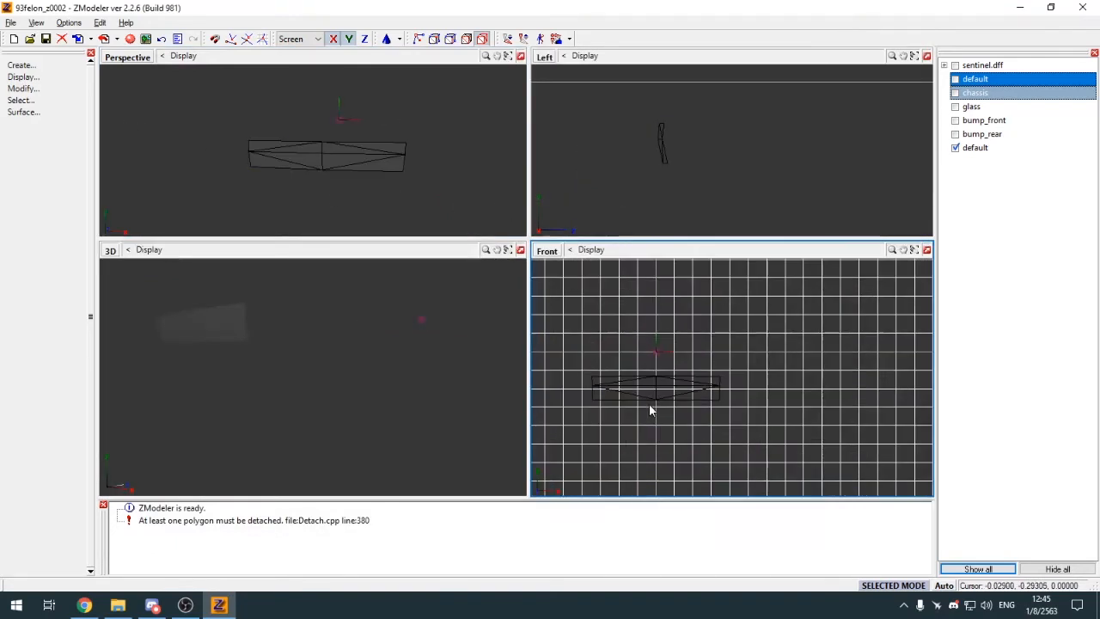
click(648, 411)
click(514, 445)
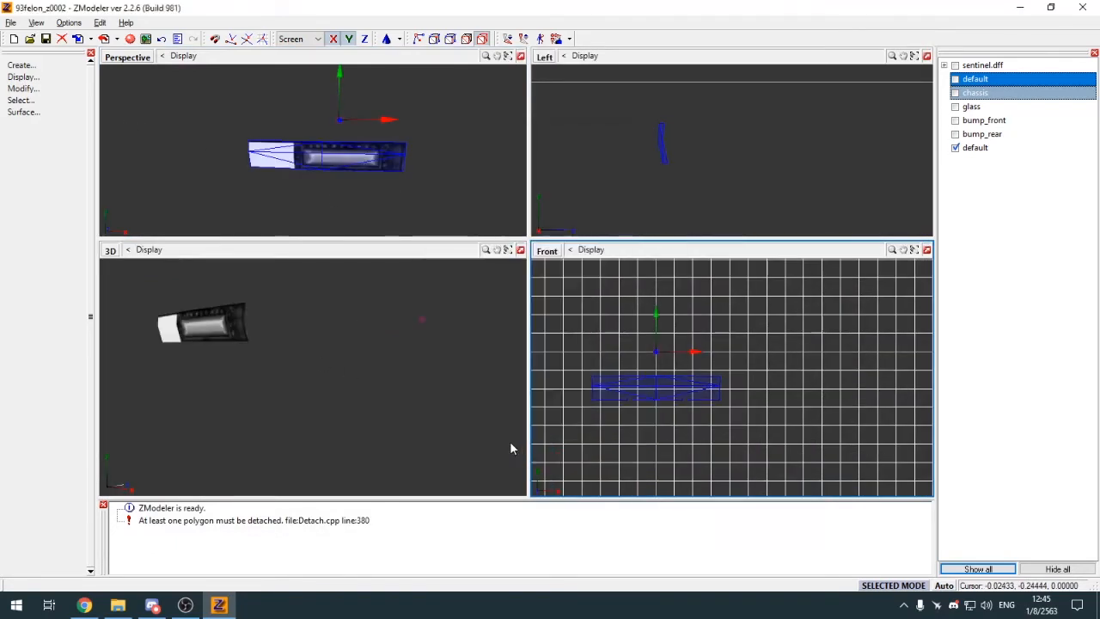
Step: Change the 3D view to UV Mapper and display the vehiclegeneric256 texture behind the grille panel's UVs
click(112, 252)
click(142, 389)
click(131, 488)
click(167, 360)
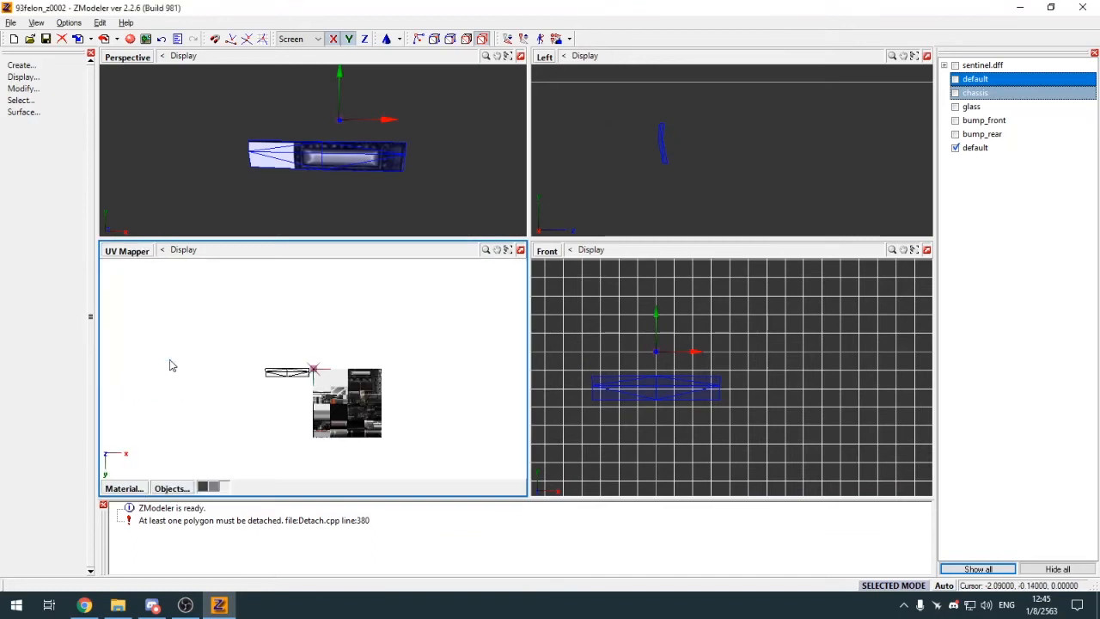
Step: Rotate the grille panel's UV layout by 90 degrees using the quick rotation option
scroll(354, 456, up, 4)
key(c)
click(211, 262)
scroll(287, 381, down, 4)
key(r)
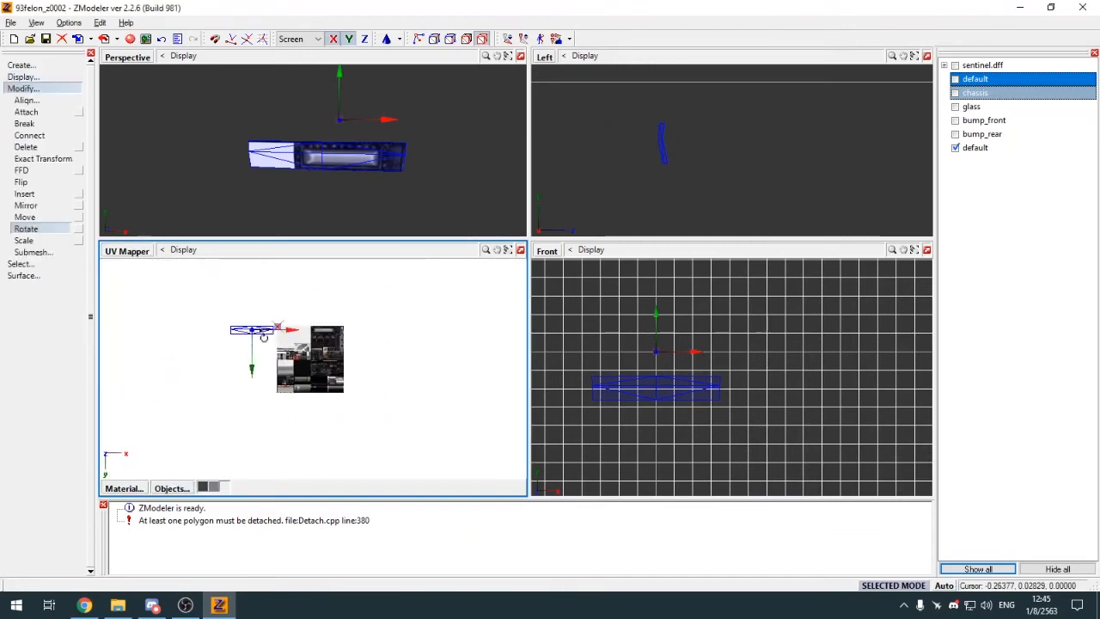
click(259, 327)
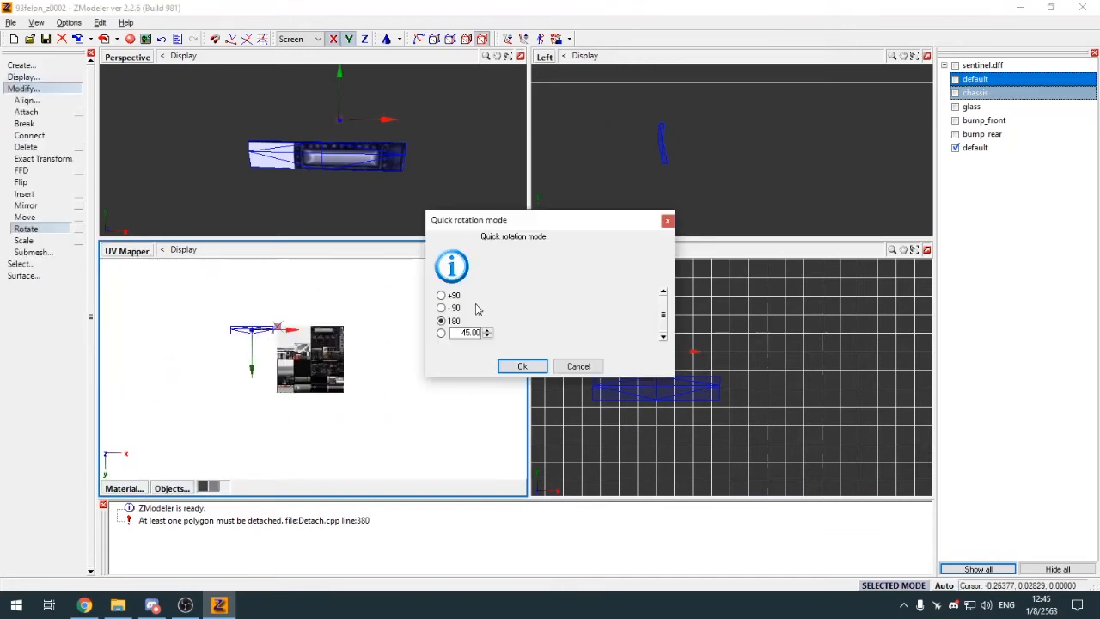
click(523, 366)
Step: Move the rotated UV layout onto the texture, scale it down and place it over the dark vertical slats
key(m)
drag(254, 338, 362, 475)
scroll(313, 363, up, 4)
key(s)
scroll(349, 304, up, 6)
key(m)
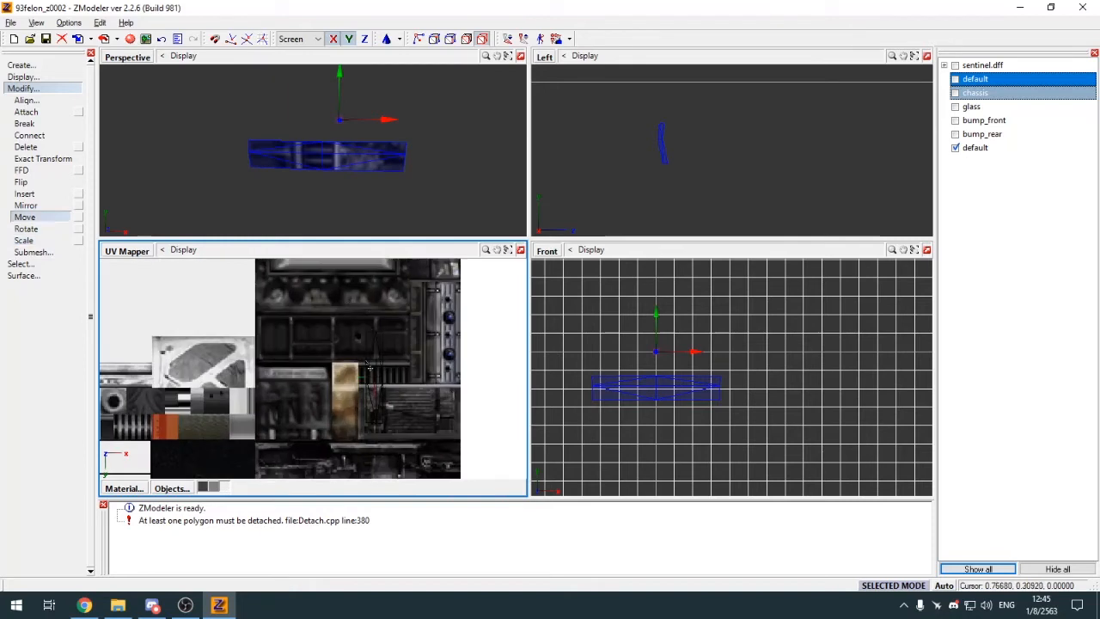
drag(376, 356, 391, 362)
Step: Shrink the UV layout vertically and position it so its height fits inside the dark slat strip
key(s)
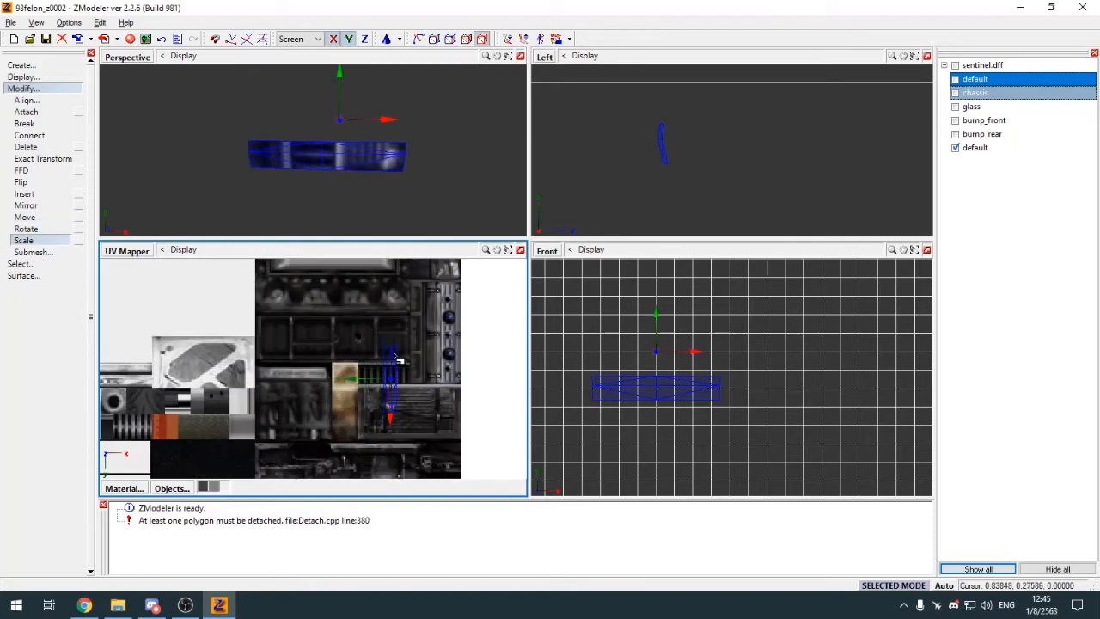
scroll(396, 356, up, 3)
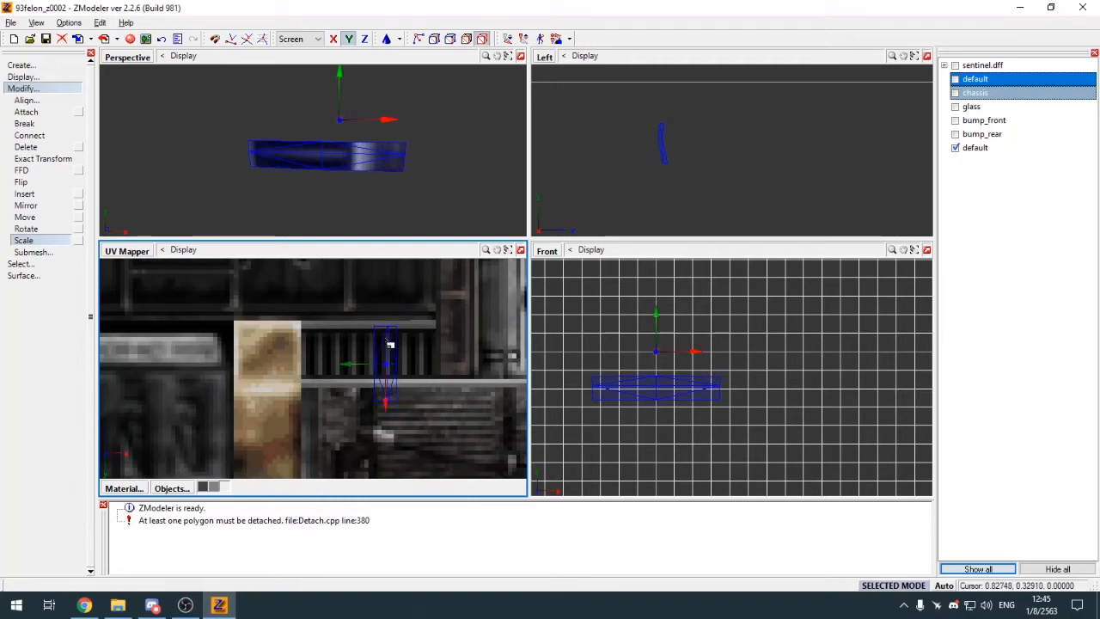
scroll(381, 379, down, 3)
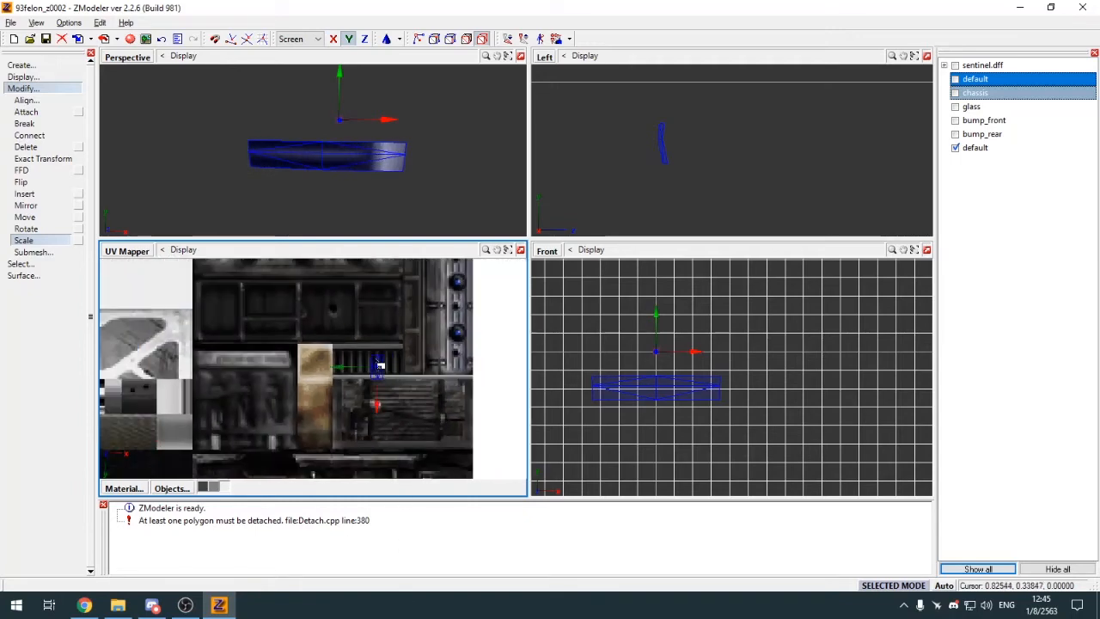
scroll(380, 404, up, 4)
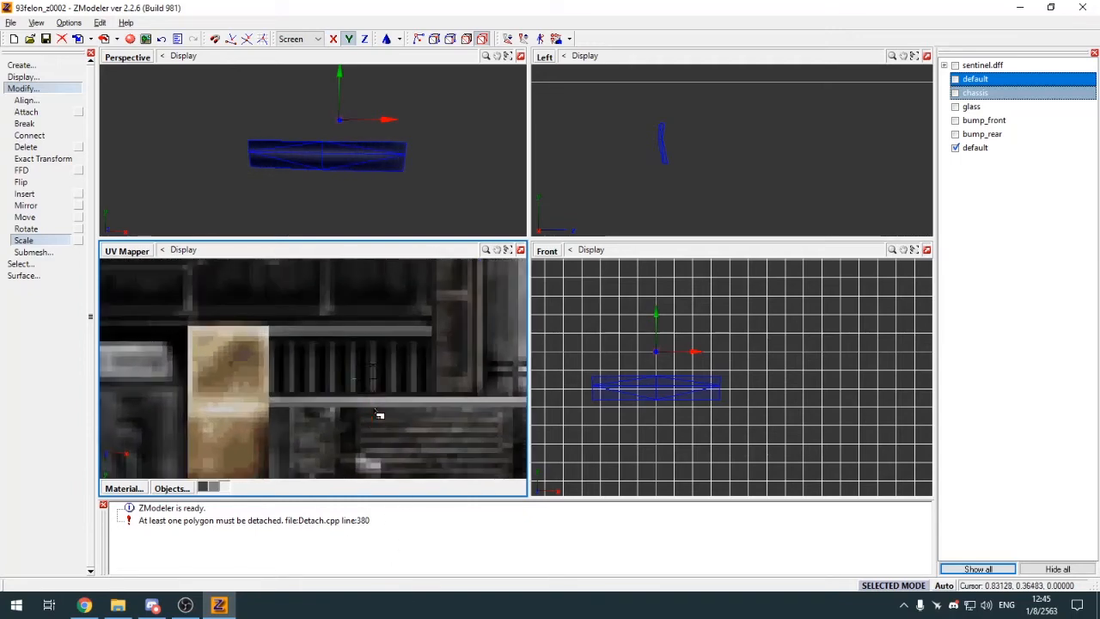
key(m)
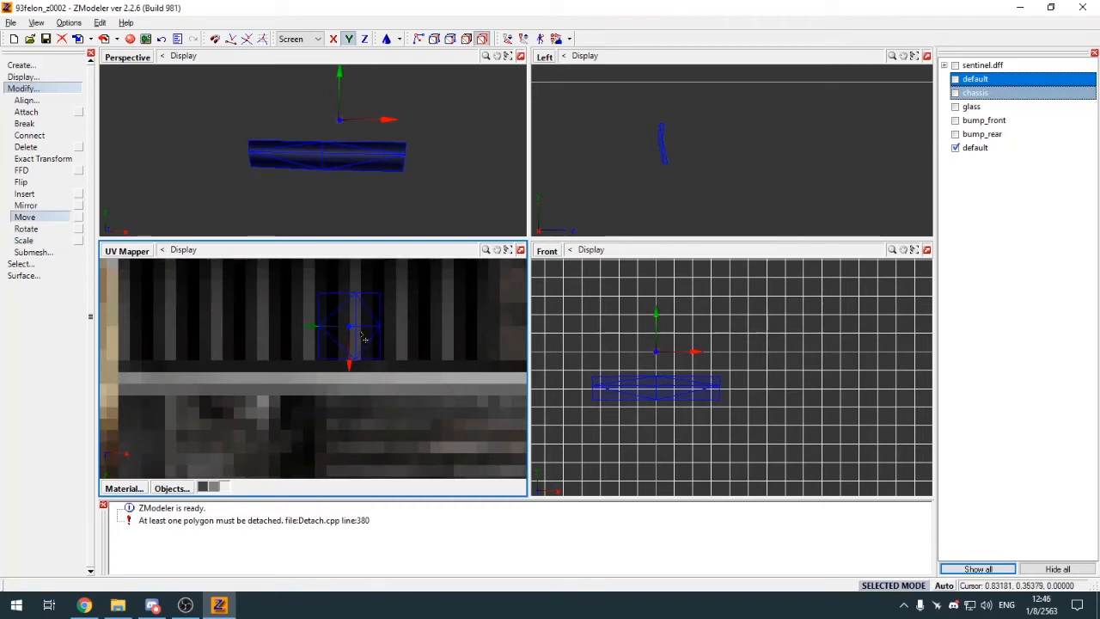
key(s)
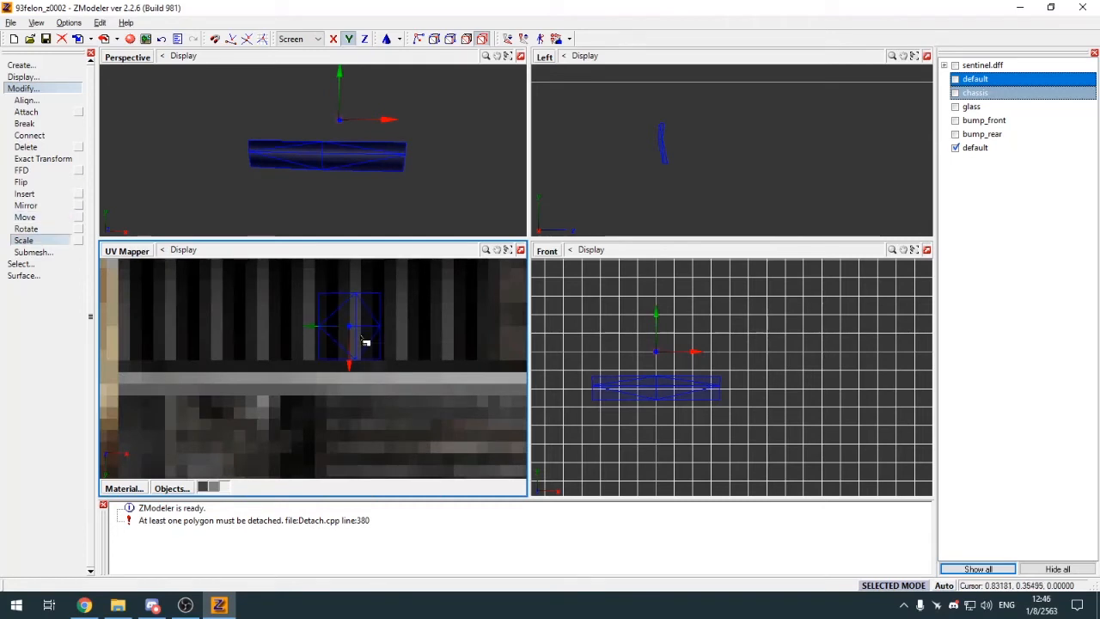
Step: Box-select the whole UV layout in selected mode and stretch it along the X axis across the slats
scroll(344, 395, down, 3)
key(q)
drag(305, 373, 403, 443)
scroll(315, 402, down, 2)
key(space)
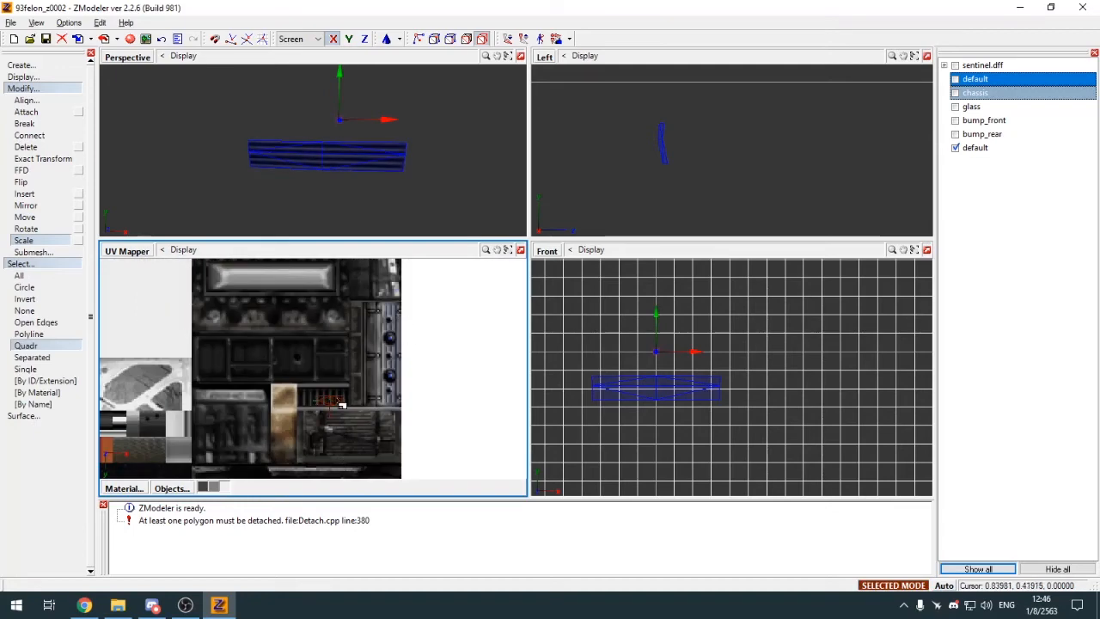
scroll(306, 422, up, 2)
scroll(308, 423, down, 2)
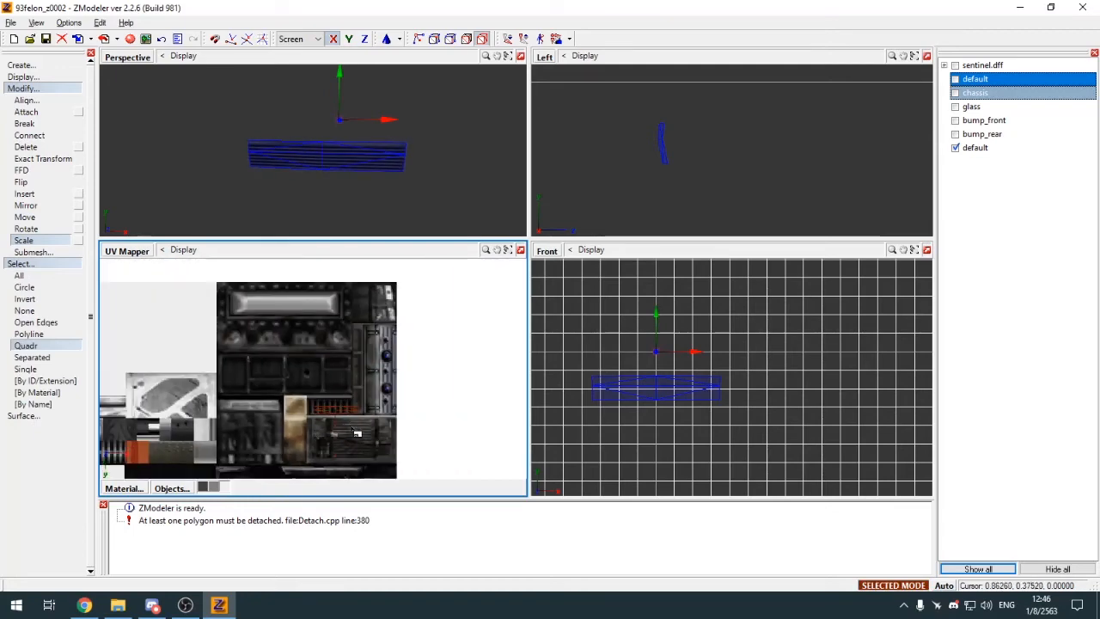
scroll(341, 431, up, 2)
Step: Centre the stretched UV layout over the slat strip and maximize the Perspective view
key(m)
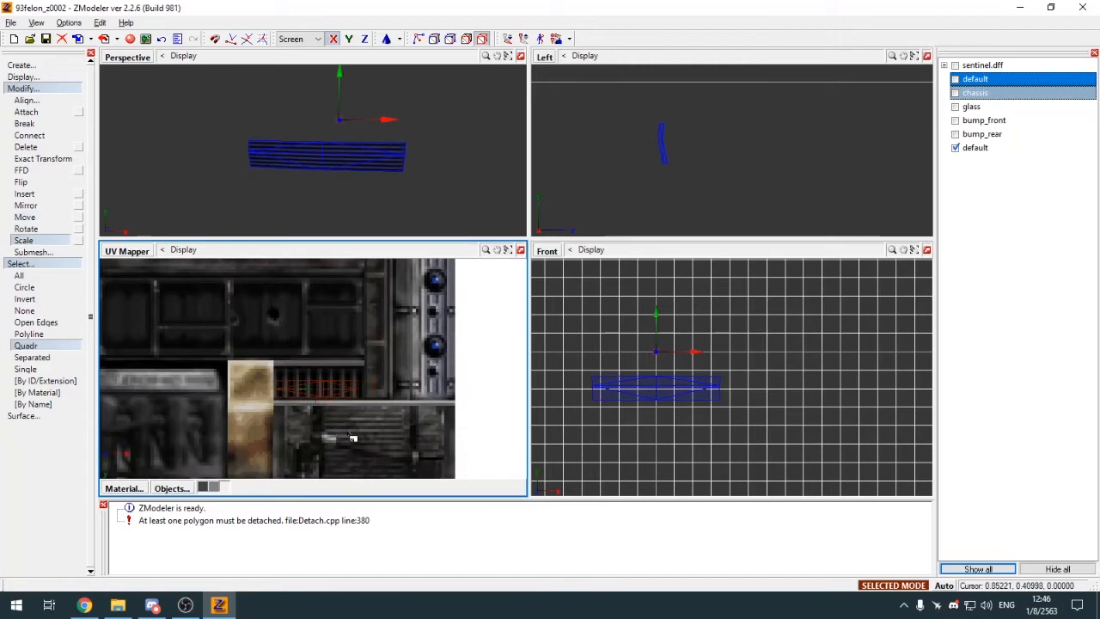
key(m)
scroll(324, 384, up, 2)
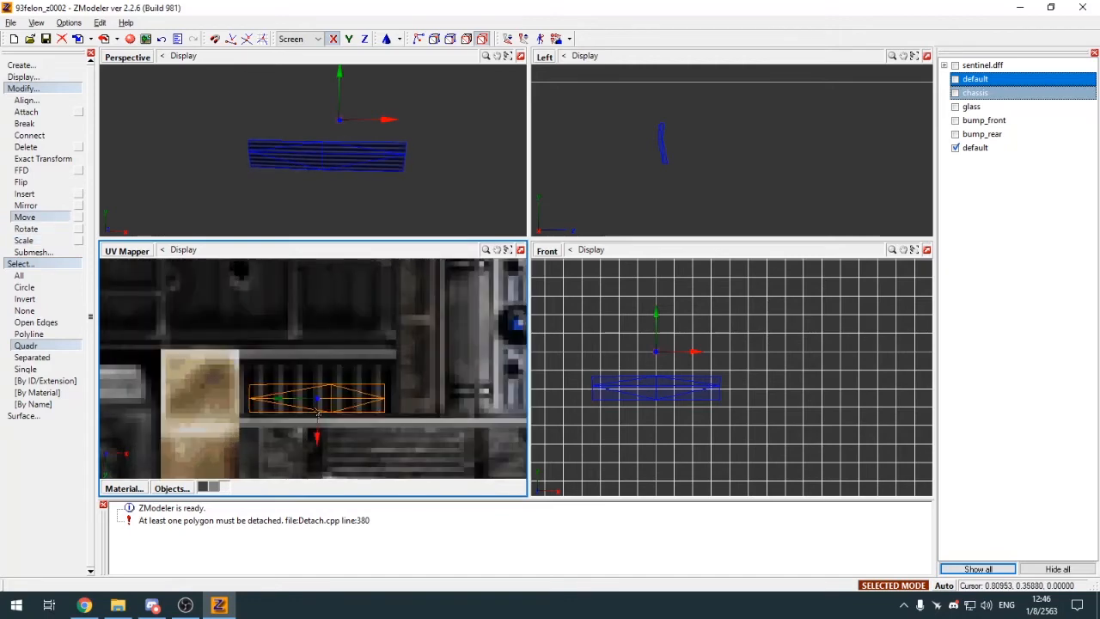
key(alt+w)
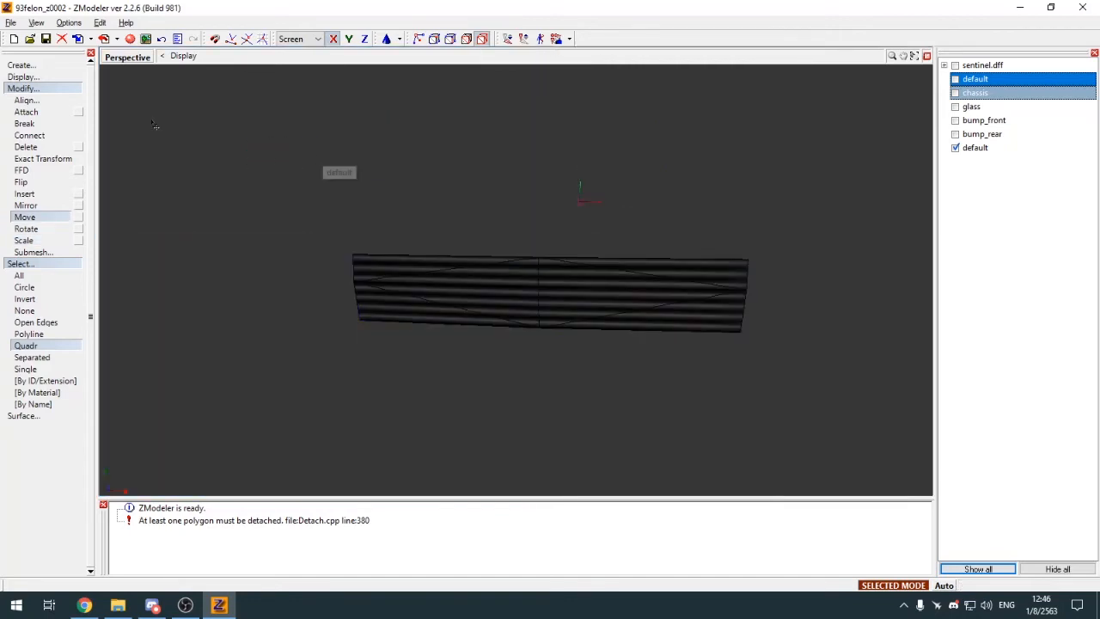
Step: Show the chassis beside the textured grille panel, keep the original default object hidden and inspect the car's front
click(62, 90)
click(59, 100)
middle_drag(215, 203, 335, 205)
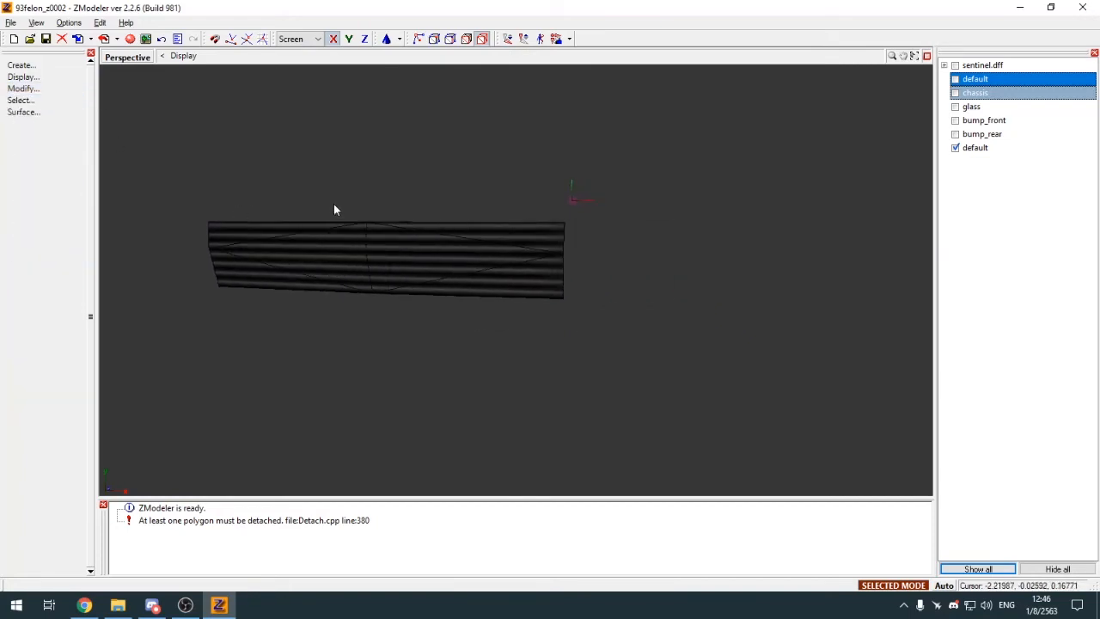
click(955, 79)
click(955, 92)
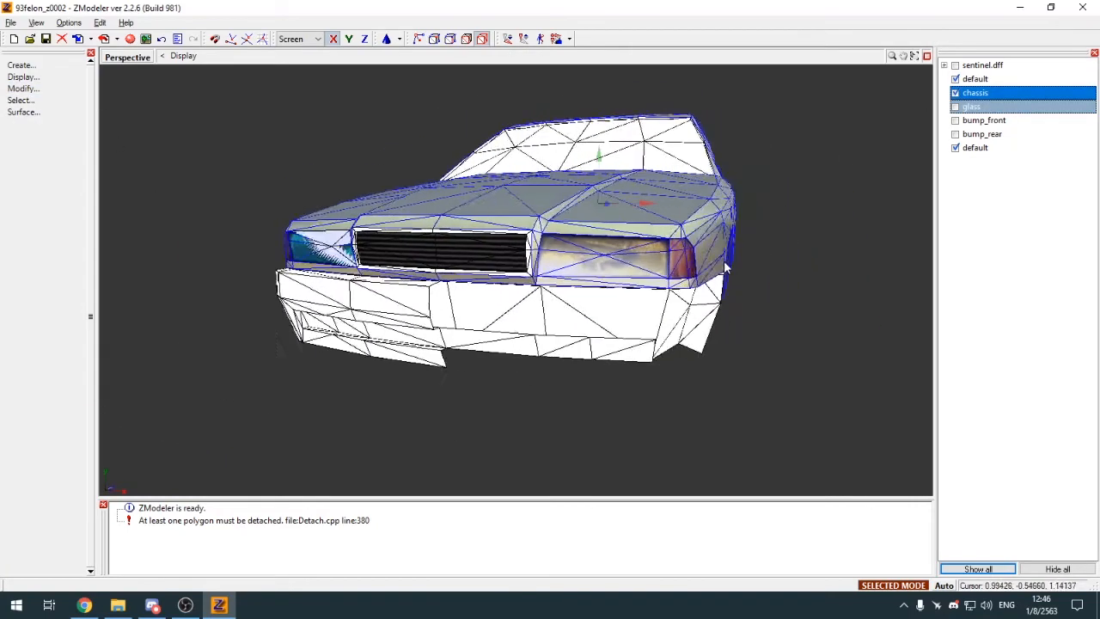
click(955, 79)
middle_drag(769, 244, 847, 249)
Step: Change the UV Mapper view back to 3D, switch off selected mode and maximize the Perspective view
key(alt+w)
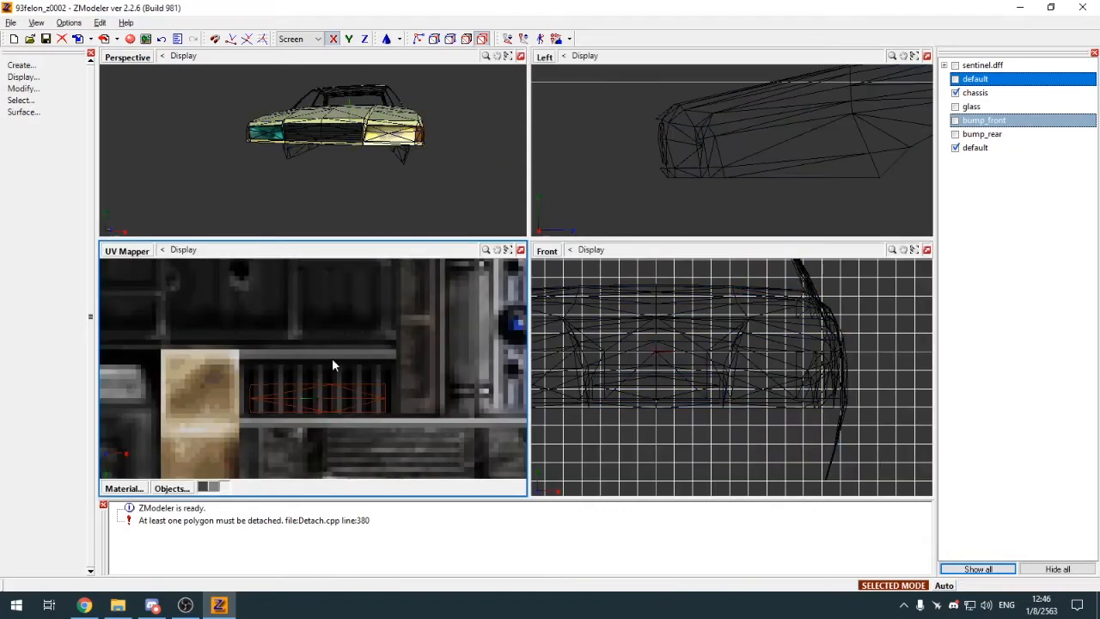
click(127, 250)
click(142, 384)
key(alt+w)
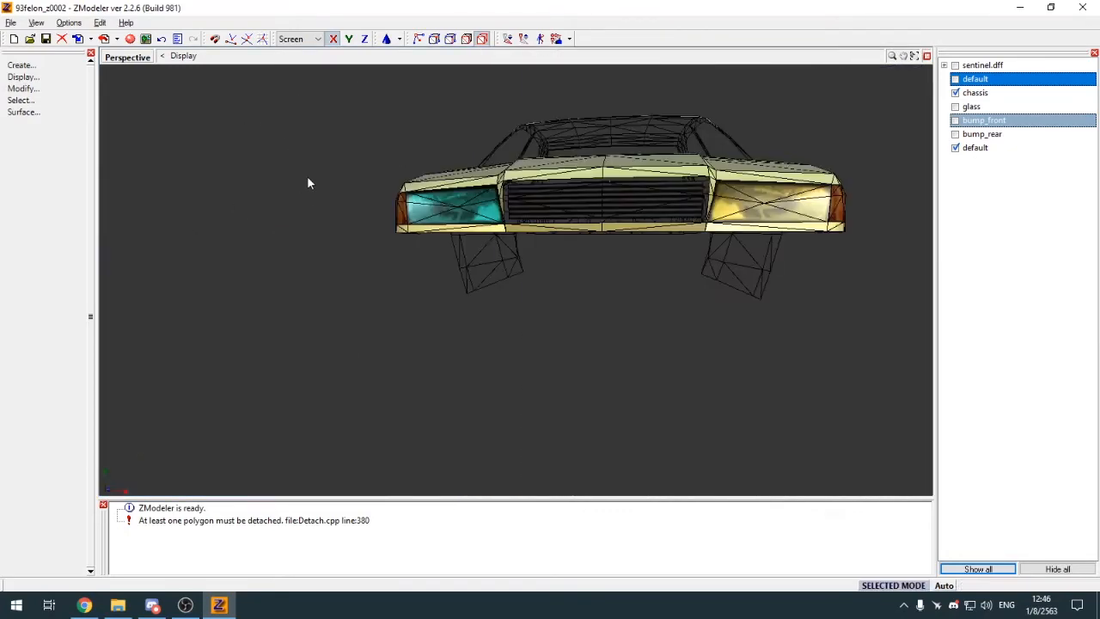
Step: Attach the textured grille panel to the chassis object
key(a)
click(618, 232)
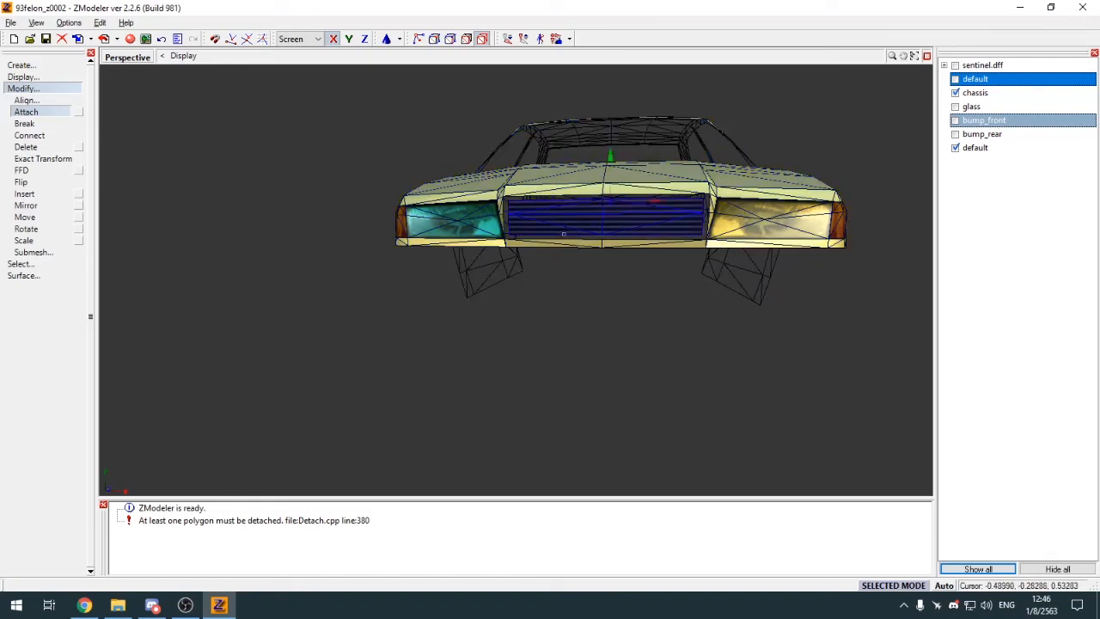
click(564, 234)
click(51, 90)
Step: Show only the original default object and box-select the upper and lower grille frame polygons on one half
click(955, 93)
click(955, 80)
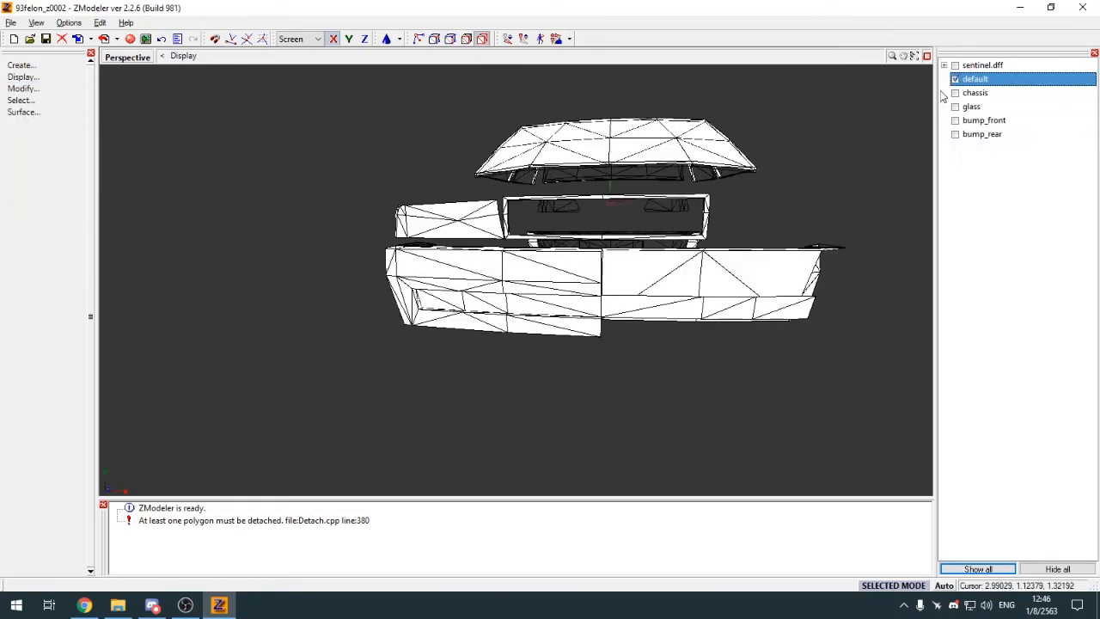
key(3)
middle_drag(665, 292, 678, 314)
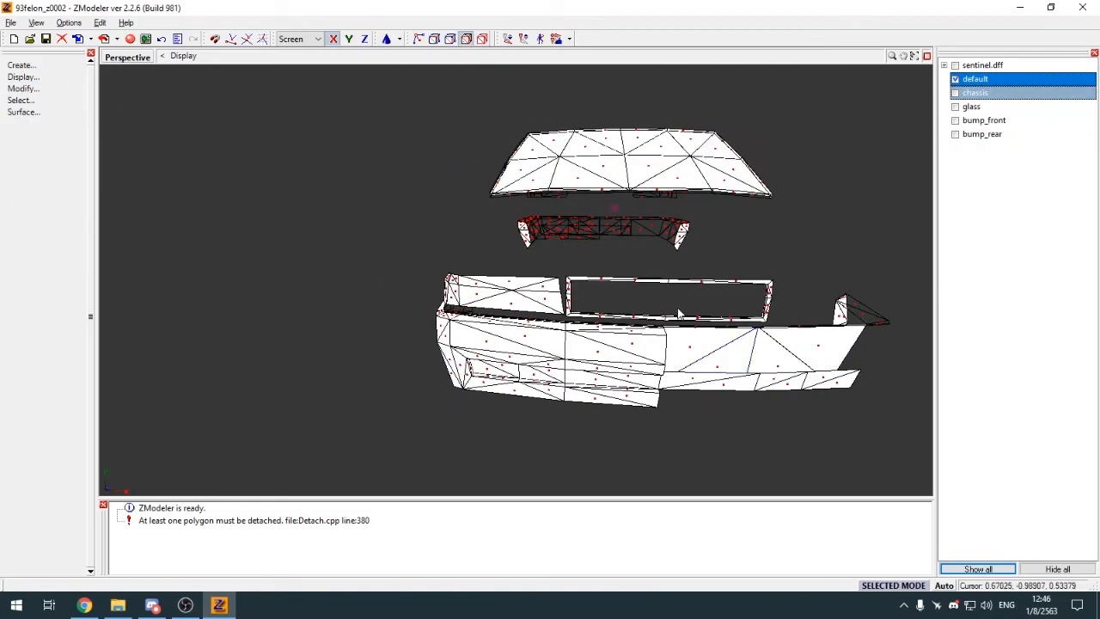
scroll(679, 314, up, 2)
key(q)
drag(778, 294, 761, 295)
scroll(761, 295, up, 5)
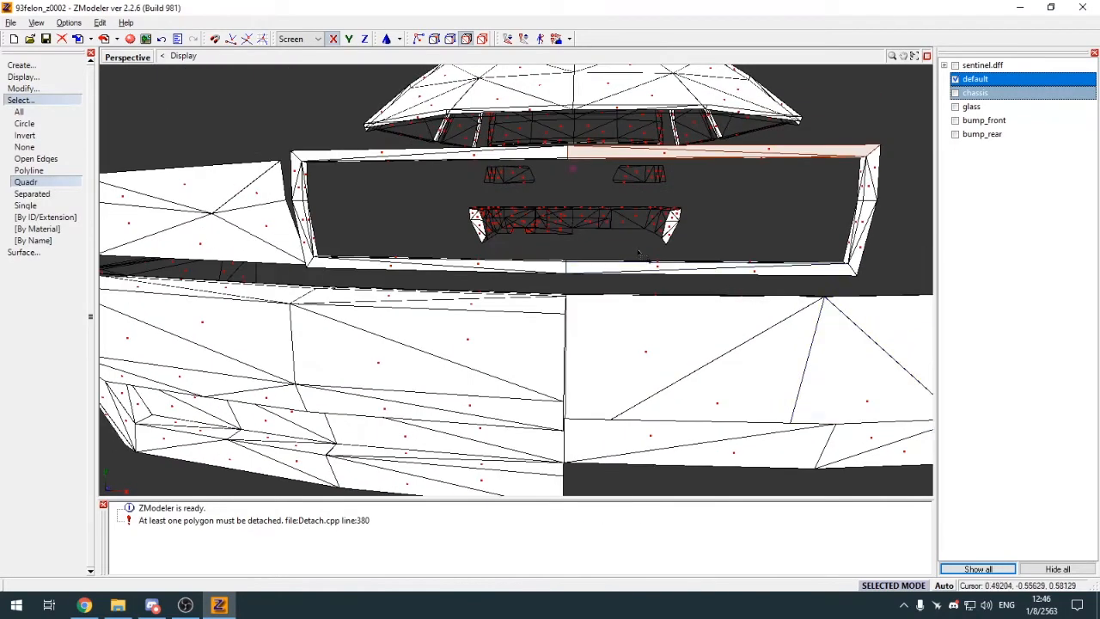
drag(769, 281, 771, 282)
Step: Detach the selected grille frame strips to a new object without keeping the original faces
key(d)
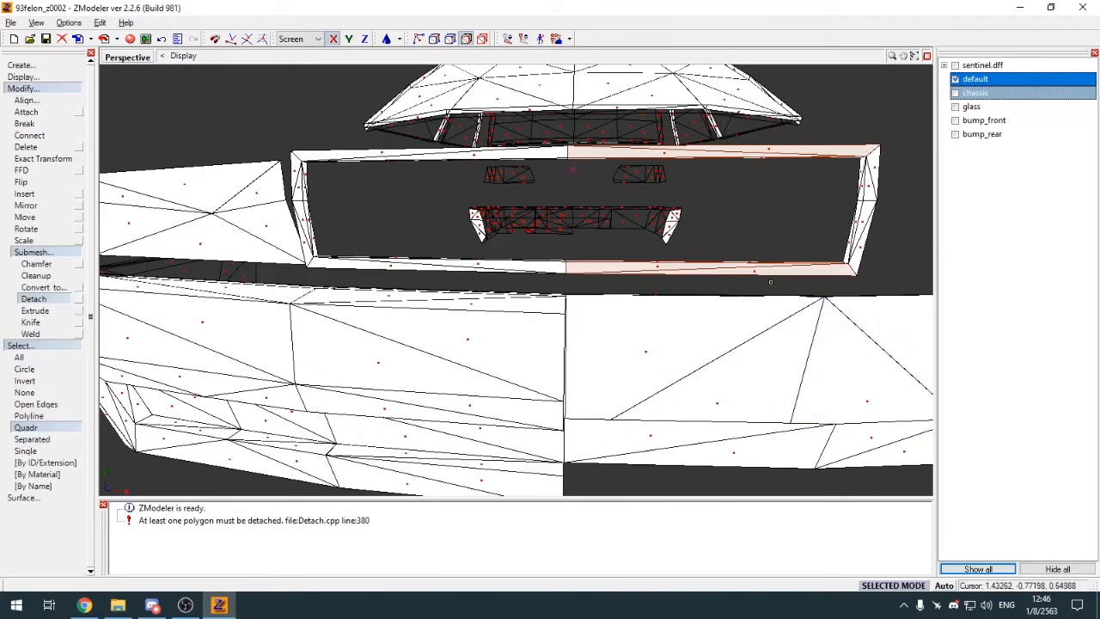
click(78, 299)
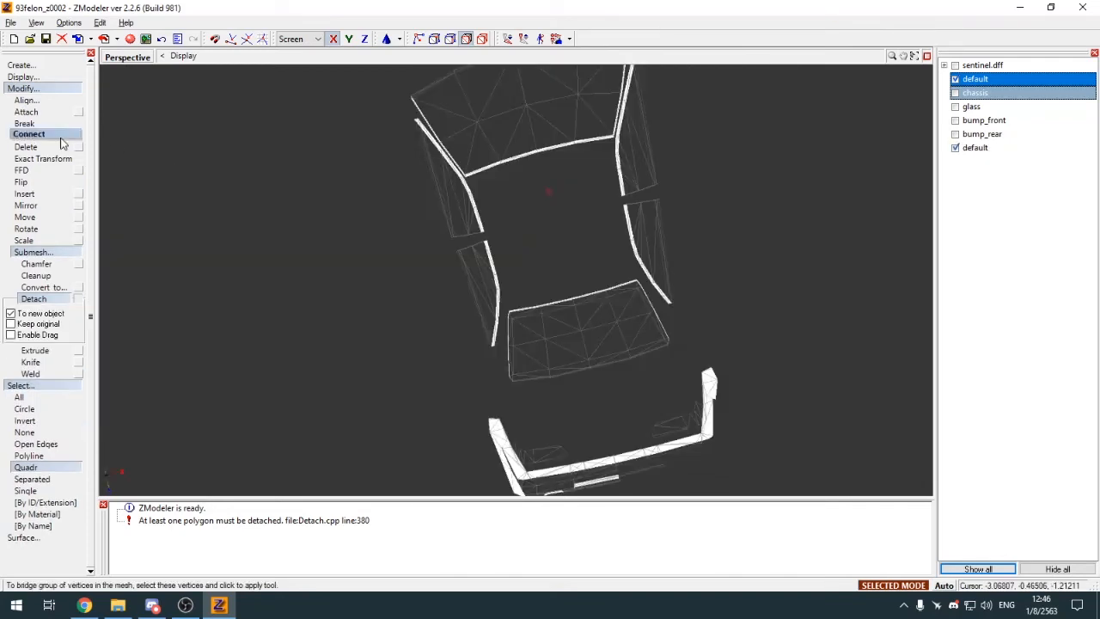
click(39, 89)
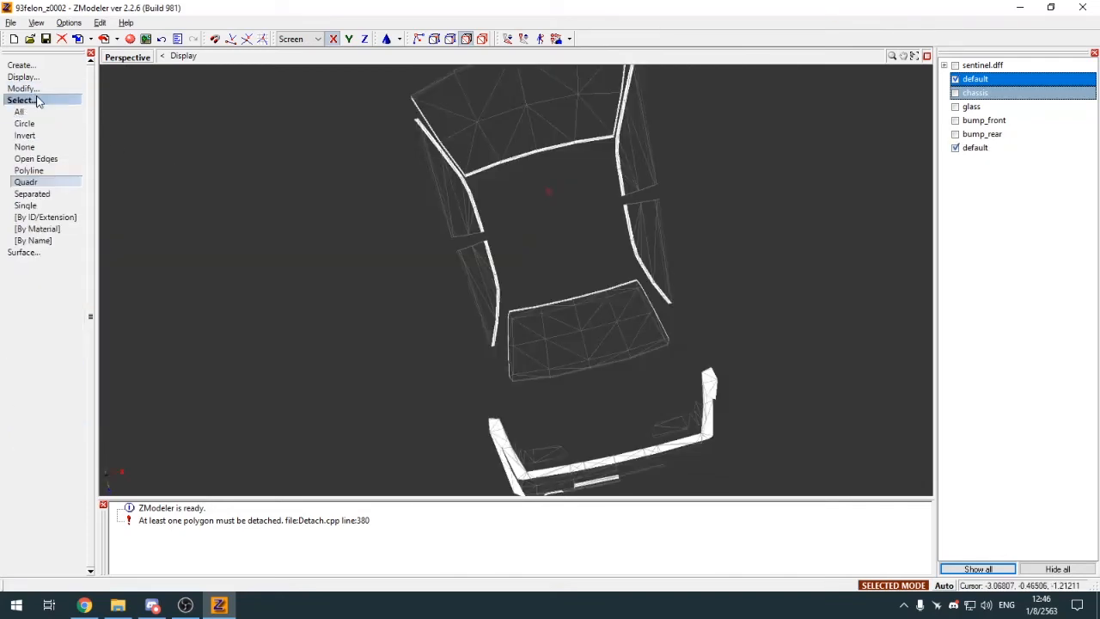
click(37, 101)
Step: Return to object level and hide the original default object so only the detached frame strips show
middle_drag(383, 204, 482, 248)
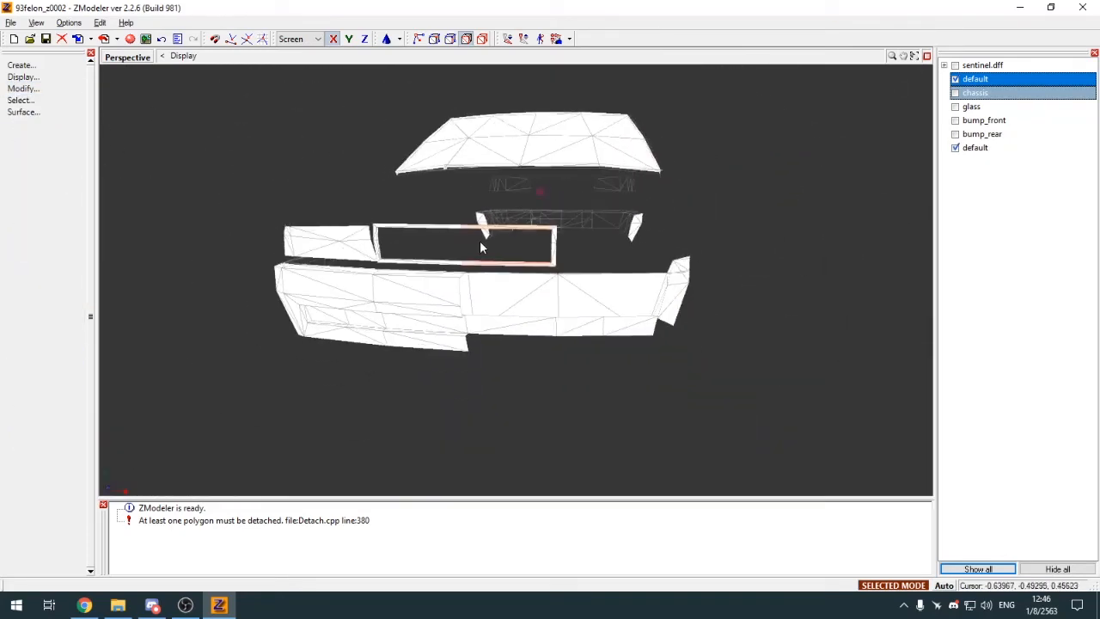
key(5)
click(955, 80)
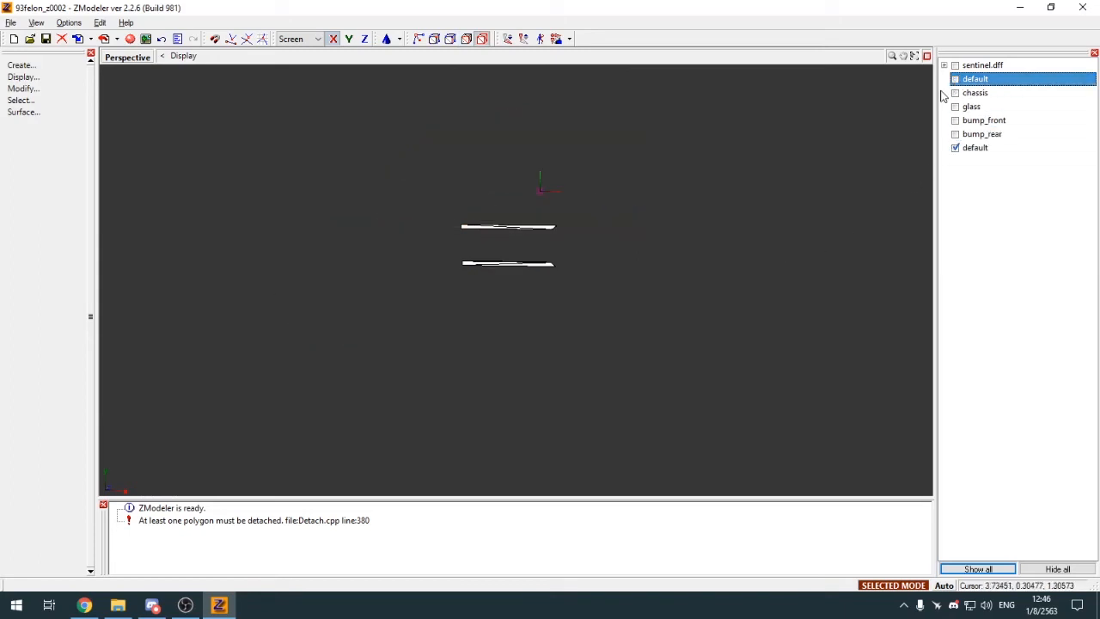
click(955, 80)
Step: With selected mode off, assign the plain vehiclegeneric256 material to the detached grille frame strips
click(548, 235)
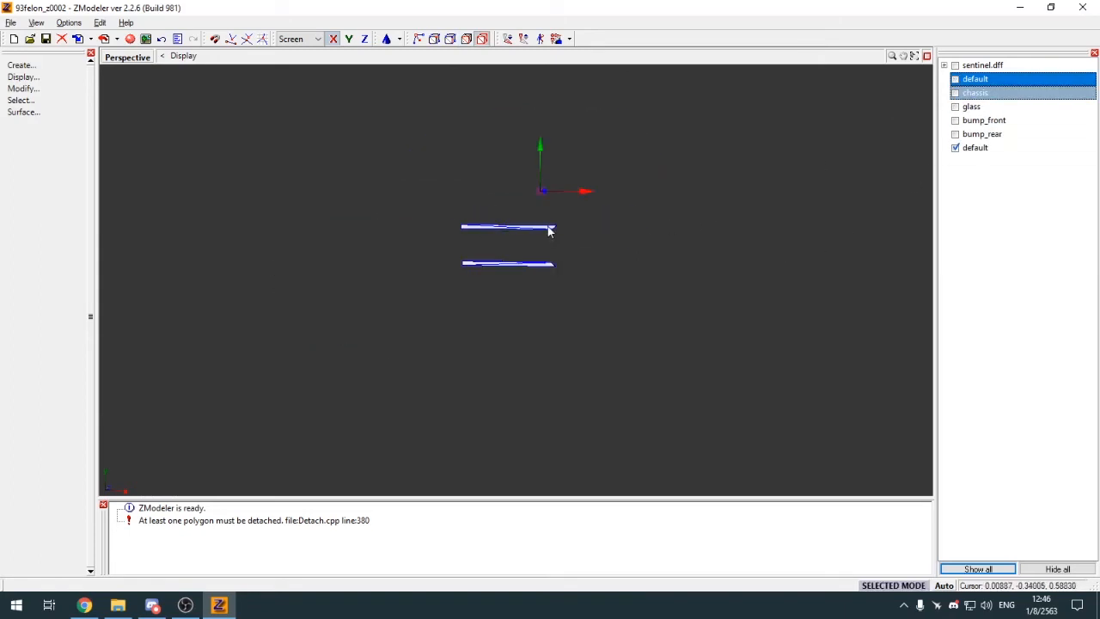
key(e)
scroll(432, 169, down, 5)
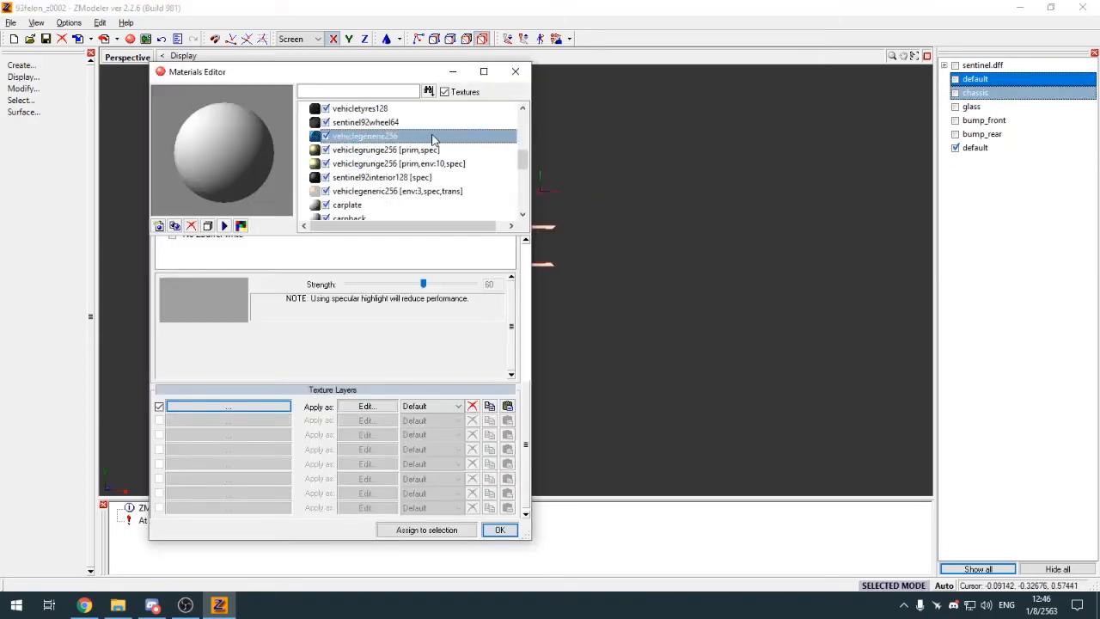
click(432, 139)
click(426, 529)
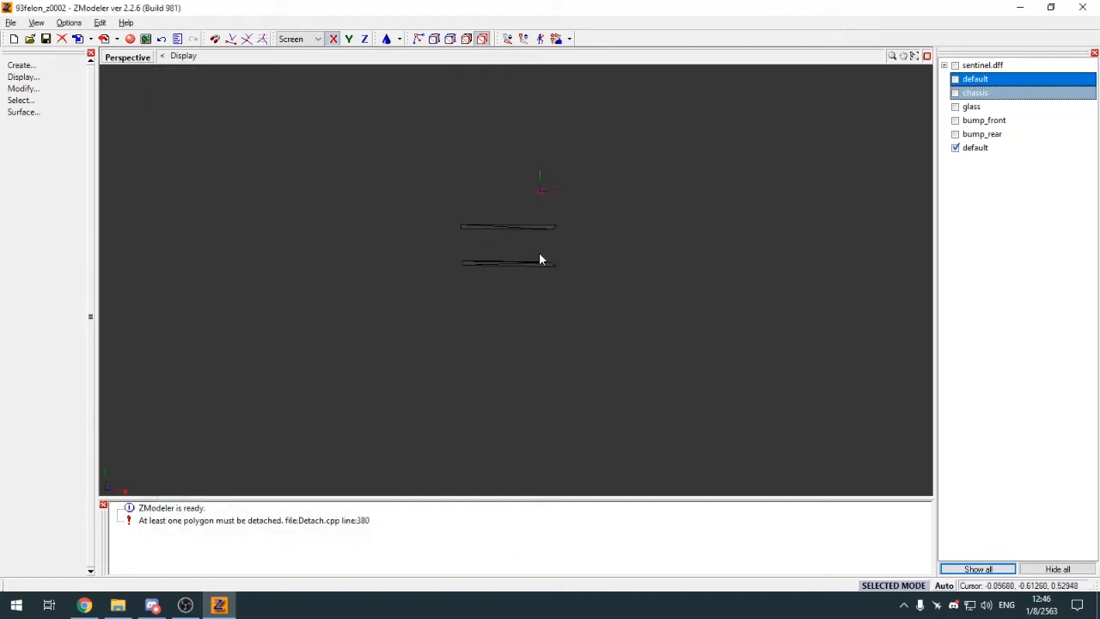
Step: Restore the four-view layout and apply flat UV mapping to the frame strips from the Front view
key(w)
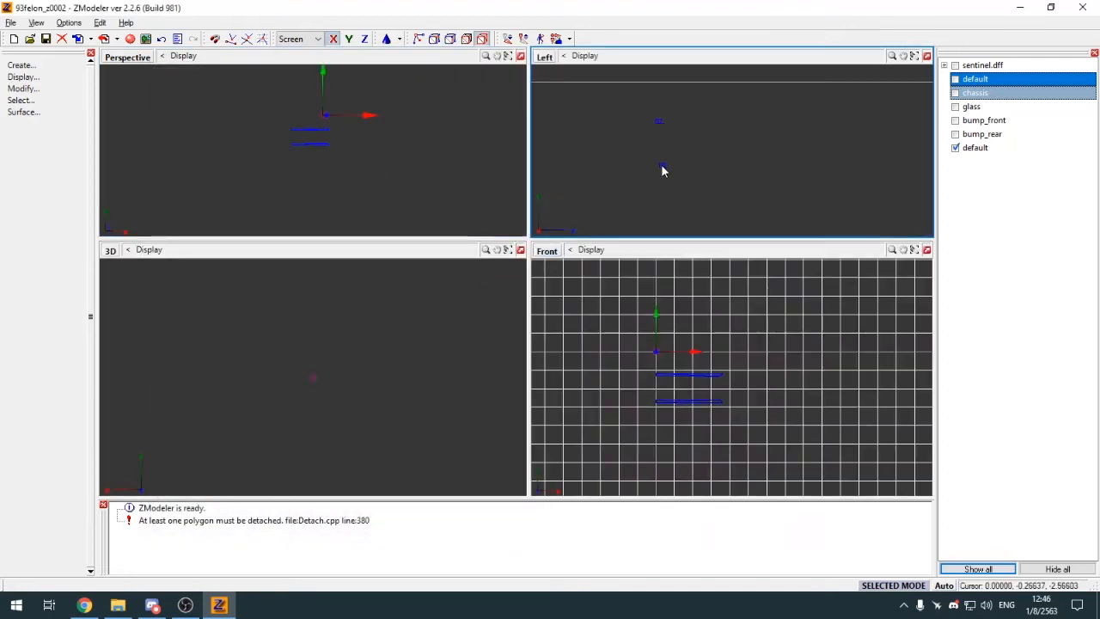
click(701, 384)
click(522, 445)
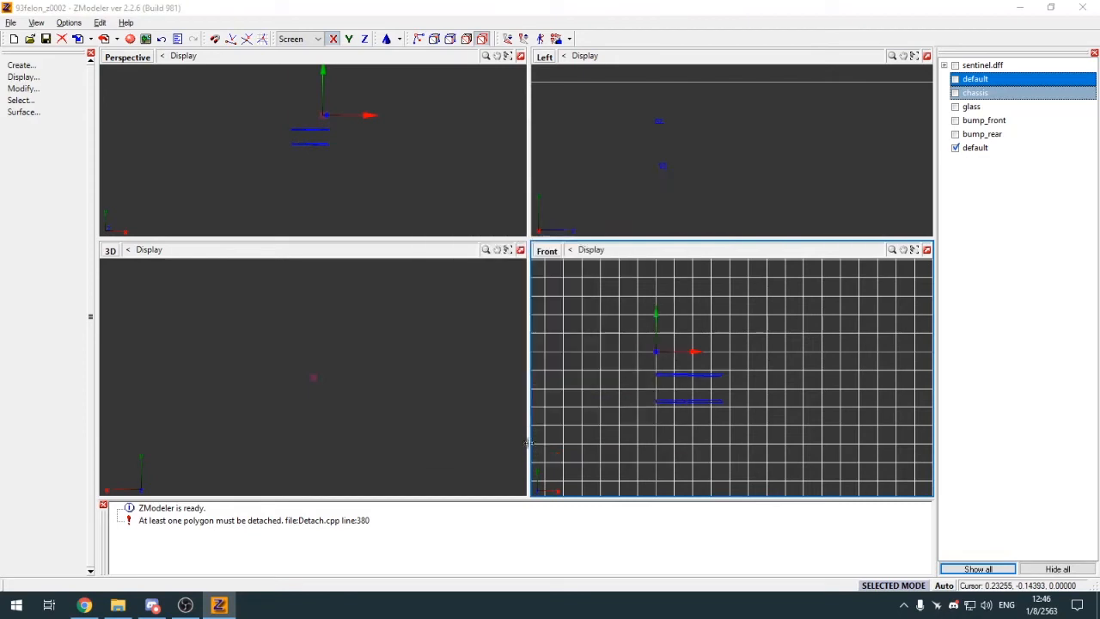
Step: Change the 3D view to the UV Mapper and show the frame strips' UV layout at vertex level
click(111, 251)
click(137, 389)
scroll(292, 386, up, 6)
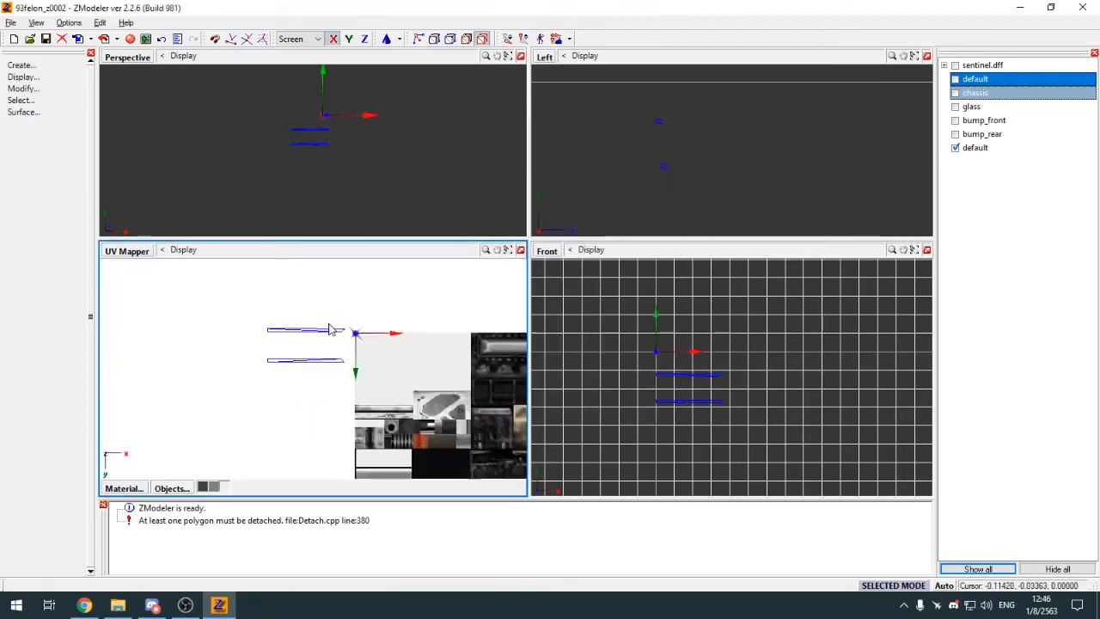
key(c)
key(1)
scroll(287, 348, up, 3)
Step: Move the lower strip's UV vertices vertically onto the upper strip's so both overlap, clear the selection and turn selected mode off
key(q)
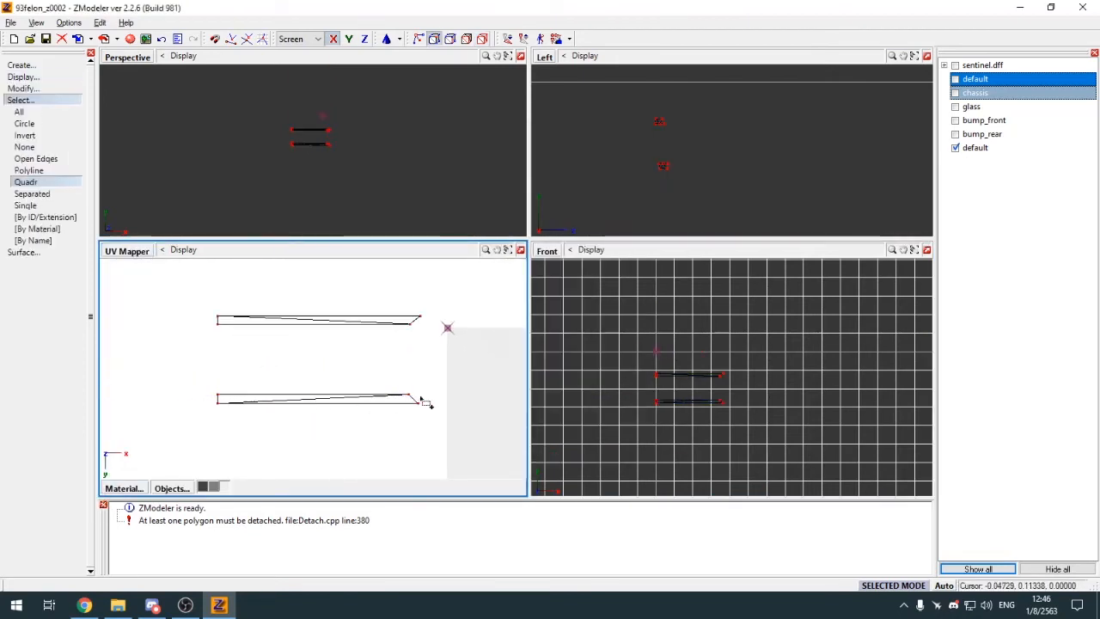
key(m)
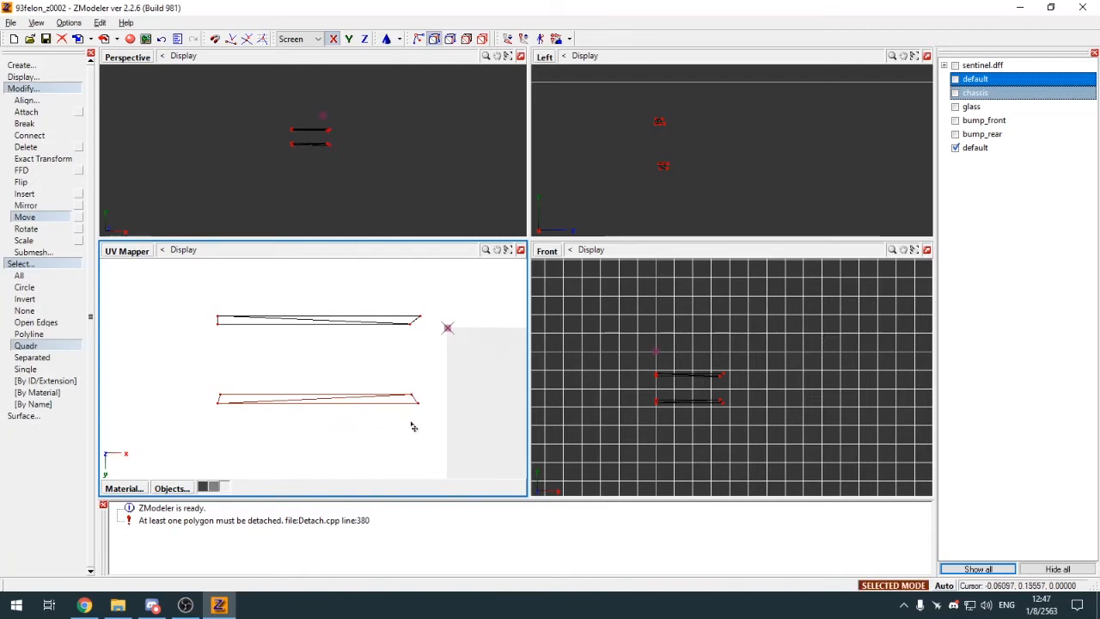
drag(409, 421, 400, 392)
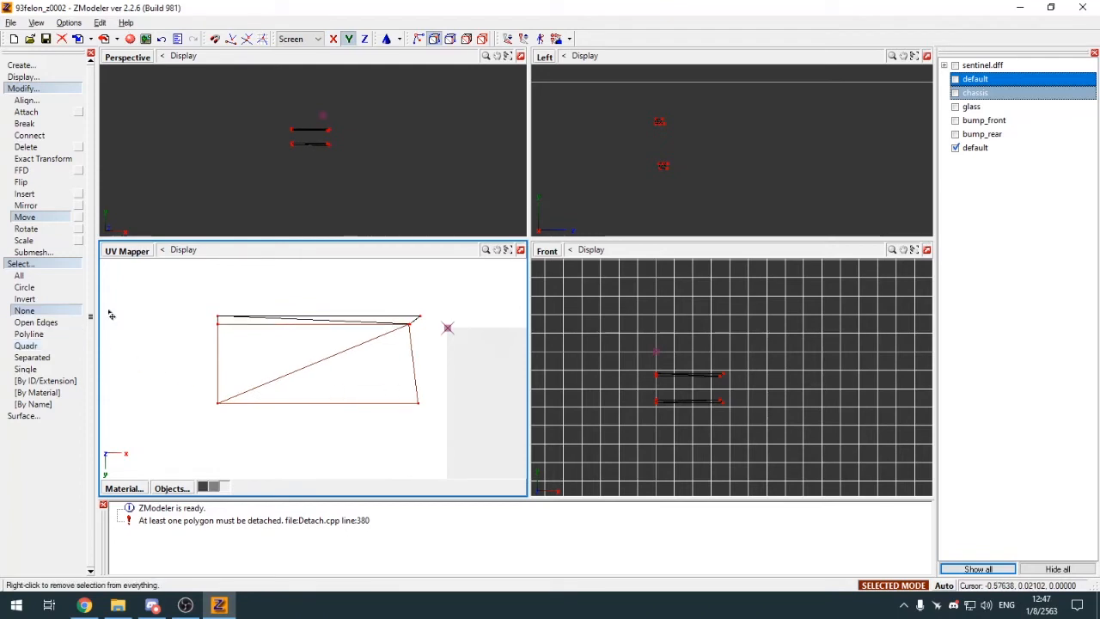
drag(338, 371, 340, 358)
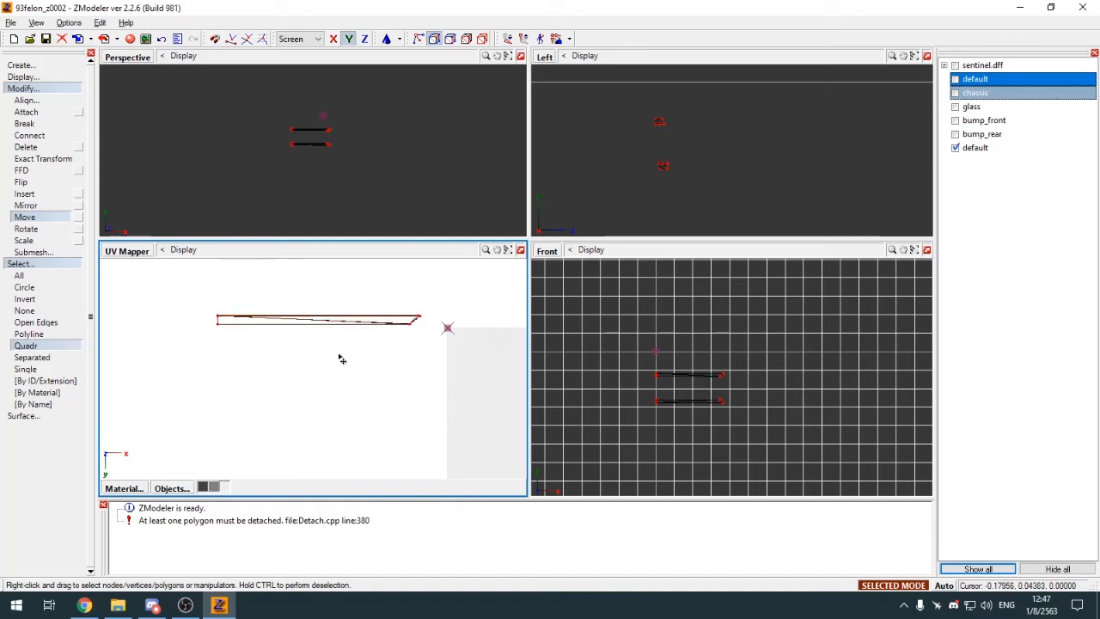
click(80, 344)
click(25, 311)
right_click(123, 332)
key(2)
key(space)
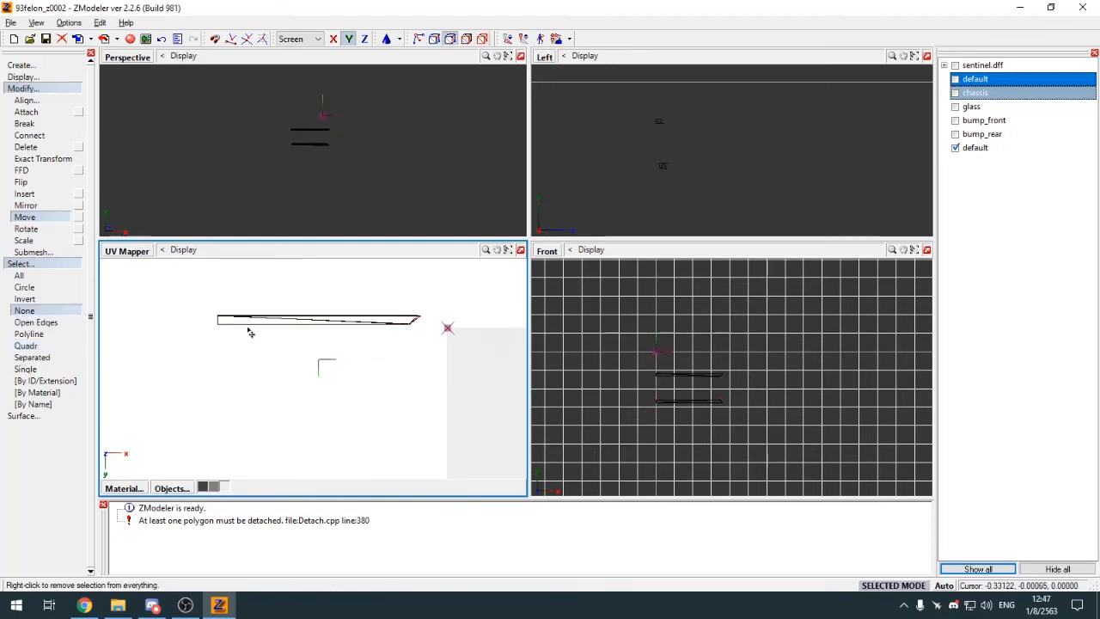
Step: Center the local axes to the strips object and move its UVs onto the light-to-grey gradient block of the texture
key(c)
key(1)
scroll(202, 278, down, 2)
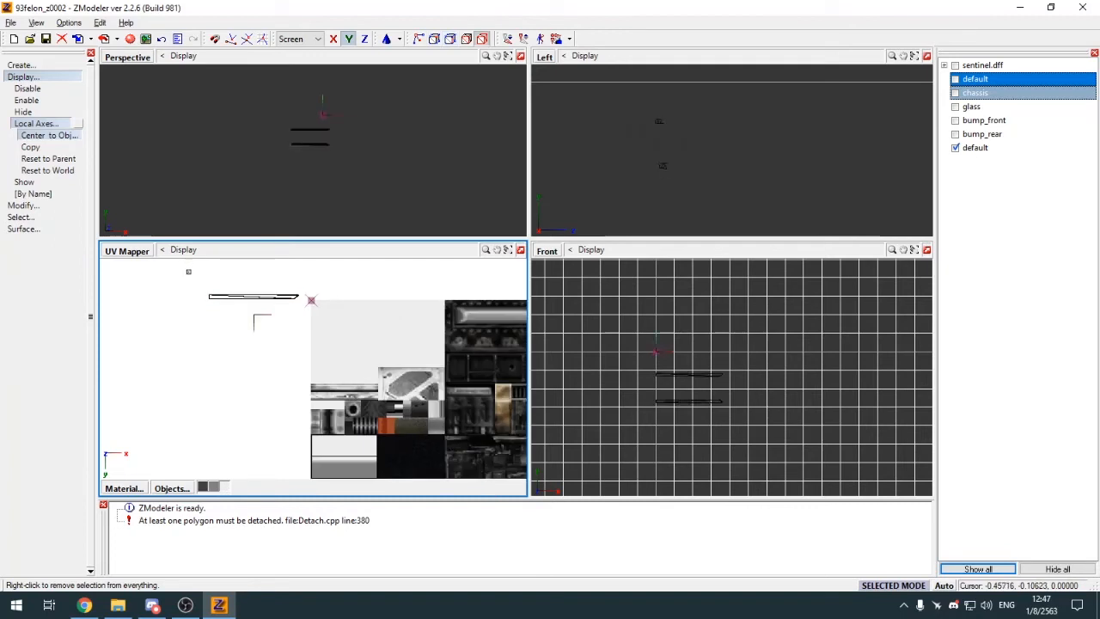
key(m)
scroll(211, 281, down, 2)
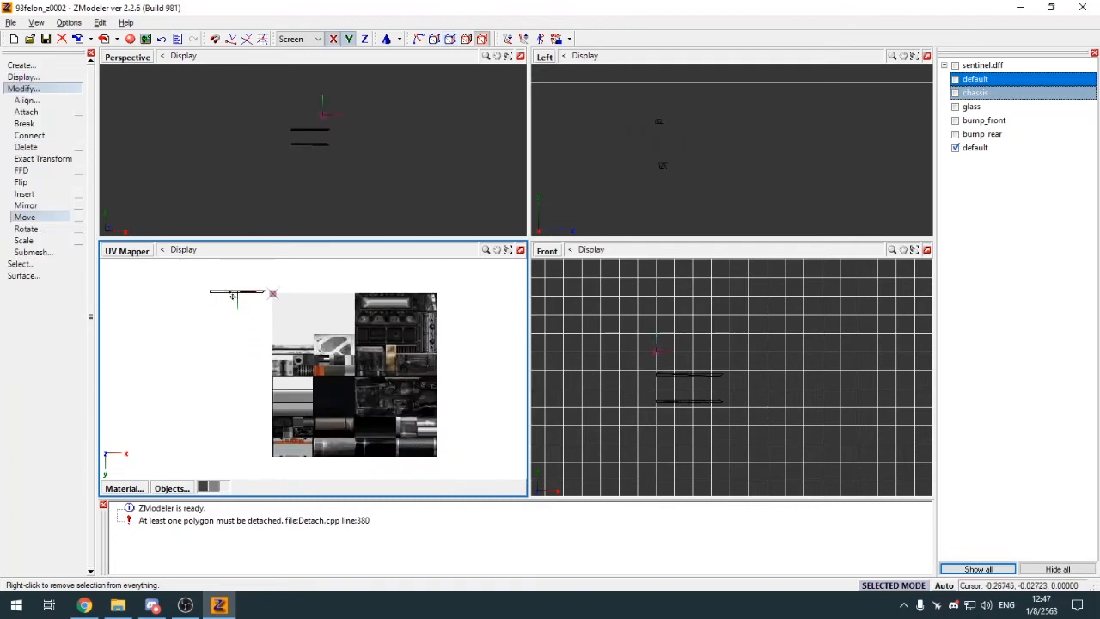
click(232, 296)
scroll(378, 429, down, 1)
scroll(317, 378, up, 4)
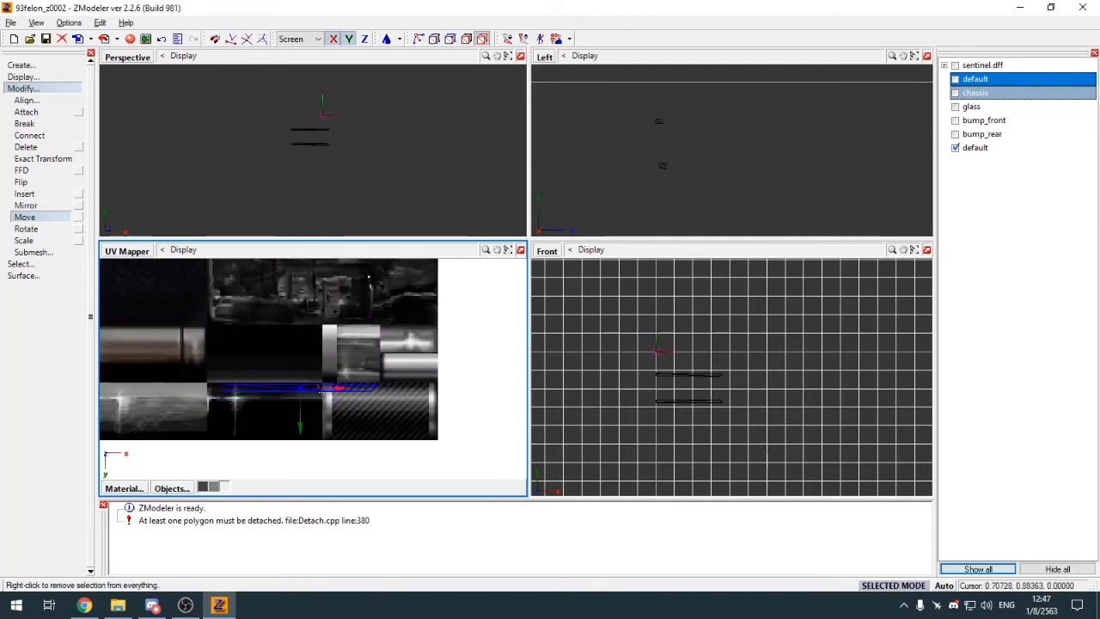
scroll(297, 387, down, 1)
scroll(294, 387, down, 2)
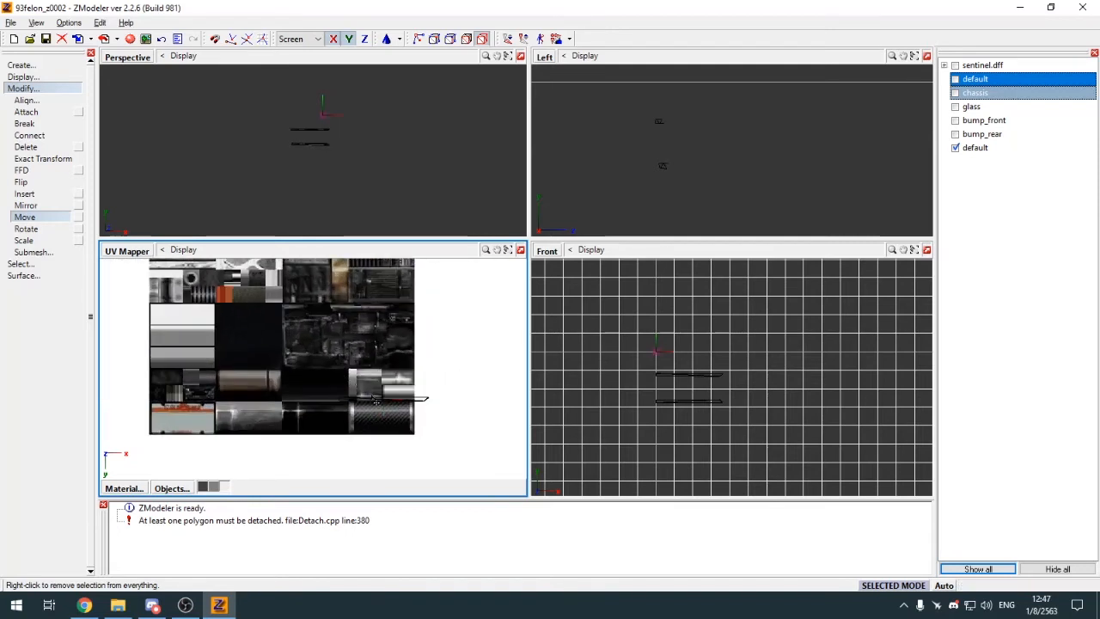
drag(368, 395, 182, 335)
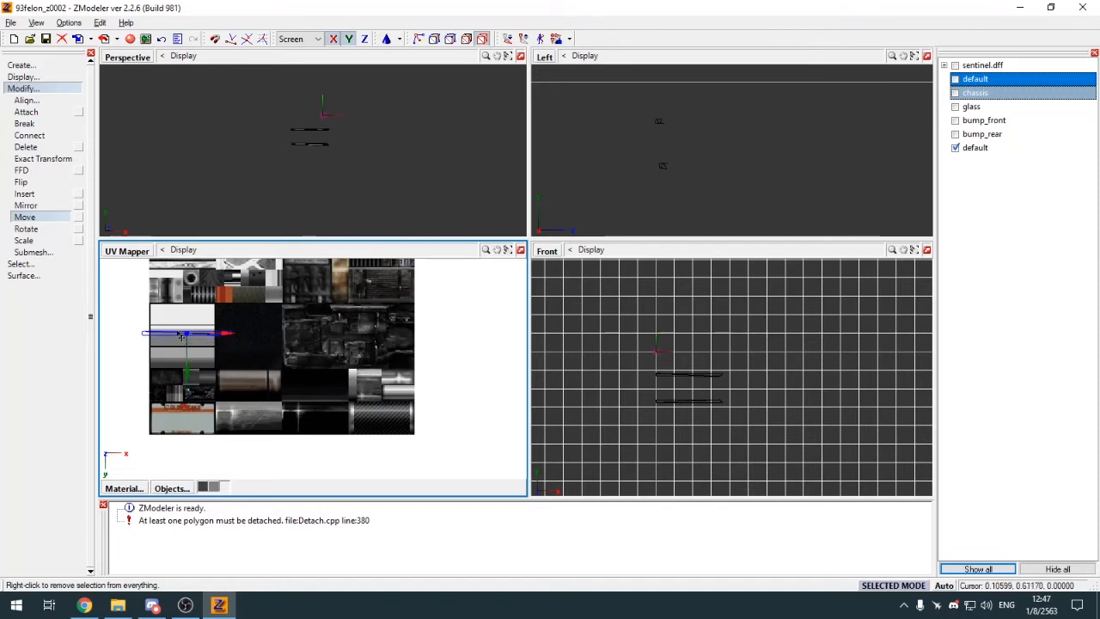
Step: Scale the strip UVs along X so they fit within the width of the gradient block
key(s)
key(y)
click(196, 339)
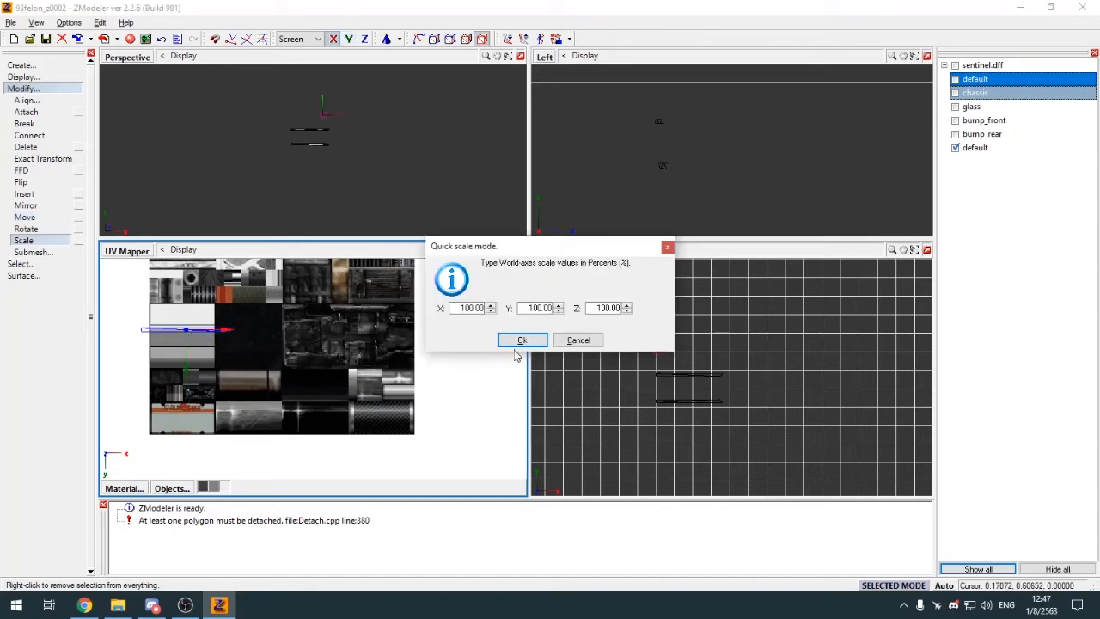
click(520, 342)
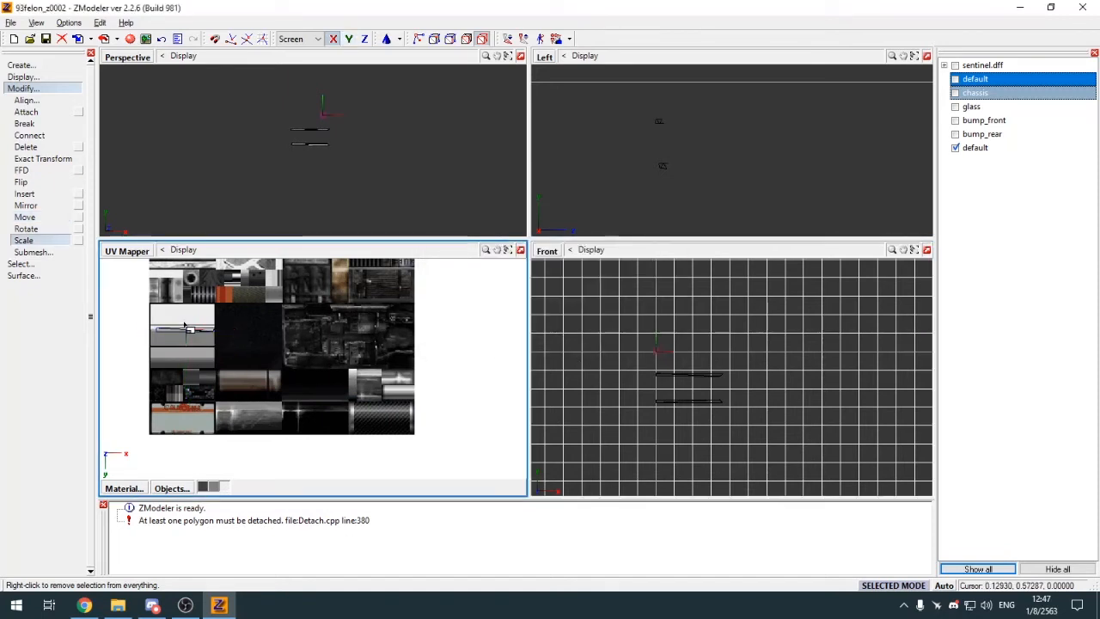
drag(188, 391, 186, 432)
scroll(147, 329, up, 4)
key(m)
scroll(324, 121, up, 5)
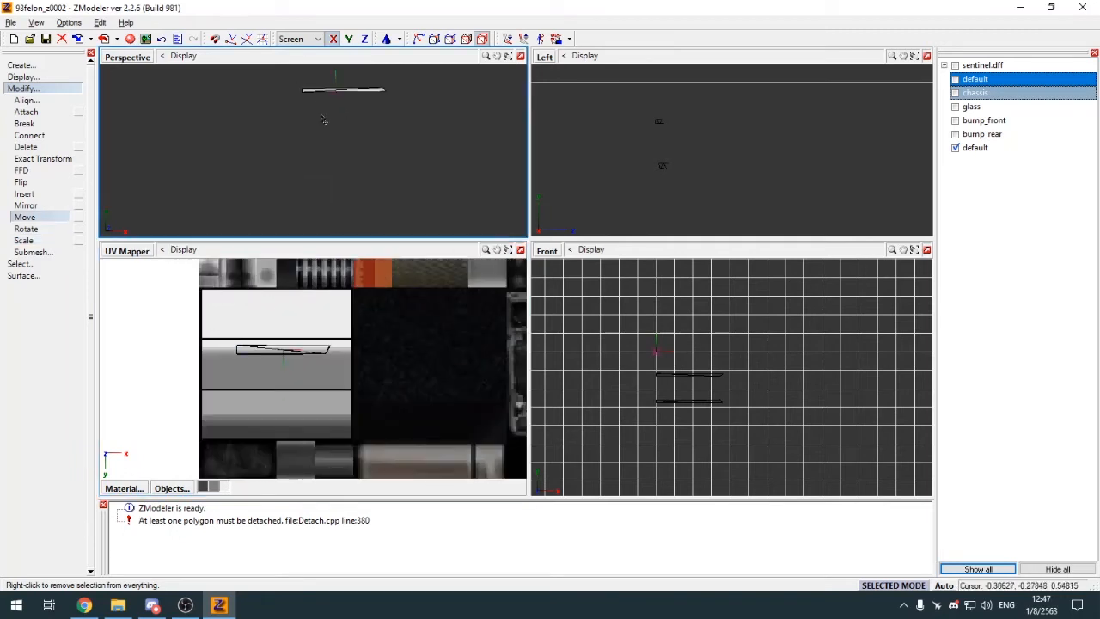
scroll(350, 123, up, 2)
key(y)
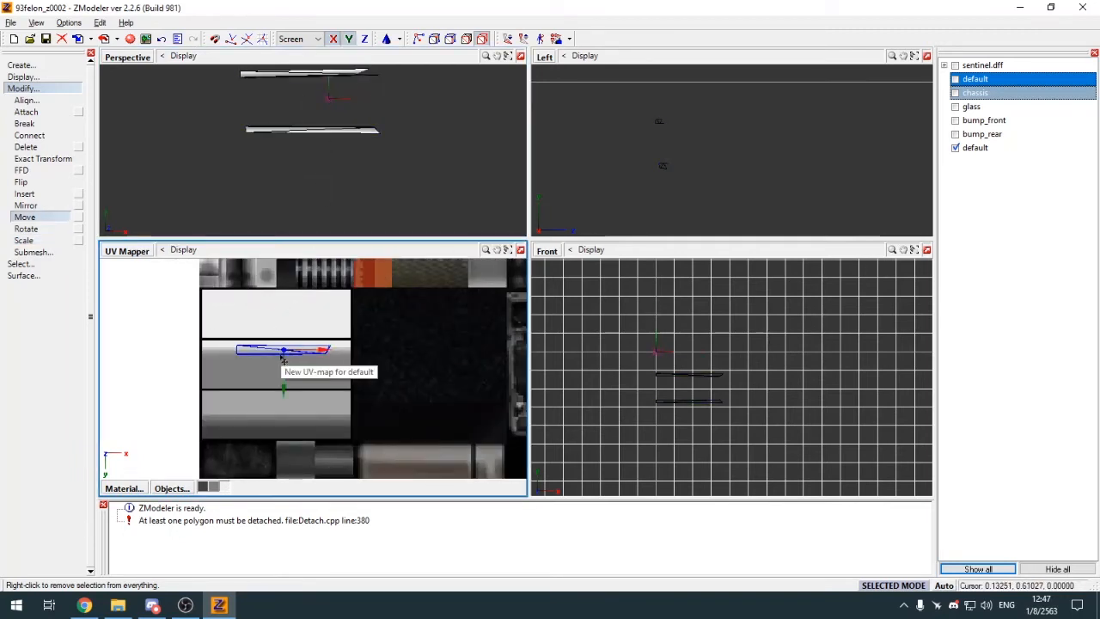
Step: Stretch the strip UVs along Y, place them over the gradient block's bright upper edge and check the shading in perspective
key(s)
key(q)
drag(208, 330, 446, 425)
scroll(292, 382, down, 5)
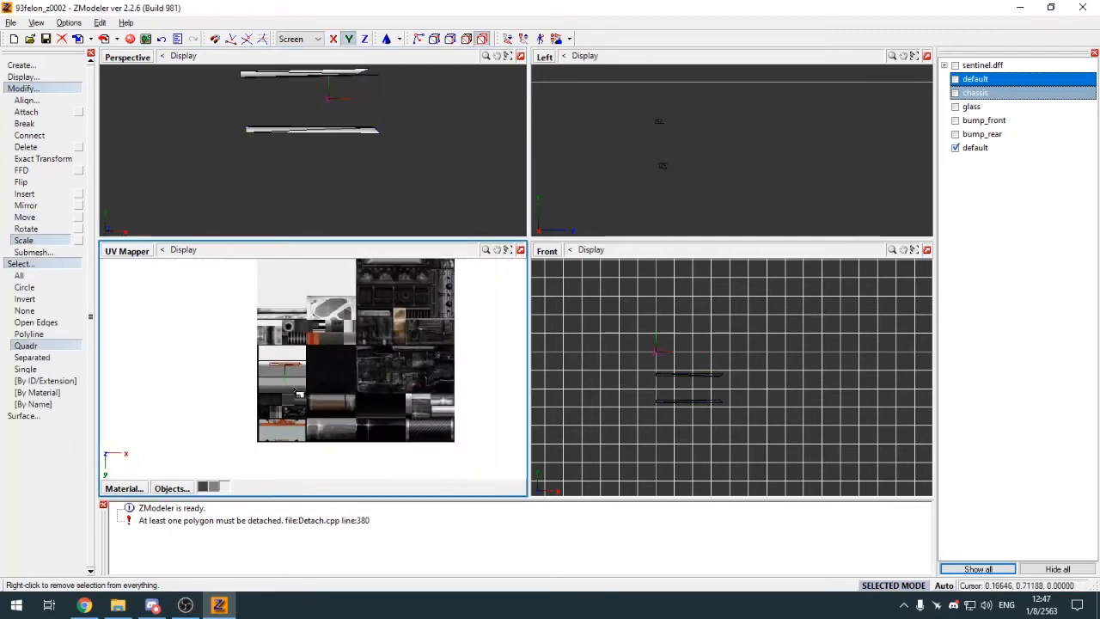
scroll(295, 351, up, 5)
key(m)
drag(352, 408, 353, 416)
key(alt+w)
scroll(303, 275, down, 3)
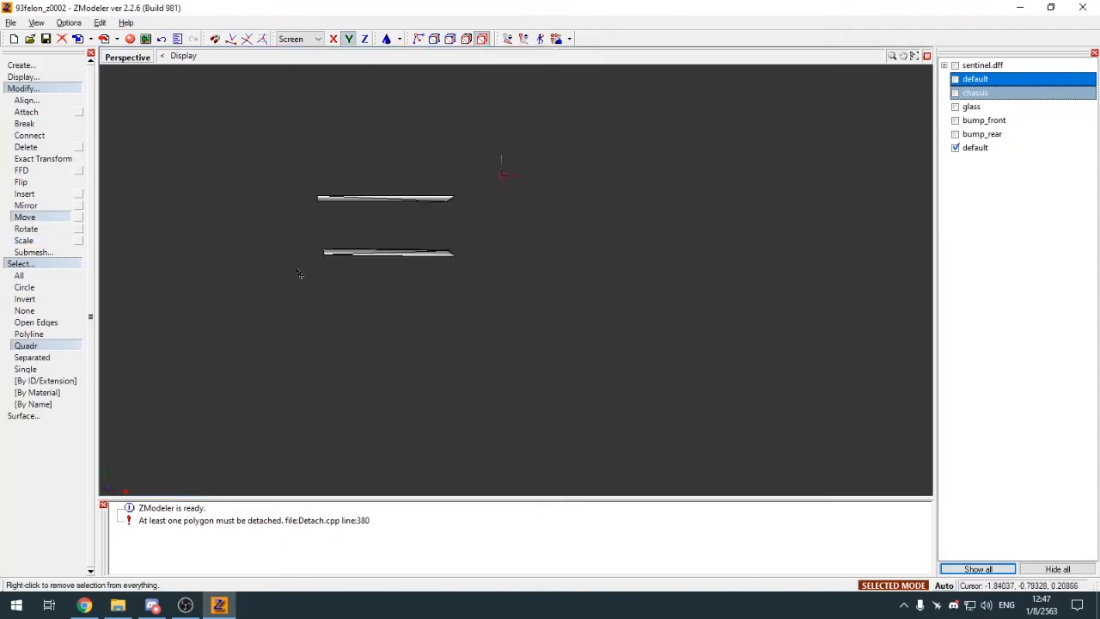
scroll(367, 201, up, 3)
key(alt+w)
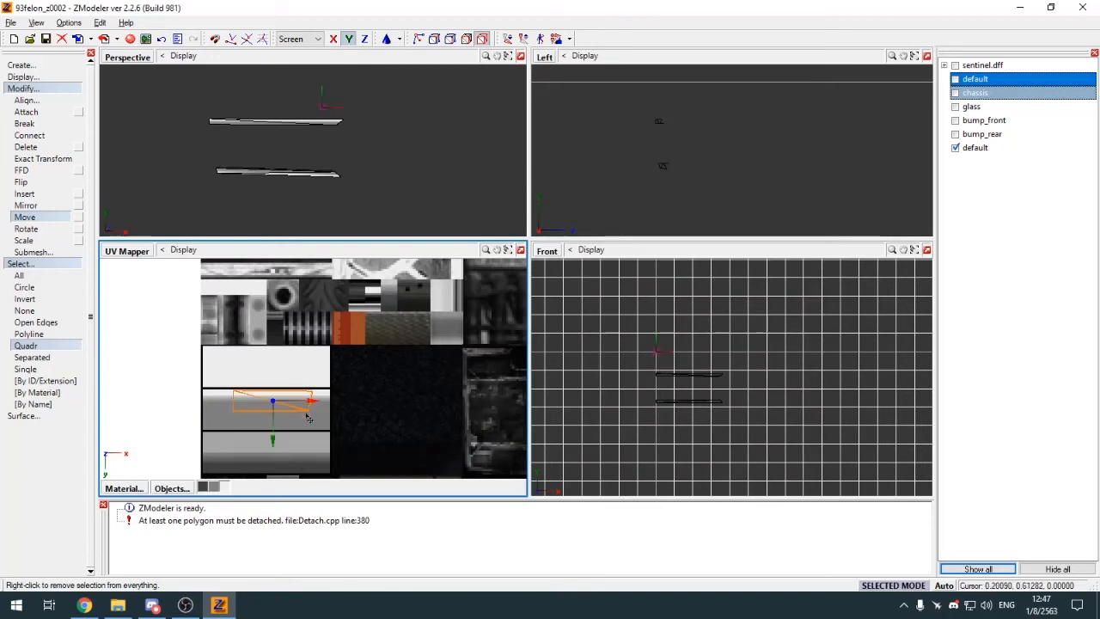
Step: Try the strip UVs on the grey gradient block below, check the shading and move them back to the upper block
drag(307, 404, 310, 457)
key(alt+w)
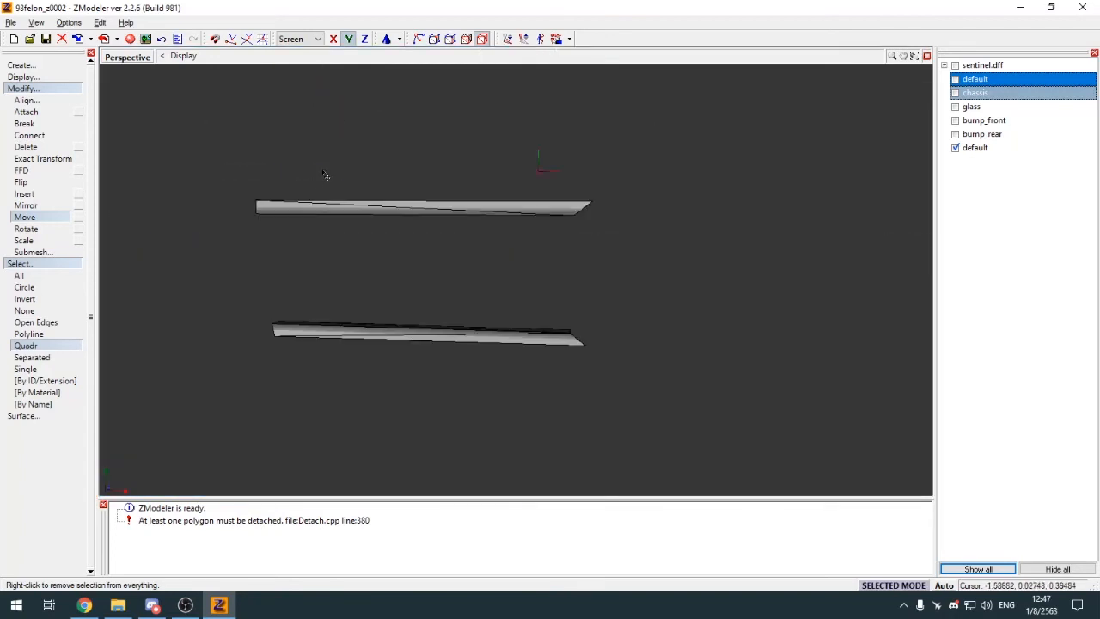
key(alt+w)
middle_drag(255, 413, 280, 358)
scroll(296, 406, up, 4)
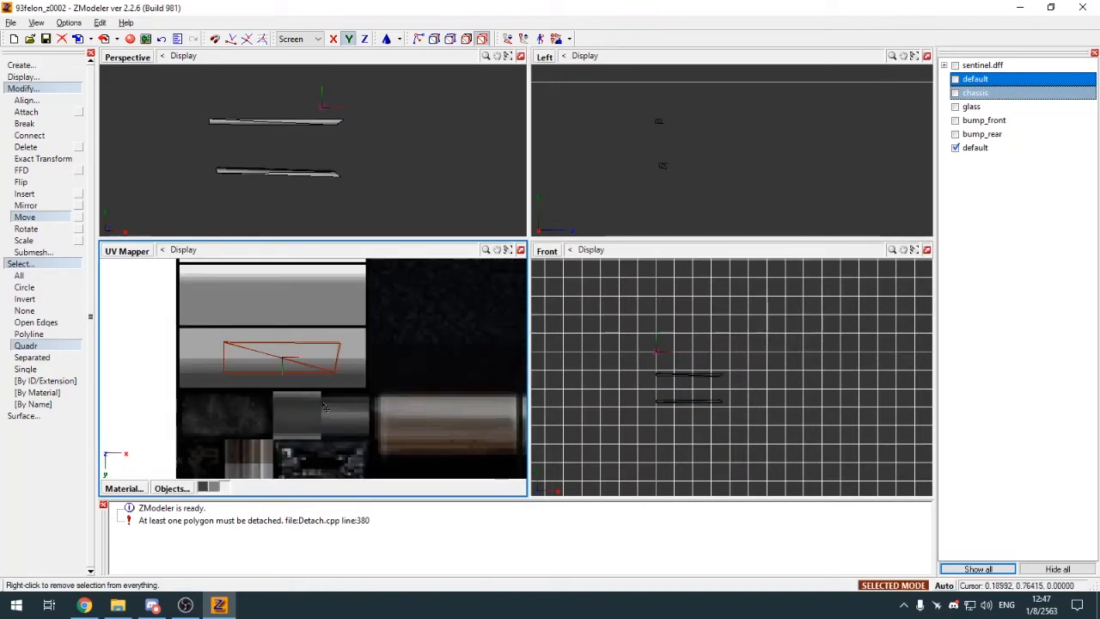
drag(325, 408, 332, 327)
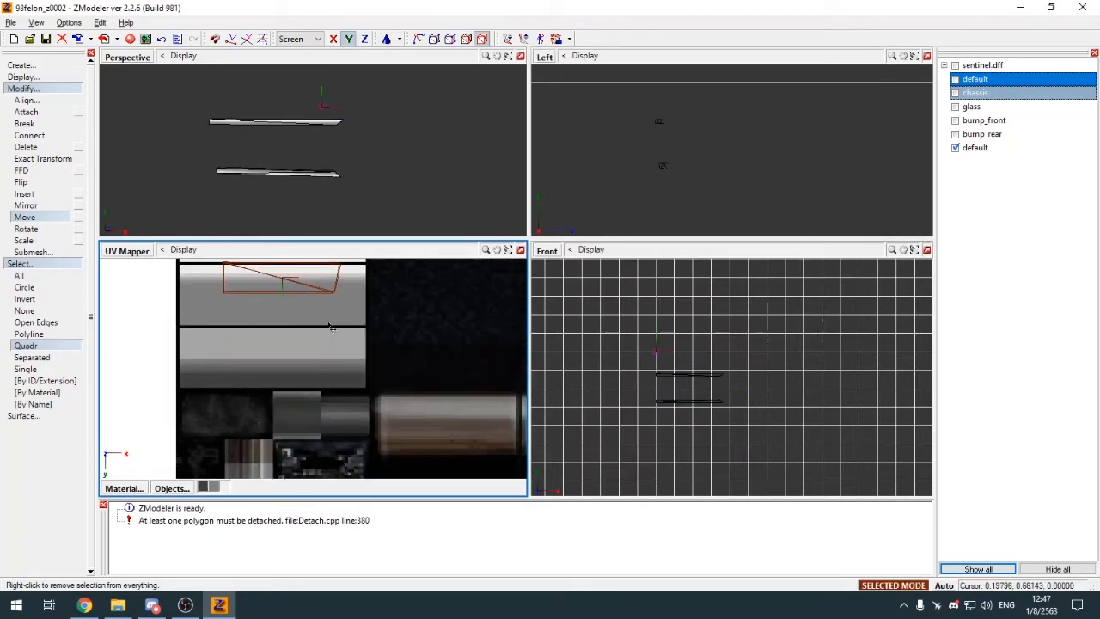
Step: Rotate the strip UVs half a turn on the upper gradient block
scroll(332, 327, down, 2)
middle_drag(311, 299, 312, 345)
scroll(312, 345, up, 5)
key(r)
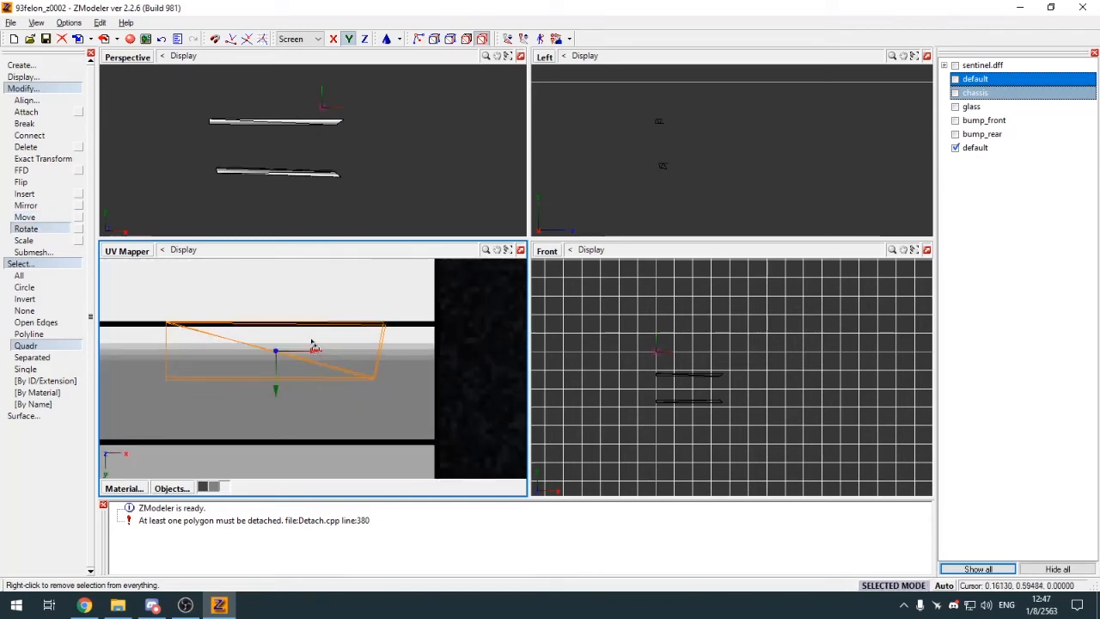
click(314, 346)
click(512, 367)
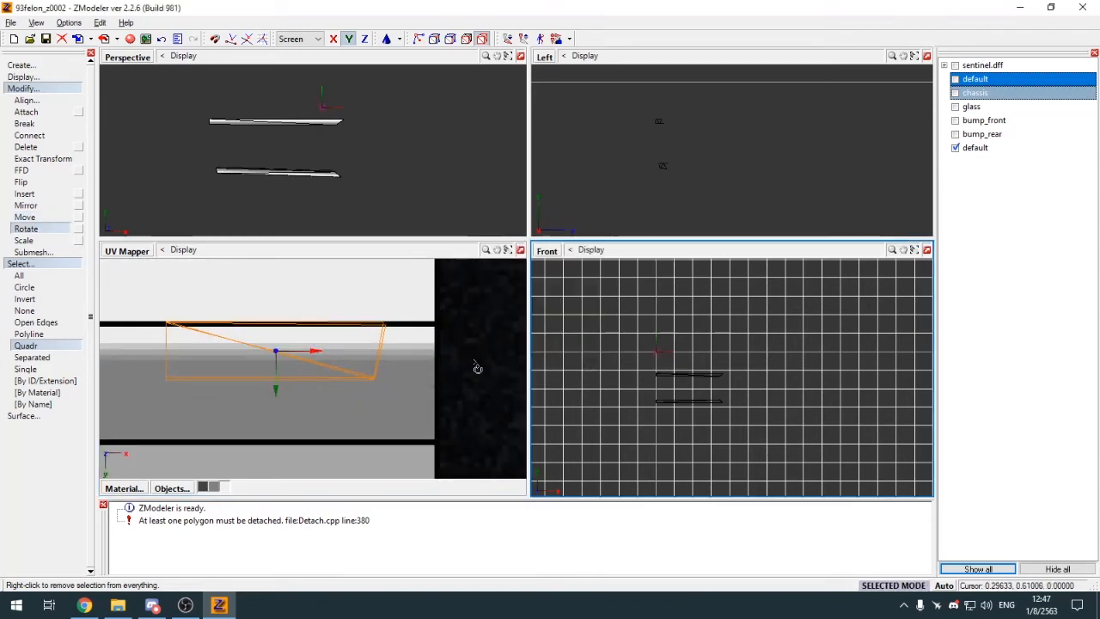
click(278, 351)
click(507, 367)
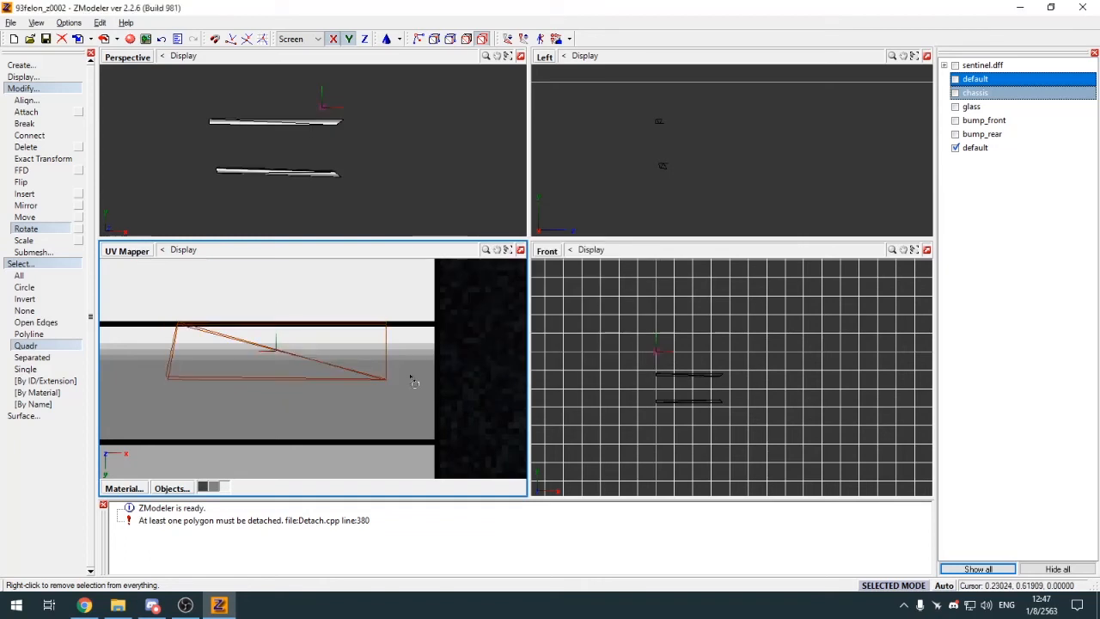
Step: Nudge and slightly shrink the strip UVs so their upper edge stays below the black line of the gradient block
key(m)
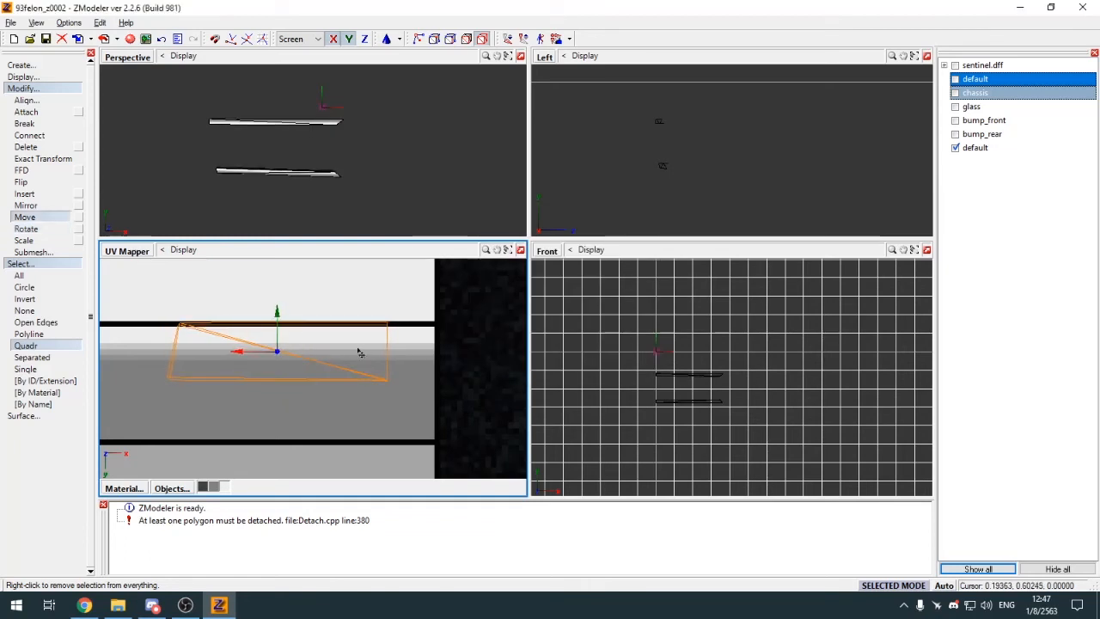
key(alt+w)
key(alt+w)
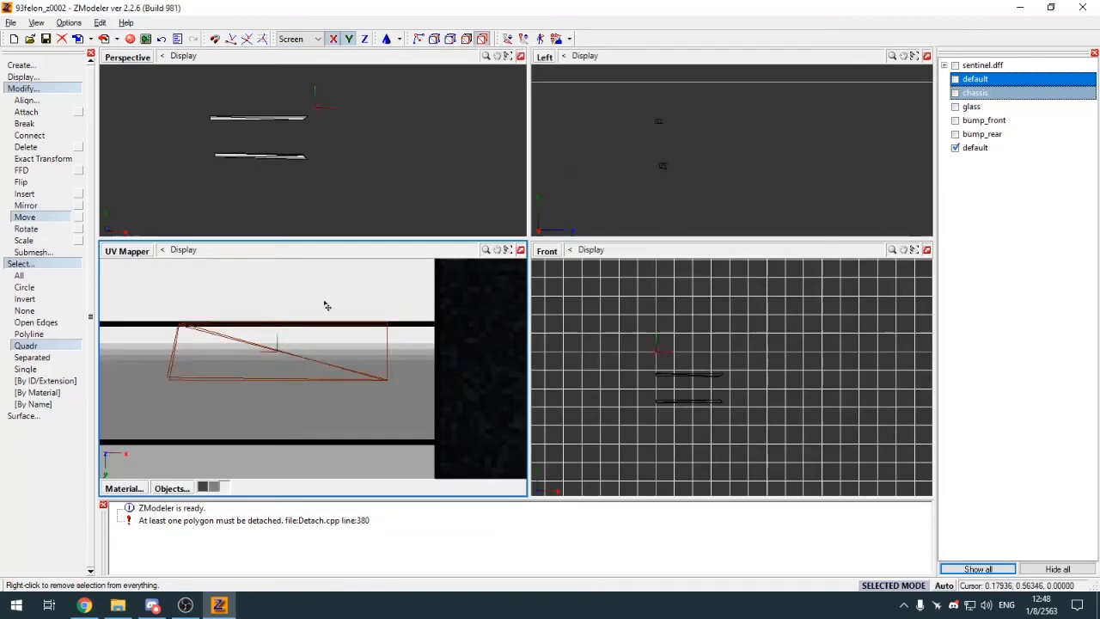
key(s)
click(303, 376)
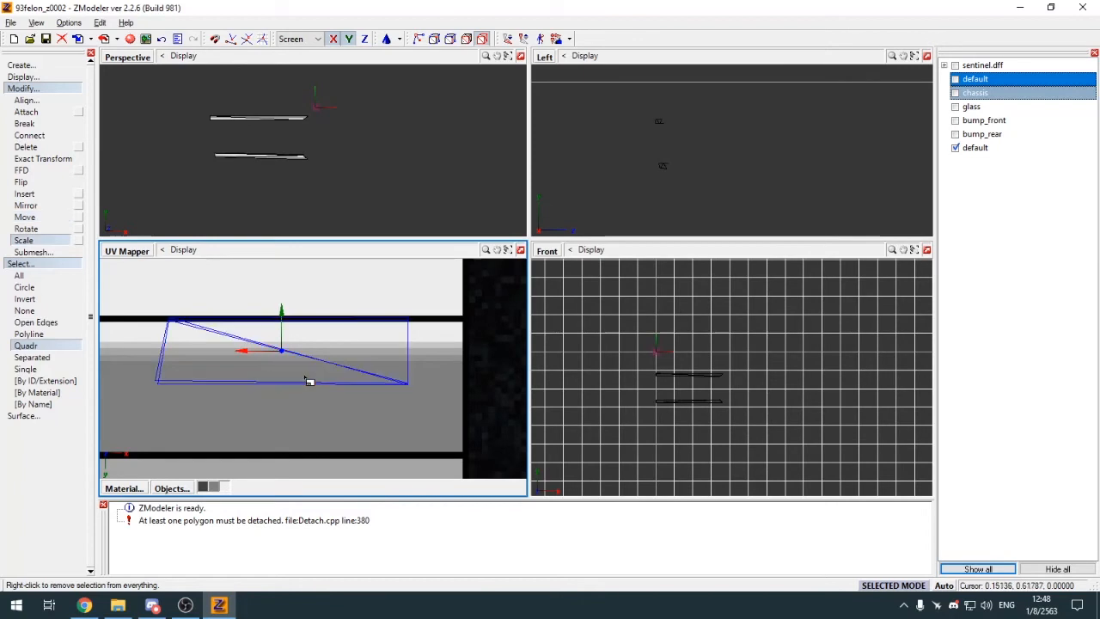
Step: Show the original default object again, briefly display the chassis to check the textured strips in place, and clear the selection
key(alt+w)
click(955, 79)
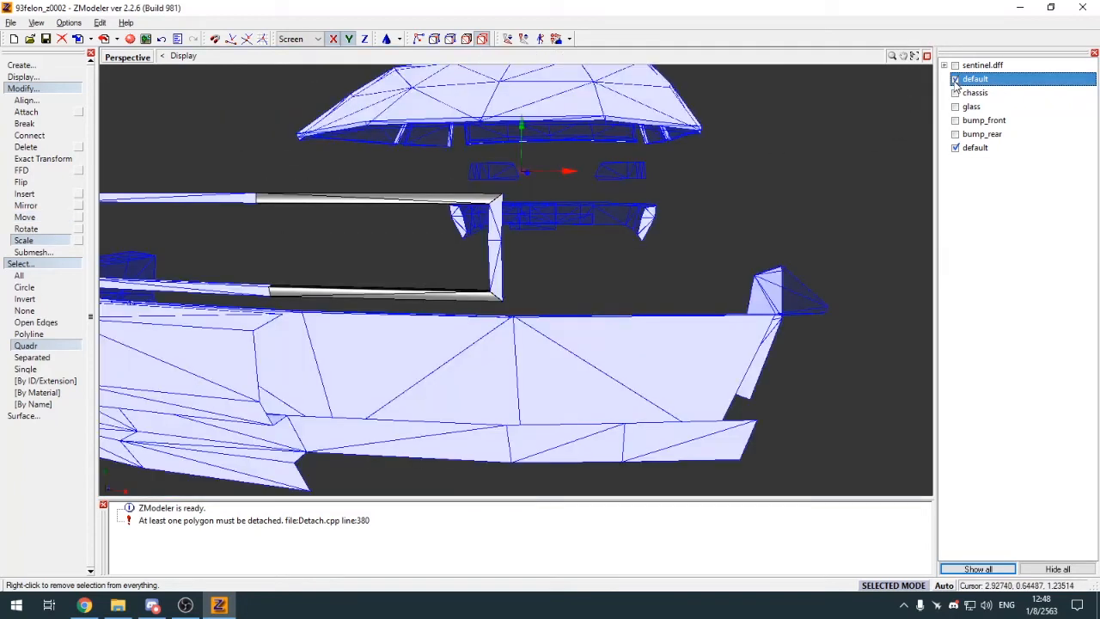
click(955, 93)
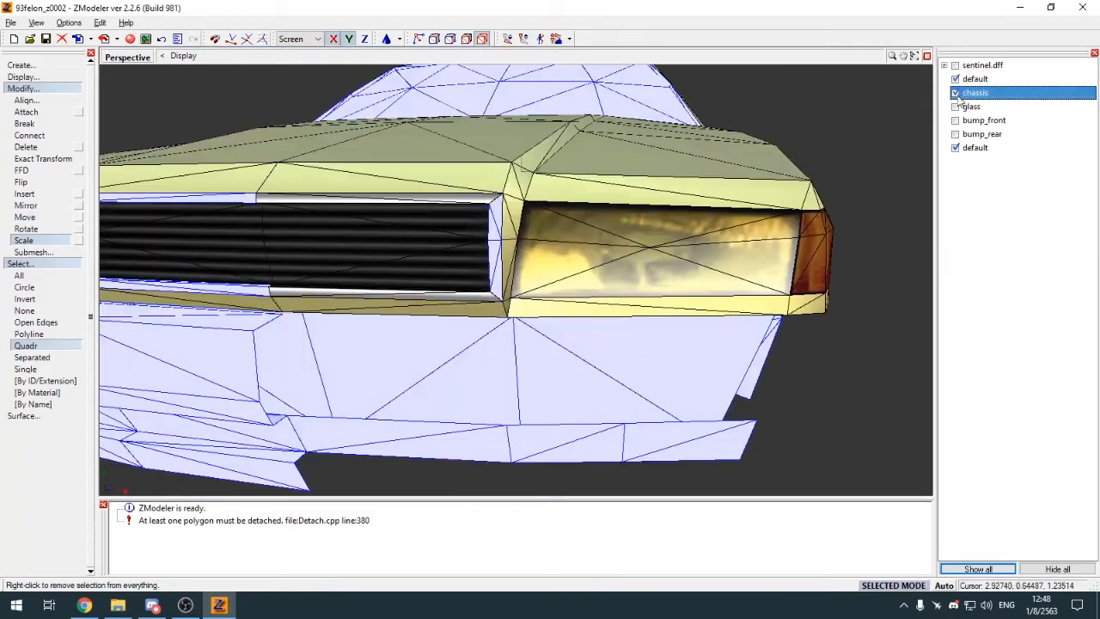
click(956, 94)
right_click(461, 246)
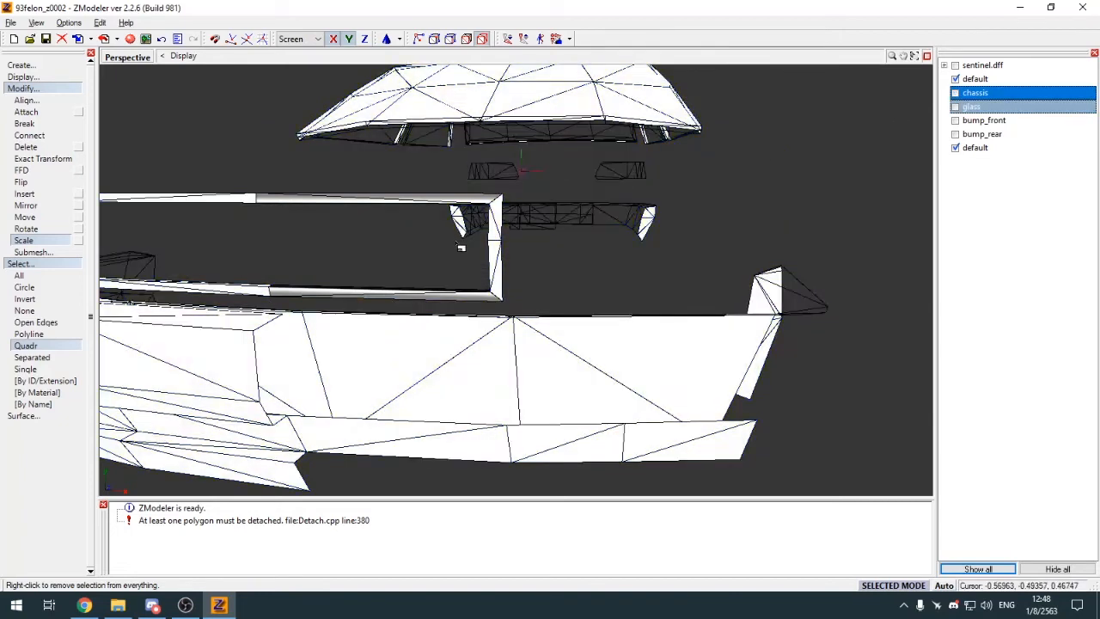
click(37, 89)
click(38, 97)
key(alt+w)
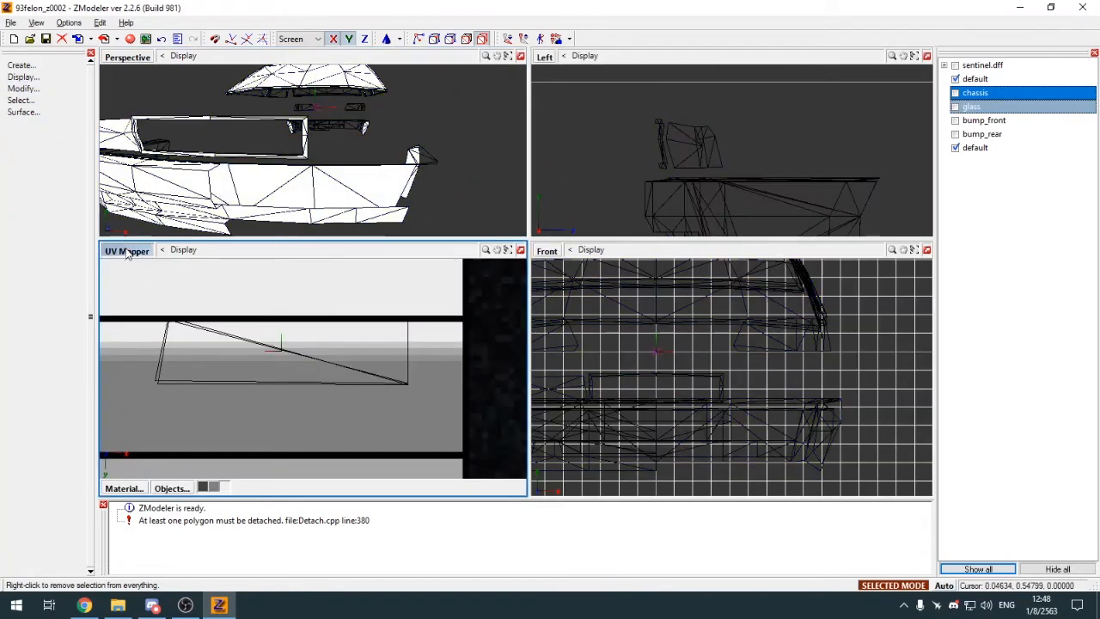
key(alt+w)
Step: Hide the textured strips object and turn selected mode off, leaving only the original default object displayed
click(975, 148)
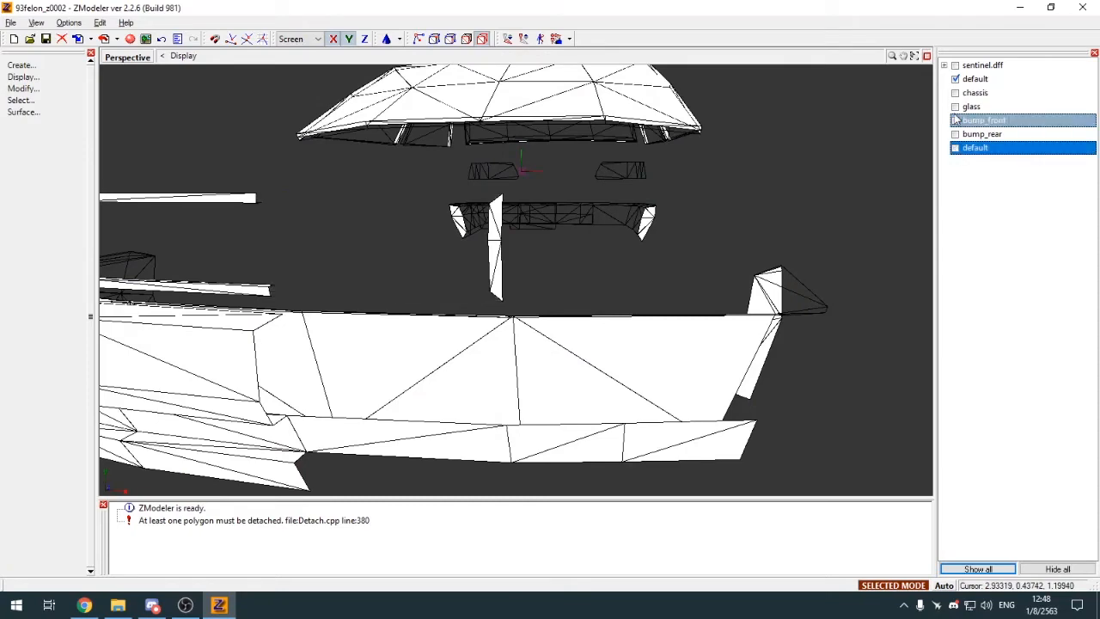
click(956, 79)
key(space)
click(956, 79)
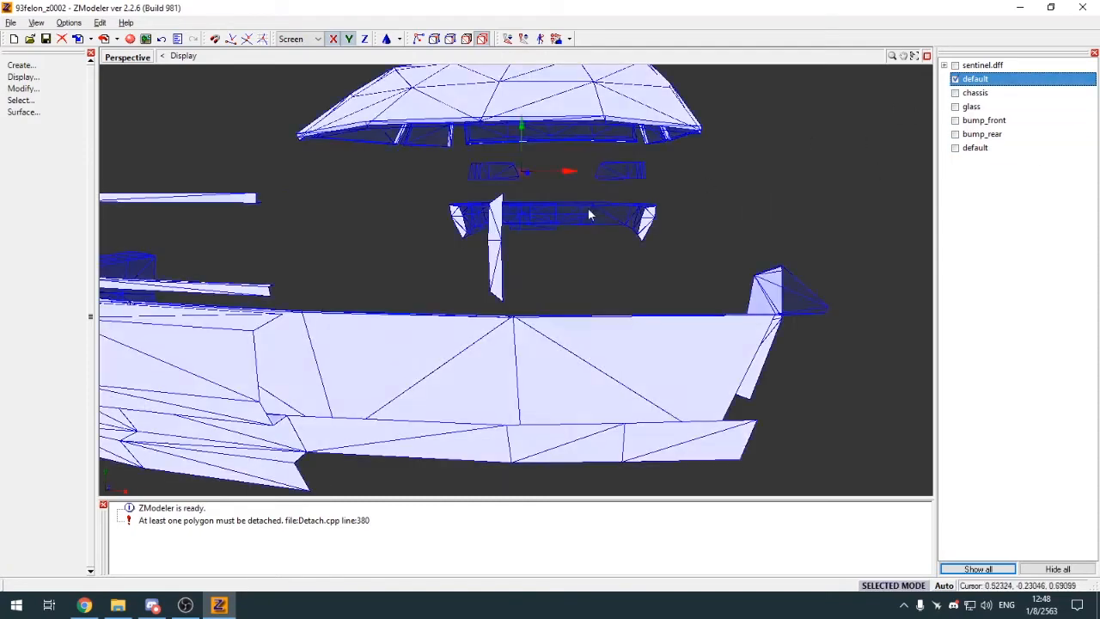
Step: Select the polygons of the vertical grille frame piece in the original default object
key(3)
middle_drag(502, 251, 567, 301)
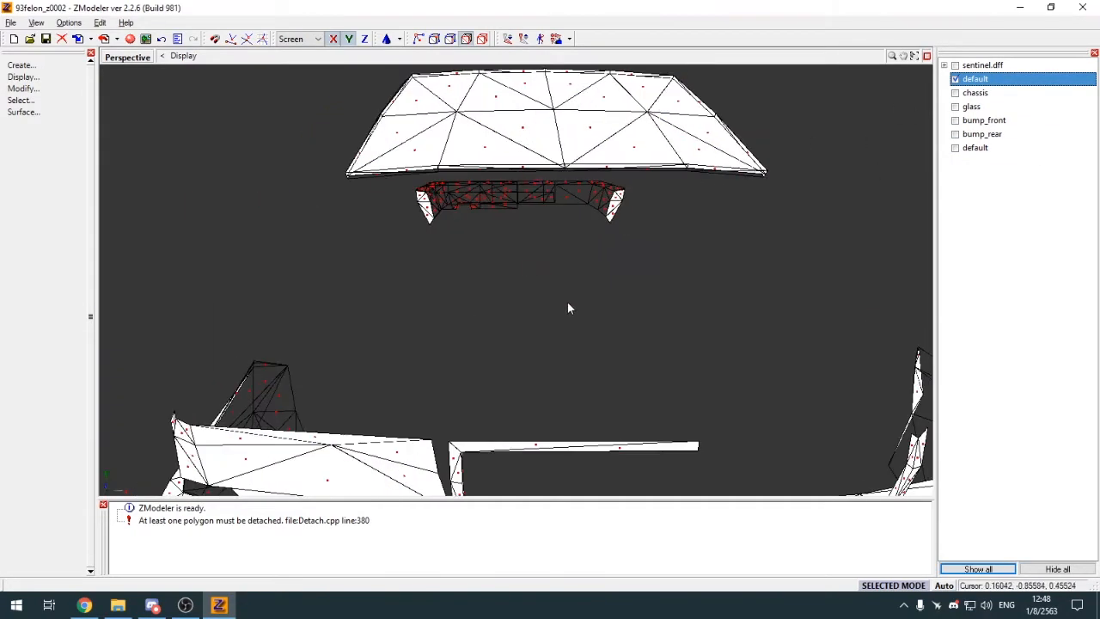
middle_drag(730, 349, 685, 334)
key(q)
drag(631, 372, 696, 444)
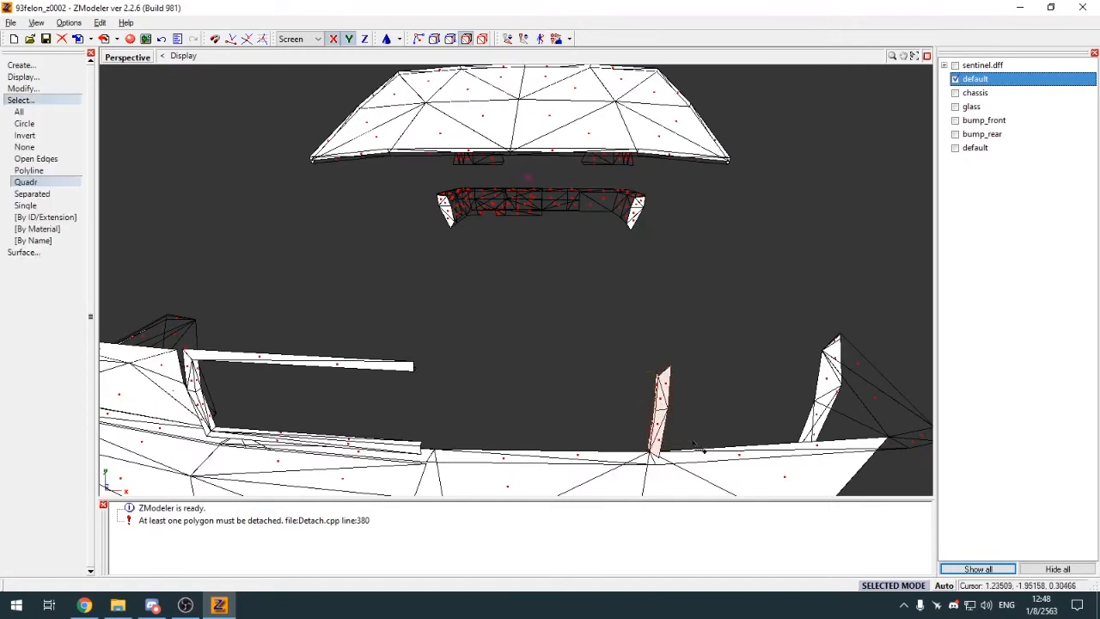
Step: Mute System Sounds in the Windows volume mixer and close the mixer
click(986, 605)
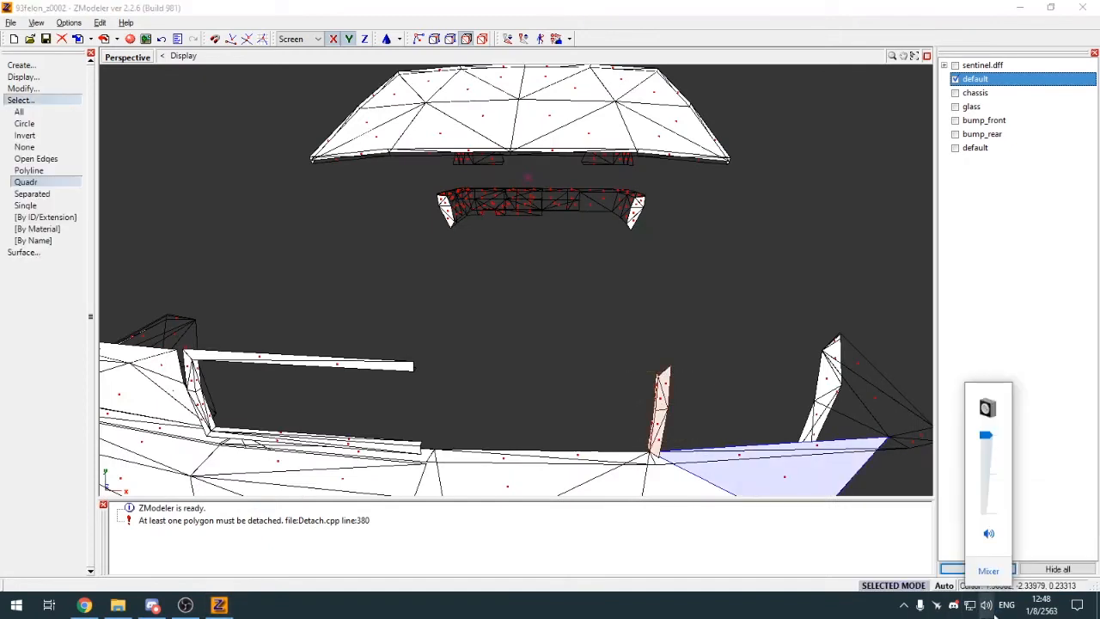
click(987, 570)
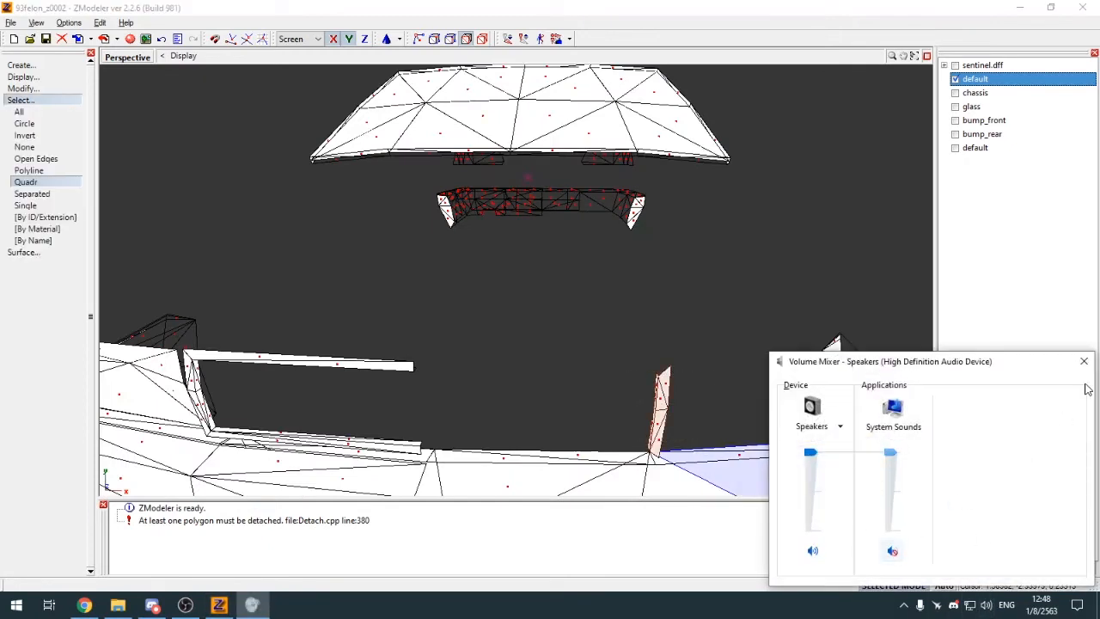
click(1083, 362)
Step: Detach the selected vertical grille frame polygons into a new object
click(32, 102)
middle_drag(471, 306, 474, 304)
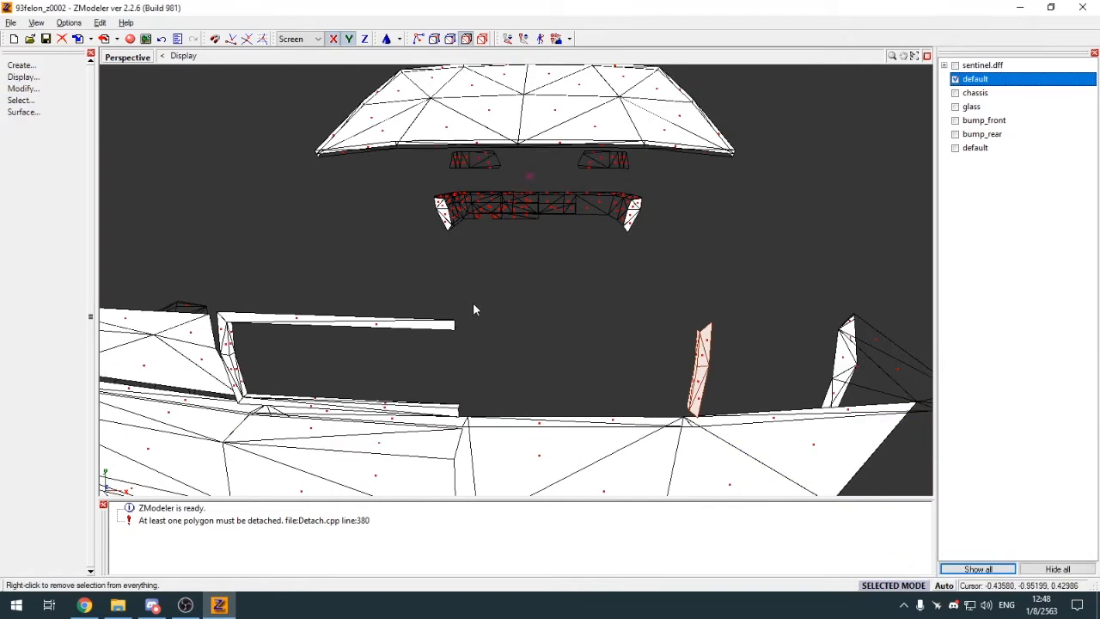
click(29, 89)
key(space)
click(80, 299)
click(224, 258)
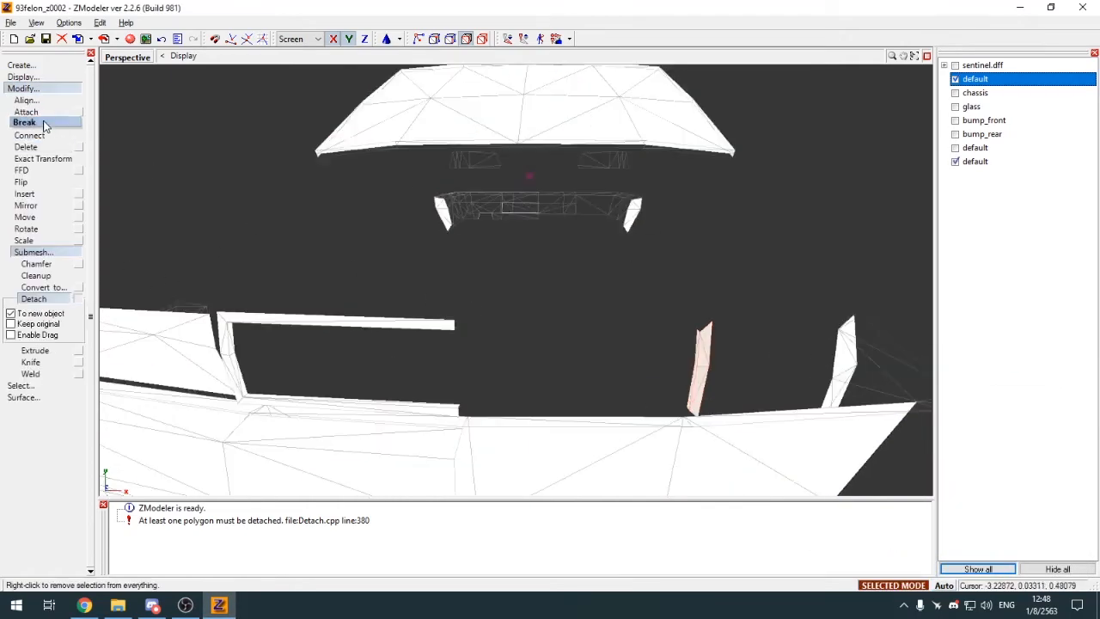
Step: Return to object level and hide the original default object, leaving only the detached vertical piece displayed
click(38, 89)
key(4)
click(975, 79)
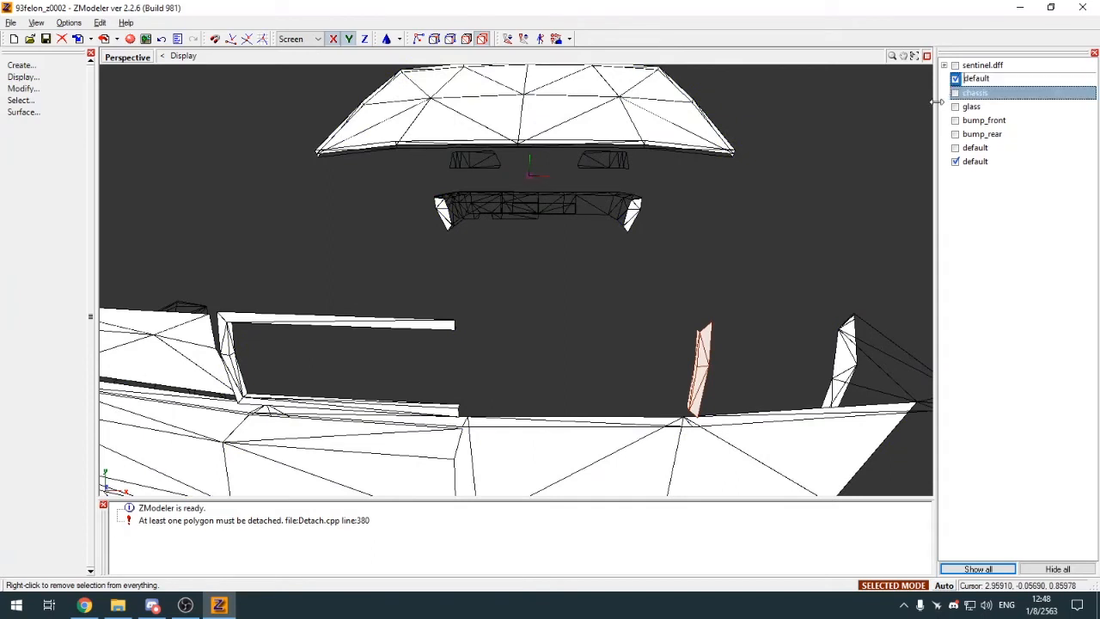
click(956, 79)
Step: Turn selected mode off and assign the vehiclegeneric256 material to the detached vertical piece
key(e)
scroll(436, 176, down, 1)
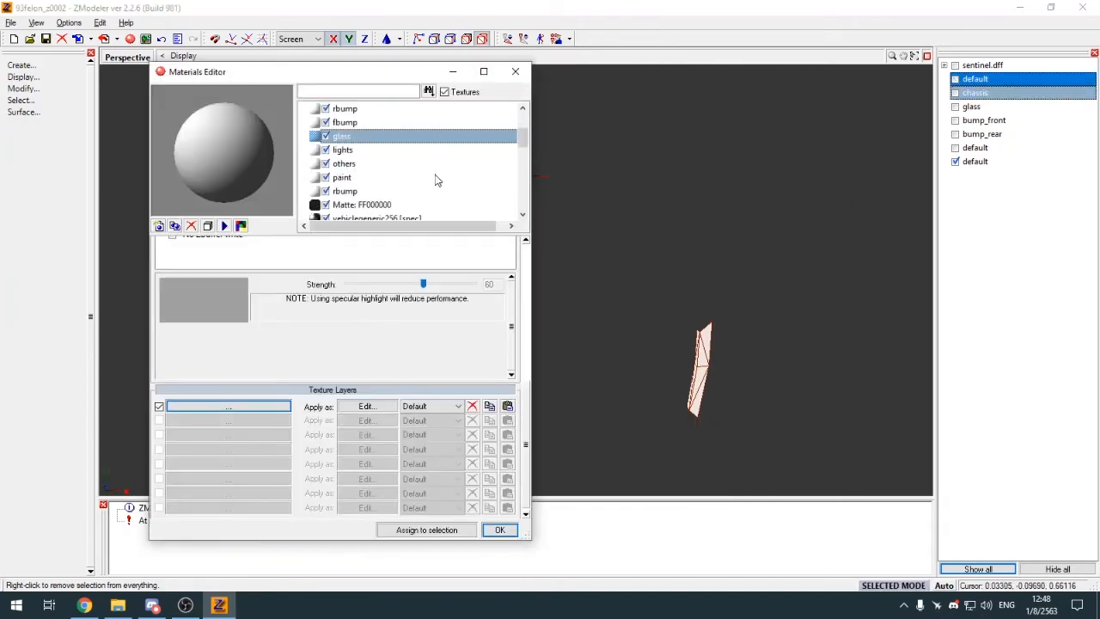
scroll(436, 180, down, 2)
click(417, 178)
click(469, 533)
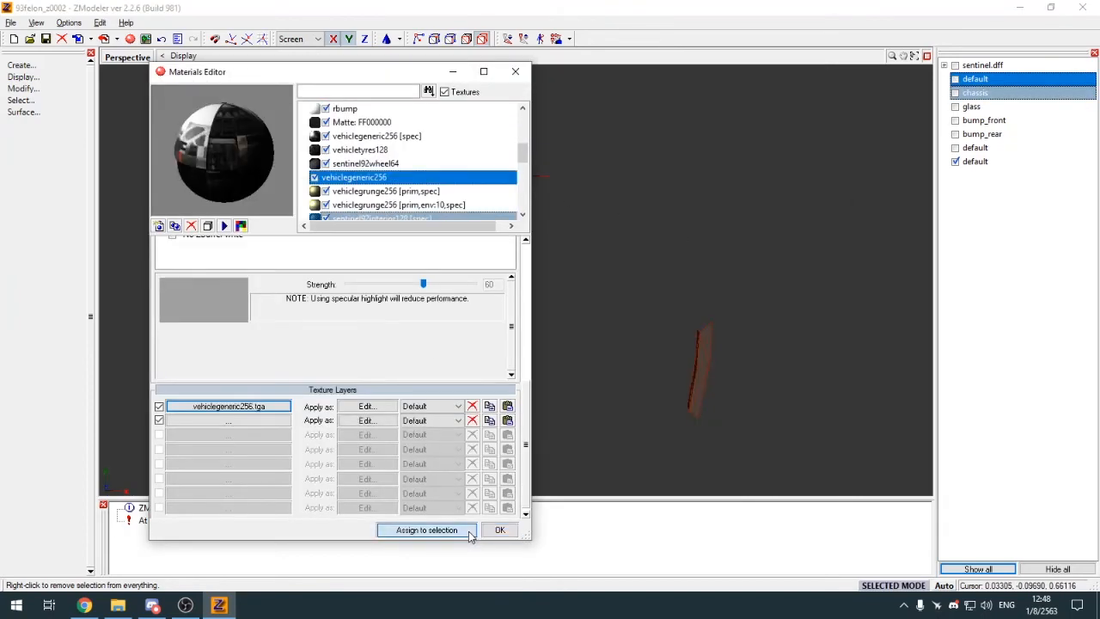
click(499, 529)
Step: Show all four viewports and generate new UV mapping for the vertical piece from the Front view
click(927, 56)
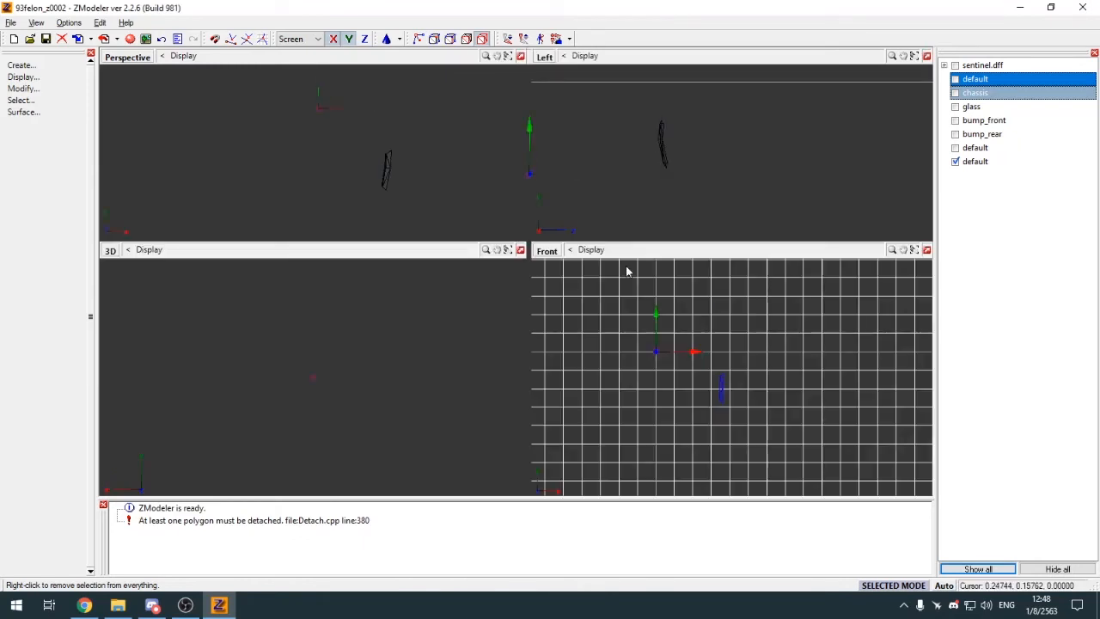
click(721, 396)
click(558, 358)
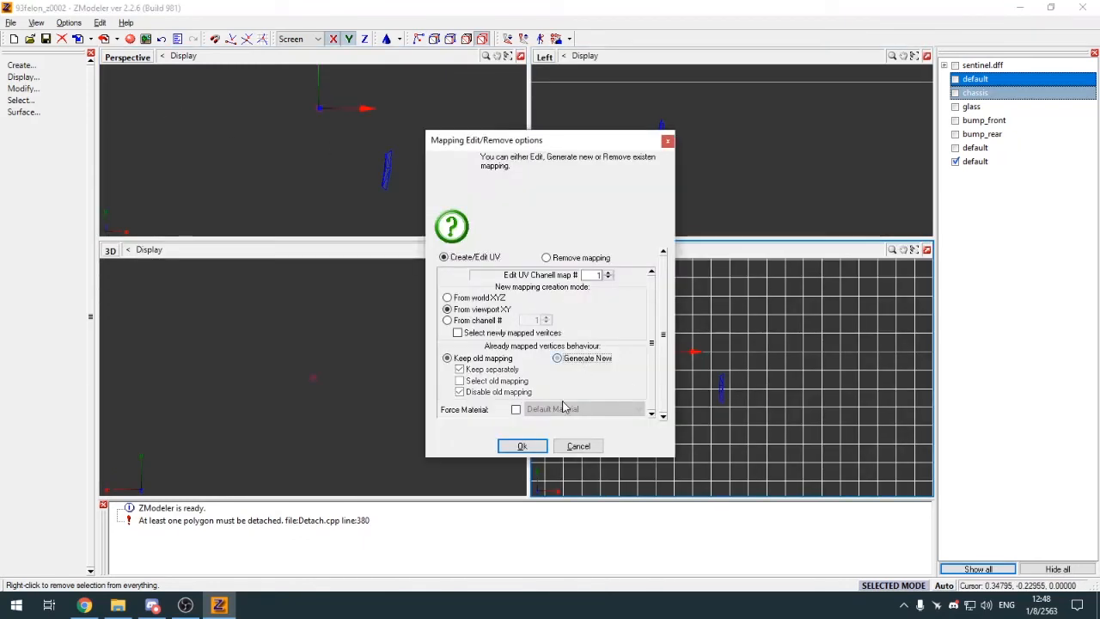
click(522, 445)
Step: Show the textured strips, open their UV mapping with the old mapping kept, and turn the 3D viewport into a UV Mapper
click(373, 147)
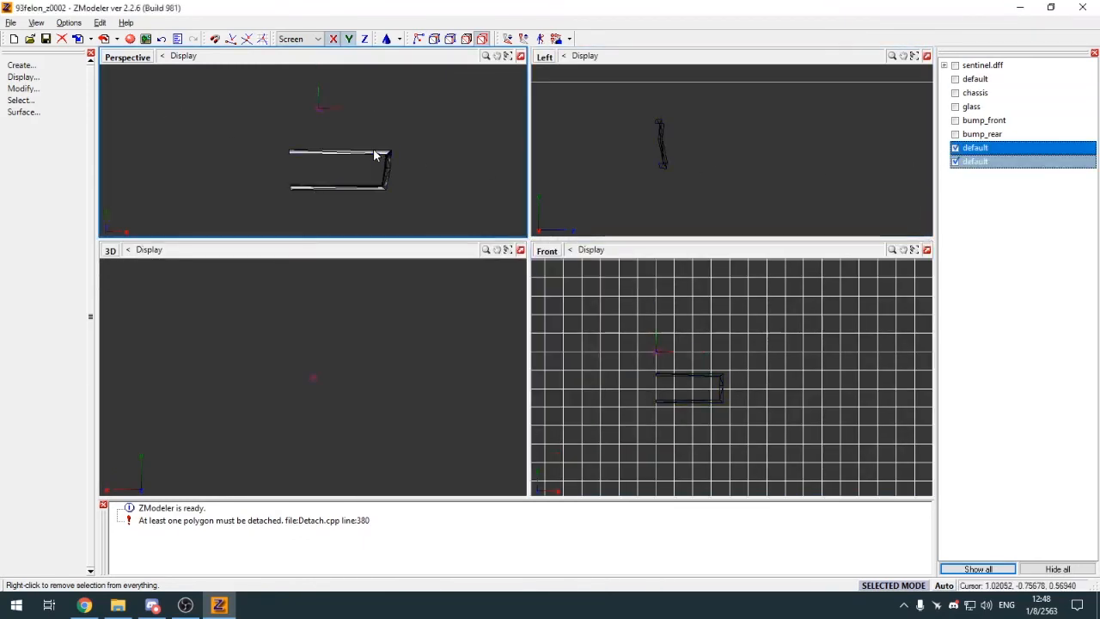
click(375, 150)
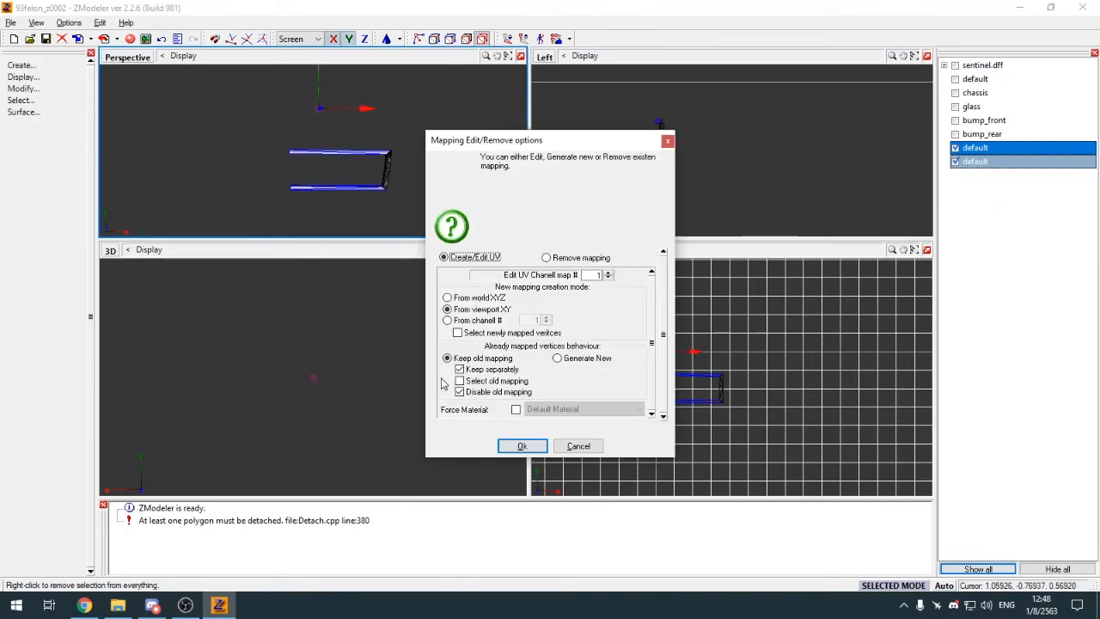
click(522, 442)
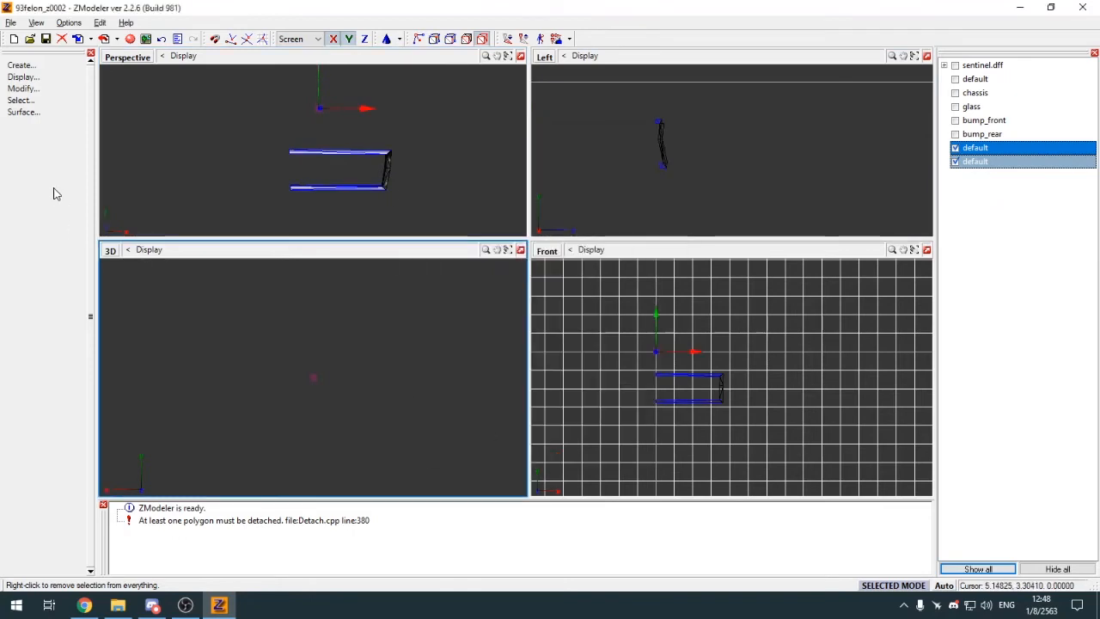
click(108, 258)
click(143, 389)
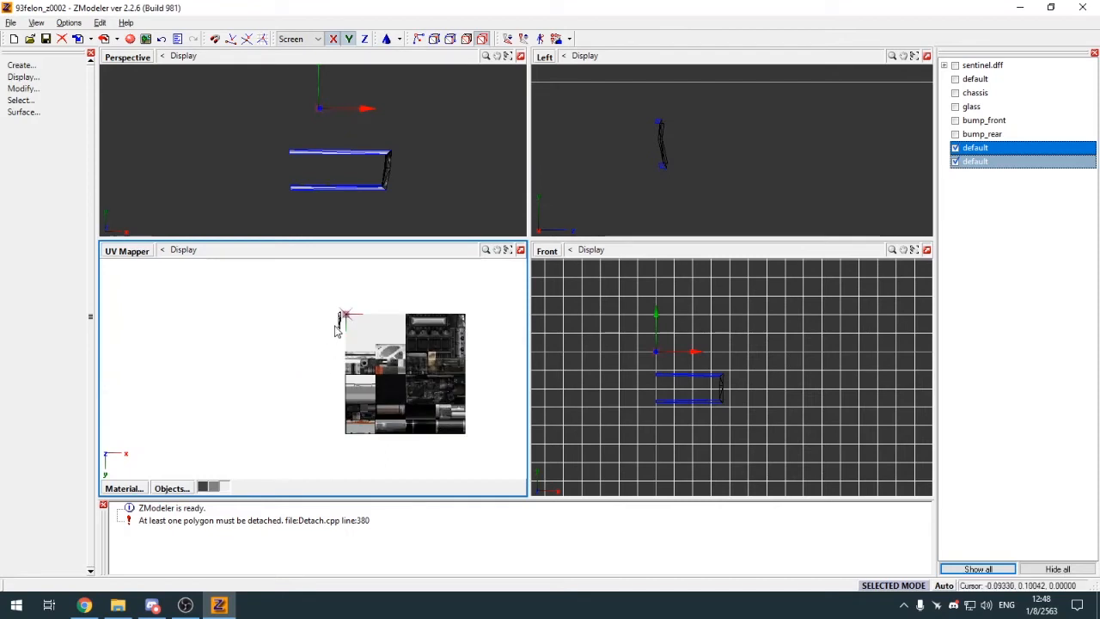
Step: Move the vertical piece's UVs onto the light block of the texture and rotate them a quarter turn
scroll(338, 319, up, 1)
key(m)
drag(339, 320, 359, 368)
scroll(365, 427, up, 2)
key(r)
click(358, 367)
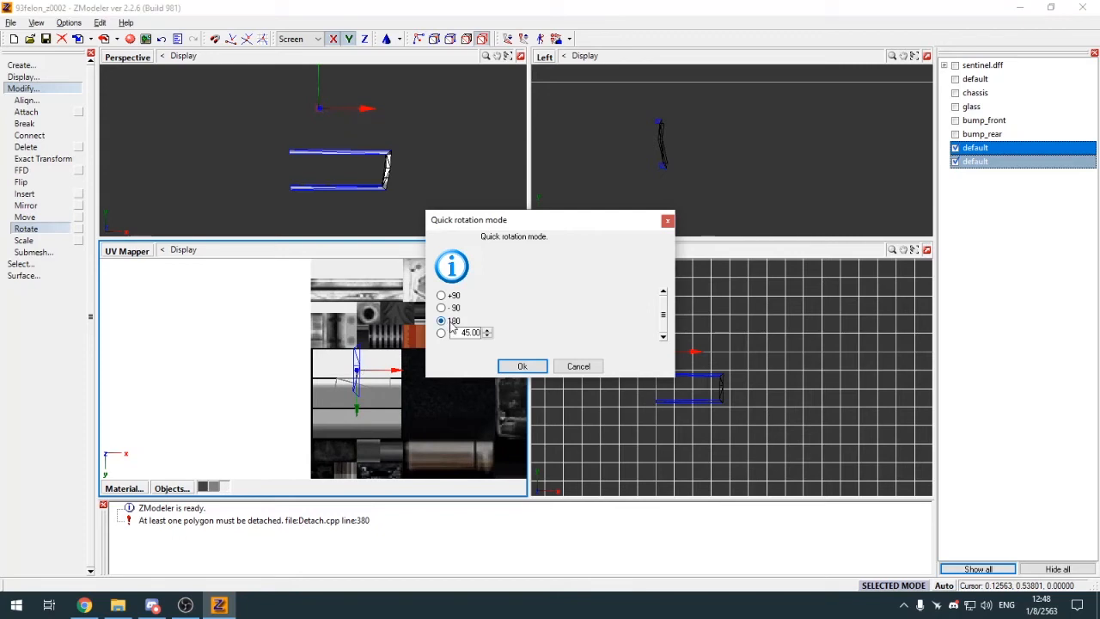
click(509, 369)
middle_drag(412, 210, 277, 132)
Step: Move the vertical piece's UVs down onto the gradient block, overlapping the strip UVs
scroll(370, 375, up, 2)
key(m)
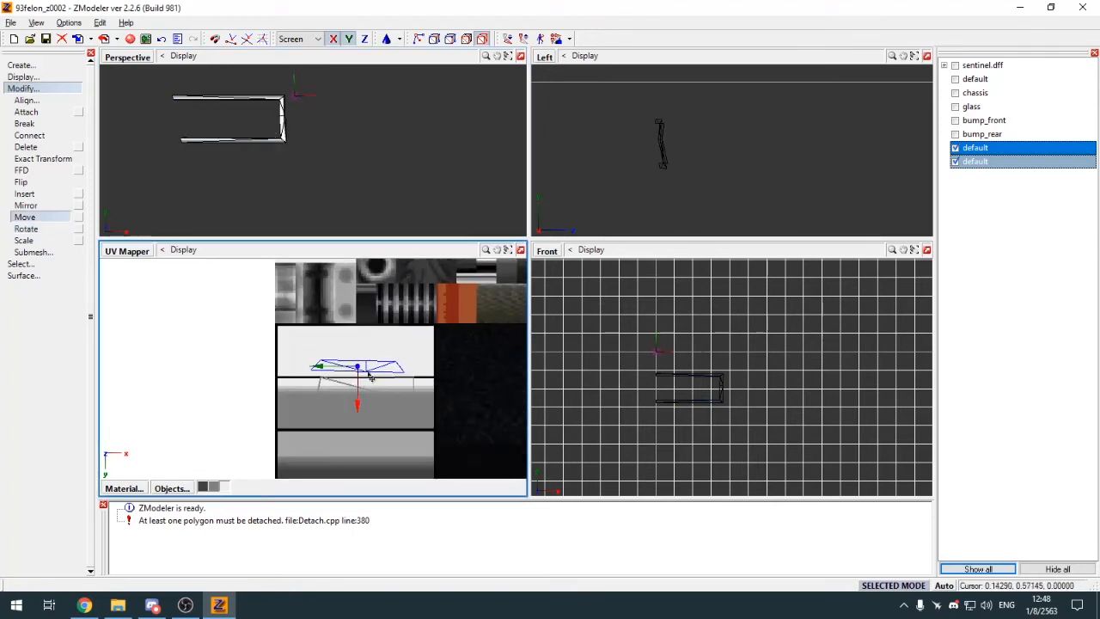
scroll(370, 375, up, 3)
key(r)
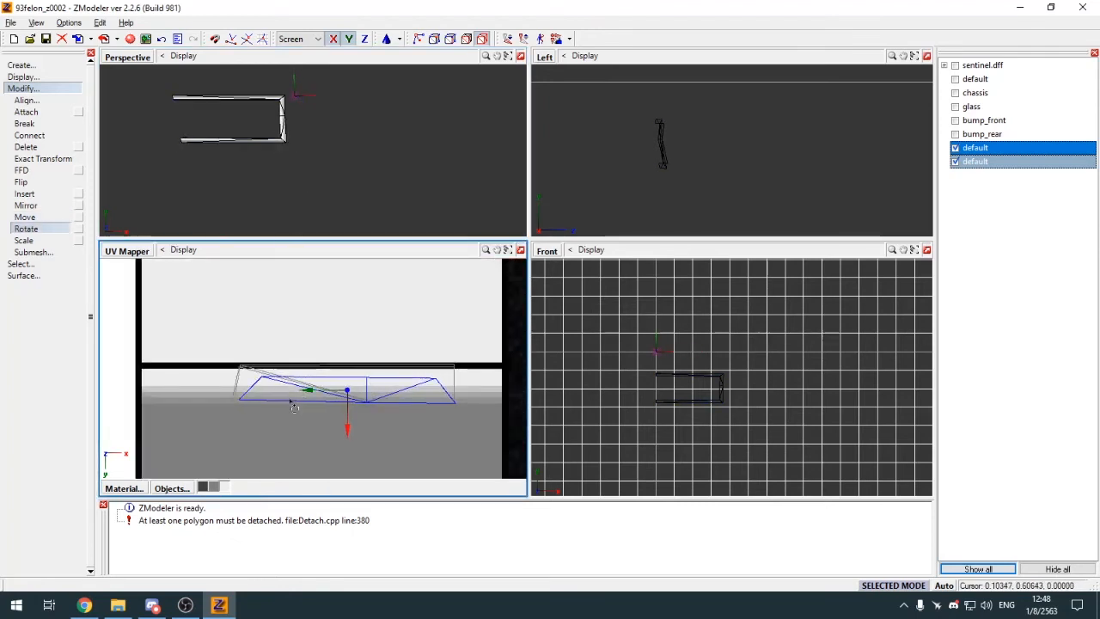
key(m)
key(s)
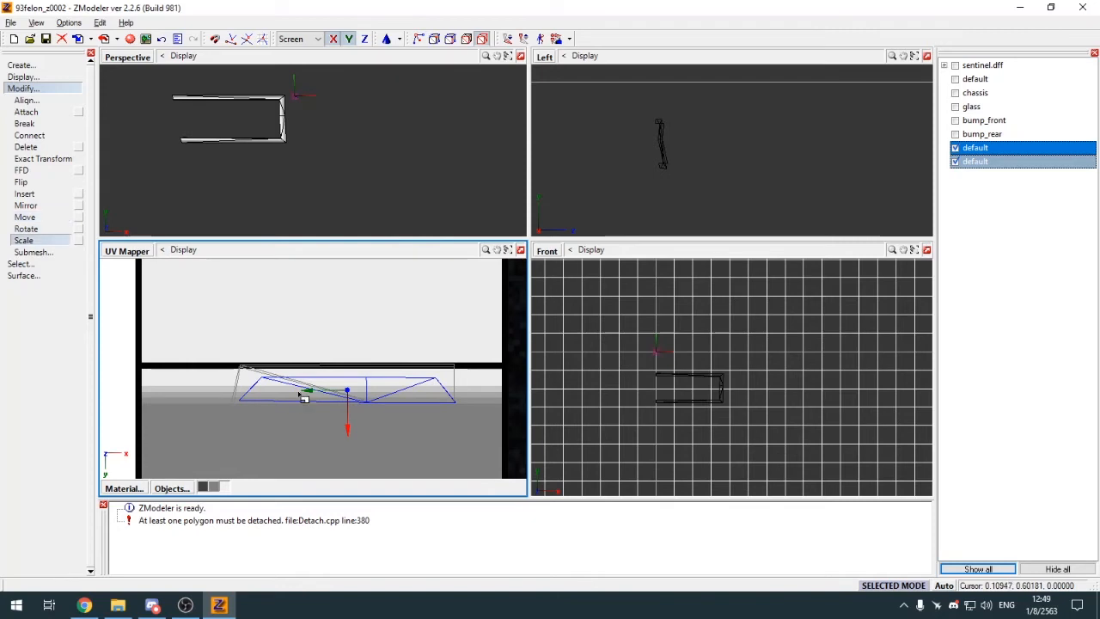
Step: Select the vertical piece's UVs and raise them along Y only, up to the black line of the gradient block
key(q)
drag(218, 364, 528, 441)
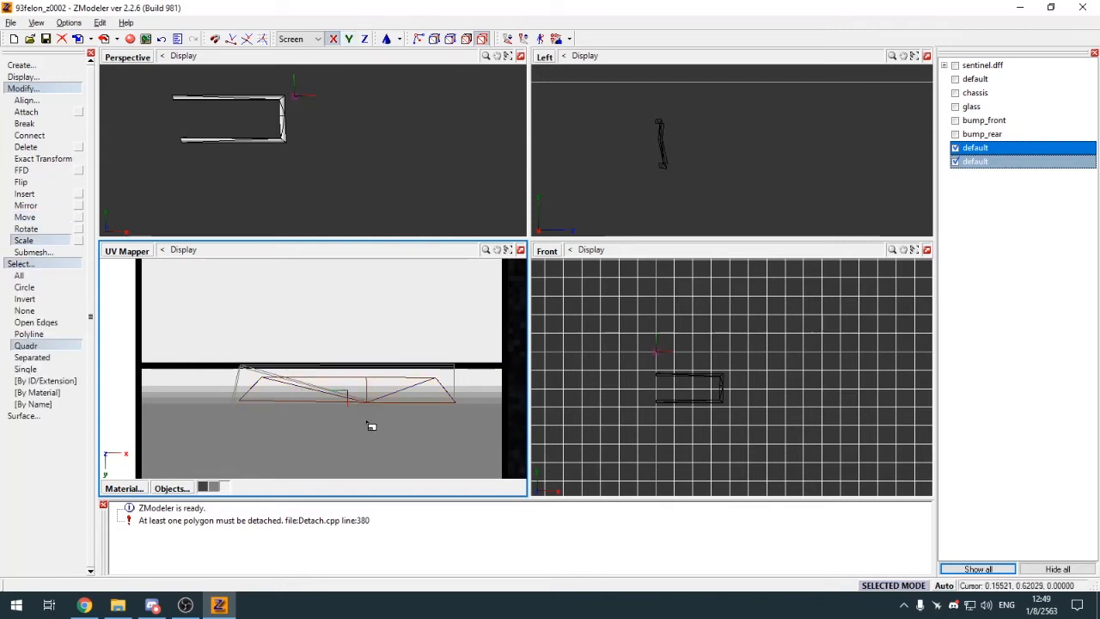
scroll(326, 422, down, 5)
key(Tab)
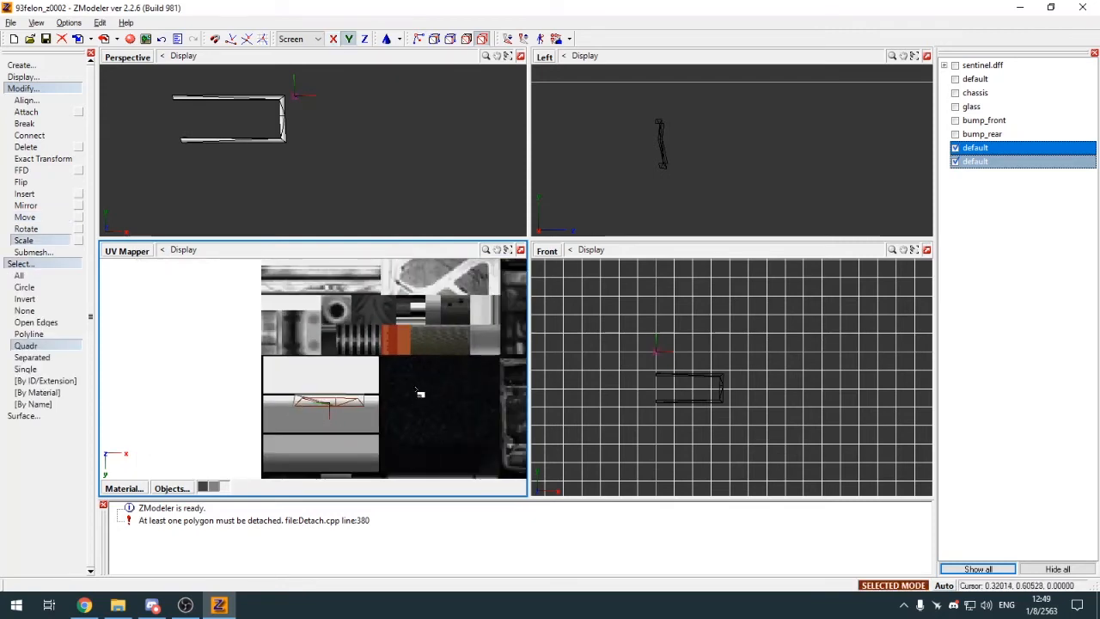
scroll(332, 430, up, 2)
key(m)
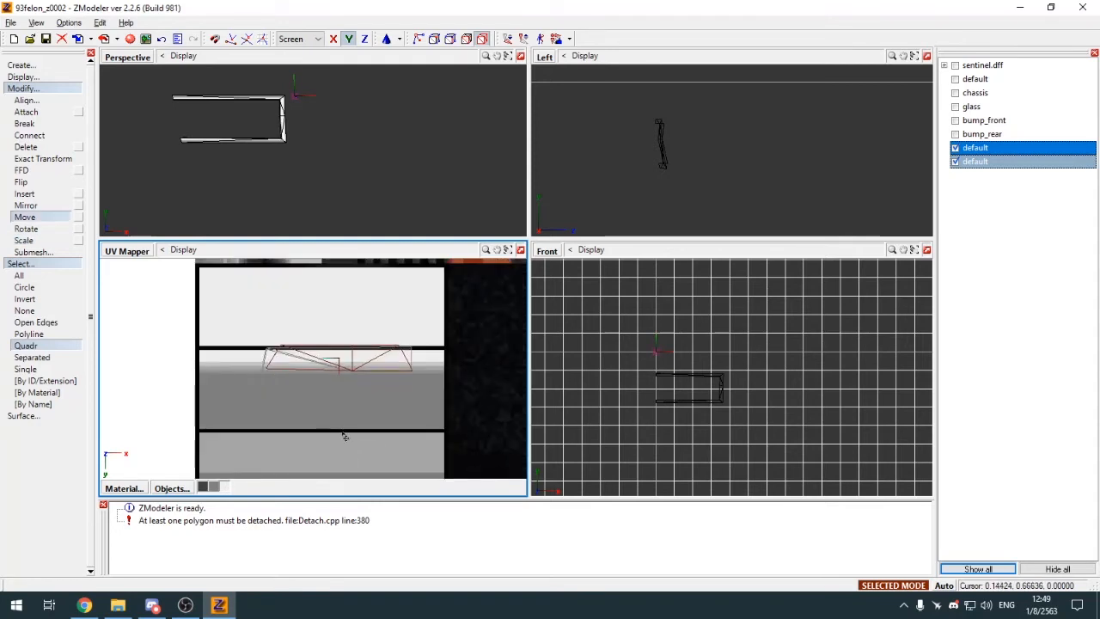
Step: Stretch the vertical piece's UVs in height and nudge them to line up with the strip UVs
key(s)
scroll(368, 356, up, 3)
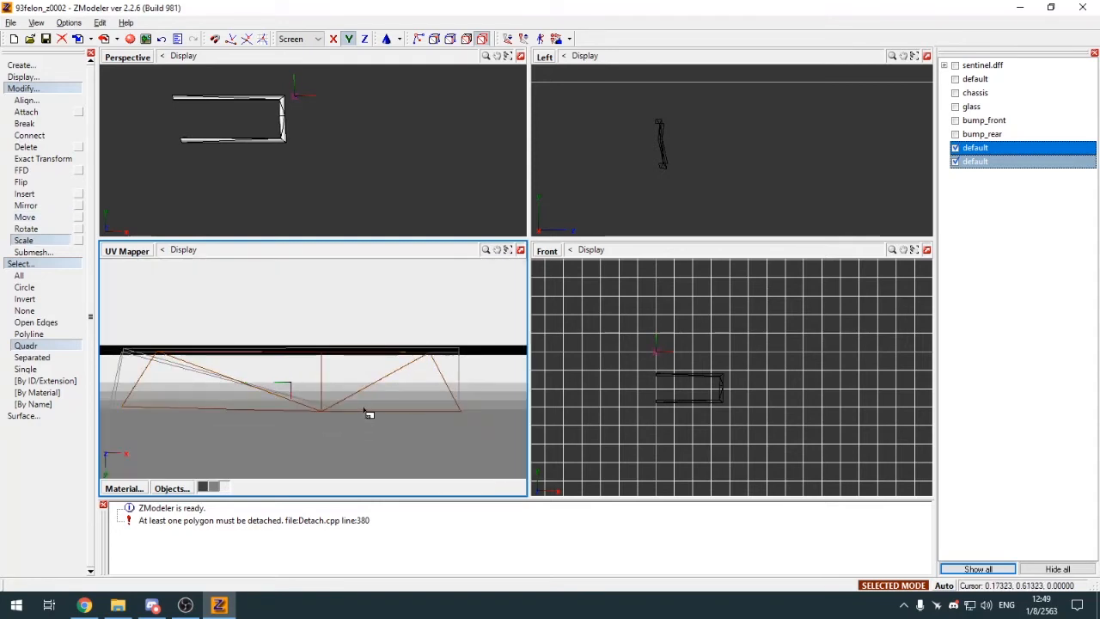
drag(365, 409, 371, 428)
key(m)
drag(380, 399, 388, 398)
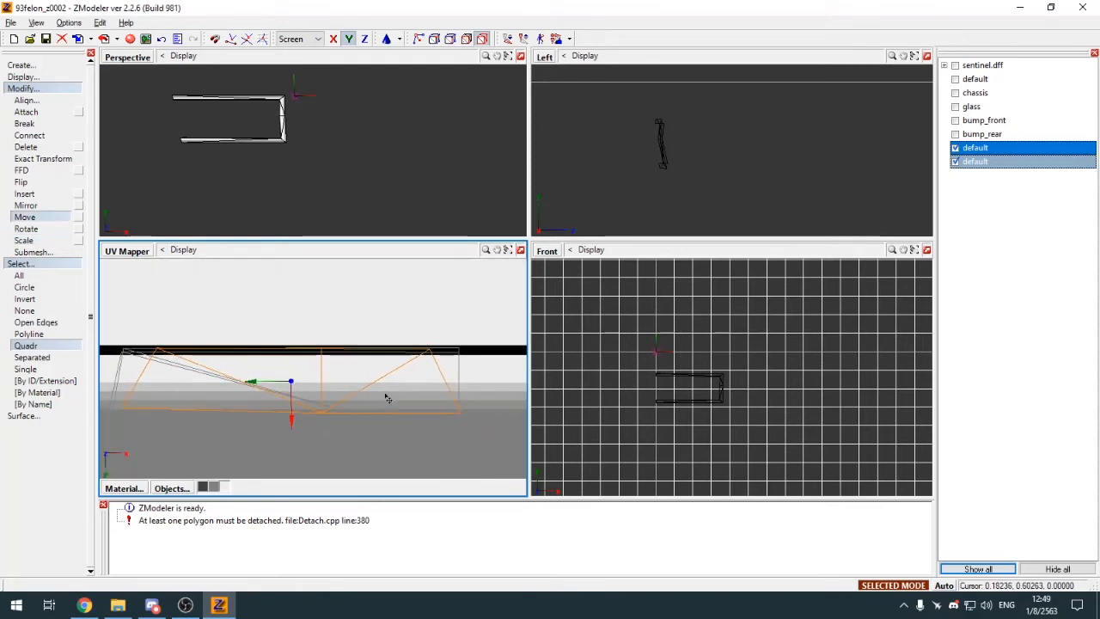
Step: Check the textured vertical piece in the perspective view, turn selected mode off and return the UV Mapper viewport to 3D
key(alt+w)
middle_drag(336, 170, 426, 160)
key(alt+w)
key(a)
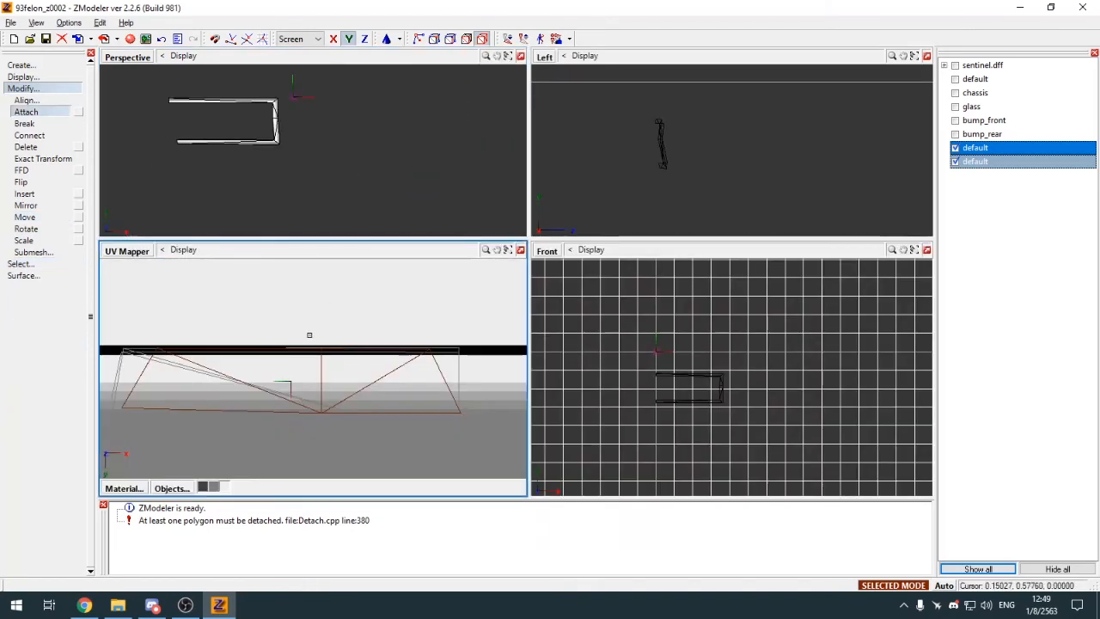
key(space)
click(127, 251)
click(134, 266)
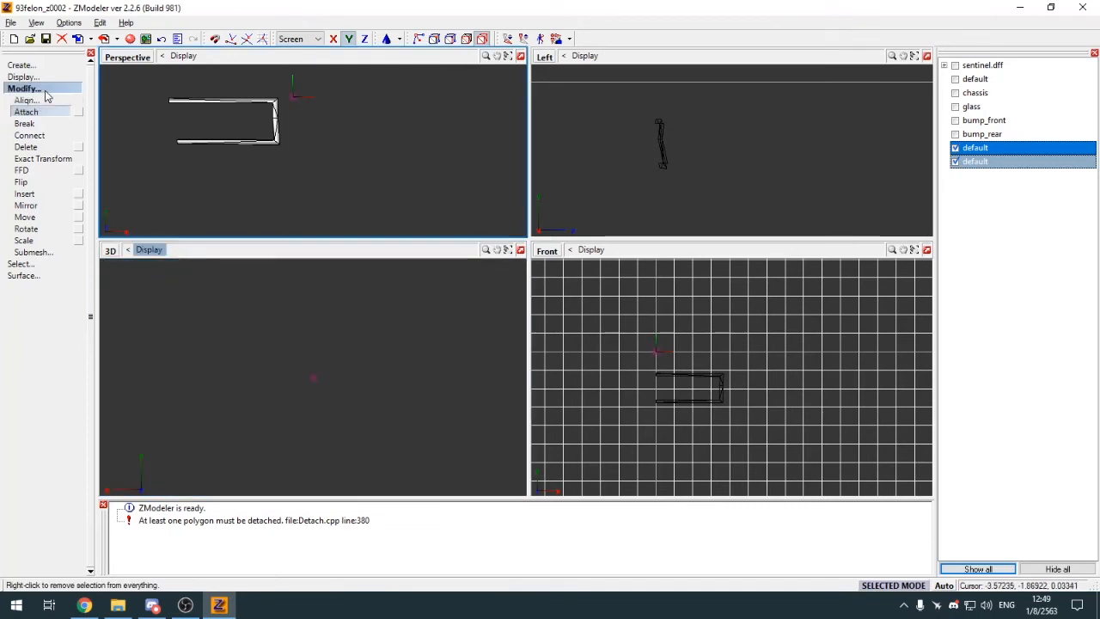
Step: Attach the vertical piece to the textured strips to form one grille frame object
click(43, 89)
key(alt+w)
middle_drag(222, 171, 451, 245)
key(a)
click(765, 165)
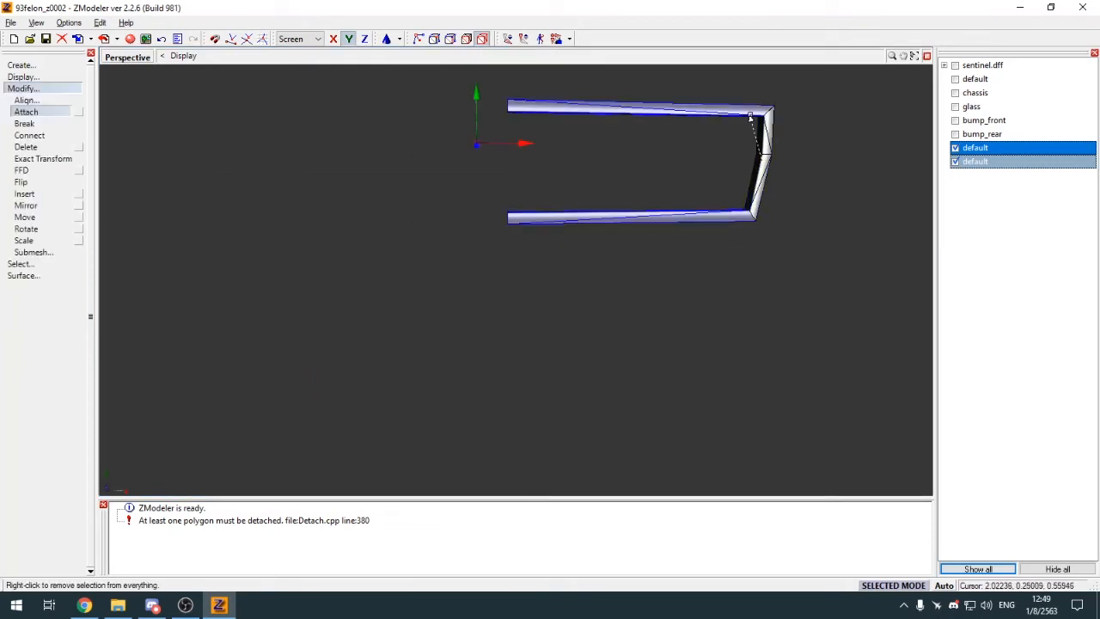
click(751, 118)
click(43, 90)
Step: Examine the end and corner vertices of the joined grille frame and their normals at vertex level
middle_drag(262, 193, 526, 191)
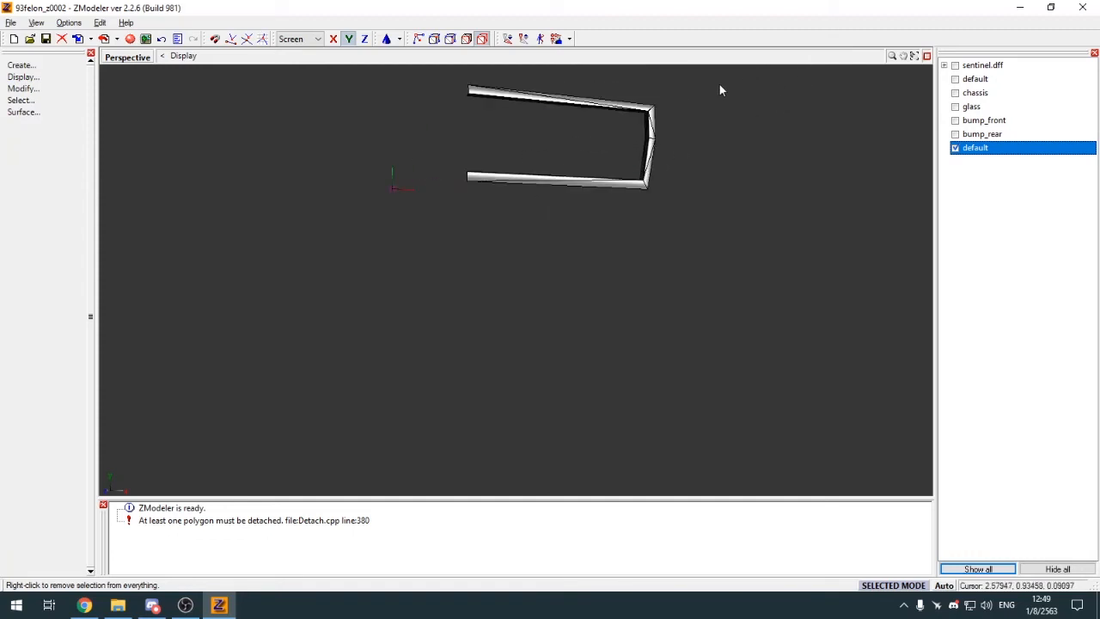
key(1)
middle_drag(639, 114, 335, 95)
key(q)
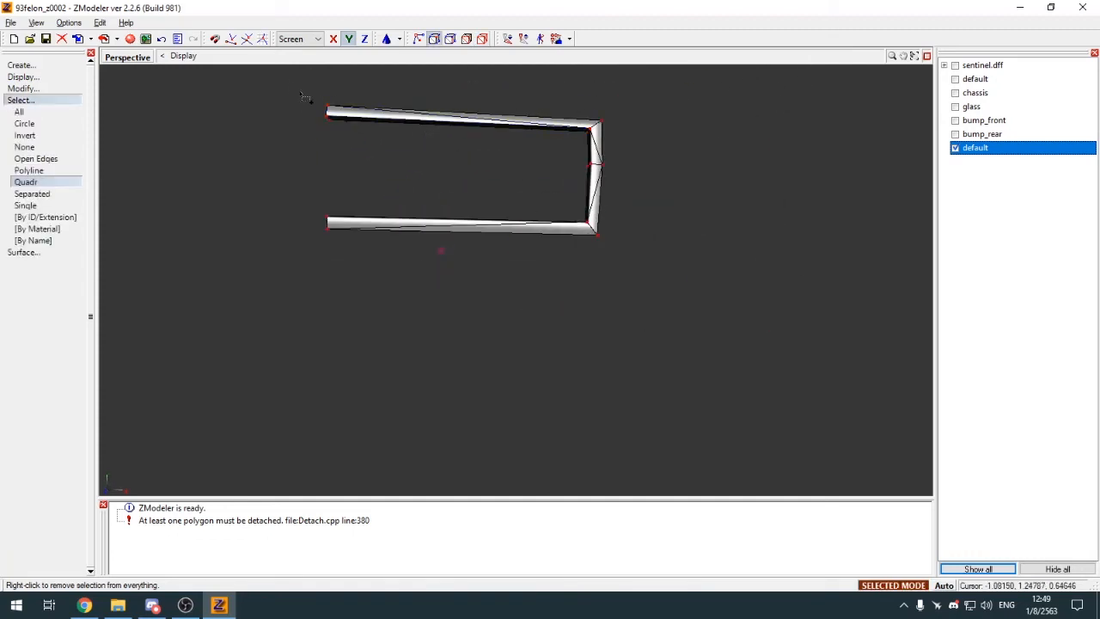
drag(330, 117, 331, 119)
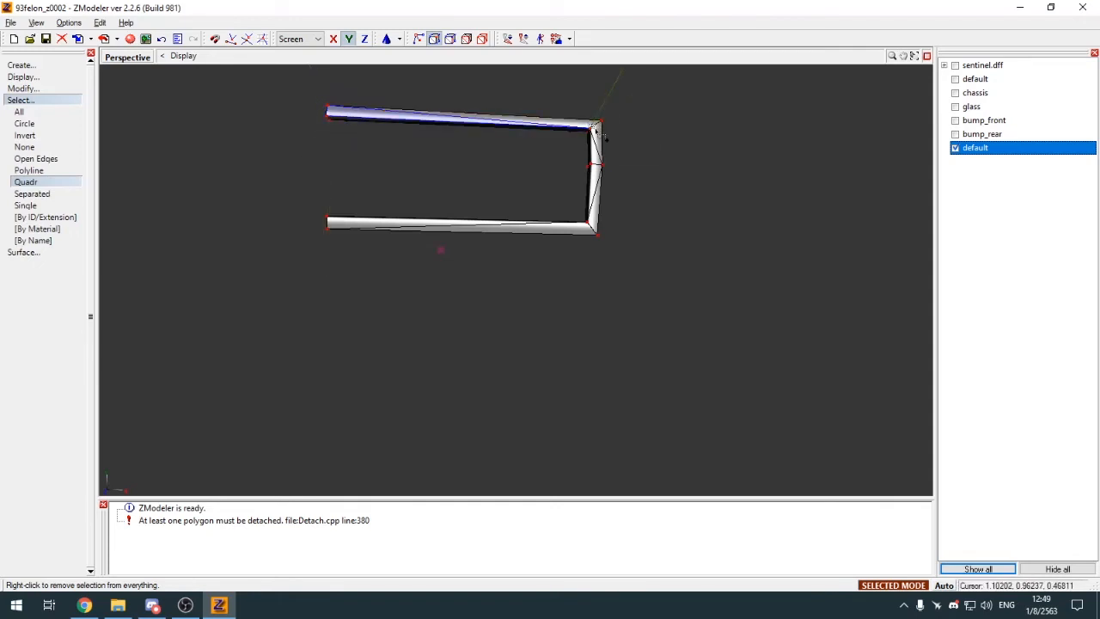
drag(580, 129, 589, 137)
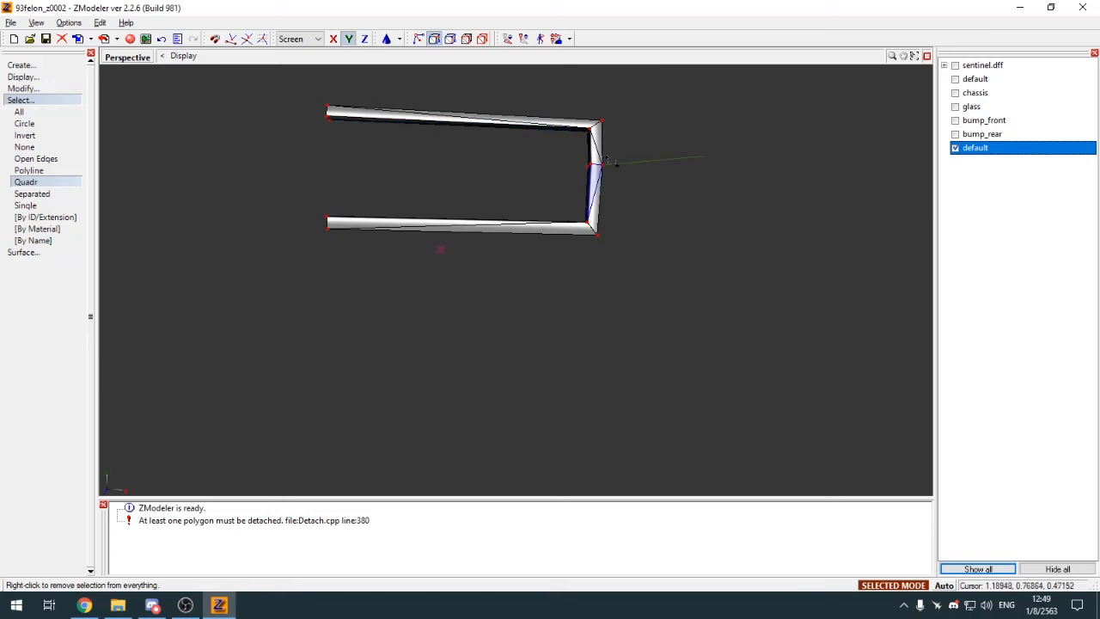
middle_drag(621, 183, 611, 177)
scroll(677, 170, up, 2)
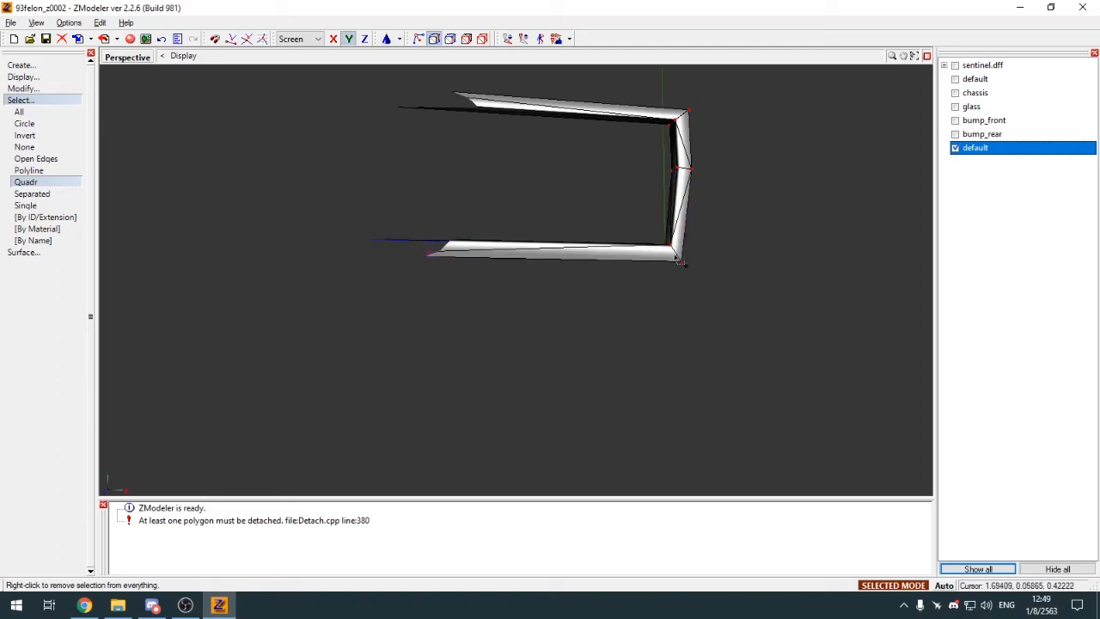
middle_drag(681, 262, 722, 314)
drag(780, 365, 781, 368)
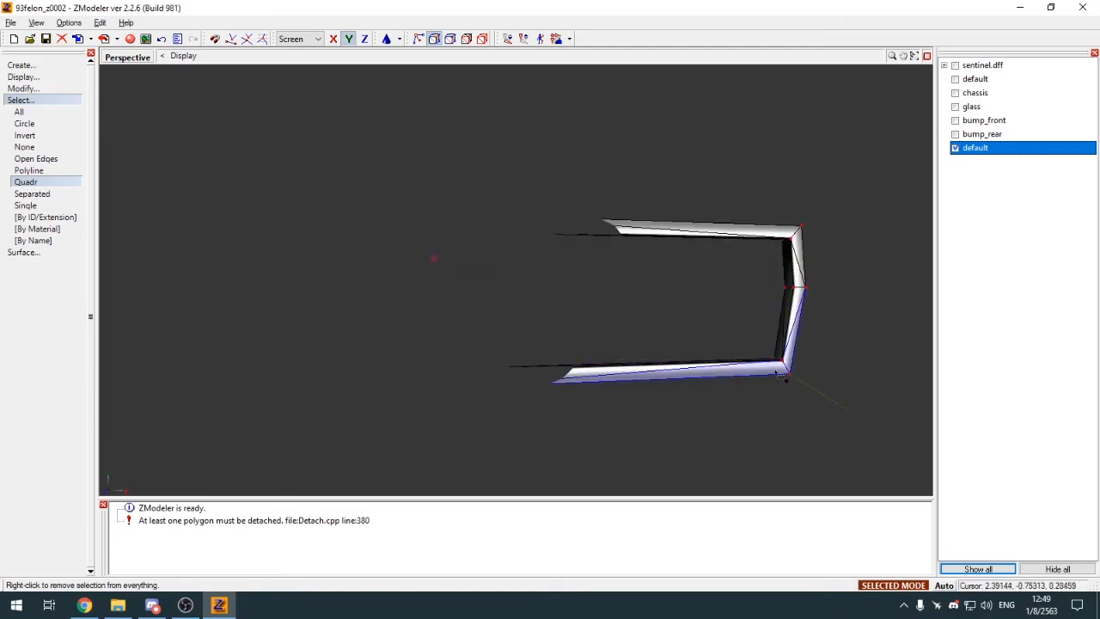
scroll(771, 372, down, 3)
scroll(568, 357, up, 3)
drag(595, 378, 596, 379)
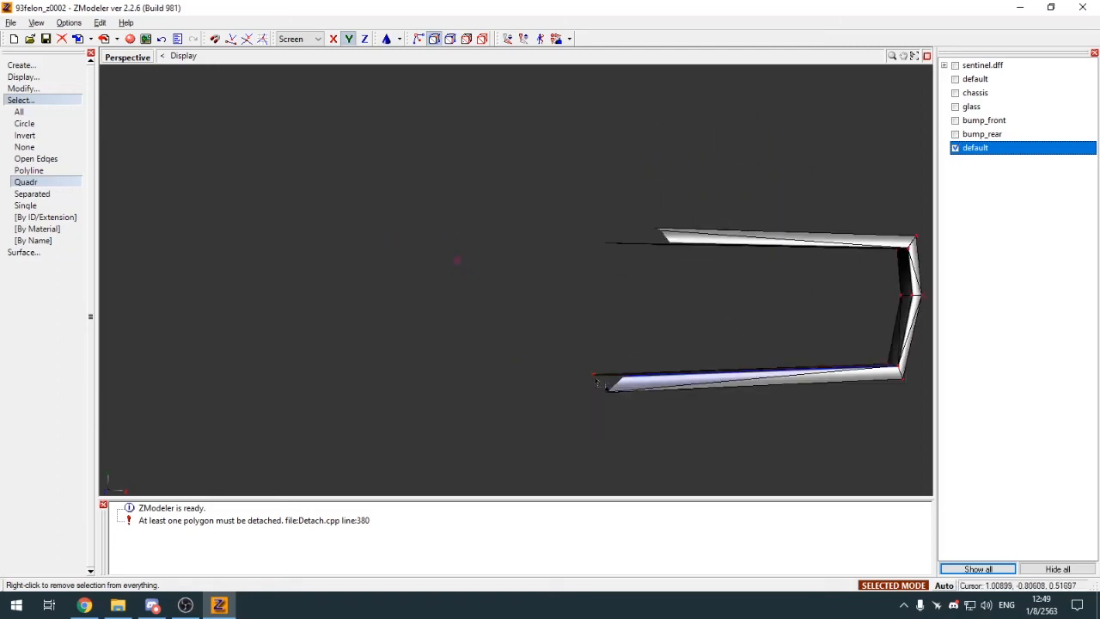
scroll(610, 377, down, 2)
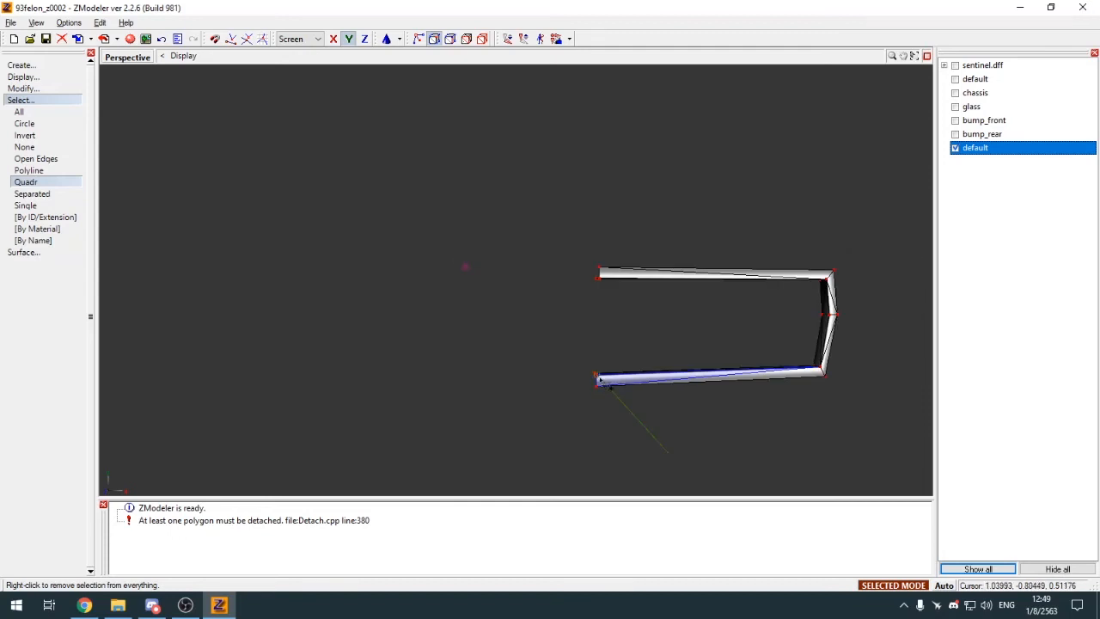
Step: Leave vertex selection, return to object level and turn selected mode off for the grille frame
click(62, 91)
click(57, 91)
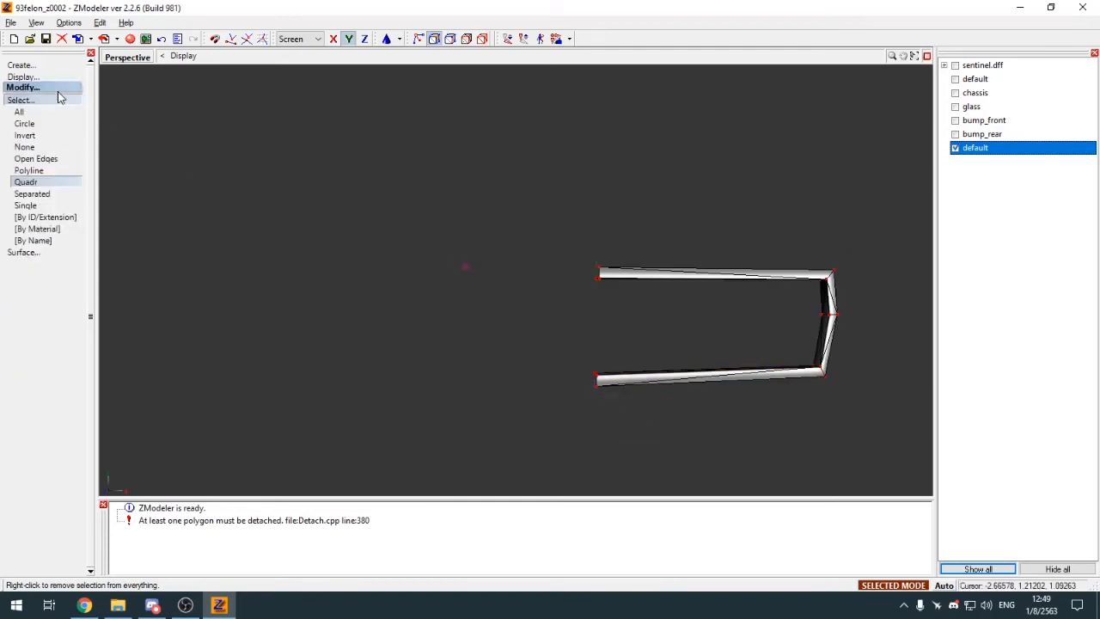
click(59, 99)
key(4)
middle_drag(273, 199, 350, 214)
key(space)
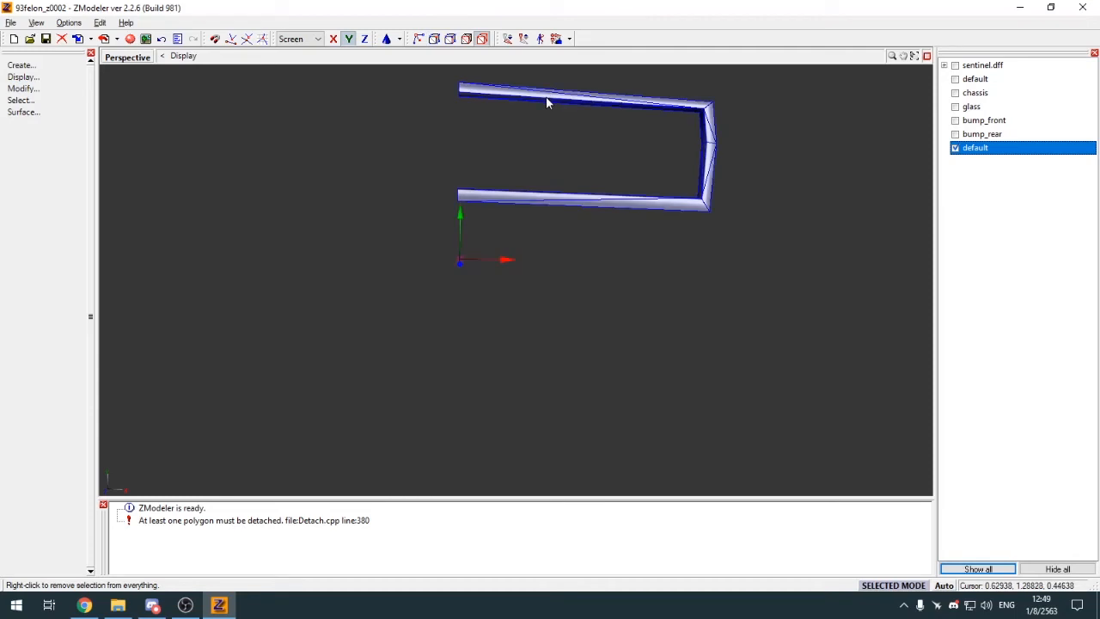
Step: Select the inner-edge polygons of the half grille frame at polygon level and detach them within the same object
key(3)
scroll(538, 217, down, 3)
middle_drag(495, 171, 536, 76)
scroll(514, 106, down, 1)
scroll(520, 152, up, 5)
scroll(536, 75, down, 1)
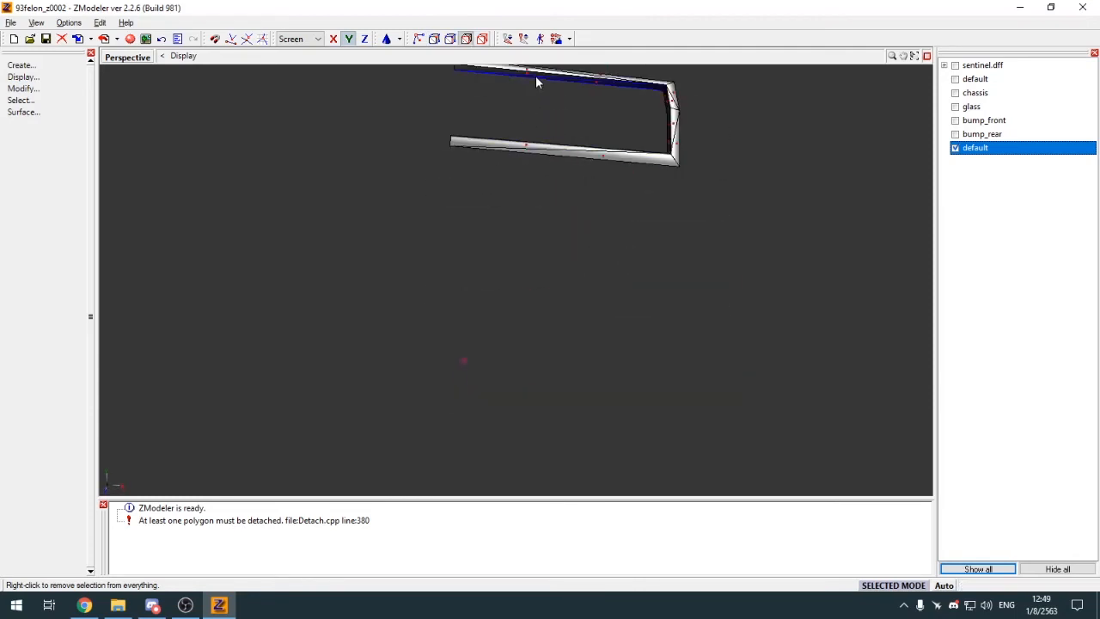
click(534, 75)
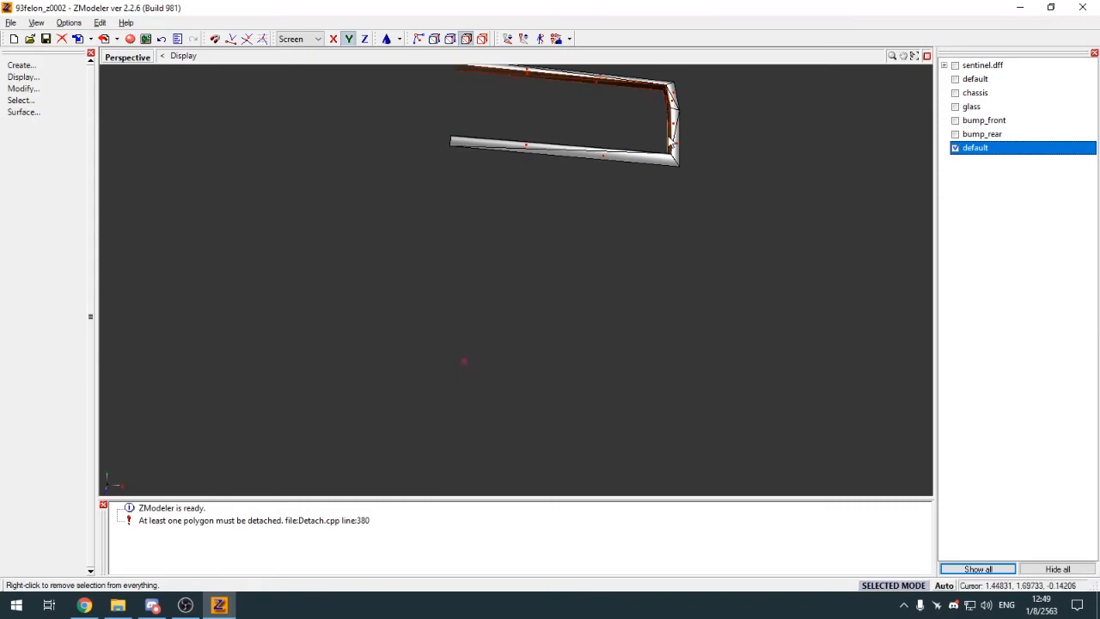
scroll(631, 163, down, 2)
middle_drag(609, 215, 574, 339)
scroll(591, 296, up, 2)
scroll(574, 340, up, 1)
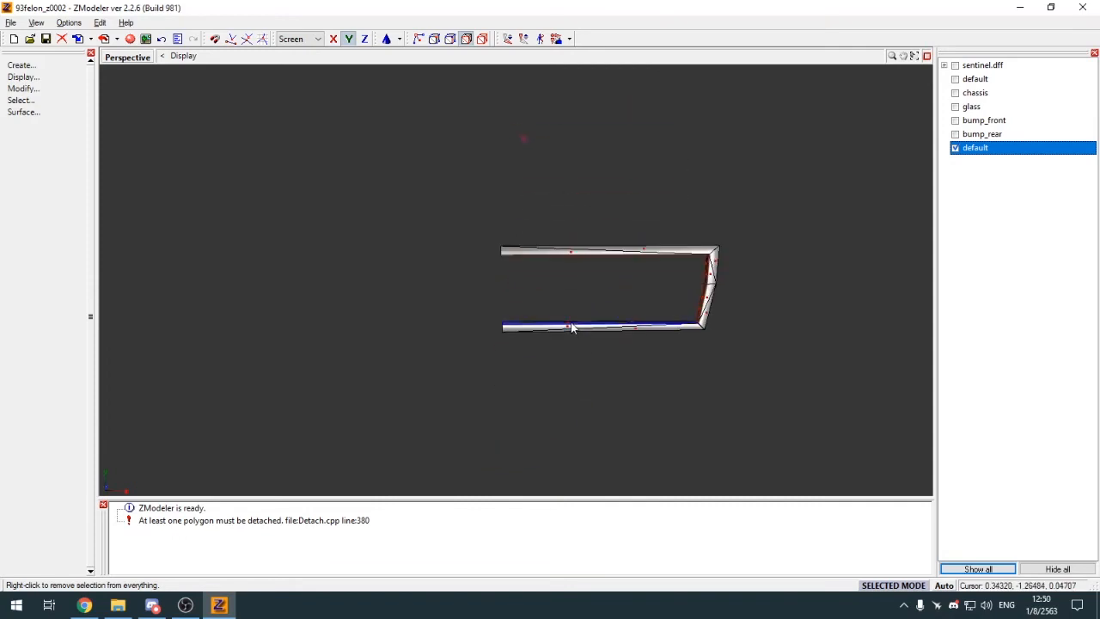
click(23, 89)
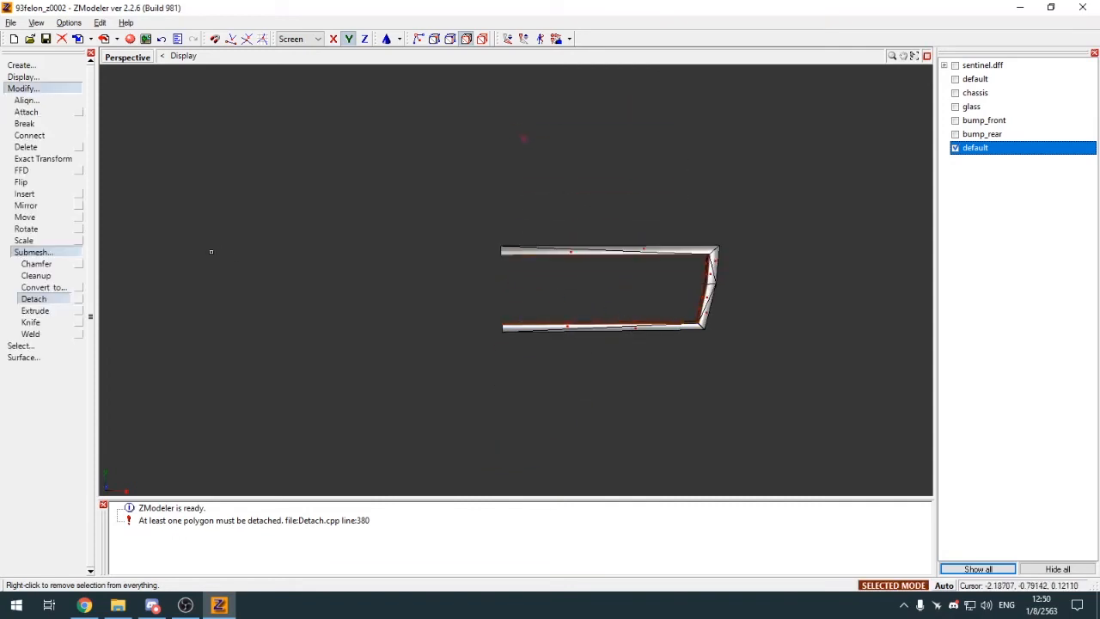
click(78, 299)
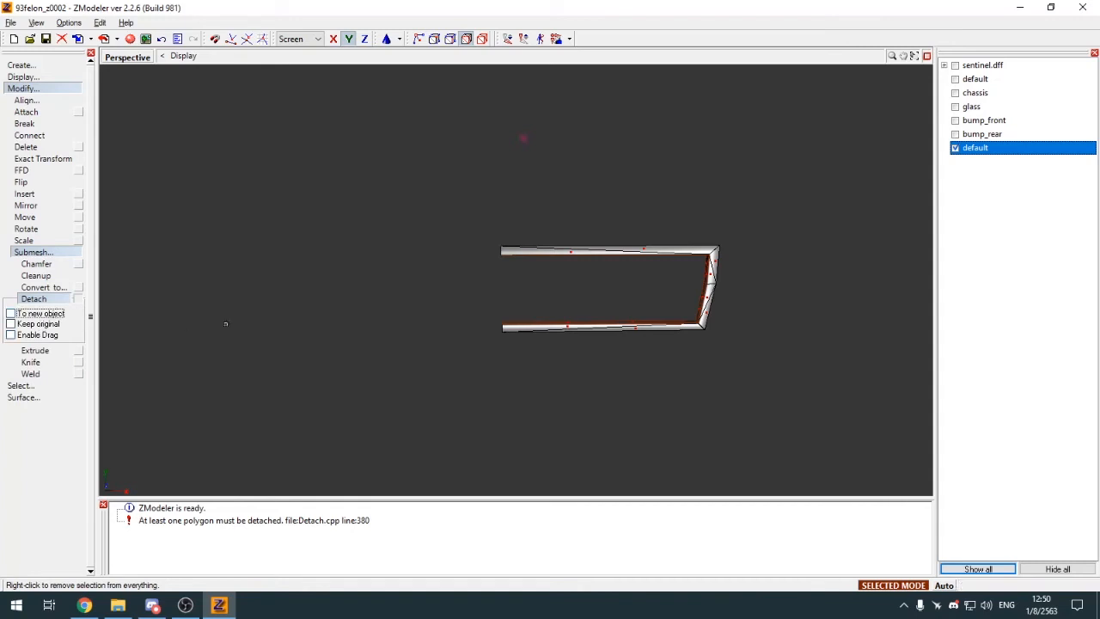
click(67, 89)
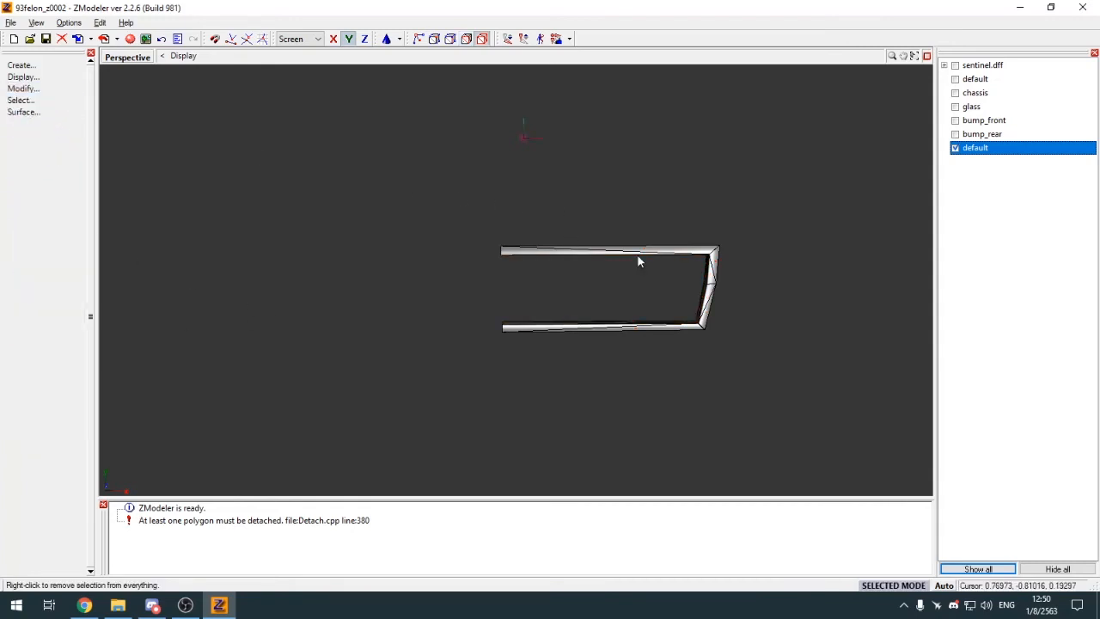
Step: Copy the half grille frame and hide the original half
click(22, 65)
click(24, 77)
click(680, 255)
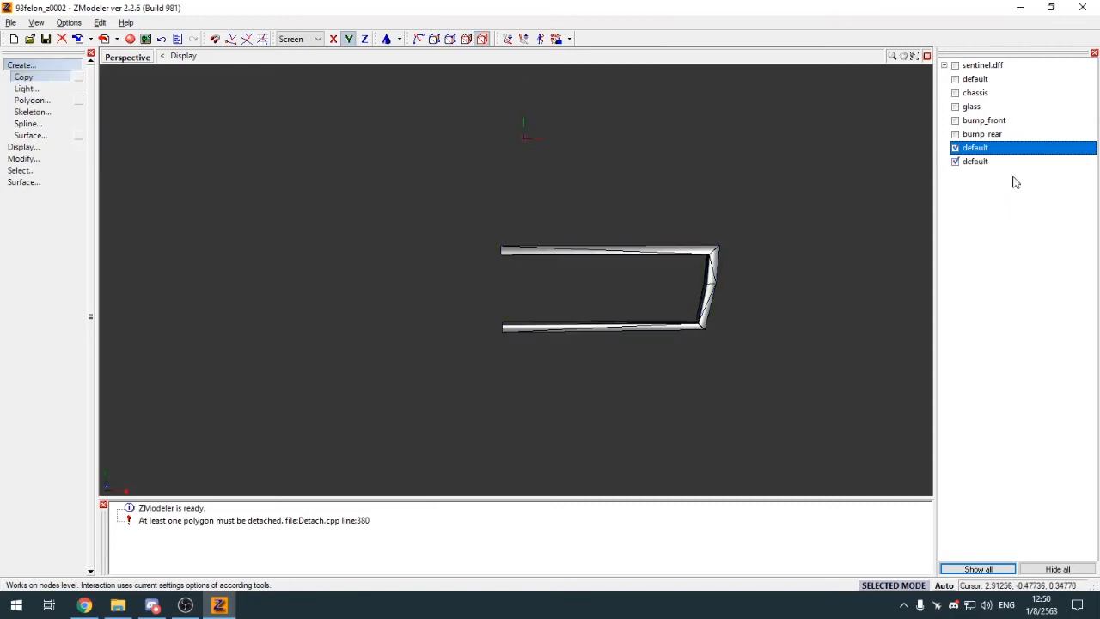
click(955, 149)
click(44, 67)
Step: Mirror the copied half frame along the X axis in the Front view
key(alt+w)
key(x)
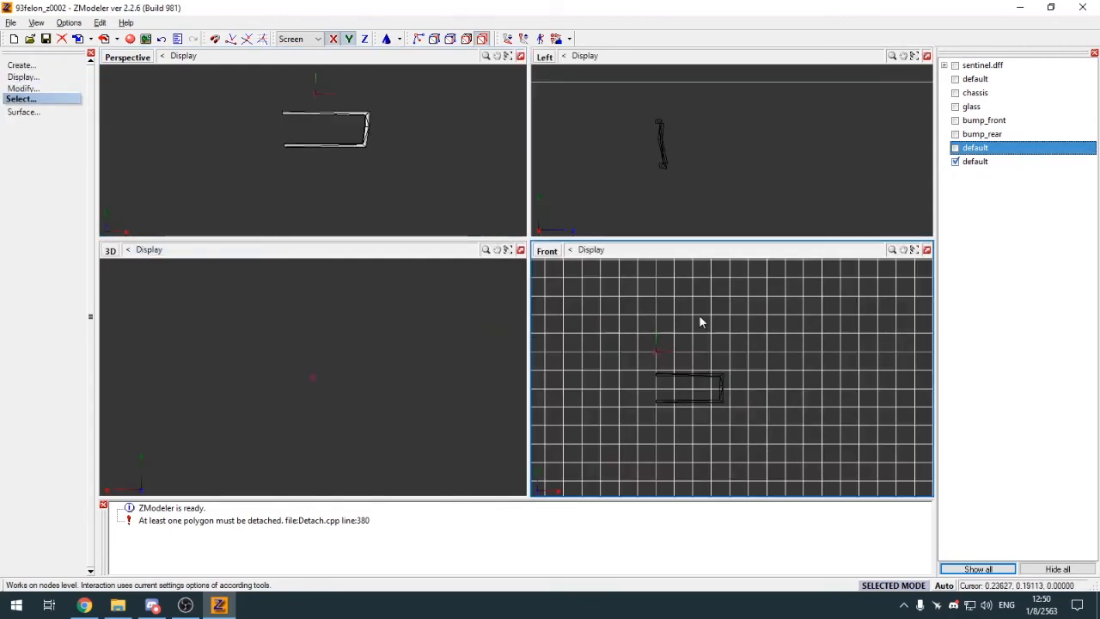
key(y)
key(shift+m)
click(694, 377)
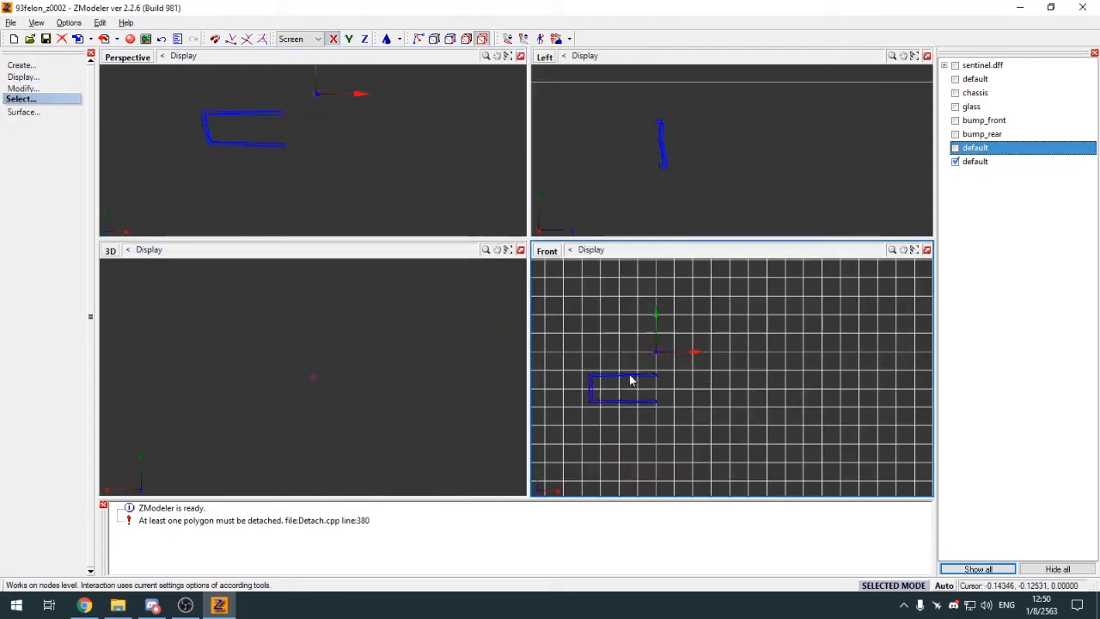
Step: Unhide the original half frame and attach the two halves to form one complete grille frame
key(alt+w)
key(a)
click(435, 184)
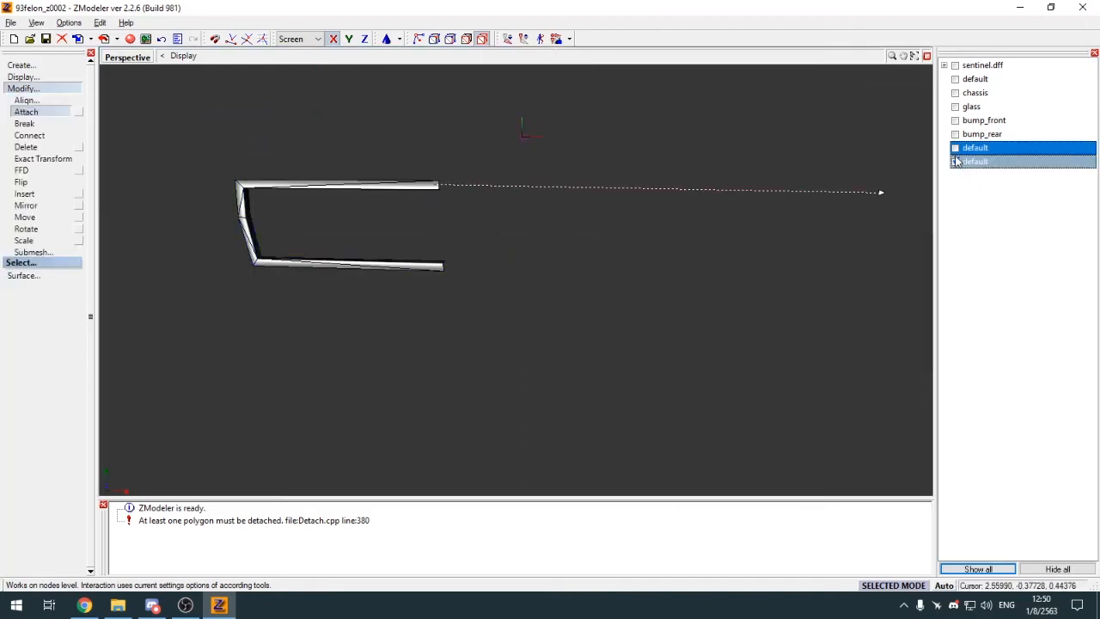
click(955, 148)
click(495, 183)
click(26, 89)
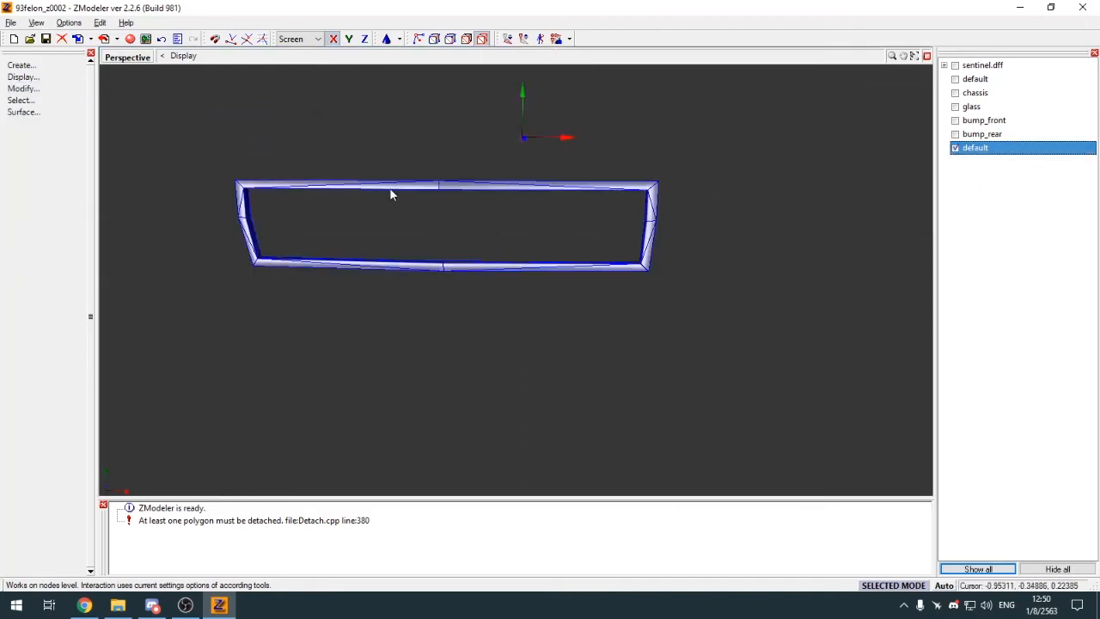
Step: Select the upper centre-seam vertices of the complete grille frame, turn selected mode on and use the Move tool on them
key(1)
key(q)
click(414, 148)
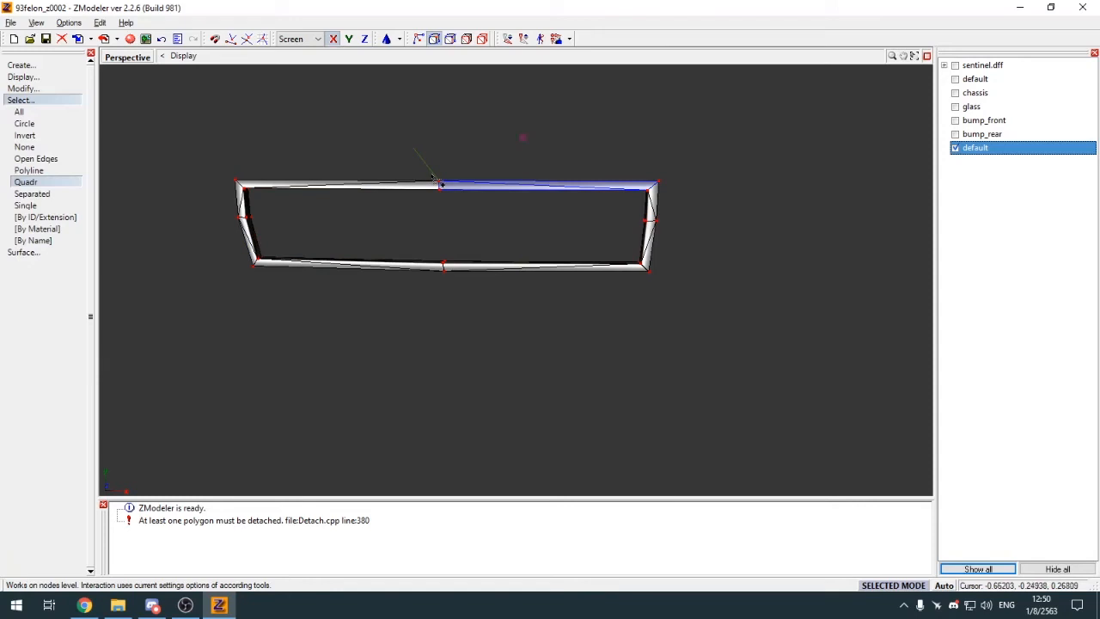
drag(453, 186, 456, 190)
key(space)
middle_drag(458, 201, 478, 110)
key(m)
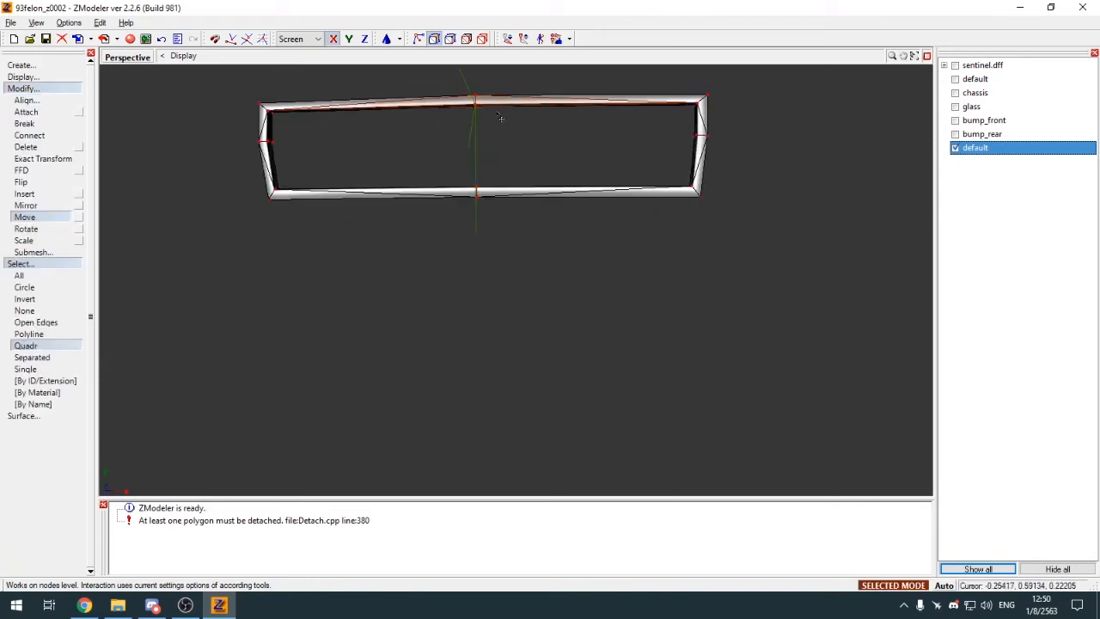
click(68, 90)
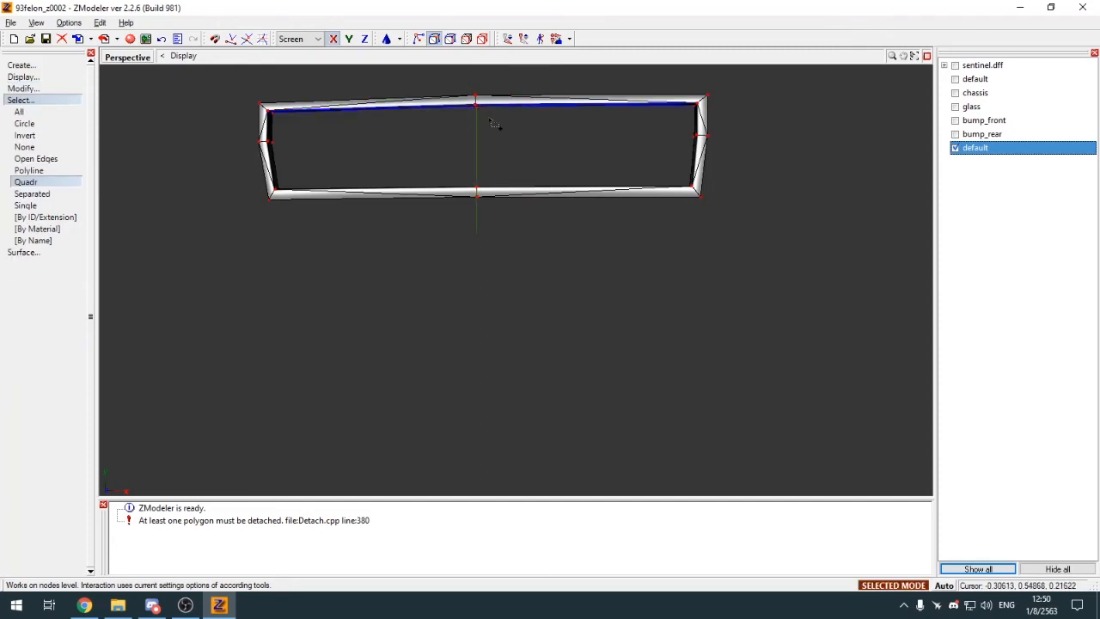
middle_drag(479, 128, 486, 150)
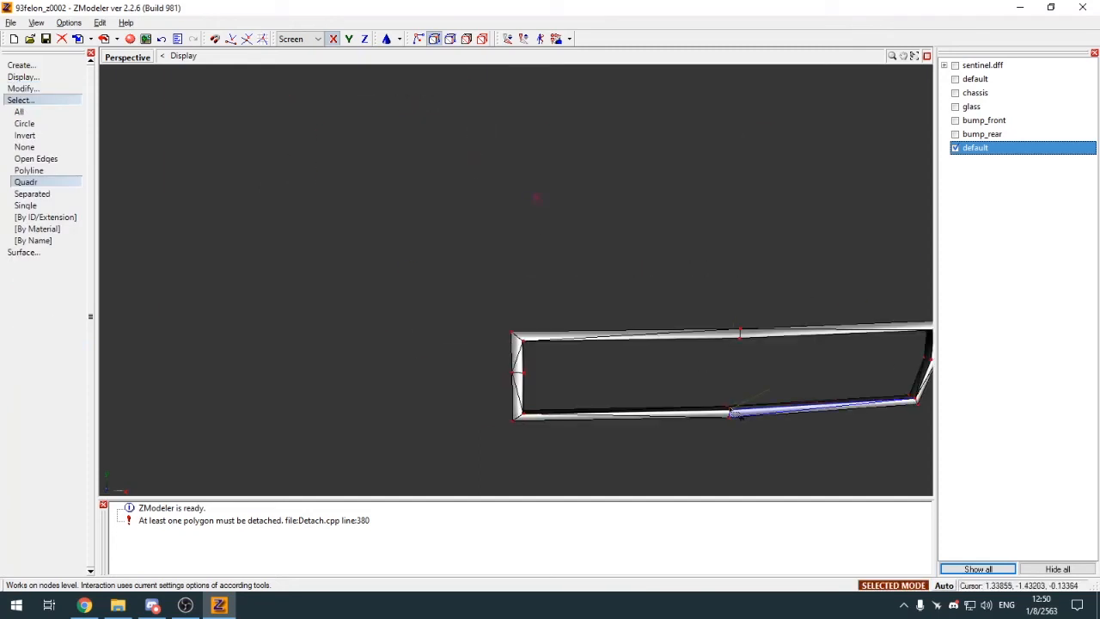
Step: Select the connected inner-edge polygons of the complete frame with Separated selection and detach them within the same object
click(77, 158)
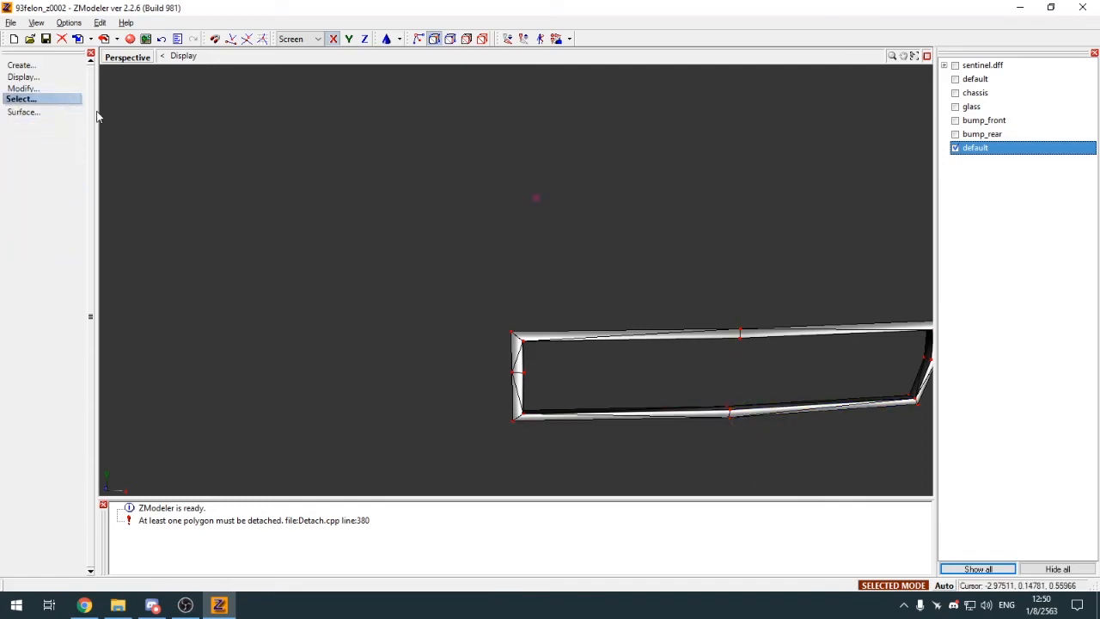
click(707, 412)
click(707, 407)
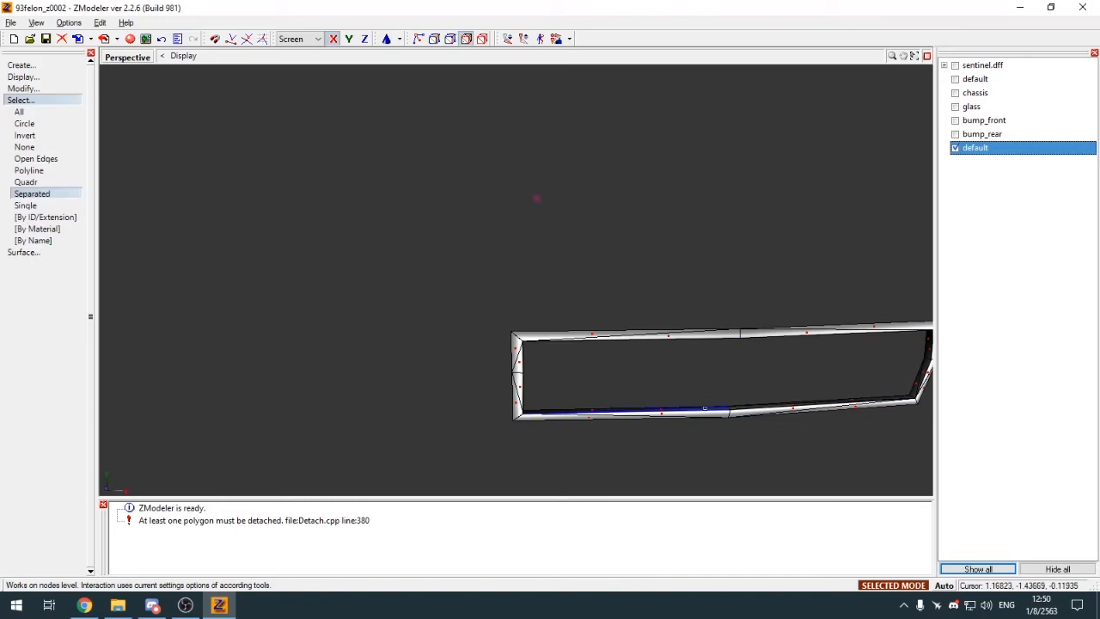
click(24, 88)
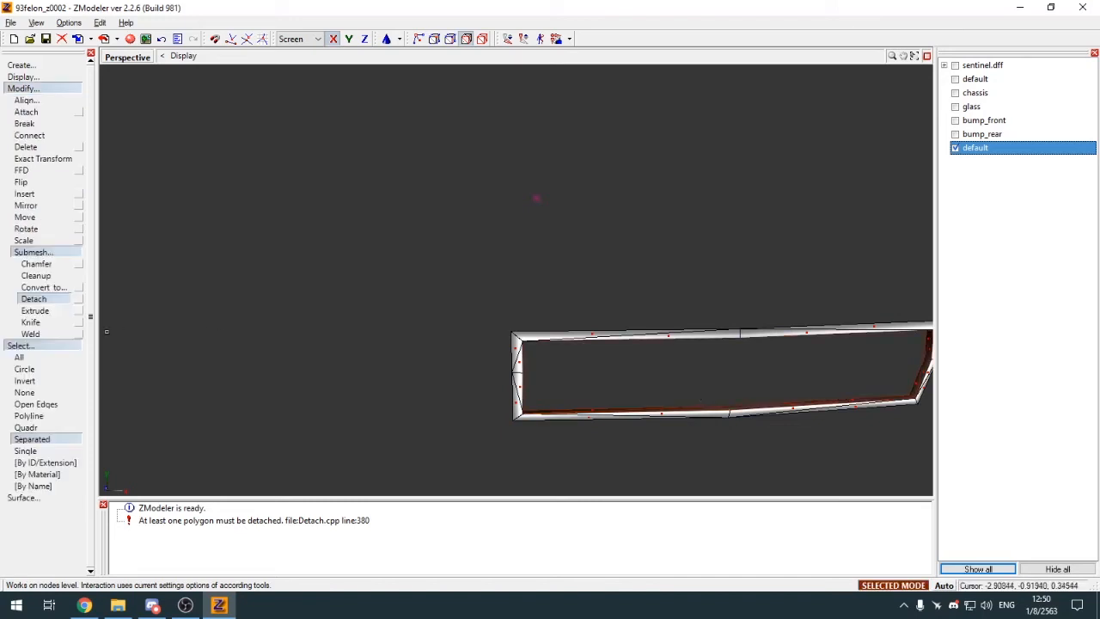
click(78, 299)
click(266, 336)
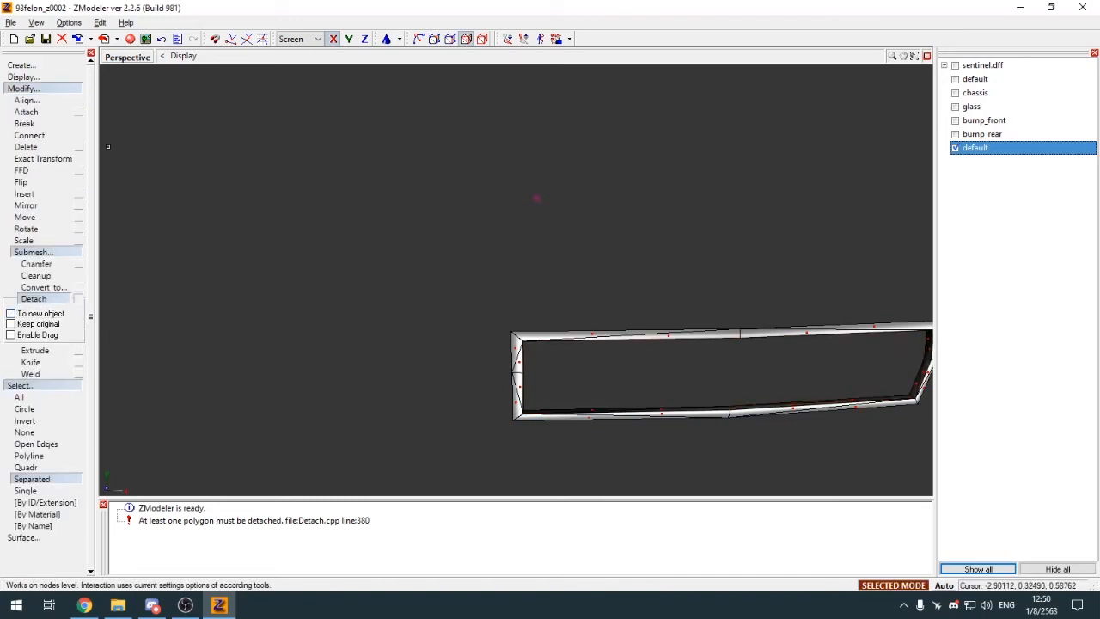
click(65, 99)
click(65, 90)
click(67, 100)
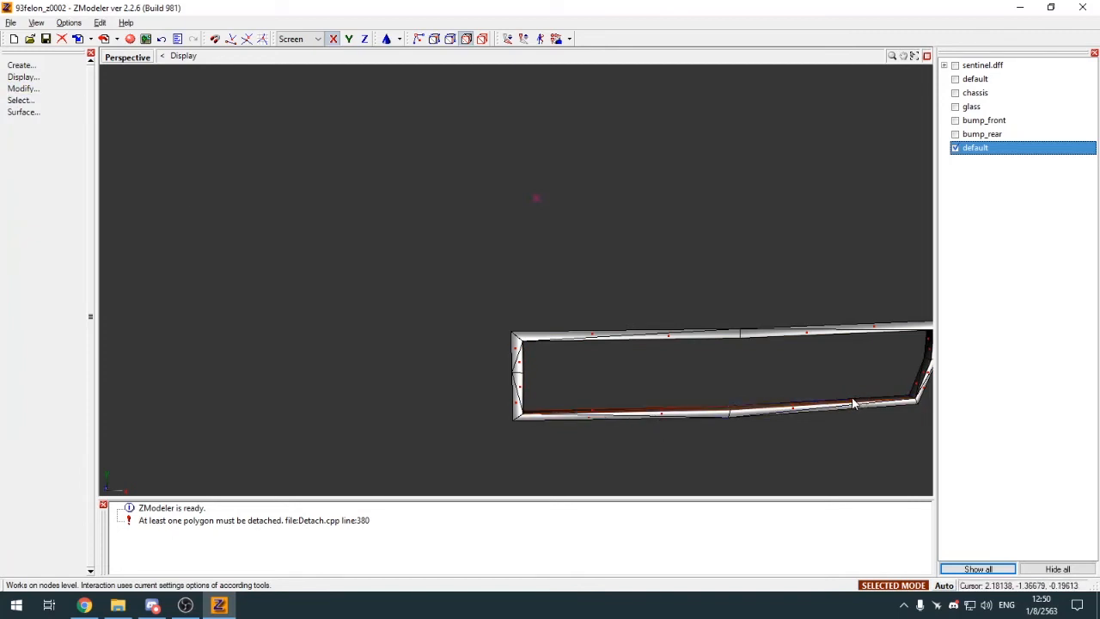
Step: Detach the frame's upper and lower inner strips within the same object, enable To new object and return to object level with selected mode off
scroll(696, 375, down, 5)
middle_drag(849, 401, 579, 223)
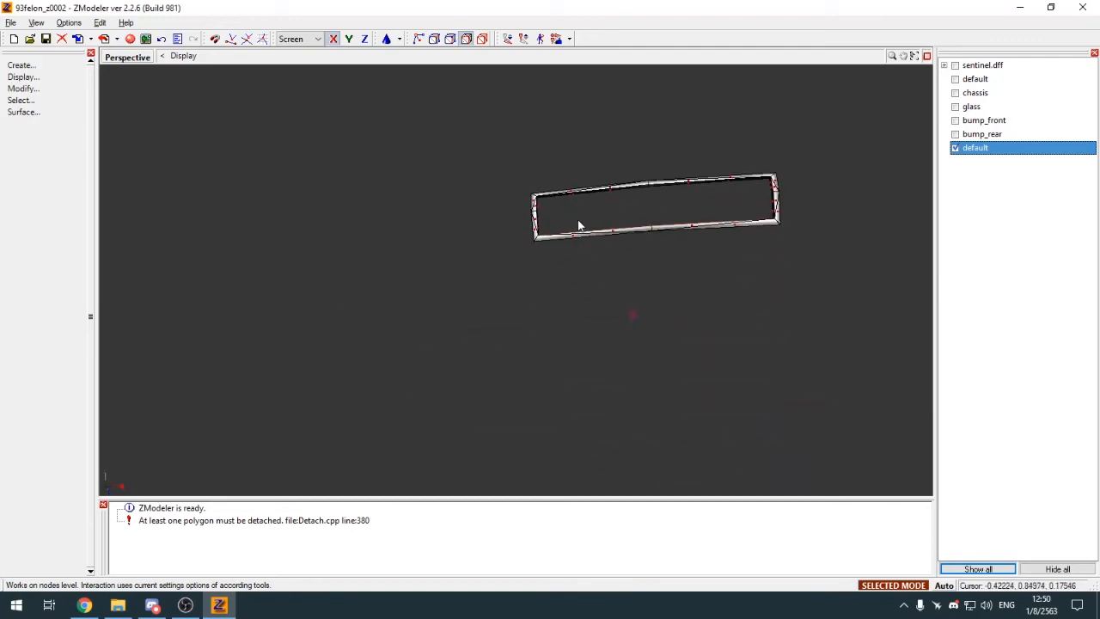
scroll(573, 192, up, 3)
click(573, 194)
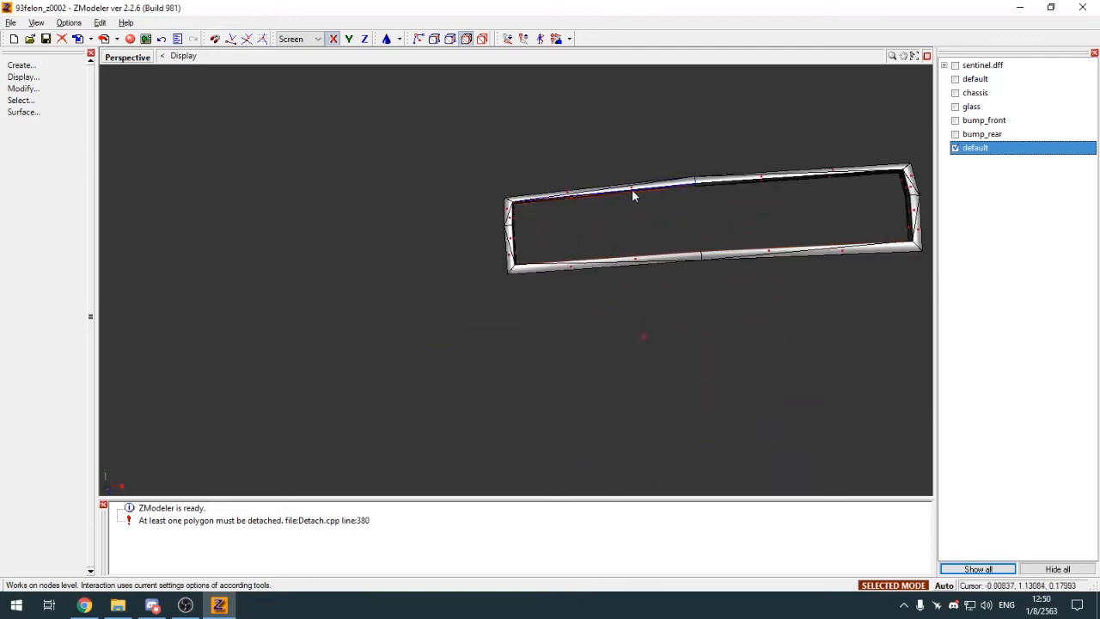
click(751, 182)
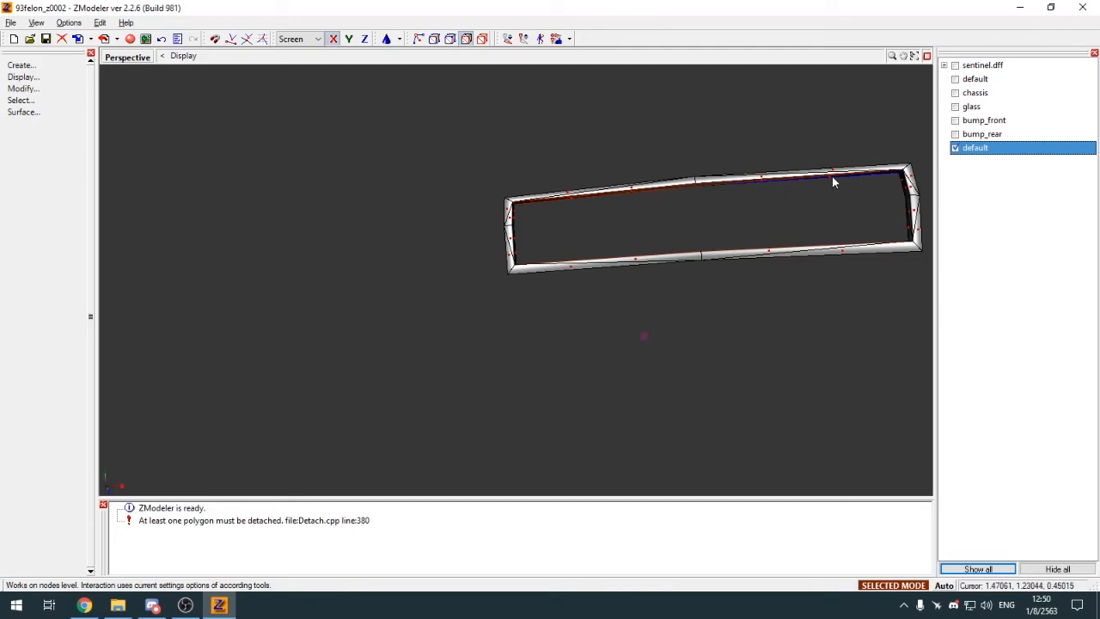
click(832, 177)
key(d)
click(78, 299)
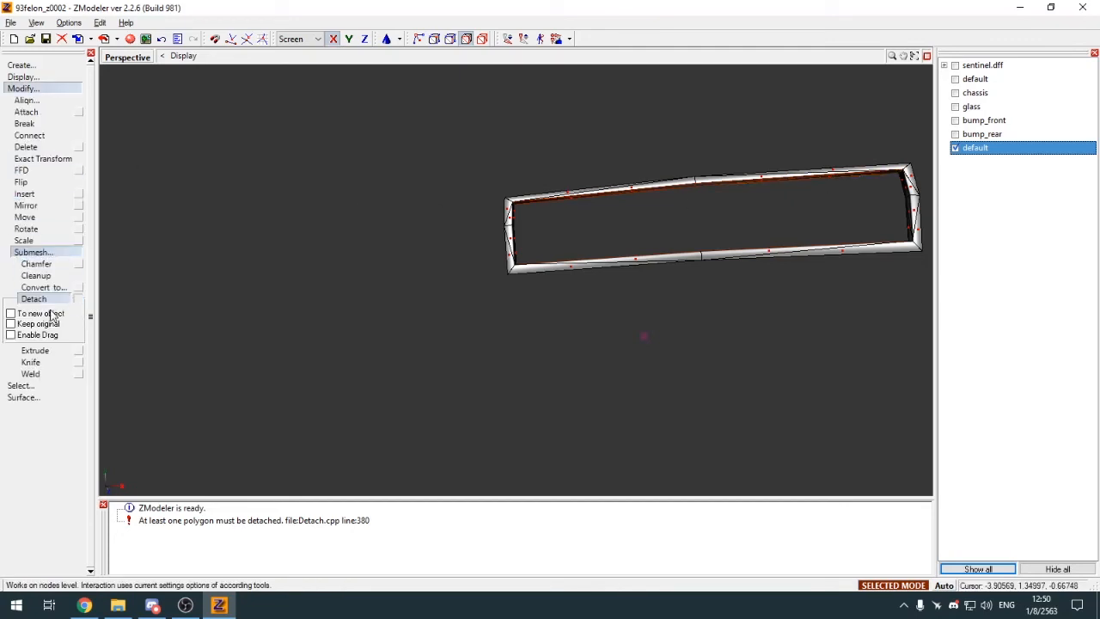
click(49, 314)
click(56, 90)
key(4)
key(space)
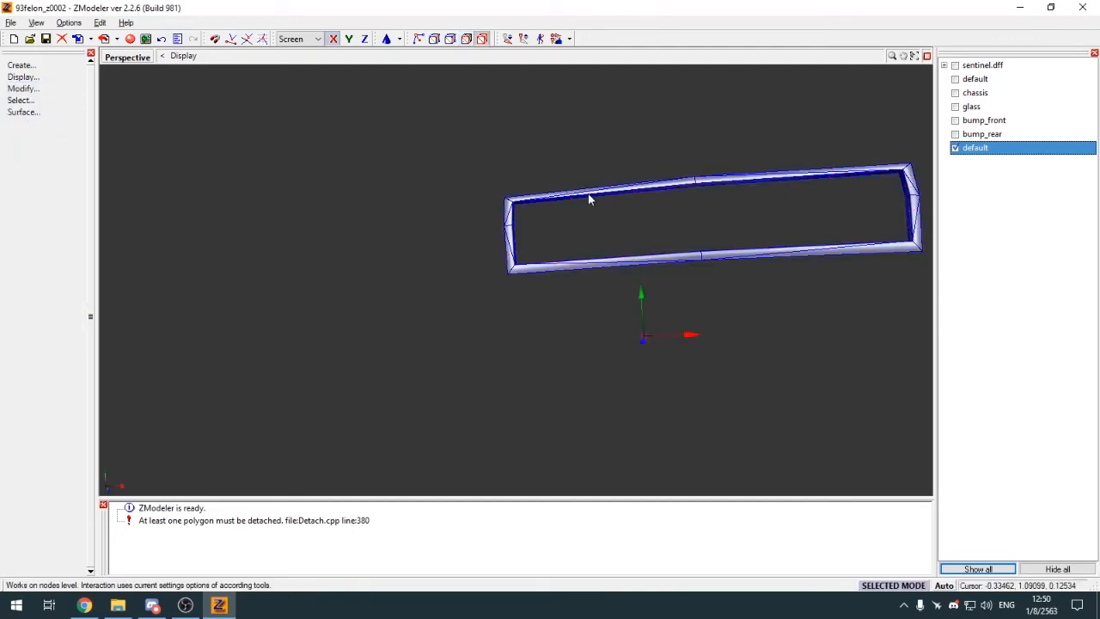
Step: Unhide the chassis and attach the finished grille frame to it
middle_drag(597, 194, 424, 434)
scroll(586, 232, down, 2)
scroll(424, 434, up, 3)
click(43, 88)
click(36, 112)
click(316, 364)
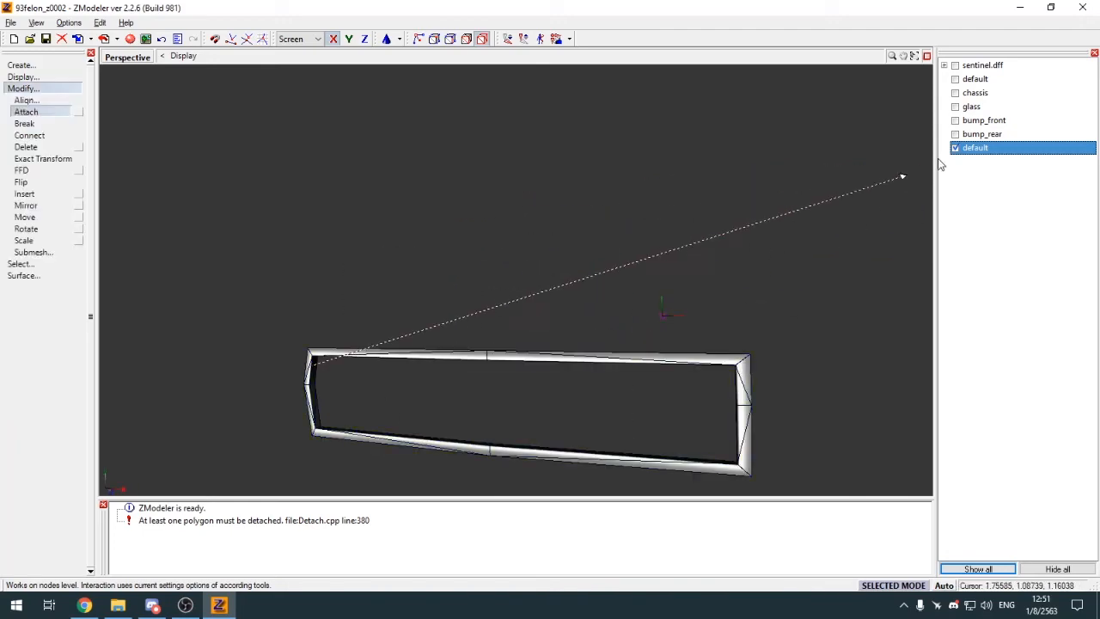
click(955, 94)
click(623, 305)
click(43, 88)
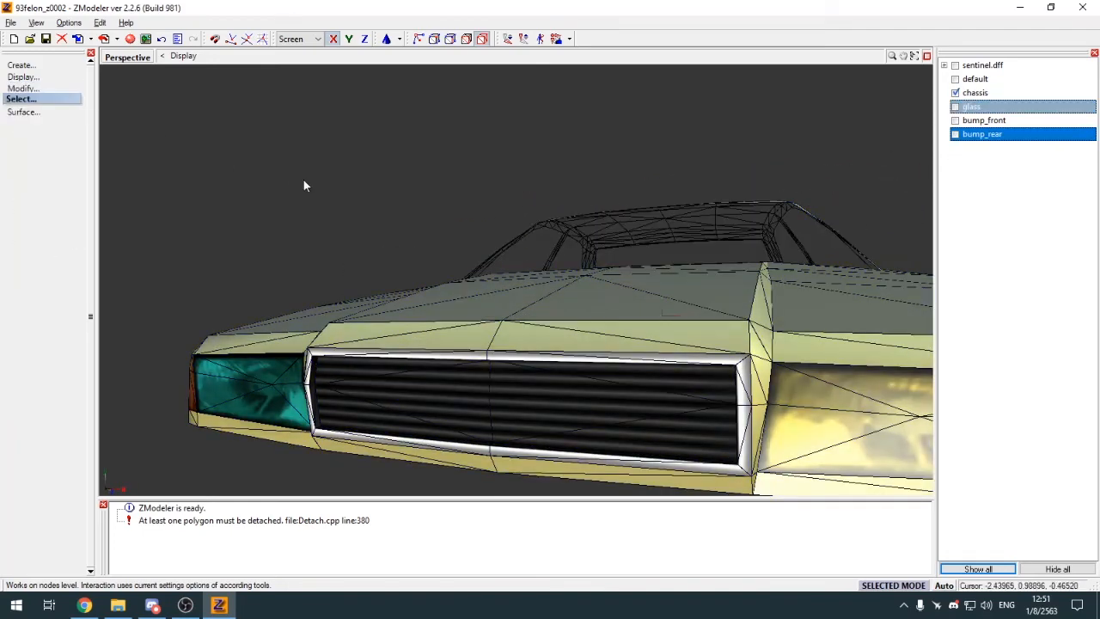
Step: Check the finished front end in the 3D view and save the model
key(Tab)
middle_drag(349, 357, 455, 350)
scroll(460, 371, up, 3)
key(ctrl+s)
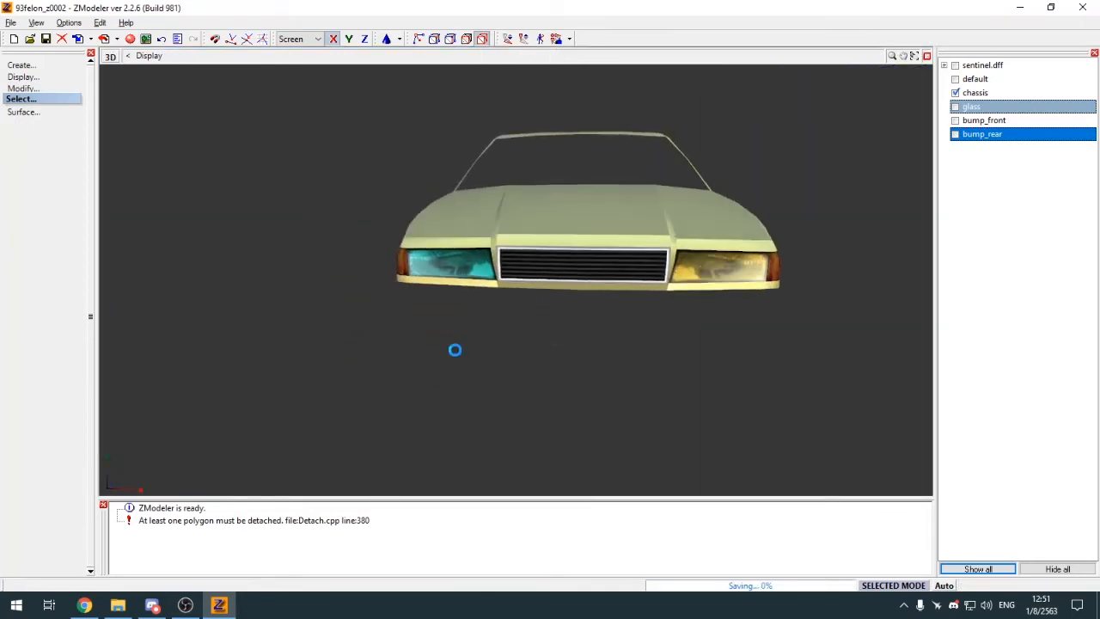
key(Tab)
key(Tab)
Step: Hide the chassis, show the remaining default body object and switch to polygon level
click(956, 94)
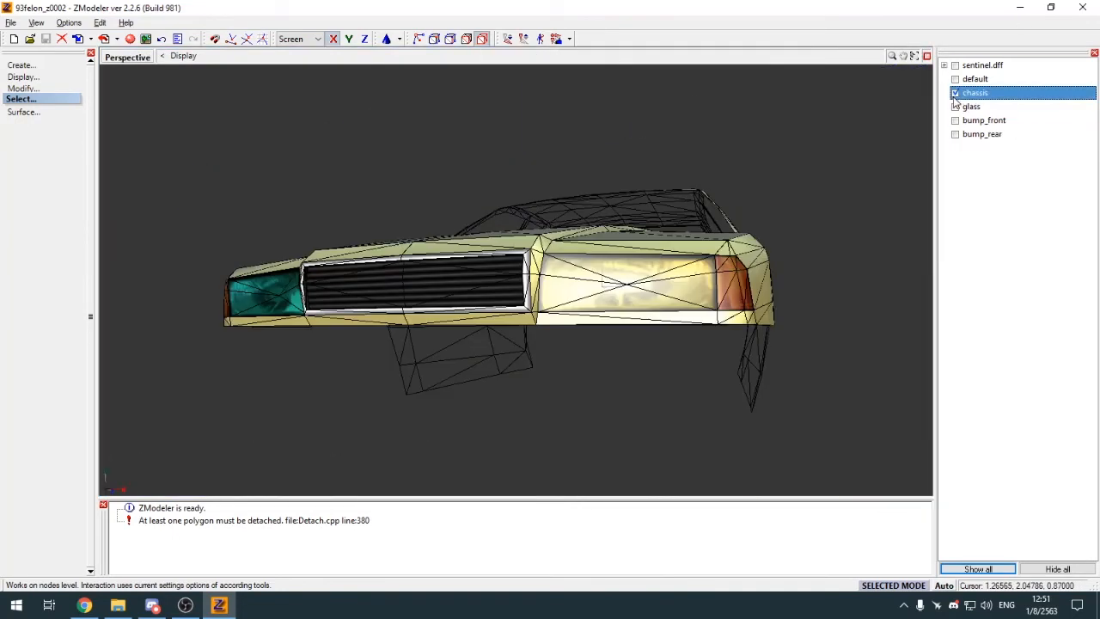
click(956, 79)
key(3)
middle_drag(508, 361, 506, 370)
middle_drag(554, 273, 604, 311)
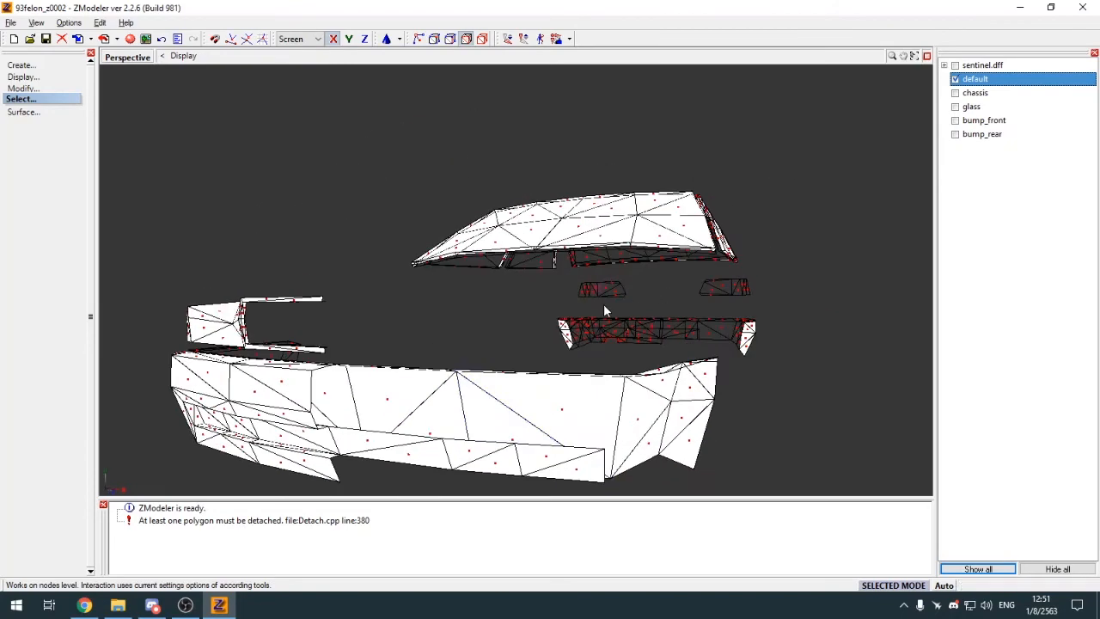
Step: Select the body polygons using the fbump material, detach them to a new object and hide that object
click(302, 171)
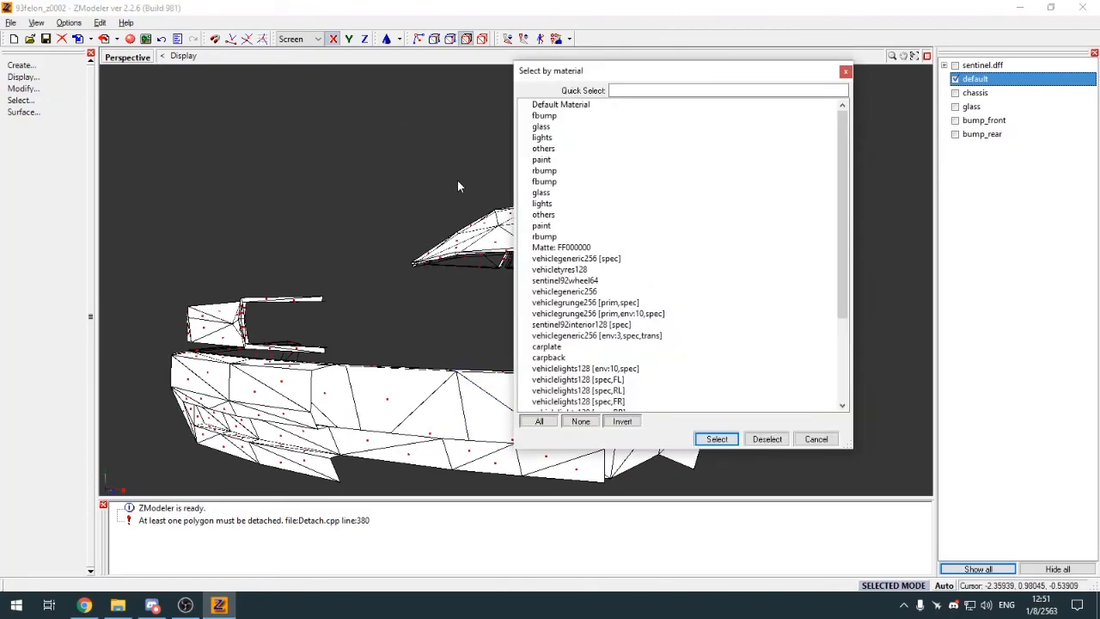
click(565, 117)
click(716, 439)
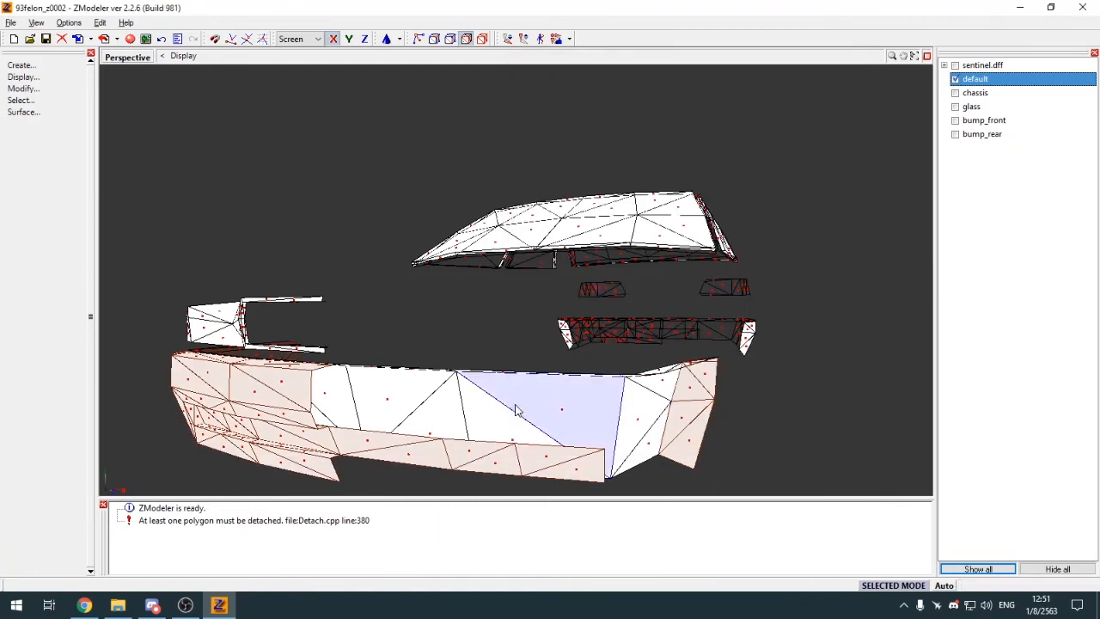
click(23, 89)
click(34, 299)
click(78, 299)
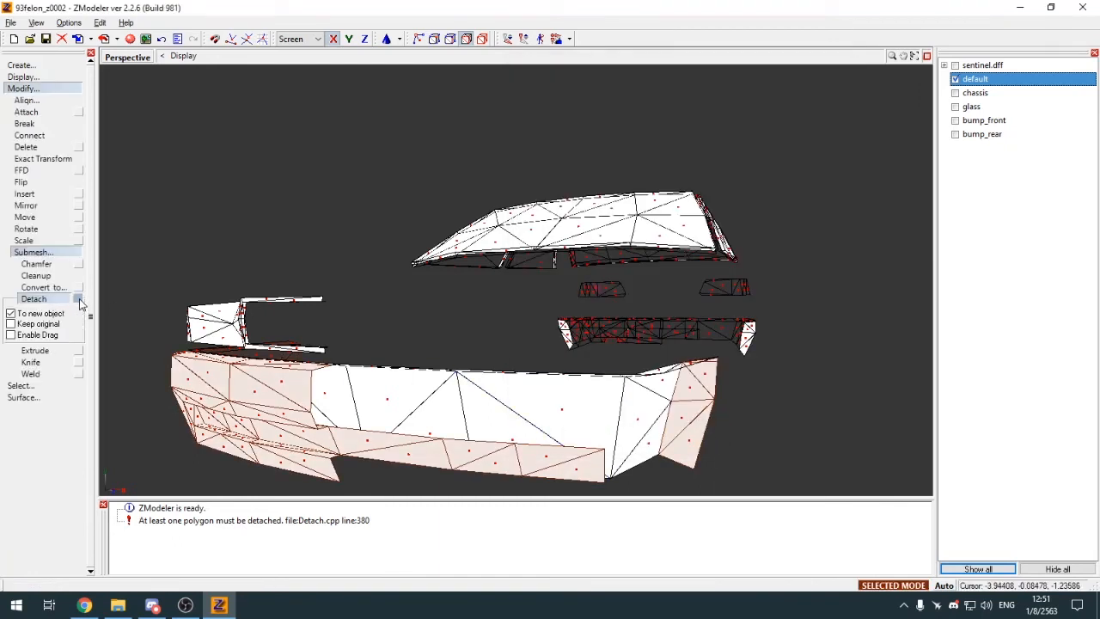
click(291, 227)
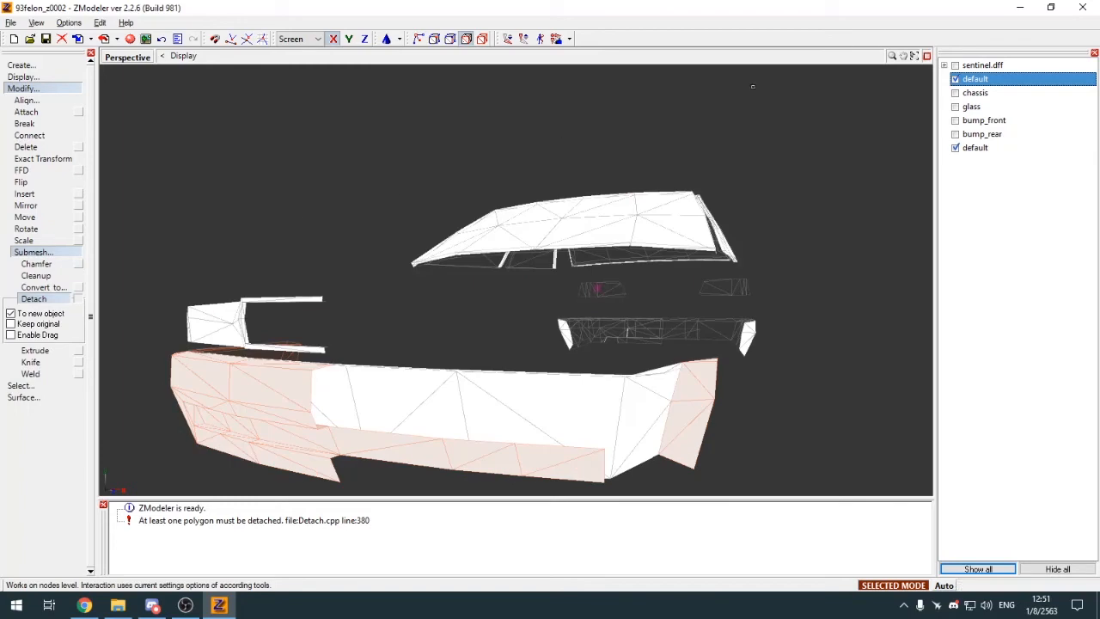
click(68, 91)
middle_drag(413, 374, 452, 411)
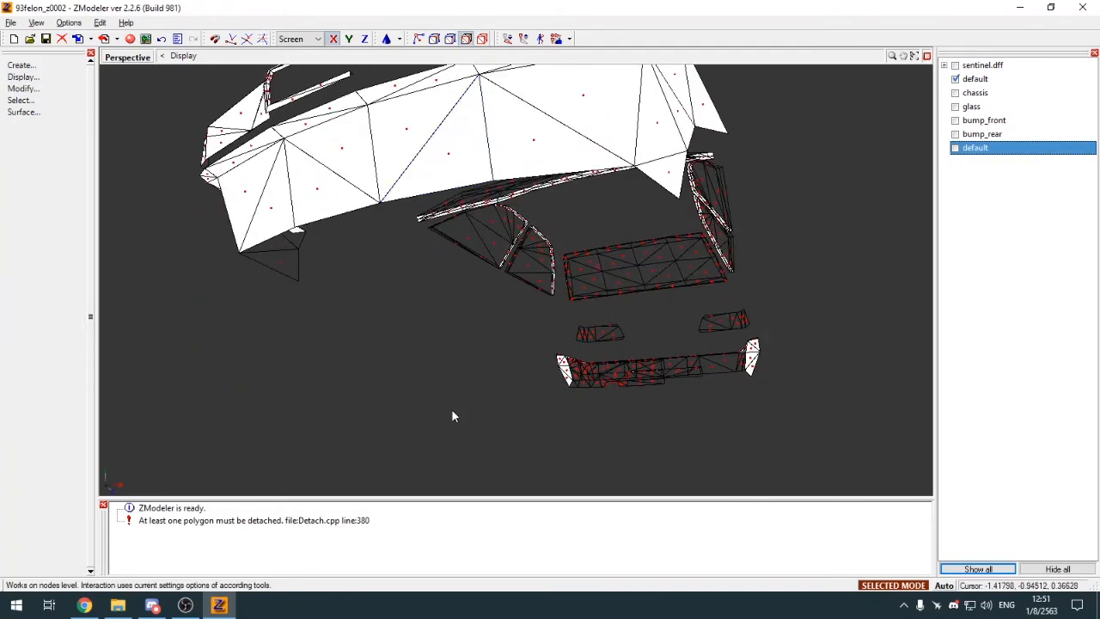
scroll(443, 391, down, 4)
key(space)
scroll(452, 272, up, 5)
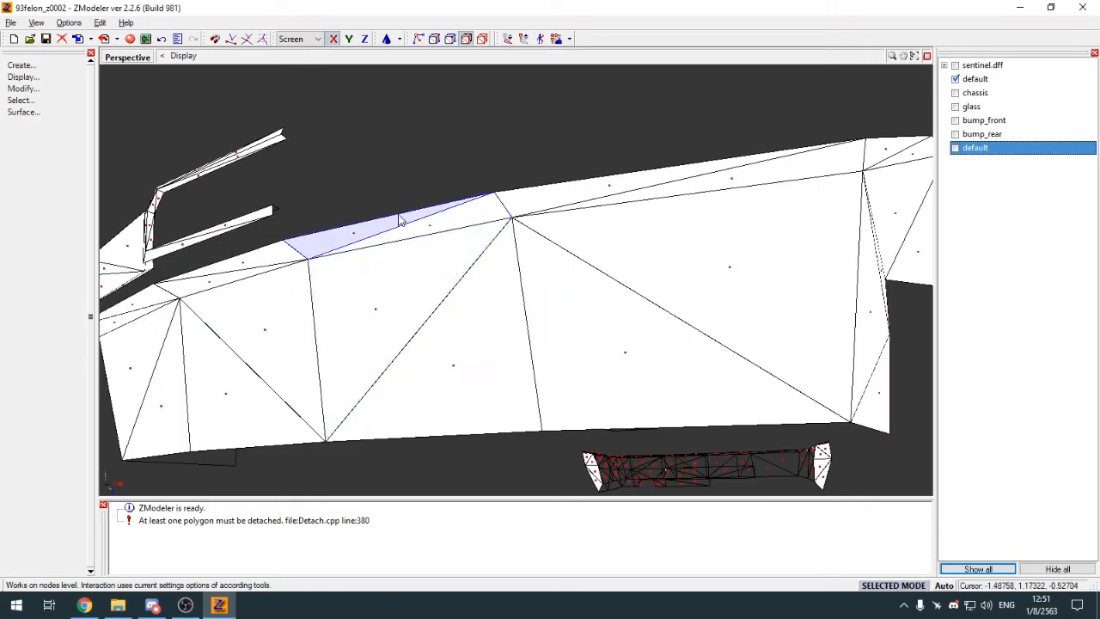
mouse_move(400, 220)
mouse_down()
mouse_move(426, 238)
mouse_move(452, 340)
mouse_up()
mouse_move(481, 283)
mouse_down()
mouse_move(402, 227)
mouse_move(396, 245)
mouse_move(438, 361)
mouse_move(580, 212)
mouse_up()
scroll(502, 207, down, 4)
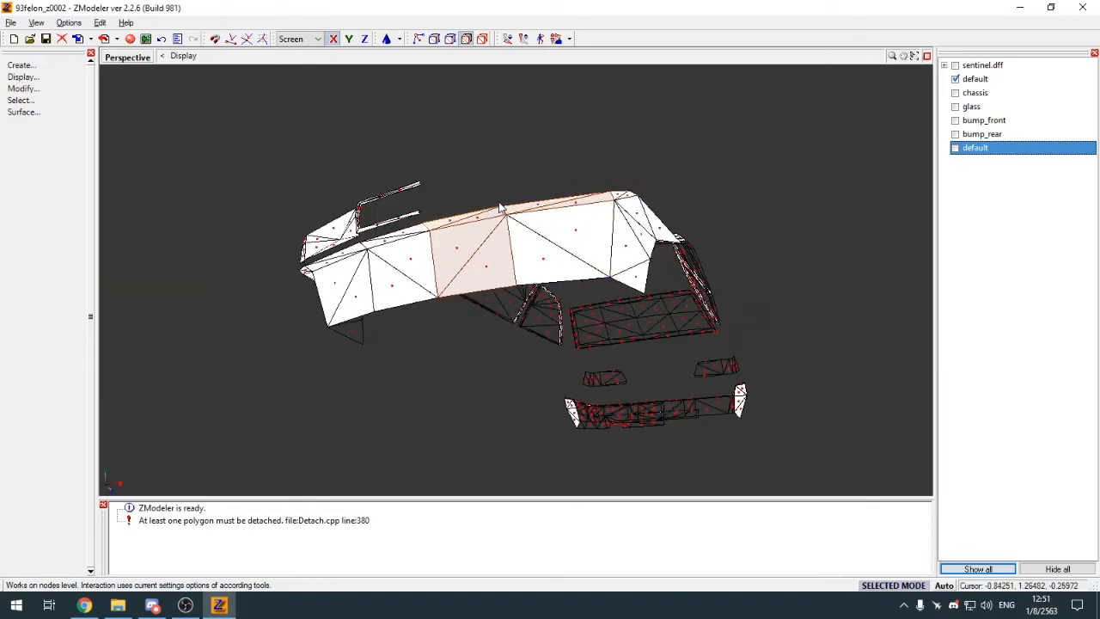
mouse_move(501, 207)
mouse_down()
mouse_move(553, 258)
mouse_move(629, 258)
mouse_up()
scroll(636, 249, up, 1)
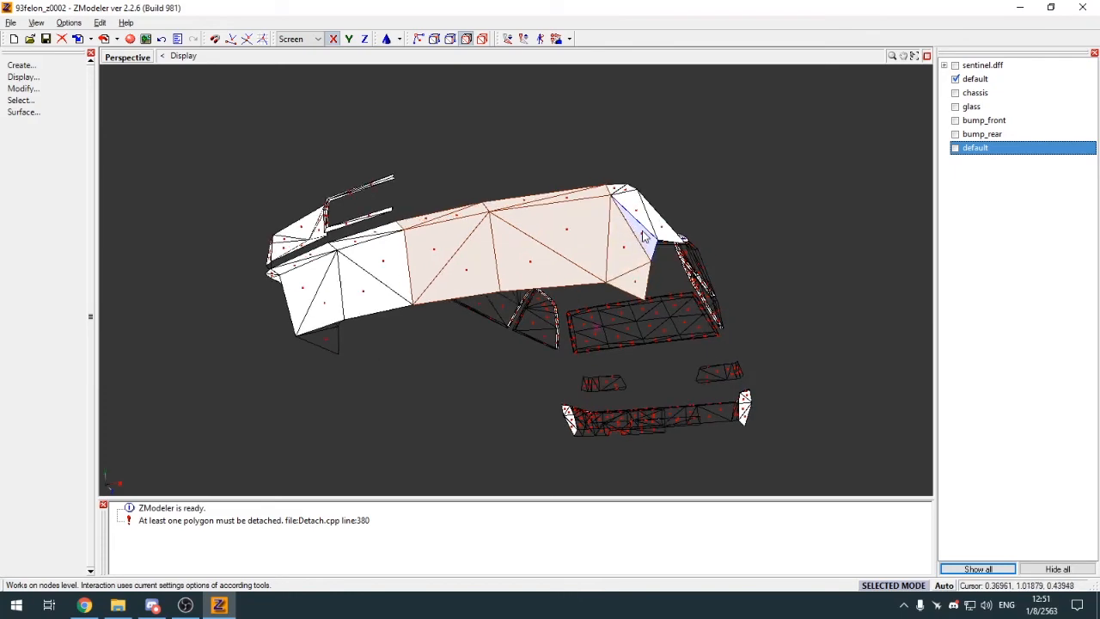
middle_drag(641, 219, 593, 209)
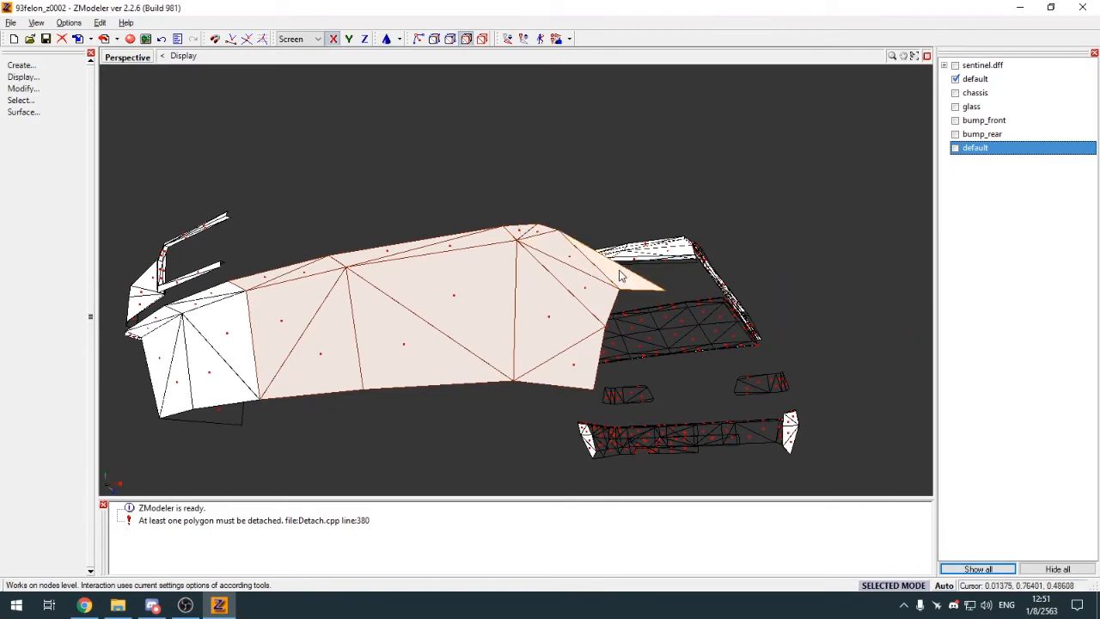
Step: Show the detached fbump-material object again and clear the polygon selection on the front bumper panel
click(955, 149)
middle_drag(750, 242, 726, 239)
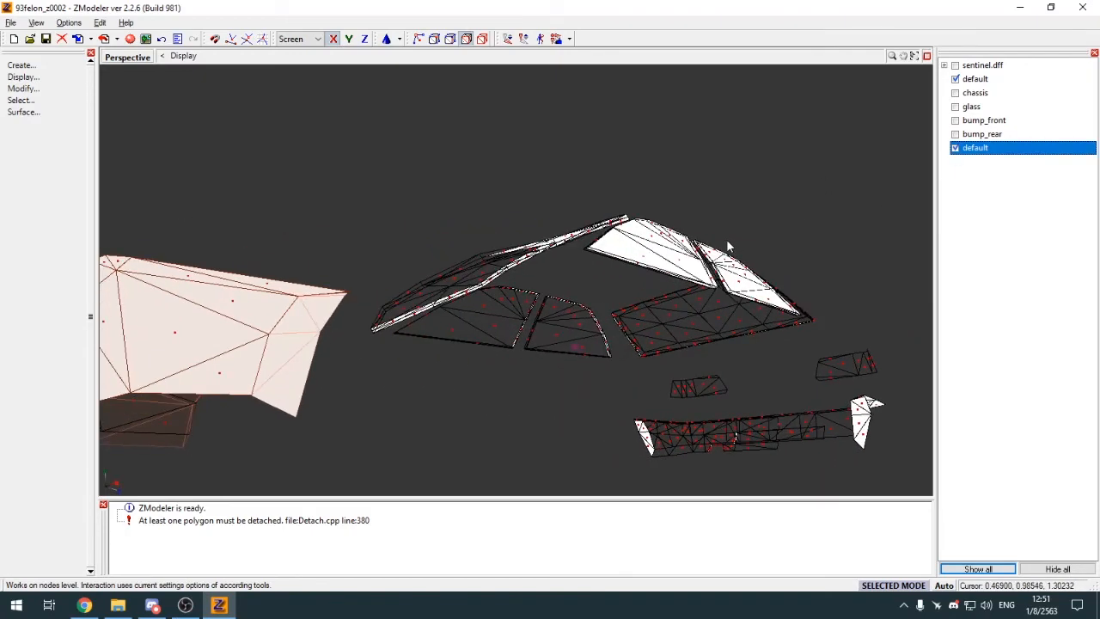
scroll(726, 238, down, 2)
scroll(465, 332, up, 5)
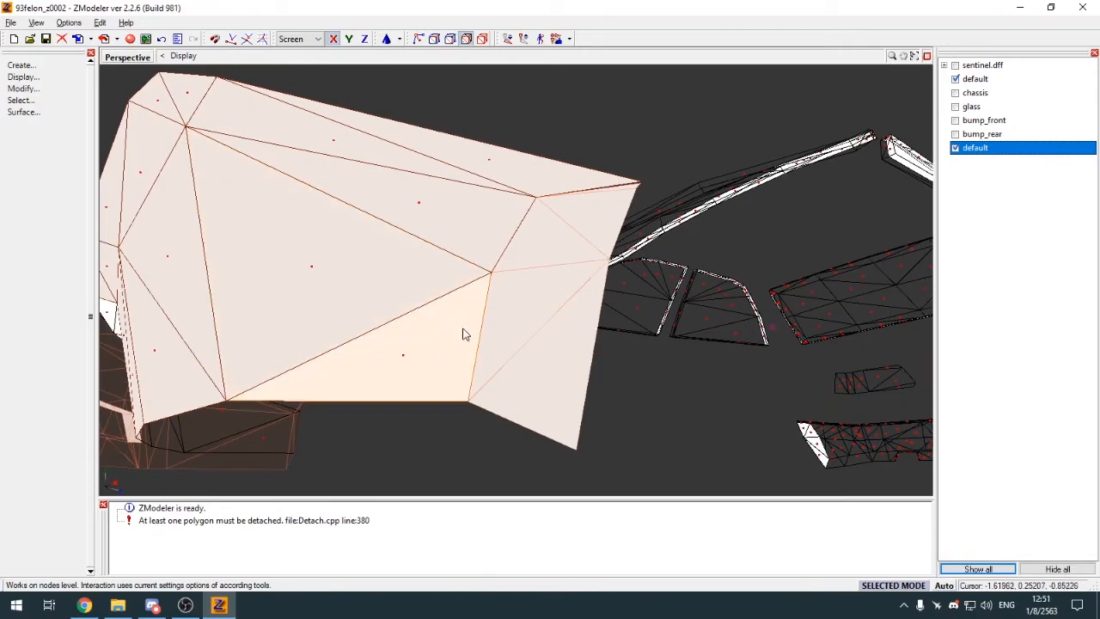
scroll(458, 334, up, 3)
scroll(455, 333, down, 6)
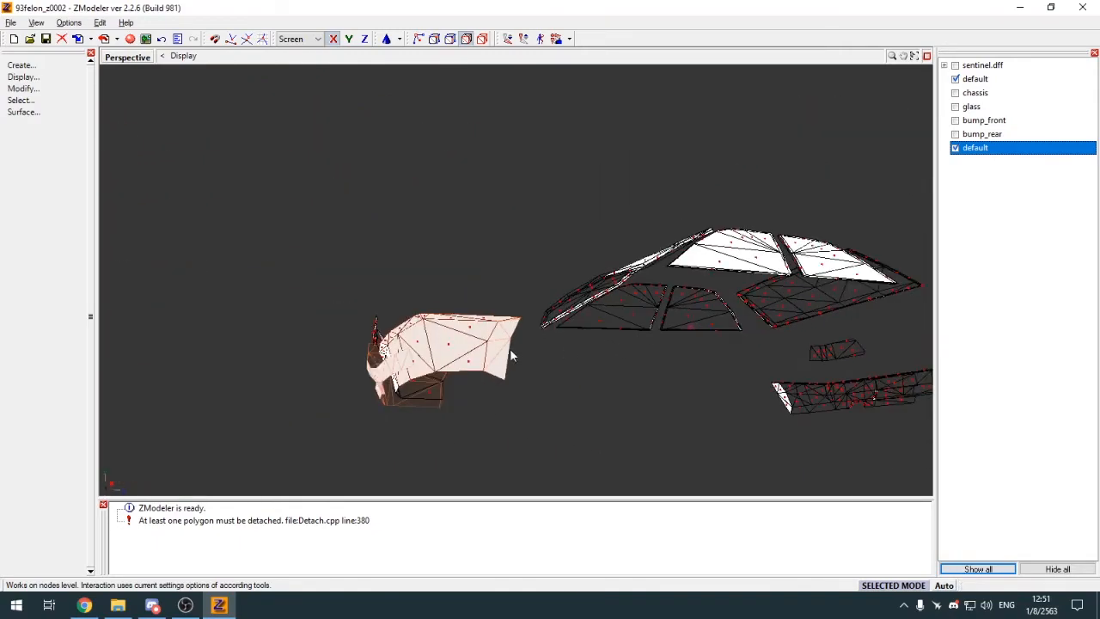
scroll(376, 365, up, 6)
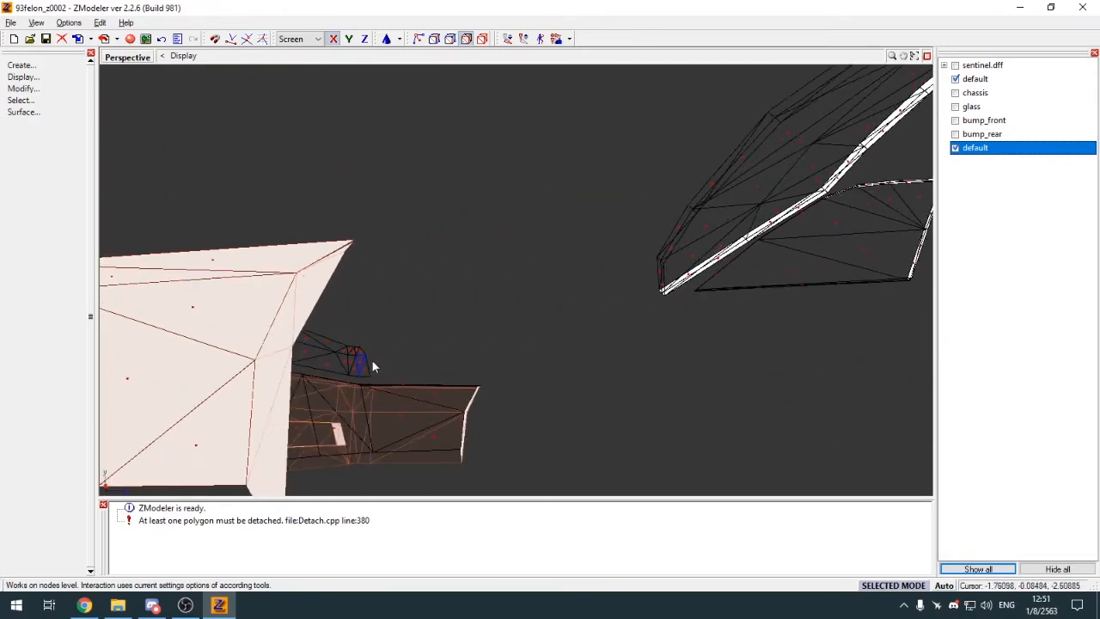
scroll(374, 365, up, 2)
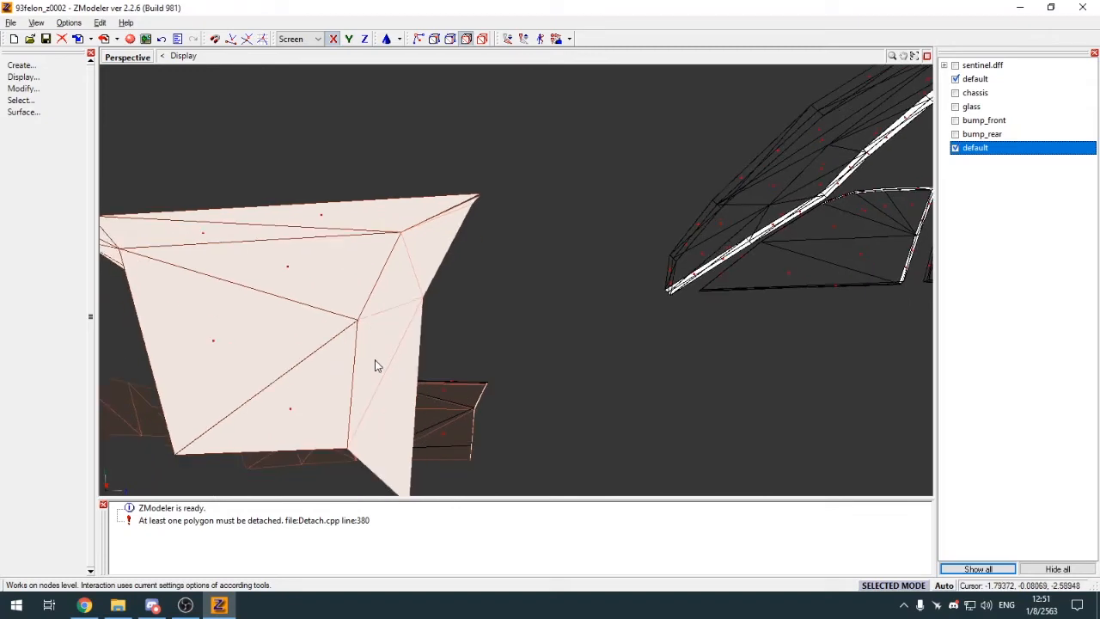
scroll(375, 365, up, 1)
middle_drag(542, 241, 545, 240)
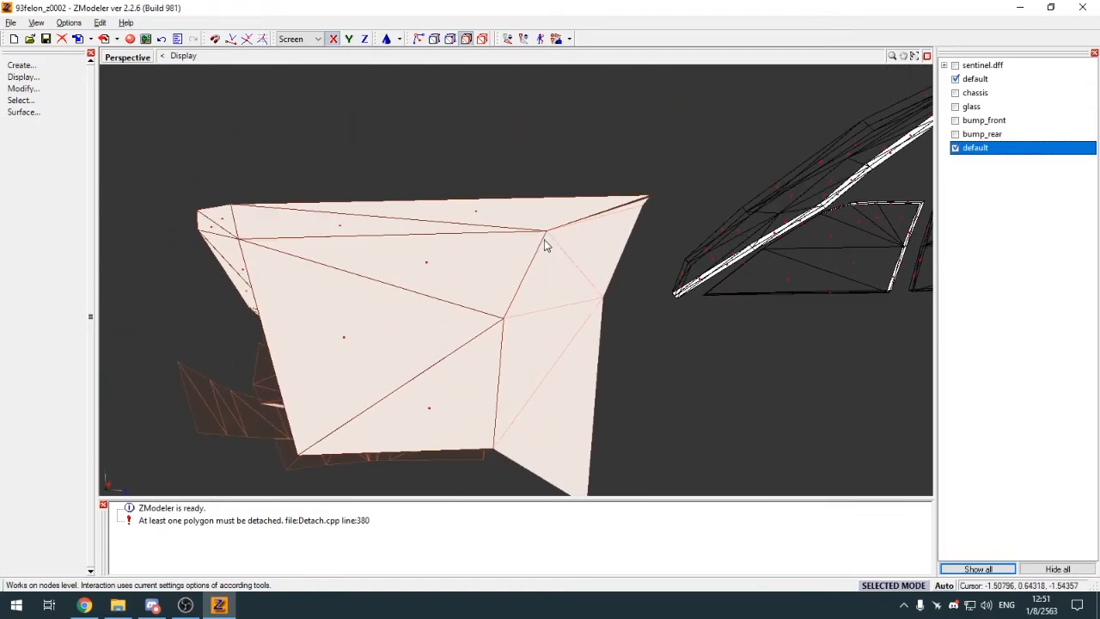
middle_drag(612, 255, 610, 257)
click(610, 257)
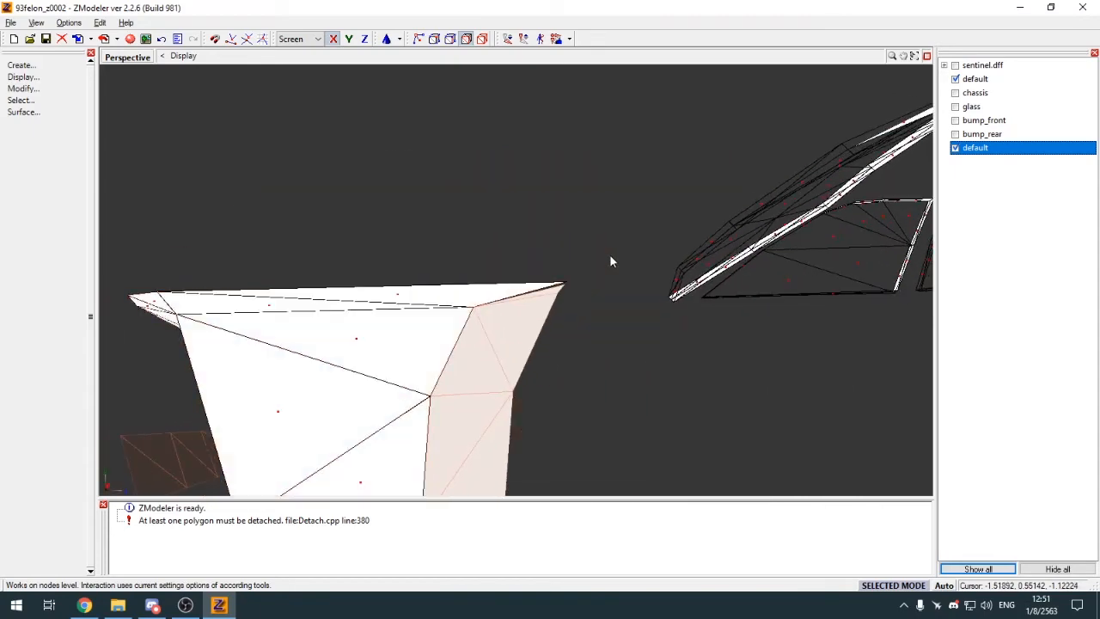
key(4)
middle_drag(549, 305, 553, 304)
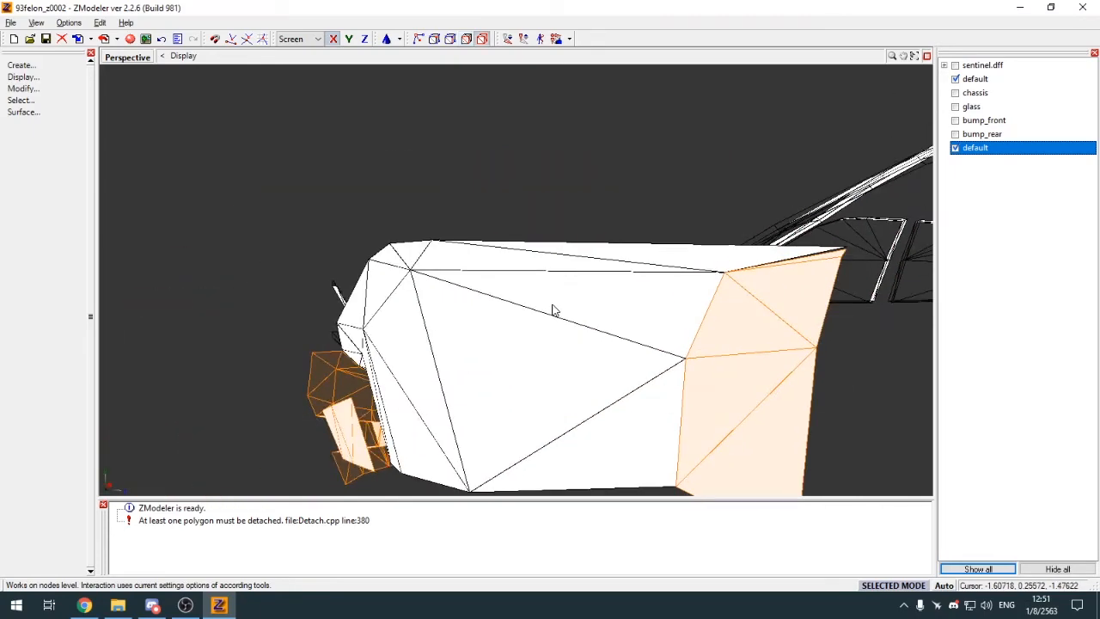
Step: Select the strip of polygons along the wheel arch edge of the fbump-material object and detach it to a new object
middle_drag(771, 341, 762, 348)
key(3)
click(761, 348)
click(734, 300)
click(720, 331)
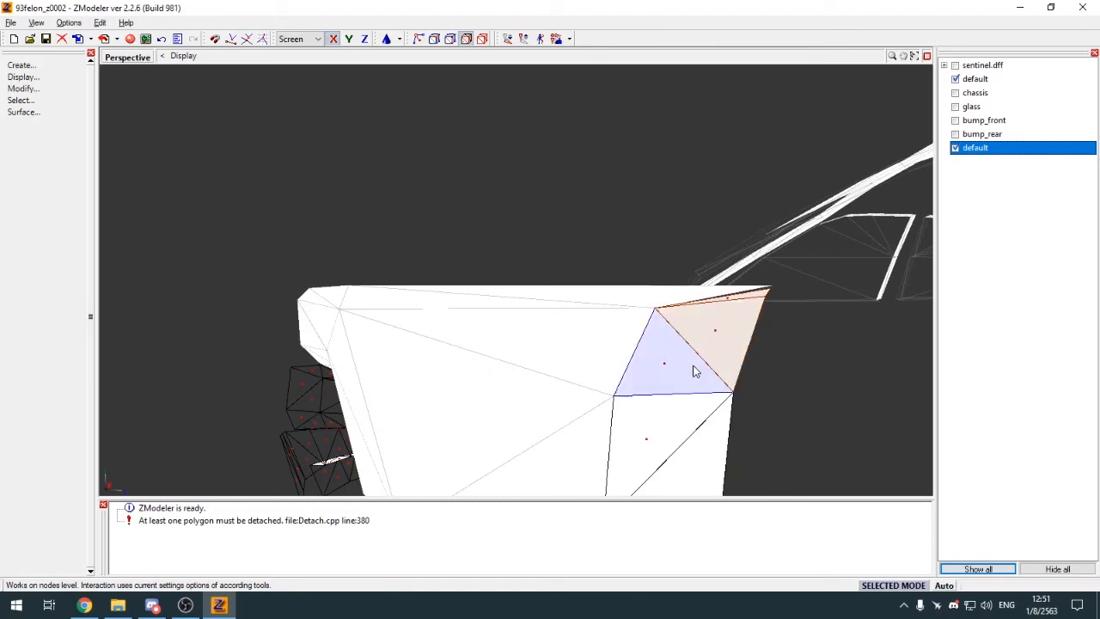
click(693, 366)
click(666, 421)
click(688, 462)
middle_drag(688, 462, 667, 428)
key(q)
key(space)
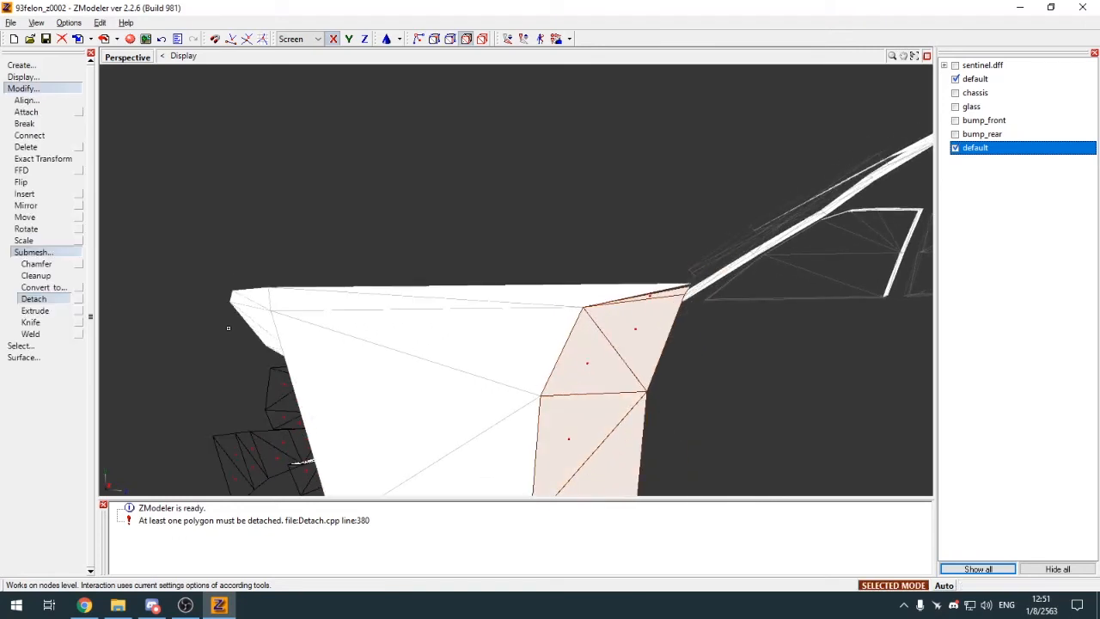
click(79, 300)
click(120, 275)
click(29, 89)
key(4)
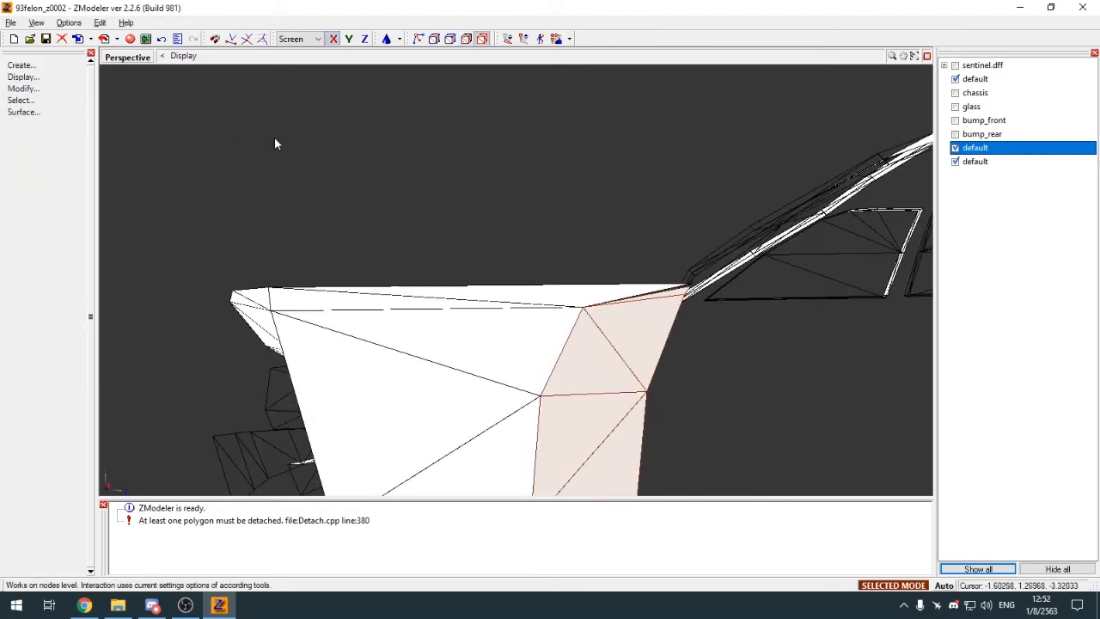
Step: Hide the rest of the fbump-material object and clear the selection on the detached wheel arch strip
click(955, 148)
click(963, 80)
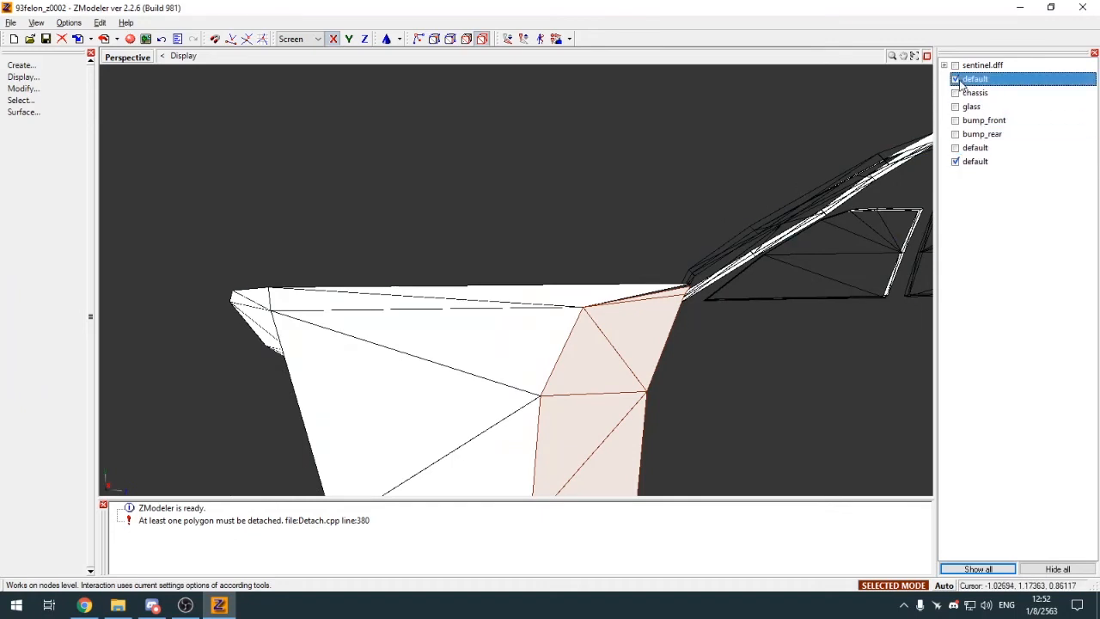
click(957, 80)
key(d)
click(660, 340)
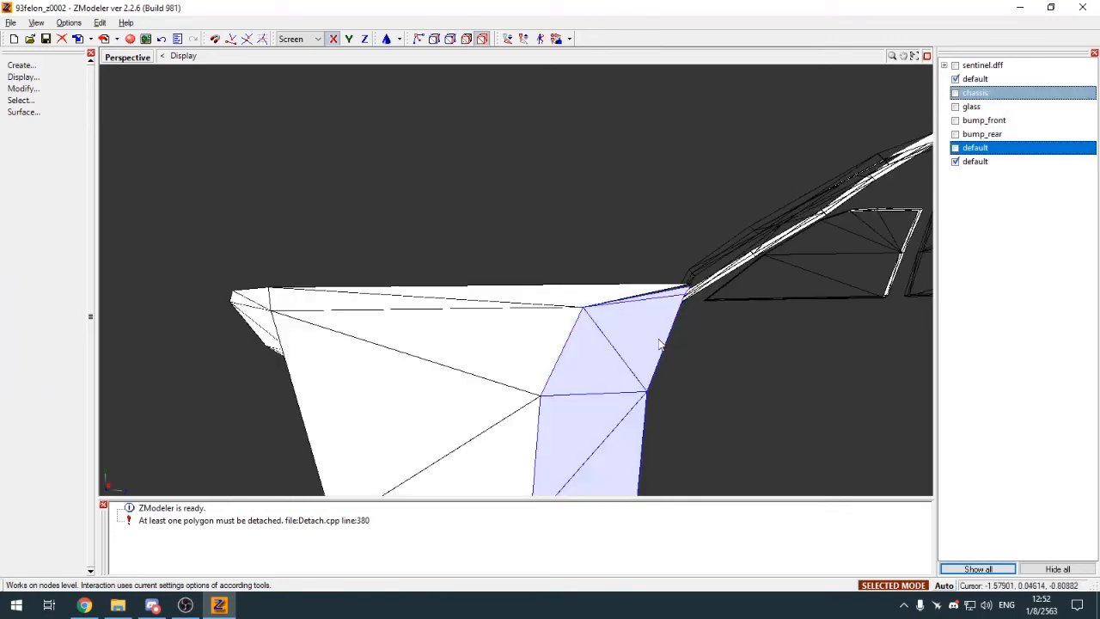
key(1)
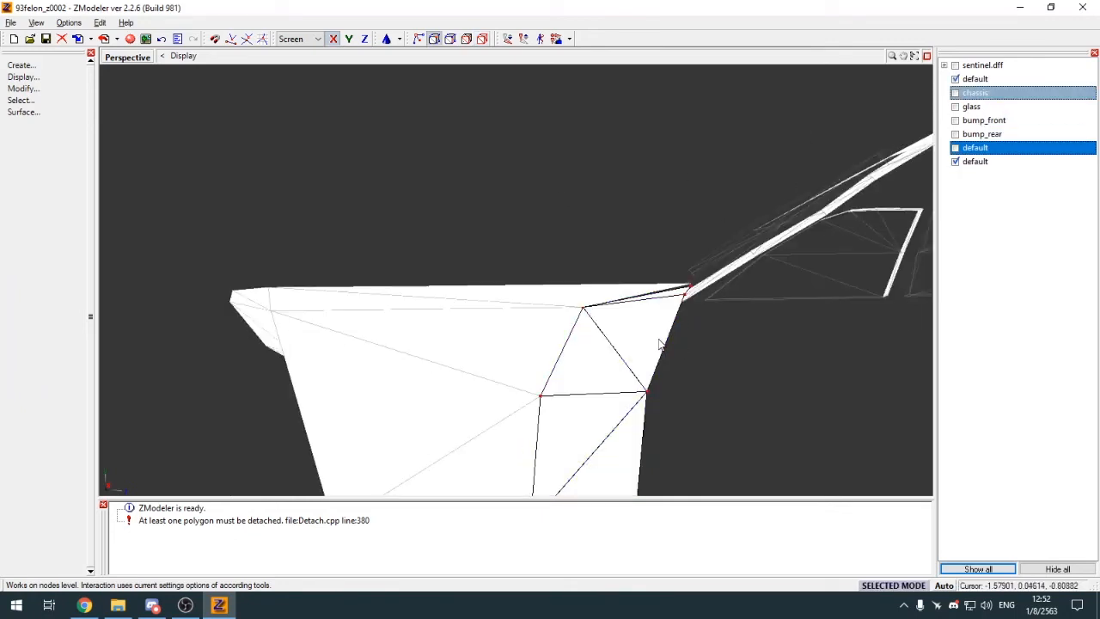
key(4)
Step: Select the front bumper panel's top and side polygons on the default body object and detach them to a new object
scroll(659, 339, down, 3)
middle_drag(659, 340, 624, 381)
key(3)
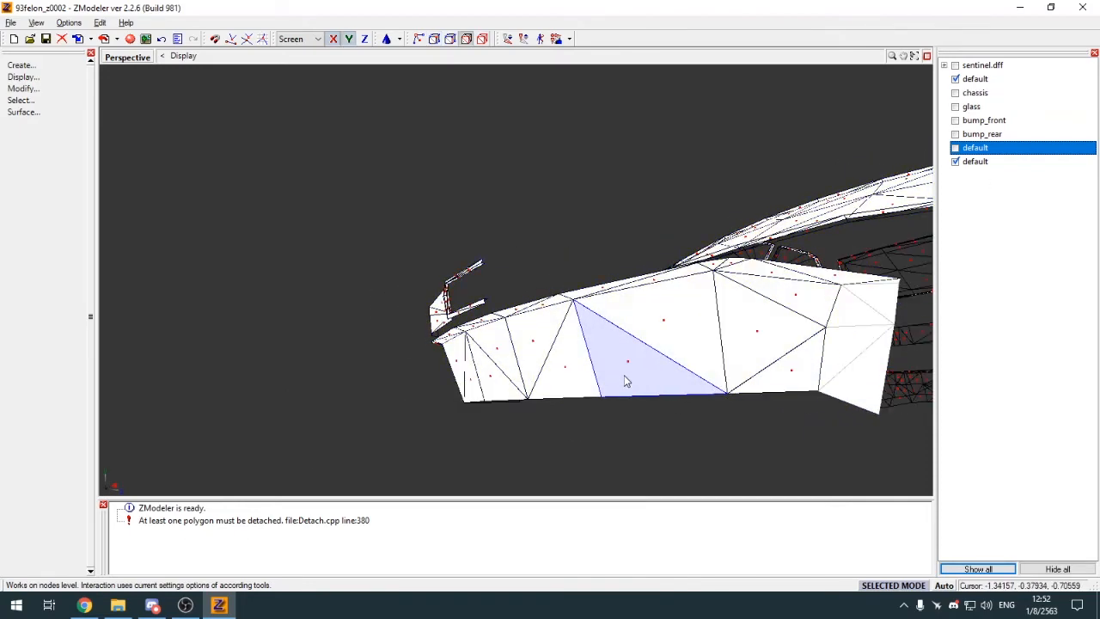
click(624, 377)
click(849, 71)
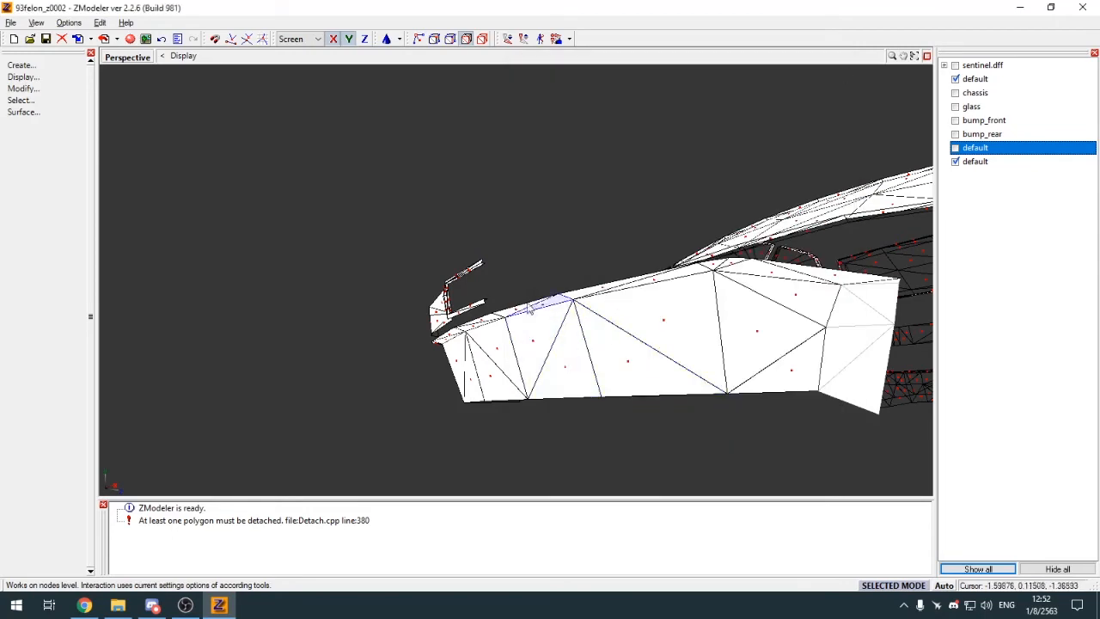
click(528, 310)
click(522, 308)
click(549, 341)
click(572, 369)
click(632, 354)
click(661, 319)
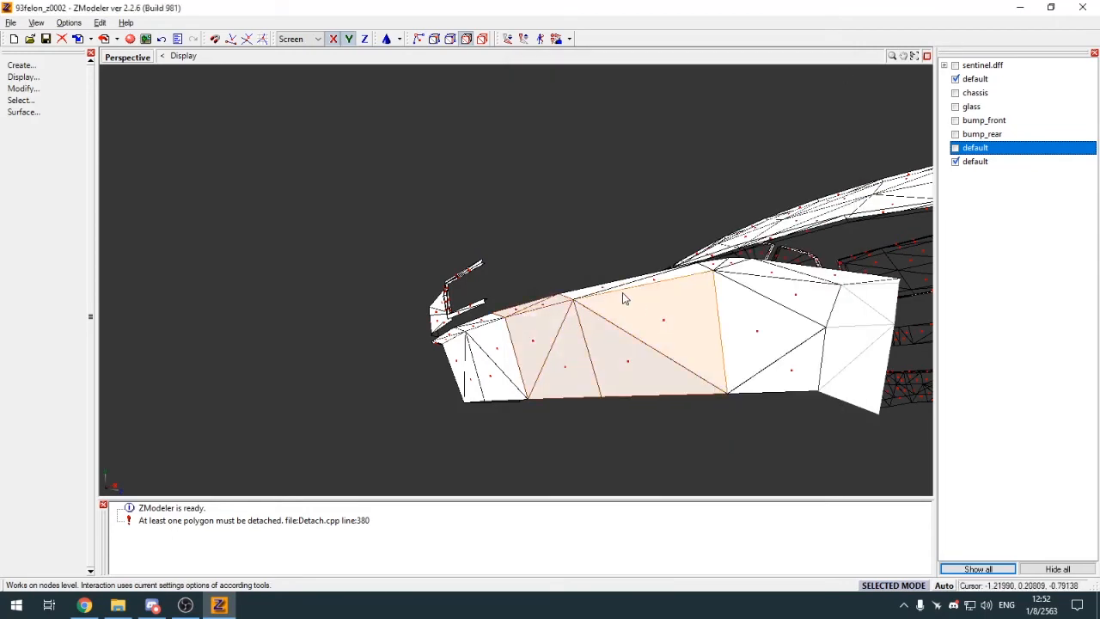
click(624, 291)
middle_drag(615, 292, 481, 286)
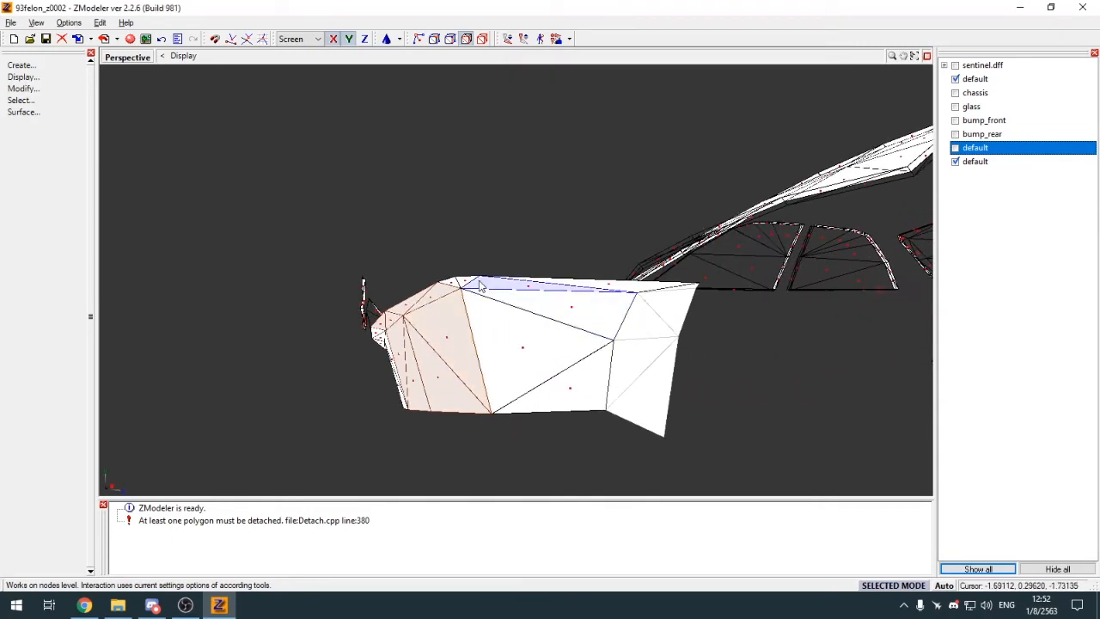
click(524, 286)
click(603, 285)
click(563, 314)
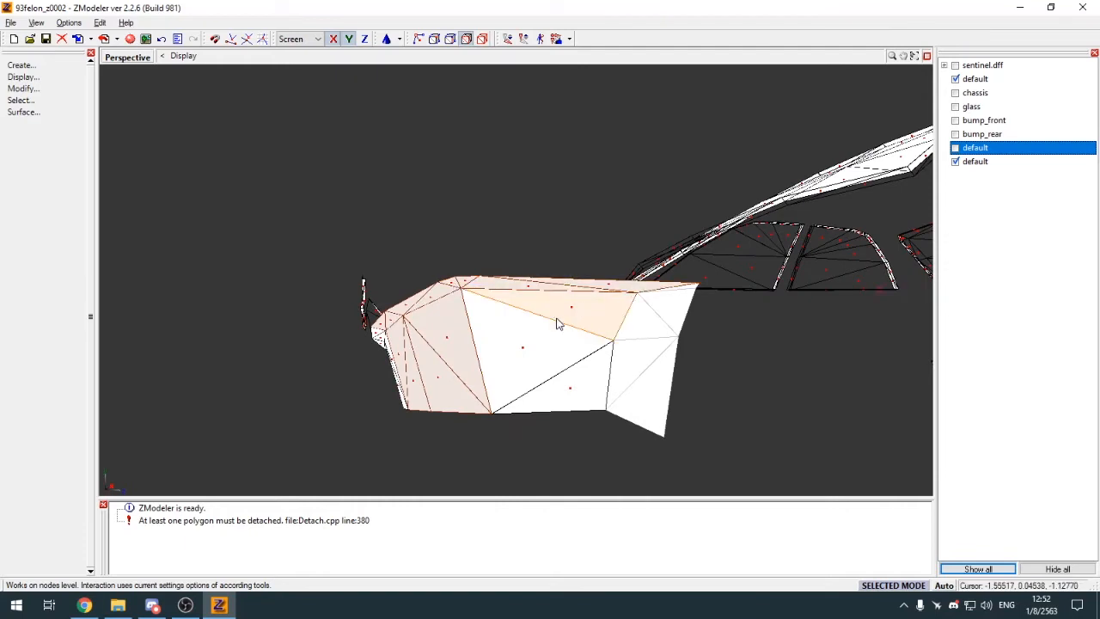
click(530, 348)
click(578, 377)
key(space)
click(79, 299)
click(261, 277)
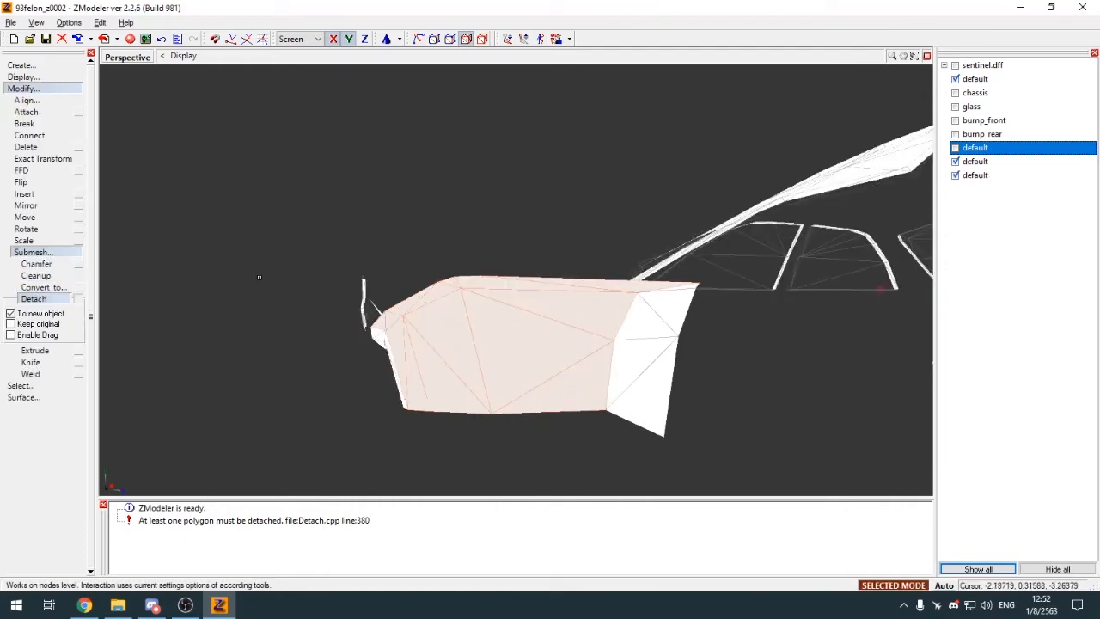
click(59, 89)
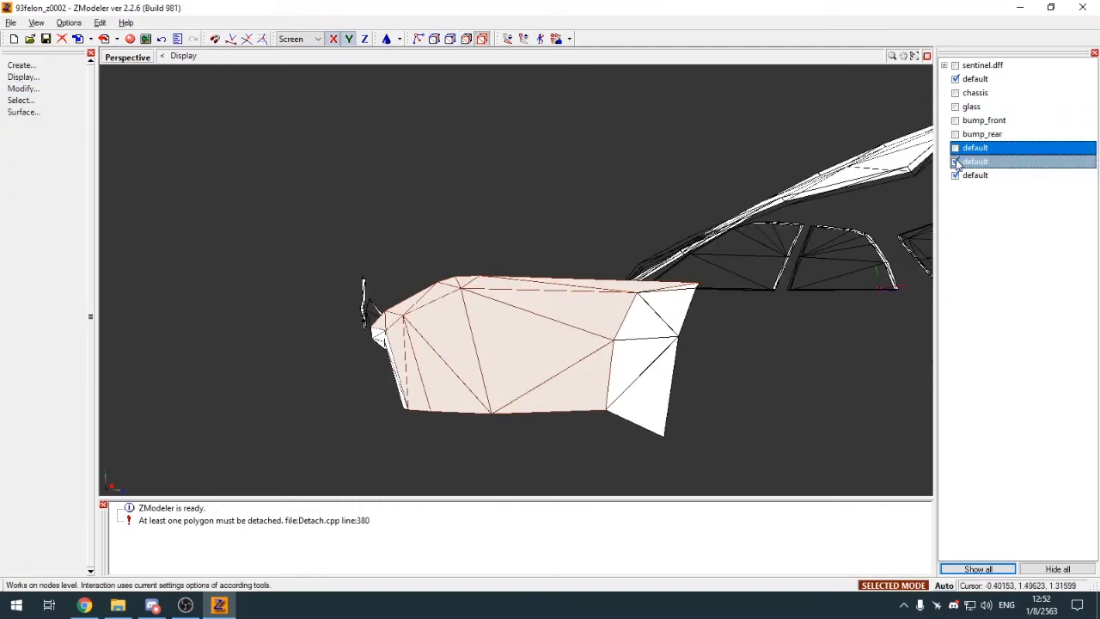
Step: Hide the original default body and attach the wheel arch strip and the bumper panel to each other
click(975, 79)
key(space)
key(a)
click(636, 315)
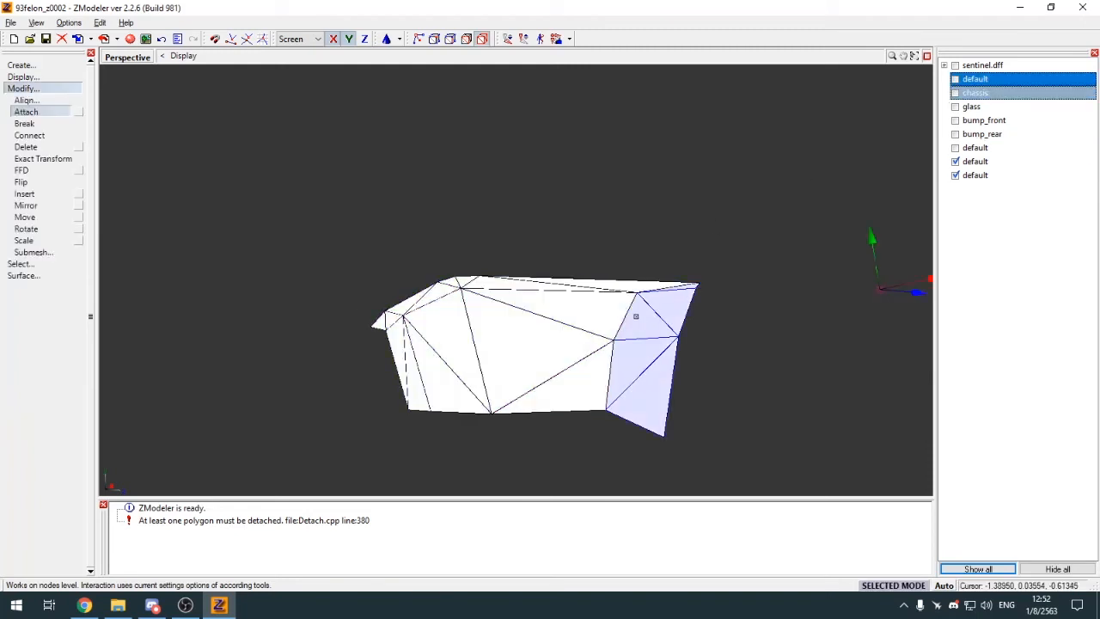
click(578, 316)
click(57, 90)
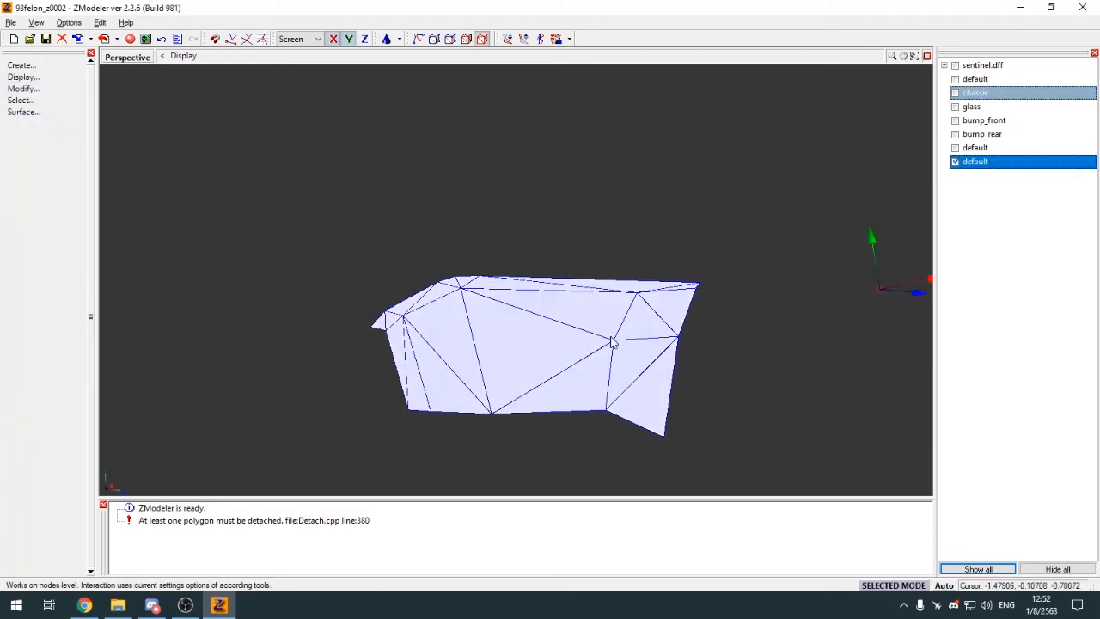
Step: Show chassis and bump_front, and move the combined panel's lower vertices down to the level of the bumper's bottom edge
key(1)
key(alt+Return)
scroll(685, 190, up, 3)
key(q)
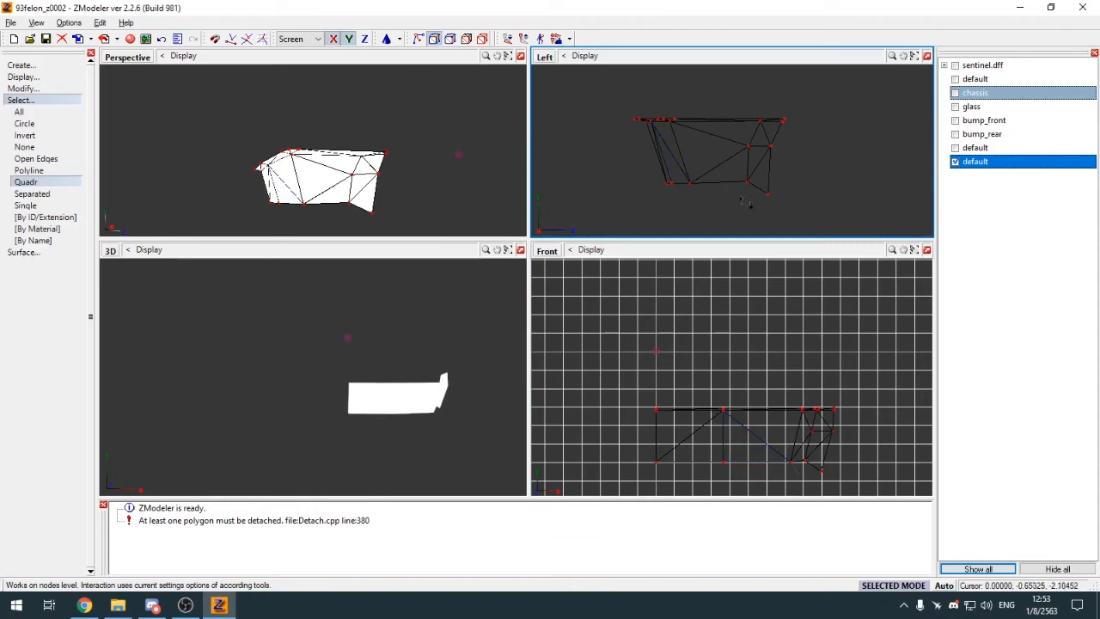
drag(751, 190, 750, 191)
click(955, 92)
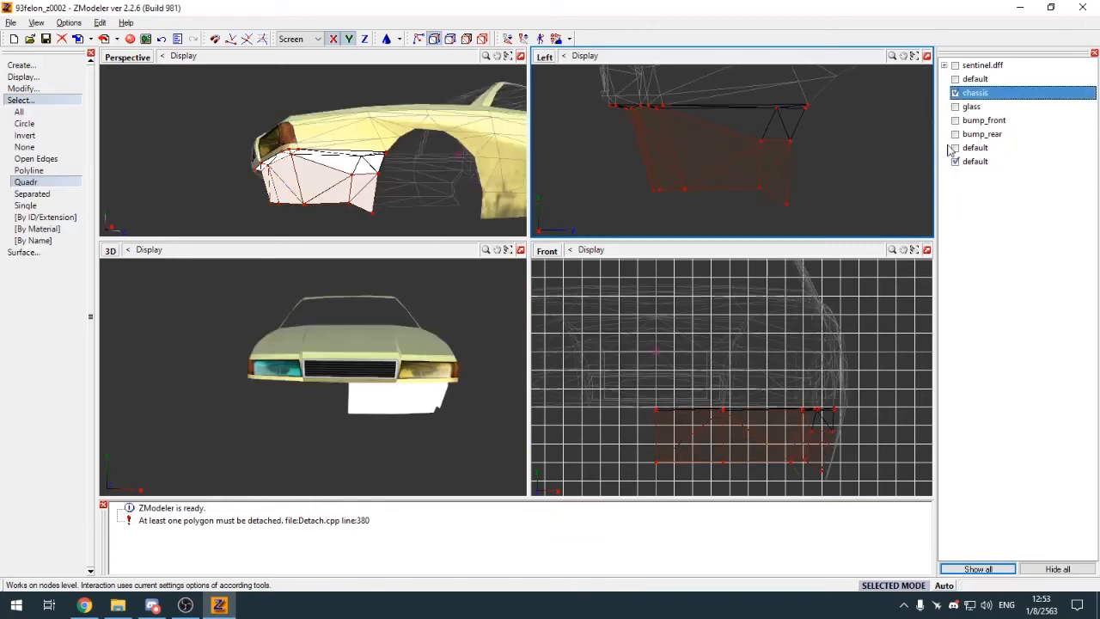
click(983, 120)
scroll(679, 219, up, 2)
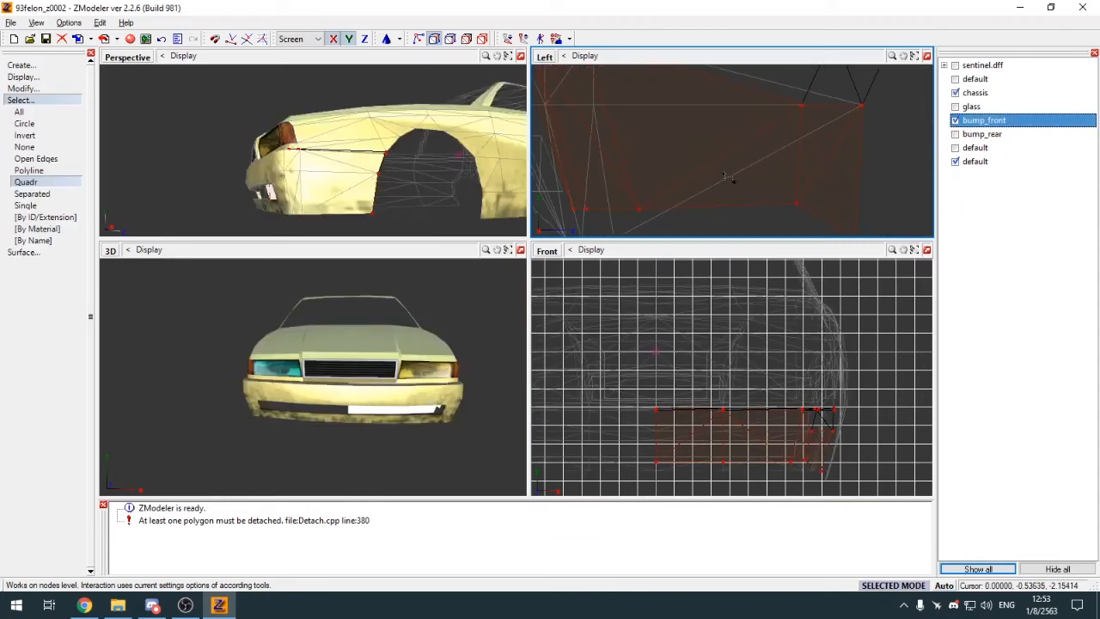
key(space)
scroll(693, 182, down, 4)
key(m)
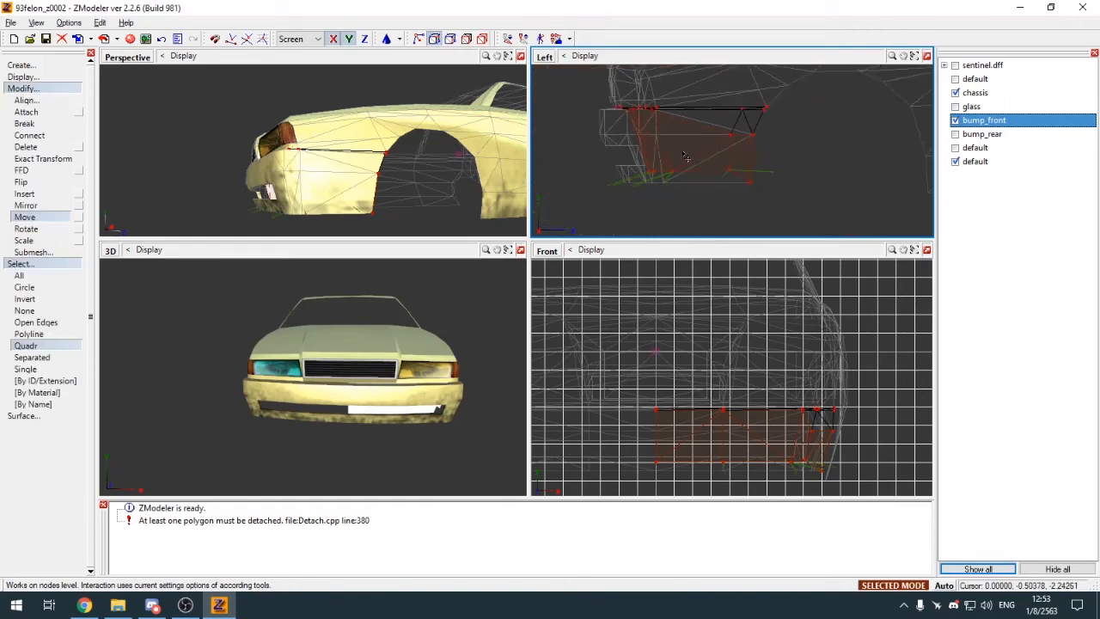
scroll(687, 158, down, 3)
scroll(705, 157, up, 5)
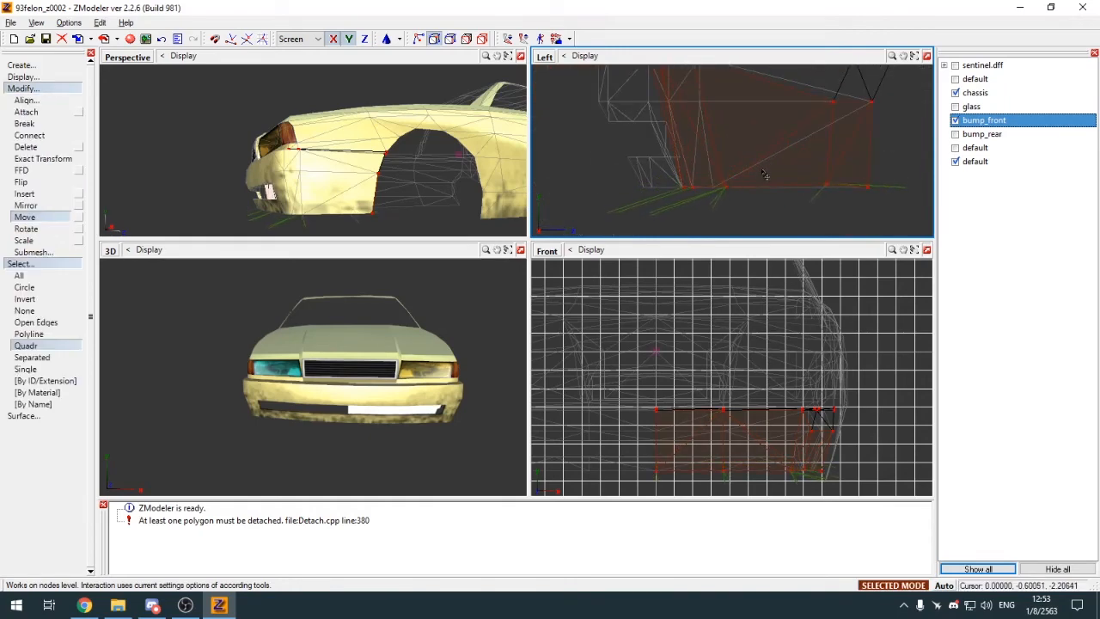
key(Escape)
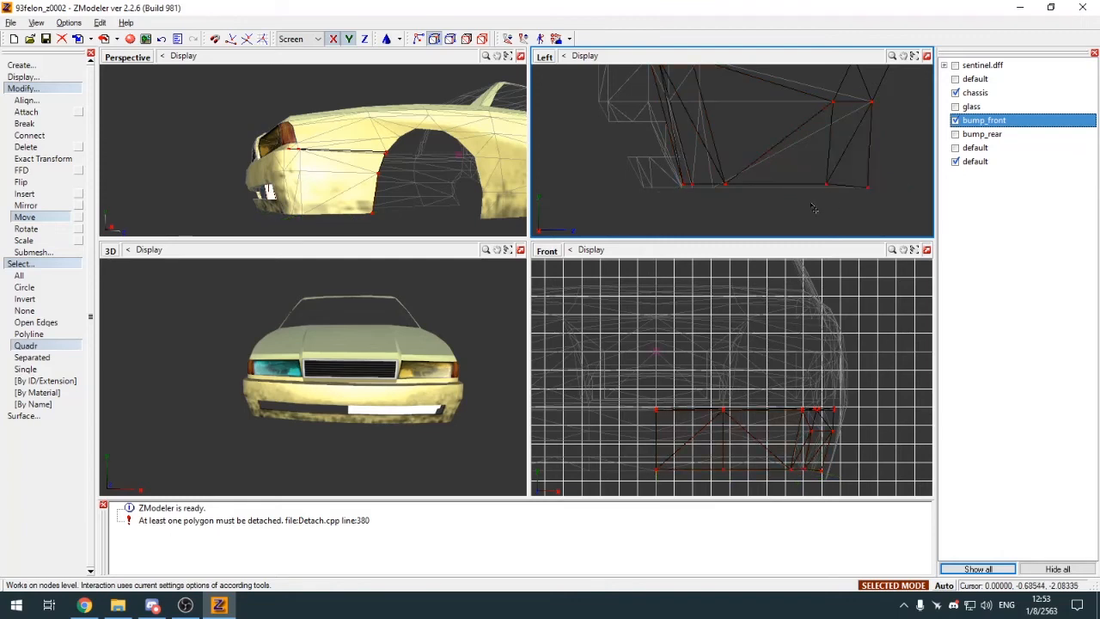
Step: Enlarge the perspective view and check how the panel meets the bumper and chassis at the front wheel arch
click(521, 56)
click(50, 89)
click(53, 101)
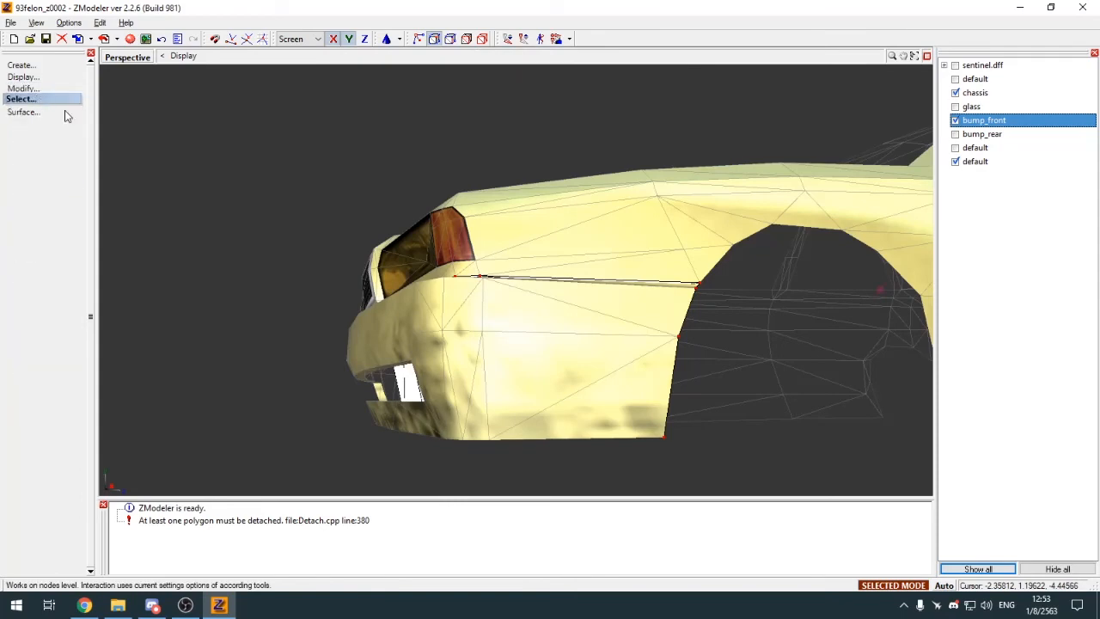
middle_drag(446, 378, 498, 343)
scroll(458, 332, up, 2)
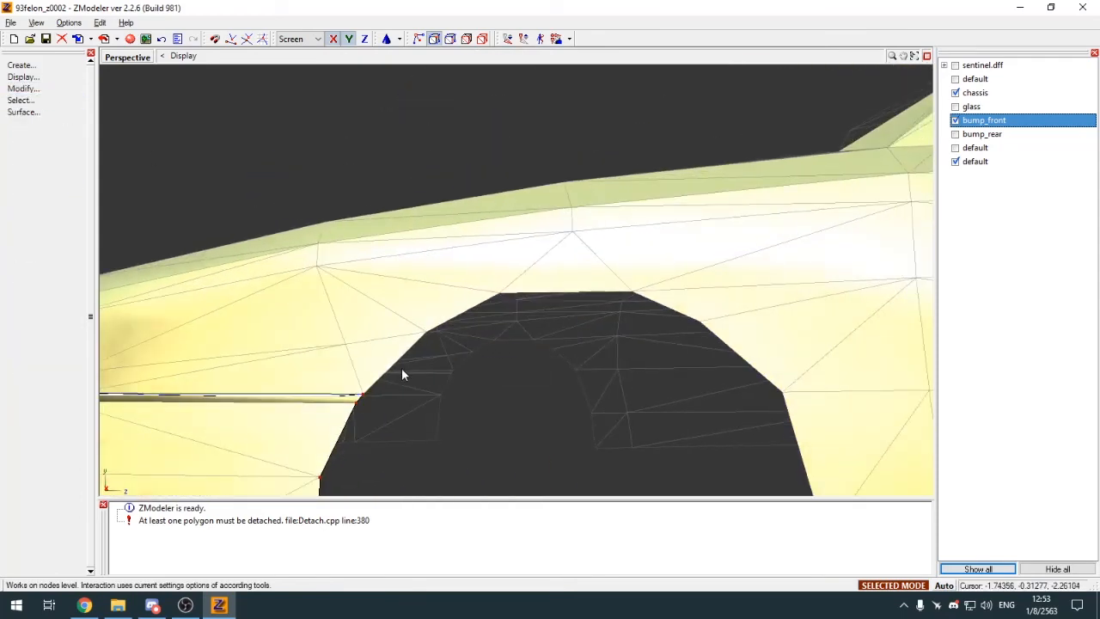
Step: Hide bump_front and chassis so that only the combined bumper panel stays visible
middle_drag(401, 369, 405, 371)
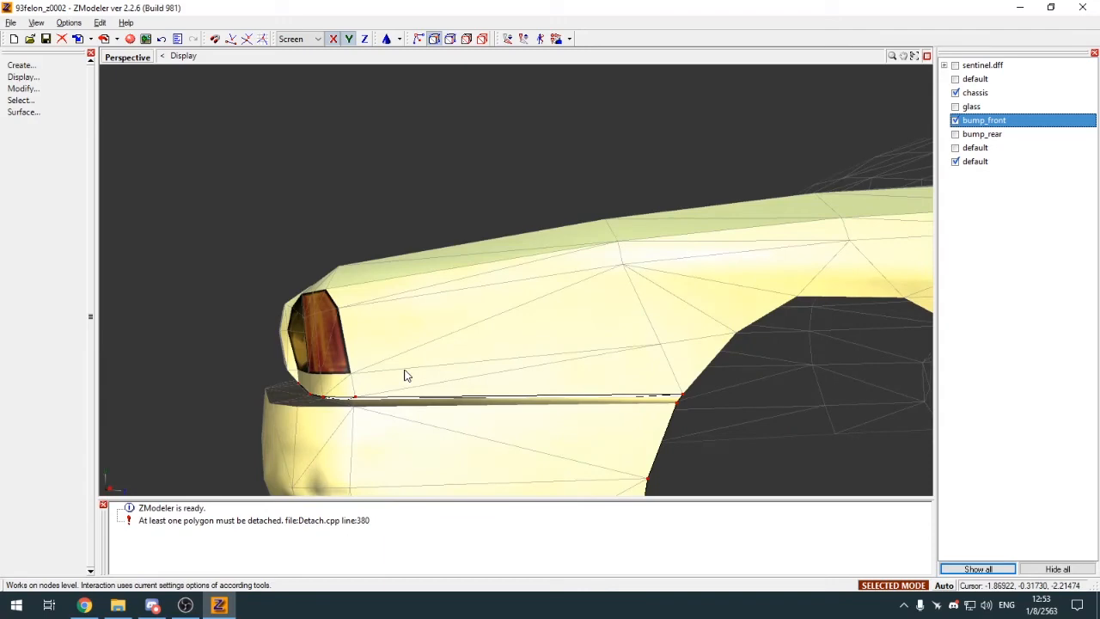
click(954, 122)
key(alt+w)
key(alt+w)
key(alt+w)
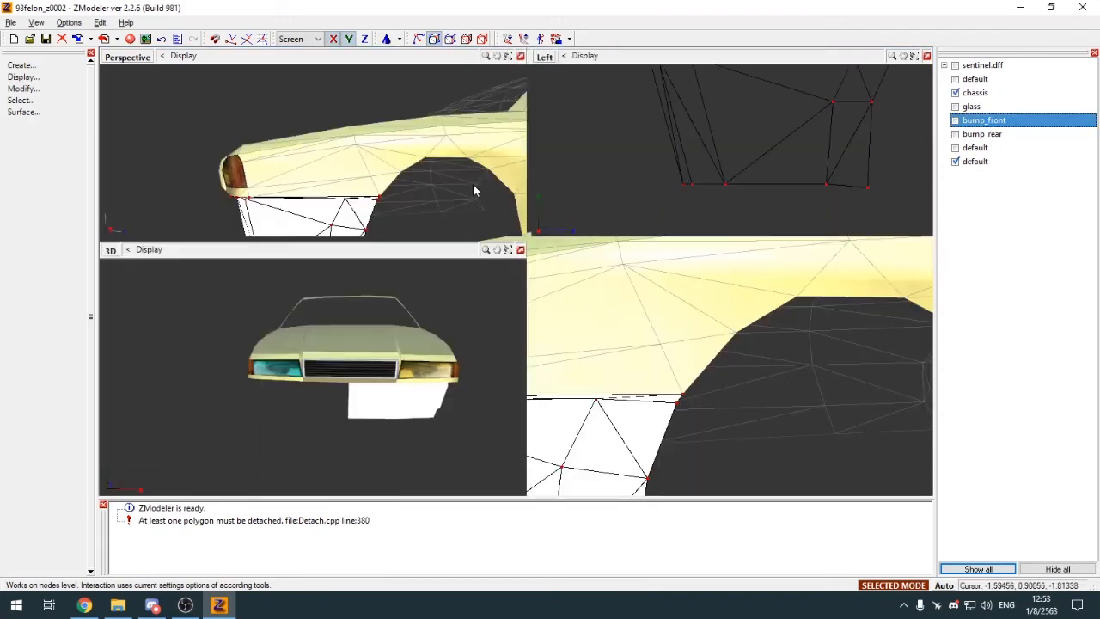
key(alt+w)
click(482, 40)
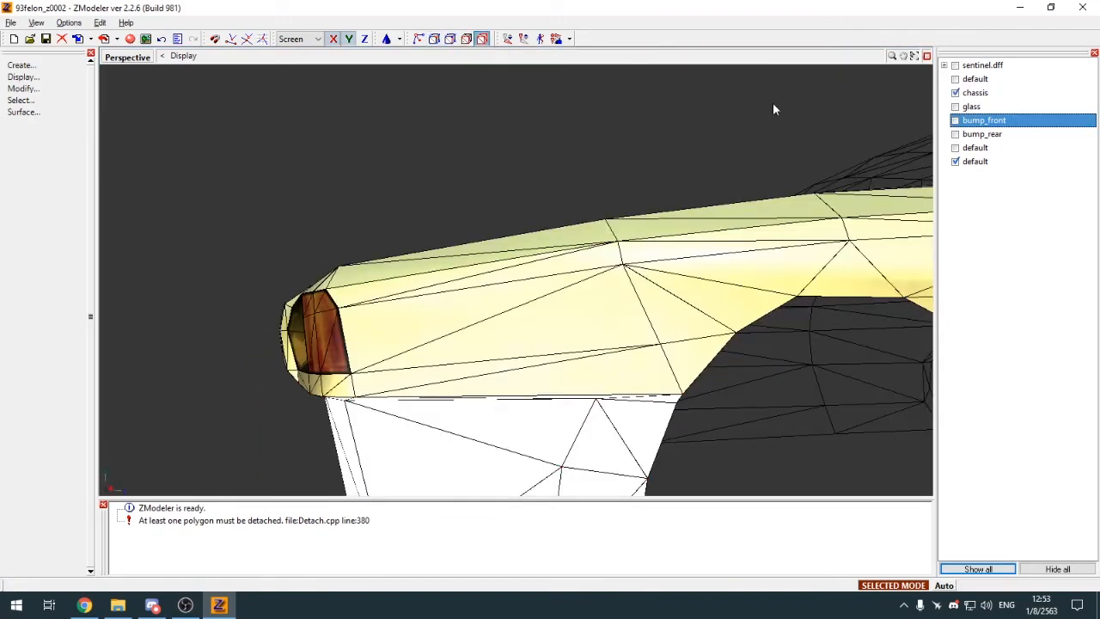
click(955, 93)
scroll(526, 271, down, 5)
middle_drag(526, 271, 632, 323)
scroll(646, 323, up, 3)
Step: Select the whole combined panel and assign the vehiclegeneric256 material to it
key(space)
key(1)
key(q)
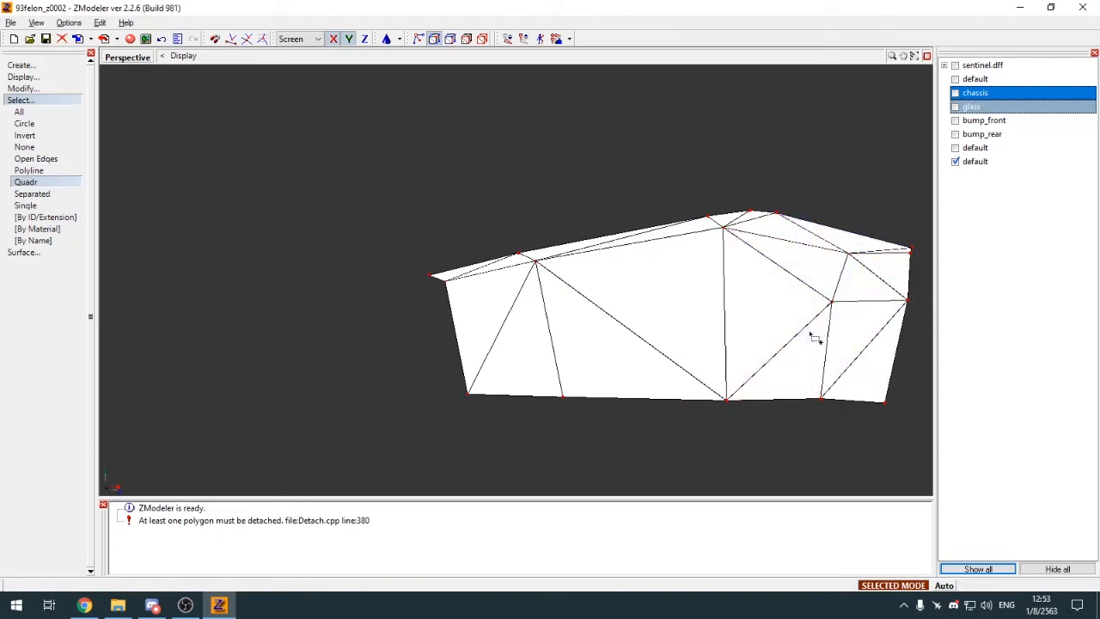
key(4)
click(42, 101)
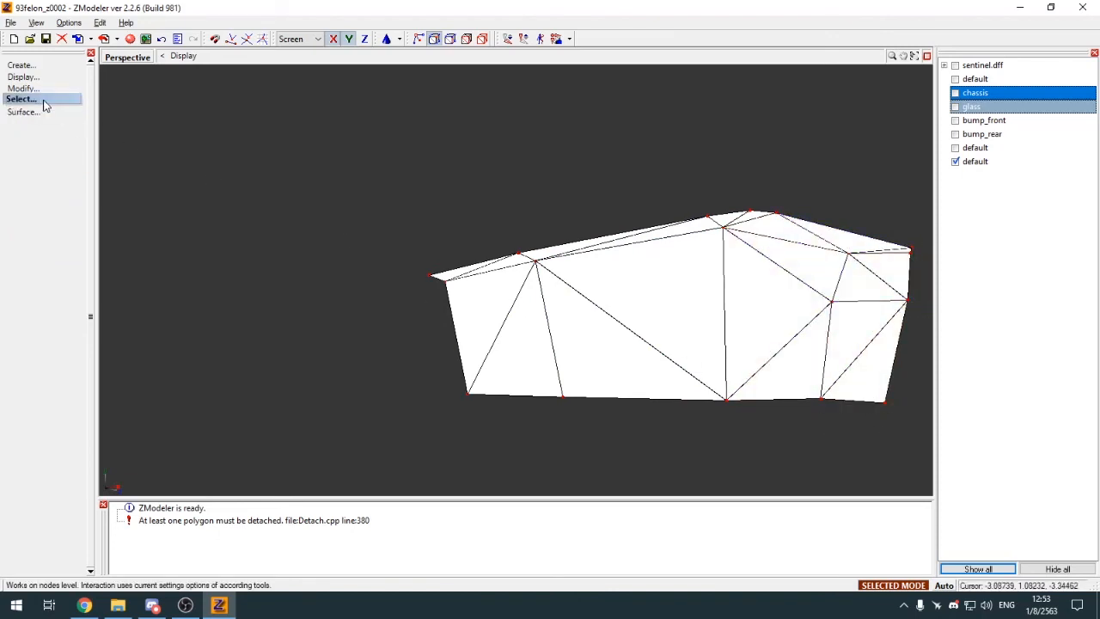
right_drag(557, 340, 558, 325)
key(space)
key(e)
scroll(373, 177, down, 4)
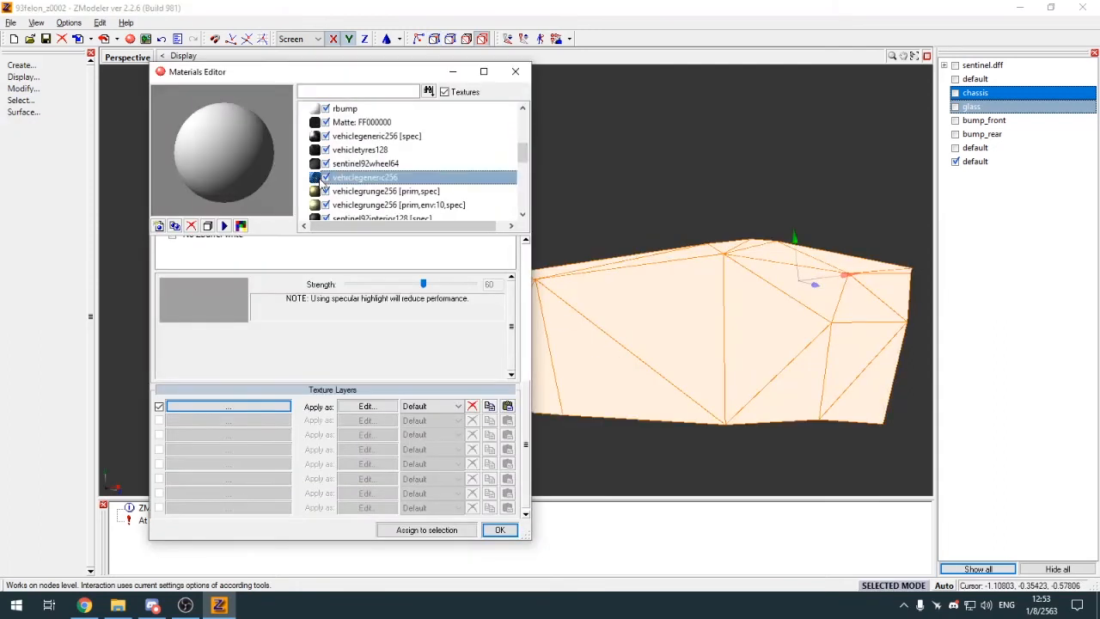
click(374, 177)
click(421, 529)
click(500, 529)
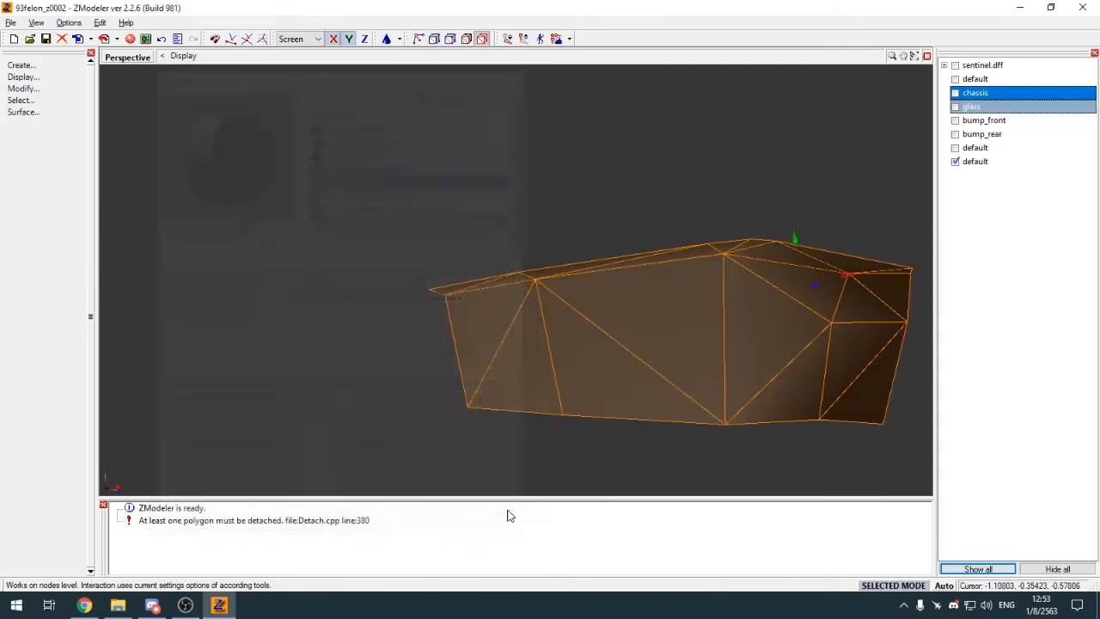
Step: Select the polygons of the panel's top strip and detach them within the same object
key(3)
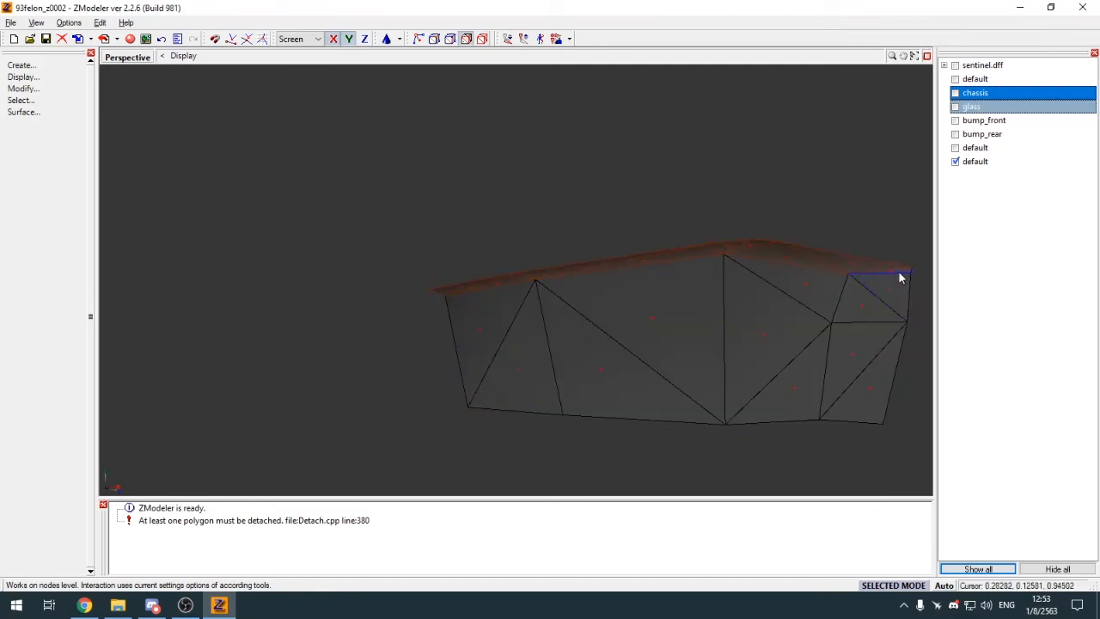
click(23, 89)
click(34, 299)
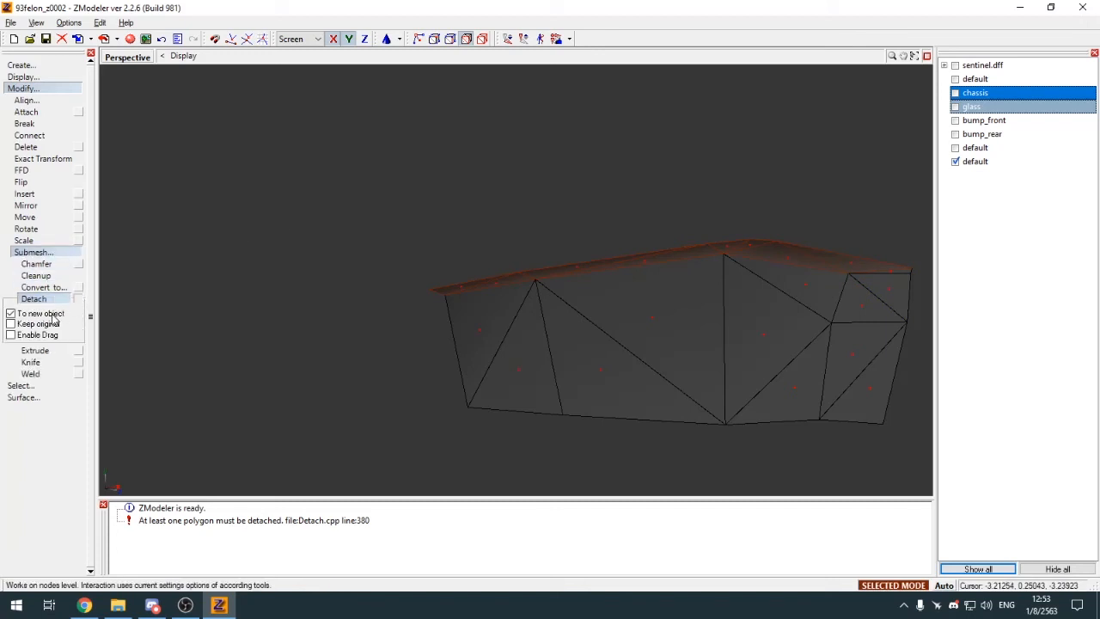
click(68, 88)
key(4)
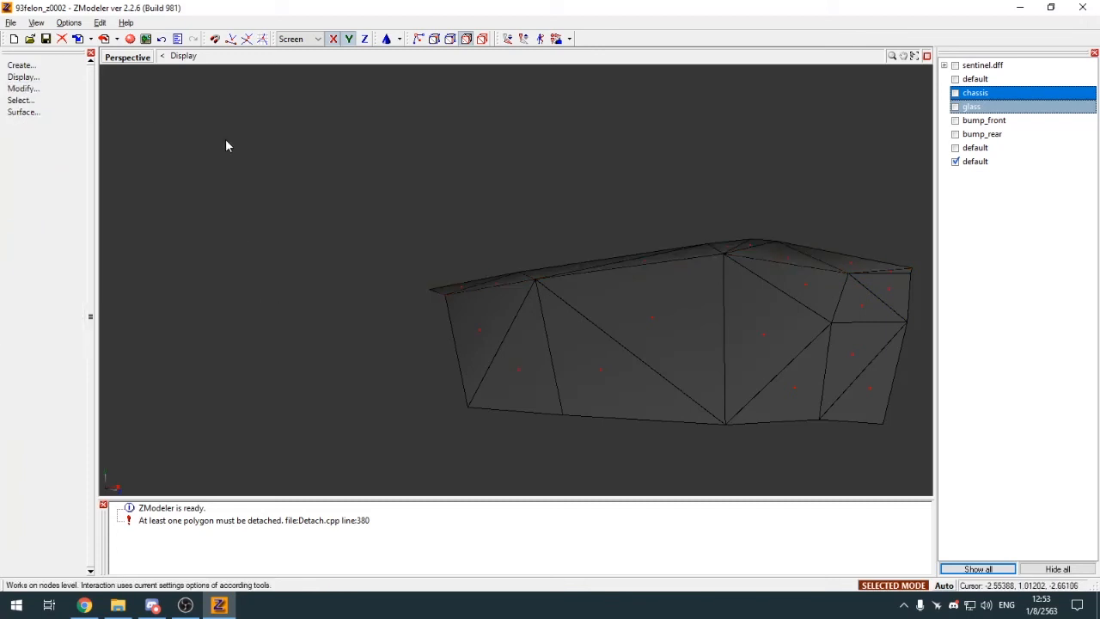
Step: Project UV mapping onto the whole panel from the Front view
key(space)
key(Tab)
scroll(604, 348, down, 3)
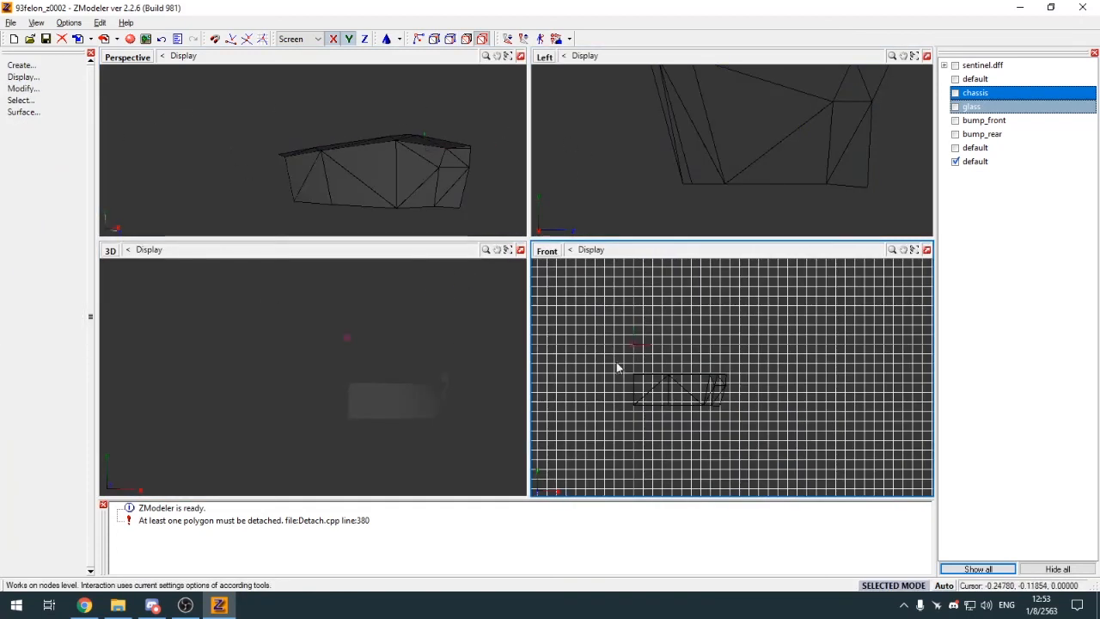
scroll(690, 365, up, 3)
click(690, 365)
click(599, 445)
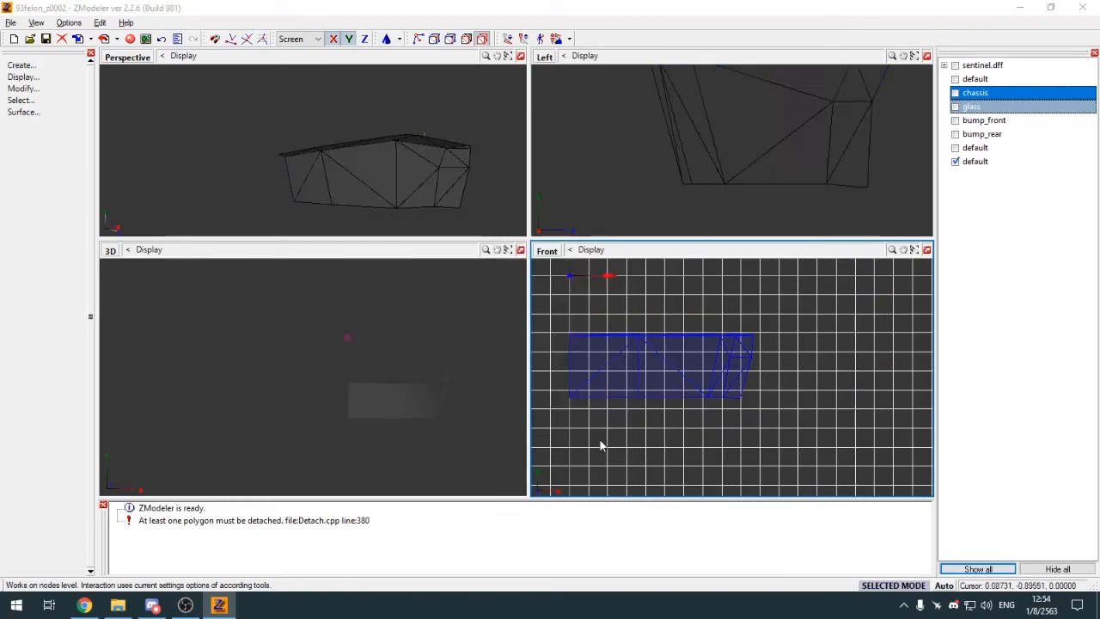
scroll(675, 342, up, 4)
scroll(698, 352, down, 3)
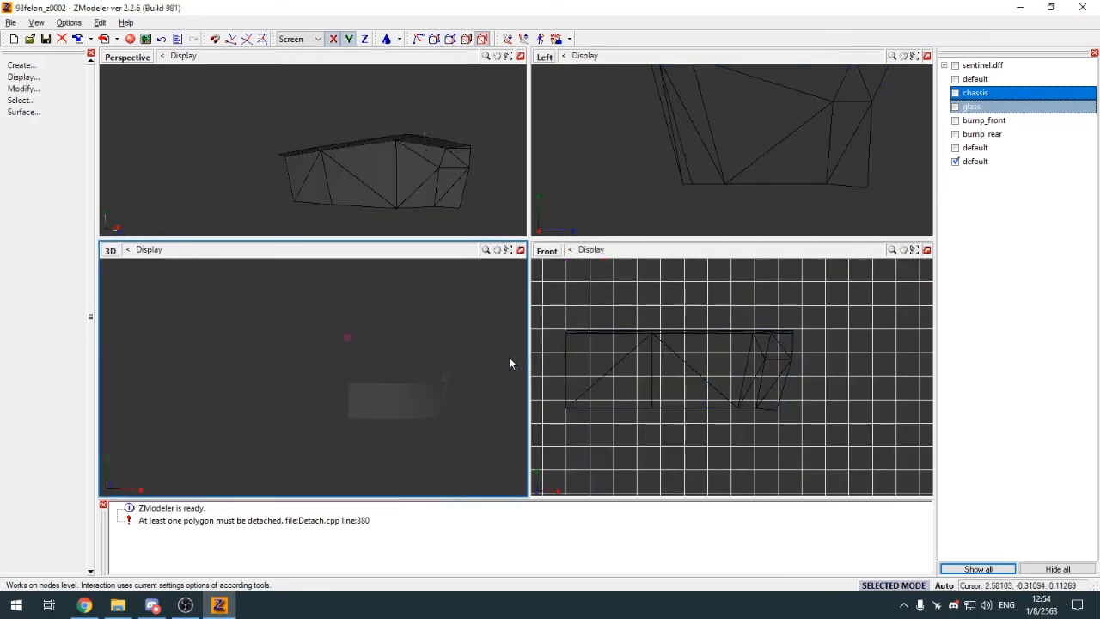
click(687, 363)
click(524, 445)
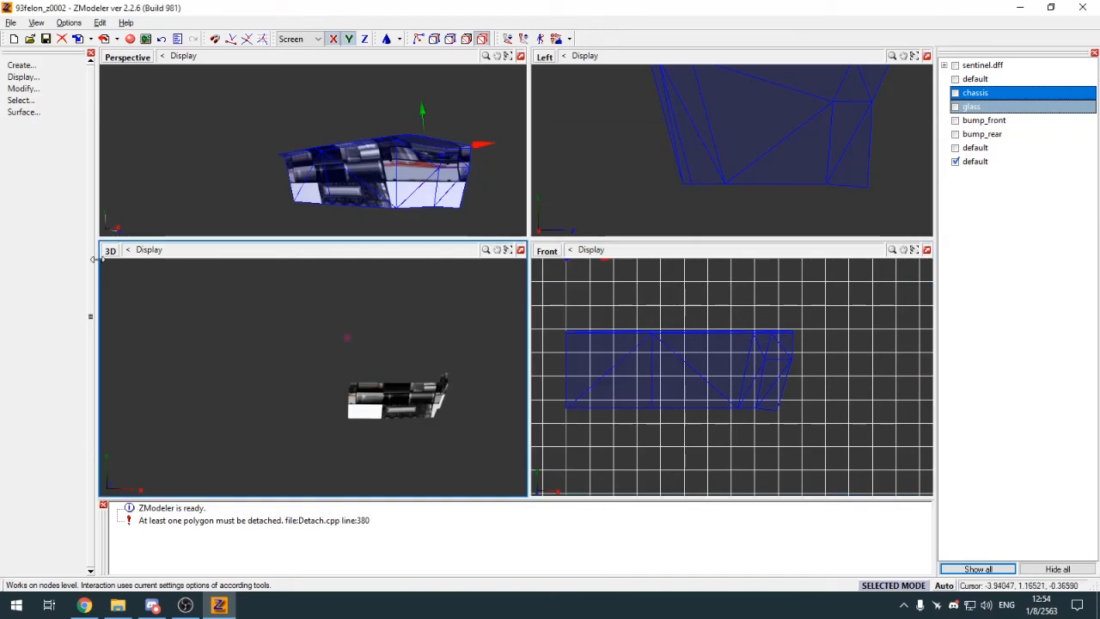
Step: Switch the 3D viewport to the UV Mapper and bring the panel's UV layout into view
click(110, 249)
click(135, 390)
scroll(351, 415, up, 4)
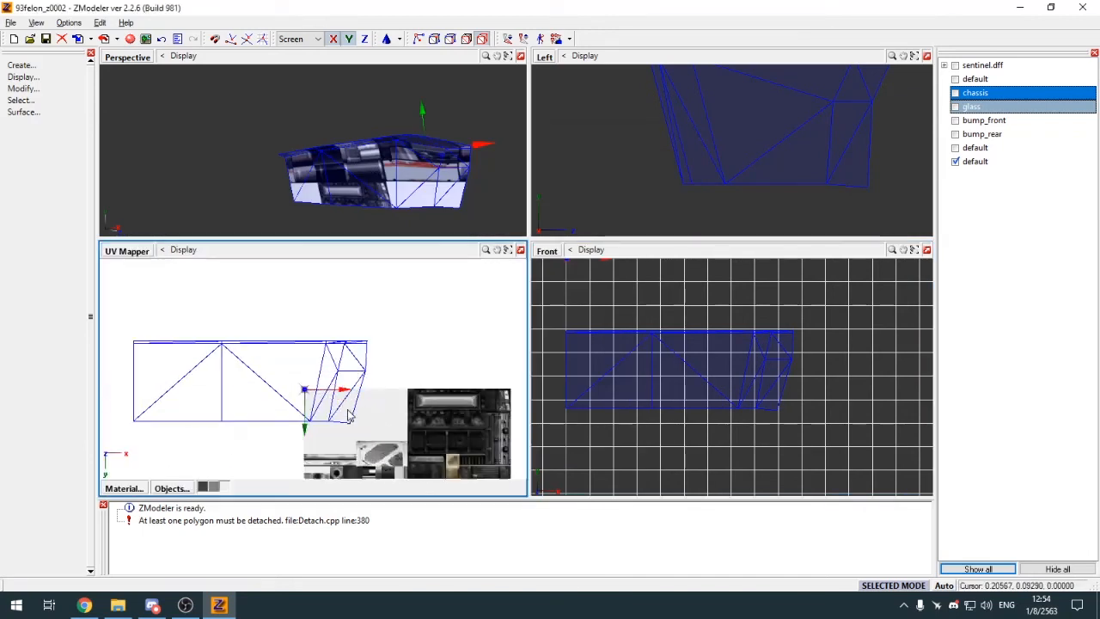
Step: Select the UV vertices of the panel's narrow wraparound end and move them outward along the horizontal axis only
key(1)
scroll(348, 388, up, 3)
key(q)
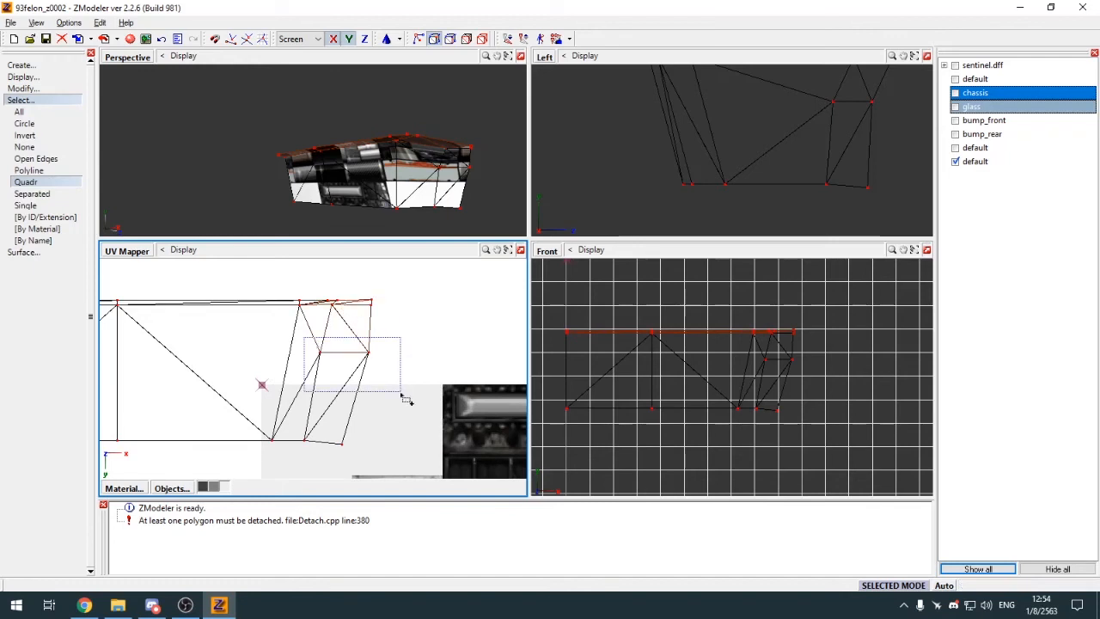
drag(400, 391, 400, 392)
drag(280, 433, 370, 476)
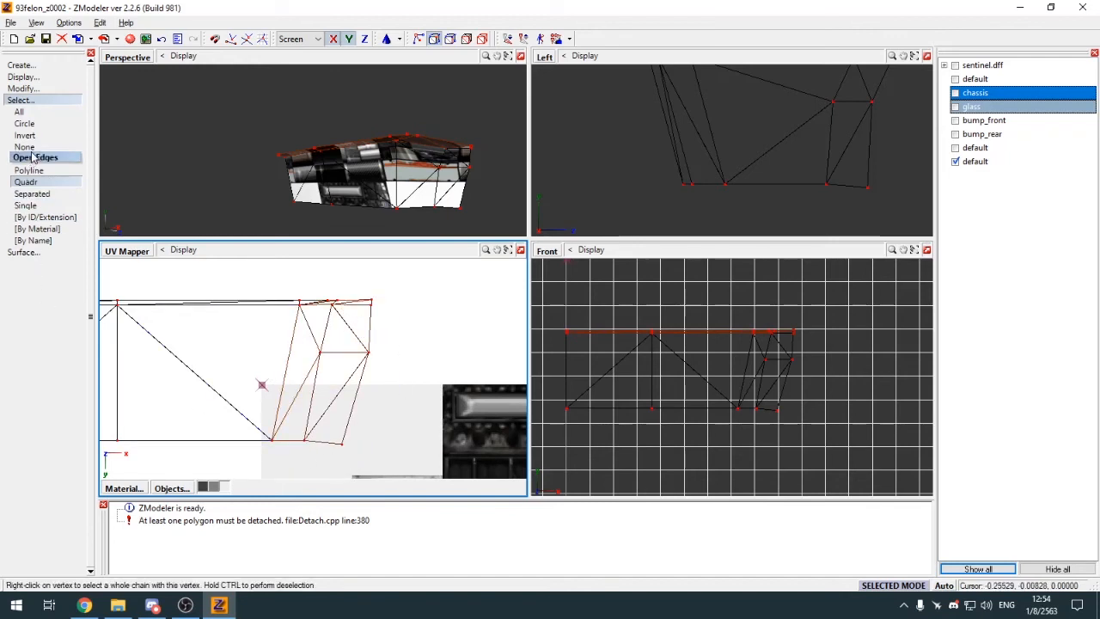
scroll(378, 318, up, 2)
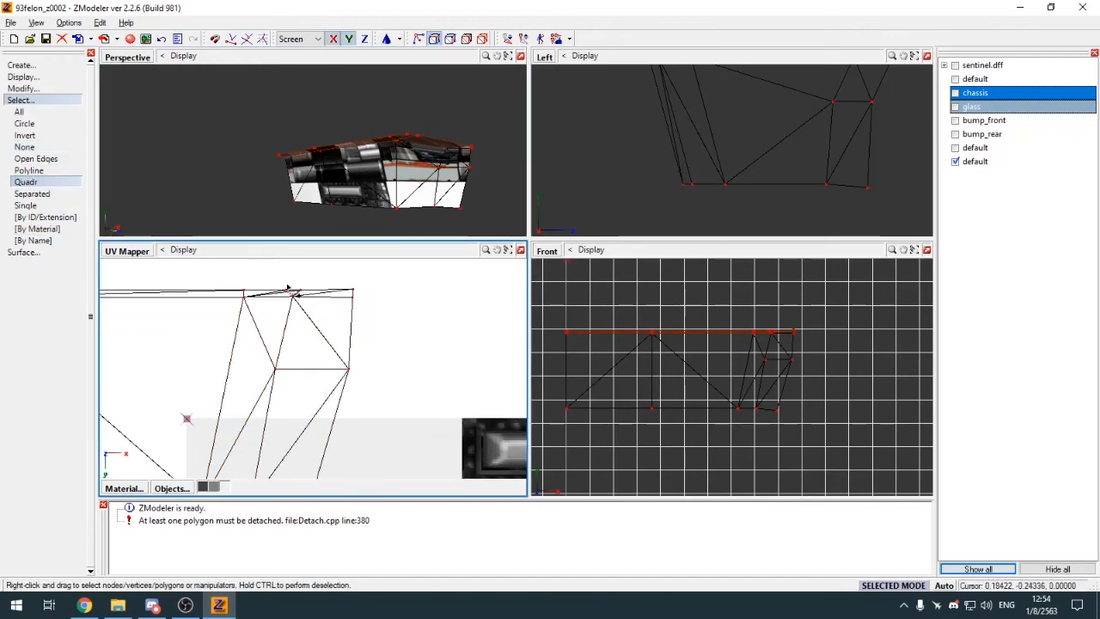
scroll(370, 405, down, 2)
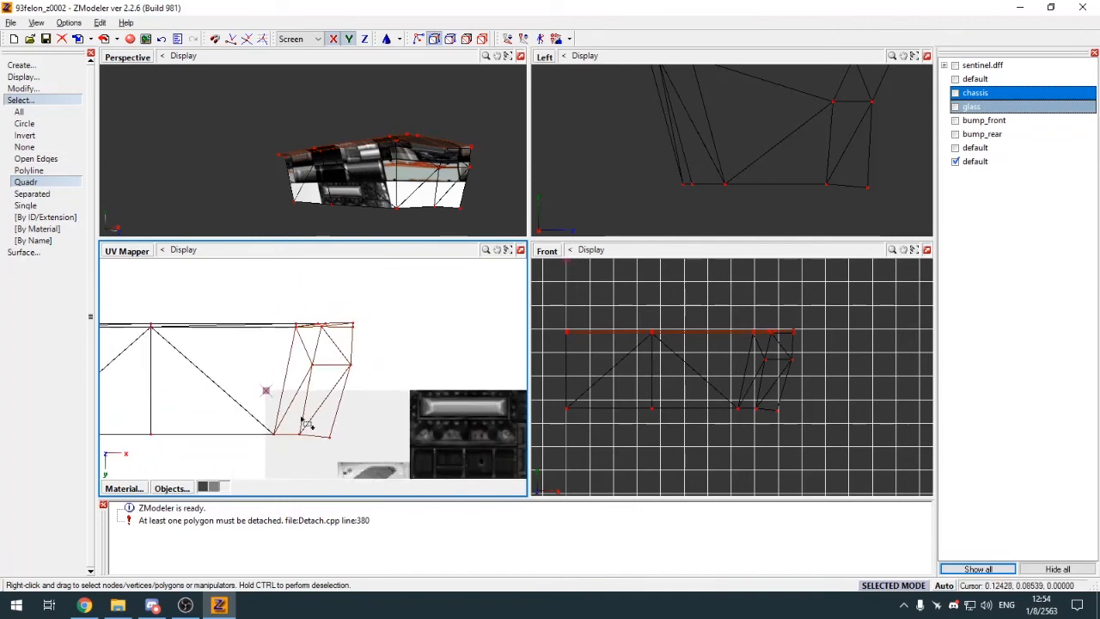
key(x)
key(space)
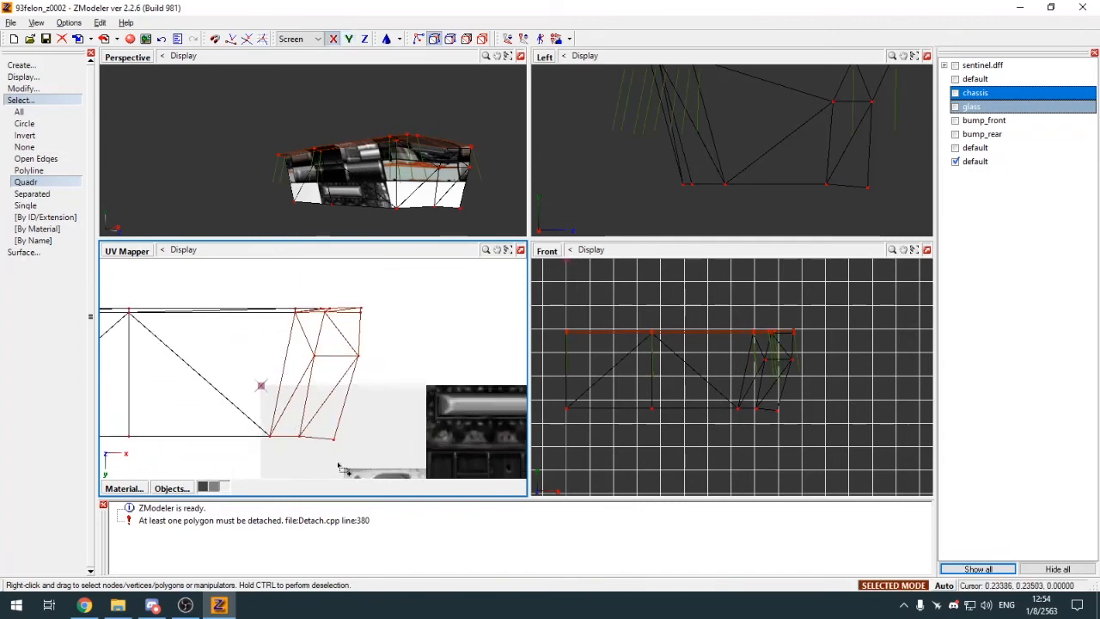
key(m)
drag(335, 469, 358, 469)
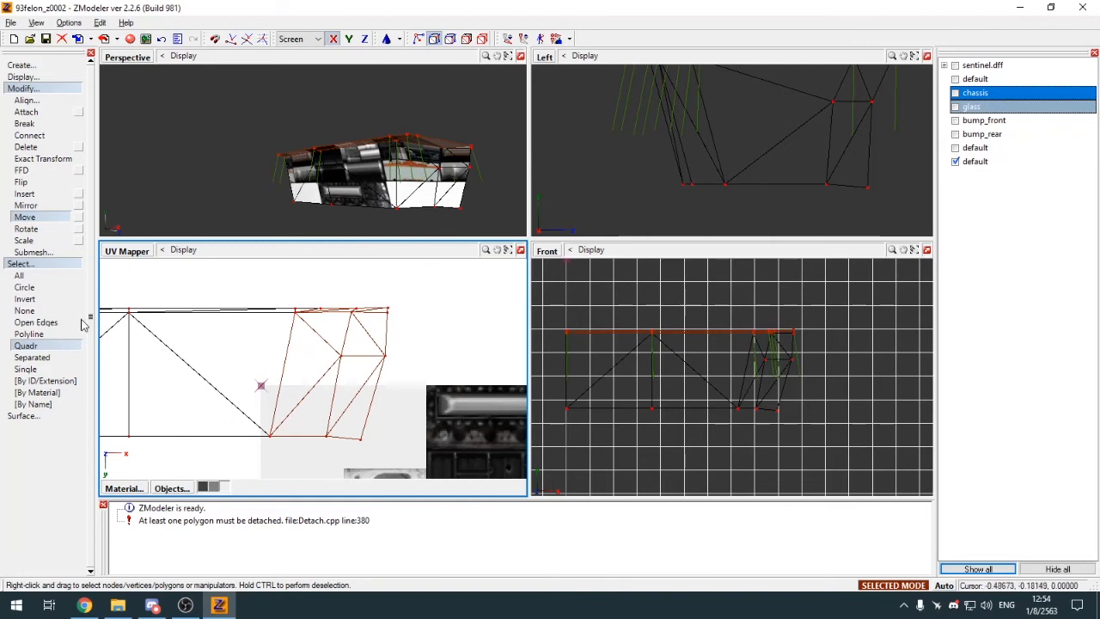
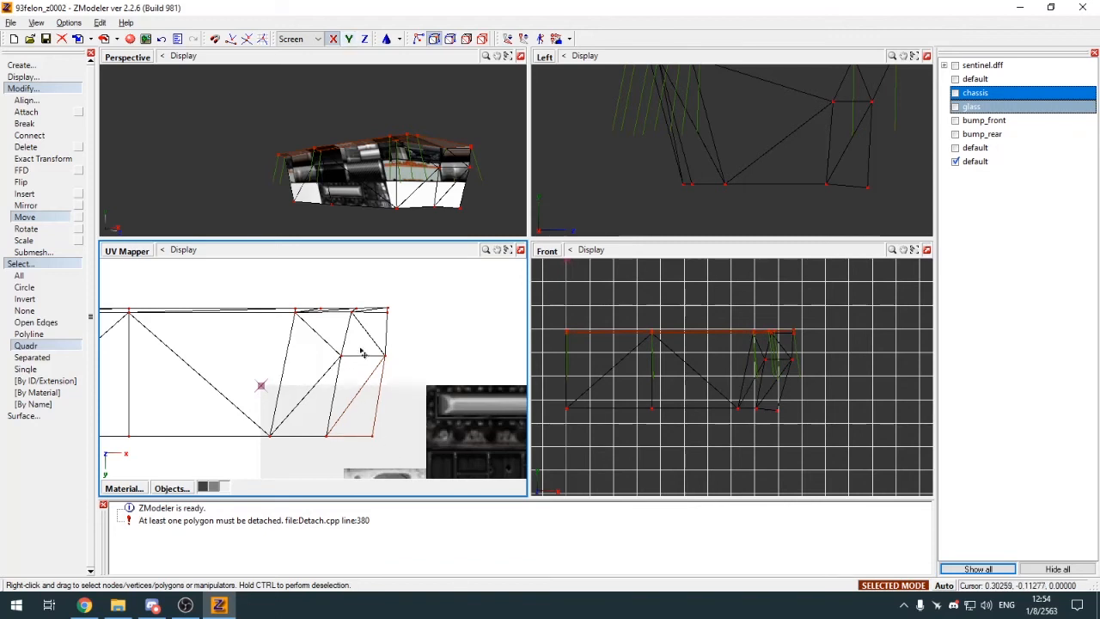
Step: Move the outermost UV column further out, then level the middle-row vertices and align them vertically with the upper ones
drag(439, 404, 423, 397)
click(68, 312)
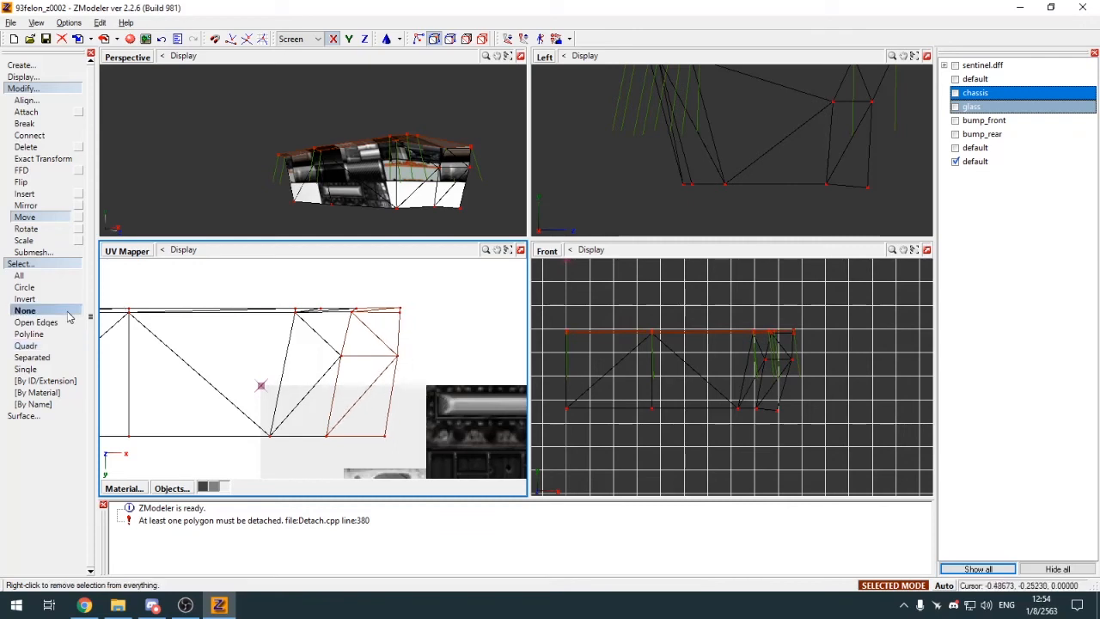
click(79, 346)
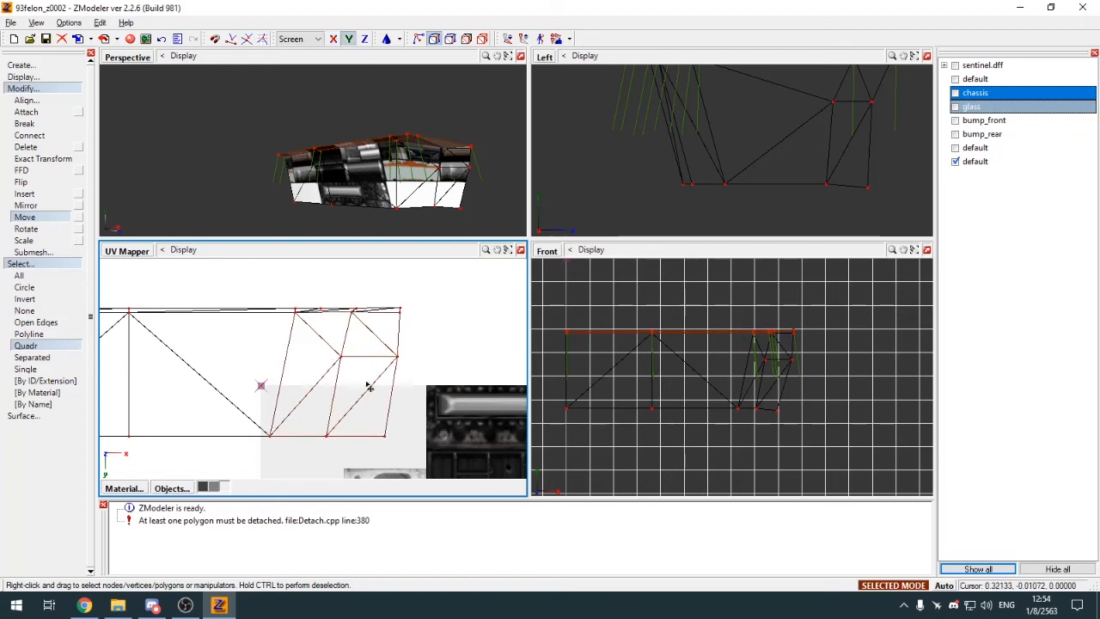
drag(368, 389, 368, 391)
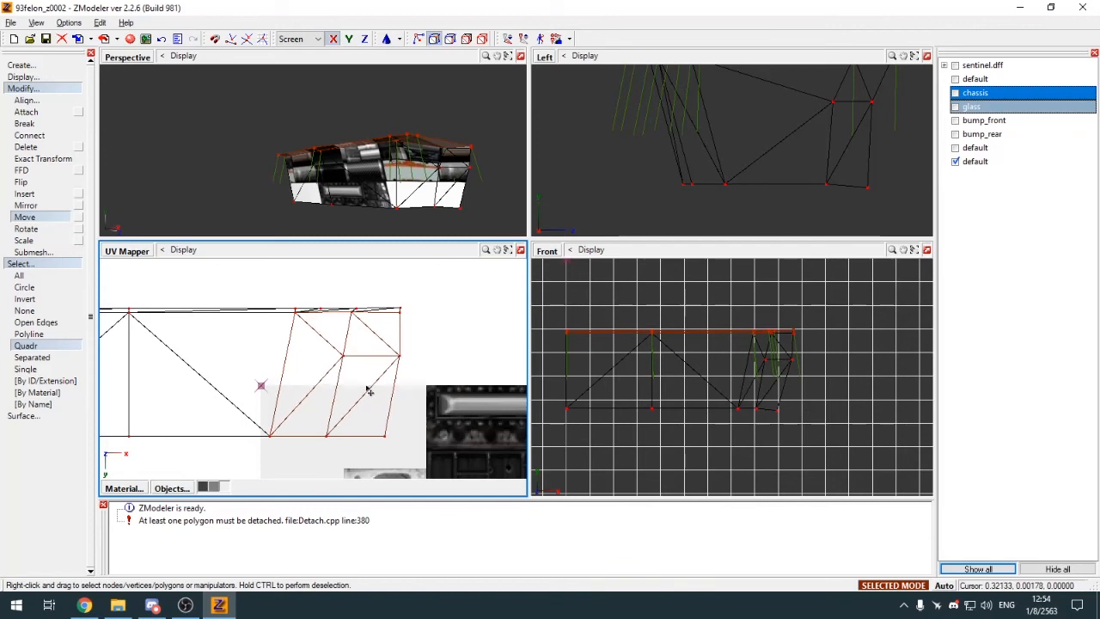
click(74, 311)
click(37, 345)
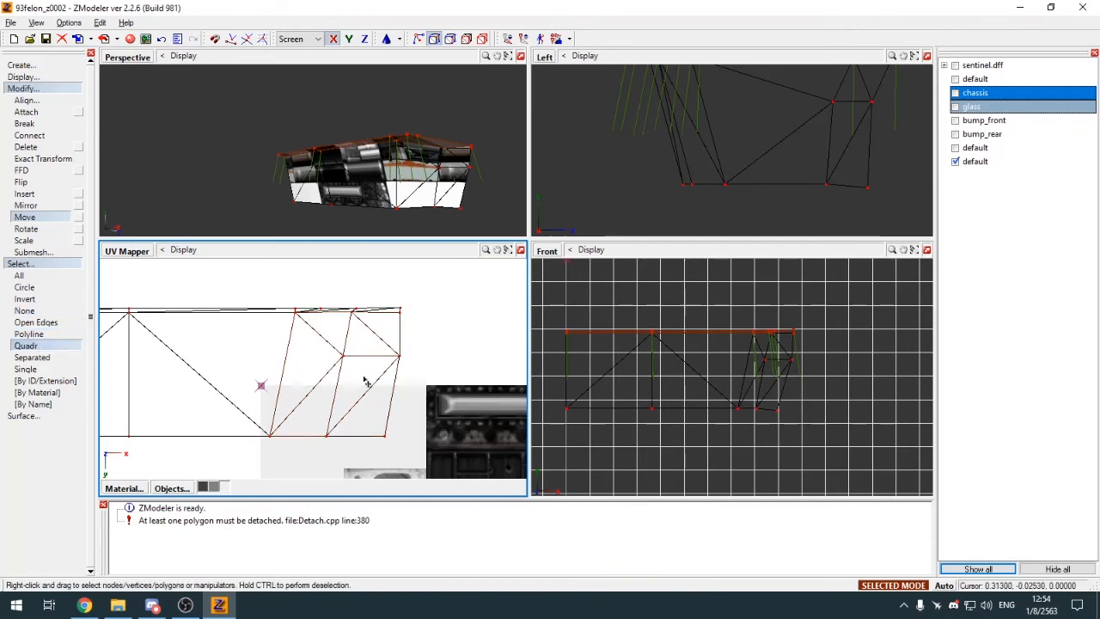
drag(364, 381, 376, 386)
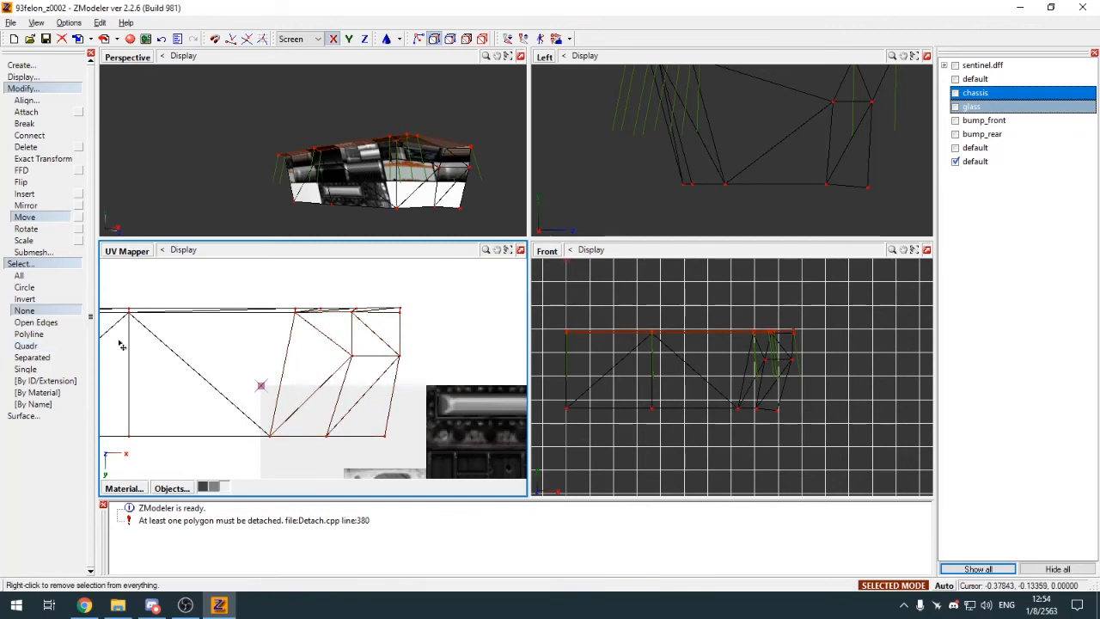
Step: Shift the lower UV vertices of the wraparound end outward until each column stands vertically, then clear the selection
click(34, 356)
right_drag(248, 428, 429, 462)
drag(430, 462, 445, 462)
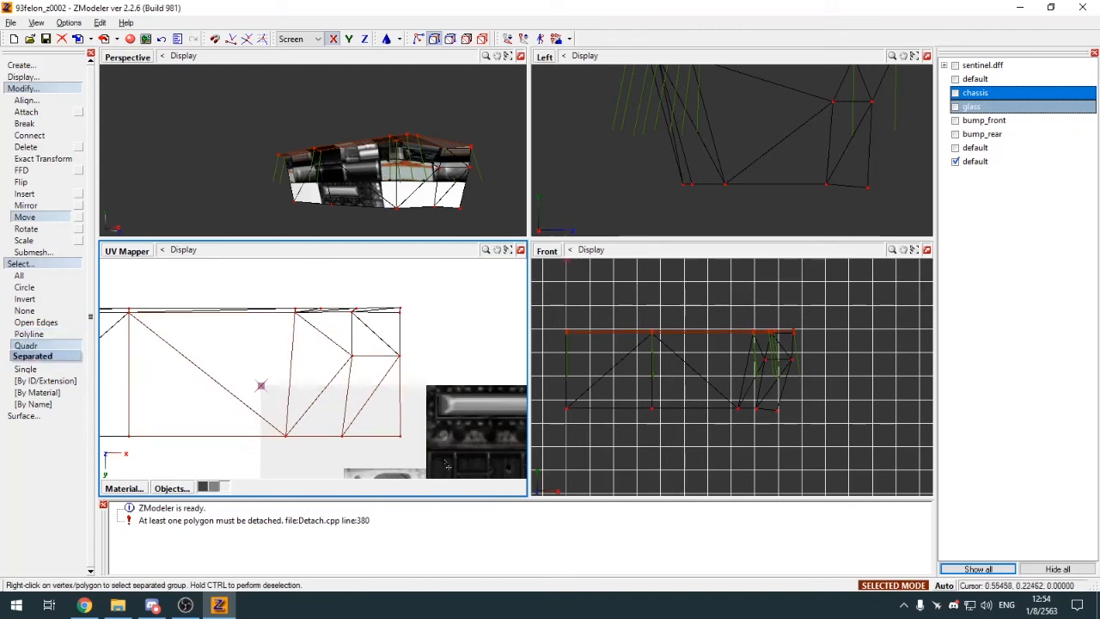
click(32, 311)
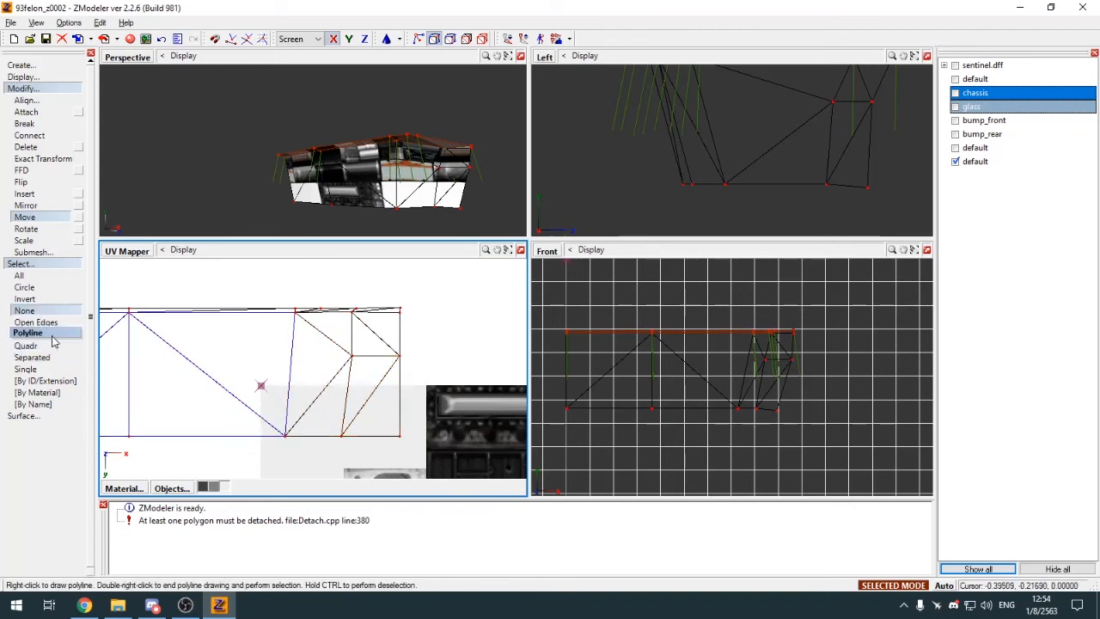
click(43, 346)
right_drag(272, 423, 358, 455)
drag(357, 456, 362, 456)
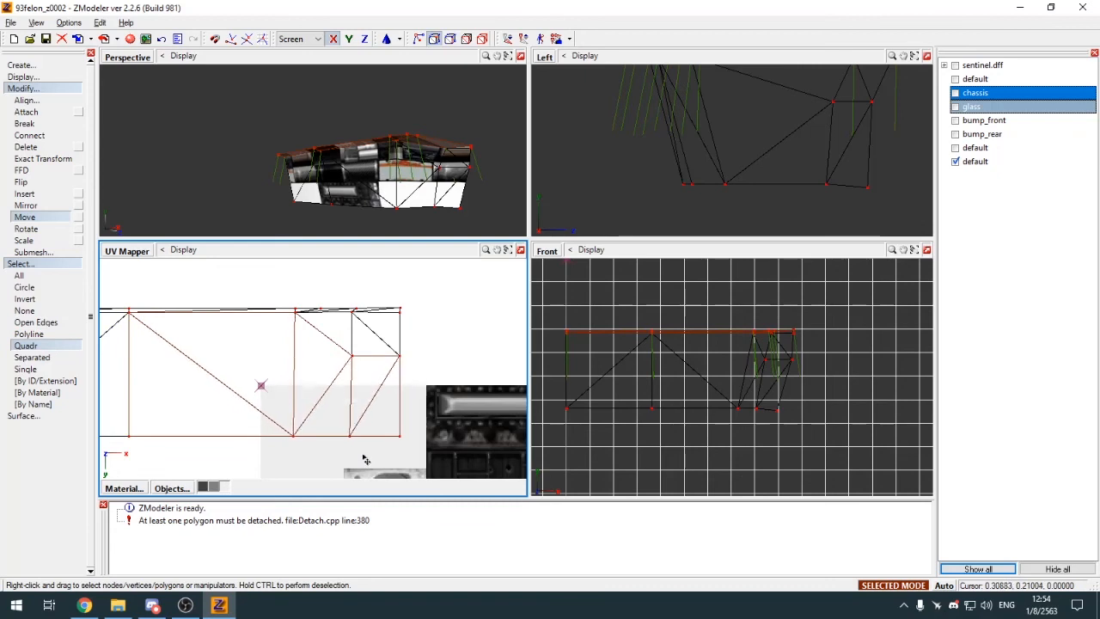
click(32, 311)
right_click(363, 382)
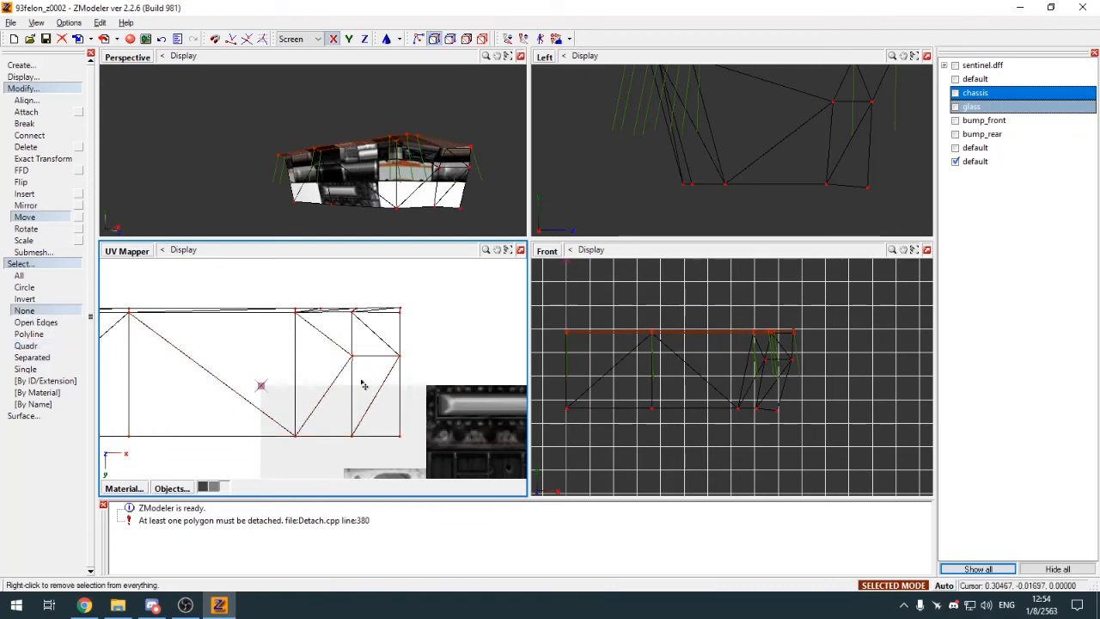
Step: Select the panel's upper flange row in the UV layout, move its outer edge upward along the vertical axis only, and clear the selection
scroll(344, 373, down, 1)
scroll(395, 323, up, 5)
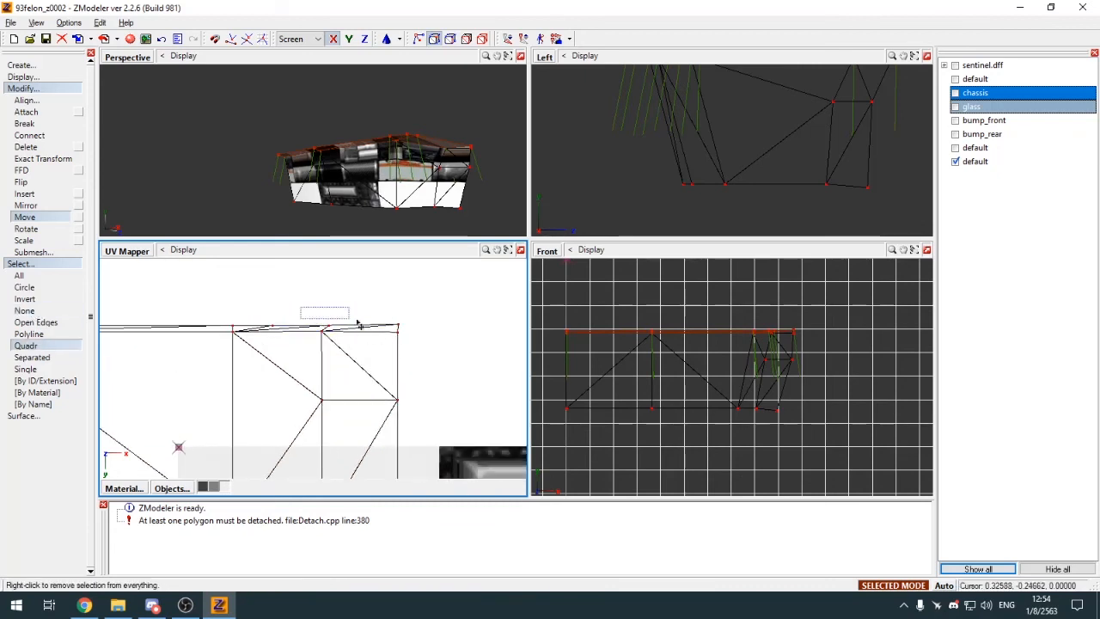
right_drag(412, 334, 410, 332)
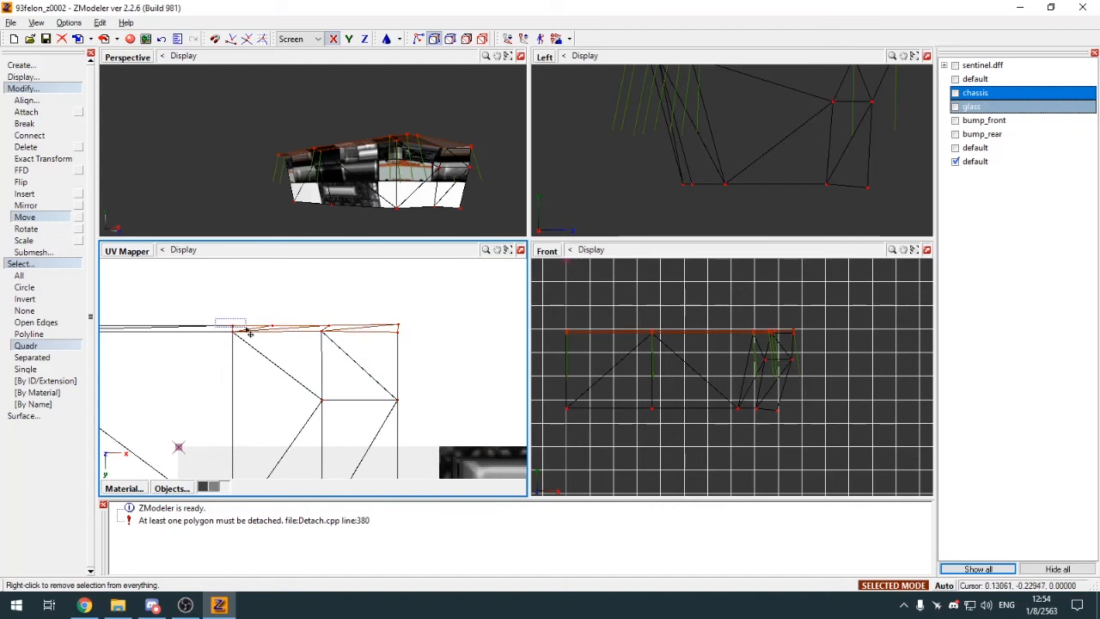
scroll(232, 336, up, 2)
scroll(228, 352, up, 2)
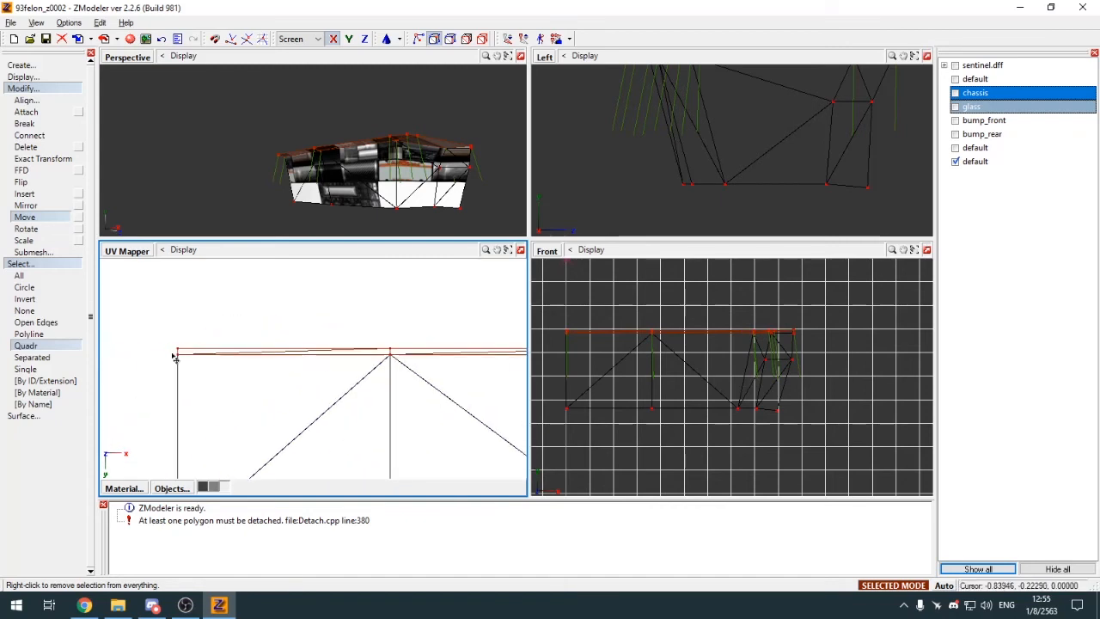
scroll(185, 352, down, 3)
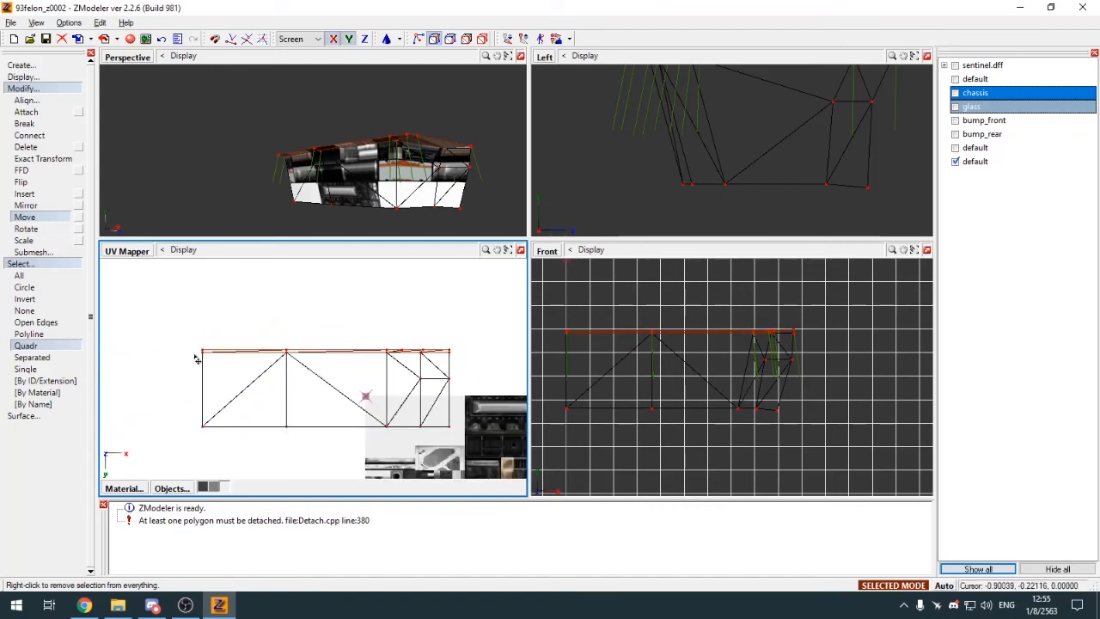
key(x)
drag(347, 434, 341, 406)
click(55, 315)
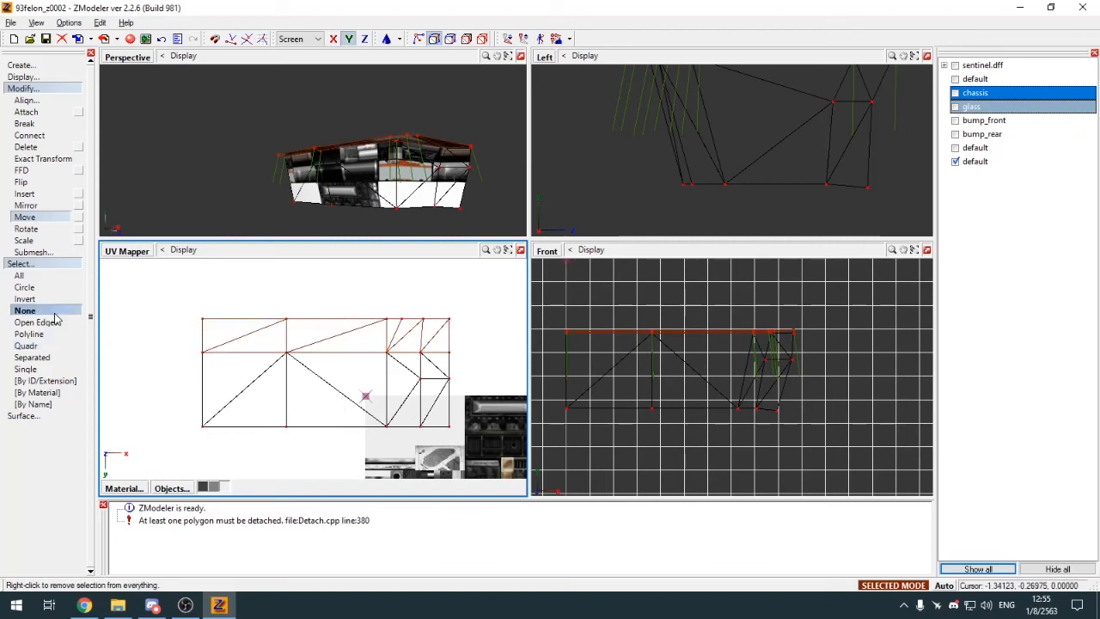
Step: Orbit around the panel to check its mapping, then centre its local axes to the object in the UV layout
key(alt+w)
alt+middle_drag(272, 103, 487, 284)
right_click(488, 285)
key(alt+w)
key(4)
key(c)
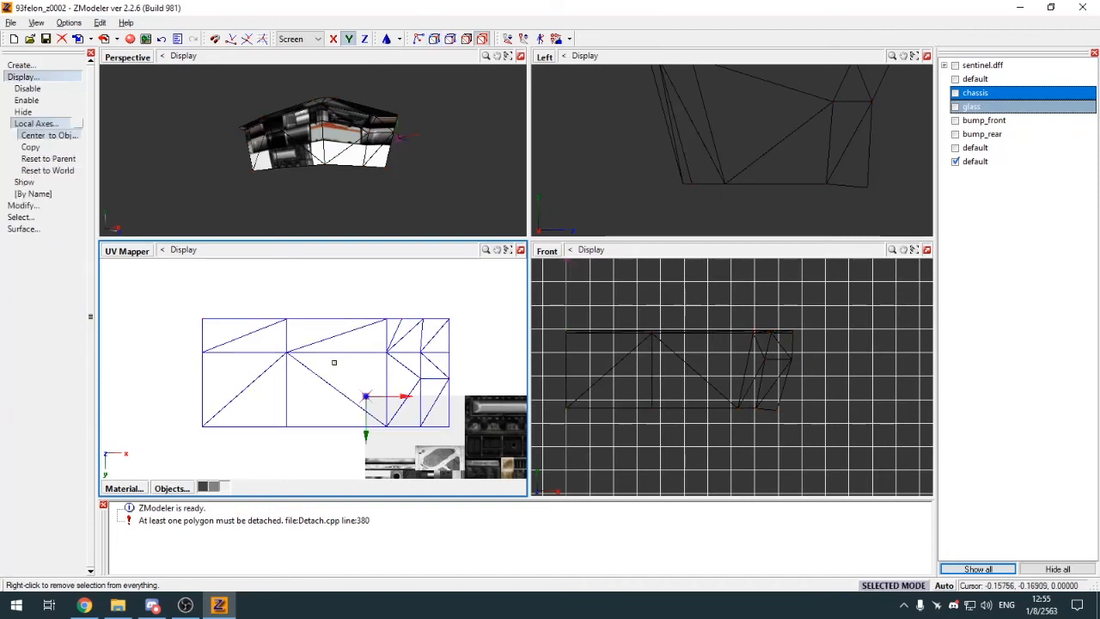
click(333, 361)
Step: Move the panel's whole UV layout onto the texture's dark ribbed strip and scale it down to the strip's height
scroll(246, 280, down, 6)
key(m)
key(x)
scroll(289, 347, up, 3)
drag(294, 303, 400, 477)
key(s)
scroll(396, 362, up, 5)
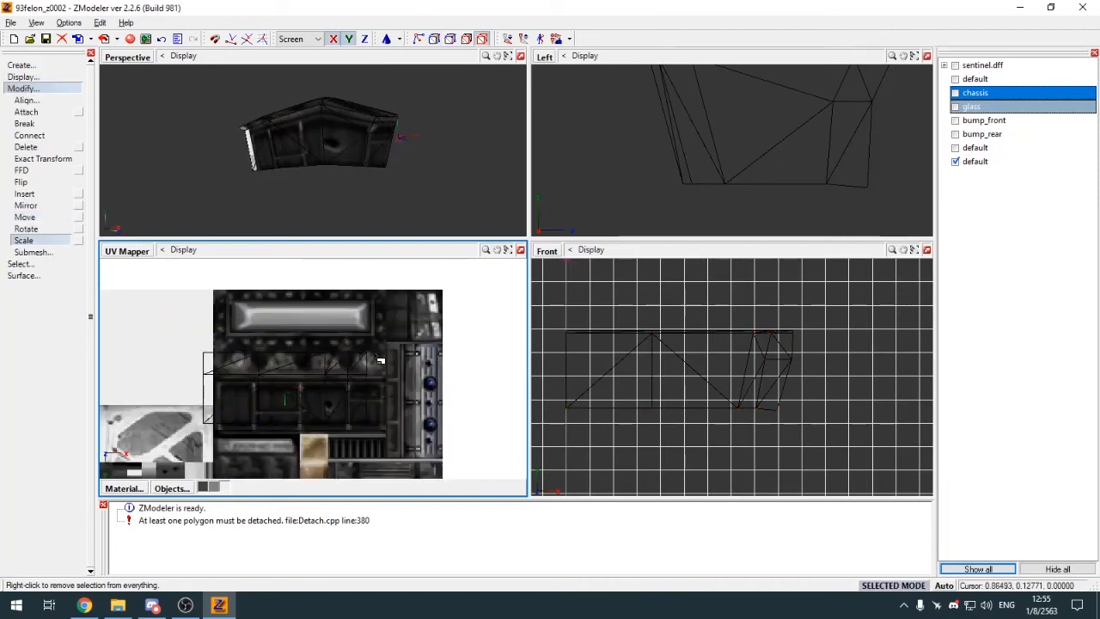
key(m)
drag(381, 361, 350, 488)
key(s)
key(m)
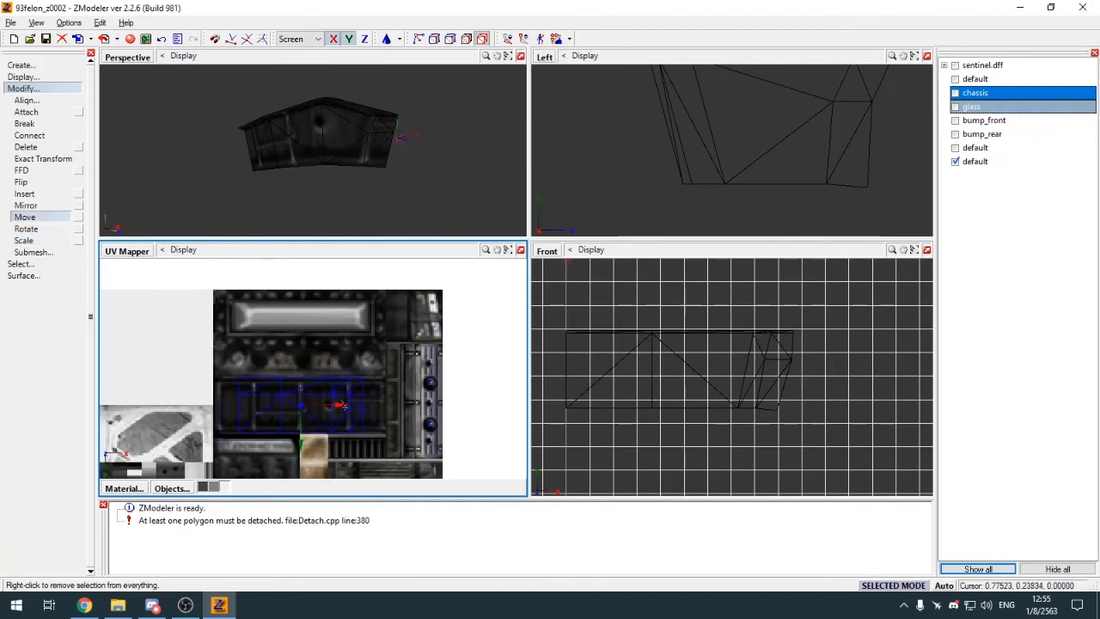
Step: Stretch the UV layout along the horizontal axis only and shift it until it spans the dark ribbed strip
scroll(316, 428, up, 3)
drag(338, 407, 370, 338)
key(s)
key(m)
key(s)
key(y)
drag(348, 380, 342, 355)
key(m)
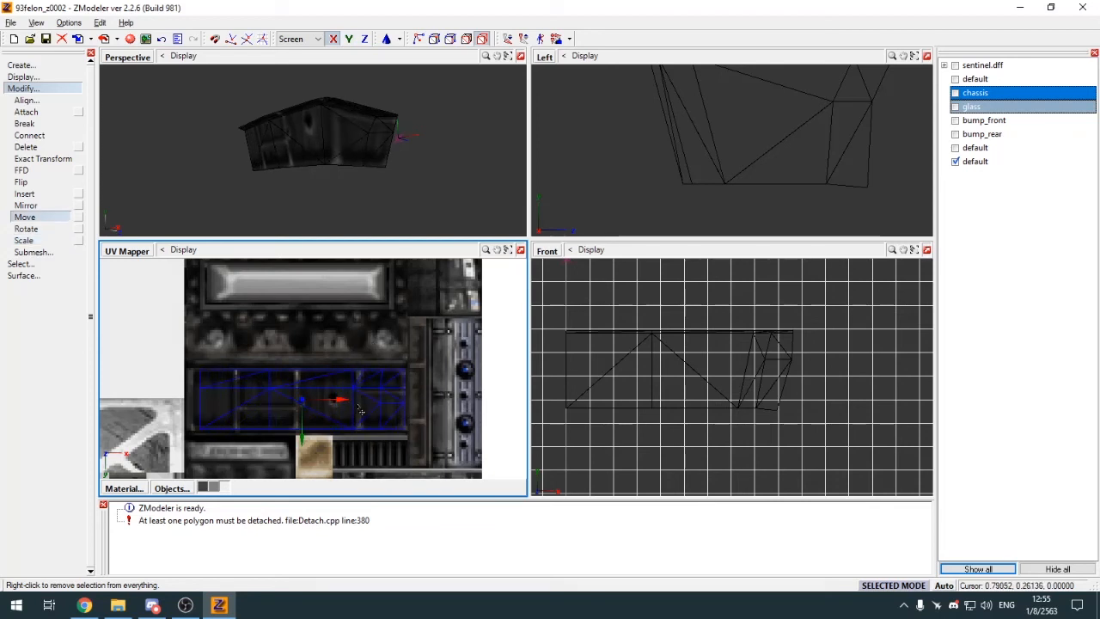
drag(359, 401, 356, 405)
key(s)
key(m)
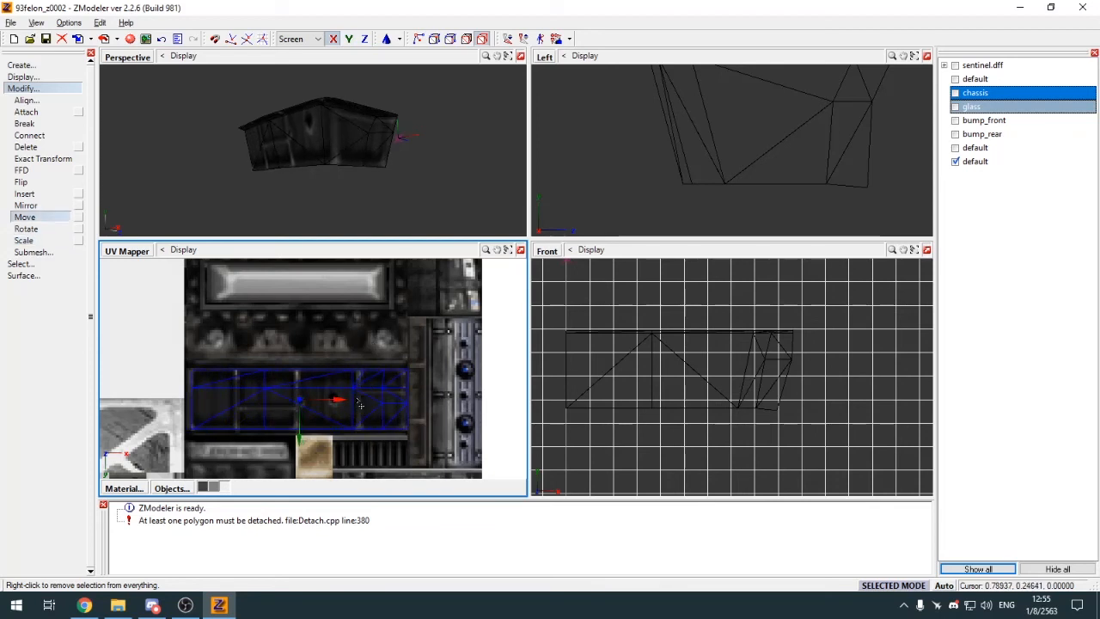
Step: Check the panel's texture in perspective and switch the UV Mapper viewport back to a 3D view
key(alt+w)
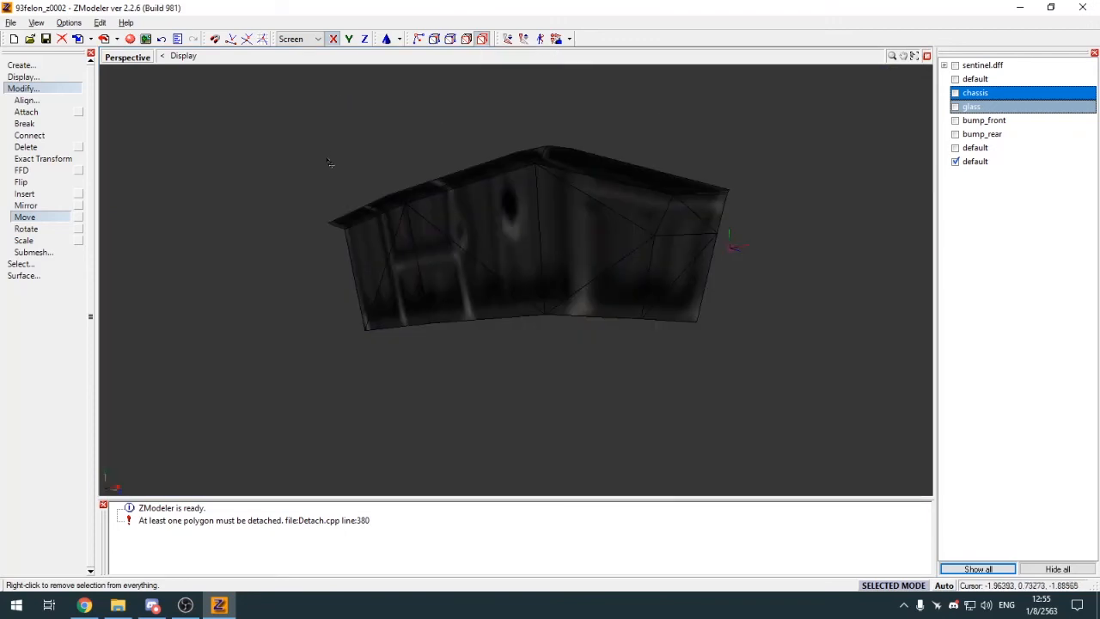
key(alt+w)
click(129, 256)
click(133, 279)
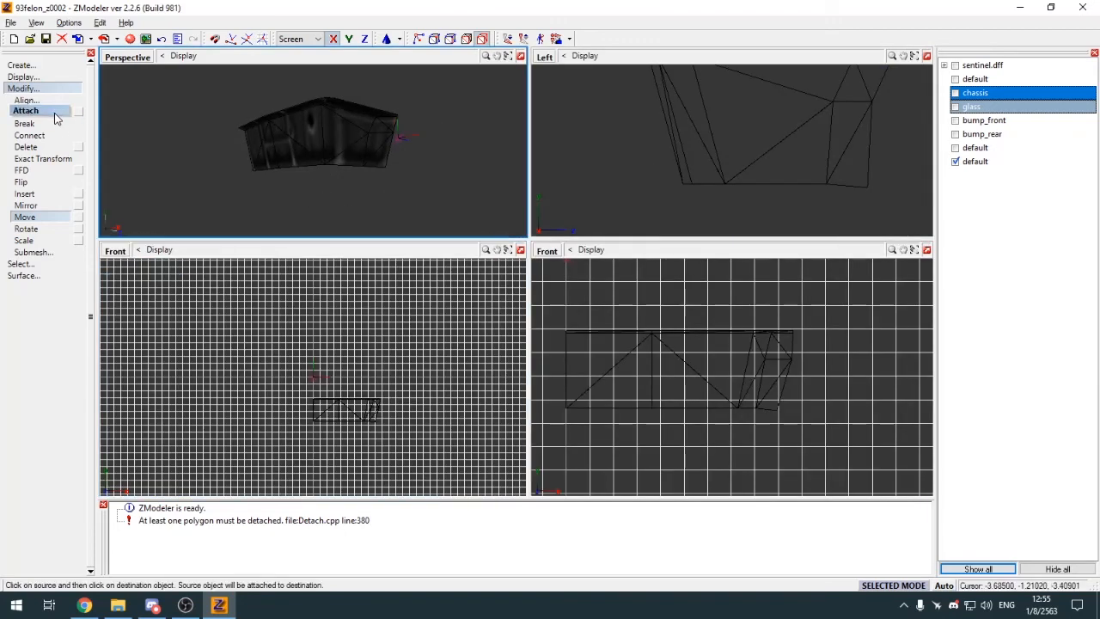
click(53, 89)
click(122, 252)
click(130, 266)
key(alt+w)
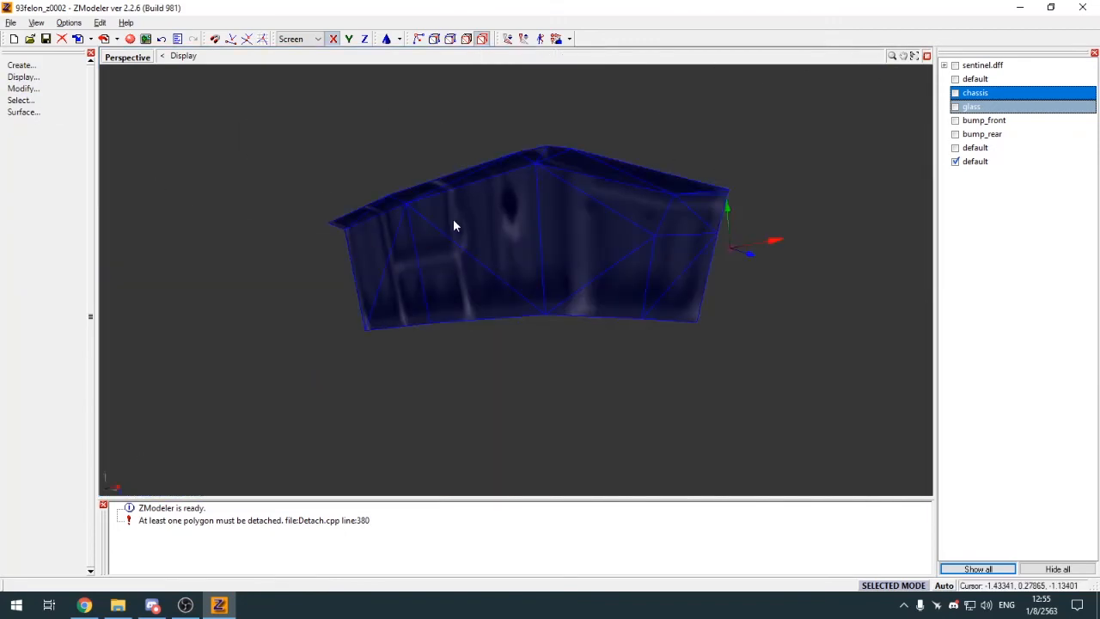
Step: Copy the textured half panel, hide the original, and mirror the copy horizontally to the car's other side
click(22, 66)
click(25, 78)
click(540, 240)
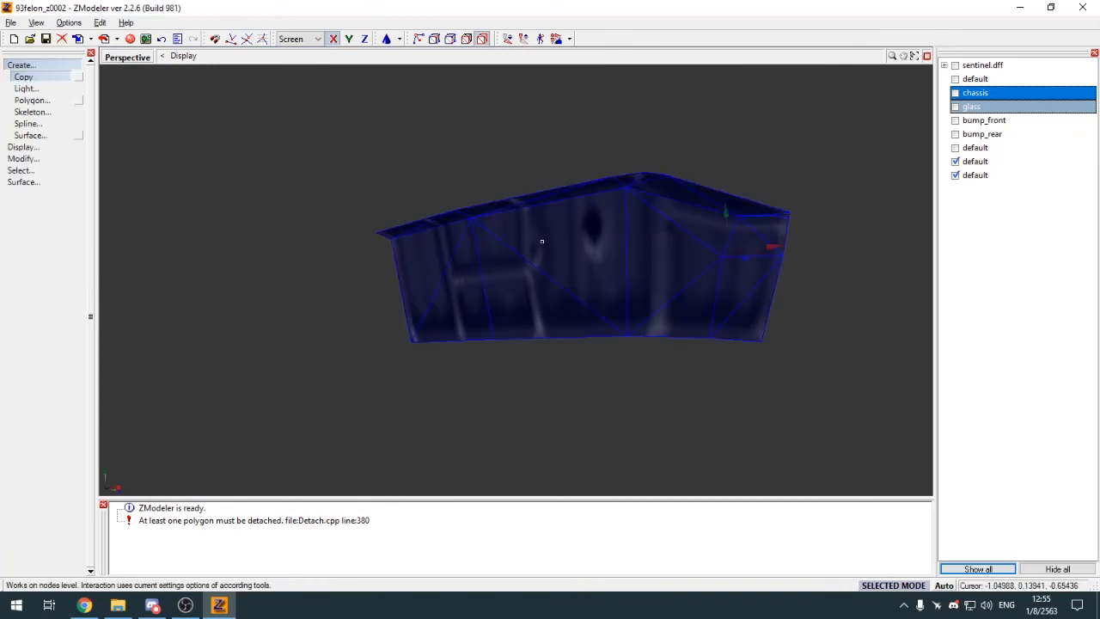
click(957, 163)
click(12, 66)
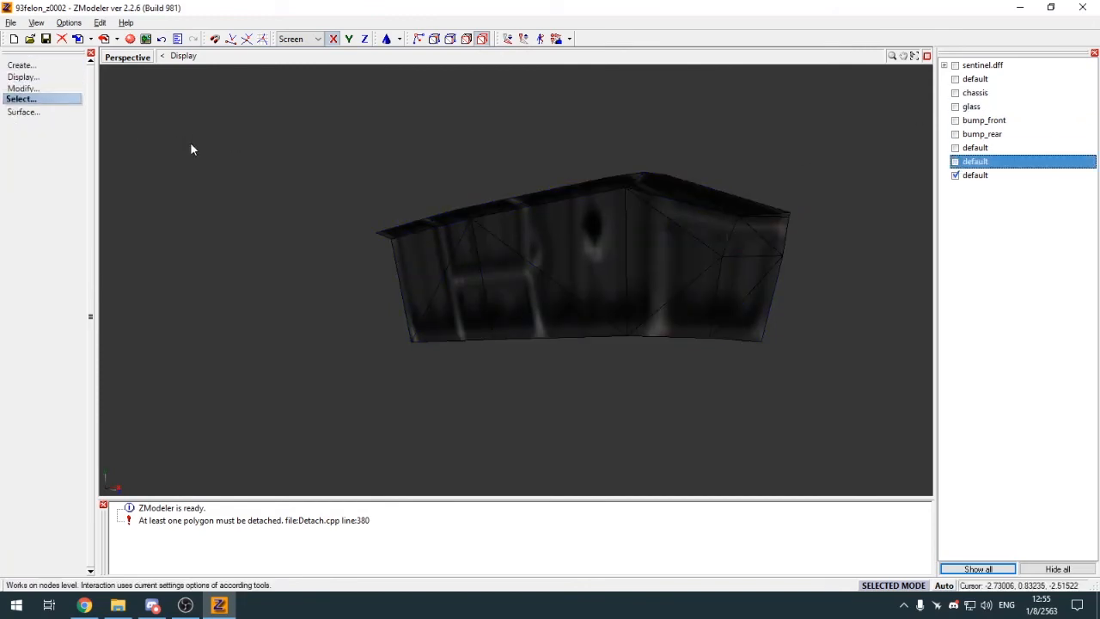
key(alt+w)
click(690, 378)
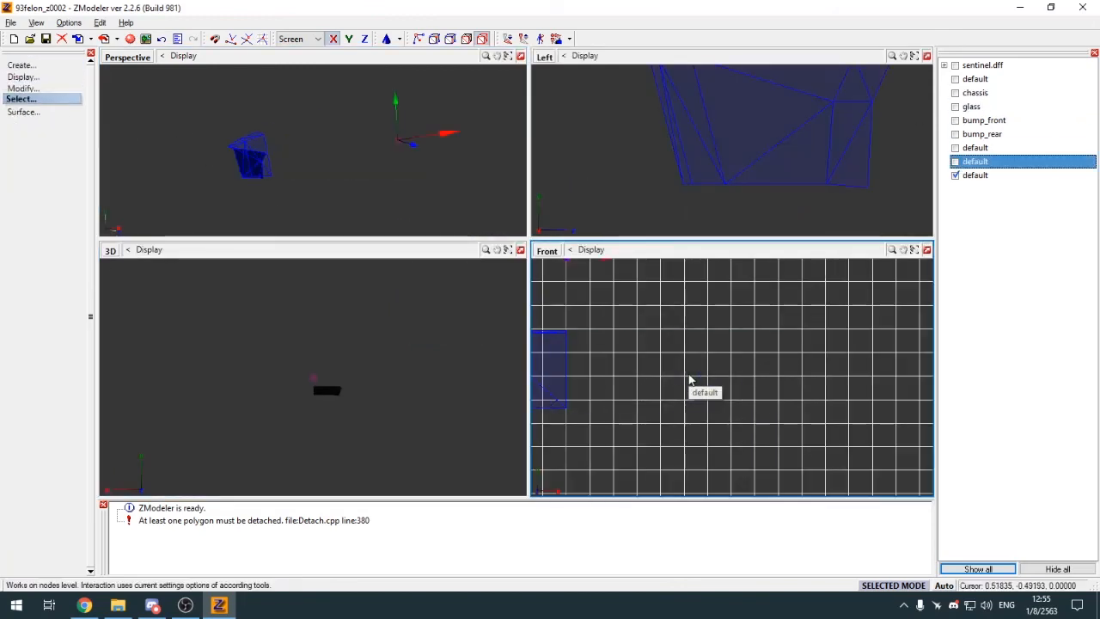
click(553, 368)
Step: Show the original half panel again and attach the mirrored half to it
key(alt+w)
middle_drag(331, 232, 579, 326)
click(23, 89)
click(26, 112)
click(516, 273)
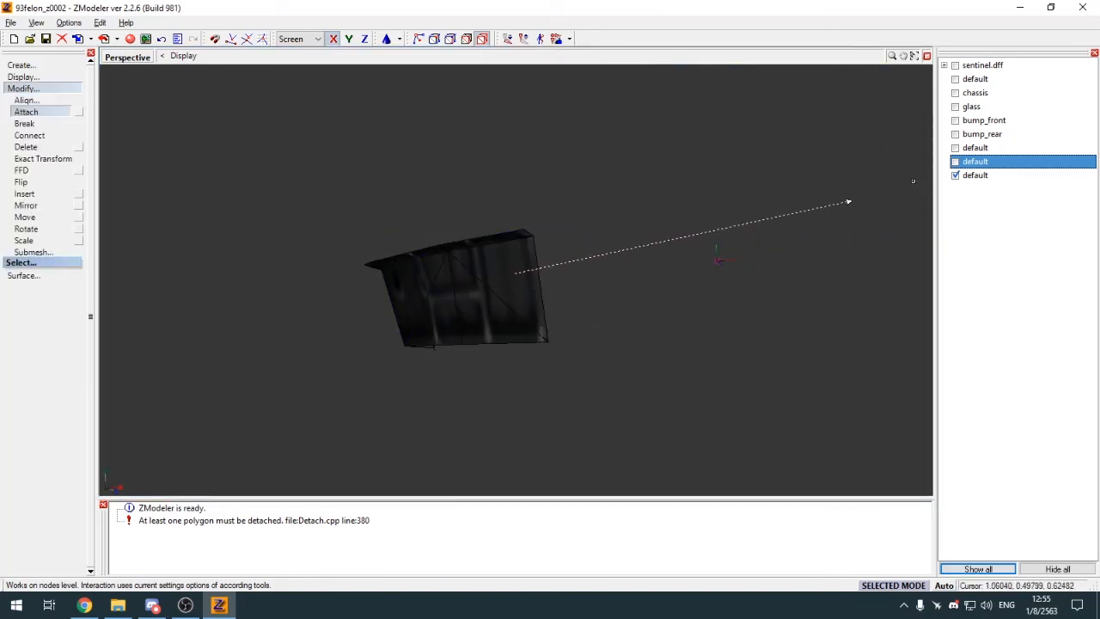
click(957, 163)
click(753, 256)
click(24, 88)
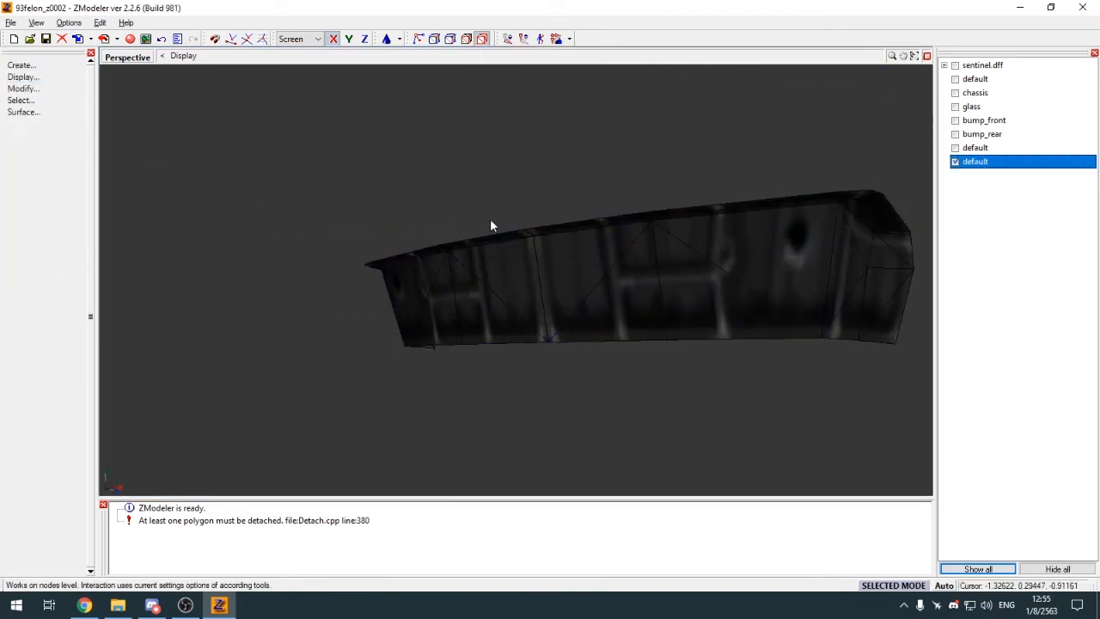
Step: Select the connected top flange polygons of the joined panel and set Detach with To new object turned off
middle_drag(573, 289, 573, 282)
key(1)
key(q)
drag(563, 163, 590, 183)
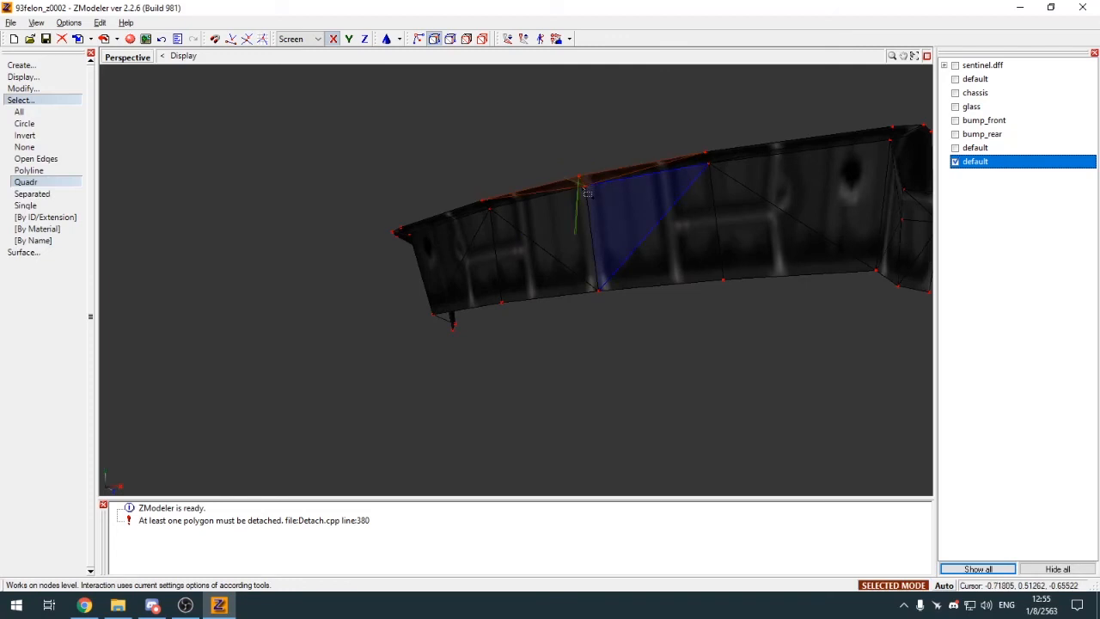
key(s)
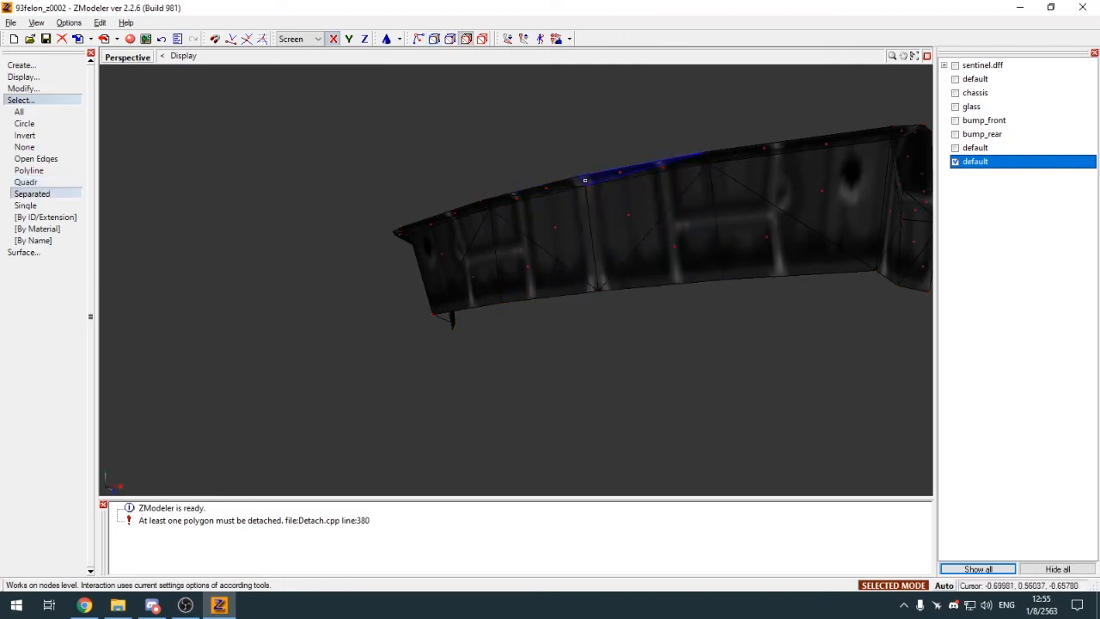
click(590, 186)
key(d)
click(79, 299)
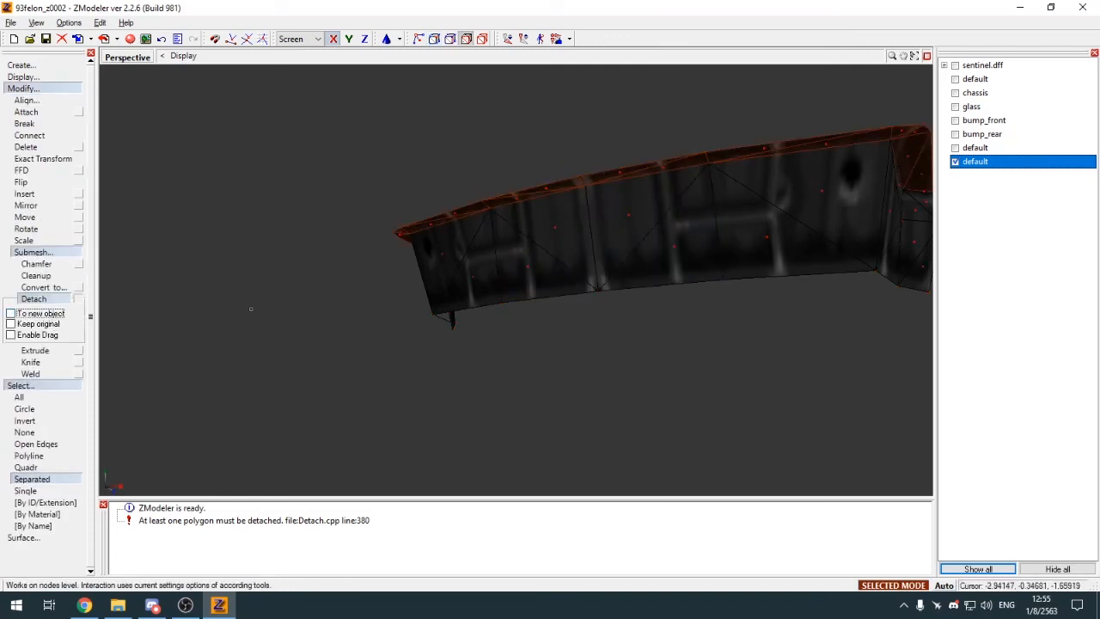
click(24, 88)
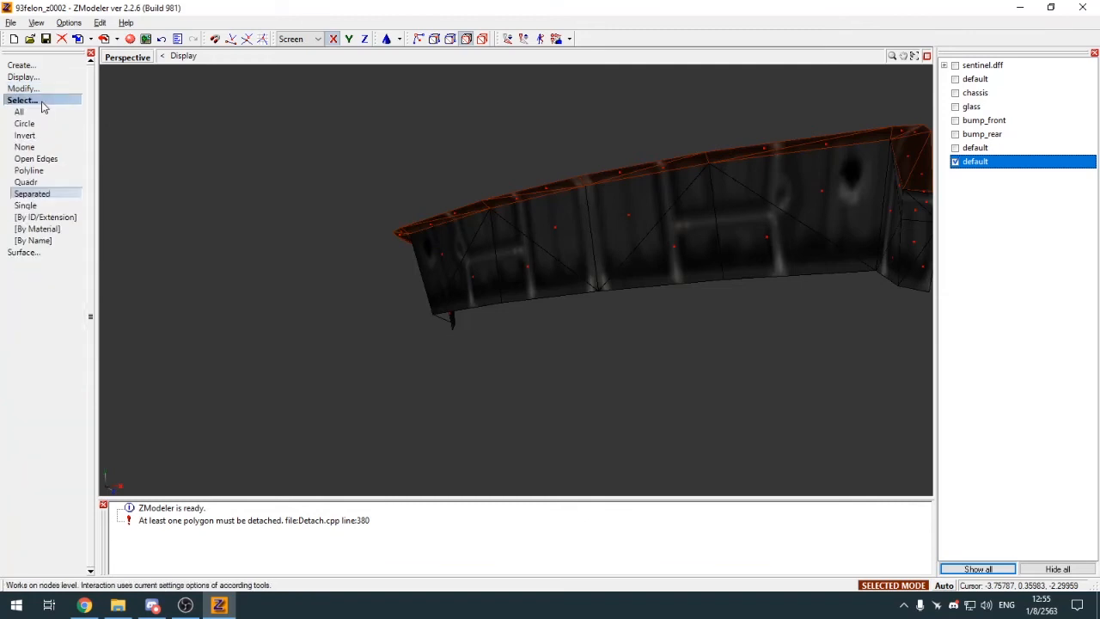
click(22, 100)
Step: Show the chassis and attach the joined front panel to it at object level
key(4)
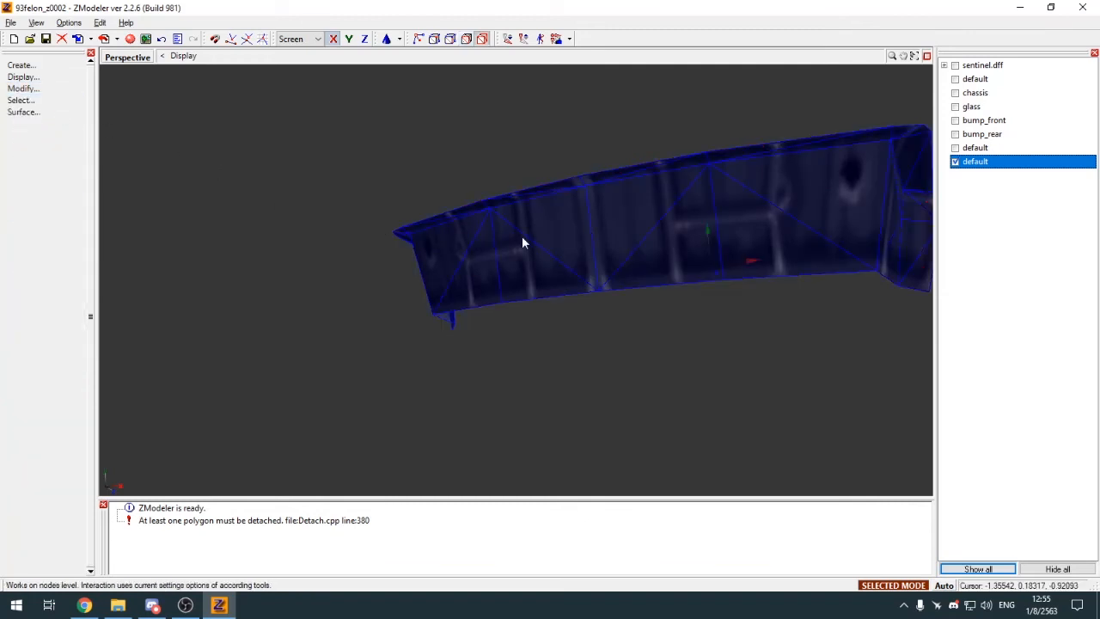
key(a)
click(667, 220)
click(956, 107)
click(956, 106)
click(956, 93)
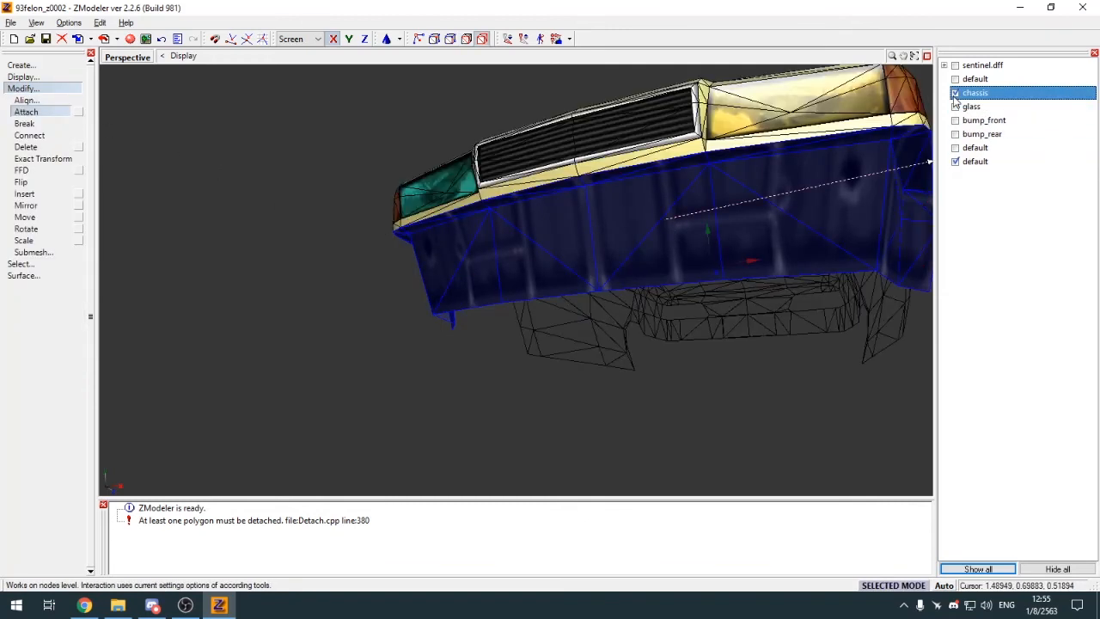
click(909, 129)
click(24, 89)
Step: Identify the white front bumper mesh by toggling the hidden objects and rename it as bf
middle_drag(245, 214, 445, 340)
click(956, 148)
click(956, 148)
click(955, 135)
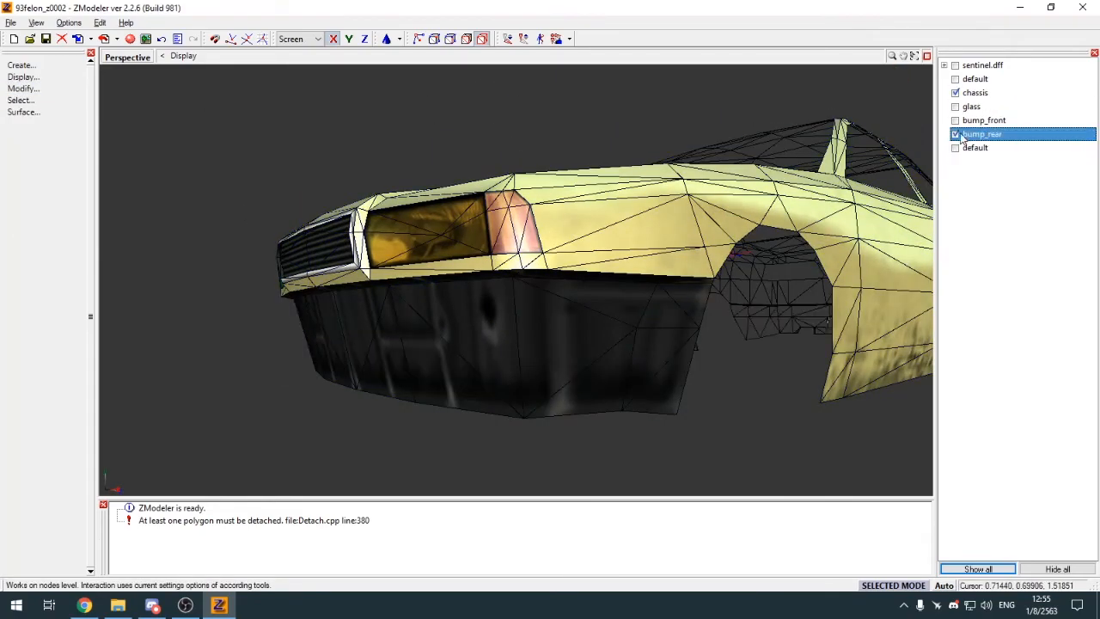
click(956, 135)
click(956, 121)
click(956, 121)
middle_drag(773, 245, 795, 316)
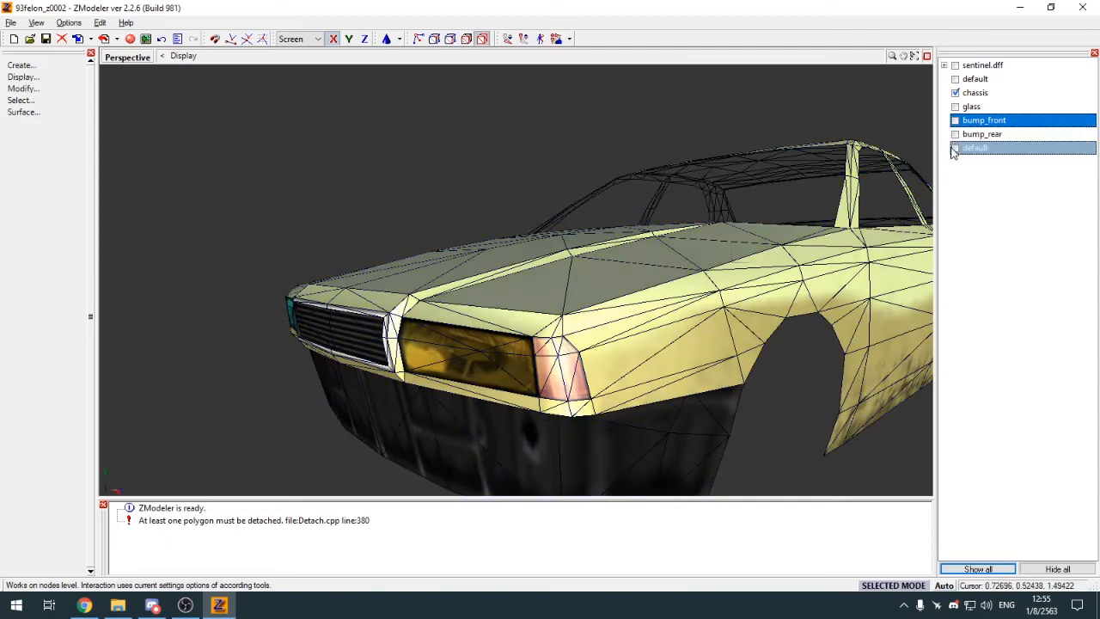
click(956, 149)
click(980, 148)
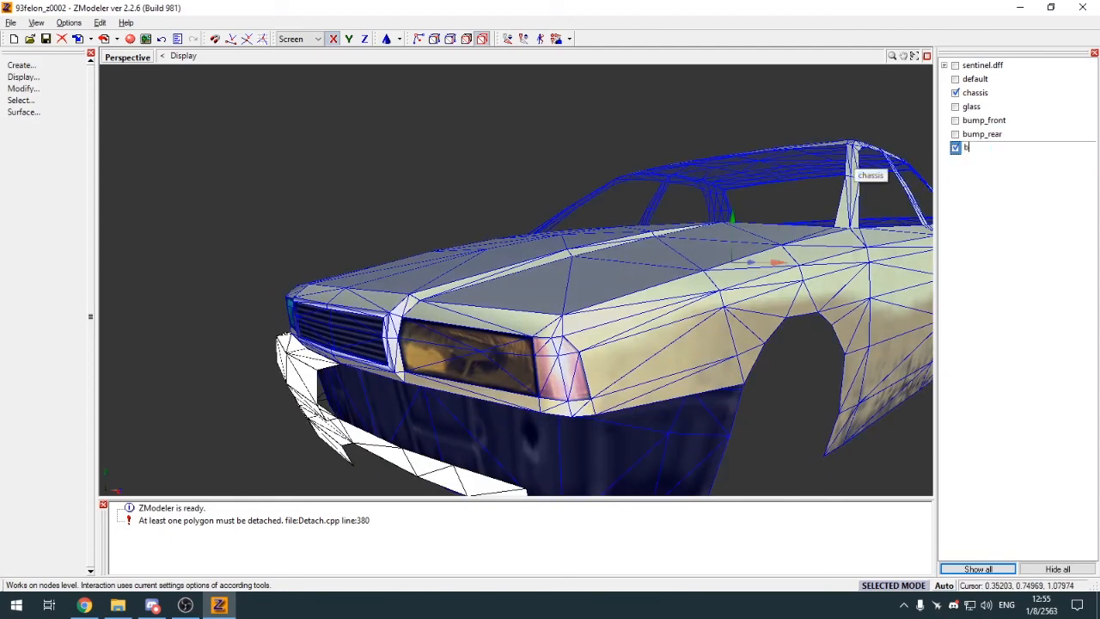
text(bf)
key(Return)
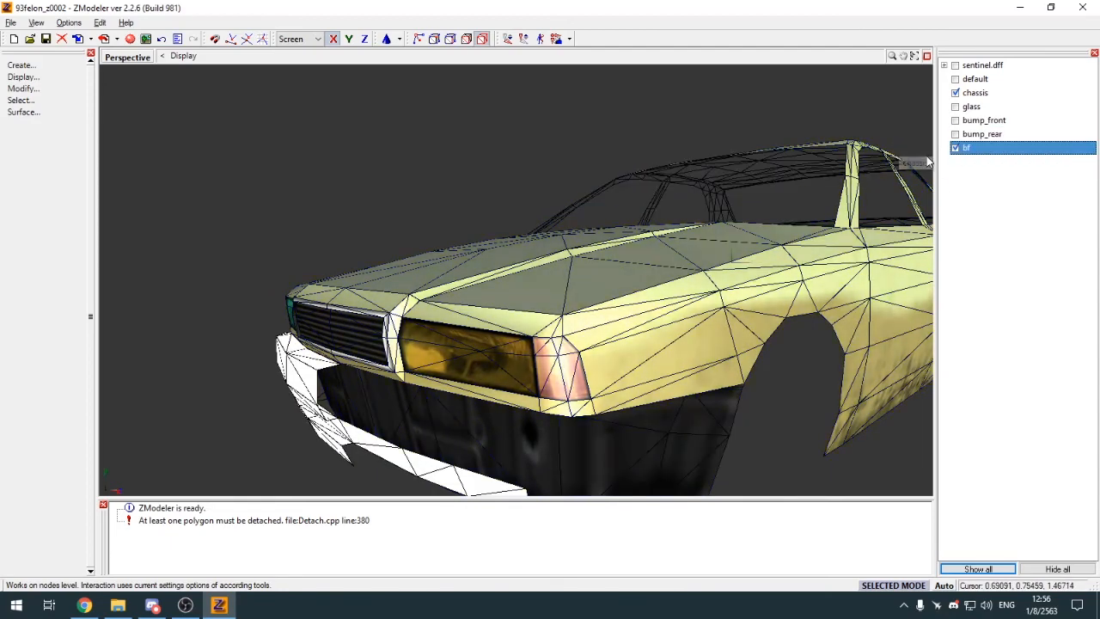
Step: Hide bf and examine the textured front panel on the chassis in the 3D and perspective views
scroll(610, 363, down, 3)
key(alt+w)
key(alt+w)
middle_drag(432, 370, 551, 379)
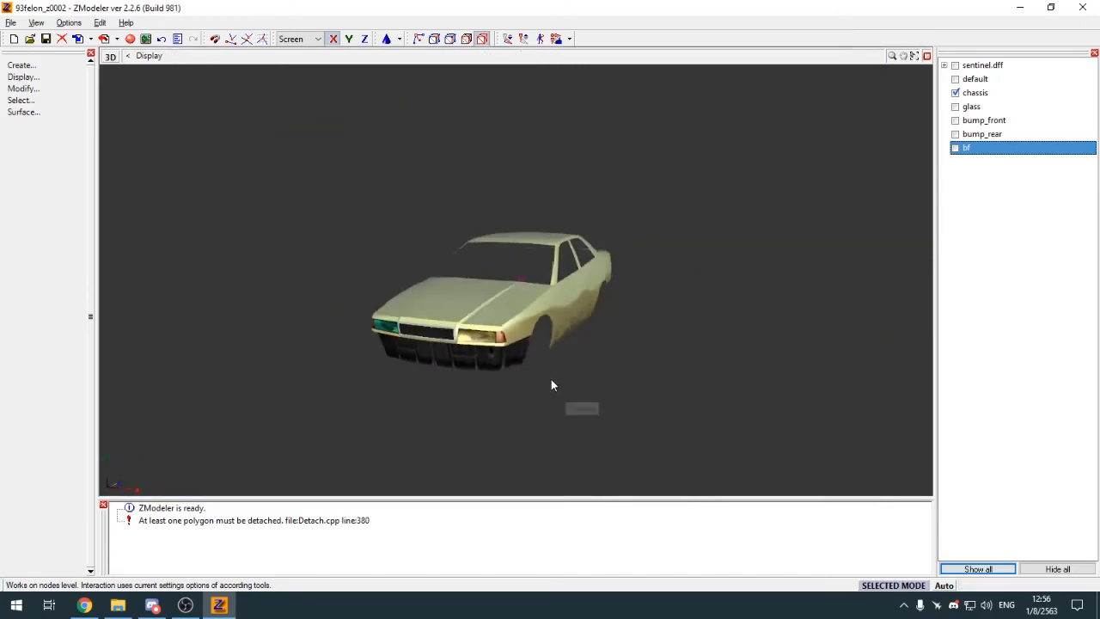
scroll(551, 379, up, 5)
middle_drag(588, 270, 401, 212)
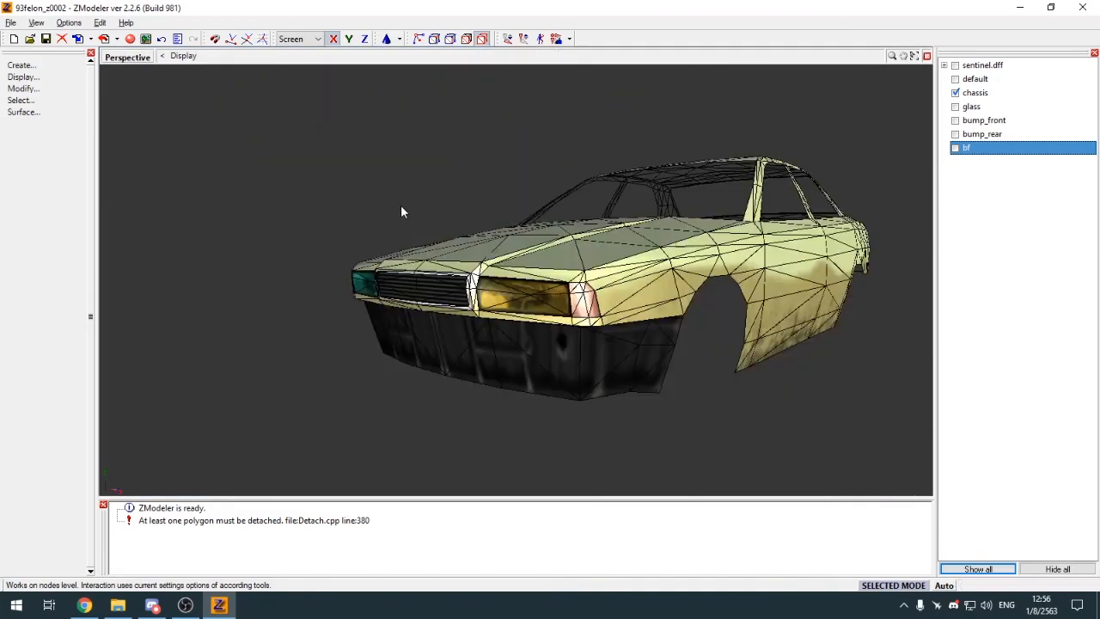
Step: Hide the chassis, show the default object, and select the six large polygons of its rear light panel
click(956, 93)
click(956, 79)
mouse_move(902, 188)
middle_down()
mouse_move(817, 241)
mouse_move(706, 275)
mouse_move(439, 319)
middle_up()
scroll(476, 308, up, 3)
key(4)
scroll(473, 303, up, 3)
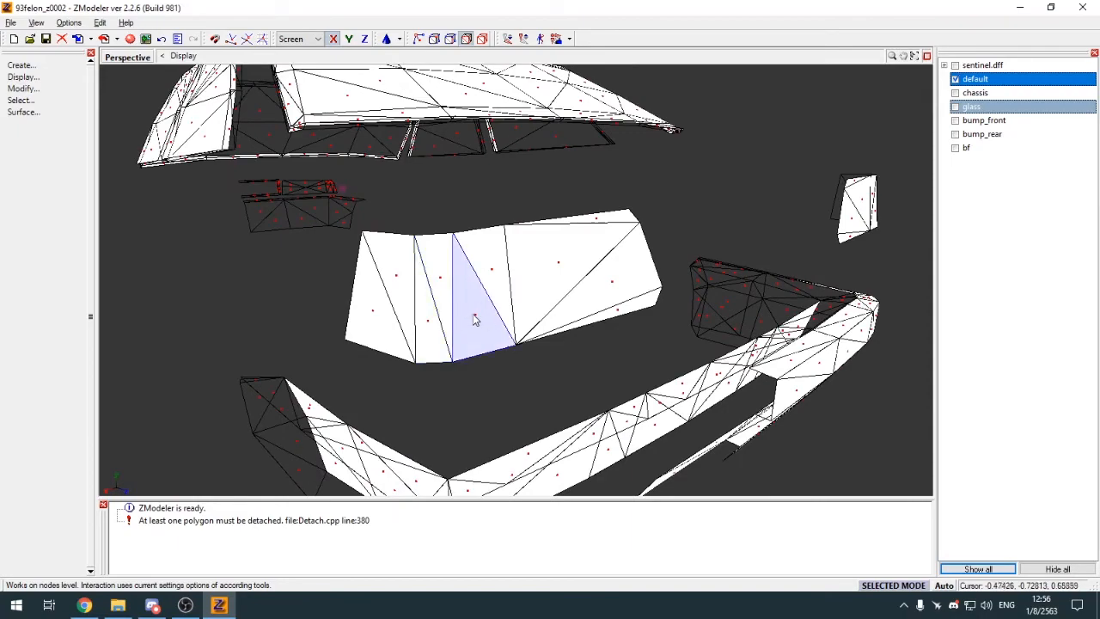
click(465, 320)
click(490, 287)
click(557, 279)
click(618, 295)
click(630, 306)
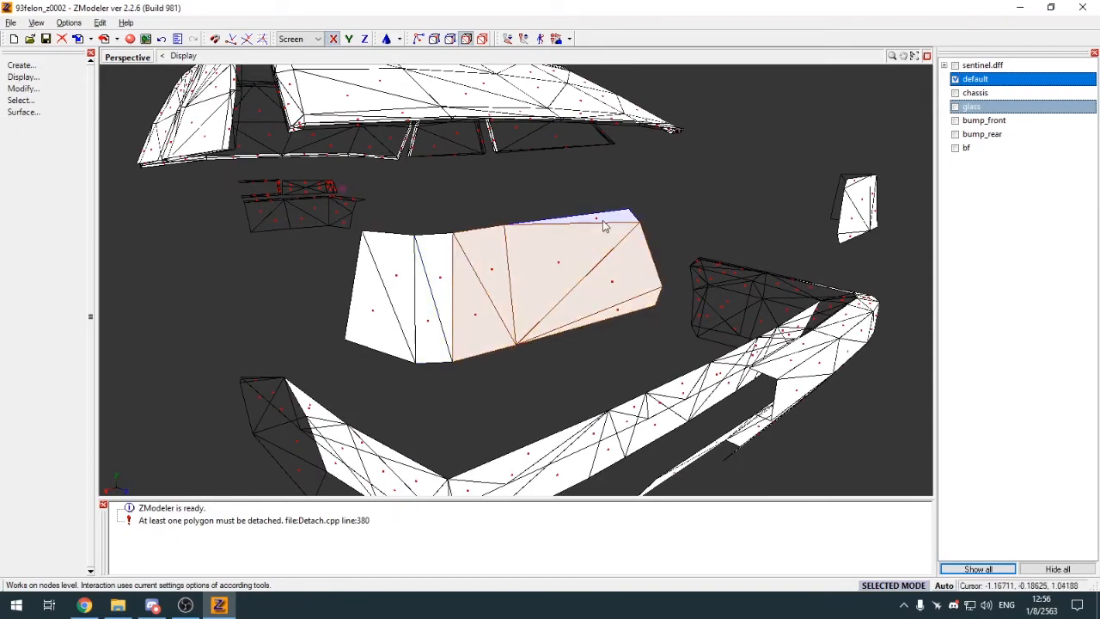
click(603, 220)
Step: Show the chassis together with the default object and examine how the selected light polygons fit the rear opening
scroll(465, 292, down, 3)
middle_drag(465, 292, 398, 282)
scroll(410, 319, up, 3)
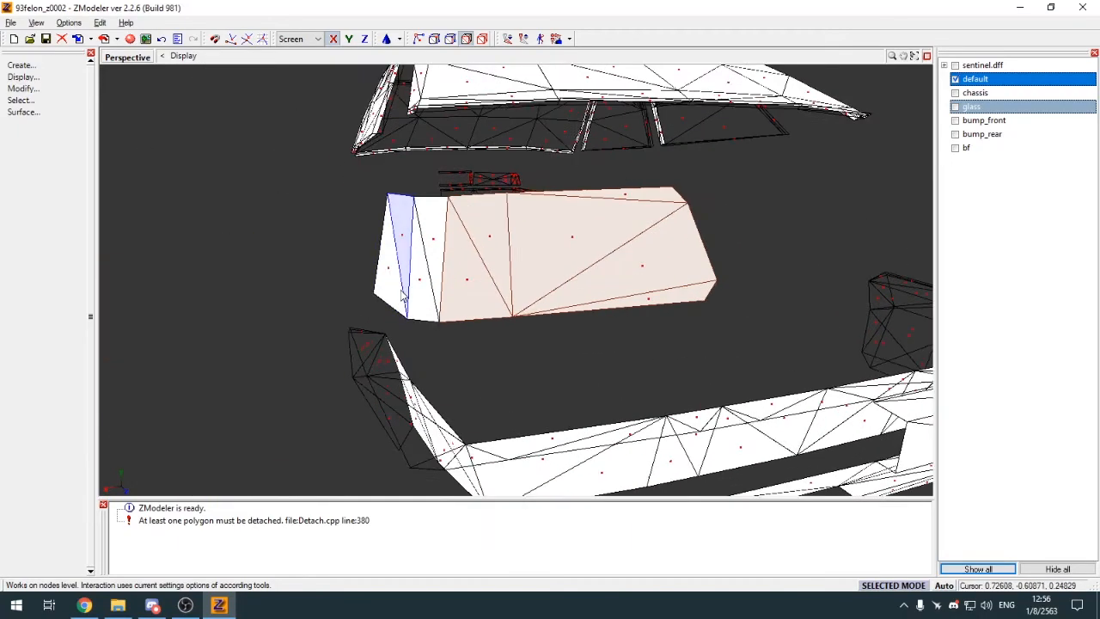
middle_drag(335, 294, 401, 317)
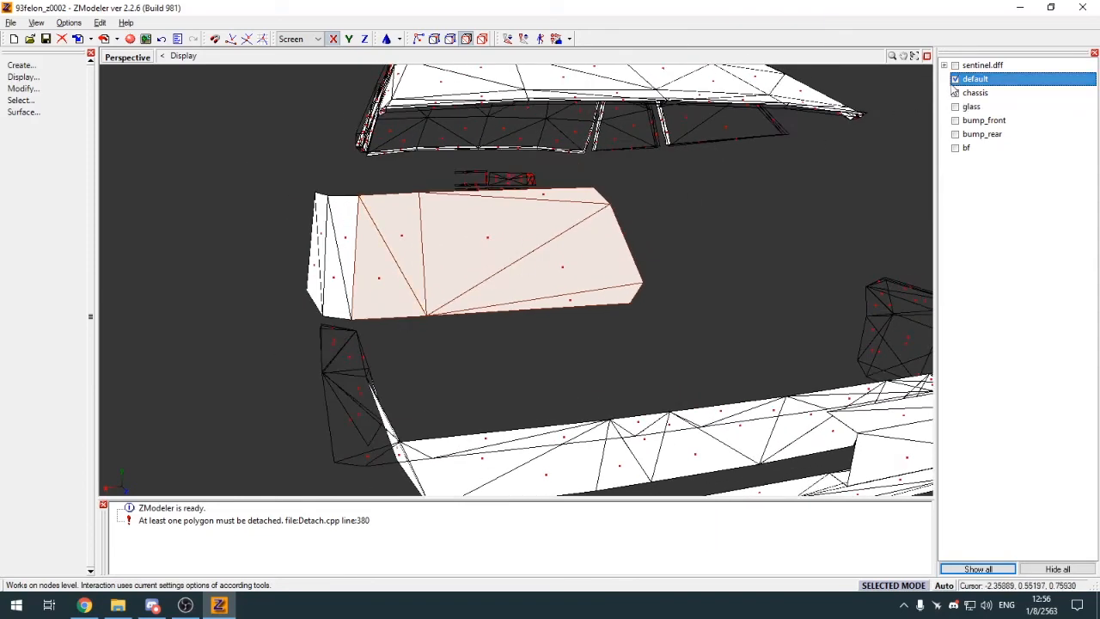
click(956, 93)
middle_drag(670, 235, 672, 235)
middle_drag(513, 235, 472, 233)
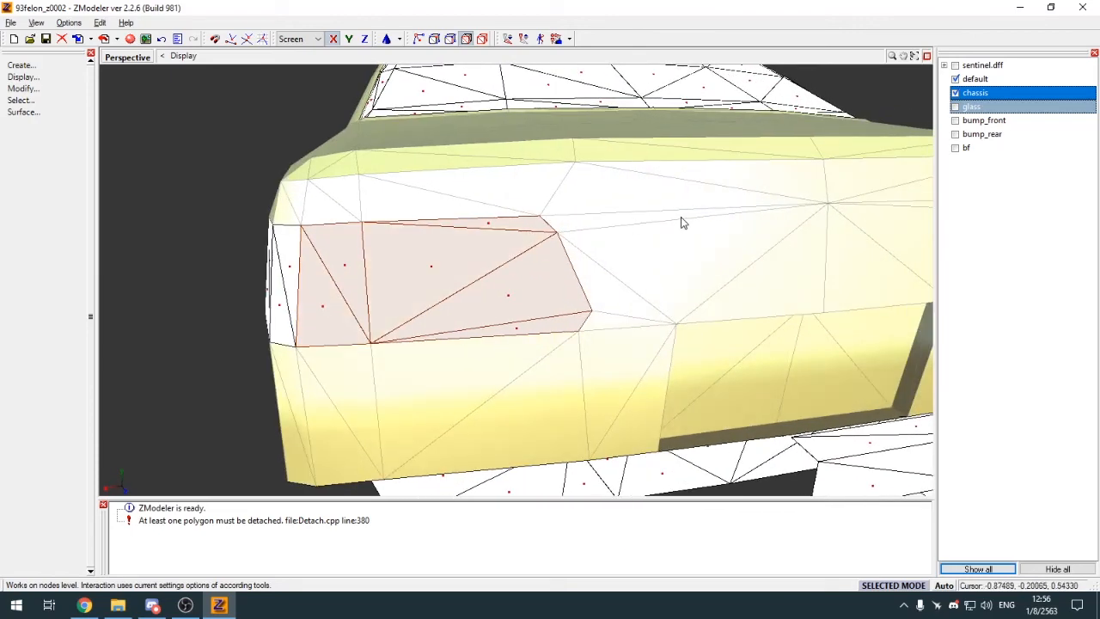
Step: Detach the selected rear light polygons from the default object into a separate object, hiding the chassis and the original default object
click(927, 56)
click(438, 181)
click(521, 57)
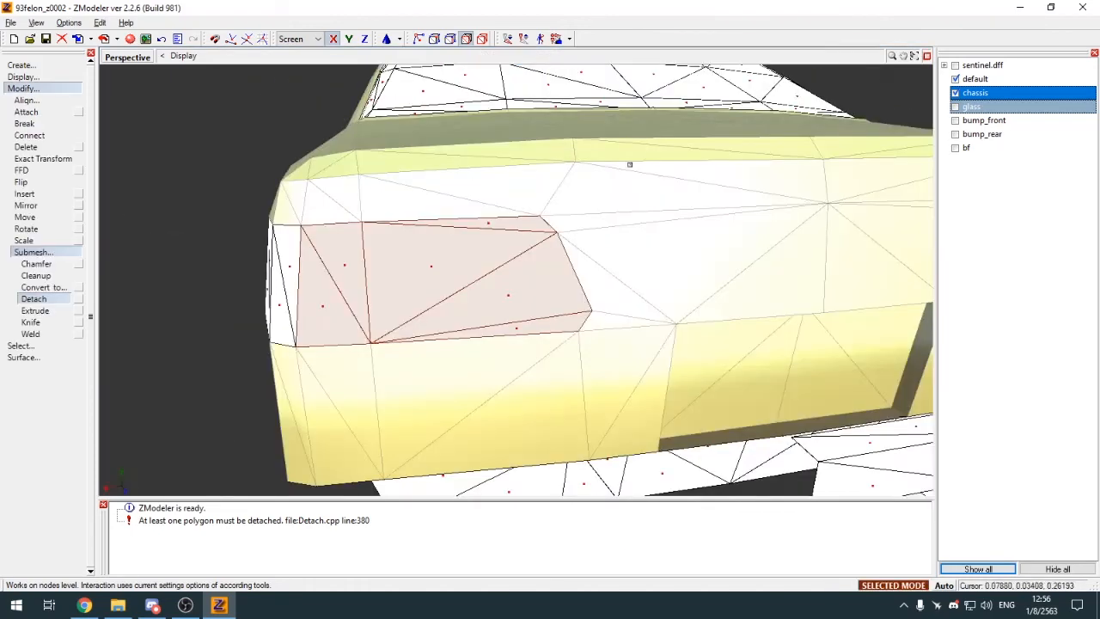
click(955, 79)
click(956, 79)
click(956, 93)
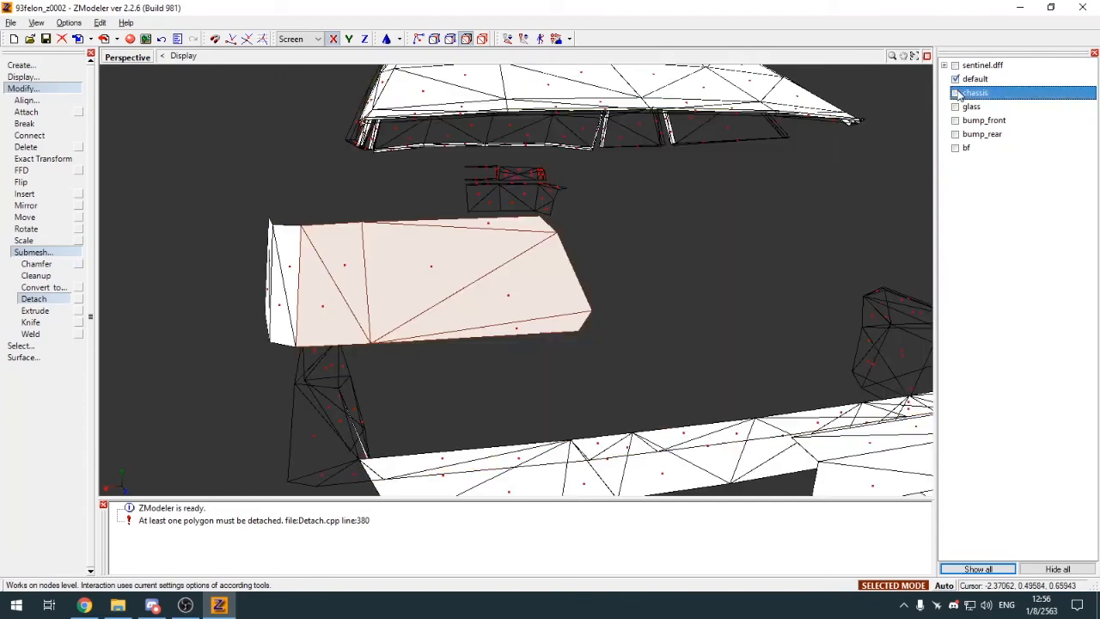
click(308, 213)
click(26, 91)
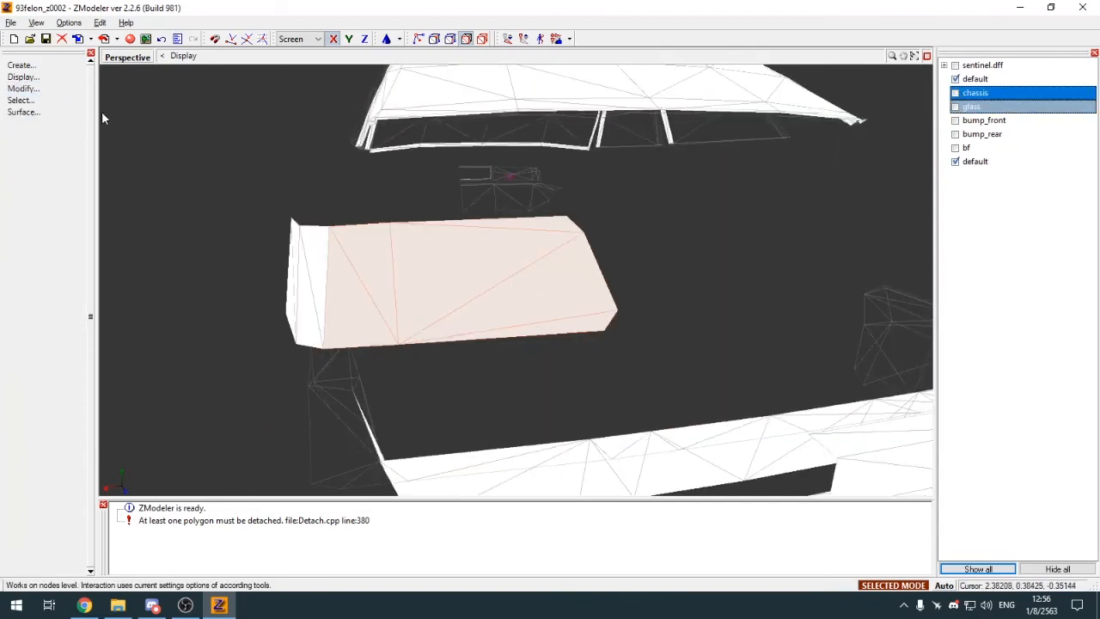
click(956, 79)
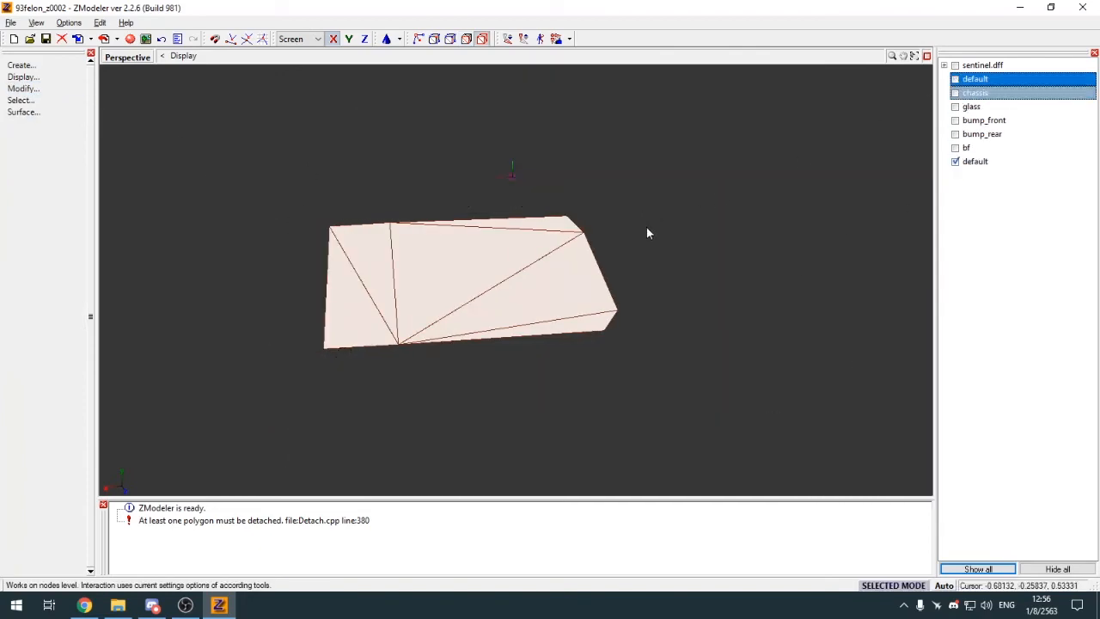
Step: Select the corner vertices of the detached rear light panel
right_click(547, 256)
key(1)
key(q)
key(space)
drag(310, 217, 371, 266)
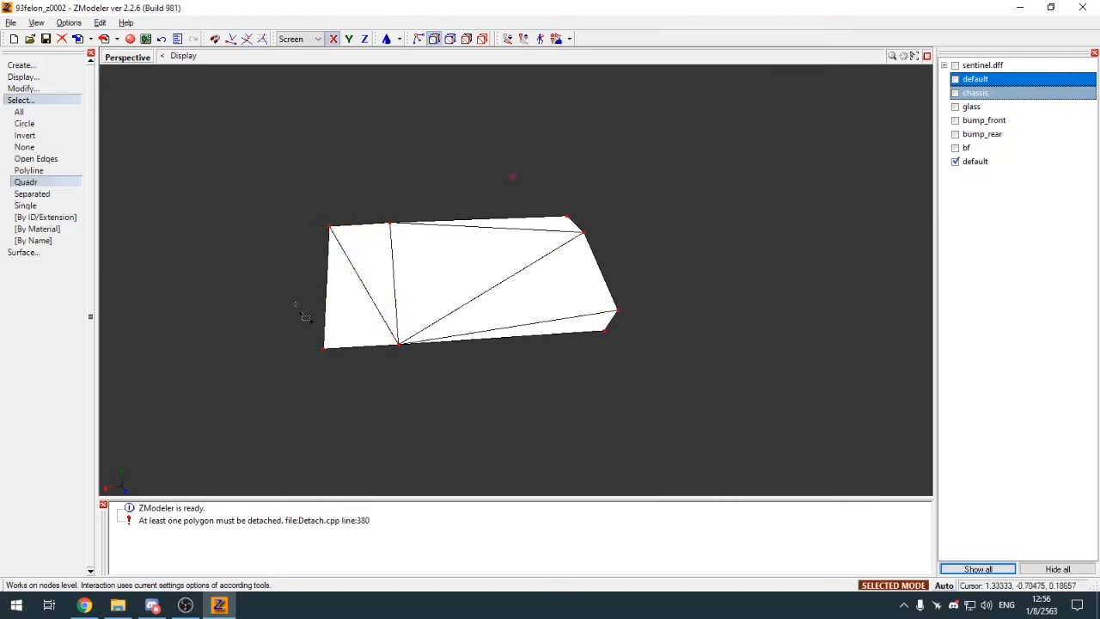
drag(300, 307, 349, 376)
drag(370, 310, 437, 404)
drag(370, 202, 426, 262)
drag(565, 224, 618, 275)
drag(593, 295, 651, 335)
click(58, 100)
Step: Assign the vehiclelights128 [spec,RL] material to the detached light panel, checking its position against the chassis and hiding the chassis again
key(4)
key(space)
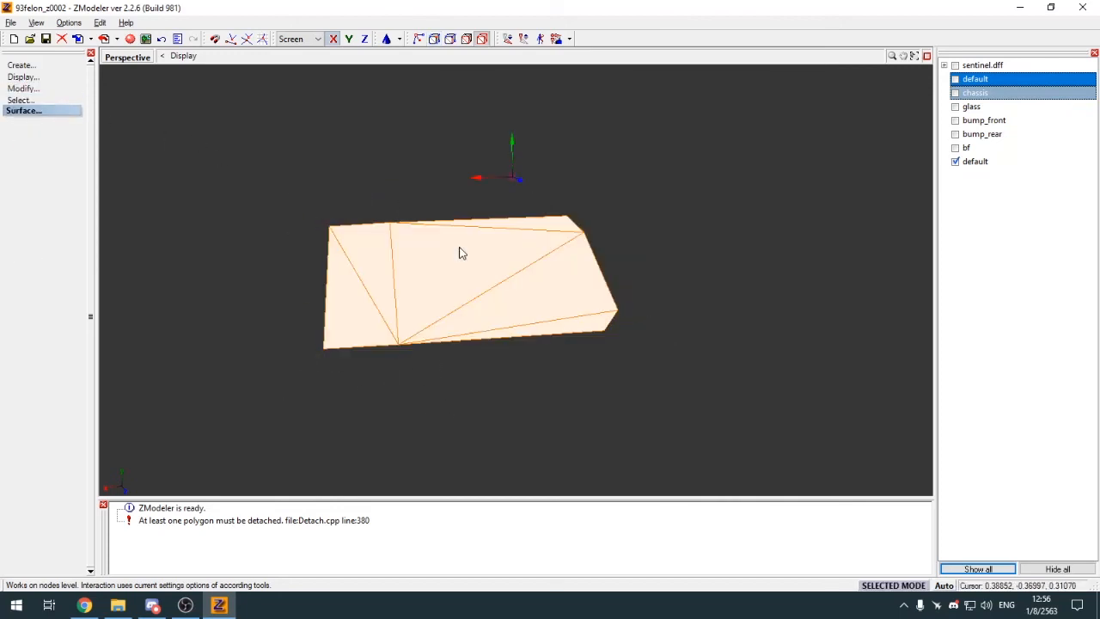
key(e)
scroll(407, 170, down, 8)
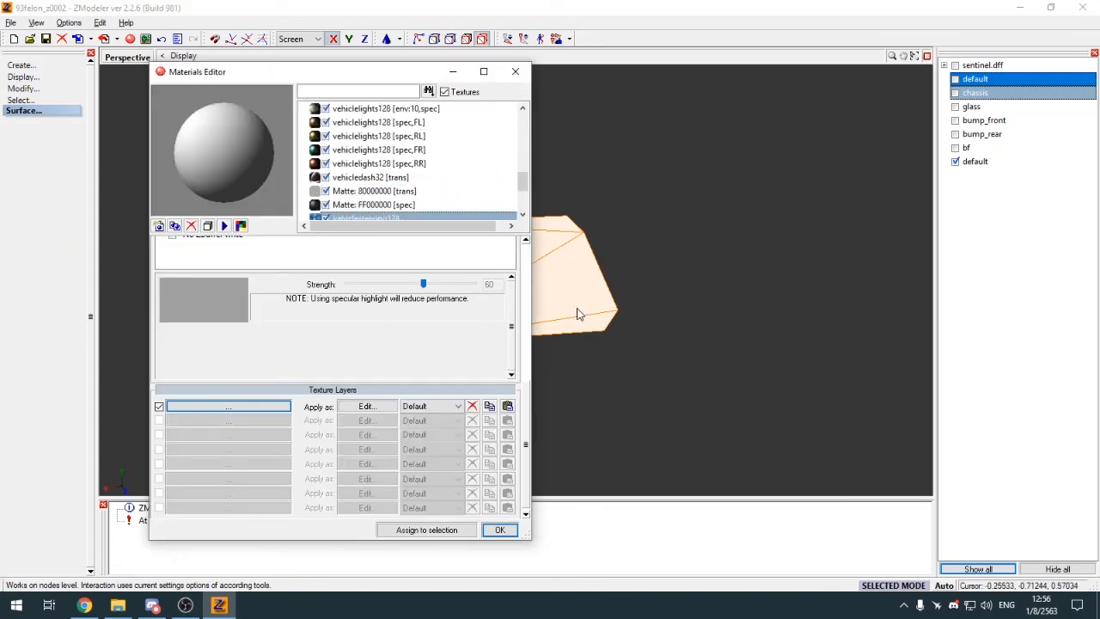
click(956, 94)
scroll(757, 165, down, 3)
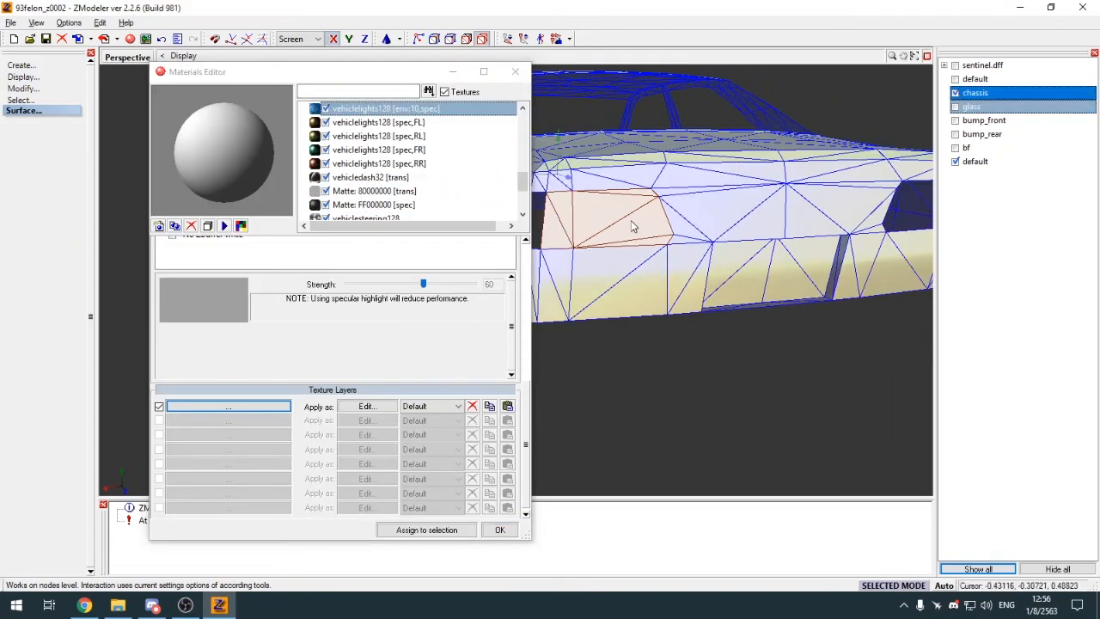
click(399, 138)
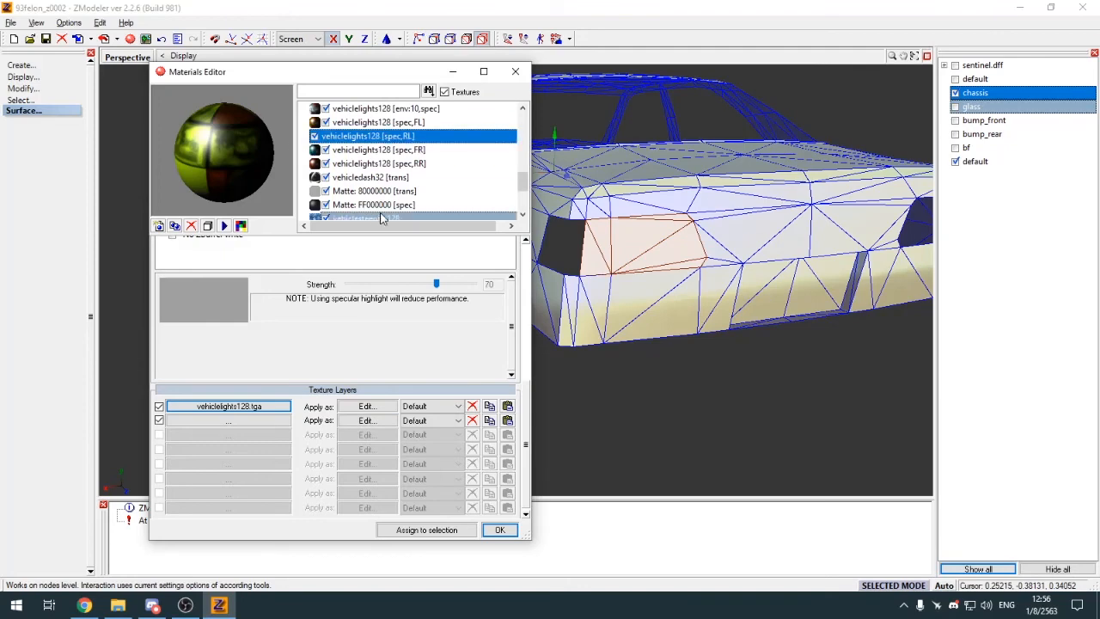
click(456, 530)
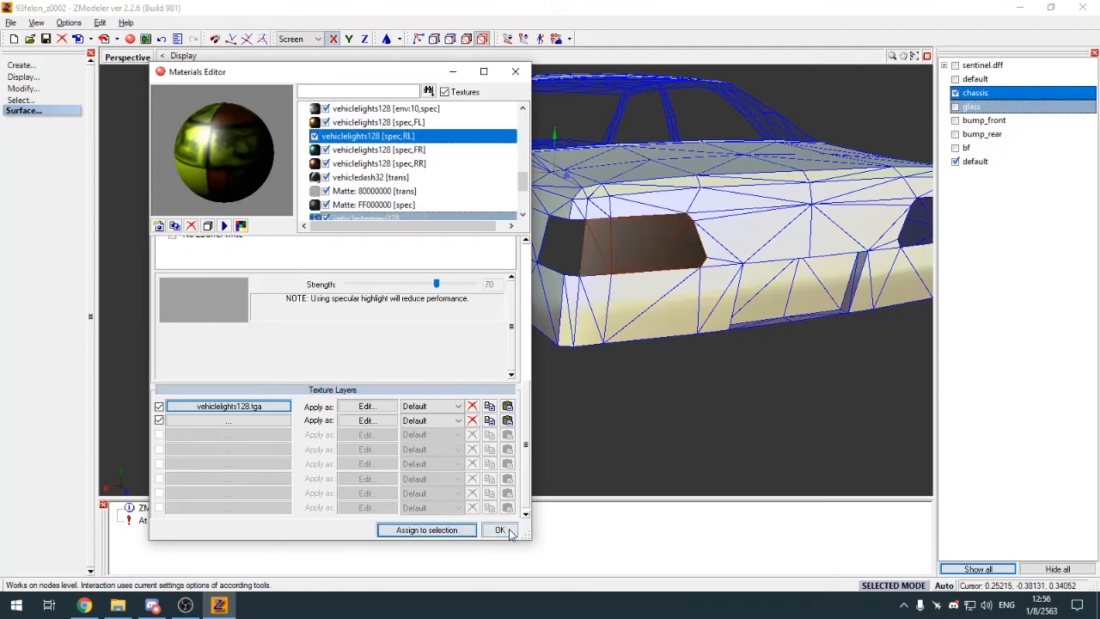
click(499, 529)
click(956, 93)
Step: Change the Front view to Back and create the light panel's texture mapping from that view
key(alt+w)
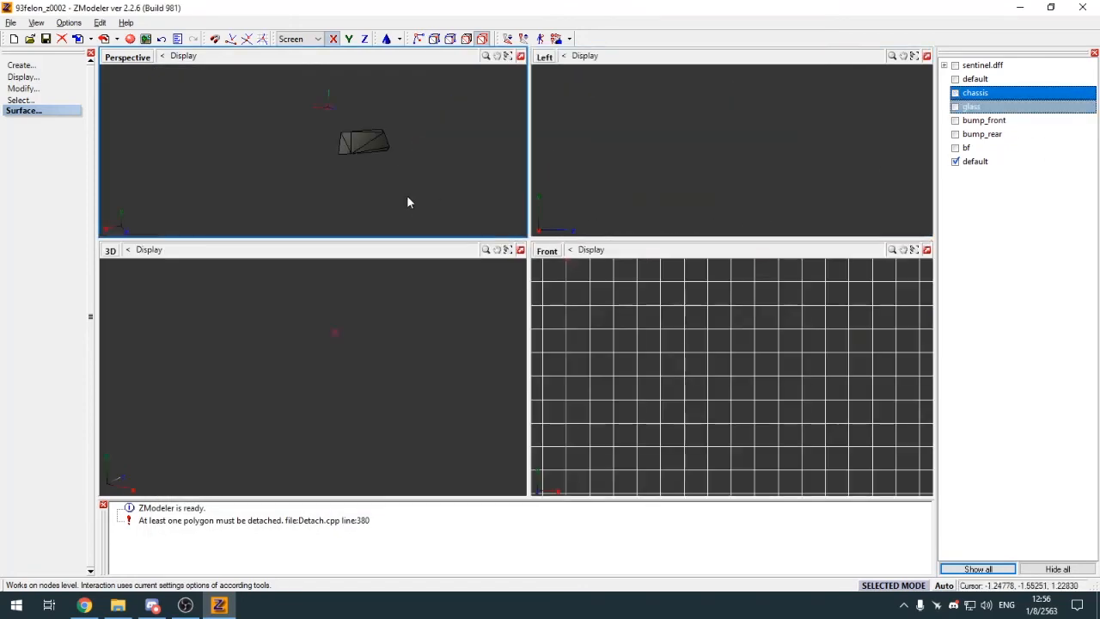
click(547, 250)
click(558, 318)
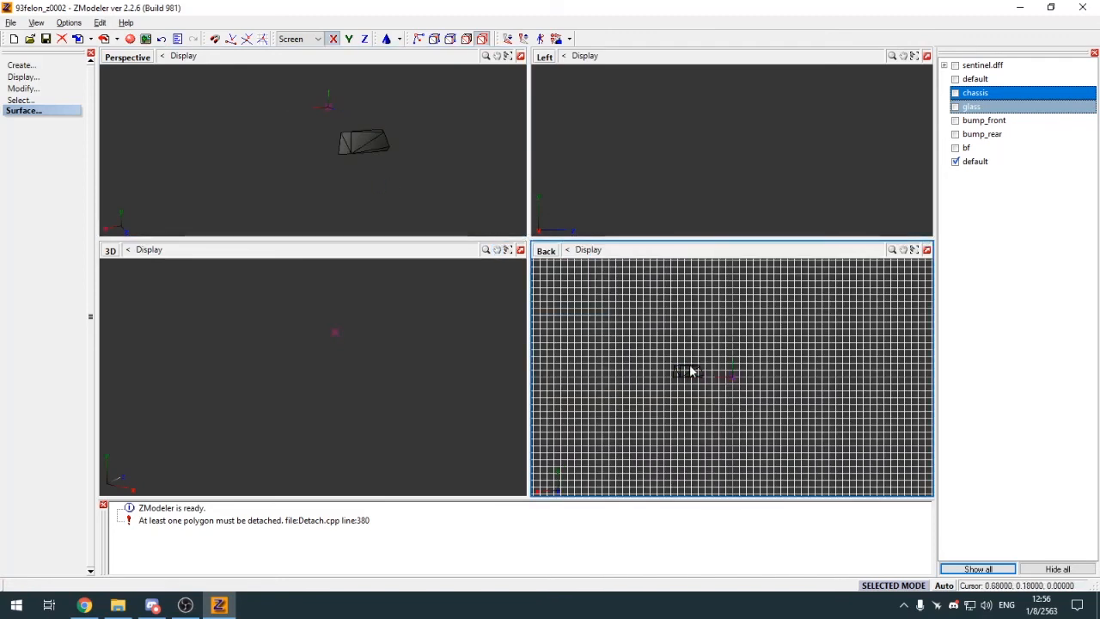
click(666, 379)
click(560, 359)
click(519, 447)
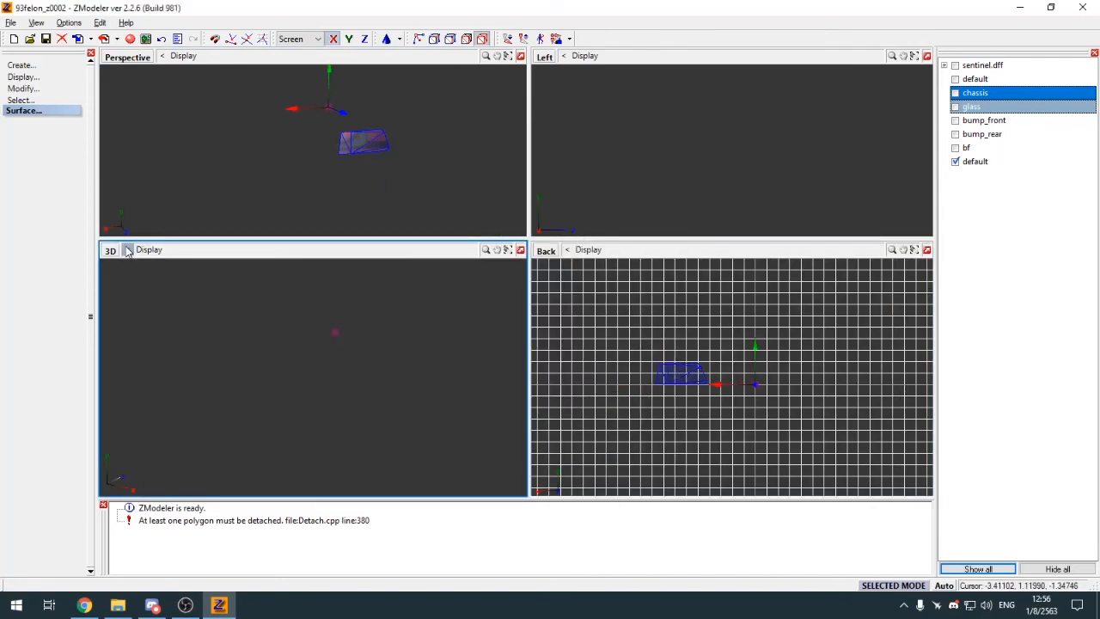
Step: Change the 3D view to the UV Mapper and display the vehicle lights texture in it
click(110, 250)
click(145, 393)
click(124, 488)
click(152, 356)
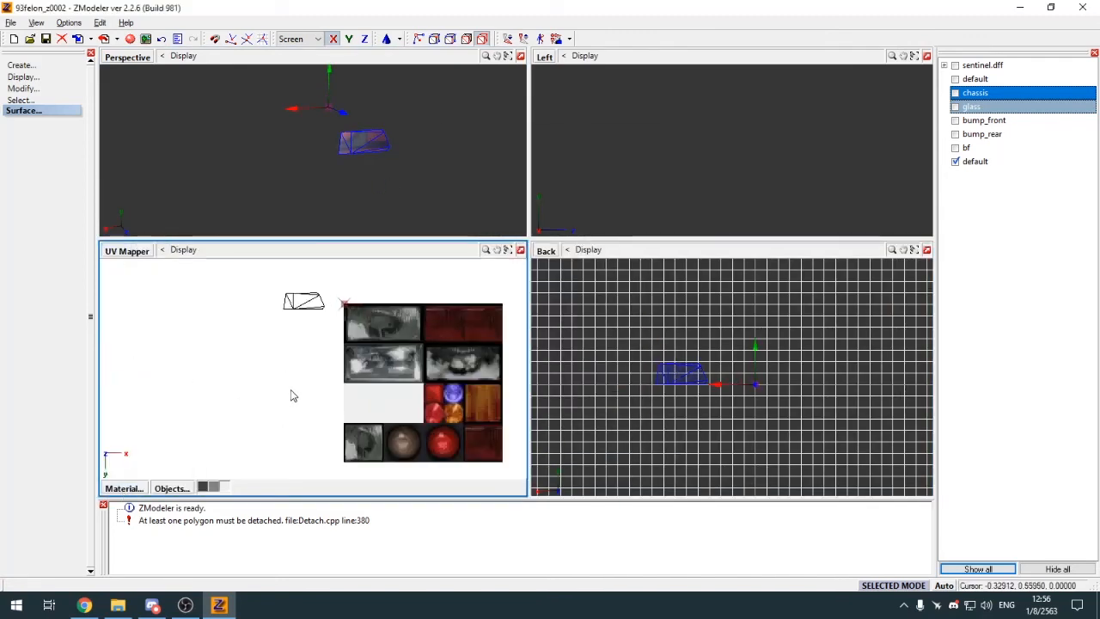
Step: Move the light panel's UVs on both axes onto the wide red tail-light area of the texture
key(m)
drag(308, 297, 454, 355)
key(y)
scroll(317, 336, down, 2)
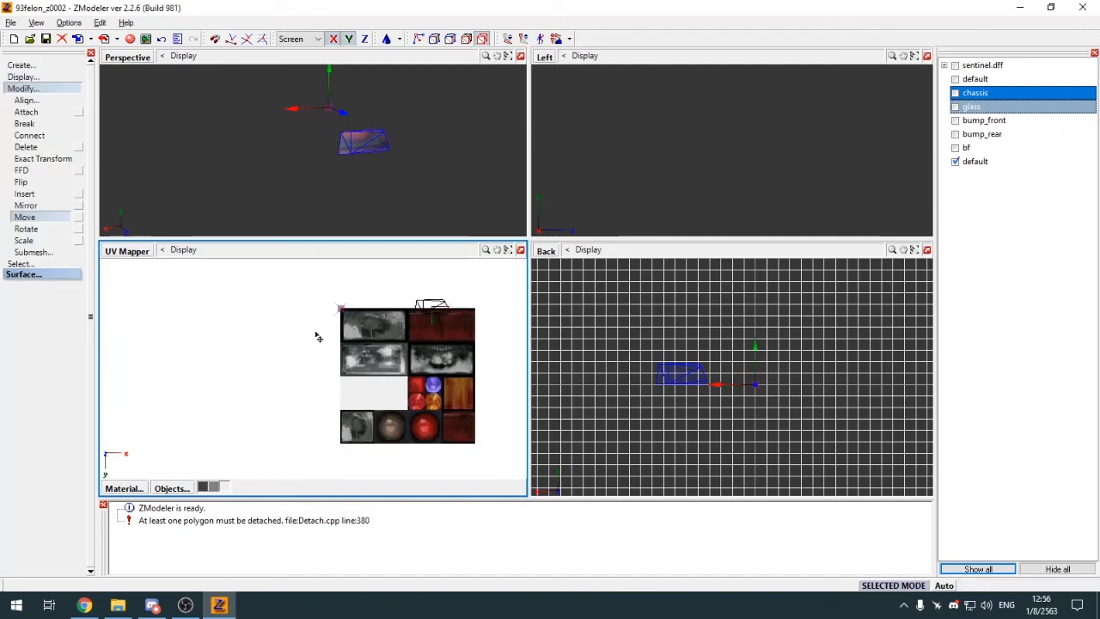
scroll(367, 327, up, 5)
drag(366, 326, 376, 362)
Step: Scale and reposition the panel's UVs horizontally and vertically until they fill the red tail-light area
key(s)
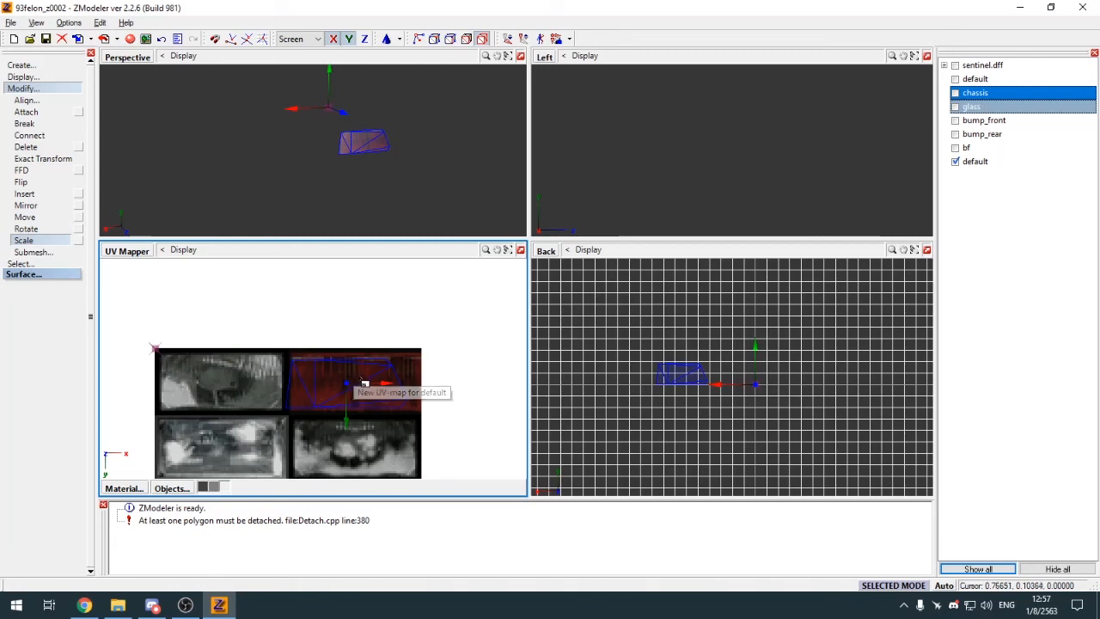
scroll(361, 382, up, 3)
key(m)
drag(376, 393, 376, 394)
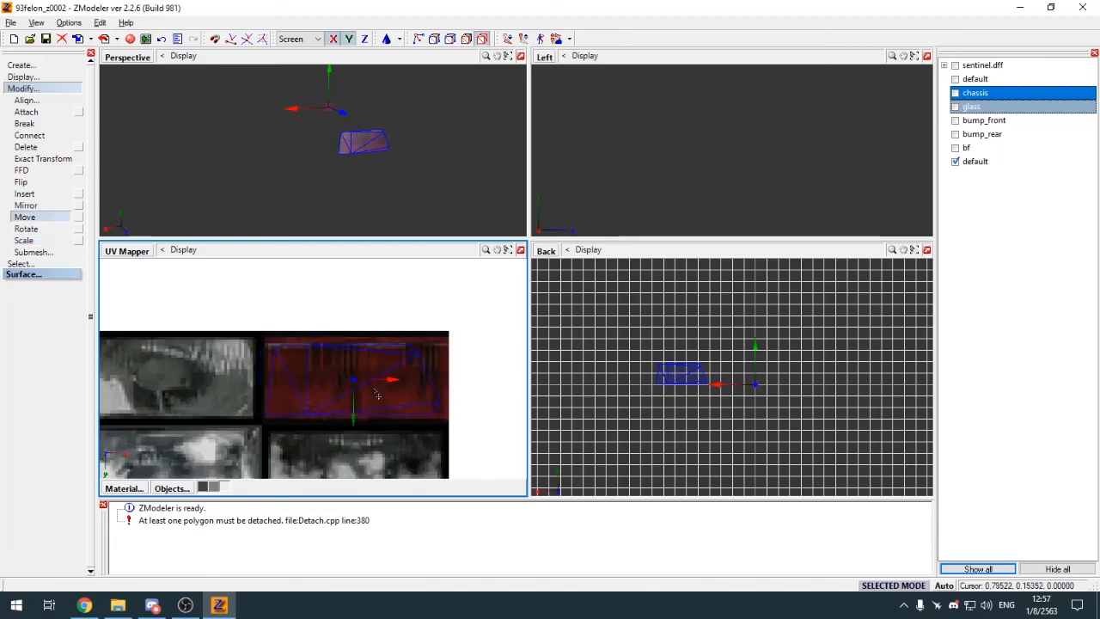
key(s)
key(m)
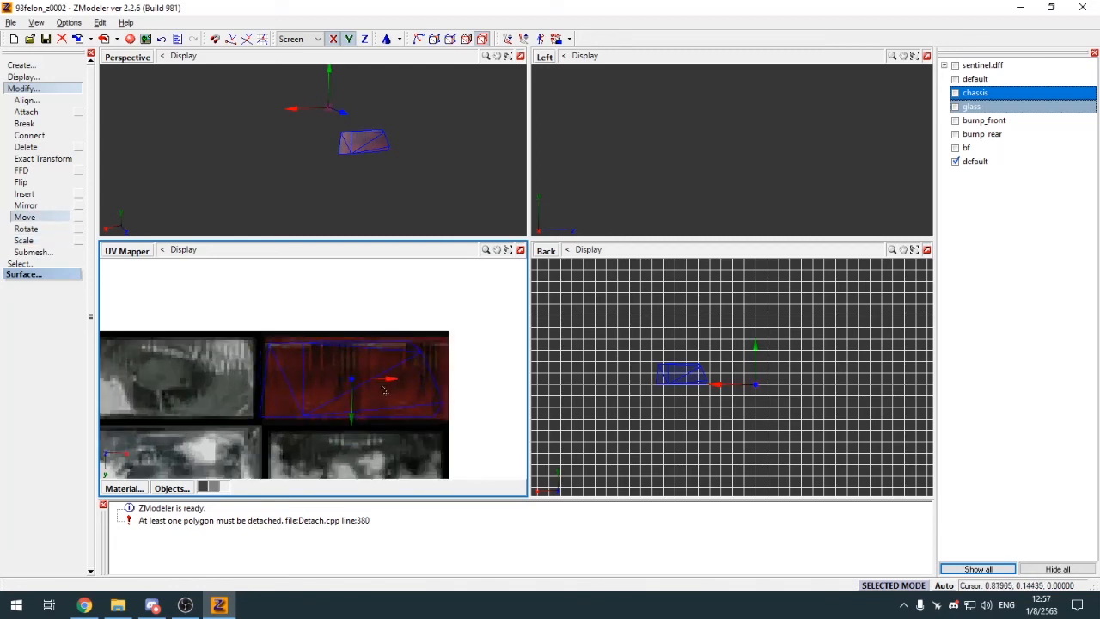
key(s)
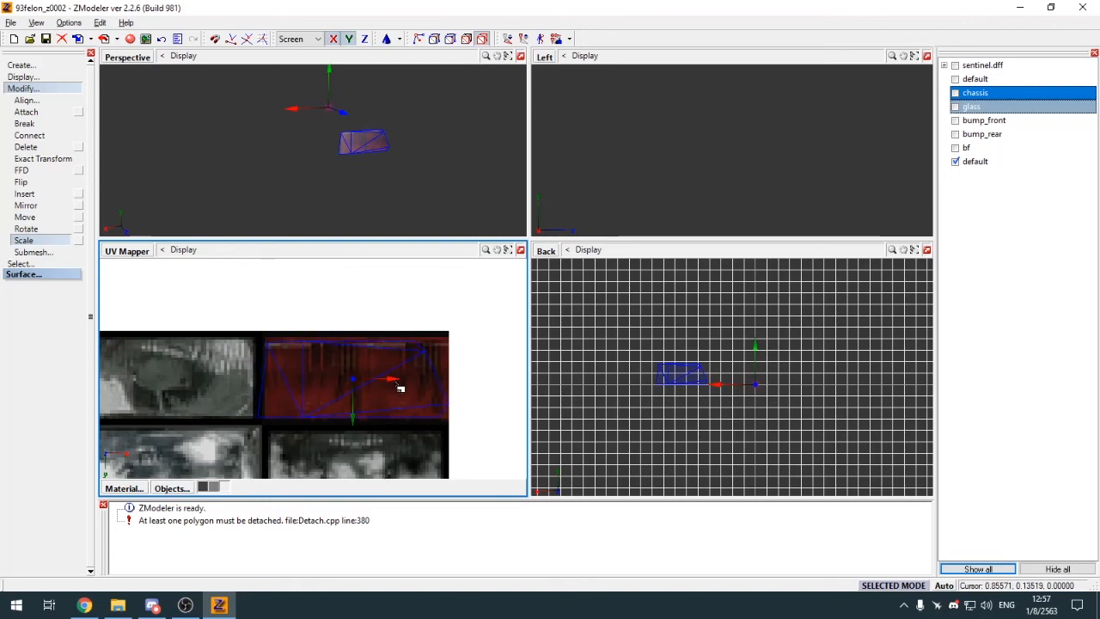
drag(394, 386, 408, 356)
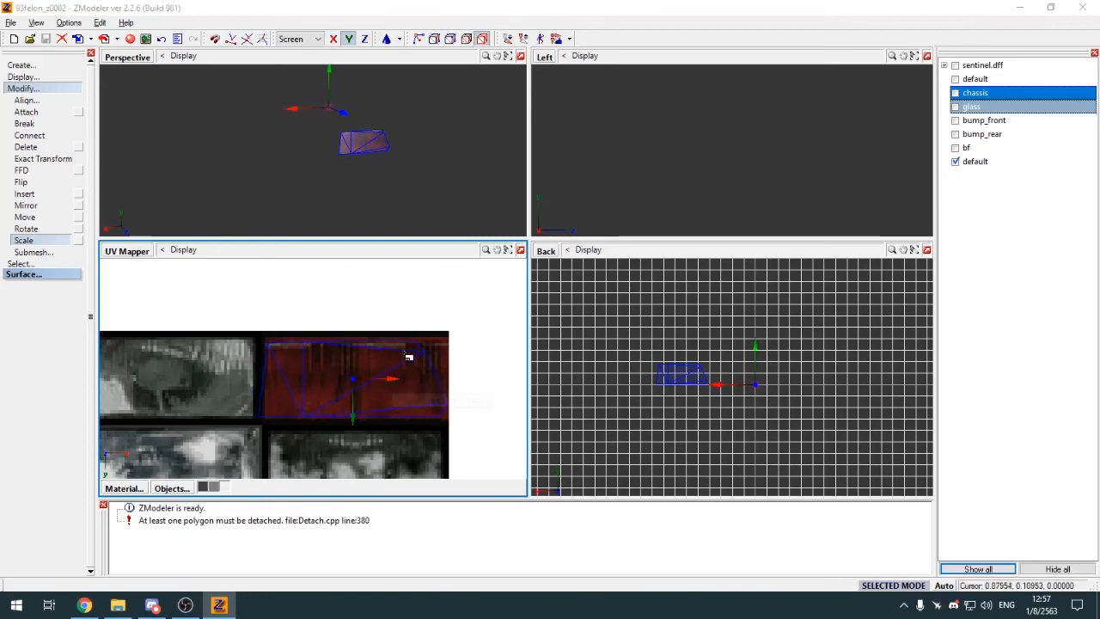
key(m)
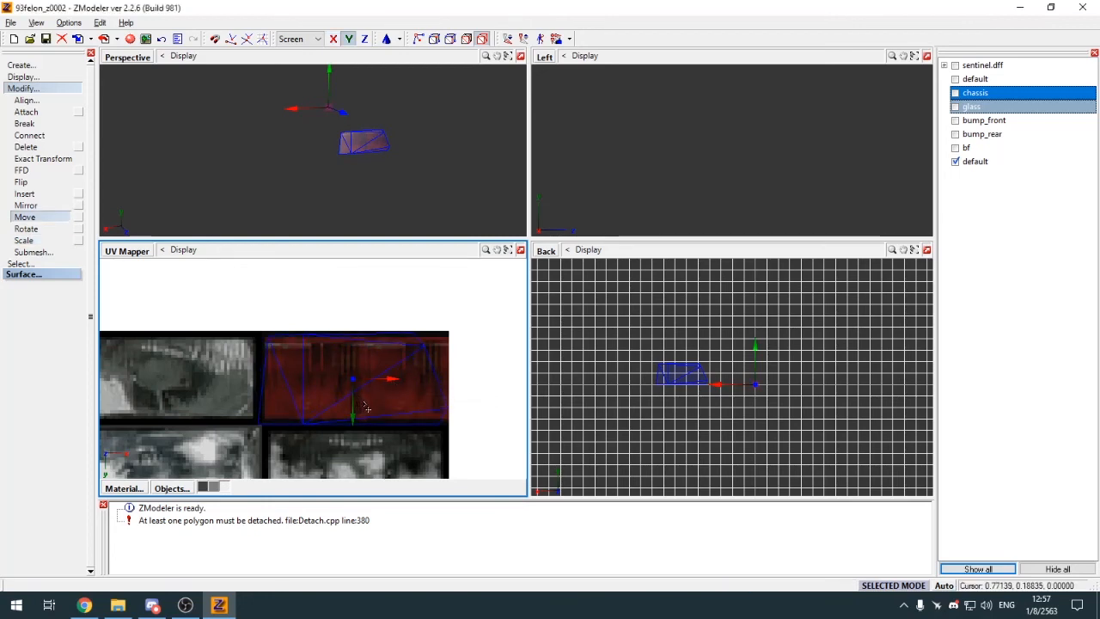
key(s)
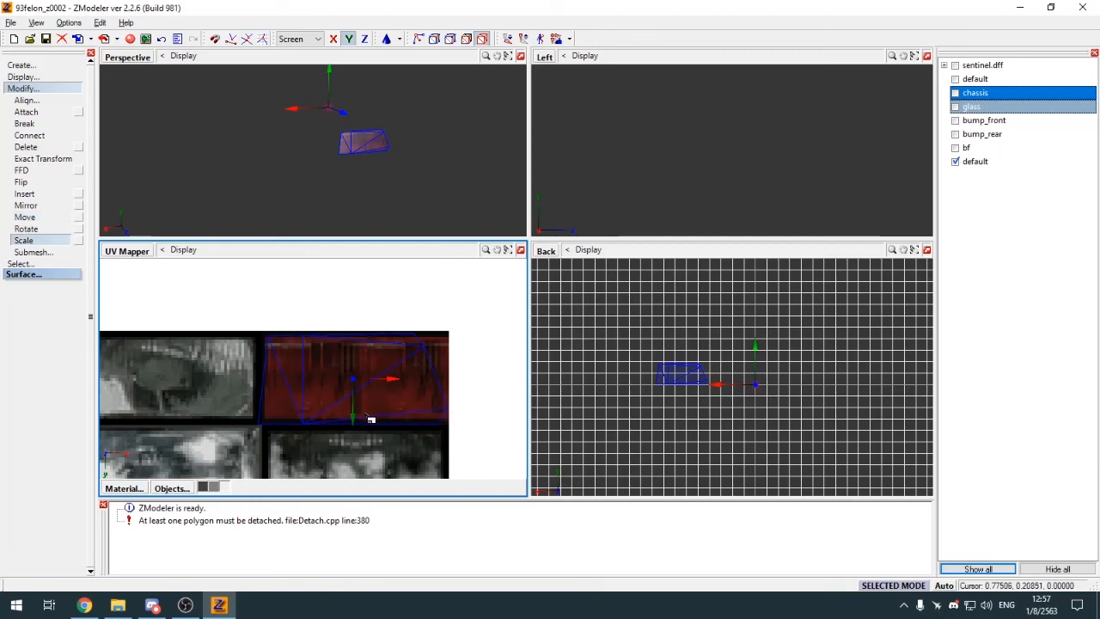
key(m)
Step: Move the panel's upper-left UV vertex outward into line with the lower-left one, and clear the vertex selection
key(1)
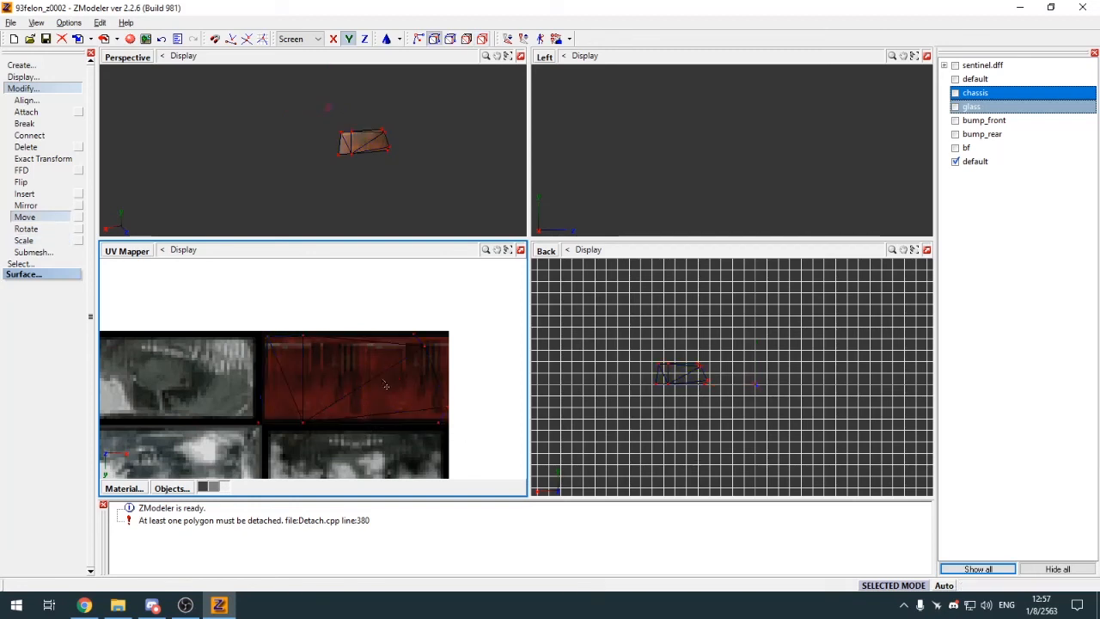
key(q)
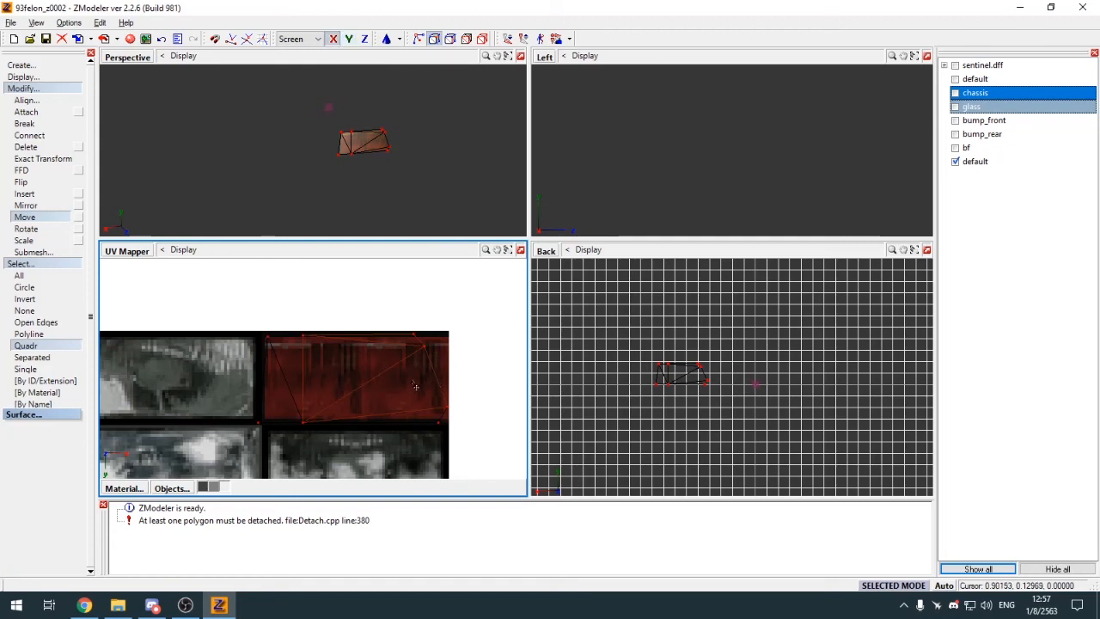
scroll(401, 379, up, 1)
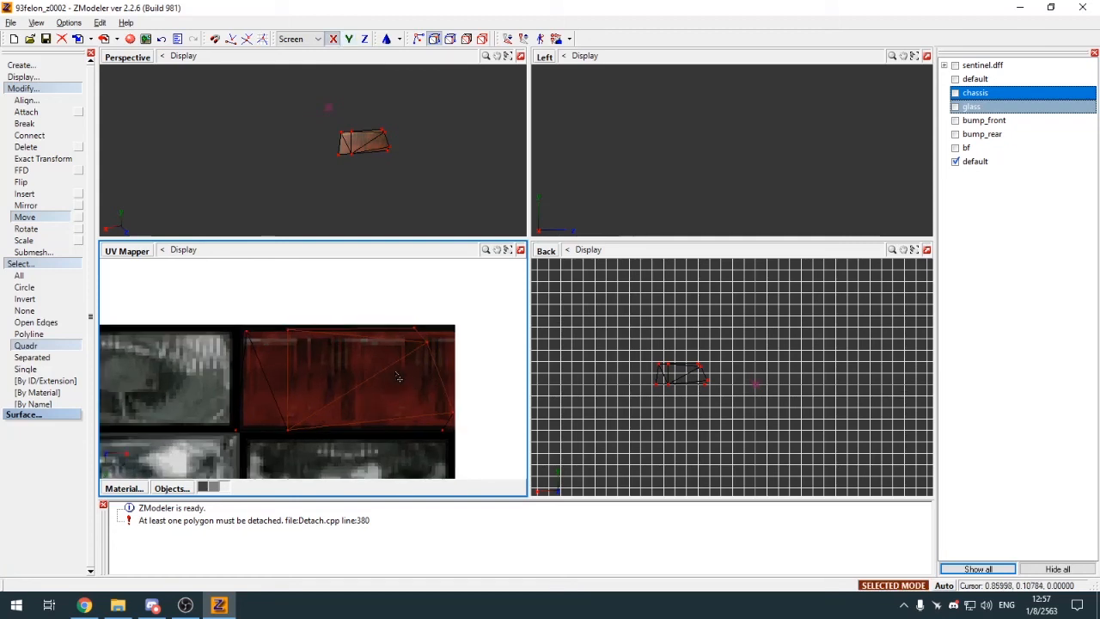
click(56, 313)
right_click(278, 318)
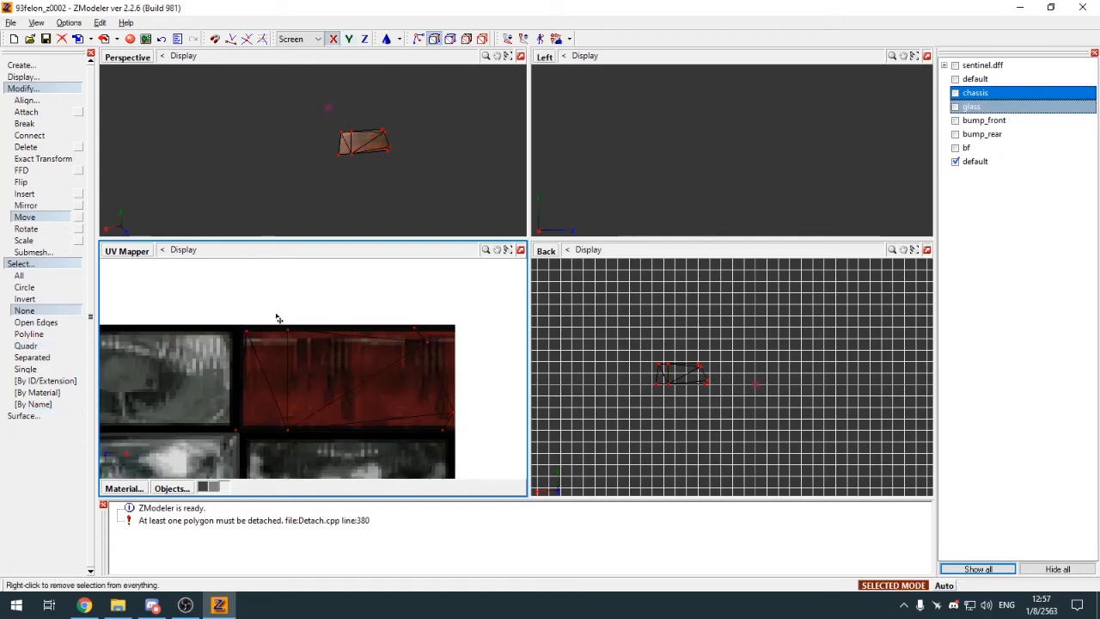
click(43, 346)
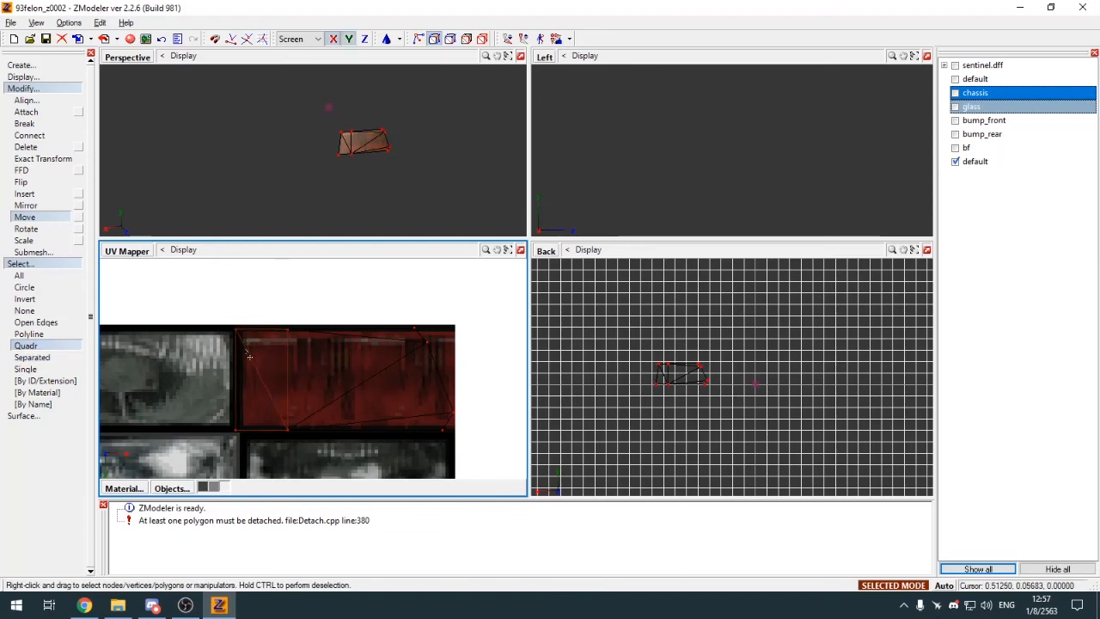
click(40, 314)
scroll(406, 350, down, 2)
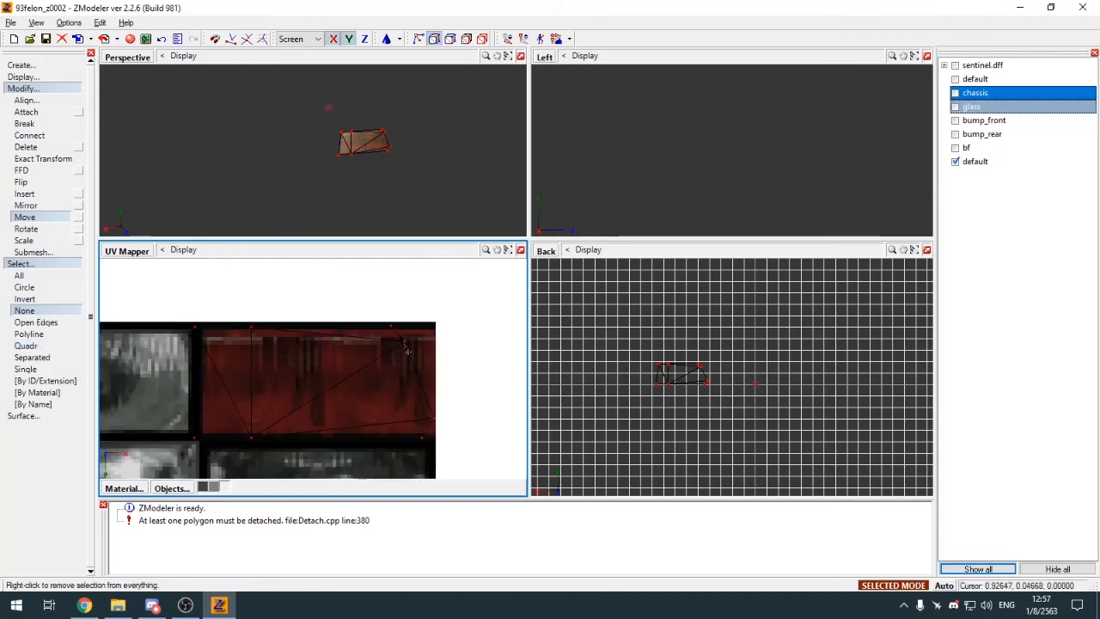
Step: Shift the two left UV vertices slightly inward to the edge of the red area, checking the texture in the perspective view
double_click(127, 57)
scroll(212, 221, down, 4)
scroll(364, 225, up, 6)
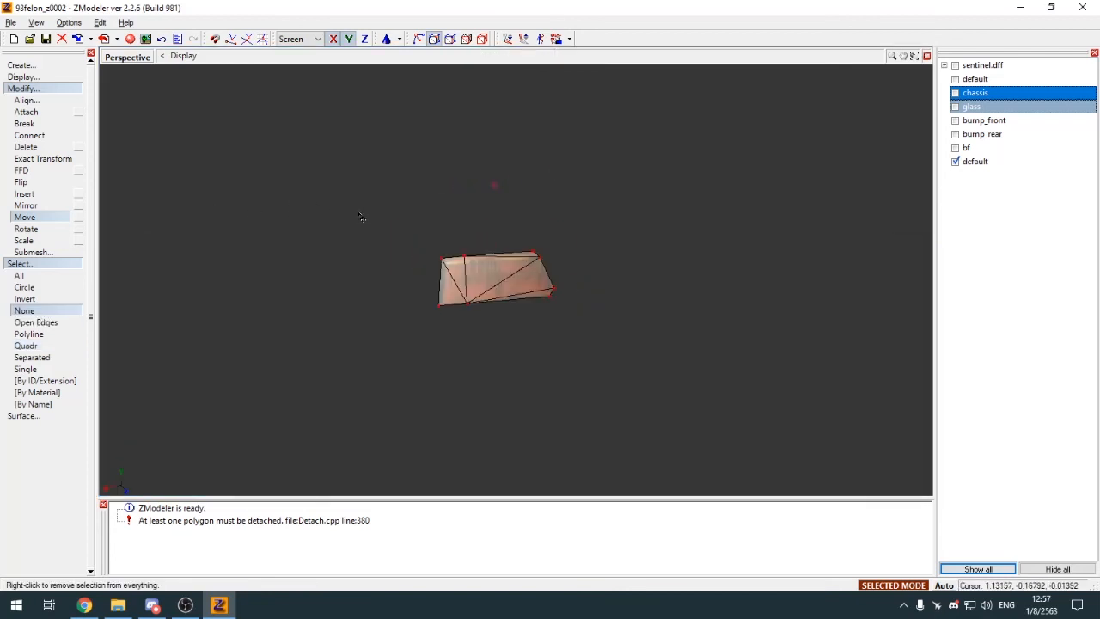
key(alt+w)
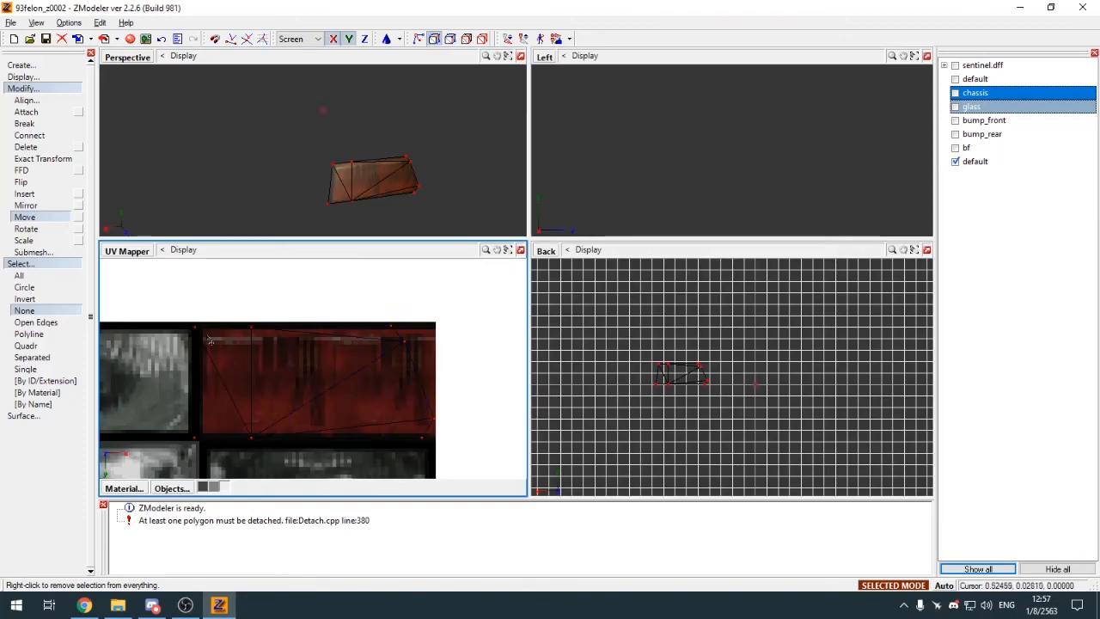
key(q)
drag(175, 308, 213, 469)
scroll(200, 437, up, 1)
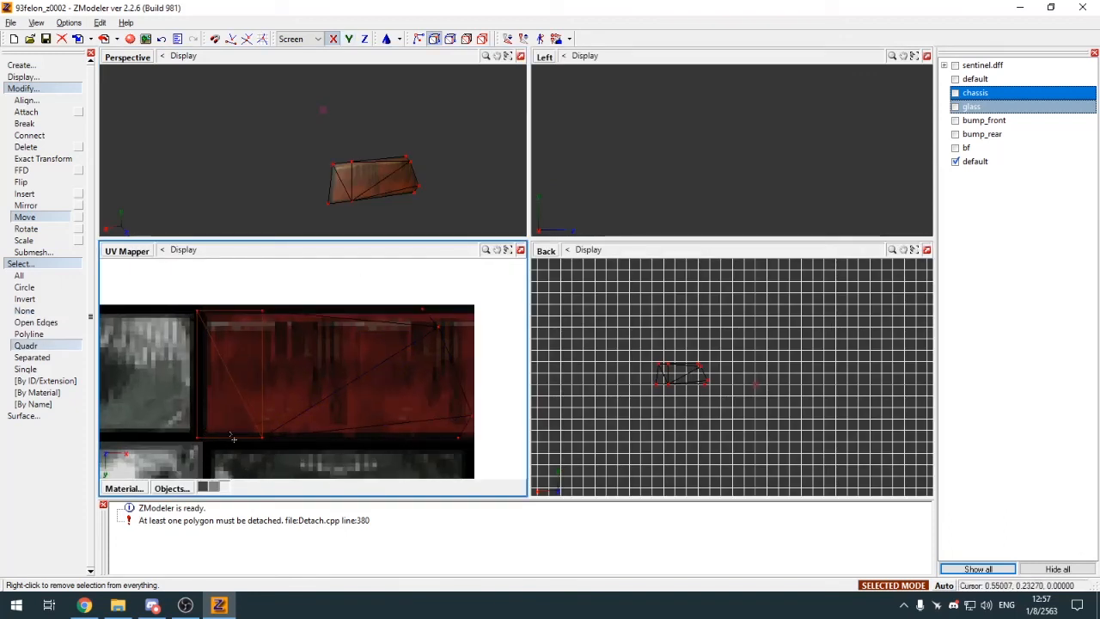
scroll(370, 163, up, 3)
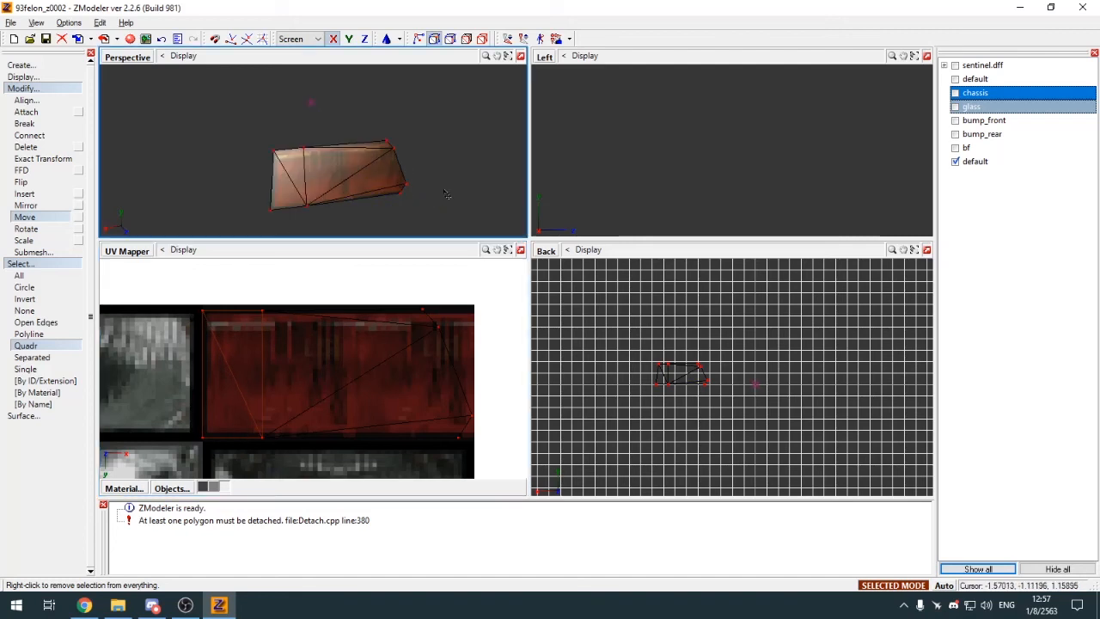
key(alt+w)
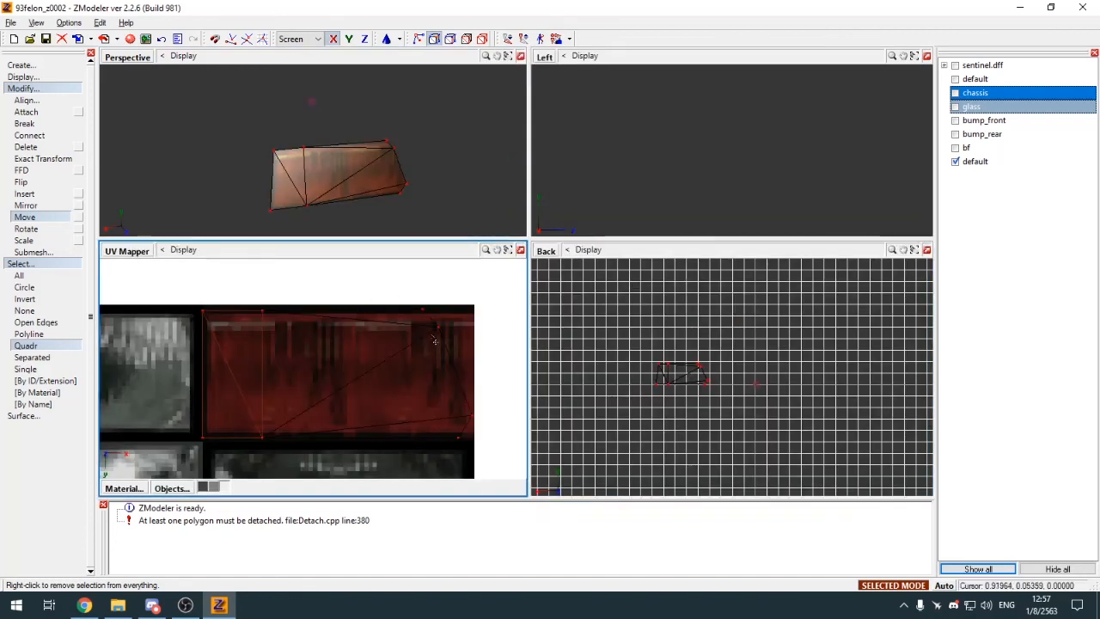
Step: Return to object level in the full perspective view, hide the textured light panel and show the chassis
click(130, 257)
click(130, 266)
click(67, 89)
click(67, 102)
key(alt+w)
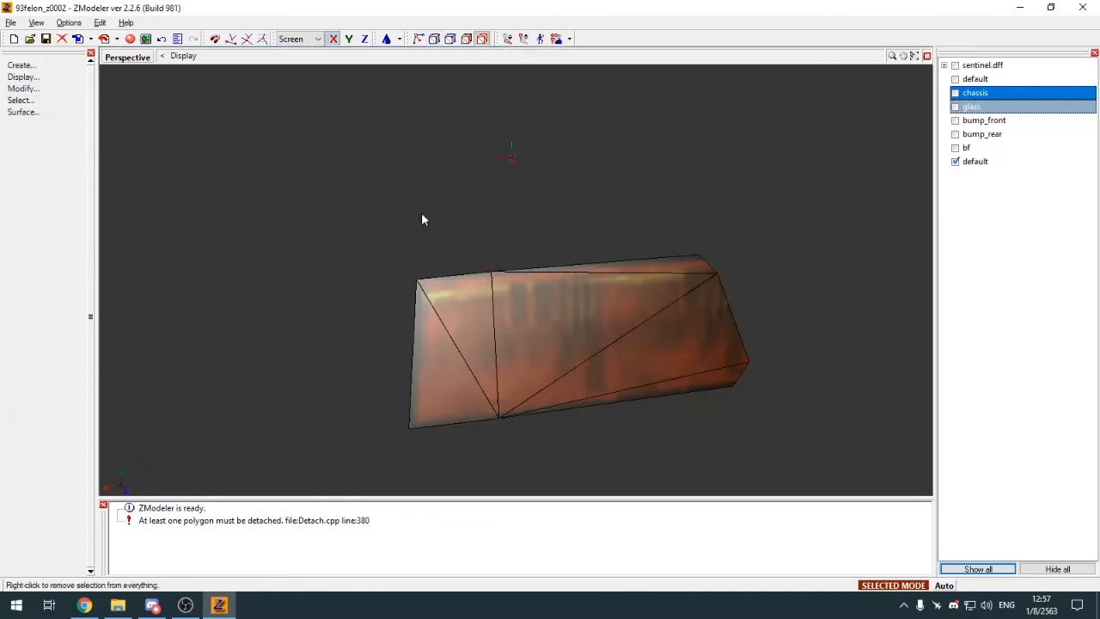
key(space)
click(955, 161)
click(956, 93)
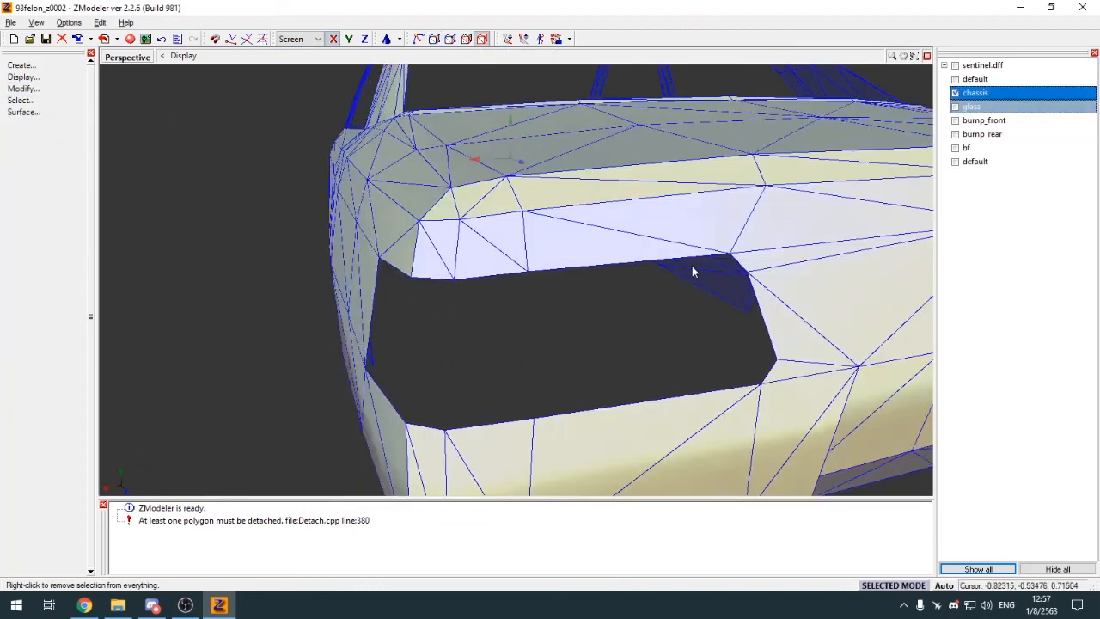
Step: Hide the chassis, show the first default object, and detach its four side-light polygons as a separate object
middle_drag(693, 271, 774, 273)
click(956, 93)
click(956, 80)
key(3)
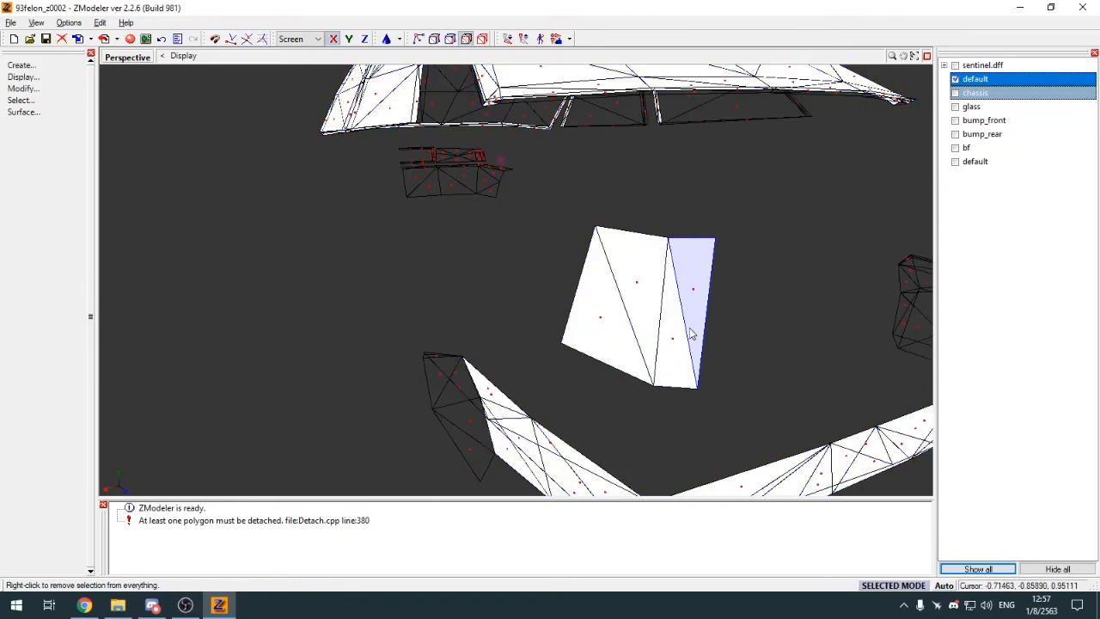
click(634, 297)
click(595, 326)
click(673, 338)
click(702, 296)
key(d)
key(space)
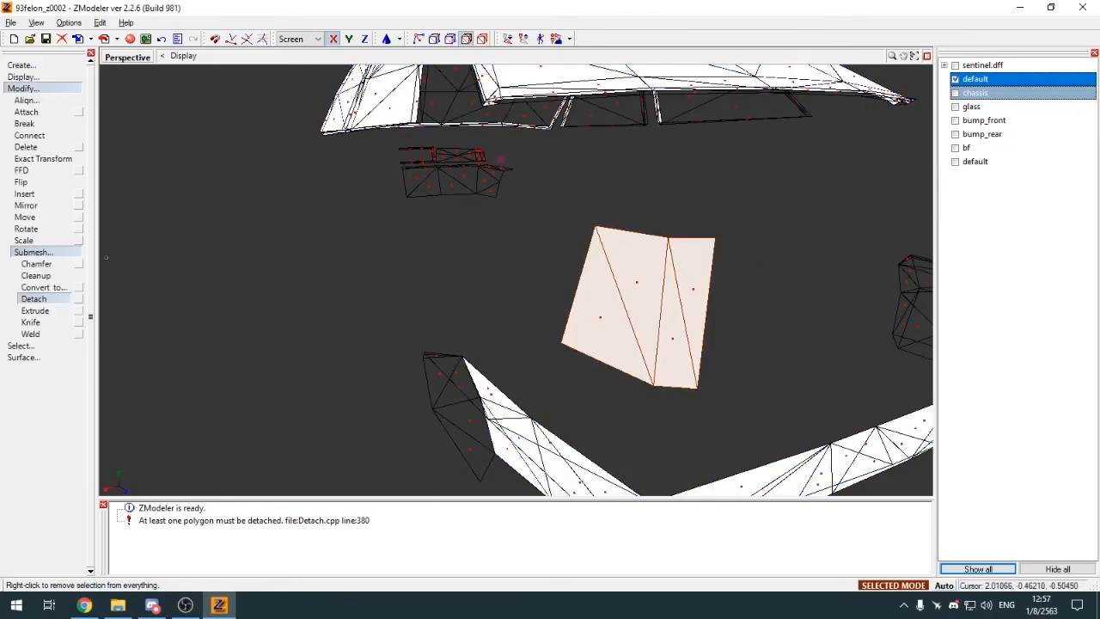
click(78, 299)
click(50, 90)
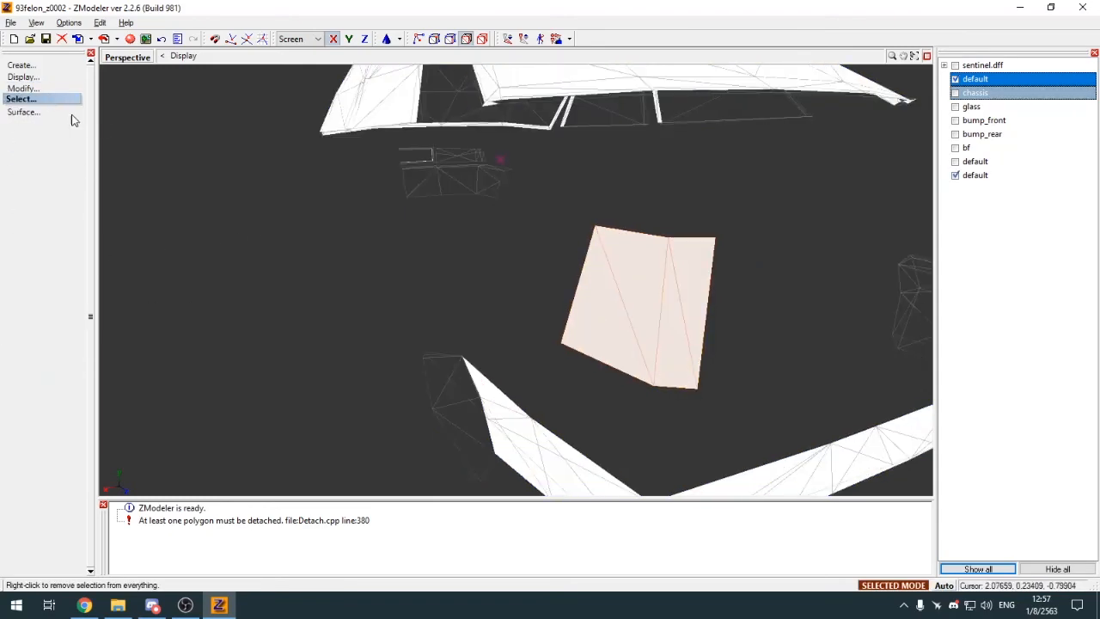
Step: Return to object level and hide the source object so only the detached side-light panel is shown
key(4)
key(space)
click(956, 79)
middle_drag(815, 150, 790, 157)
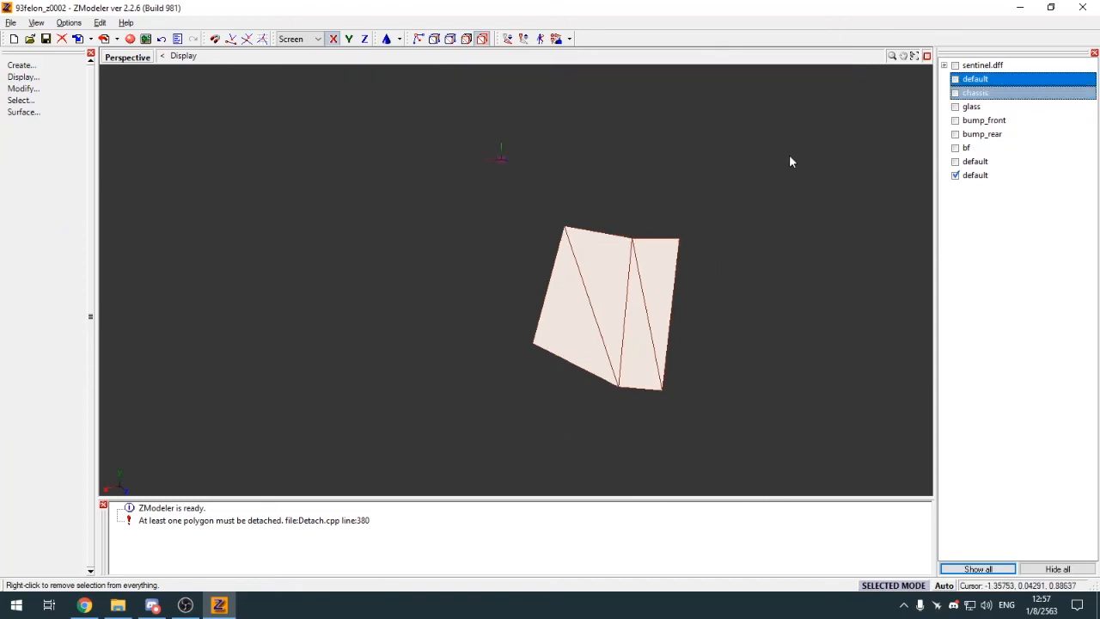
Step: Assign the vehiclelights128 material to the detached side-light panel
key(e)
scroll(408, 167, down, 7)
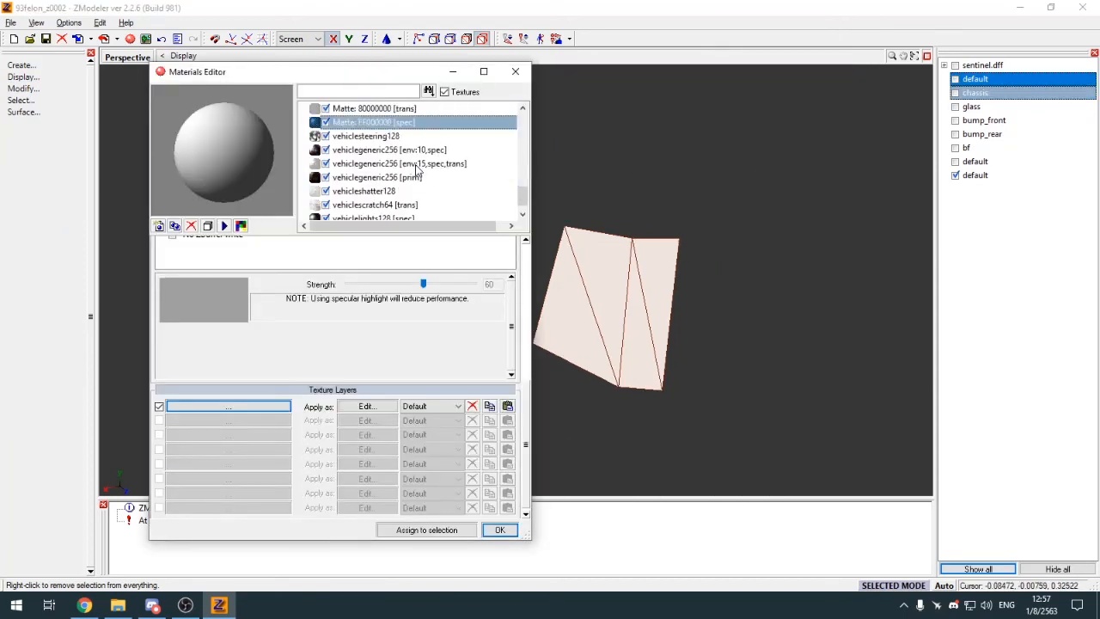
scroll(416, 170, down, 1)
click(424, 206)
click(464, 529)
click(499, 529)
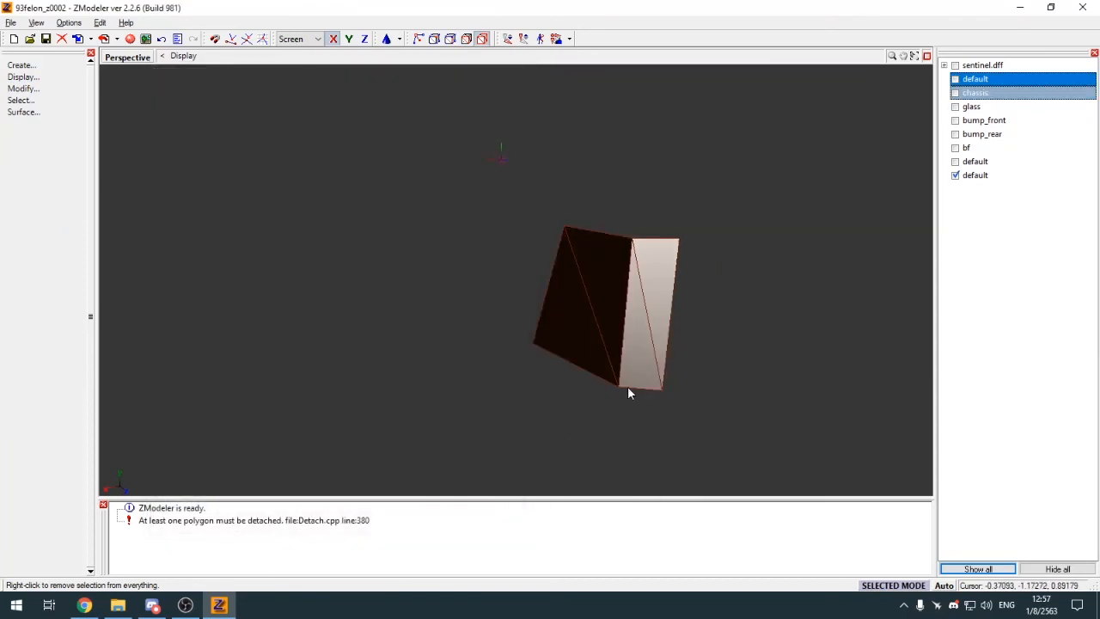
Step: Smooth the shading across the side-light panel's central edge at vertex level and return to object level
key(q)
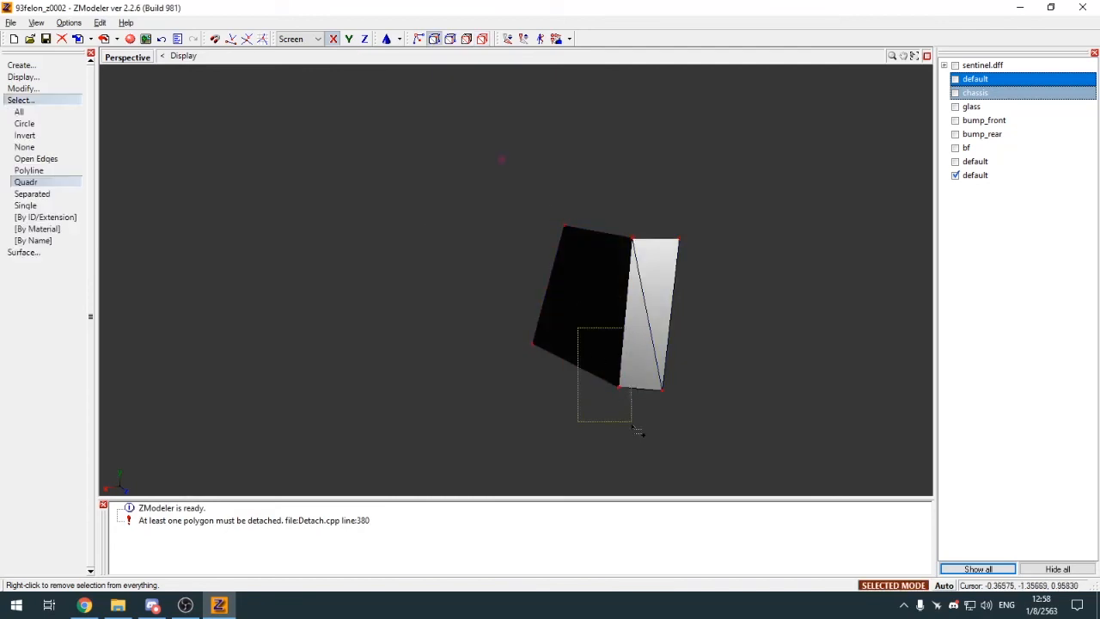
drag(632, 426, 632, 427)
click(646, 264)
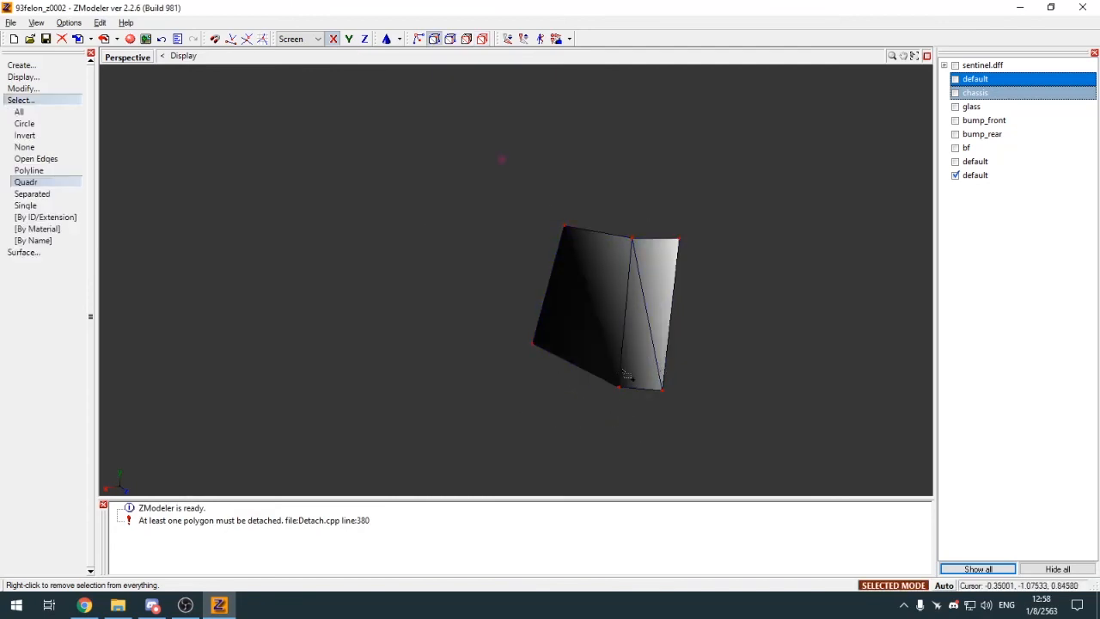
click(21, 112)
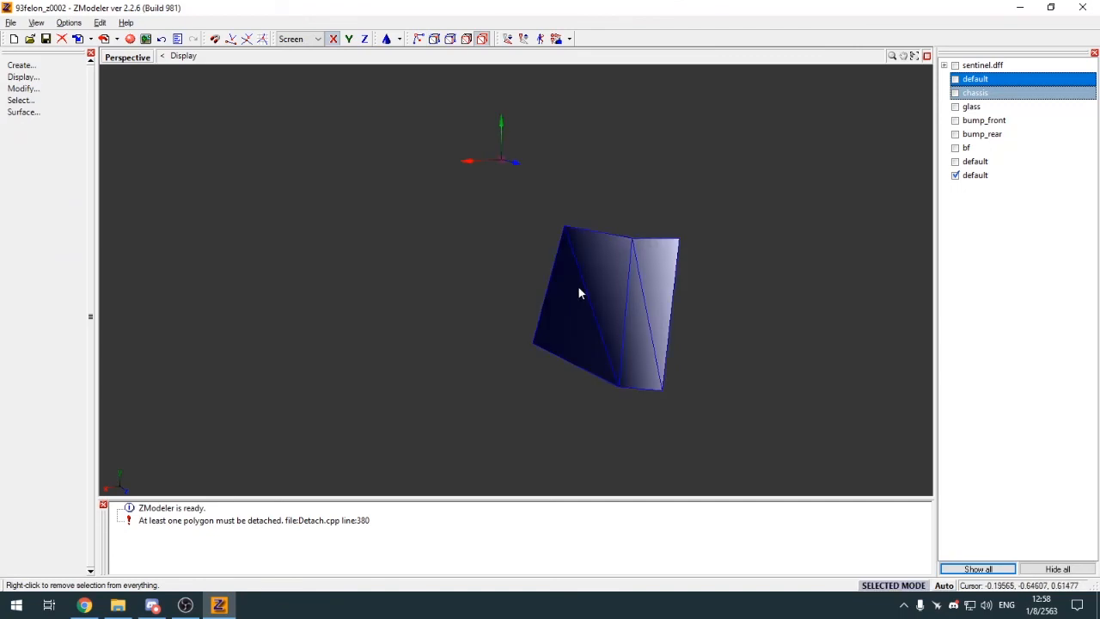
Step: Generate new UV mapping for the side-light panel from the Left viewport XY, replacing the old mapping
middle_drag(578, 288, 378, 244)
double_click(128, 57)
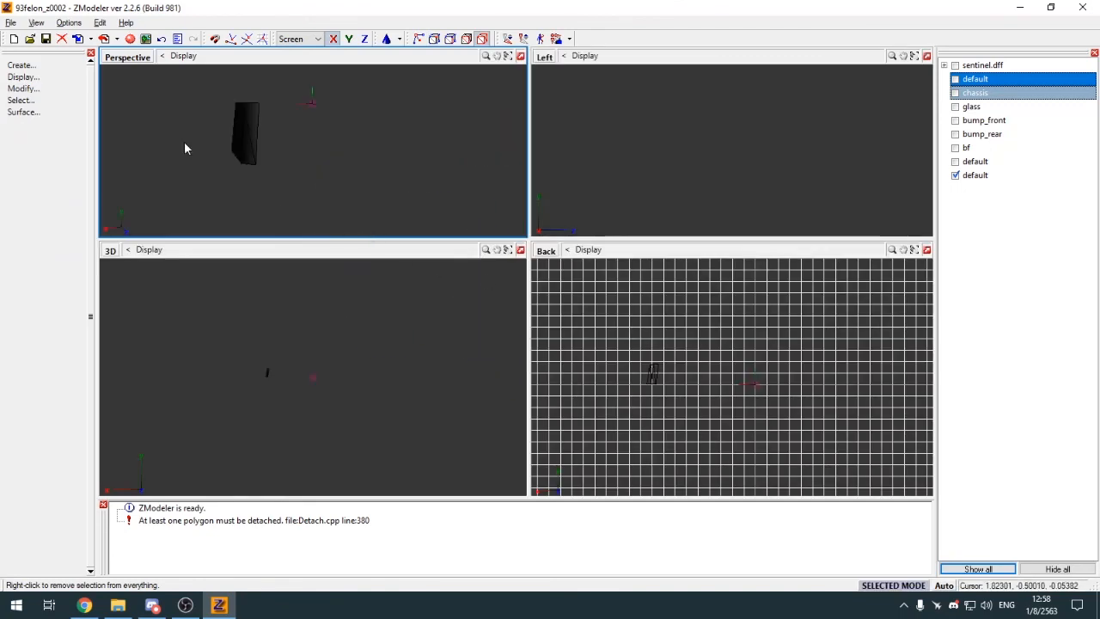
scroll(626, 307, down, 2)
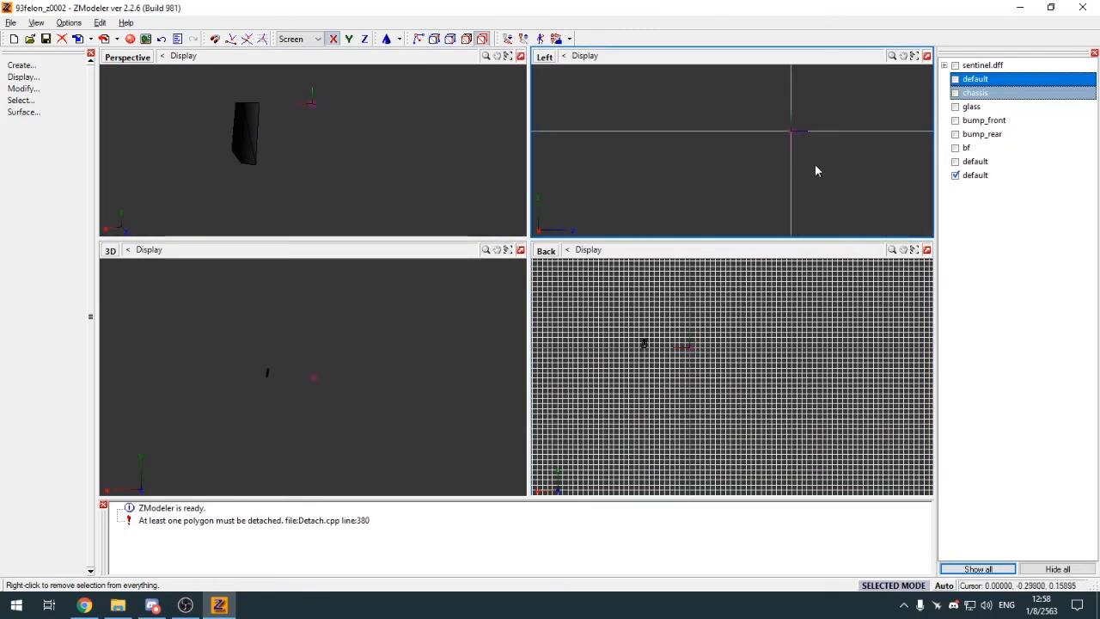
scroll(895, 143, up, 5)
click(765, 150)
click(584, 359)
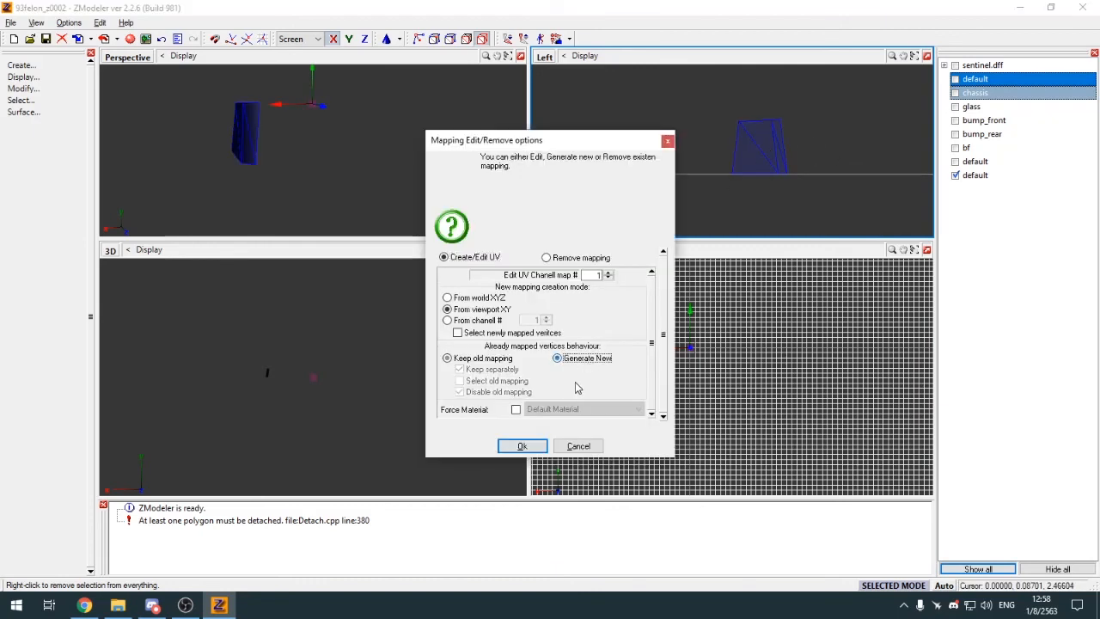
click(522, 445)
Step: Display the side-light panel's UVs over its texture in the UV Mapper and centre their local axes on the object
click(110, 250)
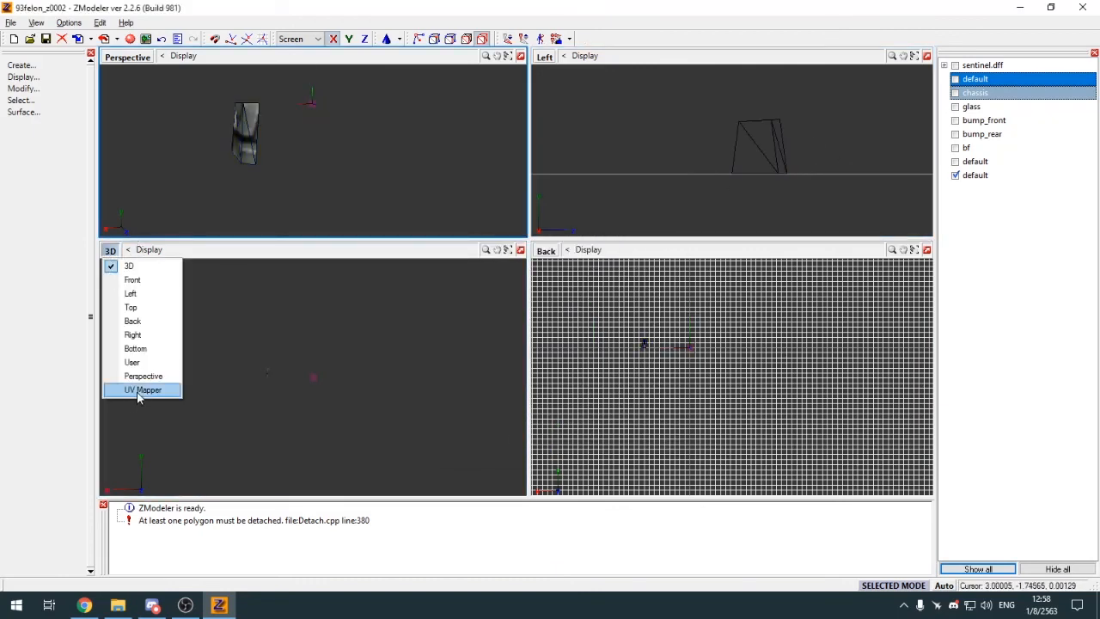
click(142, 391)
click(139, 490)
click(147, 349)
click(140, 488)
click(156, 358)
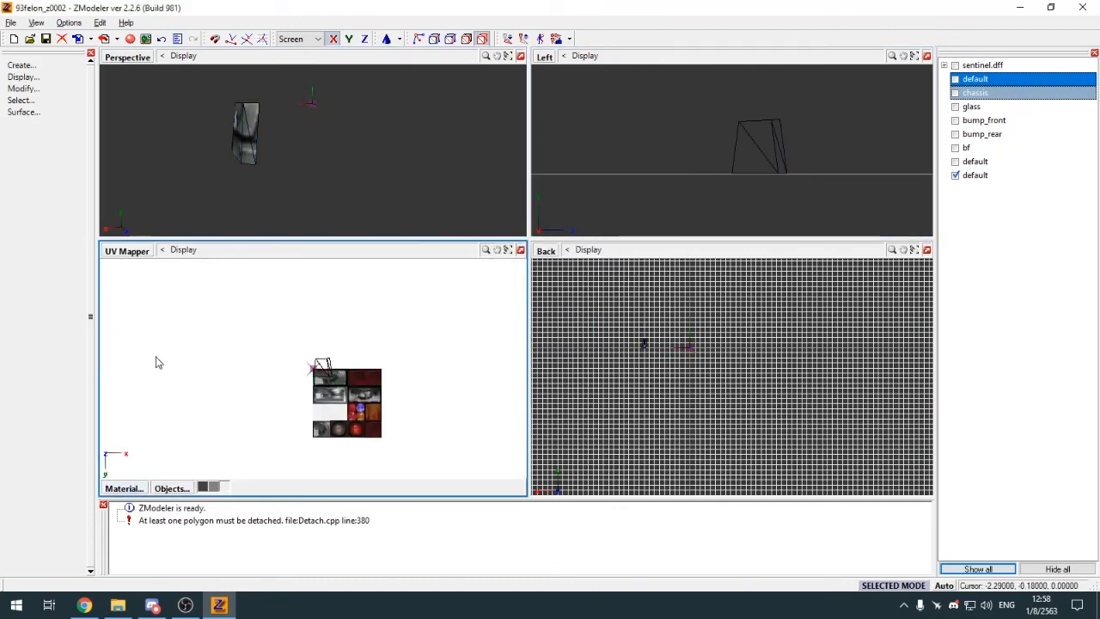
scroll(322, 375, up, 3)
scroll(332, 366, up, 3)
key(c)
click(339, 358)
Step: Move the two lower-right UV vertices horizontally into line below the two upper-right ones
key(1)
key(q)
scroll(327, 346, up, 3)
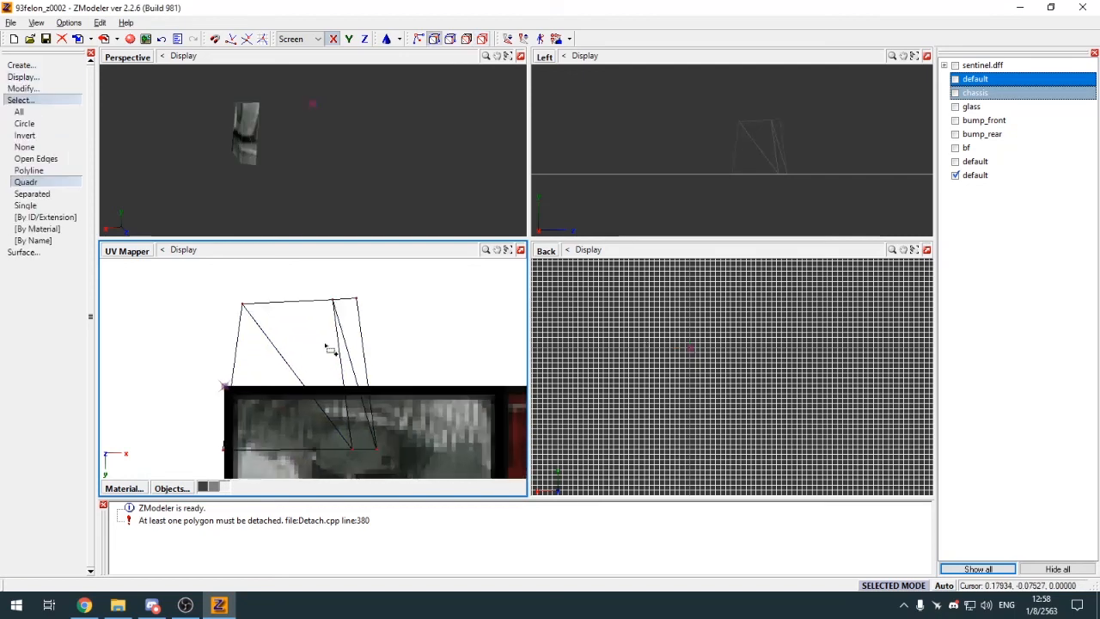
drag(344, 330, 343, 332)
key(m)
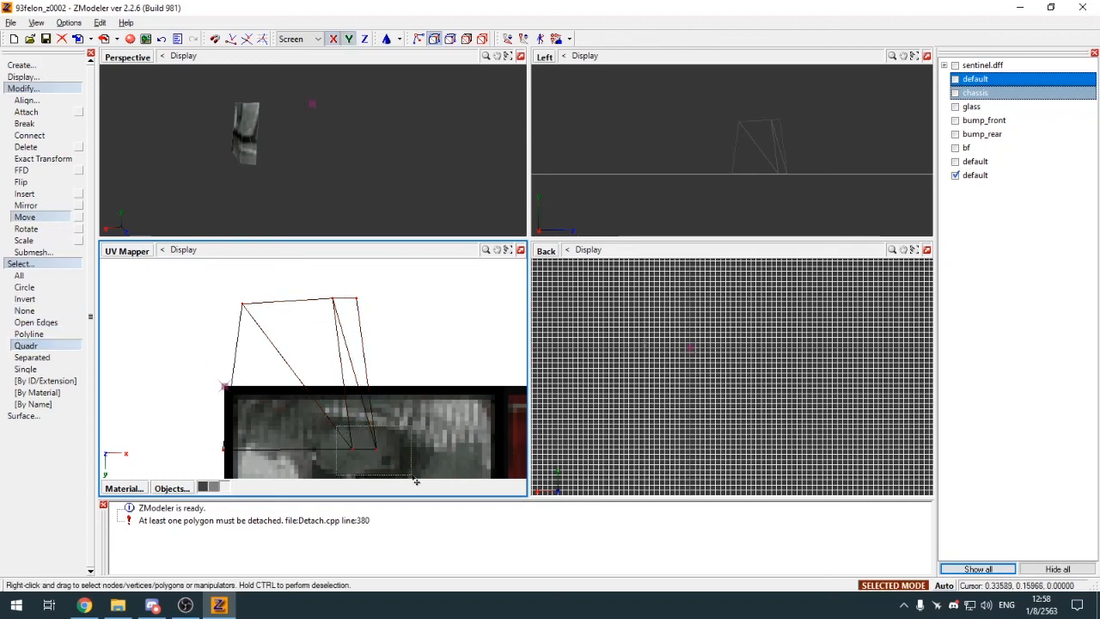
right_drag(415, 480, 411, 478)
drag(405, 468, 397, 470)
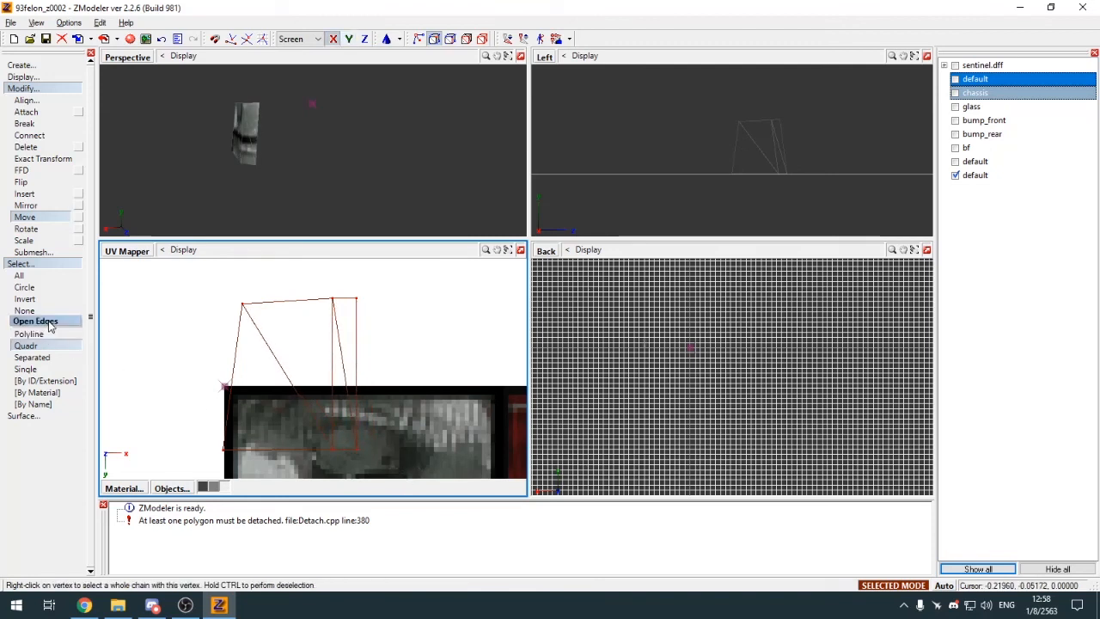
Step: Move the upper-left UV vertex outward into line with the lower-left one, and clear the vertex selection
click(24, 310)
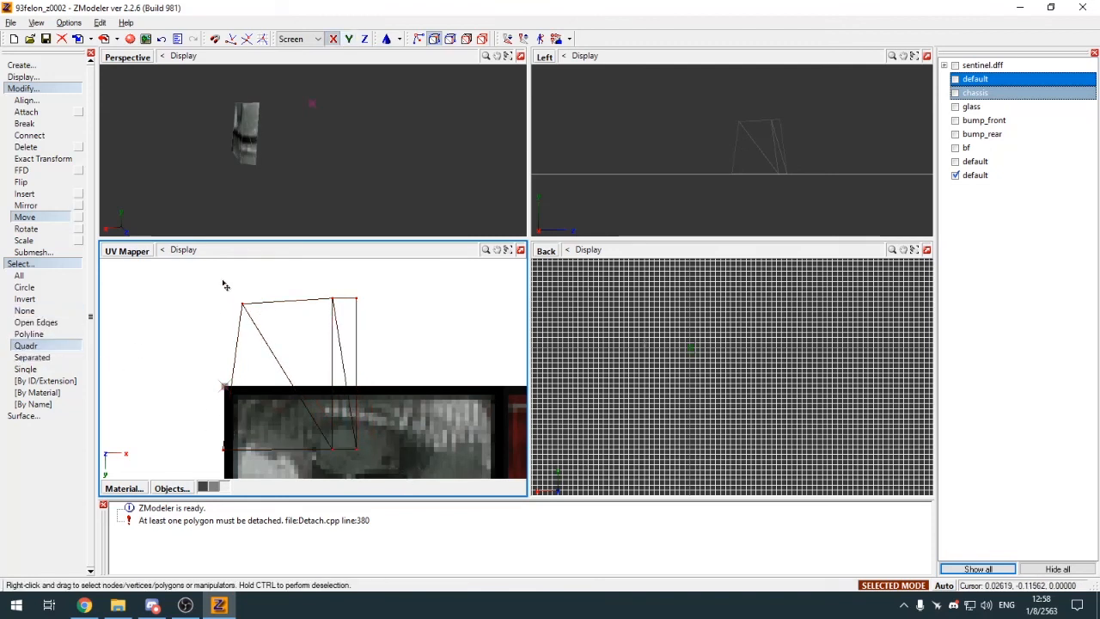
drag(265, 333, 253, 330)
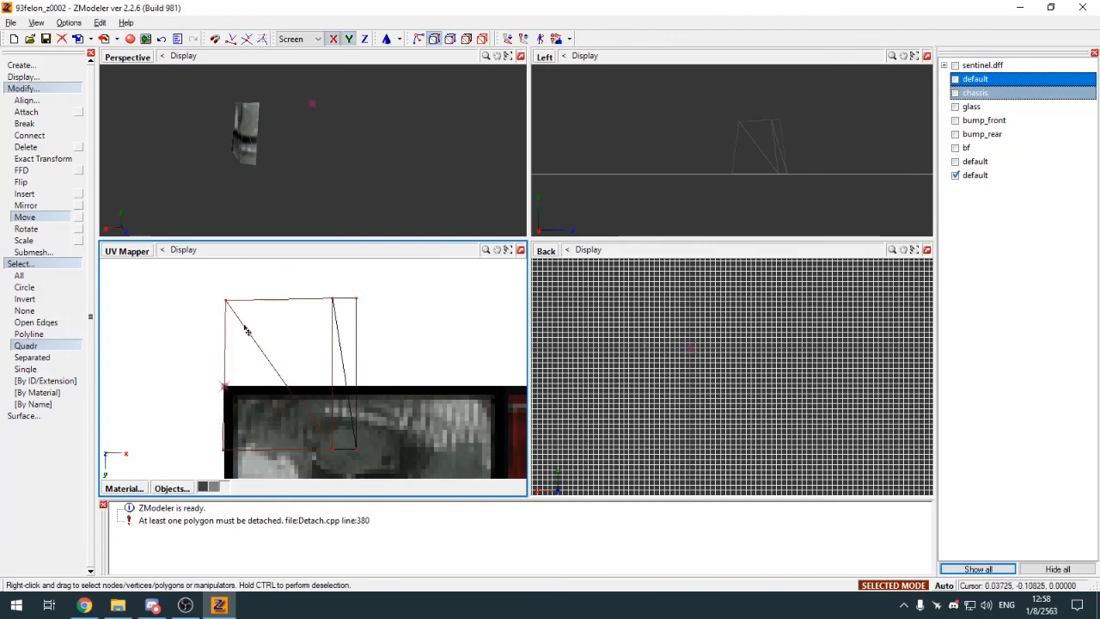
click(24, 311)
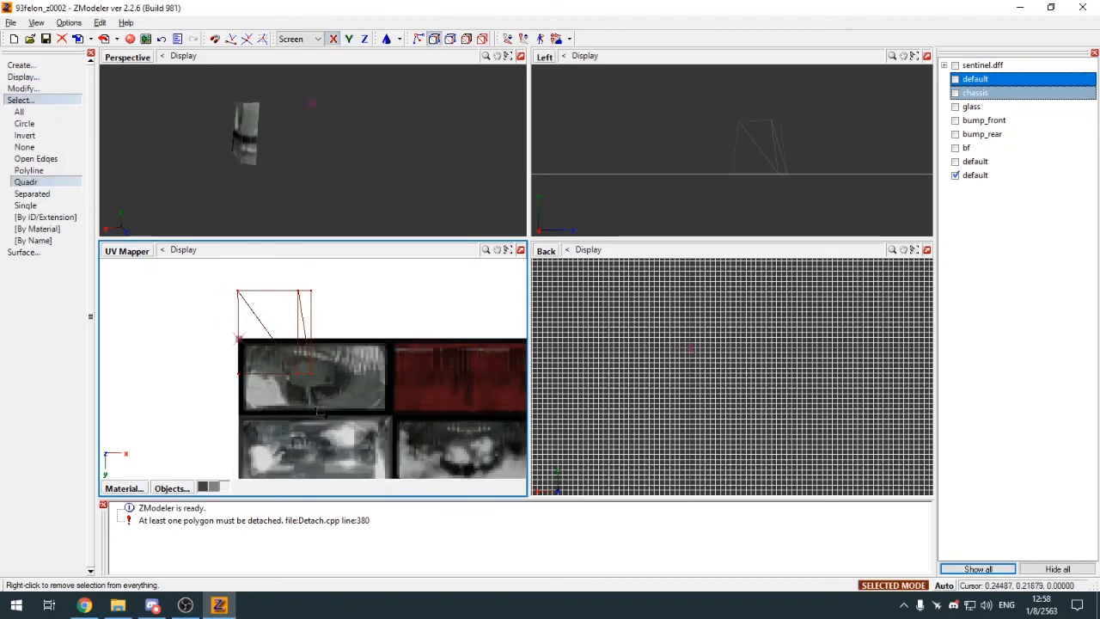
Step: Shift the two middle UV vertices to the left, checking the texture in the full perspective view
key(m)
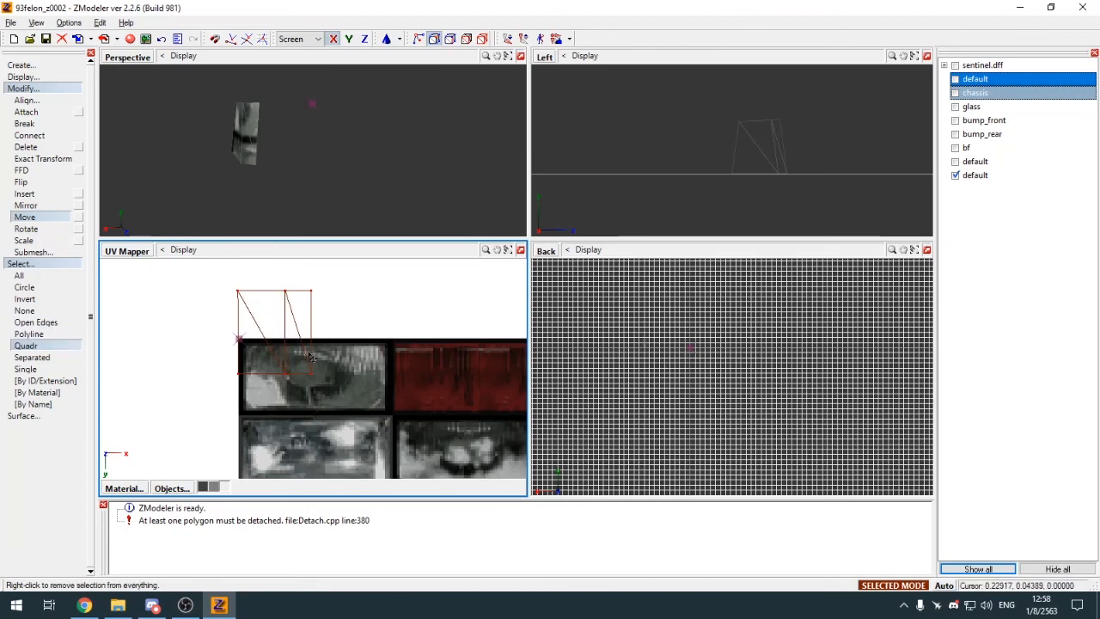
key(alt+w)
click(43, 222)
middle_drag(225, 245, 293, 252)
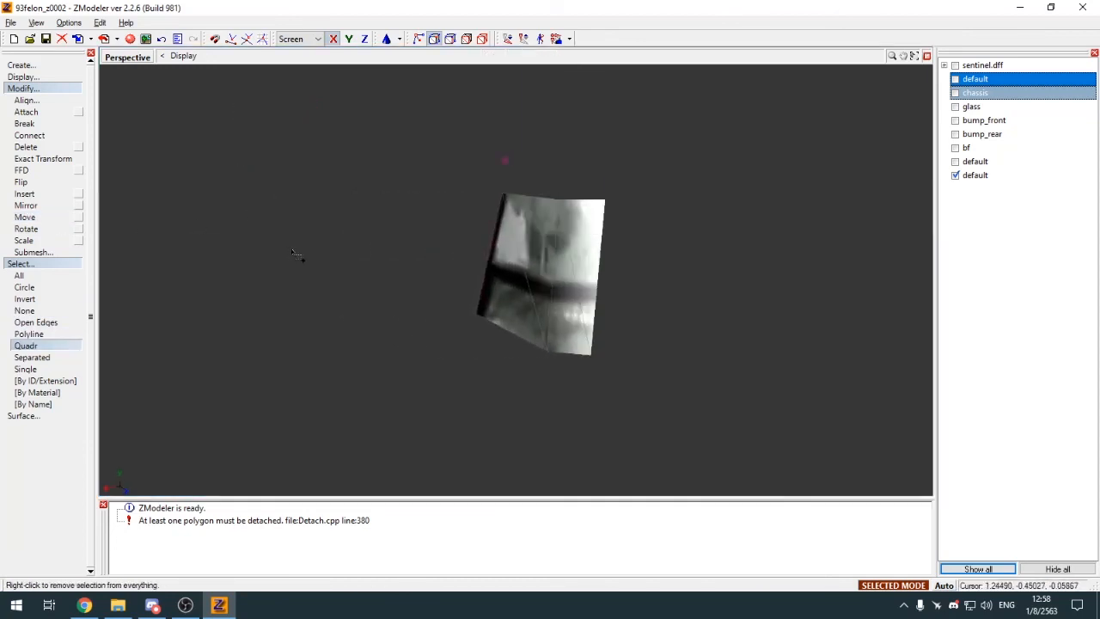
key(alt+w)
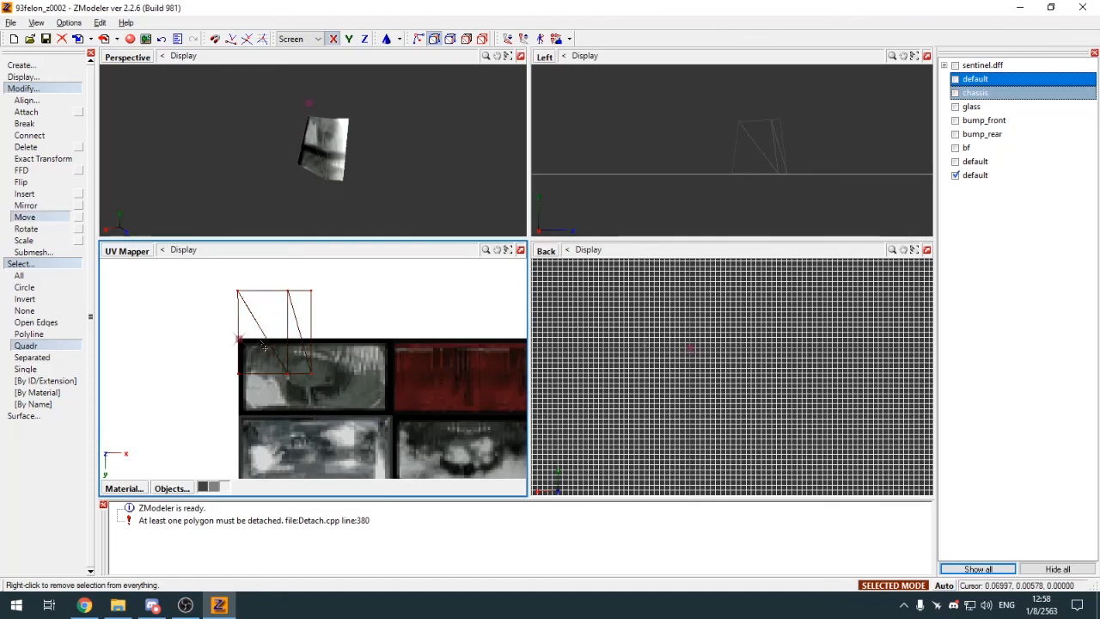
Step: Return to object level, centre the UV object's axes, and move the UVs onto the orange light area
key(4)
key(space)
key(c)
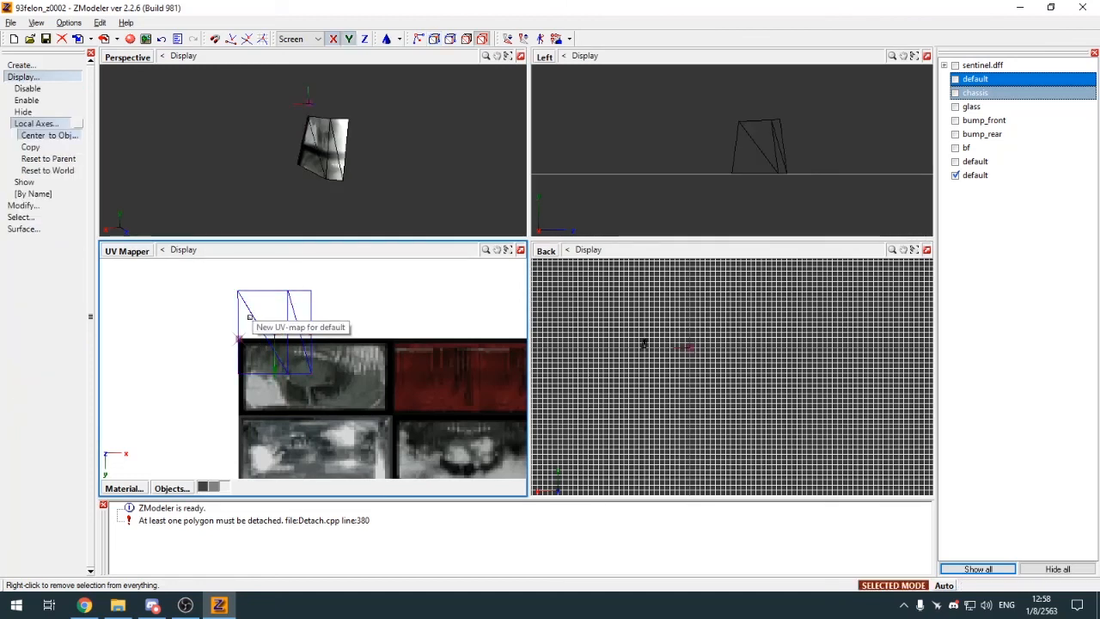
scroll(227, 296, down, 3)
key(m)
drag(280, 328, 398, 380)
Step: Scale and reposition the side-light panel's UVs until they fill the orange light area
scroll(370, 406, up, 2)
key(s)
scroll(368, 405, up, 1)
key(m)
key(s)
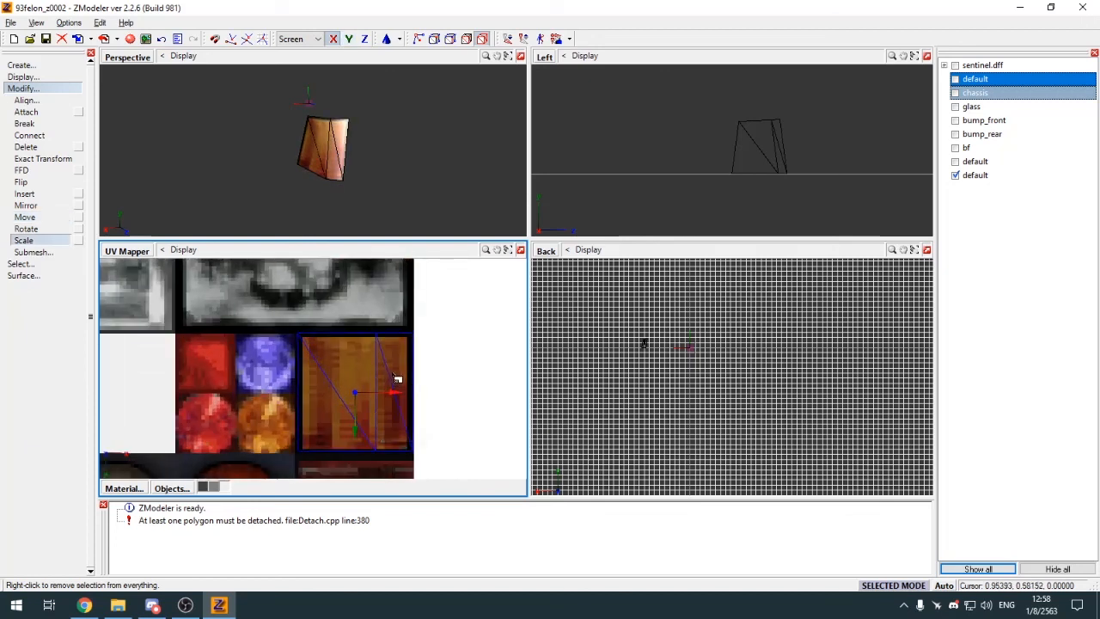
key(m)
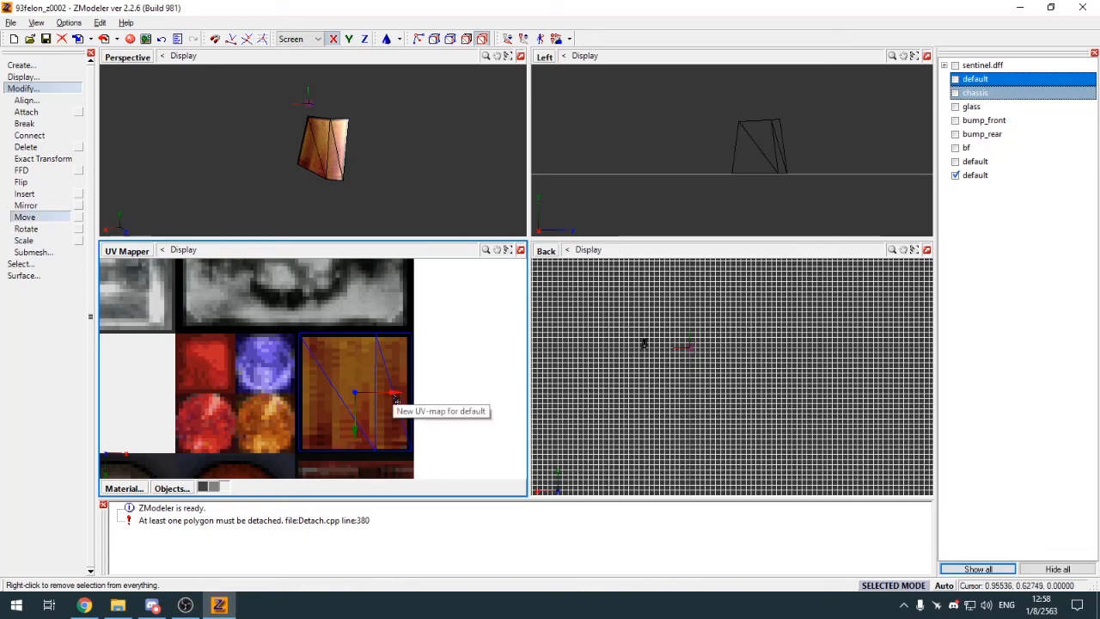
Step: Check the orange texture in the full perspective view and switch the UV Mapper viewport back to 3D
key(alt+w)
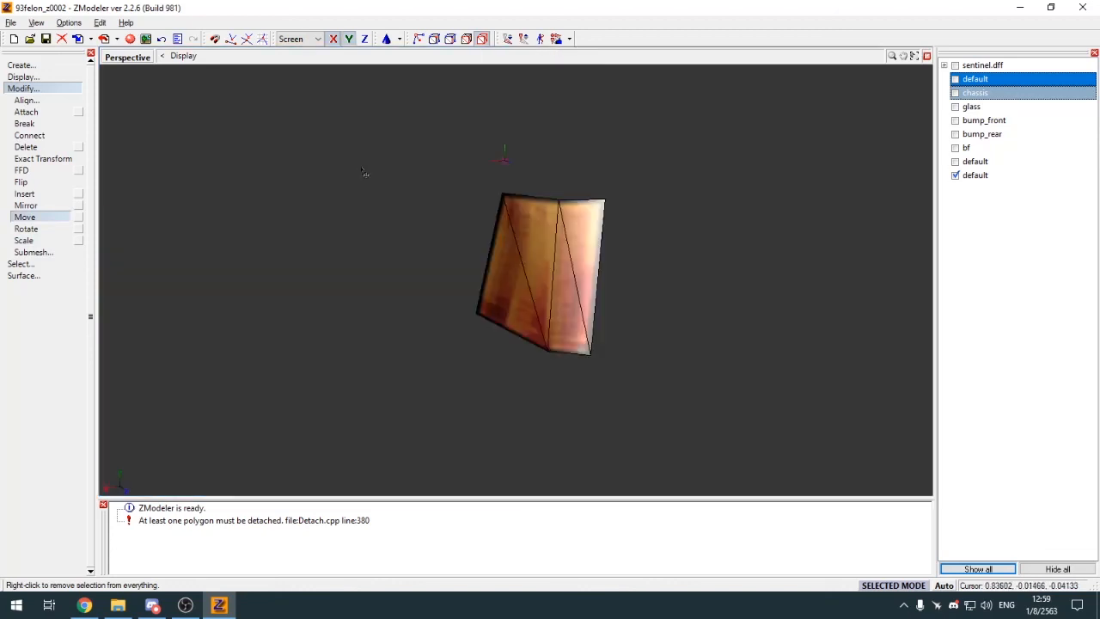
key(alt+w)
click(110, 256)
click(115, 265)
click(54, 92)
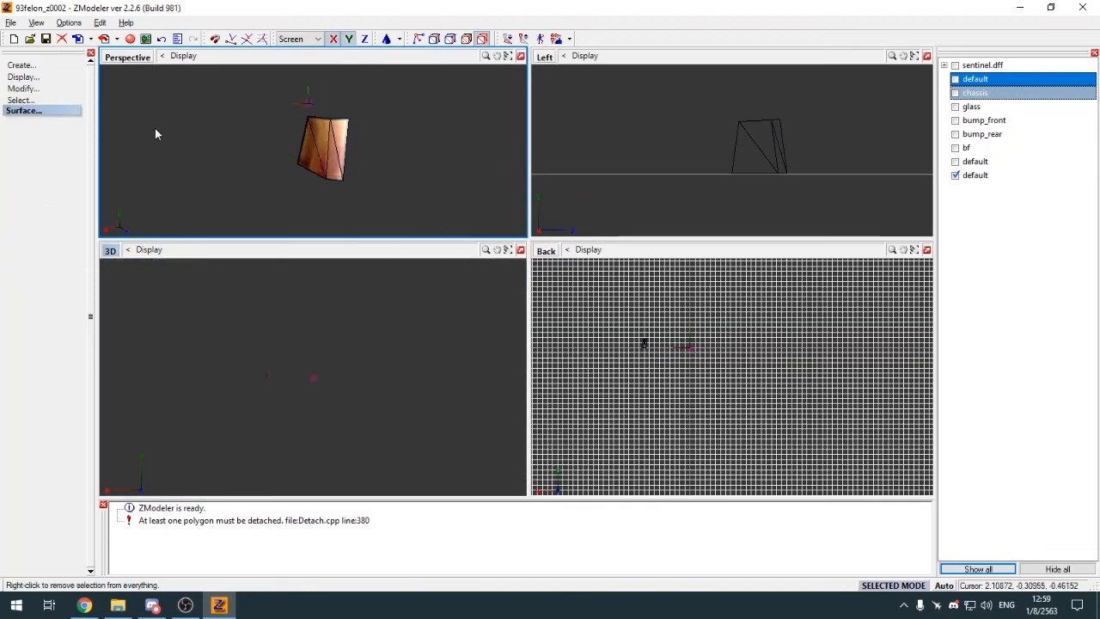
Step: Show the red rear light panel and attach the orange side-light panel to it
key(alt+w)
key(a)
click(554, 225)
click(955, 162)
click(23, 79)
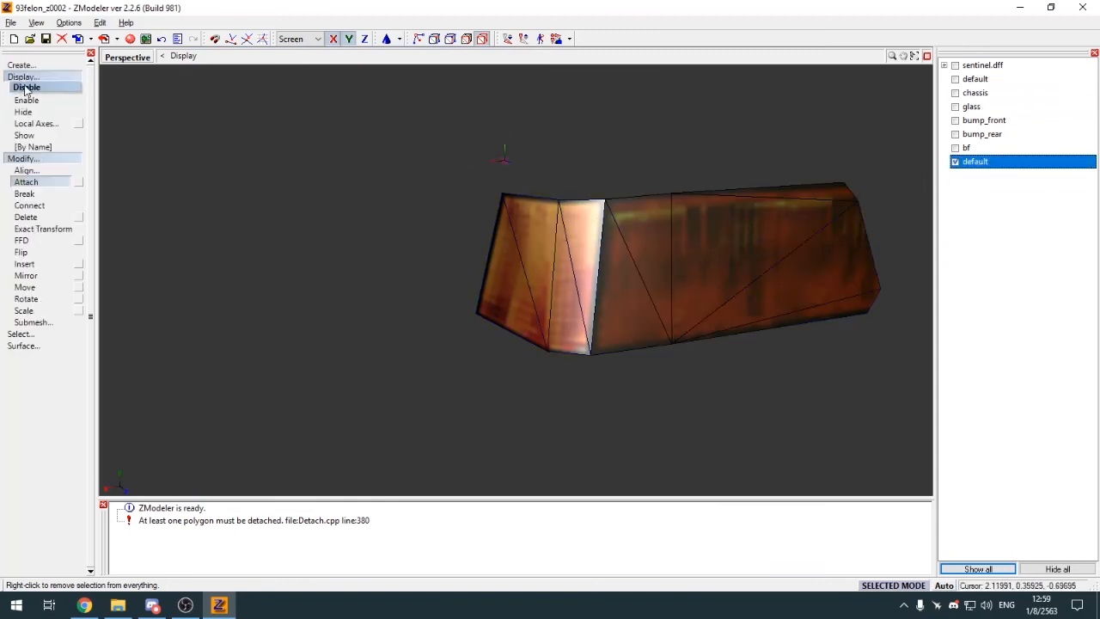
click(25, 78)
click(27, 89)
middle_drag(111, 115, 133, 120)
Step: Try to copy the joined light panel, and undo the copy
click(53, 79)
click(54, 67)
click(53, 79)
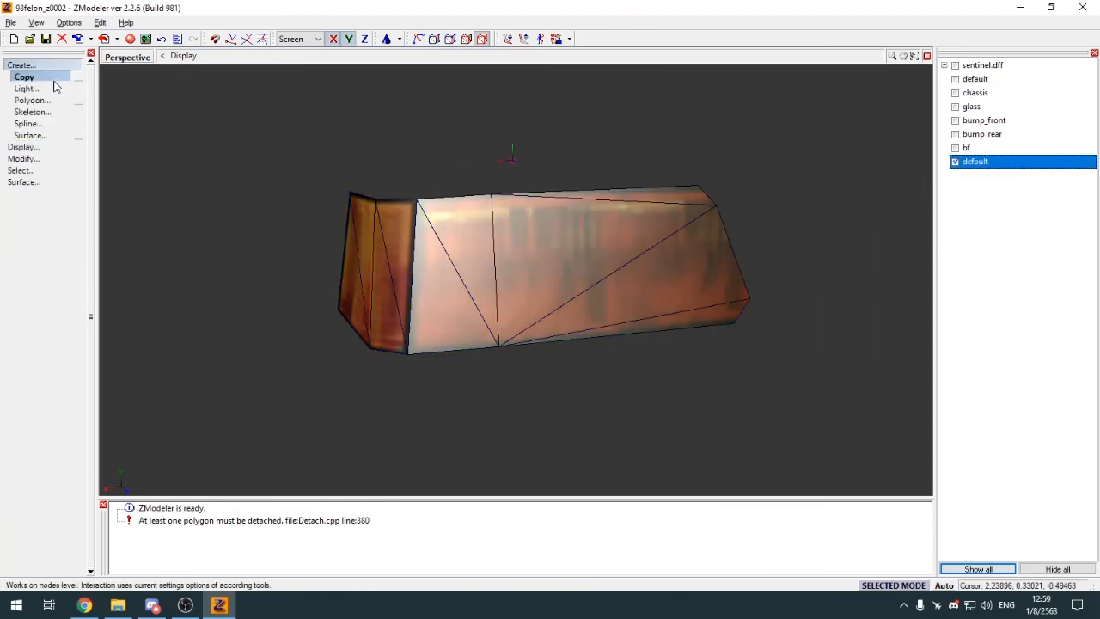
drag(723, 191, 719, 191)
key(ctrl+z)
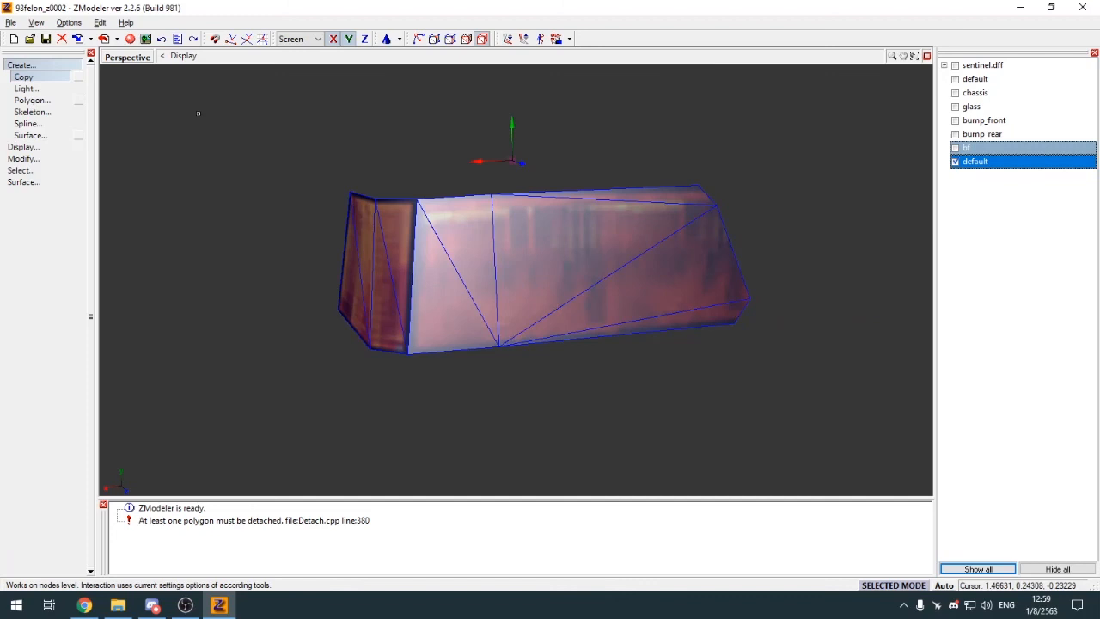
Step: Duplicate the joined light panel in place with the Copy interaction set to None
click(79, 79)
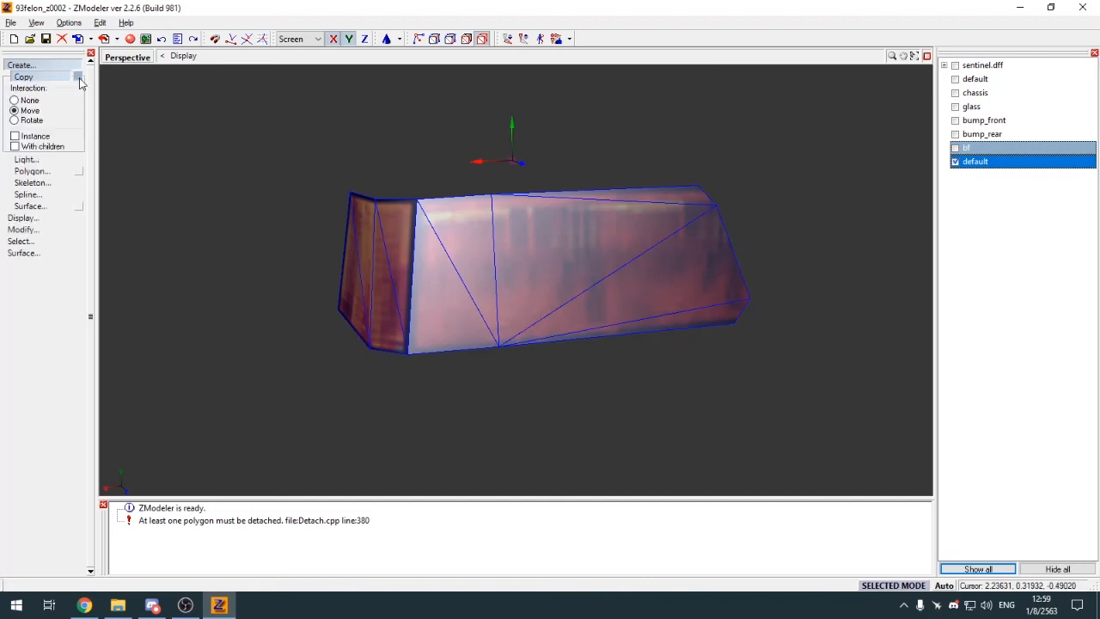
click(28, 101)
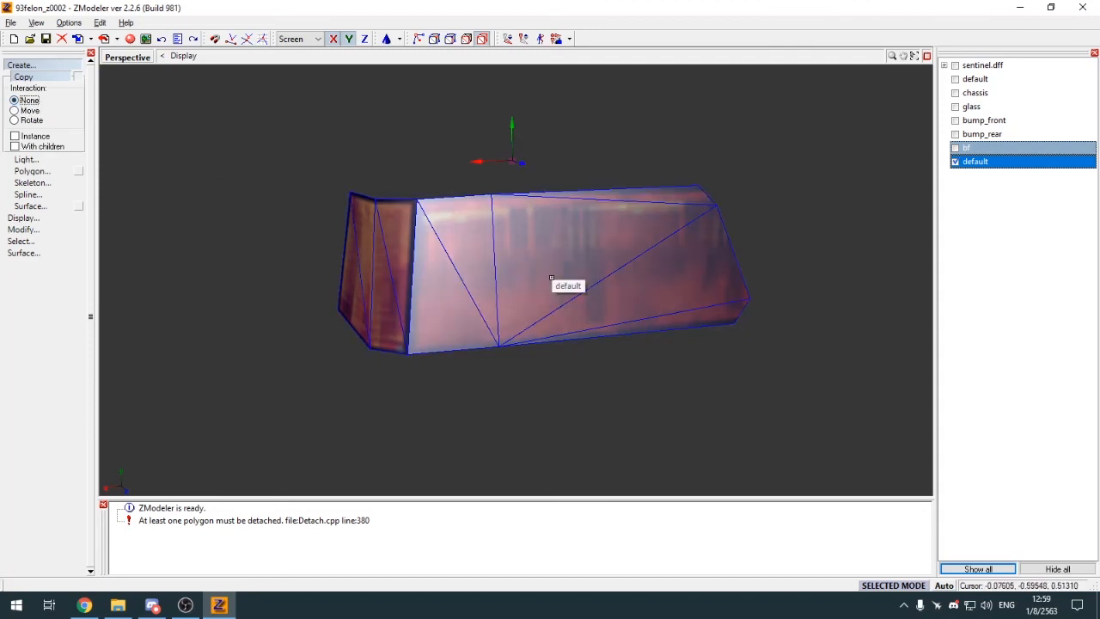
click(551, 277)
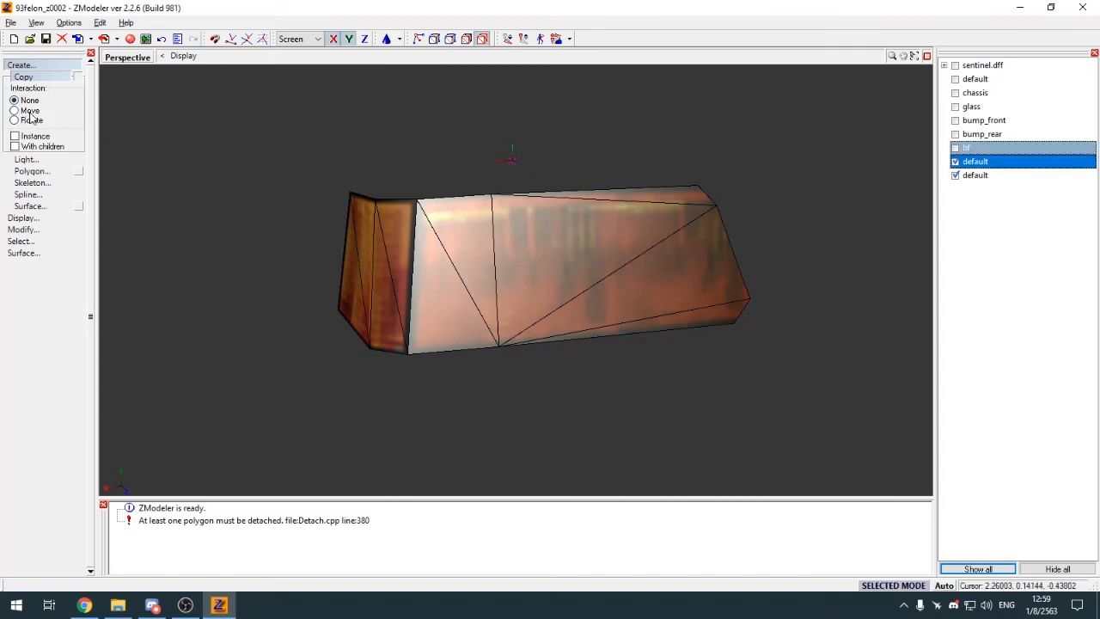
click(37, 66)
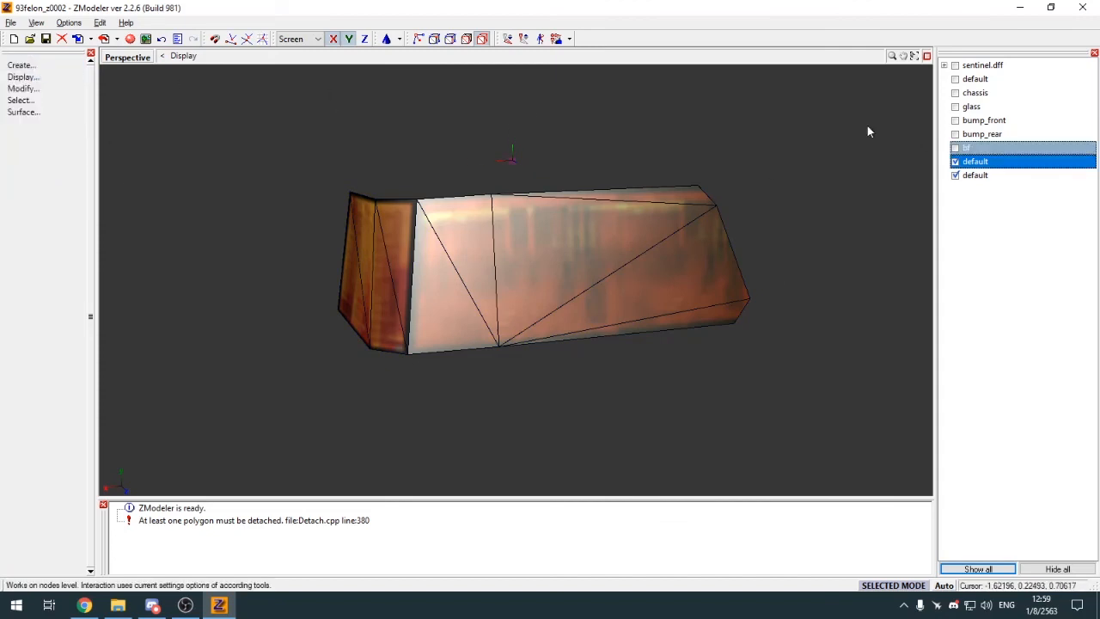
Step: Hide the original joined light panel and mirror its duplicate along X to the opposite side of the car
click(956, 163)
middle_drag(817, 194, 777, 218)
key(alt+w)
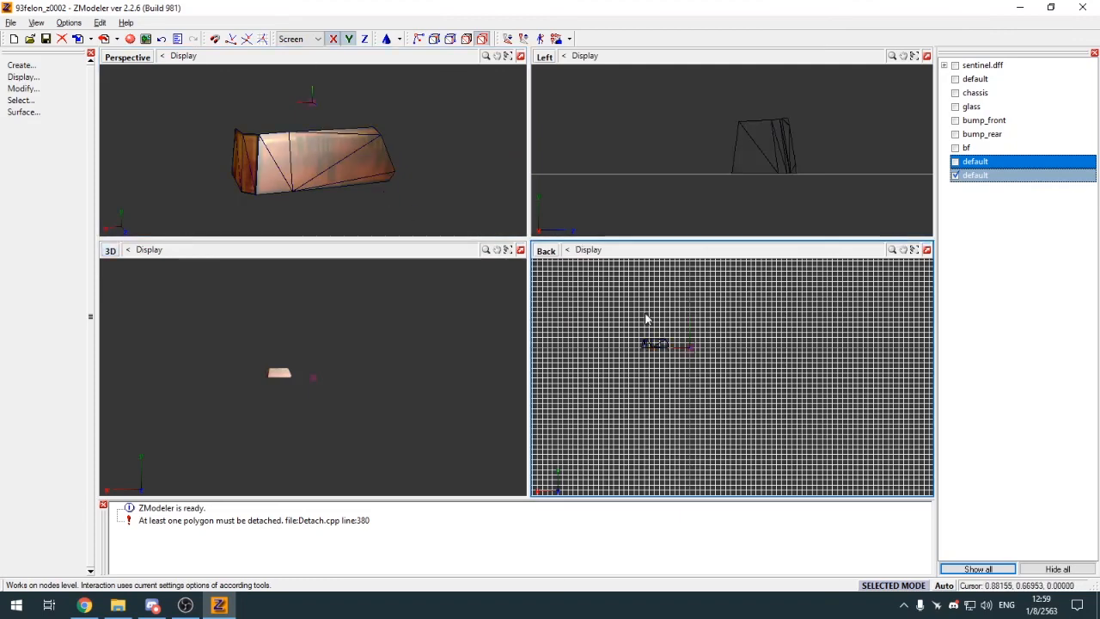
scroll(698, 348, up, 3)
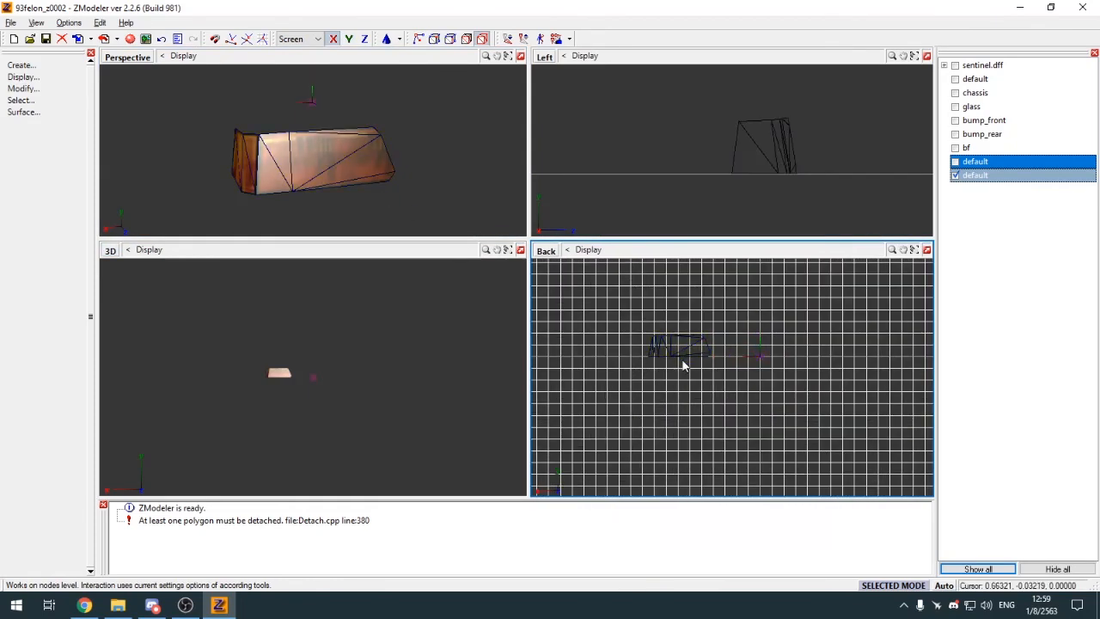
drag(684, 359, 668, 350)
key(alt+w)
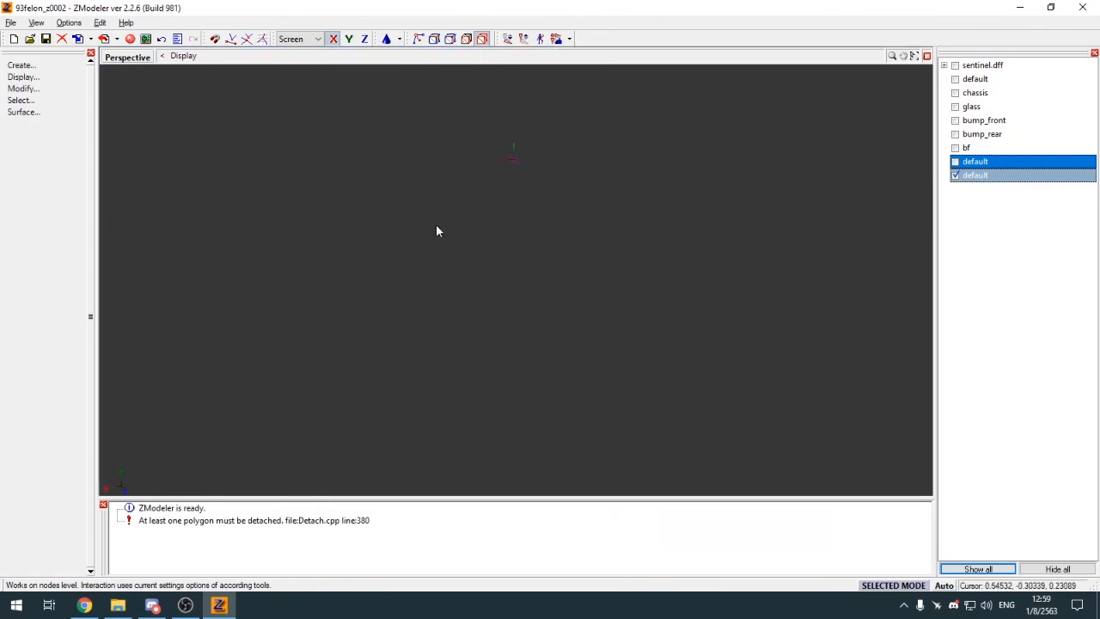
Step: Switch to polygon level and show the chassis around the mirrored light panel to check its fit
key(F3)
scroll(430, 294, up, 4)
key(4)
middle_drag(536, 297, 702, 273)
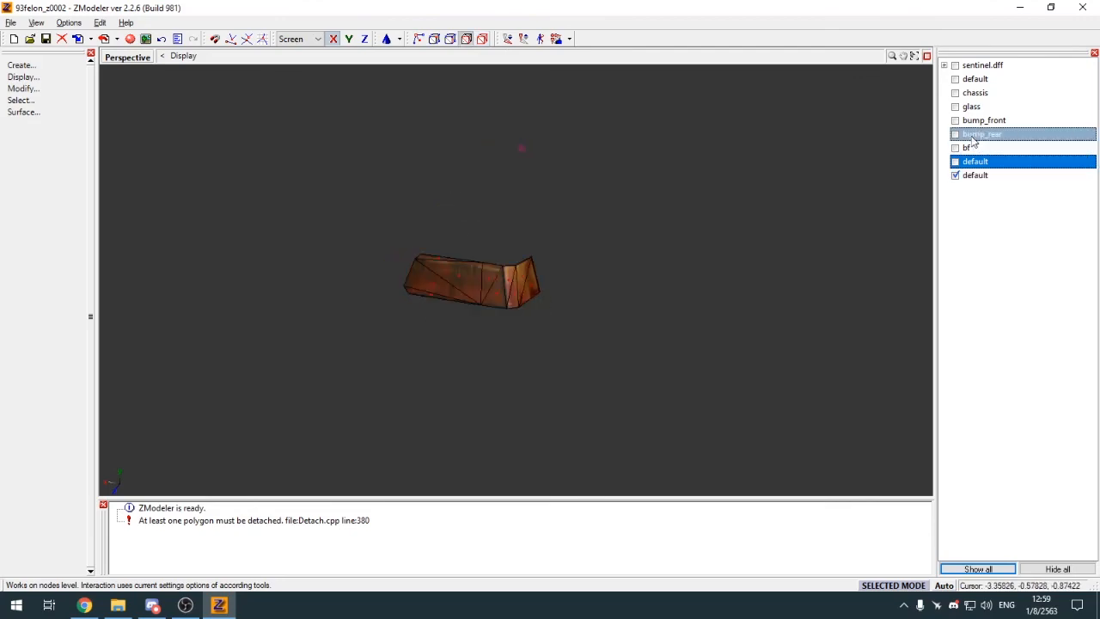
click(956, 92)
scroll(446, 313, up, 3)
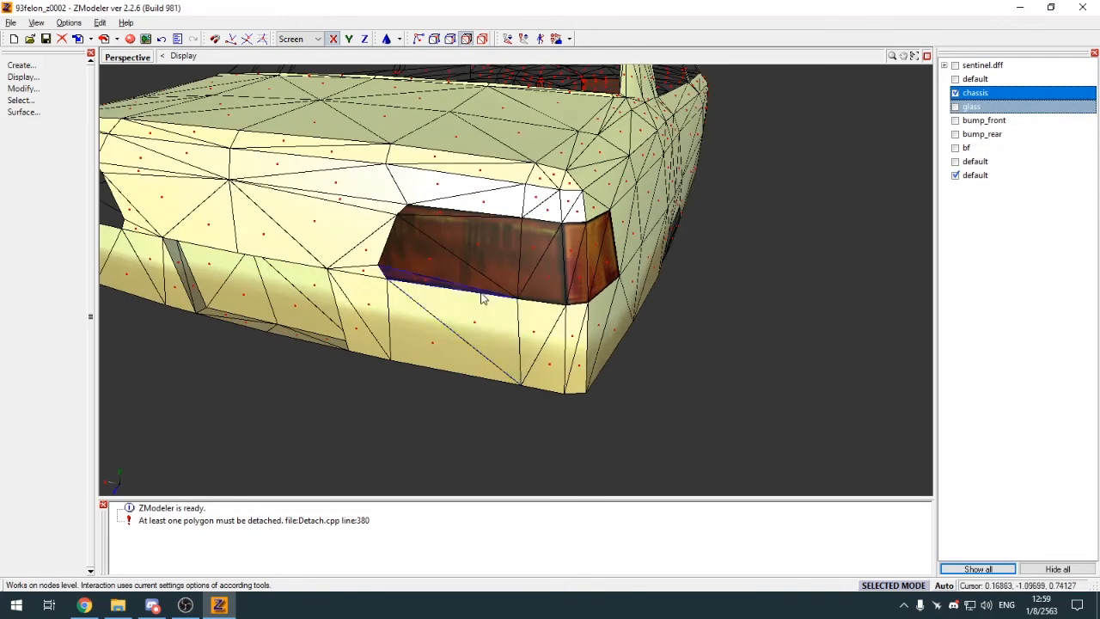
Step: Select the mirrored light panel's separated polygons, assign the vehiclelights128 [spec,RR] material to them, and clear the selection
middle_drag(480, 293, 470, 273)
key(s)
click(456, 246)
key(e)
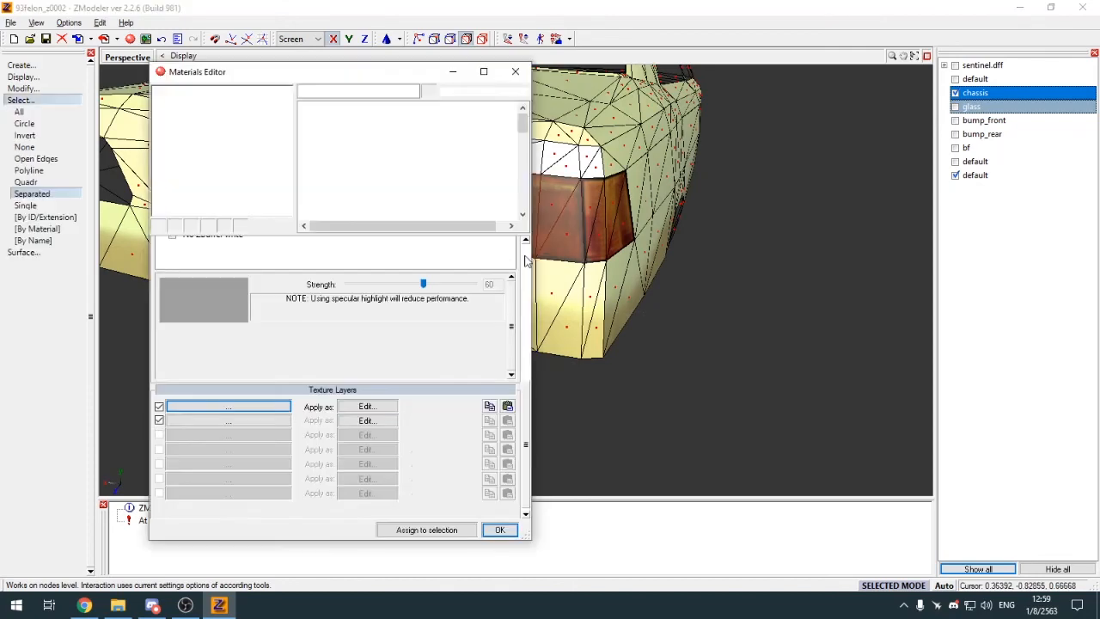
scroll(435, 199, down, 7)
scroll(434, 204, down, 1)
click(387, 165)
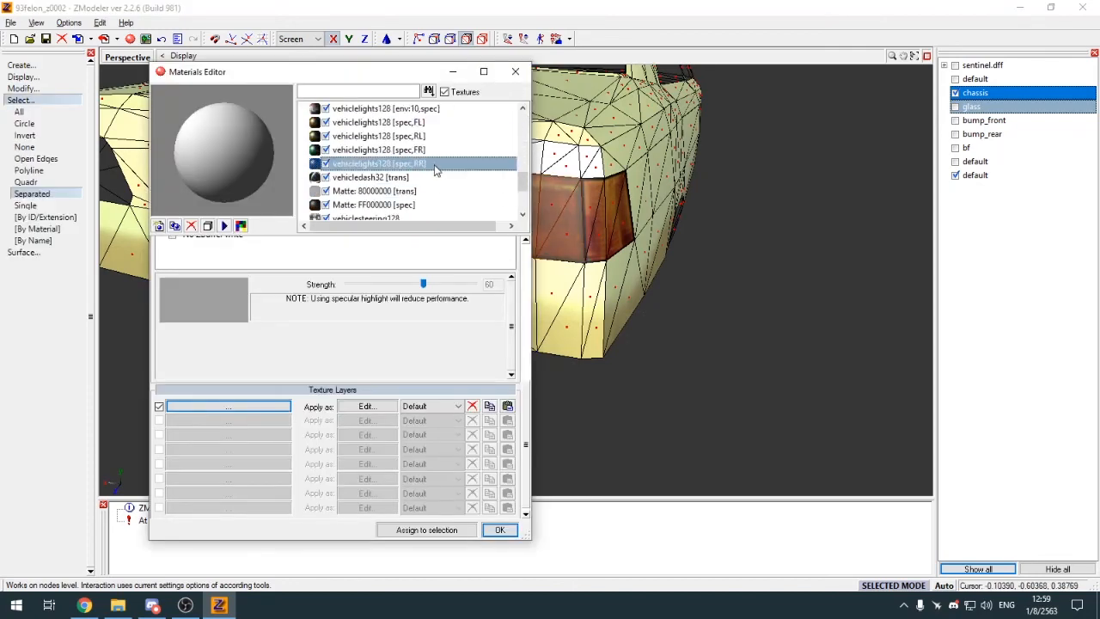
click(499, 530)
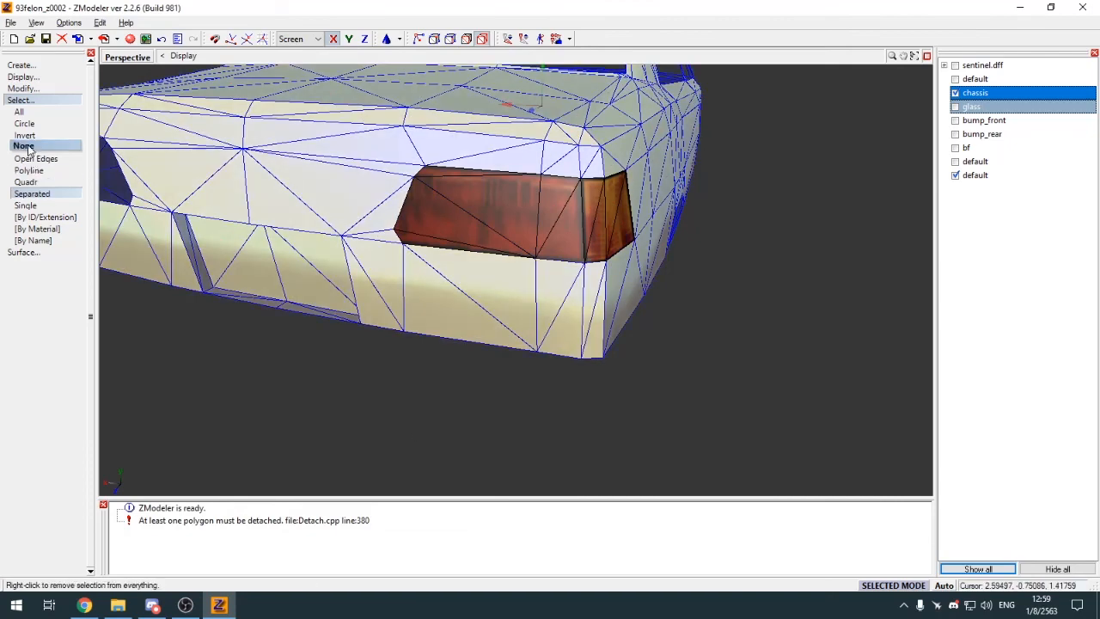
right_click(27, 147)
key(Escape)
Step: Show the original light panel again and attach the mirrored and original panels into one object
middle_drag(649, 334, 711, 268)
key(a)
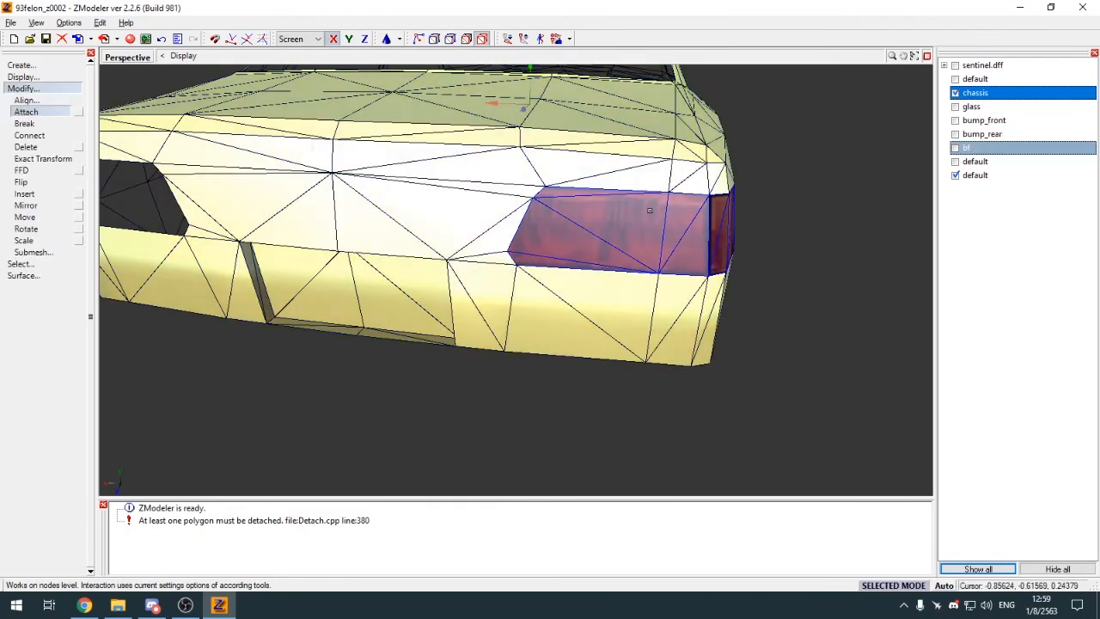
click(639, 218)
click(956, 162)
middle_drag(157, 215, 513, 229)
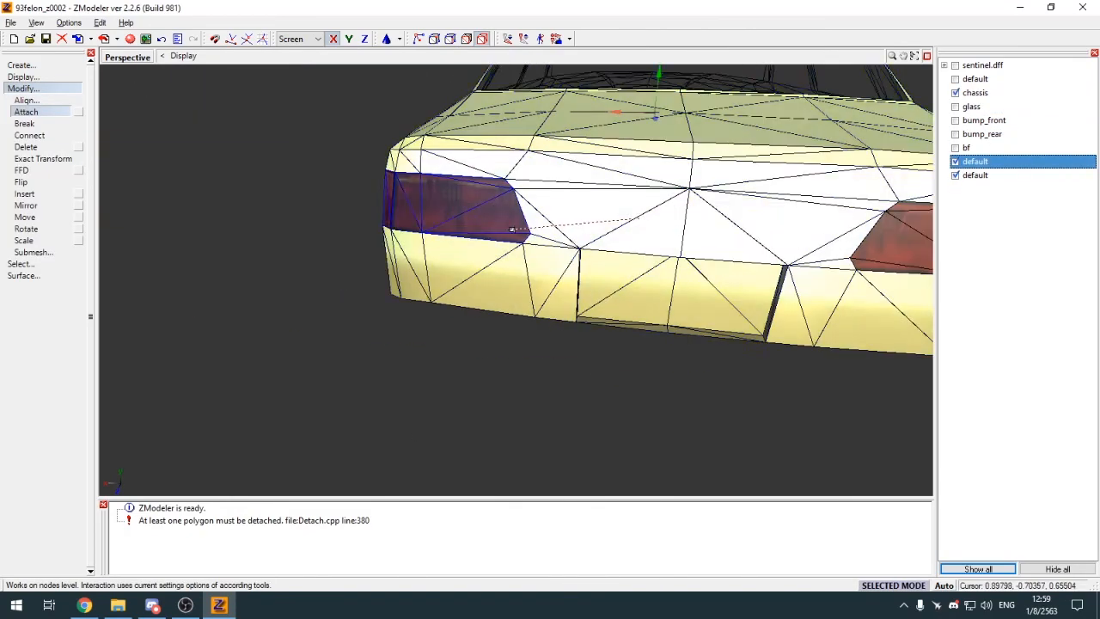
click(492, 223)
right_click(585, 294)
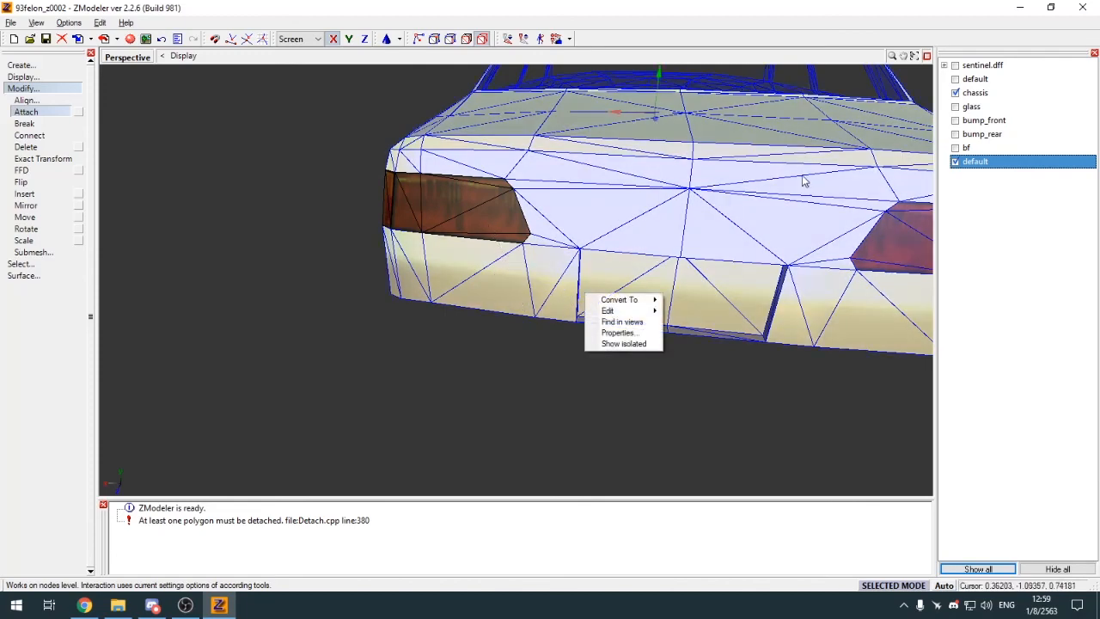
Step: Attach the combined rear light panels to the chassis
click(956, 92)
click(956, 93)
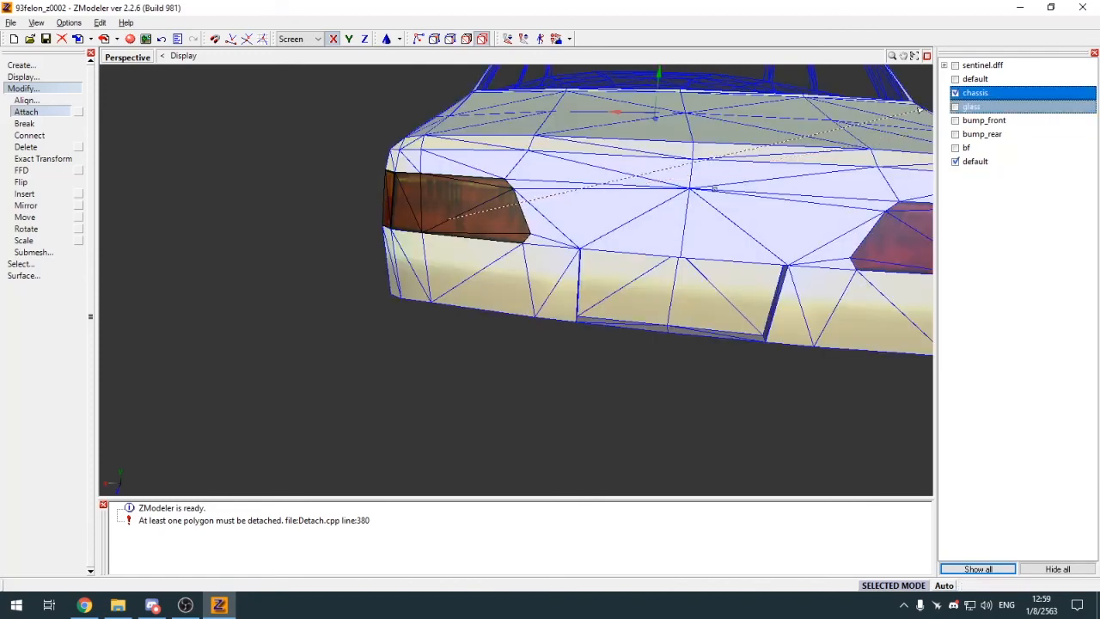
click(730, 172)
click(39, 89)
key(p)
middle_drag(369, 329, 589, 339)
scroll(583, 338, up, 4)
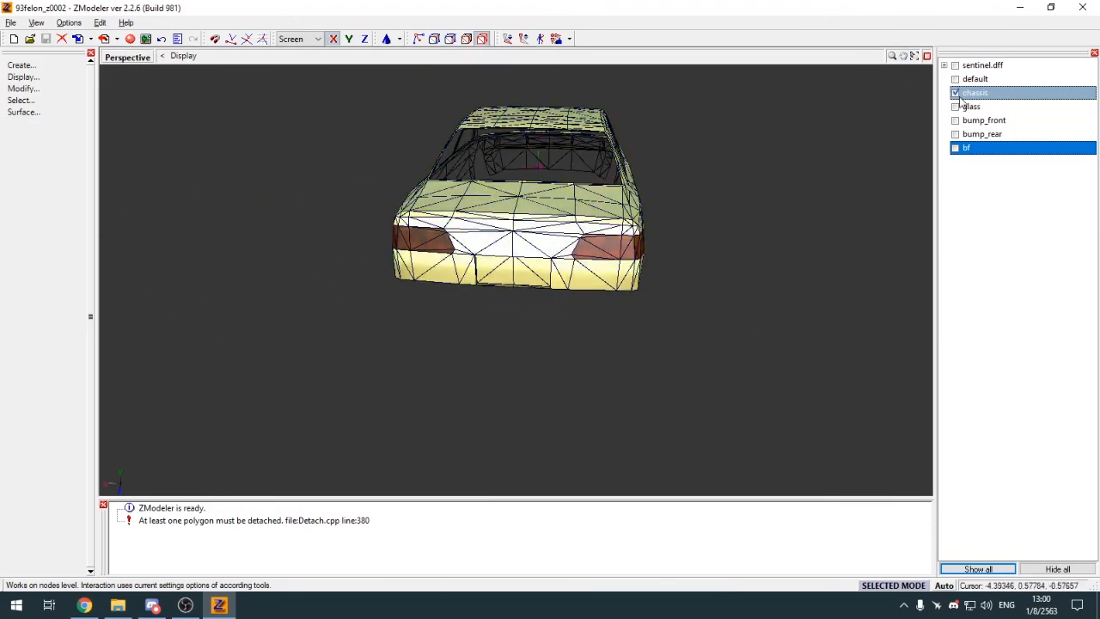
Step: Hide the chassis and show the remaining default parts at polygon level
click(956, 94)
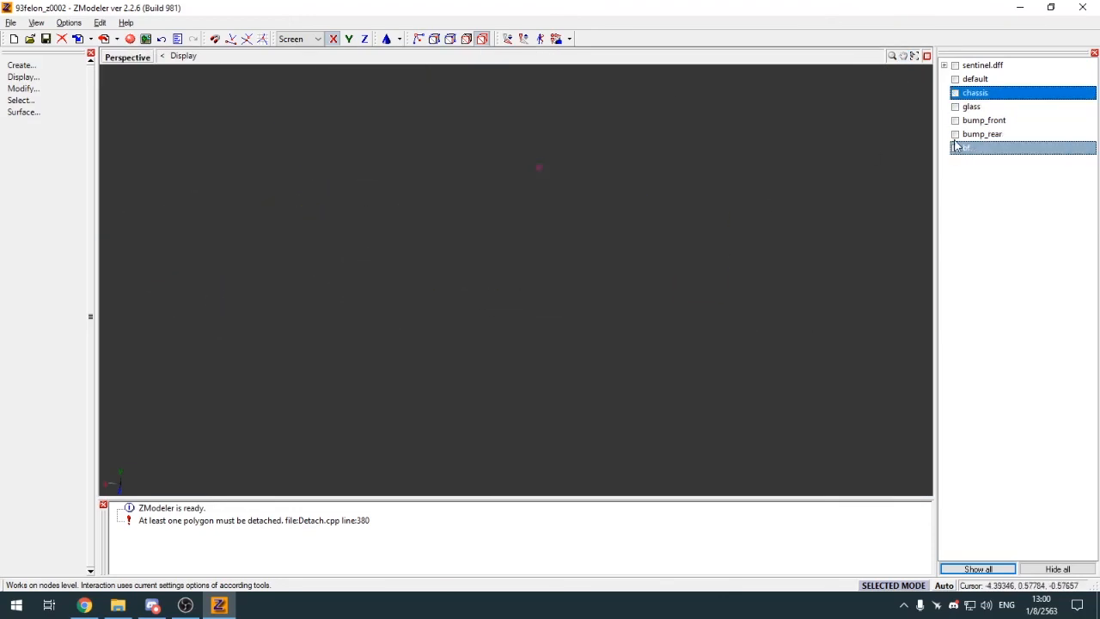
click(955, 80)
middle_drag(795, 206, 739, 249)
scroll(555, 301, up, 4)
middle_drag(552, 304, 559, 295)
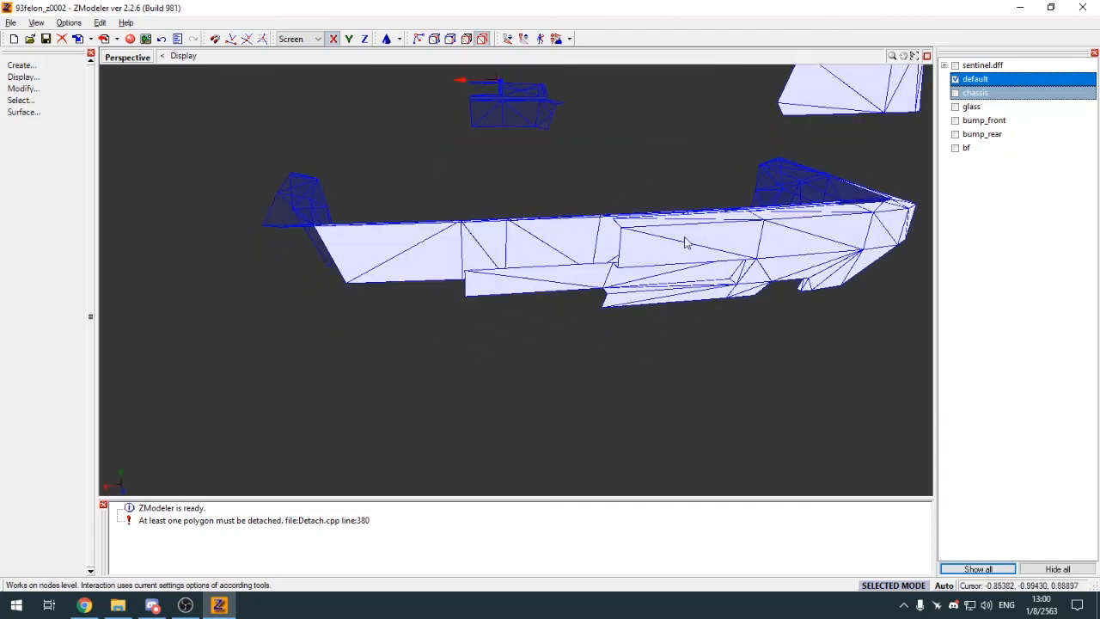
middle_drag(590, 245, 602, 243)
key(3)
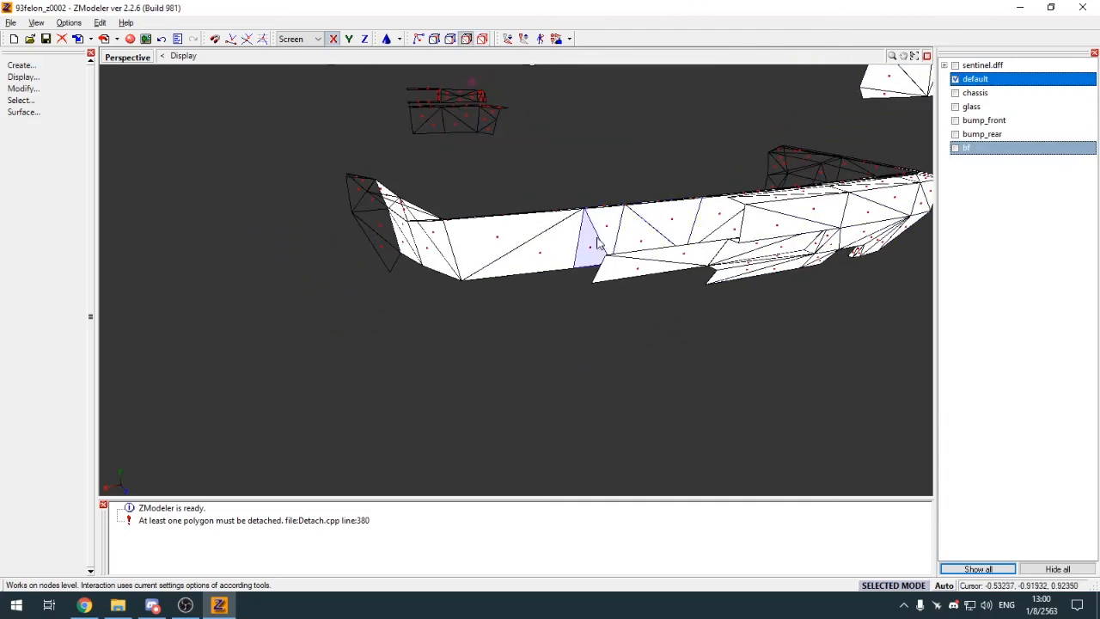
key(m)
key(Escape)
Step: Examine the polygons of the remaining default parts, from the lower trim piece to the side windows and windscreen
middle_drag(380, 244, 443, 245)
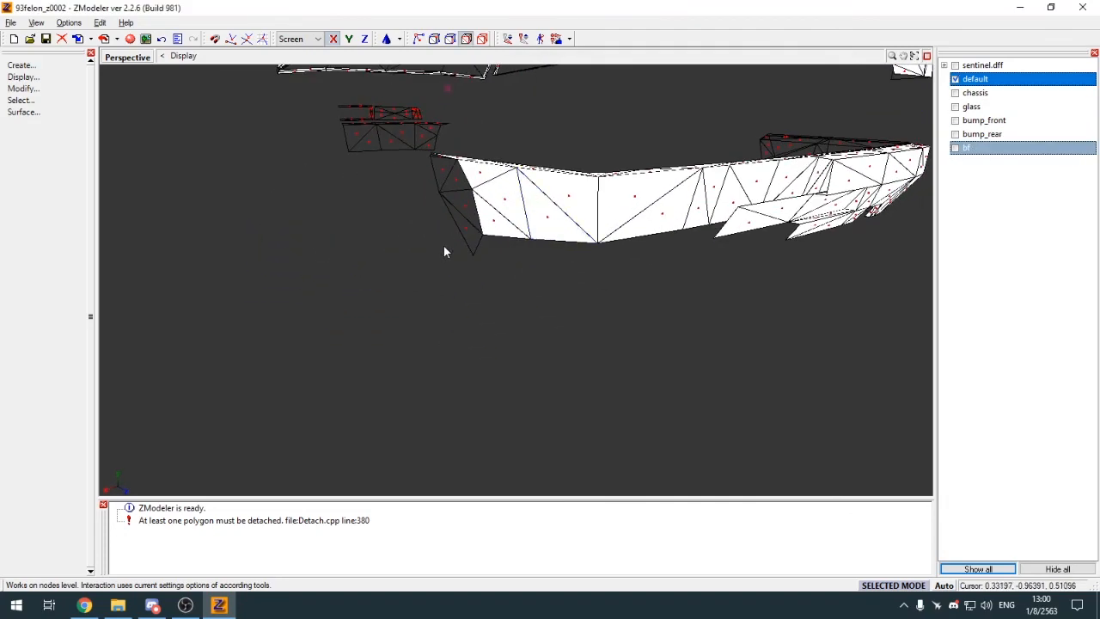
scroll(393, 176, down, 2)
scroll(421, 176, up, 4)
middle_drag(478, 169, 551, 275)
scroll(429, 219, down, 2)
scroll(409, 217, up, 2)
scroll(499, 248, down, 2)
scroll(550, 275, down, 3)
scroll(656, 288, up, 2)
middle_drag(656, 288, 501, 272)
scroll(553, 255, down, 2)
scroll(502, 311, up, 3)
scroll(506, 312, up, 1)
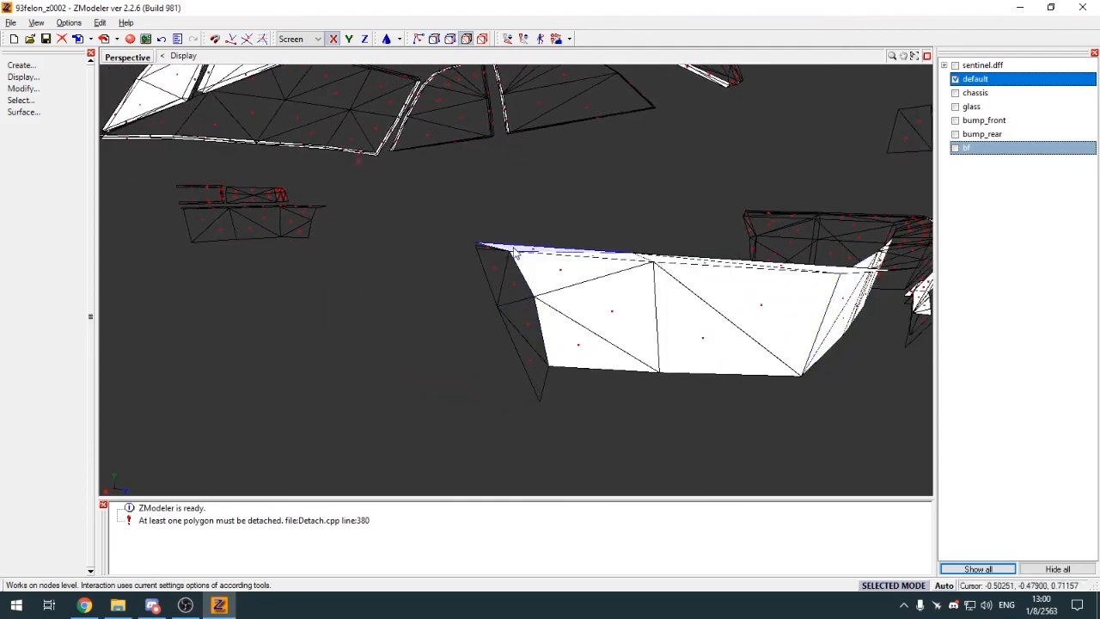
scroll(500, 273, up, 3)
scroll(500, 277, down, 3)
scroll(531, 296, up, 1)
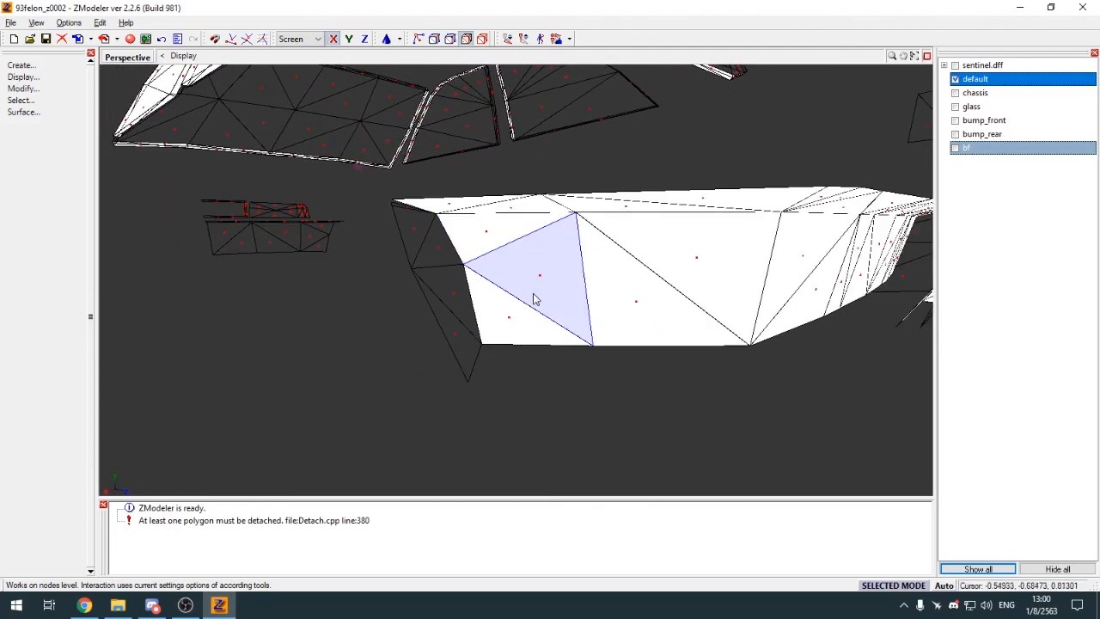
scroll(534, 300, down, 3)
middle_drag(535, 305, 589, 322)
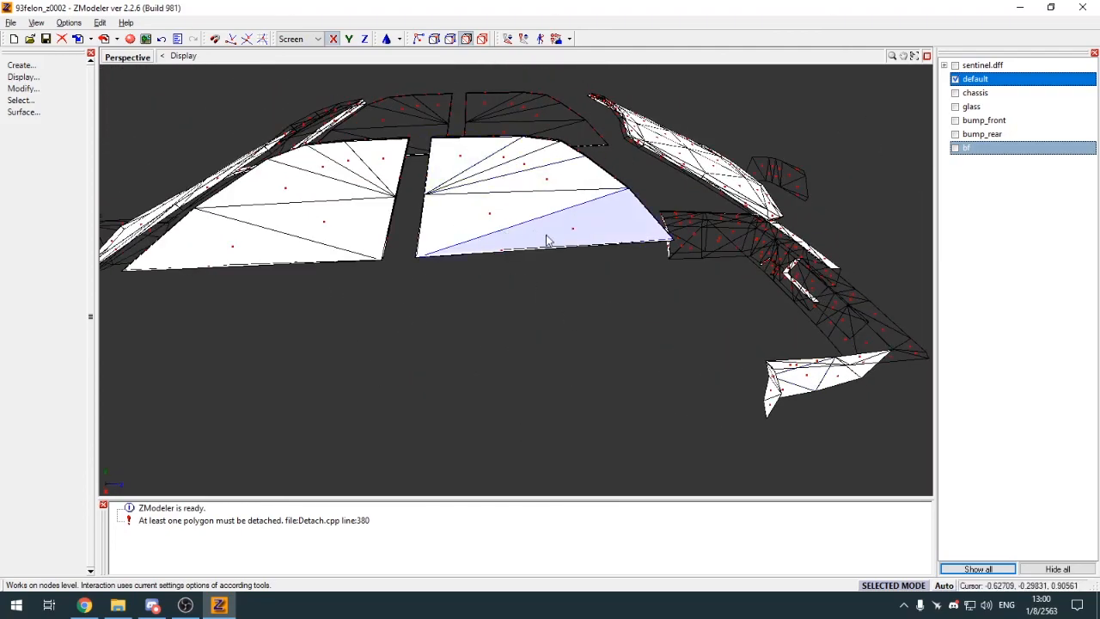
middle_drag(546, 240, 585, 256)
scroll(555, 187, up, 4)
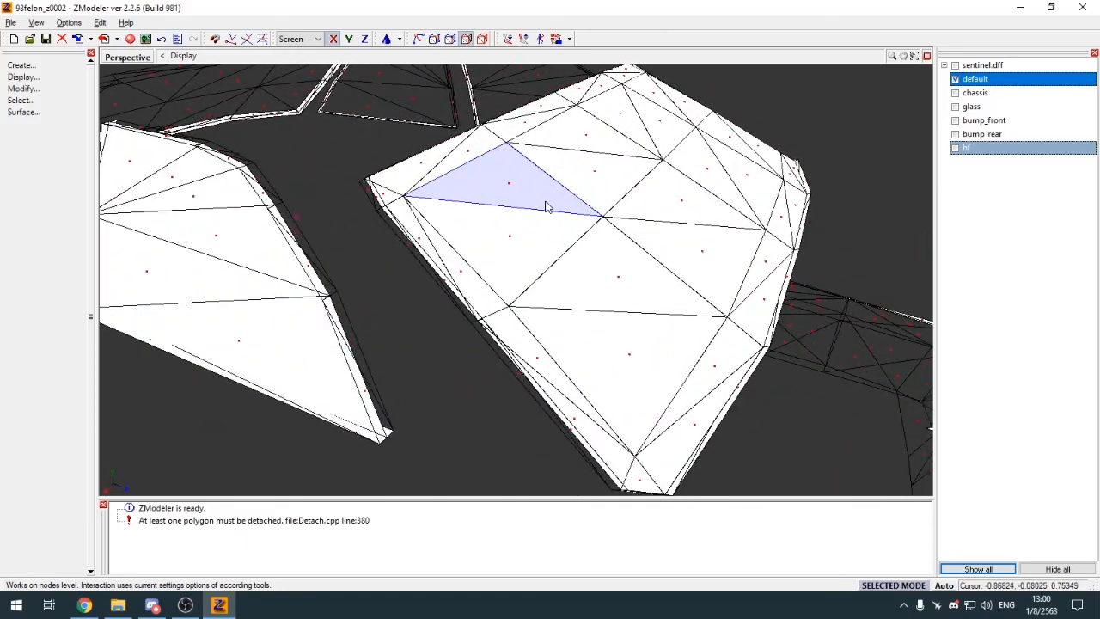
middle_drag(549, 207, 563, 335)
scroll(550, 220, down, 3)
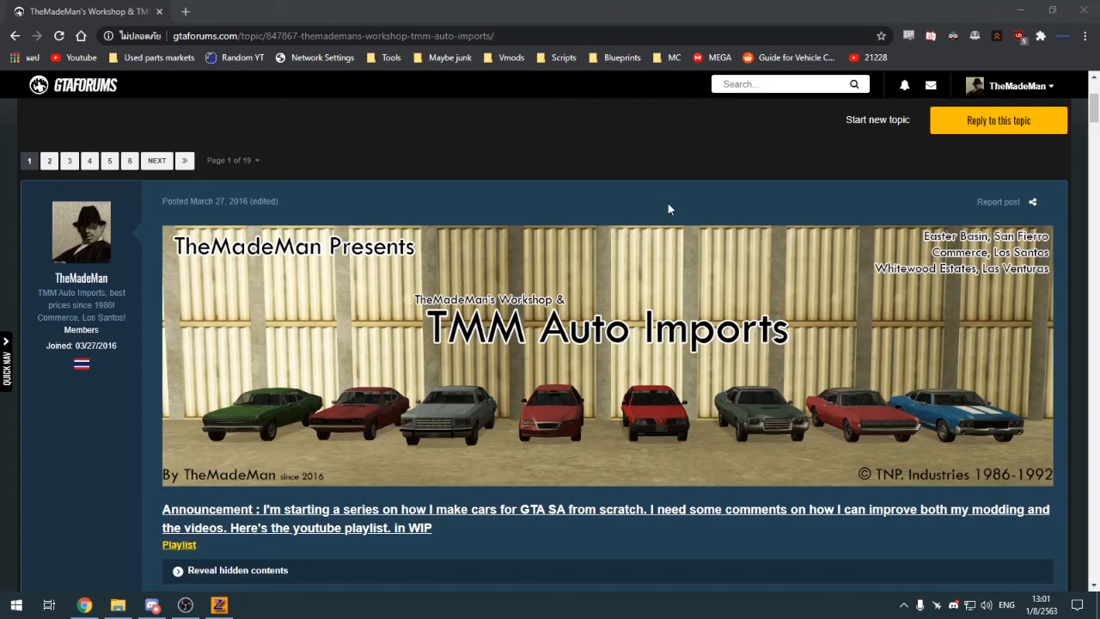
Step: Switch to the browser and look through the opening post of the TMM Auto Imports topic on GTAForums
scroll(668, 209, down, 5)
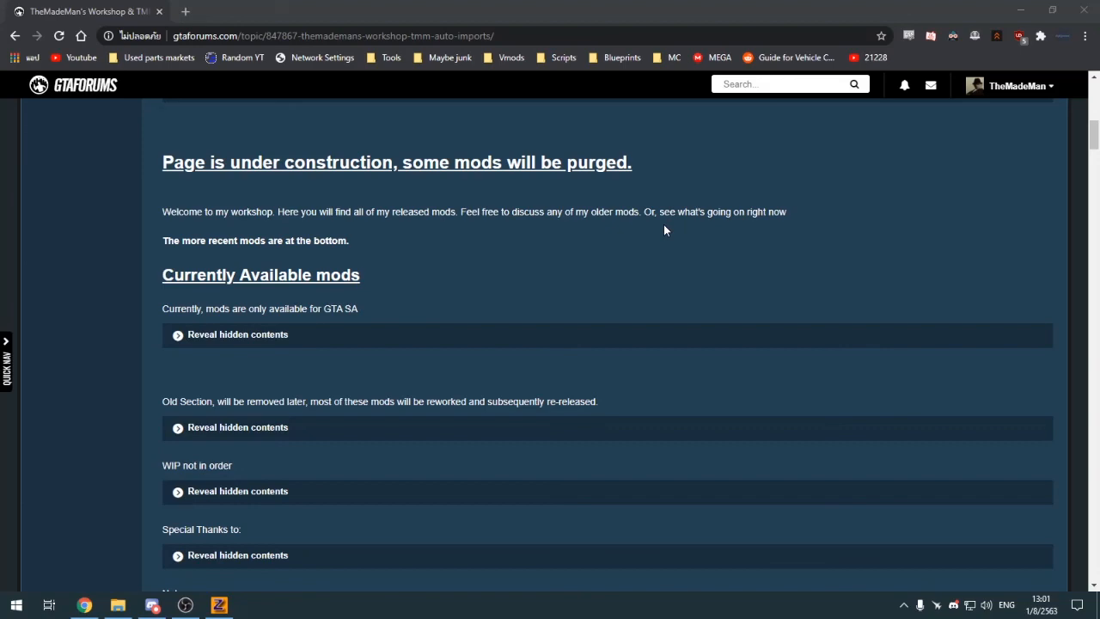
scroll(658, 230, down, 4)
scroll(656, 243, up, 6)
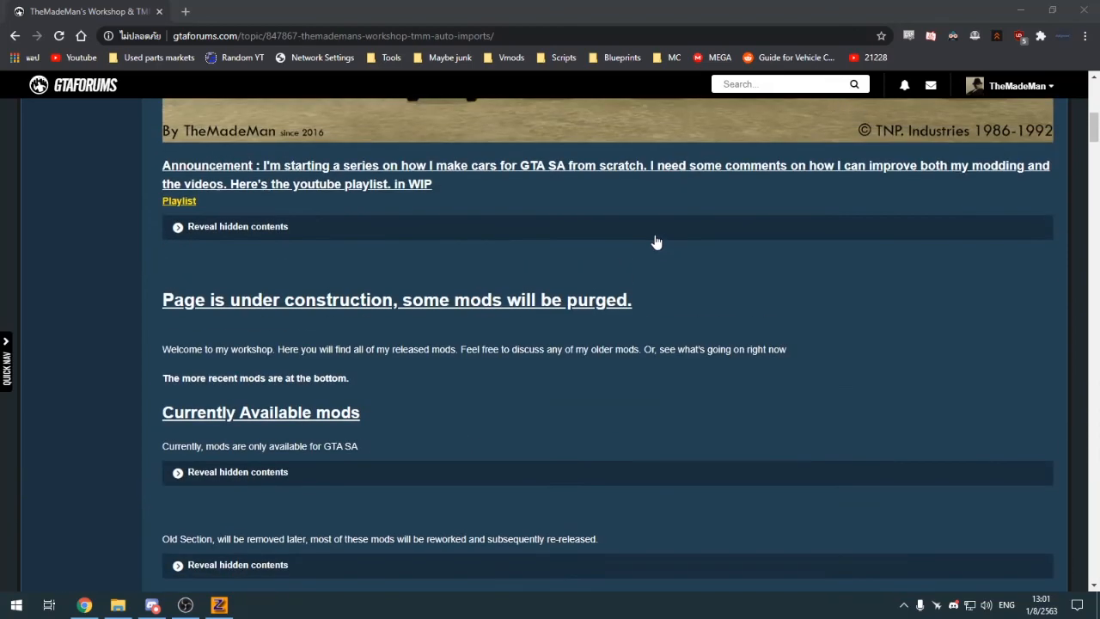
scroll(655, 243, up, 4)
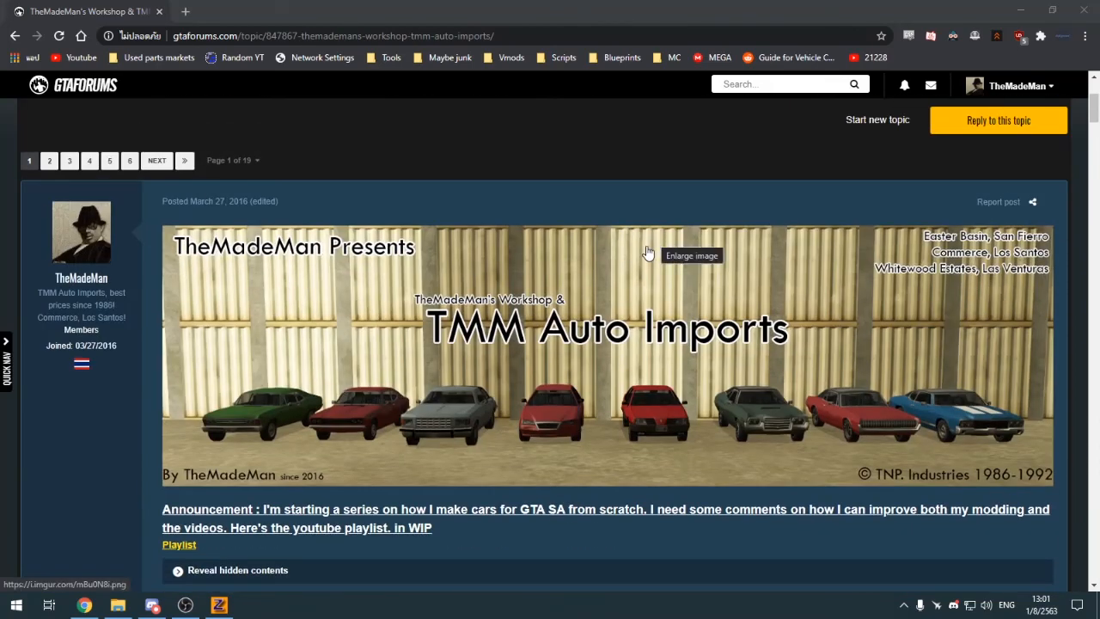